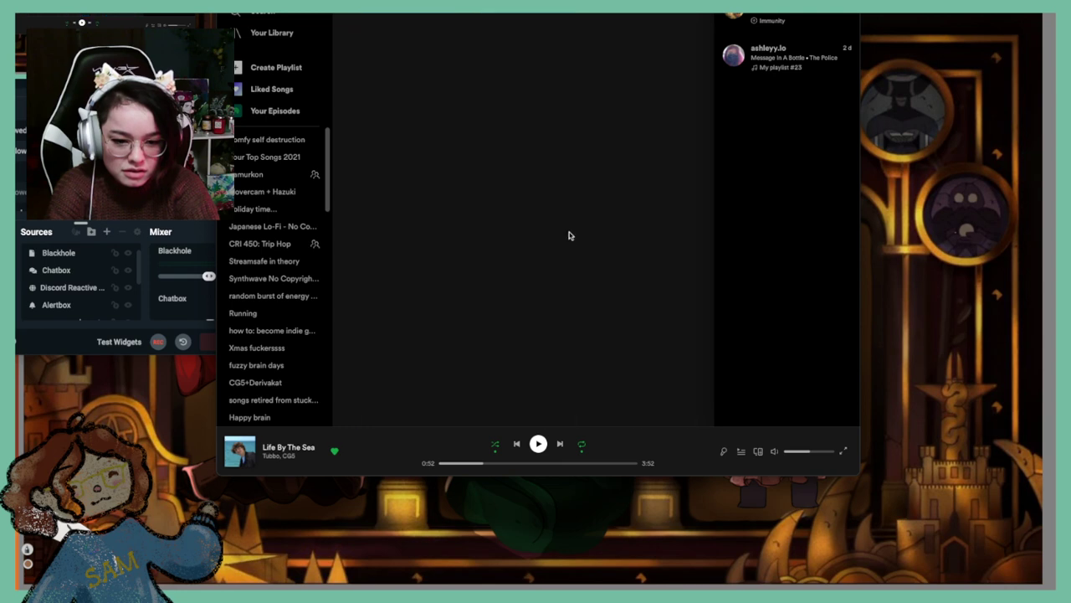
# Browse the no-copyright playlists in Spotify and start playing the Vocal Lo-Fi playlist
pyautogui.press('super+Left')
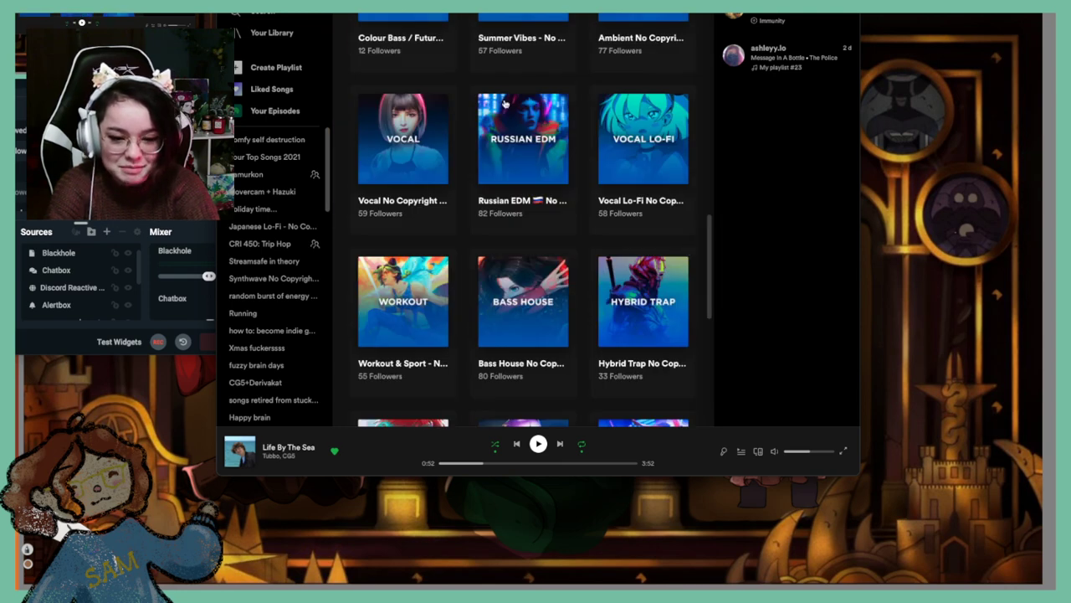
pyautogui.scroll(-4, 504, 325)
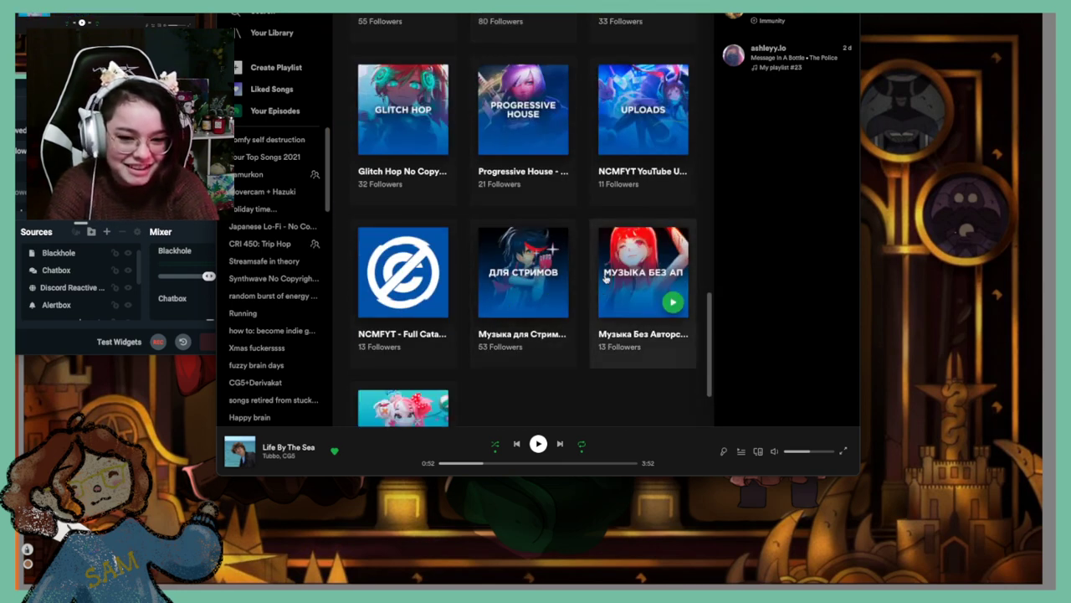
pyautogui.scroll(-3, 549, 306)
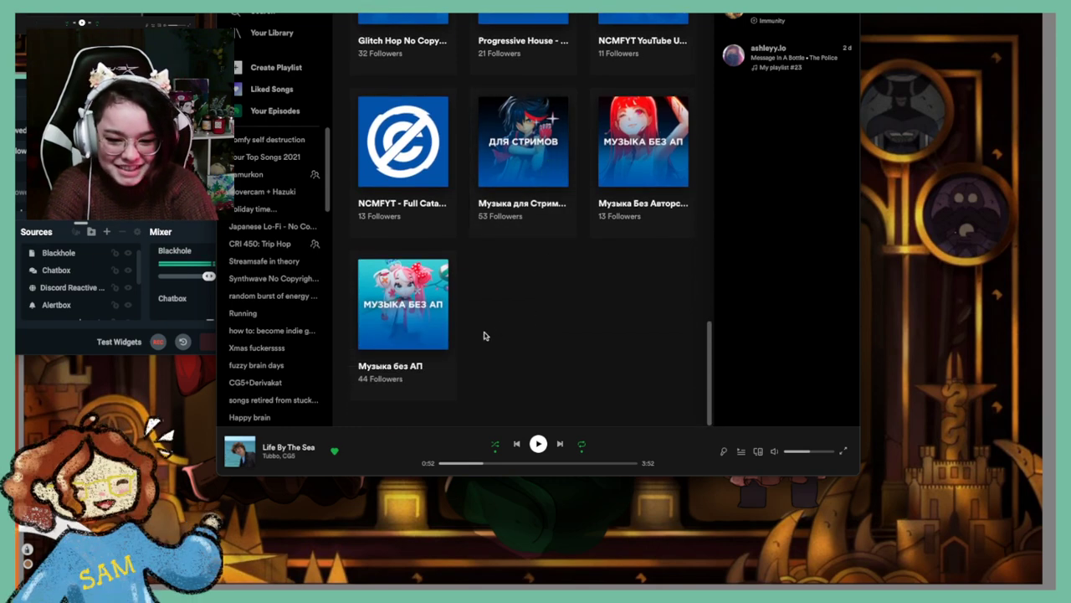
pyautogui.scroll(10, 577, 285)
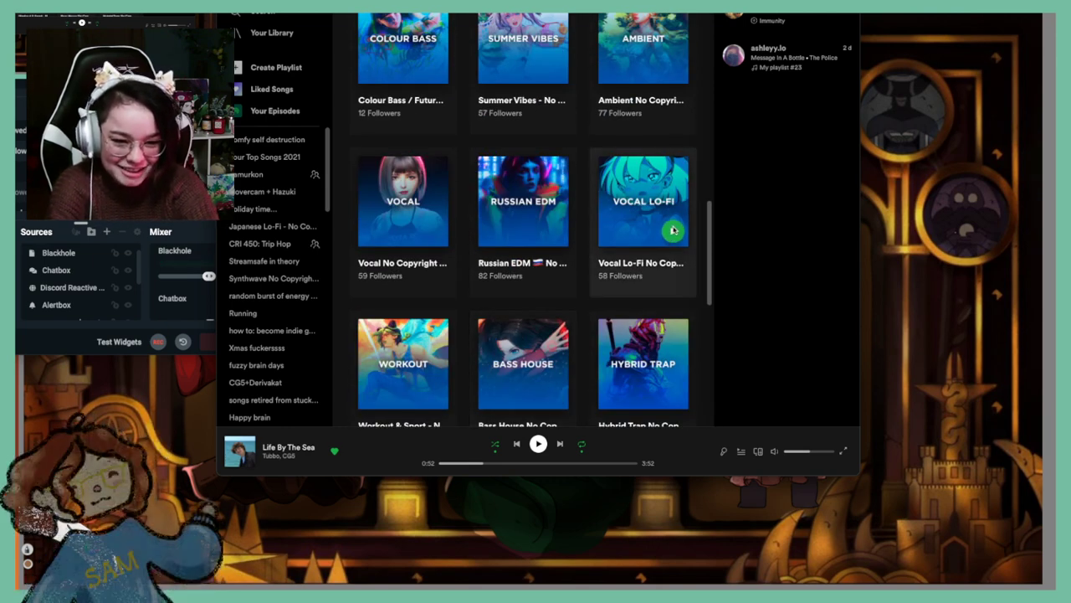
pyautogui.scroll(2, 670, 239)
pyautogui.scroll(-2, 669, 243)
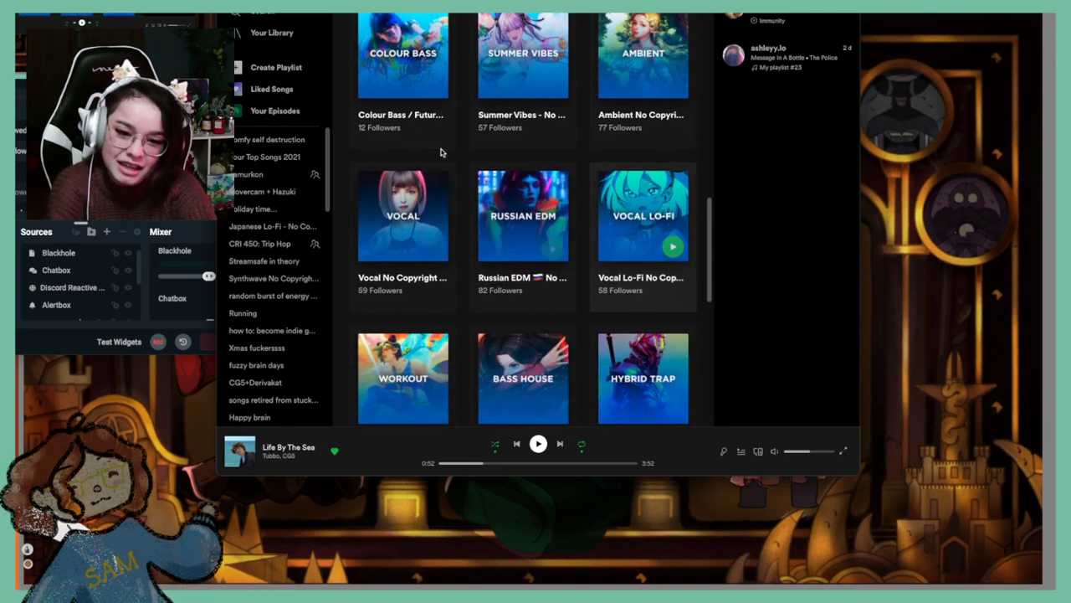
pyautogui.click(672, 246)
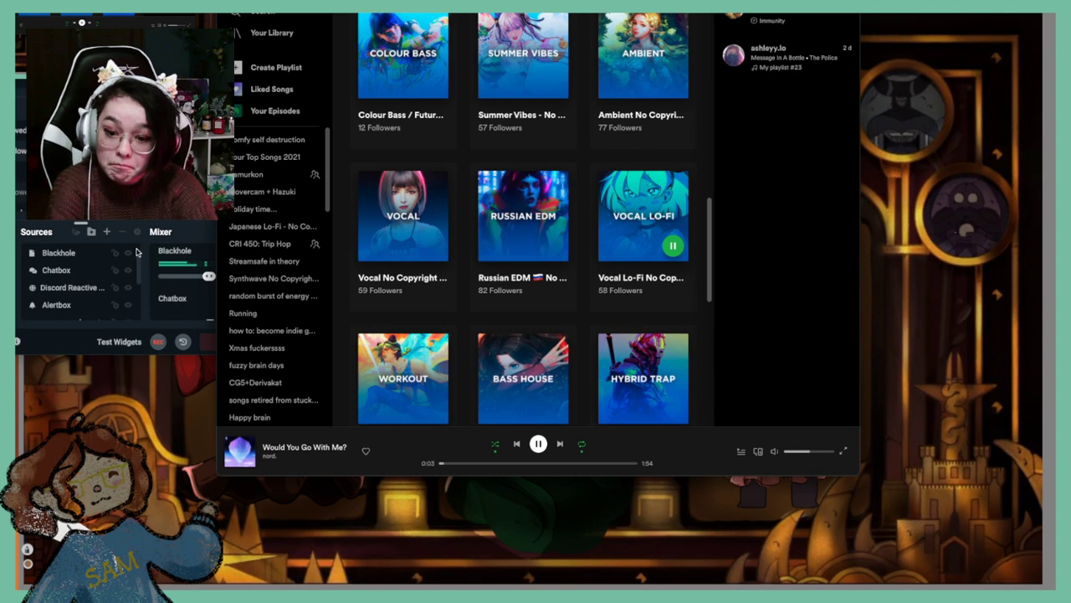
# Check the Mic/Aux and Blackhole levels in the Streamlabs mixer, and lower Spotify's playback volume slightly
pyautogui.click(207, 286)
pyautogui.scroll(2, 208, 288)
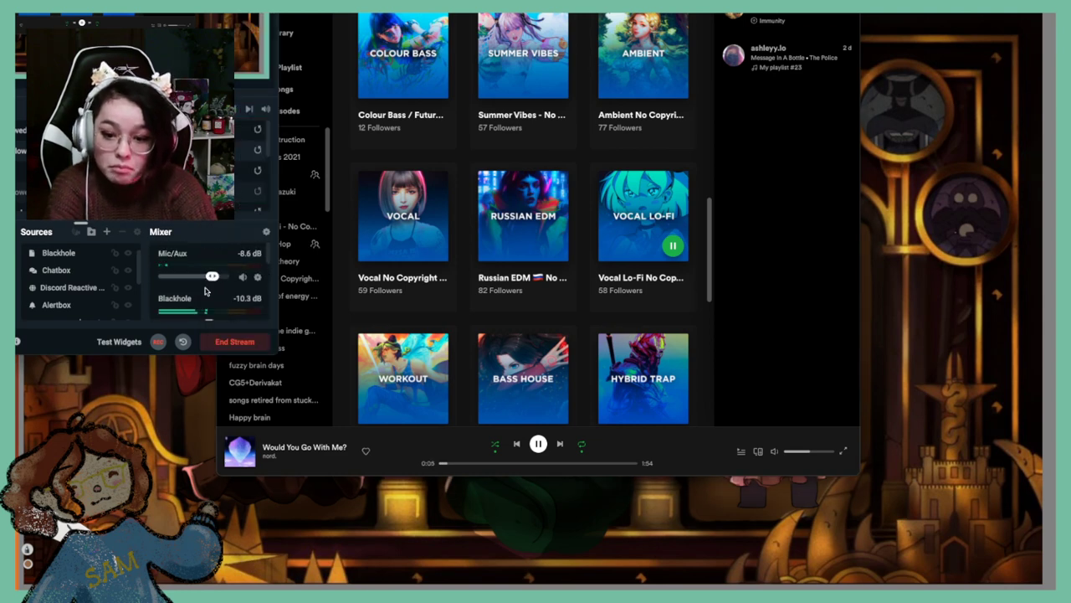
pyautogui.click(817, 459)
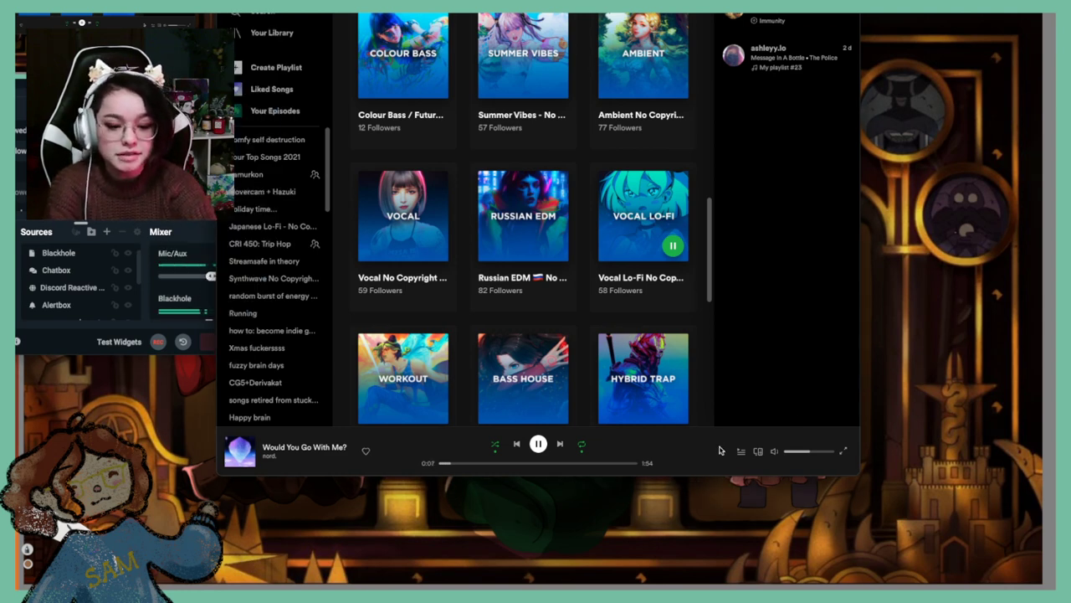
pyautogui.moveTo(809, 451); pyautogui.dragTo(805, 461)
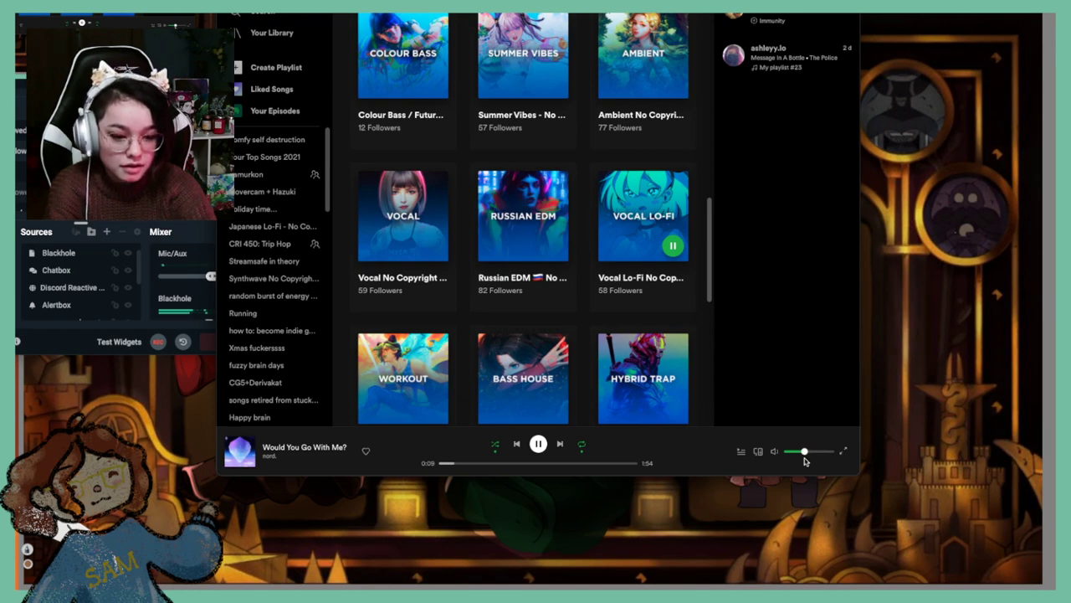
# Switch to the SketchBook window containing the drawing owl house attempt one1.tif
pyautogui.press('super+Tab')
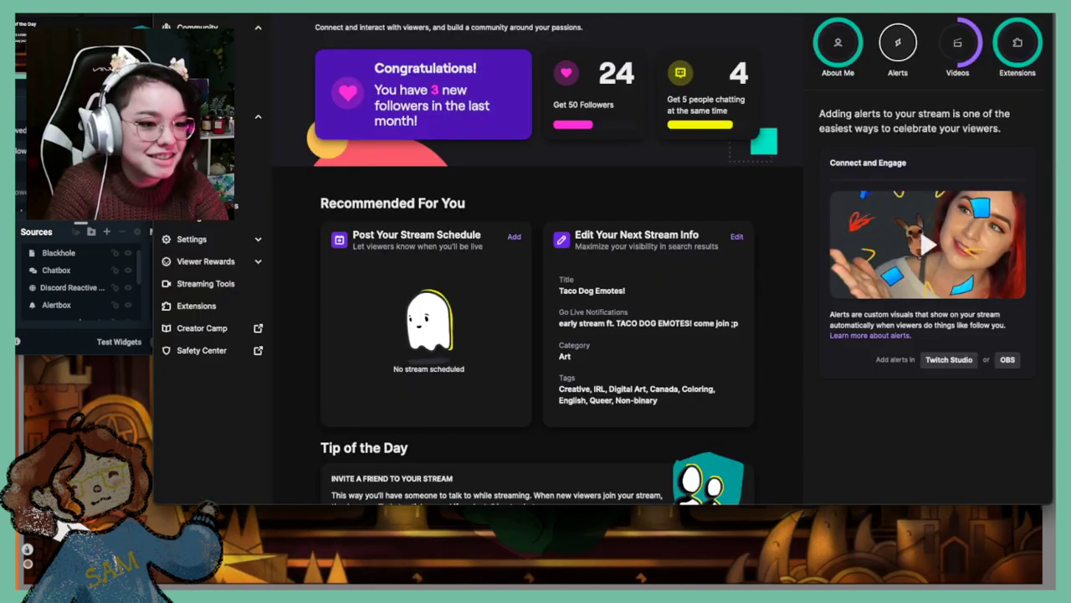
pyautogui.hotkey('ctrl', 'Up')
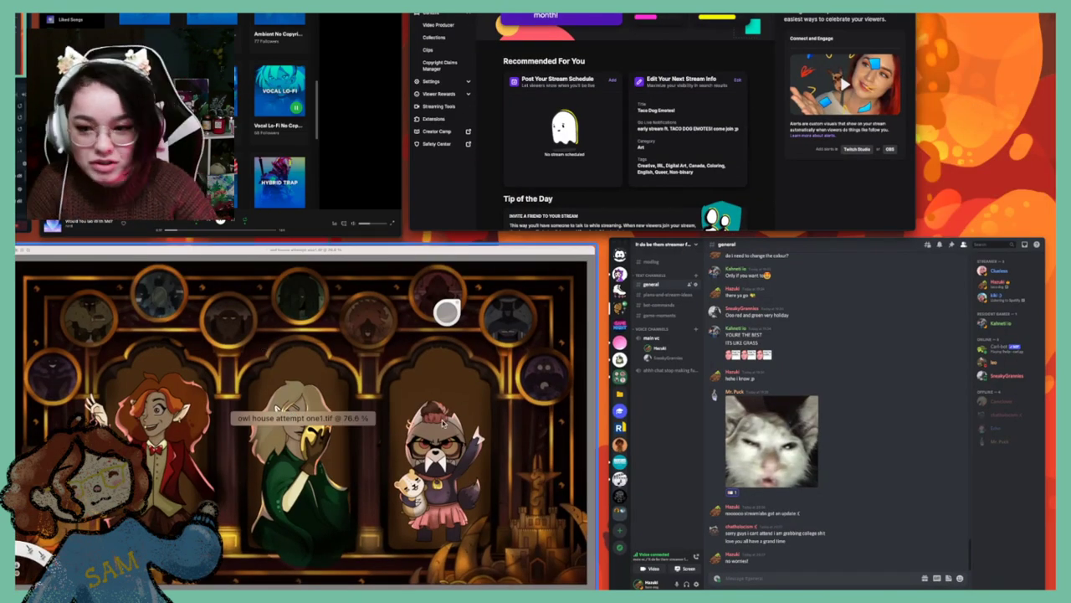
pyautogui.click(444, 425)
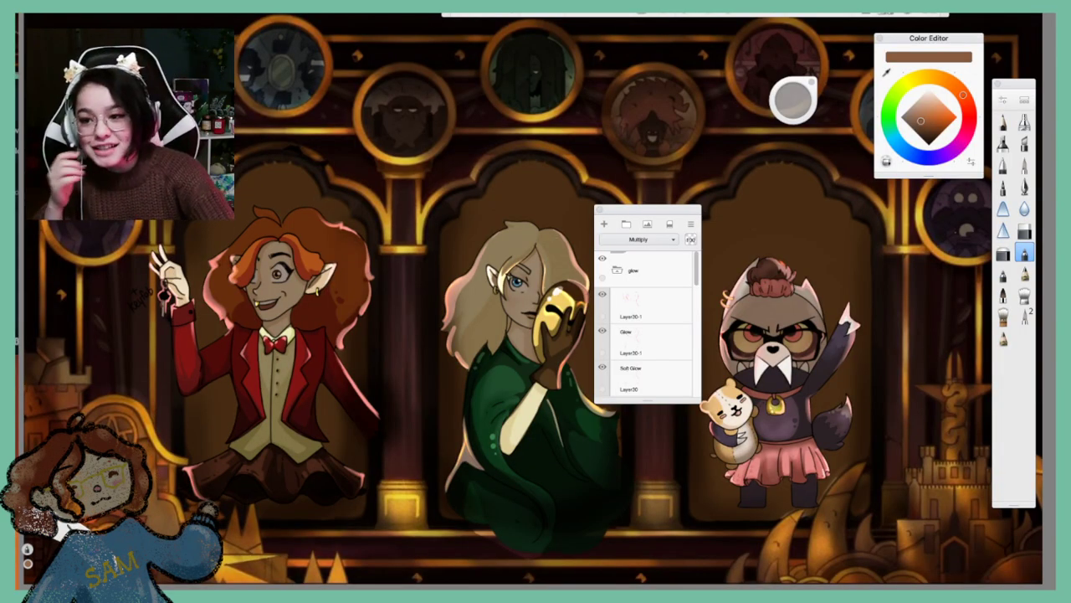
pyautogui.press('super+Tab')
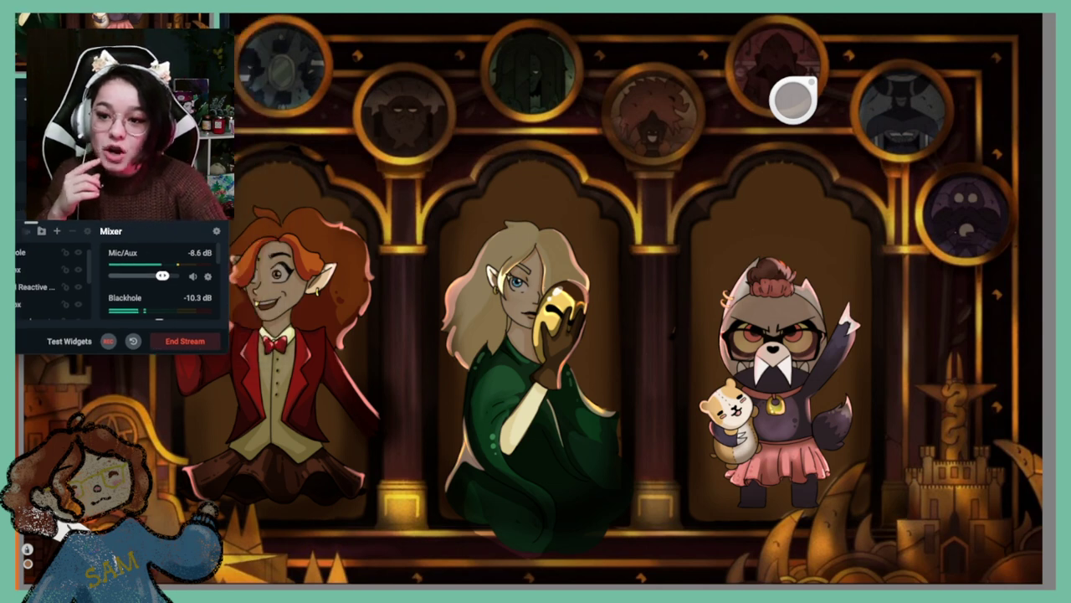
pyautogui.click(425, 42)
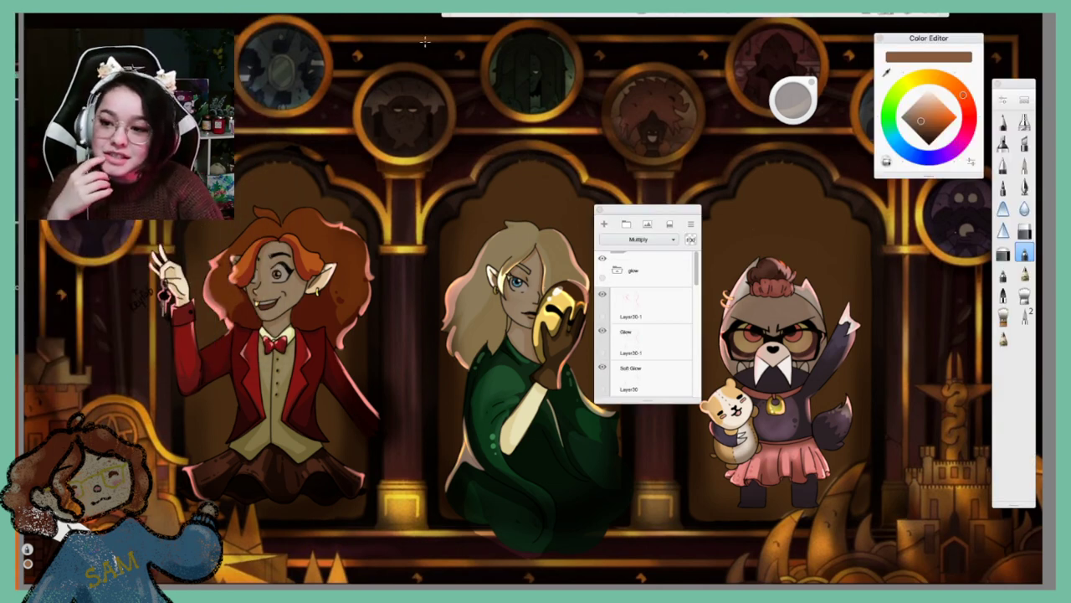
# Move the layer list off the characters to the free area beneath the Color Editor, with its full height visible
pyautogui.click(507, 13)
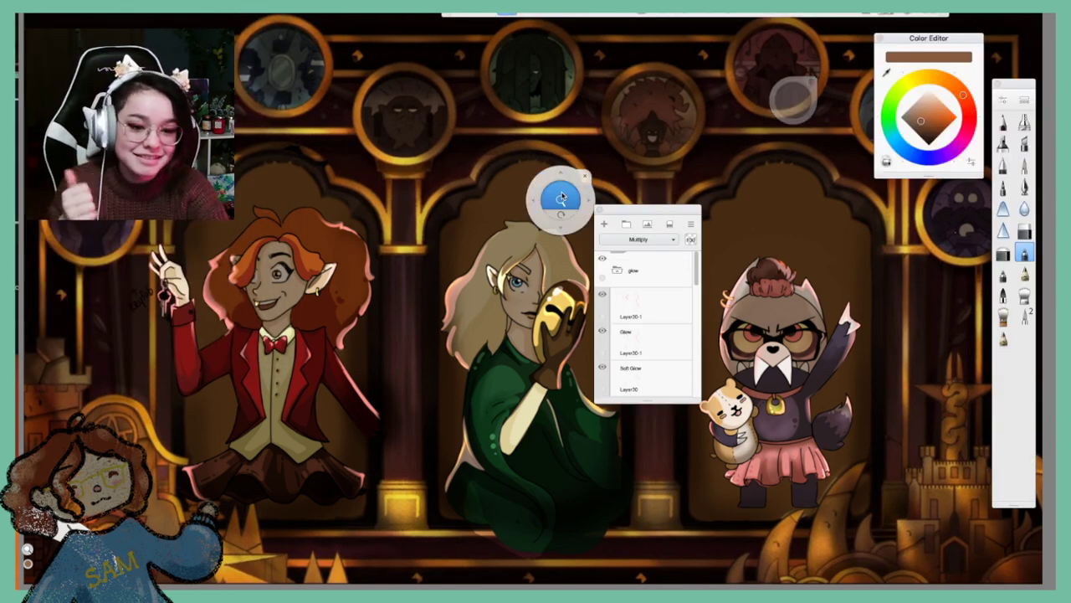
pyautogui.moveTo(562, 197); pyautogui.dragTo(597, 318)
pyautogui.click(626, 309)
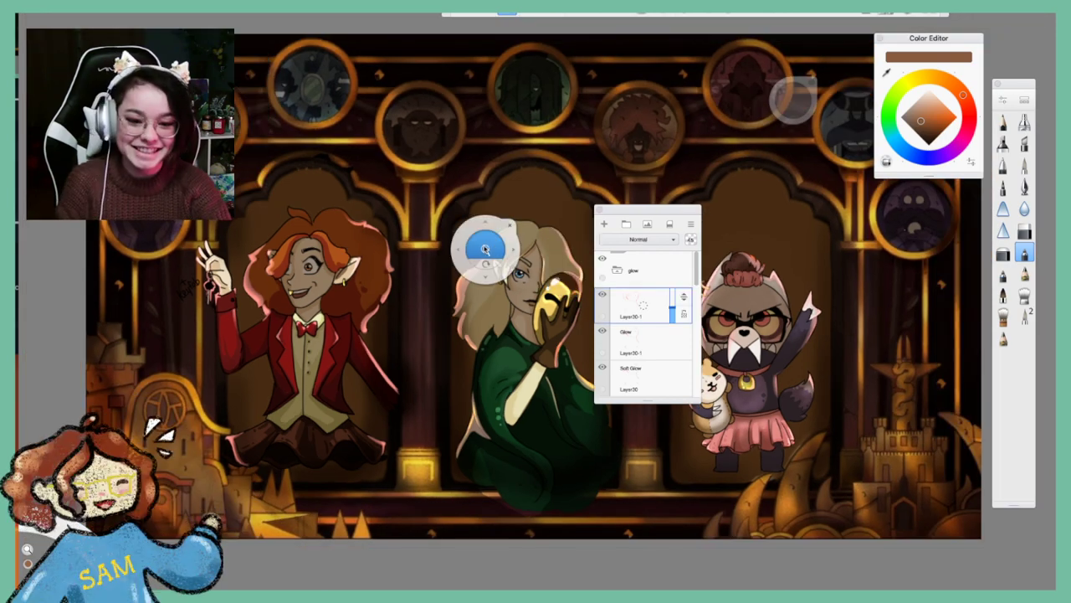
pyautogui.moveTo(495, 281)
pyautogui.mouseDown()
pyautogui.moveTo(482, 273)
pyautogui.moveTo(483, 284)
pyautogui.moveTo(502, 281)
pyautogui.mouseUp()
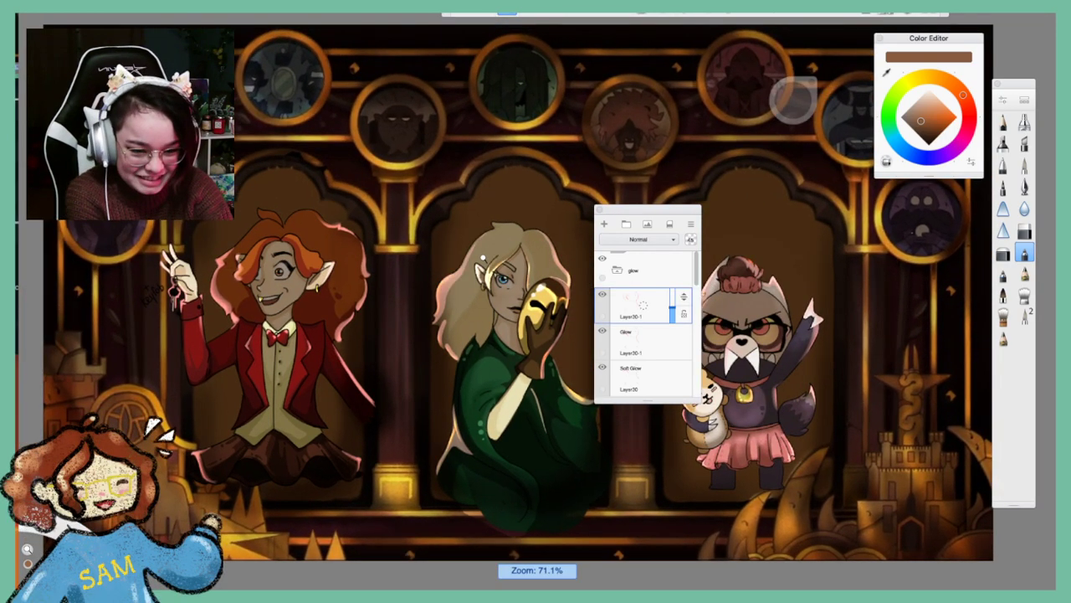
pyautogui.moveTo(491, 228); pyautogui.dragTo(510, 210)
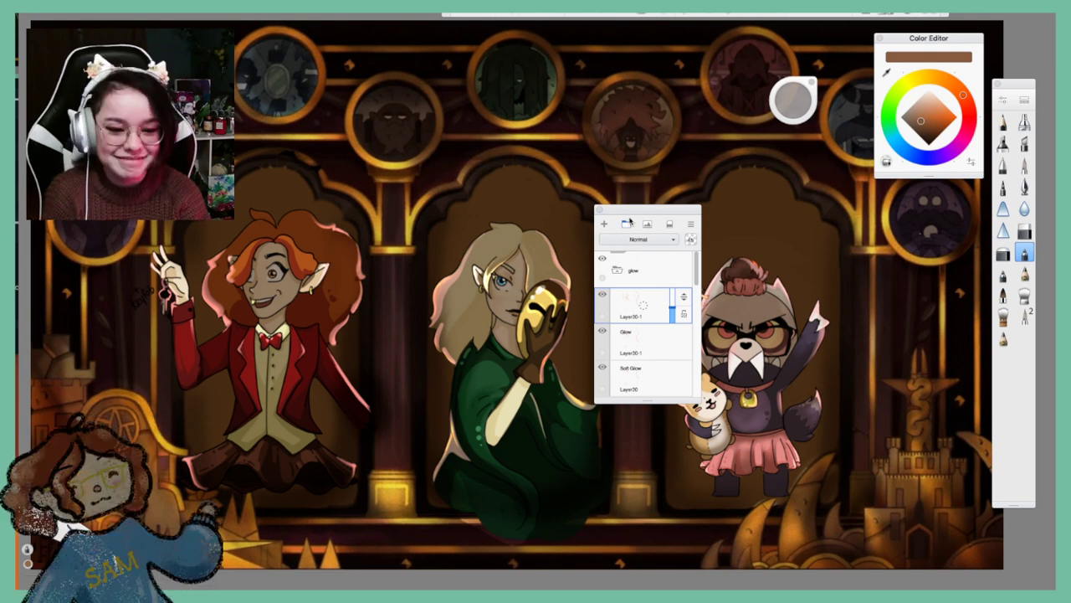
pyautogui.moveTo(631, 221); pyautogui.dragTo(887, 383)
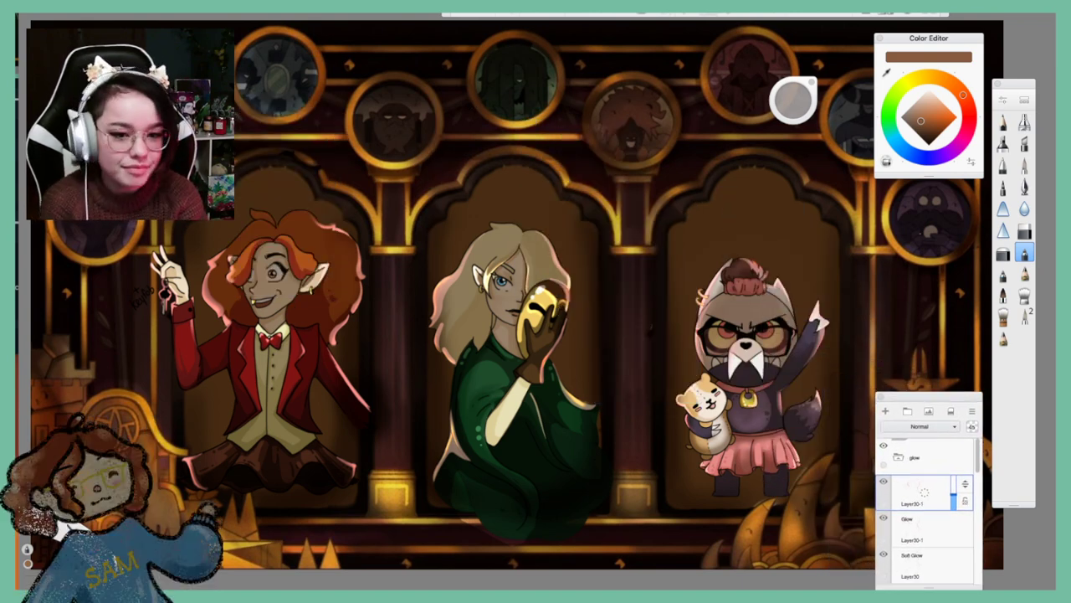
pyautogui.click(511, 14)
pyautogui.moveTo(568, 231); pyautogui.dragTo(497, 118)
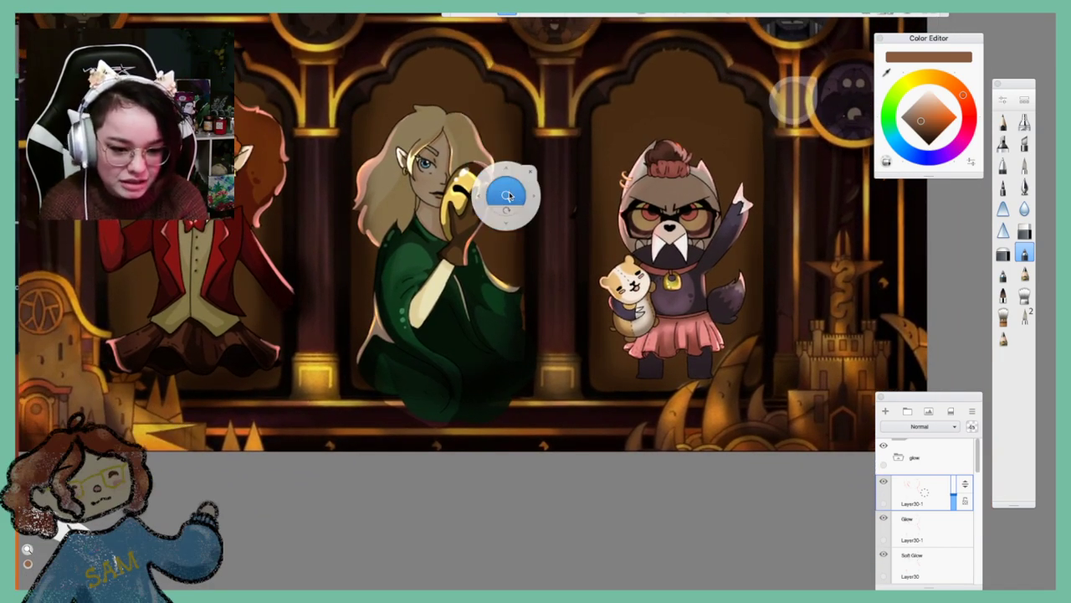
pyautogui.moveTo(509, 194); pyautogui.dragTo(533, 195)
pyautogui.moveTo(533, 195); pyautogui.dragTo(469, 125)
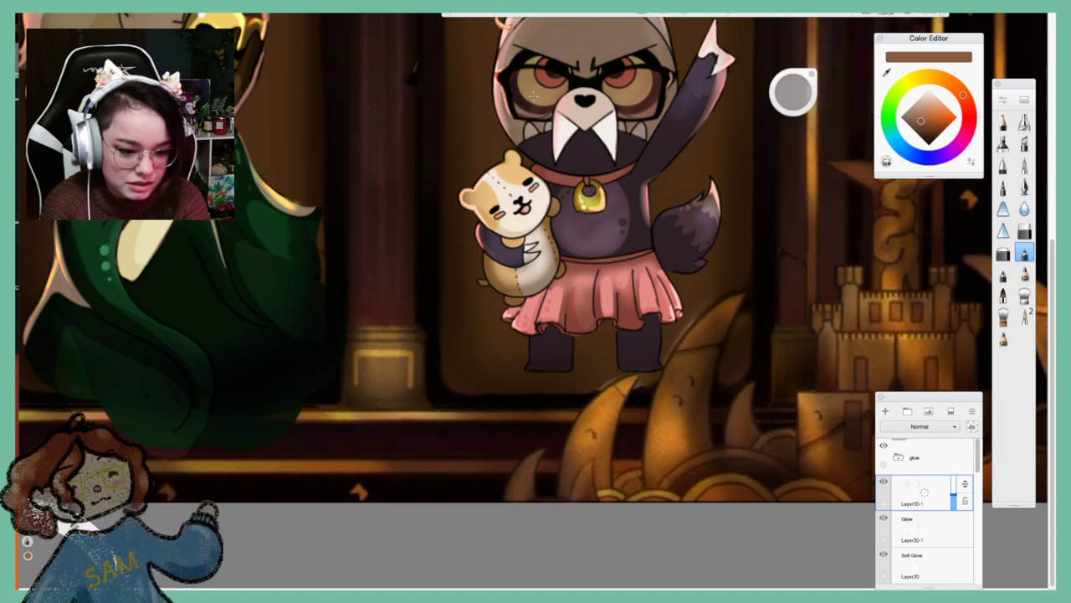
pyautogui.moveTo(933, 400); pyautogui.dragTo(906, 297)
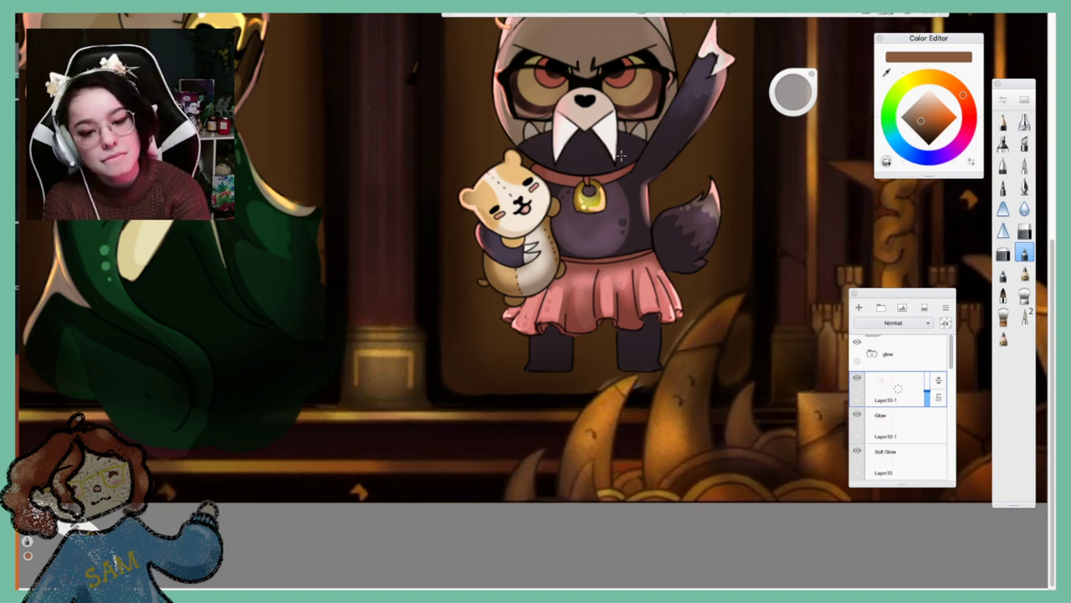
# Compare the artwork with the Multiply layer Layer37 hidden and shown, and reduce that layer's opacity
pyautogui.moveTo(945, 361); pyautogui.dragTo(945, 421)
pyautogui.click(873, 402)
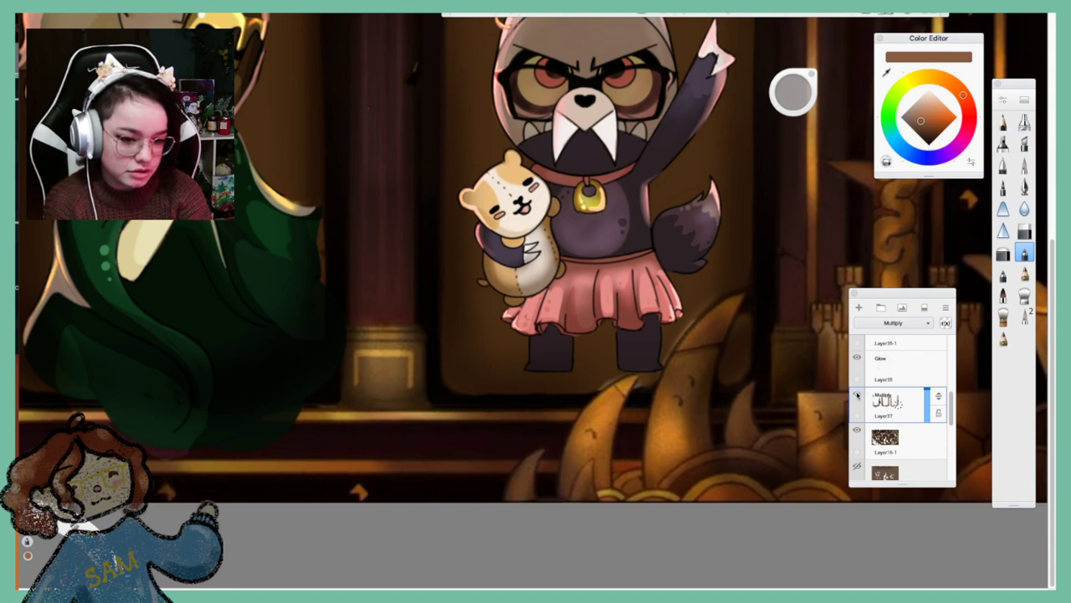
pyautogui.click(856, 394)
pyautogui.click(856, 394)
pyautogui.click(855, 398)
pyautogui.click(855, 396)
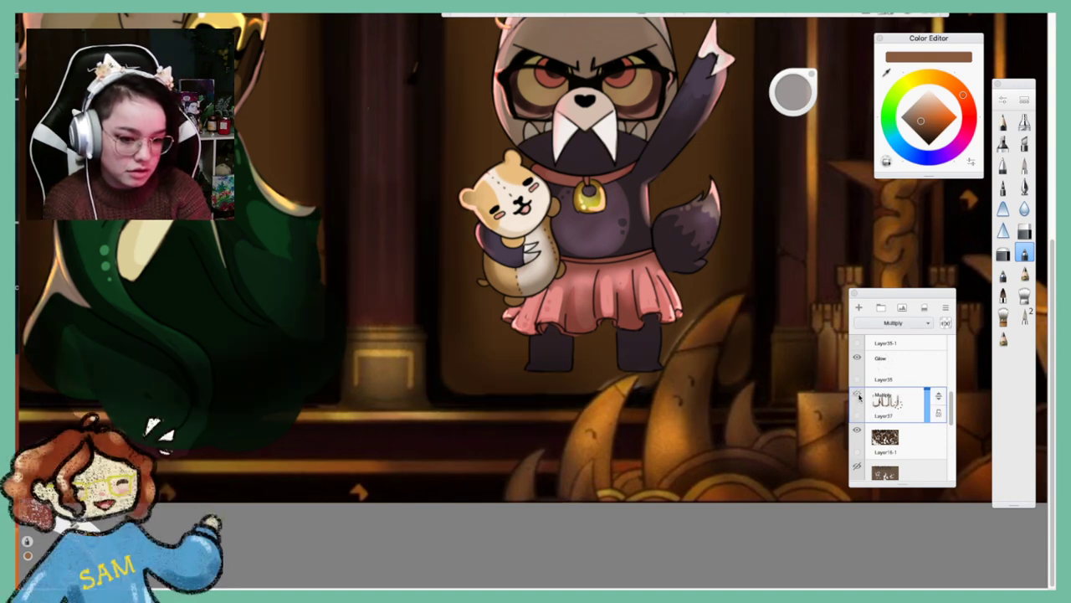
pyautogui.moveTo(928, 412); pyautogui.dragTo(926, 404)
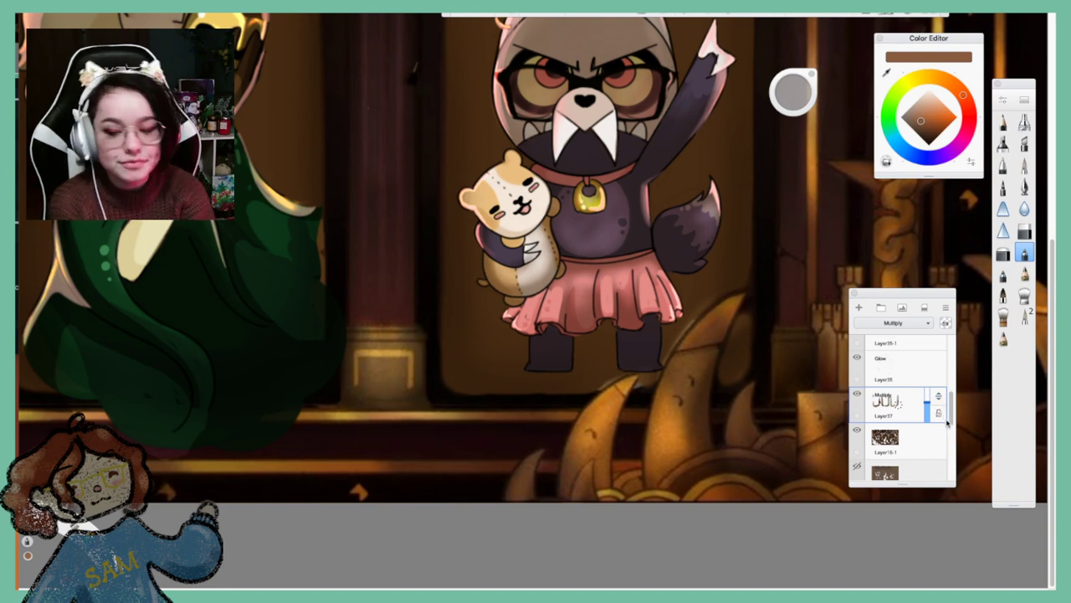
# Select the brown Multiply shading layer directly below Layer37 and toggle its visibility to compare its effect
pyautogui.scroll(-2, 948, 408)
pyautogui.click(863, 375)
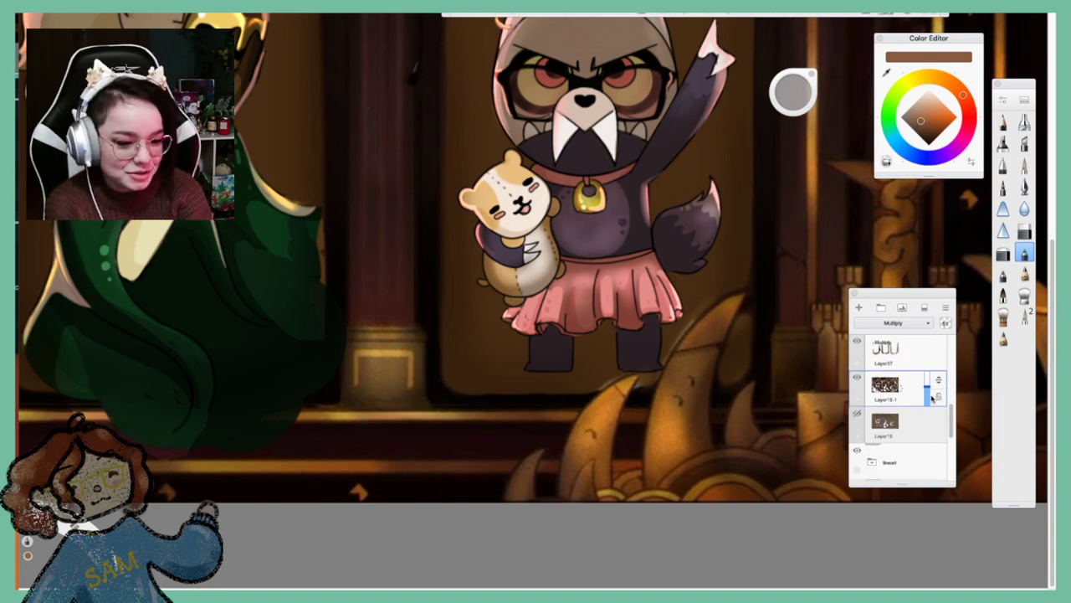
pyautogui.click(859, 376)
pyautogui.click(860, 376)
pyautogui.click(865, 384)
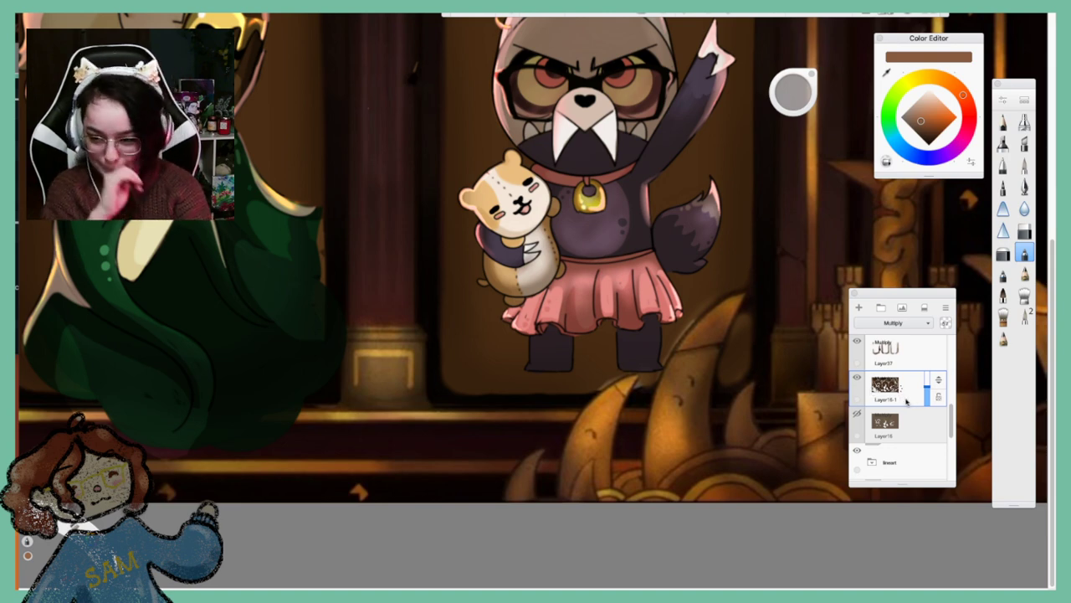
# Read the new notifications in Streamlabs Desktop, close them and return to the drawing
pyautogui.click(17, 287)
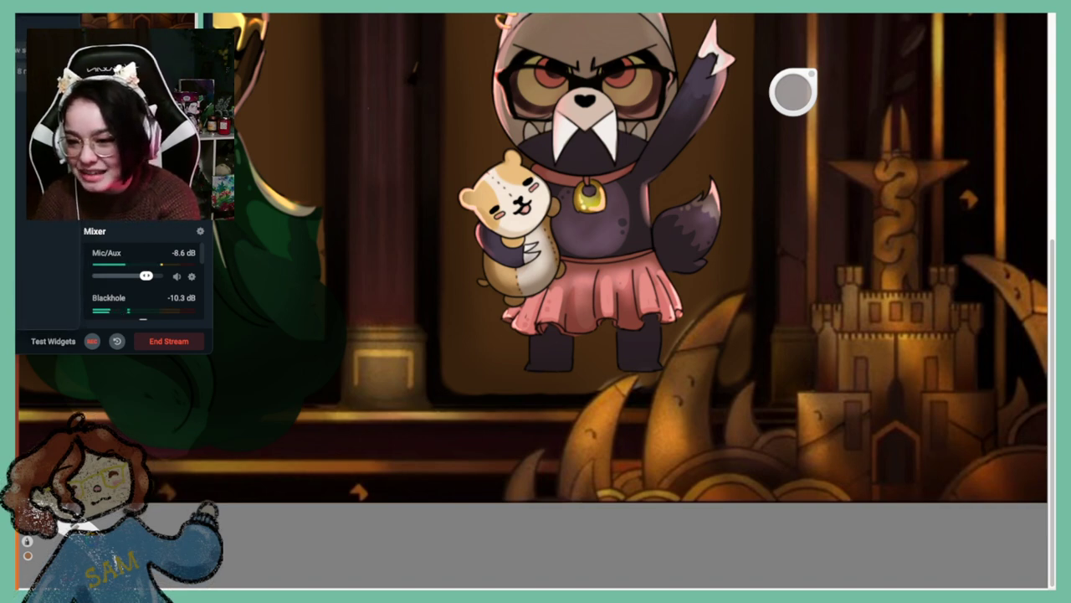
pyautogui.moveTo(10, 14); pyautogui.dragTo(540, 85)
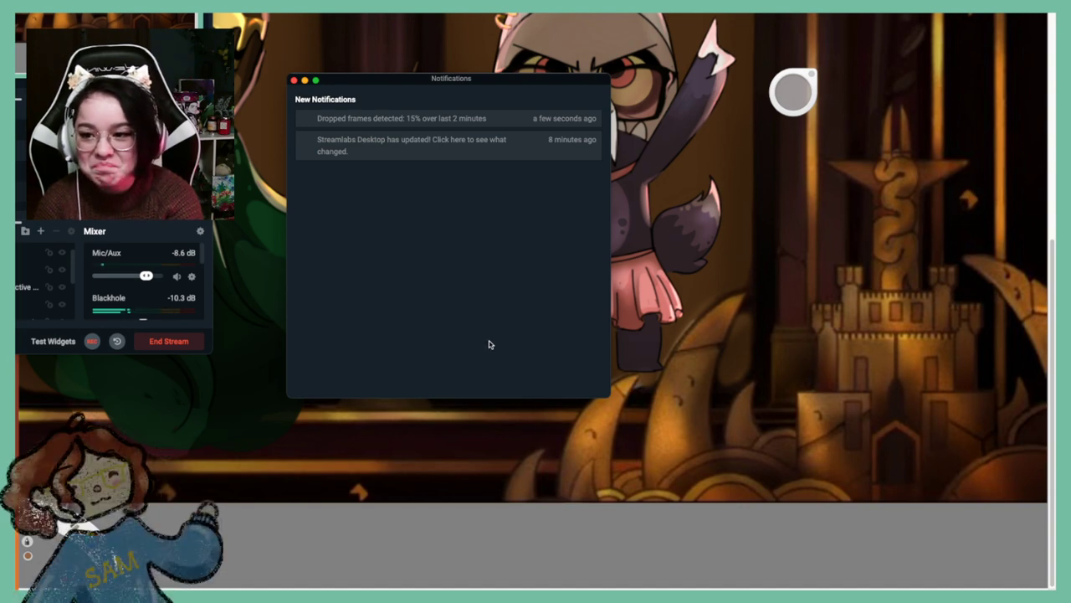
pyautogui.click(295, 81)
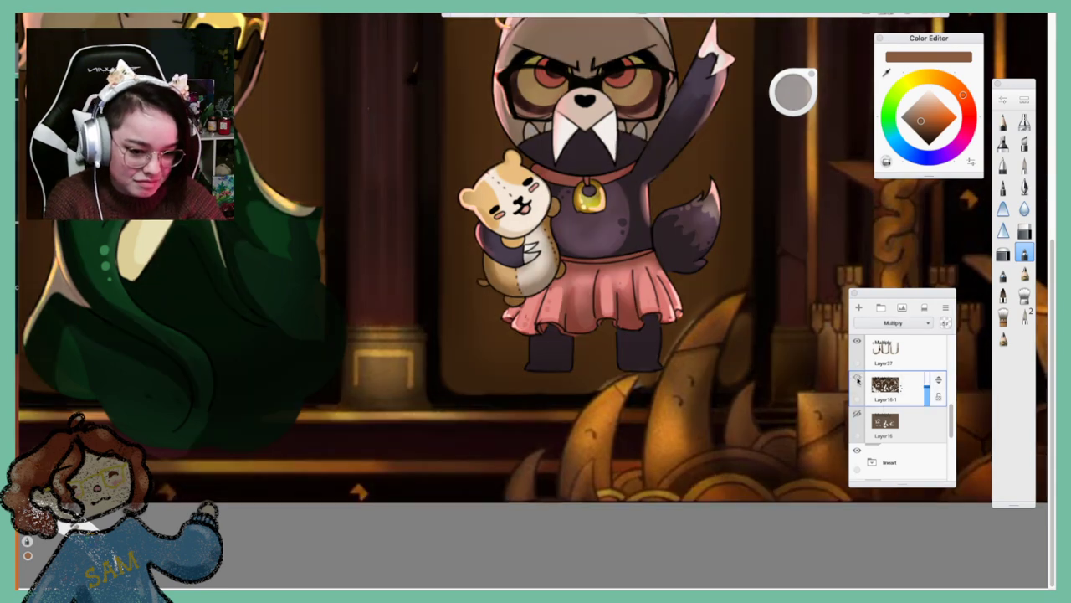
# Soft-erase the Multiply shading over the skull-masked character's torso and pink skirt and around the plush toy it holds
pyautogui.click(1003, 252)
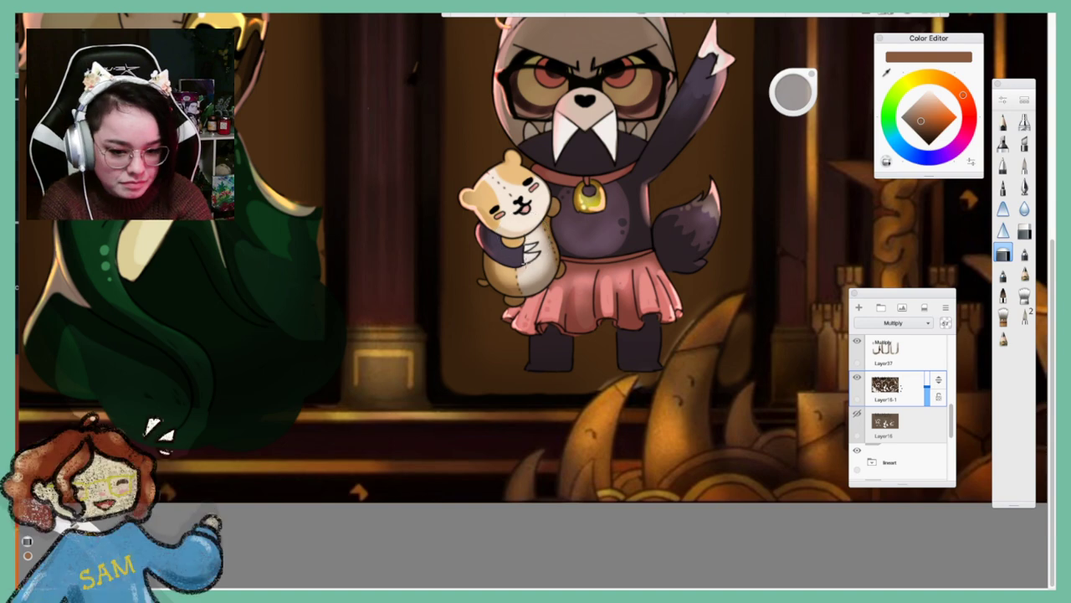
pyautogui.moveTo(547, 199); pyautogui.dragTo(552, 250)
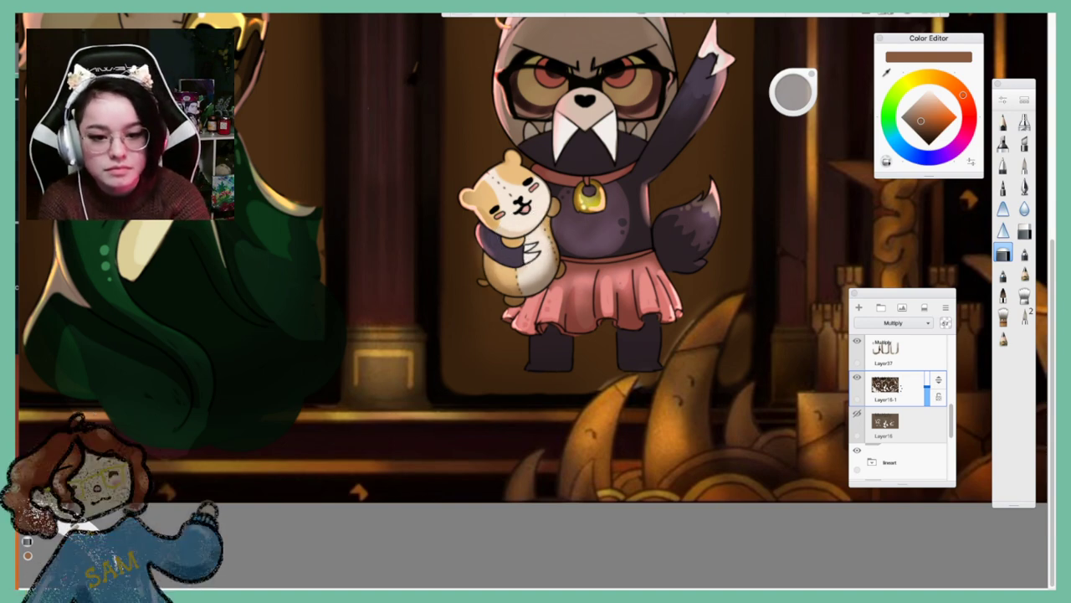
pyautogui.moveTo(514, 246)
pyautogui.mouseDown()
pyautogui.moveTo(499, 238)
pyautogui.moveTo(504, 250)
pyautogui.mouseUp()
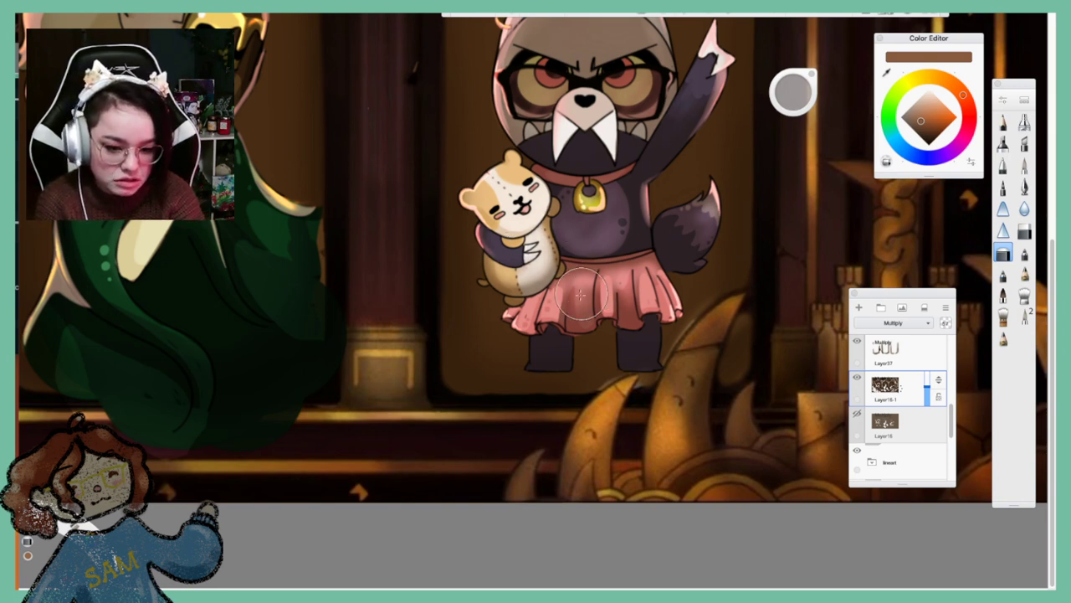
pyautogui.moveTo(567, 303)
pyautogui.mouseDown()
pyautogui.moveTo(578, 316)
pyautogui.moveTo(615, 296)
pyautogui.moveTo(632, 309)
pyautogui.mouseUp()
pyautogui.moveTo(574, 276)
pyautogui.mouseDown()
pyautogui.moveTo(605, 268)
pyautogui.moveTo(624, 278)
pyautogui.moveTo(623, 228)
pyautogui.moveTo(590, 232)
pyautogui.moveTo(571, 207)
pyautogui.mouseUp()
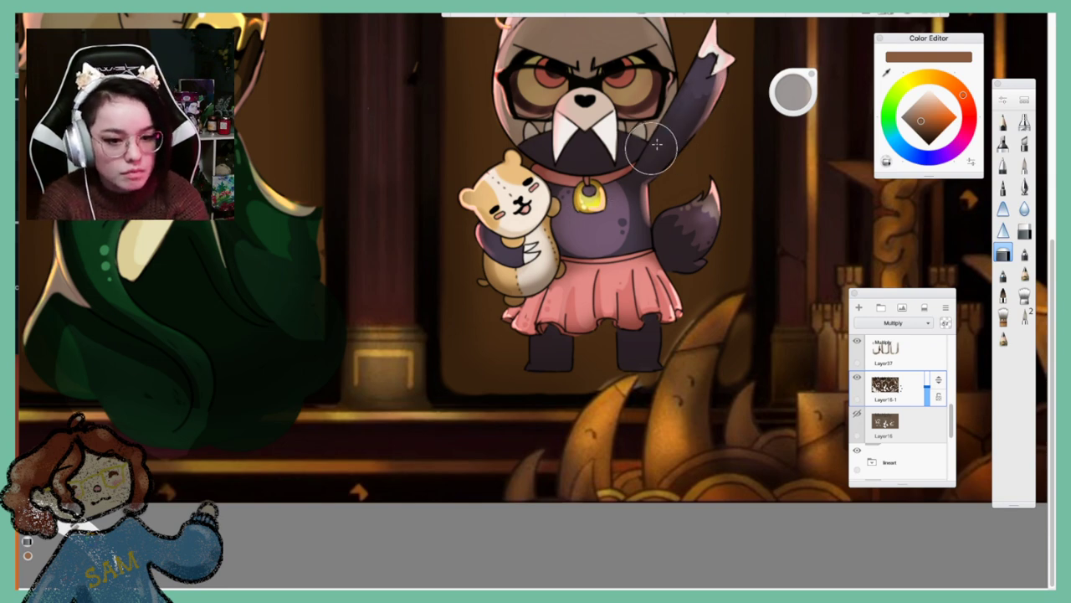
# Compare all three characters with the selected brown Multiply shading layer hidden and shown
pyautogui.press('space')
pyautogui.moveTo(502, 36); pyautogui.dragTo(447, 201)
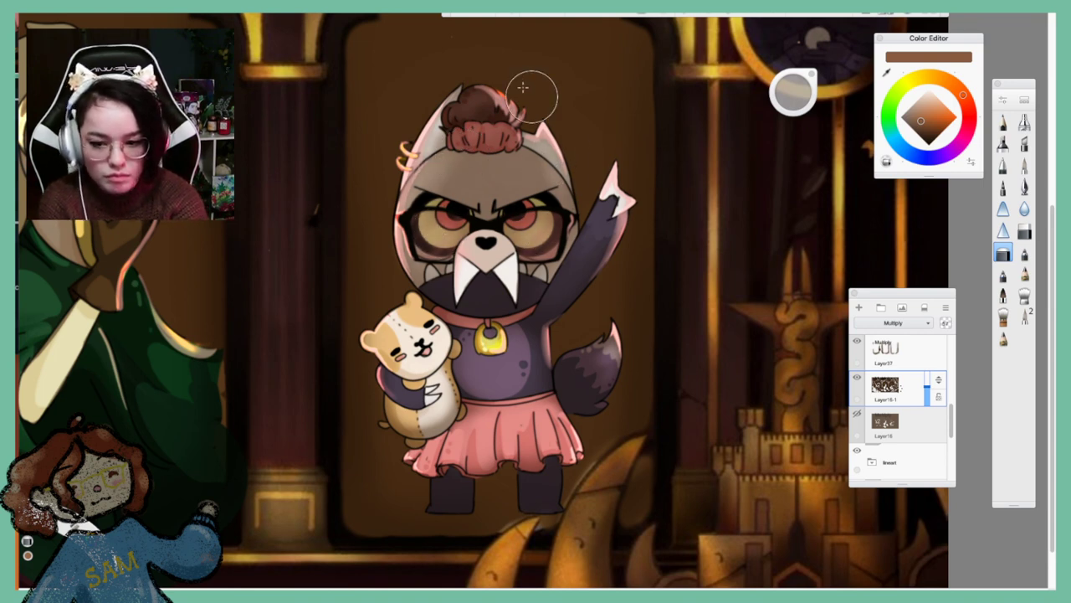
pyautogui.press('space')
pyautogui.moveTo(530, 213); pyautogui.dragTo(532, 323)
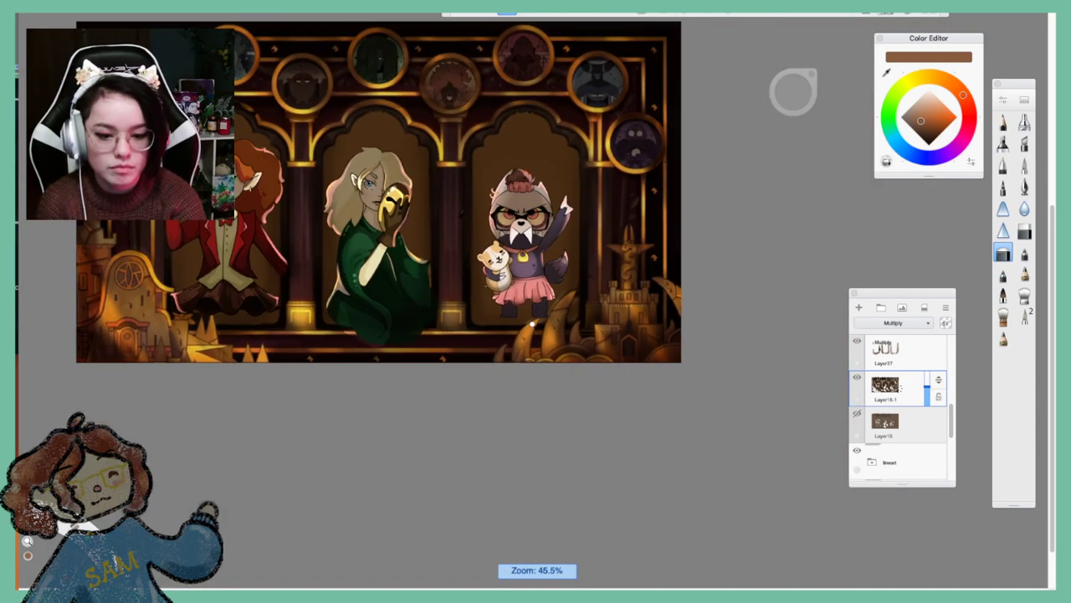
pyautogui.moveTo(557, 372); pyautogui.dragTo(660, 359)
pyautogui.moveTo(588, 309); pyautogui.dragTo(596, 268)
pyautogui.moveTo(603, 366); pyautogui.dragTo(641, 385)
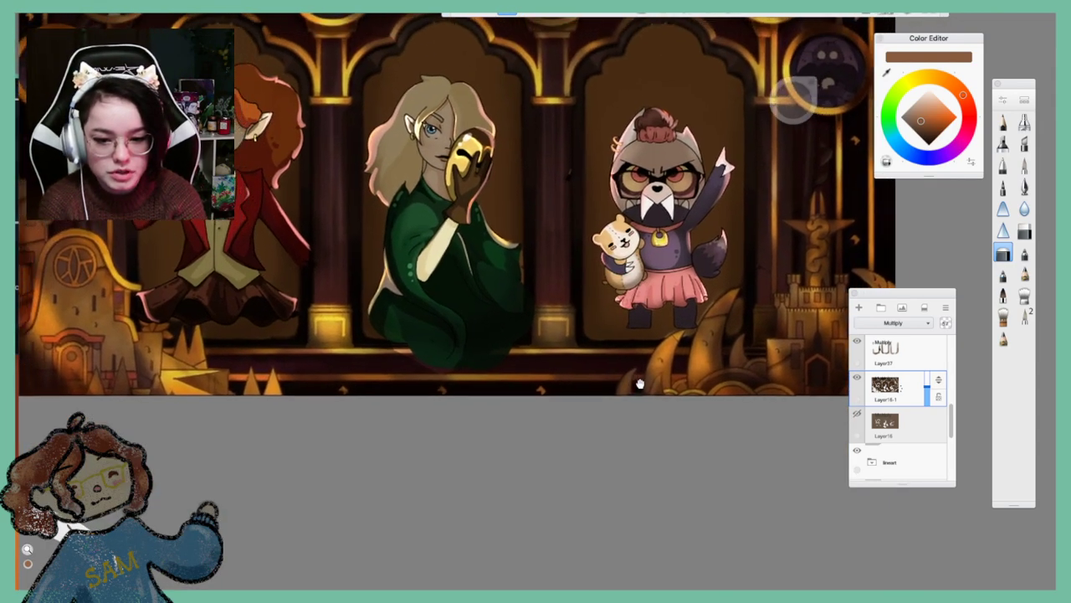
pyautogui.press('space')
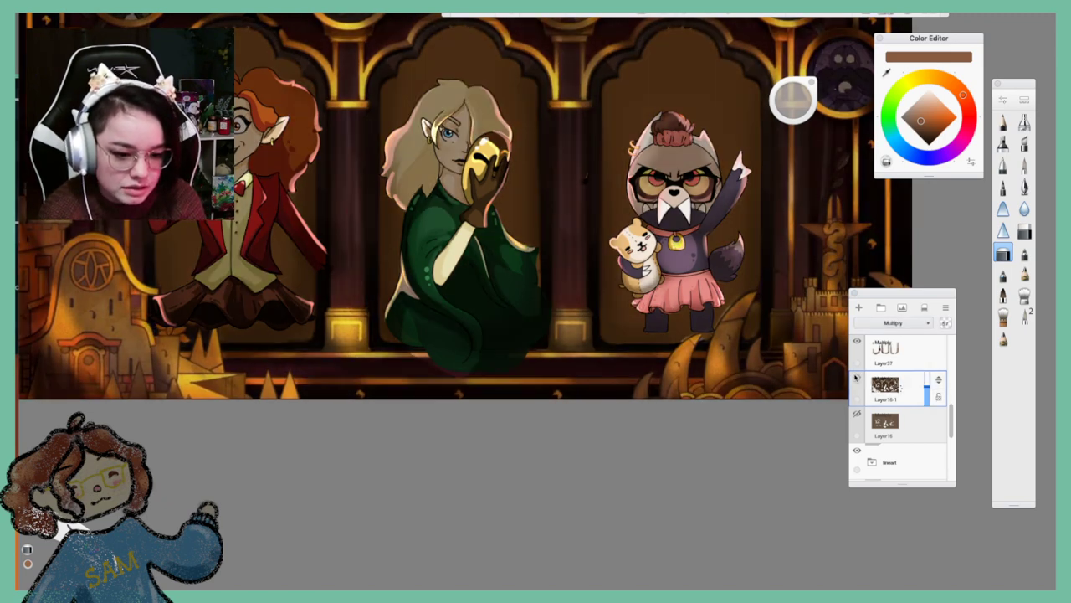
pyautogui.click(856, 381)
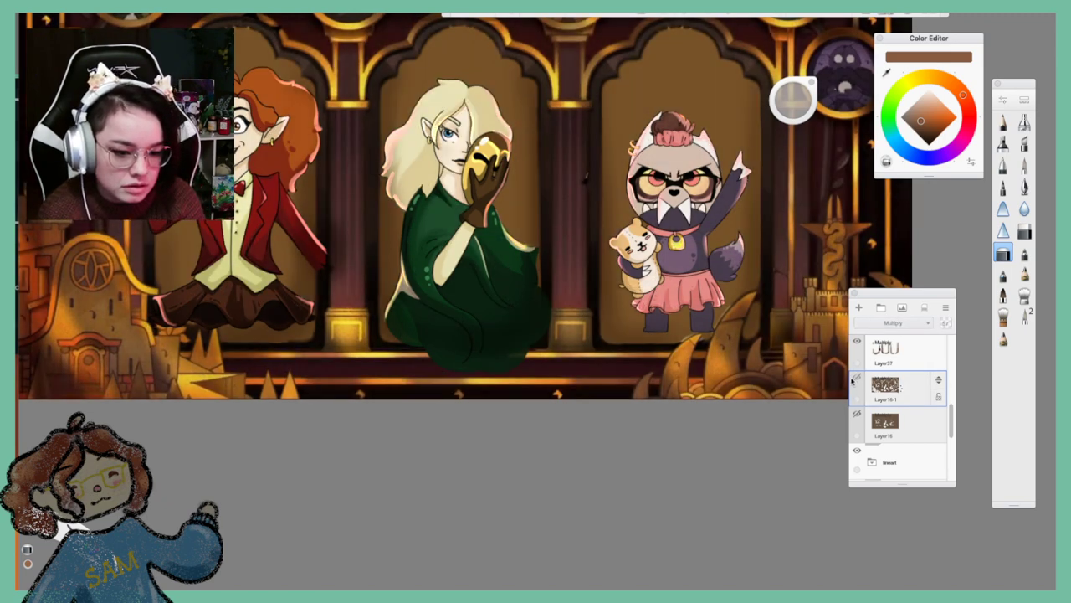
pyautogui.click(855, 380)
pyautogui.click(855, 380)
pyautogui.click(855, 380)
pyautogui.click(856, 379)
pyautogui.click(856, 378)
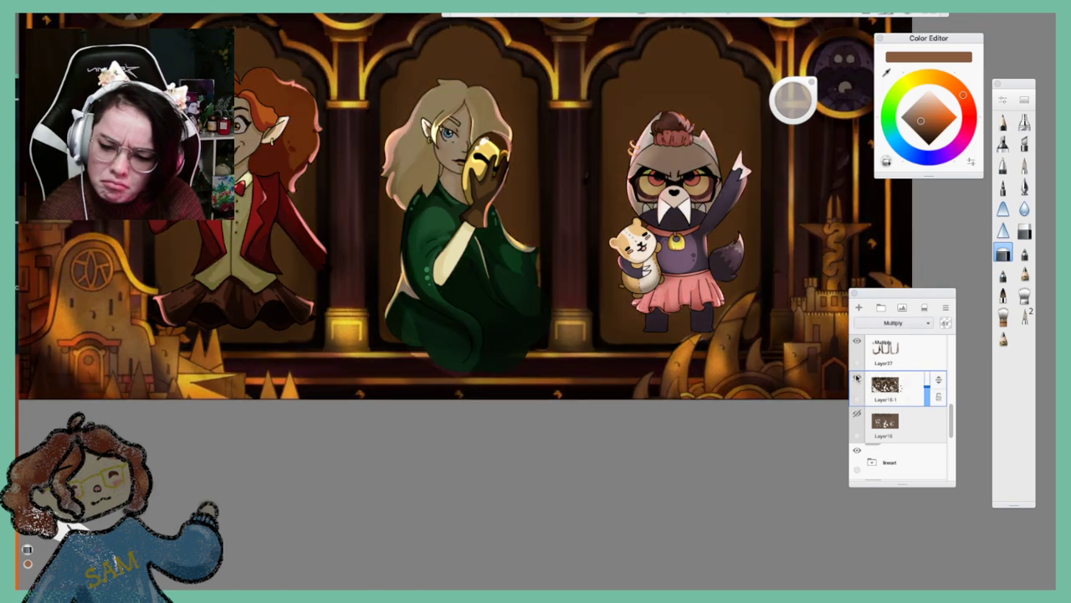
pyautogui.click(856, 378)
pyautogui.click(856, 380)
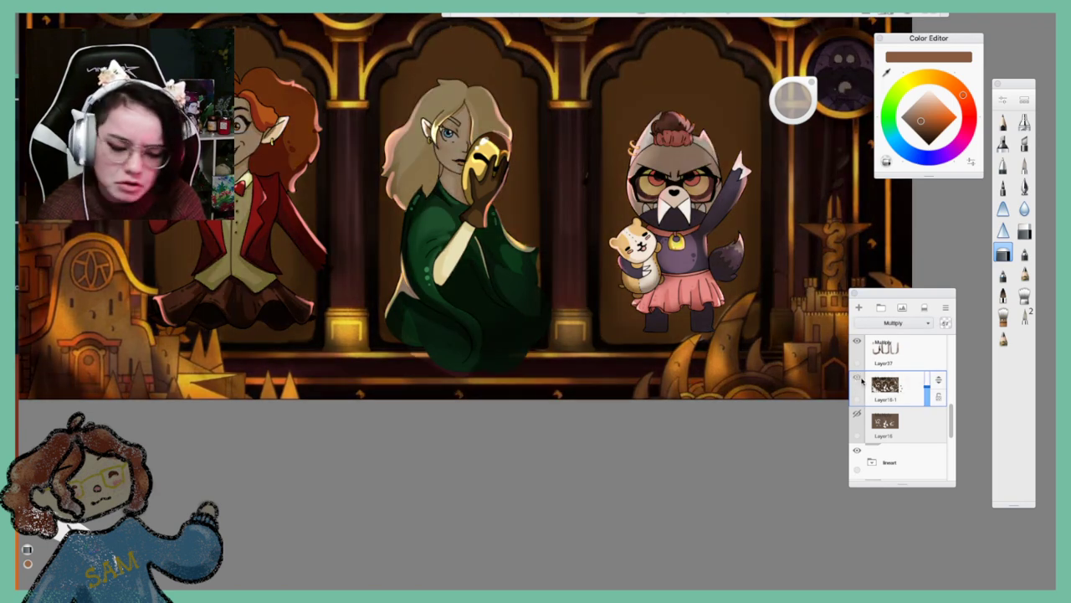
# Look through the whole layer list, expanding the colour folder and toggling the visibility of its topmost layer, Layer33
pyautogui.moveTo(951, 423); pyautogui.dragTo(950, 350)
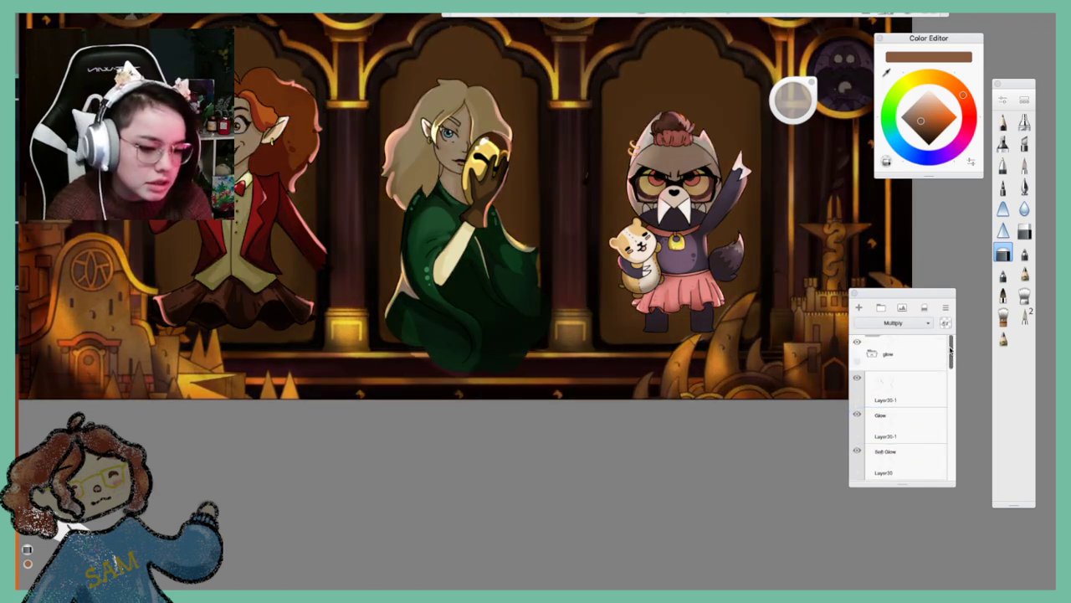
pyautogui.scroll(-10, 935, 439)
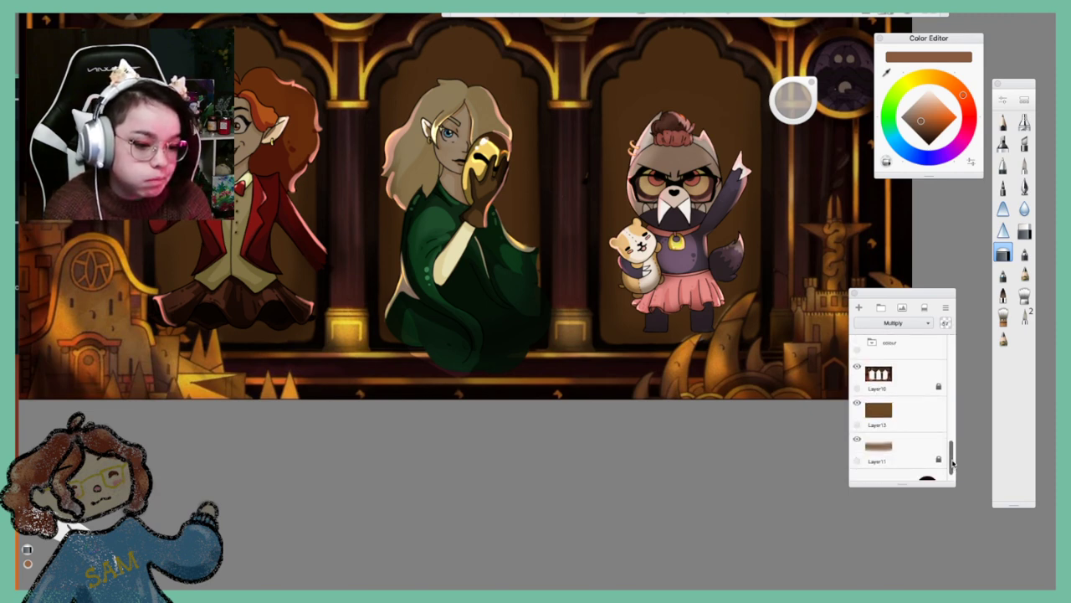
pyautogui.click(873, 408)
pyautogui.click(872, 409)
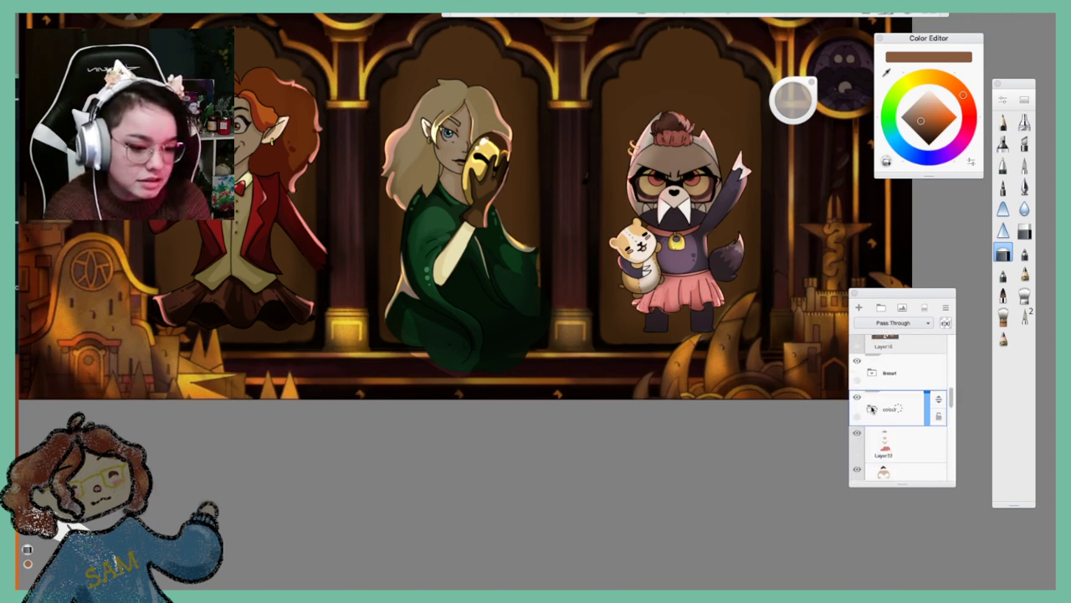
pyautogui.click(872, 411)
pyautogui.click(872, 410)
pyautogui.click(875, 447)
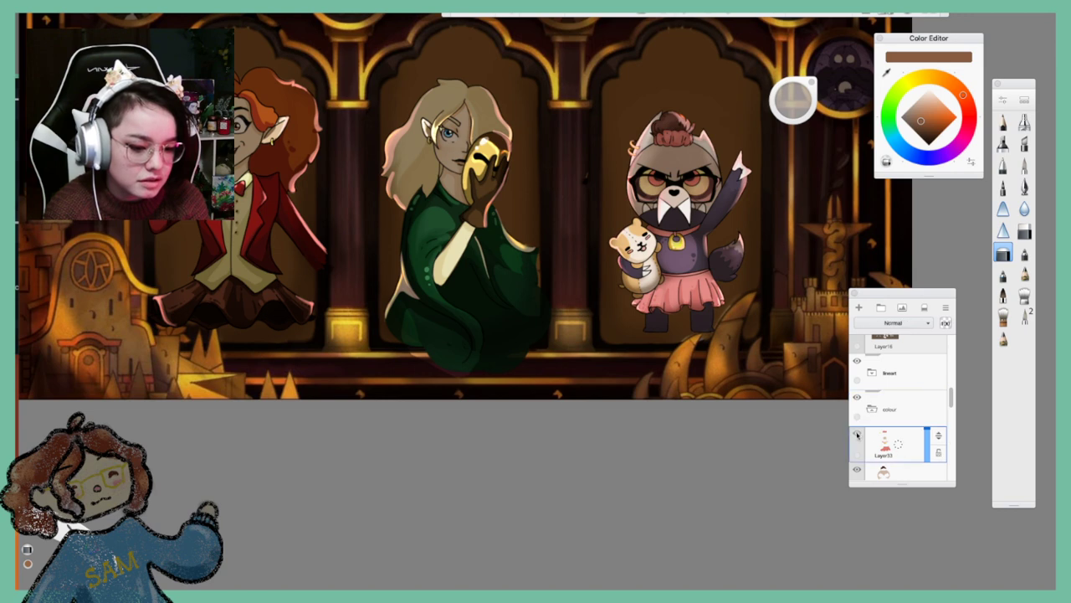
pyautogui.click(857, 433)
pyautogui.click(857, 435)
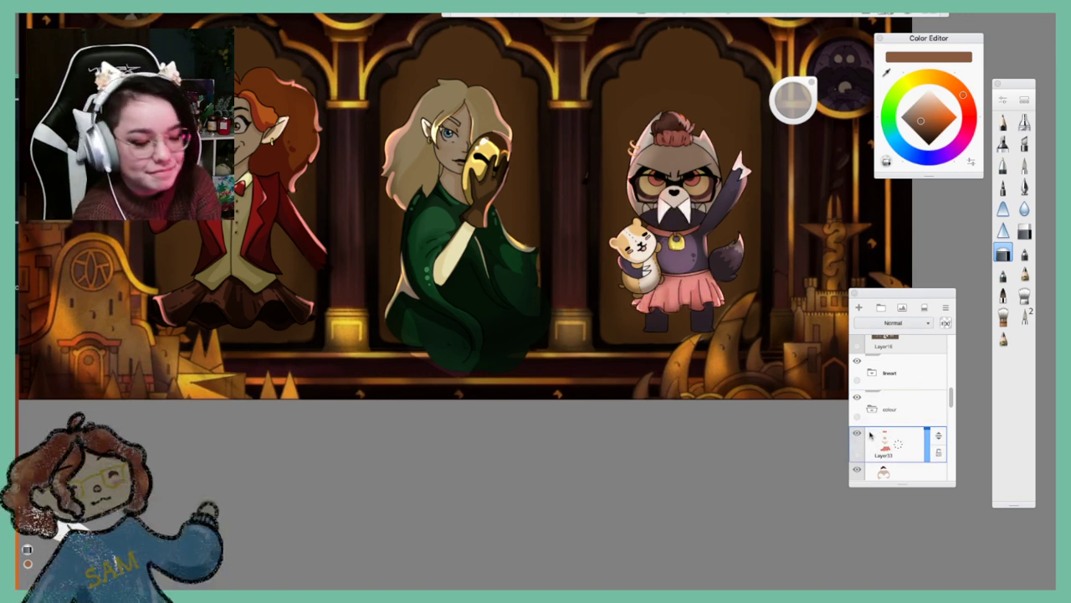
pyautogui.moveTo(950, 402); pyautogui.dragTo(935, 451)
pyautogui.scroll(6, 934, 451)
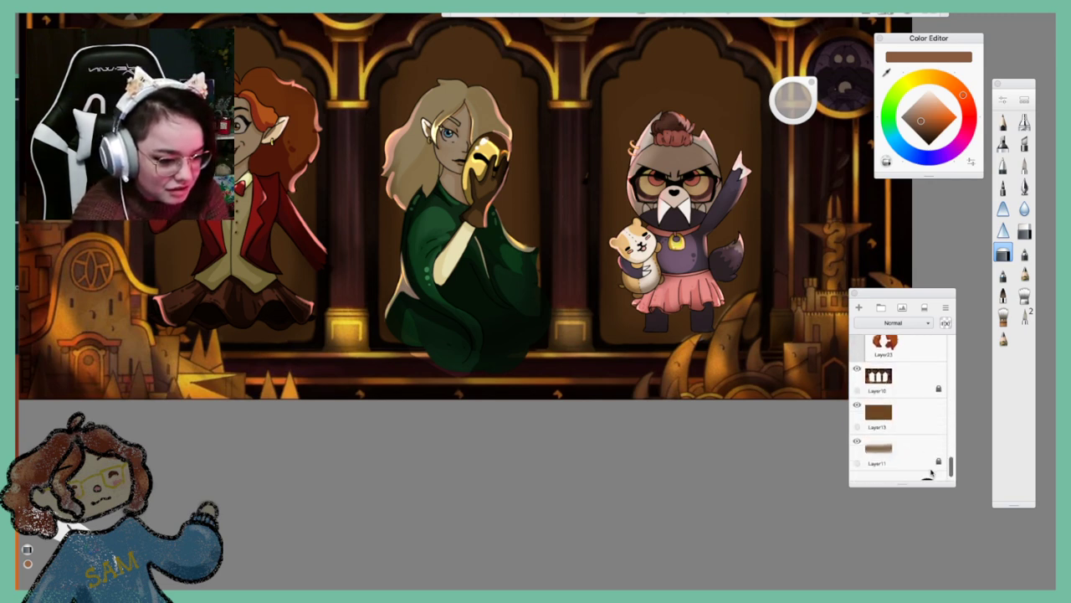
pyautogui.moveTo(948, 374); pyautogui.dragTo(959, 306)
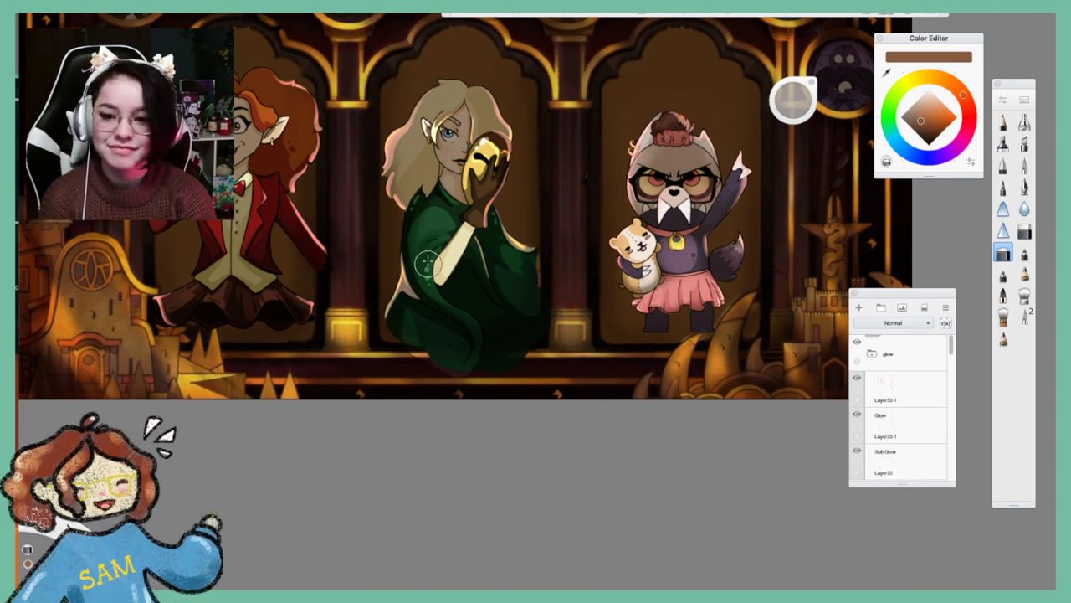
# Save the illustration, start a new blank canvas and get the pencil brush ready in black
pyautogui.press('super+s')
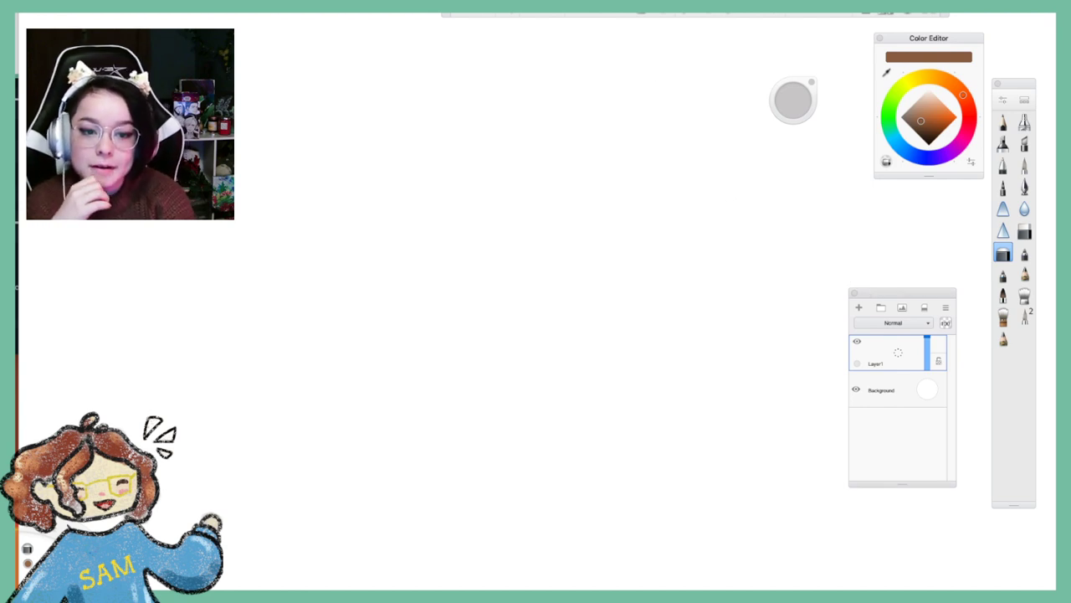
pyautogui.click(506, 13)
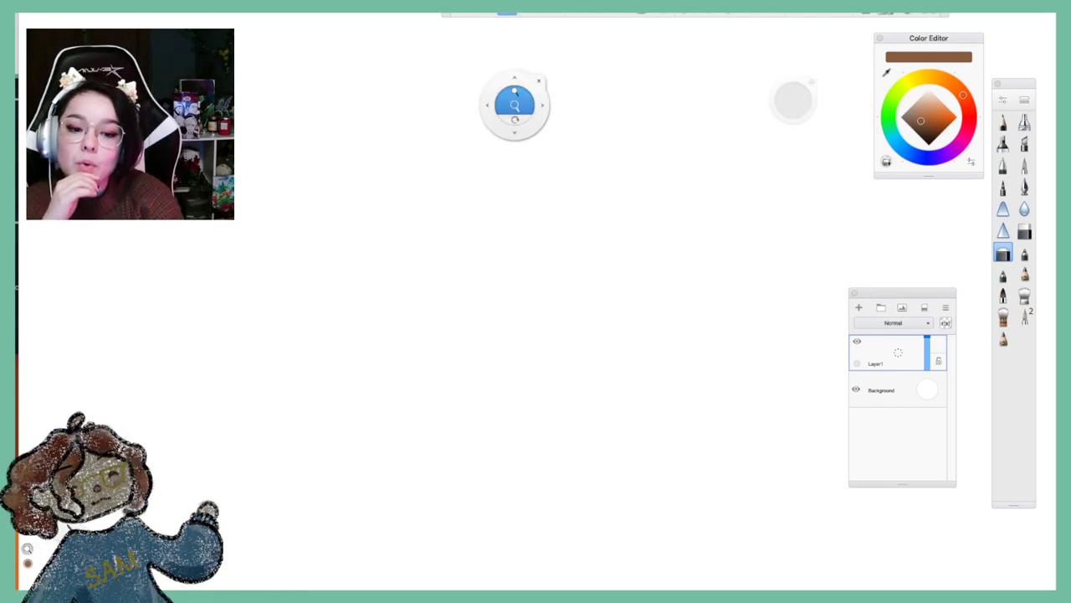
pyautogui.moveTo(516, 95)
pyautogui.mouseDown()
pyautogui.moveTo(535, 192)
pyautogui.moveTo(524, 167)
pyautogui.moveTo(574, 156)
pyautogui.mouseUp()
pyautogui.click(927, 151)
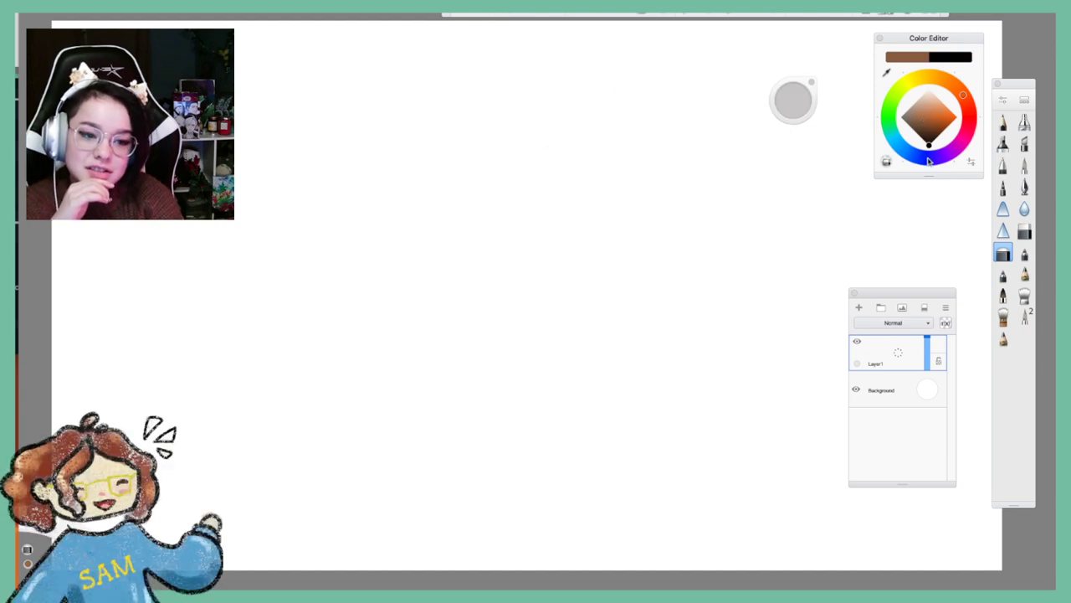
pyautogui.click(1025, 253)
pyautogui.click(1003, 122)
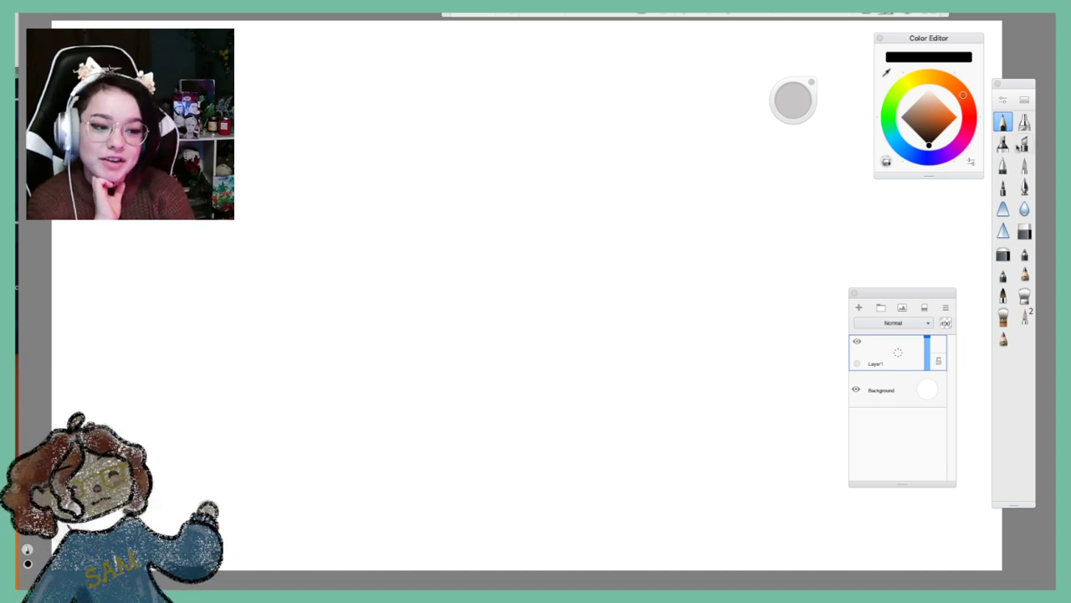
# Crop the blank canvas to a narrower, nearly square format, keeping its full height
pyautogui.click(575, 10)
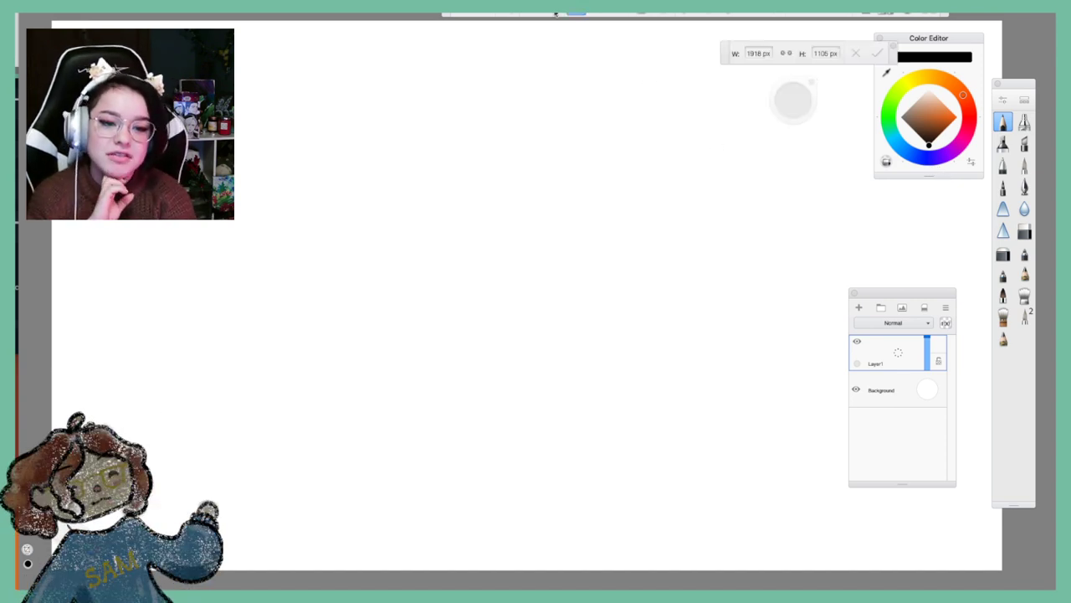
pyautogui.moveTo(51, 20); pyautogui.dragTo(677, 571)
pyautogui.click(877, 54)
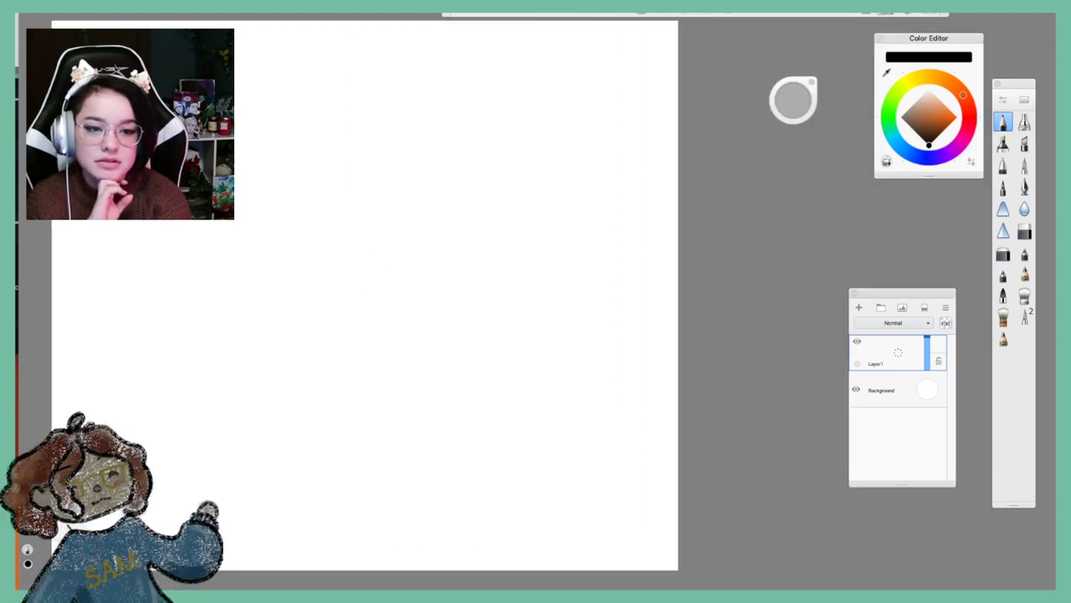
# Switch to Firefox, search Google Images for "owl house" as character reference, and return to the drawing
pyautogui.press('super+Tab')
pyautogui.hotkey('ctrl', 't')
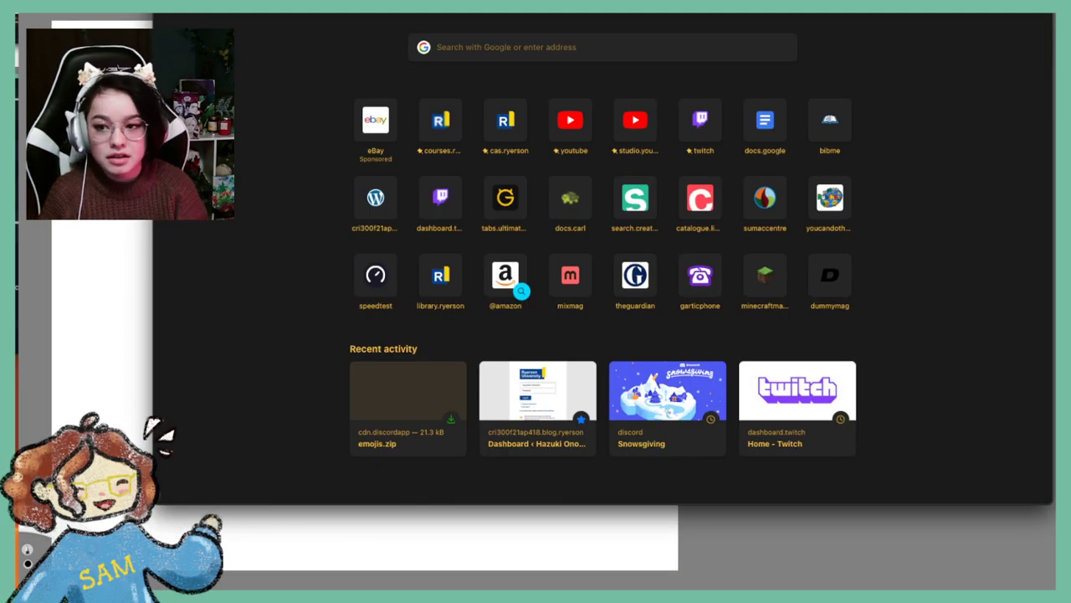
pyautogui.write('owl house characters')
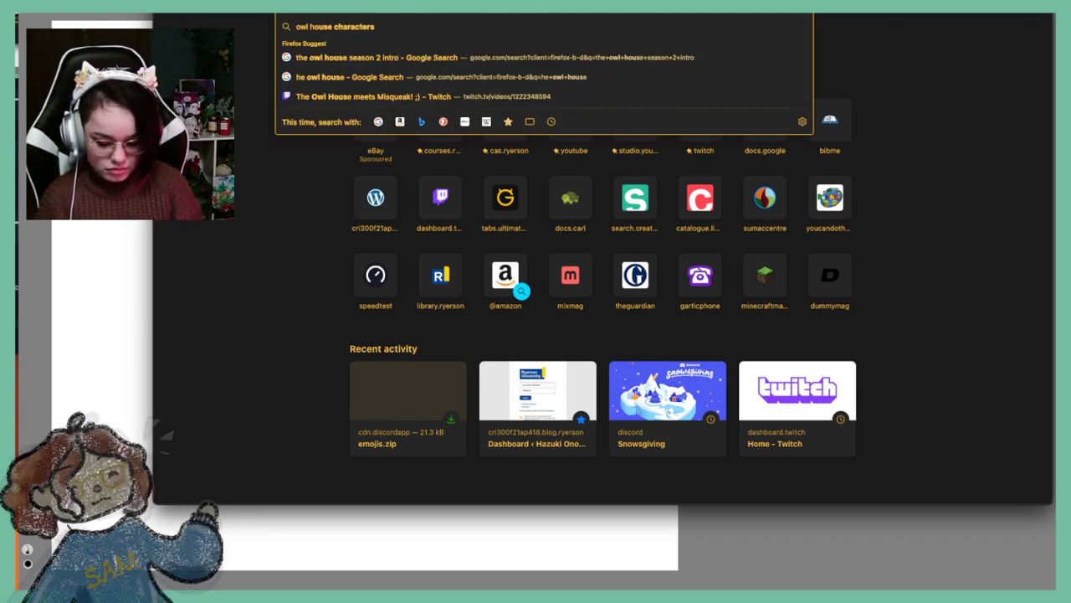
pyautogui.press('Return')
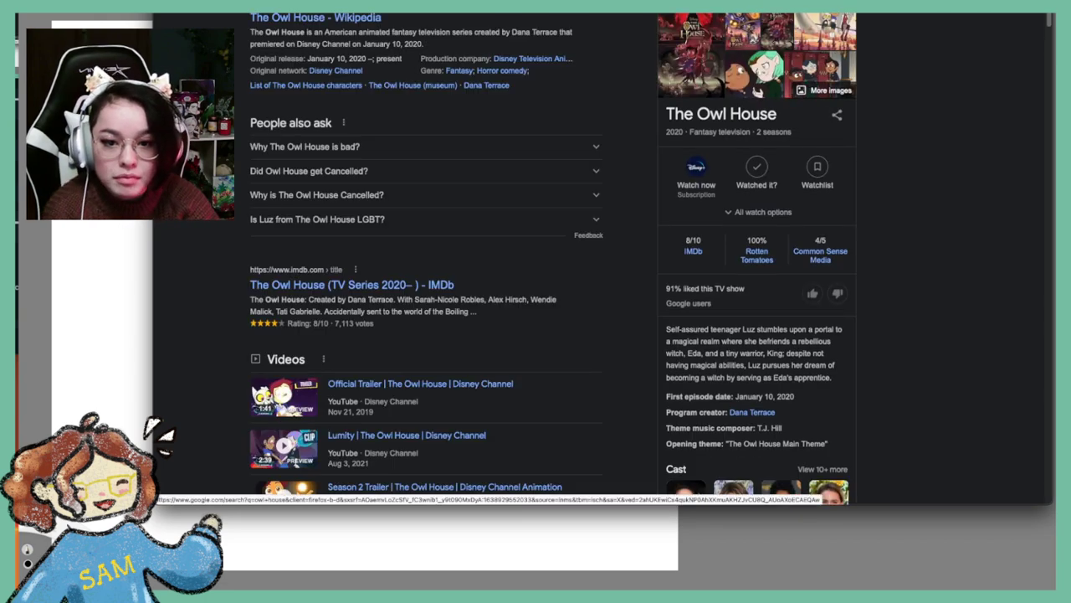
pyautogui.click(293, 2)
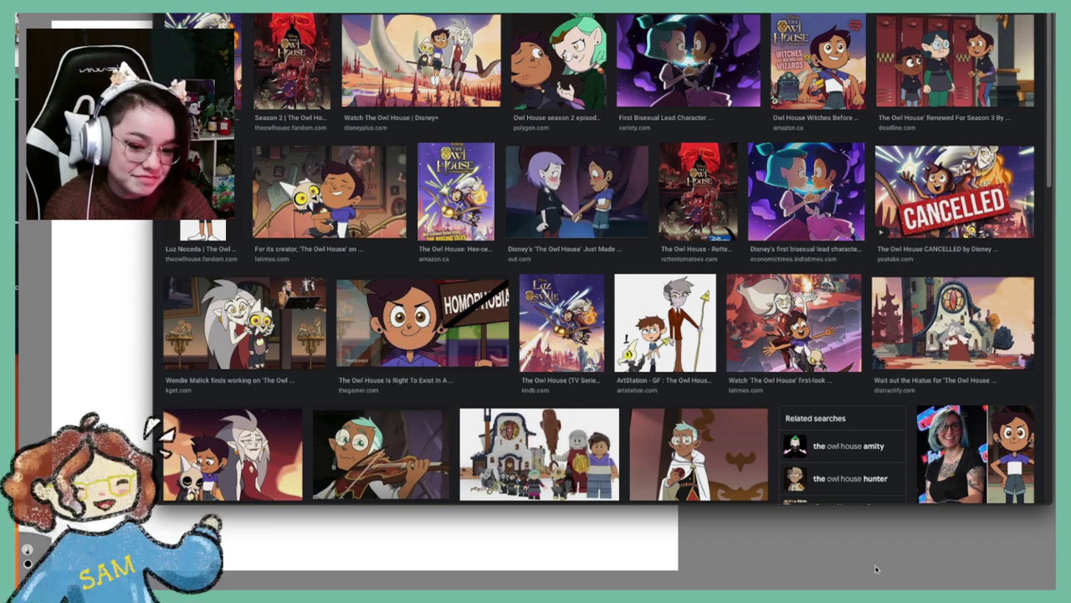
pyautogui.click(821, 562)
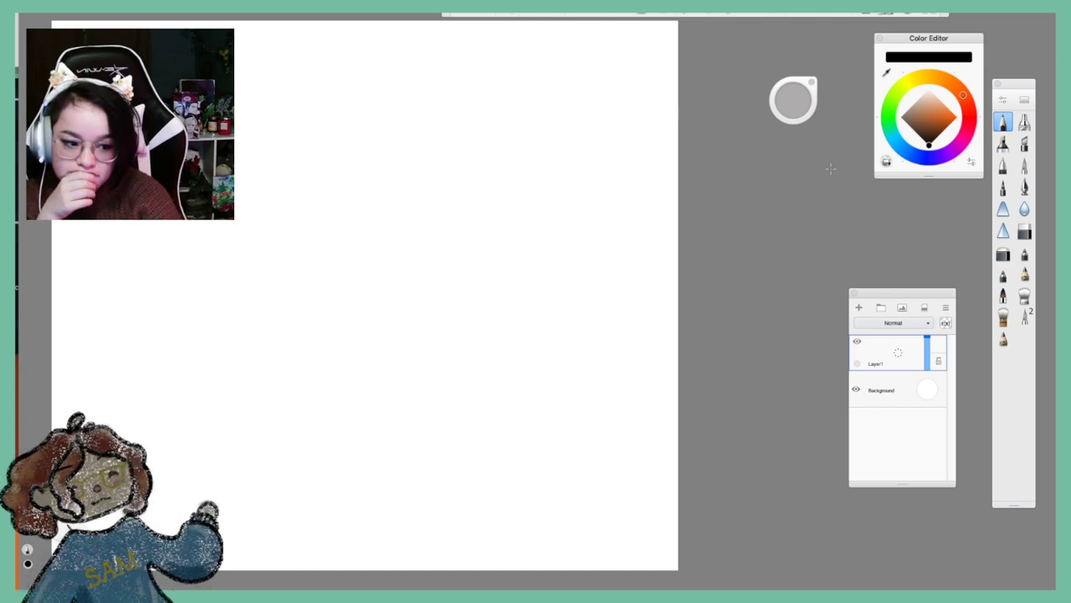
pyautogui.moveTo(390, 49); pyautogui.dragTo(295, 138)
pyautogui.moveTo(332, 68); pyautogui.dragTo(317, 165)
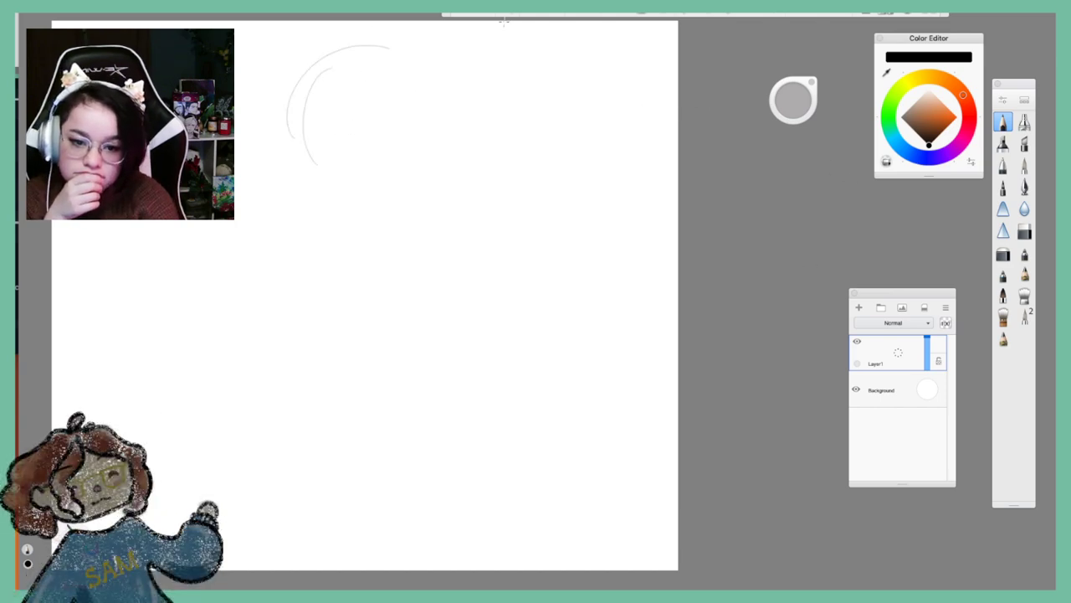
pyautogui.click(925, 309)
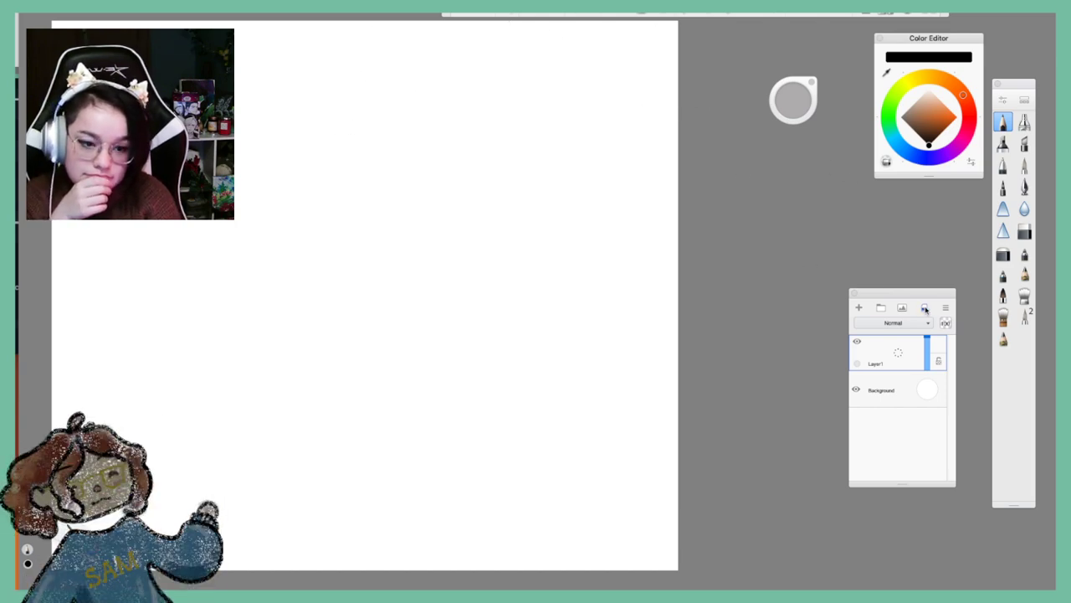
# Check the reference images in the browser and sketch three roughly horizontal guide lines spaced down the canvas
pyautogui.press('super+Tab')
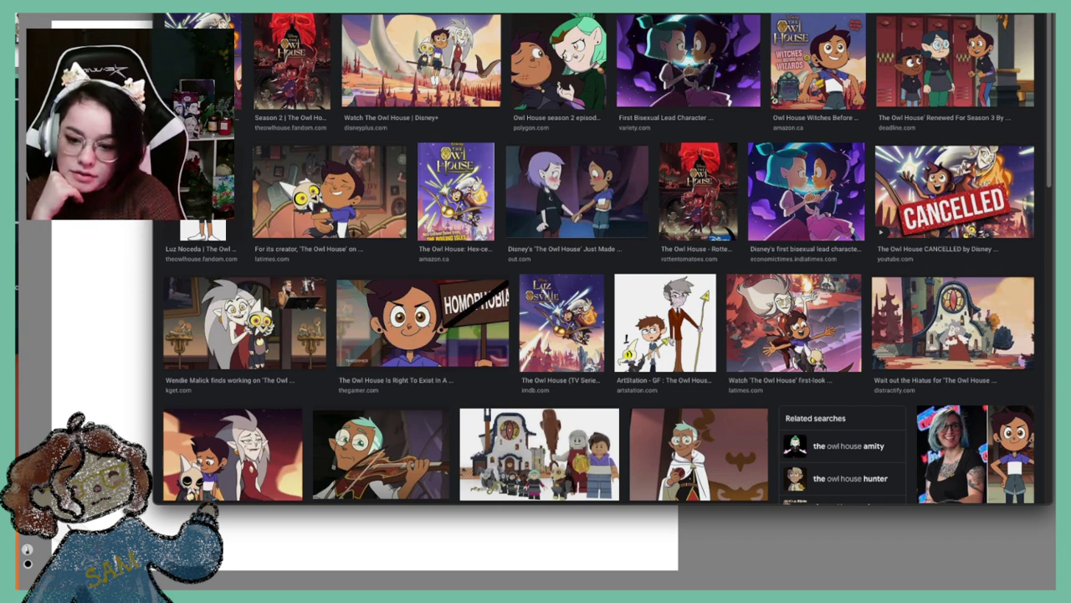
pyautogui.hotkey('alt', 'Tab')
pyautogui.moveTo(265, 155); pyautogui.dragTo(444, 164)
pyautogui.moveTo(296, 280); pyautogui.dragTo(465, 276)
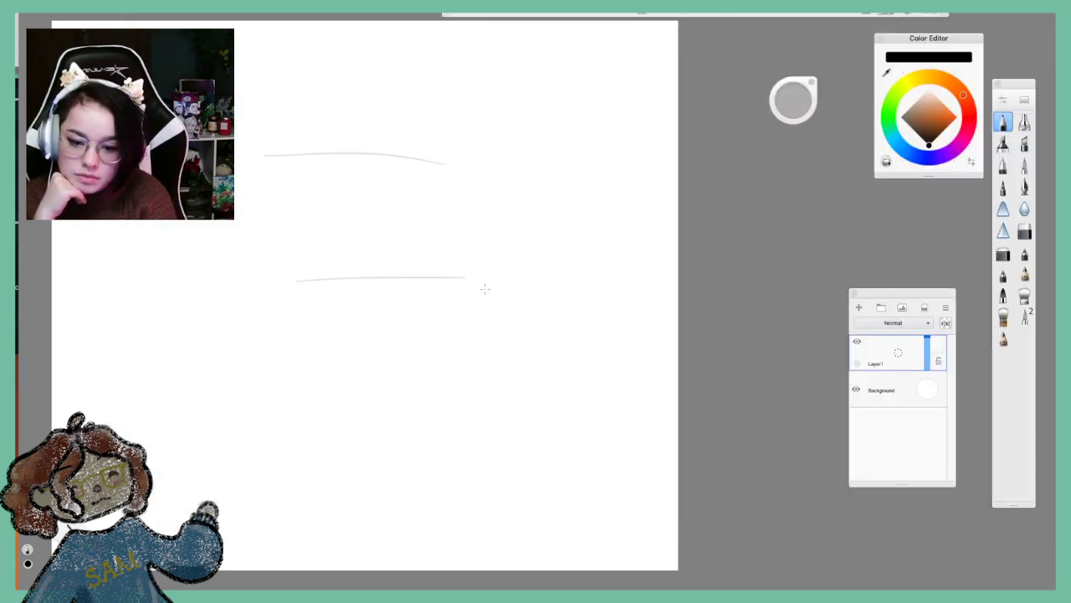
pyautogui.moveTo(321, 435); pyautogui.dragTo(434, 424)
# Sketch a round head above the uppermost guide line and block in a squarer face inside it, checking the browser references
pyautogui.moveTo(318, 157)
pyautogui.mouseDown()
pyautogui.moveTo(345, 53)
pyautogui.moveTo(381, 142)
pyautogui.moveTo(339, 47)
pyautogui.moveTo(402, 126)
pyautogui.mouseUp()
pyautogui.moveTo(360, 33); pyautogui.dragTo(405, 141)
pyautogui.hotkey('alt', 'Tab')
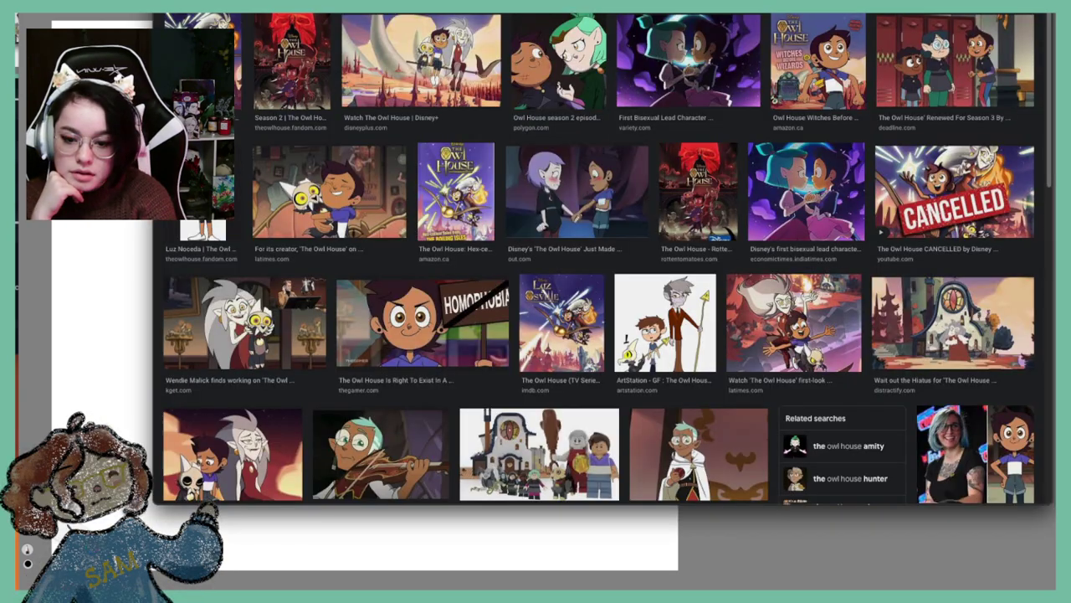
pyautogui.hotkey('alt', 'Tab')
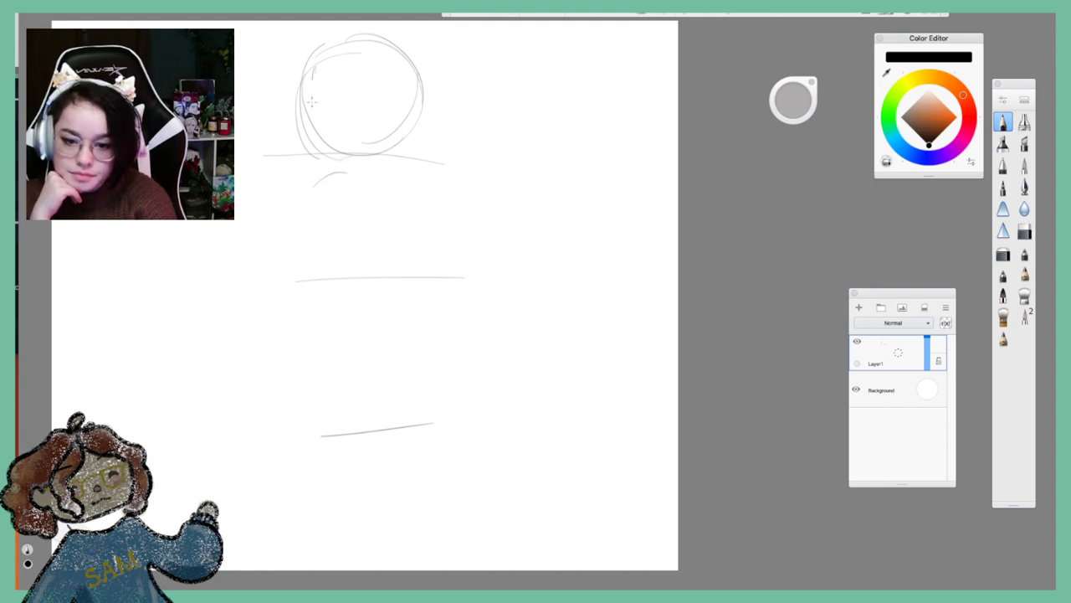
pyautogui.moveTo(315, 56)
pyautogui.mouseDown()
pyautogui.moveTo(337, 142)
pyautogui.moveTo(373, 150)
pyautogui.mouseUp()
pyautogui.moveTo(312, 126); pyautogui.dragTo(389, 138)
pyautogui.moveTo(407, 57); pyautogui.dragTo(410, 139)
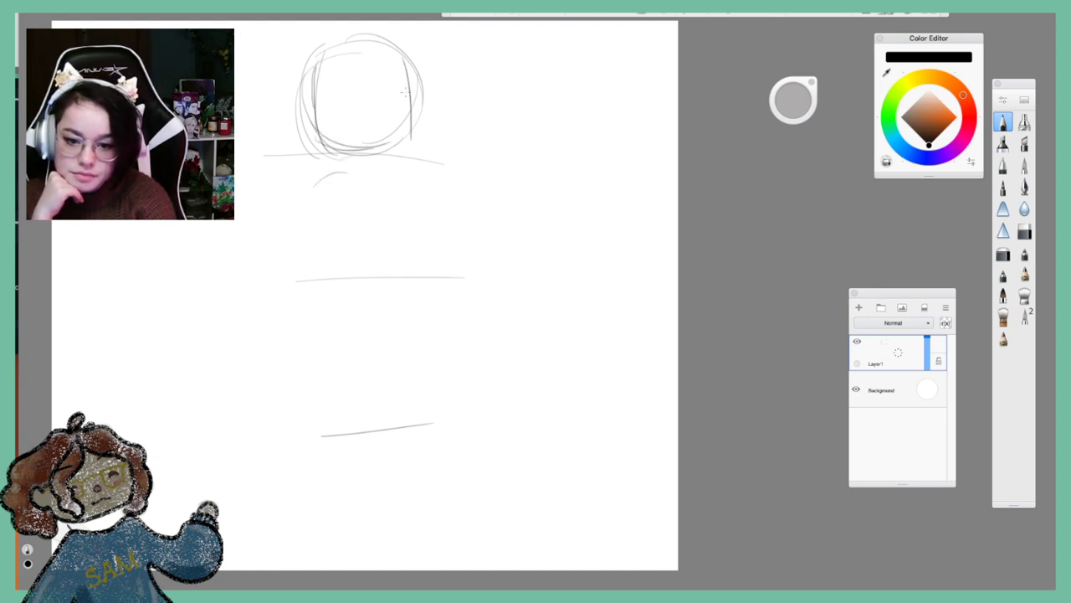
pyautogui.moveTo(406, 101); pyautogui.dragTo(407, 122)
pyautogui.moveTo(332, 39); pyautogui.dragTo(400, 46)
# Sketch the shoulders, the tapering torso sides and two outstretched arms between the upper and middle guide lines
pyautogui.moveTo(346, 170)
pyautogui.mouseDown()
pyautogui.moveTo(308, 195)
pyautogui.moveTo(284, 257)
pyautogui.moveTo(257, 288)
pyautogui.mouseUp()
pyautogui.moveTo(316, 197); pyautogui.dragTo(337, 292)
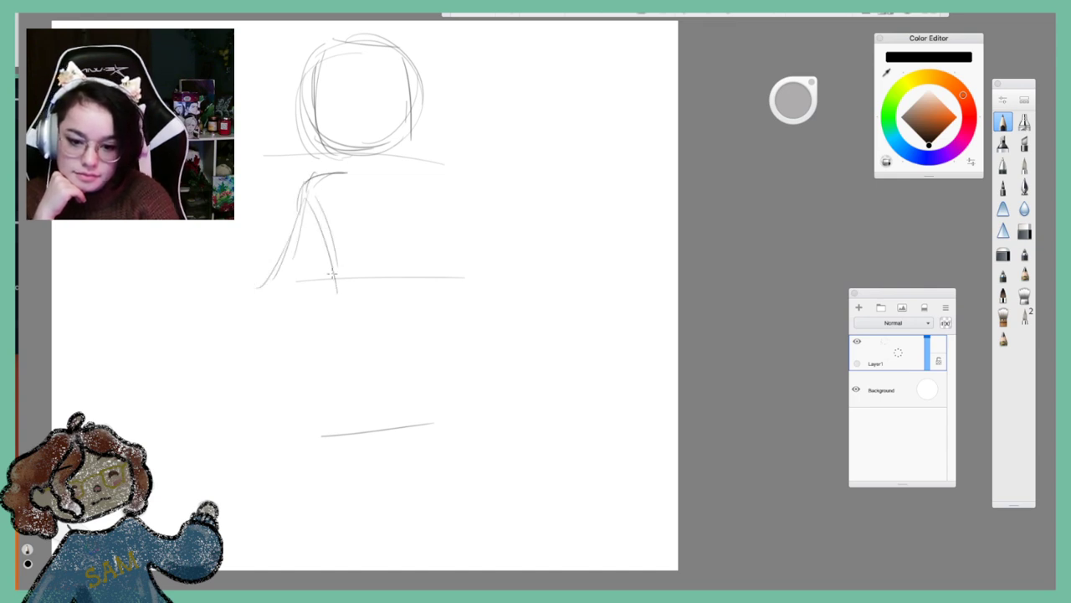
pyautogui.moveTo(391, 170)
pyautogui.mouseDown()
pyautogui.moveTo(476, 247)
pyautogui.moveTo(401, 250)
pyautogui.moveTo(402, 280)
pyautogui.mouseUp()
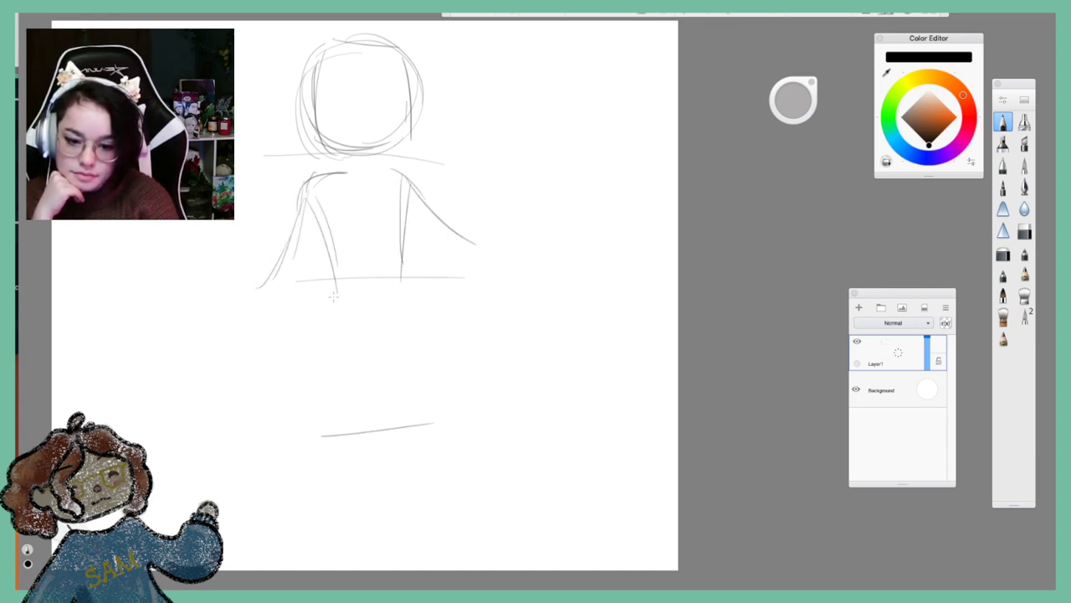
# Sketch the outer and inner contours of two slightly spread legs, extending from the hips past the lowest guide line
pyautogui.moveTo(336, 277)
pyautogui.mouseDown()
pyautogui.moveTo(331, 413)
pyautogui.moveTo(355, 498)
pyautogui.mouseUp()
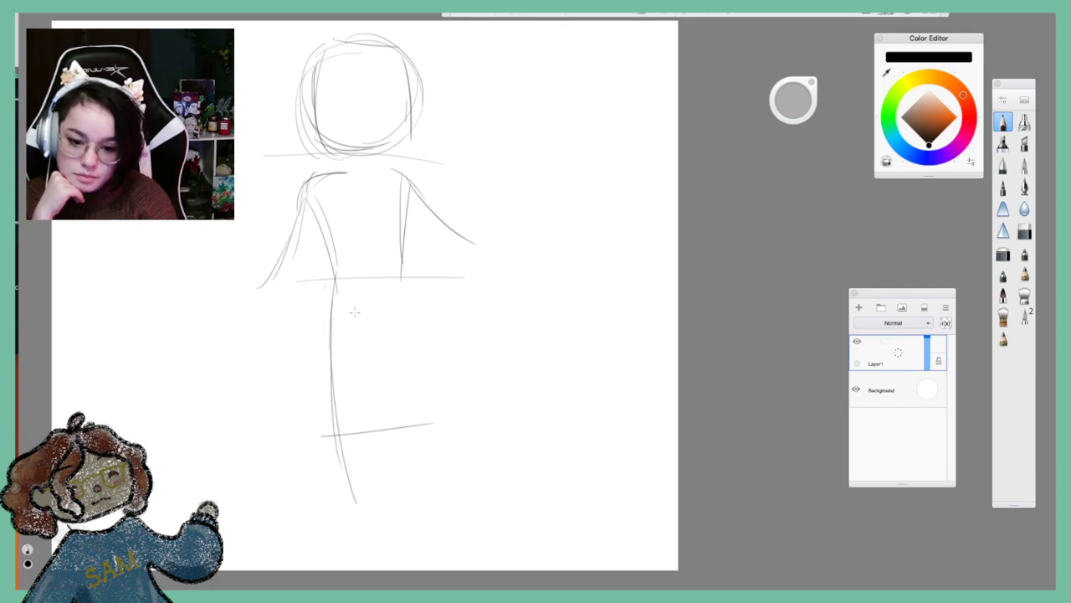
pyautogui.moveTo(355, 311); pyautogui.dragTo(366, 506)
pyautogui.moveTo(381, 315); pyautogui.dragTo(441, 512)
pyautogui.moveTo(400, 295); pyautogui.dragTo(440, 504)
# Switch to Firefox, open the full-body Luz Noceda picture in the image results, copy the image and return to the drawing
pyautogui.press('super+Tab')
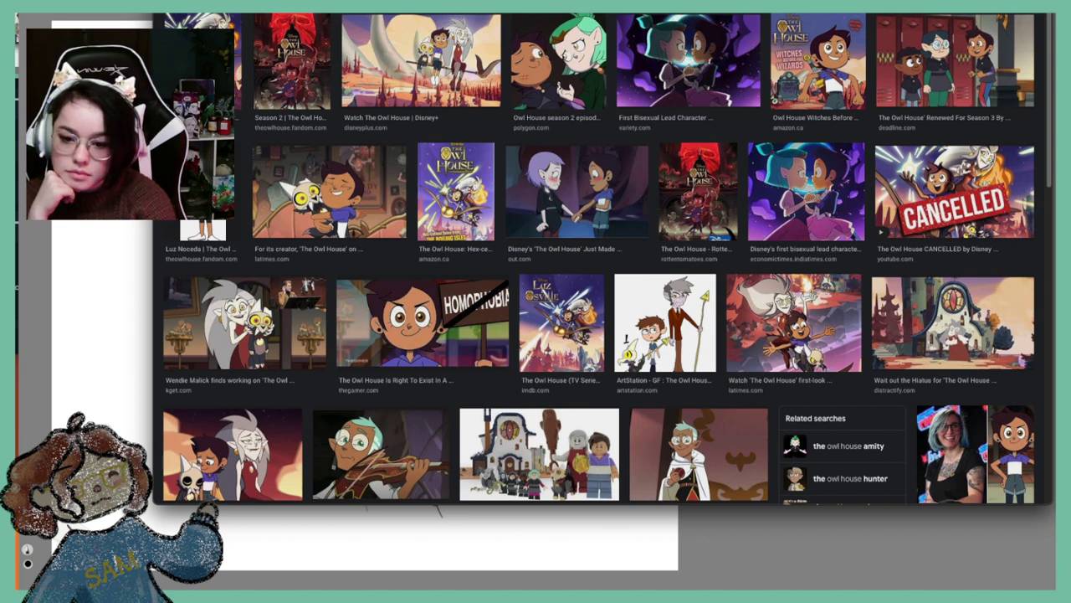
pyautogui.press('super+Tab')
pyautogui.press('super+Tab')
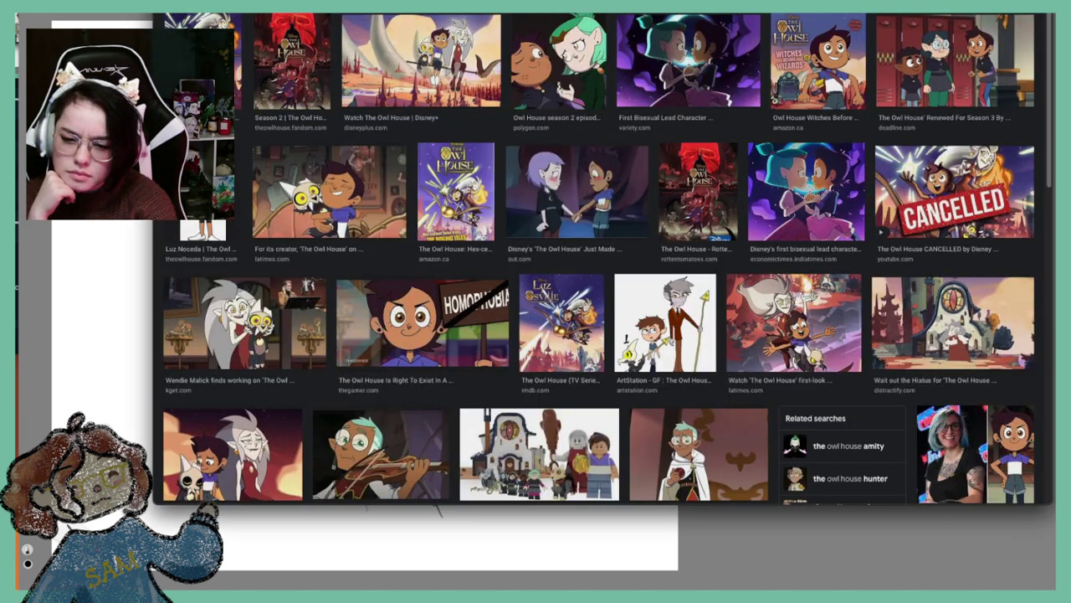
pyautogui.press('super+Tab')
pyautogui.press('super+Tab')
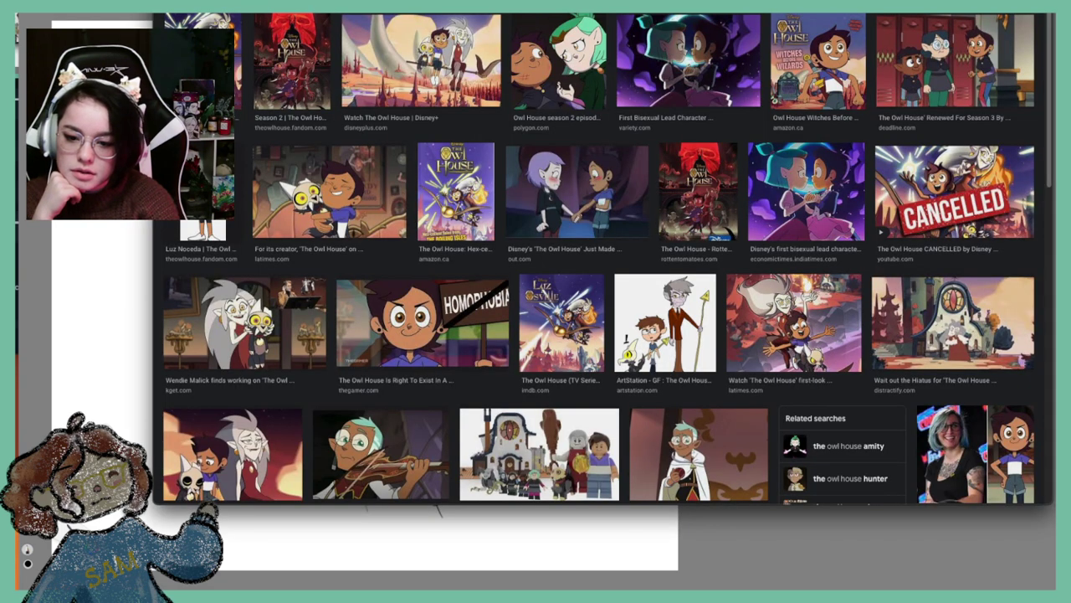
pyautogui.click(199, 177)
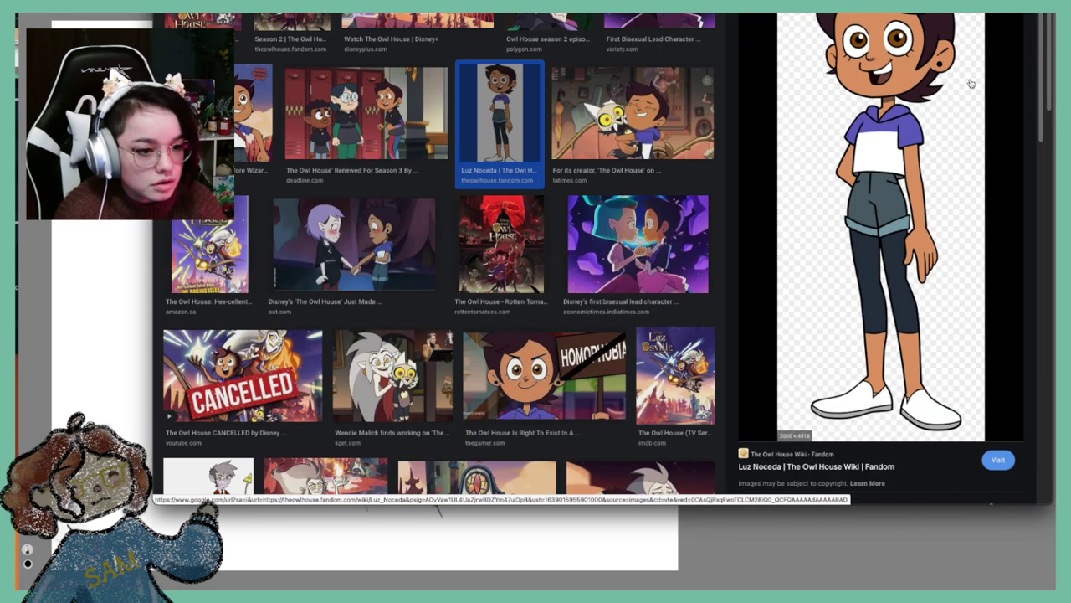
pyautogui.rightClick(900, 59)
pyautogui.click(944, 182)
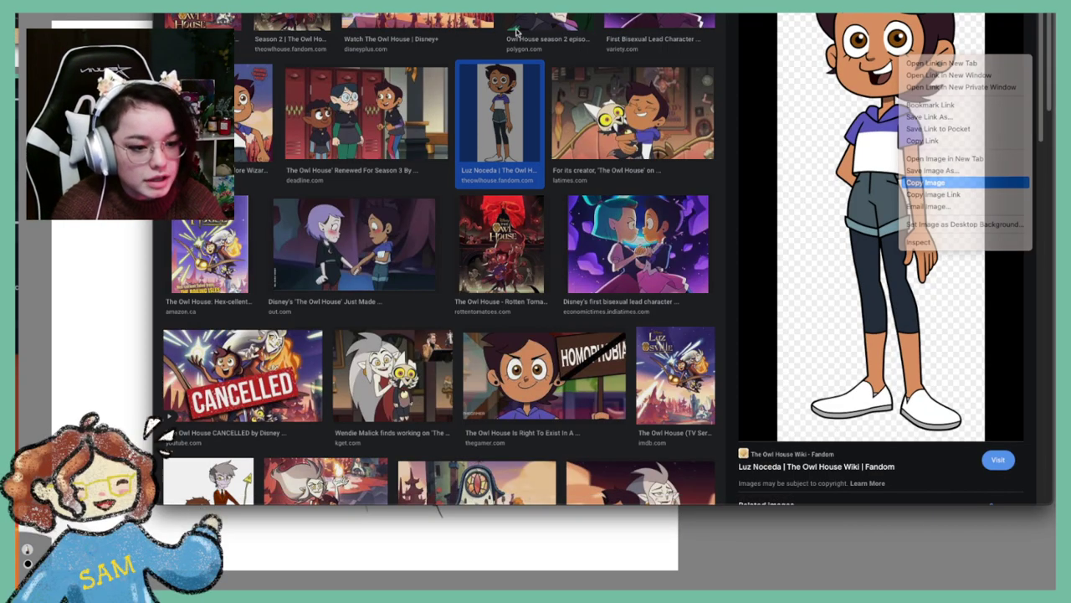
pyautogui.press('super+Tab')
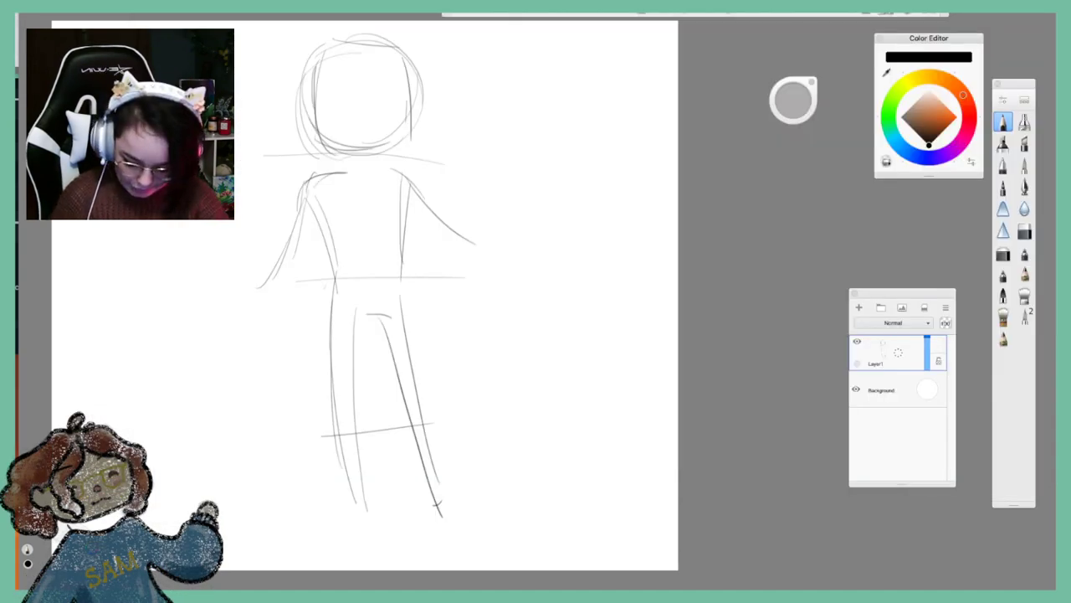
# Paste the Luz Noceda picture into the drawing and place it beside the pencil figure at nearly full canvas height
pyautogui.press('super+v')
pyautogui.moveTo(214, 149); pyautogui.dragTo(206, 318)
pyautogui.moveTo(290, 330)
pyautogui.mouseDown()
pyautogui.moveTo(295, 320)
pyautogui.moveTo(144, 314)
pyautogui.mouseUp()
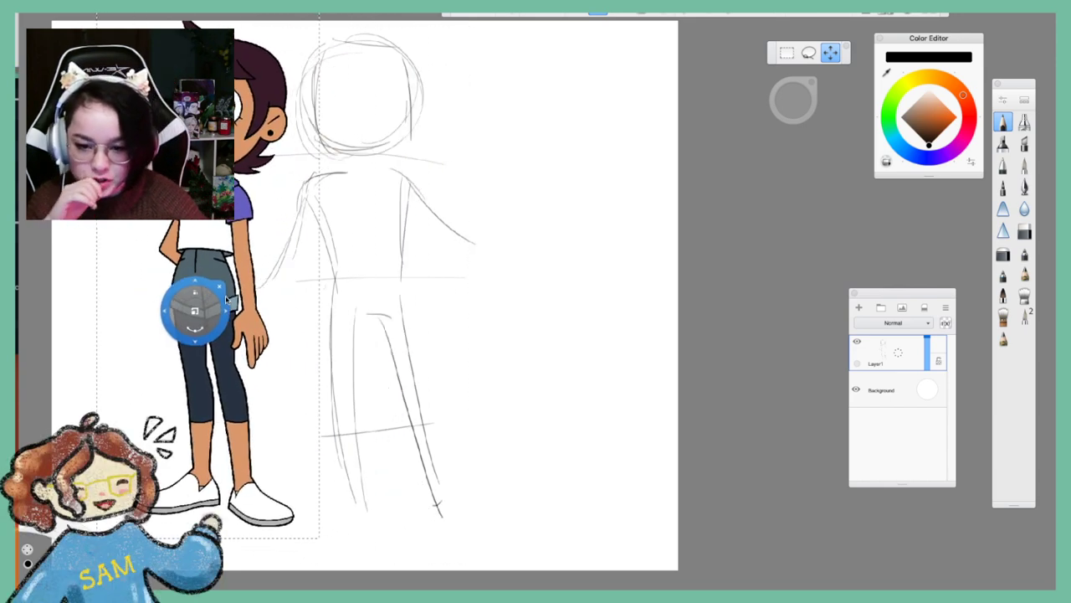
pyautogui.click(223, 287)
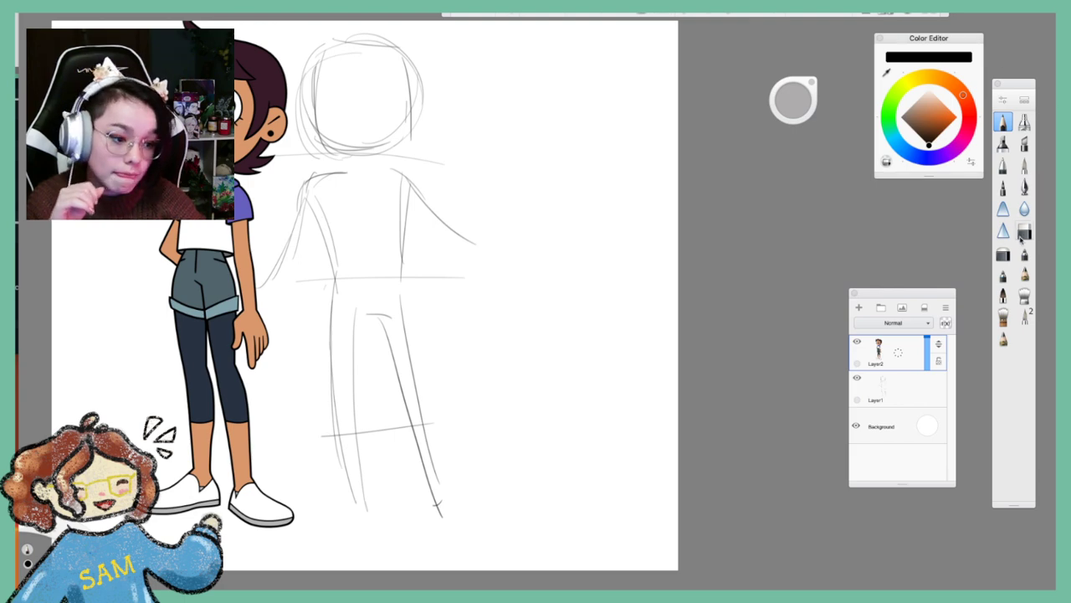
# Erase the shoulder lines, one torso side and the crotch area of the pencil figure on Layer1, using the Eraser
pyautogui.click(1024, 232)
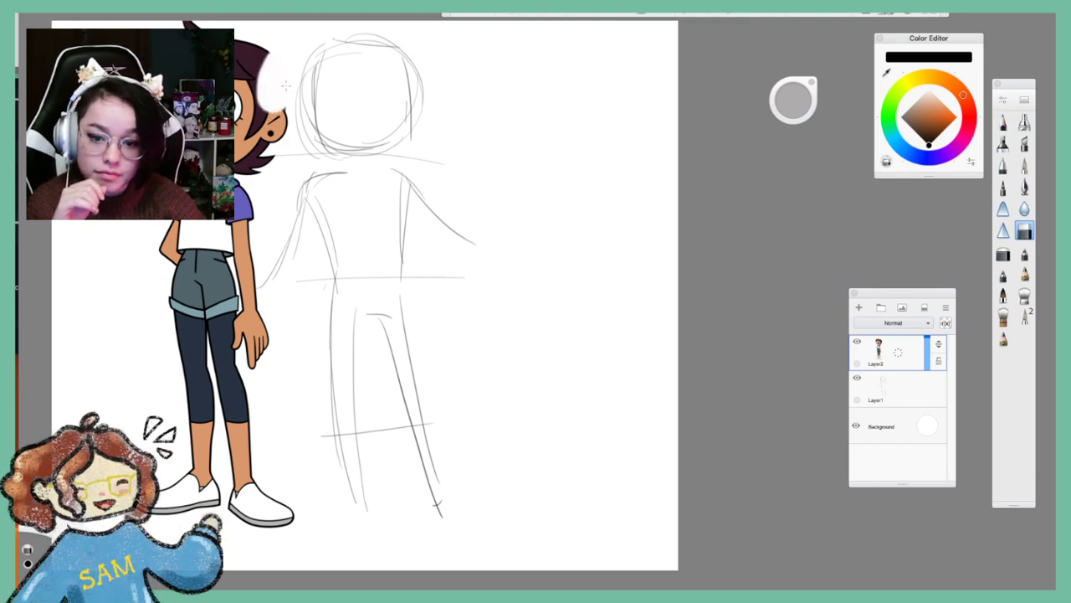
pyautogui.click(927, 393)
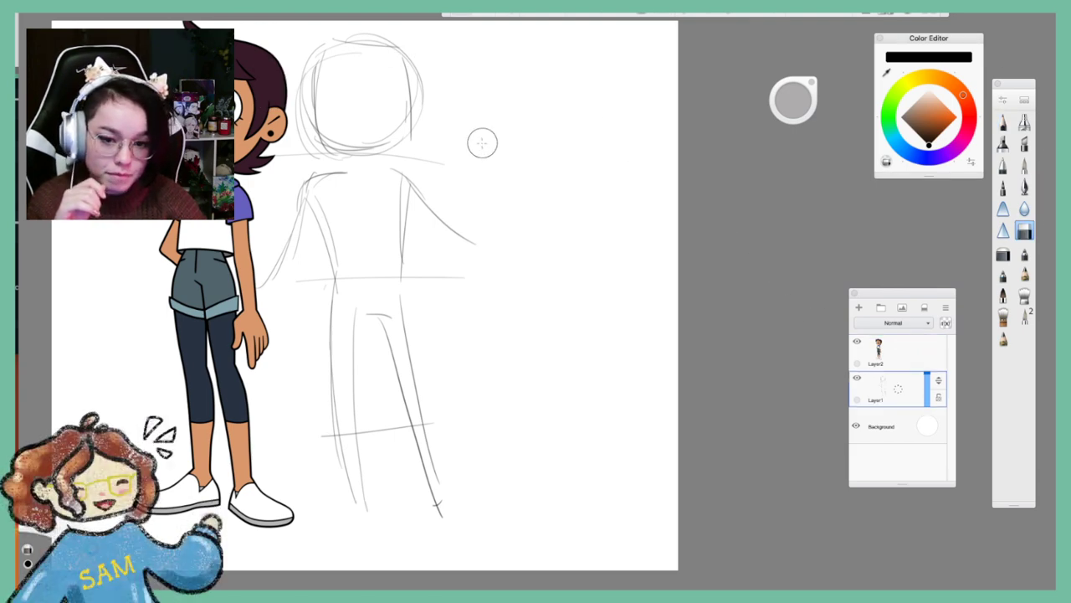
pyautogui.moveTo(327, 172)
pyautogui.mouseDown()
pyautogui.moveTo(386, 174)
pyautogui.moveTo(373, 181)
pyautogui.mouseUp()
pyautogui.moveTo(277, 175)
pyautogui.mouseDown()
pyautogui.moveTo(394, 177)
pyautogui.moveTo(353, 217)
pyautogui.moveTo(328, 215)
pyautogui.moveTo(328, 236)
pyautogui.moveTo(381, 322)
pyautogui.moveTo(352, 339)
pyautogui.moveTo(402, 277)
pyautogui.mouseUp()
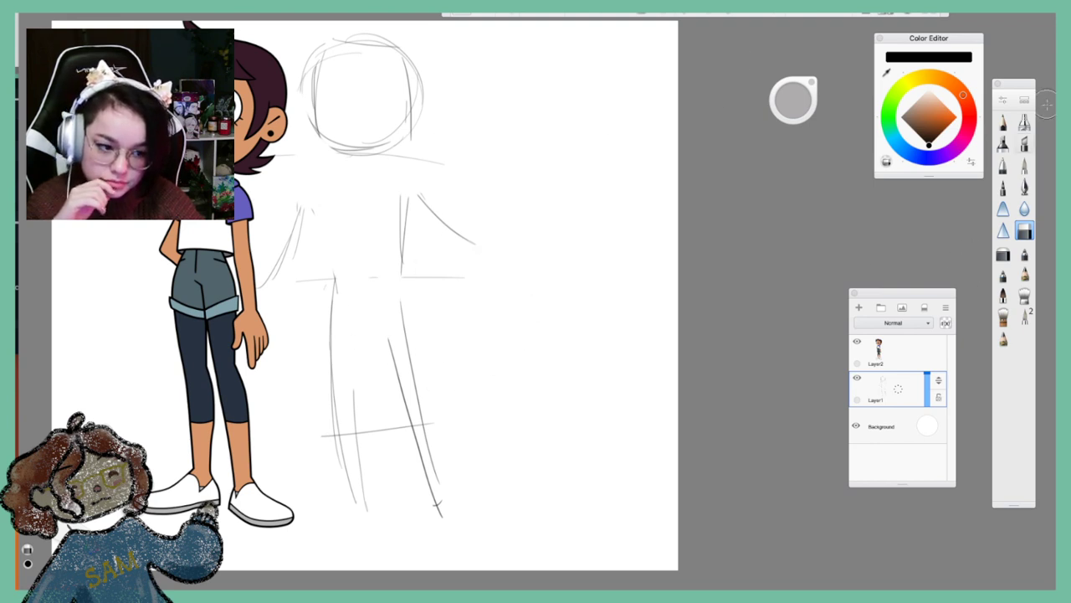
# Redraw the waistline and slimmer thighs with the pencil, starting the legs higher than before to match the reference figure
pyautogui.click(1003, 122)
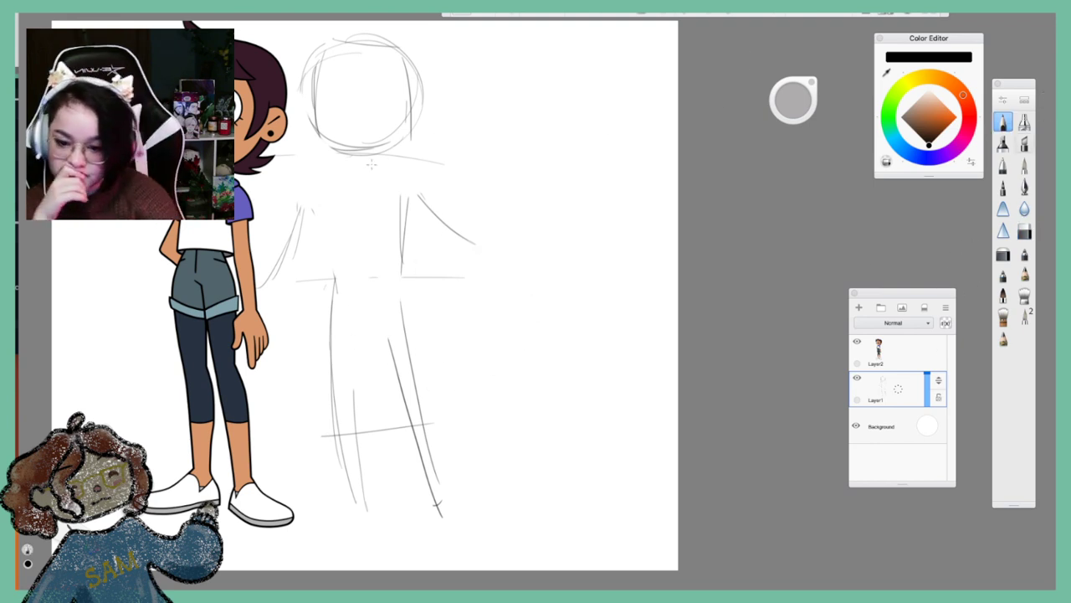
pyautogui.moveTo(348, 264)
pyautogui.mouseDown()
pyautogui.moveTo(406, 256)
pyautogui.moveTo(383, 254)
pyautogui.moveTo(405, 378)
pyautogui.mouseUp()
pyautogui.moveTo(386, 287); pyautogui.dragTo(407, 381)
pyautogui.moveTo(355, 256); pyautogui.dragTo(343, 401)
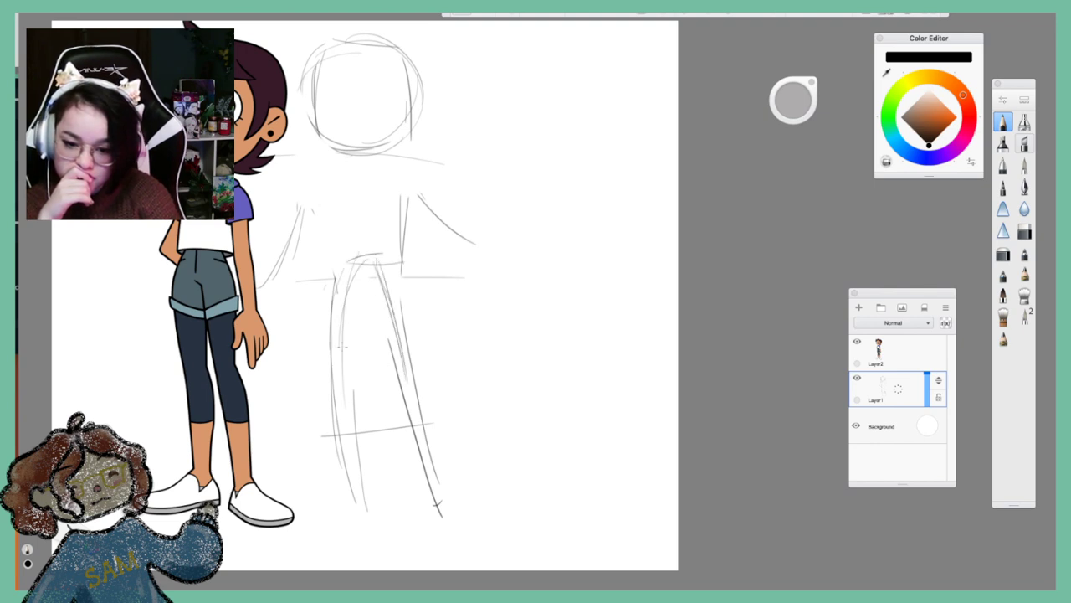
pyautogui.moveTo(351, 304); pyautogui.dragTo(338, 450)
# Sketch a narrower torso with a shoulder line and hip lines, and refine the inner and outer leg contours
pyautogui.moveTo(336, 182); pyautogui.dragTo(345, 248)
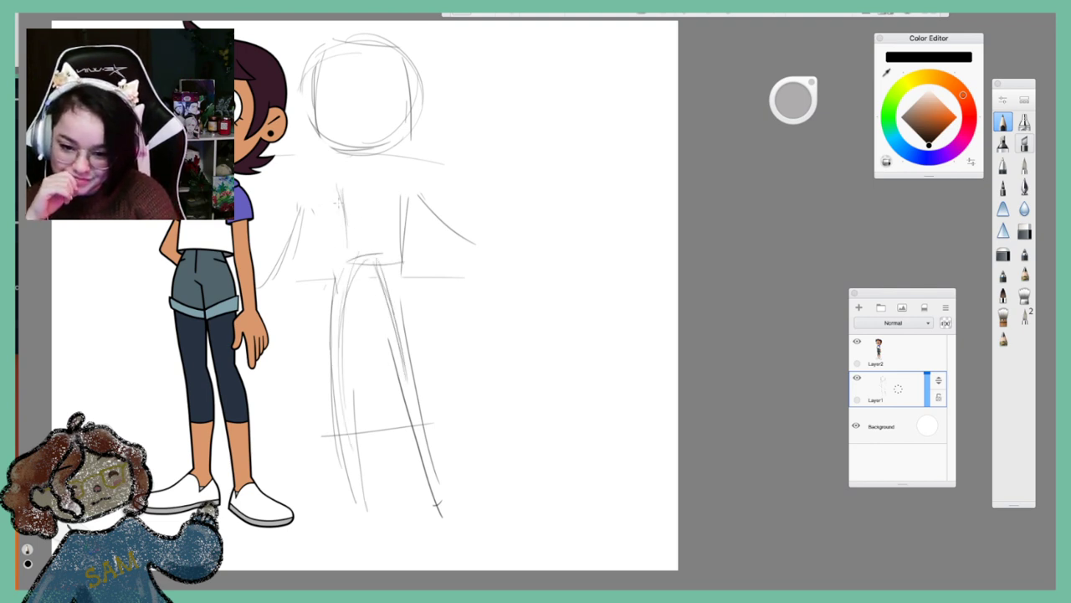
pyautogui.moveTo(341, 209)
pyautogui.mouseDown()
pyautogui.moveTo(395, 199)
pyautogui.moveTo(377, 190)
pyautogui.moveTo(397, 217)
pyautogui.moveTo(400, 264)
pyautogui.moveTo(345, 270)
pyautogui.moveTo(367, 267)
pyautogui.moveTo(336, 287)
pyautogui.moveTo(378, 287)
pyautogui.moveTo(366, 295)
pyautogui.moveTo(363, 432)
pyautogui.mouseUp()
pyautogui.moveTo(378, 291); pyautogui.dragTo(398, 384)
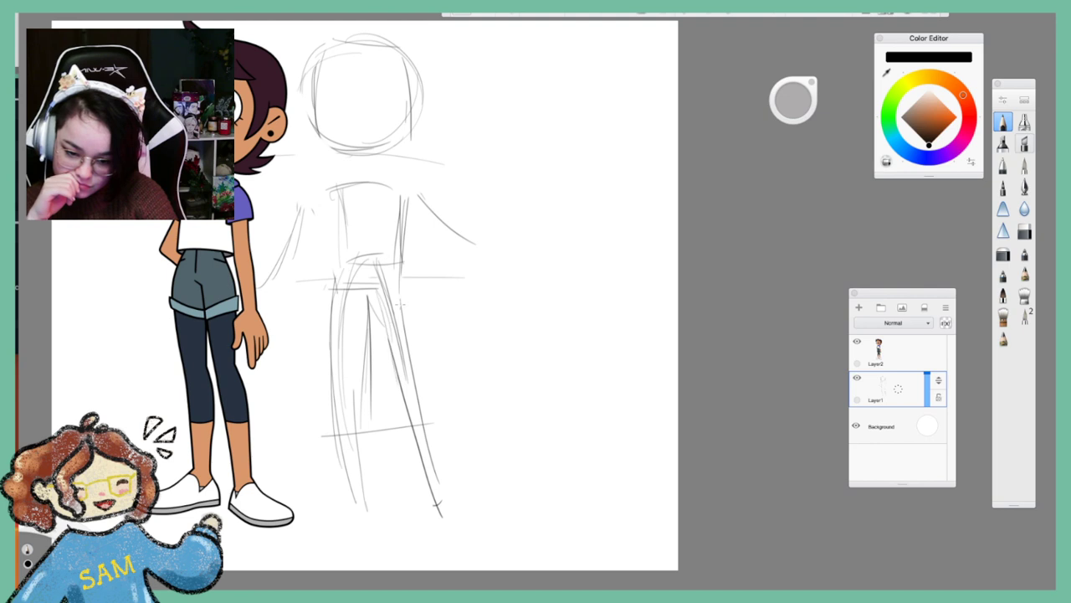
pyautogui.moveTo(407, 261); pyautogui.dragTo(413, 403)
pyautogui.moveTo(330, 203); pyautogui.dragTo(338, 243)
pyautogui.moveTo(325, 190); pyautogui.dragTo(336, 263)
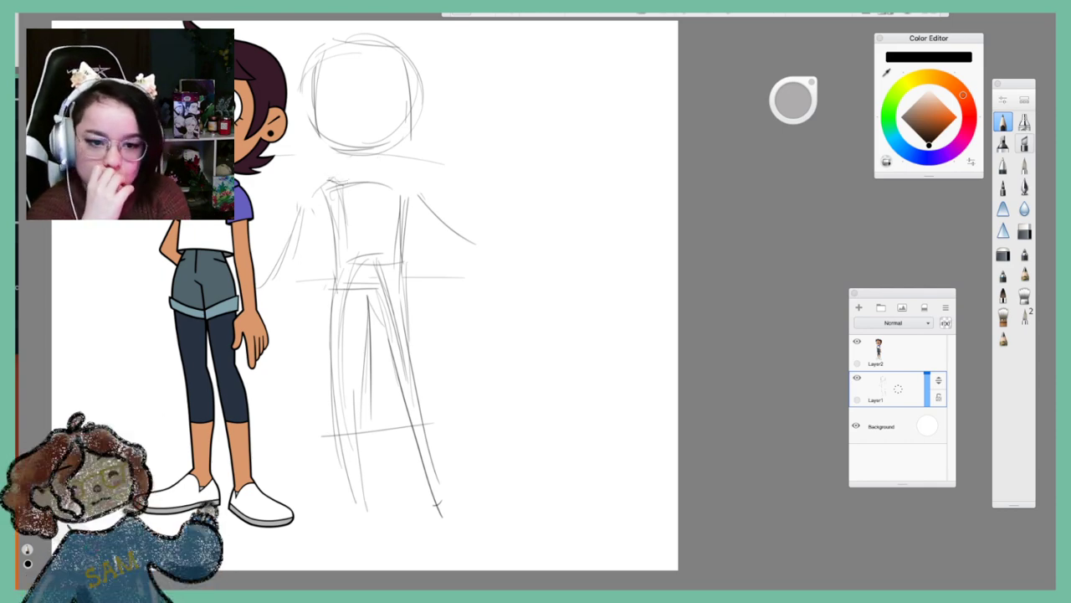
# Switch to Firefox and look through the Owl House image results for another character reference
pyautogui.press('super+Tab')
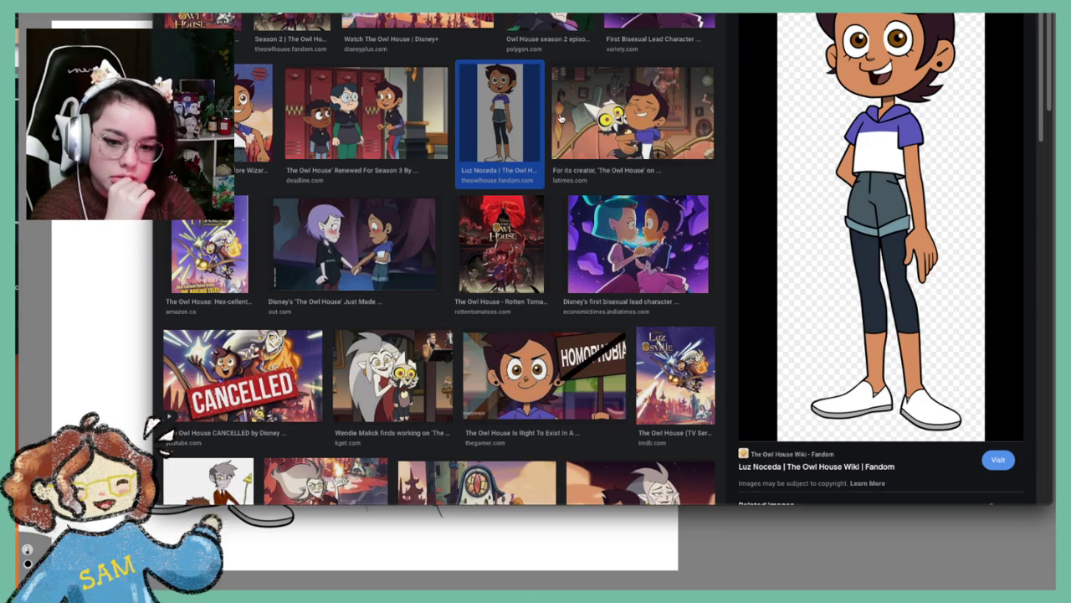
pyautogui.scroll(-10, 536, 134)
pyautogui.scroll(-4, 557, 135)
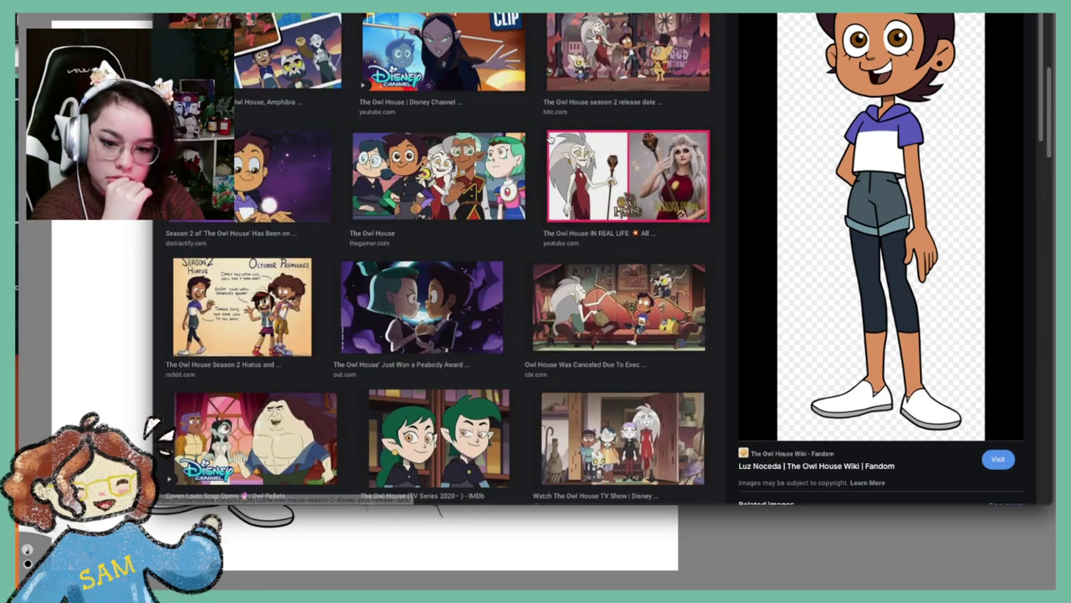
pyautogui.scroll(-4, 556, 135)
pyautogui.scroll(-10, 553, 138)
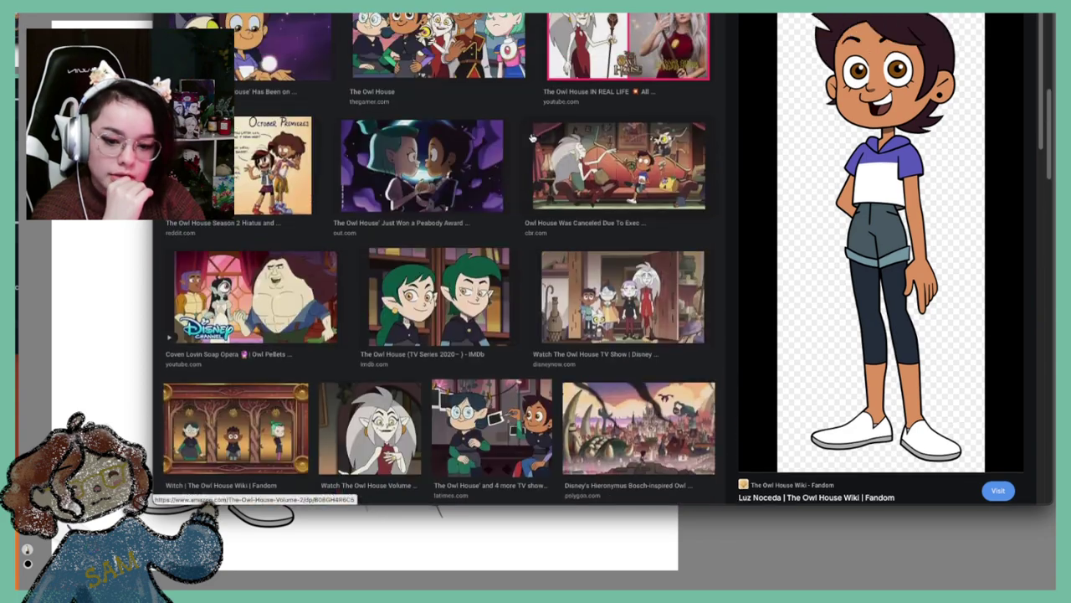
pyautogui.scroll(1, 513, 129)
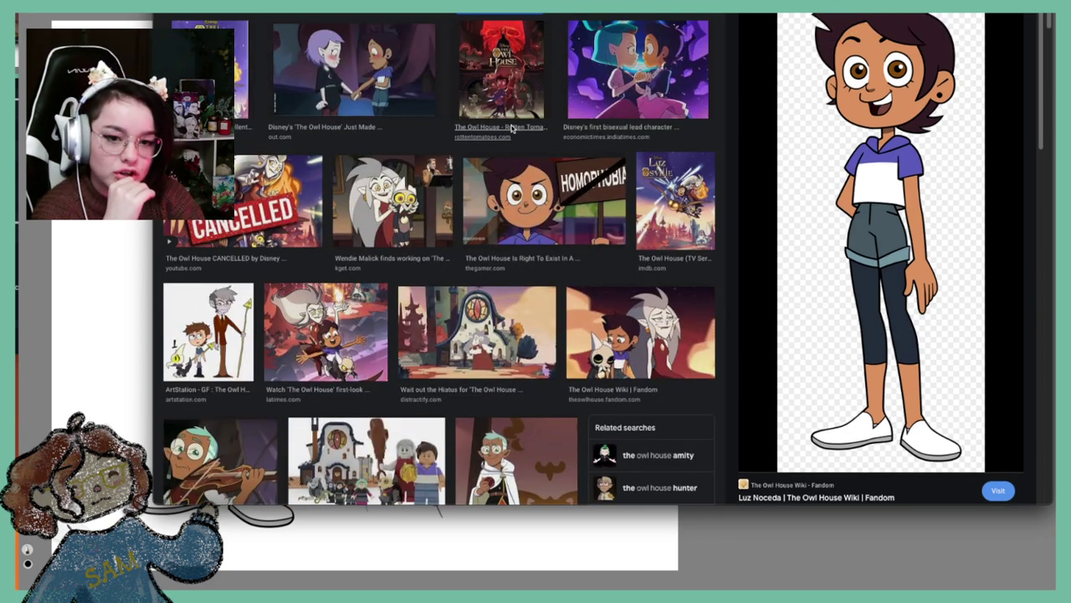
pyautogui.scroll(3, 527, 129)
# Change the image search to "owl house amity" and run it
pyautogui.click(519, 3)
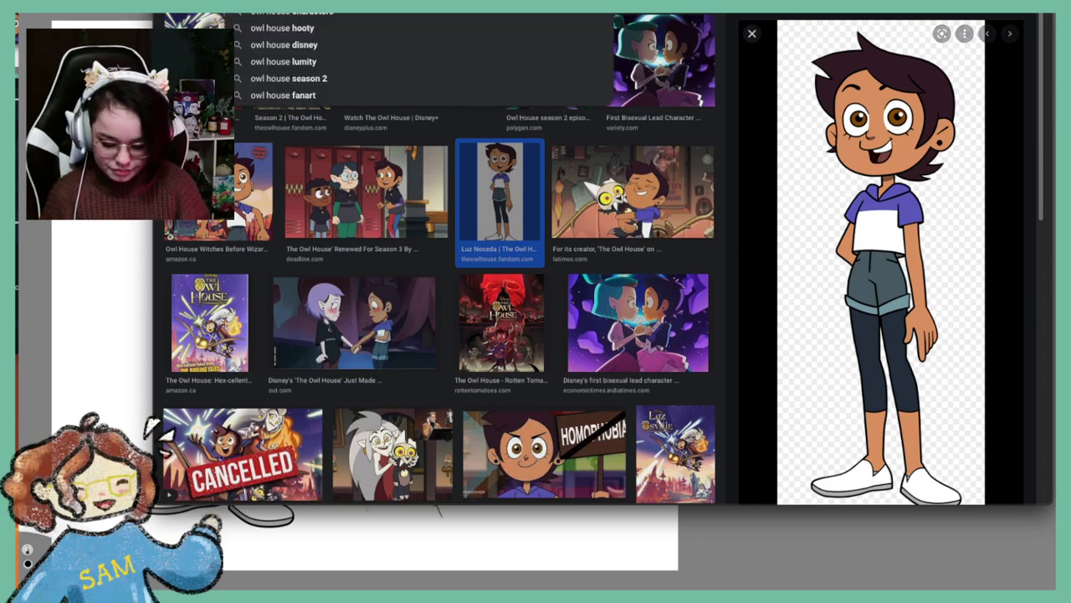
pyautogui.write('ani')
pyautogui.press('BackSpace')
pyautogui.press('BackSpace')
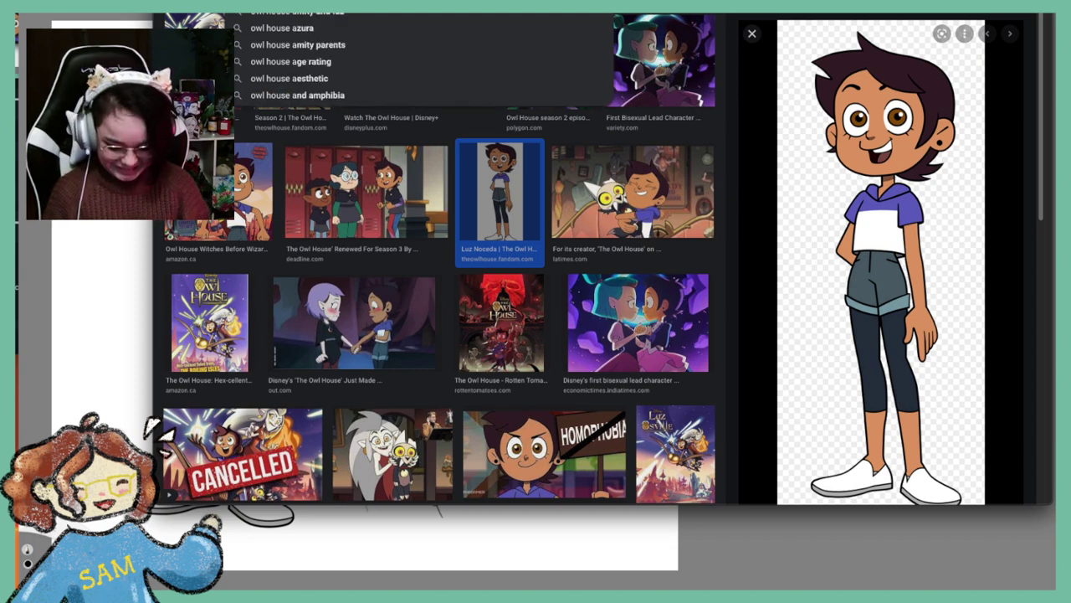
pyautogui.write('mity')
pyautogui.press('Return')
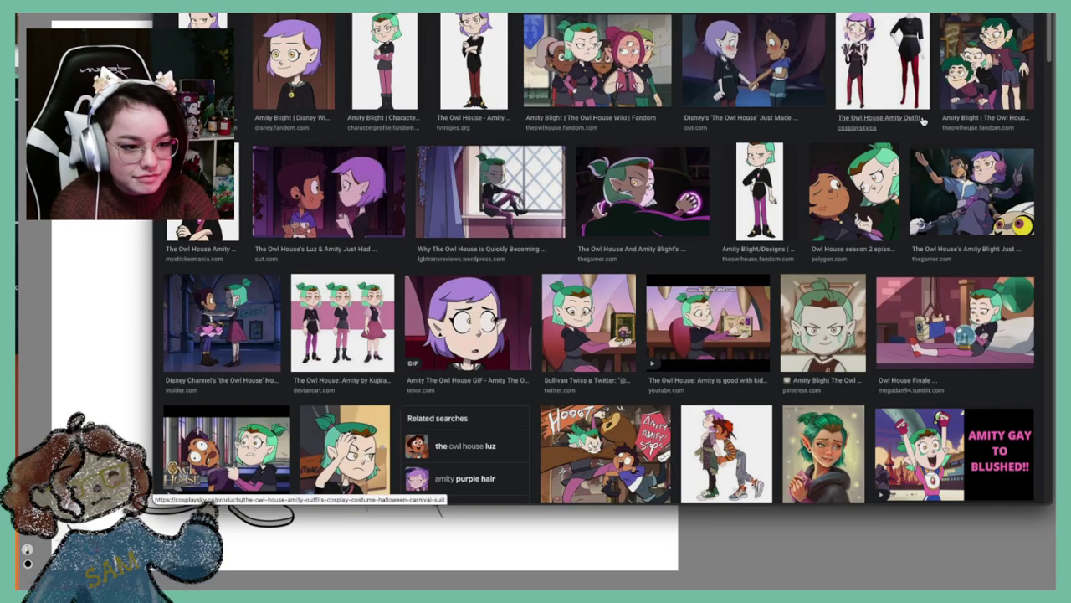
# Look through the Amity image results for suitable outfits and poses
pyautogui.scroll(-10, 923, 122)
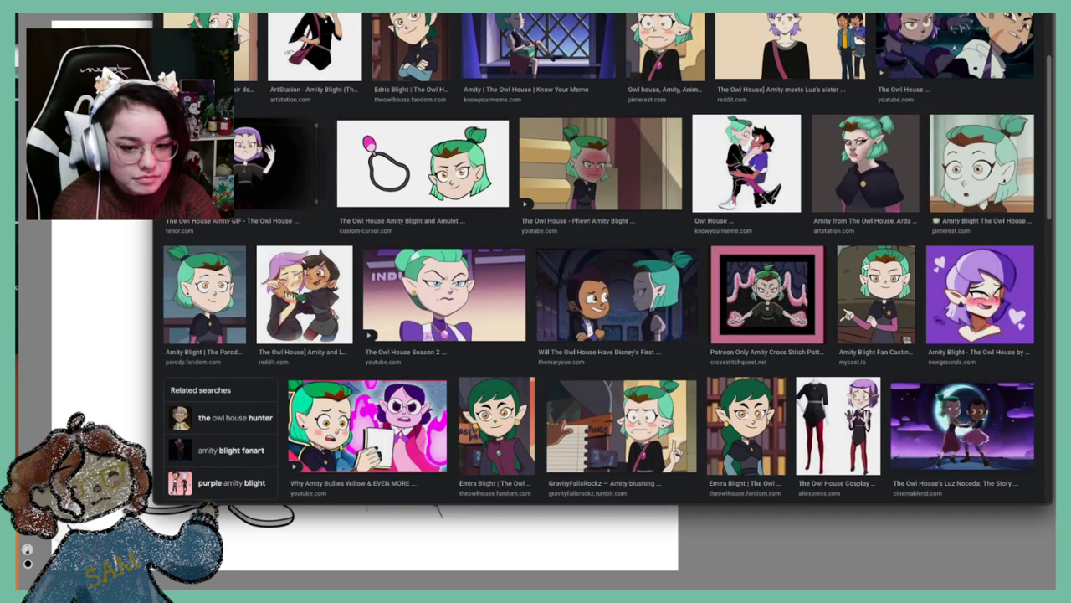
pyautogui.scroll(-3, 812, 309)
pyautogui.scroll(-1, 760, 267)
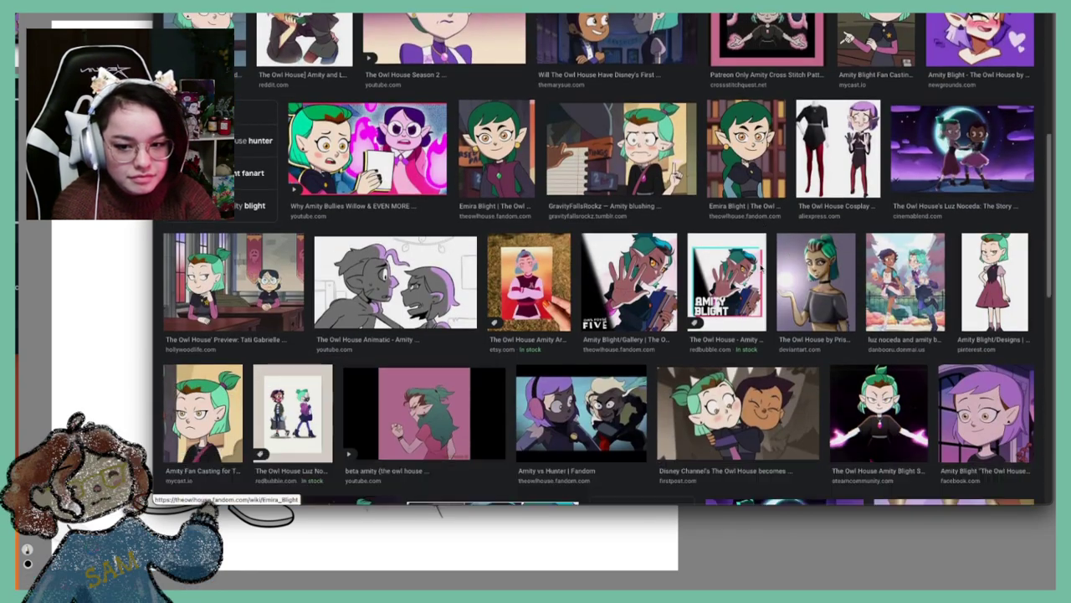
pyautogui.scroll(-12, 760, 268)
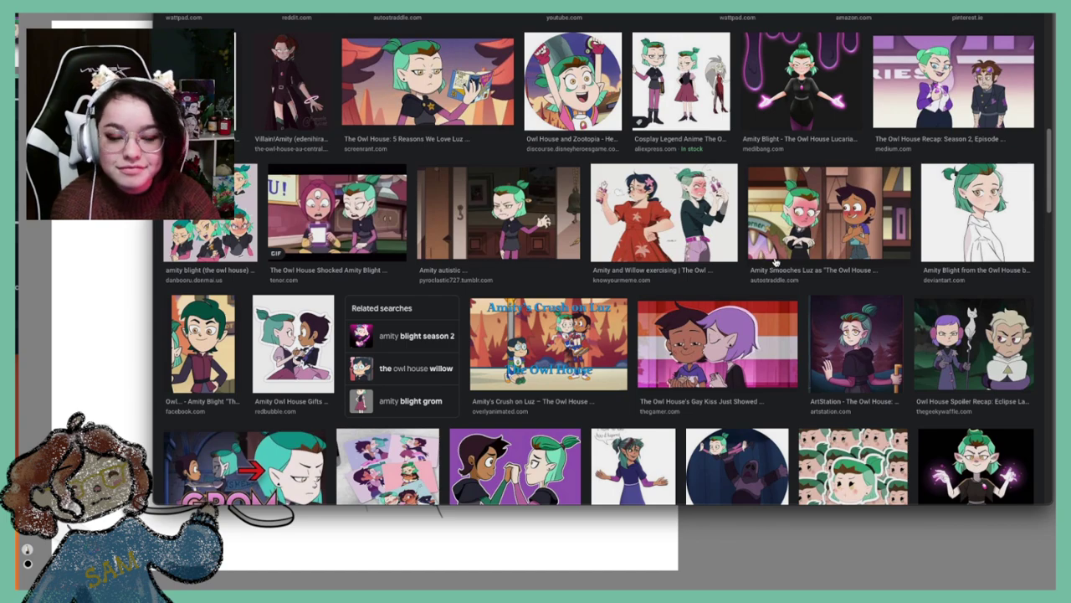
pyautogui.scroll(-6, 774, 261)
pyautogui.scroll(7, 788, 283)
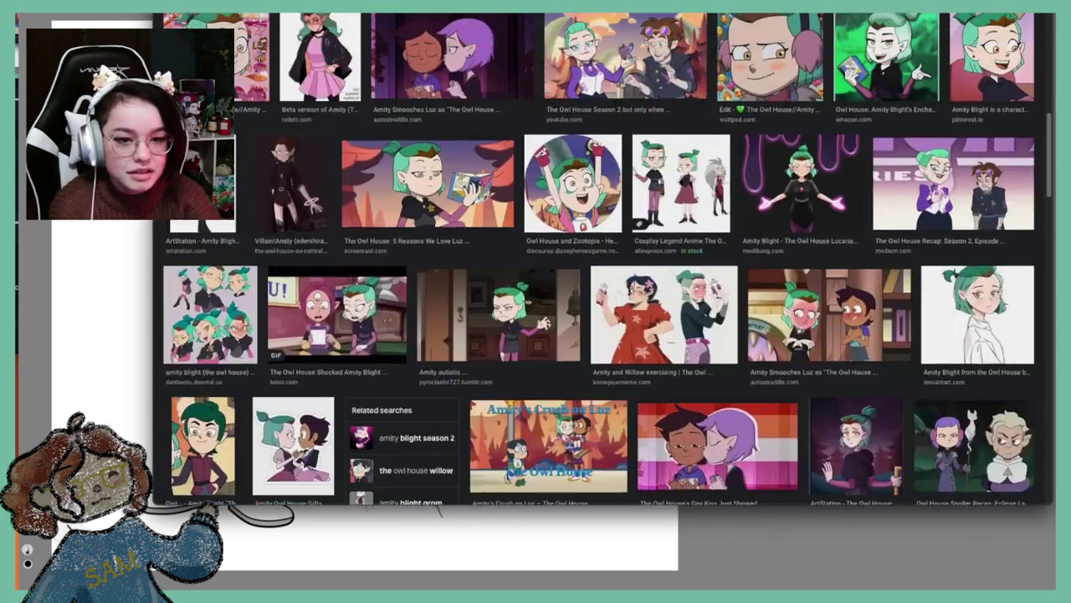
pyautogui.scroll(1, 534, 260)
# Refine the image search to "owl house amity s2" and run it
pyautogui.click(394, 3)
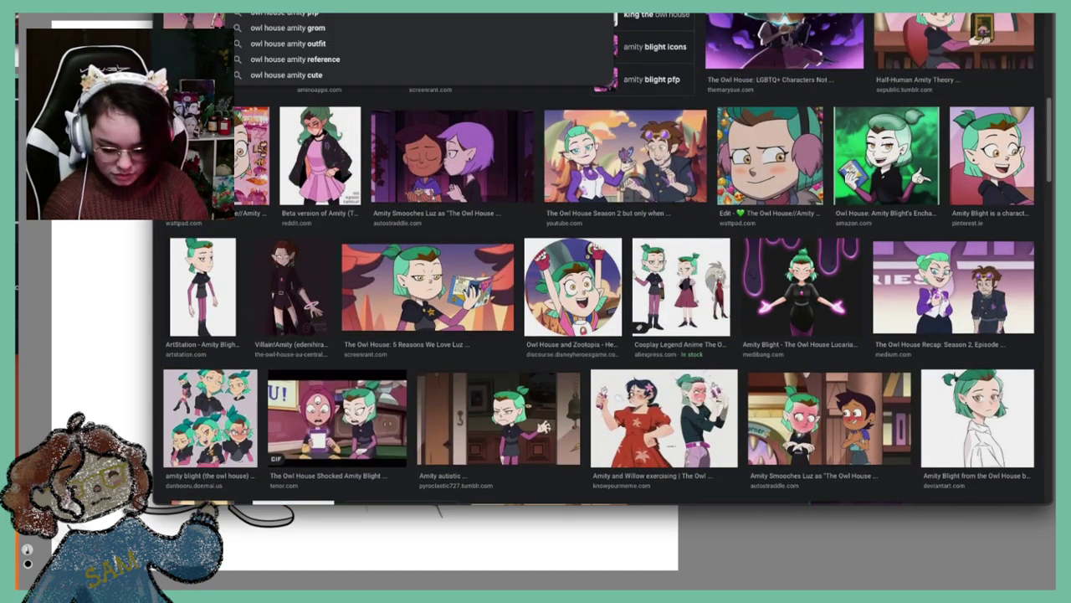
pyautogui.write('s2')
pyautogui.press('Return')
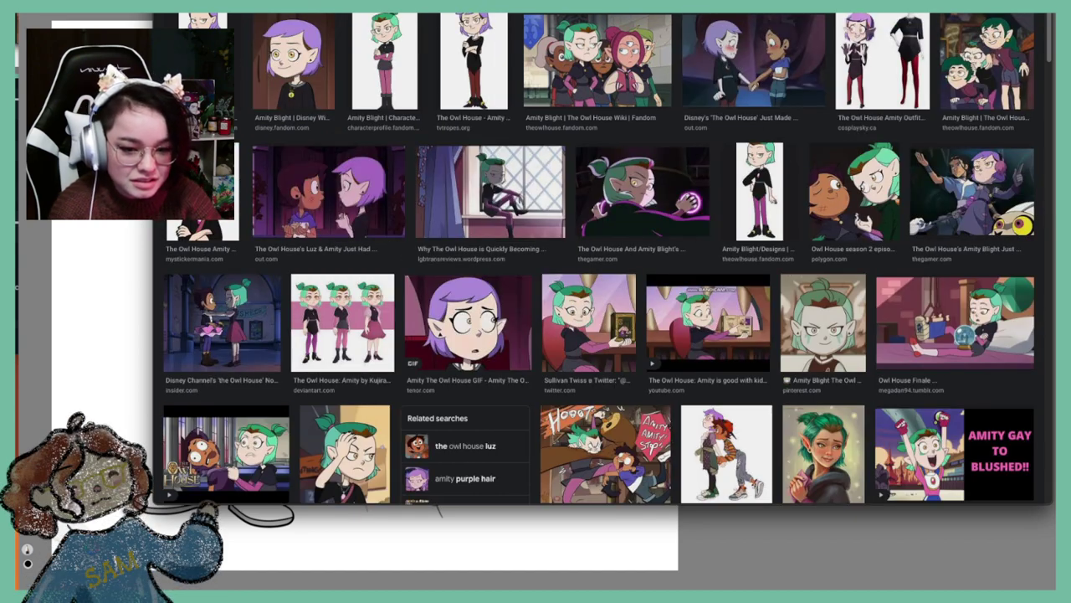
# Switch back to SketchBook and sketch the character's face outline, ear and swept hairline over the head circle
pyautogui.click(113, 13)
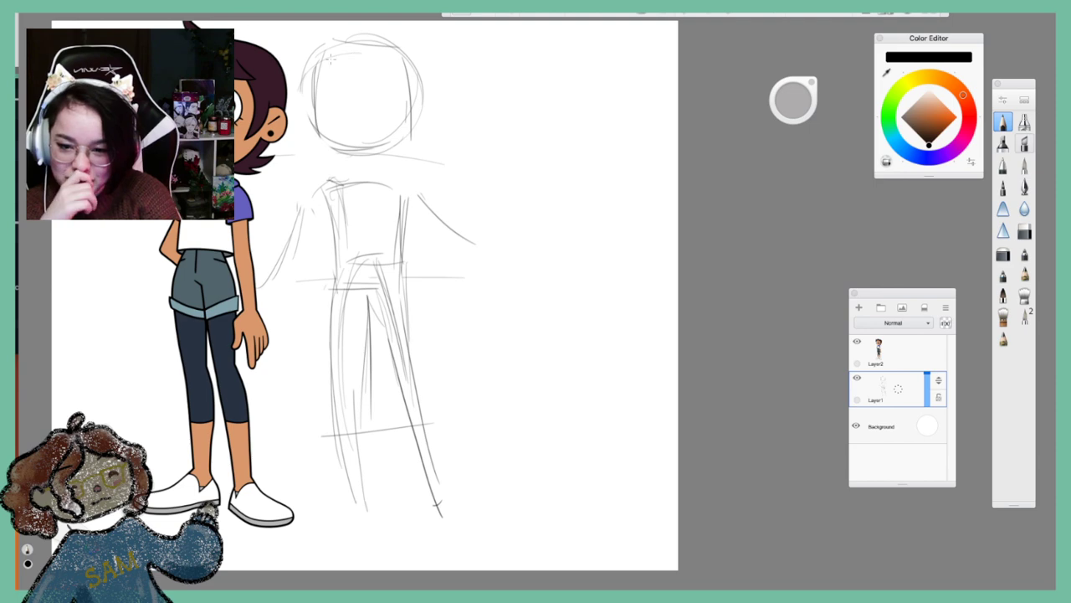
pyautogui.moveTo(360, 52)
pyautogui.mouseDown()
pyautogui.moveTo(317, 70)
pyautogui.moveTo(319, 130)
pyautogui.moveTo(341, 150)
pyautogui.moveTo(403, 146)
pyautogui.moveTo(386, 151)
pyautogui.moveTo(425, 111)
pyautogui.moveTo(422, 94)
pyautogui.moveTo(417, 127)
pyautogui.mouseUp()
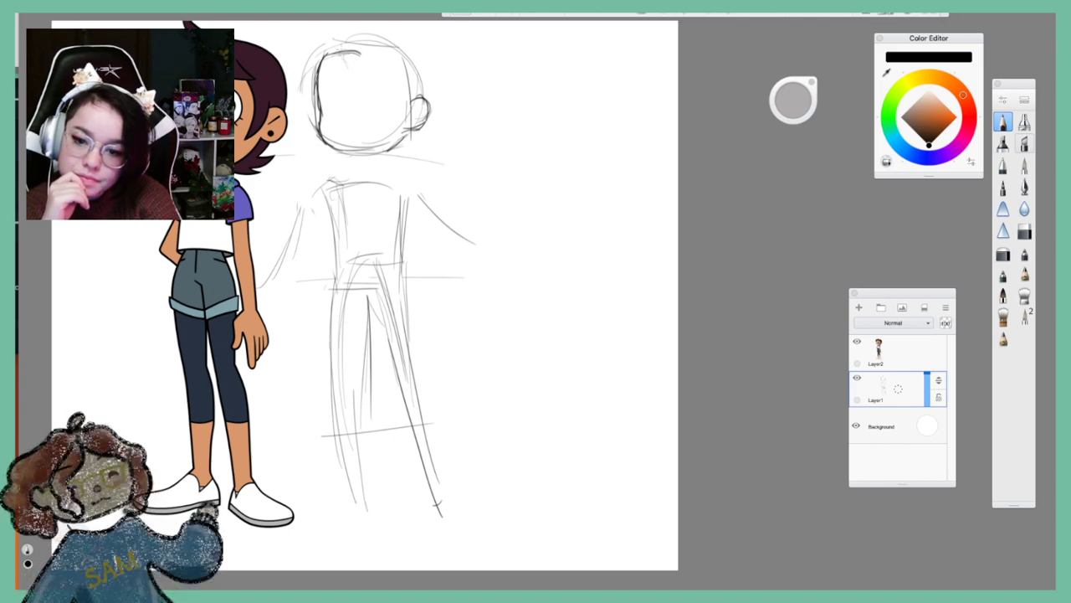
pyautogui.moveTo(338, 50)
pyautogui.mouseDown()
pyautogui.moveTo(407, 107)
pyautogui.moveTo(396, 111)
pyautogui.mouseUp()
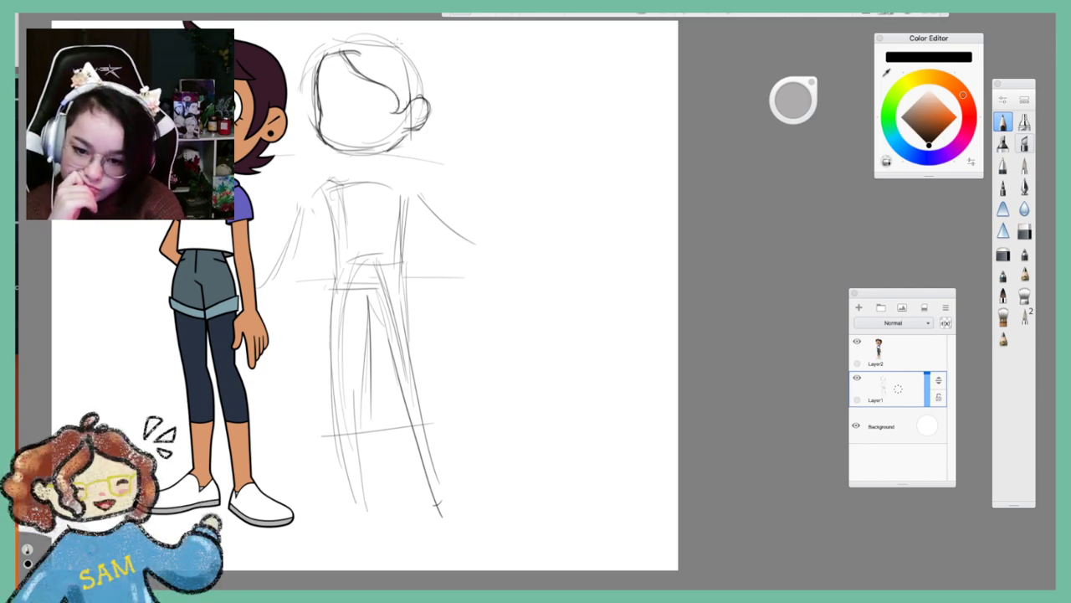
# Sketch wavy shoulder-length hair around the head, with flicked ends and loose strands along the crown
pyautogui.moveTo(371, 34)
pyautogui.mouseDown()
pyautogui.moveTo(409, 42)
pyautogui.moveTo(429, 62)
pyautogui.moveTo(438, 149)
pyautogui.moveTo(455, 136)
pyautogui.moveTo(462, 153)
pyautogui.moveTo(462, 130)
pyautogui.moveTo(448, 174)
pyautogui.mouseUp()
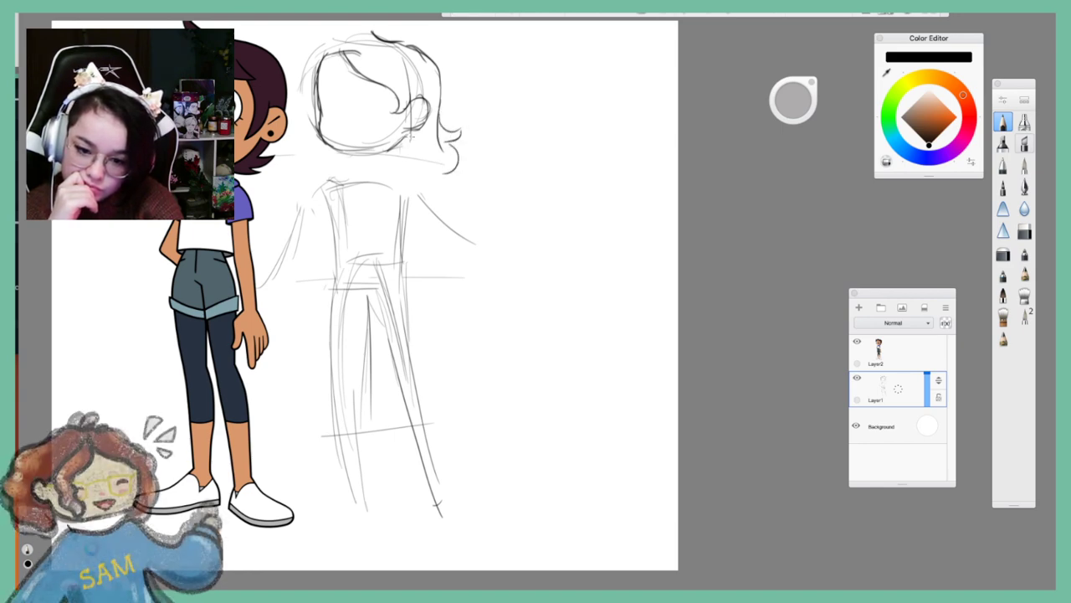
pyautogui.moveTo(406, 135)
pyautogui.mouseDown()
pyautogui.moveTo(399, 164)
pyautogui.moveTo(413, 133)
pyautogui.moveTo(408, 165)
pyautogui.moveTo(434, 172)
pyautogui.mouseUp()
pyautogui.moveTo(459, 135); pyautogui.dragTo(455, 172)
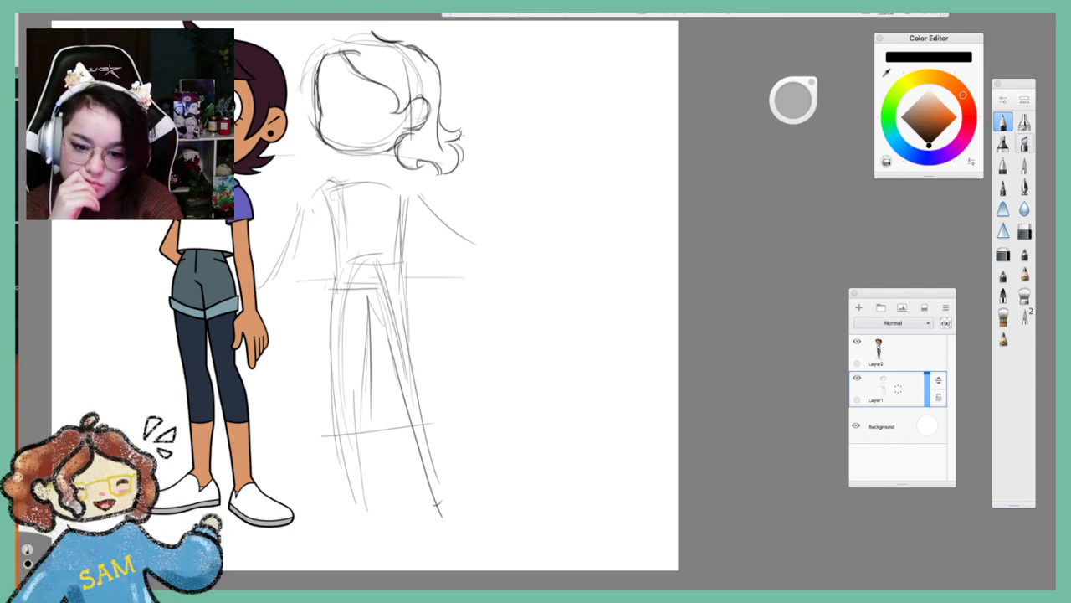
pyautogui.moveTo(451, 126); pyautogui.dragTo(463, 114)
pyautogui.moveTo(442, 74); pyautogui.dragTo(447, 97)
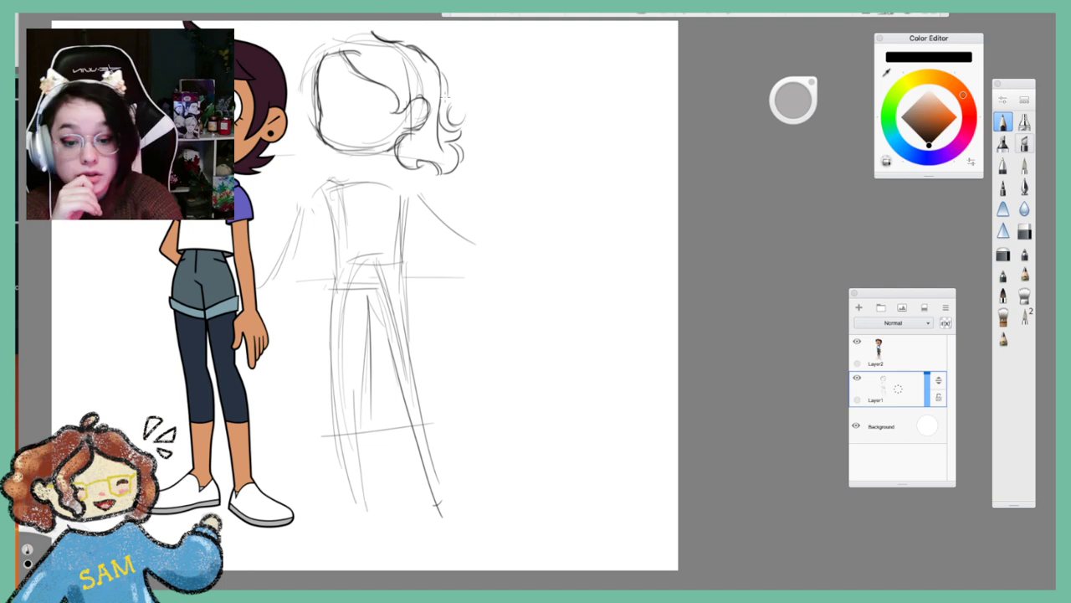
pyautogui.moveTo(331, 50)
pyautogui.mouseDown()
pyautogui.moveTo(341, 37)
pyautogui.moveTo(348, 80)
pyautogui.mouseUp()
pyautogui.moveTo(347, 42); pyautogui.dragTo(387, 32)
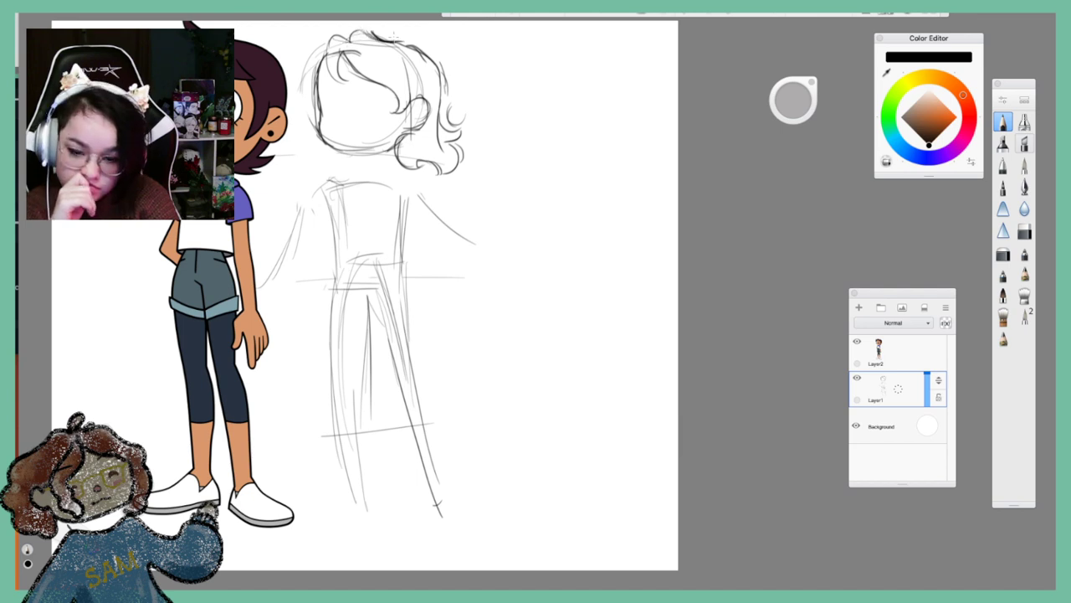
# Sketch a small nose and round glasses on the face, undoing the first mouth line
pyautogui.moveTo(326, 54)
pyautogui.mouseDown()
pyautogui.moveTo(308, 130)
pyautogui.moveTo(382, 130)
pyautogui.mouseUp()
pyautogui.click(461, 13)
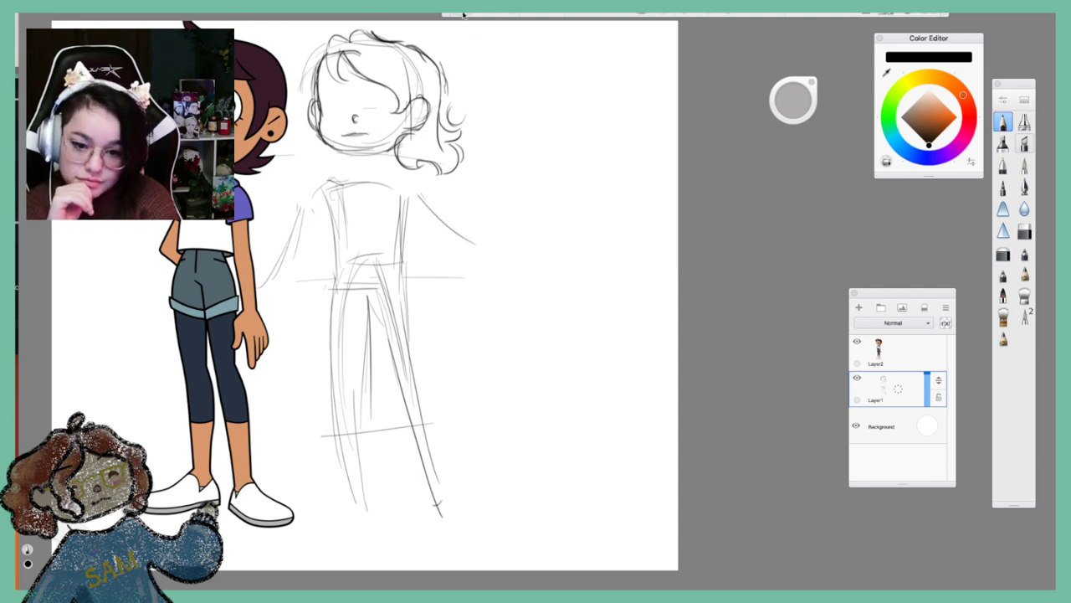
pyautogui.click(461, 13)
pyautogui.click(461, 14)
pyautogui.hotkey('ctrl', 'z')
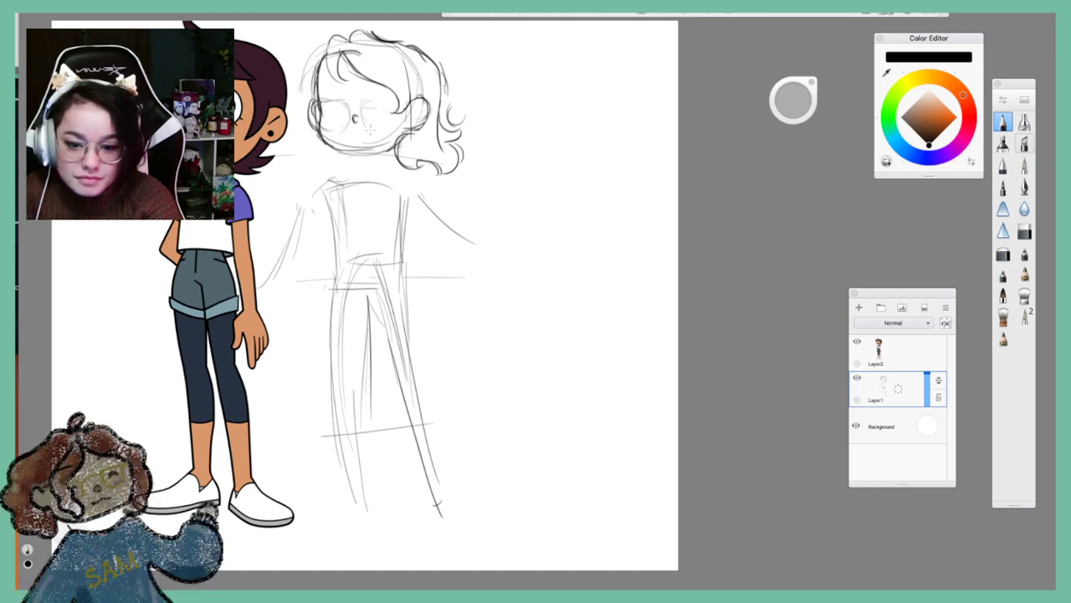
pyautogui.moveTo(368, 124)
pyautogui.mouseDown()
pyautogui.moveTo(362, 102)
pyautogui.moveTo(393, 107)
pyautogui.moveTo(373, 101)
pyautogui.moveTo(381, 125)
pyautogui.mouseUp()
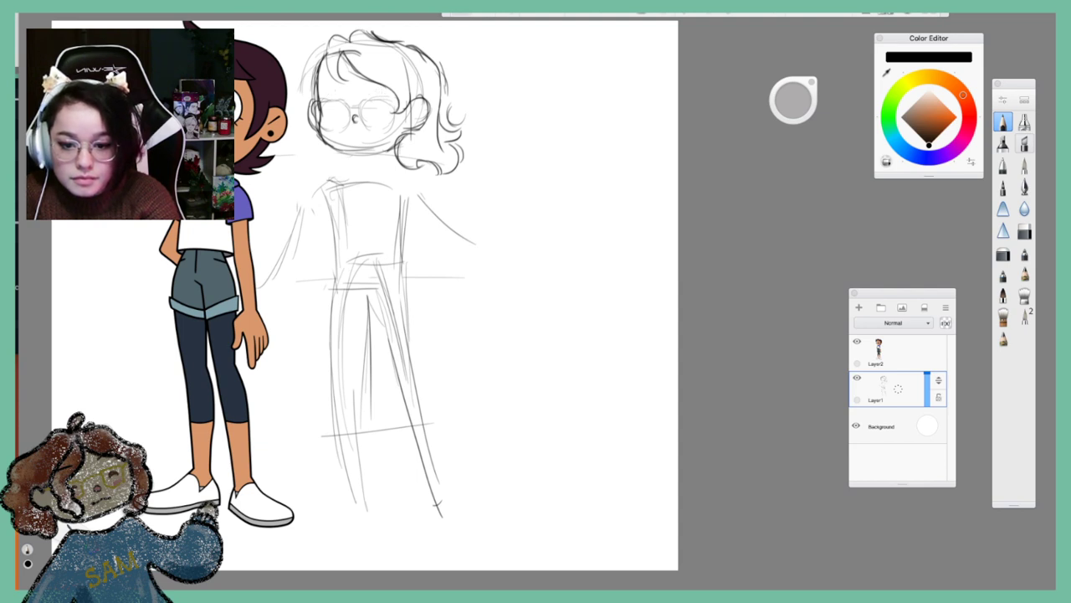
# Draw the eyebrows, upper and lower eye lines, and a smiling mouth, undoing the first mouth attempt
pyautogui.moveTo(323, 81); pyautogui.dragTo(393, 76)
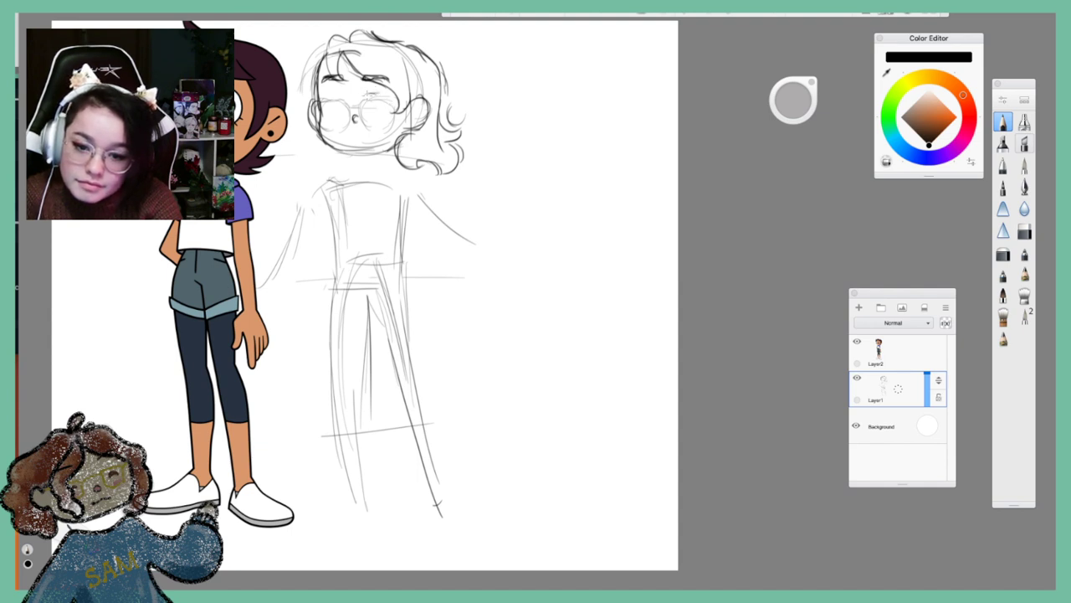
pyautogui.moveTo(363, 96)
pyautogui.mouseDown()
pyautogui.moveTo(398, 93)
pyautogui.moveTo(385, 113)
pyautogui.mouseUp()
pyautogui.moveTo(388, 109)
pyautogui.mouseDown()
pyautogui.moveTo(375, 117)
pyautogui.moveTo(390, 122)
pyautogui.mouseUp()
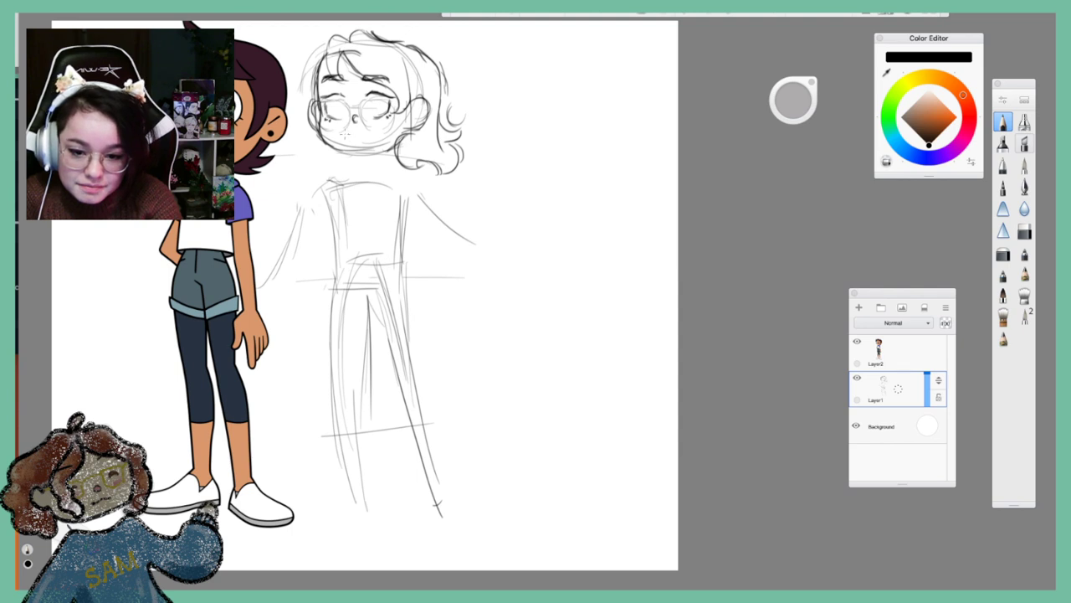
pyautogui.moveTo(349, 134)
pyautogui.mouseDown()
pyautogui.moveTo(378, 131)
pyautogui.moveTo(367, 135)
pyautogui.mouseUp()
pyautogui.hotkey('ctrl', 'z')
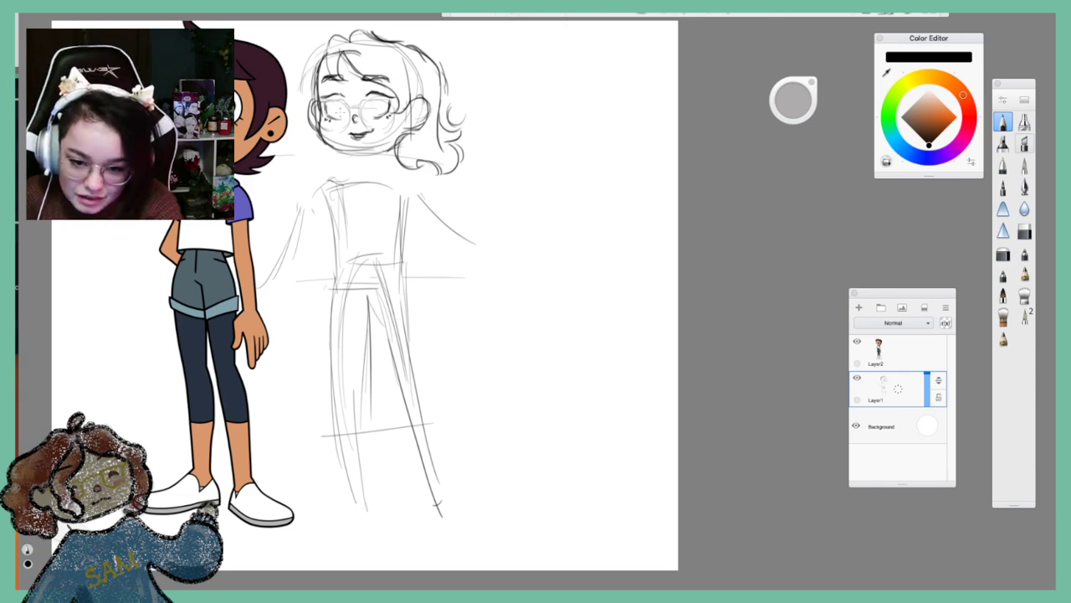
# Switch to Firefox to look further through the Amity image results for face and outfit references, and return to SketchBook
pyautogui.press('super+Tab')
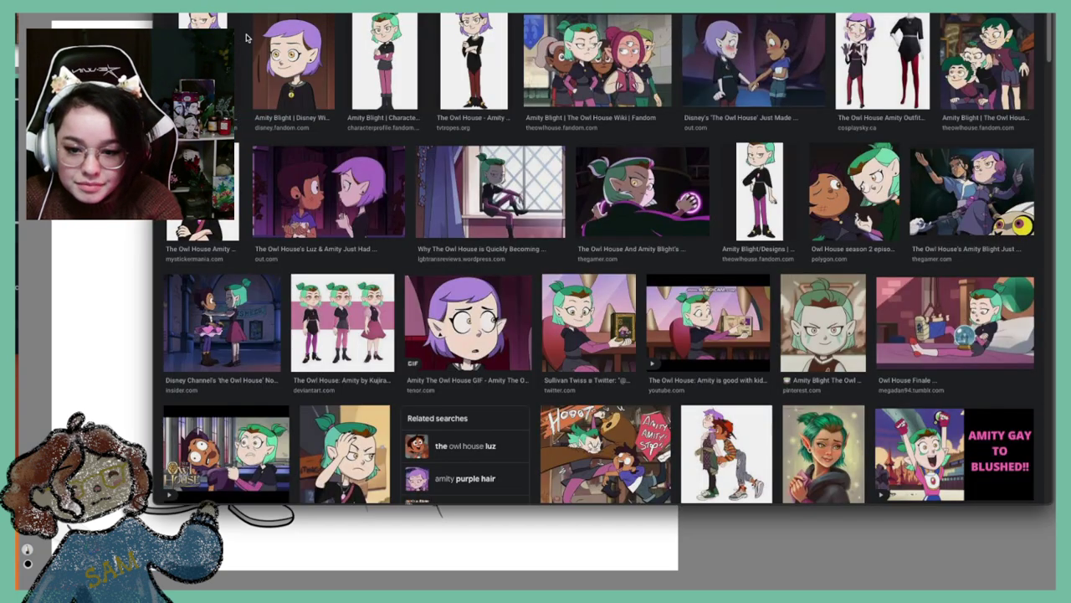
pyautogui.press('super+Tab')
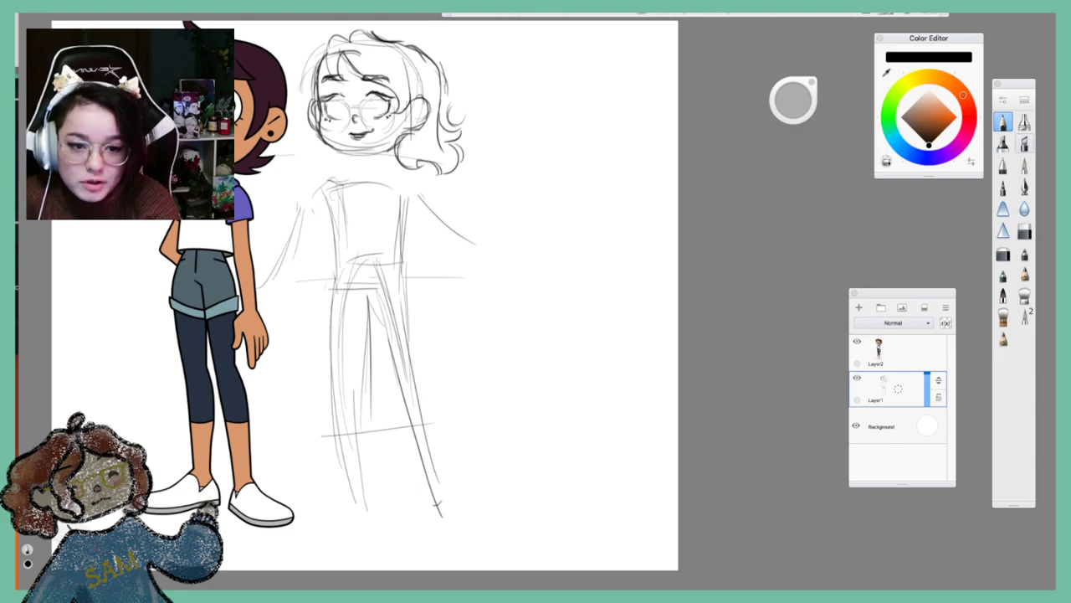
pyautogui.press('super+Tab')
pyautogui.scroll(-3, 703, 229)
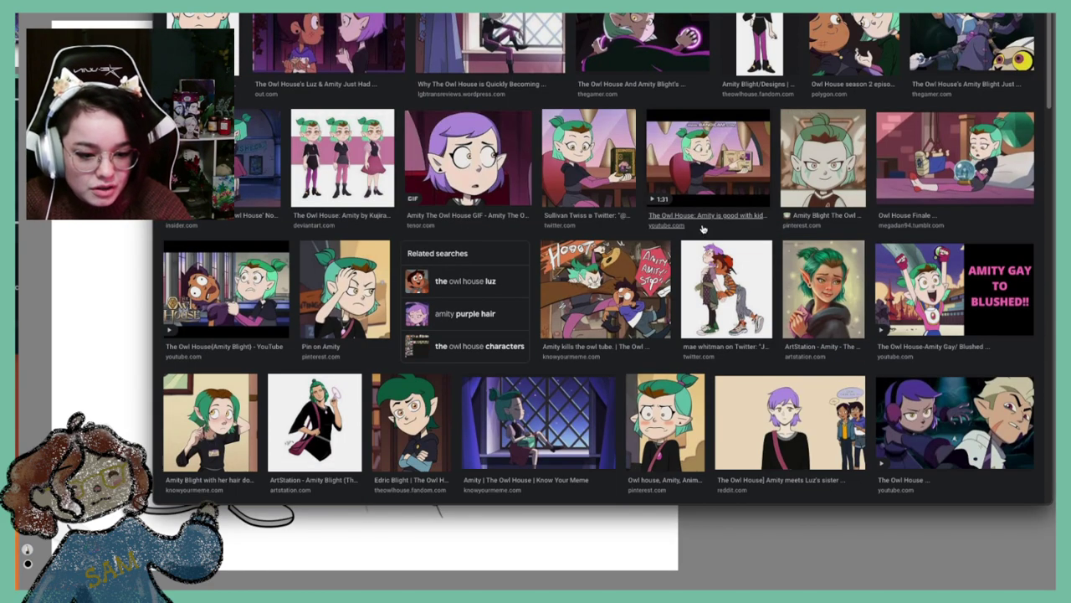
pyautogui.scroll(-10, 703, 228)
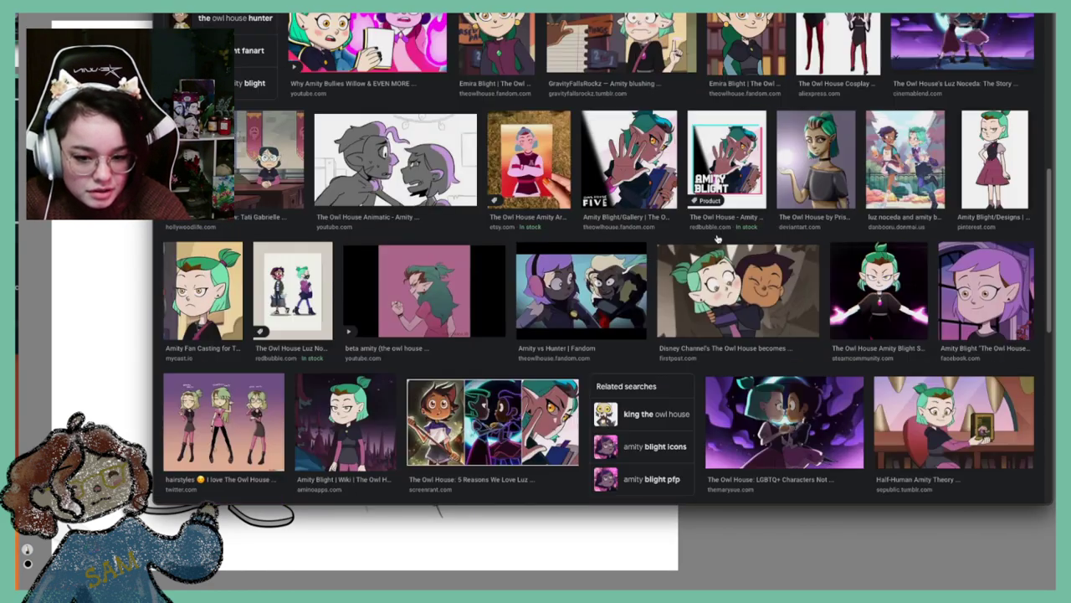
pyautogui.scroll(-1, 717, 239)
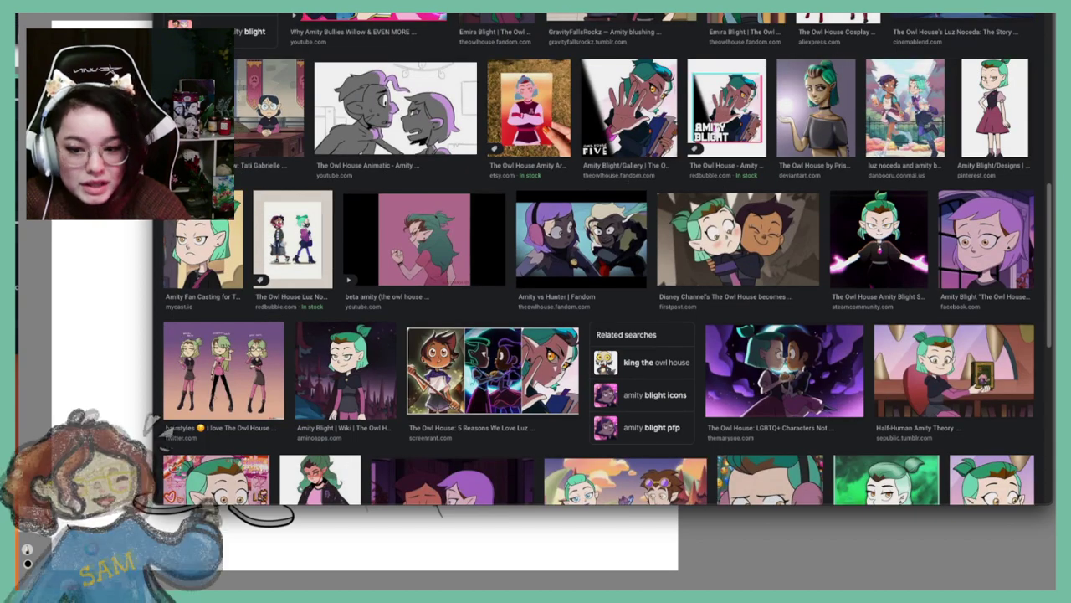
pyautogui.press('super+Tab')
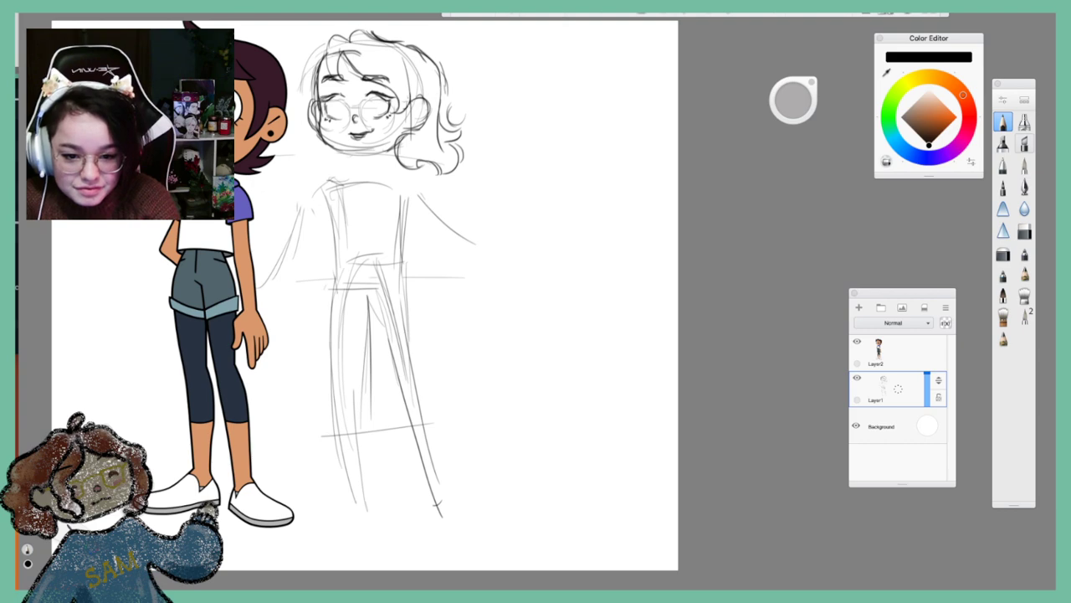
# Extend the glasses' arm to the ear and dot more freckles on the cheek
pyautogui.moveTo(407, 103)
pyautogui.mouseDown()
pyautogui.moveTo(433, 92)
pyautogui.moveTo(420, 127)
pyautogui.mouseUp()
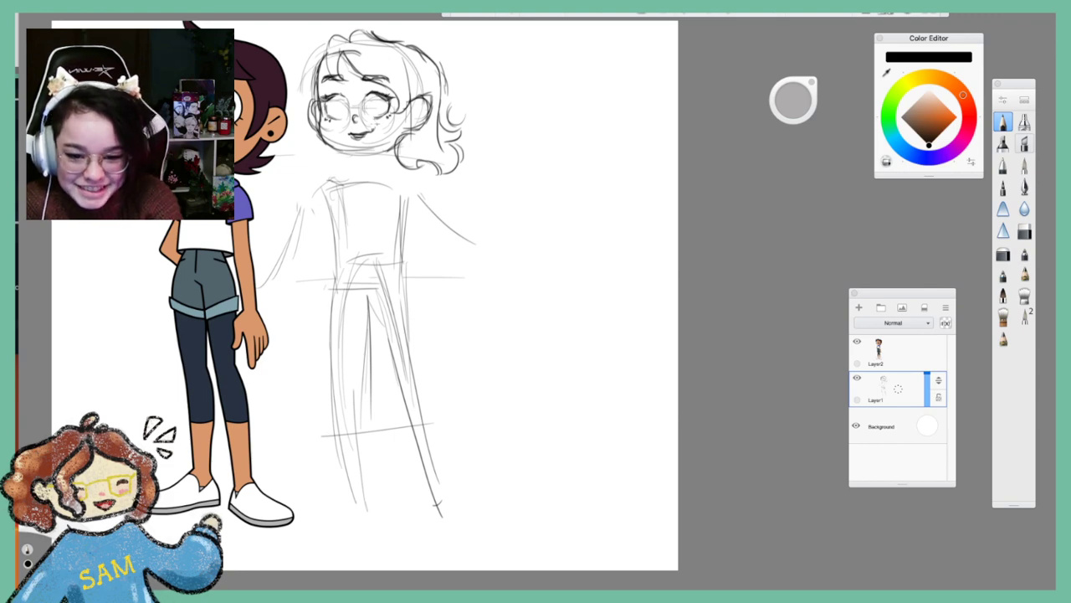
pyautogui.click(379, 126)
pyautogui.click(384, 124)
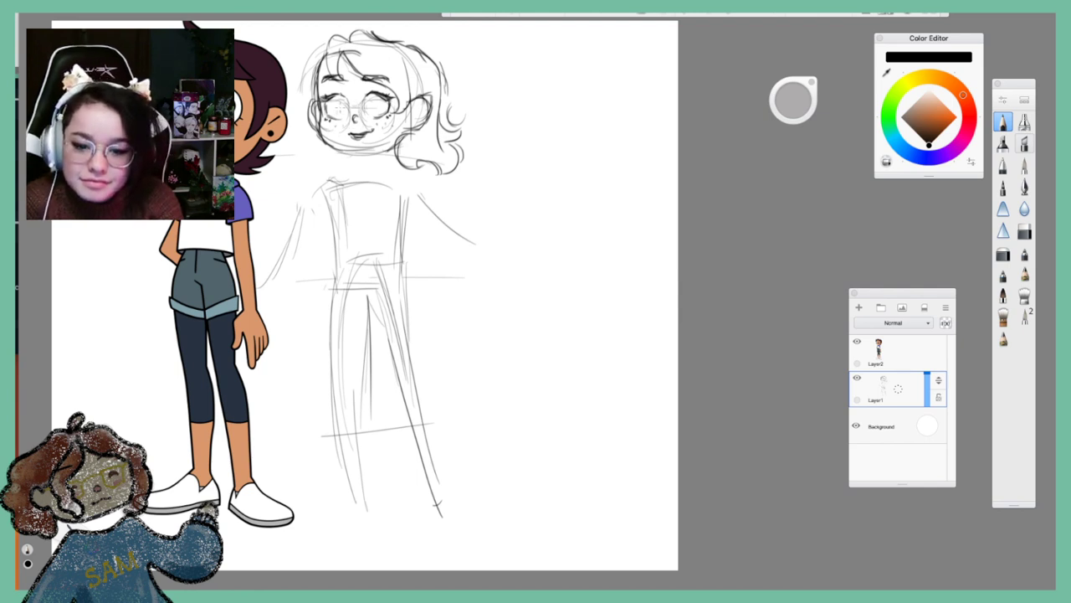
# Shade the iris and pupil inside the left lens and handwrite "bees" with a small heart in the empty canvas area
pyautogui.moveTo(342, 103); pyautogui.dragTo(340, 114)
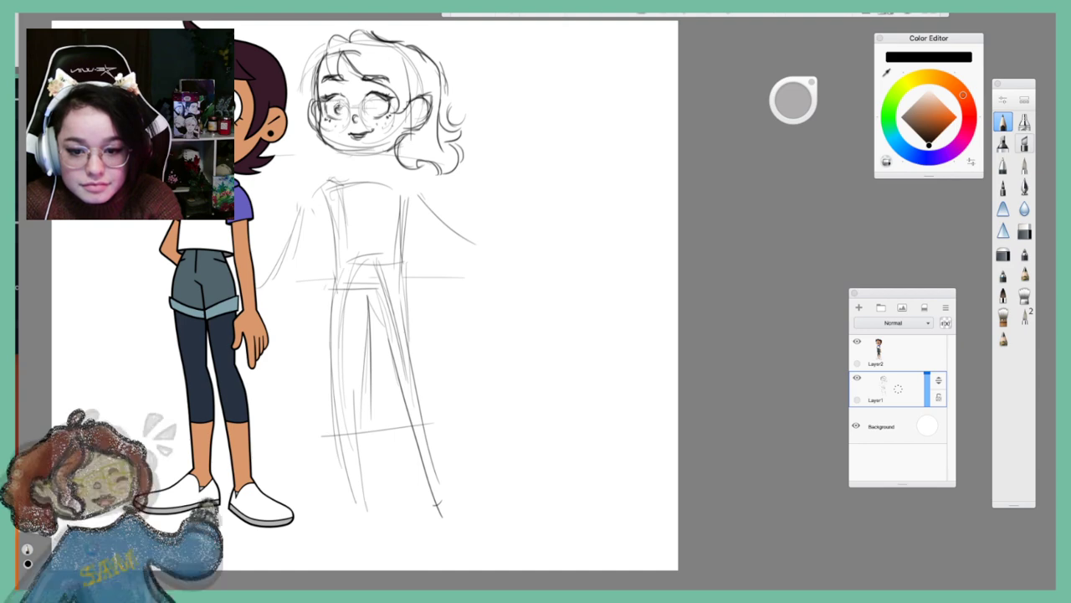
pyautogui.moveTo(342, 103); pyautogui.dragTo(339, 110)
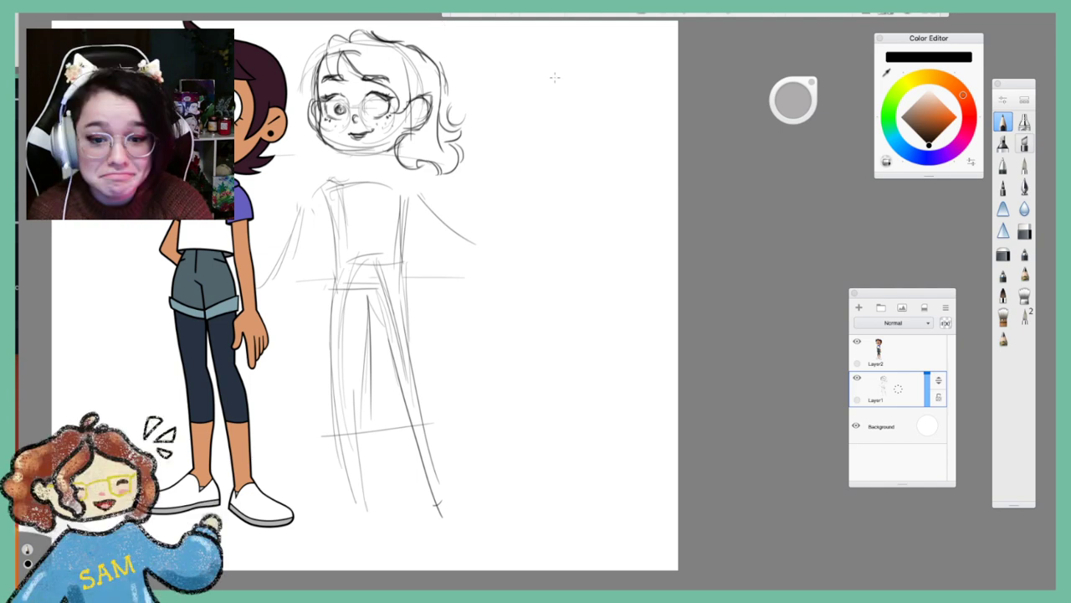
pyautogui.moveTo(550, 74)
pyautogui.mouseDown()
pyautogui.moveTo(591, 80)
pyautogui.moveTo(631, 52)
pyautogui.mouseUp()
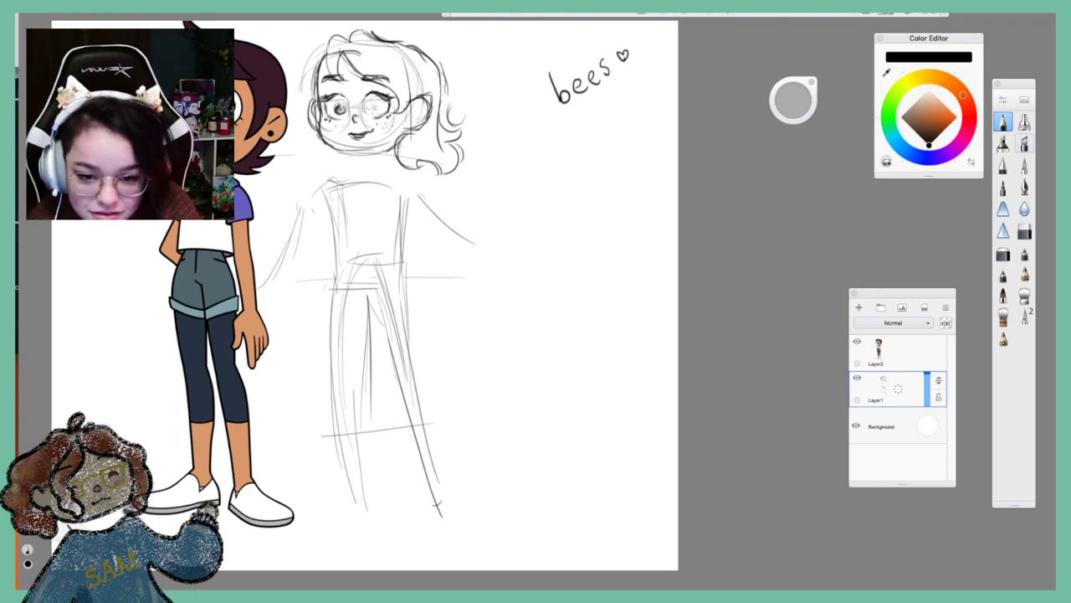
# Draw the iris and pupil inside the other lens and sketch the neck below the chin
pyautogui.moveTo(370, 103); pyautogui.dragTo(375, 111)
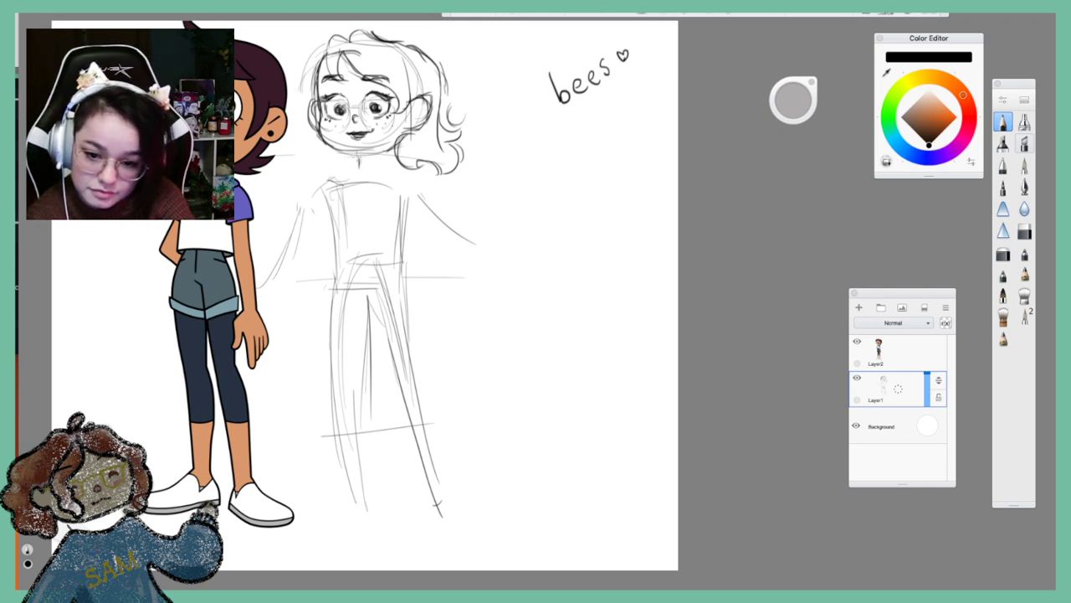
pyautogui.moveTo(358, 159); pyautogui.dragTo(380, 171)
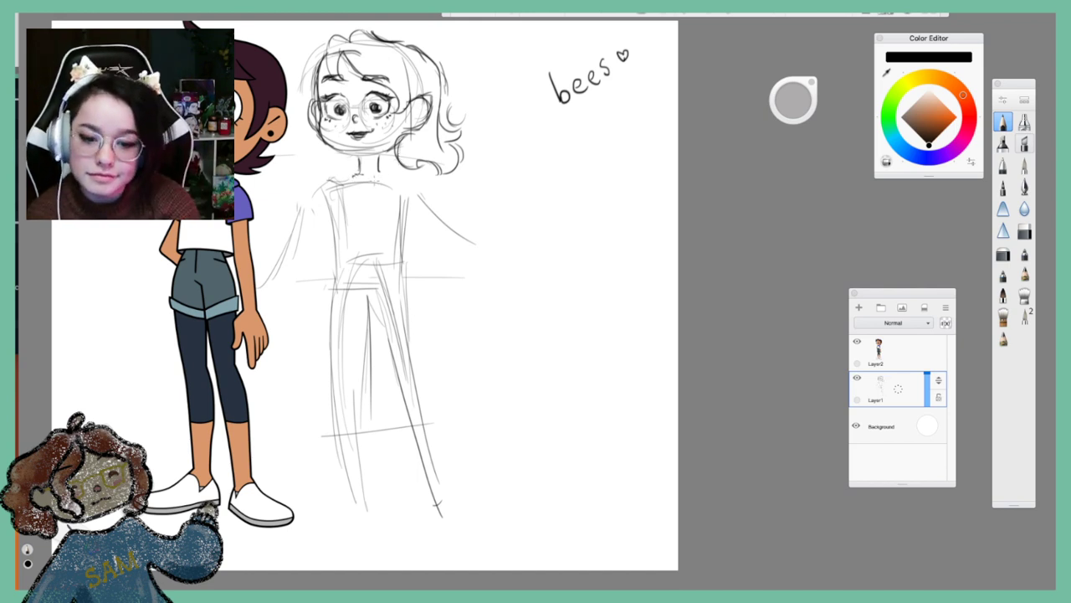
# Sketch a round sweater collar and long puffed sleeves over both outstretched arms
pyautogui.moveTo(343, 178)
pyautogui.mouseDown()
pyautogui.moveTo(366, 197)
pyautogui.moveTo(392, 177)
pyautogui.moveTo(403, 182)
pyautogui.moveTo(398, 197)
pyautogui.moveTo(353, 179)
pyautogui.moveTo(336, 191)
pyautogui.moveTo(370, 209)
pyautogui.moveTo(401, 190)
pyautogui.moveTo(370, 208)
pyautogui.moveTo(322, 184)
pyautogui.moveTo(257, 258)
pyautogui.moveTo(273, 307)
pyautogui.mouseUp()
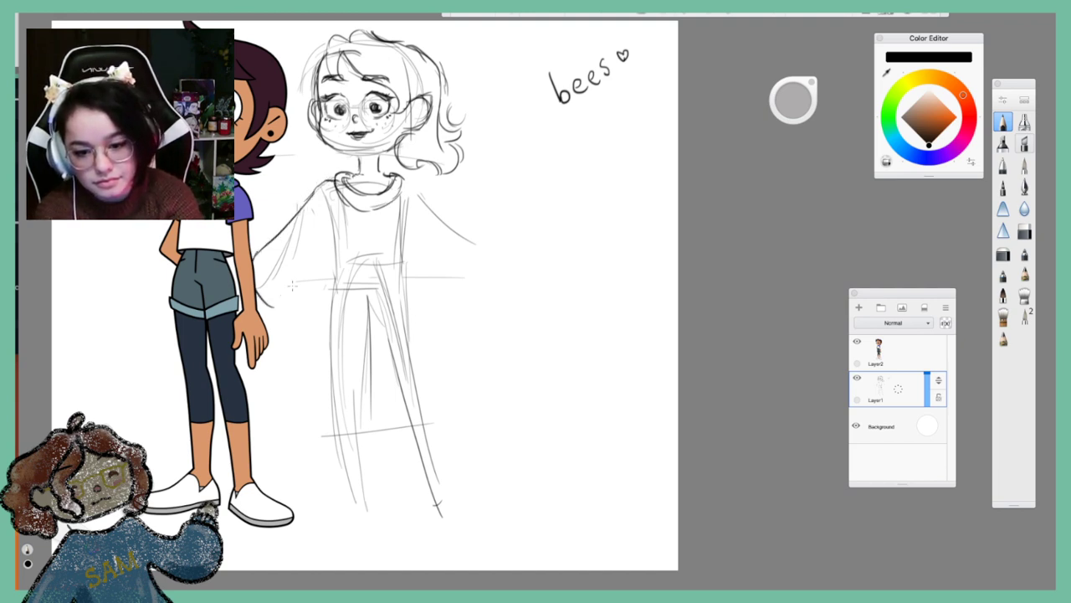
pyautogui.moveTo(412, 183)
pyautogui.mouseDown()
pyautogui.moveTo(498, 237)
pyautogui.moveTo(494, 274)
pyautogui.mouseUp()
pyautogui.moveTo(426, 245)
pyautogui.mouseDown()
pyautogui.moveTo(447, 284)
pyautogui.moveTo(429, 251)
pyautogui.moveTo(487, 275)
pyautogui.moveTo(485, 288)
pyautogui.moveTo(510, 259)
pyautogui.moveTo(499, 283)
pyautogui.mouseUp()
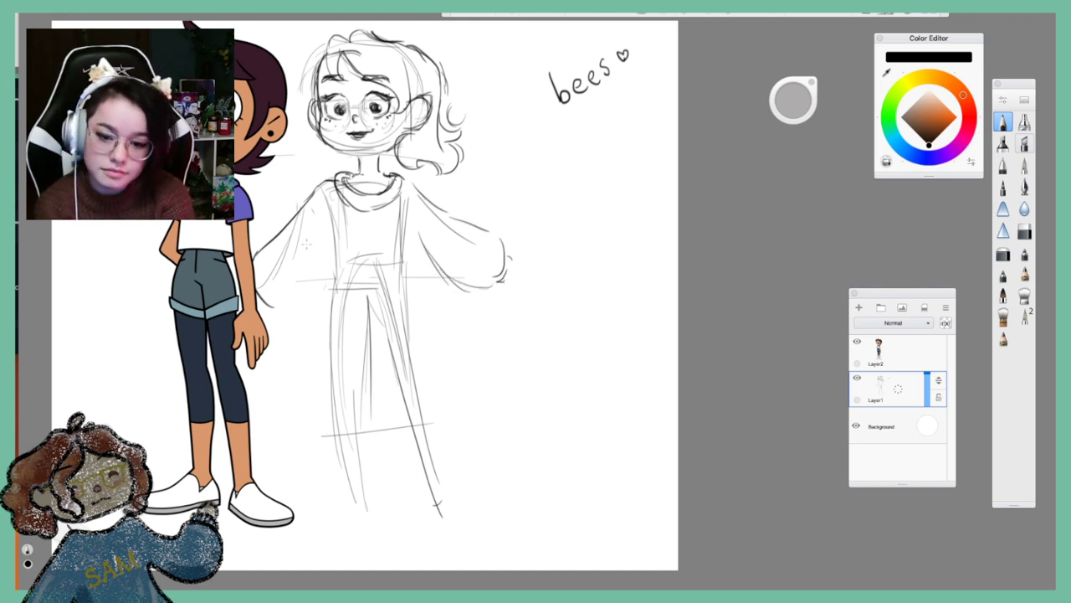
pyautogui.moveTo(327, 240); pyautogui.dragTo(293, 312)
pyautogui.moveTo(314, 258)
pyautogui.mouseDown()
pyautogui.moveTo(286, 311)
pyautogui.moveTo(273, 311)
pyautogui.mouseUp()
pyautogui.moveTo(261, 282)
pyautogui.mouseDown()
pyautogui.moveTo(254, 292)
pyautogui.moveTo(271, 308)
pyautogui.mouseUp()
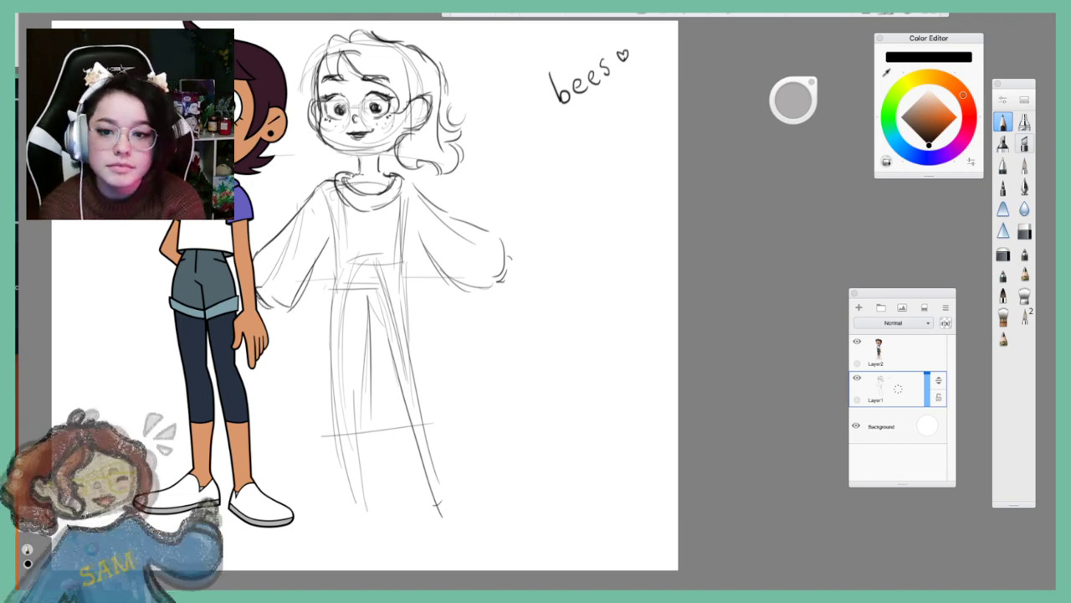
# Switch to Firefox to check the Amity image results for outfits and poses, and return to SketchBook
pyautogui.hotkey('alt', 'Tab')
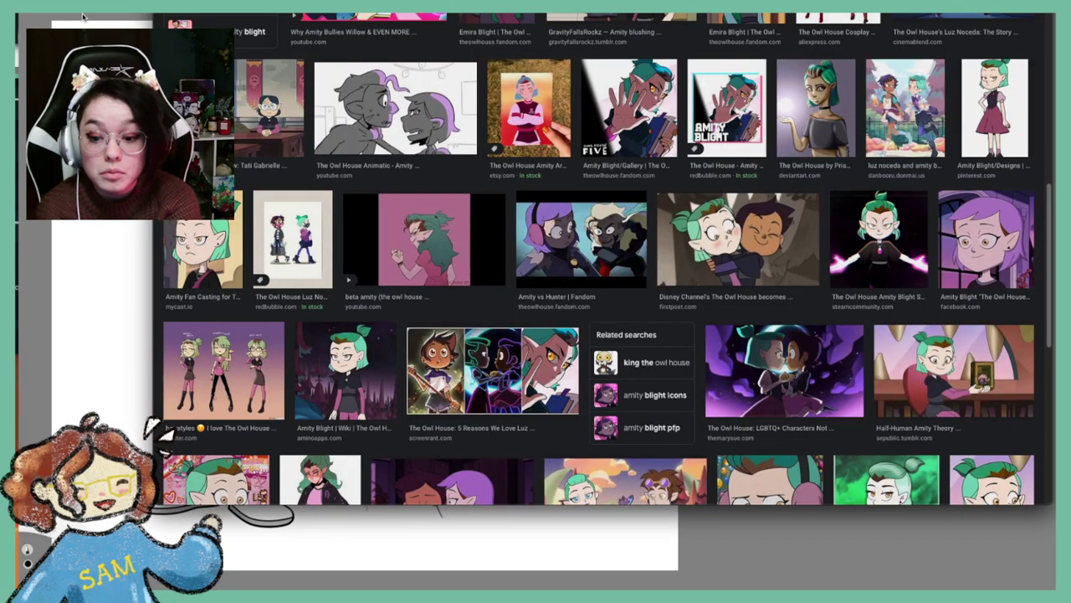
pyautogui.hotkey('alt', 'Tab')
pyautogui.hotkey('alt', 'Tab')
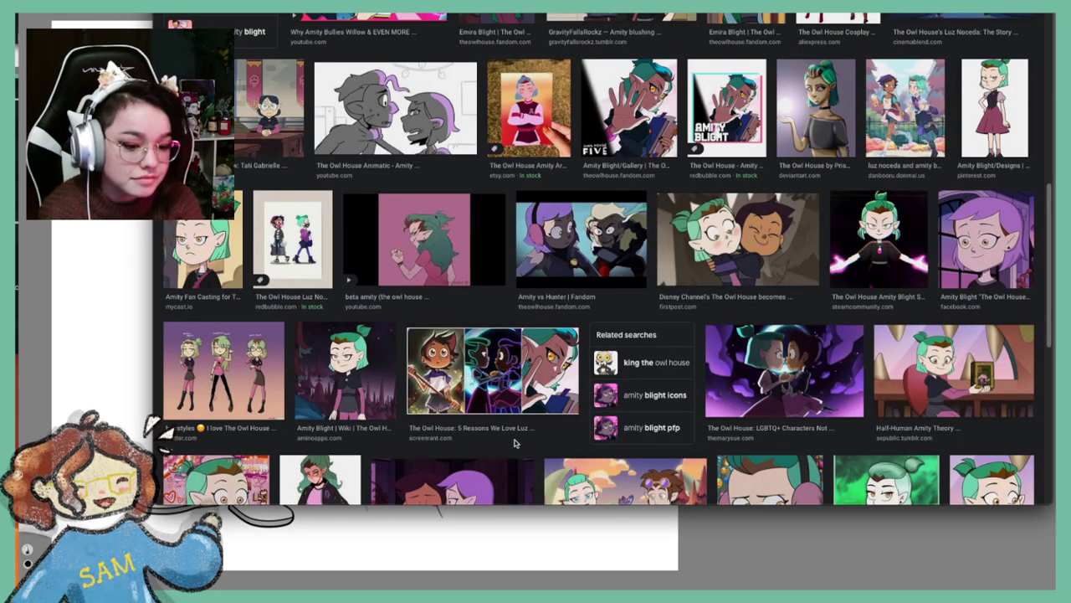
pyautogui.hotkey('alt', 'Tab')
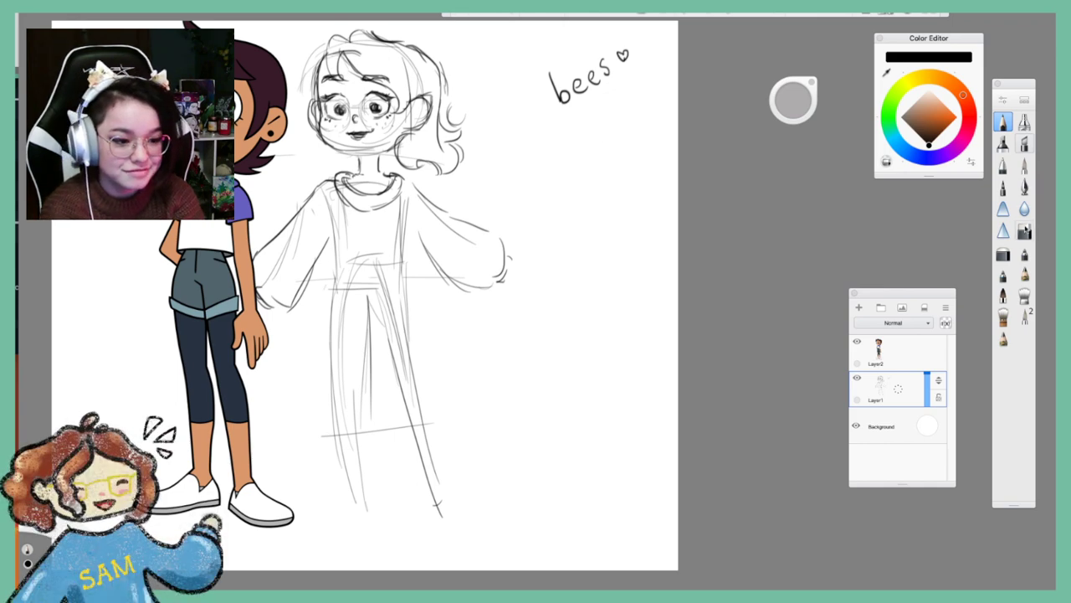
# Erase the sweater collar, shoulders and both sleeves from the character sketch
pyautogui.click(1024, 232)
pyautogui.moveTo(335, 182)
pyautogui.mouseDown()
pyautogui.moveTo(401, 201)
pyautogui.moveTo(431, 225)
pyautogui.moveTo(464, 199)
pyautogui.moveTo(474, 258)
pyautogui.moveTo(502, 285)
pyautogui.mouseUp()
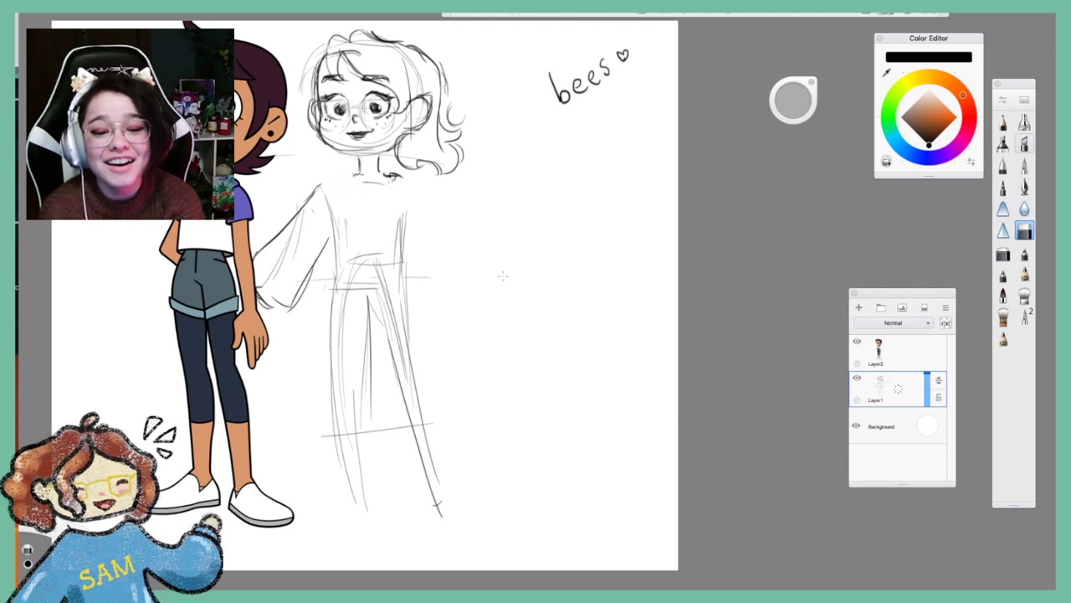
pyautogui.moveTo(301, 196)
pyautogui.mouseDown()
pyautogui.moveTo(318, 268)
pyautogui.moveTo(257, 306)
pyautogui.mouseUp()
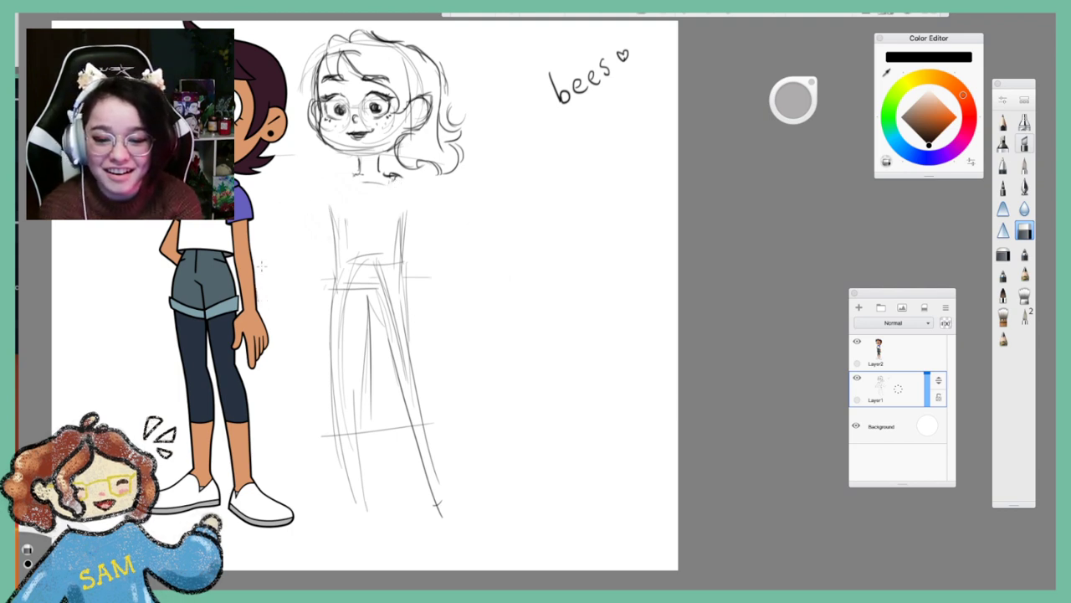
# Move the Luz reference on Layer2 farther to the left, away from the character sketch
pyautogui.click(912, 343)
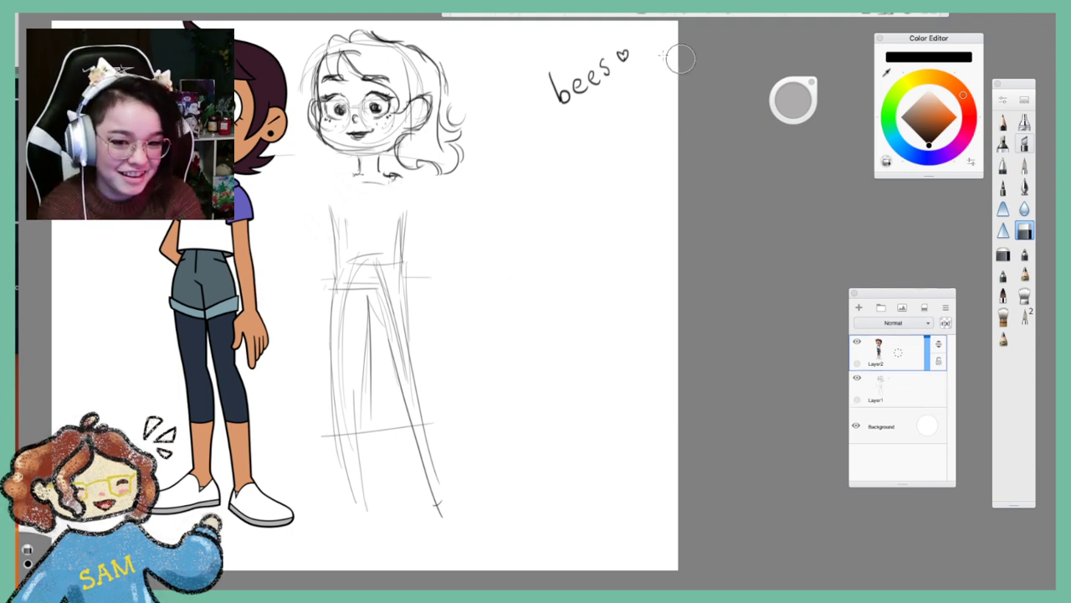
pyautogui.click(598, 14)
pyautogui.moveTo(504, 286)
pyautogui.mouseDown()
pyautogui.moveTo(445, 283)
pyautogui.moveTo(436, 292)
pyautogui.mouseUp()
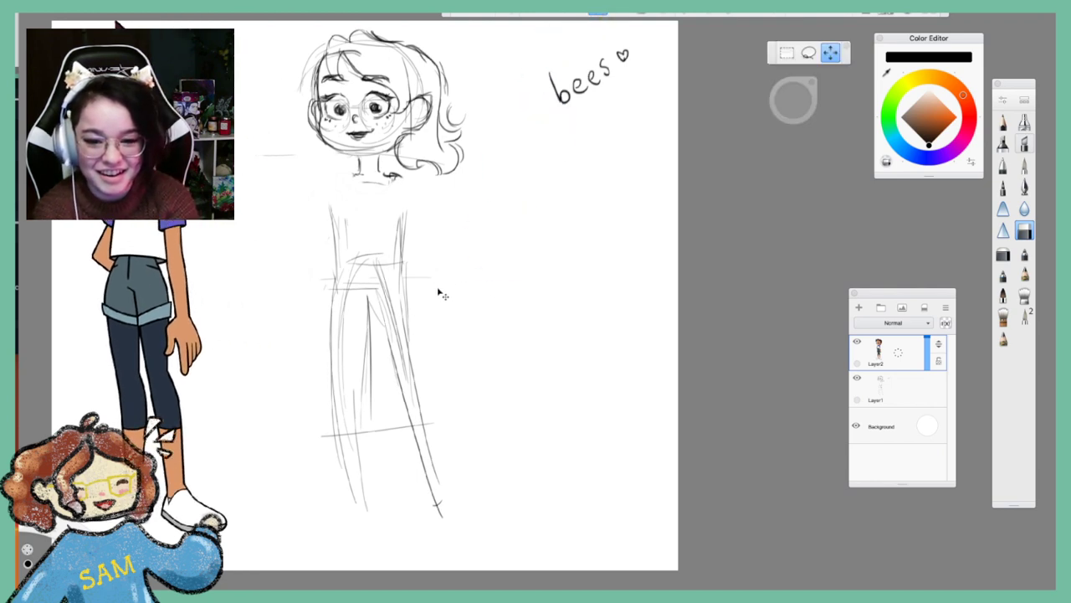
pyautogui.click(483, 228)
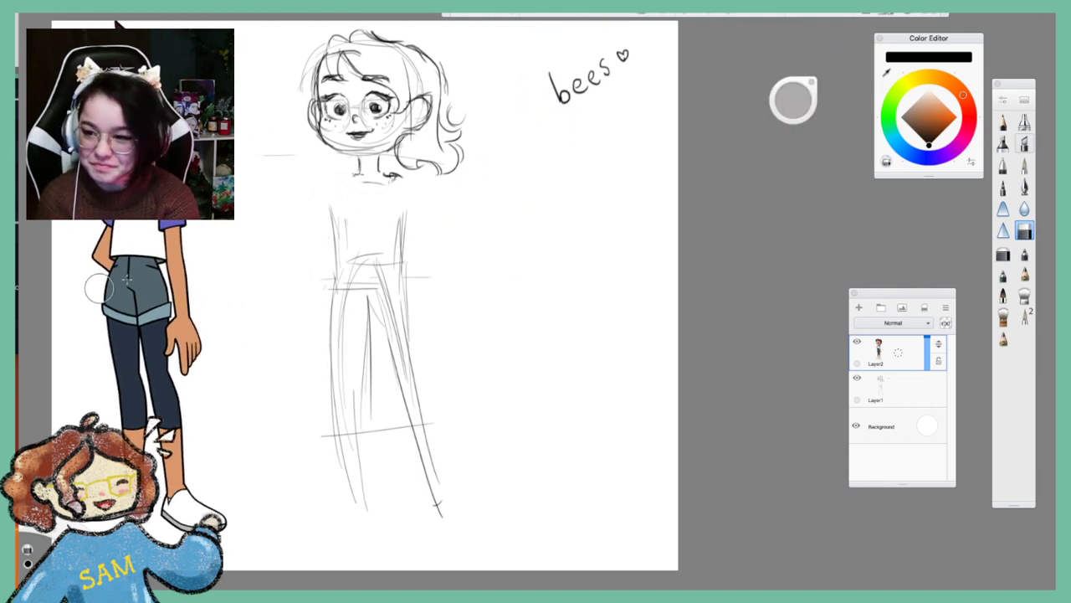
# On Layer1, pencil a doodle of a tall, long-legged figure and a small figure with a name lettered on its torso
pyautogui.click(1003, 122)
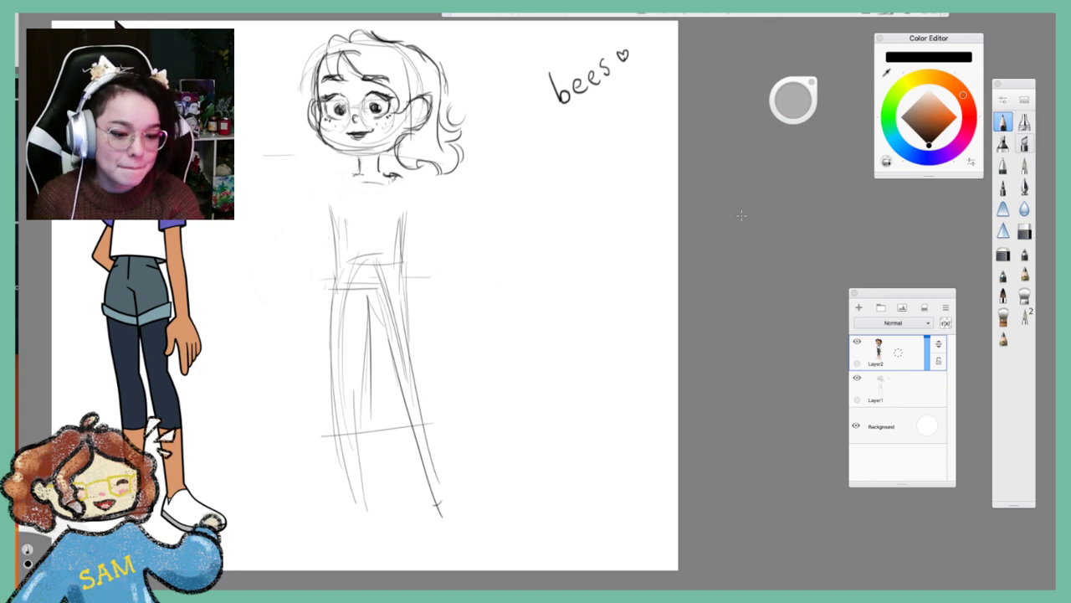
pyautogui.click(897, 392)
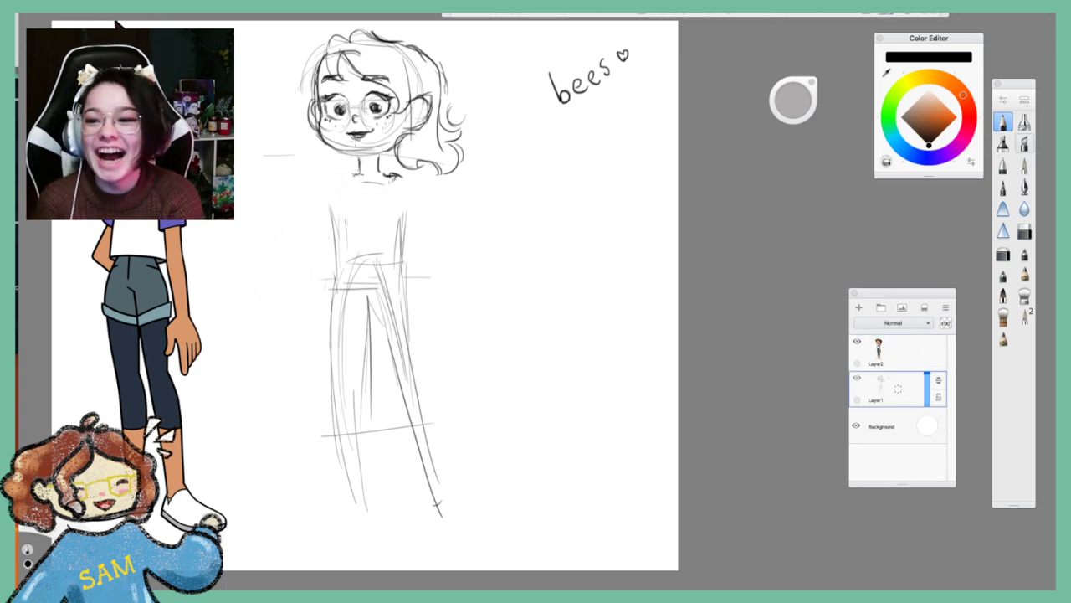
pyautogui.moveTo(596, 243); pyautogui.dragTo(620, 350)
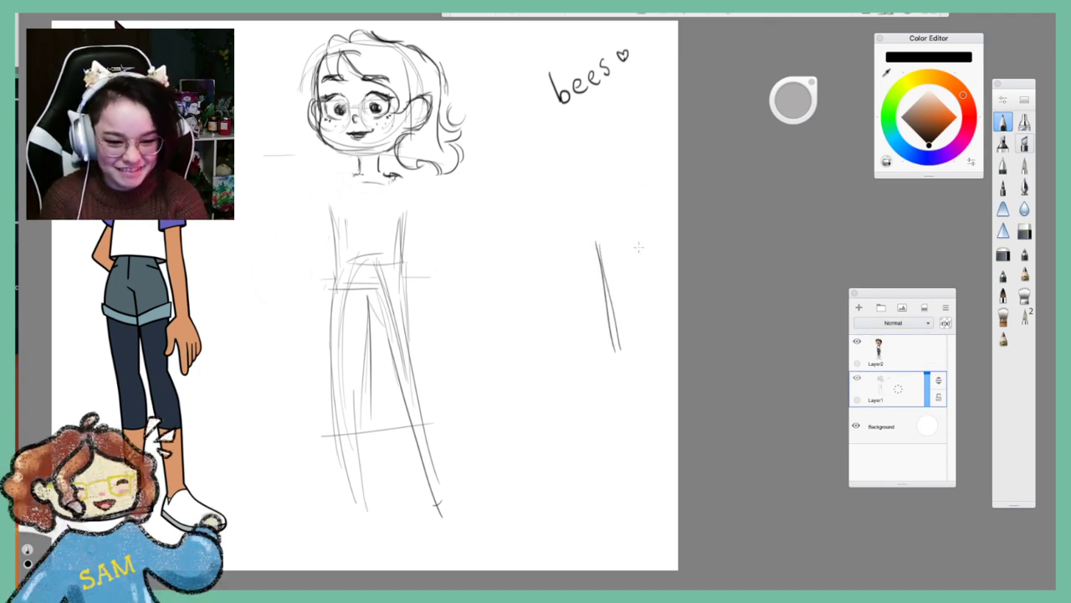
pyautogui.moveTo(552, 197)
pyautogui.mouseDown()
pyautogui.moveTo(533, 219)
pyautogui.moveTo(572, 213)
pyautogui.moveTo(564, 233)
pyautogui.moveTo(553, 199)
pyautogui.moveTo(560, 225)
pyautogui.moveTo(605, 243)
pyautogui.moveTo(572, 239)
pyautogui.moveTo(621, 232)
pyautogui.mouseUp()
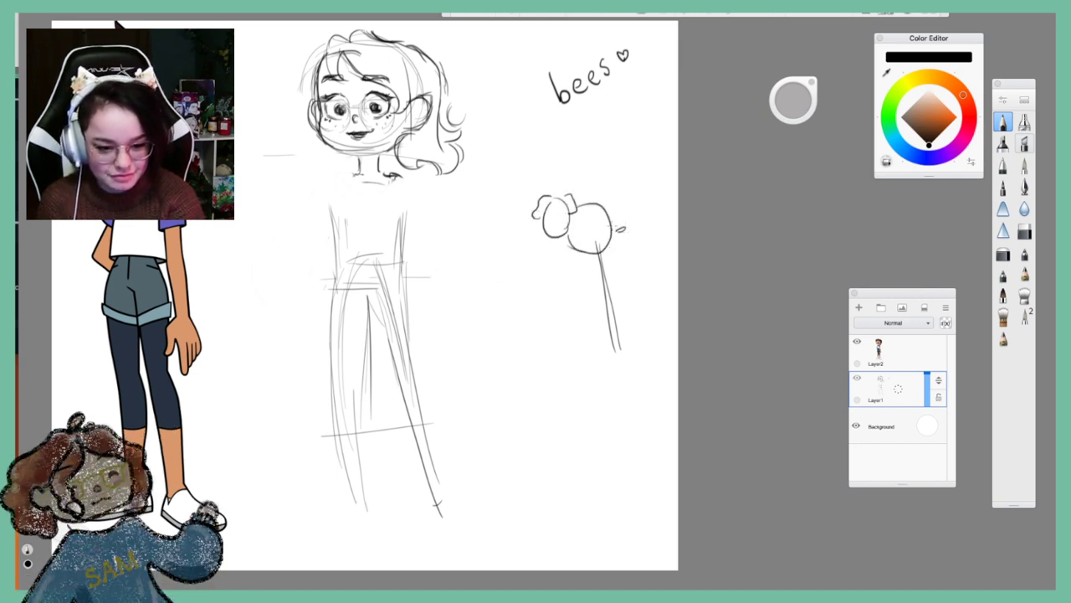
pyautogui.moveTo(602, 282); pyautogui.dragTo(612, 292)
pyautogui.moveTo(628, 246)
pyautogui.mouseDown()
pyautogui.moveTo(623, 266)
pyautogui.moveTo(634, 271)
pyautogui.moveTo(621, 288)
pyautogui.moveTo(634, 343)
pyautogui.mouseUp()
pyautogui.moveTo(647, 277)
pyautogui.mouseDown()
pyautogui.moveTo(660, 318)
pyautogui.moveTo(640, 310)
pyautogui.moveTo(655, 288)
pyautogui.mouseUp()
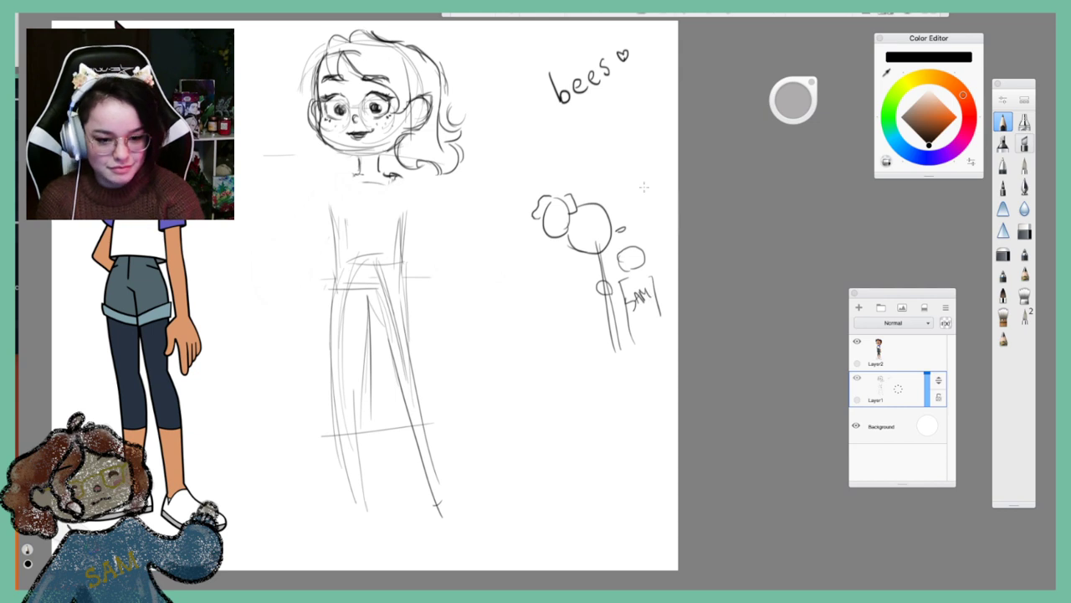
# Letter "pep." on the tall doodle, add feet to the small figure, and rework the tall one's face
pyautogui.moveTo(574, 238)
pyautogui.mouseDown()
pyautogui.moveTo(579, 225)
pyautogui.moveTo(593, 236)
pyautogui.mouseUp()
pyautogui.moveTo(595, 237); pyautogui.dragTo(600, 224)
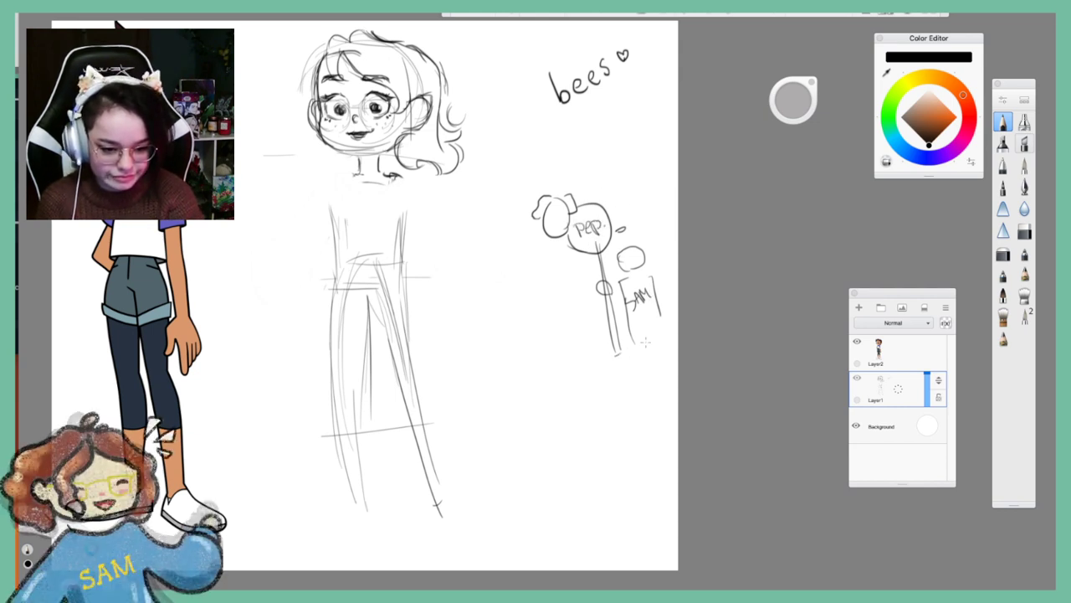
pyautogui.moveTo(641, 339); pyautogui.dragTo(663, 328)
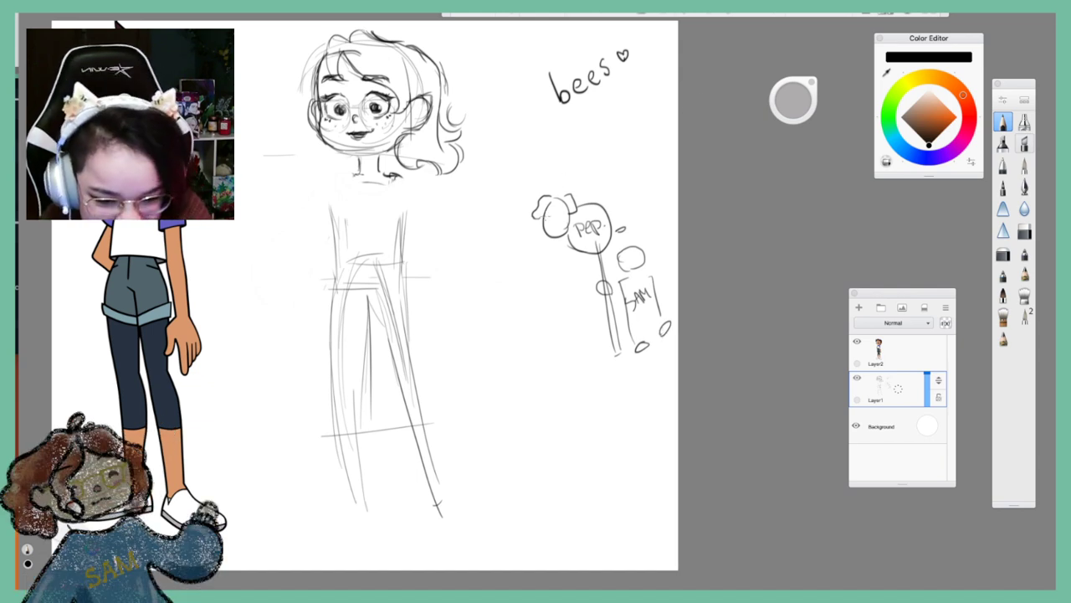
pyautogui.moveTo(543, 216); pyautogui.dragTo(563, 235)
pyautogui.click(1025, 232)
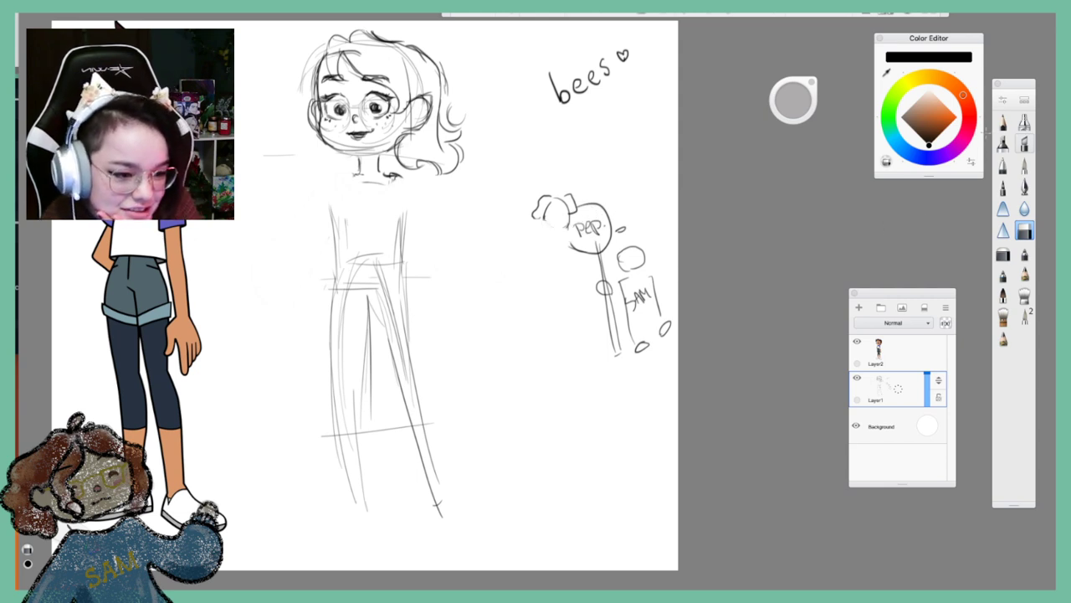
pyautogui.click(1002, 122)
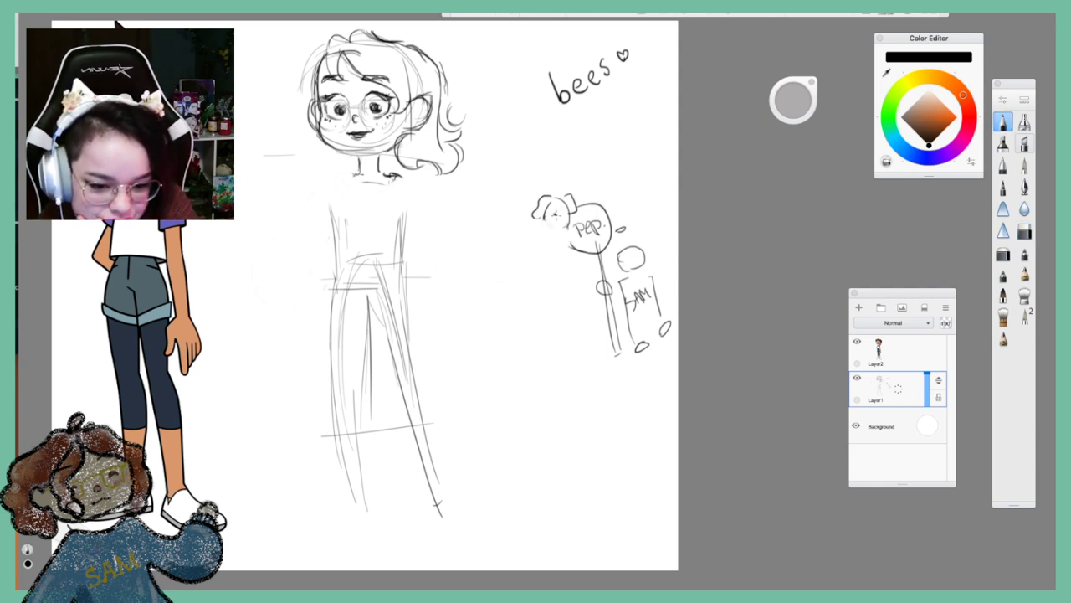
pyautogui.moveTo(545, 216)
pyautogui.mouseDown()
pyautogui.moveTo(567, 223)
pyautogui.moveTo(572, 245)
pyautogui.moveTo(600, 264)
pyautogui.moveTo(614, 243)
pyautogui.mouseUp()
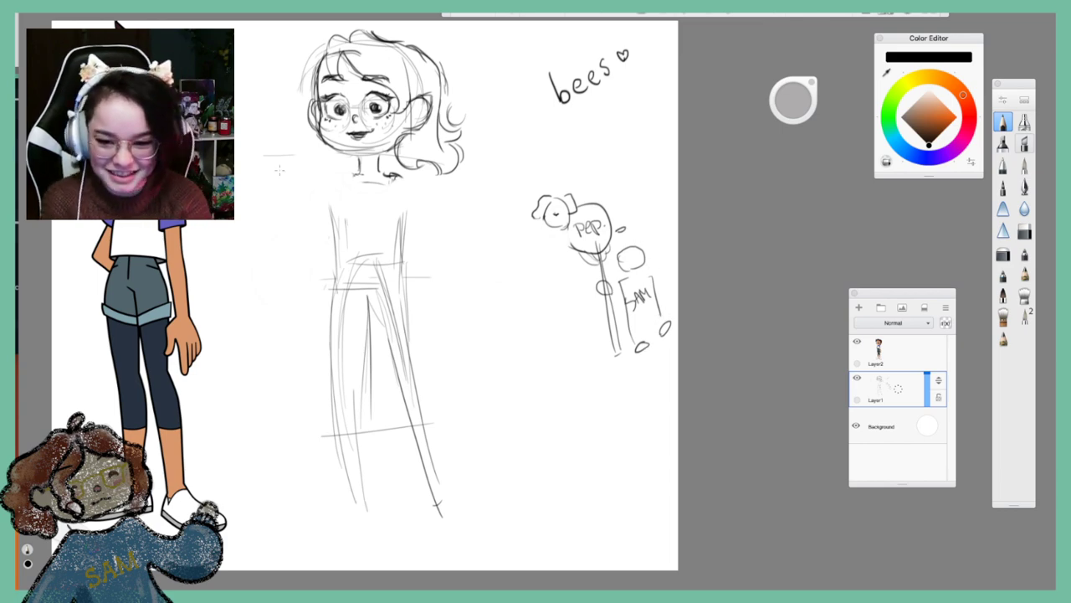
# Sketch the top's scooped neckline, the shoulders and the side of the torso on the main character
pyautogui.moveTo(346, 174); pyautogui.dragTo(360, 186)
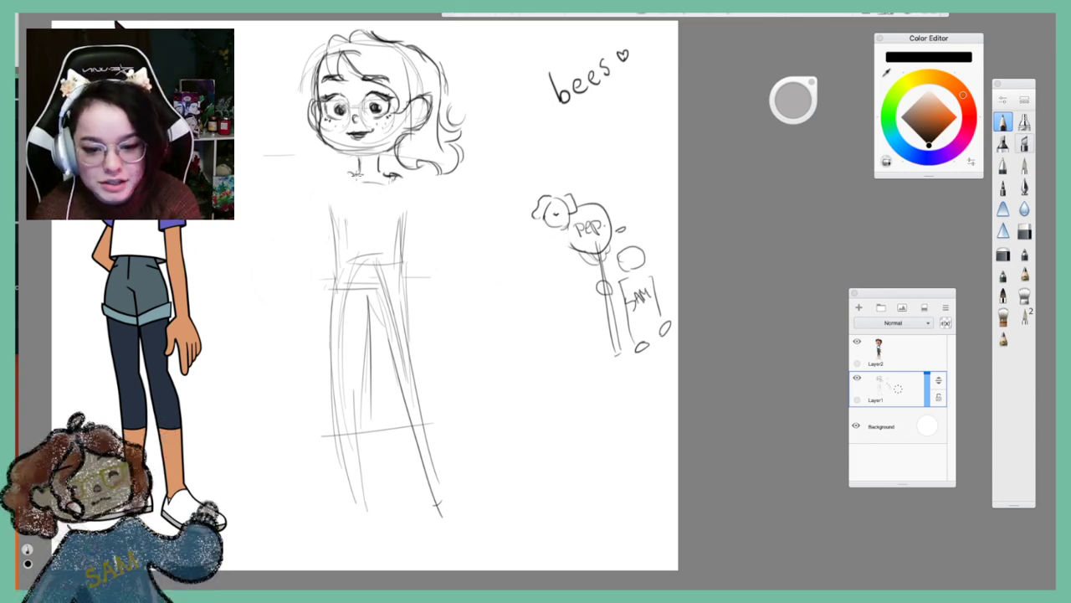
pyautogui.moveTo(340, 179)
pyautogui.mouseDown()
pyautogui.moveTo(352, 206)
pyautogui.moveTo(375, 209)
pyautogui.moveTo(398, 186)
pyautogui.moveTo(350, 192)
pyautogui.moveTo(329, 216)
pyautogui.moveTo(341, 283)
pyautogui.mouseUp()
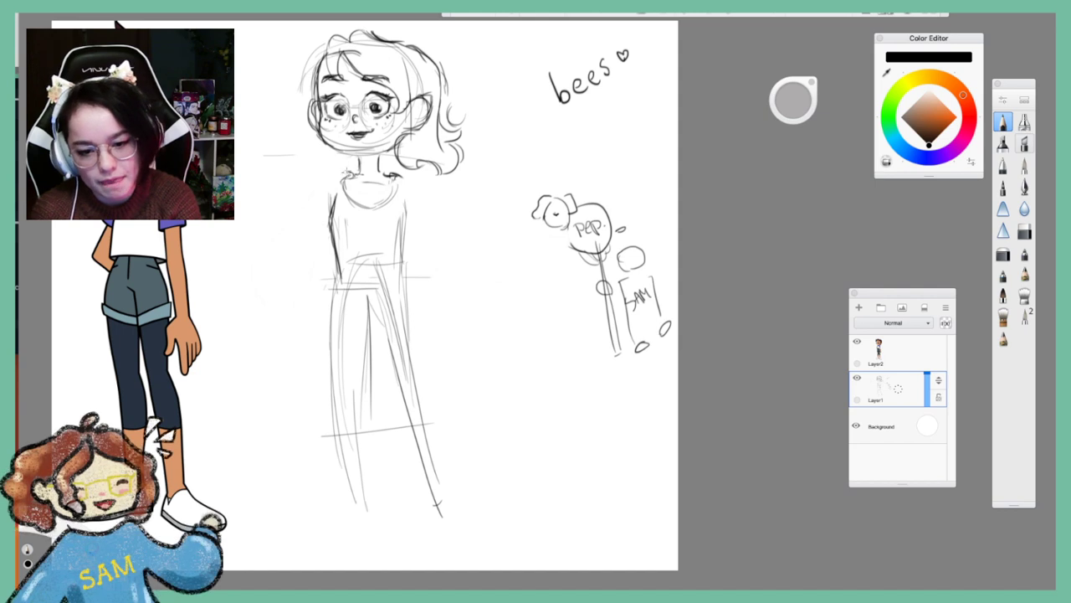
pyautogui.moveTo(350, 174)
pyautogui.mouseDown()
pyautogui.moveTo(315, 214)
pyautogui.moveTo(330, 211)
pyautogui.mouseUp()
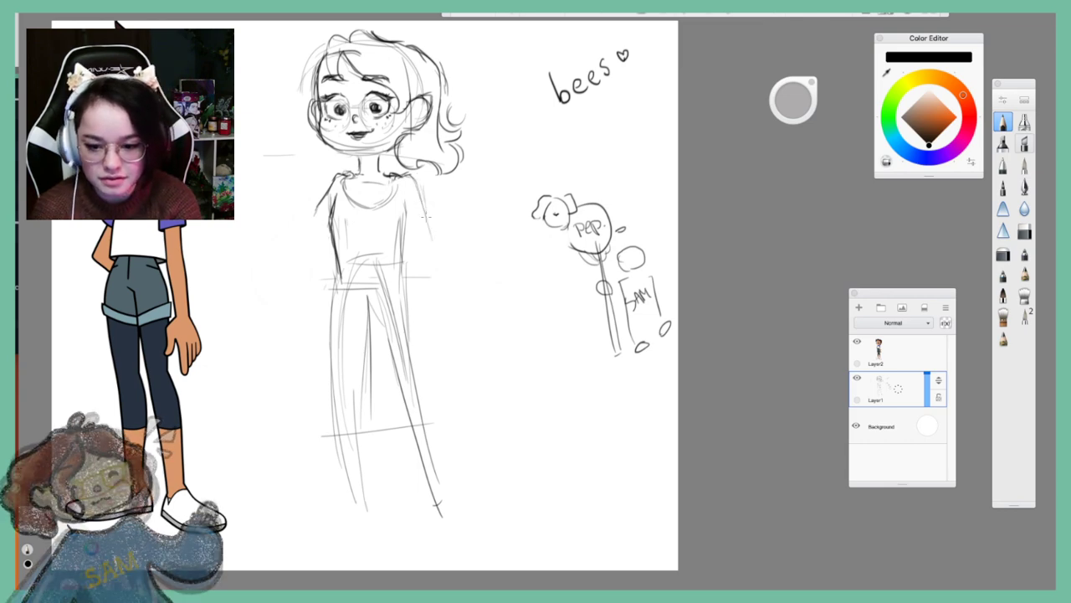
# Sketch the long-sleeved arm hanging beside the body on the hair-curl side, ending in a hand with spread fingers
pyautogui.moveTo(430, 241); pyautogui.dragTo(442, 285)
pyautogui.moveTo(408, 223)
pyautogui.mouseDown()
pyautogui.moveTo(425, 295)
pyautogui.moveTo(442, 301)
pyautogui.mouseUp()
pyautogui.moveTo(428, 237)
pyautogui.mouseDown()
pyautogui.moveTo(444, 300)
pyautogui.moveTo(436, 264)
pyautogui.mouseUp()
pyautogui.moveTo(423, 316)
pyautogui.mouseDown()
pyautogui.moveTo(428, 335)
pyautogui.moveTo(442, 335)
pyautogui.mouseUp()
pyautogui.moveTo(440, 293); pyautogui.dragTo(451, 303)
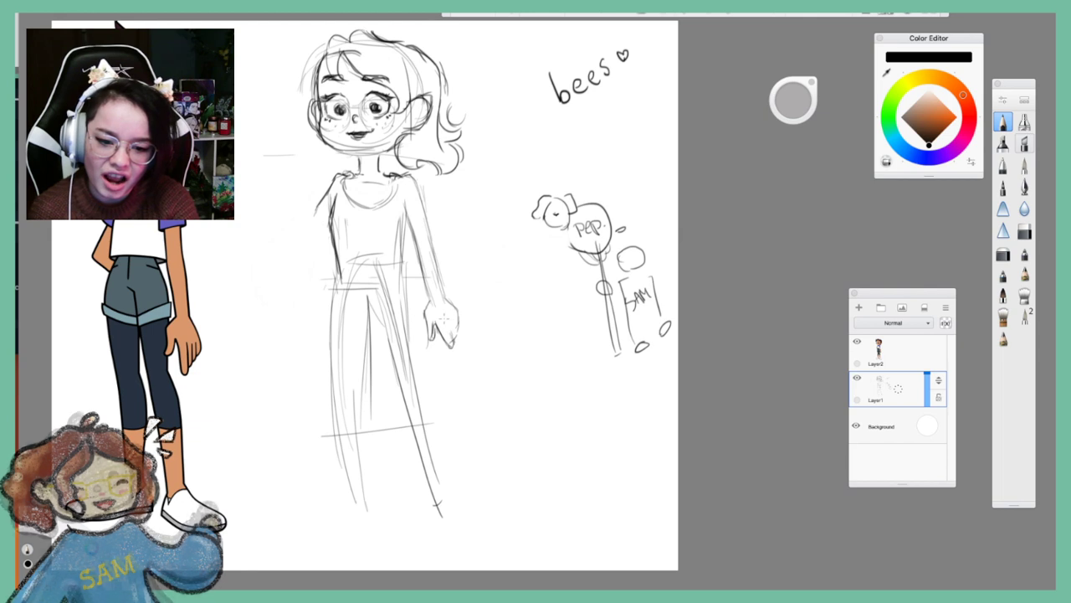
pyautogui.moveTo(447, 324)
pyautogui.mouseDown()
pyautogui.moveTo(452, 344)
pyautogui.moveTo(458, 330)
pyautogui.moveTo(473, 344)
pyautogui.mouseUp()
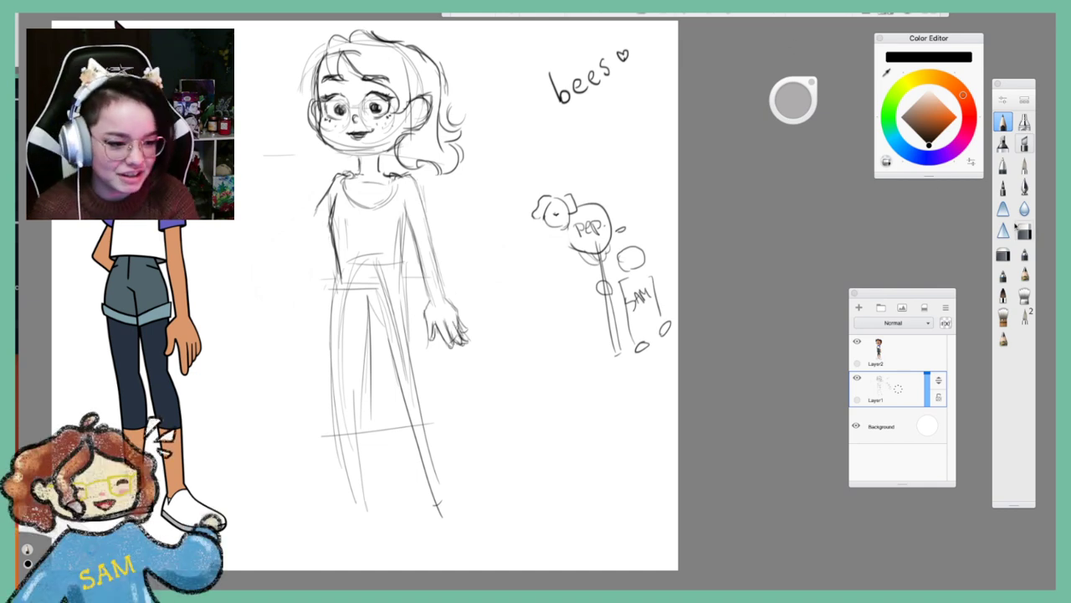
# Erase the fingers of the hanging hand and redraw them in pencil
pyautogui.click(1024, 231)
pyautogui.moveTo(436, 308); pyautogui.dragTo(466, 320)
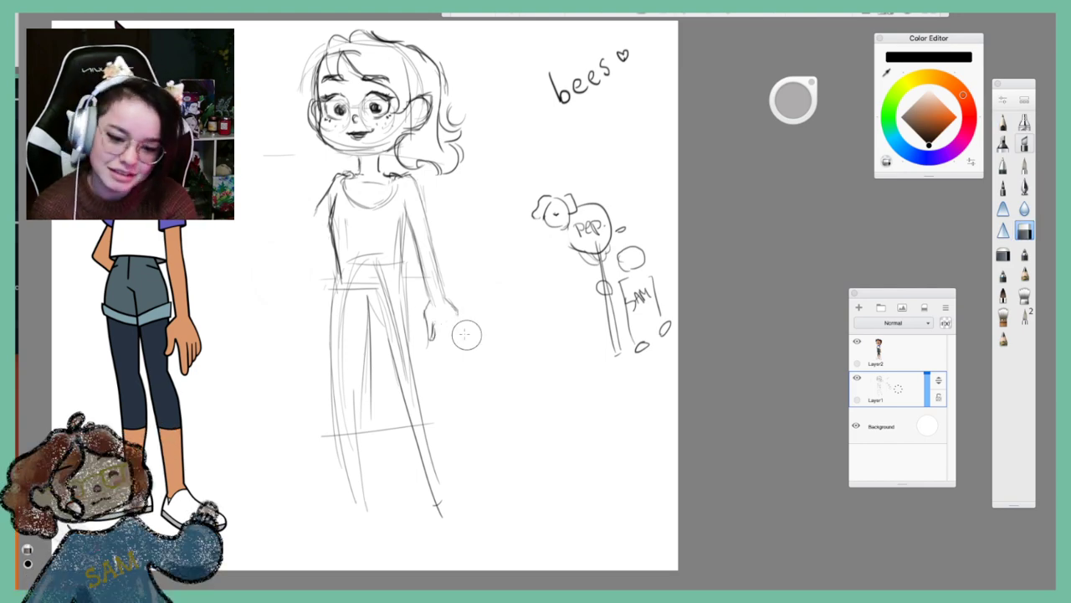
pyautogui.click(999, 115)
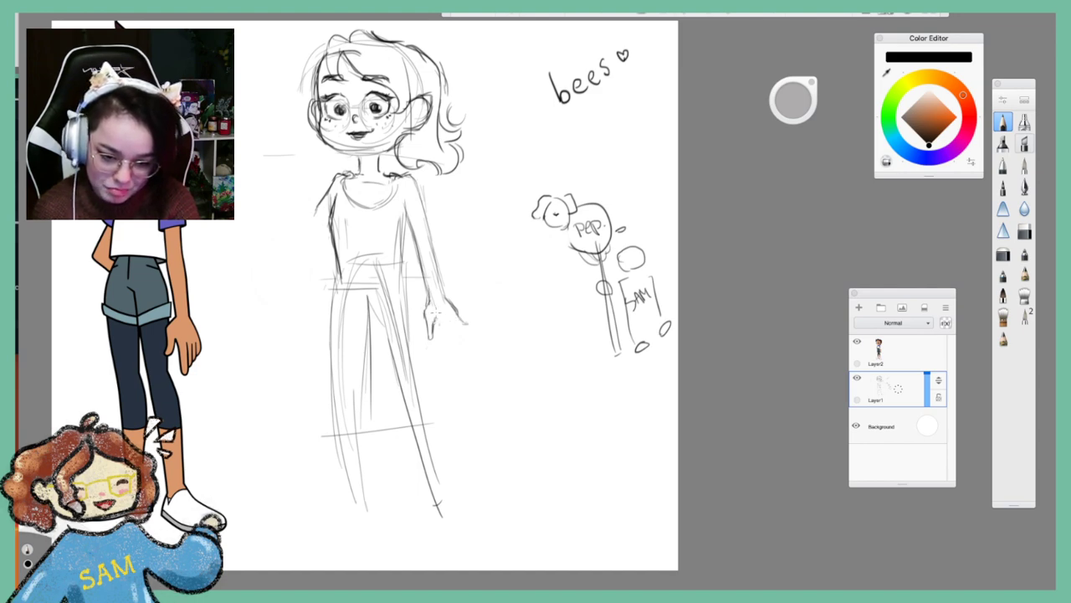
pyautogui.moveTo(435, 312); pyautogui.dragTo(457, 339)
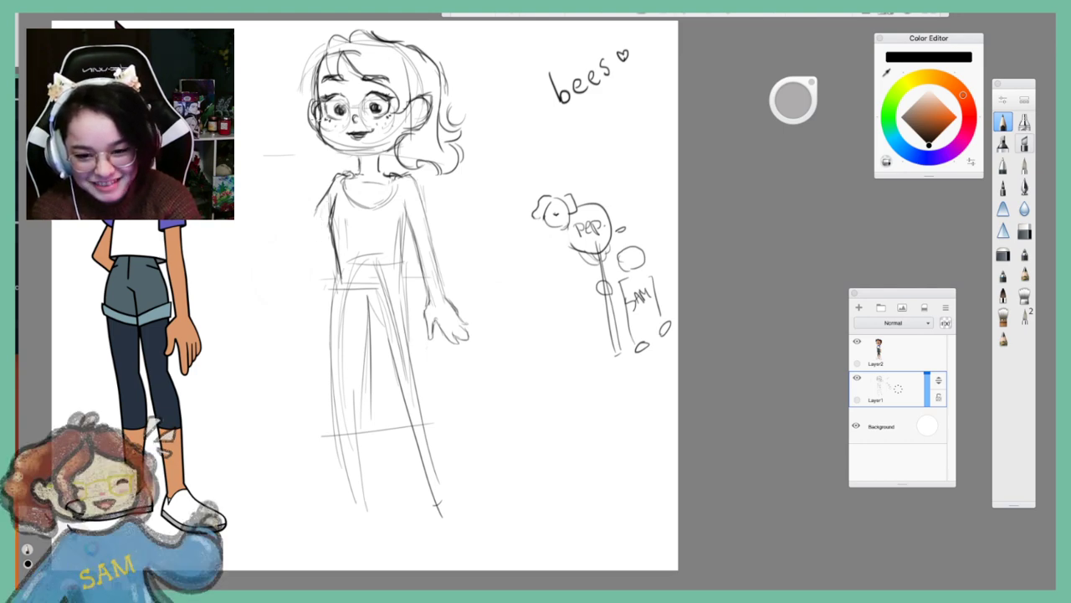
# Darken the round glasses frames over the character's eyes
pyautogui.click(325, 127)
pyautogui.click(330, 128)
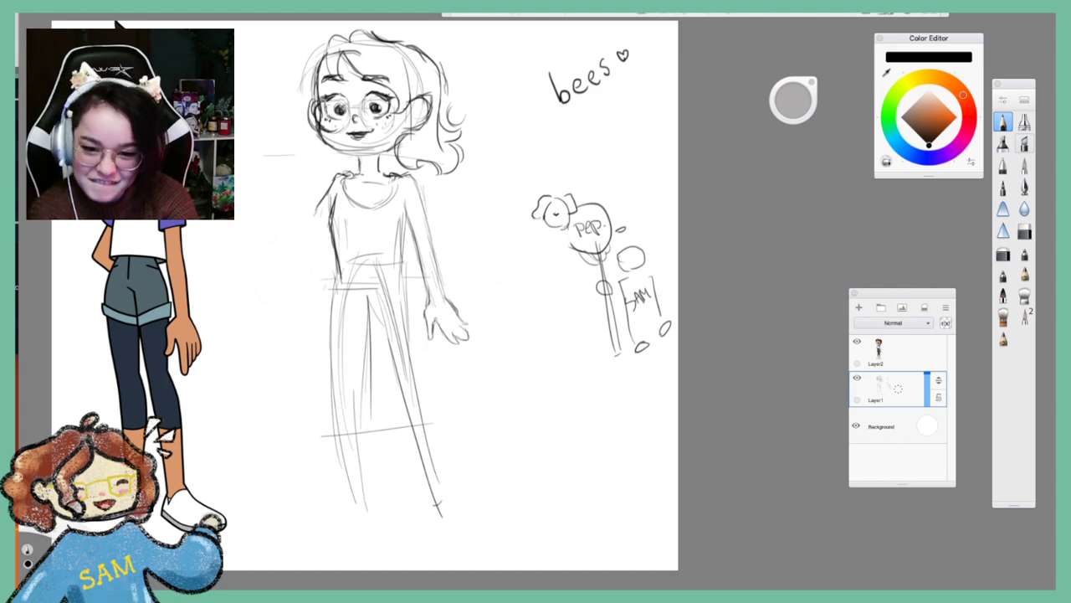
pyautogui.moveTo(321, 109)
pyautogui.mouseDown()
pyautogui.moveTo(349, 99)
pyautogui.moveTo(353, 119)
pyautogui.moveTo(341, 129)
pyautogui.moveTo(373, 99)
pyautogui.moveTo(399, 108)
pyautogui.moveTo(389, 126)
pyautogui.moveTo(410, 107)
pyautogui.moveTo(384, 136)
pyautogui.mouseUp()
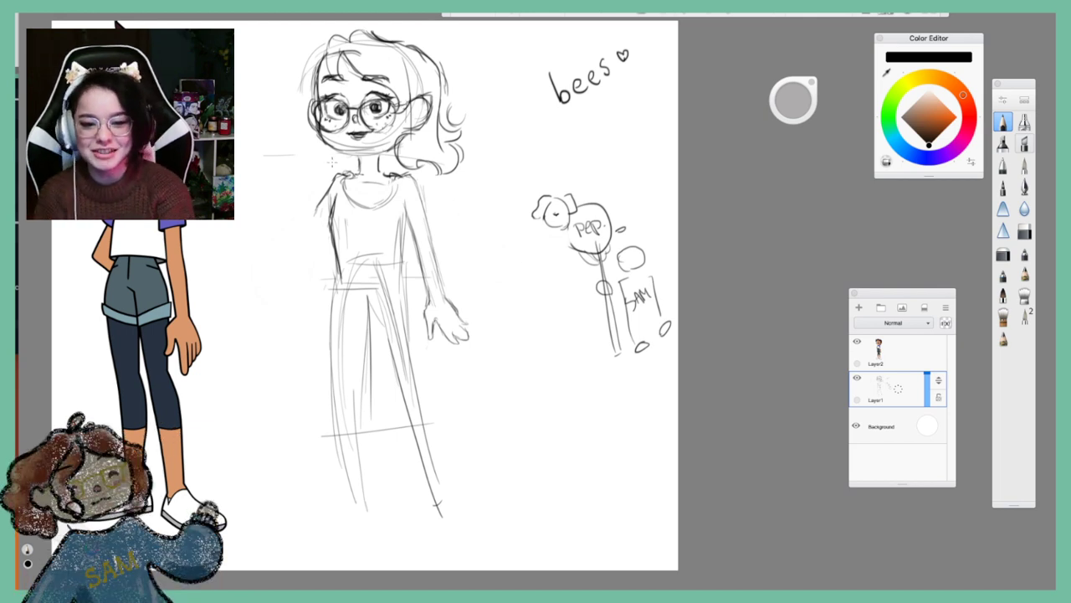
pyautogui.moveTo(410, 64)
pyautogui.mouseDown()
pyautogui.moveTo(430, 50)
pyautogui.moveTo(427, 75)
pyautogui.mouseUp()
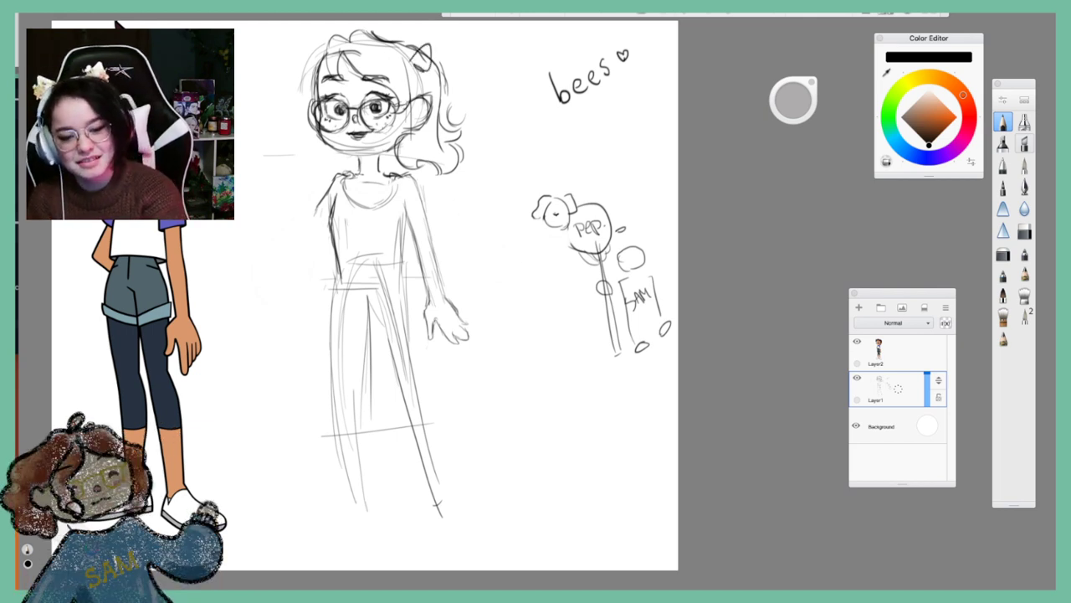
pyautogui.hotkey('ctrl', 'z')
pyautogui.hotkey('ctrl', 'z')
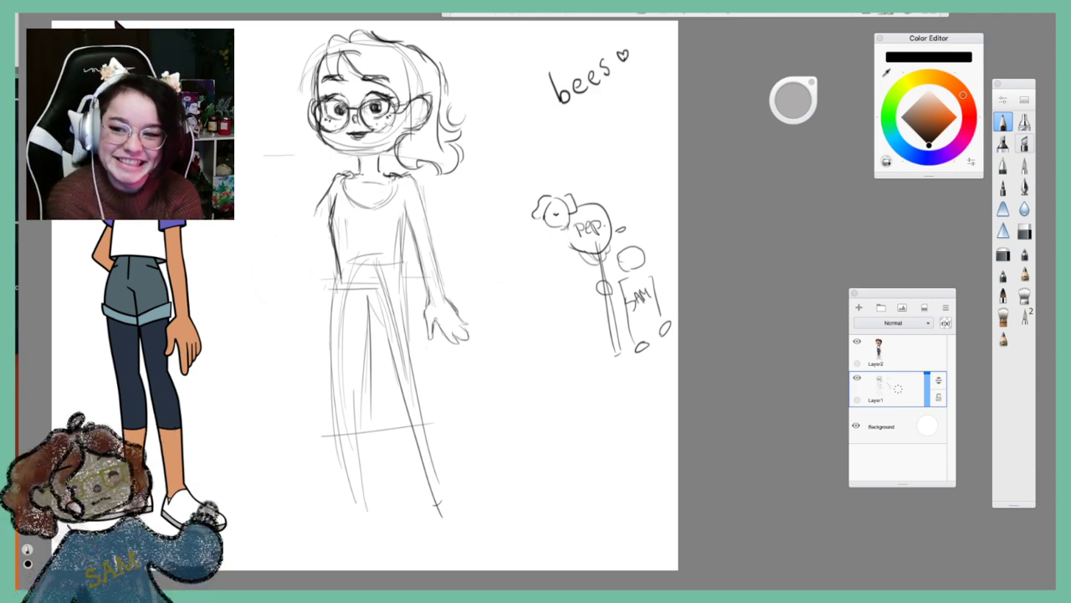
# Add detail to the character's ear and sketch the other arm, bent at the elbow toward the waist
pyautogui.moveTo(416, 97)
pyautogui.mouseDown()
pyautogui.moveTo(429, 102)
pyautogui.moveTo(422, 109)
pyautogui.mouseUp()
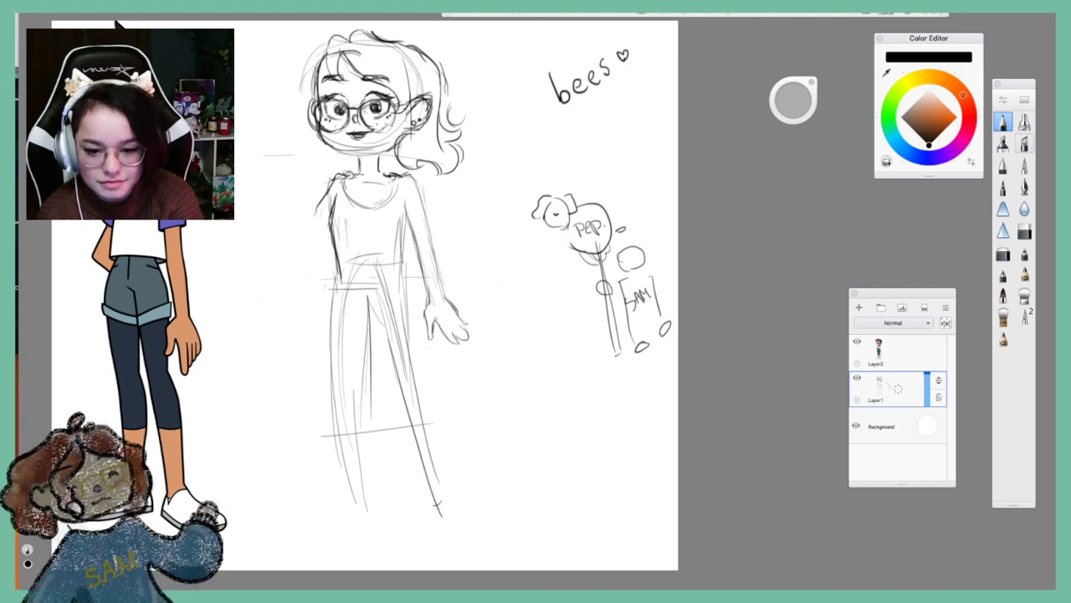
pyautogui.moveTo(330, 178); pyautogui.dragTo(322, 224)
pyautogui.moveTo(332, 187)
pyautogui.mouseDown()
pyautogui.moveTo(312, 241)
pyautogui.moveTo(329, 285)
pyautogui.mouseUp()
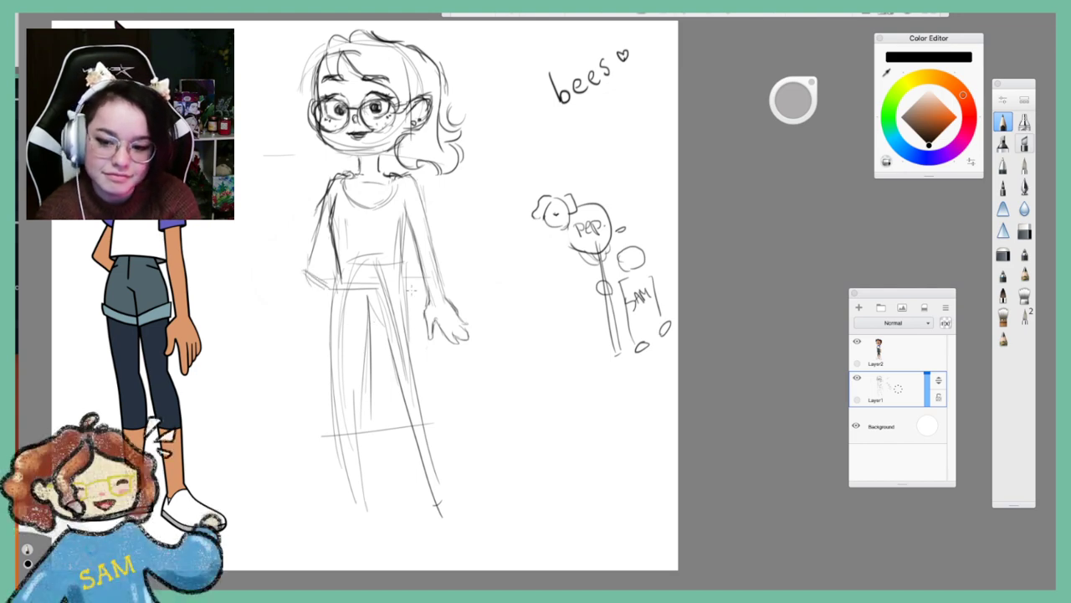
# Draw the top's hem and sleeve cuff, and darken the outlines of the torso, hanging arm and hand
pyautogui.moveTo(333, 245)
pyautogui.mouseDown()
pyautogui.moveTo(338, 278)
pyautogui.moveTo(405, 269)
pyautogui.moveTo(400, 222)
pyautogui.moveTo(442, 299)
pyautogui.mouseUp()
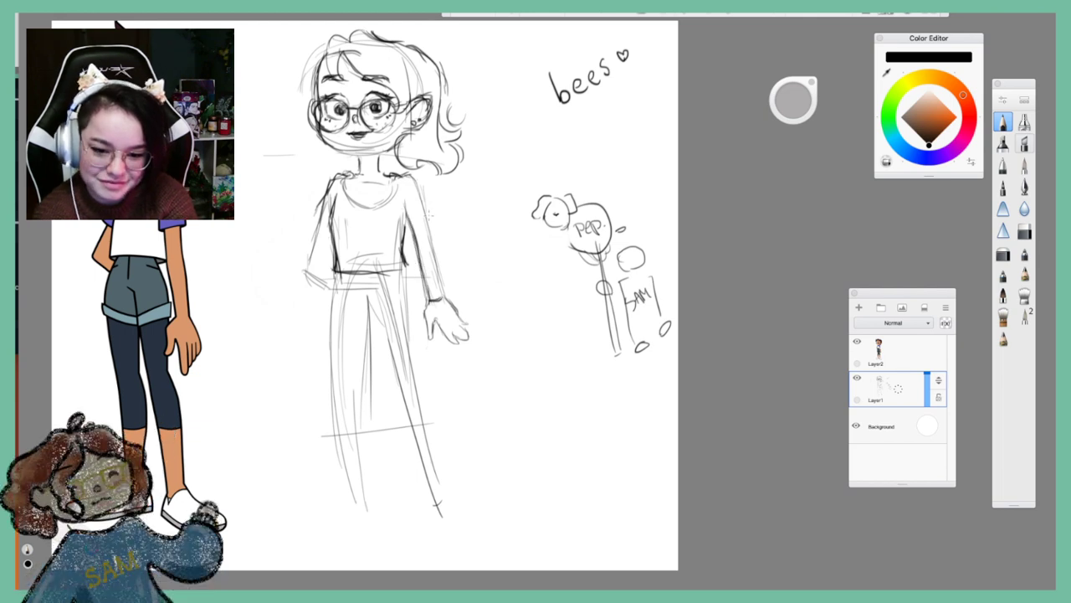
pyautogui.moveTo(411, 178); pyautogui.dragTo(446, 300)
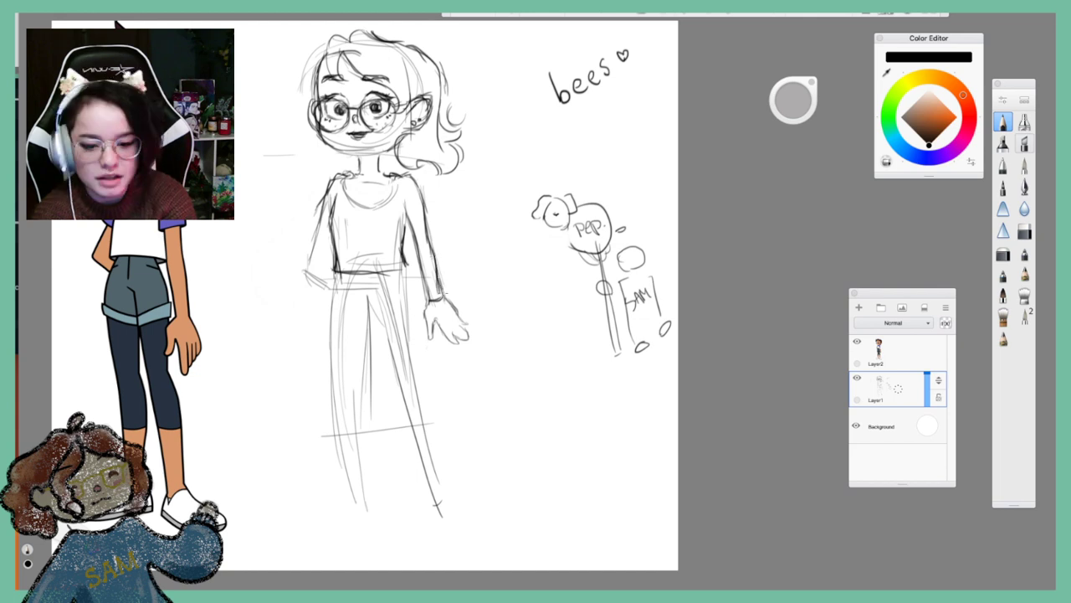
pyautogui.moveTo(407, 220)
pyautogui.mouseDown()
pyautogui.moveTo(434, 307)
pyautogui.moveTo(429, 332)
pyautogui.moveTo(458, 342)
pyautogui.moveTo(465, 327)
pyautogui.moveTo(437, 312)
pyautogui.moveTo(466, 340)
pyautogui.mouseUp()
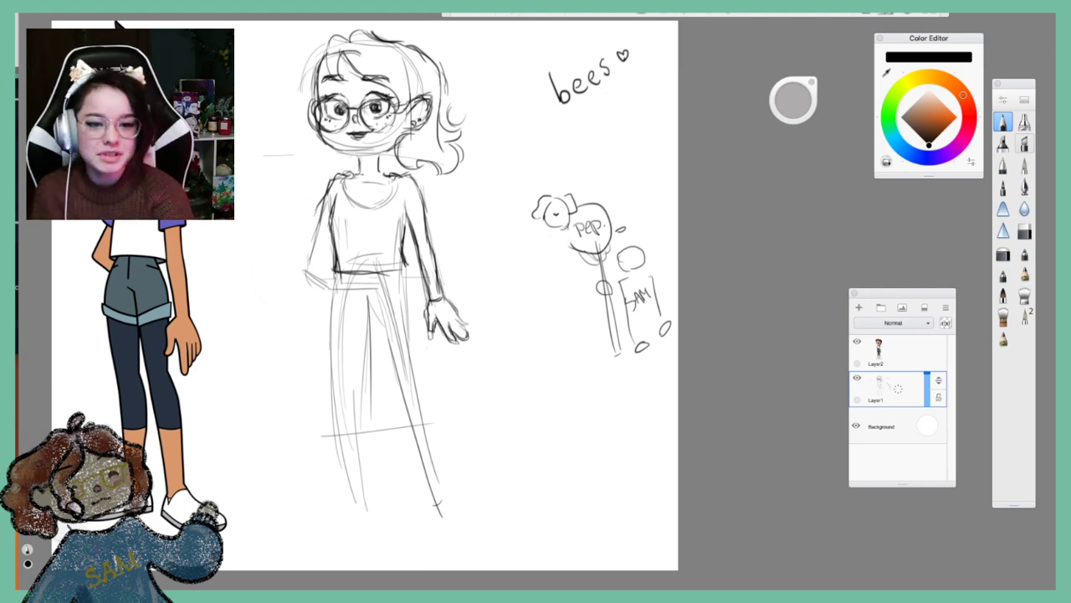
# Switch to Firefox, open The Owl House Wiki's Amity Blight article from the web results, and examine her casual outfit
pyautogui.press('super+Tab')
pyautogui.scroll(-10, 598, 260)
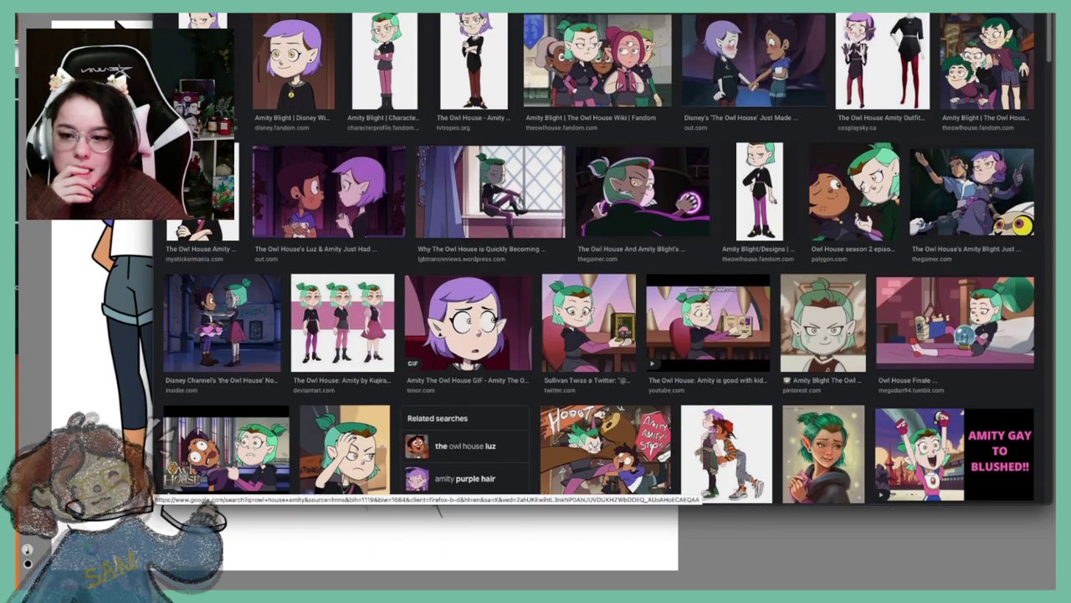
pyautogui.click(259, 2)
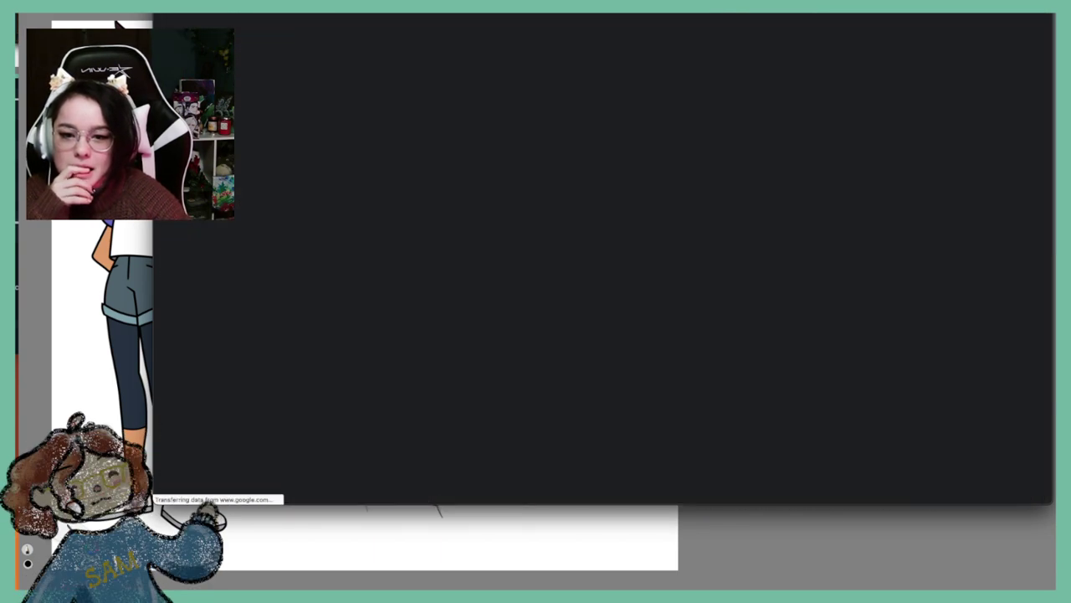
pyautogui.moveTo(418, 1); pyautogui.dragTo(374, 90)
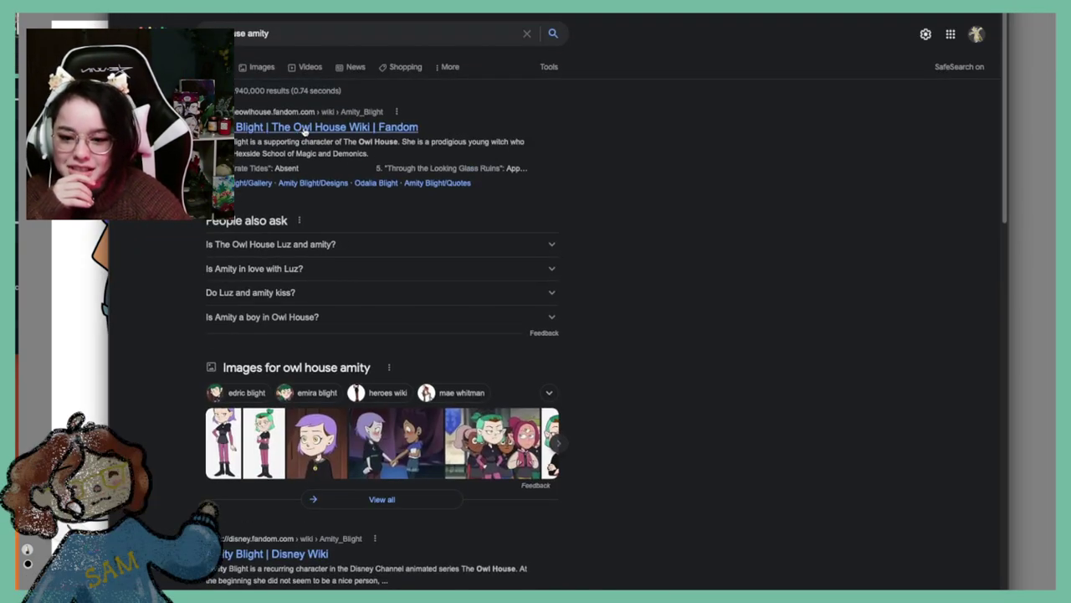
pyautogui.click(299, 129)
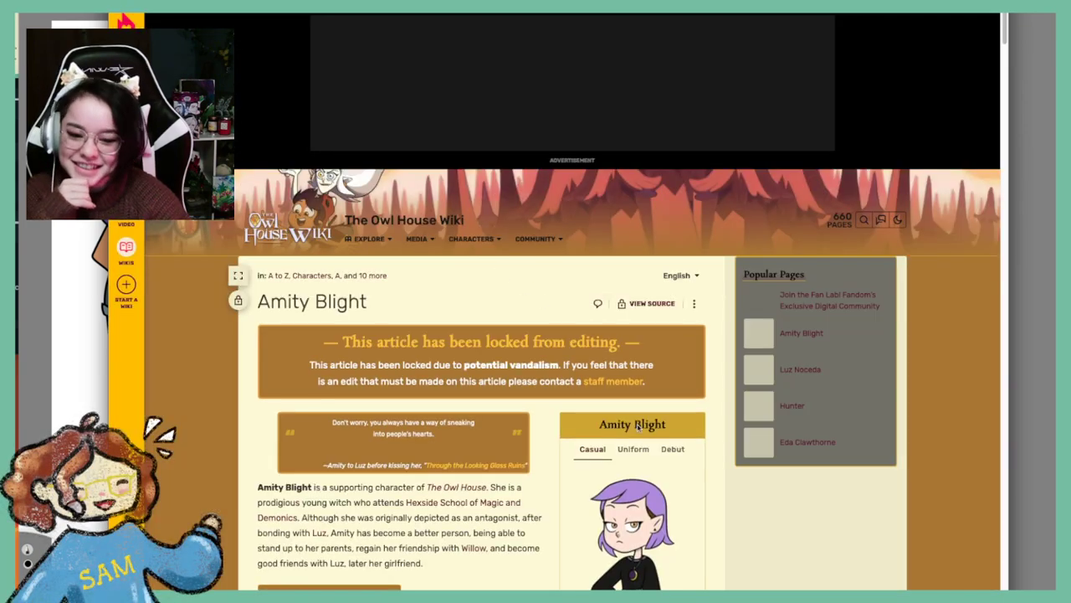
pyautogui.scroll(-3, 604, 384)
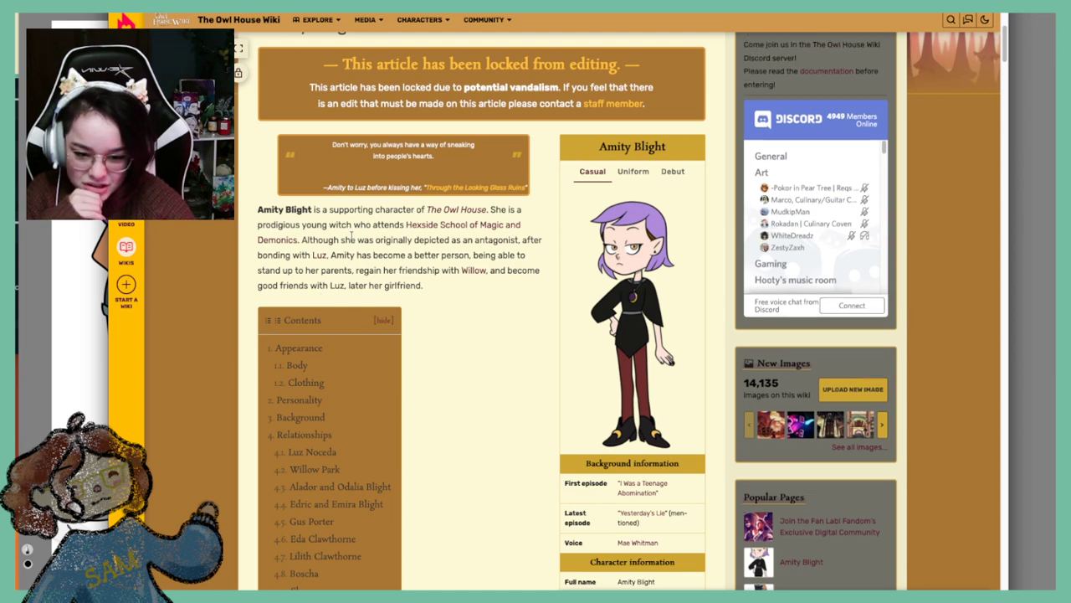
# Read the clothing description in Amity's wiki article, close the page, and return to the character sketch
pyautogui.scroll(-6, 418, 260)
pyautogui.scroll(-1, 468, 297)
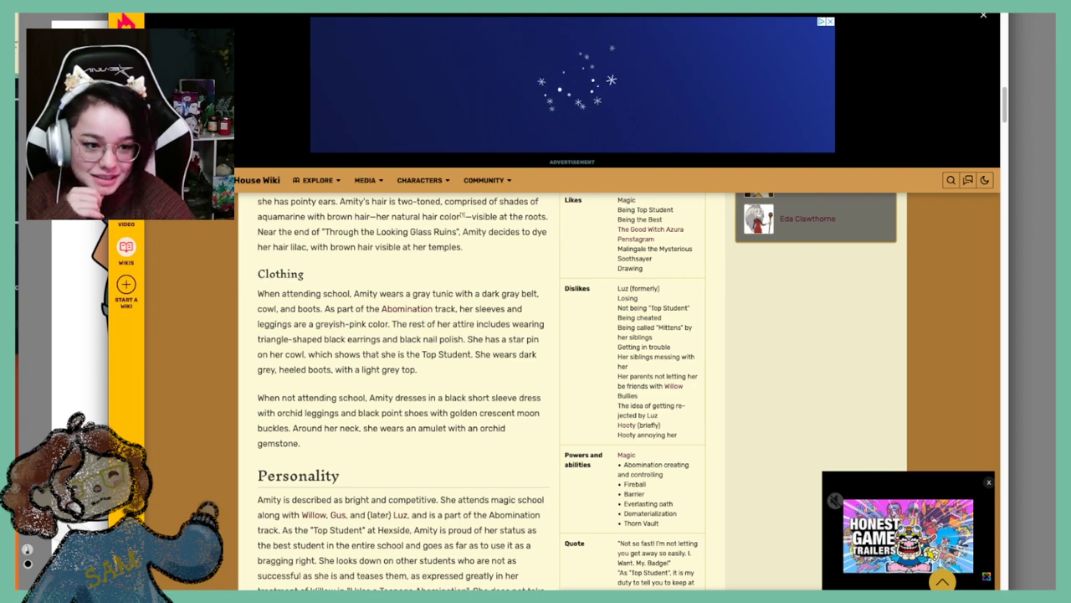
pyautogui.moveTo(535, 3); pyautogui.dragTo(522, 0)
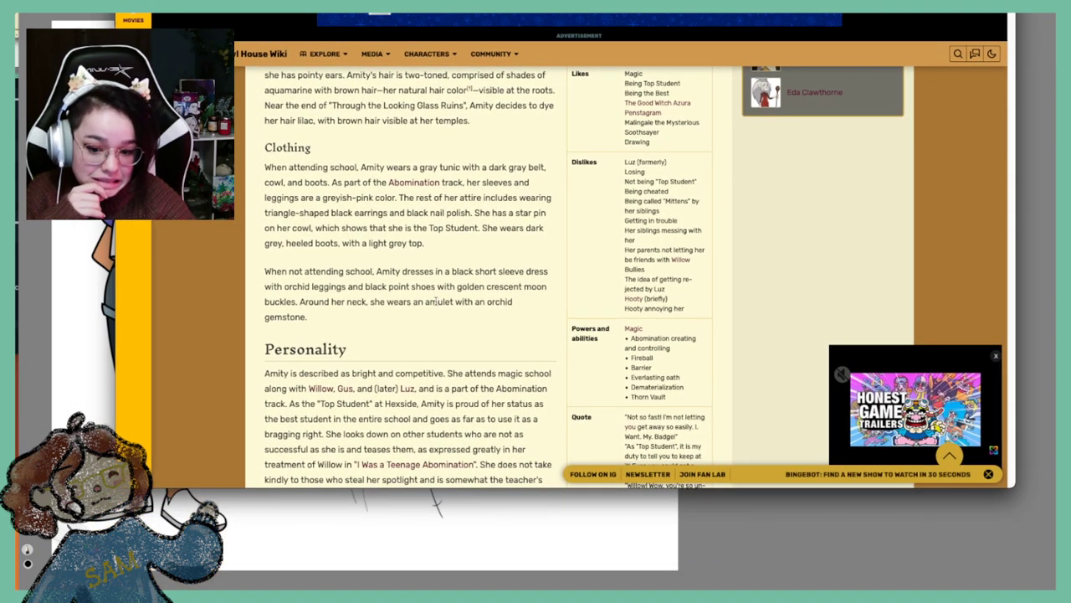
pyautogui.scroll(-2, 410, 298)
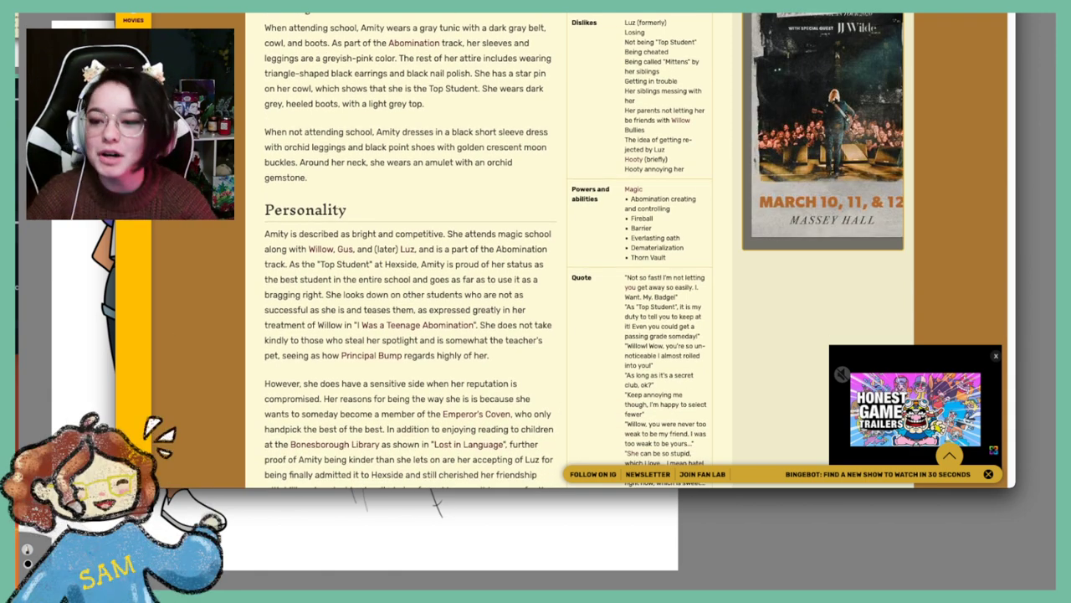
pyautogui.scroll(-1, 413, 308)
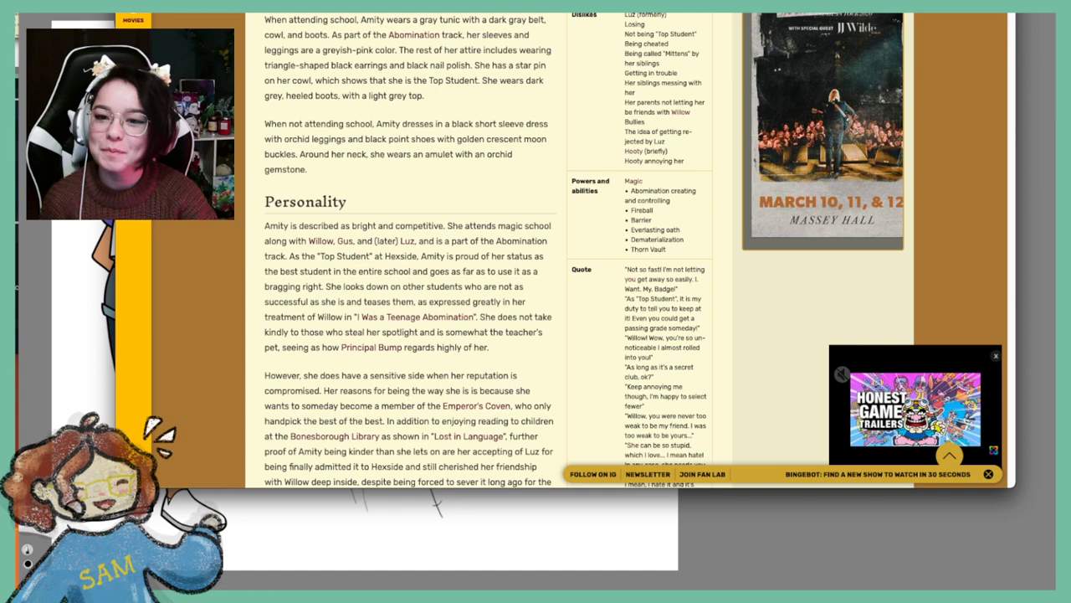
pyautogui.press('super+w')
pyautogui.click(68, 13)
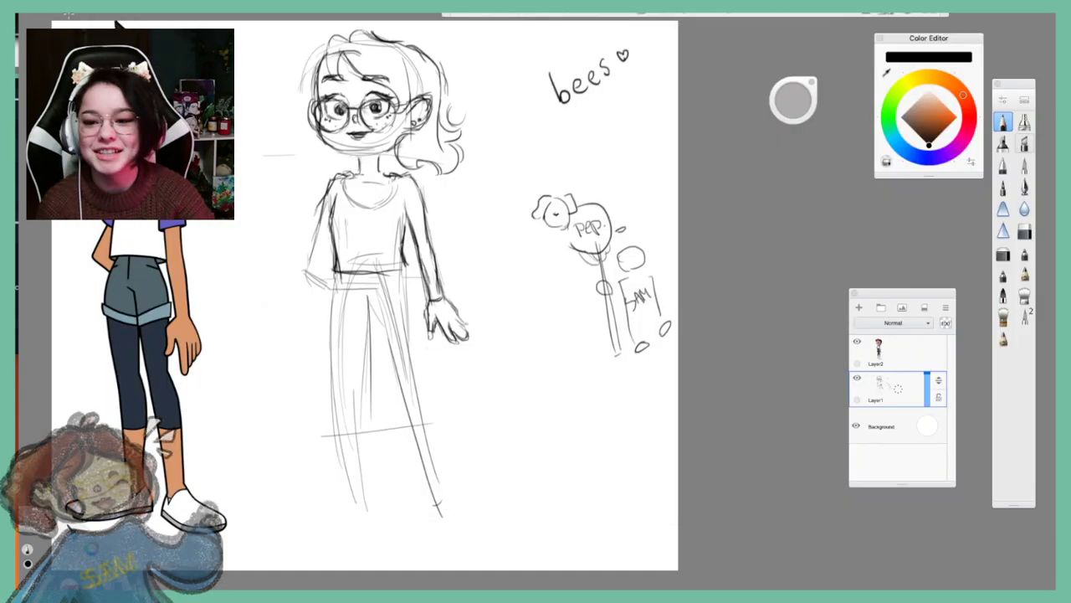
# Switch to Discord, enable Streamer Mode in the user settings, and return to the drawing
pyautogui.hotkey('ctrl', 'Up')
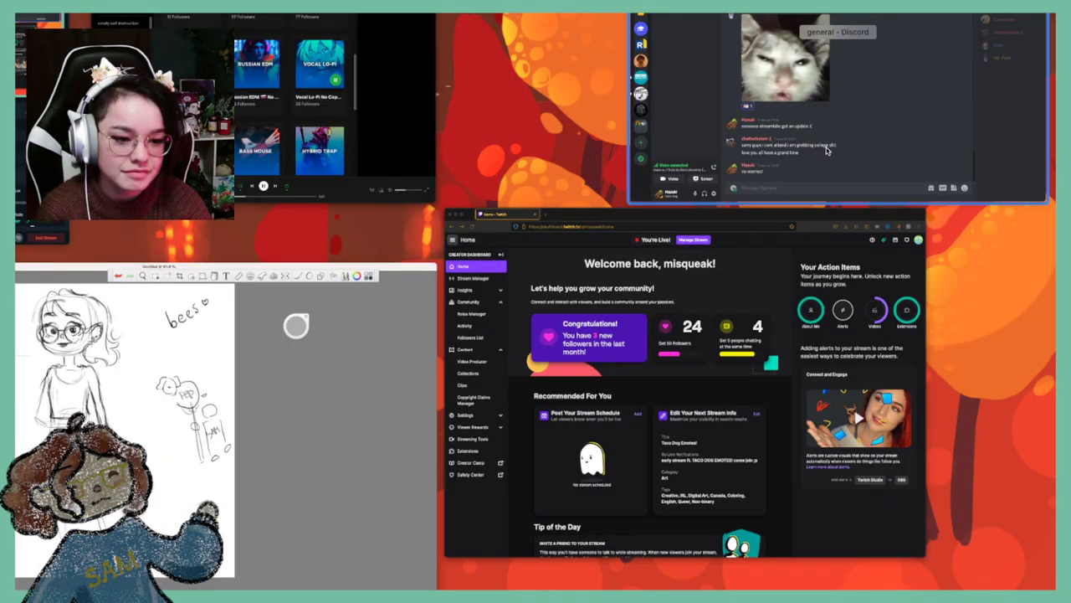
pyautogui.hotkey('ctrl', 'Up')
pyautogui.press('super+Tab')
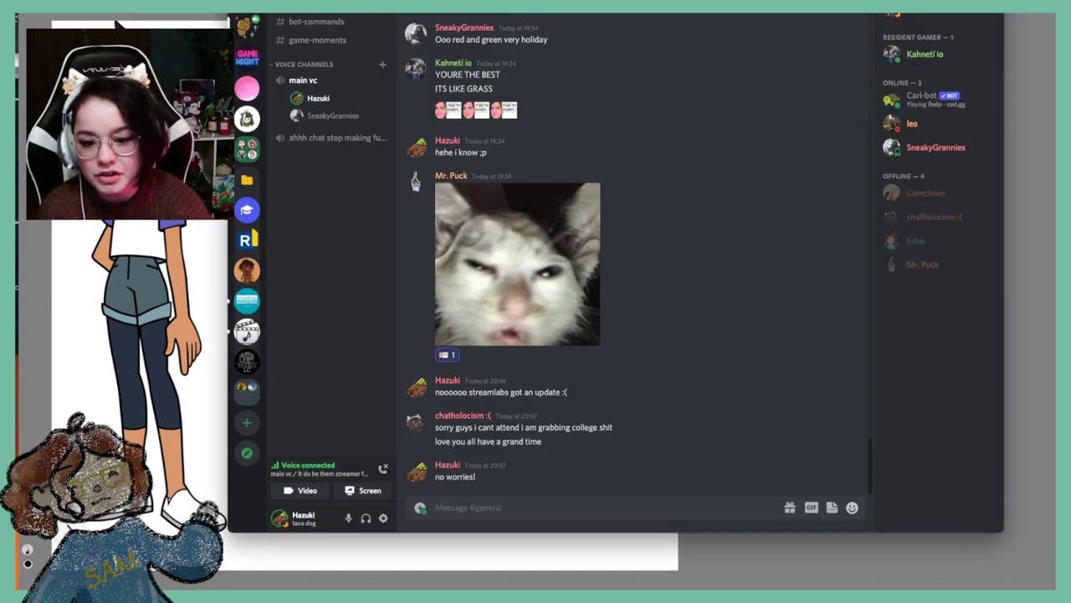
pyautogui.click(383, 518)
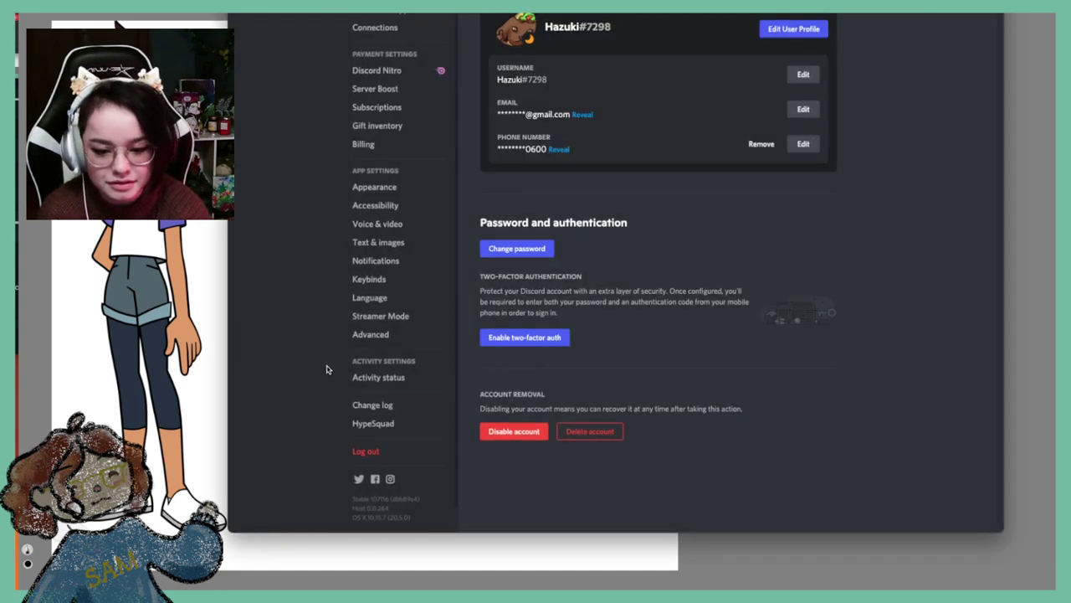
pyautogui.scroll(-1, 435, 363)
pyautogui.click(381, 292)
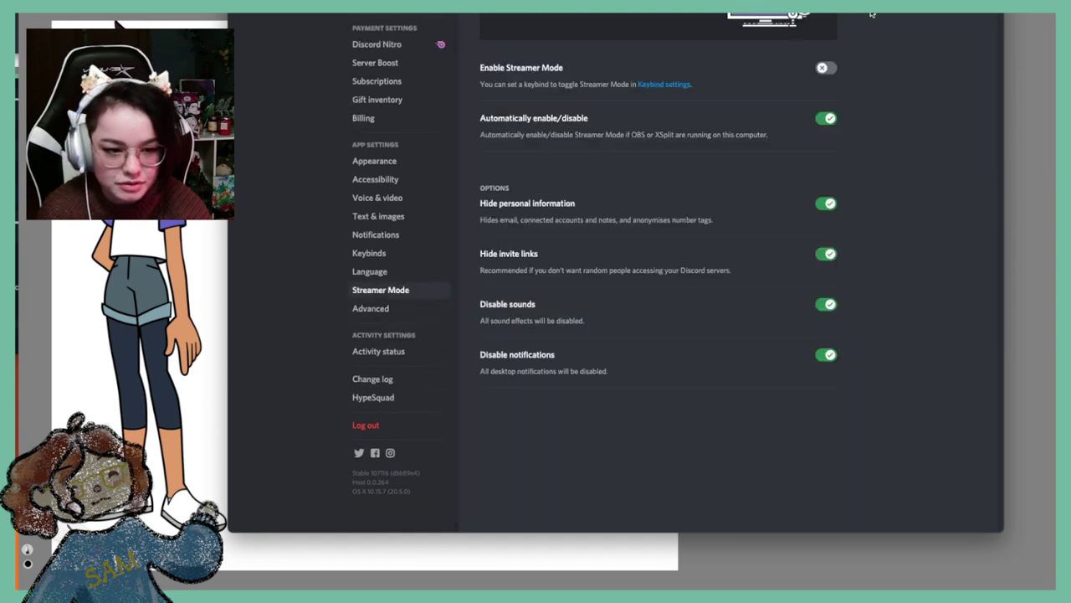
pyautogui.click(826, 68)
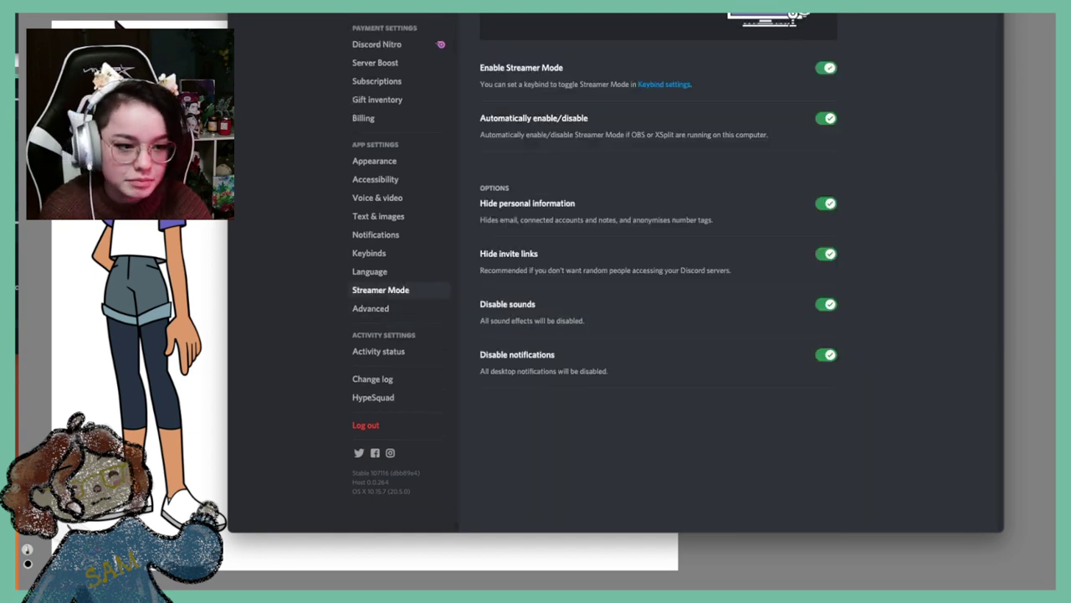
pyautogui.press('Escape')
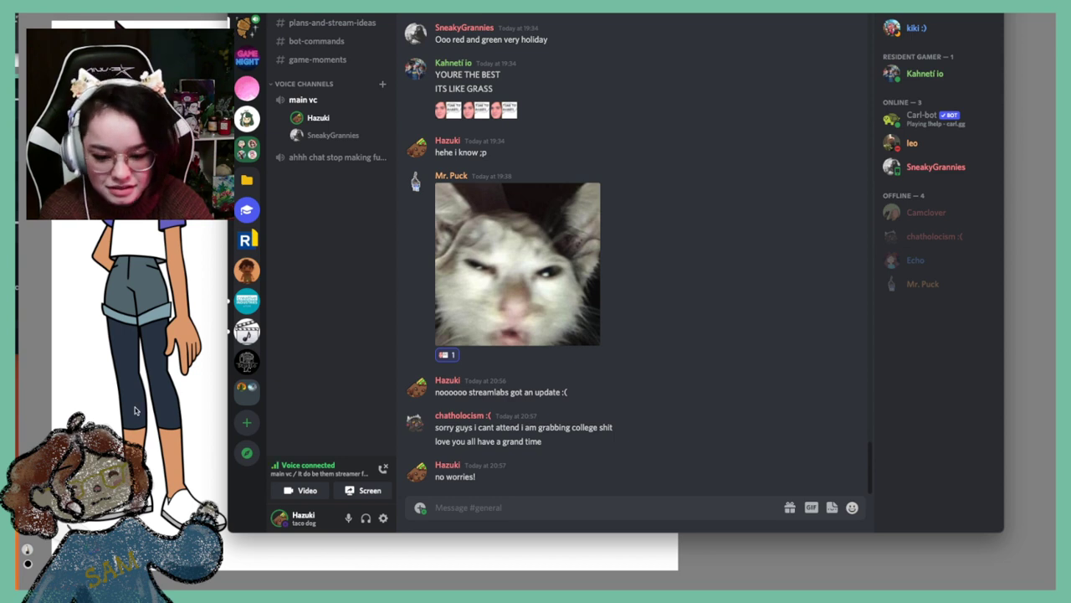
pyautogui.click(282, 519)
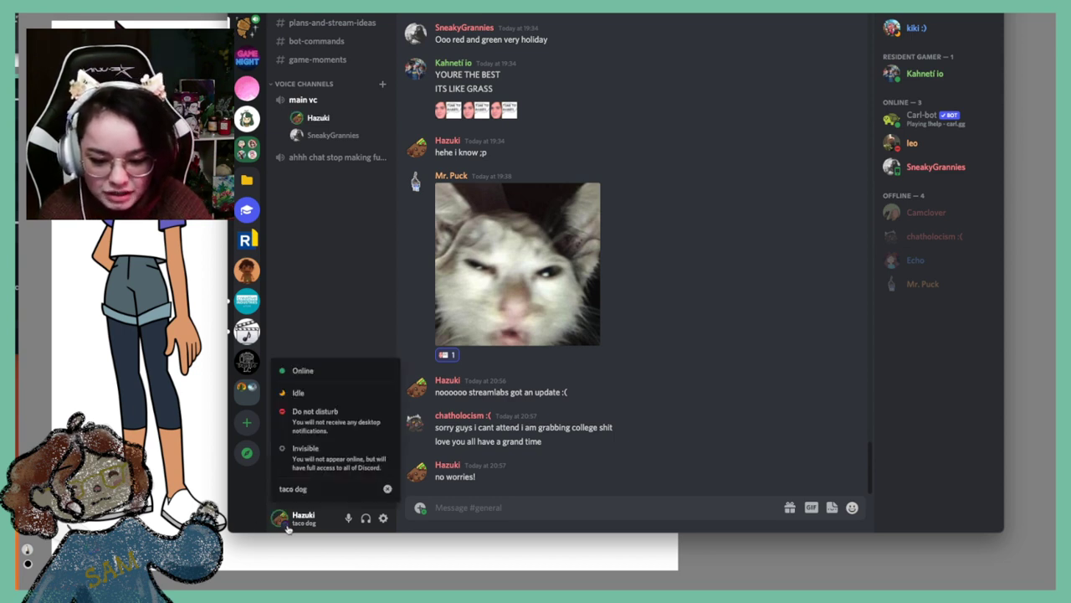
pyautogui.click(204, 521)
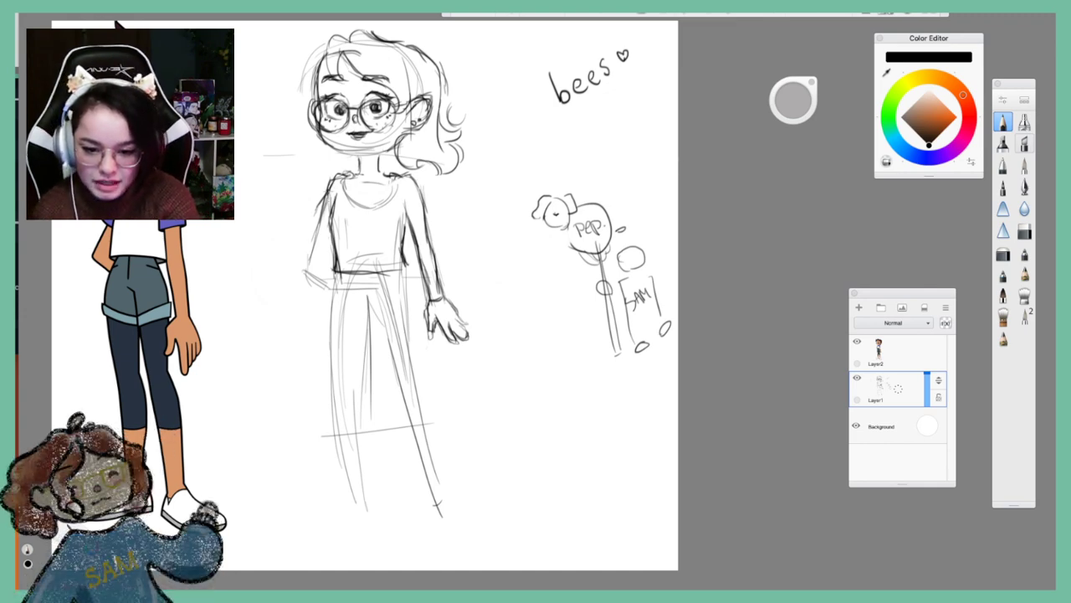
# Darken the character's bent arm, the waistline, and the outer contours of the trousers with pencil strokes
pyautogui.moveTo(331, 183)
pyautogui.mouseDown()
pyautogui.moveTo(305, 278)
pyautogui.moveTo(310, 266)
pyautogui.moveTo(330, 287)
pyautogui.mouseUp()
pyautogui.moveTo(313, 267)
pyautogui.mouseDown()
pyautogui.moveTo(333, 286)
pyautogui.moveTo(330, 333)
pyautogui.mouseUp()
pyautogui.moveTo(338, 297); pyautogui.dragTo(329, 387)
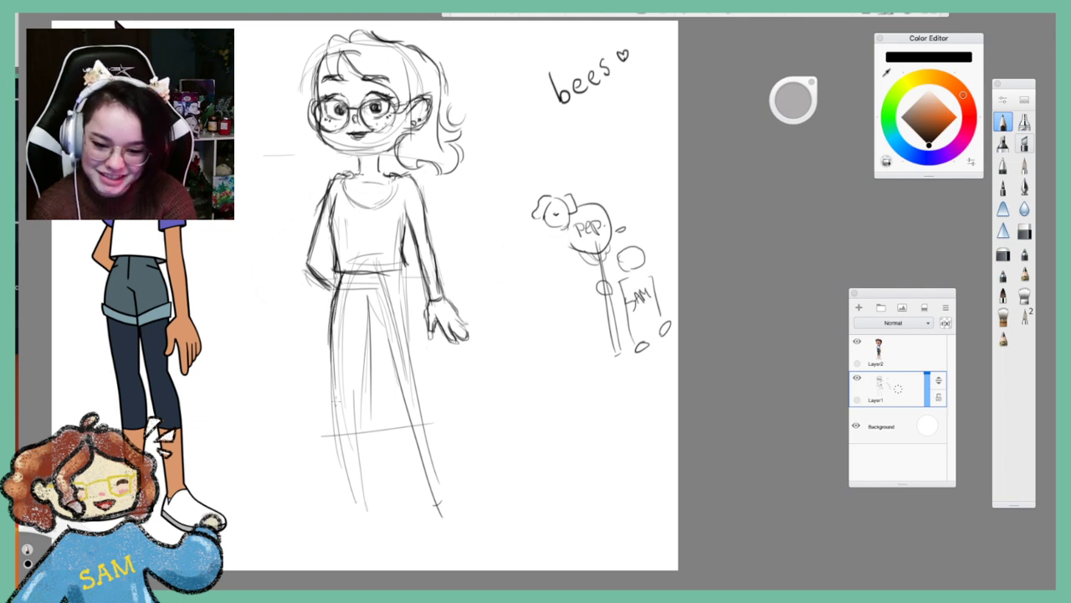
pyautogui.moveTo(335, 343); pyautogui.dragTo(331, 422)
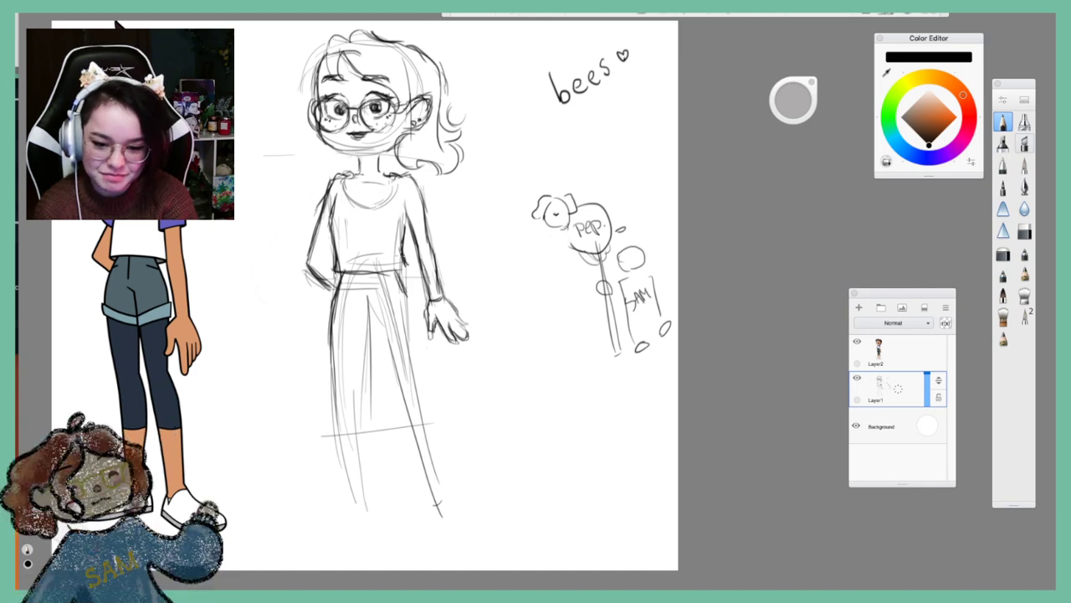
pyautogui.moveTo(405, 270); pyautogui.dragTo(363, 275)
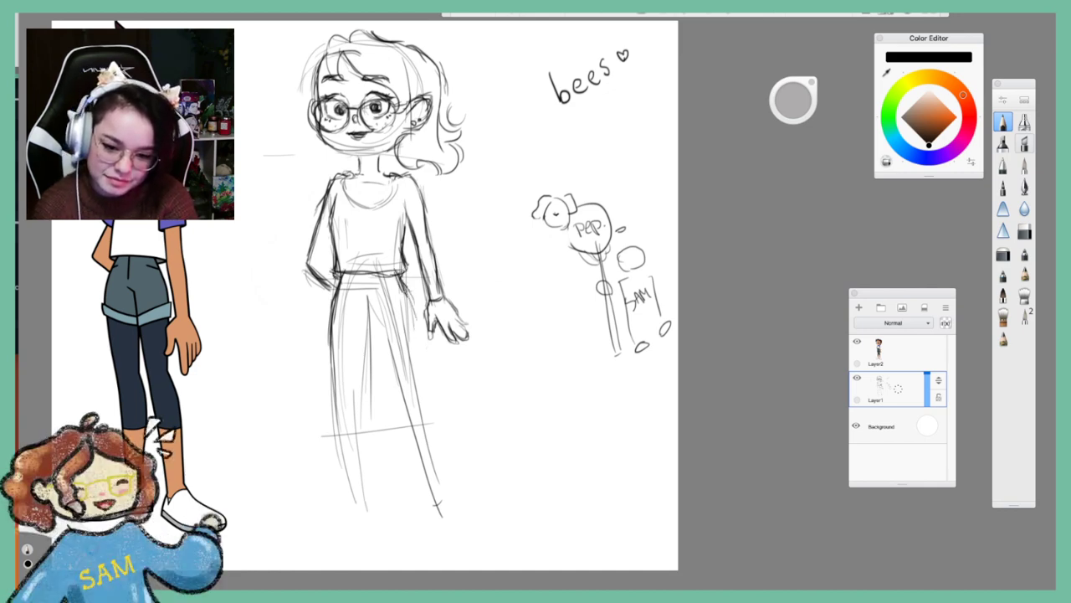
pyautogui.moveTo(416, 358); pyautogui.dragTo(450, 507)
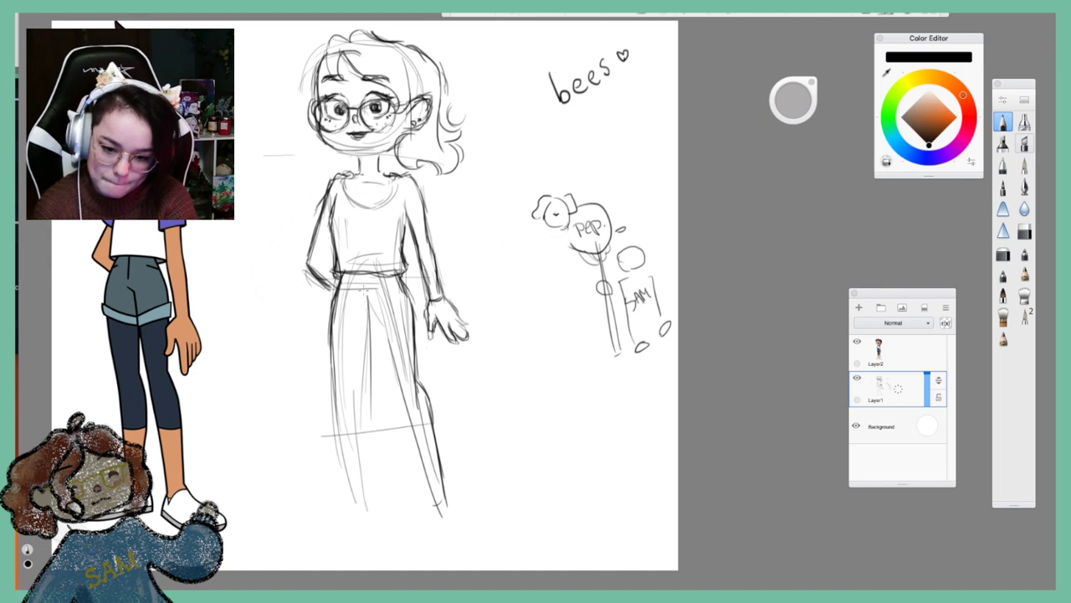
# Define the inner contours of both trouser legs and reinforce the outer edge of the straight leg down to the ankle
pyautogui.moveTo(366, 296); pyautogui.dragTo(412, 432)
pyautogui.moveTo(395, 397); pyautogui.dragTo(421, 492)
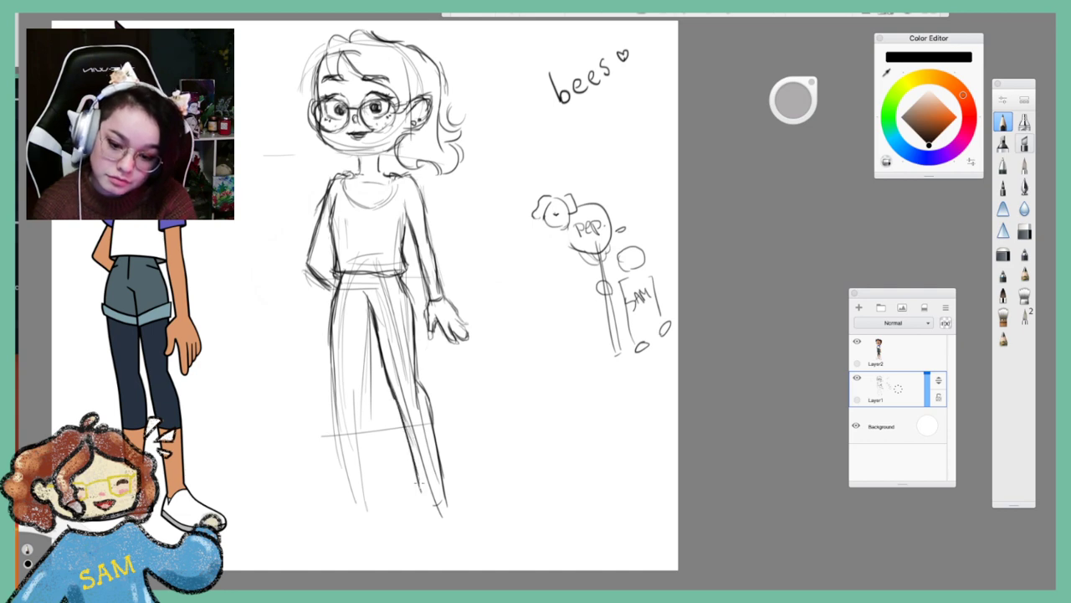
pyautogui.moveTo(406, 441); pyautogui.dragTo(429, 506)
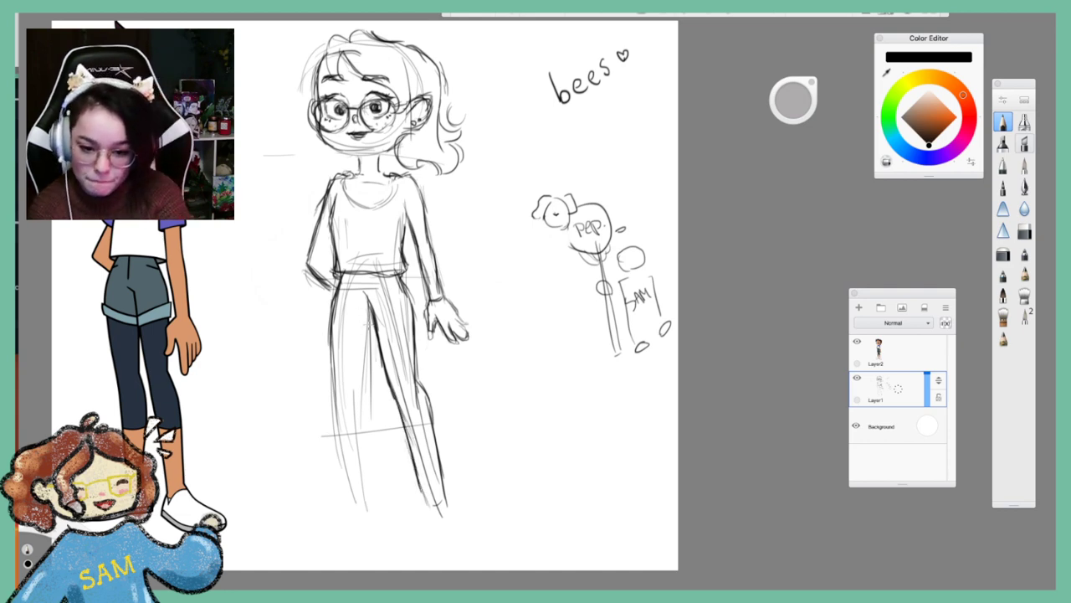
pyautogui.moveTo(372, 326); pyautogui.dragTo(366, 398)
pyautogui.moveTo(373, 350)
pyautogui.mouseDown()
pyautogui.moveTo(364, 410)
pyautogui.moveTo(372, 443)
pyautogui.mouseUp()
pyautogui.moveTo(366, 393); pyautogui.dragTo(373, 494)
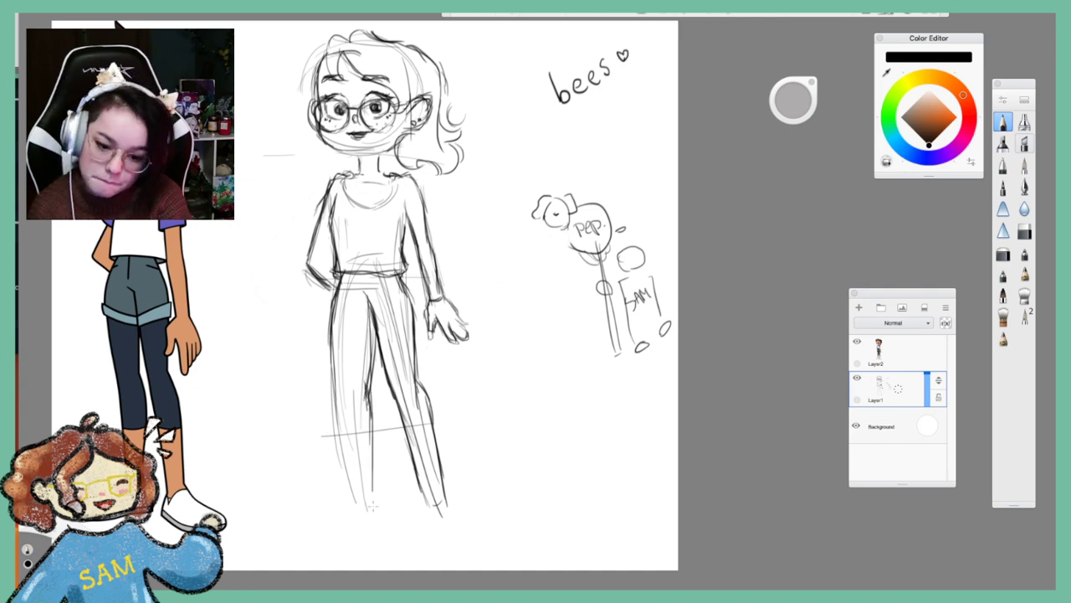
pyautogui.moveTo(338, 299); pyautogui.dragTo(345, 468)
pyautogui.moveTo(340, 402); pyautogui.dragTo(357, 497)
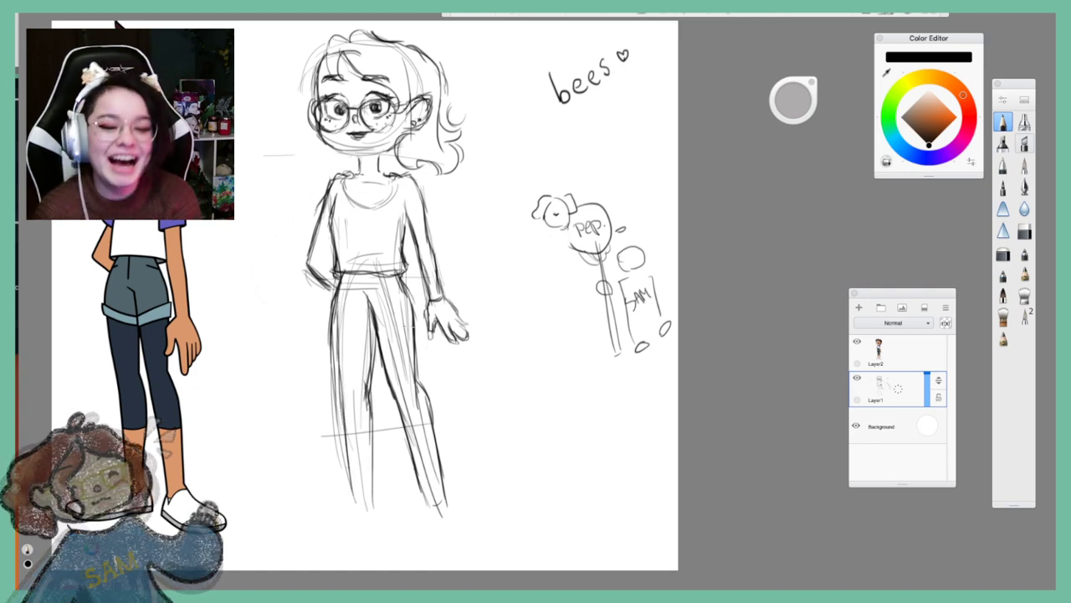
# Handwrite the note "that's a doggo staff" with a small arrow beside the staff doodle
pyautogui.moveTo(596, 190)
pyautogui.mouseDown()
pyautogui.moveTo(625, 153)
pyautogui.moveTo(646, 162)
pyautogui.moveTo(612, 201)
pyautogui.moveTo(621, 196)
pyautogui.mouseUp()
pyautogui.moveTo(628, 181); pyautogui.dragTo(626, 196)
pyautogui.moveTo(636, 174); pyautogui.dragTo(634, 188)
pyautogui.moveTo(642, 172); pyautogui.dragTo(631, 213)
pyautogui.moveTo(639, 201); pyautogui.dragTo(650, 184)
pyautogui.moveTo(646, 189); pyautogui.dragTo(656, 193)
pyautogui.moveTo(660, 179); pyautogui.dragTo(662, 193)
pyautogui.moveTo(651, 186)
pyautogui.mouseDown()
pyautogui.moveTo(666, 184)
pyautogui.moveTo(636, 227)
pyautogui.mouseUp()
pyautogui.moveTo(635, 220); pyautogui.dragTo(645, 230)
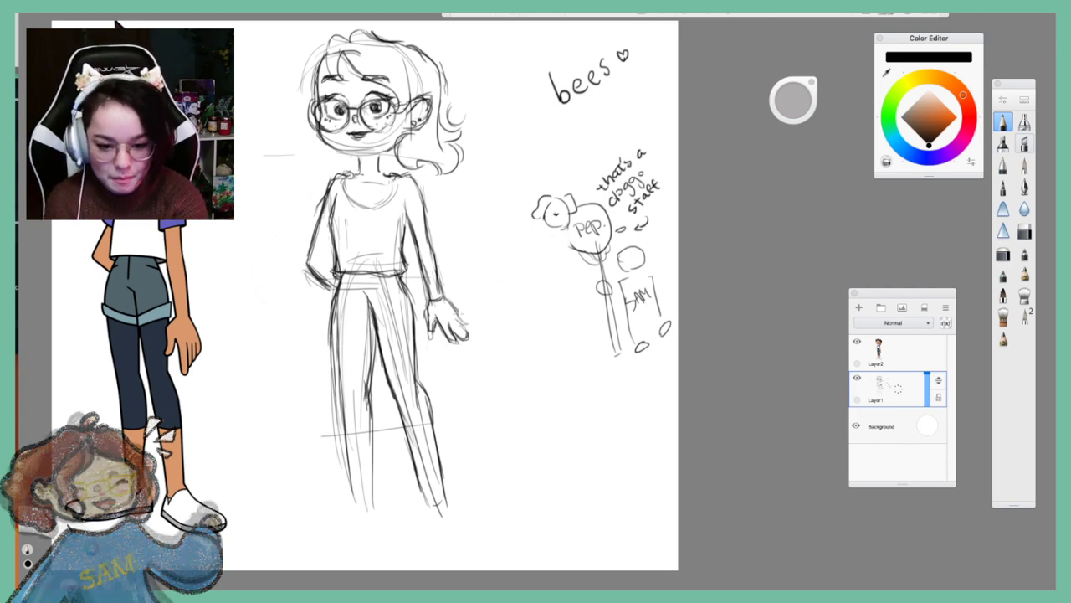
# Refine the hanging hand's fingers and the straight leg's trouser hem, and add strokes beneath the staff doodle's head
pyautogui.moveTo(452, 306); pyautogui.dragTo(465, 333)
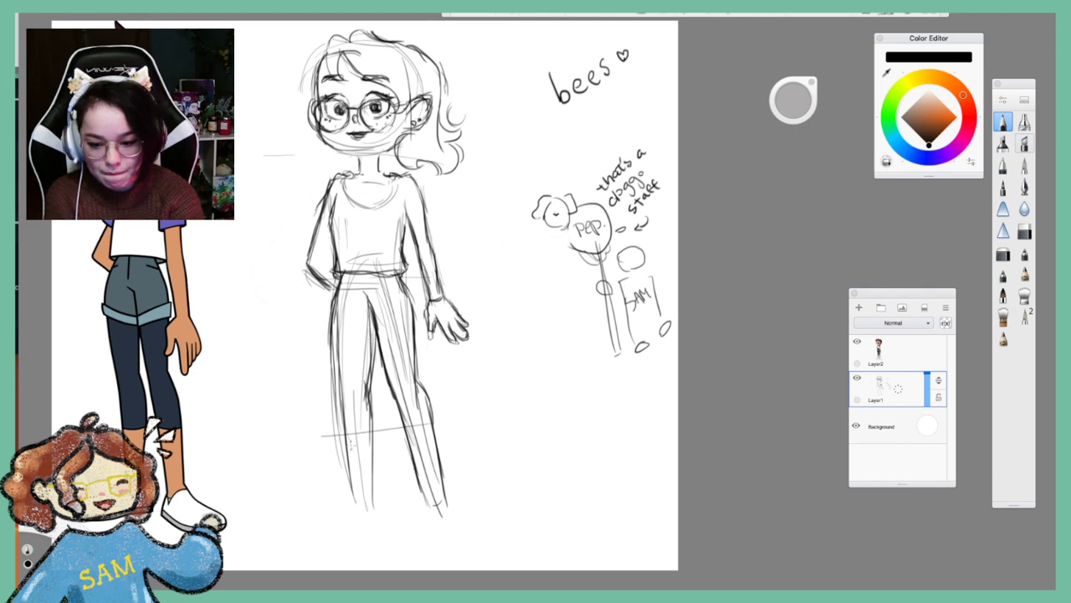
pyautogui.moveTo(351, 474); pyautogui.dragTo(345, 504)
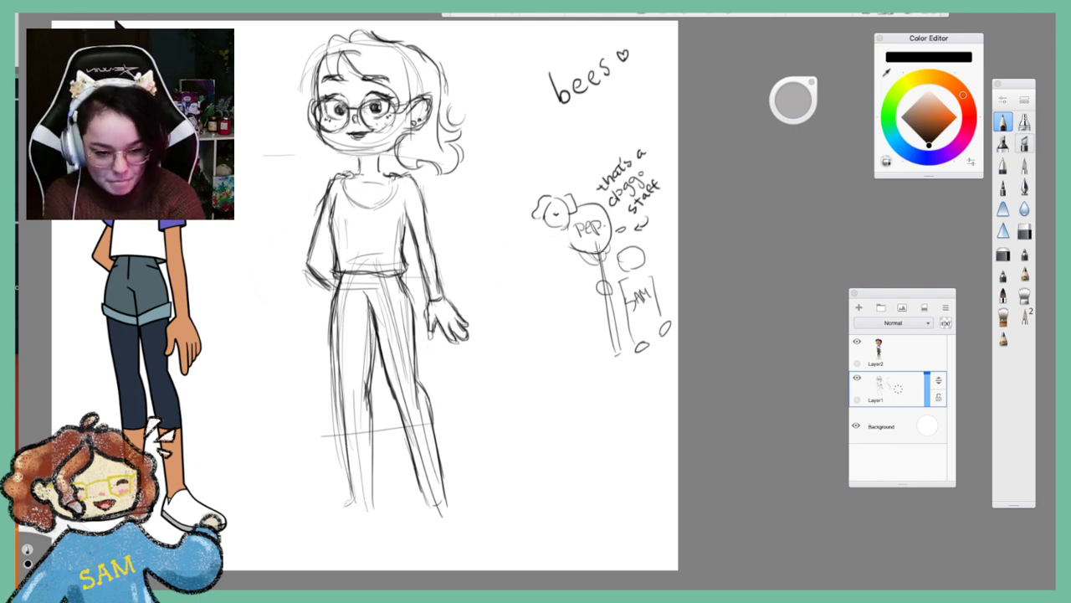
pyautogui.moveTo(581, 264); pyautogui.dragTo(615, 241)
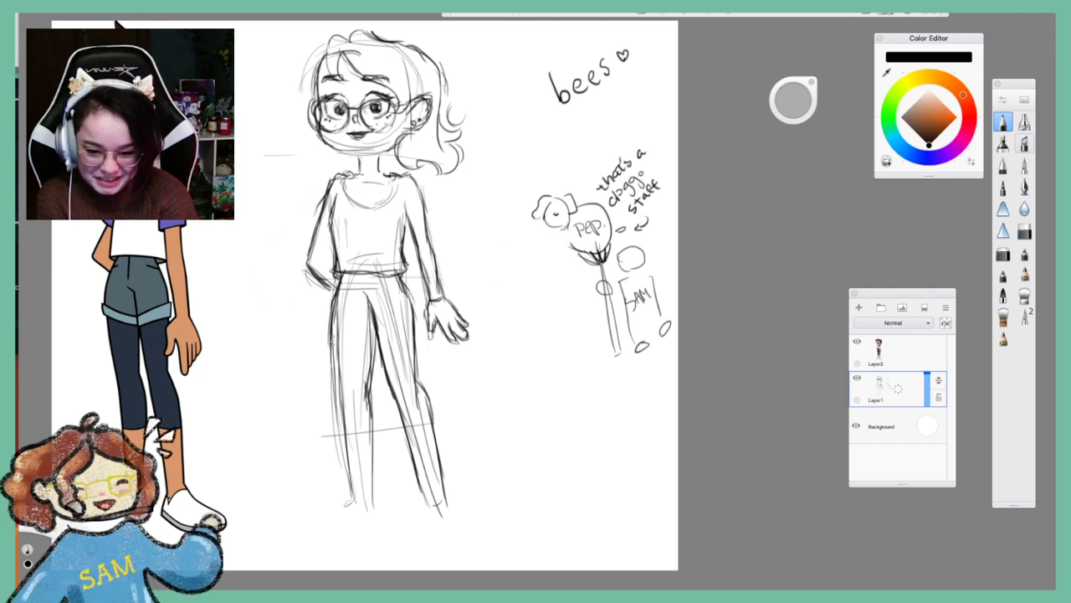
# Darken the straight leg's outline and sketch a heeled ankle boot at its end
pyautogui.moveTo(333, 325); pyautogui.dragTo(338, 407)
pyautogui.moveTo(333, 338); pyautogui.dragTo(346, 464)
pyautogui.moveTo(341, 414)
pyautogui.mouseDown()
pyautogui.moveTo(350, 505)
pyautogui.moveTo(320, 549)
pyautogui.mouseUp()
pyautogui.moveTo(341, 520); pyautogui.dragTo(321, 544)
pyautogui.moveTo(350, 495)
pyautogui.mouseDown()
pyautogui.moveTo(339, 519)
pyautogui.moveTo(374, 501)
pyautogui.moveTo(374, 554)
pyautogui.mouseUp()
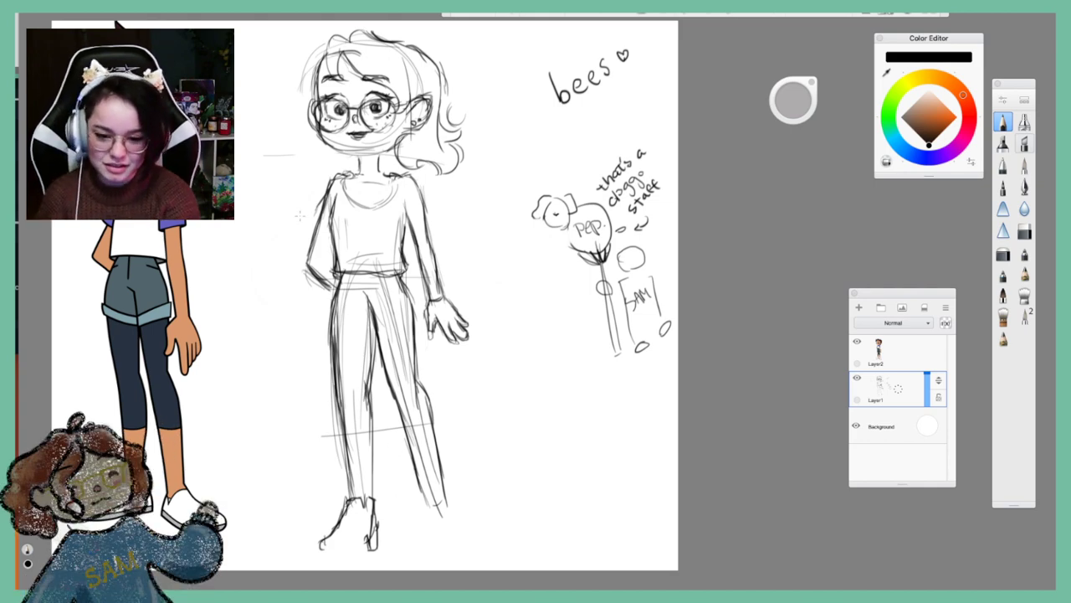
pyautogui.moveTo(336, 527)
pyautogui.mouseDown()
pyautogui.moveTo(316, 545)
pyautogui.moveTo(323, 556)
pyautogui.moveTo(353, 549)
pyautogui.moveTo(378, 504)
pyautogui.moveTo(374, 479)
pyautogui.moveTo(338, 492)
pyautogui.moveTo(324, 539)
pyautogui.moveTo(383, 507)
pyautogui.moveTo(367, 553)
pyautogui.mouseUp()
pyautogui.moveTo(375, 469)
pyautogui.mouseDown()
pyautogui.moveTo(376, 499)
pyautogui.moveTo(378, 469)
pyautogui.mouseUp()
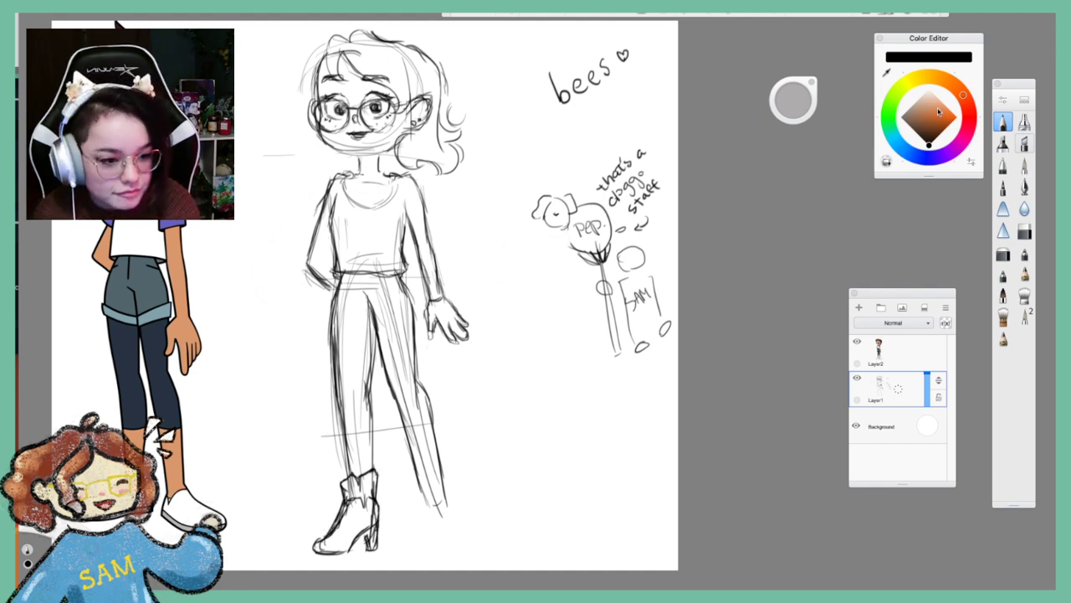
# Erase the stray lines inside the first boot, then add crease marks and define its heel
pyautogui.click(1025, 231)
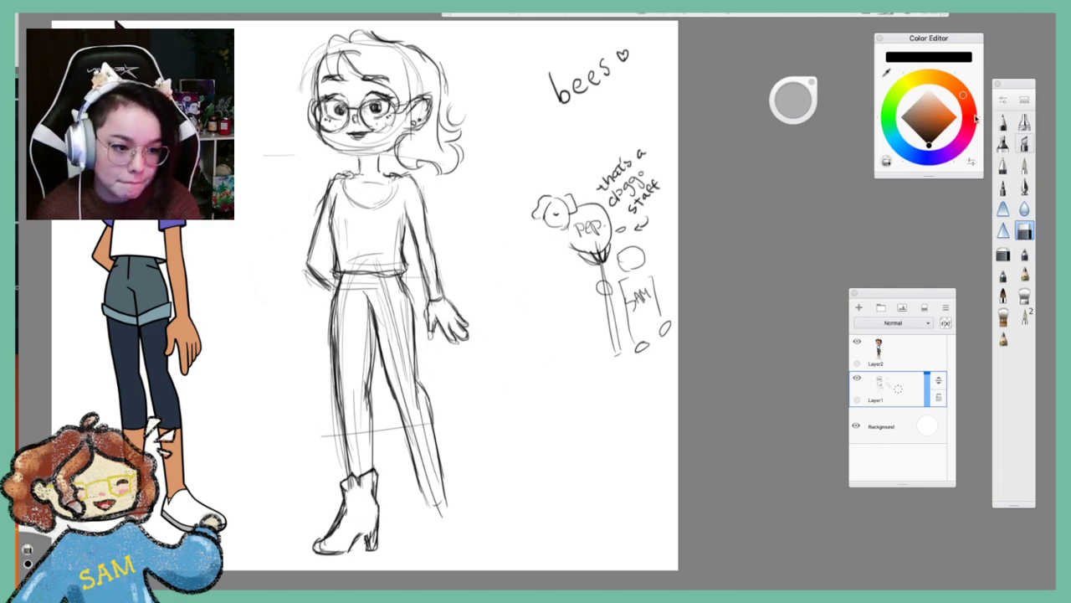
pyautogui.press('e')
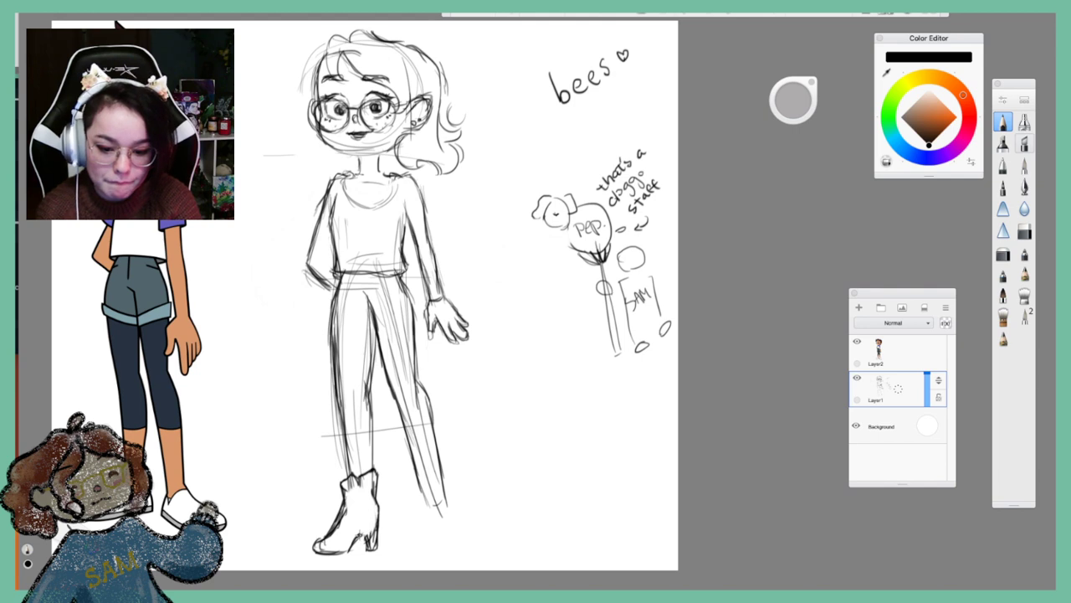
pyautogui.moveTo(367, 524); pyautogui.dragTo(357, 540)
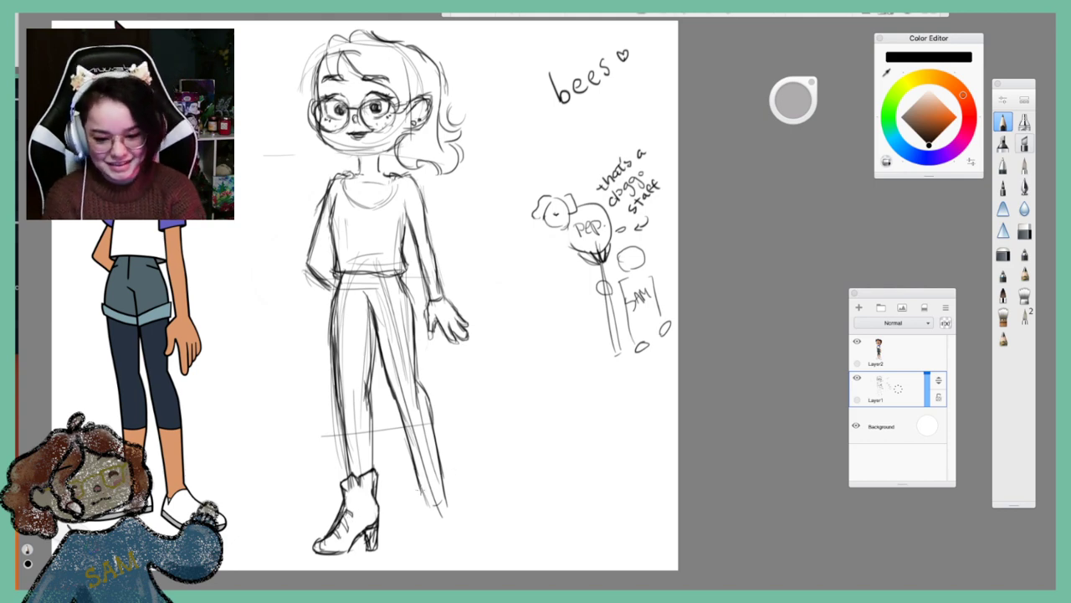
# Sketch the second ankle boot below the angled leg, with its cuff, shaft and toe
pyautogui.moveTo(419, 485)
pyautogui.mouseDown()
pyautogui.moveTo(443, 492)
pyautogui.moveTo(449, 512)
pyautogui.moveTo(426, 508)
pyautogui.moveTo(419, 488)
pyautogui.moveTo(431, 548)
pyautogui.mouseUp()
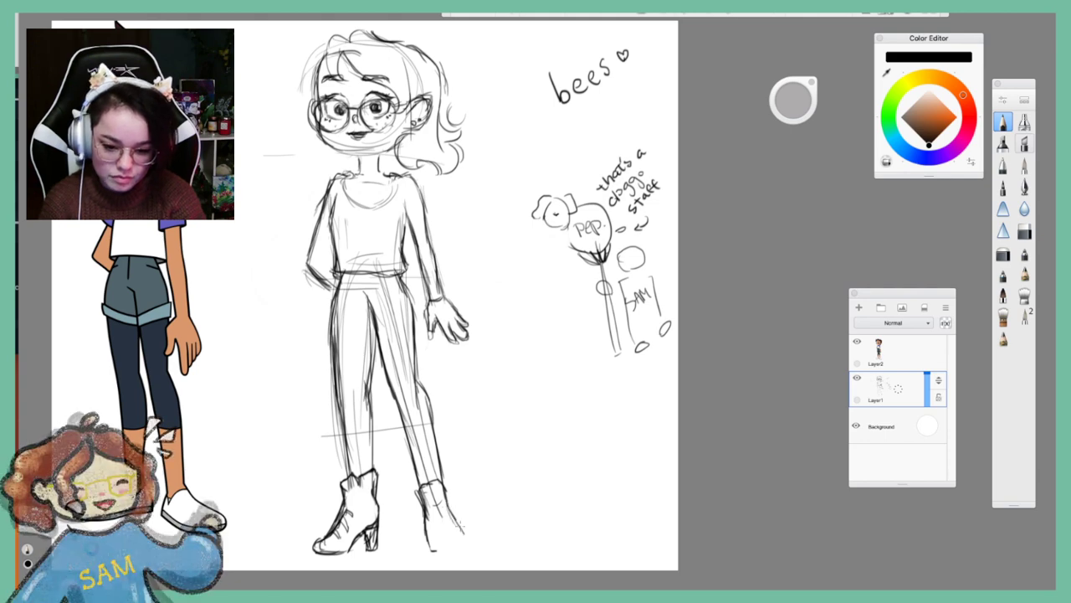
pyautogui.moveTo(460, 521); pyautogui.dragTo(481, 551)
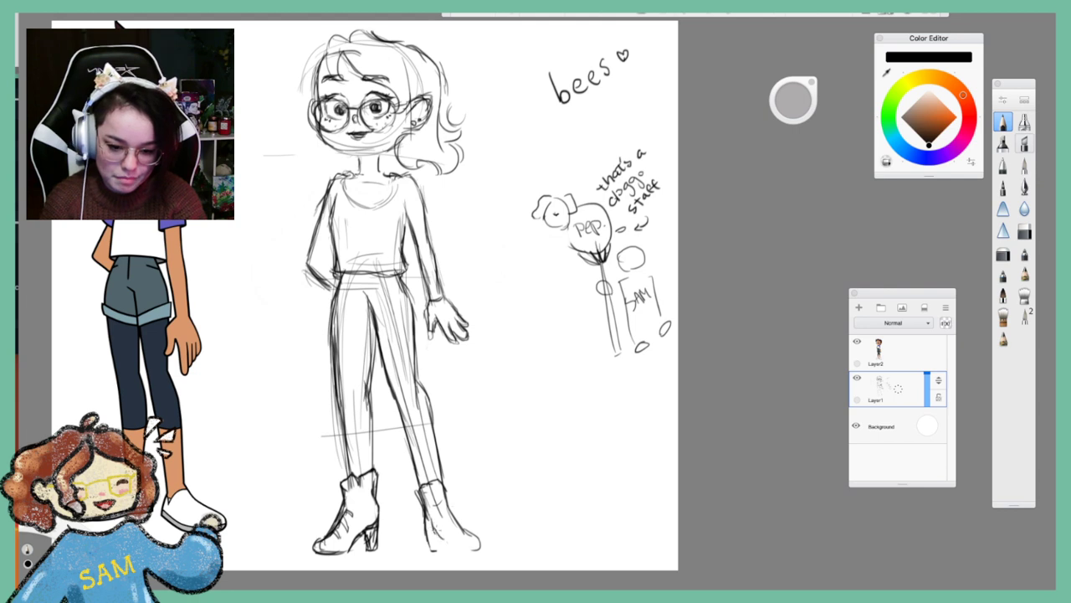
pyautogui.moveTo(422, 505); pyautogui.dragTo(430, 529)
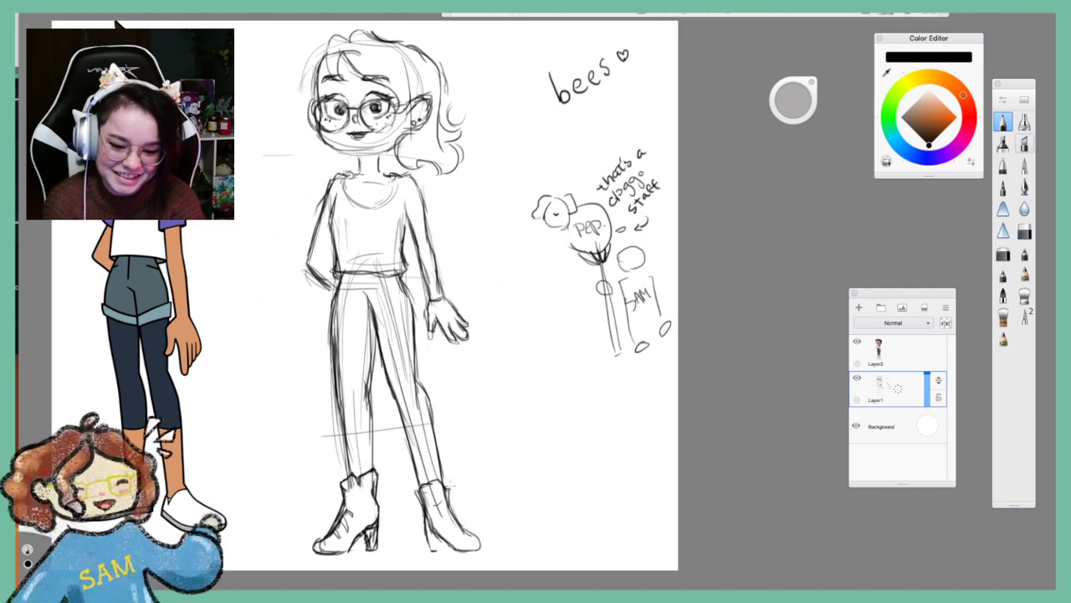
# Erase the bent arm that tucks behind the hip
pyautogui.click(1026, 231)
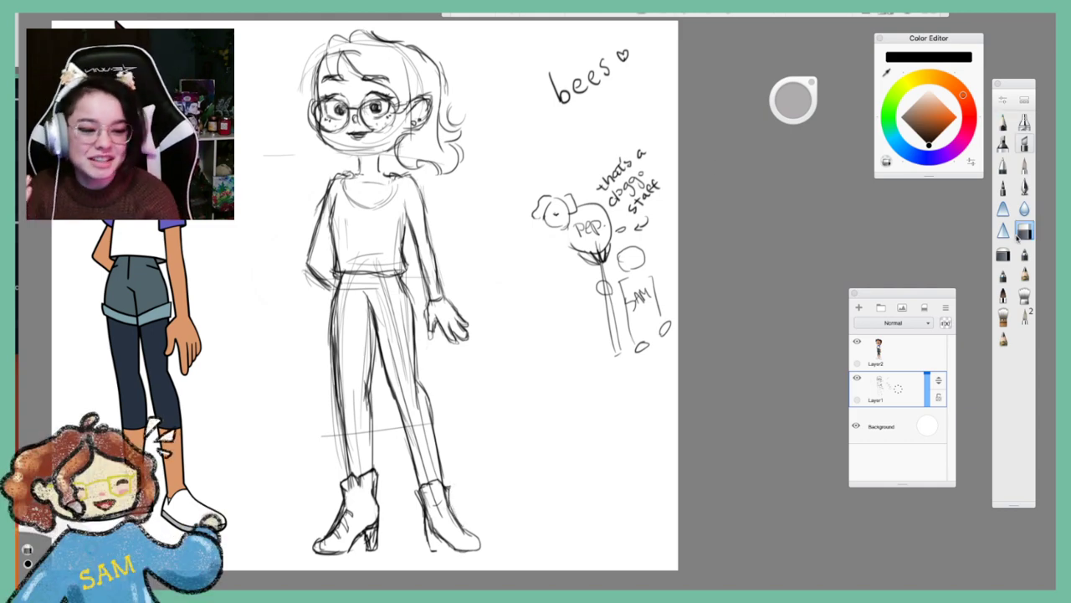
pyautogui.moveTo(308, 250); pyautogui.dragTo(303, 270)
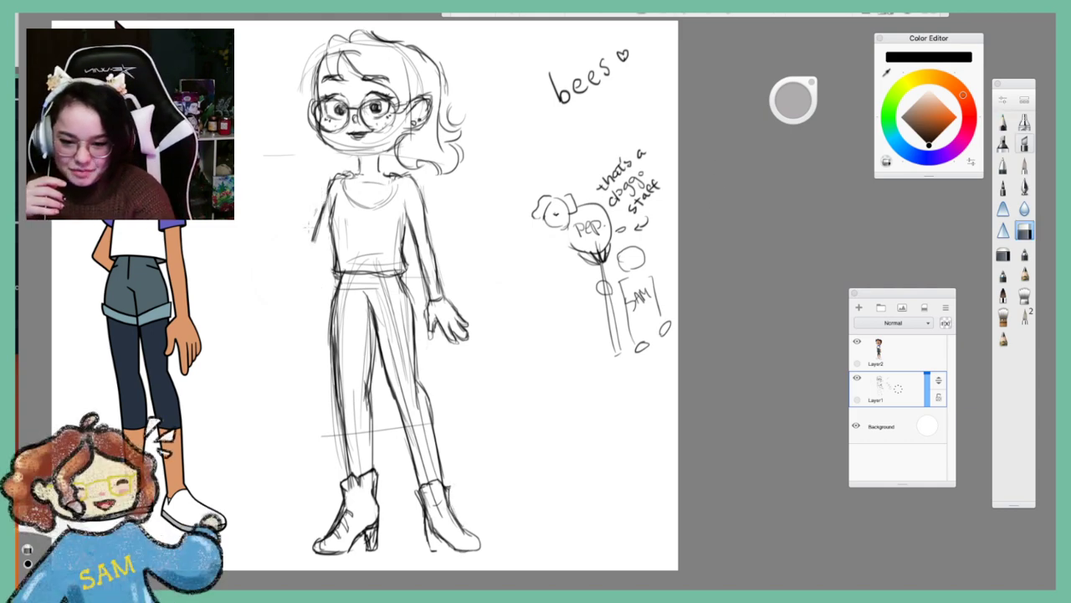
pyautogui.press('e')
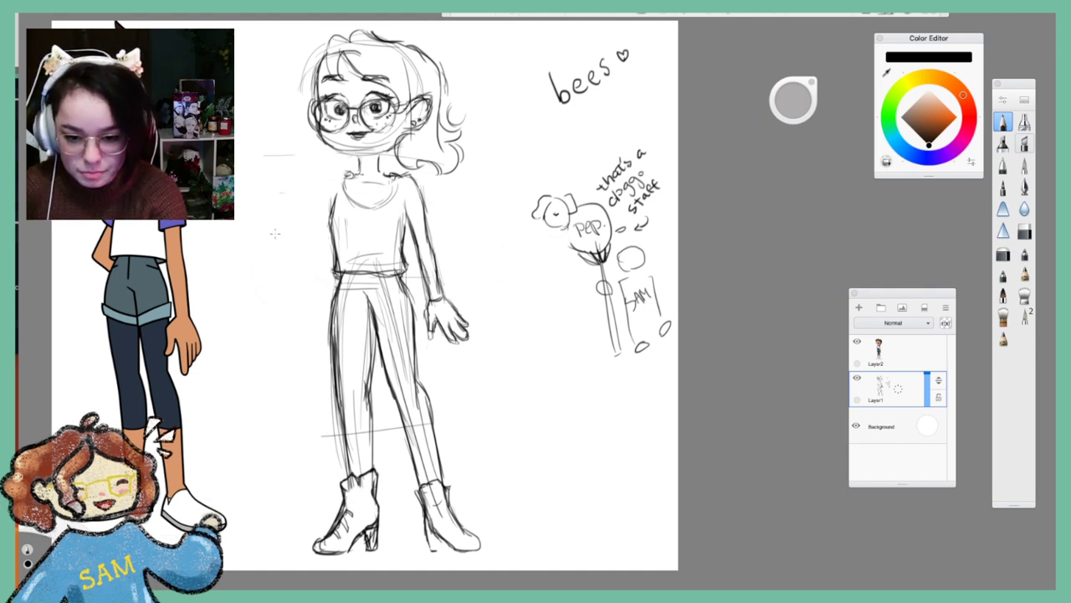
# Sketch a new arm that bends outward at the elbow, with a raised forearm and a closed fist
pyautogui.moveTo(341, 174); pyautogui.dragTo(312, 251)
pyautogui.moveTo(345, 177)
pyautogui.mouseDown()
pyautogui.moveTo(326, 189)
pyautogui.moveTo(313, 248)
pyautogui.mouseUp()
pyautogui.moveTo(324, 202); pyautogui.dragTo(305, 261)
pyautogui.moveTo(324, 223); pyautogui.dragTo(310, 254)
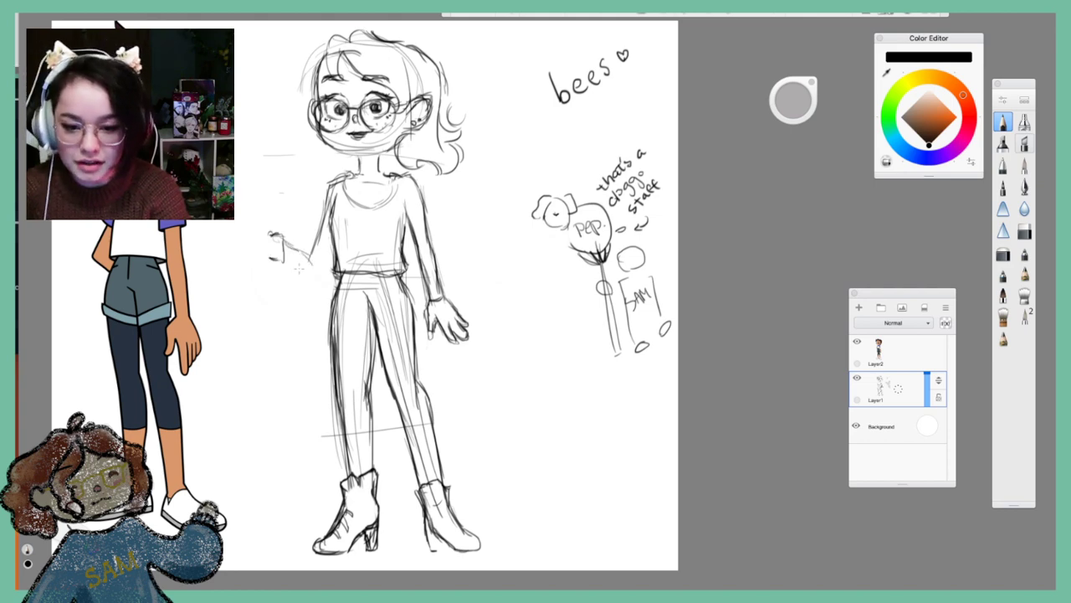
pyautogui.moveTo(303, 266)
pyautogui.mouseDown()
pyautogui.moveTo(285, 259)
pyautogui.moveTo(314, 281)
pyautogui.moveTo(333, 244)
pyautogui.mouseUp()
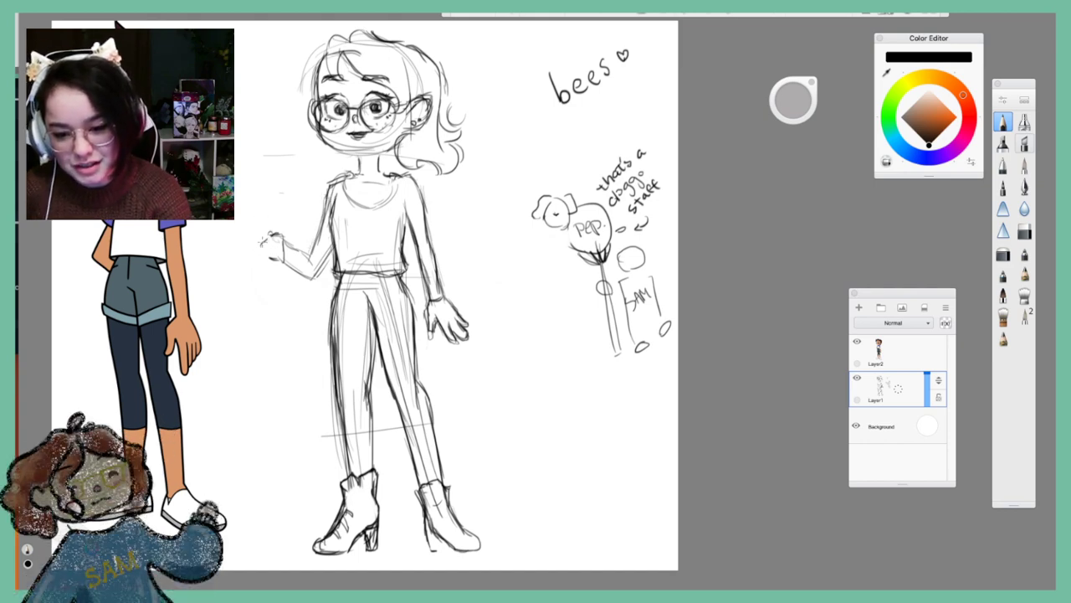
pyautogui.moveTo(264, 239); pyautogui.dragTo(275, 259)
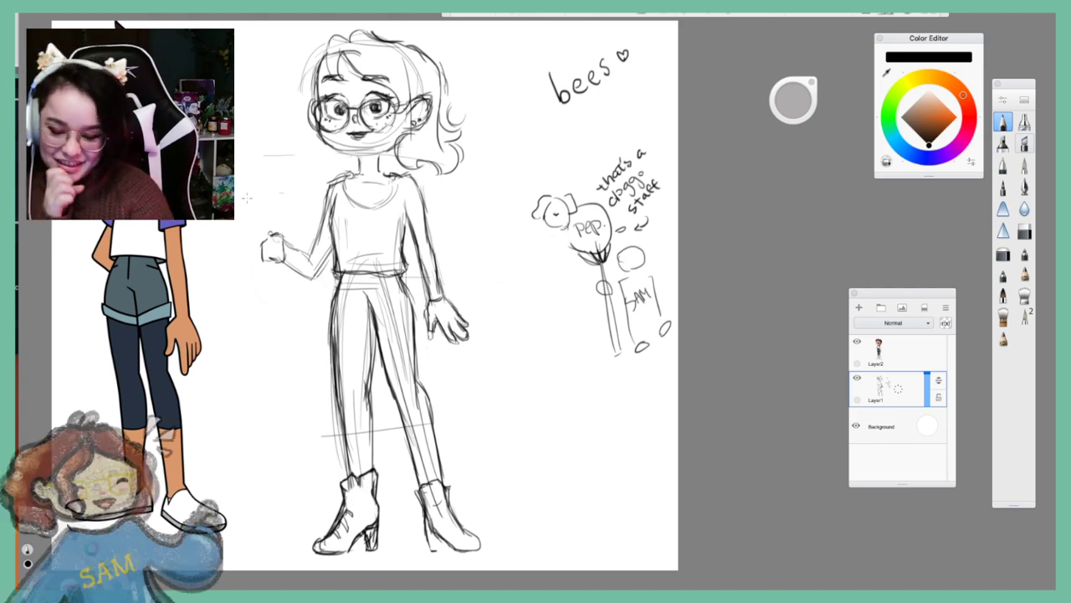
# Sketch a long vertical staff through the fist, reaching foot level, with a crooked branch-like top
pyautogui.moveTo(266, 166); pyautogui.dragTo(273, 408)
pyautogui.moveTo(278, 296); pyautogui.dragTo(289, 497)
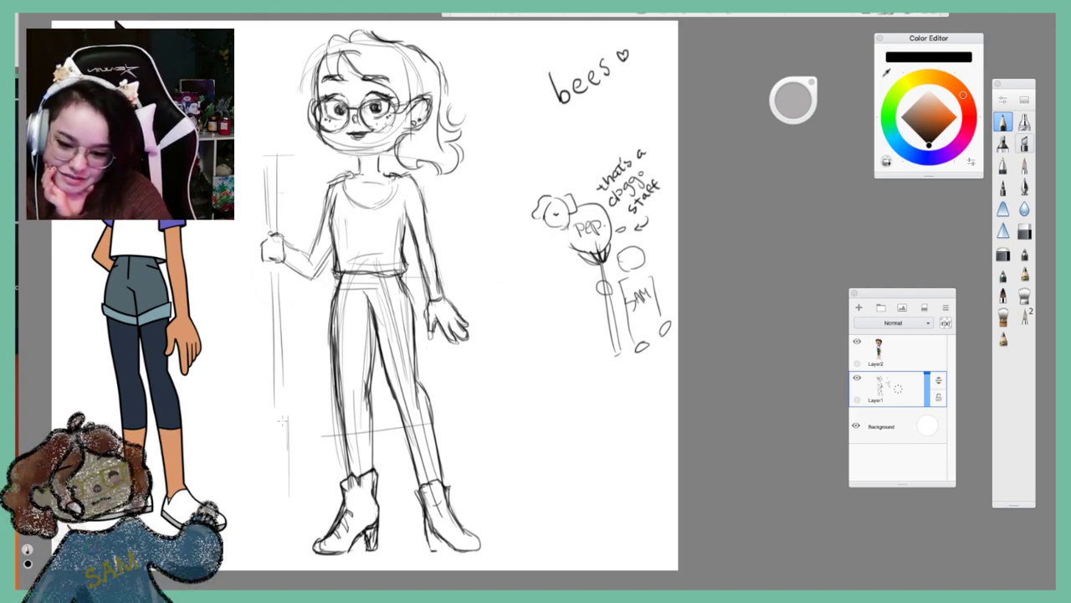
pyautogui.moveTo(283, 439); pyautogui.dragTo(287, 513)
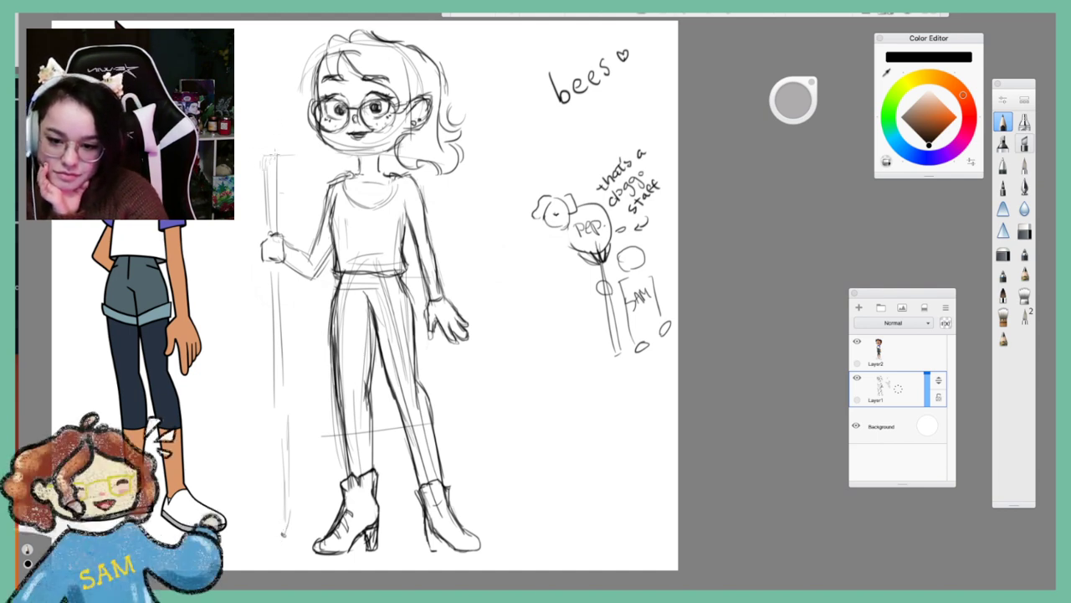
pyautogui.moveTo(260, 159)
pyautogui.mouseDown()
pyautogui.moveTo(245, 142)
pyautogui.moveTo(266, 192)
pyautogui.moveTo(244, 132)
pyautogui.moveTo(249, 140)
pyautogui.mouseUp()
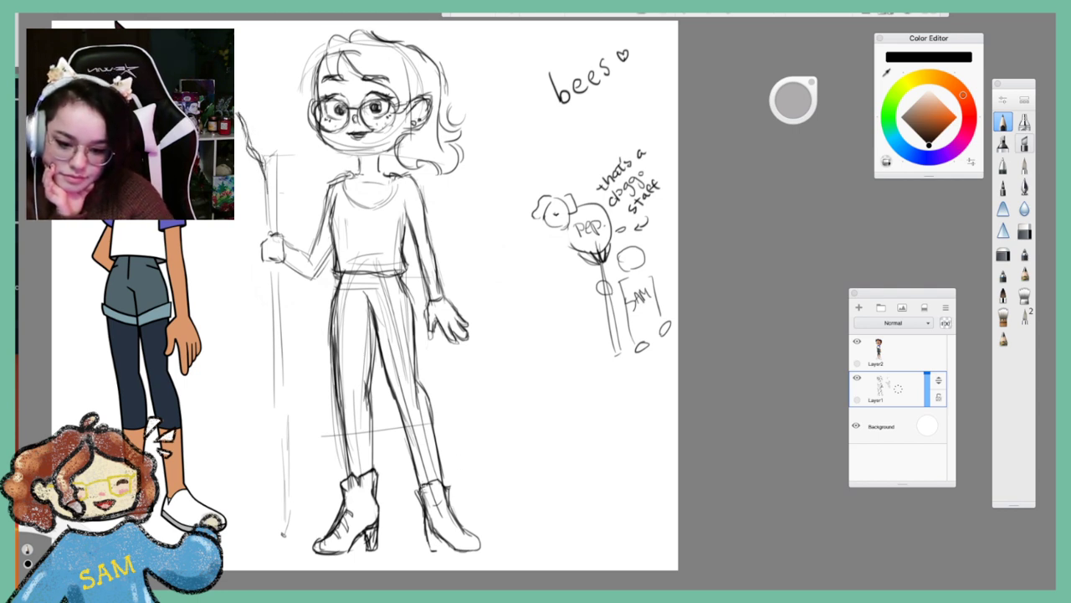
# Darken the second boot's outline and cuff, and define its heel, sole and toe
pyautogui.moveTo(419, 480)
pyautogui.mouseDown()
pyautogui.moveTo(436, 478)
pyautogui.moveTo(453, 508)
pyautogui.moveTo(431, 527)
pyautogui.moveTo(448, 545)
pyautogui.moveTo(476, 531)
pyautogui.moveTo(482, 551)
pyautogui.mouseUp()
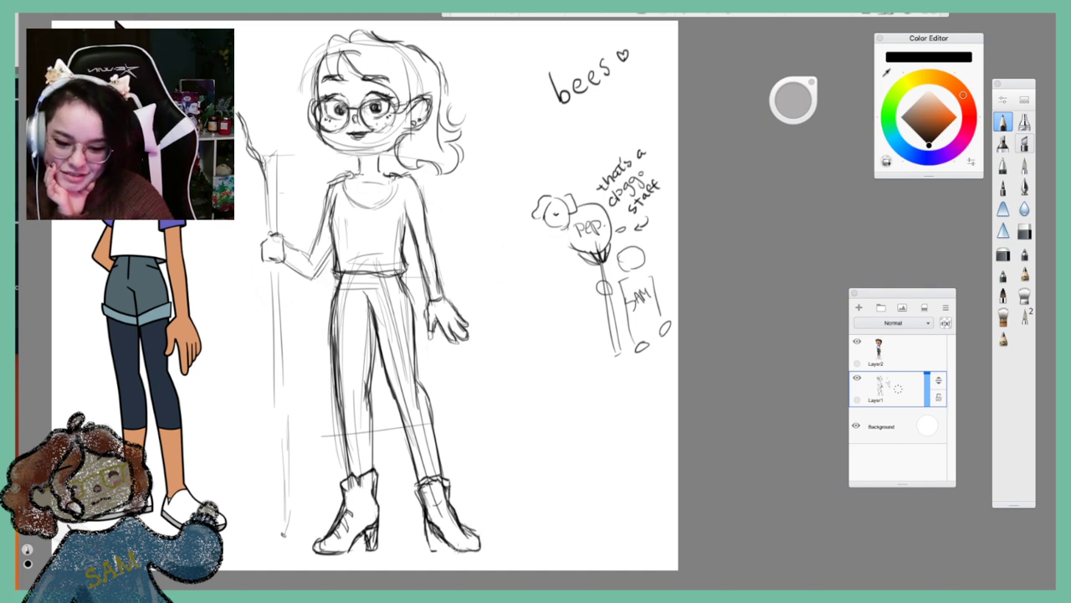
pyautogui.moveTo(424, 519); pyautogui.dragTo(448, 546)
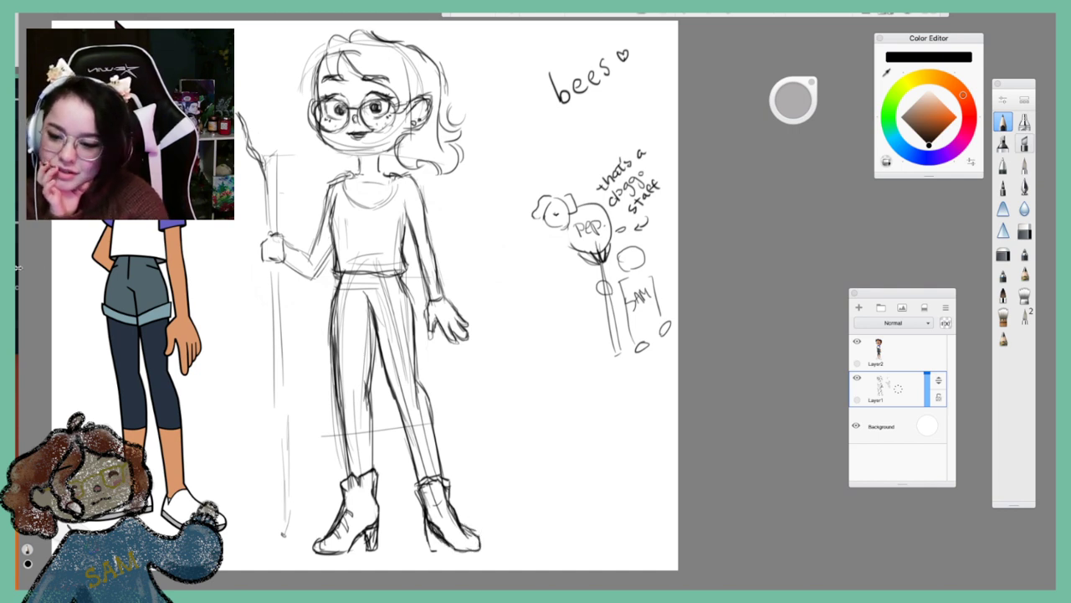
pyautogui.click(1025, 231)
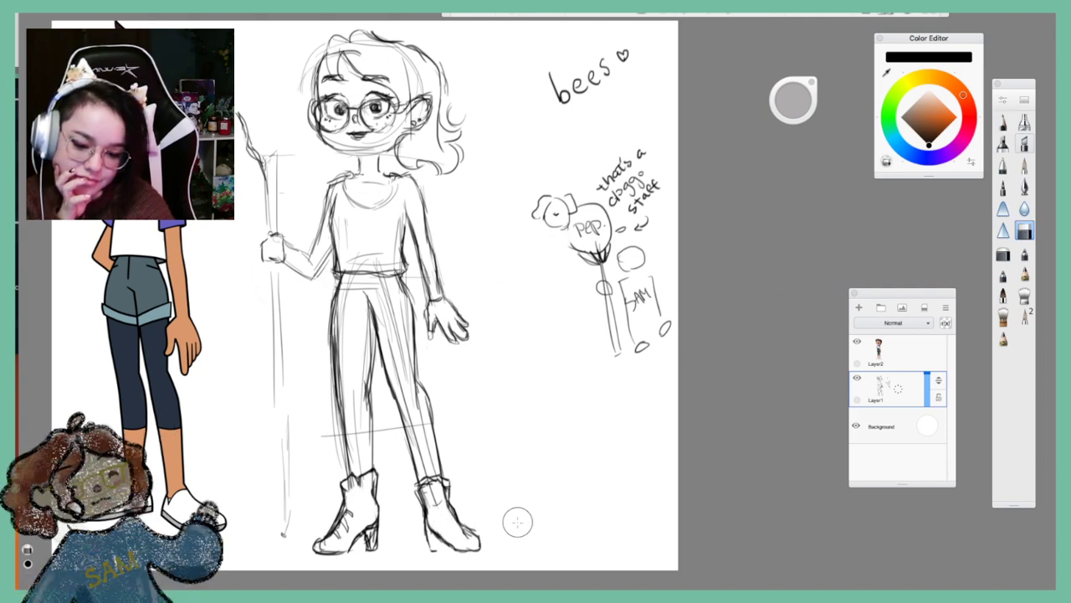
pyautogui.click(1002, 122)
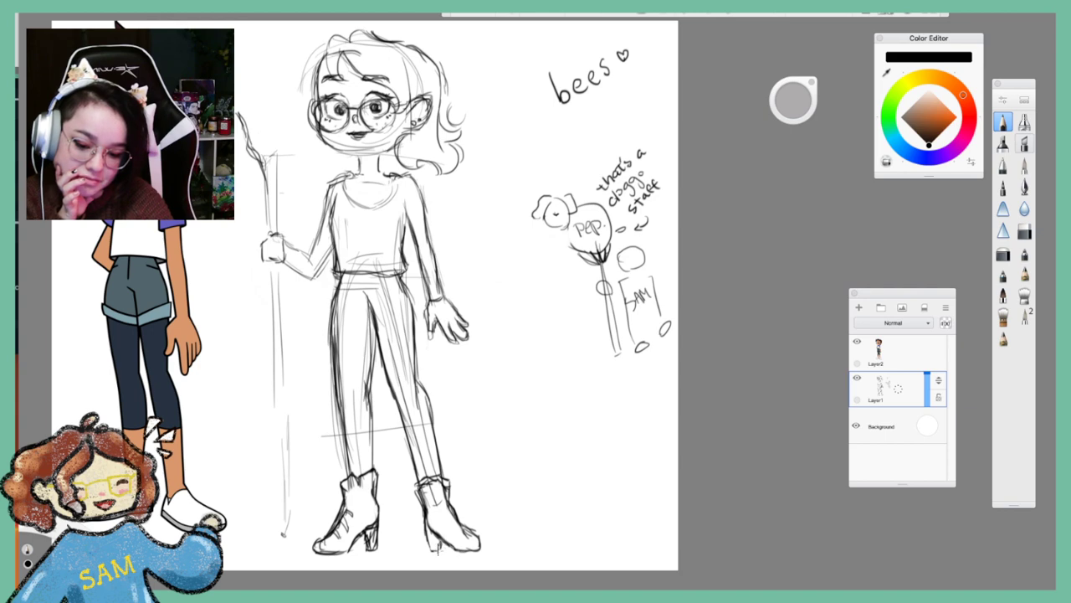
pyautogui.moveTo(429, 534)
pyautogui.mouseDown()
pyautogui.moveTo(434, 551)
pyautogui.moveTo(485, 554)
pyautogui.moveTo(474, 554)
pyautogui.mouseUp()
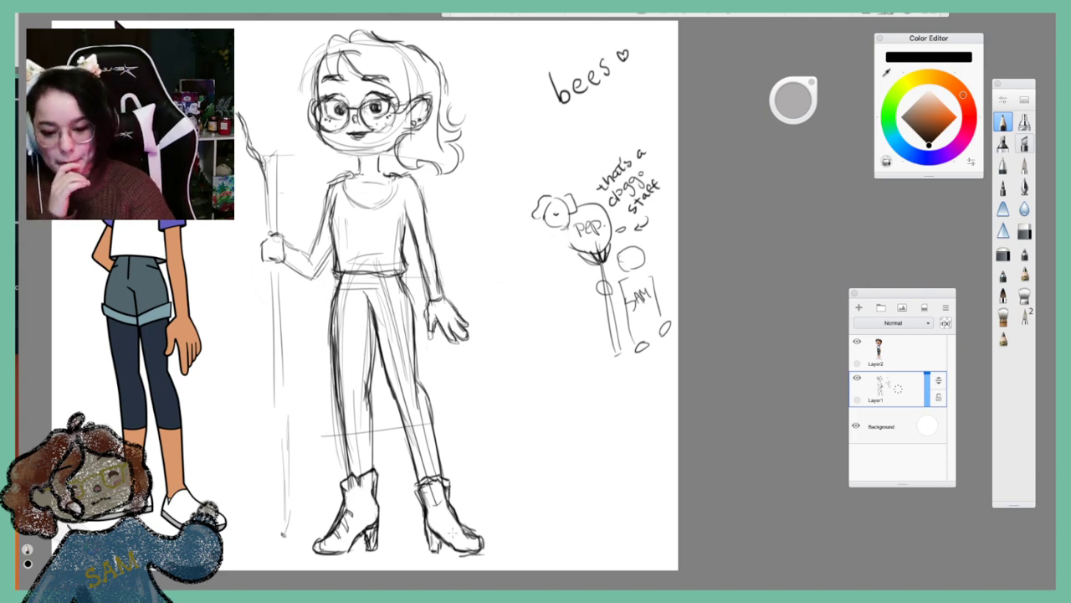
pyautogui.moveTo(426, 525)
pyautogui.mouseDown()
pyautogui.moveTo(452, 546)
pyautogui.moveTo(481, 537)
pyautogui.mouseUp()
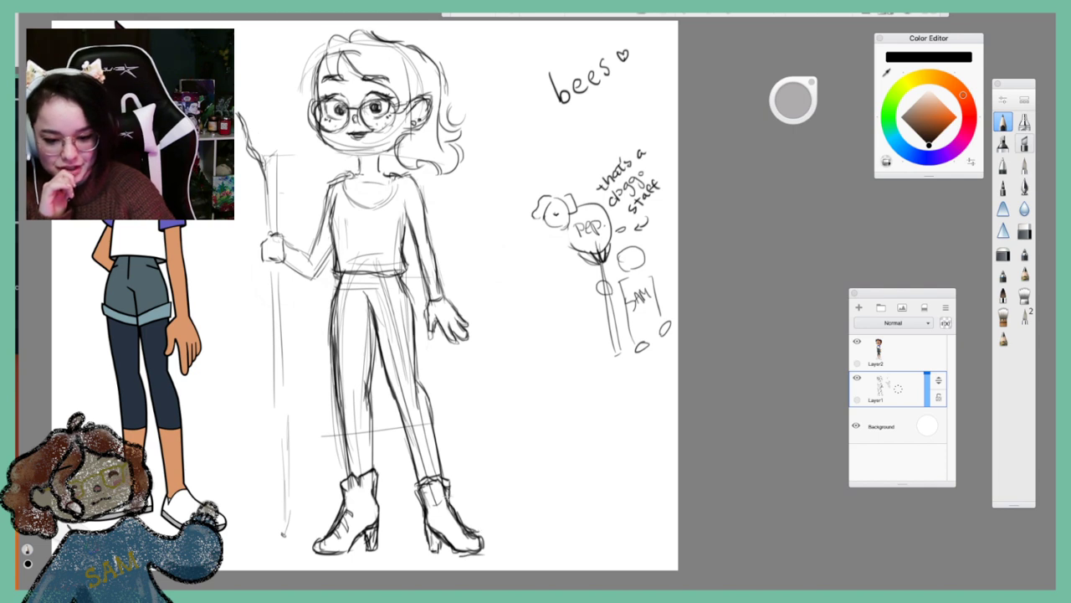
# Rework the back edge of the second boot's cuff and add crease marks down its shaft and toe
pyautogui.moveTo(452, 479)
pyautogui.mouseDown()
pyautogui.moveTo(458, 521)
pyautogui.moveTo(455, 501)
pyautogui.mouseUp()
pyautogui.moveTo(439, 478); pyautogui.dragTo(455, 483)
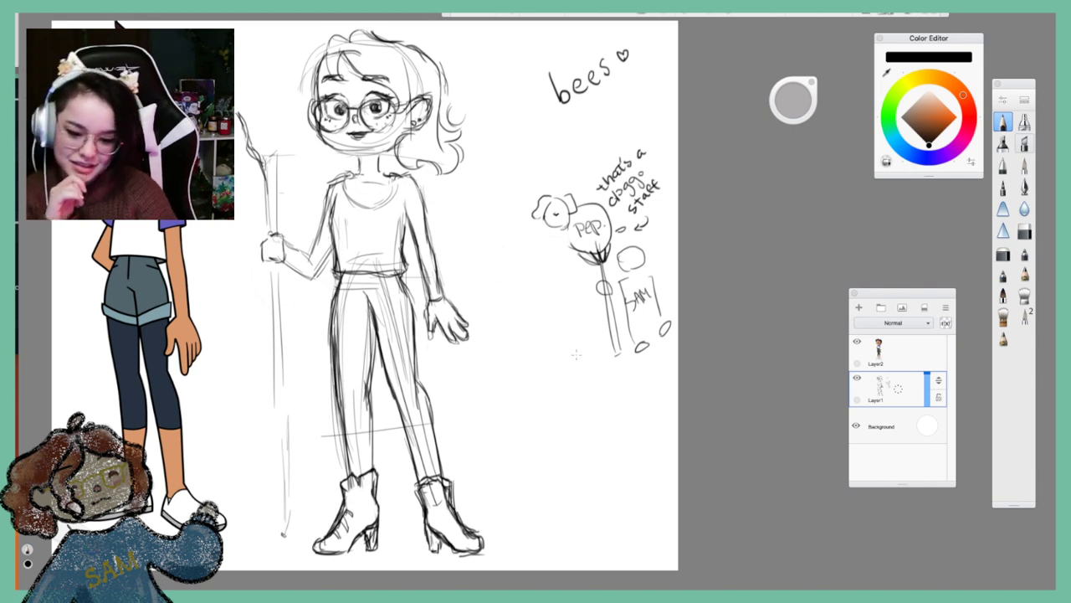
pyautogui.click(1024, 231)
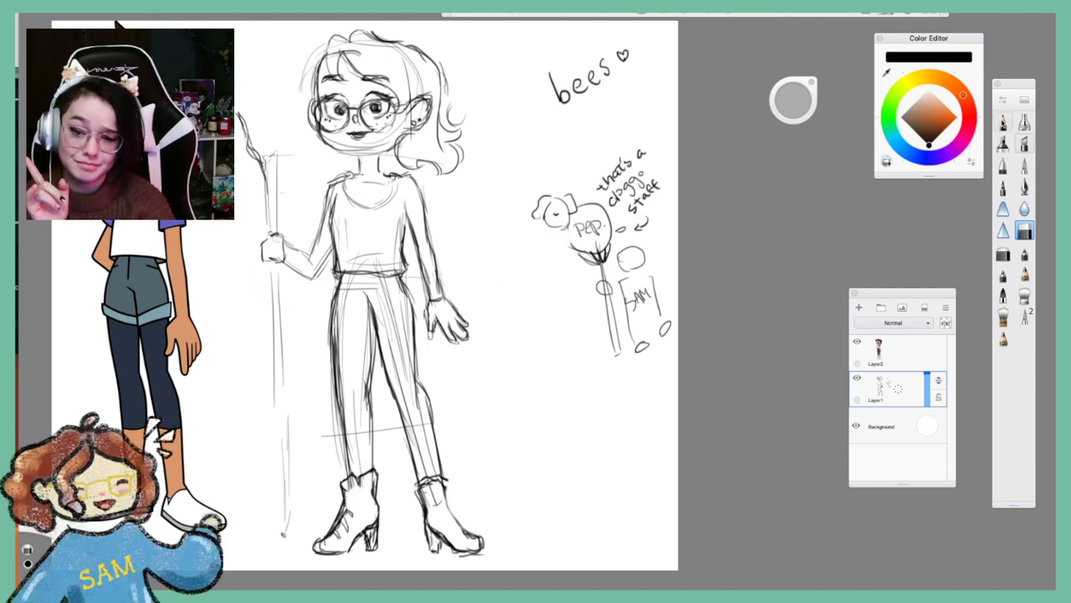
pyautogui.click(1003, 122)
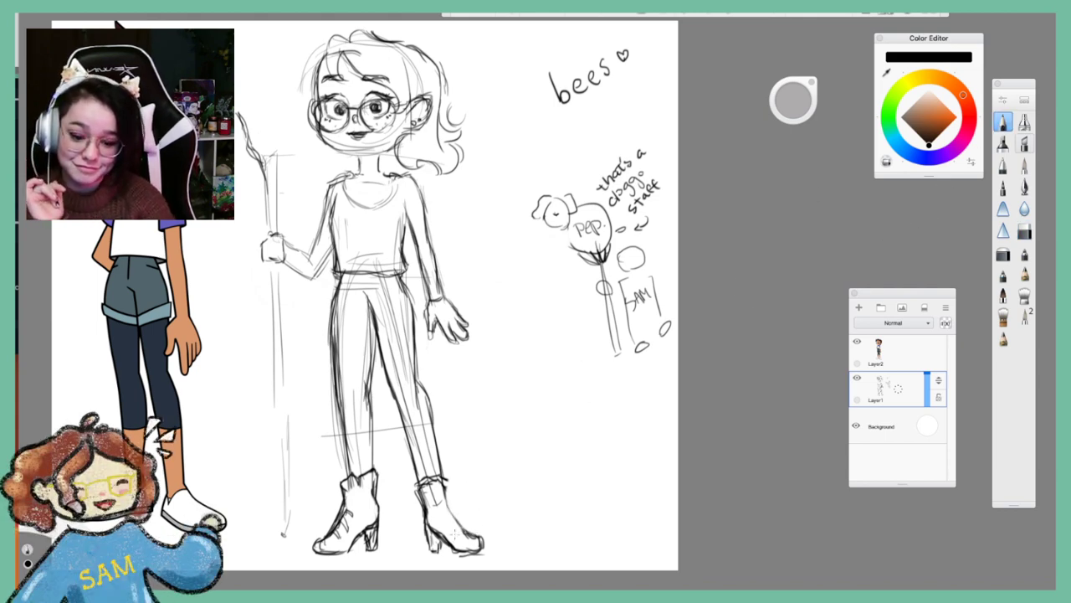
pyautogui.moveTo(457, 534); pyautogui.dragTo(476, 535)
pyautogui.moveTo(447, 483); pyautogui.dragTo(454, 511)
pyautogui.moveTo(449, 472); pyautogui.dragTo(453, 505)
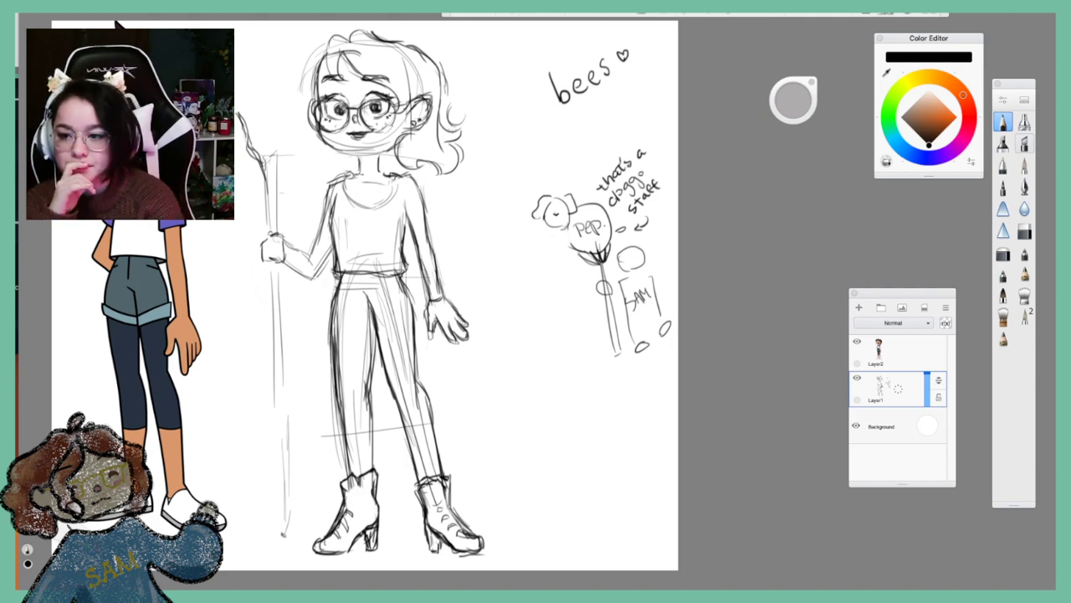
pyautogui.click(508, 13)
pyautogui.moveTo(511, 261); pyautogui.dragTo(687, 271)
pyautogui.click(17, 167)
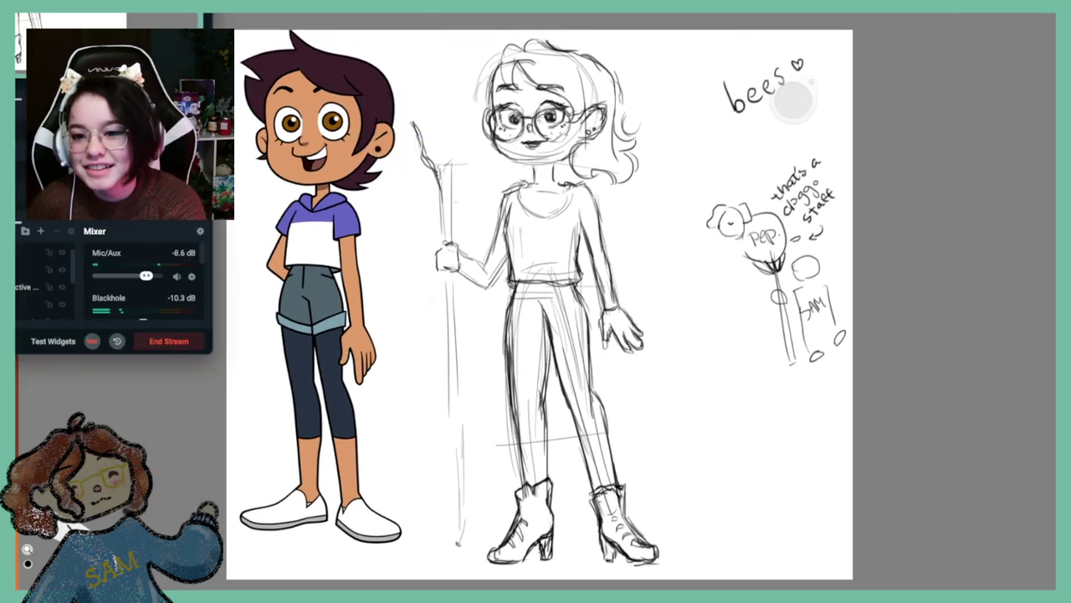
pyautogui.press('super+Tab')
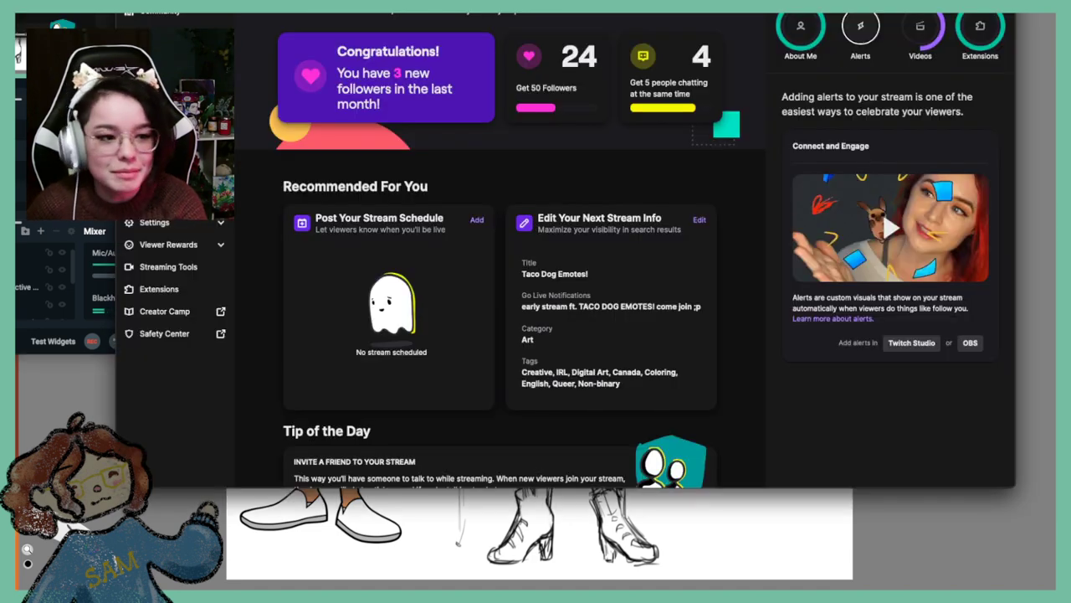
pyautogui.moveTo(1012, 484)
pyautogui.mouseDown()
pyautogui.moveTo(696, 193)
pyautogui.moveTo(404, 13)
pyautogui.moveTo(596, 14)
pyautogui.mouseUp()
pyautogui.click(372, 15)
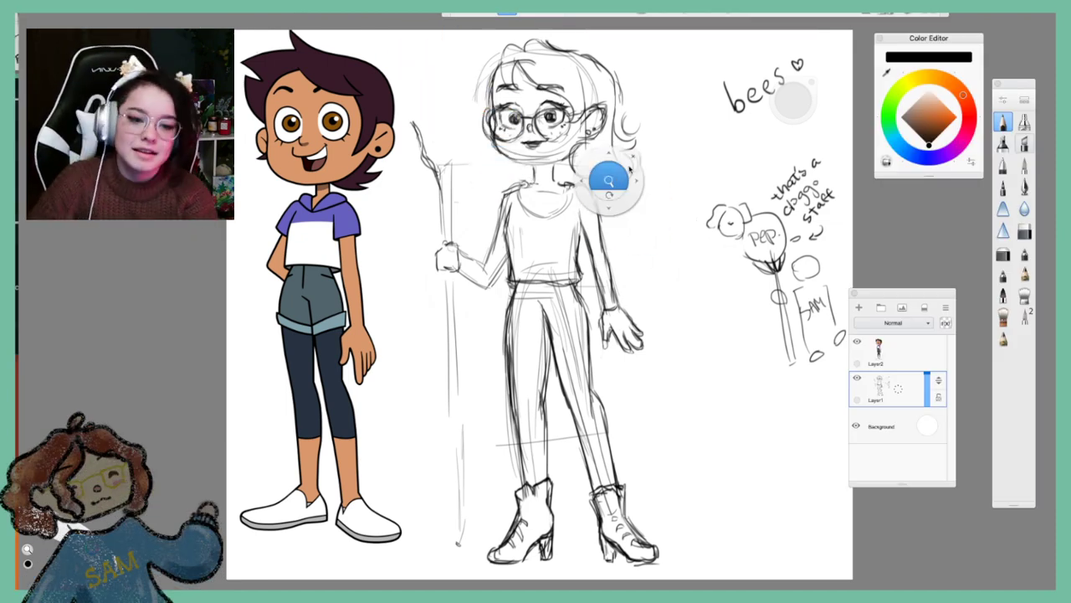
pyautogui.press('space')
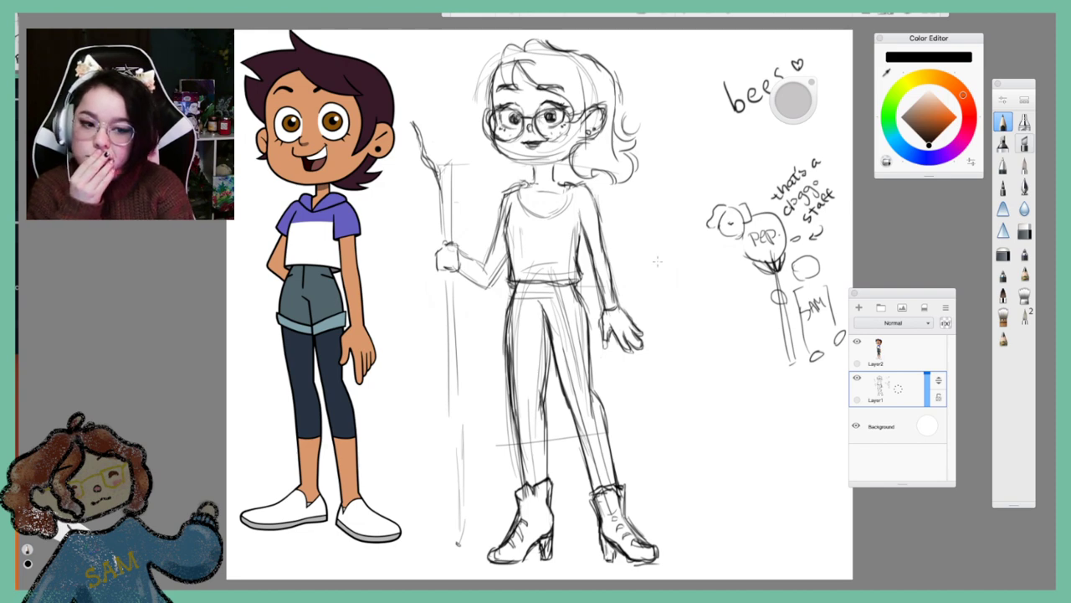
# Move the Color Editor, brush palette and layer palette outward to free more of the canvas around the drawing
pyautogui.click(506, 14)
pyautogui.moveTo(583, 164); pyautogui.dragTo(606, 163)
pyautogui.press('space')
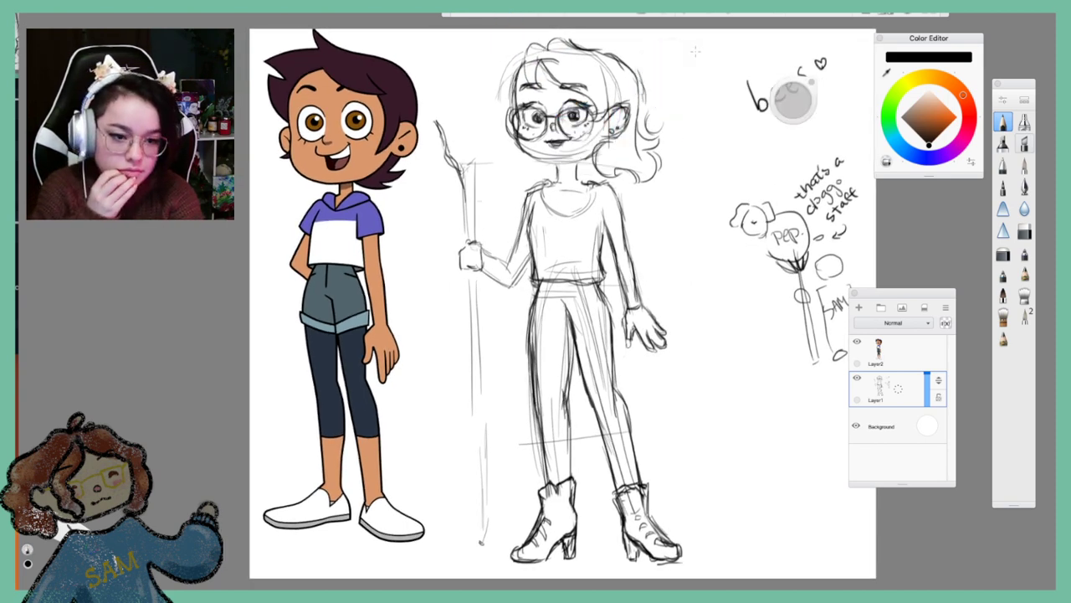
pyautogui.moveTo(986, 33); pyautogui.dragTo(996, 27)
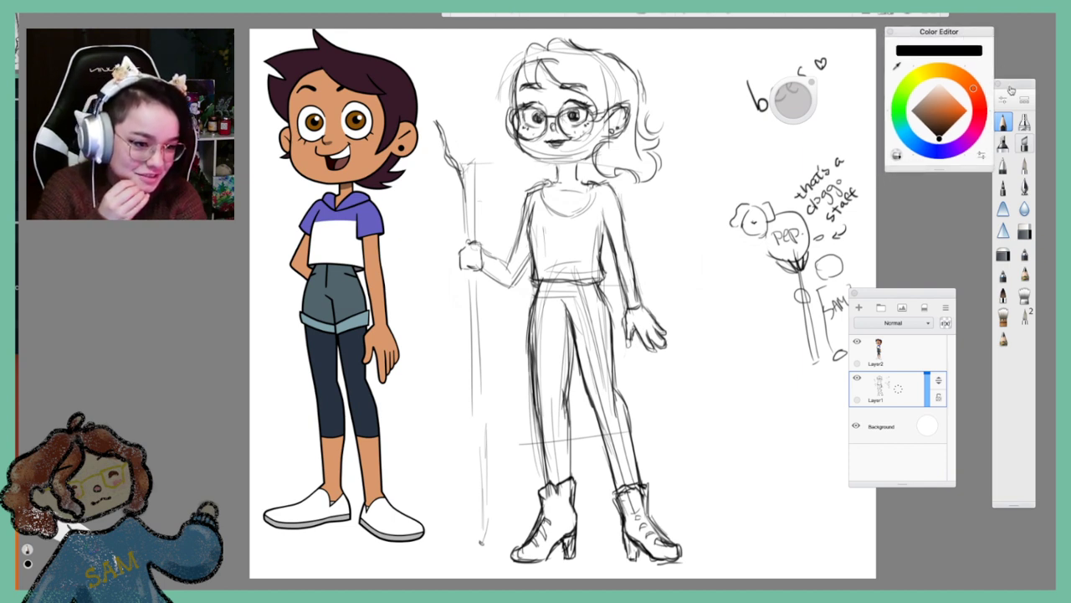
pyautogui.moveTo(1009, 90); pyautogui.dragTo(1022, 74)
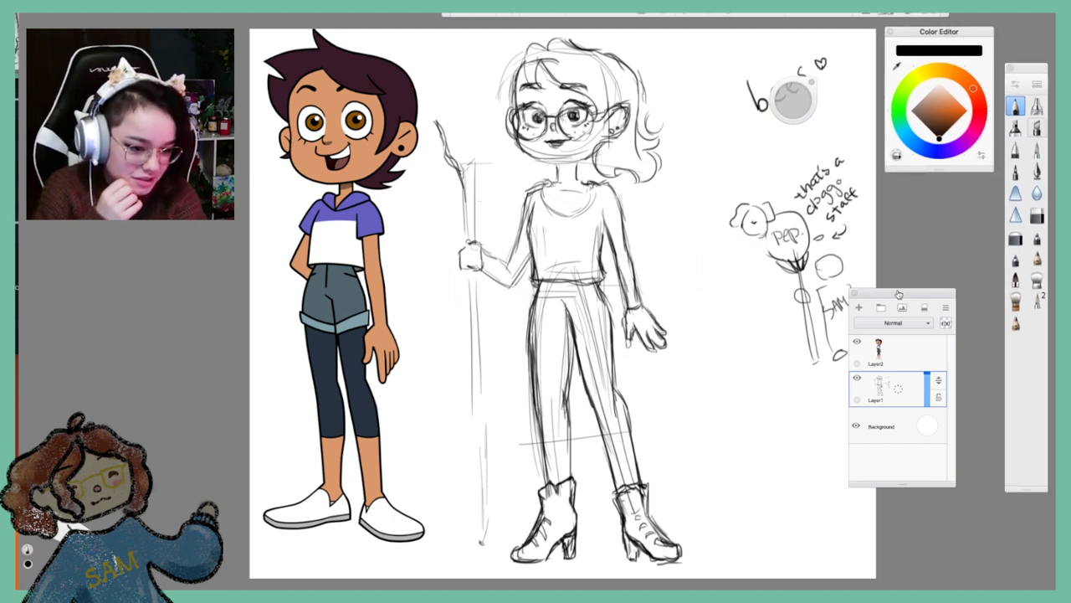
pyautogui.moveTo(902, 292)
pyautogui.mouseDown()
pyautogui.moveTo(938, 236)
pyautogui.moveTo(938, 195)
pyautogui.mouseUp()
pyautogui.moveTo(940, 185); pyautogui.dragTo(938, 187)
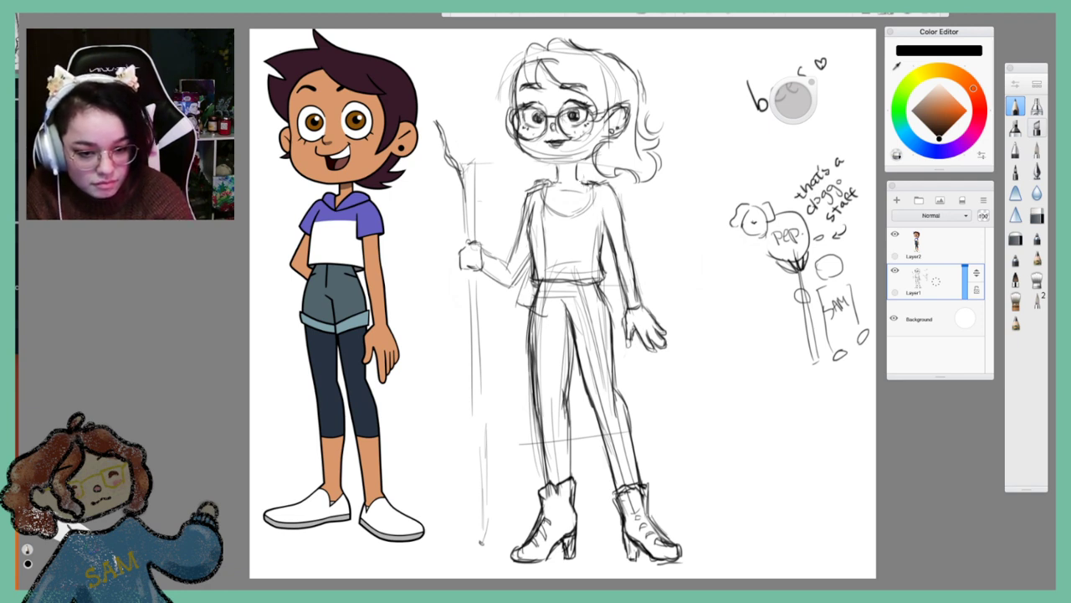
# Sketch the second front edge of an open vest from the shoulder to a flared hem below the waist
pyautogui.moveTo(586, 186)
pyautogui.mouseDown()
pyautogui.moveTo(591, 298)
pyautogui.moveTo(610, 316)
pyautogui.mouseUp()
pyautogui.moveTo(602, 270); pyautogui.dragTo(609, 318)
pyautogui.moveTo(597, 234); pyautogui.dragTo(602, 257)
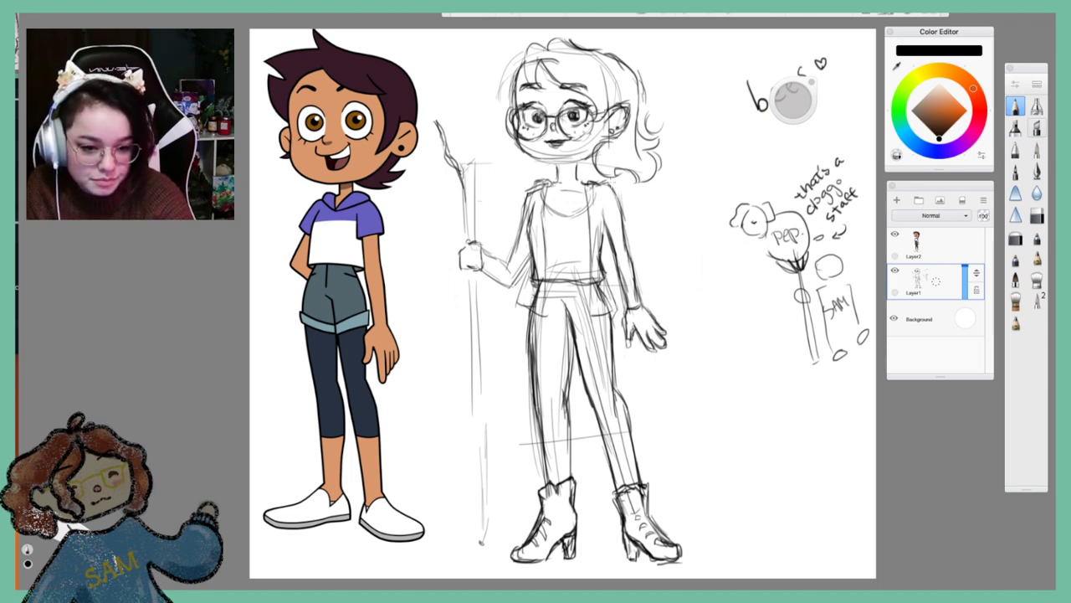
# Add short cuffed sleeves, a neck pendant and a small chest mark, and darken the vest's open edge
pyautogui.moveTo(608, 179)
pyautogui.mouseDown()
pyautogui.moveTo(633, 220)
pyautogui.moveTo(614, 240)
pyautogui.mouseUp()
pyautogui.moveTo(543, 184)
pyautogui.mouseDown()
pyautogui.moveTo(524, 194)
pyautogui.moveTo(517, 229)
pyautogui.mouseUp()
pyautogui.moveTo(516, 228); pyautogui.dragTo(586, 230)
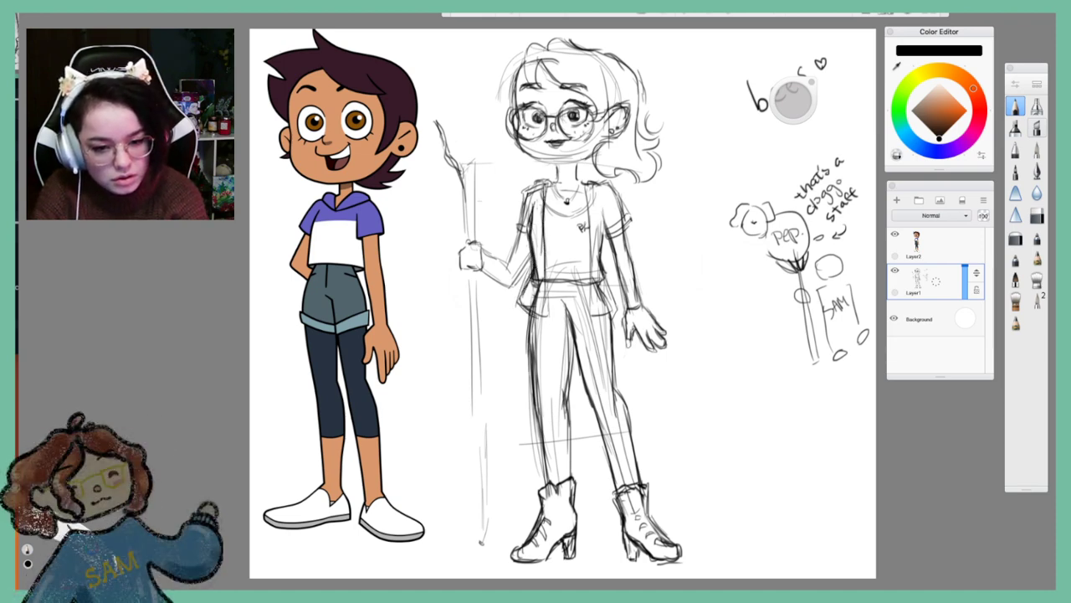
pyautogui.moveTo(603, 218); pyautogui.dragTo(616, 303)
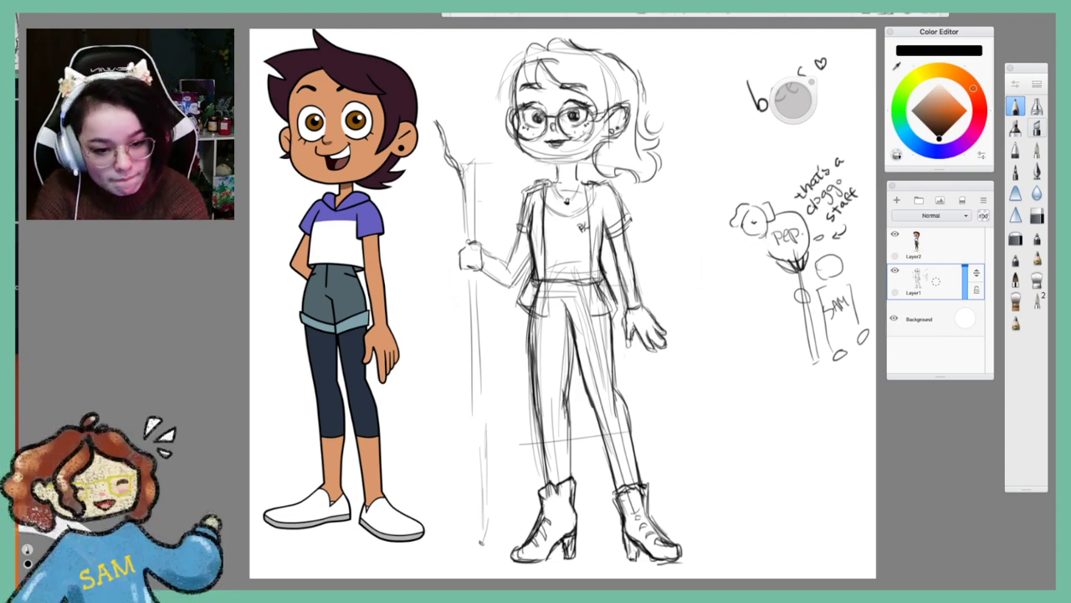
pyautogui.moveTo(597, 258)
pyautogui.mouseDown()
pyautogui.moveTo(591, 318)
pyautogui.moveTo(608, 321)
pyautogui.mouseUp()
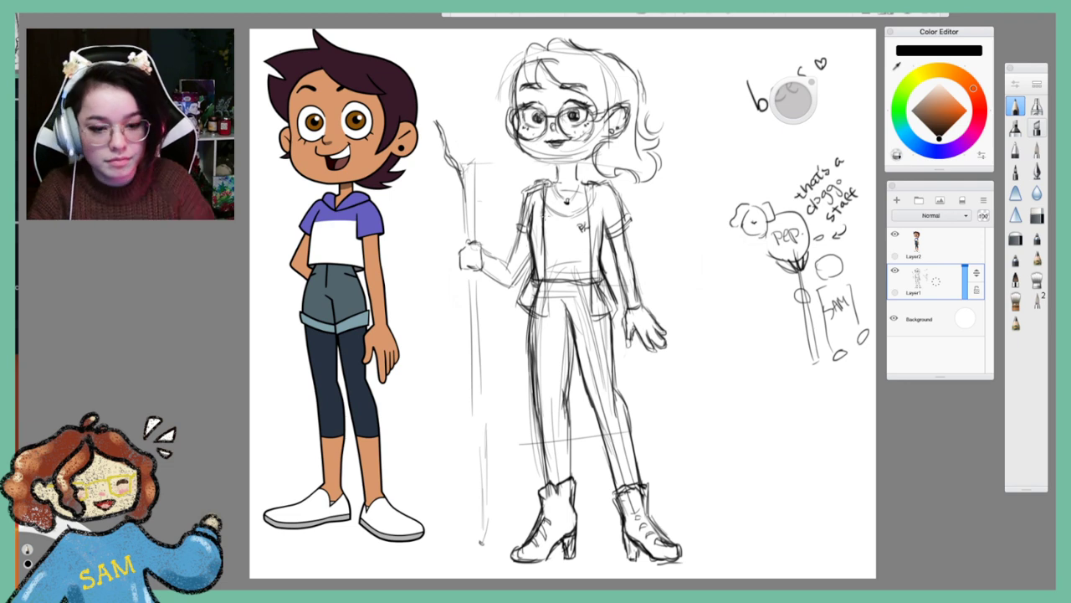
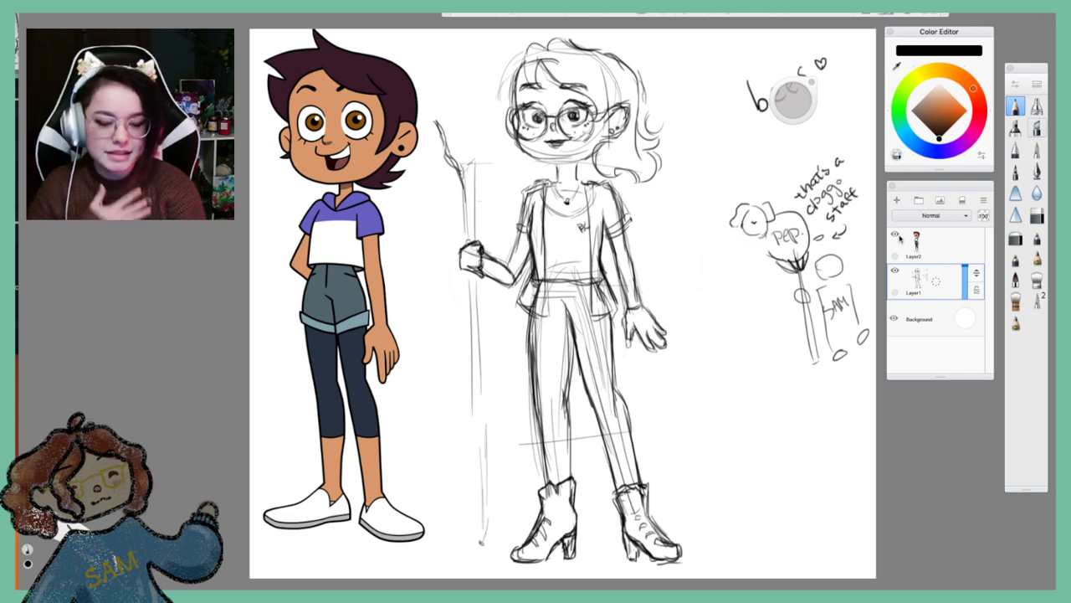
# Erase and redraw the staff section just above the raised fist, and define the fist's wrist
pyautogui.click(1037, 216)
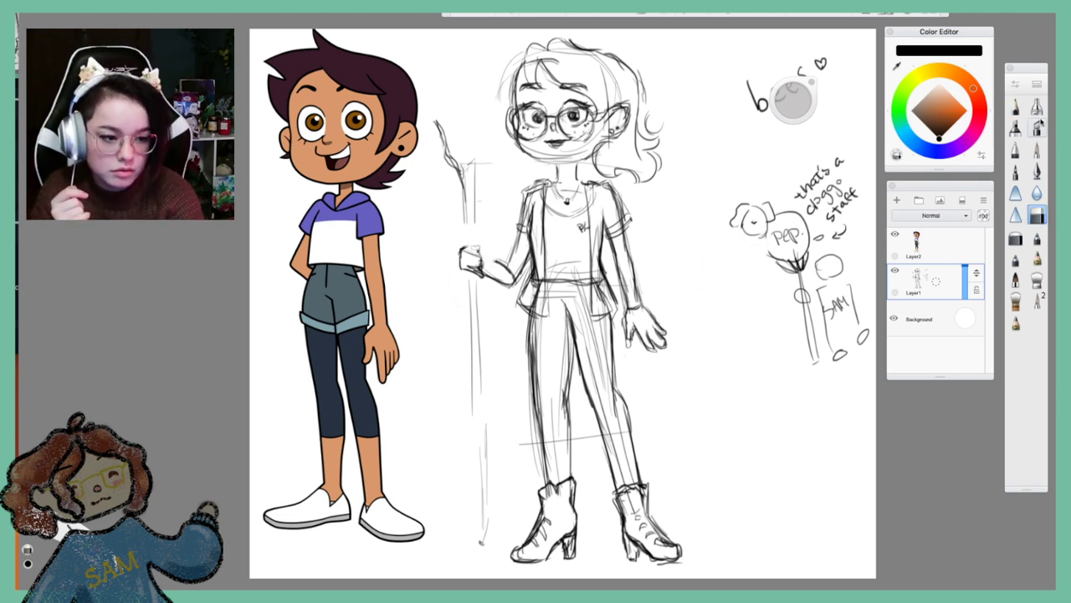
pyautogui.click(1016, 107)
pyautogui.moveTo(465, 208)
pyautogui.mouseDown()
pyautogui.moveTo(468, 243)
pyautogui.moveTo(477, 234)
pyautogui.moveTo(478, 244)
pyautogui.mouseUp()
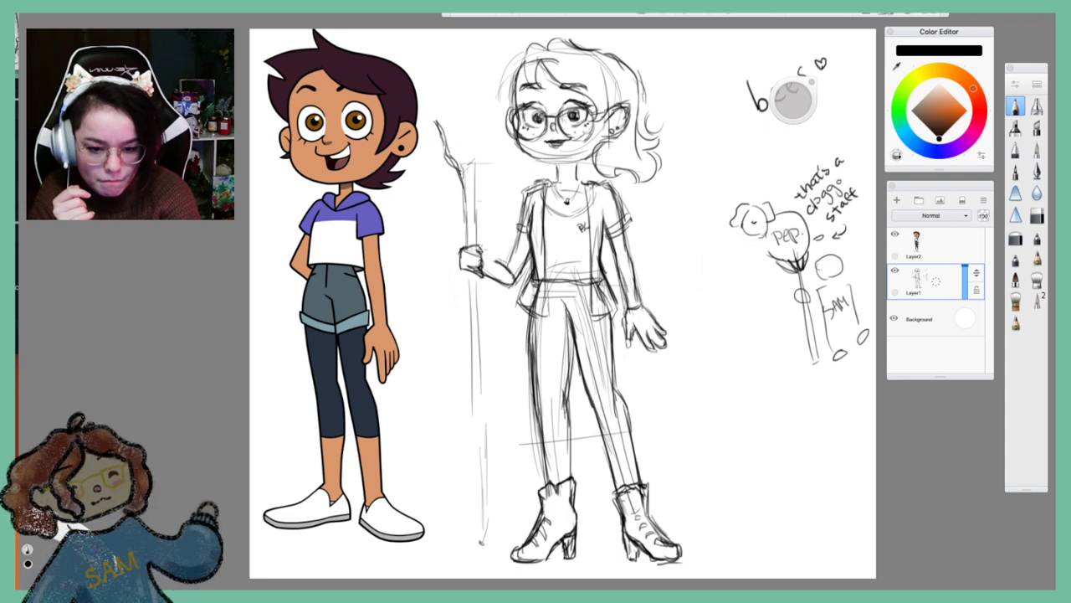
pyautogui.moveTo(479, 248); pyautogui.dragTo(487, 263)
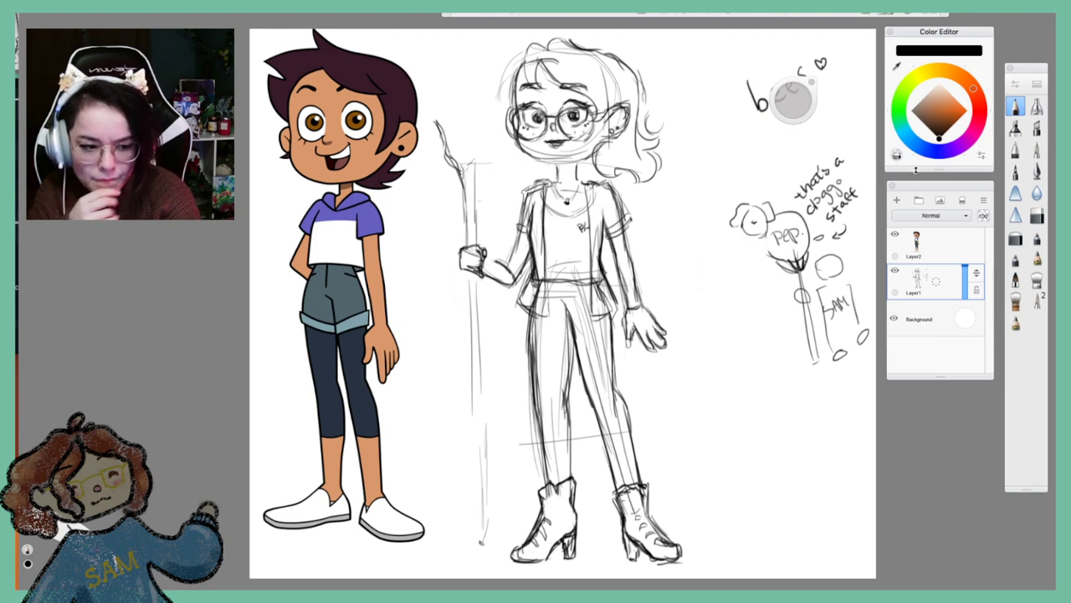
# Erase the fist gripping the staff and begin a rounded outline for the new hand
pyautogui.click(1036, 216)
pyautogui.moveTo(456, 264); pyautogui.dragTo(490, 252)
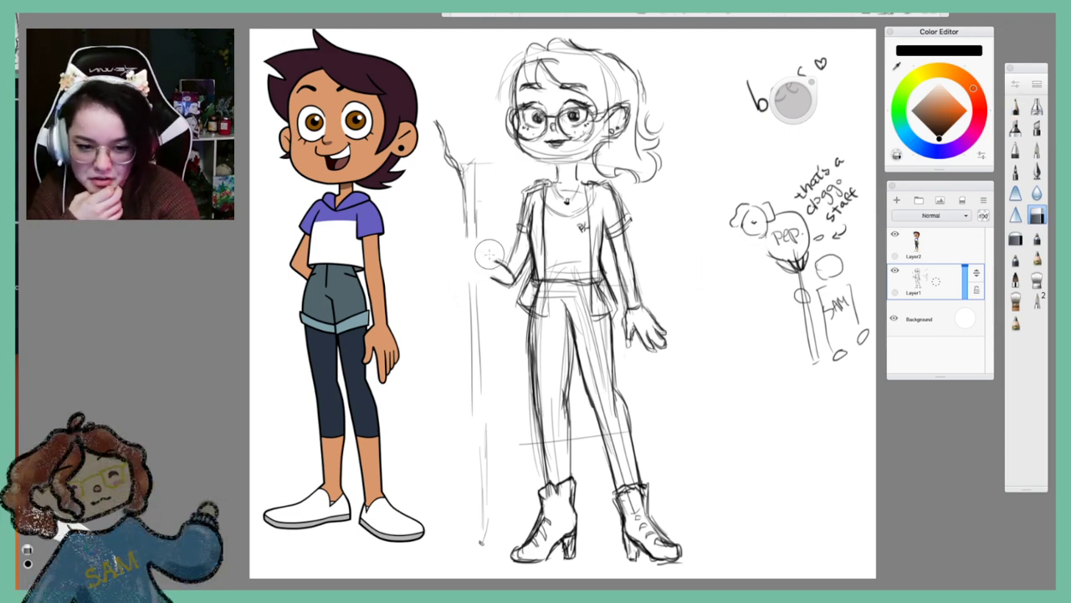
pyautogui.click(1016, 106)
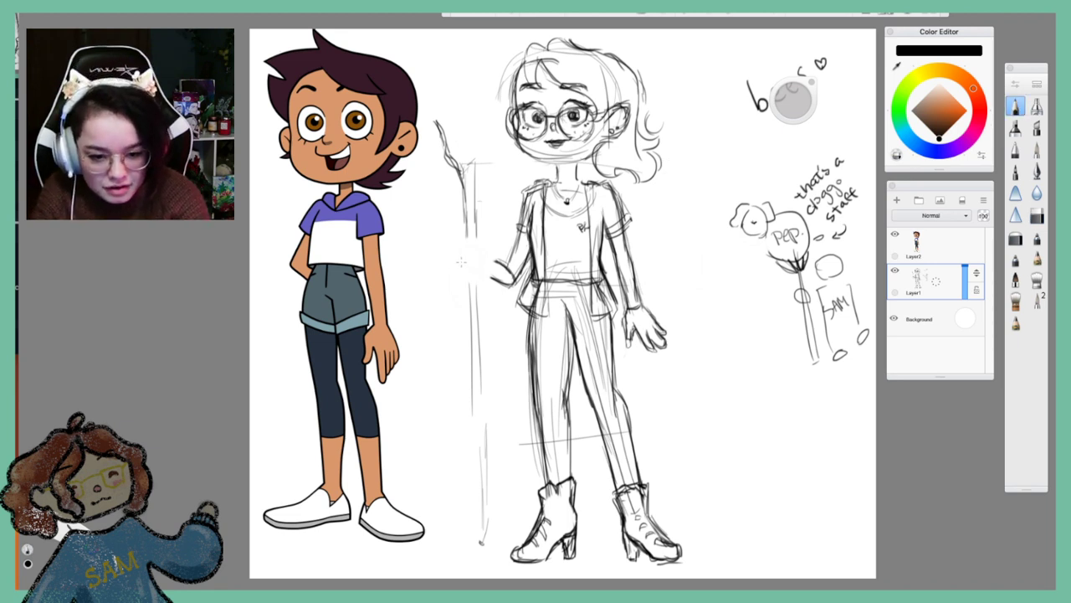
pyautogui.moveTo(466, 269)
pyautogui.mouseDown()
pyautogui.moveTo(469, 250)
pyautogui.moveTo(483, 249)
pyautogui.mouseUp()
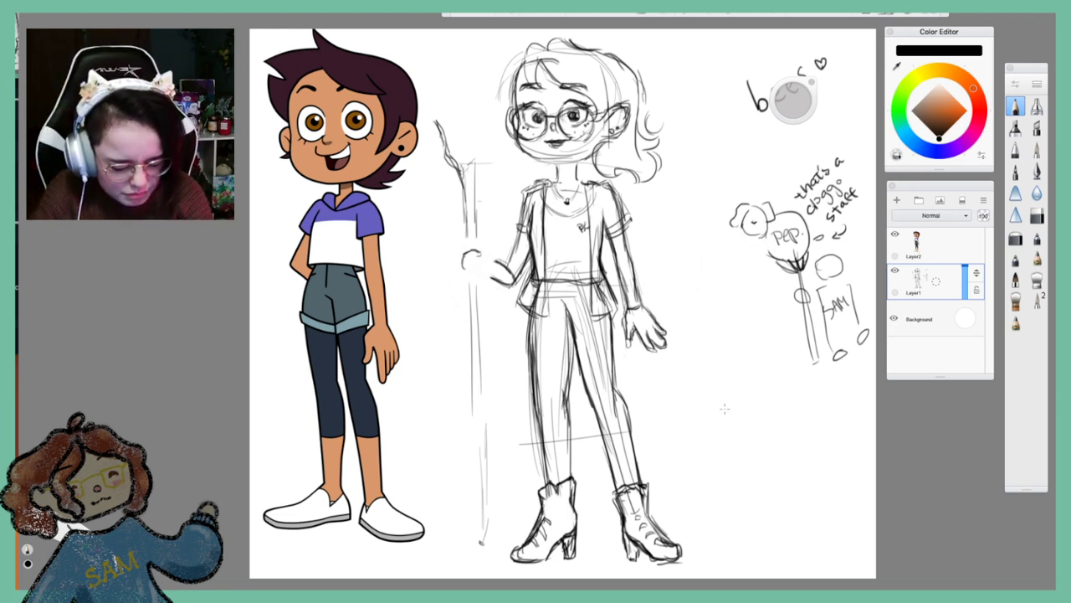
# Try out the clenched fist as a small practice sketch in the blank area beside the legs and erase it
pyautogui.moveTo(725, 409)
pyautogui.mouseDown()
pyautogui.moveTo(733, 434)
pyautogui.moveTo(770, 405)
pyautogui.moveTo(753, 442)
pyautogui.mouseUp()
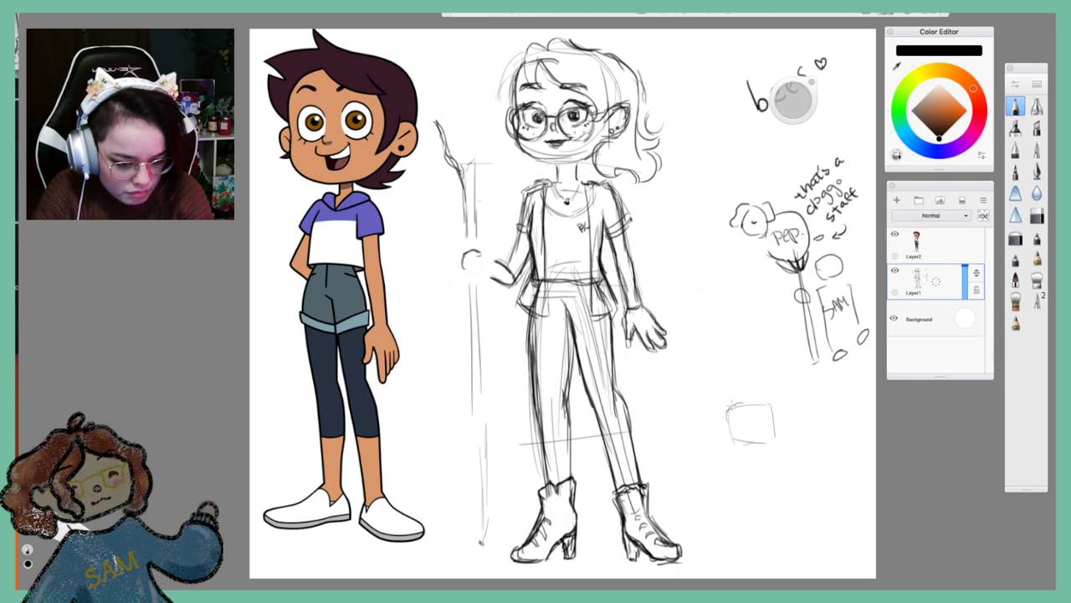
pyautogui.moveTo(748, 360); pyautogui.dragTo(751, 407)
pyautogui.moveTo(730, 403)
pyautogui.mouseDown()
pyautogui.moveTo(778, 398)
pyautogui.moveTo(771, 405)
pyautogui.moveTo(773, 392)
pyautogui.mouseUp()
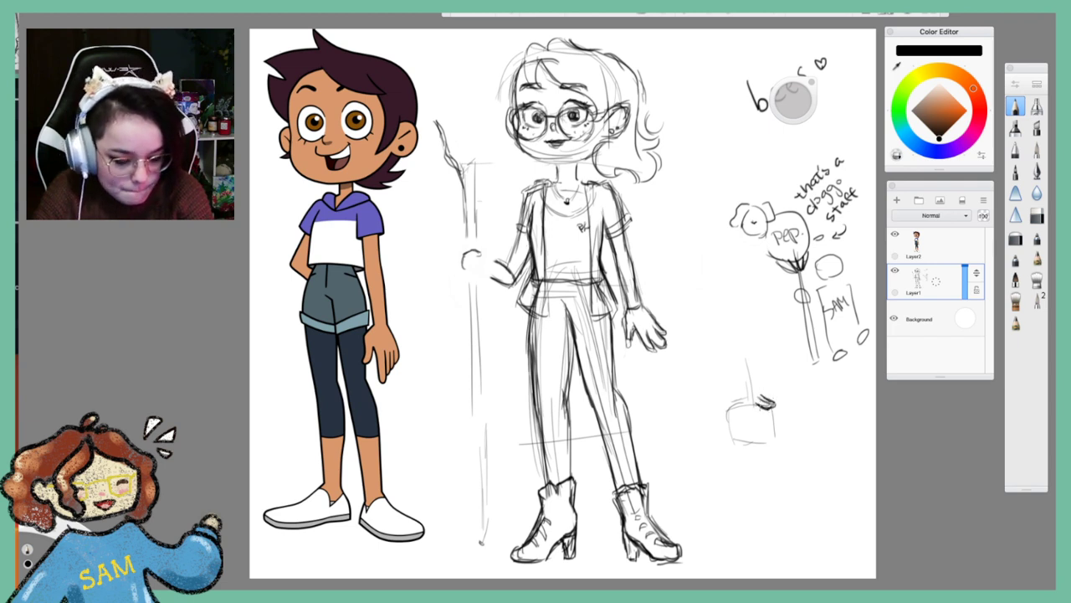
pyautogui.moveTo(755, 395)
pyautogui.mouseDown()
pyautogui.moveTo(728, 405)
pyautogui.moveTo(778, 408)
pyautogui.moveTo(773, 449)
pyautogui.moveTo(756, 447)
pyautogui.mouseUp()
pyautogui.moveTo(737, 400)
pyautogui.mouseDown()
pyautogui.moveTo(730, 438)
pyautogui.moveTo(779, 445)
pyautogui.moveTo(771, 427)
pyautogui.moveTo(780, 445)
pyautogui.mouseUp()
pyautogui.moveTo(751, 400); pyautogui.dragTo(774, 401)
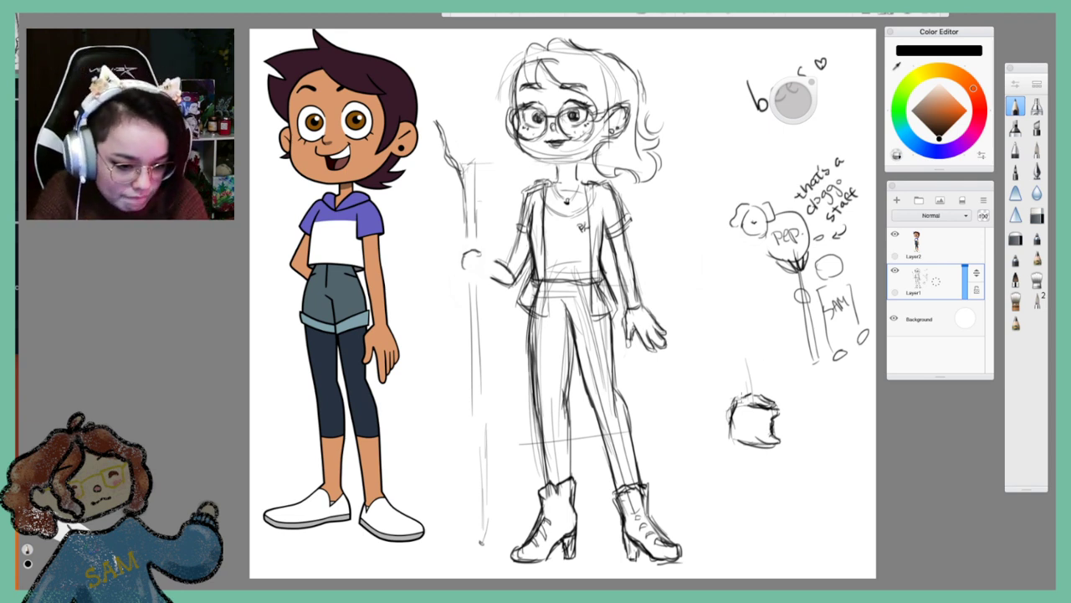
pyautogui.moveTo(728, 414); pyautogui.dragTo(765, 396)
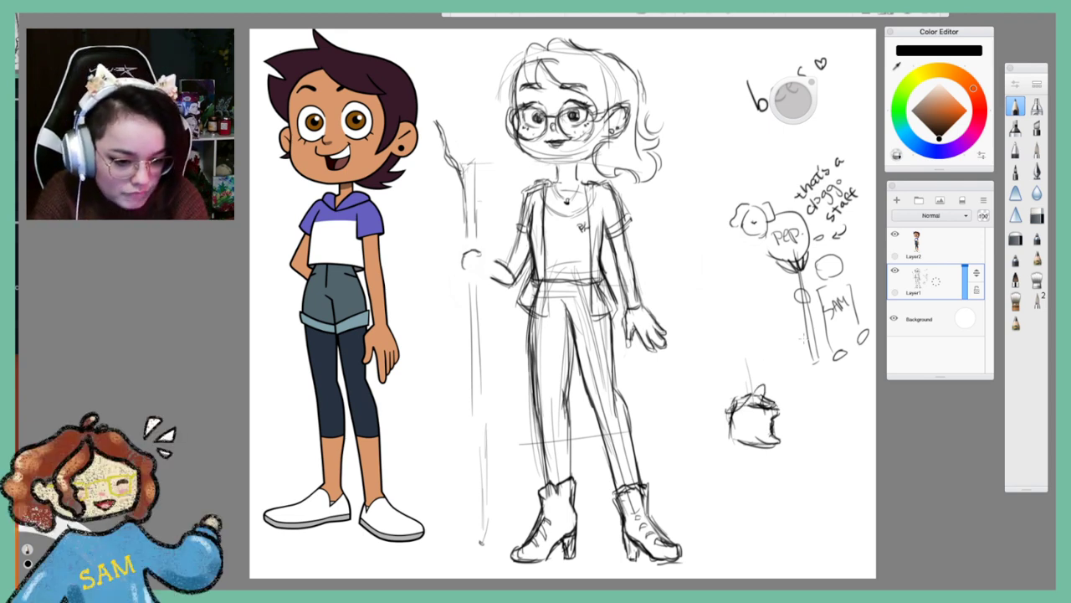
pyautogui.click(1037, 215)
pyautogui.moveTo(743, 355)
pyautogui.mouseDown()
pyautogui.moveTo(753, 435)
pyautogui.moveTo(787, 439)
pyautogui.mouseUp()
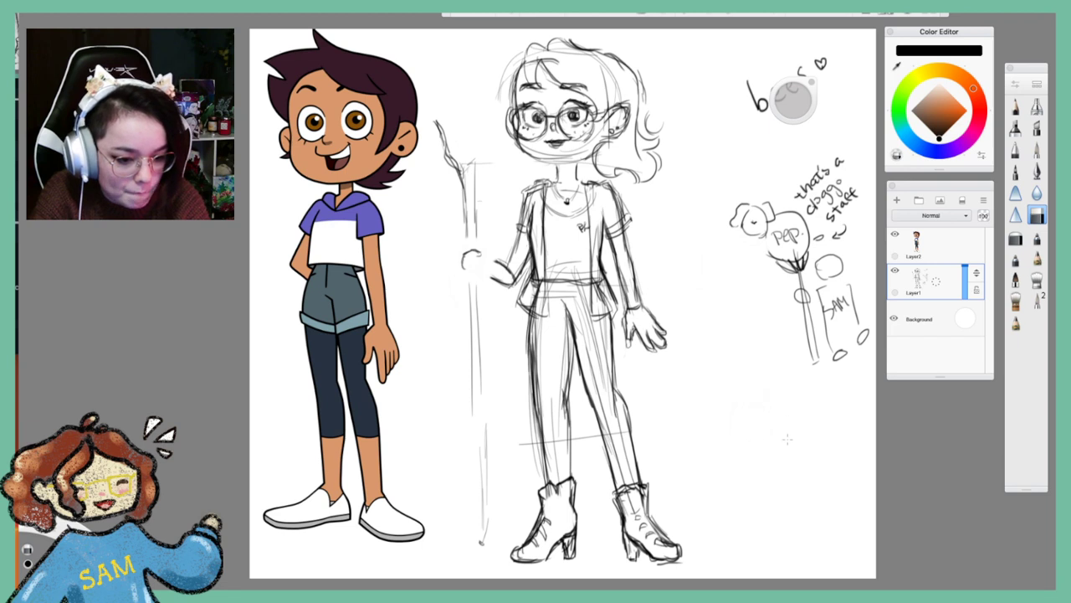
# Try to sketch a rounded fist with a thumb around the staff, connecting it to the shaft above
pyautogui.click(1017, 108)
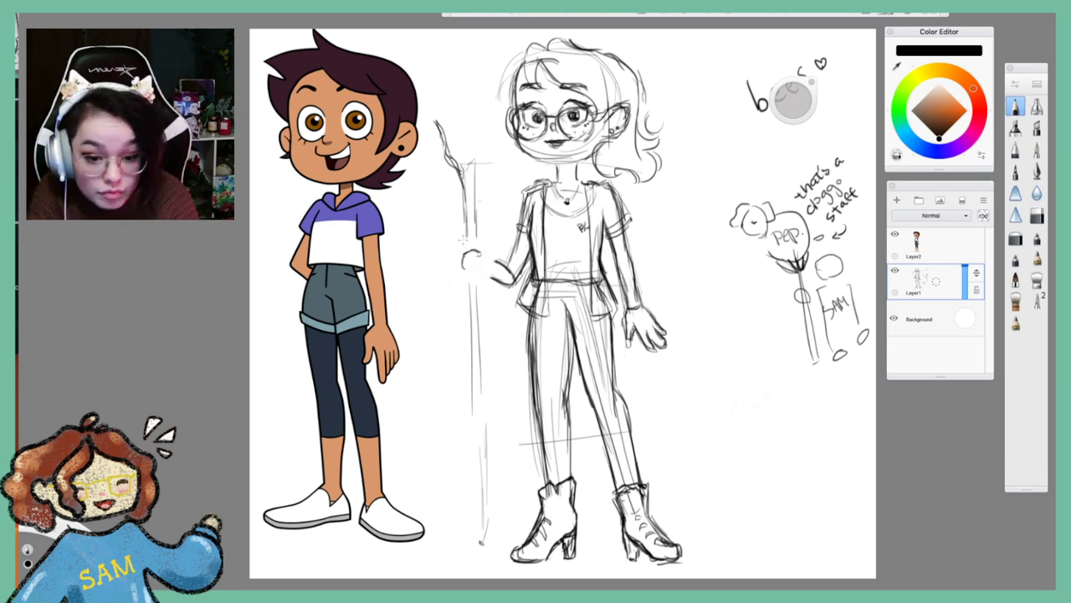
pyautogui.moveTo(460, 263); pyautogui.dragTo(487, 236)
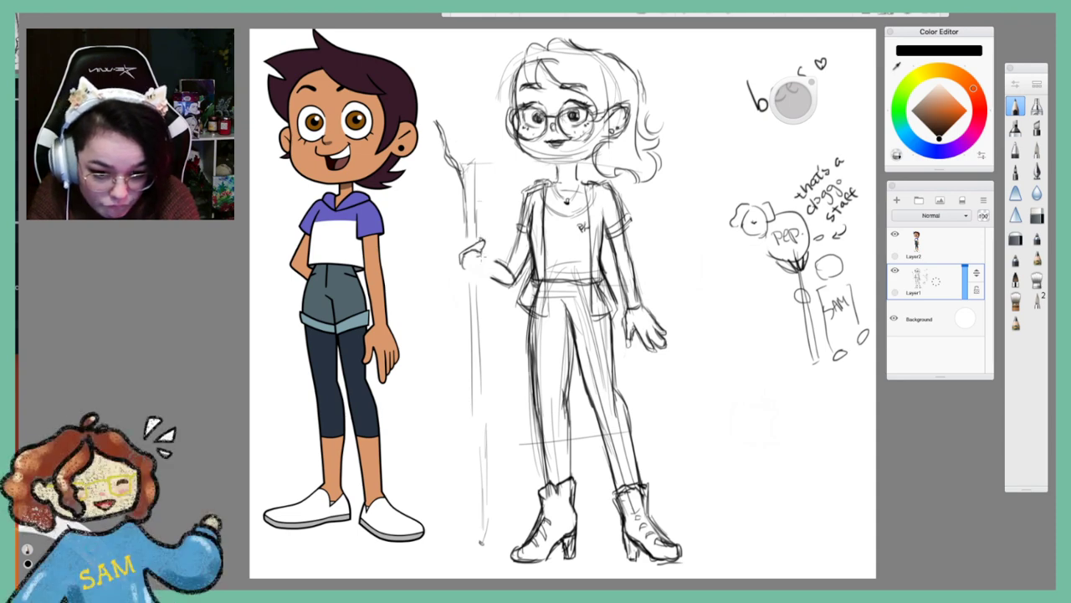
pyautogui.moveTo(482, 259); pyautogui.dragTo(484, 252)
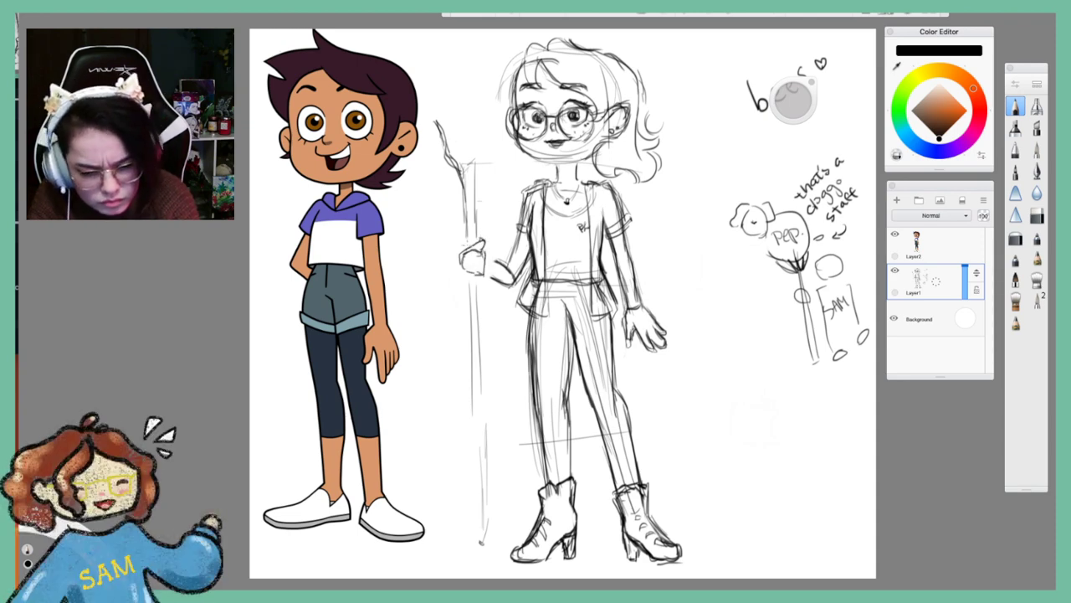
pyautogui.moveTo(471, 244); pyautogui.dragTo(459, 273)
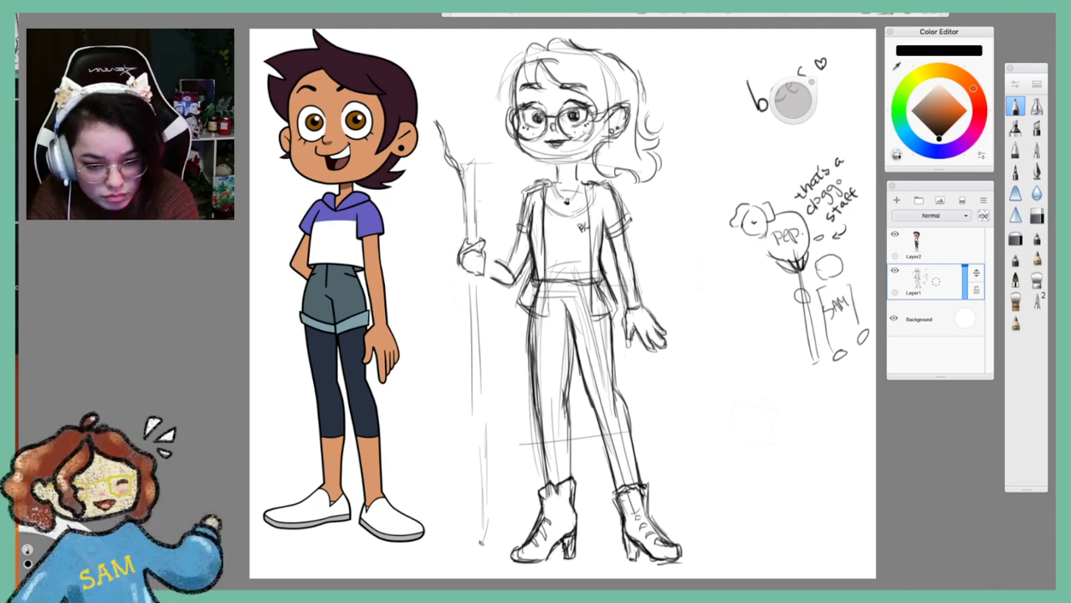
pyautogui.moveTo(479, 231); pyautogui.dragTo(482, 243)
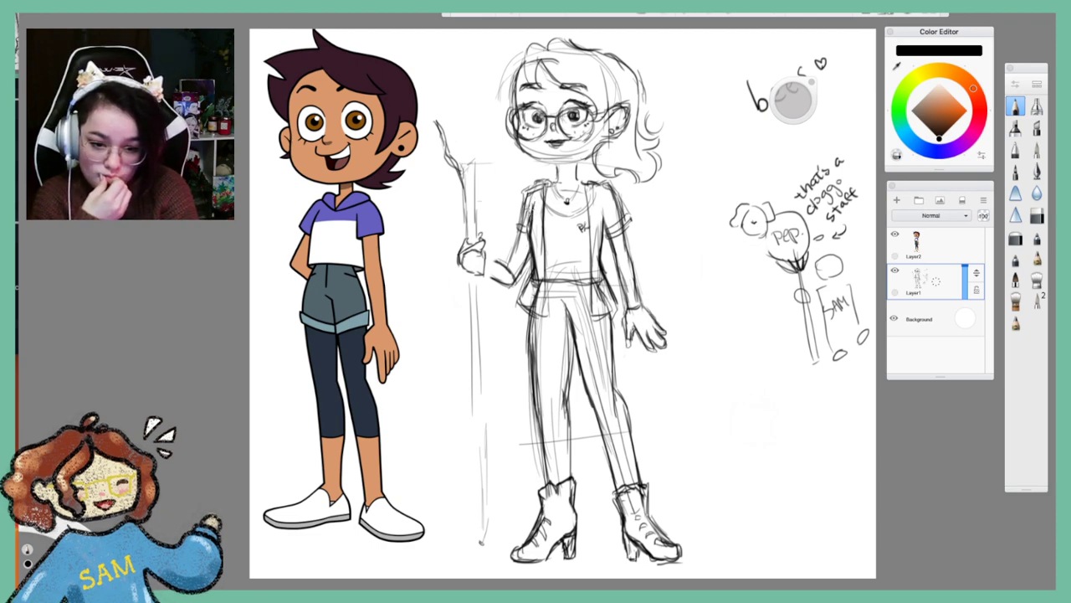
# Erase the fist again, redraw it as a simple block shape on the staff, and join it to the forearm
pyautogui.click(1036, 216)
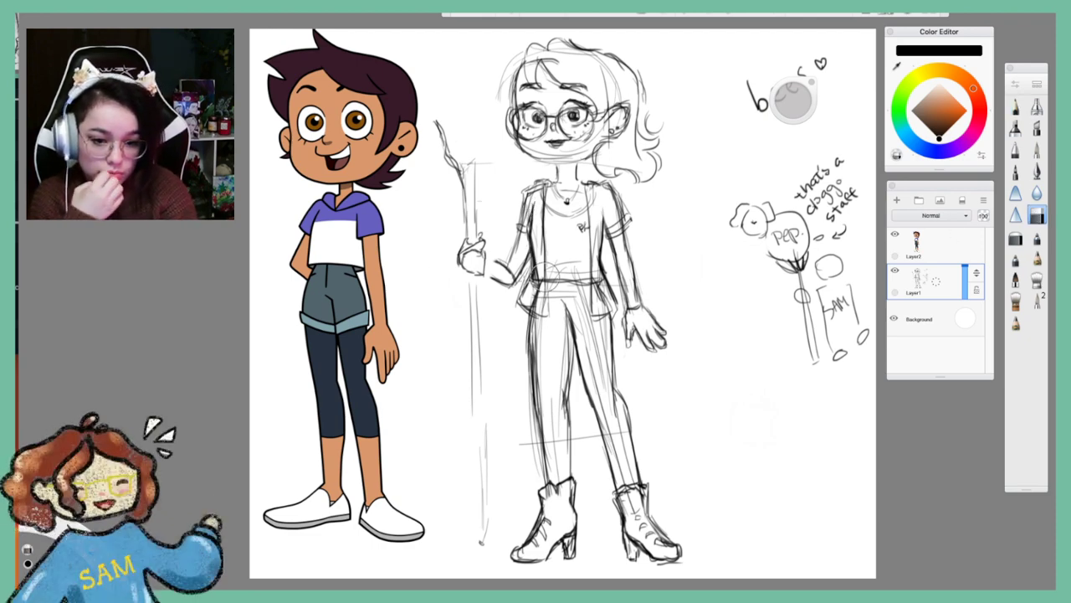
pyautogui.moveTo(459, 252)
pyautogui.mouseDown()
pyautogui.moveTo(477, 260)
pyautogui.moveTo(479, 243)
pyautogui.mouseUp()
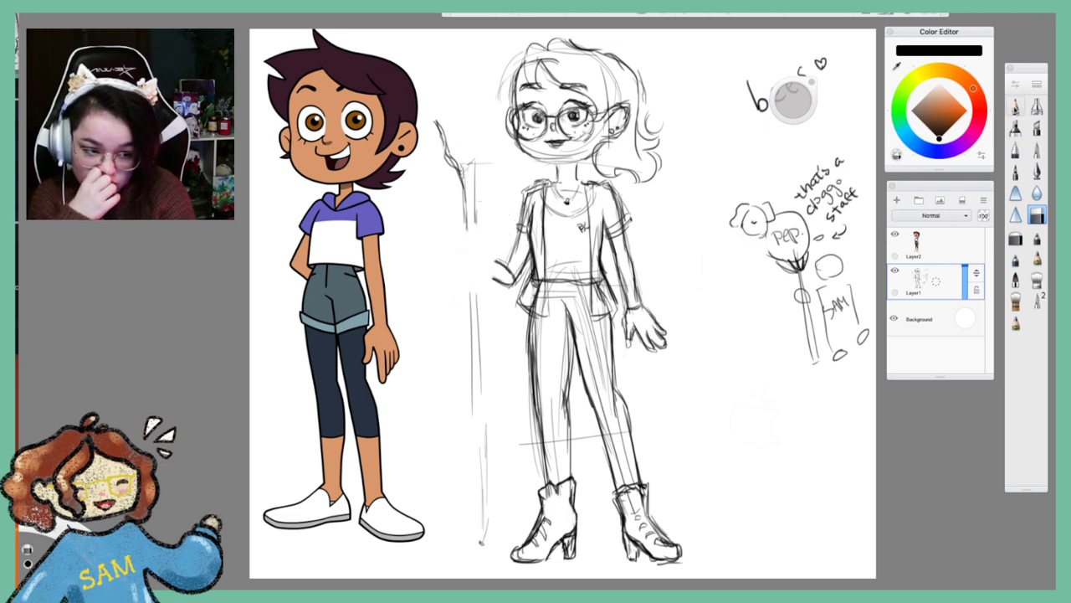
pyautogui.click(1015, 106)
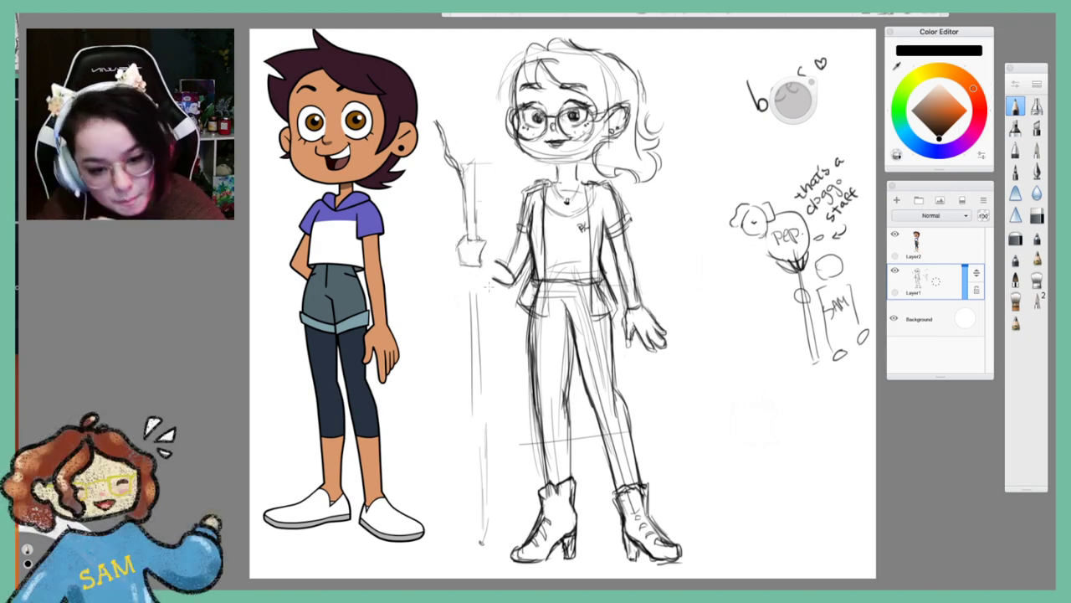
pyautogui.moveTo(481, 266)
pyautogui.mouseDown()
pyautogui.moveTo(501, 281)
pyautogui.moveTo(490, 263)
pyautogui.moveTo(506, 267)
pyautogui.moveTo(492, 278)
pyautogui.mouseUp()
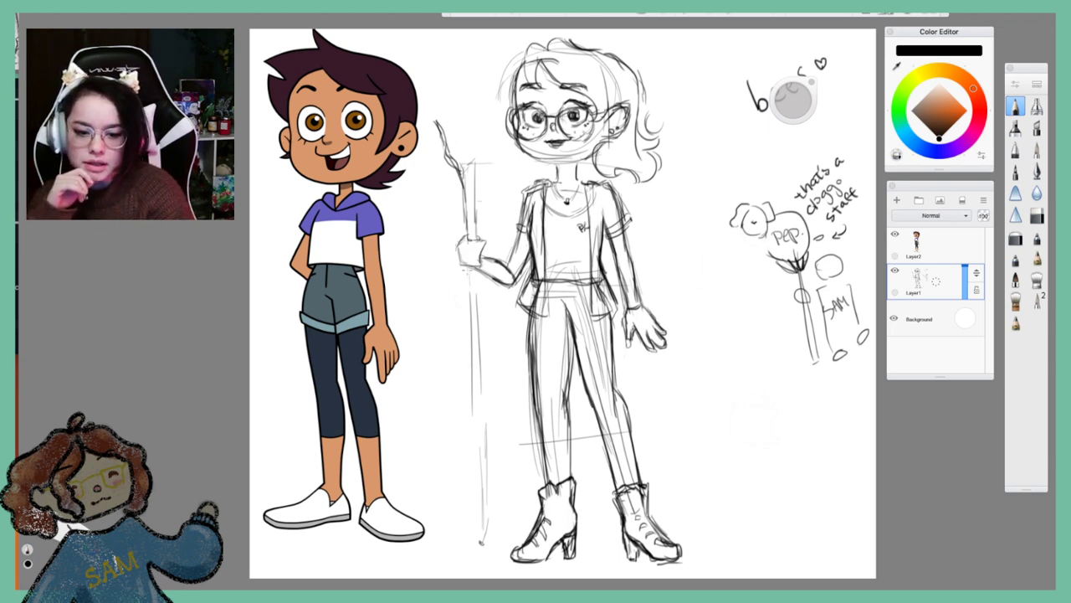
# Sketch the two sides of the staff's shaft below the fist and add small knots along them
pyautogui.moveTo(468, 270); pyautogui.dragTo(471, 324)
pyautogui.moveTo(480, 273); pyautogui.dragTo(489, 384)
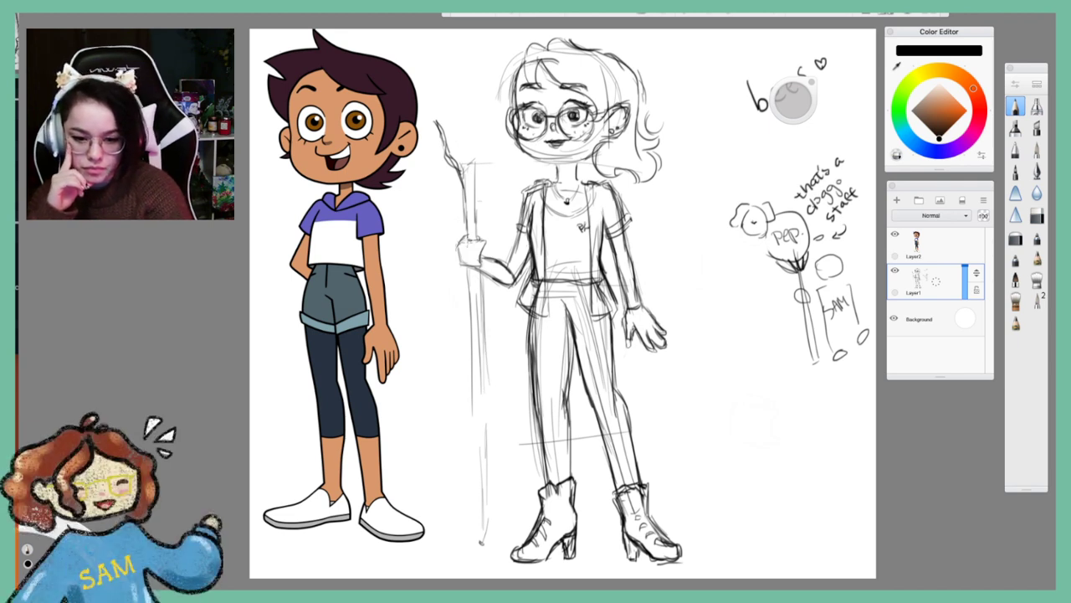
pyautogui.moveTo(476, 262); pyautogui.dragTo(482, 408)
pyautogui.moveTo(475, 341)
pyautogui.mouseDown()
pyautogui.moveTo(476, 402)
pyautogui.moveTo(475, 327)
pyautogui.mouseUp()
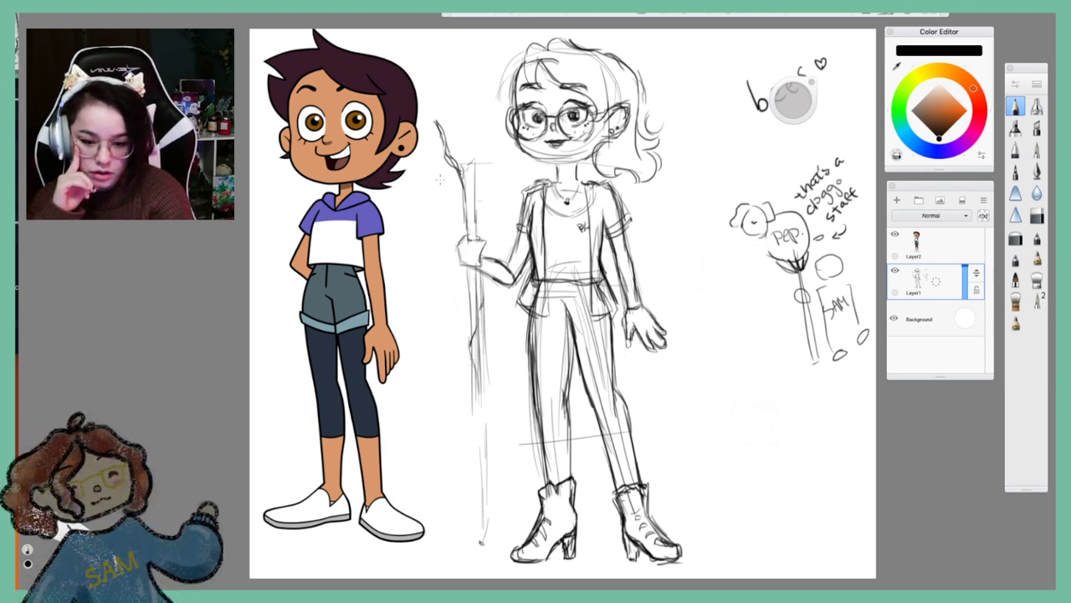
# Darken the staff's shaft down to its tip and shape a gnarled upper section with forked branches at its head
pyautogui.moveTo(456, 175)
pyautogui.mouseDown()
pyautogui.moveTo(483, 228)
pyautogui.moveTo(467, 231)
pyautogui.moveTo(481, 169)
pyautogui.mouseUp()
pyautogui.moveTo(476, 345); pyautogui.dragTo(479, 414)
pyautogui.moveTo(479, 373); pyautogui.dragTo(478, 420)
pyautogui.moveTo(482, 350); pyautogui.dragTo(483, 473)
pyautogui.moveTo(484, 427); pyautogui.dragTo(486, 536)
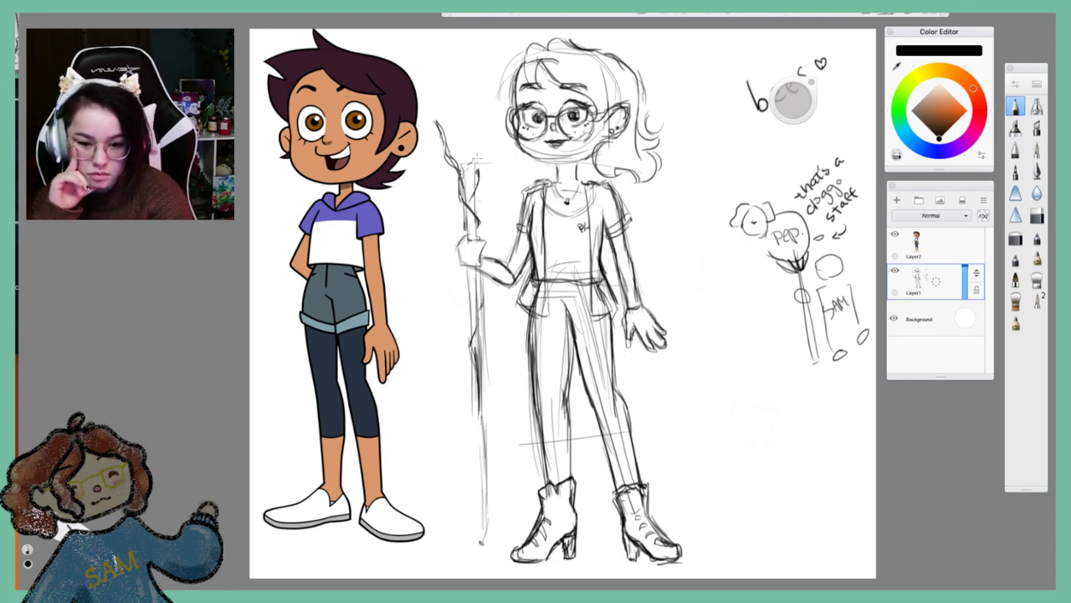
pyautogui.moveTo(471, 157)
pyautogui.mouseDown()
pyautogui.moveTo(477, 115)
pyautogui.moveTo(472, 175)
pyautogui.moveTo(482, 157)
pyautogui.mouseUp()
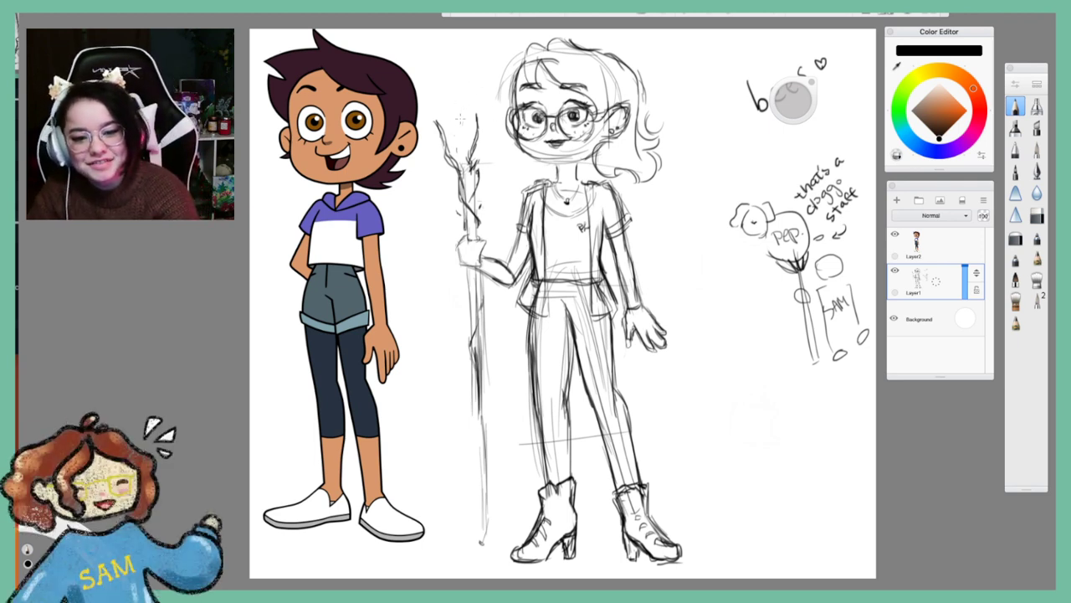
pyautogui.moveTo(451, 152); pyautogui.dragTo(448, 116)
# Switch to Firefox, search Google Images for "beehive", browse the pictures for reference, and return to the drawing
pyautogui.press('Tab')
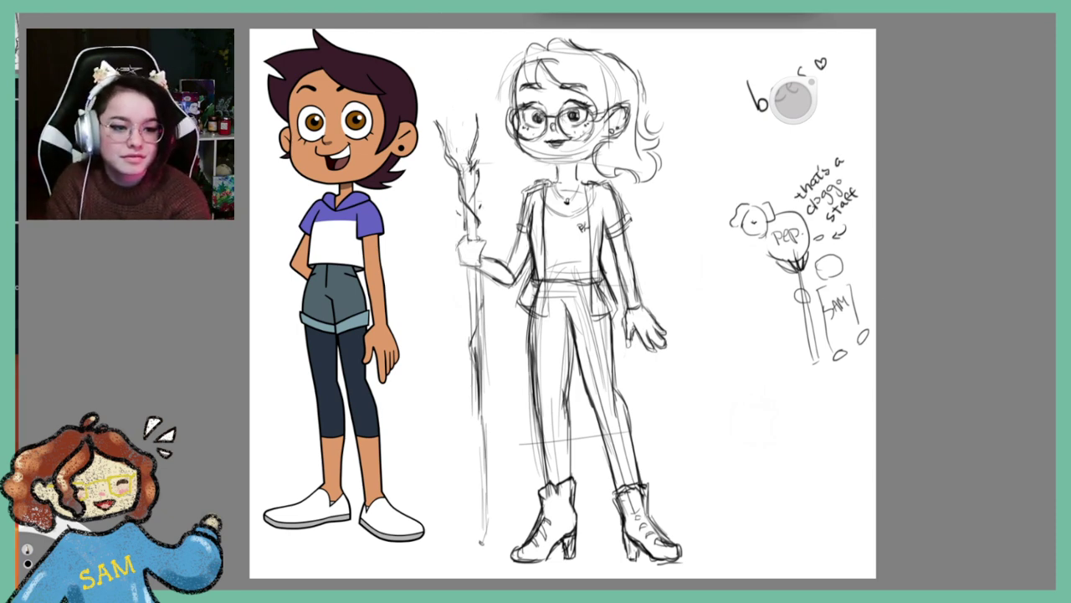
pyautogui.moveTo(908, 0); pyautogui.dragTo(789, 79)
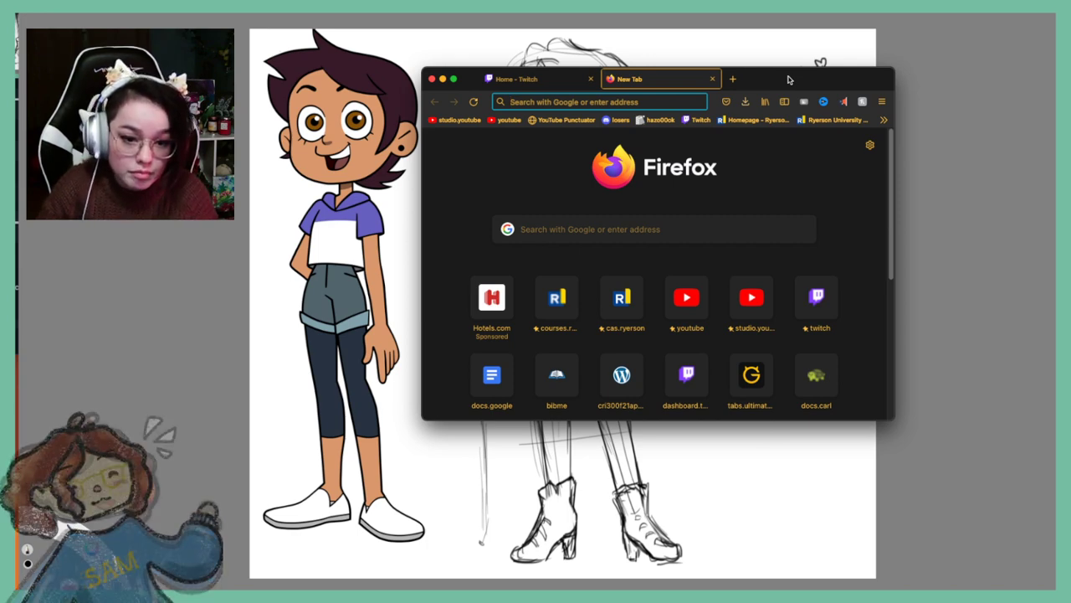
pyautogui.write('beehive')
pyautogui.press('Return')
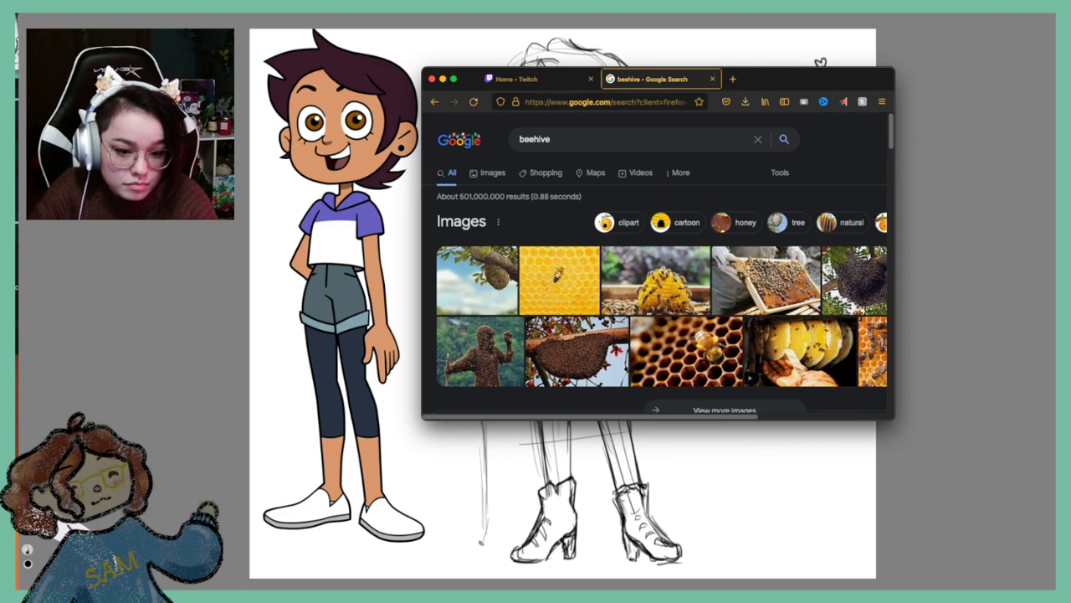
pyautogui.click(502, 175)
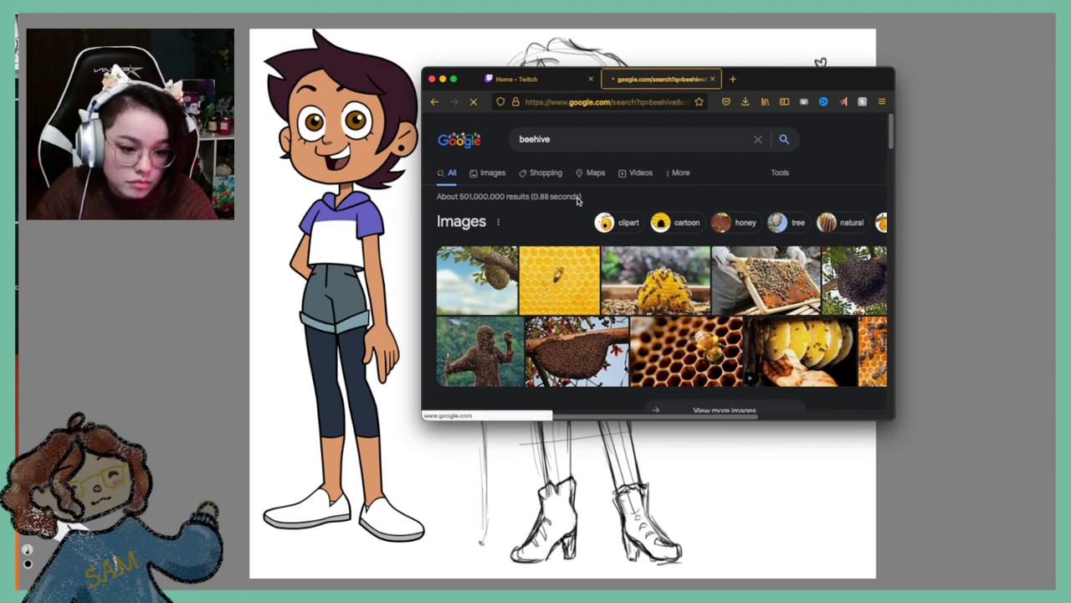
pyautogui.scroll(-10, 696, 284)
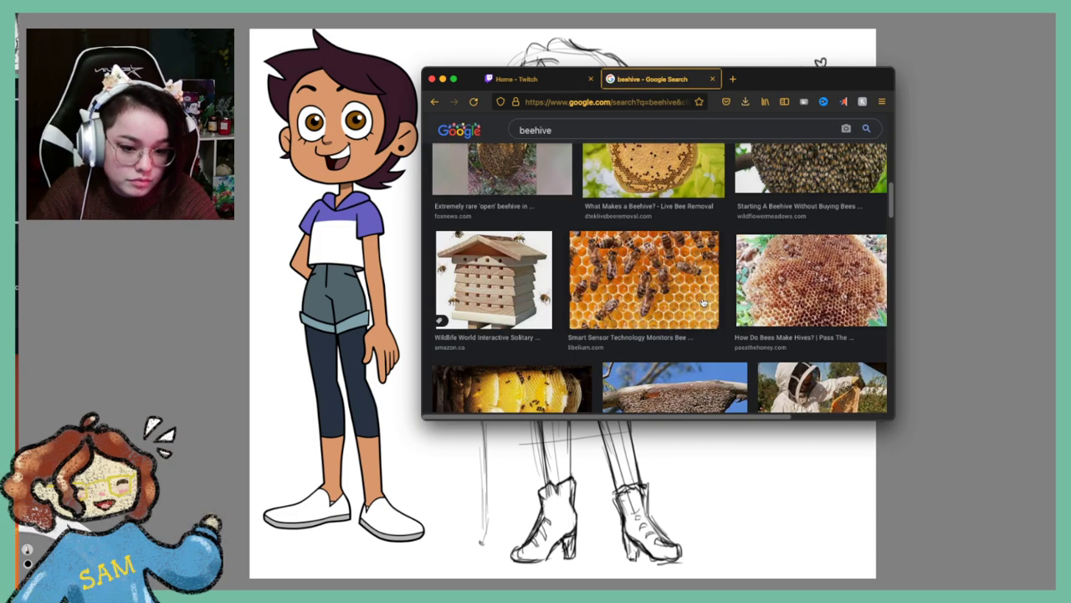
pyautogui.scroll(3, 708, 311)
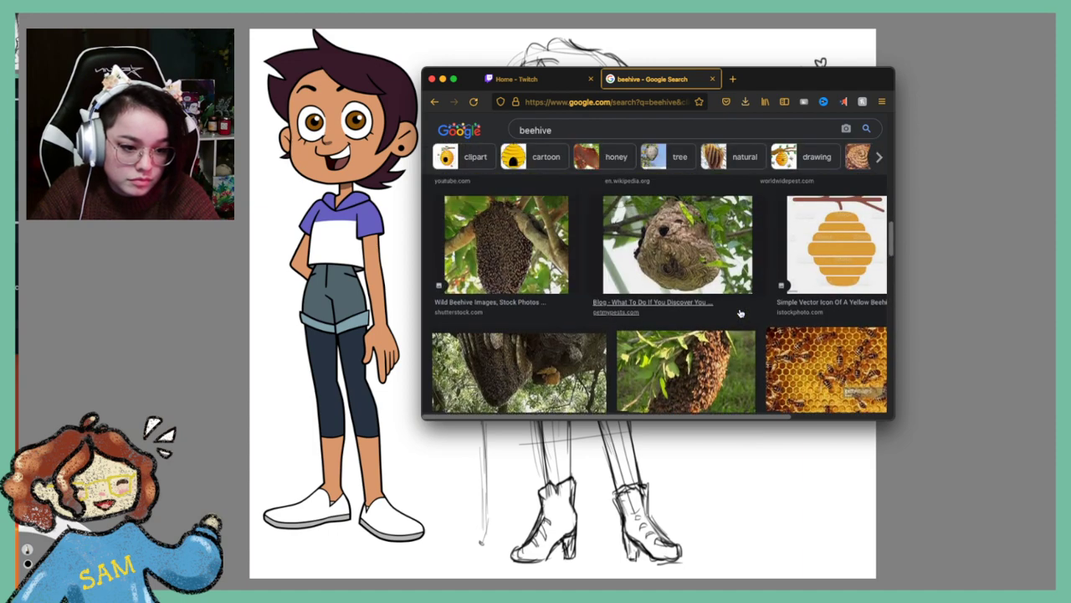
pyautogui.scroll(-6, 742, 311)
pyautogui.scroll(-6, 751, 316)
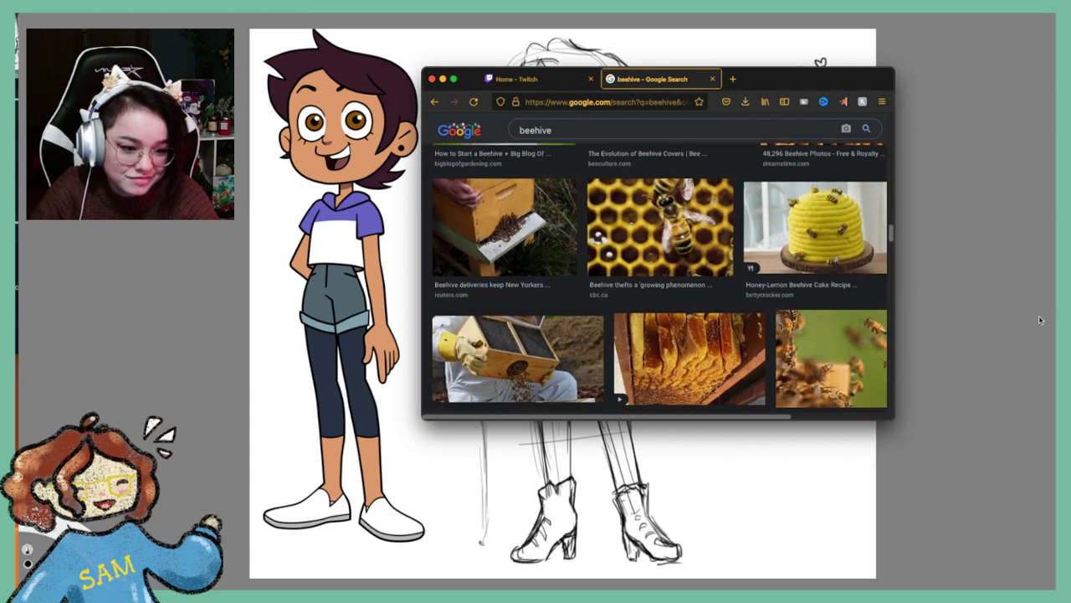
pyautogui.click(1040, 318)
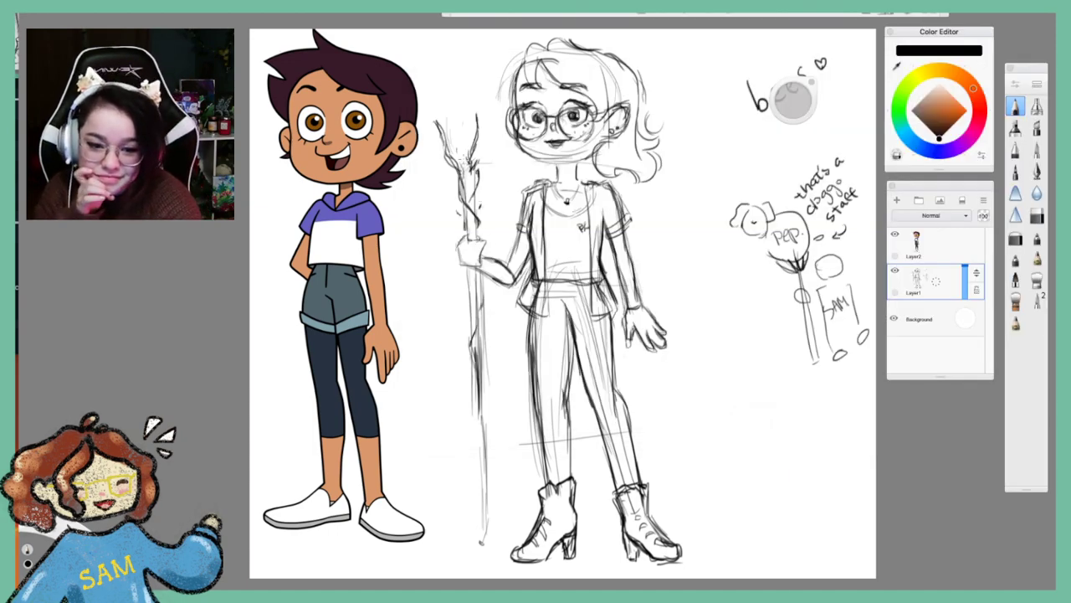
# Sketch a rounded beehive with stacked horizontal bands between the forked branches at the staff's head
pyautogui.moveTo(457, 164)
pyautogui.mouseDown()
pyautogui.moveTo(487, 157)
pyautogui.moveTo(476, 102)
pyautogui.moveTo(490, 152)
pyautogui.moveTo(492, 120)
pyautogui.mouseUp()
pyautogui.moveTo(491, 139)
pyautogui.mouseDown()
pyautogui.moveTo(497, 129)
pyautogui.moveTo(443, 128)
pyautogui.moveTo(435, 144)
pyautogui.moveTo(482, 156)
pyautogui.moveTo(458, 150)
pyautogui.moveTo(487, 132)
pyautogui.mouseUp()
pyautogui.moveTo(447, 128)
pyautogui.mouseDown()
pyautogui.moveTo(487, 123)
pyautogui.moveTo(482, 115)
pyautogui.mouseUp()
pyautogui.moveTo(459, 117); pyautogui.dragTo(478, 104)
# Scatter small bee-like dots and dashes around the beehive and add a winding vine with little leaves on the staff below it
pyautogui.click(453, 80)
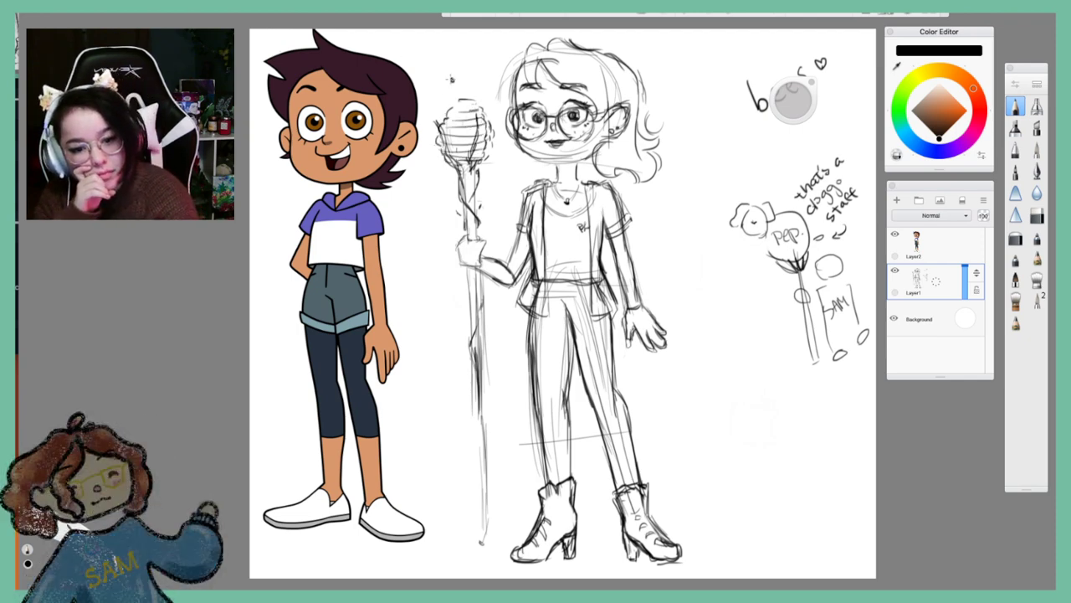
pyautogui.click(477, 81)
pyautogui.moveTo(489, 44)
pyautogui.mouseDown()
pyautogui.moveTo(495, 53)
pyautogui.moveTo(435, 61)
pyautogui.mouseUp()
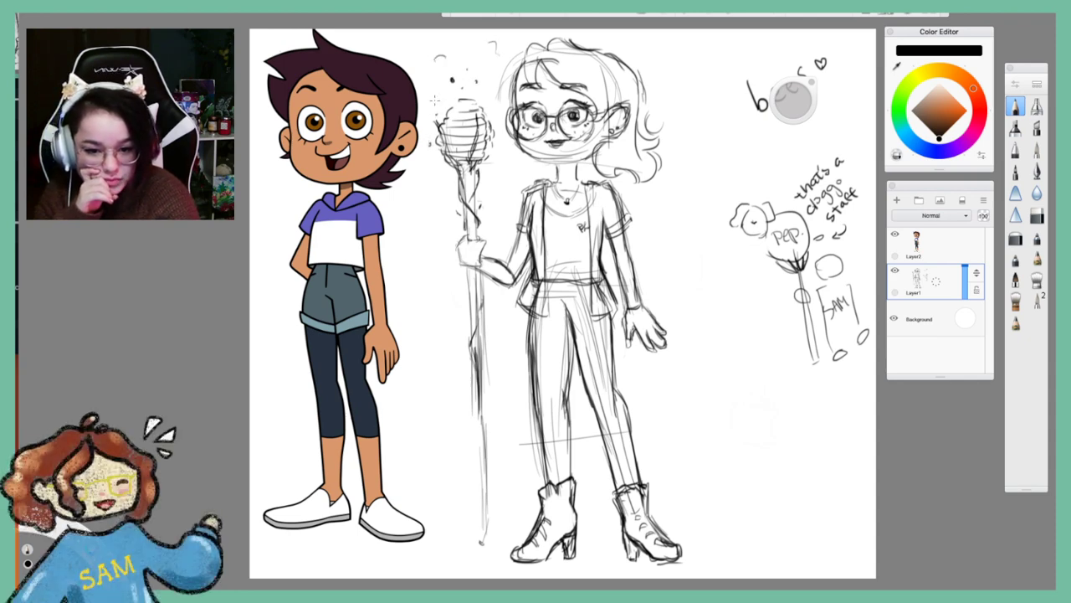
pyautogui.click(503, 153)
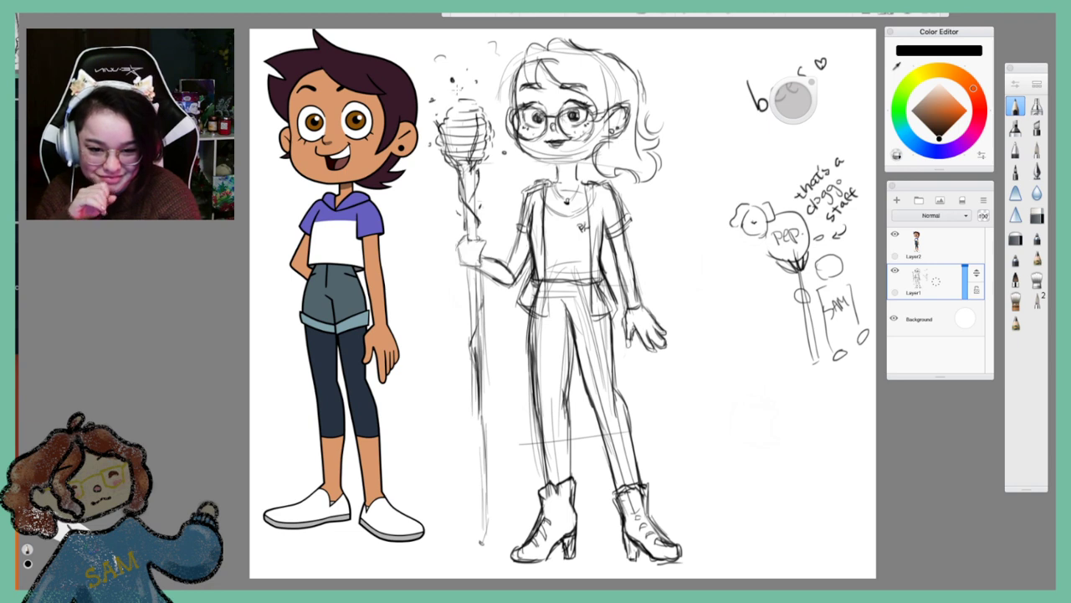
pyautogui.moveTo(473, 184)
pyautogui.mouseDown()
pyautogui.moveTo(466, 195)
pyautogui.moveTo(480, 189)
pyautogui.mouseUp()
pyautogui.moveTo(490, 176)
pyautogui.mouseDown()
pyautogui.moveTo(487, 185)
pyautogui.moveTo(447, 183)
pyautogui.moveTo(481, 225)
pyautogui.moveTo(456, 219)
pyautogui.moveTo(478, 238)
pyautogui.mouseUp()
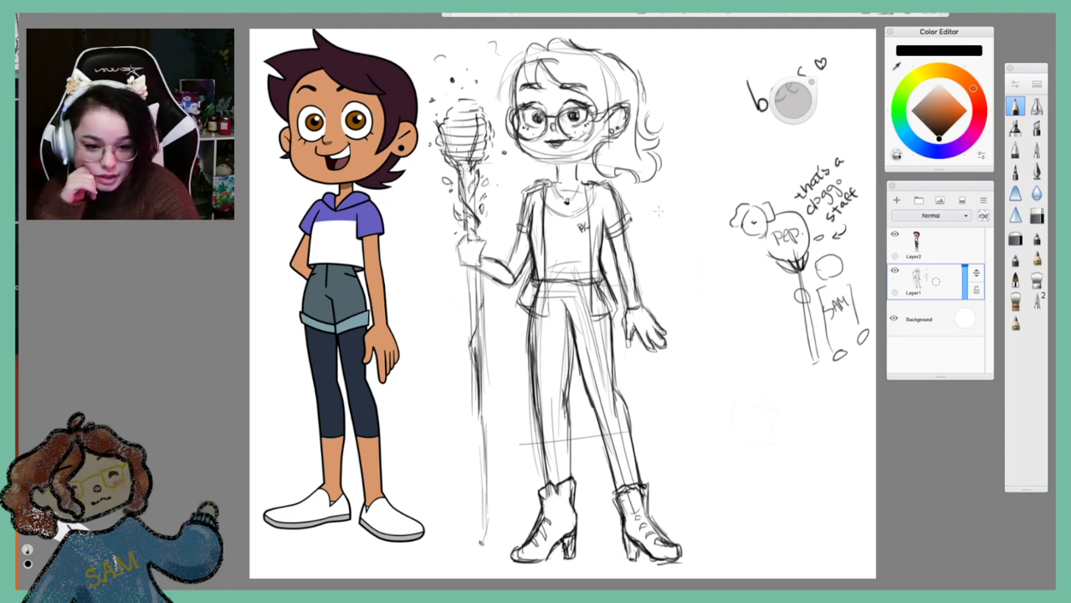
# Lower the opacity of the sketch on Layer1 and add a new empty layer above it
pyautogui.moveTo(964, 273)
pyautogui.mouseDown()
pyautogui.moveTo(964, 298)
pyautogui.moveTo(965, 287)
pyautogui.mouseUp()
pyautogui.click(897, 201)
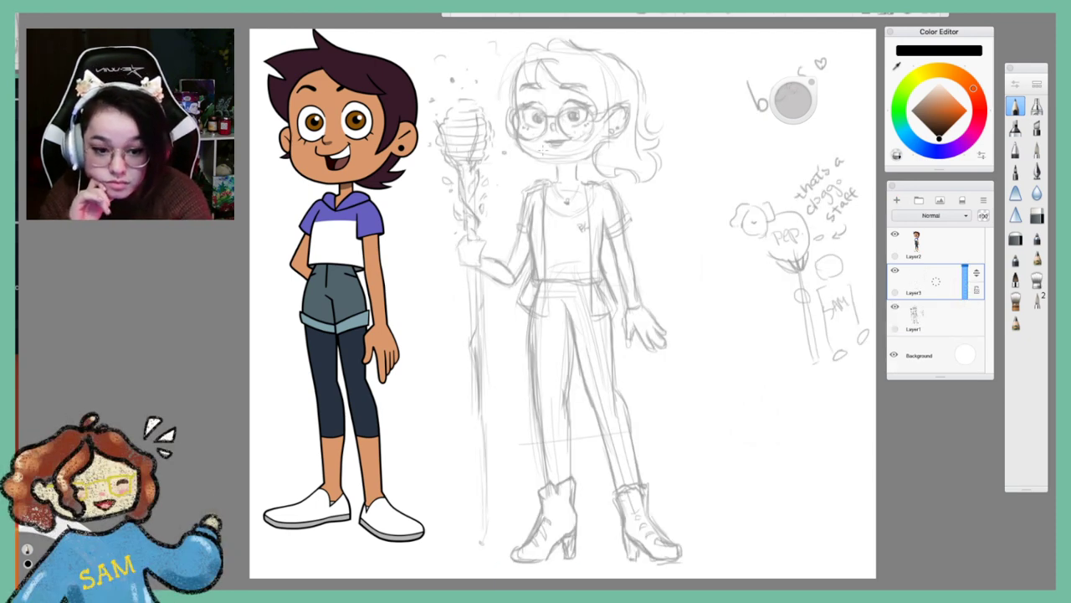
pyautogui.click(507, 13)
pyautogui.moveTo(570, 182); pyautogui.dragTo(612, 138)
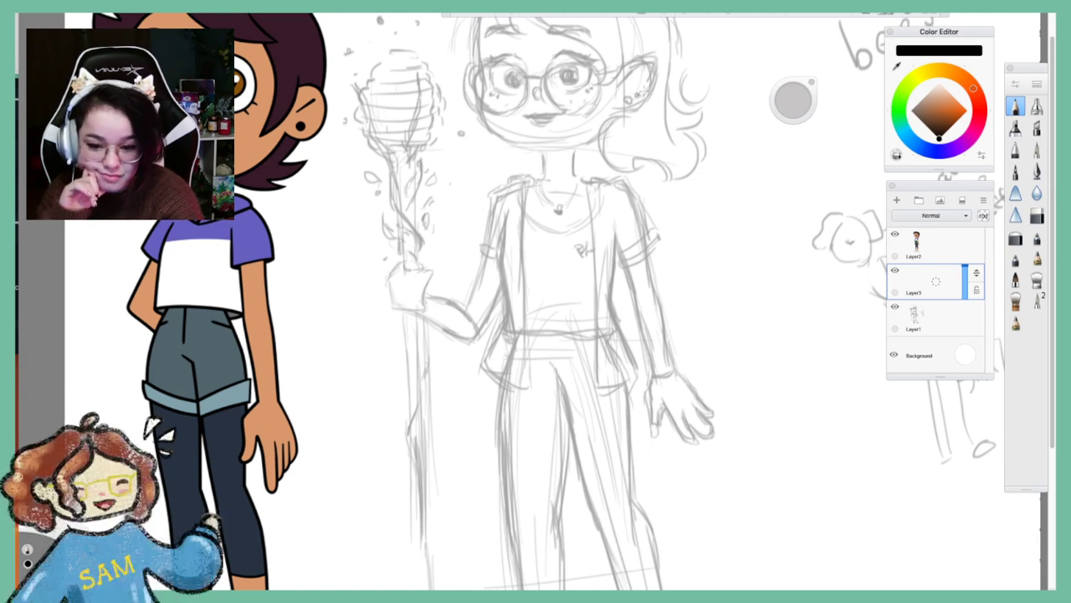
# Try the Inking Pen with a test stroke over the character's face on the new layer and undo it
pyautogui.press('space')
pyautogui.moveTo(533, 122)
pyautogui.mouseDown()
pyautogui.moveTo(493, 234)
pyautogui.moveTo(550, 305)
pyautogui.mouseUp()
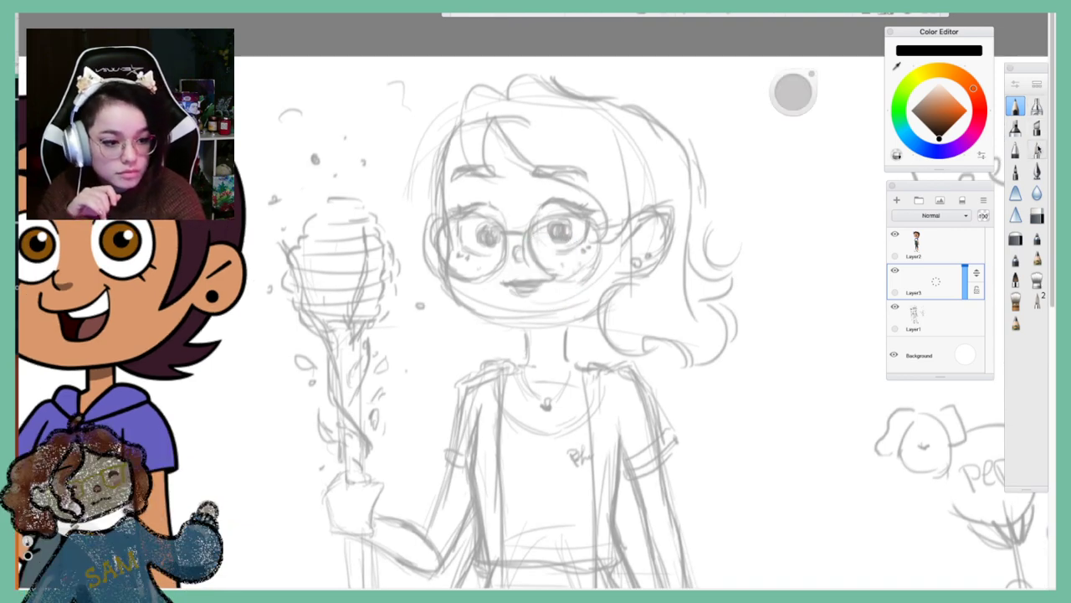
pyautogui.click(1036, 170)
pyautogui.moveTo(569, 175)
pyautogui.mouseDown()
pyautogui.moveTo(536, 196)
pyautogui.moveTo(578, 301)
pyautogui.moveTo(703, 330)
pyautogui.mouseUp()
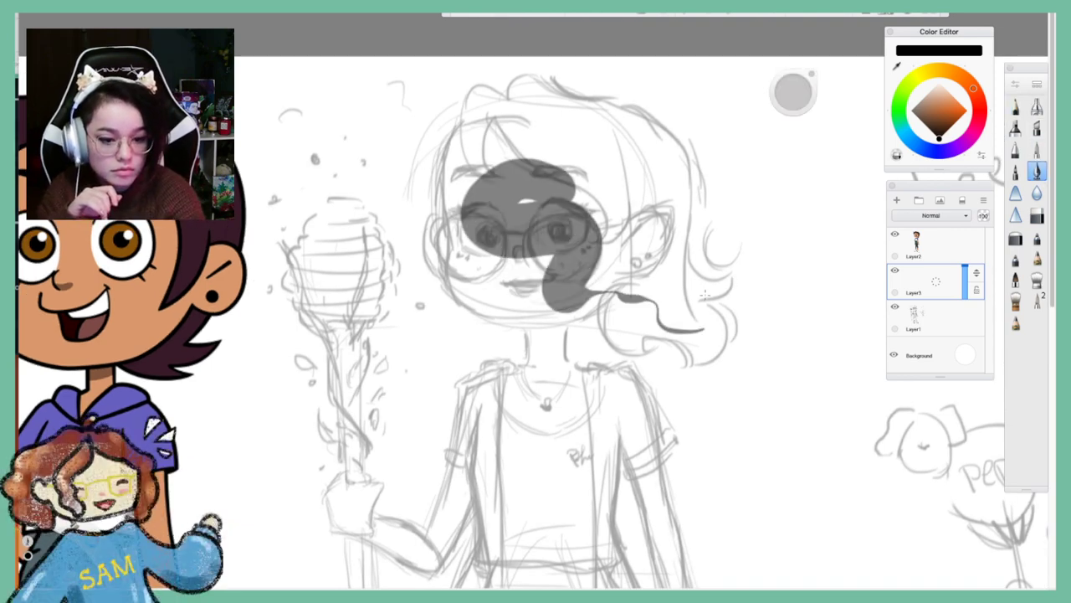
pyautogui.click(462, 14)
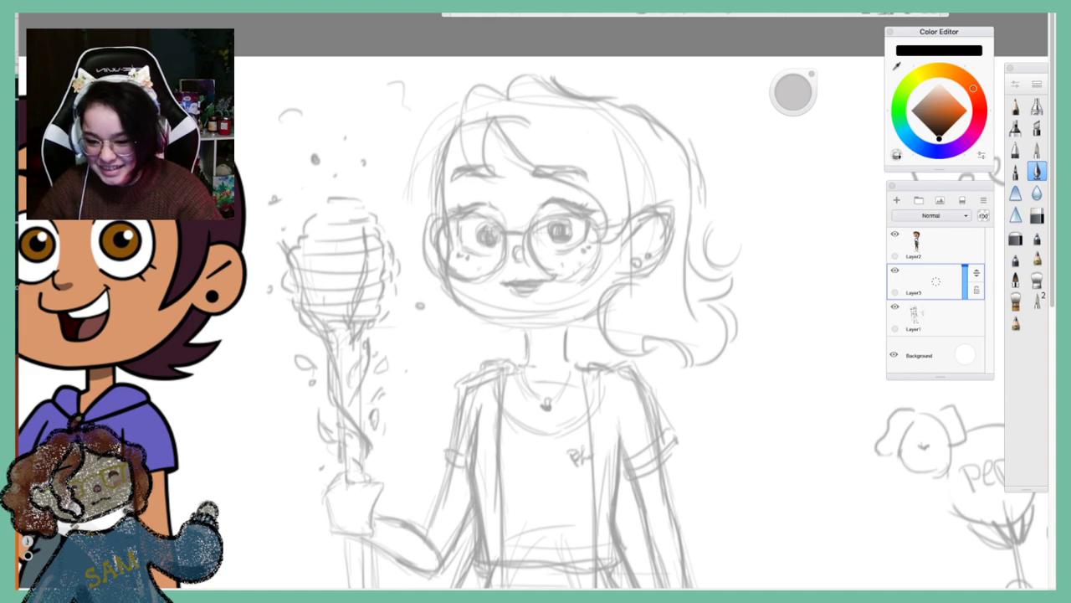
# Open the Inking Pen's properties from the brush library and set its opacity to 100%
pyautogui.click(1037, 84)
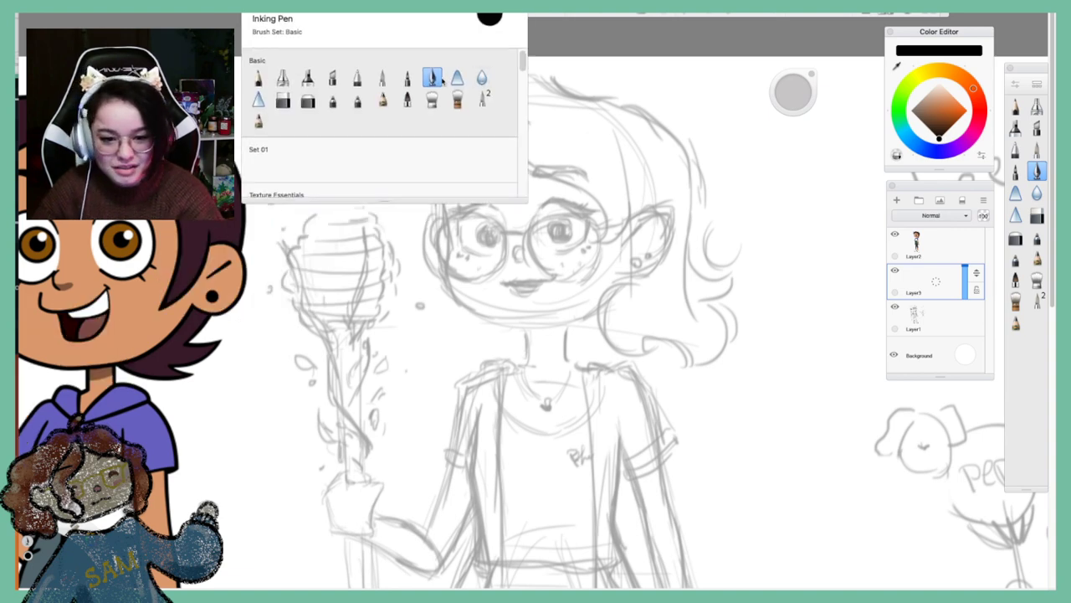
pyautogui.doubleClick(436, 79)
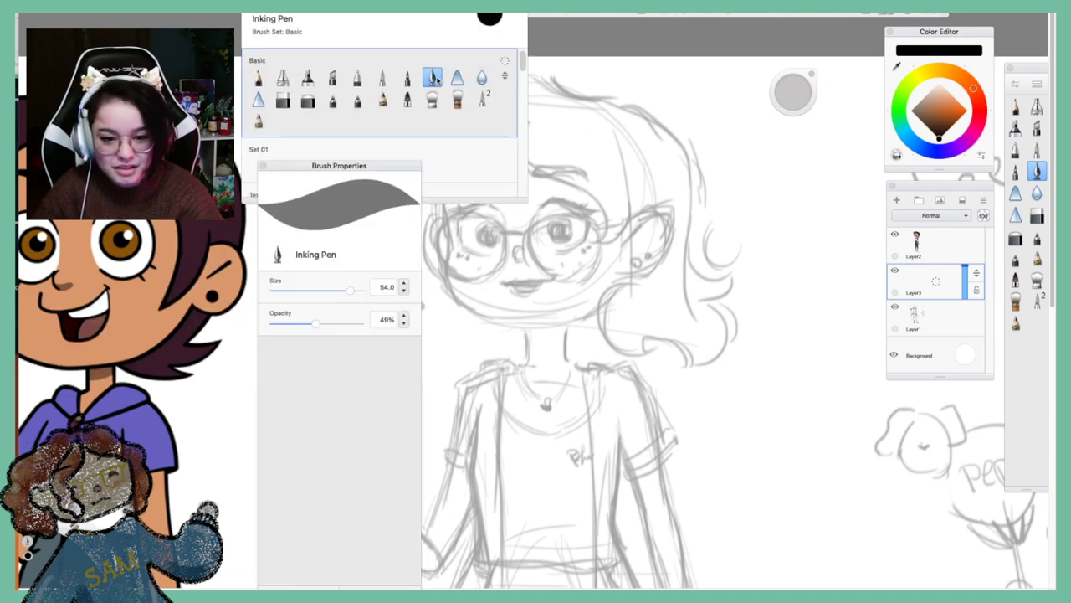
pyautogui.moveTo(377, 166)
pyautogui.mouseDown()
pyautogui.moveTo(641, 168)
pyautogui.moveTo(598, 75)
pyautogui.mouseUp()
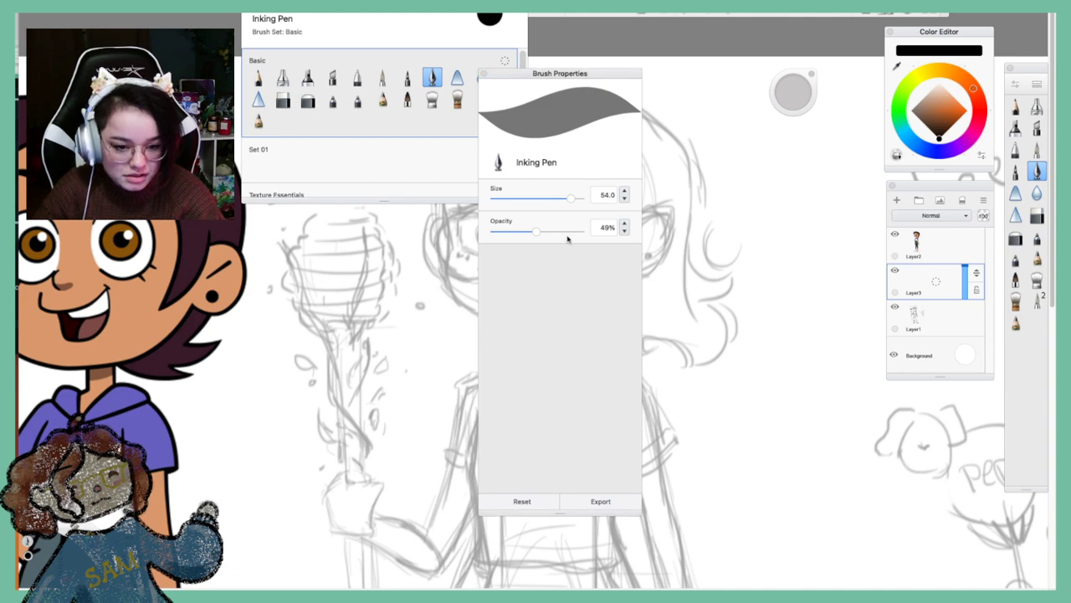
pyautogui.moveTo(536, 234); pyautogui.dragTo(581, 233)
pyautogui.click(435, 143)
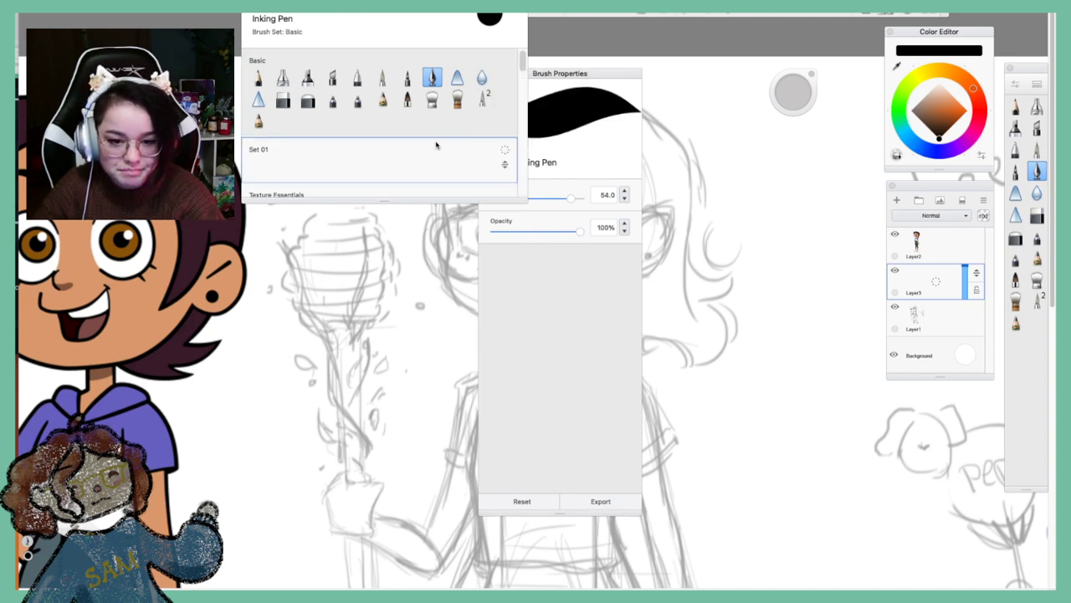
# Try the Felt Pen from the Traditional set with a test stroke beside the head and undo it
pyautogui.scroll(-3, 398, 103)
pyautogui.scroll(-3, 399, 104)
pyautogui.scroll(2, 402, 105)
pyautogui.click(407, 174)
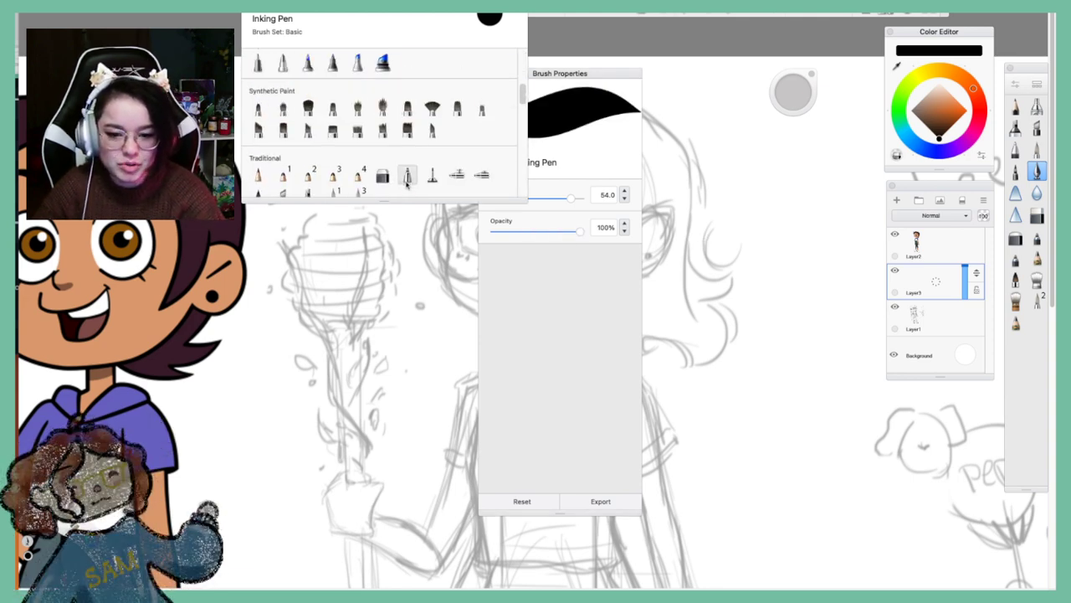
pyautogui.click(432, 174)
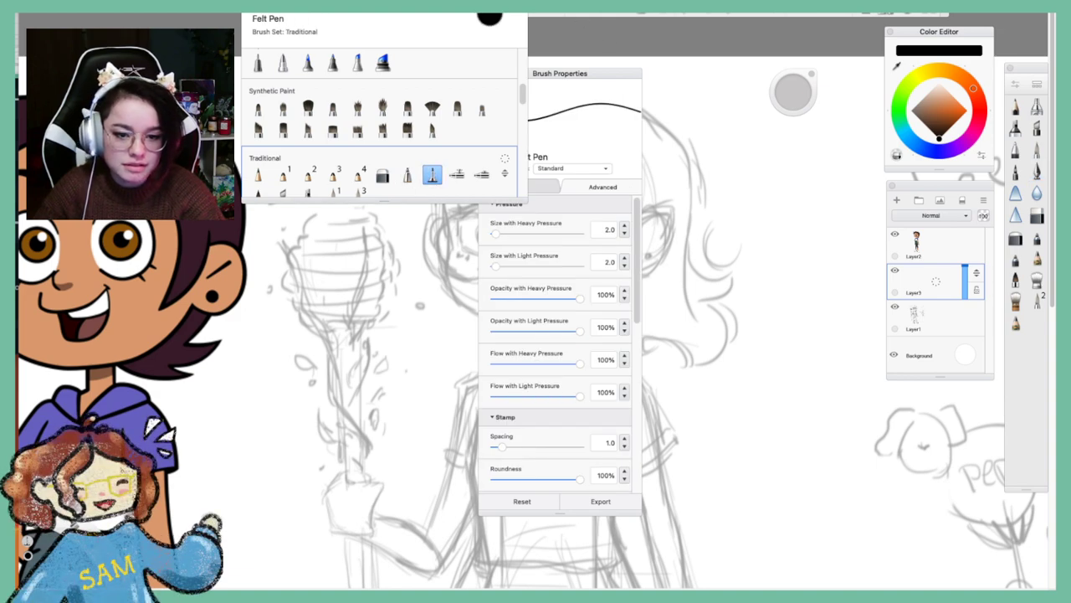
pyautogui.moveTo(690, 132)
pyautogui.mouseDown()
pyautogui.moveTo(703, 191)
pyautogui.moveTo(810, 289)
pyautogui.mouseUp()
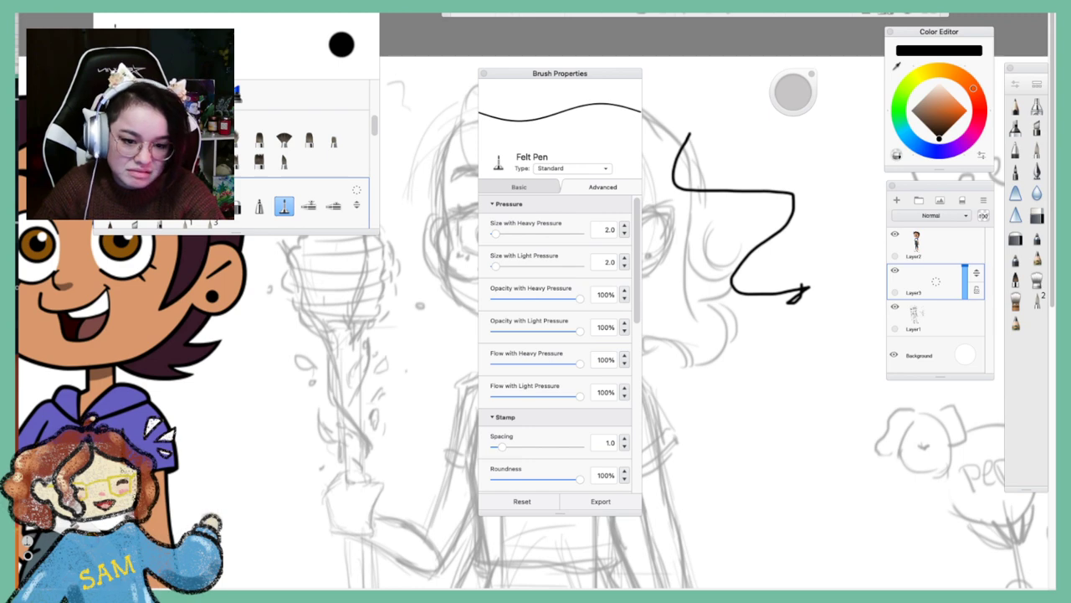
pyautogui.hotkey('ctrl', 'z')
# Try PaintBrush 3 with a short test stroke on the canvas and undo it
pyautogui.scroll(-3, 267, 141)
pyautogui.click(210, 177)
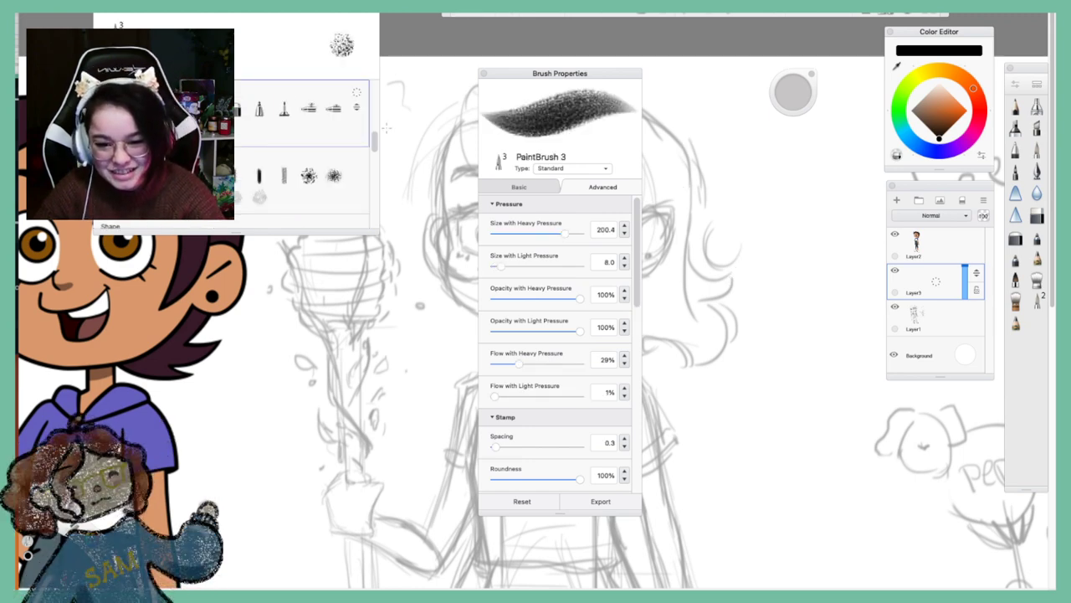
pyautogui.moveTo(360, 251); pyautogui.dragTo(410, 182)
pyautogui.hotkey('ctrl', 'z')
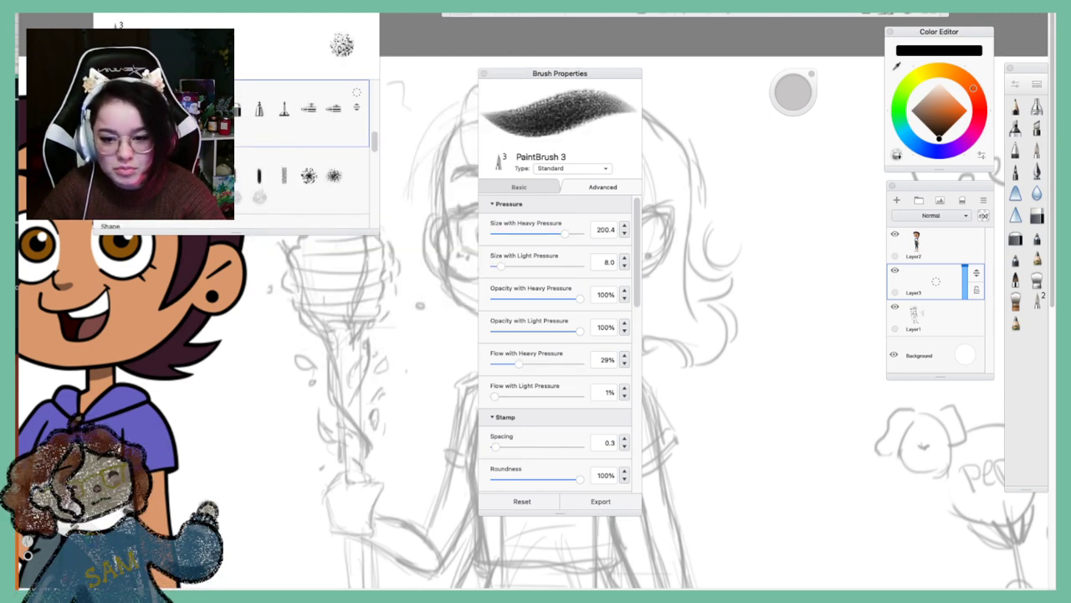
# Compare PaintBrush 1 and the Traditional pencils, test Pencil 4 with a wavy stroke beside the face, and undo it
pyautogui.click(159, 178)
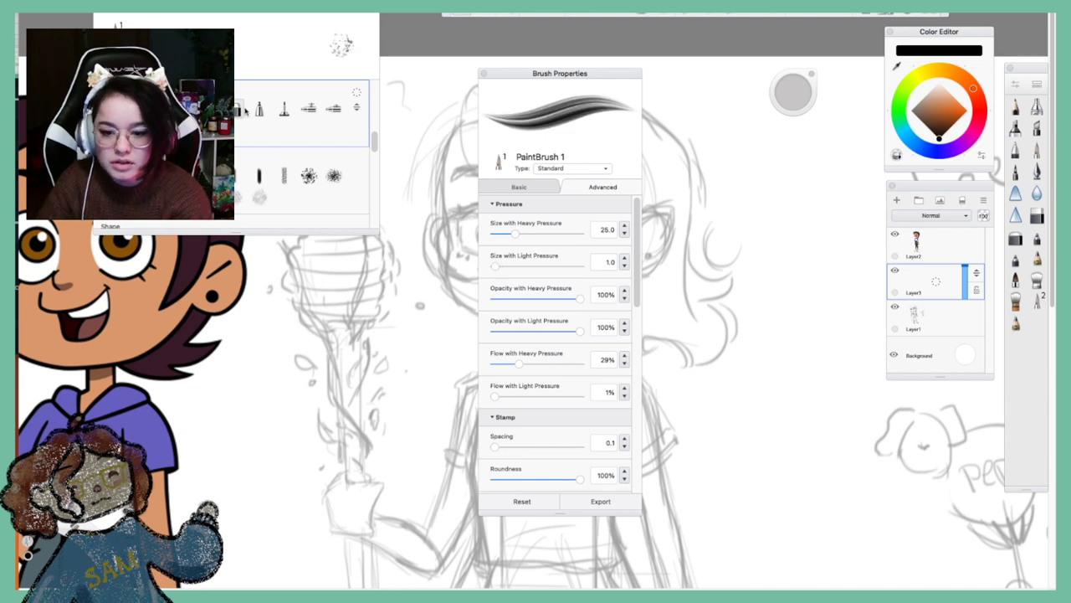
pyautogui.click(134, 177)
pyautogui.click(113, 192)
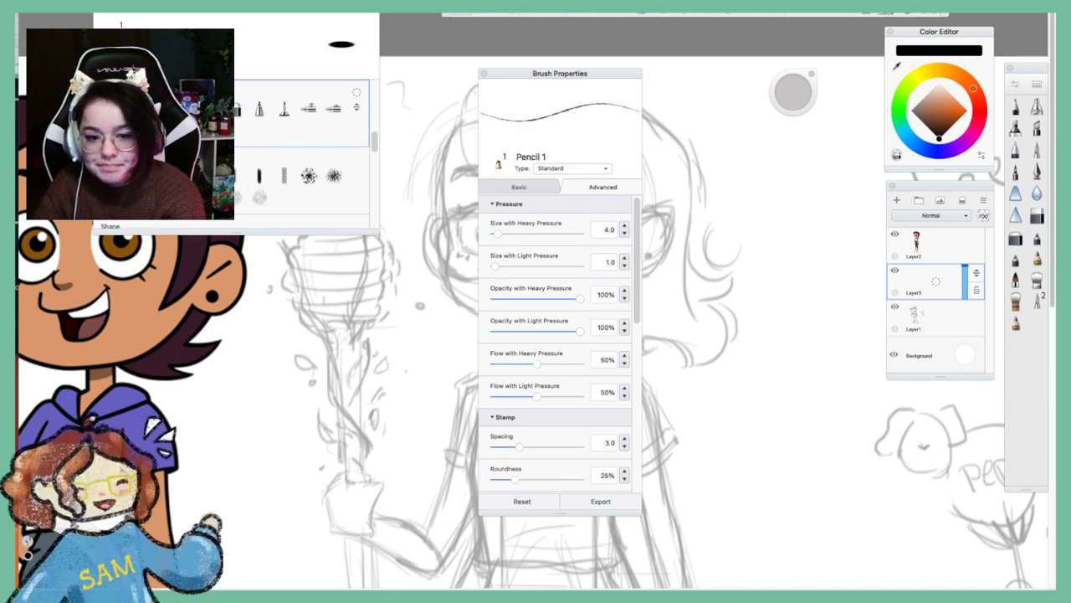
pyautogui.click(134, 196)
pyautogui.click(186, 108)
pyautogui.click(211, 108)
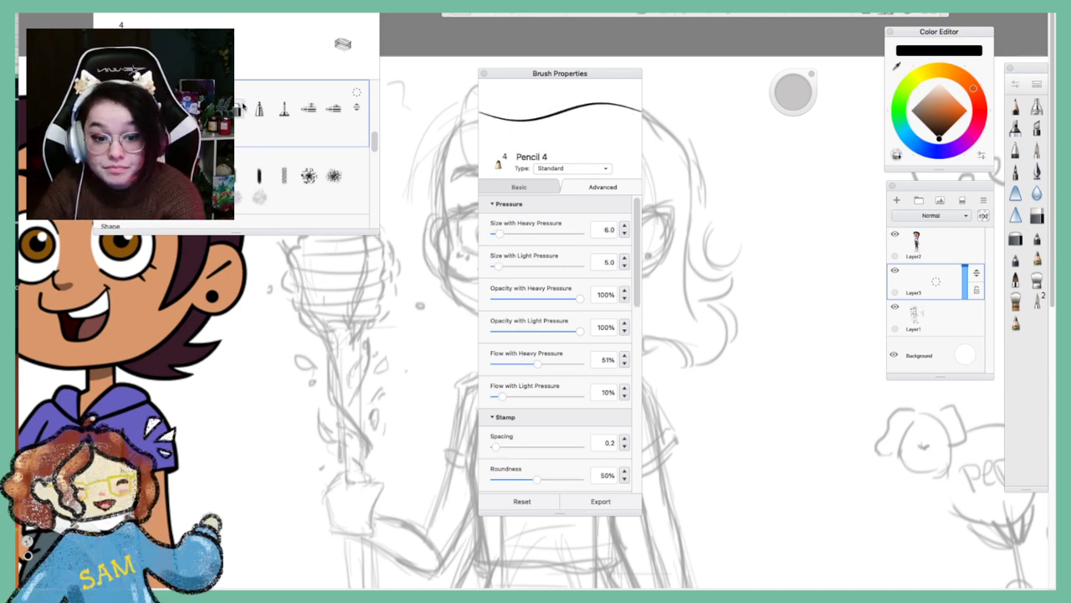
pyautogui.moveTo(433, 125)
pyautogui.mouseDown()
pyautogui.moveTo(441, 189)
pyautogui.moveTo(421, 285)
pyautogui.moveTo(474, 338)
pyautogui.mouseUp()
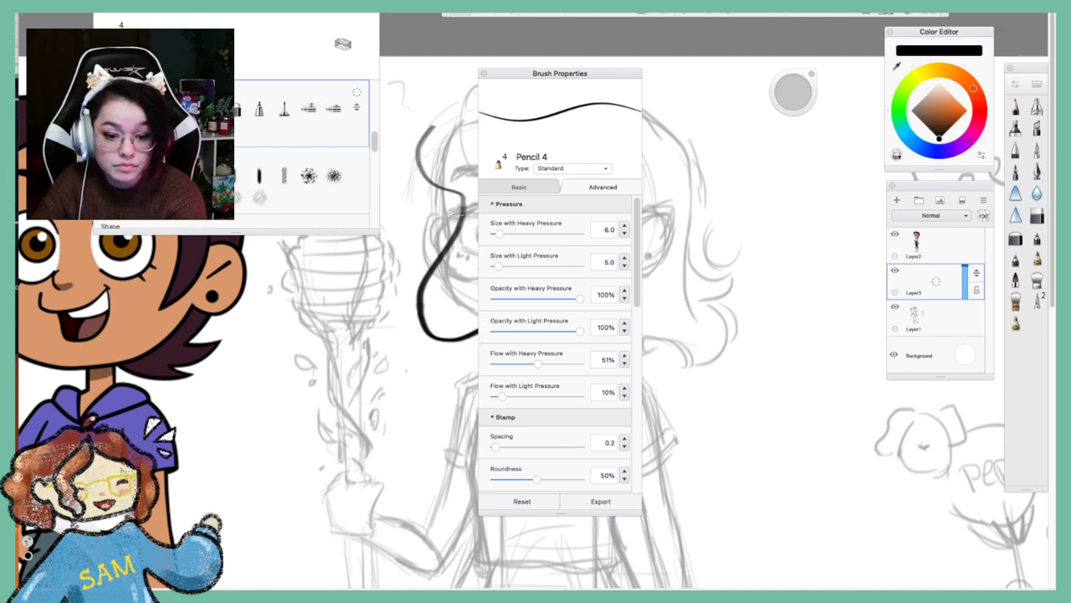
pyautogui.hotkey('ctrl', 'z')
# Compare the Felt Pen and Ball Point Pen settings in the Traditional set
pyautogui.click(309, 107)
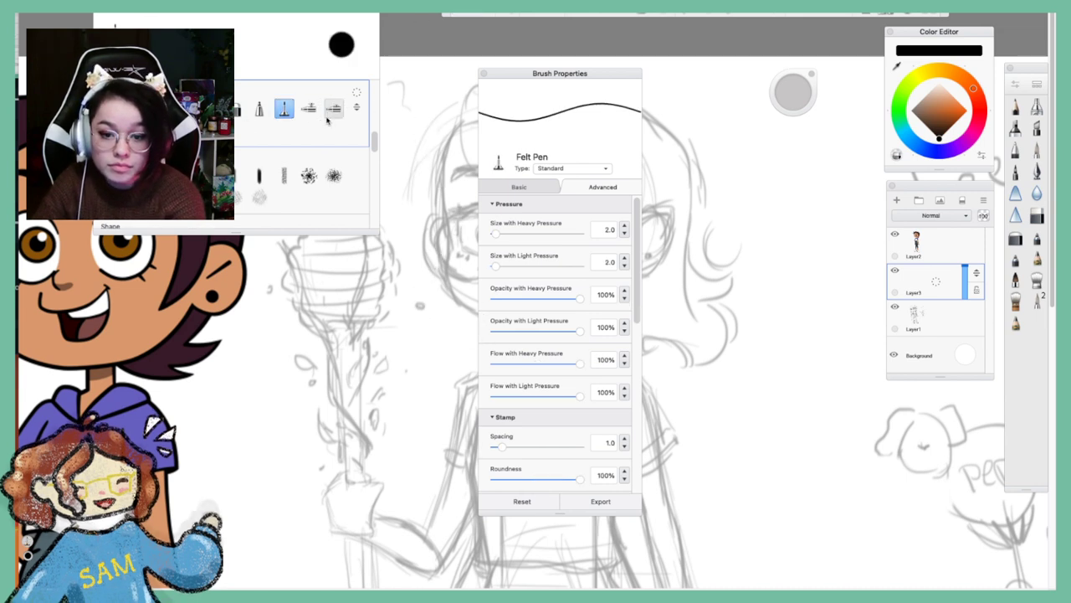
pyautogui.click(333, 108)
pyautogui.click(258, 108)
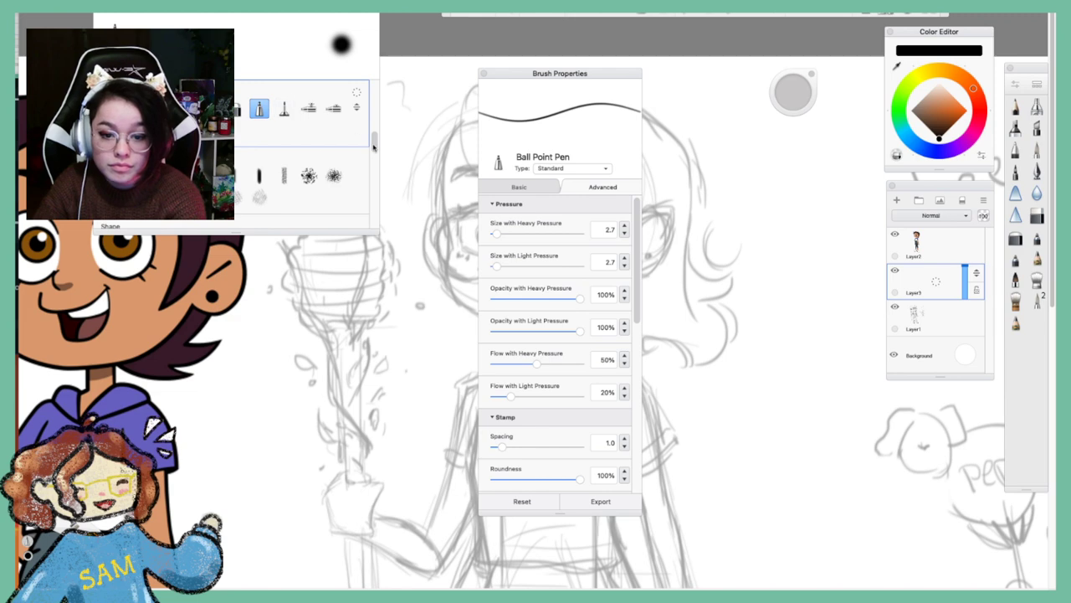
# Try the Copic Multi-liner, raising its size to 2.3 between test strokes, and undo the strokes
pyautogui.moveTo(375, 149); pyautogui.dragTo(376, 113)
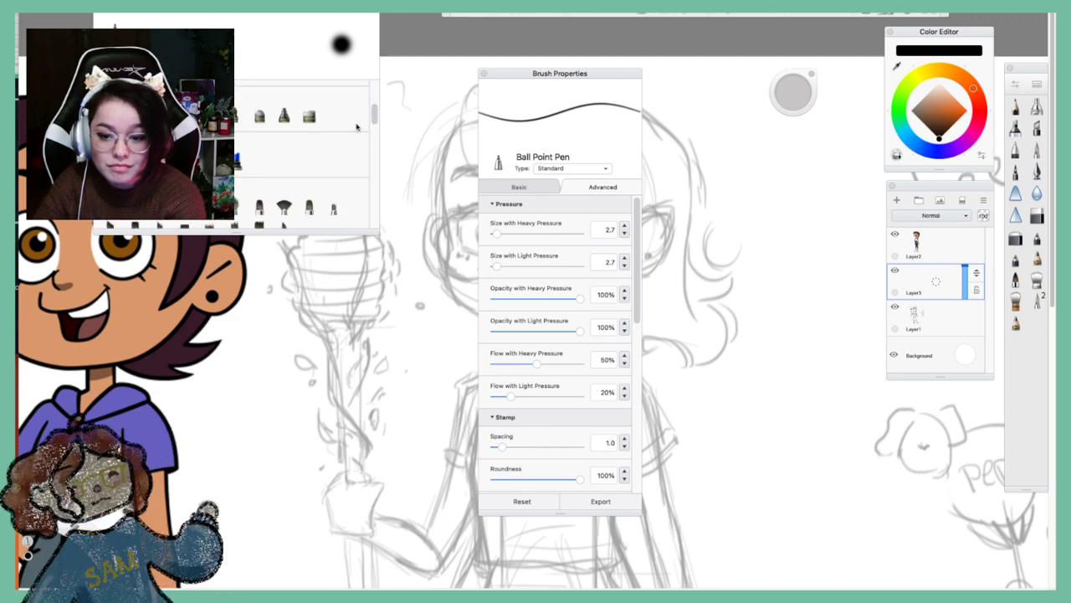
pyautogui.click(209, 159)
pyautogui.moveTo(298, 344)
pyautogui.mouseDown()
pyautogui.moveTo(315, 328)
pyautogui.moveTo(414, 401)
pyautogui.moveTo(426, 444)
pyautogui.mouseUp()
pyautogui.hotkey('ctrl', 'z')
pyautogui.hotkey('ctrl', 'z')
pyautogui.hotkey('ctrl', 'z')
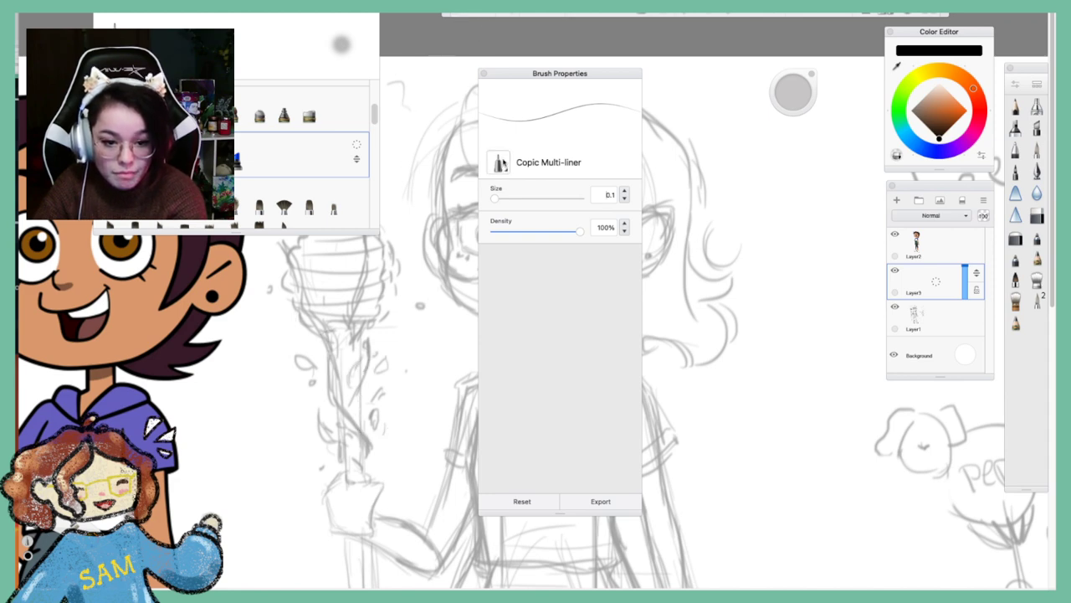
pyautogui.moveTo(495, 197); pyautogui.dragTo(543, 198)
pyautogui.moveTo(745, 130)
pyautogui.mouseDown()
pyautogui.moveTo(718, 164)
pyautogui.moveTo(811, 314)
pyautogui.moveTo(815, 408)
pyautogui.mouseUp()
pyautogui.hotkey('ctrl', 'z')
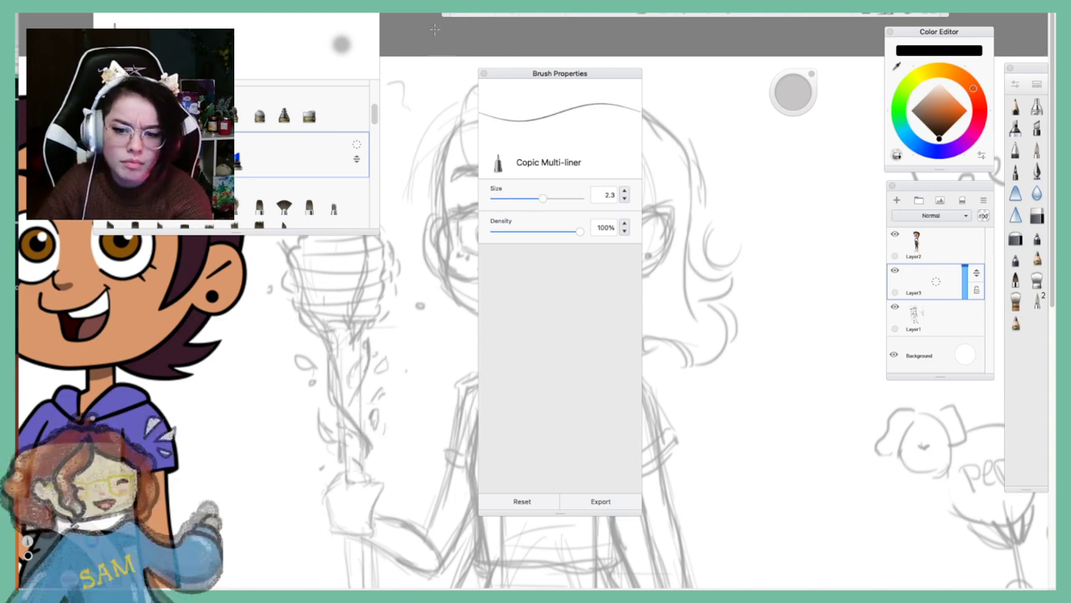
# Sample the Dusty Airbrush and the Signature Ink brush
pyautogui.click(284, 115)
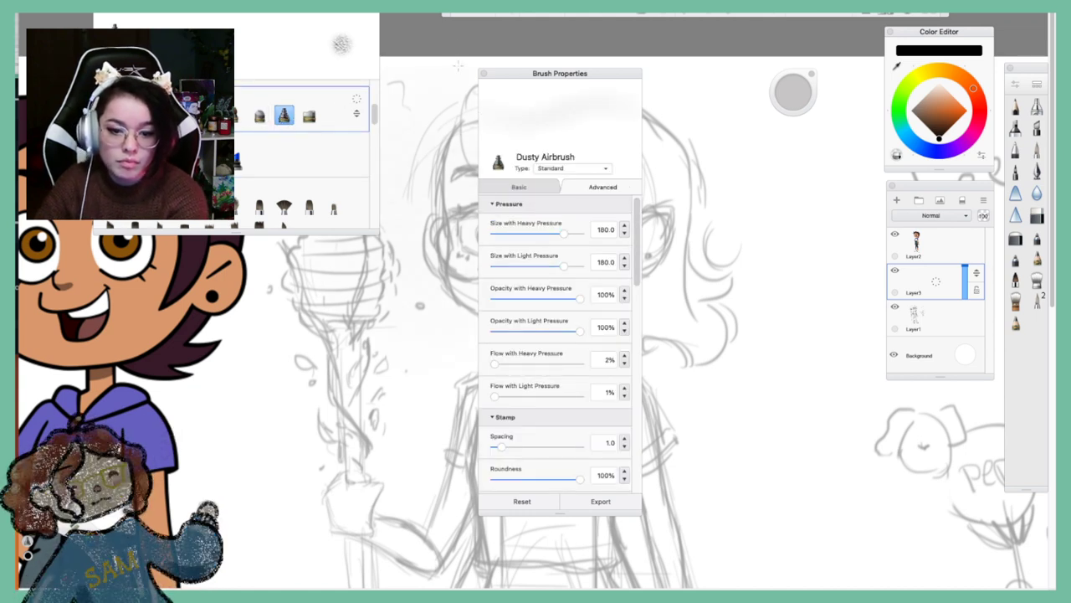
pyautogui.click(209, 116)
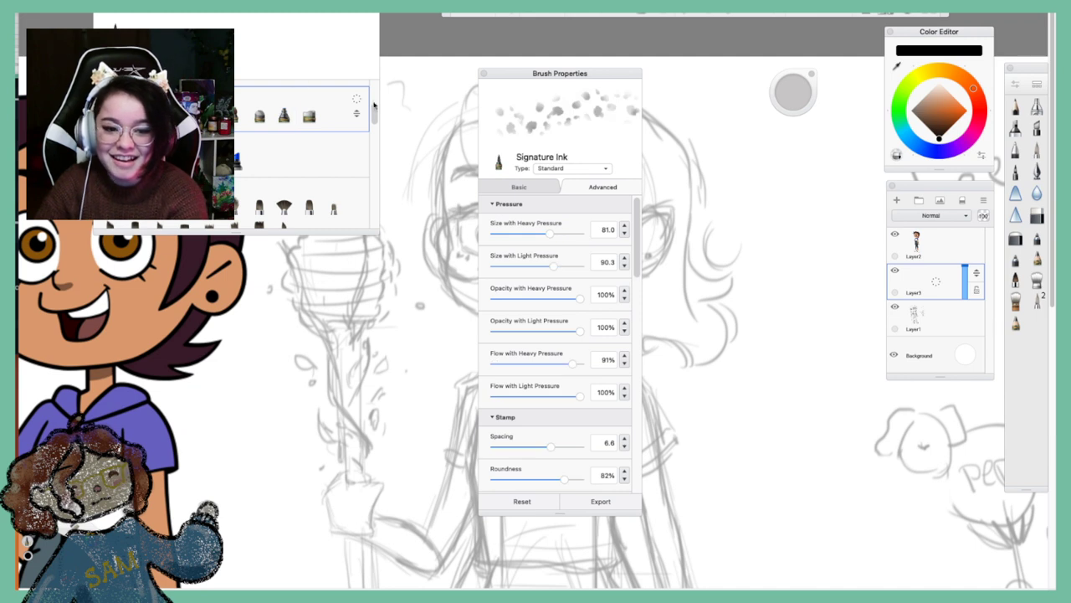
# Select the Dream Brush from further down the brush library, draw a test stroke beside the character, and undo it
pyautogui.moveTo(374, 122)
pyautogui.mouseDown()
pyautogui.moveTo(374, 112)
pyautogui.moveTo(374, 203)
pyautogui.mouseUp()
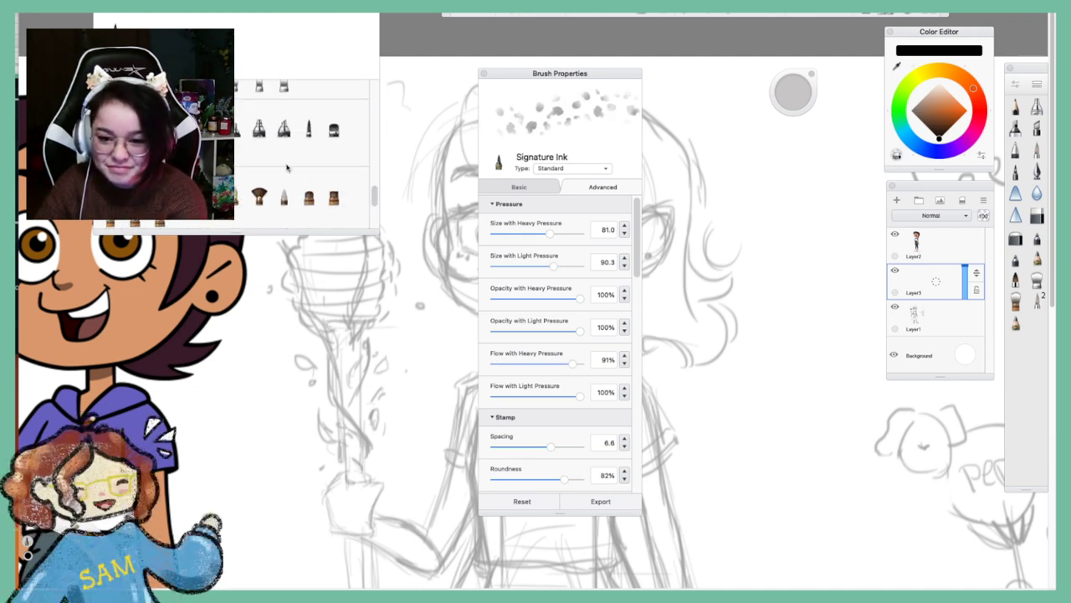
pyautogui.click(309, 128)
pyautogui.moveTo(705, 146)
pyautogui.mouseDown()
pyautogui.moveTo(790, 210)
pyautogui.moveTo(829, 384)
pyautogui.moveTo(824, 479)
pyautogui.mouseUp()
pyautogui.hotkey('ctrl', 'z')
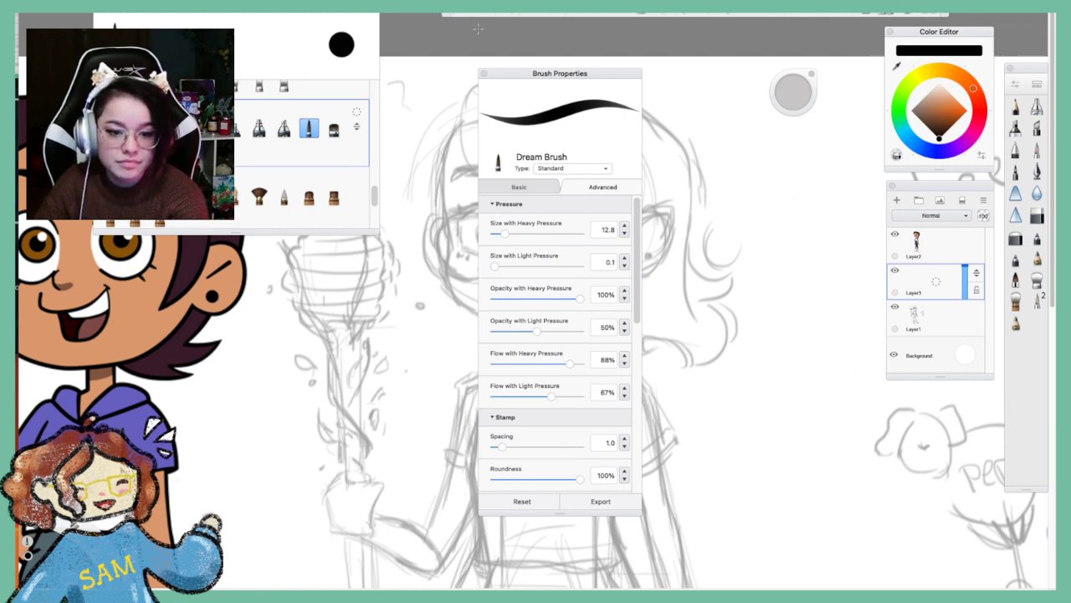
# Try the Dream Brush with sizes of 21.4 for heavy pressure and 11.7 for light pressure, undoing the latest test strokes
pyautogui.moveTo(575, 297); pyautogui.dragTo(589, 299)
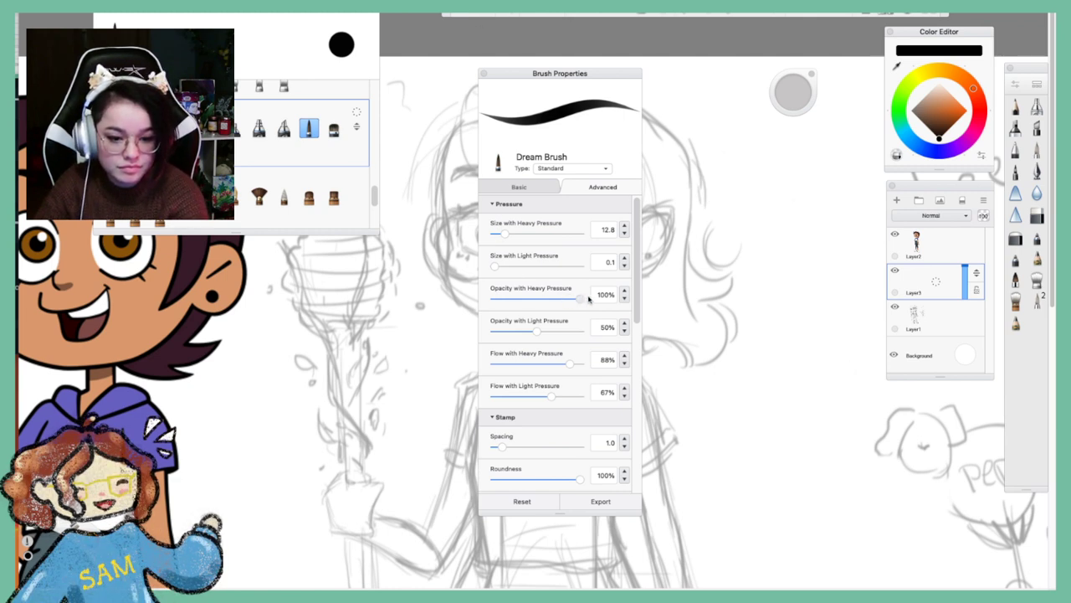
pyautogui.moveTo(495, 264); pyautogui.dragTo(514, 234)
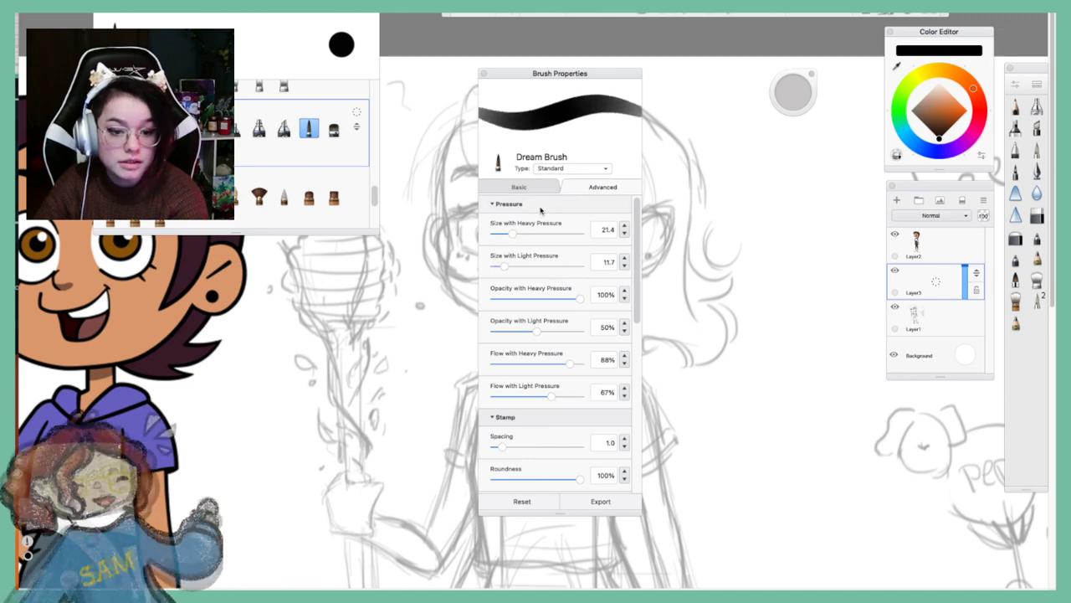
pyautogui.moveTo(733, 168)
pyautogui.mouseDown()
pyautogui.moveTo(791, 356)
pyautogui.moveTo(827, 443)
pyautogui.moveTo(843, 452)
pyautogui.mouseUp()
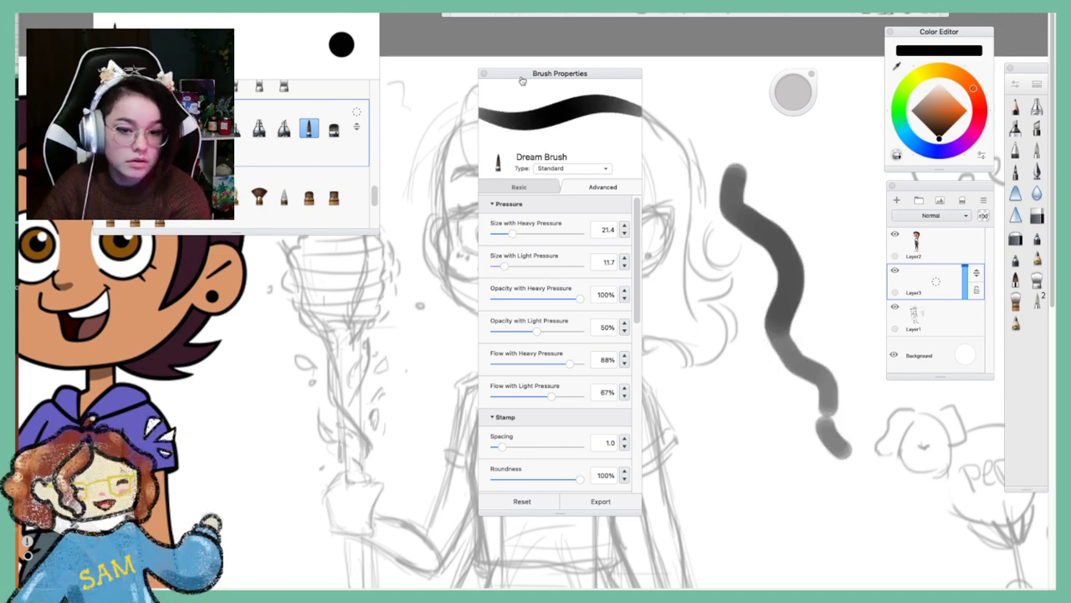
pyautogui.moveTo(730, 149); pyautogui.dragTo(769, 311)
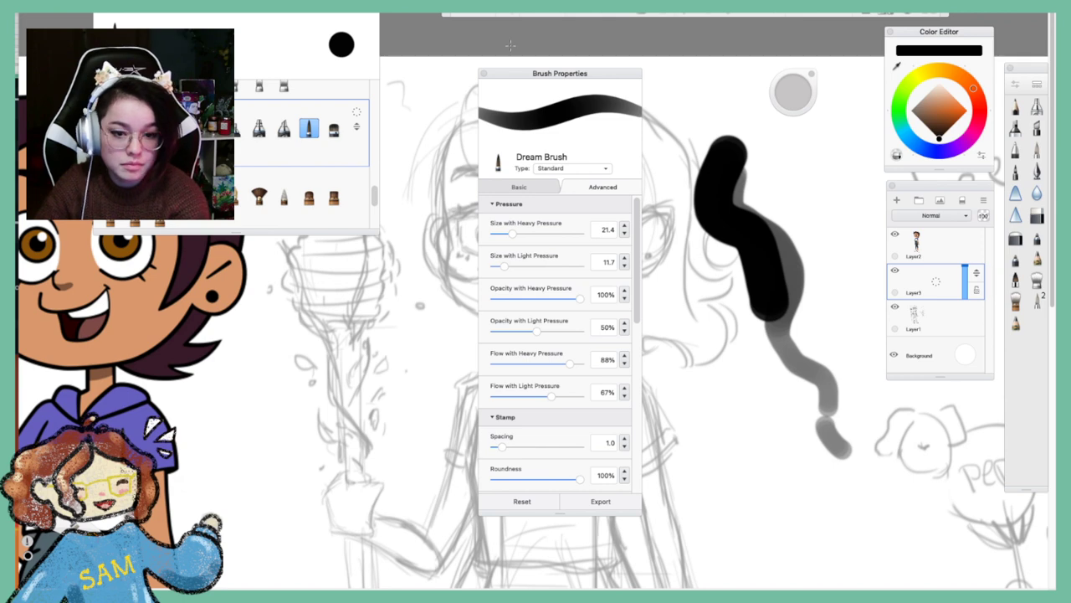
pyautogui.hotkey('ctrl', 'z')
pyautogui.hotkey('ctrl', 'z')
# Clear the remaining test stroke and set the Dream Brush's light-pressure opacity to 100%, heavy-pressure size to 5.9 and light-pressure size to 3.2
pyautogui.scroll(-1, 537, 329)
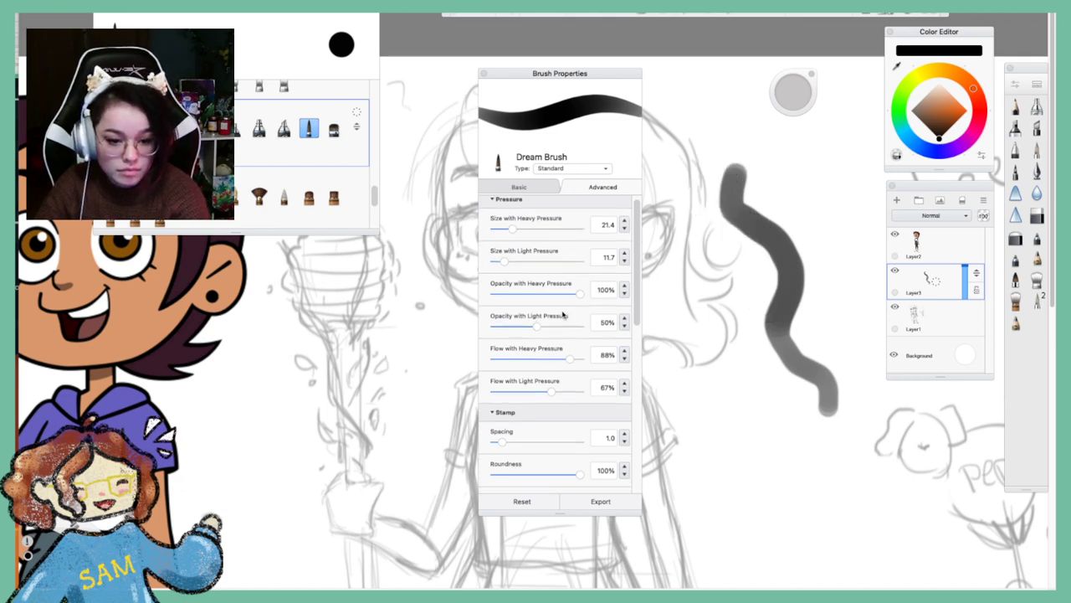
pyautogui.moveTo(537, 327); pyautogui.dragTo(612, 328)
pyautogui.hotkey('ctrl', 'z')
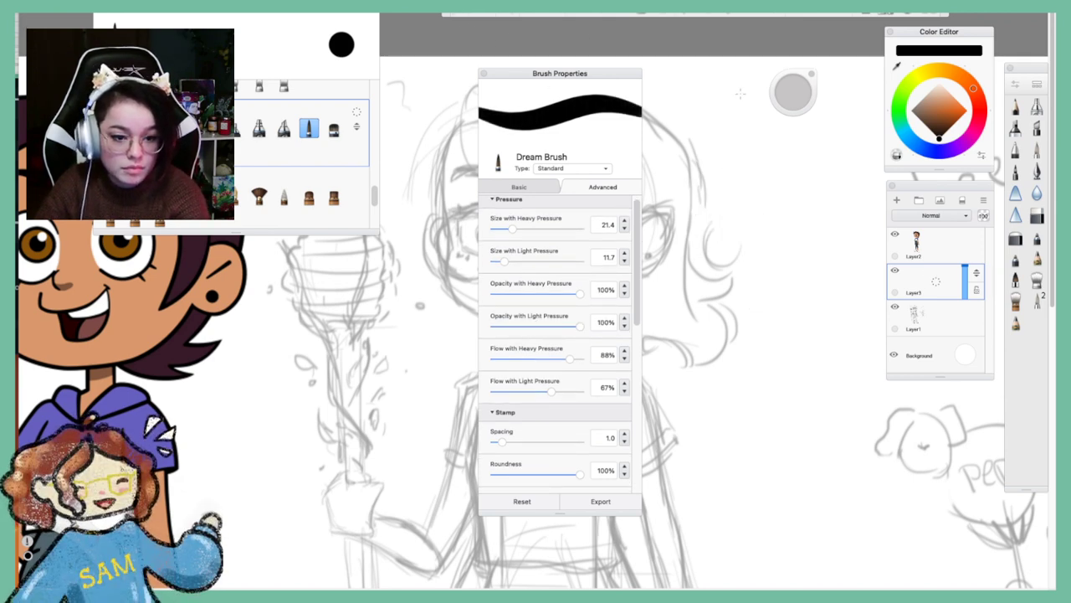
pyautogui.moveTo(791, 97); pyautogui.dragTo(515, 148)
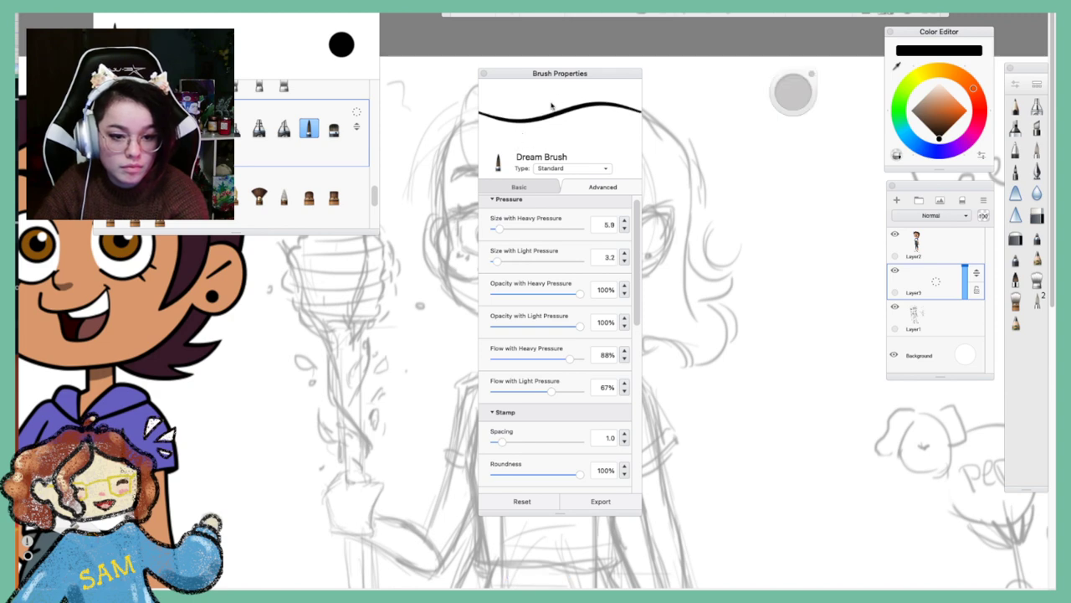
# Move the brush properties off the face, undo a trial stroke along the hairline, and turn on Steady Stroke
pyautogui.moveTo(558, 74); pyautogui.dragTo(386, 149)
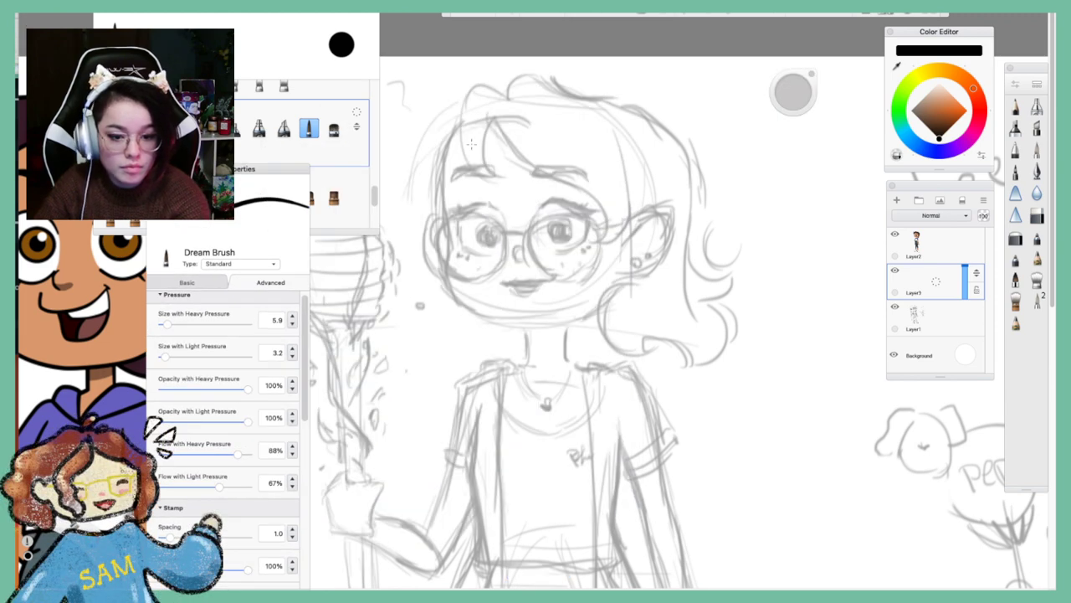
pyautogui.moveTo(462, 119); pyautogui.dragTo(450, 241)
pyautogui.hotkey('ctrl', 'z')
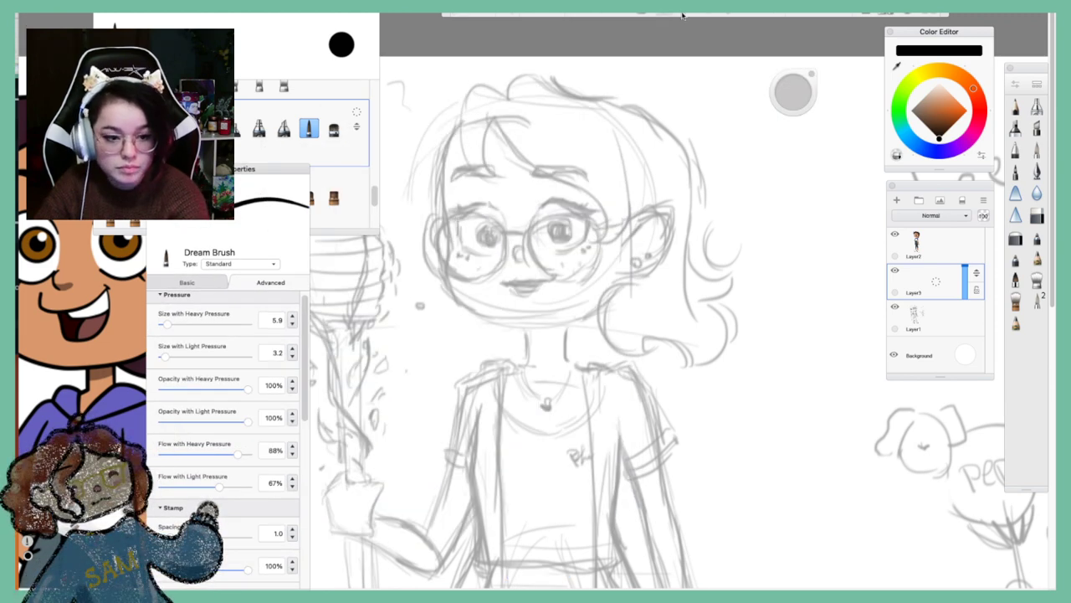
pyautogui.click(797, 12)
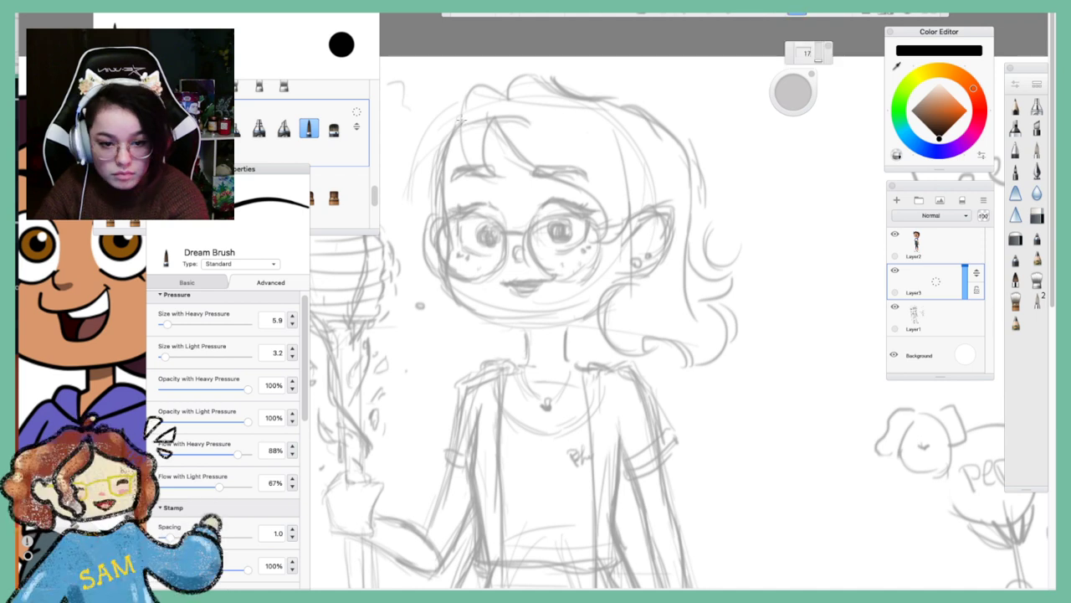
# Try tracing the face contour with brush sizes of 1.3 for heavy and 0.7 for light pressure and Steady Stroke at 46
pyautogui.moveTo(460, 120); pyautogui.dragTo(443, 227)
pyautogui.hotkey('ctrl', 'z')
pyautogui.moveTo(793, 92); pyautogui.dragTo(618, 114)
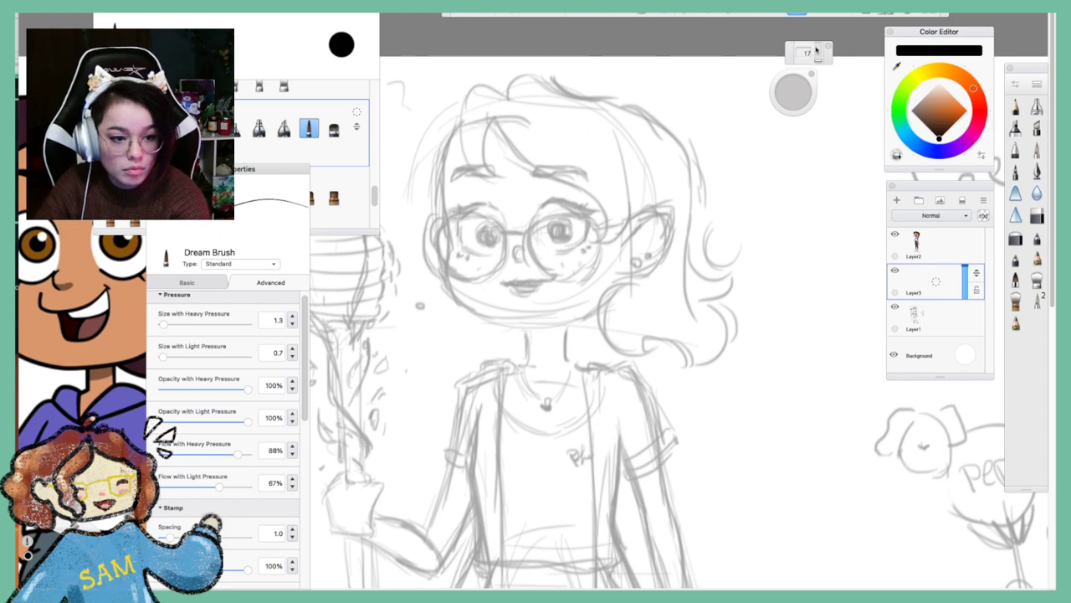
pyautogui.moveTo(817, 60); pyautogui.dragTo(818, 56)
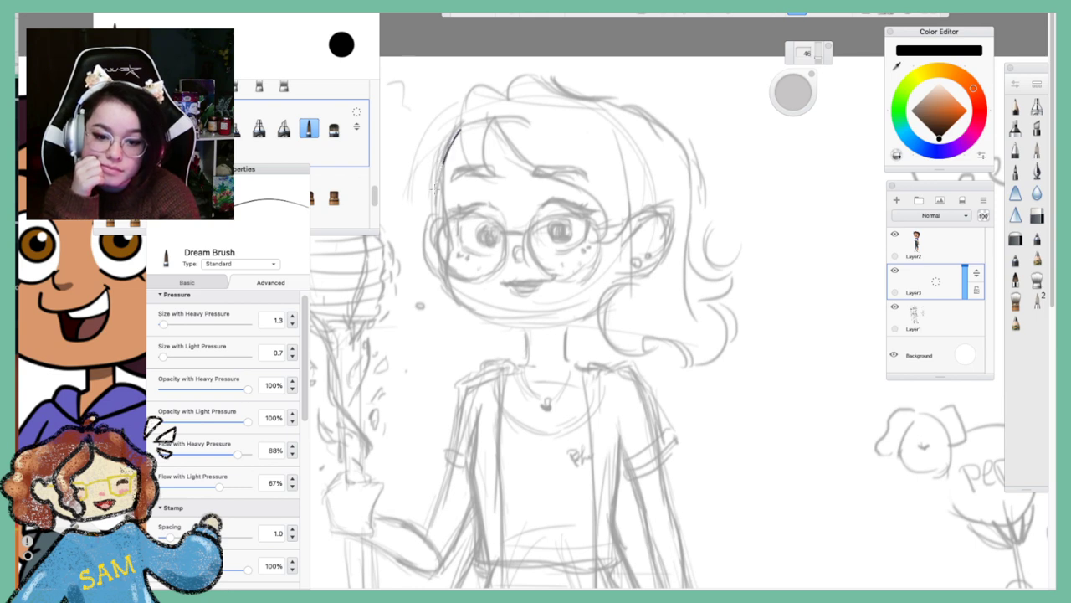
pyautogui.moveTo(444, 180); pyautogui.dragTo(438, 207)
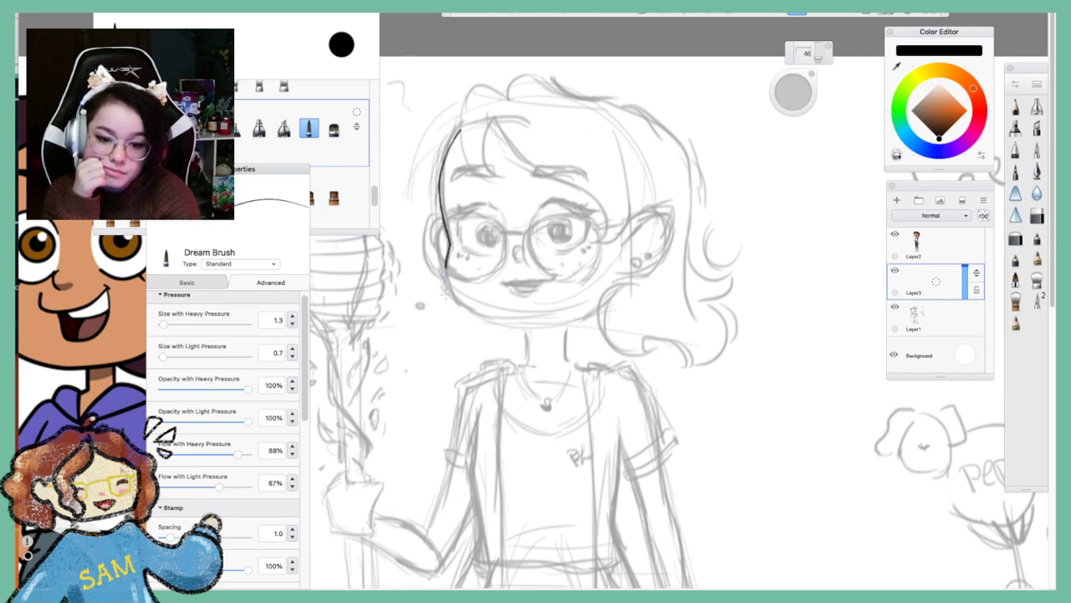
pyautogui.moveTo(445, 268)
pyautogui.mouseDown()
pyautogui.moveTo(451, 306)
pyautogui.moveTo(470, 321)
pyautogui.moveTo(559, 312)
pyautogui.mouseUp()
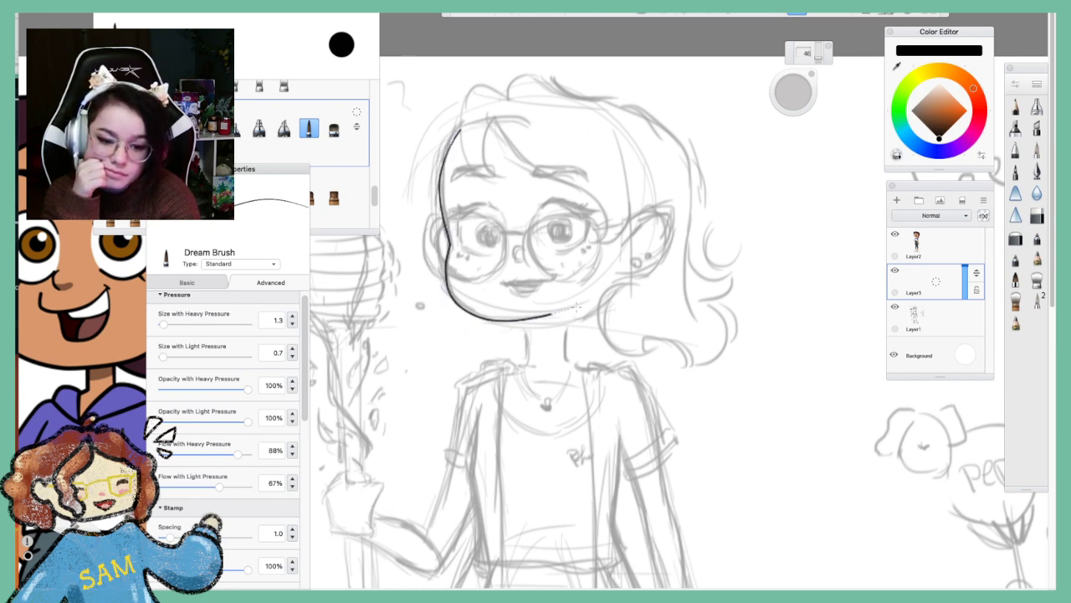
pyautogui.hotkey('ctrl', 'z')
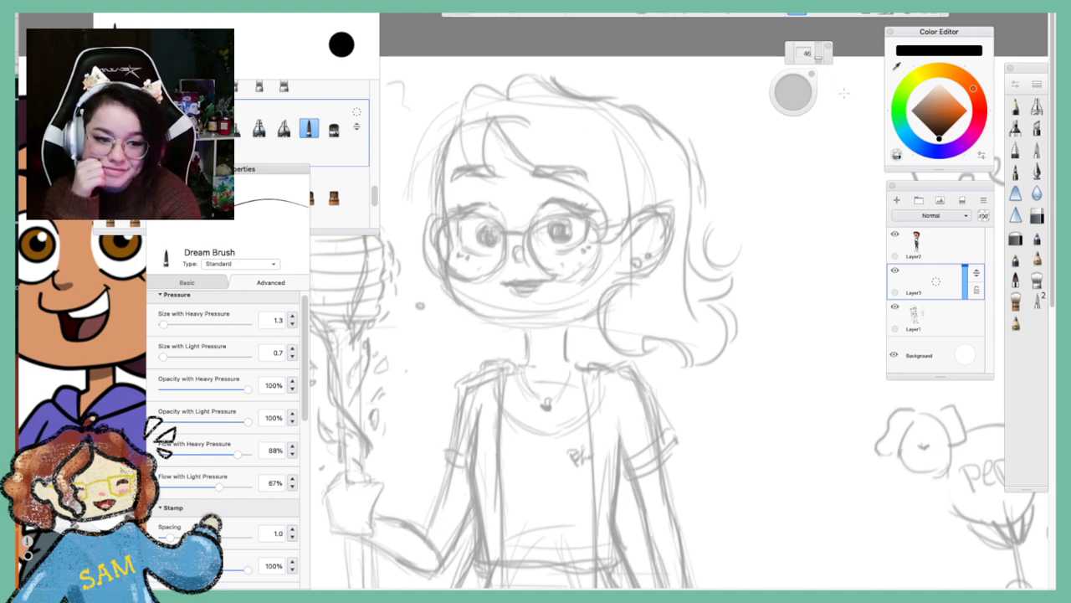
# Set the brush size to 3.4 for heavy and 1.8 for light pressure, undo a trial hairline stroke, and set Steady Stroke to 80
pyautogui.moveTo(790, 98); pyautogui.dragTo(880, 107)
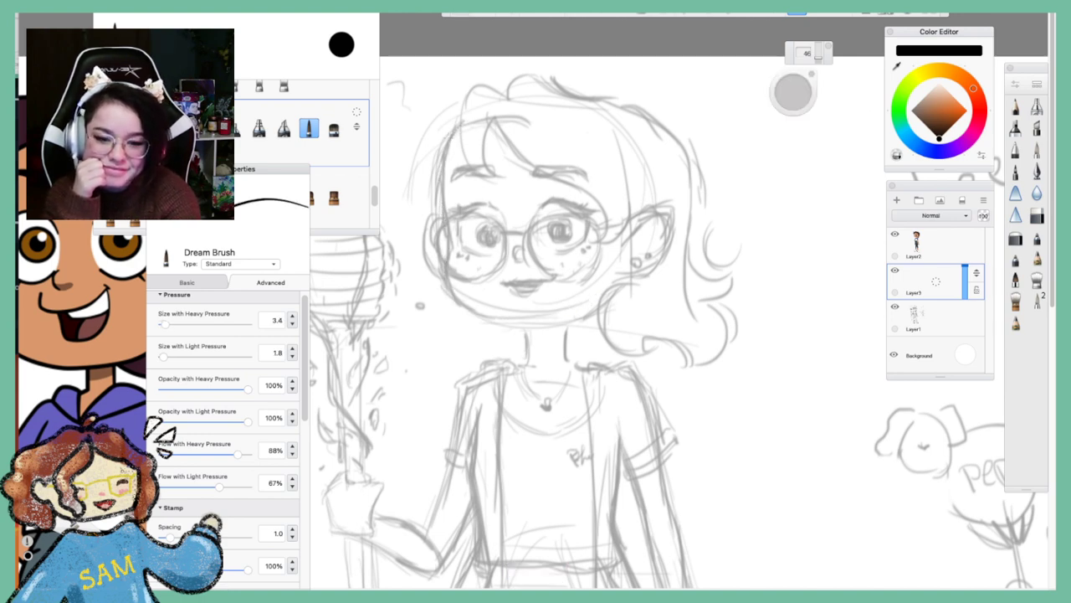
pyautogui.moveTo(466, 121)
pyautogui.mouseDown()
pyautogui.moveTo(441, 160)
pyautogui.moveTo(447, 247)
pyautogui.mouseUp()
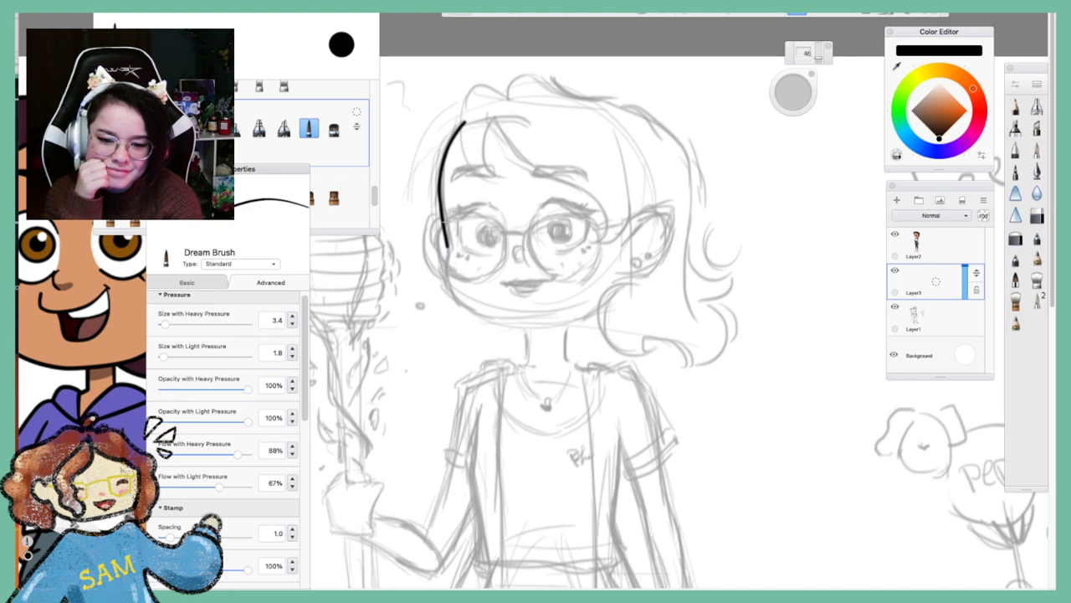
pyautogui.press('super+z')
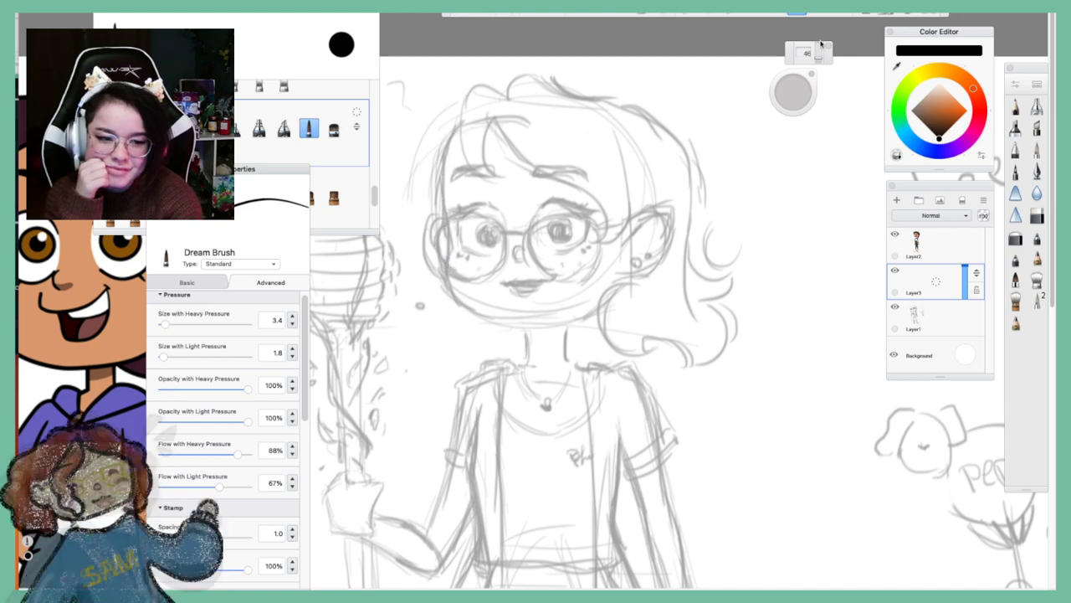
pyautogui.moveTo(819, 59); pyautogui.dragTo(818, 54)
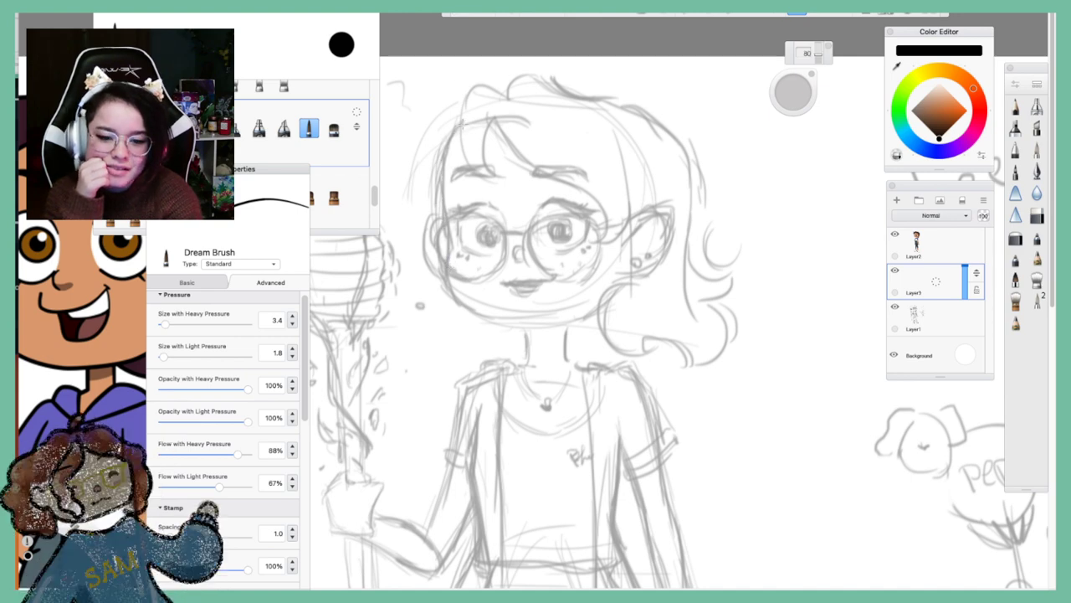
# Ink the face contour from forehead to jaw and the pointed ear beside the hair, undoing a trial neck line
pyautogui.moveTo(463, 123); pyautogui.dragTo(448, 246)
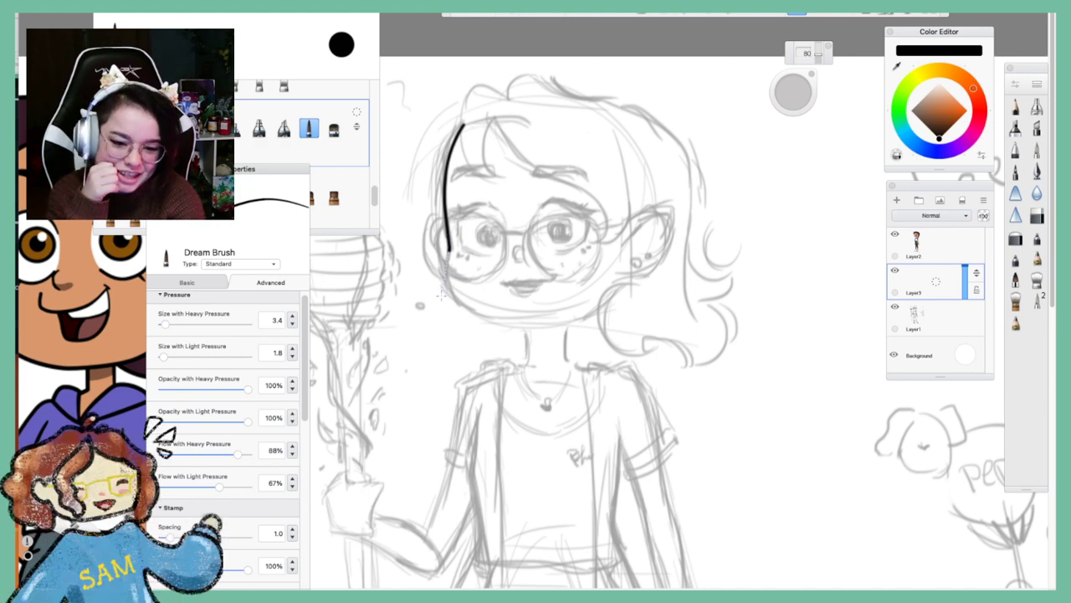
pyautogui.moveTo(448, 249)
pyautogui.mouseDown()
pyautogui.moveTo(452, 293)
pyautogui.moveTo(505, 321)
pyautogui.moveTo(603, 307)
pyautogui.mouseUp()
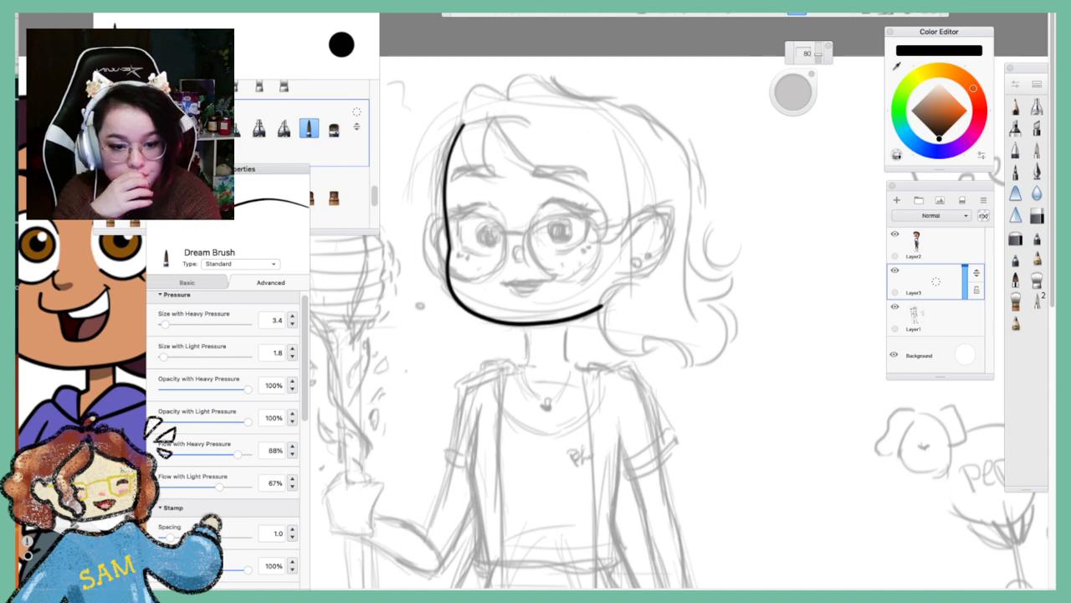
pyautogui.moveTo(625, 229)
pyautogui.mouseDown()
pyautogui.moveTo(670, 200)
pyautogui.moveTo(646, 265)
pyautogui.moveTo(626, 273)
pyautogui.moveTo(667, 206)
pyautogui.mouseUp()
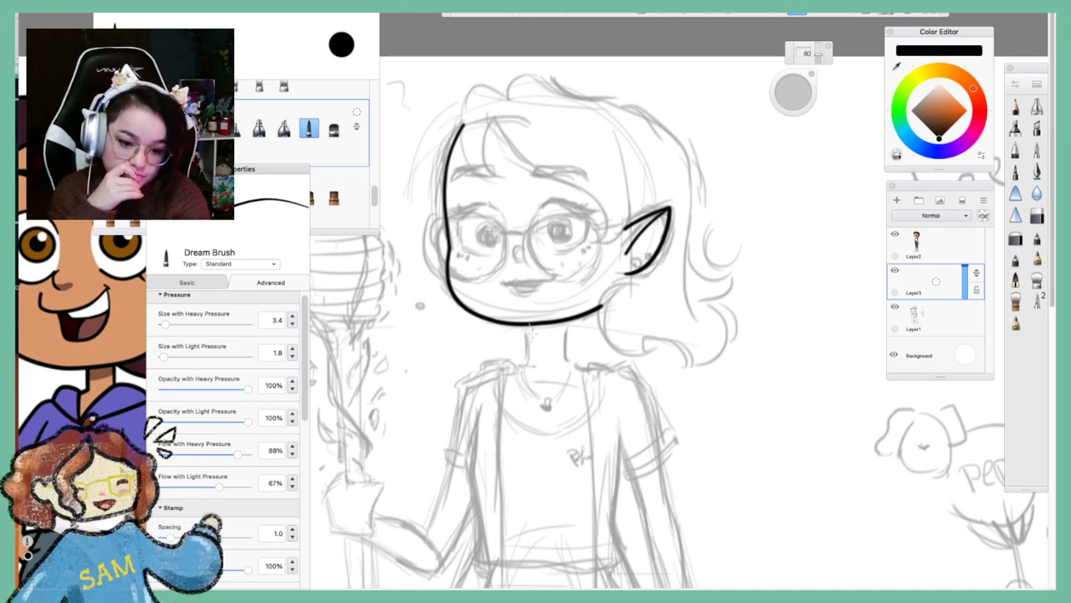
pyautogui.moveTo(528, 329); pyautogui.dragTo(520, 360)
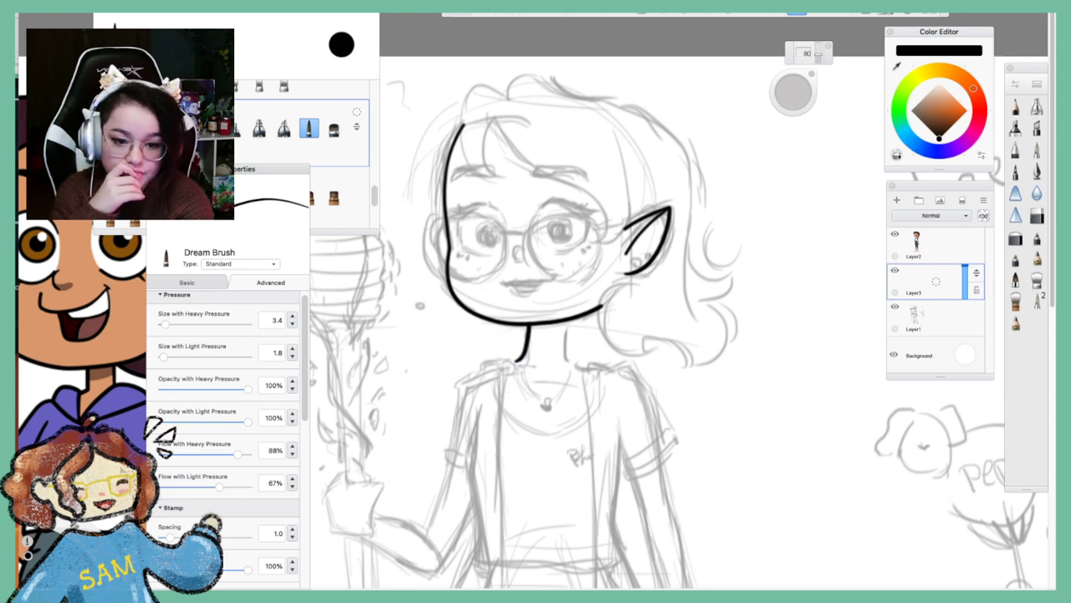
pyautogui.hotkey('ctrl', 'z')
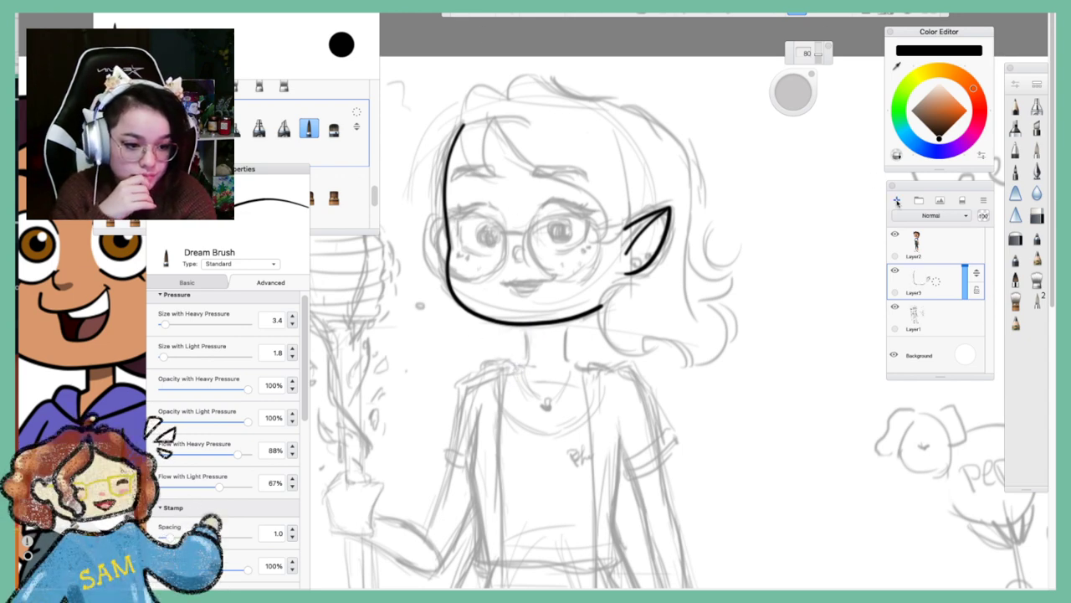
# Add a new layer and ink the fringe strands sweeping across the forehead with Steady Stroke at 34
pyautogui.click(897, 201)
pyautogui.moveTo(818, 55); pyautogui.dragTo(818, 58)
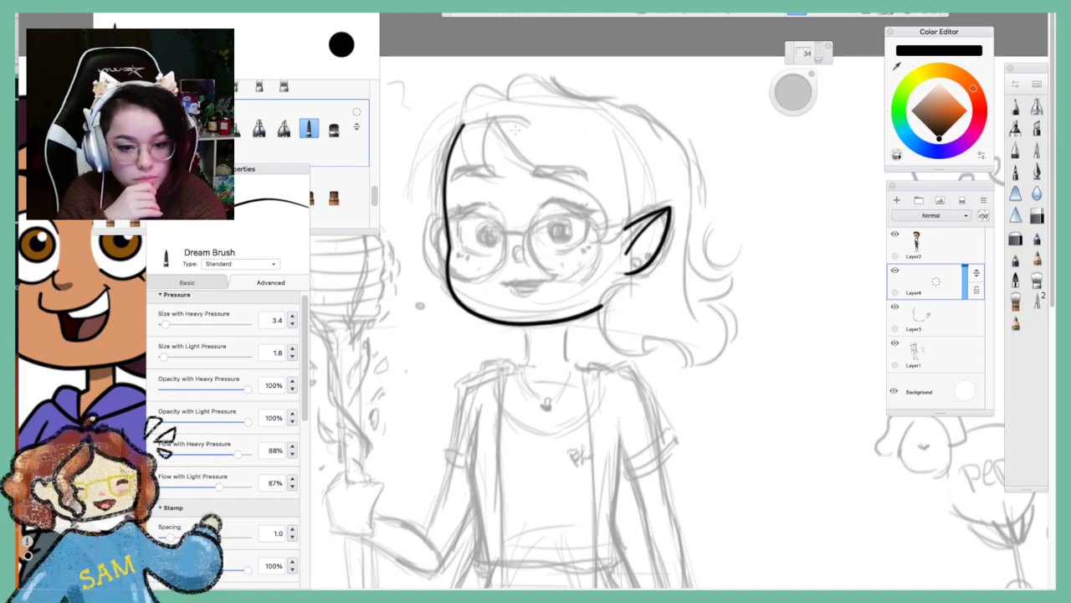
pyautogui.moveTo(506, 94)
pyautogui.mouseDown()
pyautogui.moveTo(464, 85)
pyautogui.moveTo(466, 152)
pyautogui.moveTo(495, 180)
pyautogui.moveTo(523, 182)
pyautogui.moveTo(503, 109)
pyautogui.moveTo(506, 148)
pyautogui.moveTo(547, 175)
pyautogui.moveTo(584, 179)
pyautogui.moveTo(608, 226)
pyautogui.moveTo(598, 251)
pyautogui.moveTo(571, 254)
pyautogui.moveTo(623, 243)
pyautogui.moveTo(633, 190)
pyautogui.mouseUp()
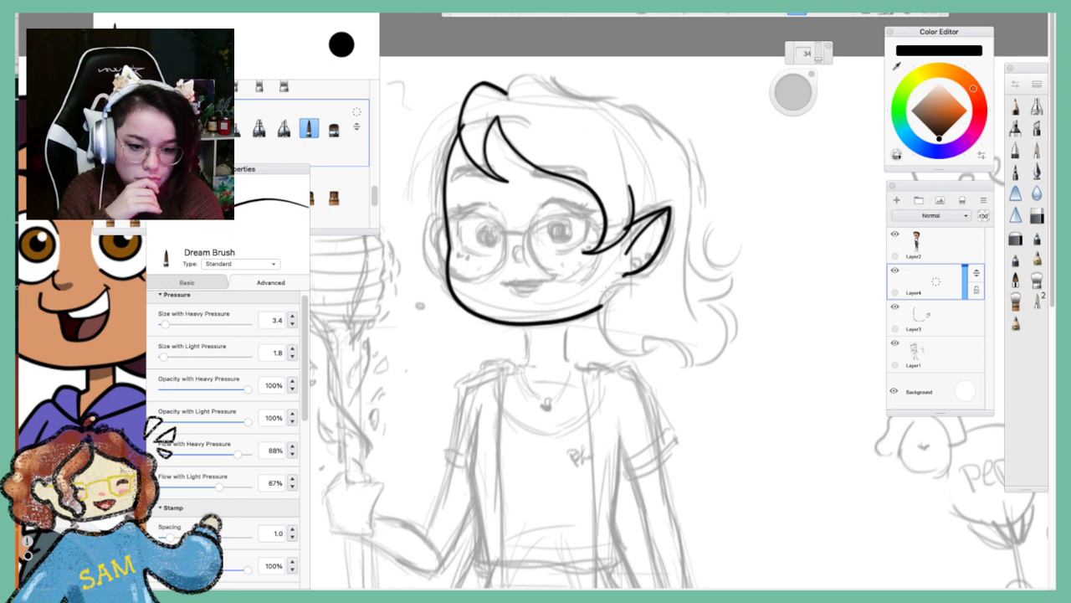
# Ink the outer hair outline over the crown and around the curled tips beside the neck
pyautogui.moveTo(624, 276)
pyautogui.mouseDown()
pyautogui.moveTo(646, 353)
pyautogui.moveTo(692, 374)
pyautogui.mouseUp()
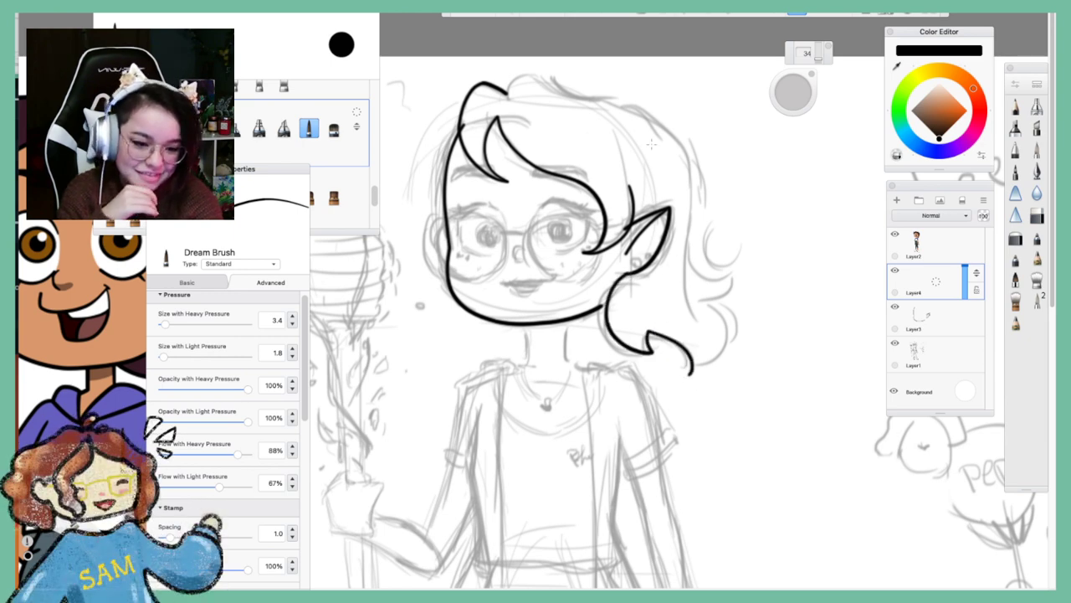
pyautogui.moveTo(507, 93)
pyautogui.mouseDown()
pyautogui.moveTo(631, 82)
pyautogui.moveTo(625, 113)
pyautogui.moveTo(661, 122)
pyautogui.moveTo(693, 158)
pyautogui.moveTo(694, 215)
pyautogui.moveTo(733, 224)
pyautogui.moveTo(757, 259)
pyautogui.moveTo(729, 314)
pyautogui.moveTo(734, 339)
pyautogui.mouseUp()
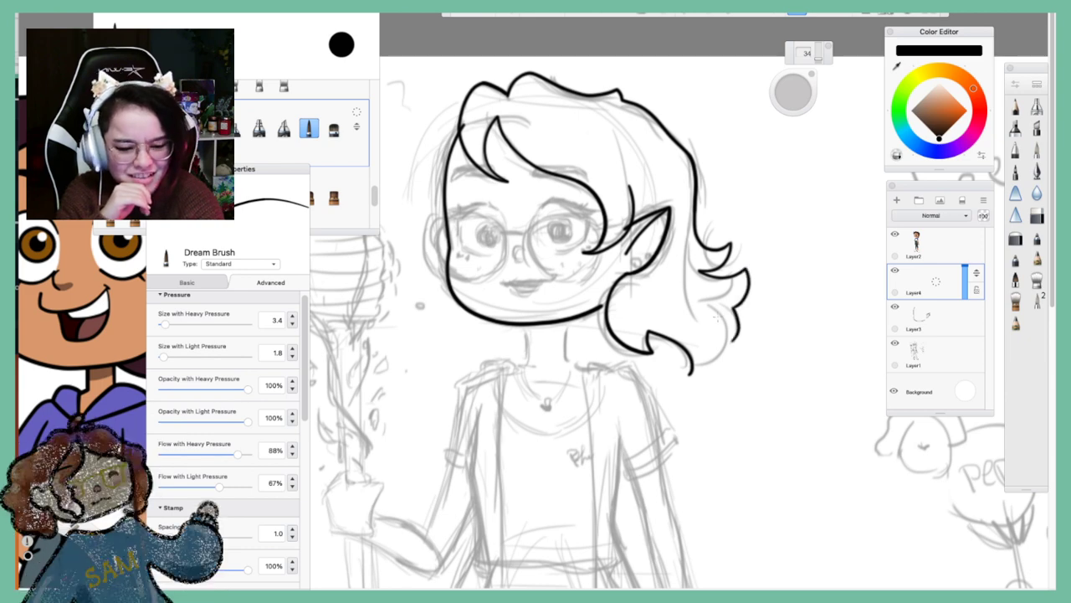
pyautogui.moveTo(712, 306)
pyautogui.mouseDown()
pyautogui.moveTo(733, 353)
pyautogui.moveTo(695, 371)
pyautogui.mouseUp()
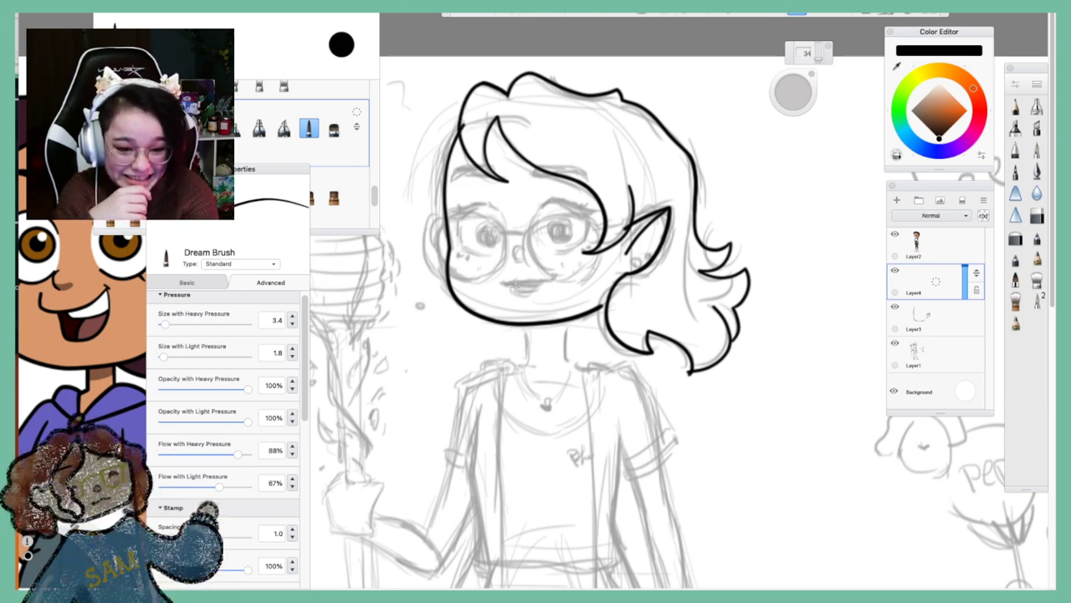
# Ink the mouth line, set Steady Stroke to 6, and draw a small curved nose, redoing the oversized first attempt
pyautogui.moveTo(500, 283)
pyautogui.mouseDown()
pyautogui.moveTo(554, 279)
pyautogui.moveTo(563, 268)
pyautogui.mouseUp()
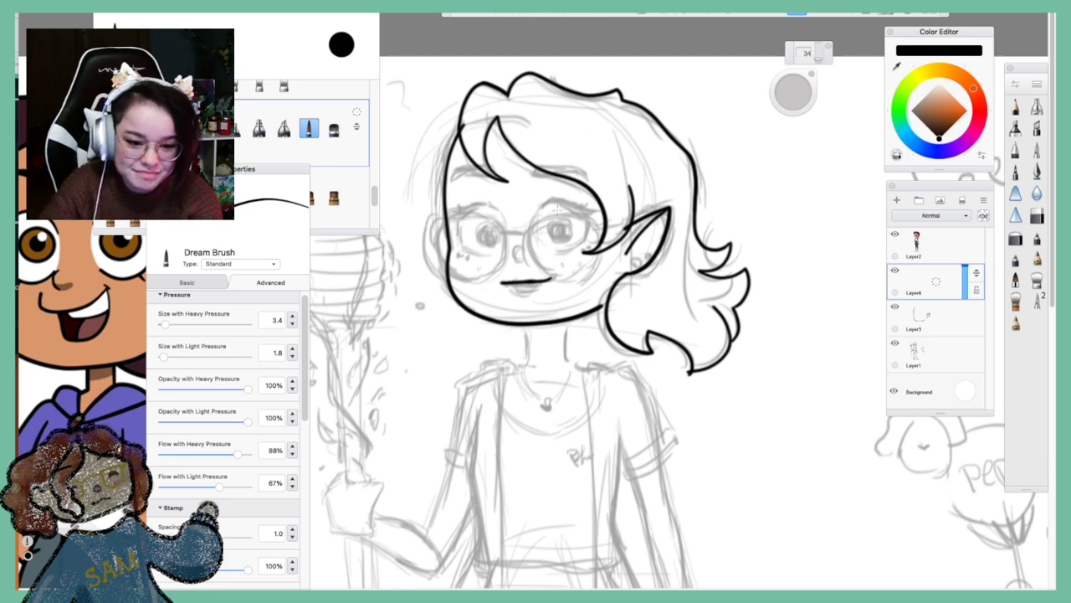
pyautogui.click(817, 62)
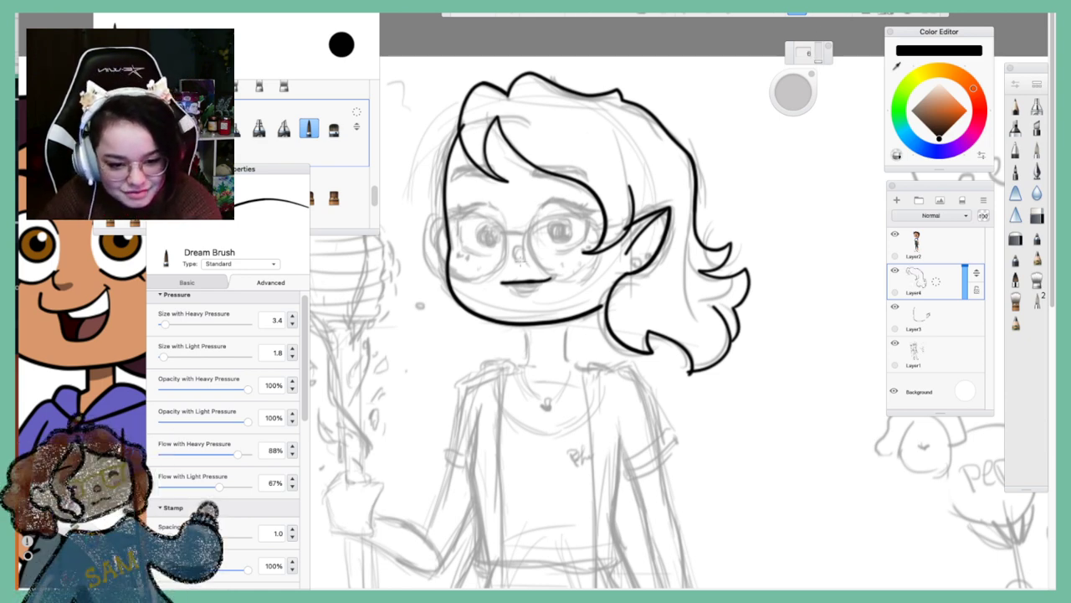
pyautogui.moveTo(517, 262)
pyautogui.mouseDown()
pyautogui.moveTo(507, 257)
pyautogui.moveTo(524, 247)
pyautogui.mouseUp()
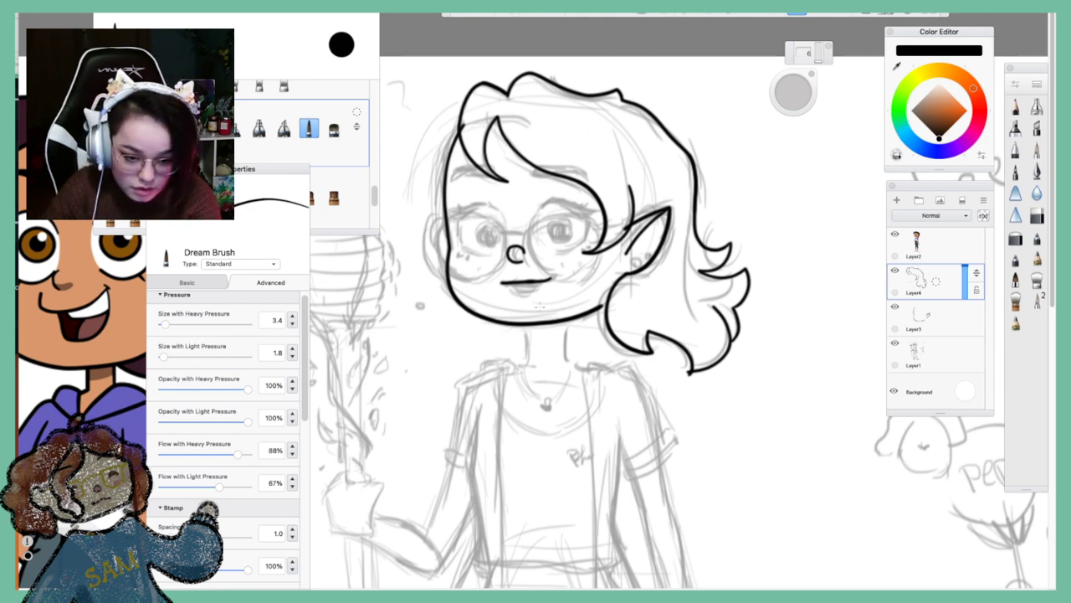
pyautogui.press('super+z')
pyautogui.moveTo(523, 251); pyautogui.dragTo(523, 254)
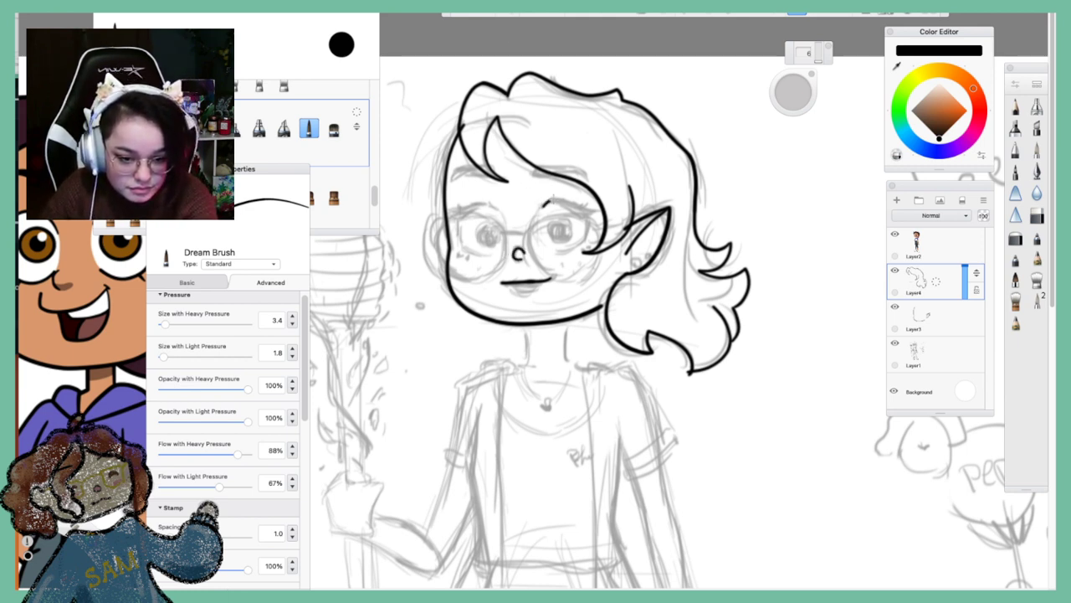
# Ink both eyes' upper lids with lashes and their lower lid curves, undoing a trial outline of the far ear
pyautogui.moveTo(549, 201); pyautogui.dragTo(591, 212)
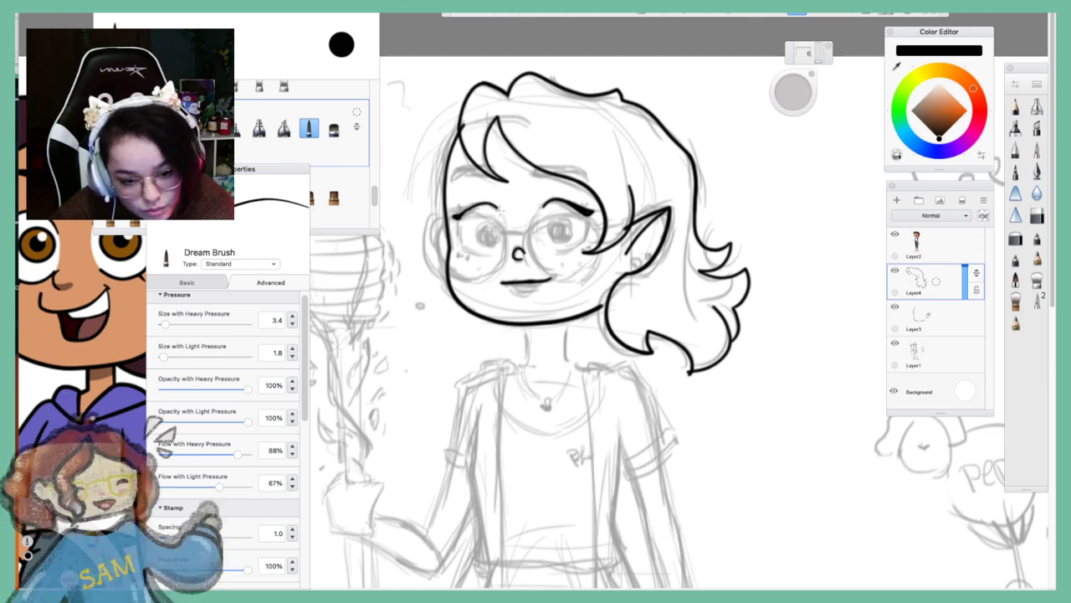
pyautogui.moveTo(484, 201); pyautogui.dragTo(452, 217)
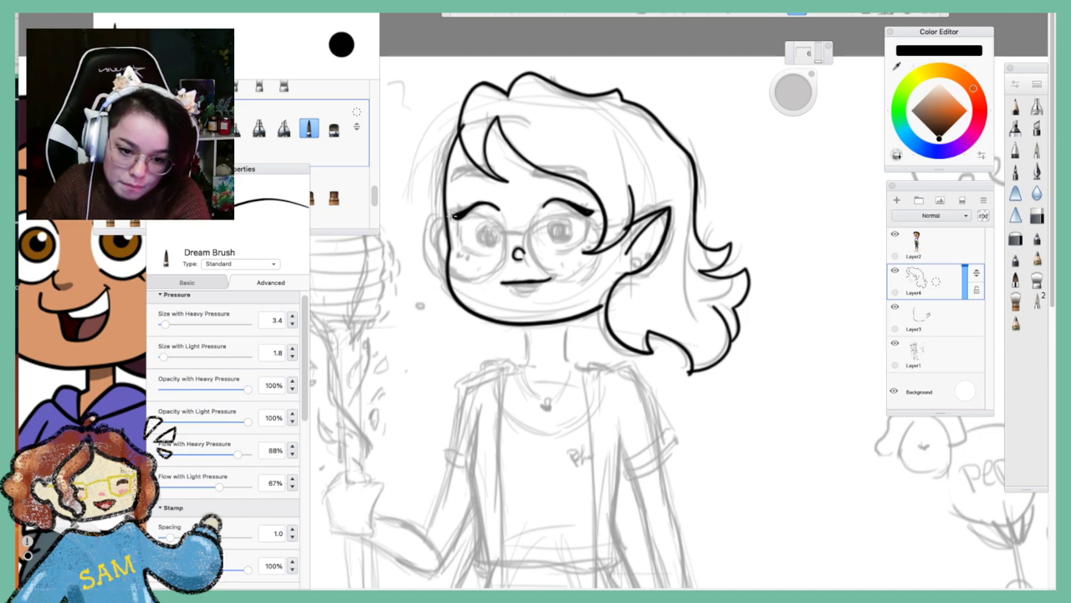
pyautogui.moveTo(456, 226)
pyautogui.mouseDown()
pyautogui.moveTo(472, 257)
pyautogui.moveTo(495, 252)
pyautogui.mouseUp()
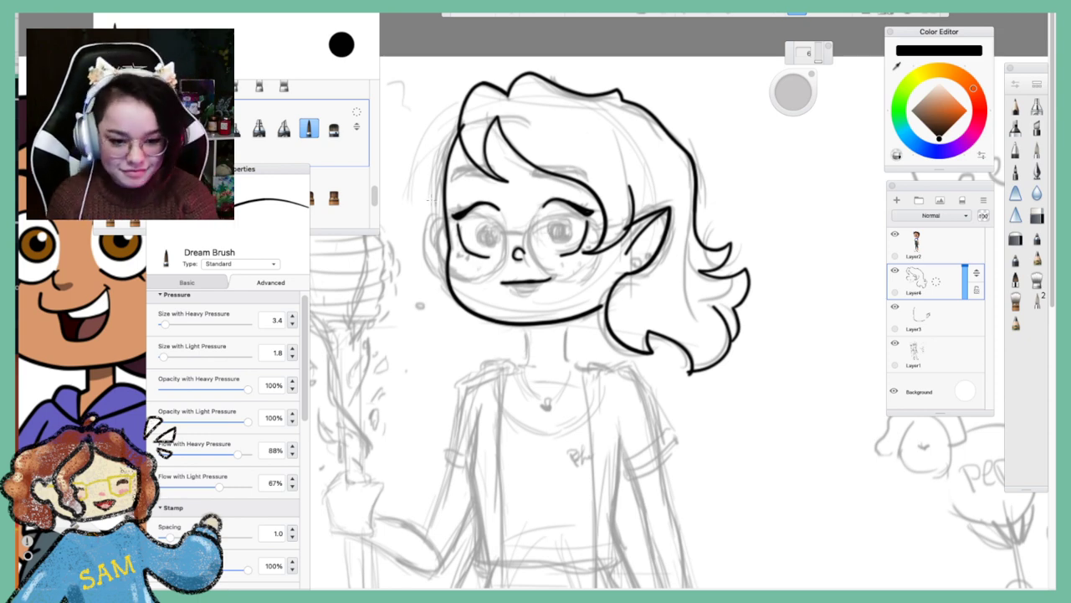
pyautogui.moveTo(447, 271)
pyautogui.mouseDown()
pyautogui.moveTo(427, 205)
pyautogui.moveTo(444, 214)
pyautogui.mouseUp()
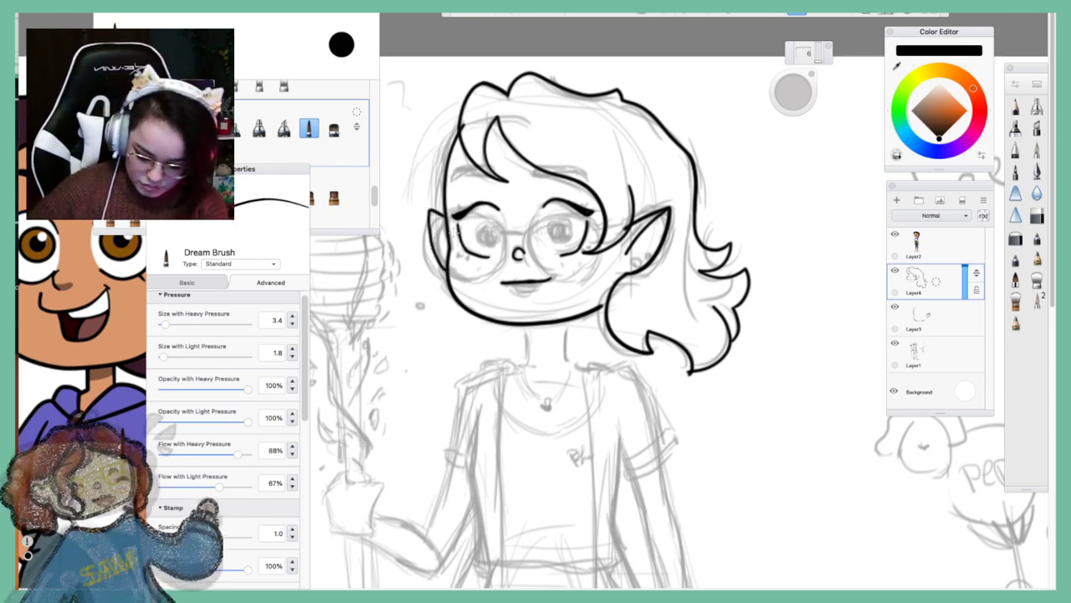
pyautogui.press('super+z')
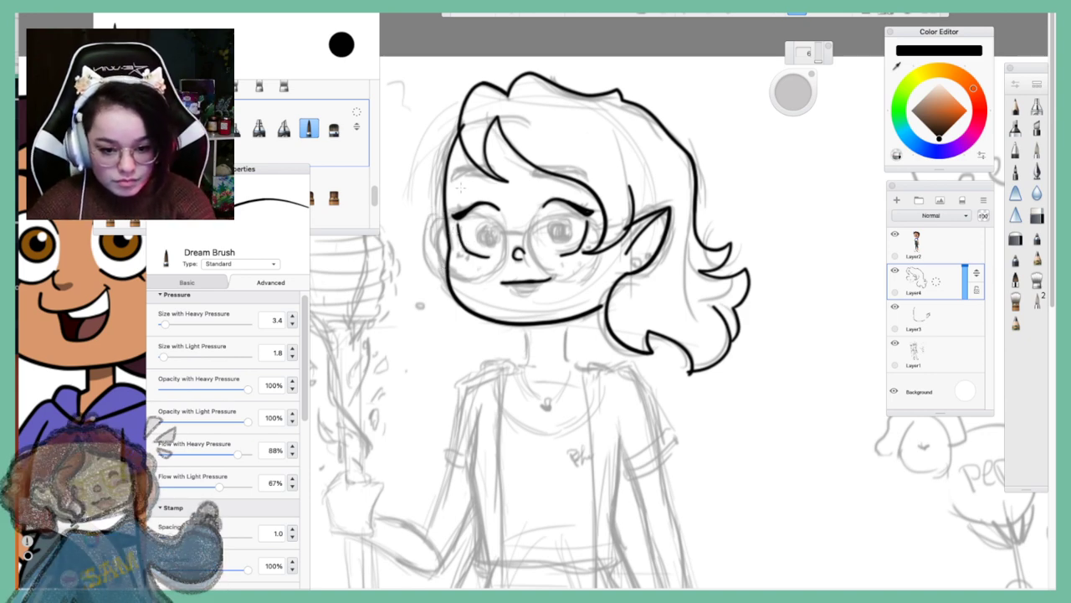
# Add the small marks beneath the eyes and begin inking the eyebrows around the fringe, undoing one misplaced brow stroke
pyautogui.click(460, 255)
pyautogui.click(465, 257)
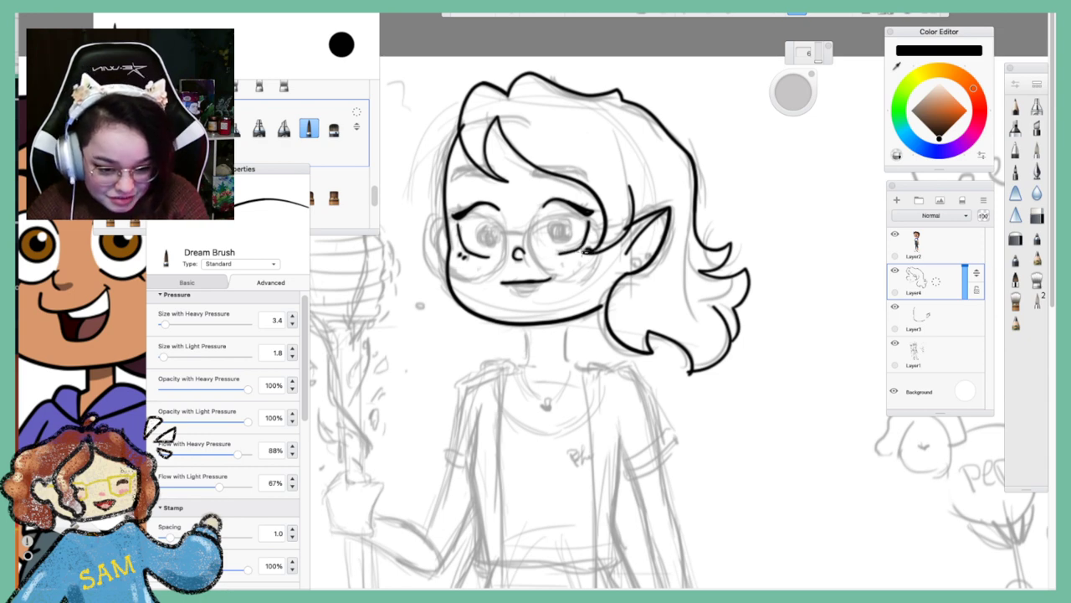
pyautogui.moveTo(577, 253); pyautogui.dragTo(590, 250)
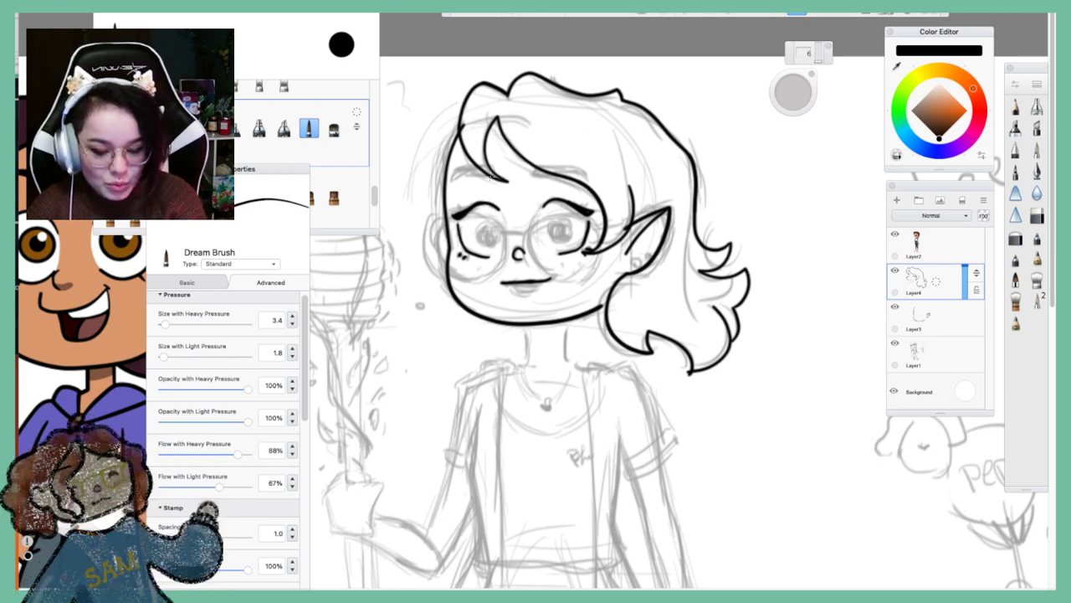
pyautogui.moveTo(534, 165)
pyautogui.mouseDown()
pyautogui.moveTo(541, 175)
pyautogui.moveTo(581, 169)
pyautogui.moveTo(503, 178)
pyautogui.mouseUp()
pyautogui.hotkey('ctrl', 'z')
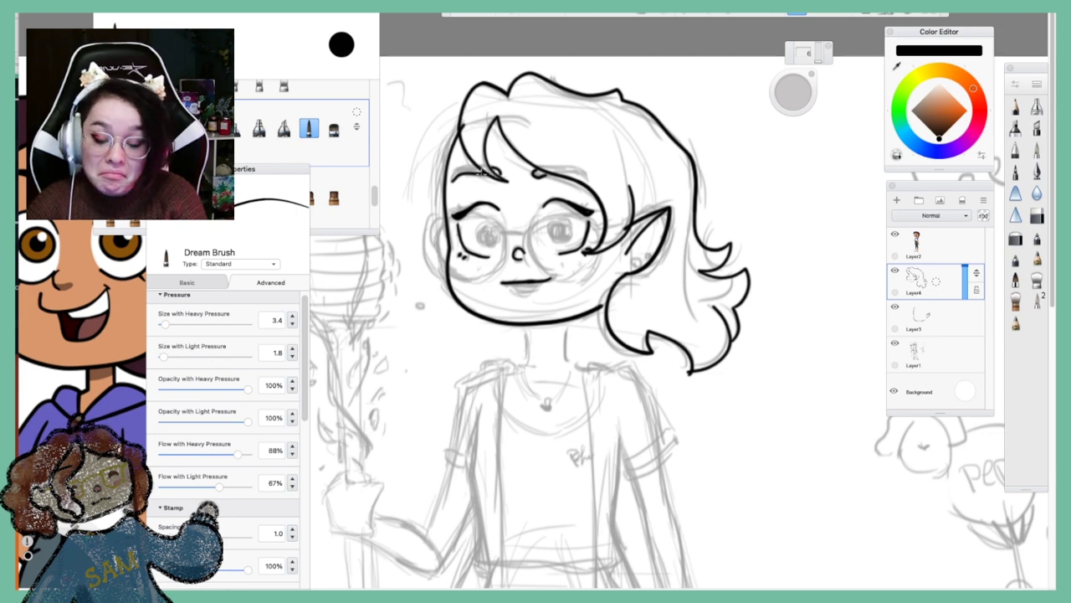
pyautogui.moveTo(452, 179); pyautogui.dragTo(485, 166)
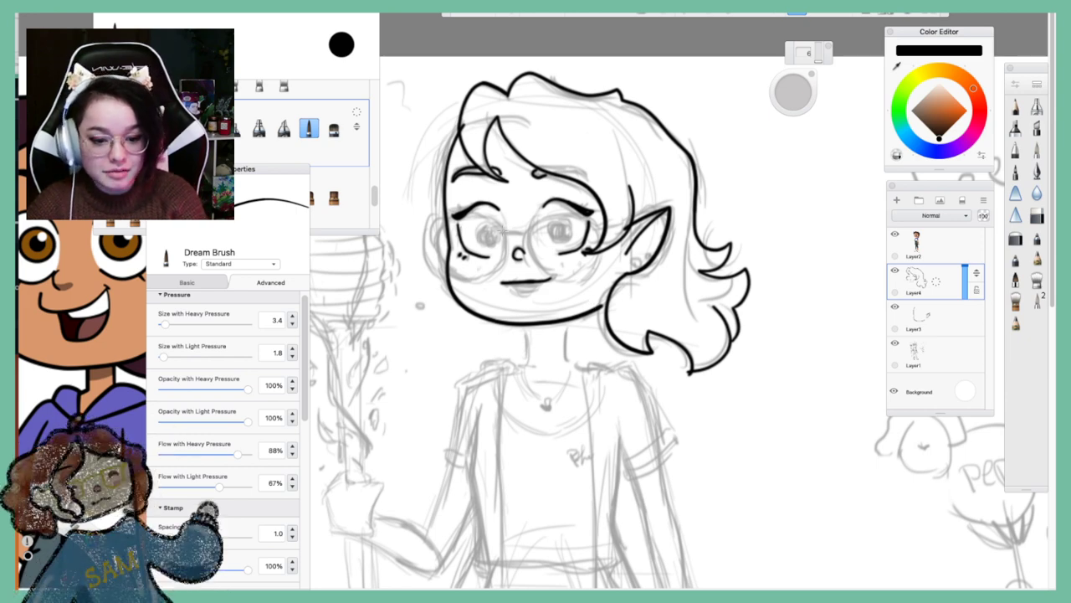
# Ink both sides of the neck from the chin to the shoulders, redoing the line nearer the long hair
pyautogui.moveTo(528, 333); pyautogui.dragTo(513, 368)
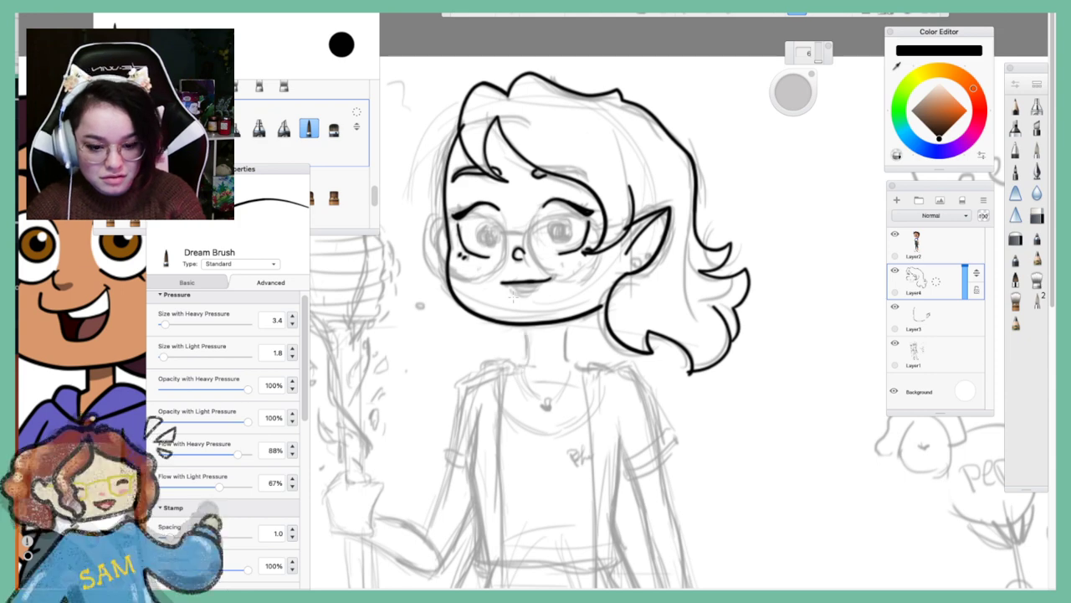
pyautogui.moveTo(567, 326); pyautogui.dragTo(569, 366)
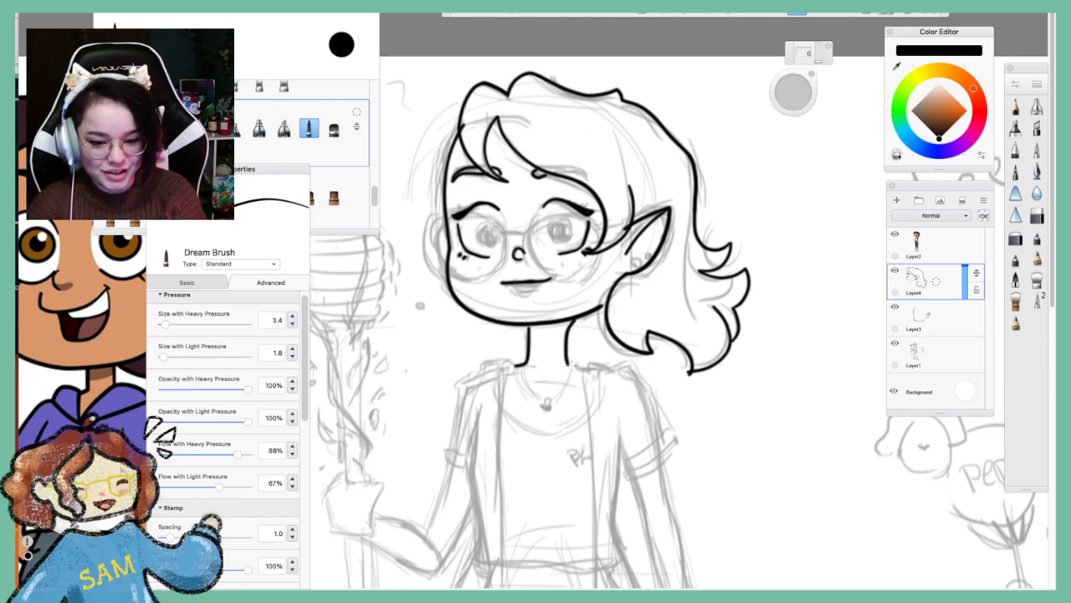
pyautogui.click(460, 13)
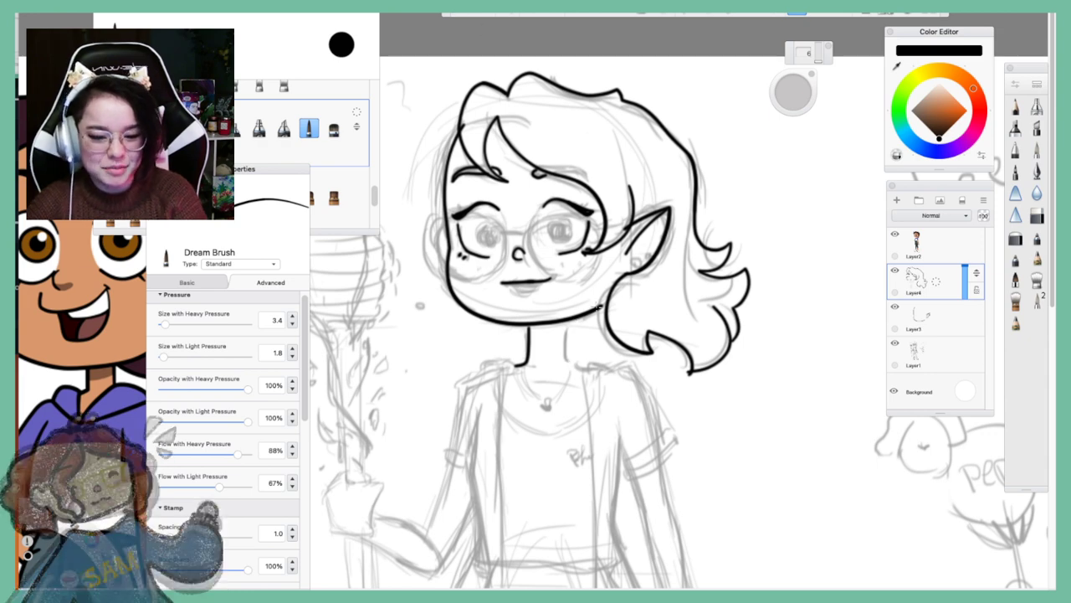
pyautogui.moveTo(567, 324); pyautogui.dragTo(570, 360)
pyautogui.hotkey('ctrl', 'z')
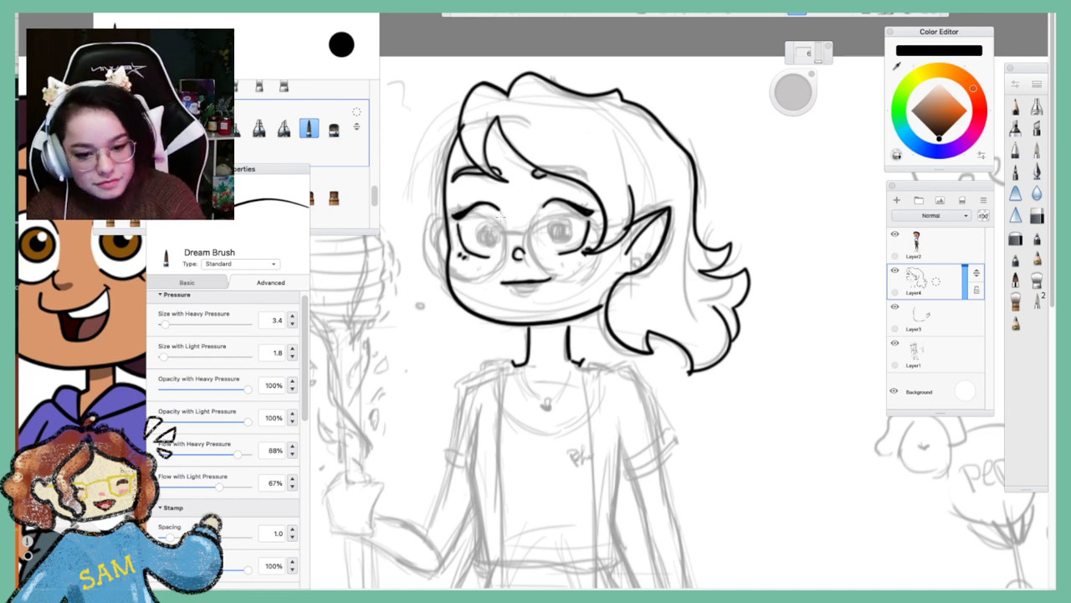
# Try to outline the far eye's iris freehand over the sketch, undoing each attempt
pyautogui.moveTo(495, 223)
pyautogui.mouseDown()
pyautogui.moveTo(477, 228)
pyautogui.moveTo(495, 248)
pyautogui.mouseUp()
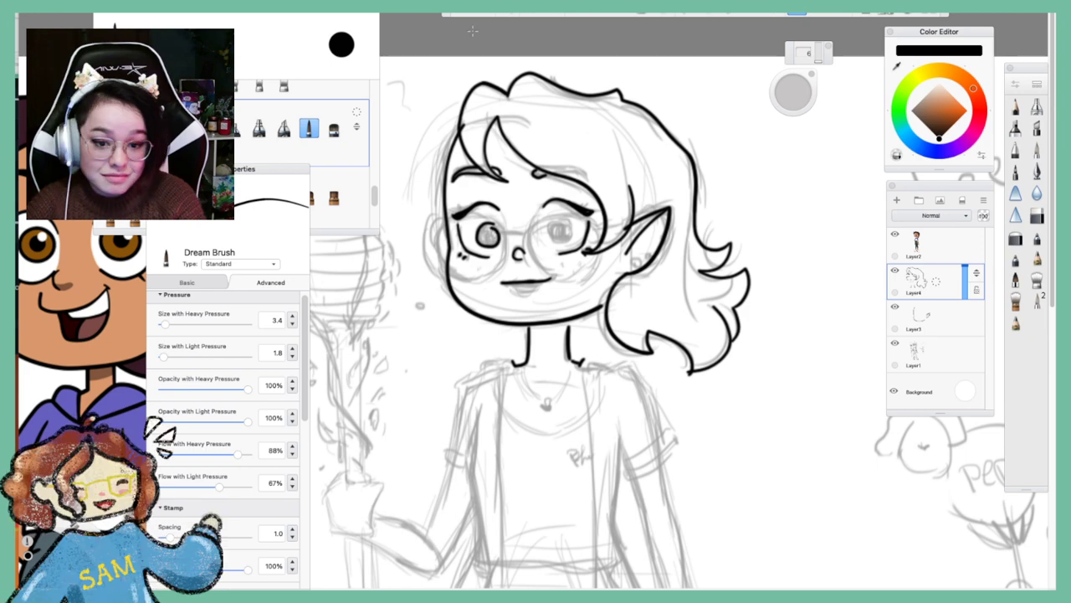
pyautogui.hotkey('ctrl', 'z')
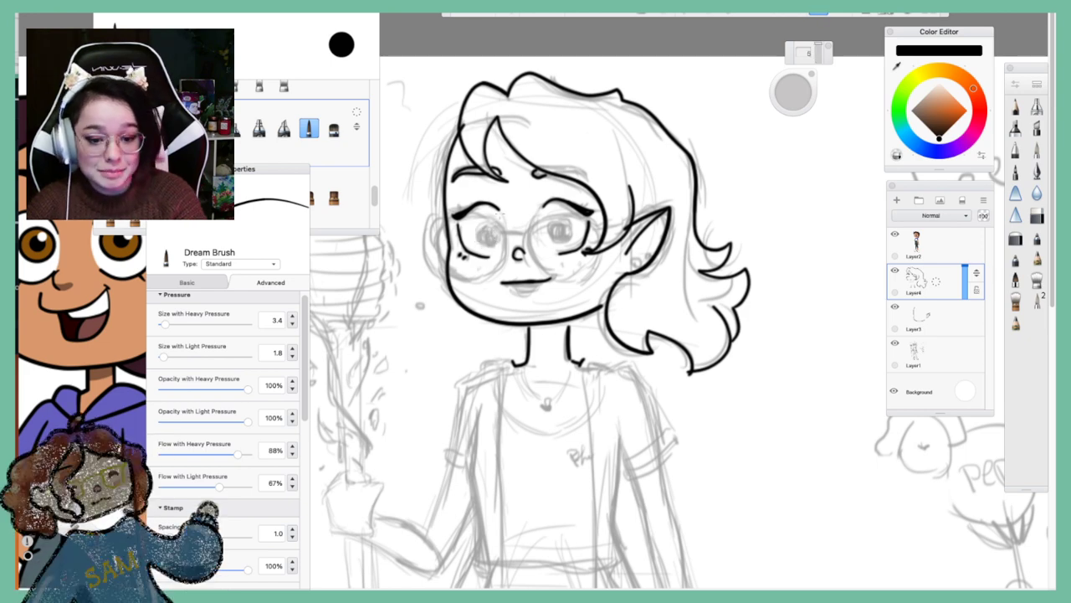
pyautogui.moveTo(493, 221)
pyautogui.mouseDown()
pyautogui.moveTo(479, 244)
pyautogui.moveTo(492, 221)
pyautogui.moveTo(482, 237)
pyautogui.moveTo(495, 238)
pyautogui.moveTo(486, 231)
pyautogui.mouseUp()
pyautogui.hotkey('ctrl', 'z')
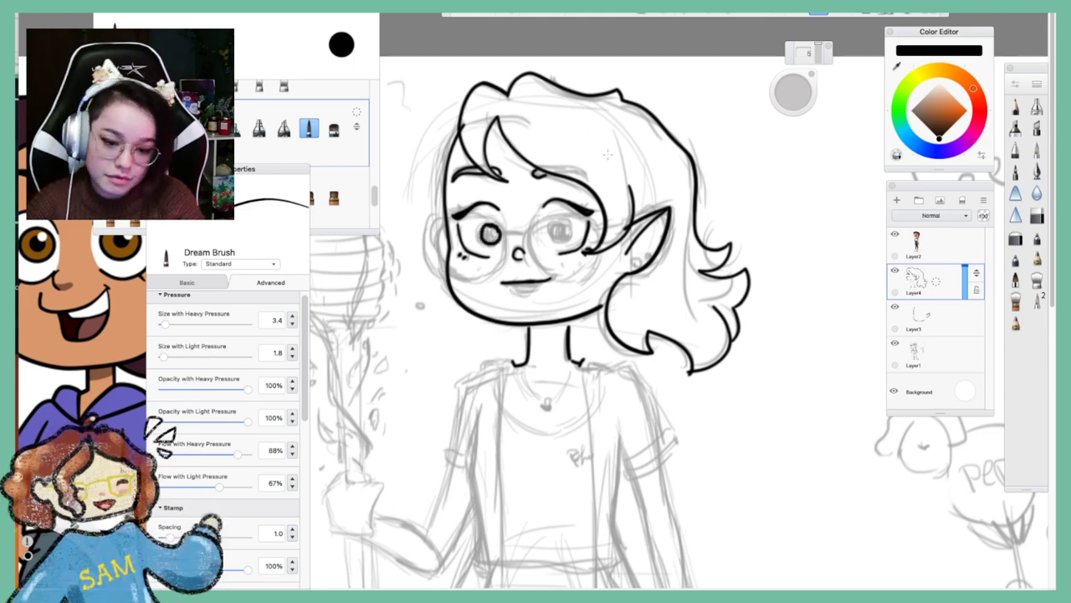
pyautogui.hotkey('ctrl', 'z')
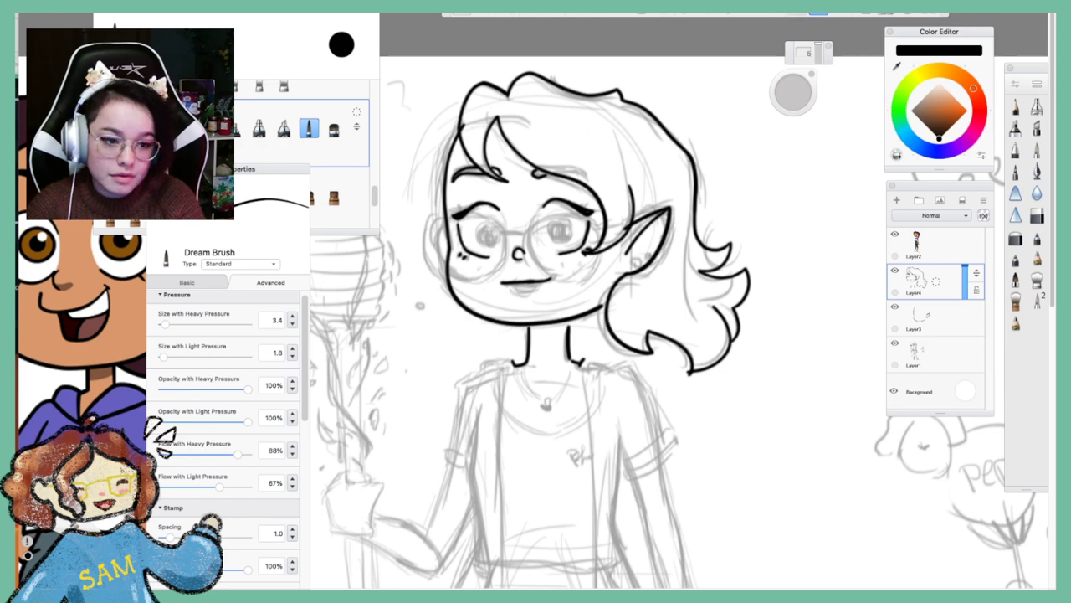
# Try outlining both irises with the ellipse drawing tool, then undo the circles and leave the tool
pyautogui.click(840, 13)
pyautogui.click(819, 53)
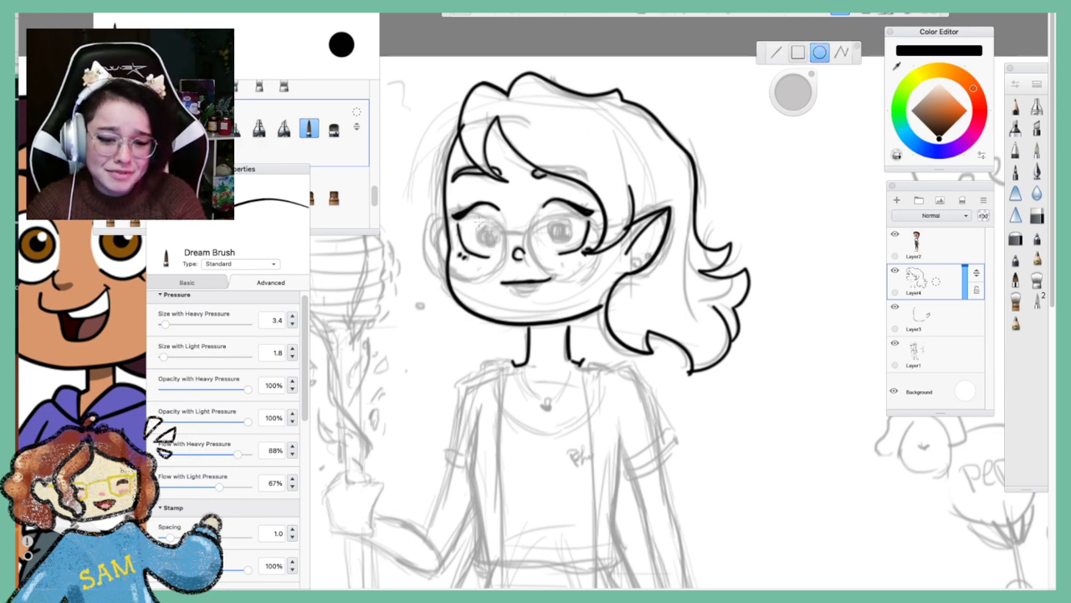
pyautogui.moveTo(478, 225); pyautogui.dragTo(490, 238)
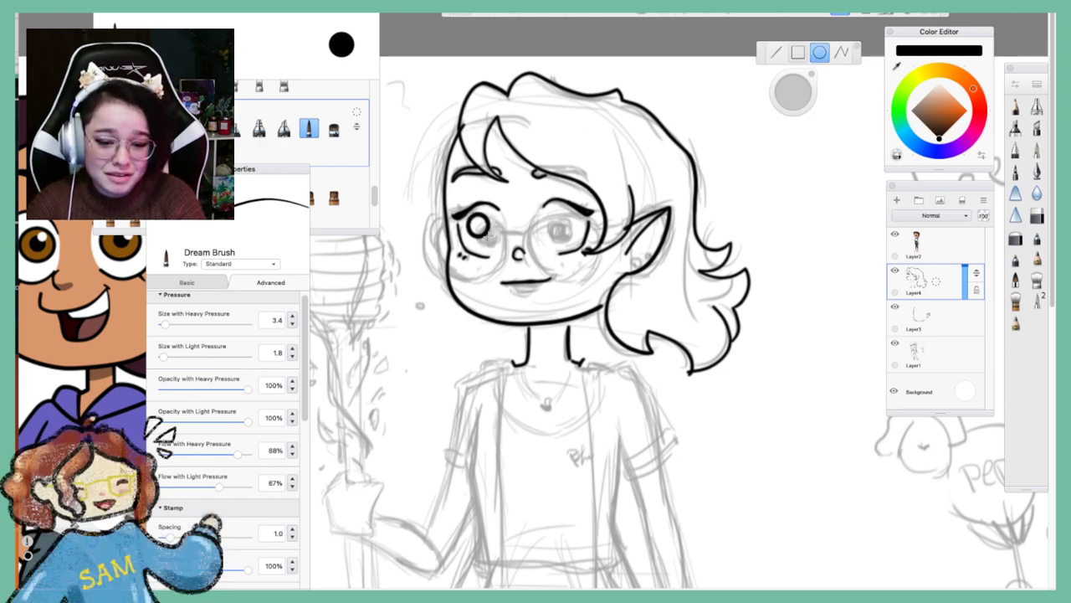
pyautogui.hotkey('ctrl', 'z')
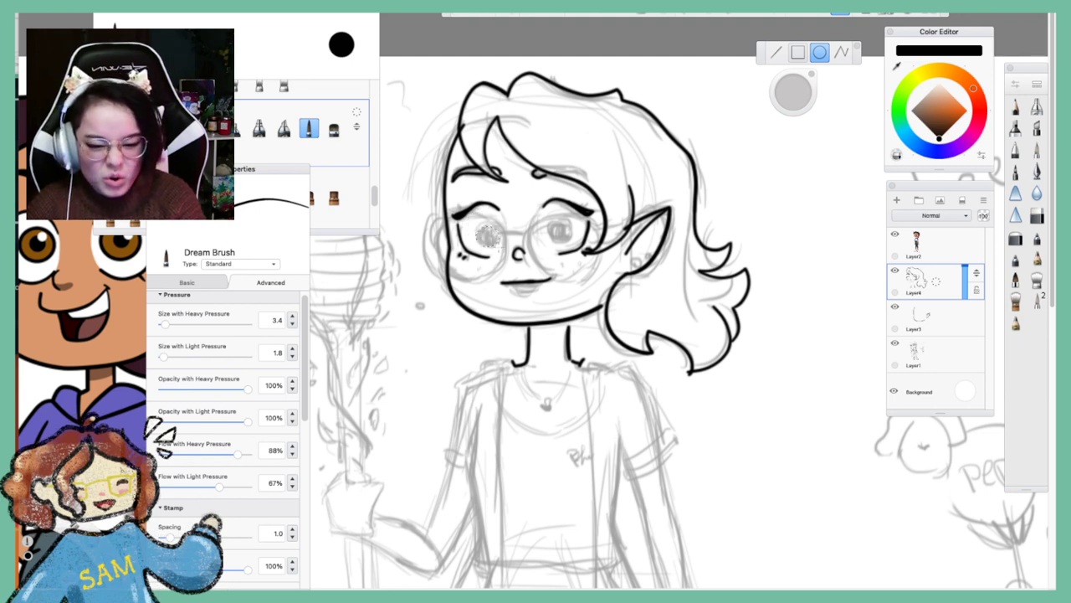
pyautogui.moveTo(489, 237); pyautogui.dragTo(491, 239)
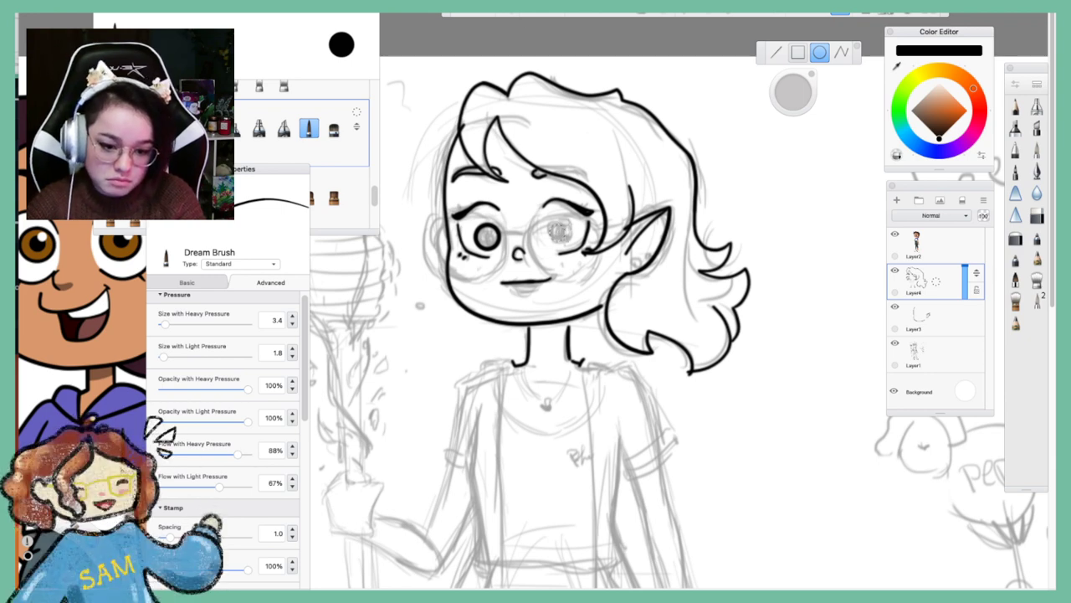
pyautogui.moveTo(554, 226); pyautogui.dragTo(564, 240)
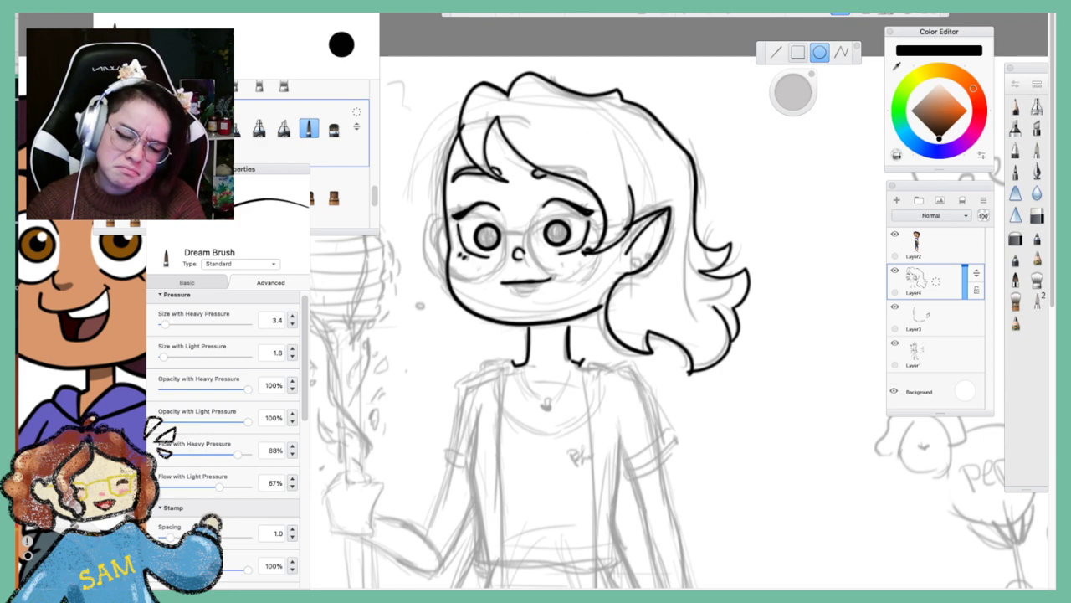
pyautogui.press('super+z')
pyautogui.press('super+z')
pyautogui.press('Escape')
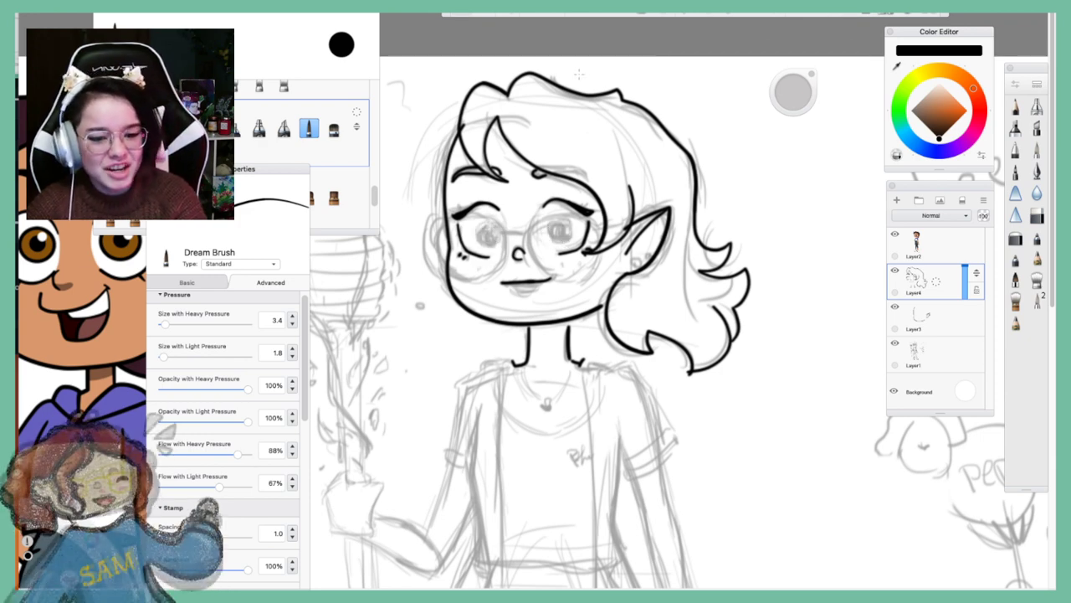
# Try the far eye's iris outline again with unassisted freehand strokes and undo them
pyautogui.moveTo(500, 221)
pyautogui.mouseDown()
pyautogui.moveTo(478, 238)
pyautogui.moveTo(502, 245)
pyautogui.moveTo(499, 225)
pyautogui.mouseUp()
pyautogui.press('super+z')
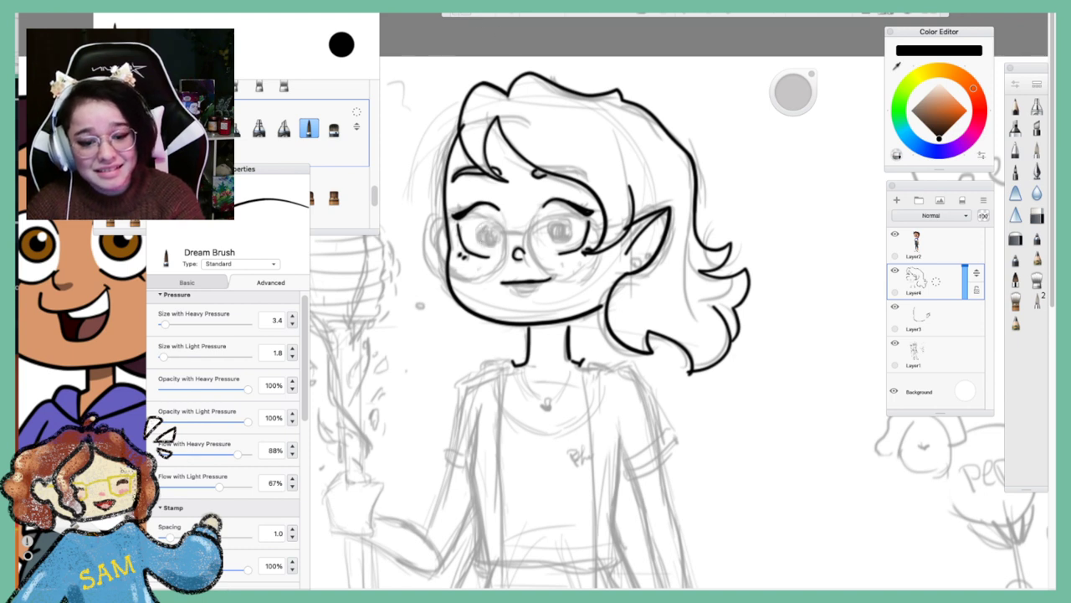
pyautogui.moveTo(488, 228)
pyautogui.mouseDown()
pyautogui.moveTo(484, 245)
pyautogui.moveTo(500, 235)
pyautogui.moveTo(480, 228)
pyautogui.moveTo(497, 242)
pyautogui.moveTo(482, 228)
pyautogui.moveTo(487, 243)
pyautogui.moveTo(499, 228)
pyautogui.moveTo(481, 226)
pyautogui.mouseUp()
pyautogui.press('super+z')
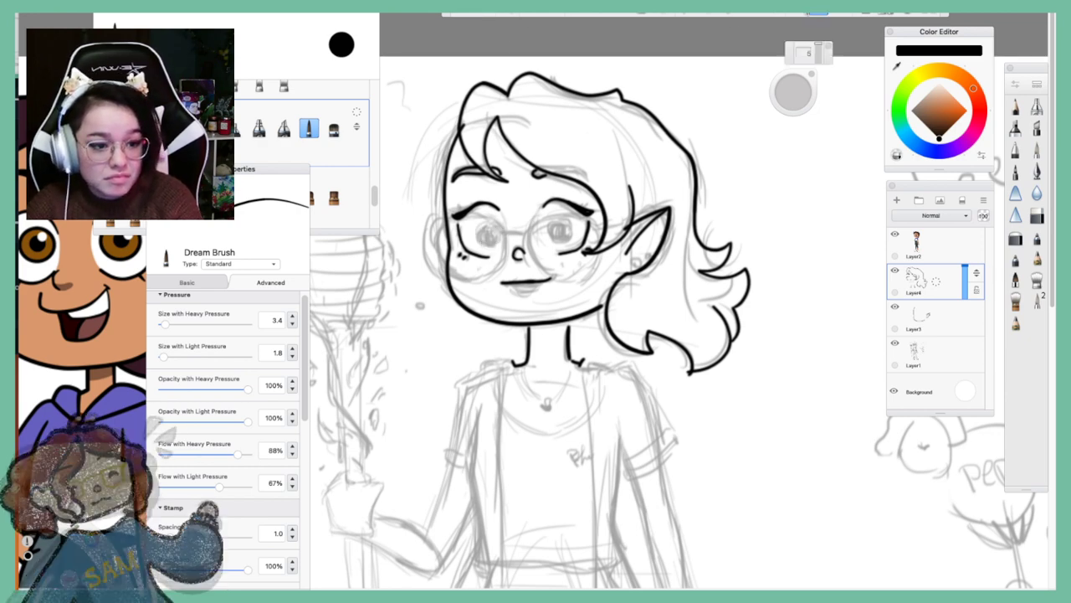
# Ink round iris outlines in both eyes with Steady Stroke at 5, undoing and redrawing uneven circles
pyautogui.press('space')
pyautogui.moveTo(520, 255)
pyautogui.mouseDown()
pyautogui.moveTo(581, 186)
pyautogui.moveTo(599, 181)
pyautogui.moveTo(586, 203)
pyautogui.moveTo(606, 219)
pyautogui.moveTo(622, 204)
pyautogui.moveTo(588, 190)
pyautogui.mouseUp()
pyautogui.scroll(2, 574, 194)
pyautogui.hotkey('ctrl', 'z')
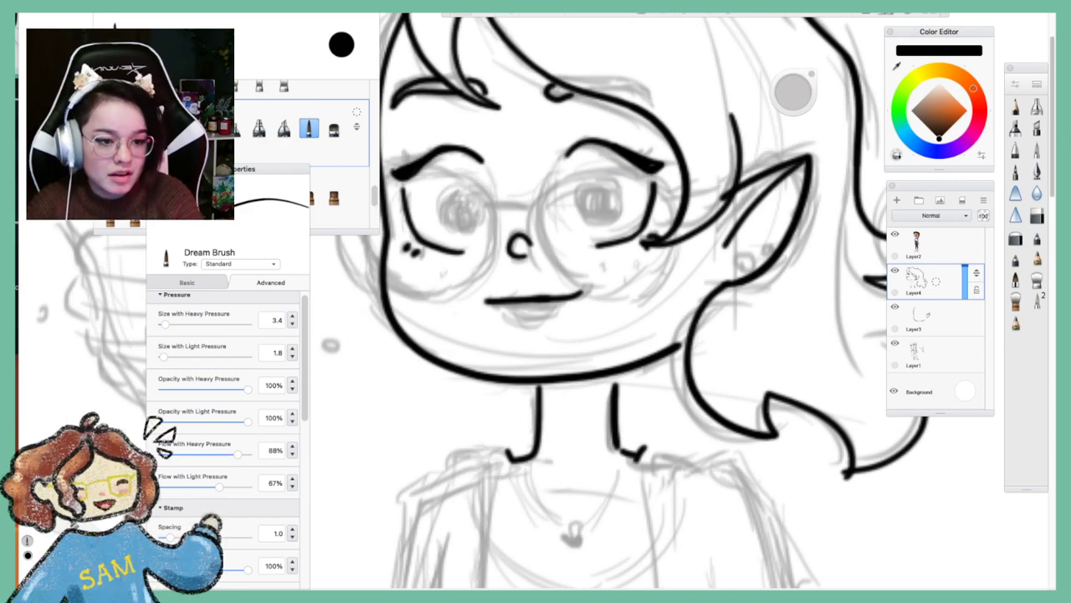
pyautogui.click(818, 11)
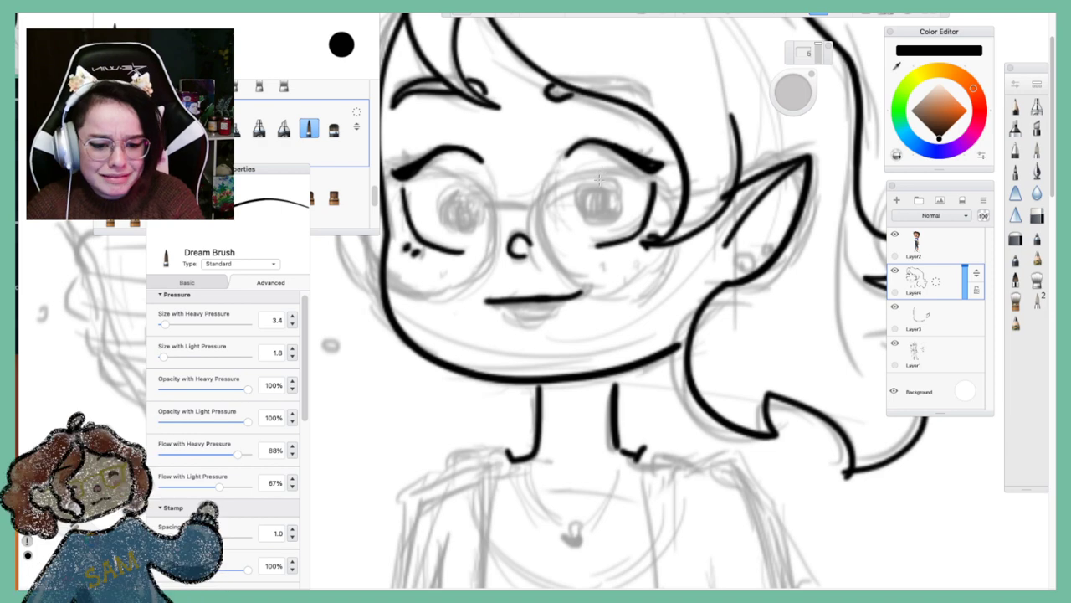
pyautogui.moveTo(597, 178)
pyautogui.mouseDown()
pyautogui.moveTo(618, 186)
pyautogui.moveTo(578, 194)
pyautogui.moveTo(599, 219)
pyautogui.moveTo(621, 189)
pyautogui.moveTo(596, 177)
pyautogui.mouseUp()
pyautogui.hotkey('ctrl', 'z')
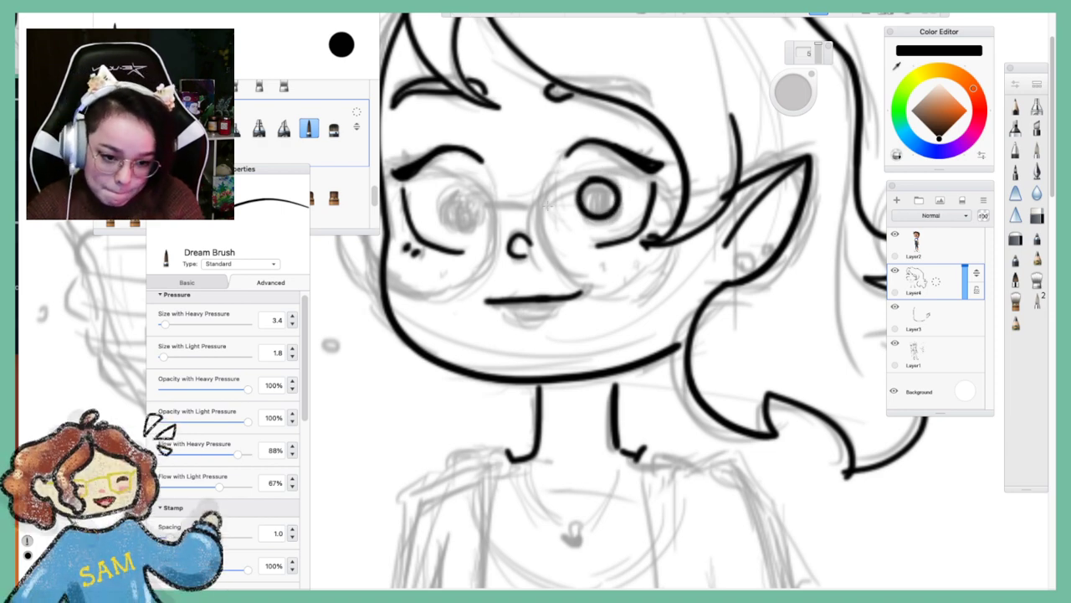
pyautogui.moveTo(469, 185)
pyautogui.mouseDown()
pyautogui.moveTo(445, 197)
pyautogui.moveTo(452, 220)
pyautogui.moveTo(485, 218)
pyautogui.moveTo(488, 199)
pyautogui.moveTo(458, 186)
pyautogui.moveTo(441, 203)
pyautogui.moveTo(447, 225)
pyautogui.moveTo(462, 230)
pyautogui.moveTo(483, 213)
pyautogui.moveTo(463, 182)
pyautogui.mouseUp()
pyautogui.hotkey('ctrl', 'z')
pyautogui.hotkey('ctrl', 'z')
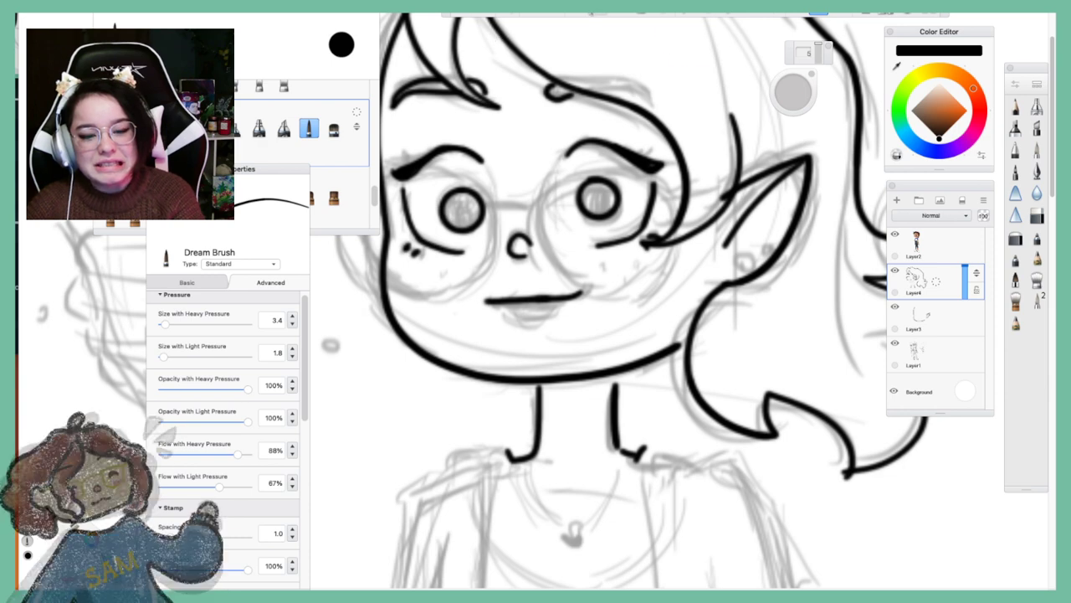
# Lasso the iris of the eye nearest the ear, nudge it slightly lower, and clear the selection
pyautogui.click(596, 13)
pyautogui.click(809, 51)
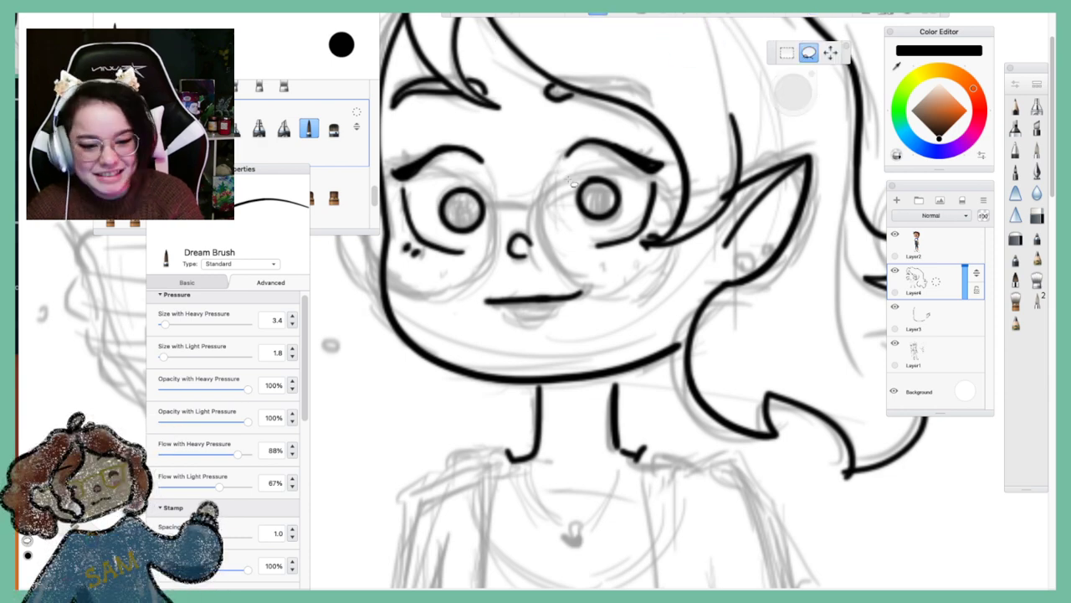
pyautogui.moveTo(572, 178); pyautogui.dragTo(617, 225)
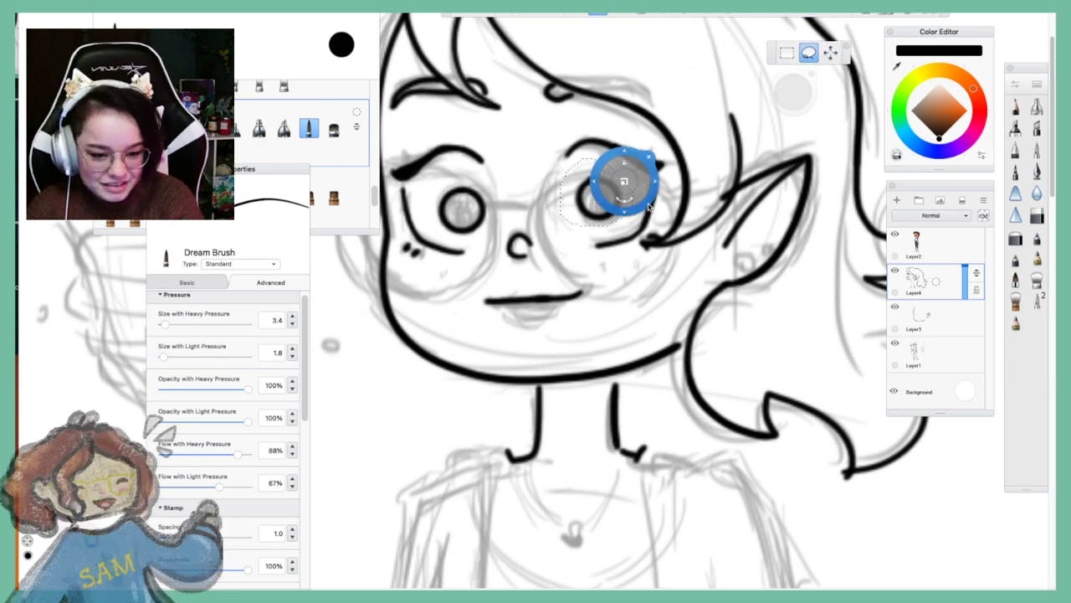
pyautogui.moveTo(632, 182)
pyautogui.mouseDown()
pyautogui.moveTo(666, 203)
pyautogui.moveTo(529, 234)
pyautogui.moveTo(676, 220)
pyautogui.mouseUp()
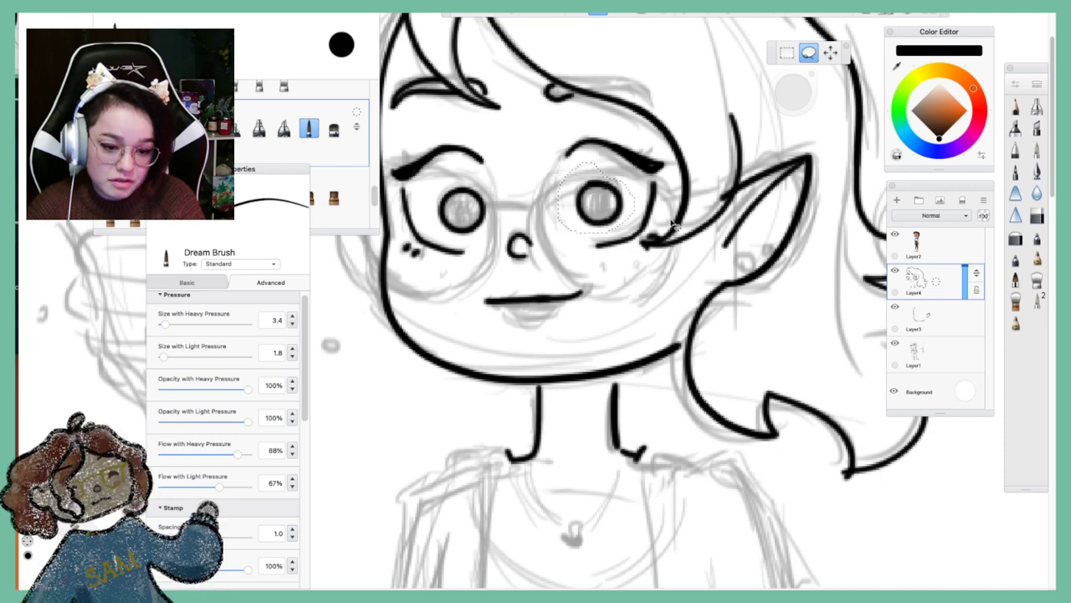
pyautogui.press('v')
pyautogui.click(703, 176)
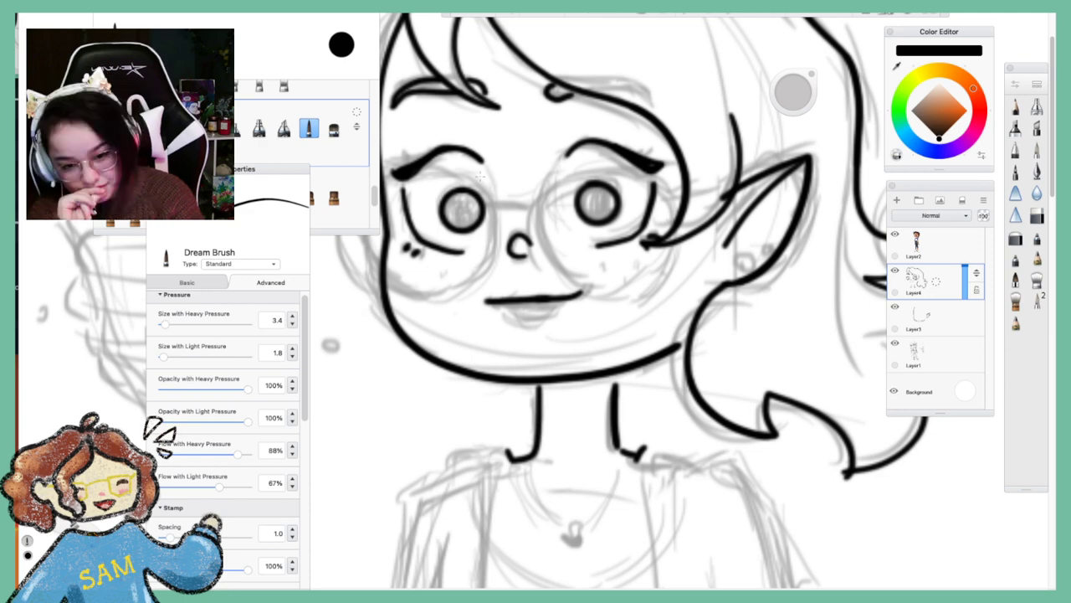
# Fill in a solid black pupil inside each iris and ink a small triangular earring on the earlobe
pyautogui.moveTo(452, 204); pyautogui.dragTo(471, 216)
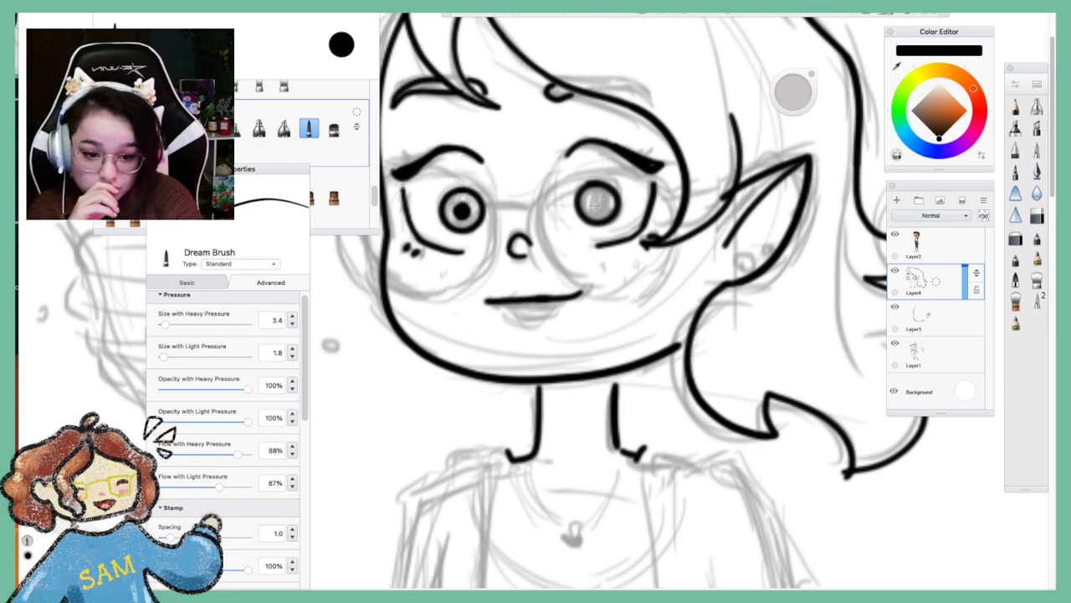
pyautogui.moveTo(597, 205); pyautogui.dragTo(600, 202)
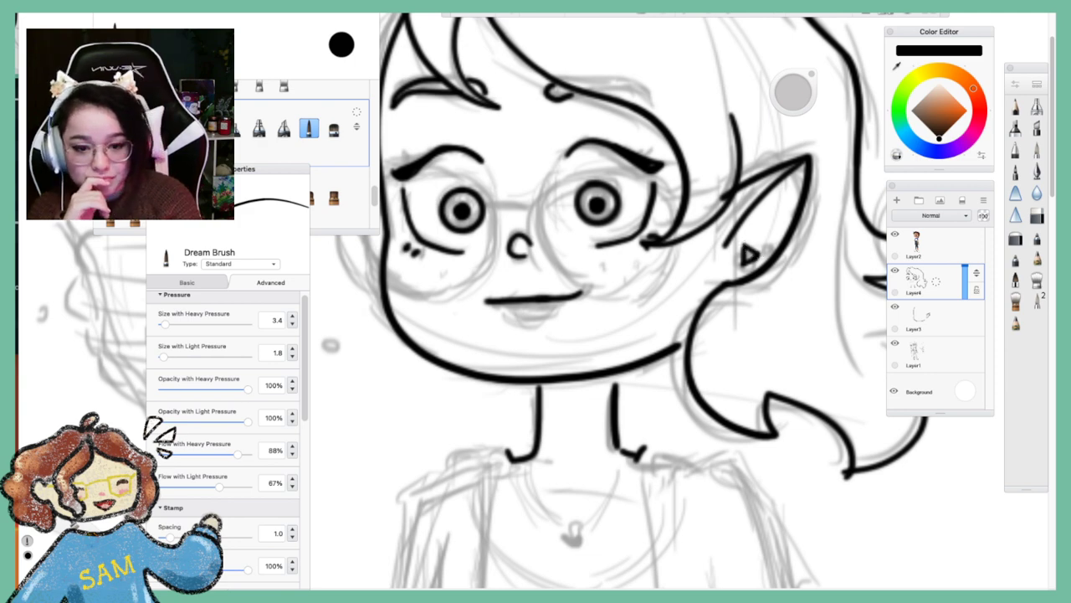
# Compare the face with the colored reference character and ink a curved lower lip beneath the mouth line
pyautogui.press('space')
pyautogui.moveTo(554, 139); pyautogui.dragTo(583, 221)
pyautogui.moveTo(608, 268); pyautogui.dragTo(951, 300)
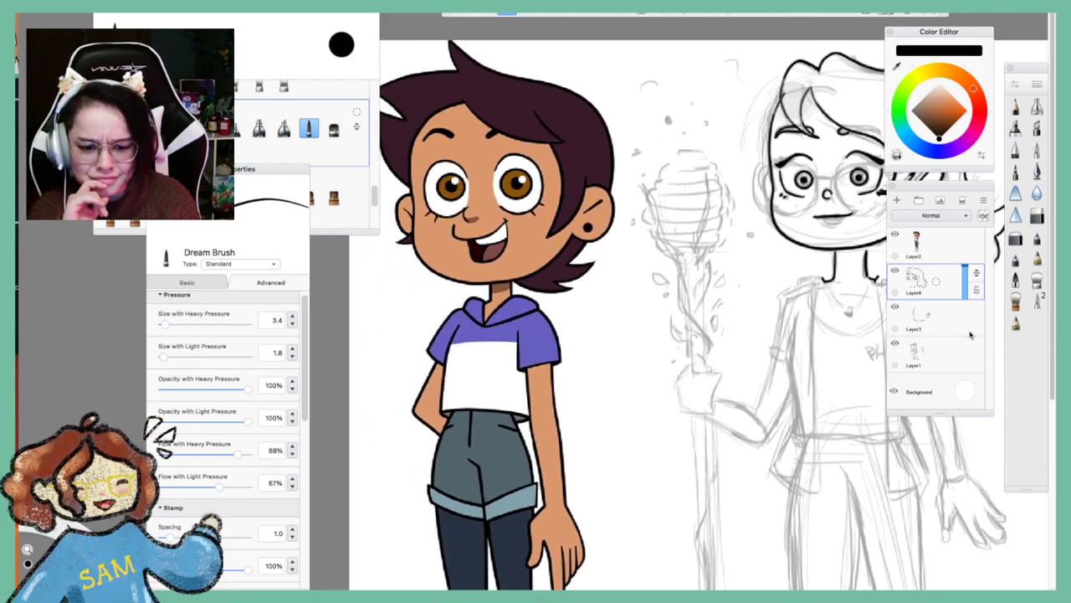
pyautogui.moveTo(971, 335); pyautogui.dragTo(602, 324)
pyautogui.moveTo(591, 282); pyautogui.dragTo(598, 266)
pyautogui.moveTo(644, 325); pyautogui.dragTo(725, 346)
pyautogui.moveTo(661, 256)
pyautogui.mouseDown()
pyautogui.moveTo(650, 299)
pyautogui.moveTo(667, 256)
pyautogui.mouseUp()
pyautogui.moveTo(676, 313); pyautogui.dragTo(809, 383)
pyautogui.moveTo(521, 261); pyautogui.dragTo(578, 262)
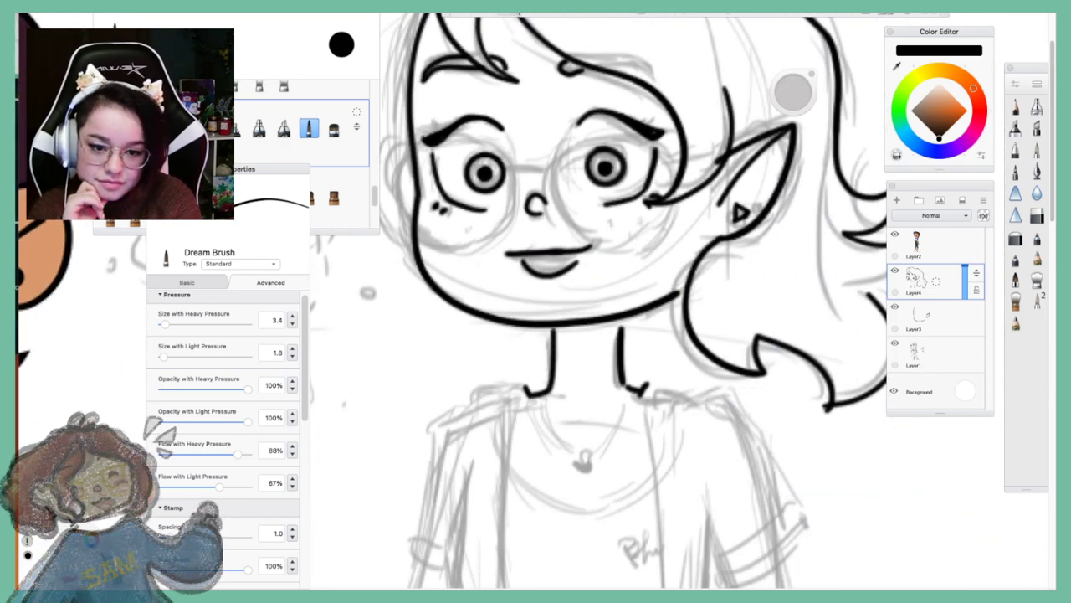
# Add a new layer above the line art and try a freehand outline of the far glasses lens, undoing it
pyautogui.press('space')
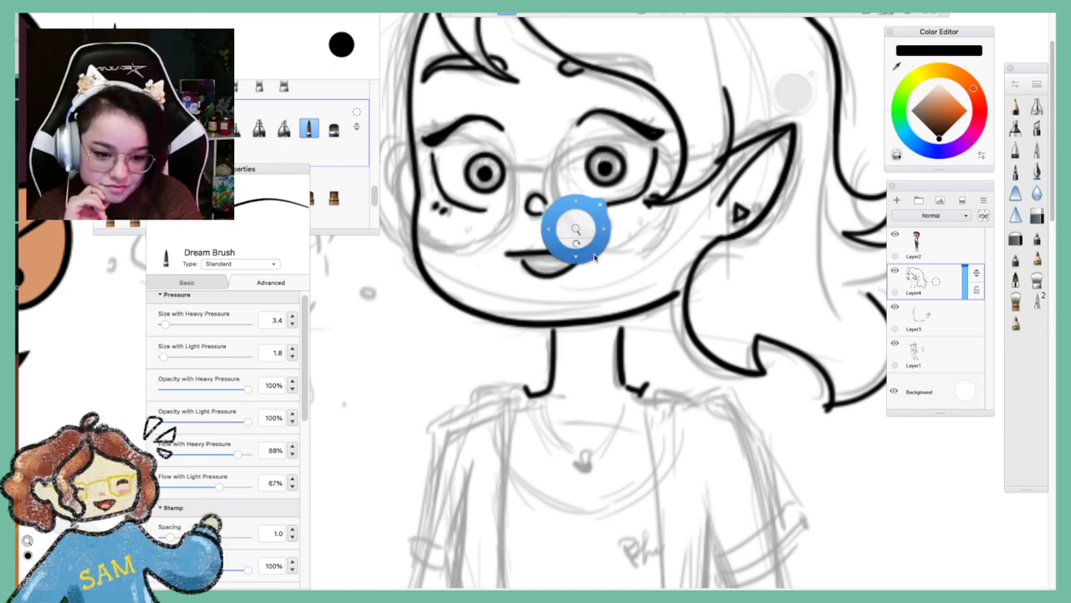
pyautogui.moveTo(576, 232); pyautogui.dragTo(691, 285)
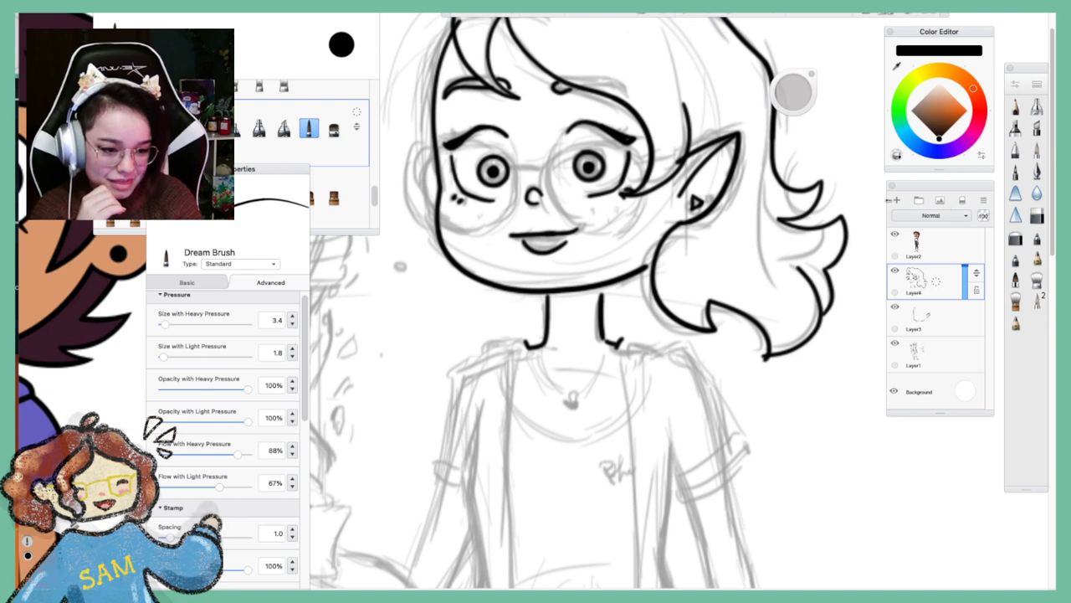
pyautogui.click(898, 201)
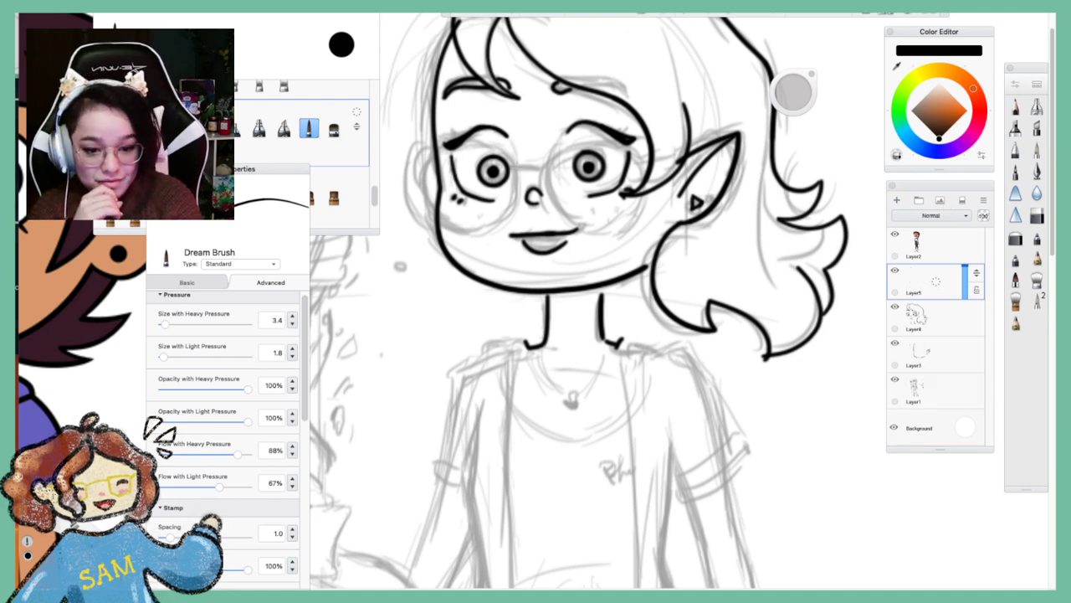
pyautogui.moveTo(516, 161)
pyautogui.mouseDown()
pyautogui.moveTo(462, 142)
pyautogui.moveTo(423, 163)
pyautogui.moveTo(435, 220)
pyautogui.moveTo(509, 173)
pyautogui.mouseUp()
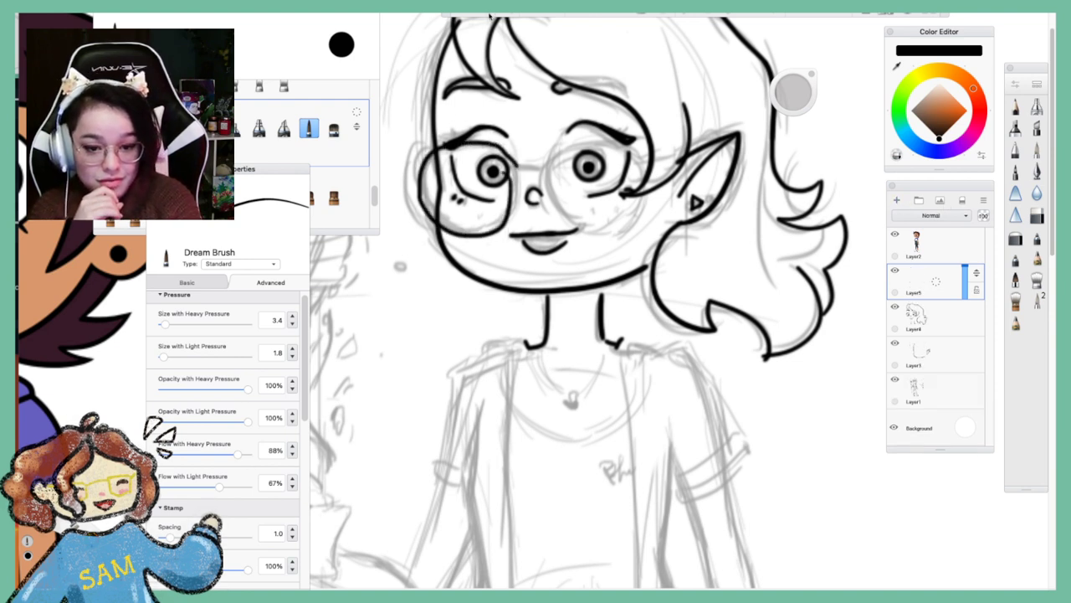
pyautogui.hotkey('ctrl', 'z')
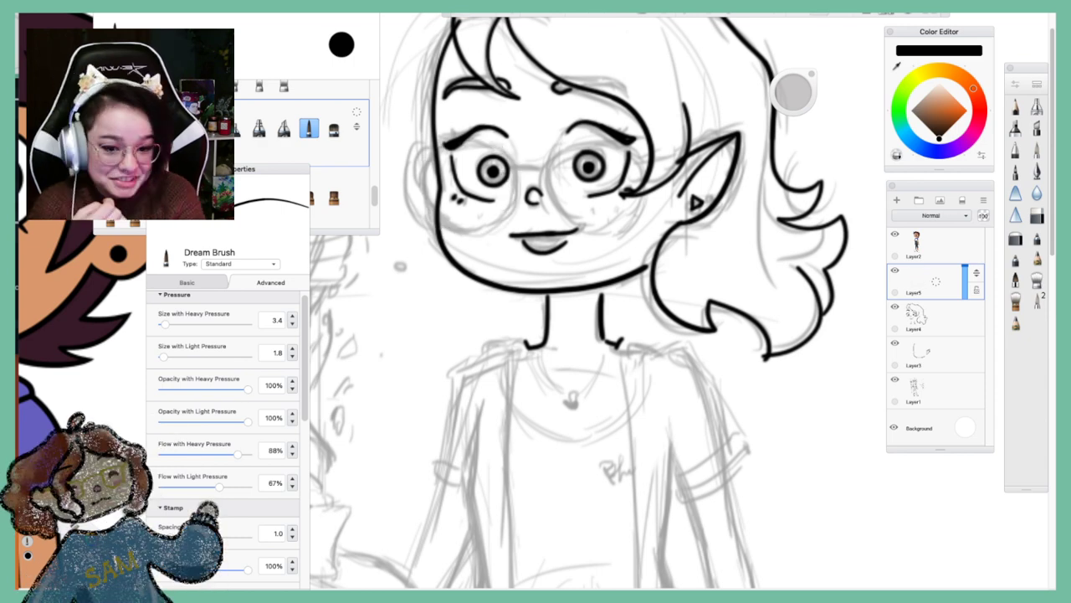
# Set the steady stroke strength to 34 and ink the round glasses lens around the eye nearest the pointed ear
pyautogui.click(797, 12)
pyautogui.moveTo(814, 58); pyautogui.dragTo(818, 60)
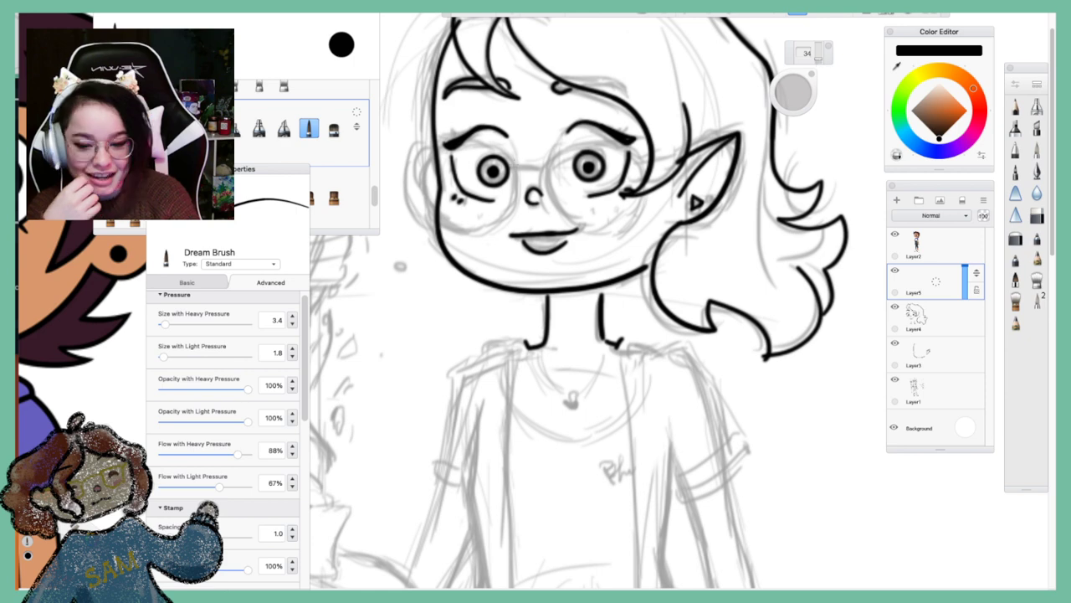
pyautogui.moveTo(508, 199)
pyautogui.mouseDown()
pyautogui.moveTo(476, 235)
pyautogui.moveTo(441, 236)
pyautogui.moveTo(403, 195)
pyautogui.moveTo(419, 153)
pyautogui.moveTo(474, 141)
pyautogui.mouseUp()
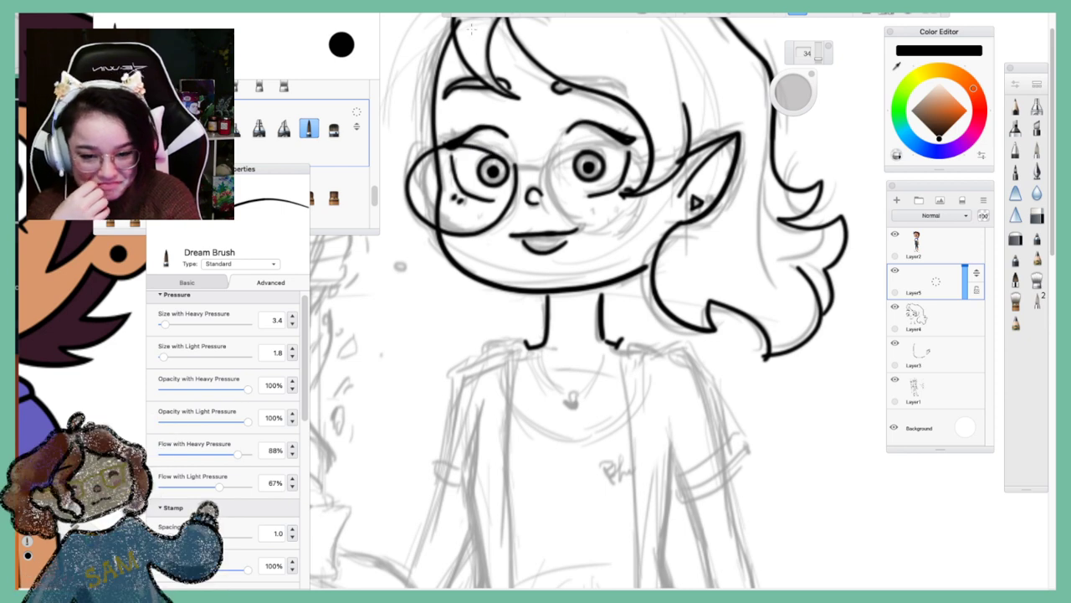
pyautogui.hotkey('ctrl', 'z')
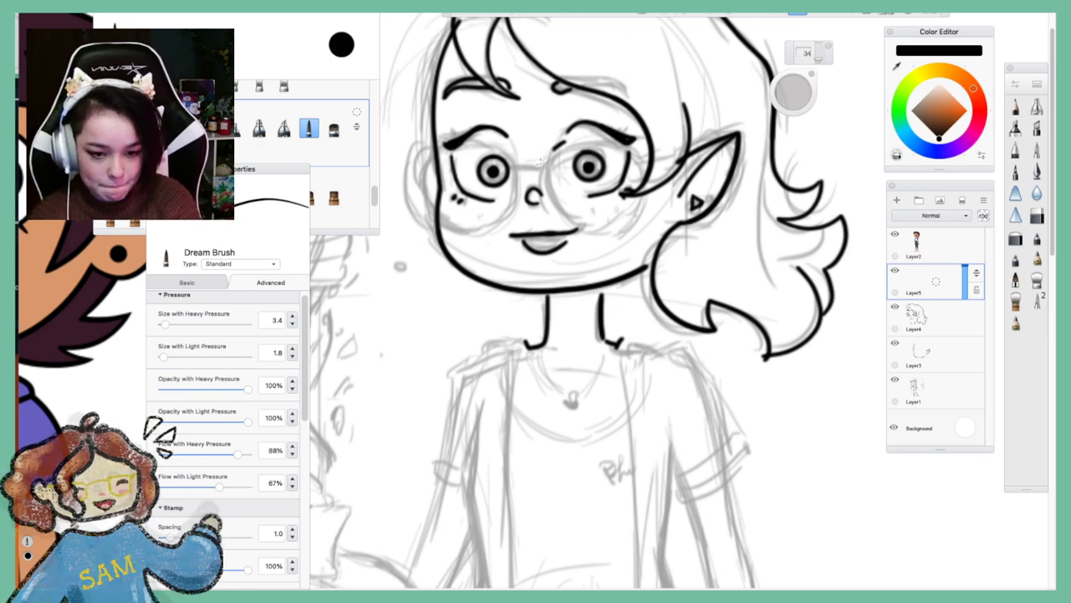
pyautogui.moveTo(596, 234)
pyautogui.mouseDown()
pyautogui.moveTo(643, 213)
pyautogui.moveTo(654, 179)
pyautogui.moveTo(645, 141)
pyautogui.moveTo(603, 131)
pyautogui.moveTo(553, 142)
pyautogui.mouseUp()
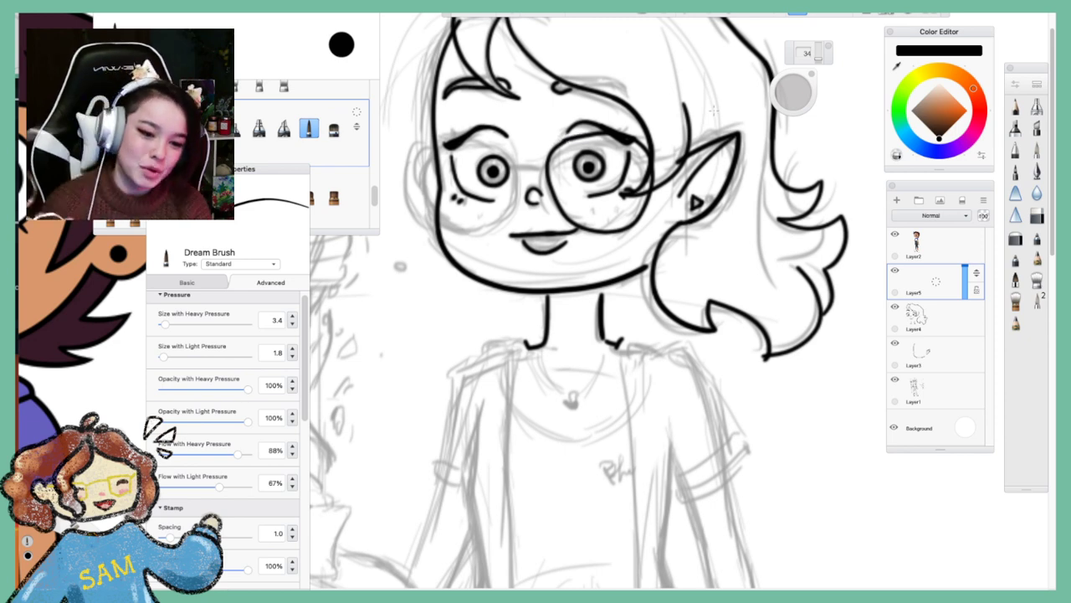
# Flatten the inked lens slightly in height with the transform puck
pyautogui.click(596, 13)
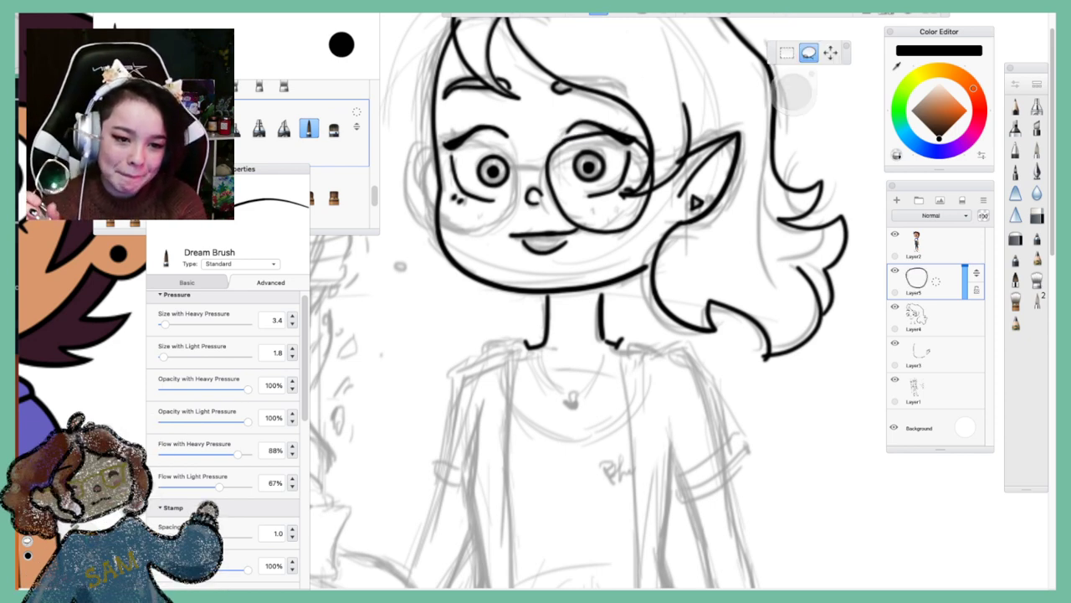
pyautogui.press('space')
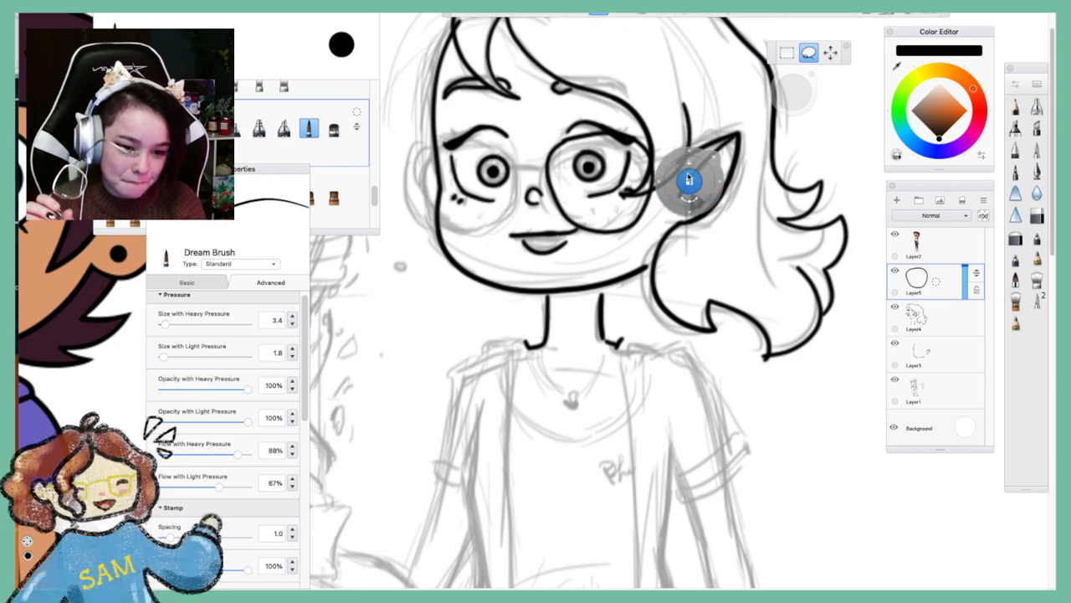
pyautogui.moveTo(700, 169); pyautogui.dragTo(701, 185)
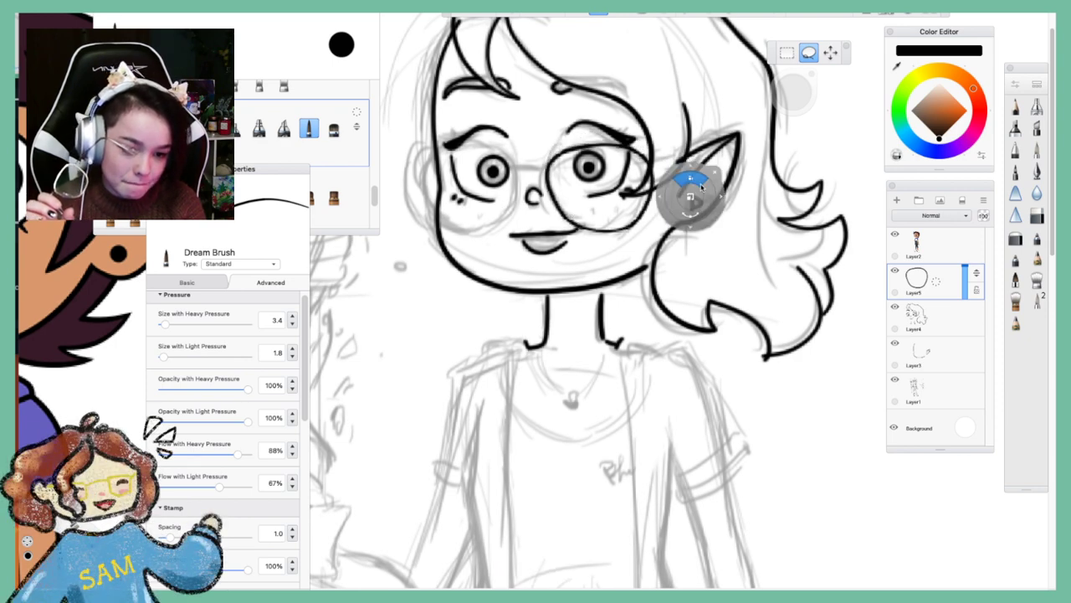
pyautogui.moveTo(735, 228); pyautogui.dragTo(739, 227)
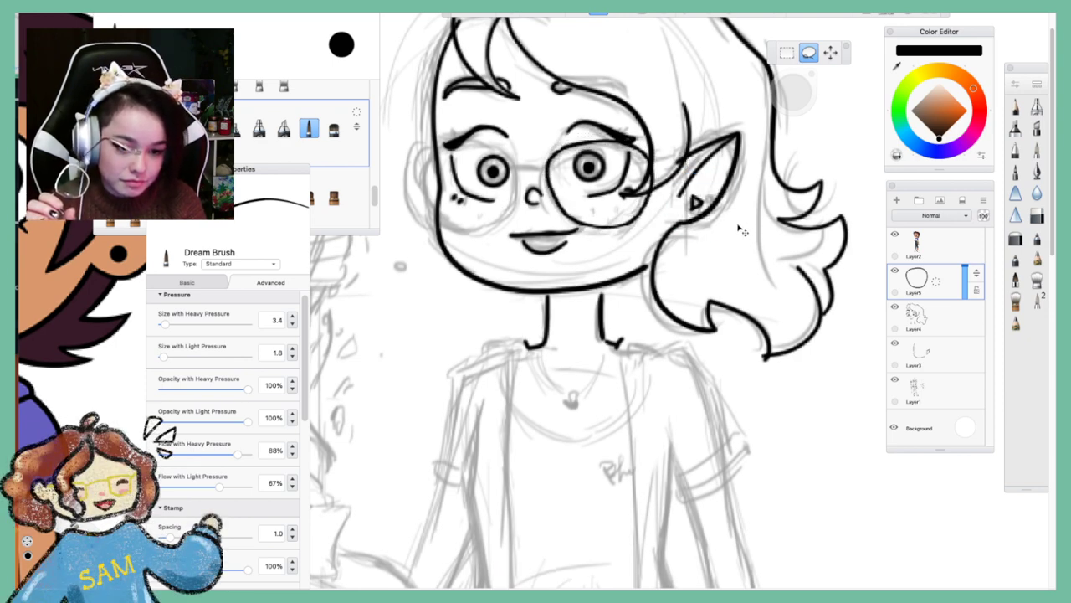
pyautogui.click(719, 195)
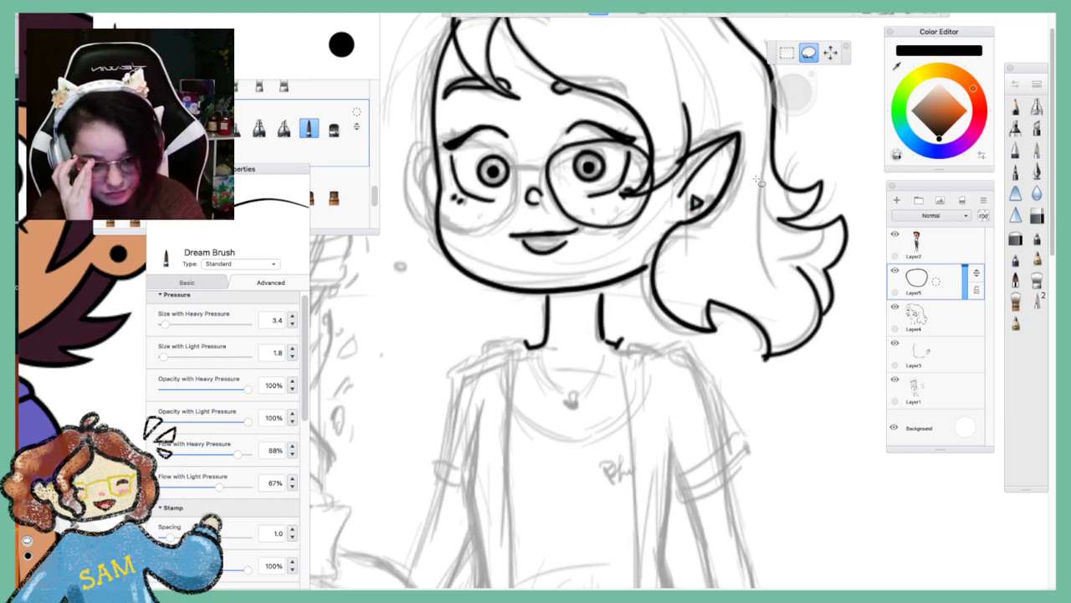
# Duplicate the lens layer and move the copy over the other eye
pyautogui.moveTo(938, 284); pyautogui.dragTo(917, 259)
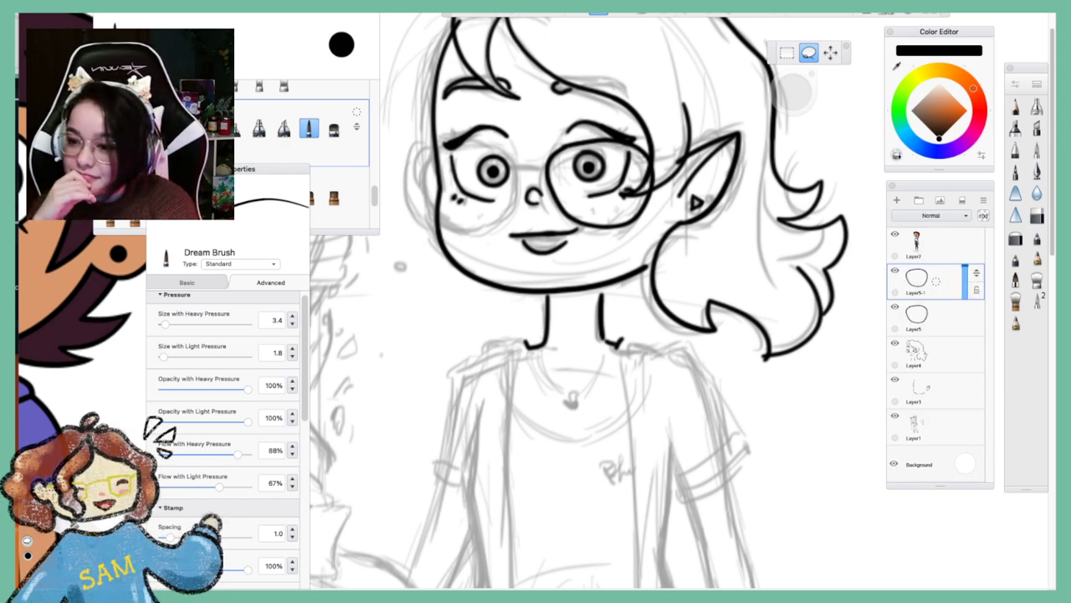
pyautogui.press('m')
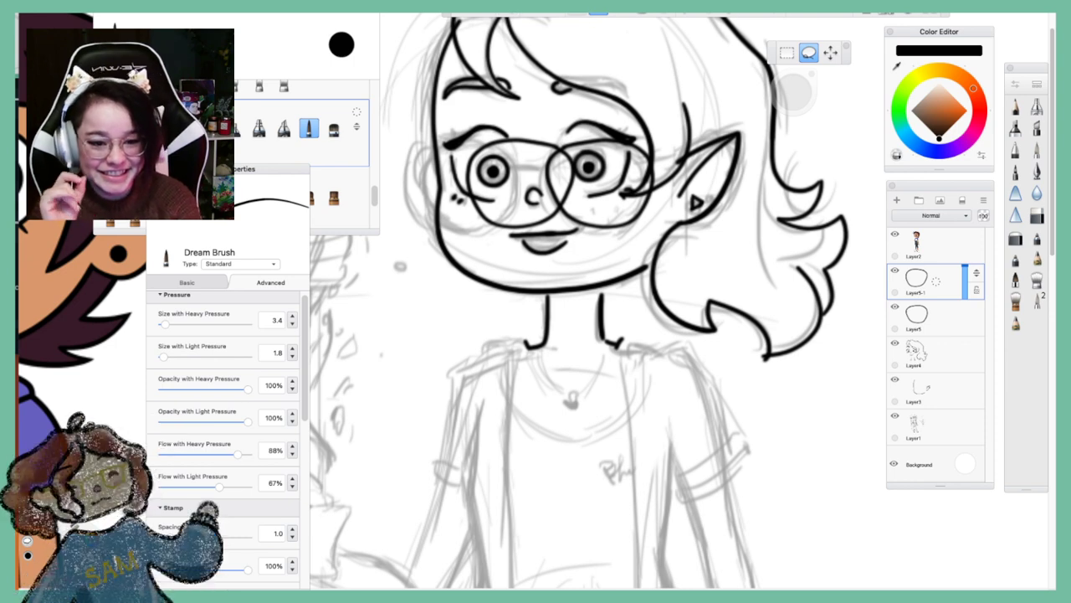
pyautogui.click(829, 54)
pyautogui.moveTo(759, 217); pyautogui.dragTo(707, 218)
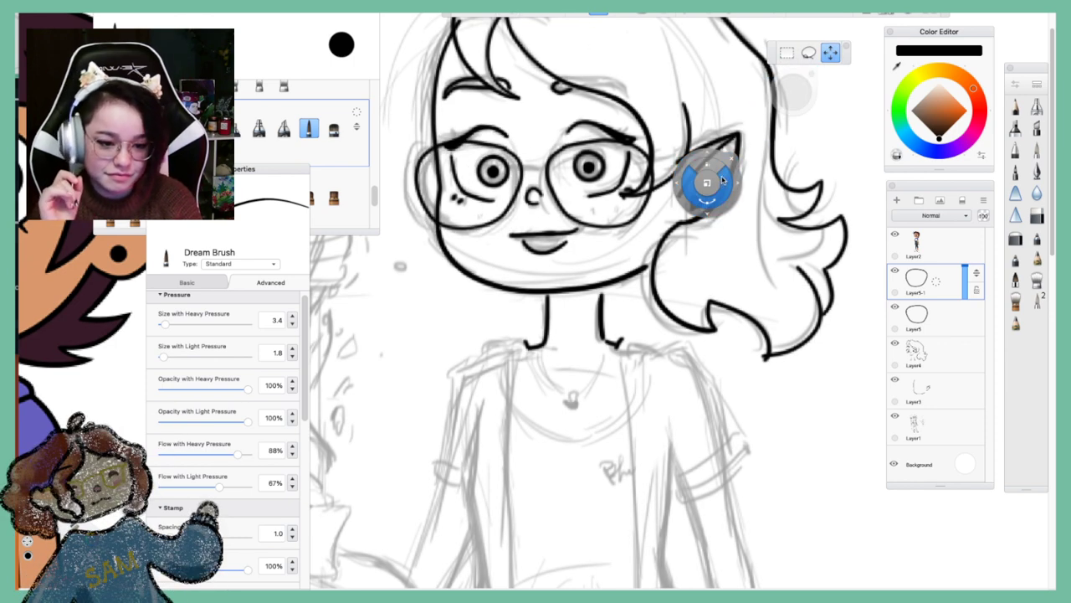
# Narrow the copied lens slightly and nudge it toward the nose
pyautogui.moveTo(710, 168); pyautogui.dragTo(698, 165)
pyautogui.moveTo(761, 214); pyautogui.dragTo(738, 174)
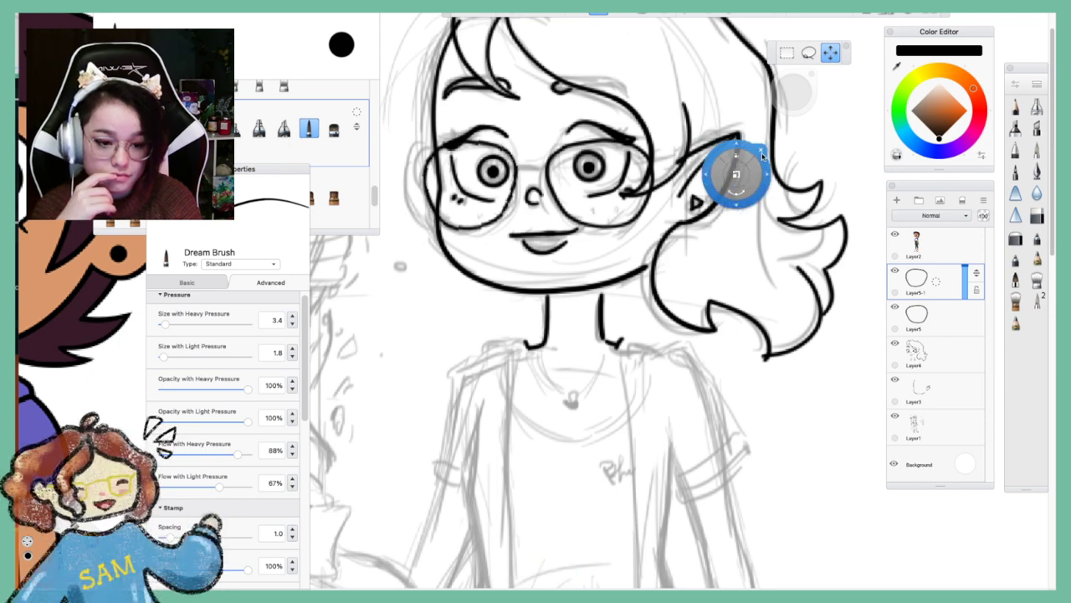
pyautogui.click(761, 152)
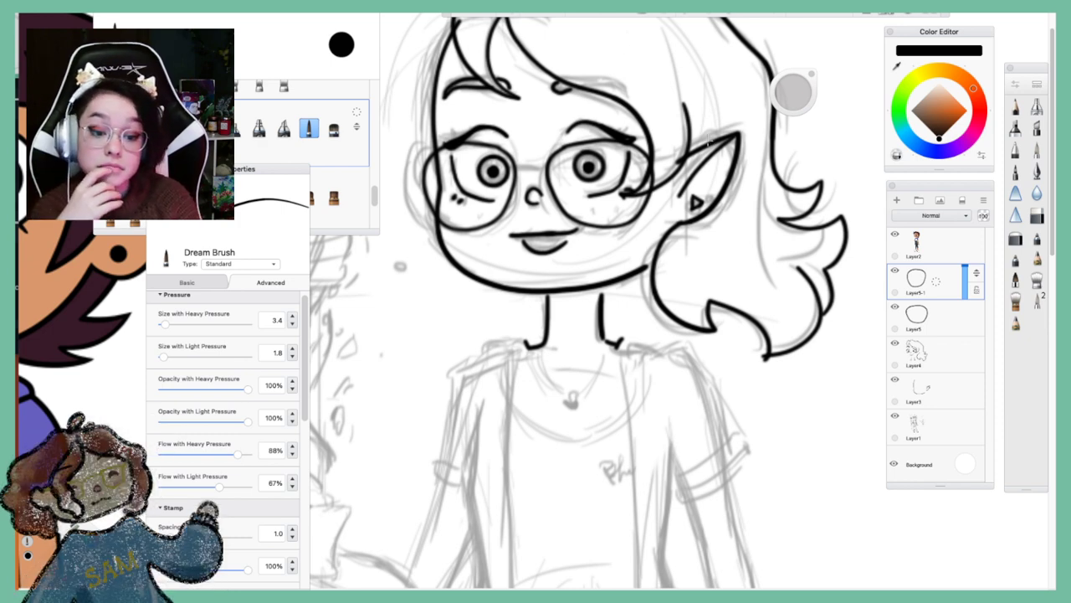
pyautogui.click(598, 13)
pyautogui.moveTo(638, 118); pyautogui.dragTo(645, 118)
pyautogui.click(649, 67)
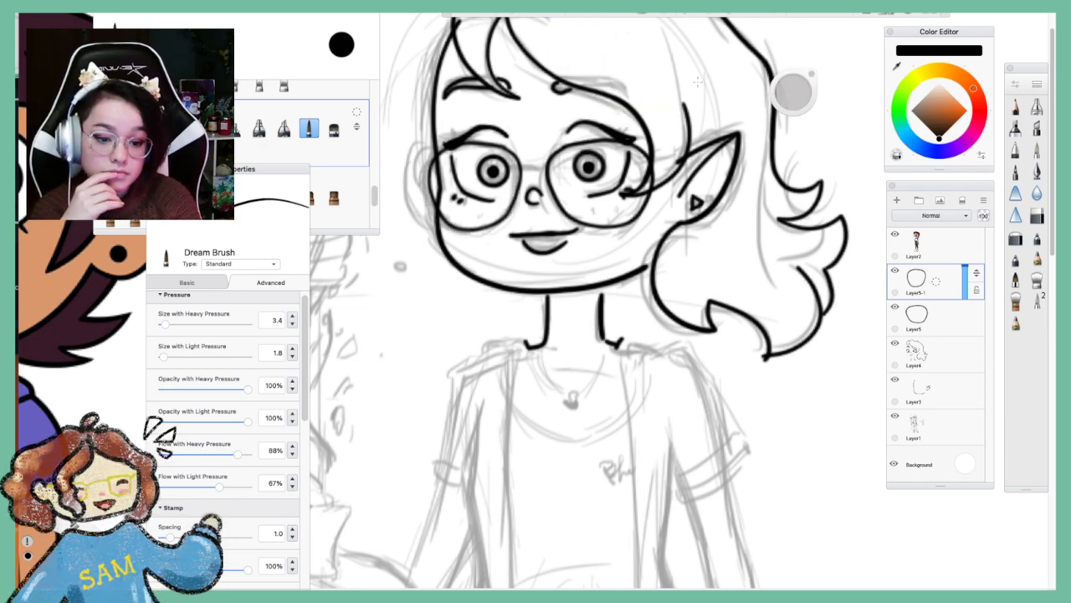
# Nudge the original lens on Layer5 slightly toward the pointed ear
pyautogui.click(949, 314)
pyautogui.hotkey('ctrl', '4')
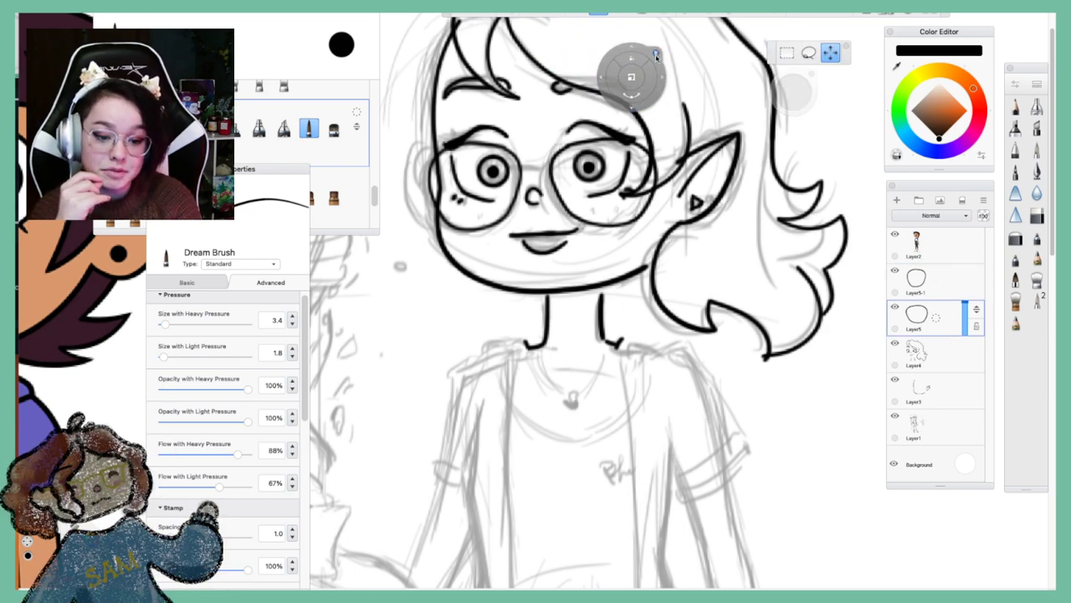
pyautogui.press('Escape')
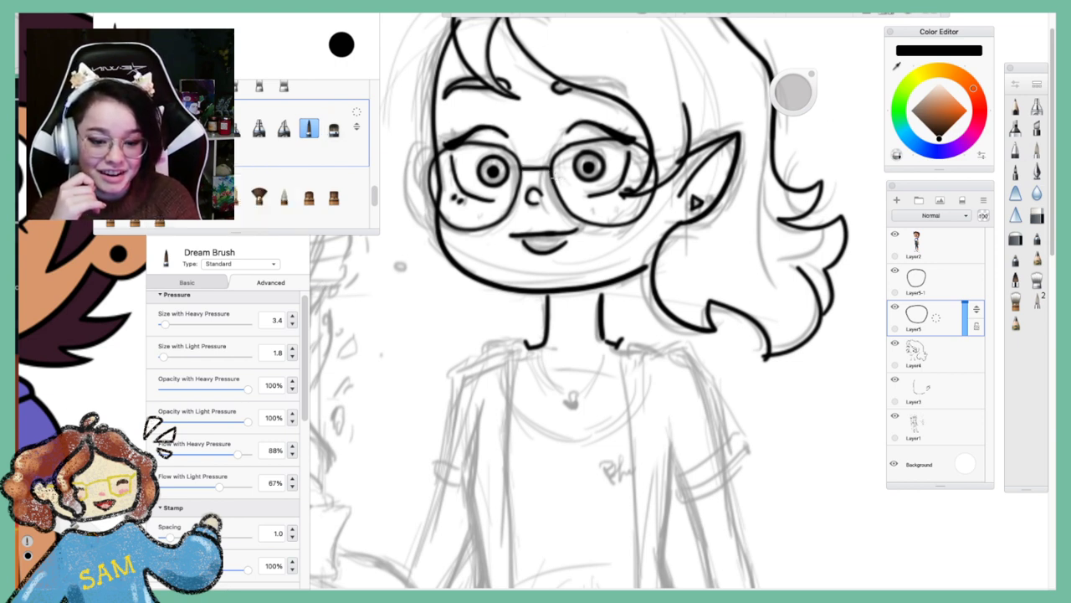
# Ink the glasses' arm from the lens to the pointed ear and merge the two lens layers into one
pyautogui.moveTo(657, 165); pyautogui.dragTo(693, 153)
pyautogui.press('super+z')
pyautogui.hotkey('ctrl', 'z')
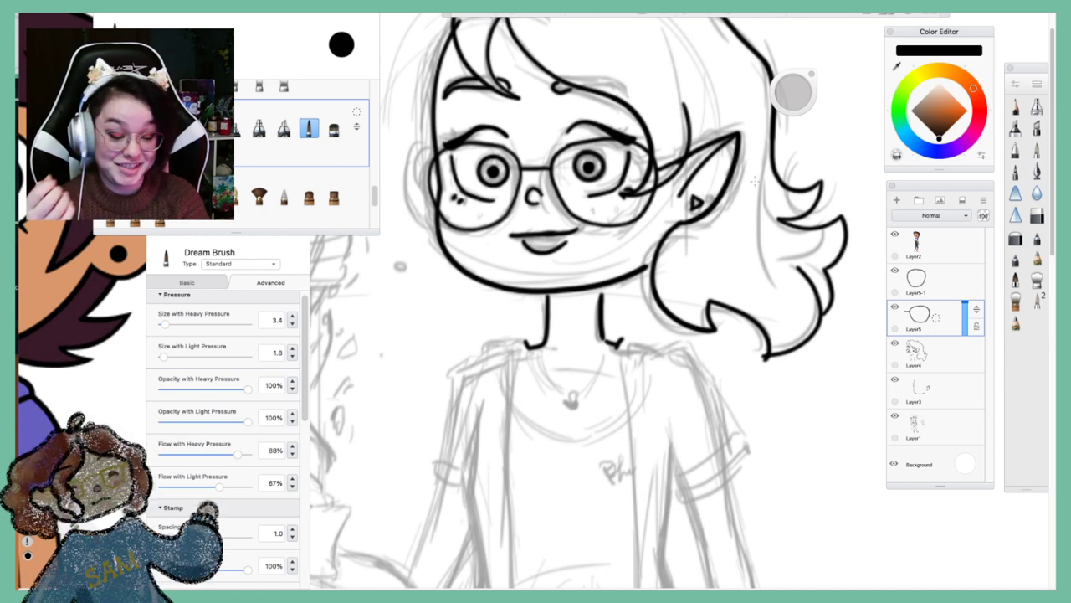
pyautogui.click(937, 285)
pyautogui.click(937, 323)
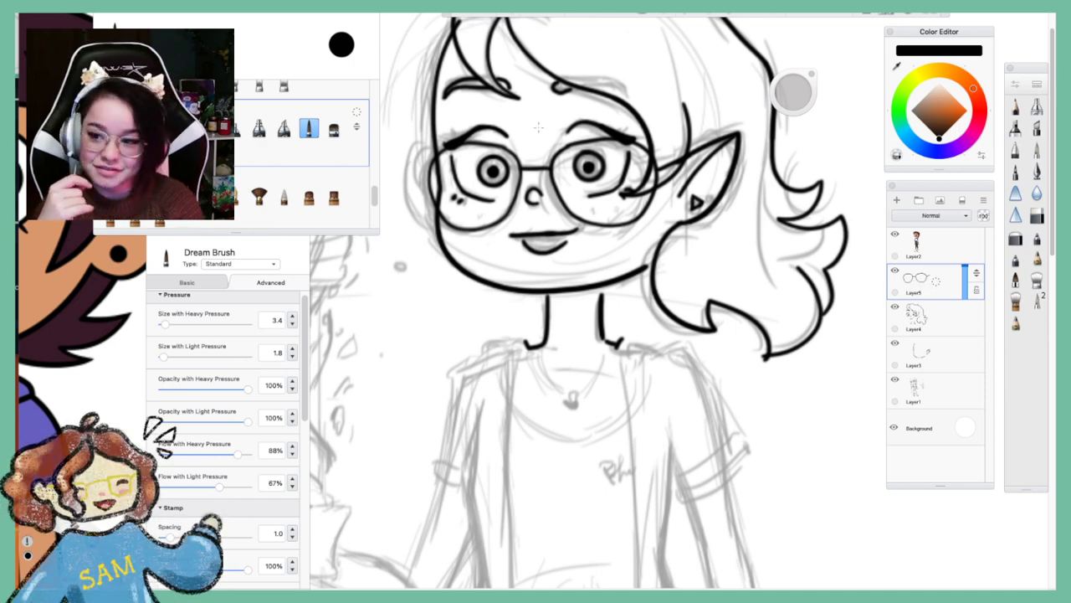
# Ink the open shirt's two collar flaps and both front edges from the neck down to the hem
pyautogui.click(507, 13)
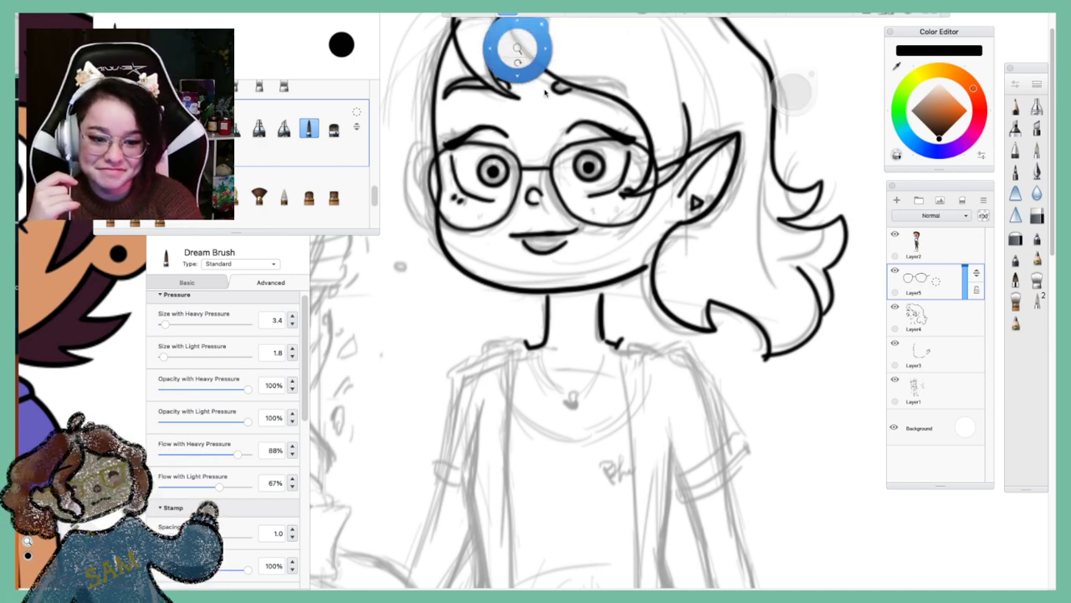
pyautogui.moveTo(571, 175); pyautogui.dragTo(624, 310)
pyautogui.moveTo(646, 329); pyautogui.dragTo(706, 205)
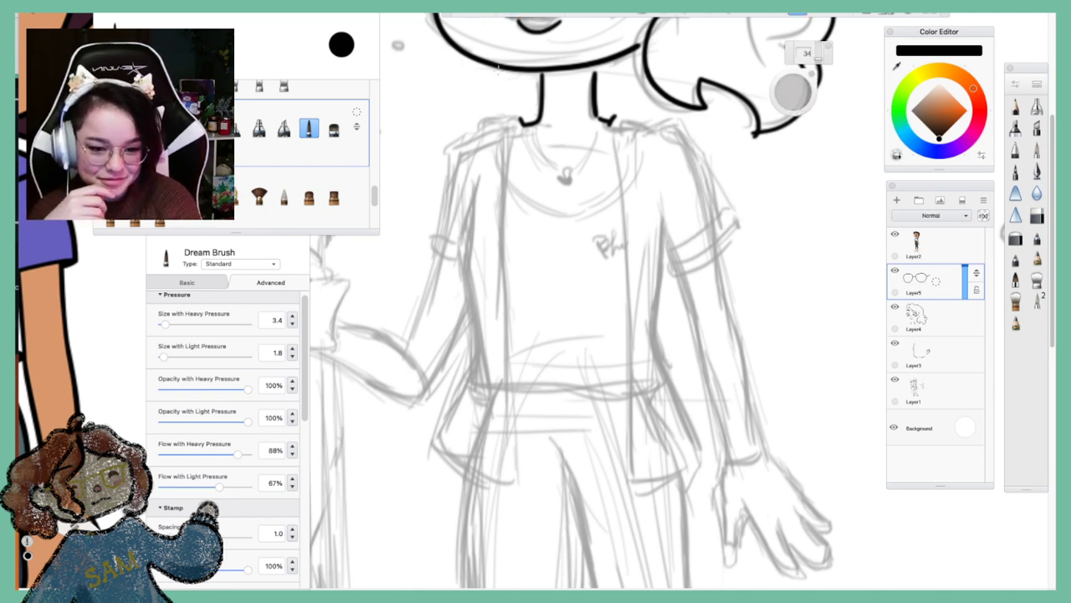
pyautogui.moveTo(523, 124)
pyautogui.mouseDown()
pyautogui.moveTo(473, 130)
pyautogui.moveTo(499, 141)
pyautogui.moveTo(501, 187)
pyautogui.mouseUp()
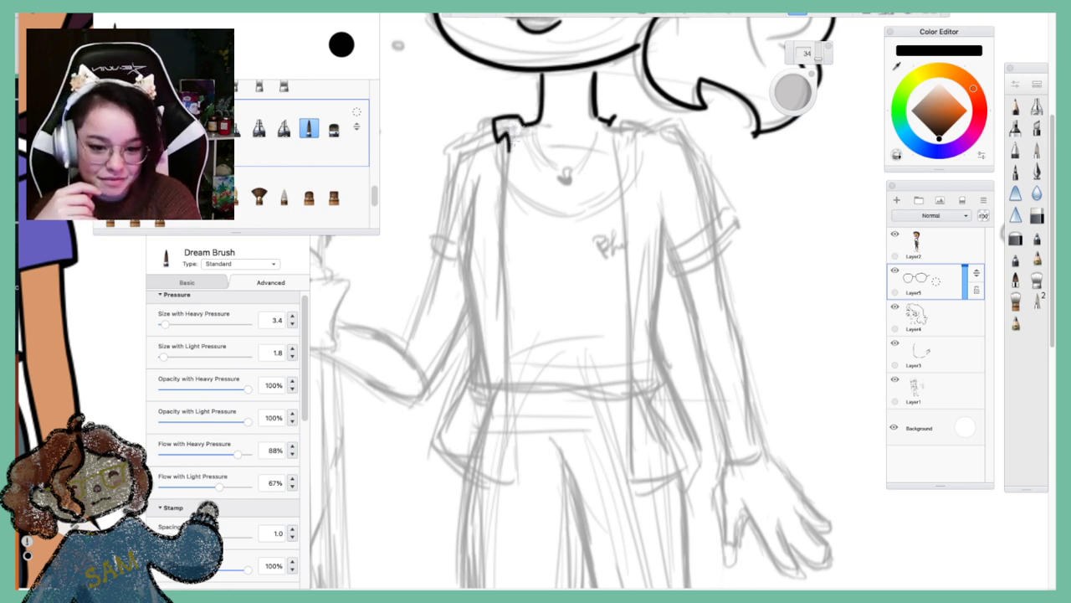
pyautogui.moveTo(510, 146)
pyautogui.mouseDown()
pyautogui.moveTo(500, 186)
pyautogui.moveTo(502, 477)
pyautogui.mouseUp()
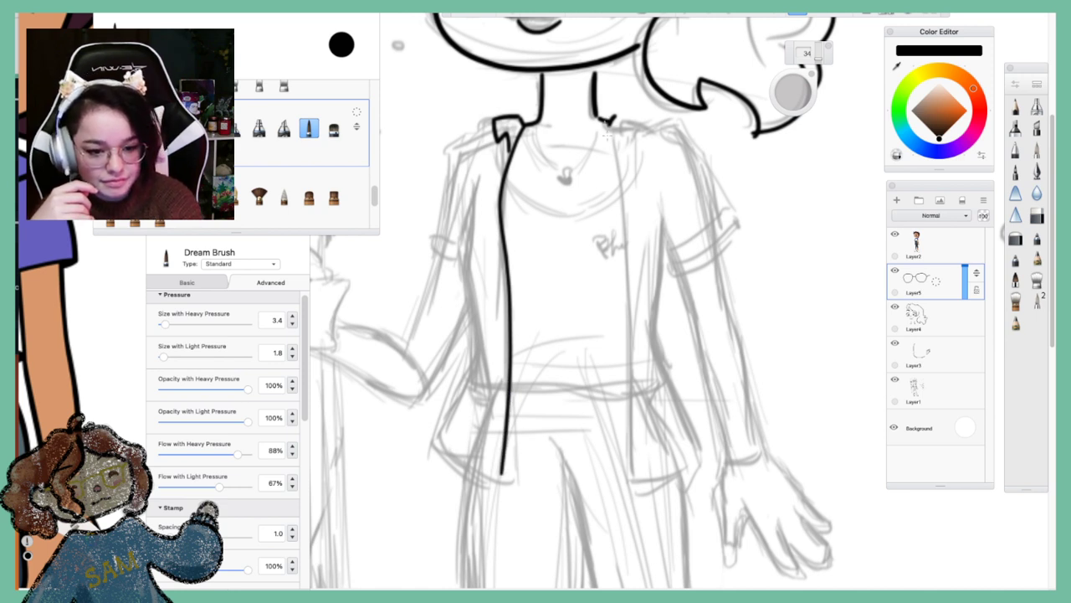
pyautogui.moveTo(605, 122)
pyautogui.mouseDown()
pyautogui.moveTo(624, 222)
pyautogui.moveTo(617, 363)
pyautogui.moveTo(643, 482)
pyautogui.mouseUp()
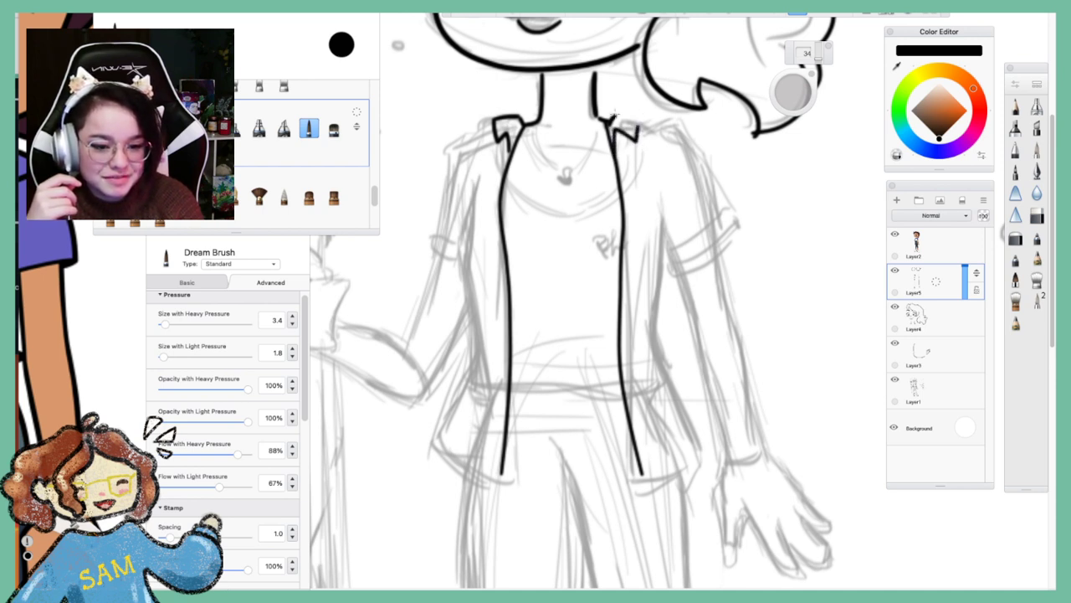
pyautogui.moveTo(615, 113); pyautogui.dragTo(635, 123)
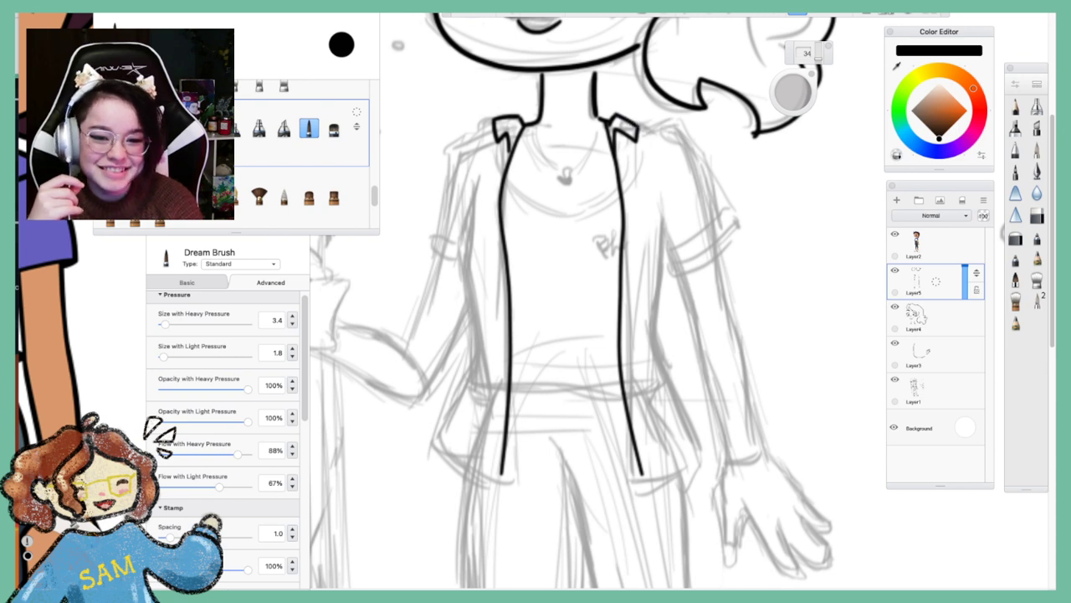
pyautogui.hotkey('ctrl', 'z')
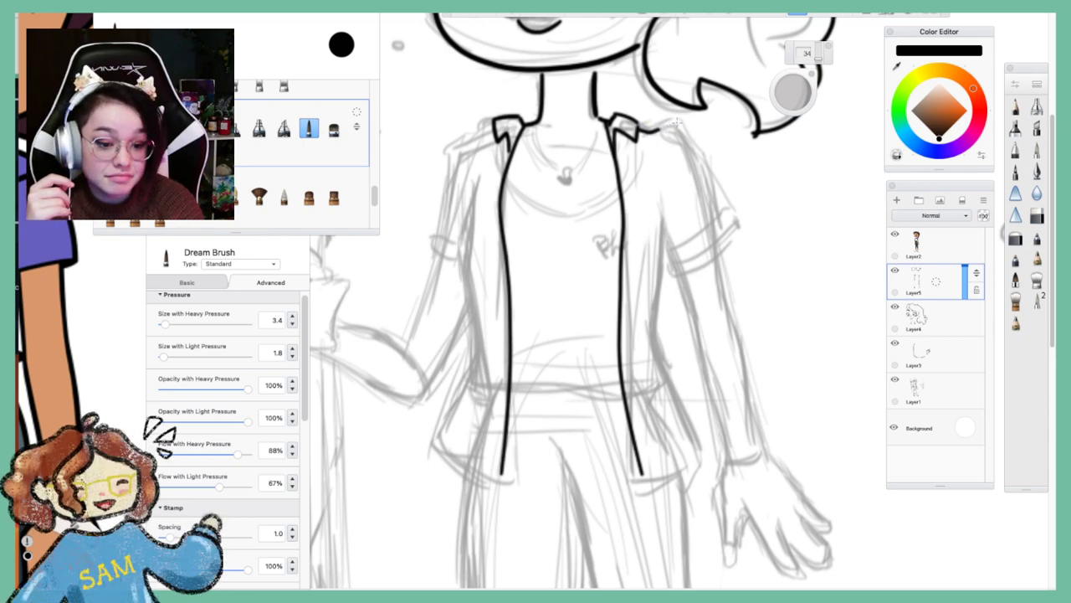
pyautogui.moveTo(663, 131)
pyautogui.mouseDown()
pyautogui.moveTo(724, 216)
pyautogui.moveTo(676, 240)
pyautogui.mouseUp()
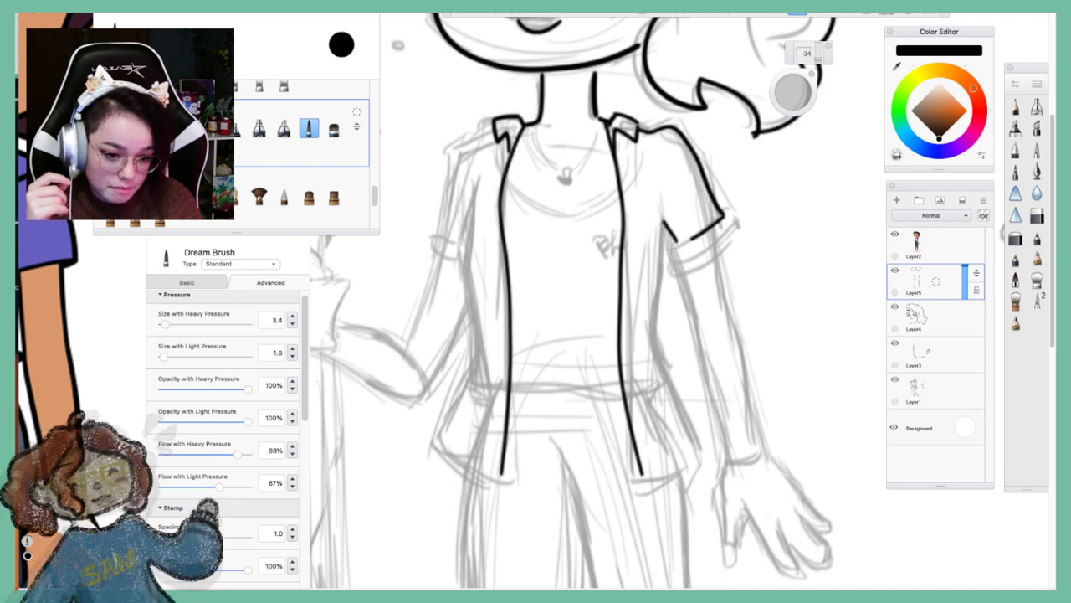
pyautogui.moveTo(671, 250); pyautogui.dragTo(669, 265)
pyautogui.press('super+z')
pyautogui.press('super+z')
pyautogui.press('super+shift+z')
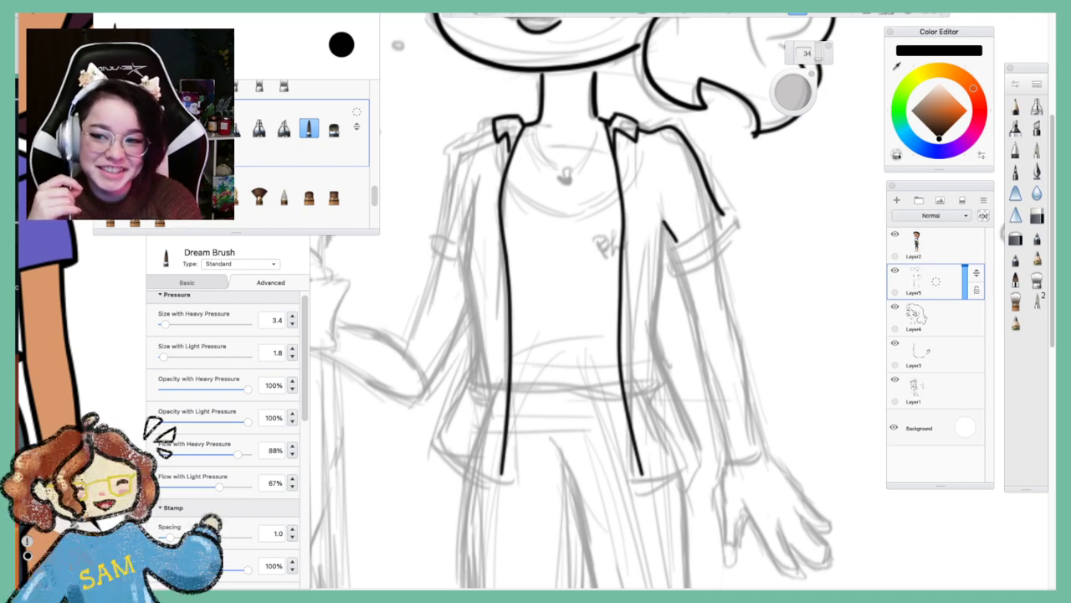
pyautogui.press('super+z')
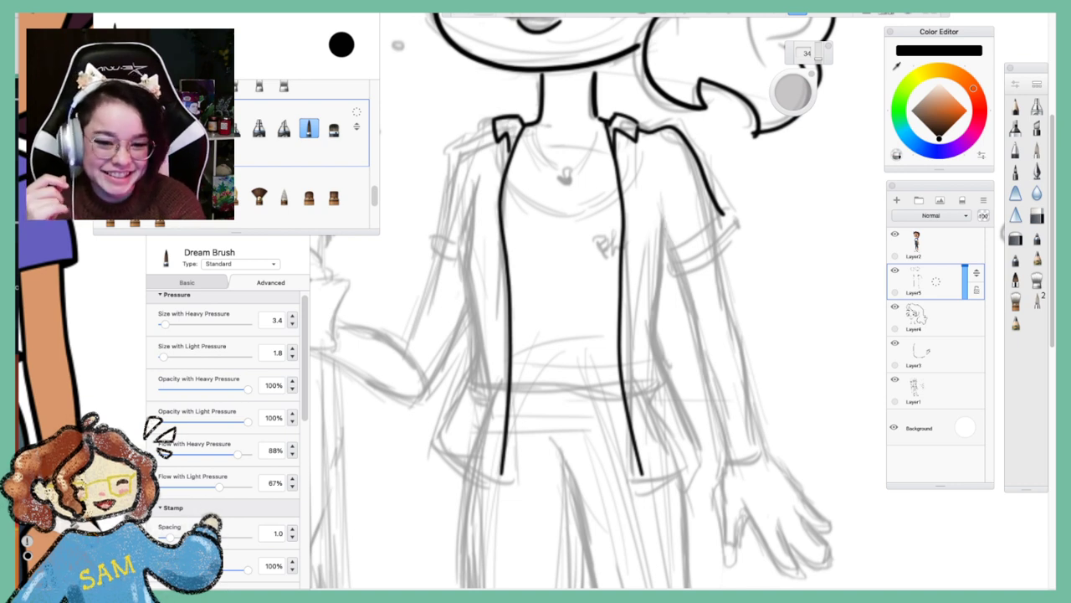
pyautogui.press('super+z')
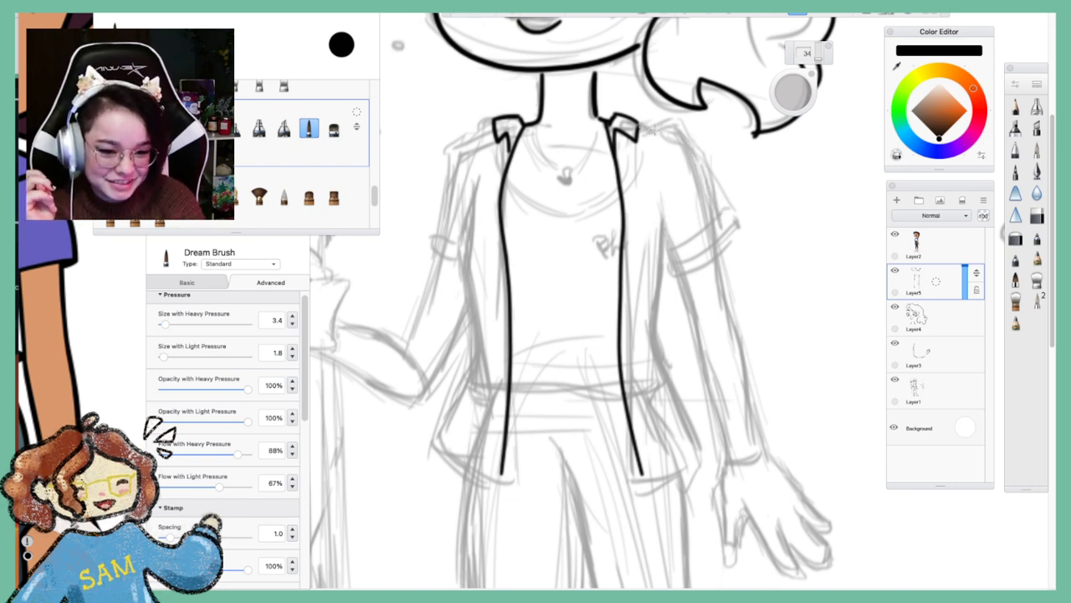
pyautogui.moveTo(642, 127)
pyautogui.mouseDown()
pyautogui.moveTo(674, 123)
pyautogui.moveTo(708, 214)
pyautogui.mouseUp()
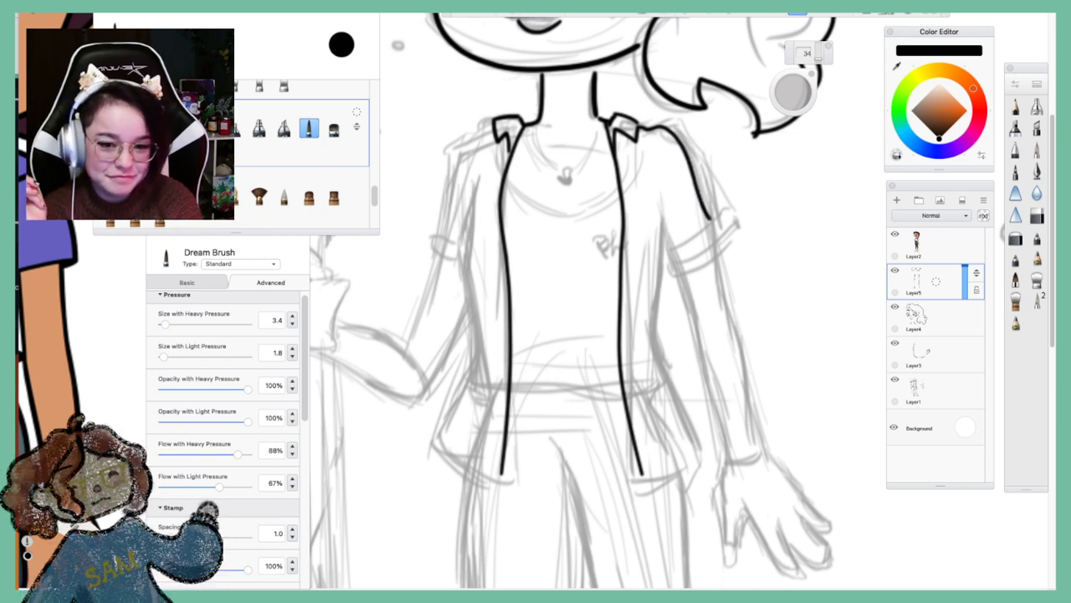
pyautogui.press('super+z')
# Set the steady stroke strength to 17 and ink the shoulder and short sleeve with its banded cuff below the pointed ear
pyautogui.moveTo(818, 59); pyautogui.dragTo(819, 62)
pyautogui.moveTo(638, 126)
pyautogui.mouseDown()
pyautogui.moveTo(663, 141)
pyautogui.moveTo(666, 131)
pyautogui.moveTo(700, 159)
pyautogui.moveTo(718, 201)
pyautogui.mouseUp()
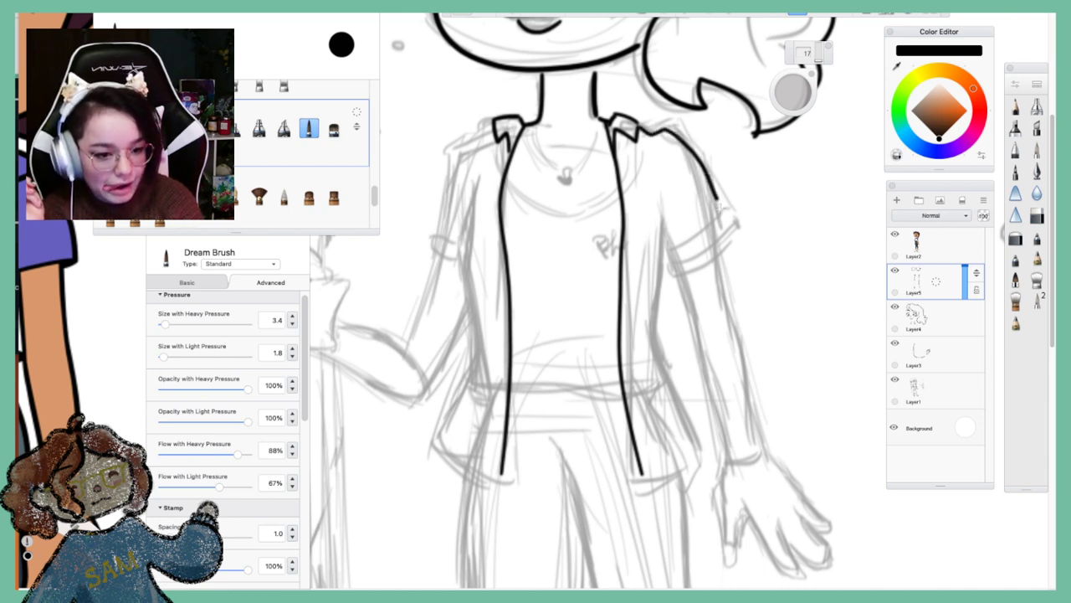
pyautogui.hotkey('ctrl', 'z')
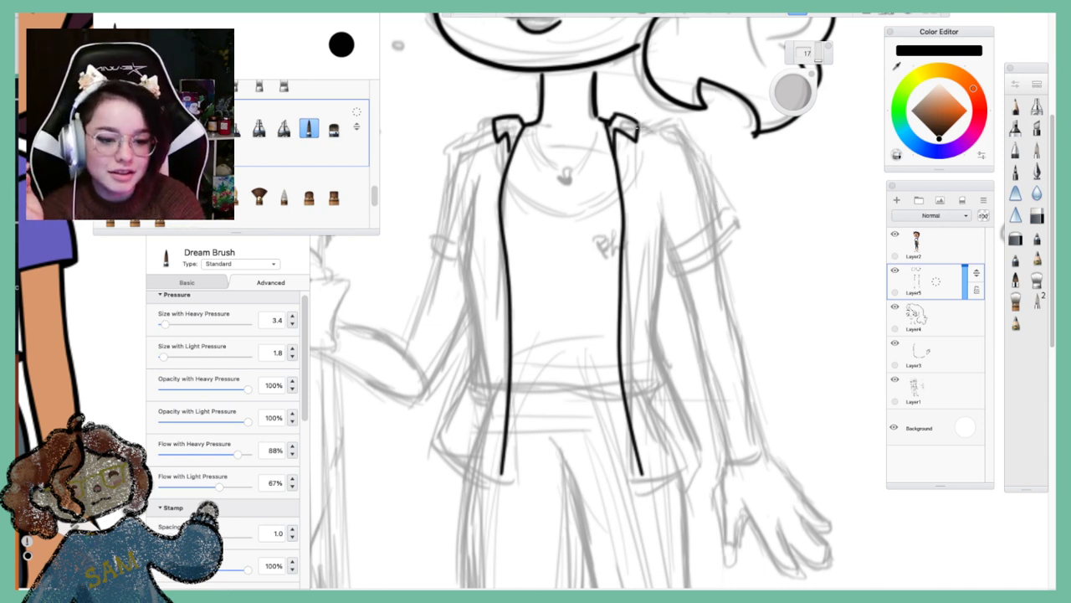
pyautogui.moveTo(636, 126)
pyautogui.mouseDown()
pyautogui.moveTo(678, 131)
pyautogui.moveTo(723, 214)
pyautogui.mouseUp()
pyautogui.moveTo(660, 233); pyautogui.dragTo(716, 215)
pyautogui.moveTo(669, 261); pyautogui.dragTo(729, 226)
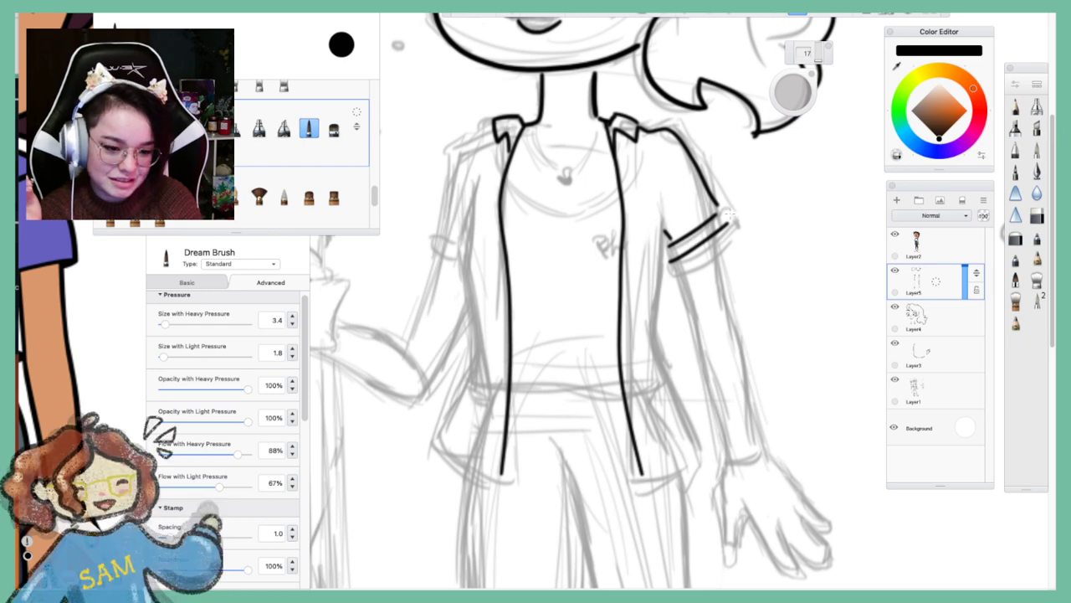
pyautogui.moveTo(671, 268); pyautogui.dragTo(734, 230)
pyautogui.moveTo(659, 253); pyautogui.dragTo(669, 268)
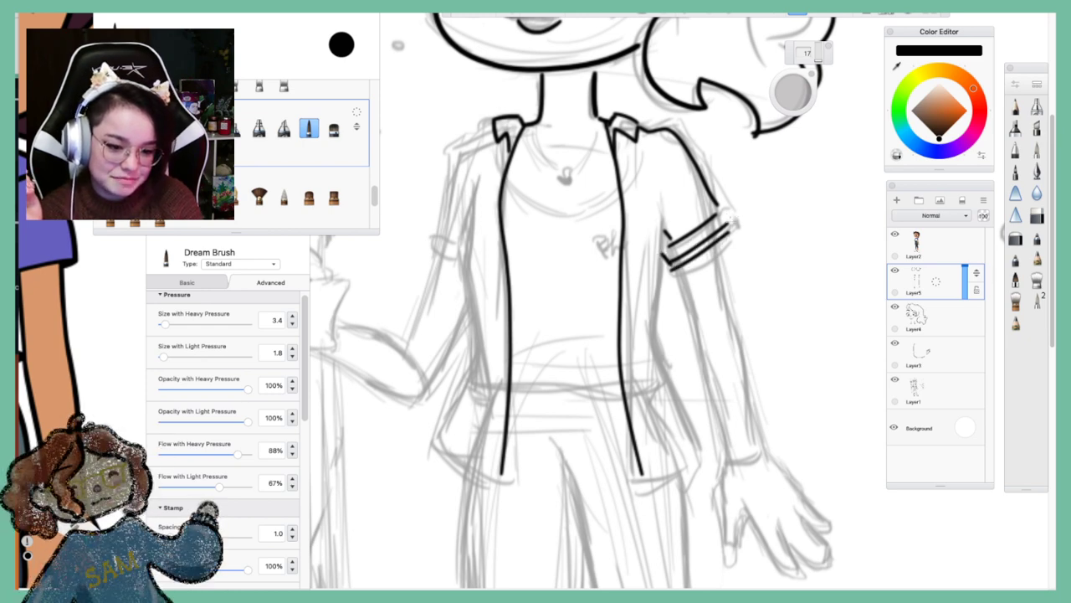
# Undo the inked shoulder, short sleeve and cuff strokes on the hanging arm's side
pyautogui.moveTo(724, 213); pyautogui.dragTo(729, 230)
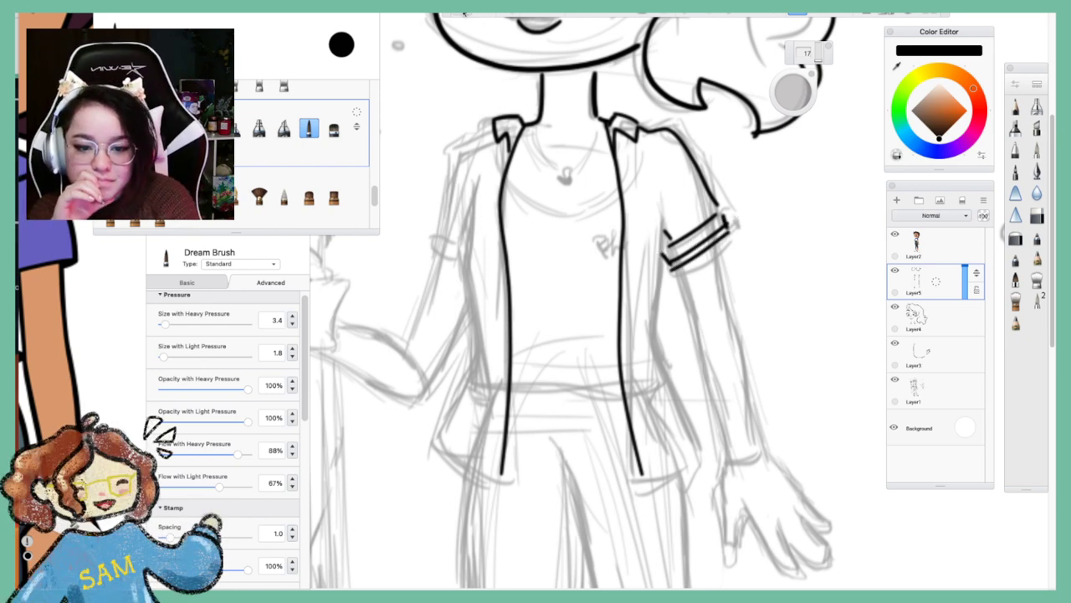
pyautogui.press('super+z')
pyautogui.press('super+z')
pyautogui.press('super+z')
pyautogui.press('super+z')
pyautogui.press('super+z')
pyautogui.press('super+z')
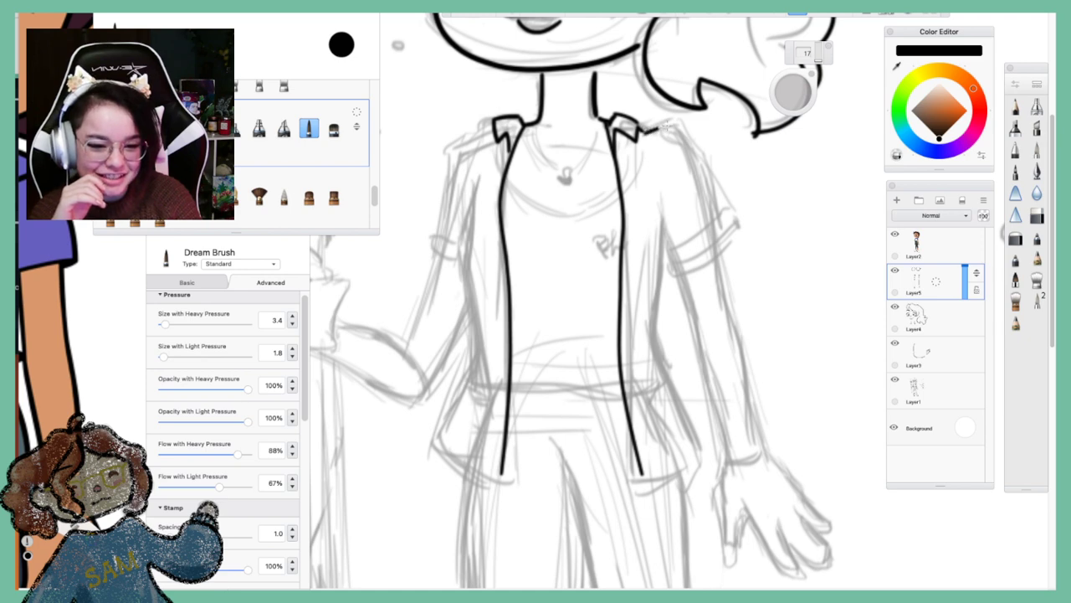
# Ink the shoulder curve and outer sleeve edge on the hanging arm's side, ending just above the cuff
pyautogui.moveTo(682, 131); pyautogui.dragTo(710, 221)
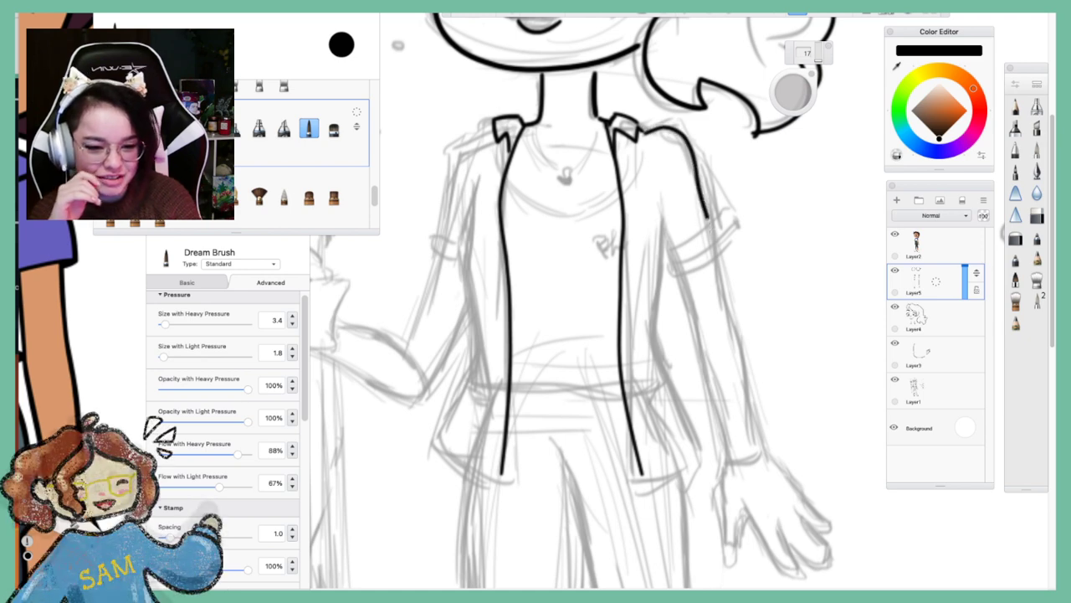
pyautogui.hotkey('ctrl', 'z')
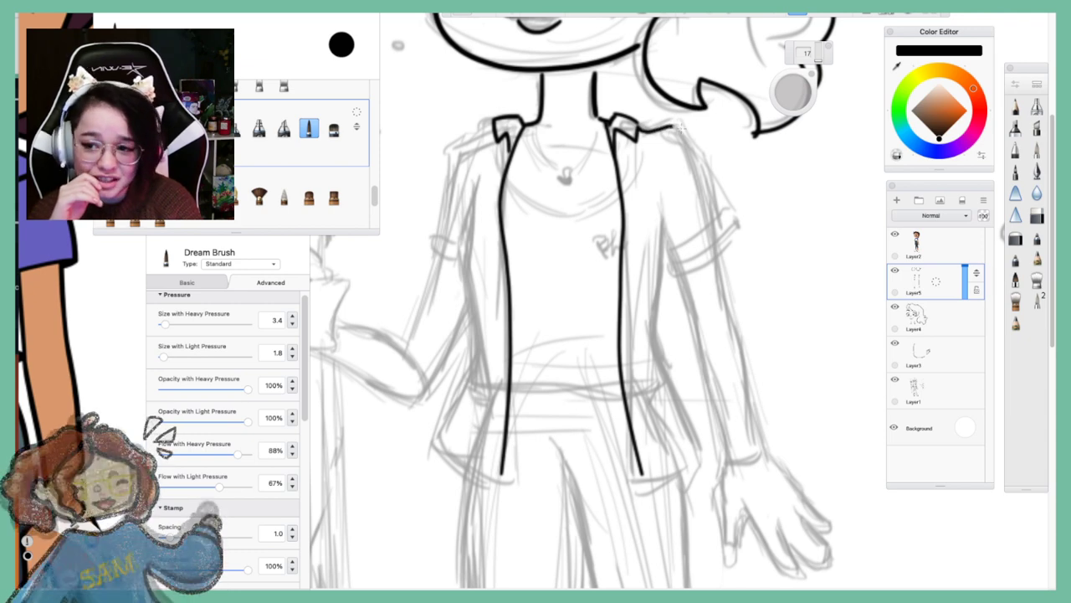
pyautogui.moveTo(676, 124); pyautogui.dragTo(713, 216)
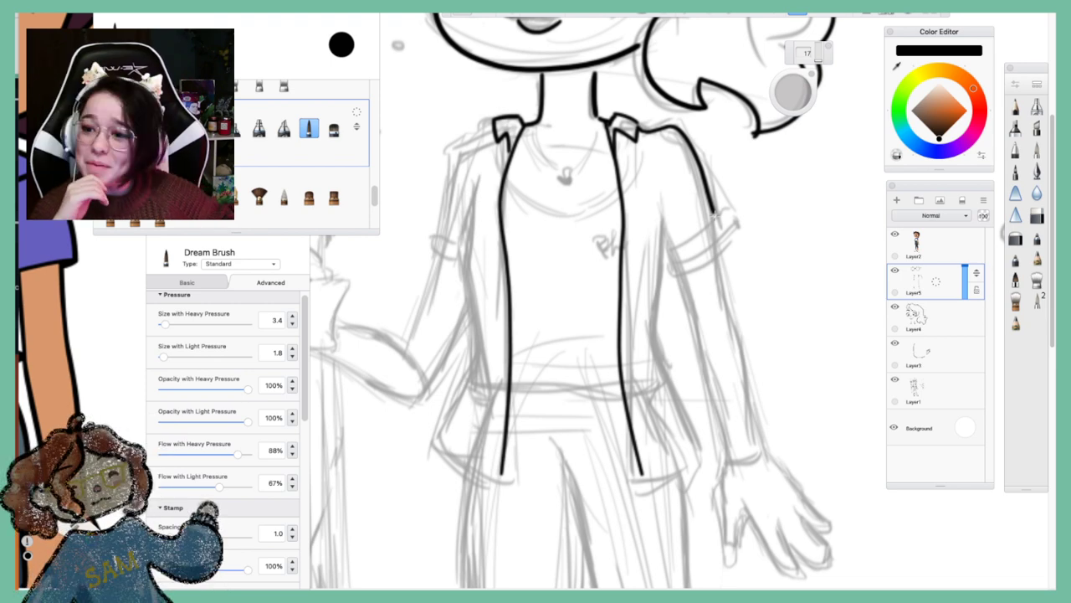
# Ink the inner sleeve edge and a slanted turned-up cuff band around the hanging upper arm
pyautogui.moveTo(660, 221)
pyautogui.mouseDown()
pyautogui.moveTo(674, 247)
pyautogui.moveTo(705, 231)
pyautogui.moveTo(670, 250)
pyautogui.moveTo(673, 272)
pyautogui.mouseUp()
pyautogui.moveTo(719, 224)
pyautogui.mouseDown()
pyautogui.moveTo(728, 241)
pyautogui.moveTo(672, 275)
pyautogui.mouseUp()
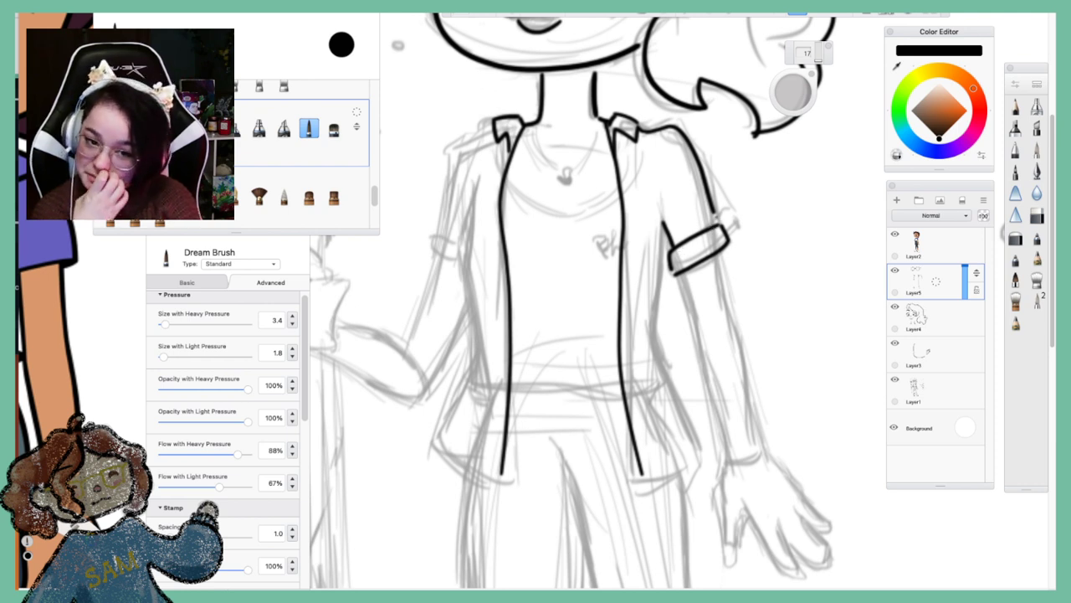
pyautogui.click(469, 15)
pyautogui.click(469, 16)
pyautogui.moveTo(669, 248); pyautogui.dragTo(718, 226)
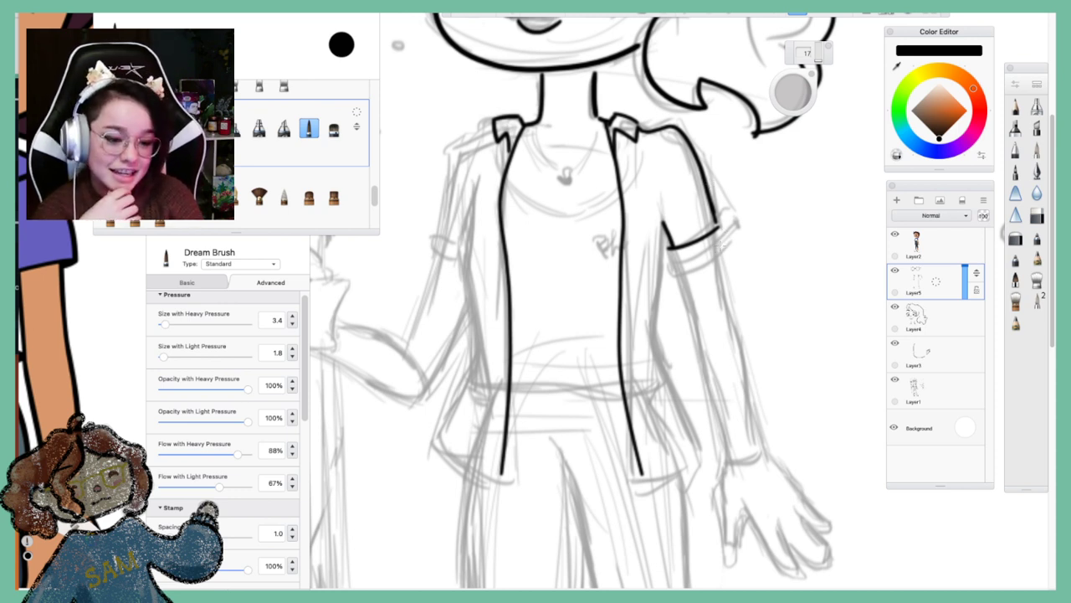
pyautogui.moveTo(721, 226); pyautogui.dragTo(724, 245)
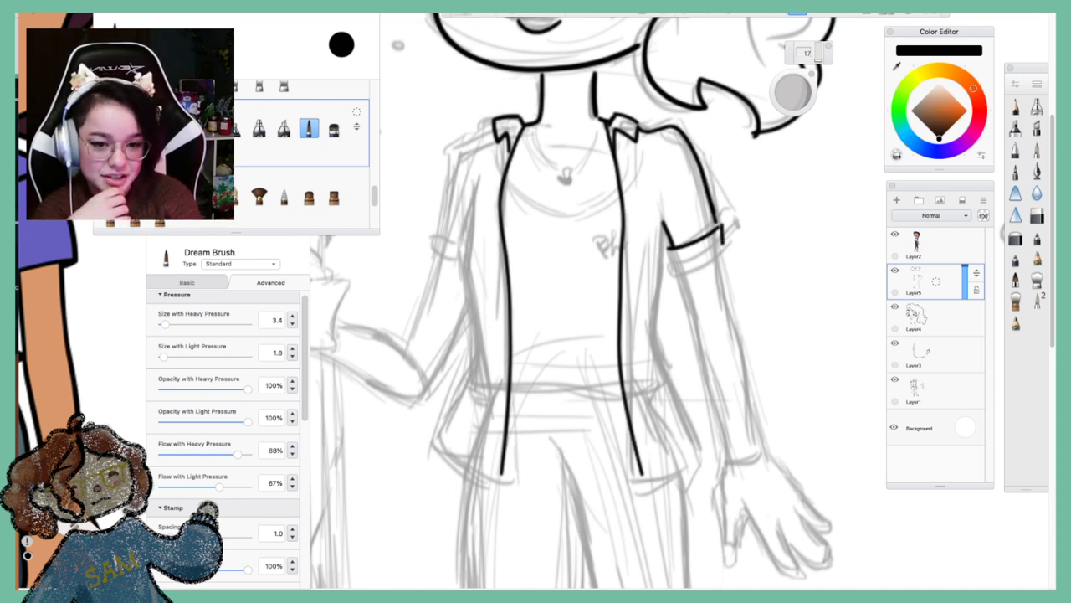
pyautogui.press('super+z')
pyautogui.moveTo(717, 224)
pyautogui.mouseDown()
pyautogui.moveTo(722, 242)
pyautogui.moveTo(680, 273)
pyautogui.moveTo(727, 248)
pyautogui.moveTo(705, 264)
pyautogui.mouseUp()
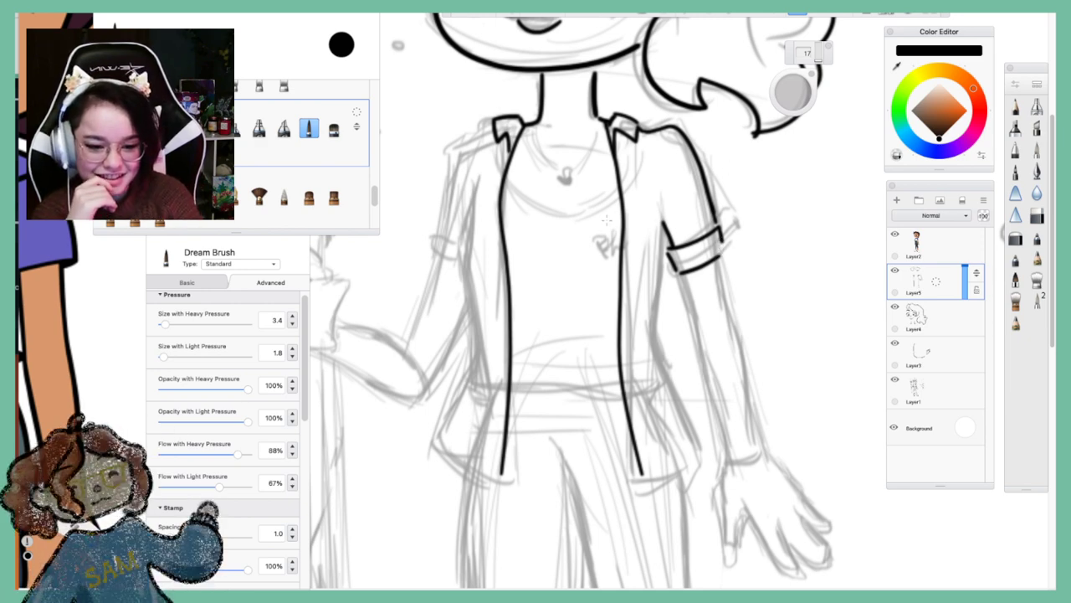
pyautogui.moveTo(661, 223); pyautogui.dragTo(639, 343)
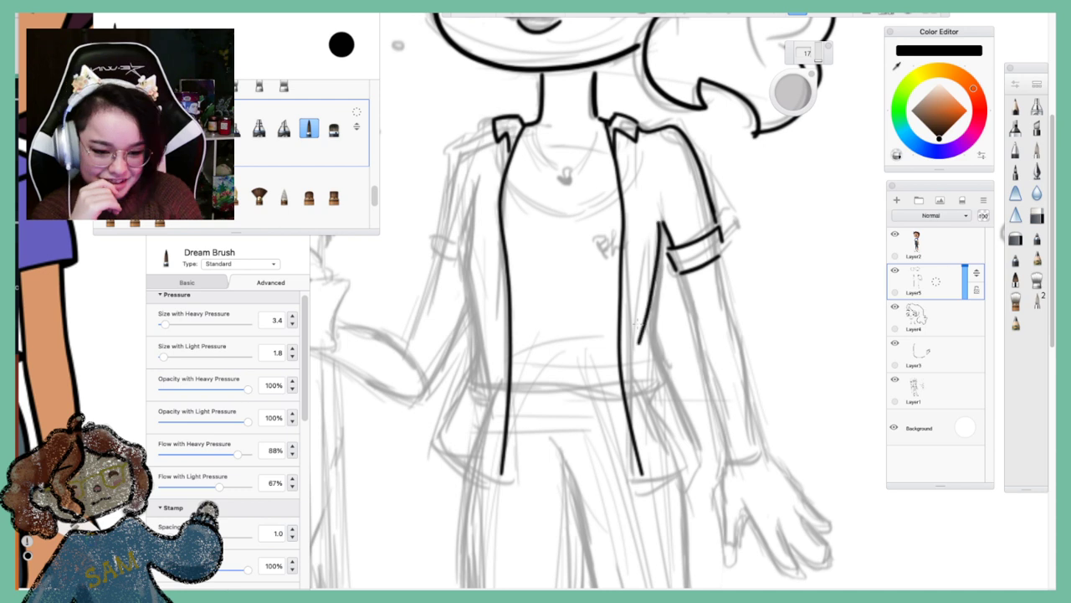
pyautogui.hotkey('ctrl', 'z')
pyautogui.moveTo(661, 223); pyautogui.dragTo(647, 325)
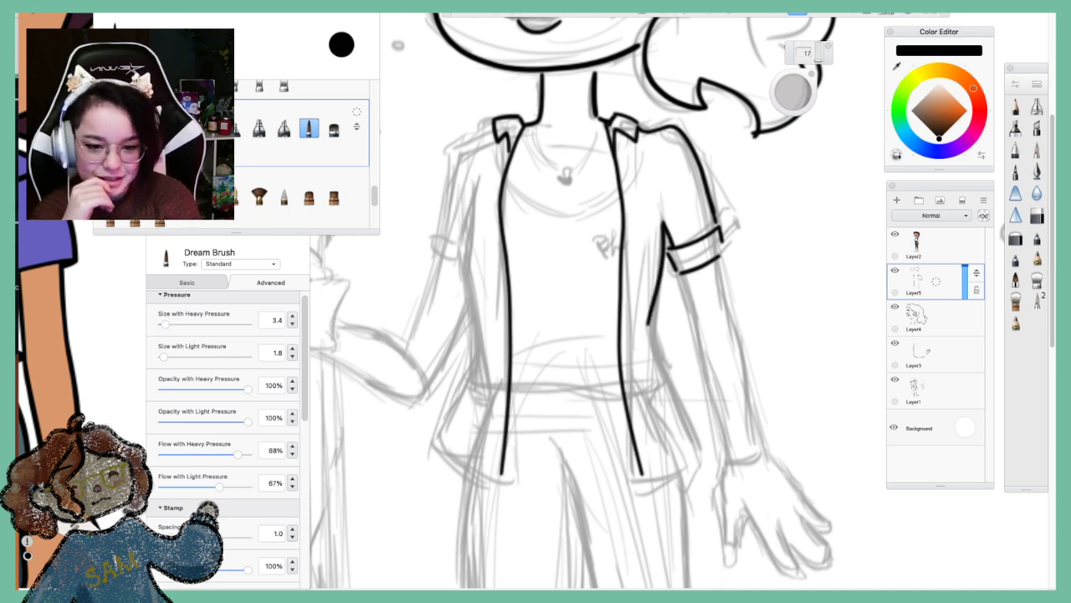
pyautogui.hotkey('ctrl', 'z')
pyautogui.moveTo(662, 223); pyautogui.dragTo(652, 320)
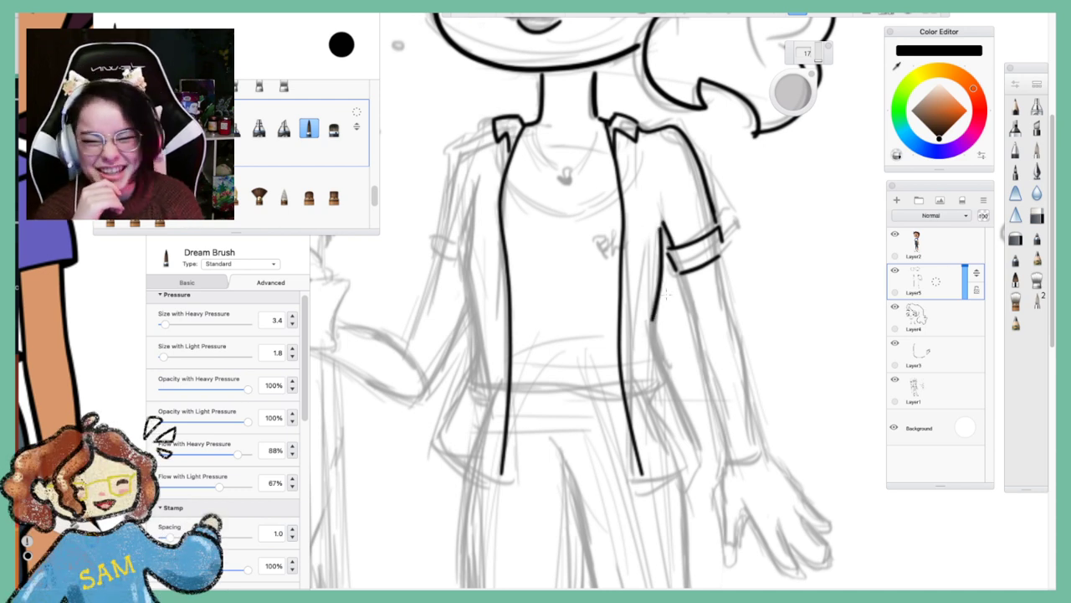
pyautogui.hotkey('ctrl', 'z')
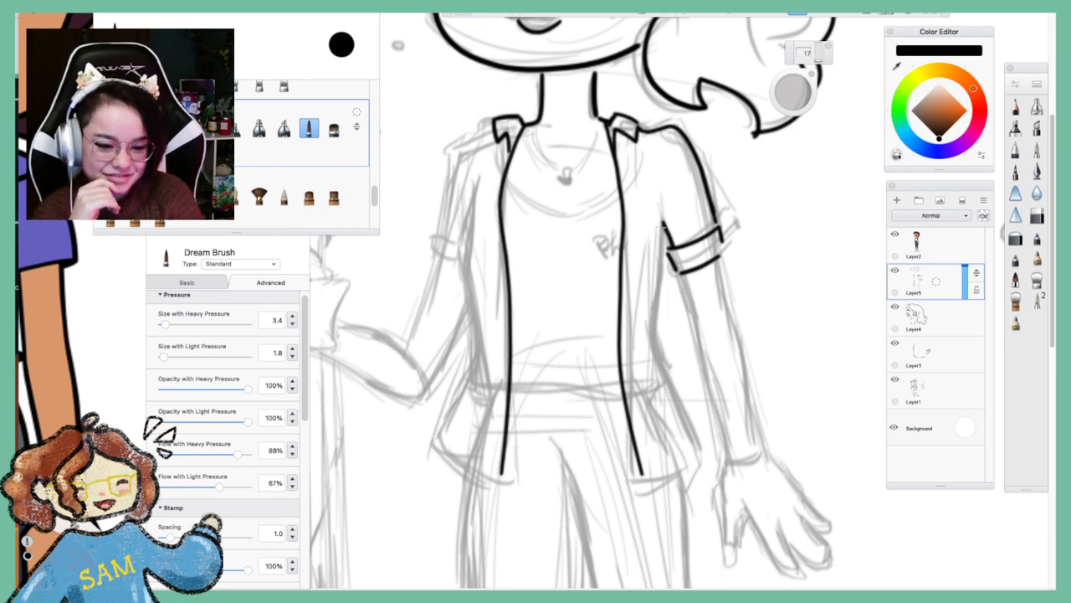
pyautogui.moveTo(662, 222); pyautogui.dragTo(649, 328)
pyautogui.hotkey('ctrl', 'z')
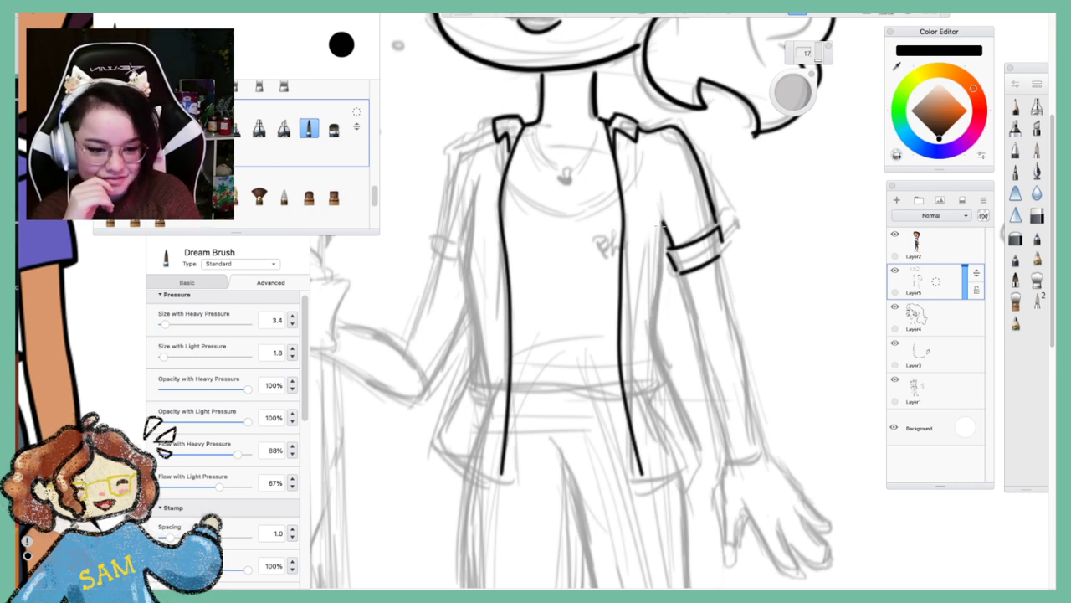
# Ink the open shirt's side on the hanging arm's side from armpit through the waist to the flared hem, and close its bottom edge
pyautogui.moveTo(662, 222)
pyautogui.mouseDown()
pyautogui.moveTo(652, 317)
pyautogui.moveTo(667, 374)
pyautogui.moveTo(654, 348)
pyautogui.moveTo(694, 435)
pyautogui.mouseUp()
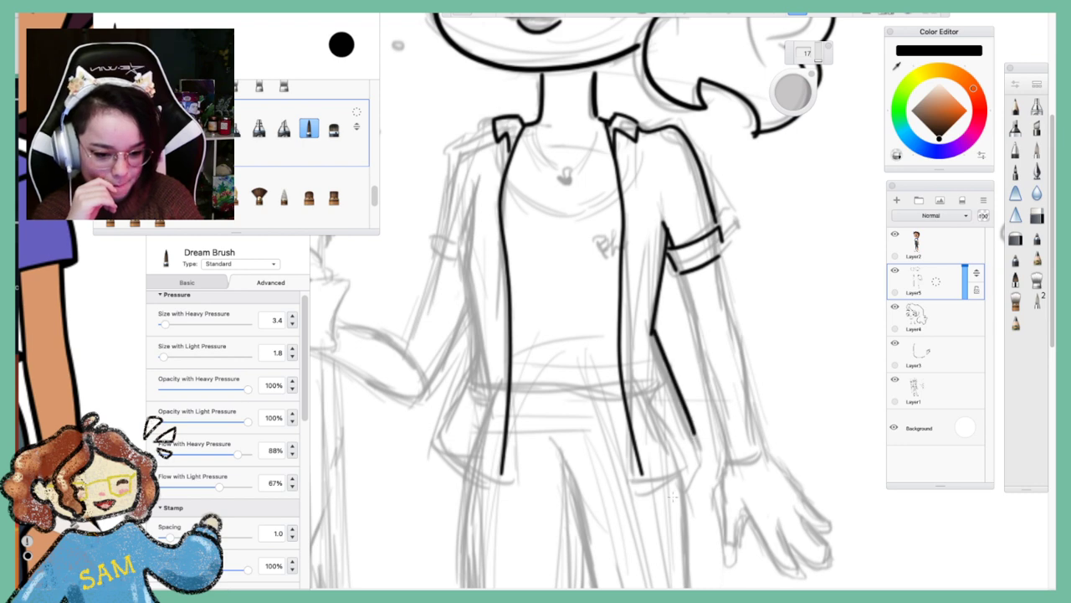
pyautogui.moveTo(640, 477); pyautogui.dragTo(697, 442)
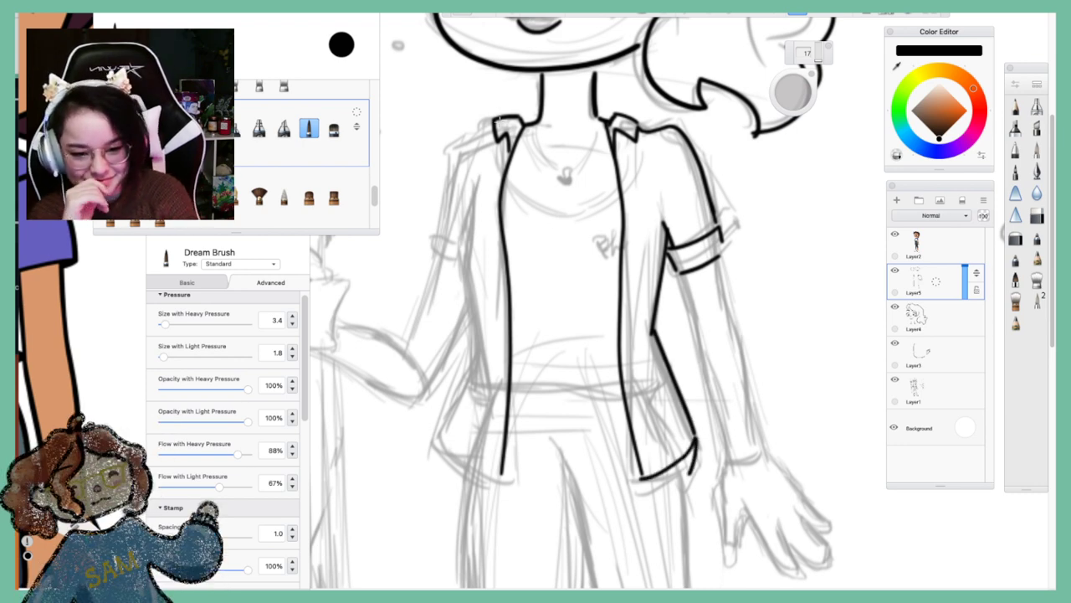
# Ink the shoulder, outer sleeve edge and turned-up cuff on the bent arm's side
pyautogui.moveTo(493, 126)
pyautogui.mouseDown()
pyautogui.moveTo(454, 143)
pyautogui.moveTo(429, 238)
pyautogui.moveTo(456, 247)
pyautogui.moveTo(422, 242)
pyautogui.moveTo(423, 256)
pyautogui.moveTo(455, 270)
pyautogui.mouseUp()
pyautogui.hotkey('ctrl', 'z')
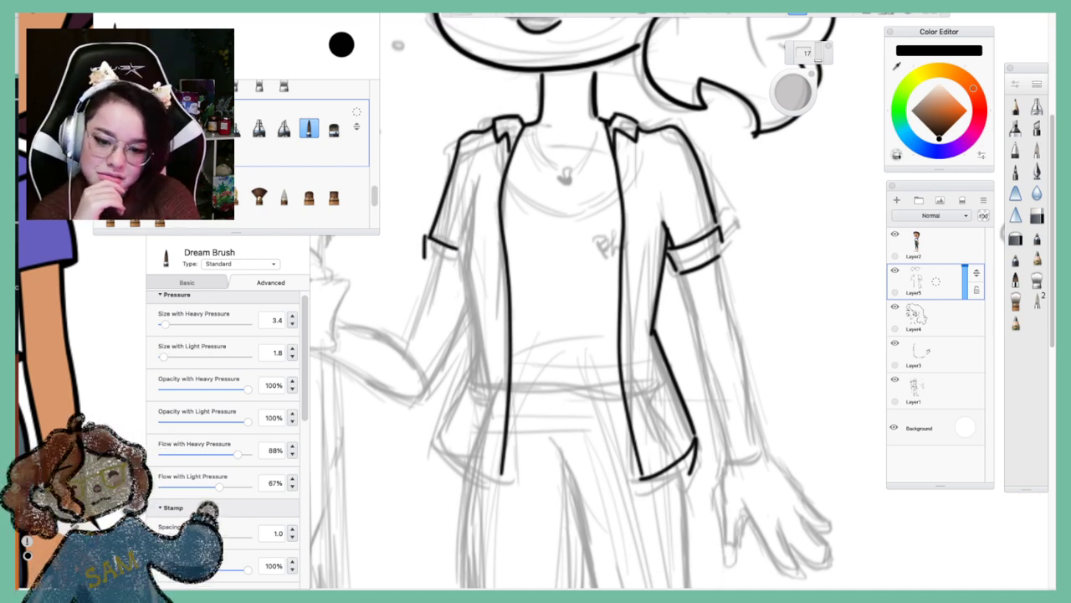
pyautogui.hotkey('ctrl', 'z')
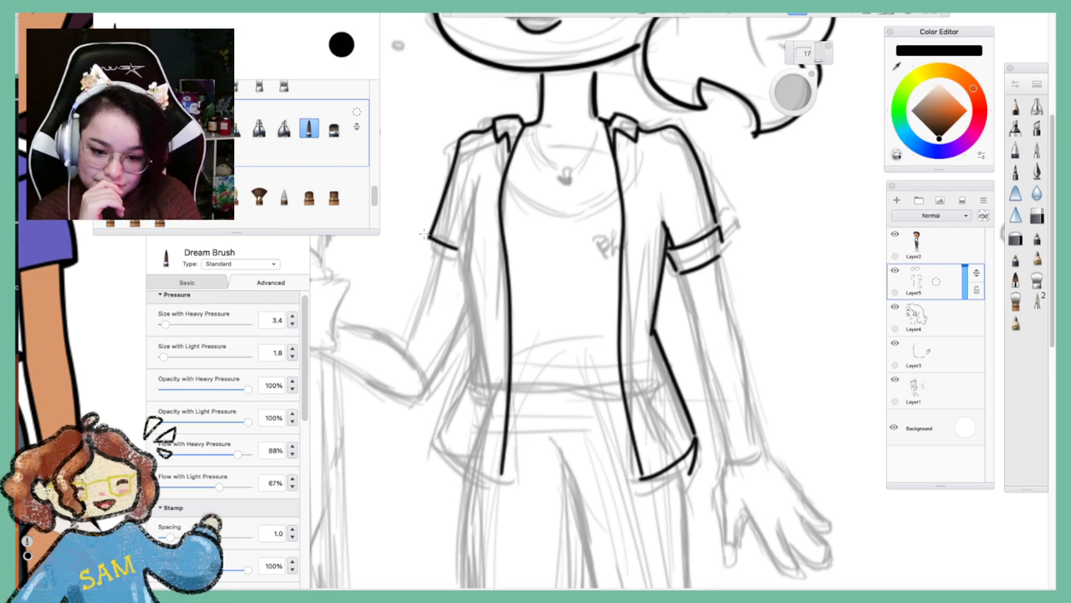
pyautogui.moveTo(433, 238)
pyautogui.mouseDown()
pyautogui.moveTo(418, 240)
pyautogui.moveTo(420, 258)
pyautogui.moveTo(459, 271)
pyautogui.mouseUp()
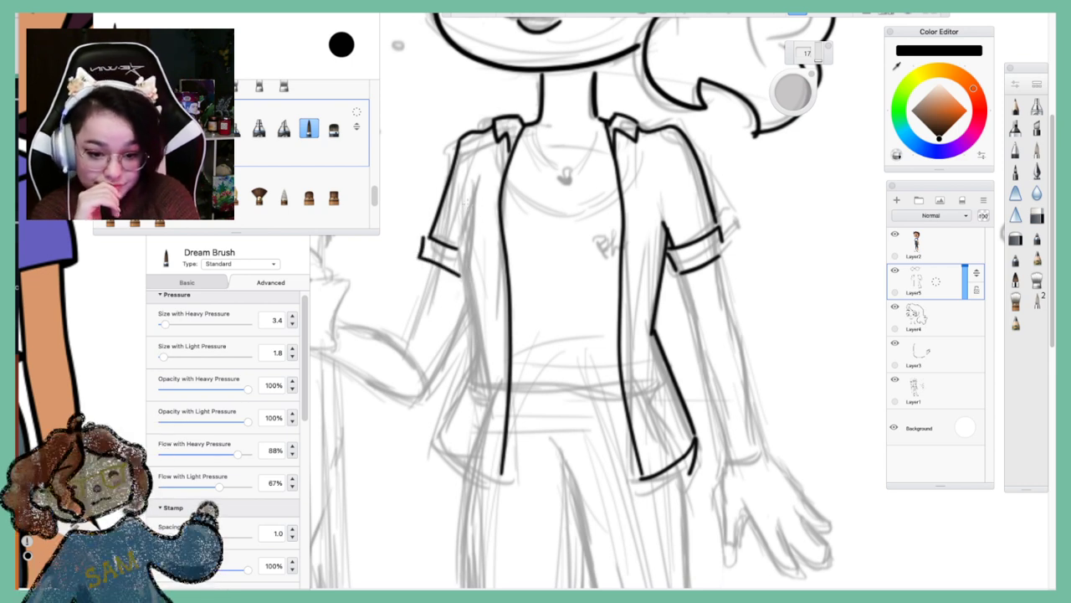
pyautogui.moveTo(473, 185); pyautogui.dragTo(471, 243)
pyautogui.click(470, 15)
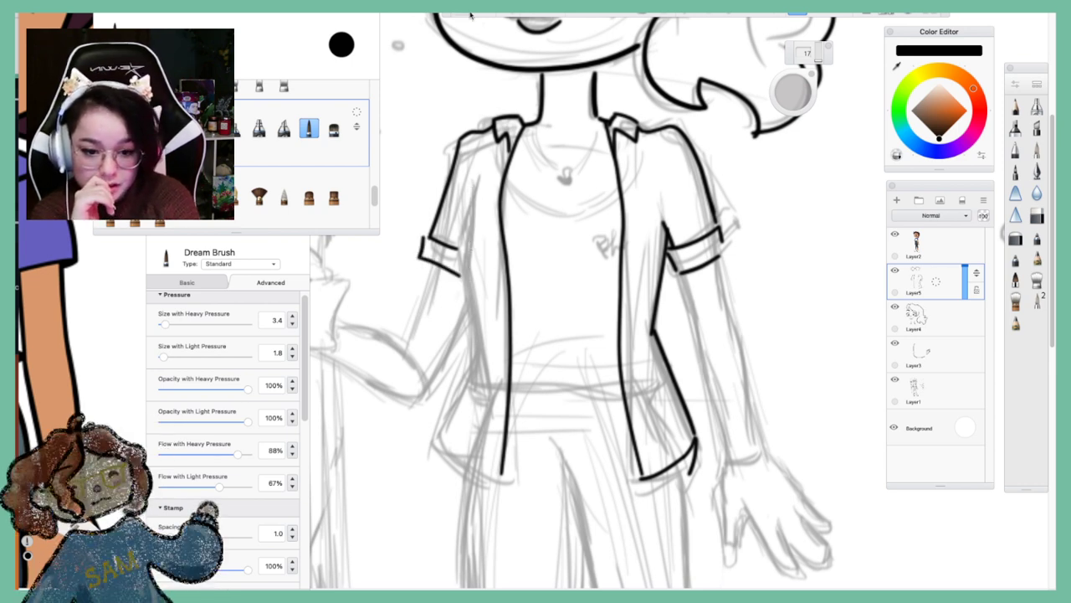
pyautogui.moveTo(476, 181)
pyautogui.mouseDown()
pyautogui.moveTo(459, 241)
pyautogui.moveTo(471, 367)
pyautogui.moveTo(436, 446)
pyautogui.moveTo(489, 481)
pyautogui.mouseUp()
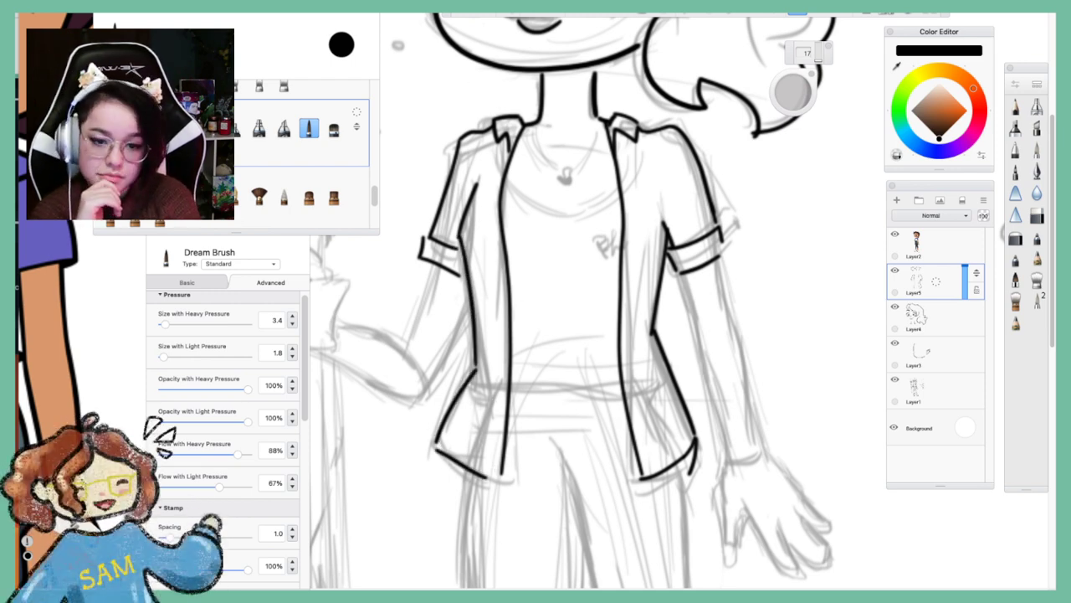
pyautogui.press('super+z')
pyautogui.hotkey('ctrl', 'z')
pyautogui.hotkey('ctrl', 'z')
pyautogui.hotkey('ctrl', 'z')
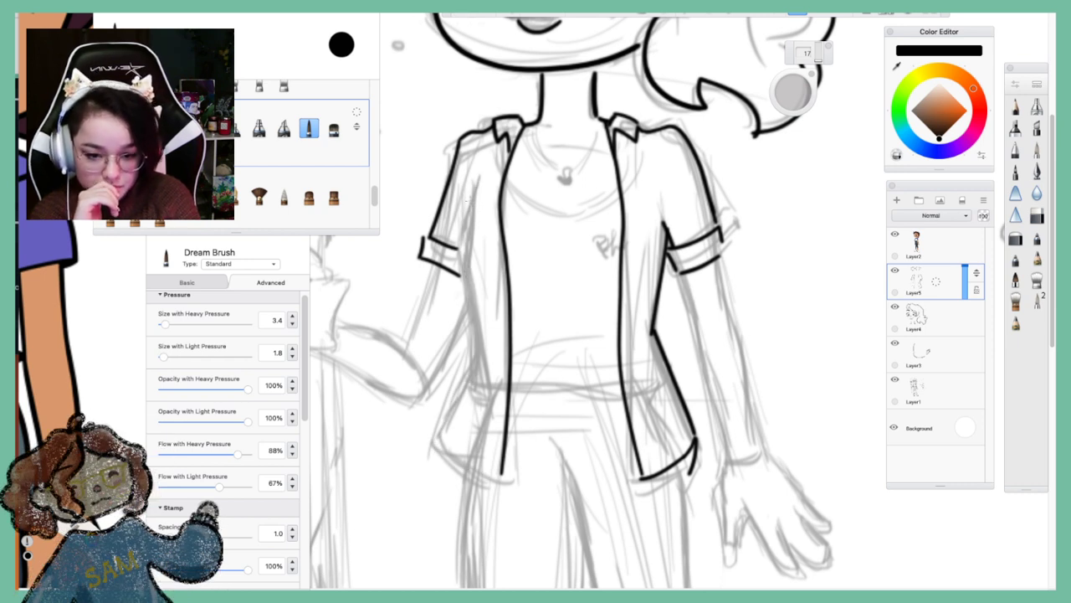
pyautogui.moveTo(466, 182); pyautogui.dragTo(479, 363)
pyautogui.hotkey('ctrl', 'z')
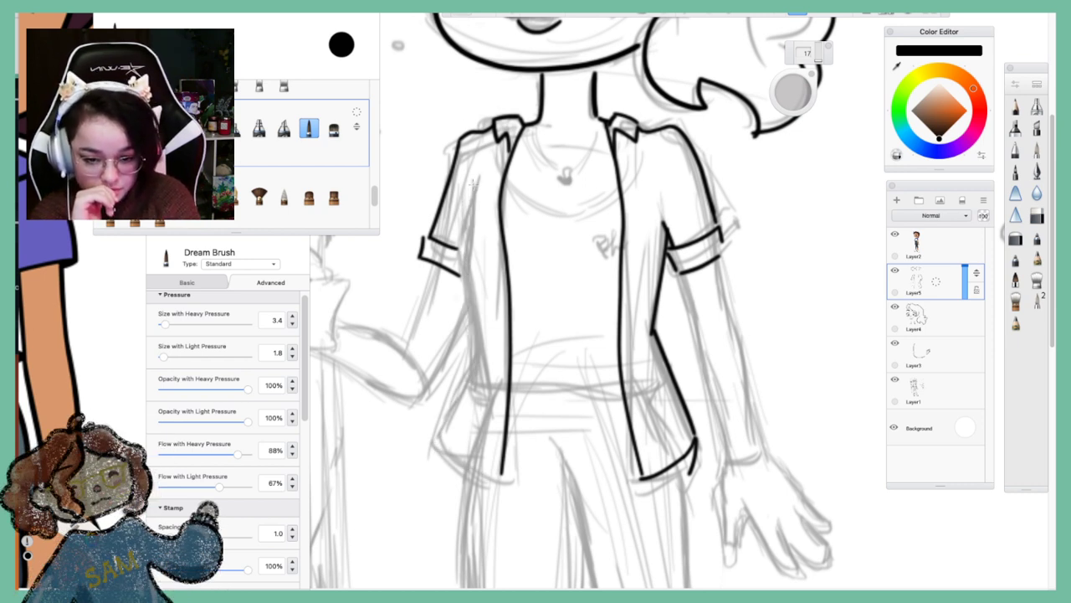
# Ink the shirt's side on the bent arm's side from armpit past the waist, then the flared lower side and curved hem up to the front edge
pyautogui.moveTo(473, 184); pyautogui.dragTo(485, 377)
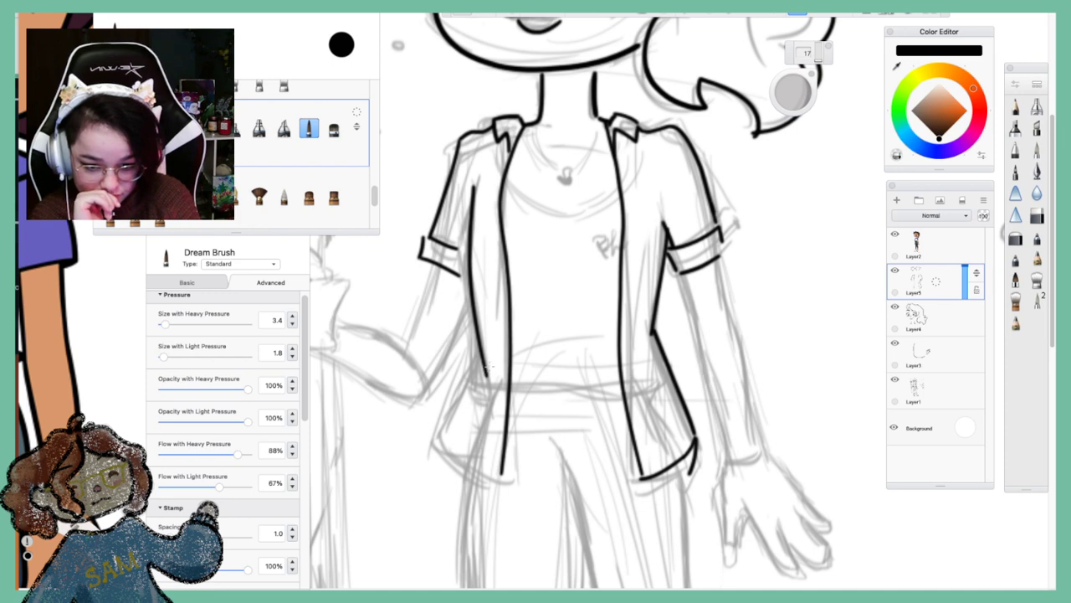
pyautogui.moveTo(480, 319)
pyautogui.mouseDown()
pyautogui.moveTo(440, 423)
pyautogui.moveTo(492, 474)
pyautogui.mouseUp()
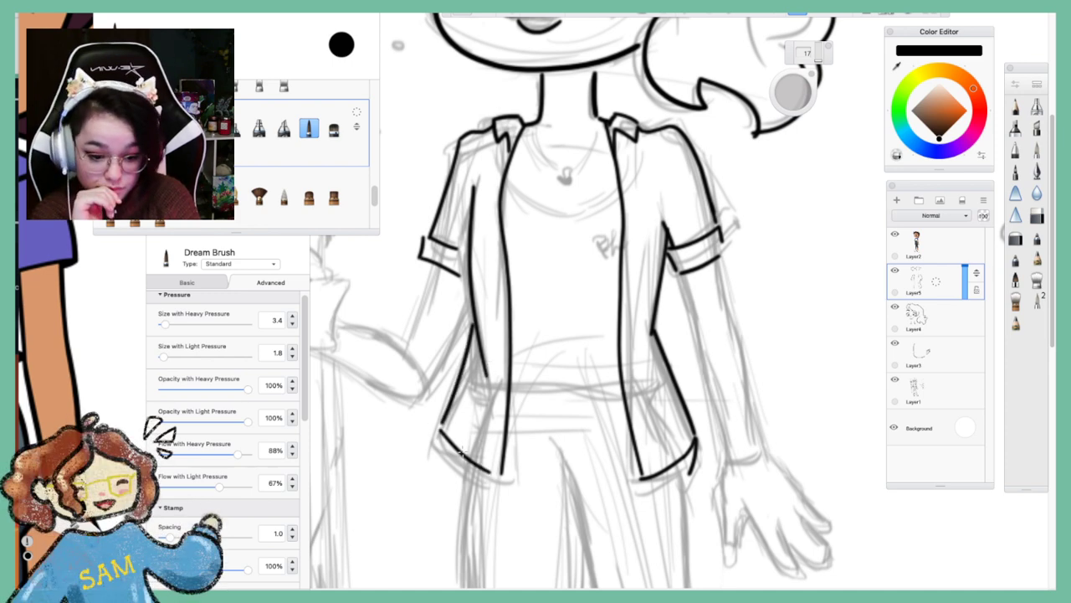
pyautogui.moveTo(441, 433)
pyautogui.mouseDown()
pyautogui.moveTo(473, 487)
pyautogui.moveTo(507, 474)
pyautogui.mouseUp()
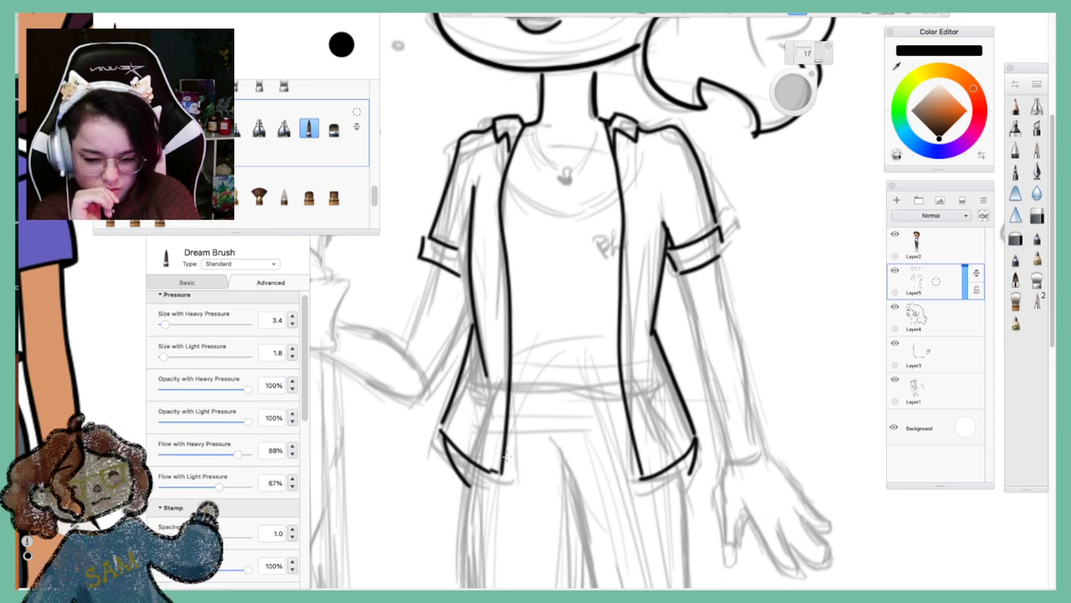
pyautogui.click(457, 16)
pyautogui.click(457, 16)
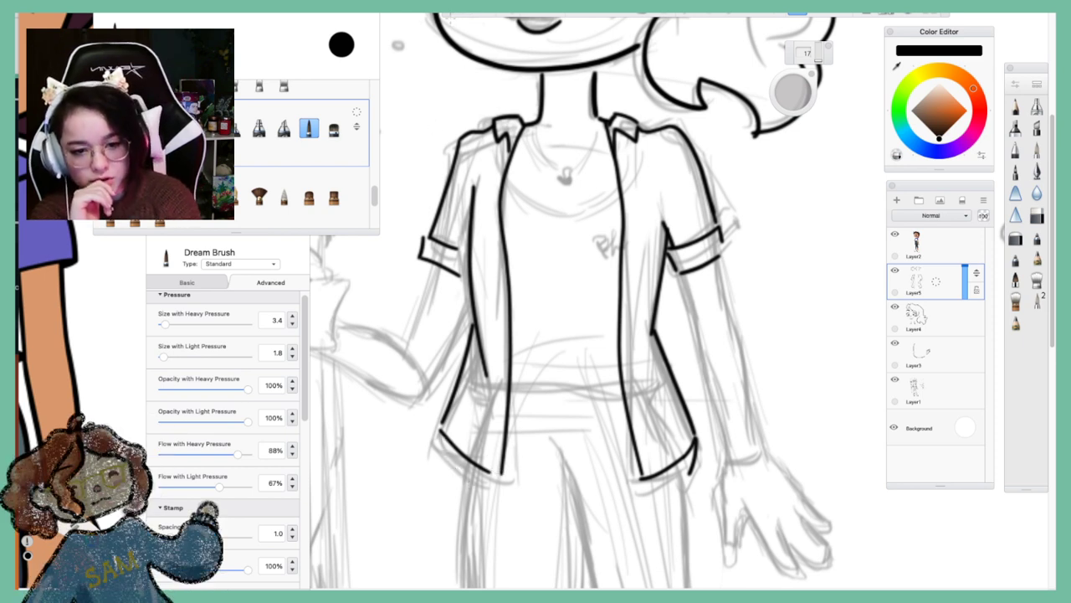
pyautogui.hotkey('ctrl', 'z')
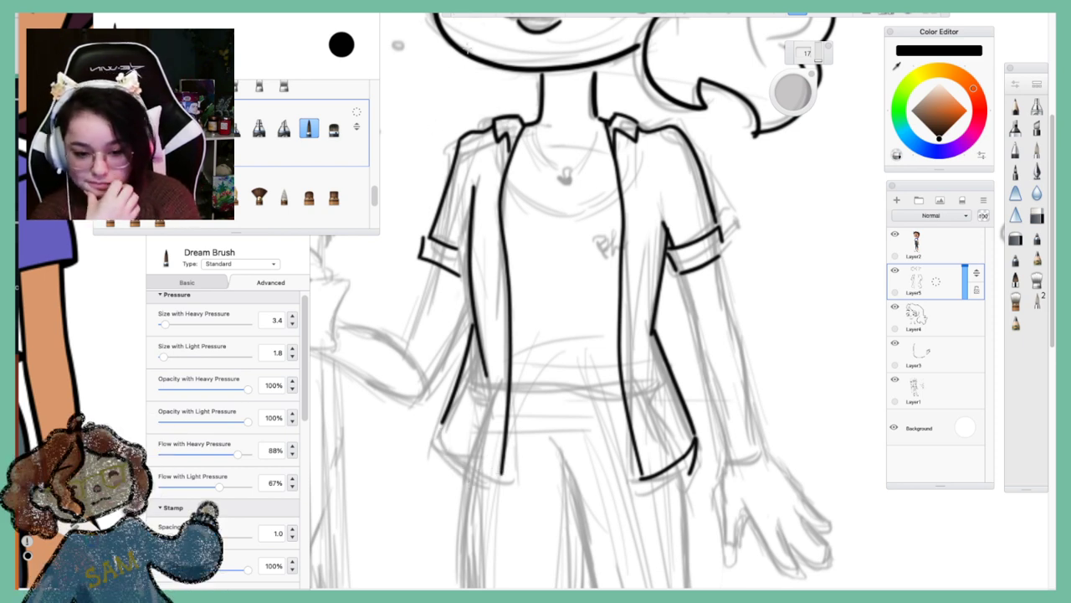
pyautogui.hotkey('ctrl', 'z')
pyautogui.moveTo(472, 318)
pyautogui.mouseDown()
pyautogui.moveTo(443, 453)
pyautogui.moveTo(471, 475)
pyautogui.moveTo(500, 472)
pyautogui.mouseUp()
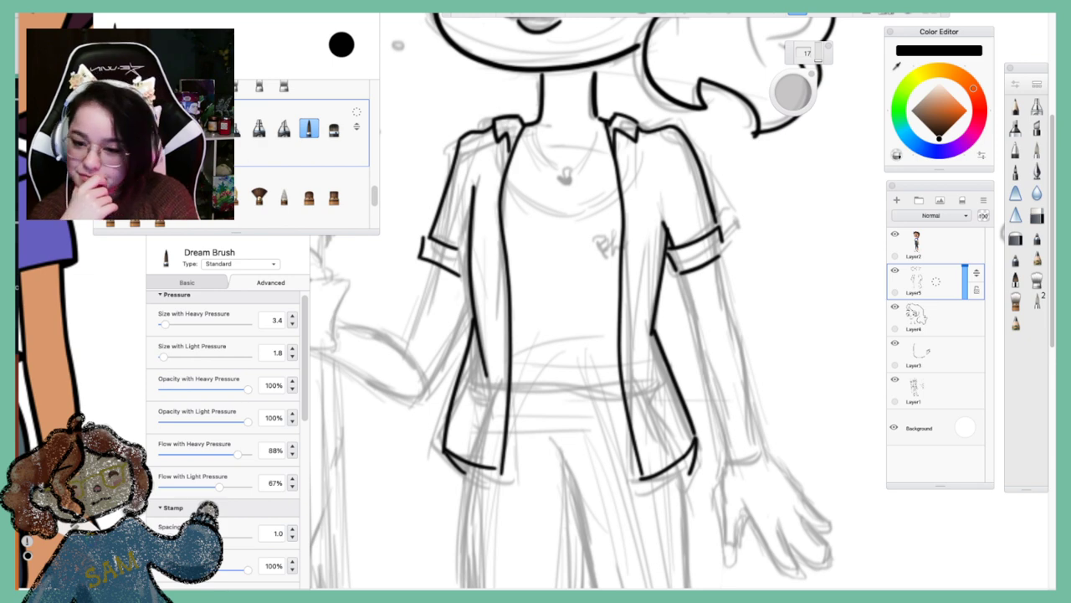
# Set the Hard Eraser size to 7.7 and erase the stray line end inside the shirt's waist on the bent arm's side
pyautogui.click(1036, 216)
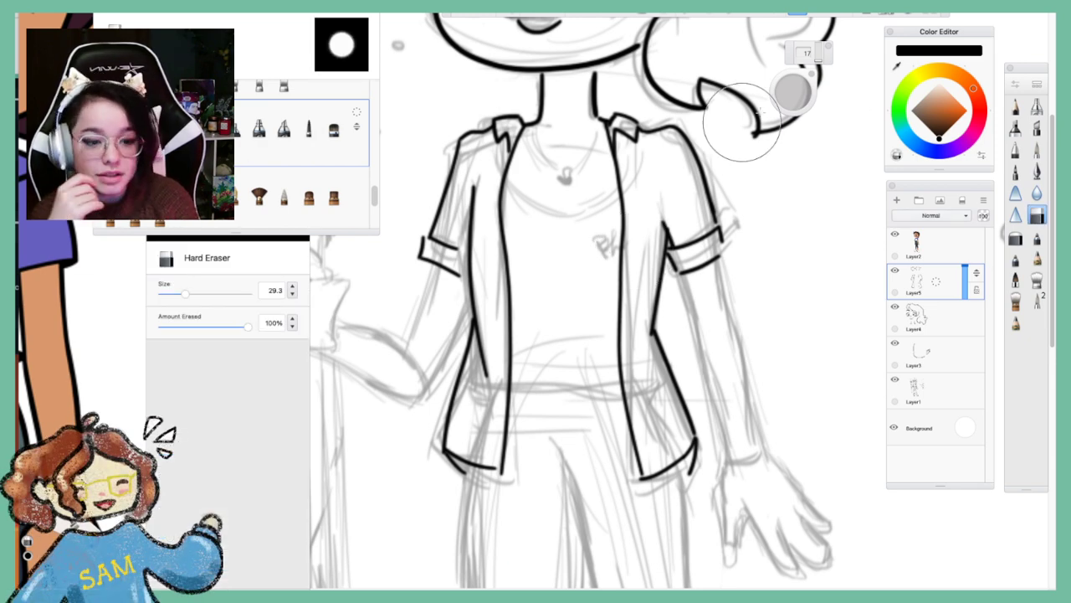
pyautogui.moveTo(792, 92); pyautogui.dragTo(774, 96)
pyautogui.moveTo(479, 325); pyautogui.dragTo(481, 367)
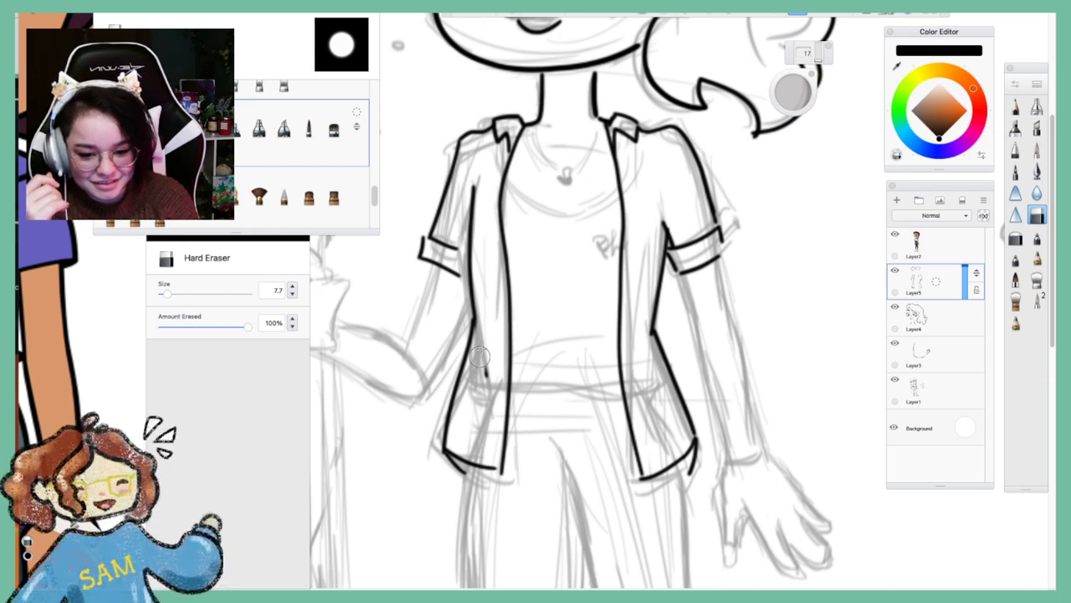
pyautogui.moveTo(488, 325); pyautogui.dragTo(483, 364)
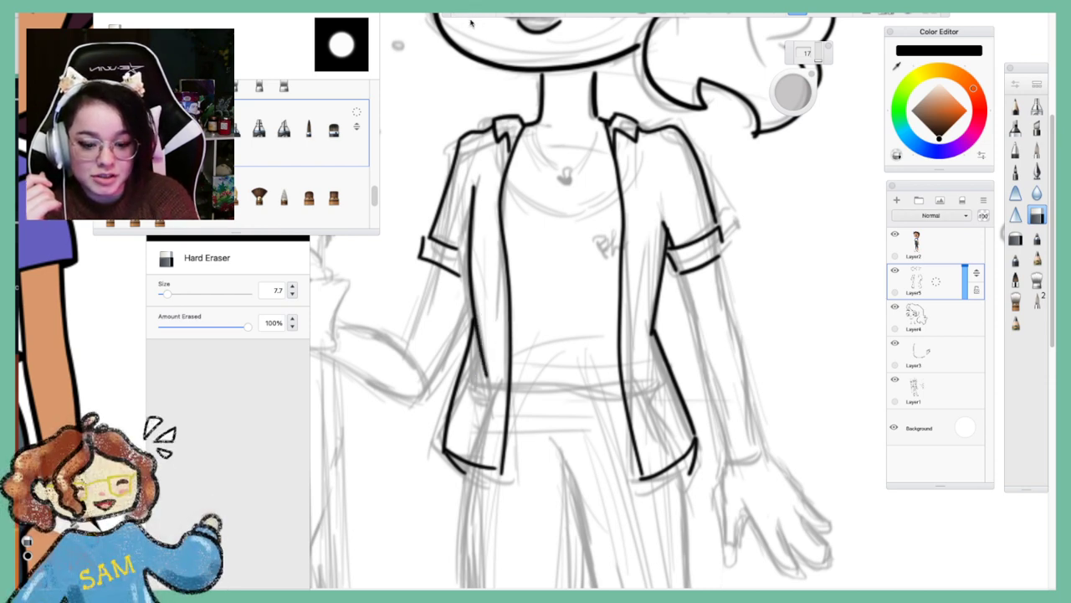
pyautogui.moveTo(482, 350); pyautogui.dragTo(483, 368)
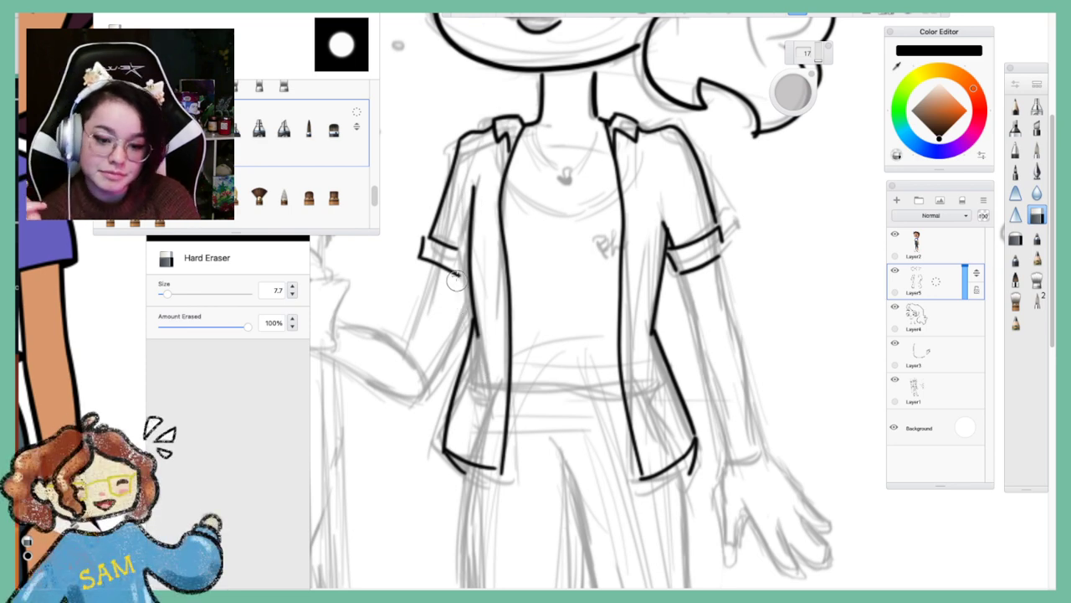
pyautogui.click(309, 129)
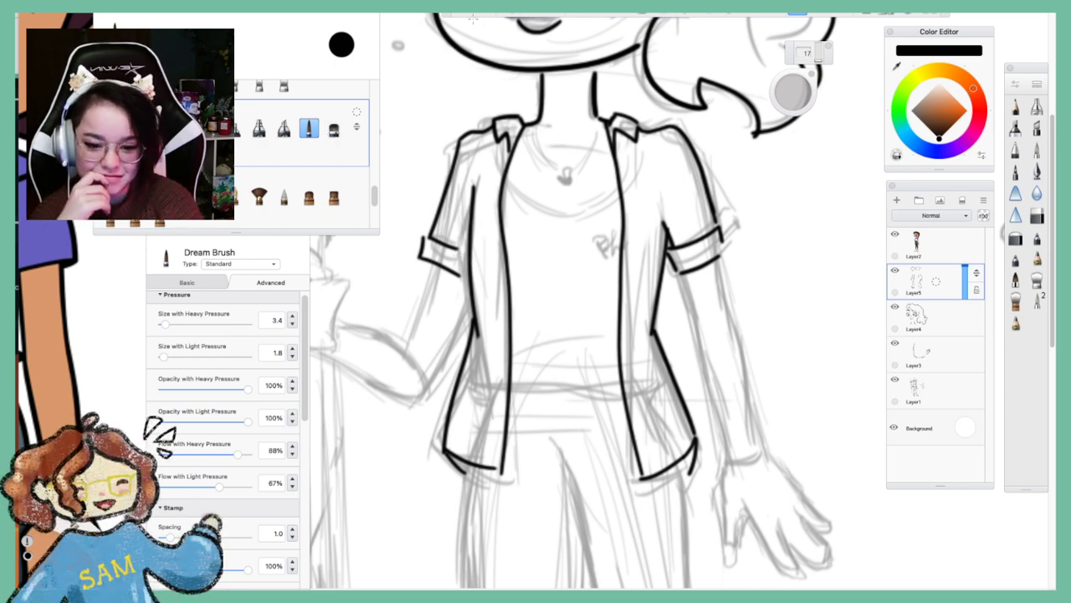
pyautogui.press('e')
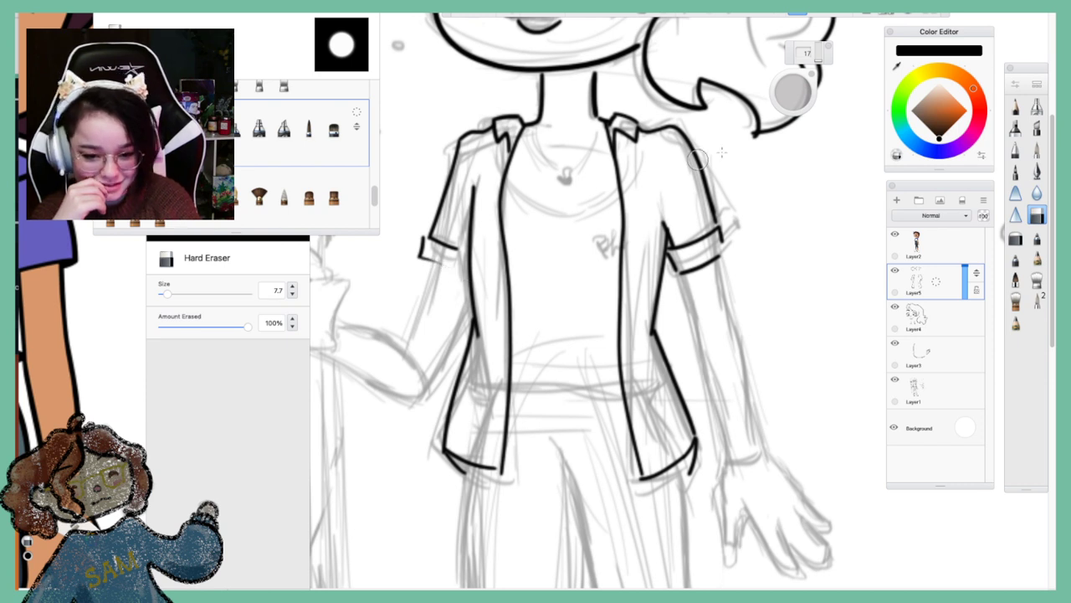
# With the Dream Brush, close the lower edge of the bent arm's cuff and ink both sides of the hanging arm down to the wrist
pyautogui.click(309, 127)
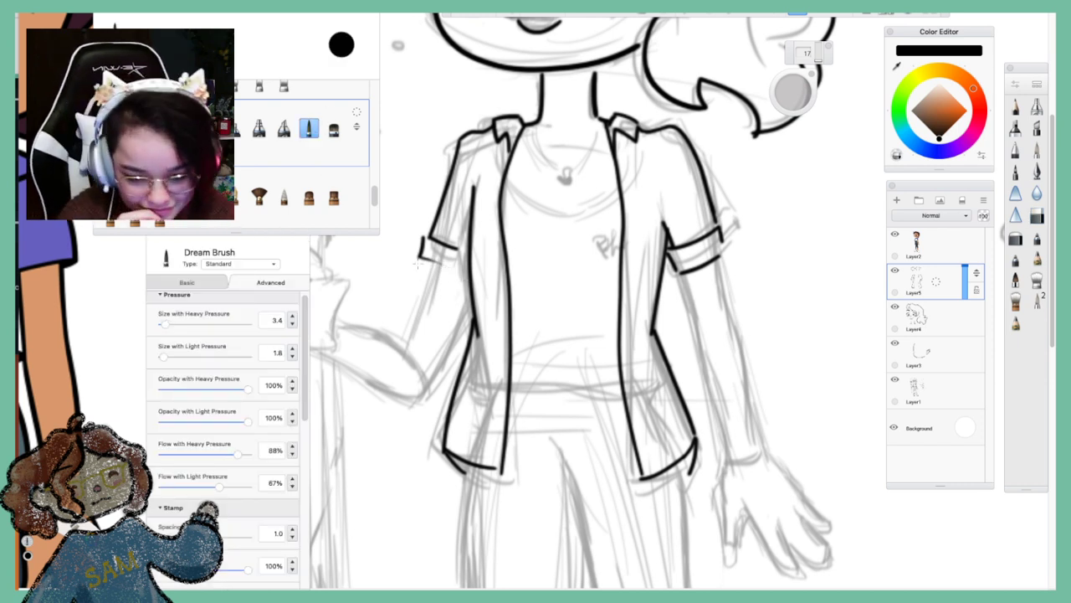
pyautogui.moveTo(420, 257); pyautogui.dragTo(472, 269)
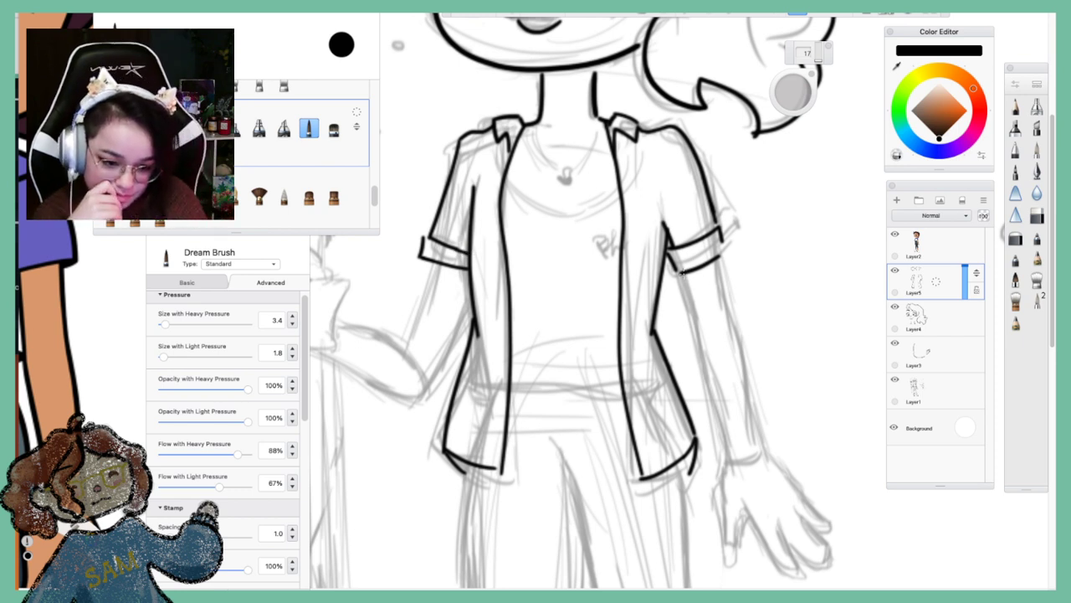
pyautogui.moveTo(685, 283); pyautogui.dragTo(727, 447)
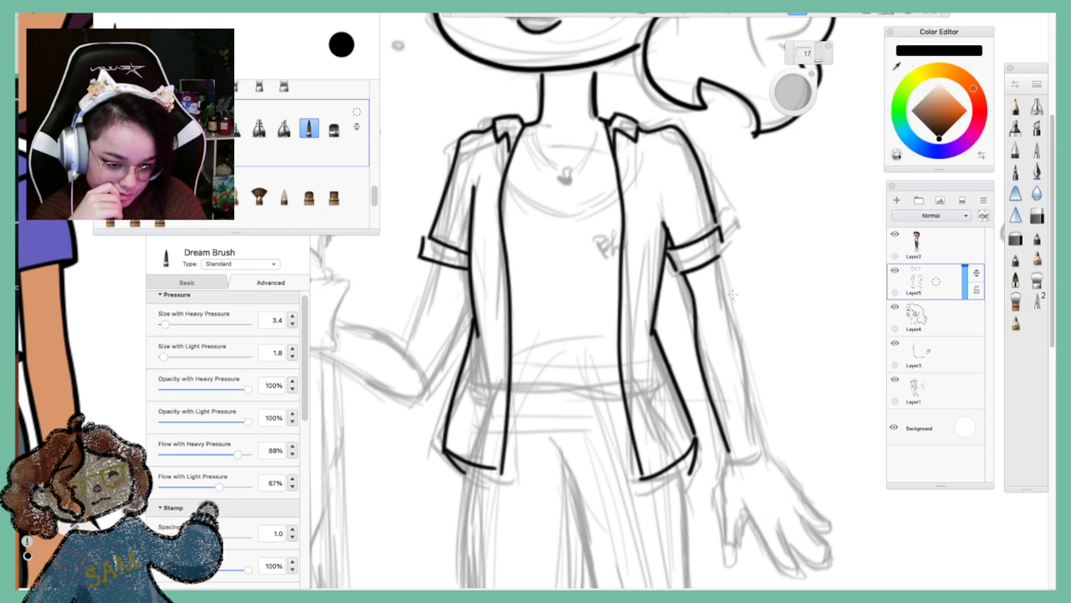
pyautogui.moveTo(717, 255); pyautogui.dragTo(758, 450)
pyautogui.hotkey('ctrl', 'z')
pyautogui.hotkey('ctrl', 'z')
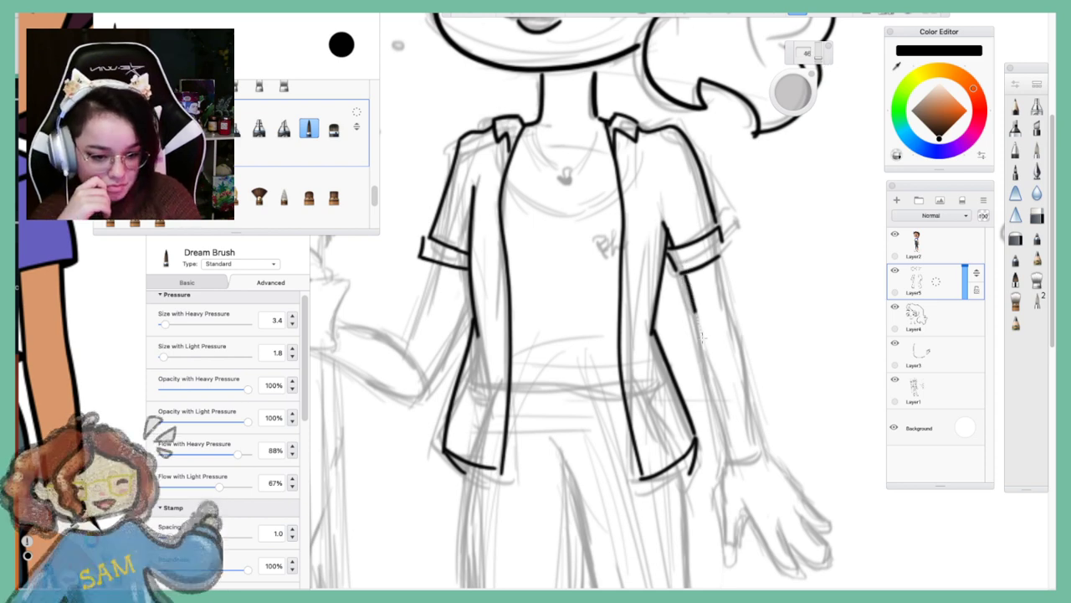
pyautogui.moveTo(682, 274); pyautogui.dragTo(729, 453)
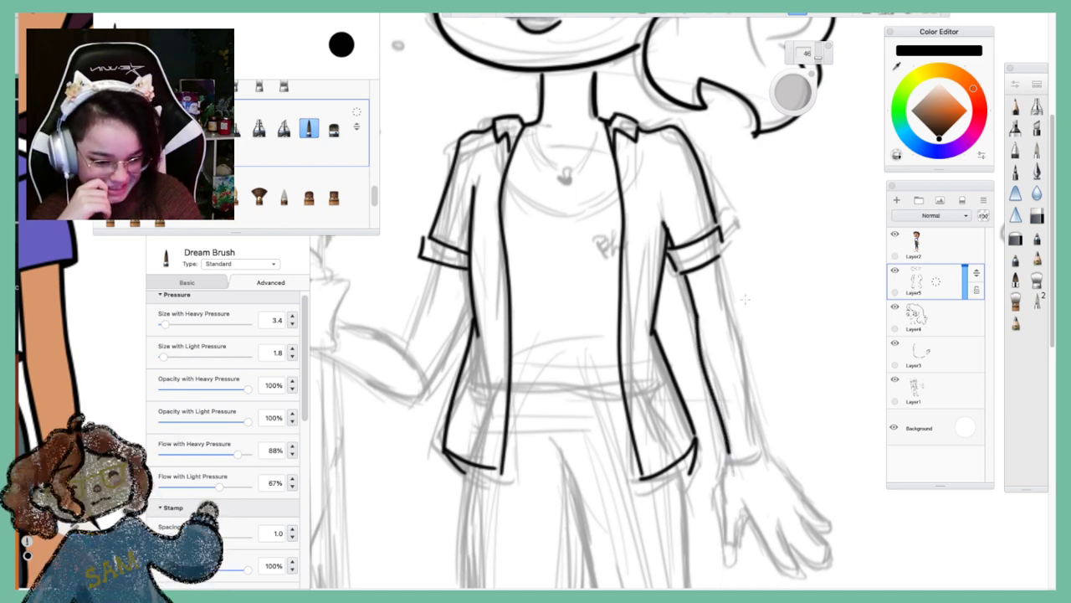
pyautogui.moveTo(718, 261)
pyautogui.mouseDown()
pyautogui.moveTo(728, 327)
pyautogui.moveTo(746, 345)
pyautogui.moveTo(762, 461)
pyautogui.moveTo(722, 471)
pyautogui.moveTo(721, 567)
pyautogui.moveTo(746, 541)
pyautogui.moveTo(743, 505)
pyautogui.mouseUp()
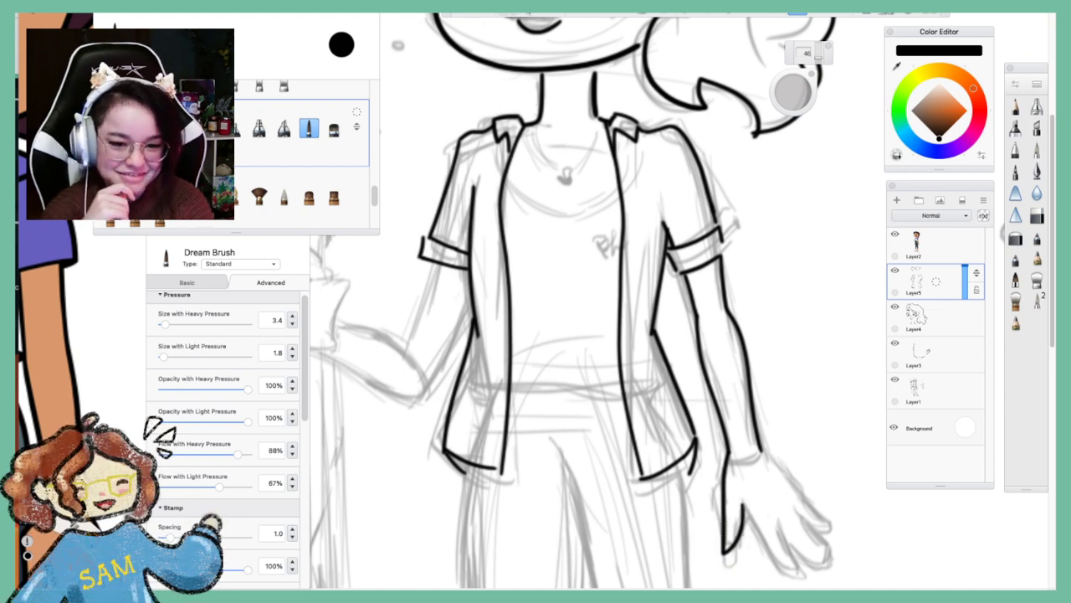
# Set the stroke steadying level to 17 and ink the hanging hand's thumb and the finger beside it
pyautogui.press('super+z')
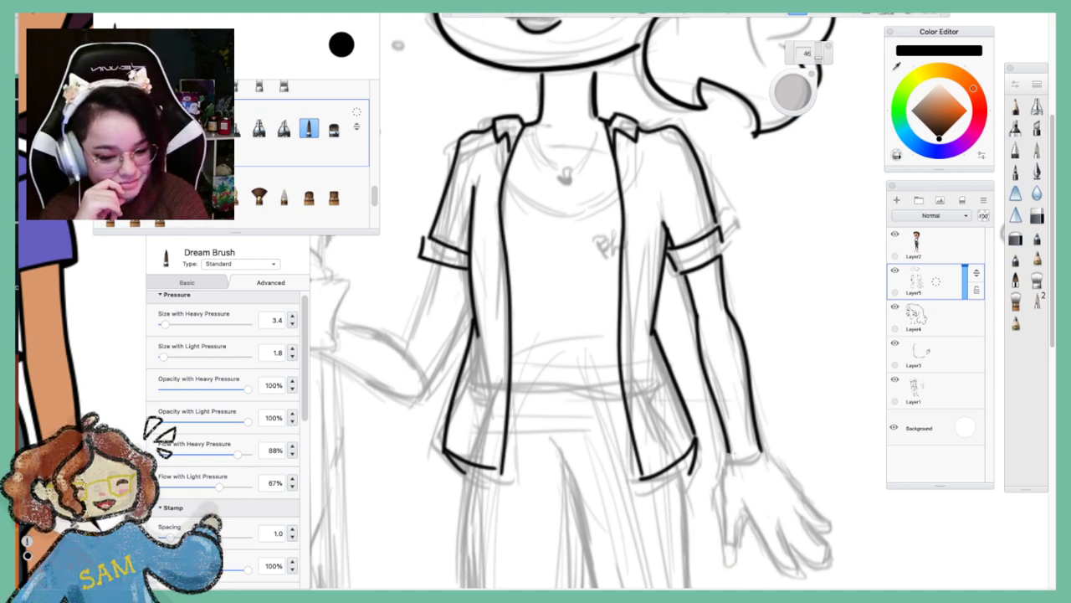
pyautogui.moveTo(727, 462)
pyautogui.mouseDown()
pyautogui.moveTo(728, 570)
pyautogui.moveTo(744, 555)
pyautogui.moveTo(743, 526)
pyautogui.mouseUp()
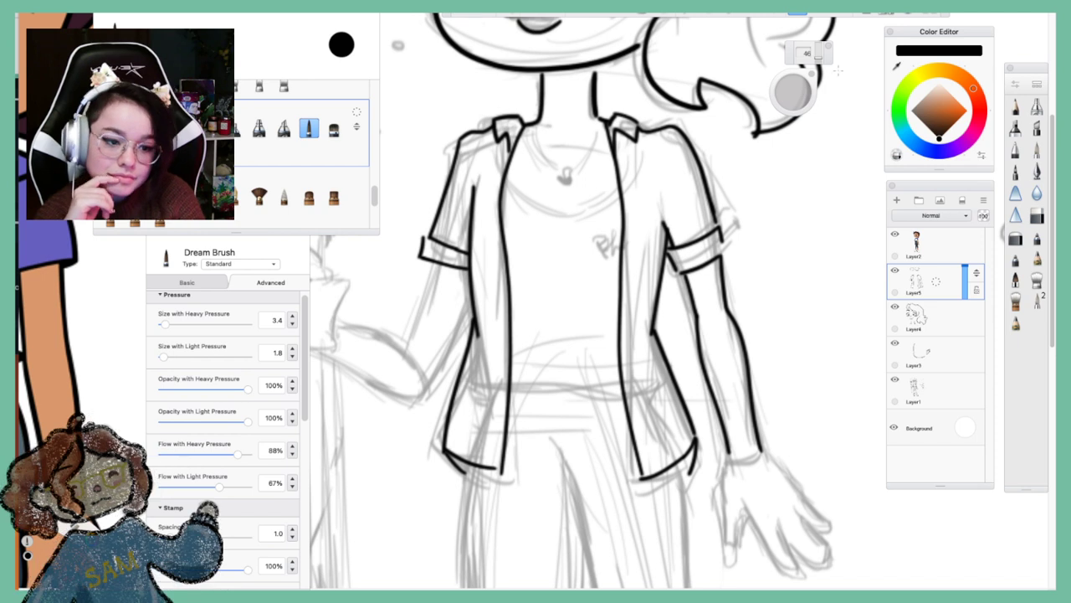
pyautogui.moveTo(826, 65); pyautogui.dragTo(819, 62)
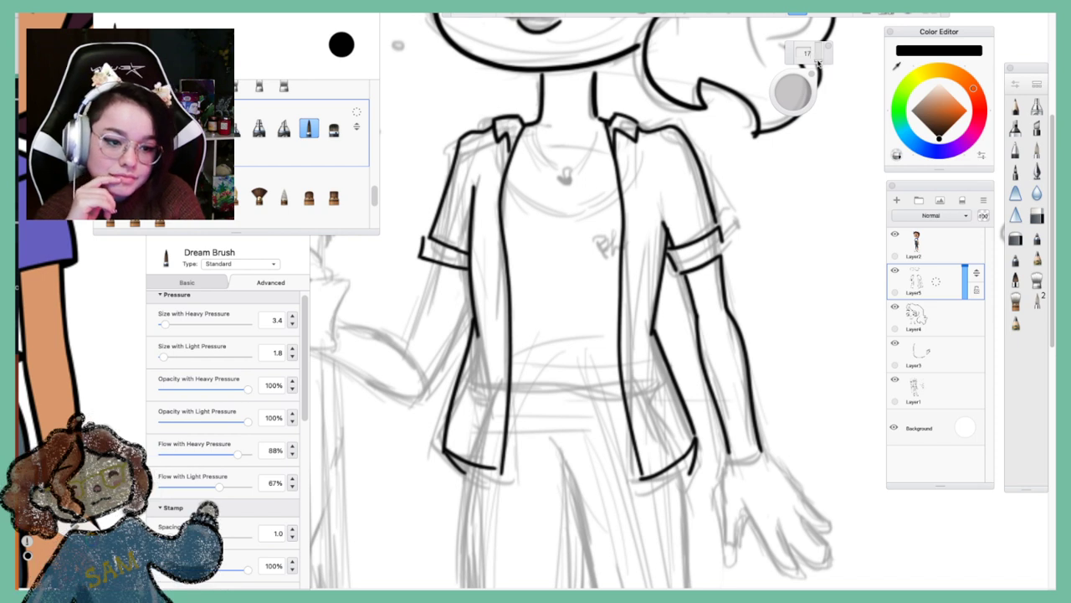
pyautogui.moveTo(730, 450)
pyautogui.mouseDown()
pyautogui.moveTo(728, 552)
pyautogui.moveTo(744, 542)
pyautogui.moveTo(746, 510)
pyautogui.moveTo(774, 554)
pyautogui.moveTo(809, 573)
pyautogui.moveTo(775, 511)
pyautogui.mouseUp()
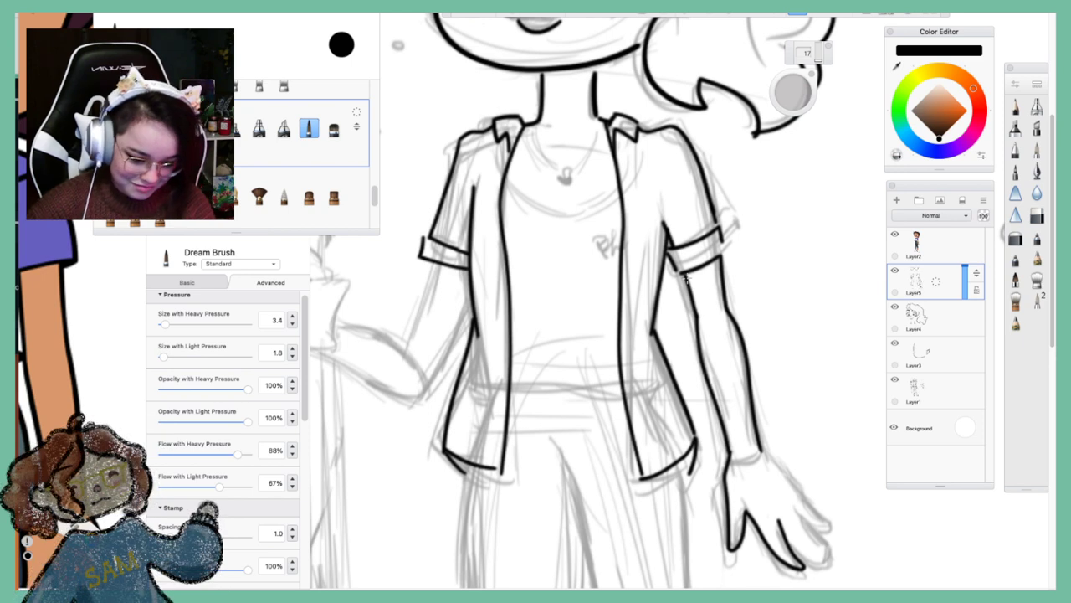
pyautogui.hotkey('ctrl', 'z')
pyautogui.moveTo(770, 515); pyautogui.dragTo(806, 573)
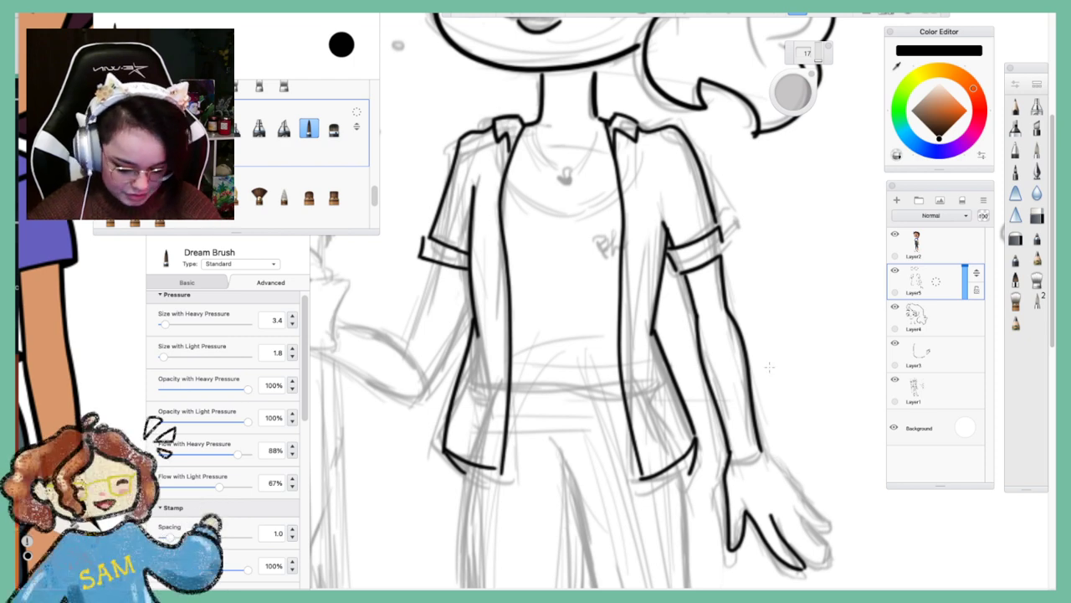
# Ink the back of the hanging hand from the wrist and outline its remaining fingers
pyautogui.moveTo(761, 451)
pyautogui.mouseDown()
pyautogui.moveTo(836, 522)
pyautogui.moveTo(803, 527)
pyautogui.mouseUp()
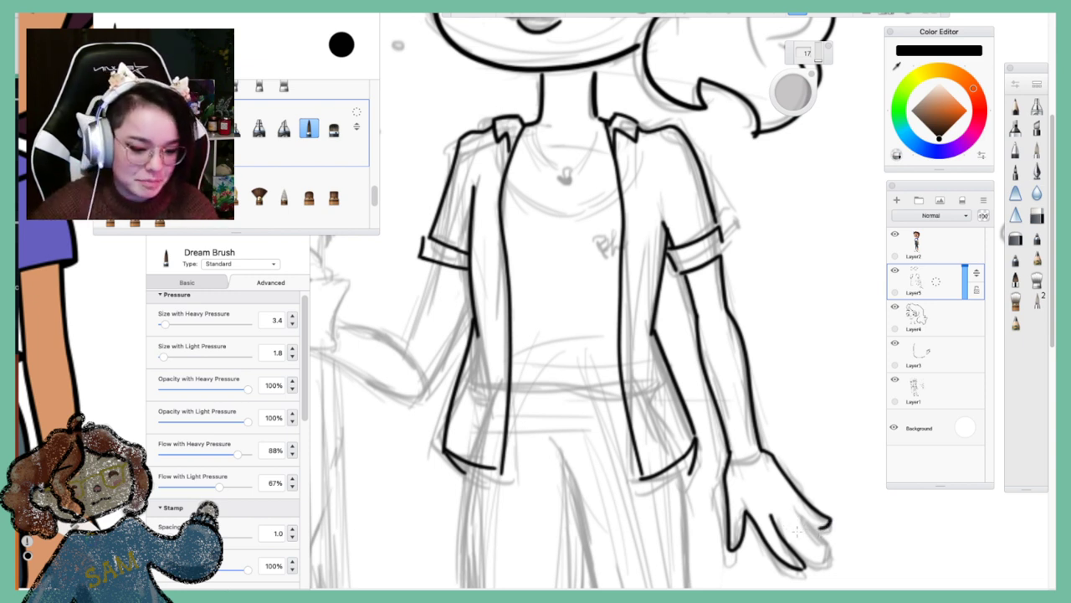
pyautogui.moveTo(790, 503); pyautogui.dragTo(832, 556)
pyautogui.moveTo(775, 521)
pyautogui.mouseDown()
pyautogui.moveTo(831, 571)
pyautogui.moveTo(834, 537)
pyautogui.moveTo(785, 543)
pyautogui.moveTo(831, 548)
pyautogui.mouseUp()
pyautogui.press('super+z')
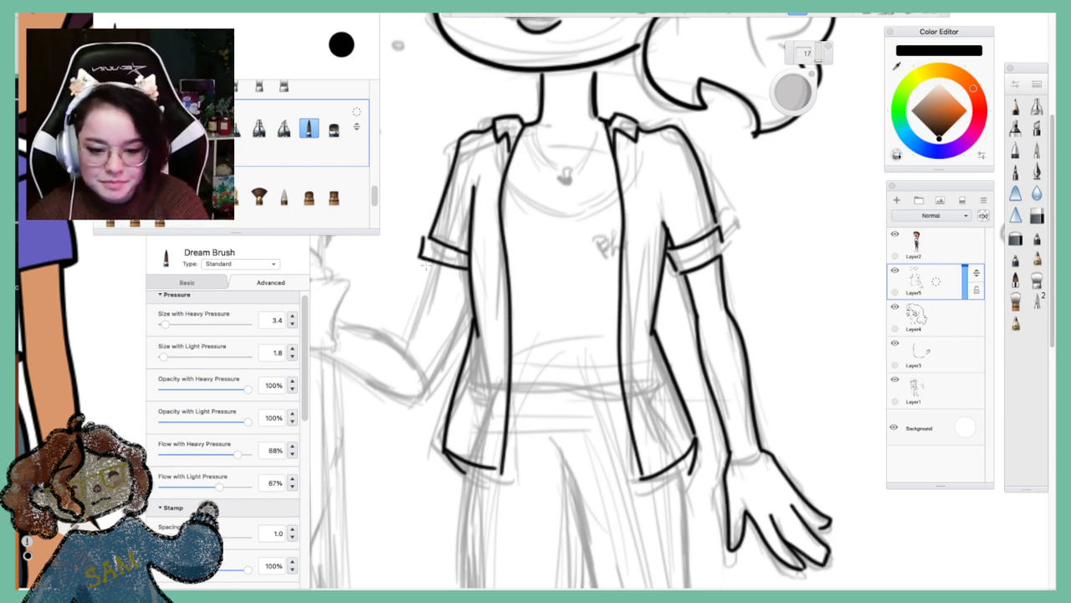
# Ink the bent arm's outer edge below the cuff and the forearm's upper edge curving around to the elbow
pyautogui.moveTo(431, 263); pyautogui.dragTo(406, 328)
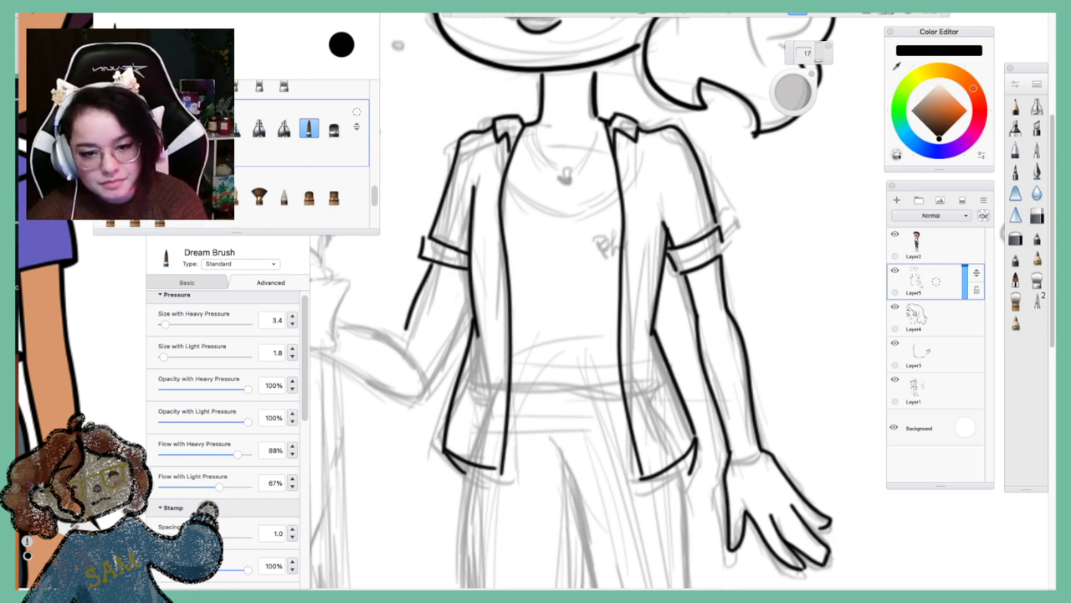
pyautogui.hotkey('ctrl', 'z')
pyautogui.moveTo(436, 265); pyautogui.dragTo(405, 338)
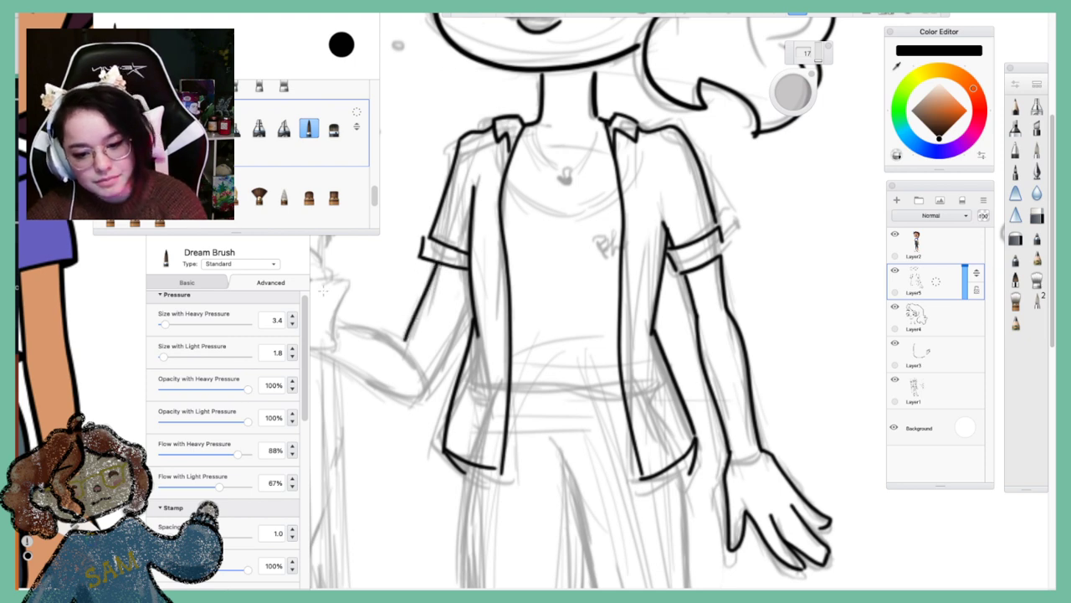
pyautogui.moveTo(337, 323)
pyautogui.mouseDown()
pyautogui.moveTo(409, 357)
pyautogui.moveTo(415, 395)
pyautogui.mouseUp()
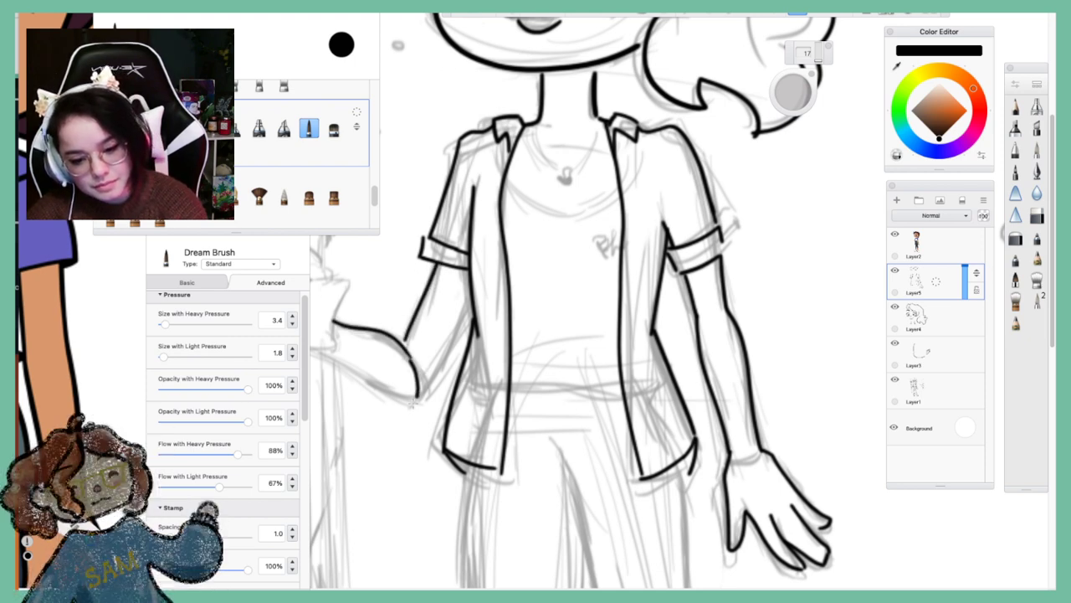
pyautogui.hotkey('ctrl', 'z')
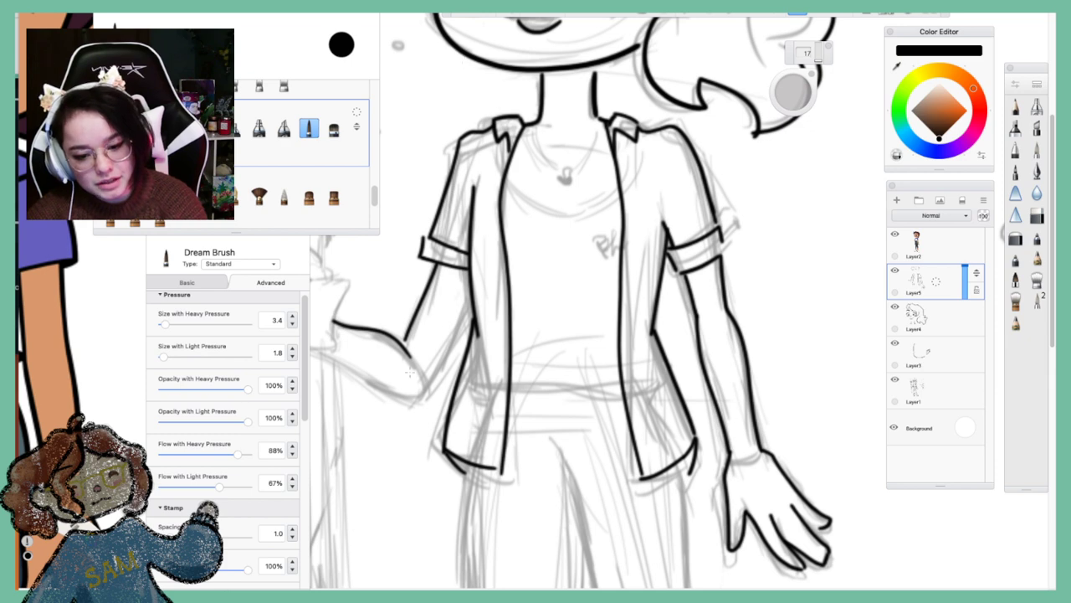
pyautogui.moveTo(412, 357); pyautogui.dragTo(418, 397)
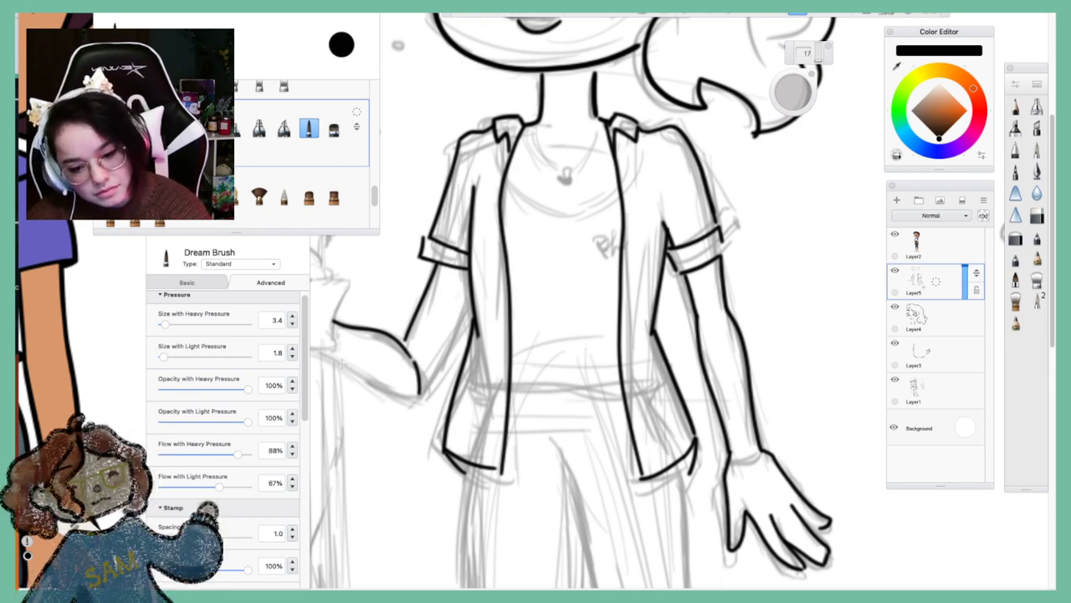
# Ink the bent forearm's underside and the upper arm's inner edge to the elbow, and join the lines at the inner bend
pyautogui.moveTo(335, 358)
pyautogui.mouseDown()
pyautogui.moveTo(387, 394)
pyautogui.moveTo(417, 399)
pyautogui.moveTo(477, 307)
pyautogui.moveTo(419, 386)
pyautogui.mouseUp()
pyautogui.press('super+z')
pyautogui.hotkey('ctrl', 'z')
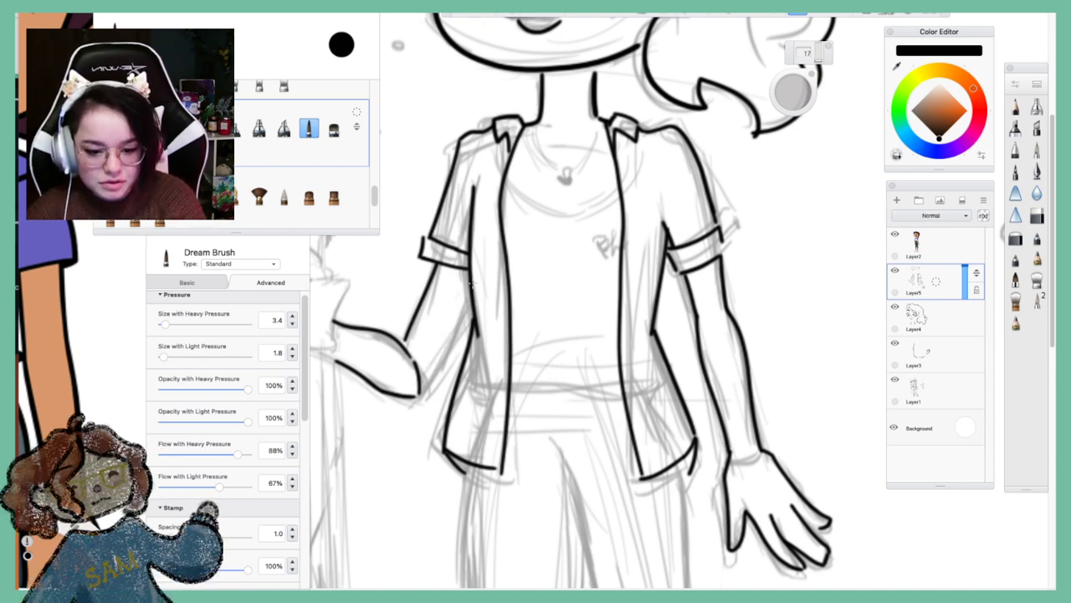
pyautogui.moveTo(467, 302); pyautogui.dragTo(424, 374)
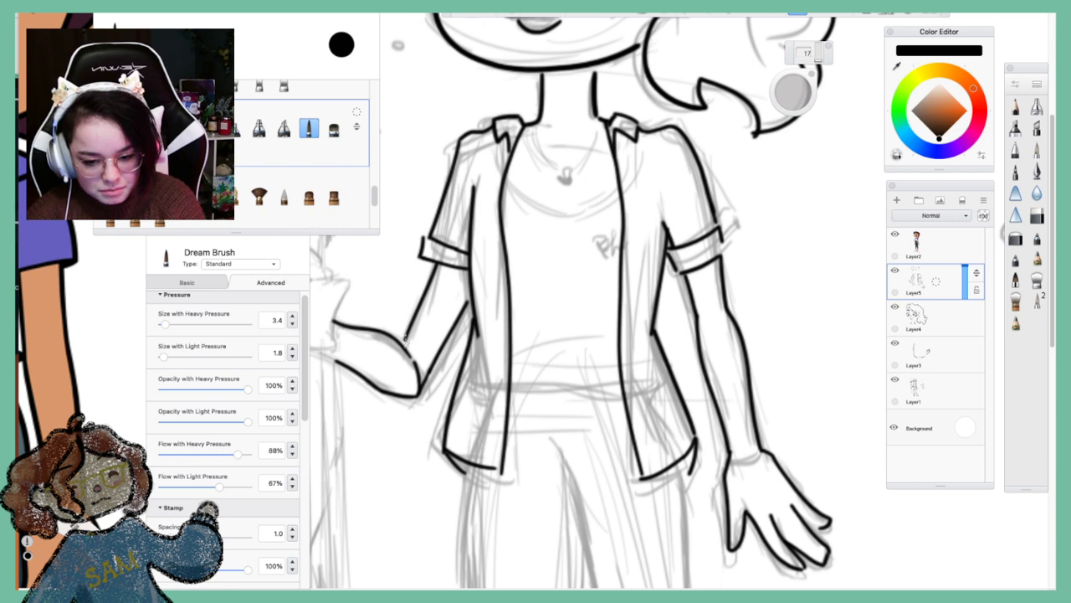
pyautogui.moveTo(405, 345); pyautogui.dragTo(416, 322)
pyautogui.press('super+z')
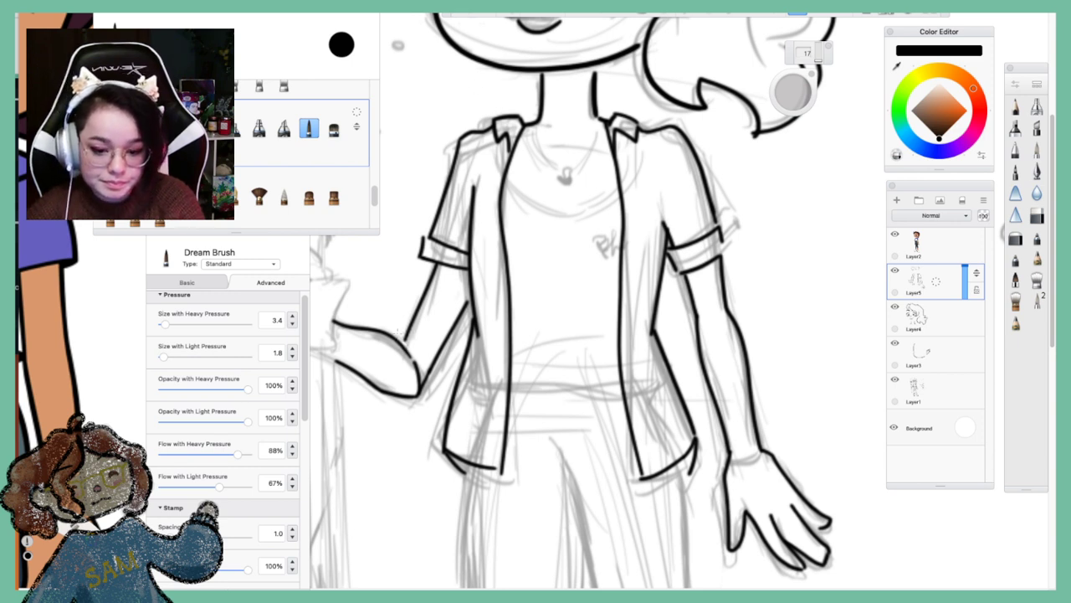
pyautogui.moveTo(405, 344); pyautogui.dragTo(414, 324)
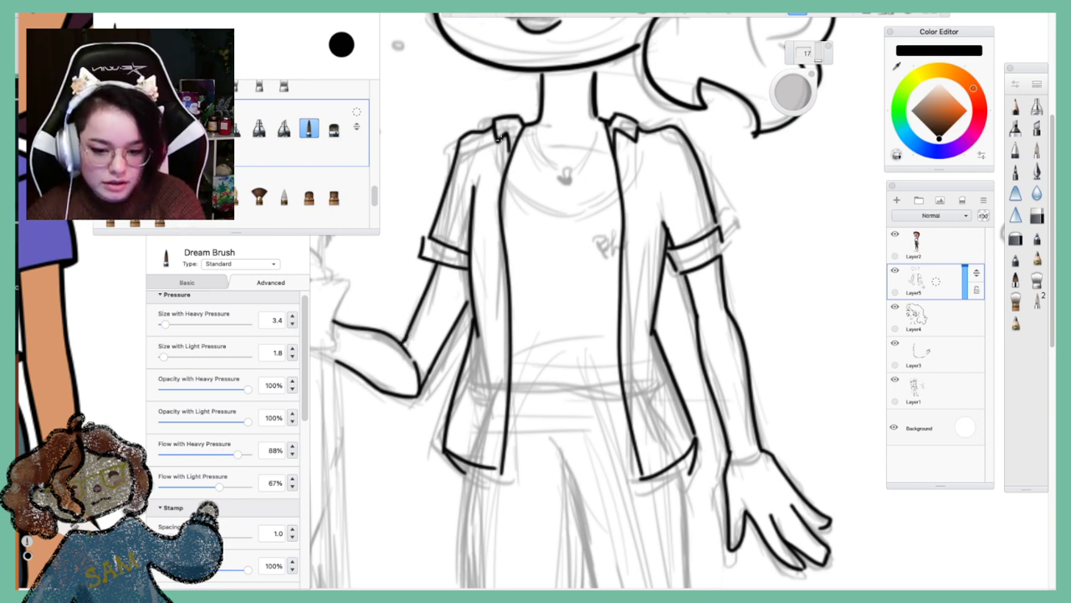
# Ink the outline of the bent arm's fist around the sketched staff
pyautogui.press('space')
pyautogui.moveTo(514, 155); pyautogui.dragTo(658, 183)
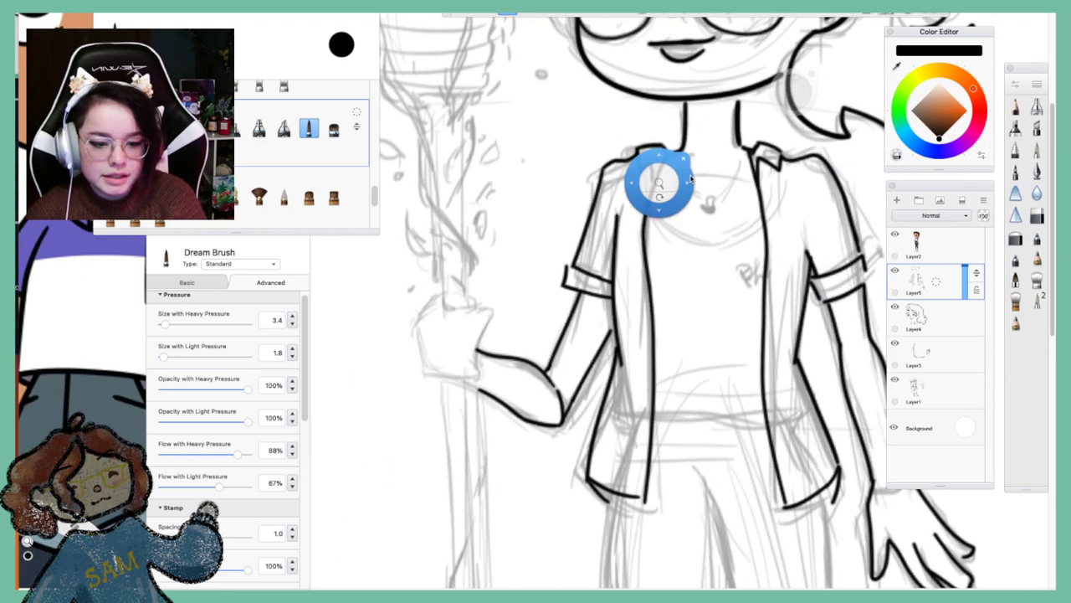
pyautogui.moveTo(450, 289); pyautogui.dragTo(408, 331)
pyautogui.hotkey('ctrl', 'z')
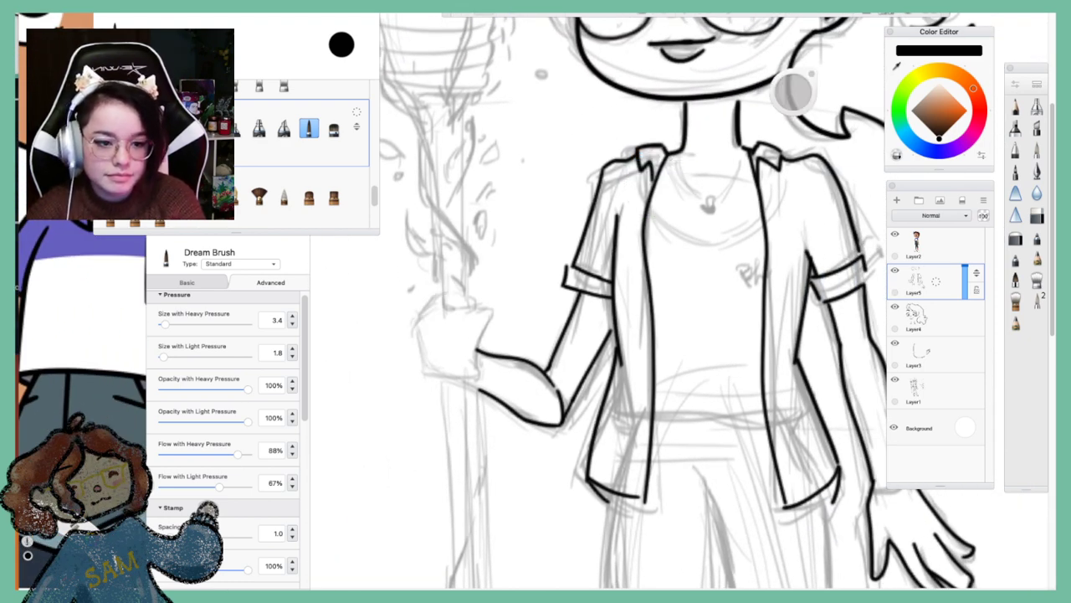
pyautogui.moveTo(445, 294)
pyautogui.mouseDown()
pyautogui.moveTo(421, 303)
pyautogui.moveTo(410, 333)
pyautogui.moveTo(450, 386)
pyautogui.moveTo(488, 369)
pyautogui.moveTo(475, 349)
pyautogui.moveTo(493, 305)
pyautogui.moveTo(445, 308)
pyautogui.moveTo(492, 306)
pyautogui.mouseUp()
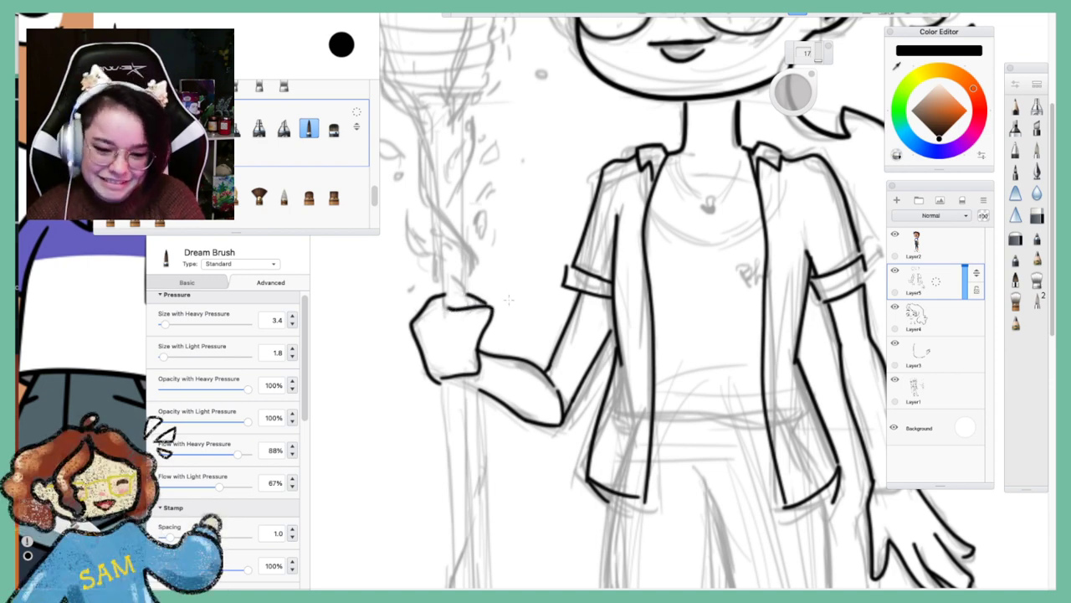
pyautogui.press('super+z')
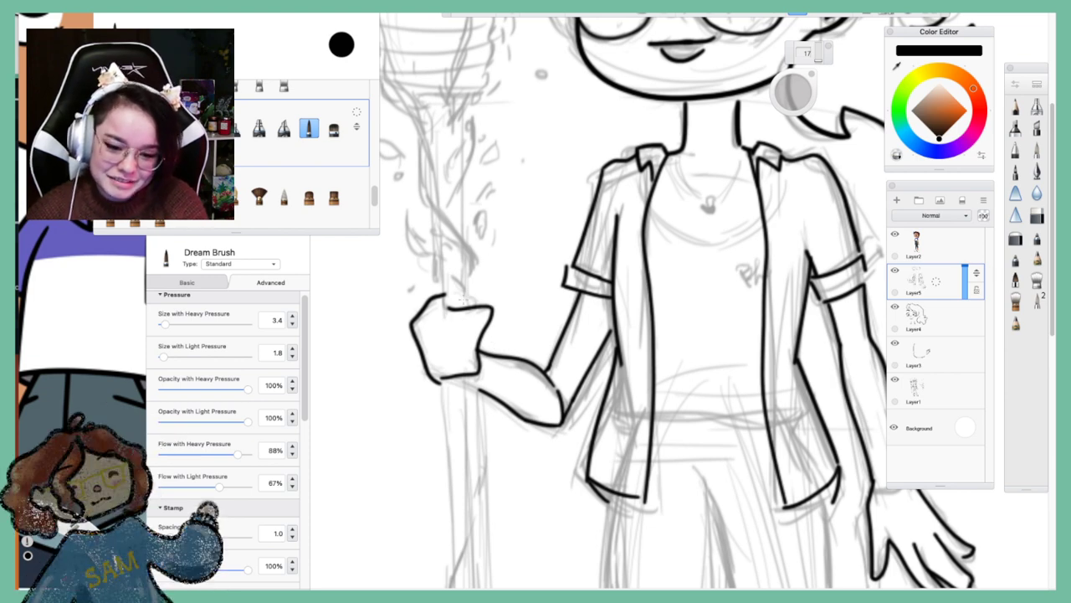
pyautogui.moveTo(466, 298); pyautogui.dragTo(475, 311)
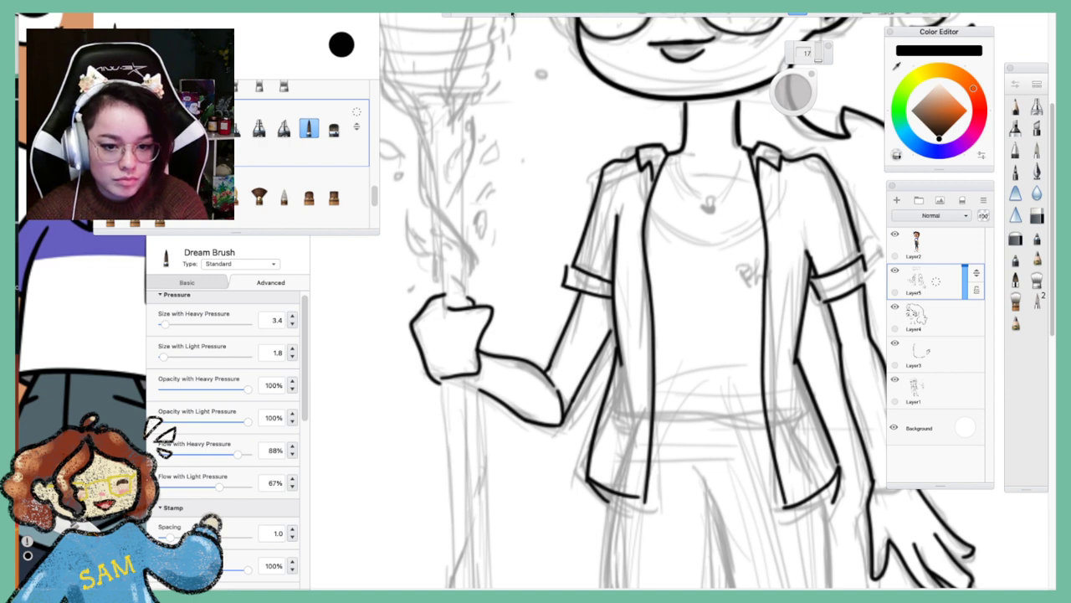
# Ink the undershirt's rounded neckline between the open shirt's front edges, checking the line art with the sketch on Layer1 hidden
pyautogui.moveTo(648, 207); pyautogui.dragTo(739, 250)
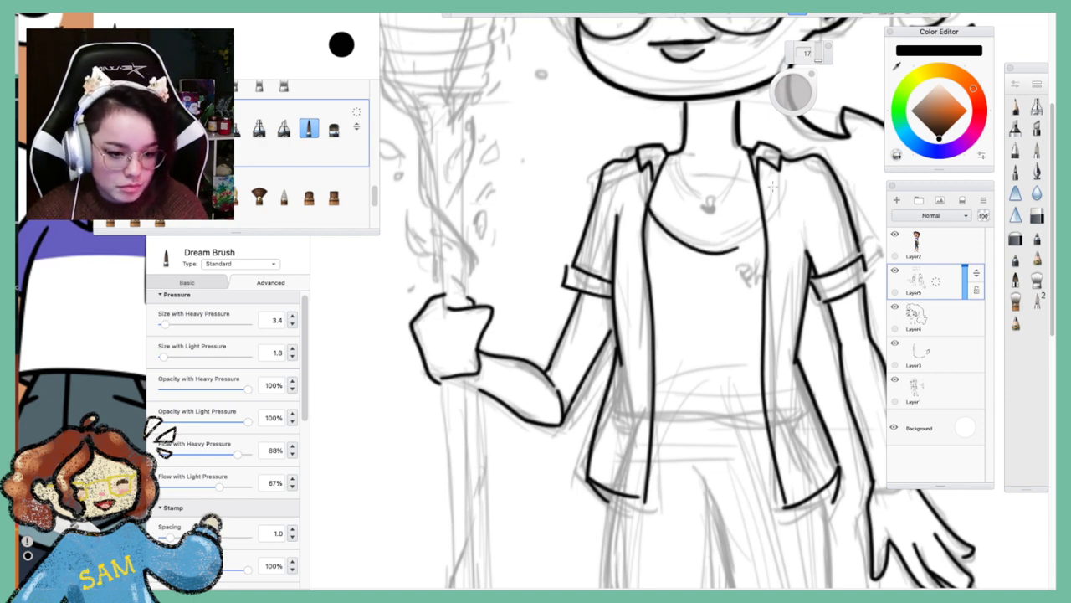
pyautogui.hotkey('ctrl', 'z')
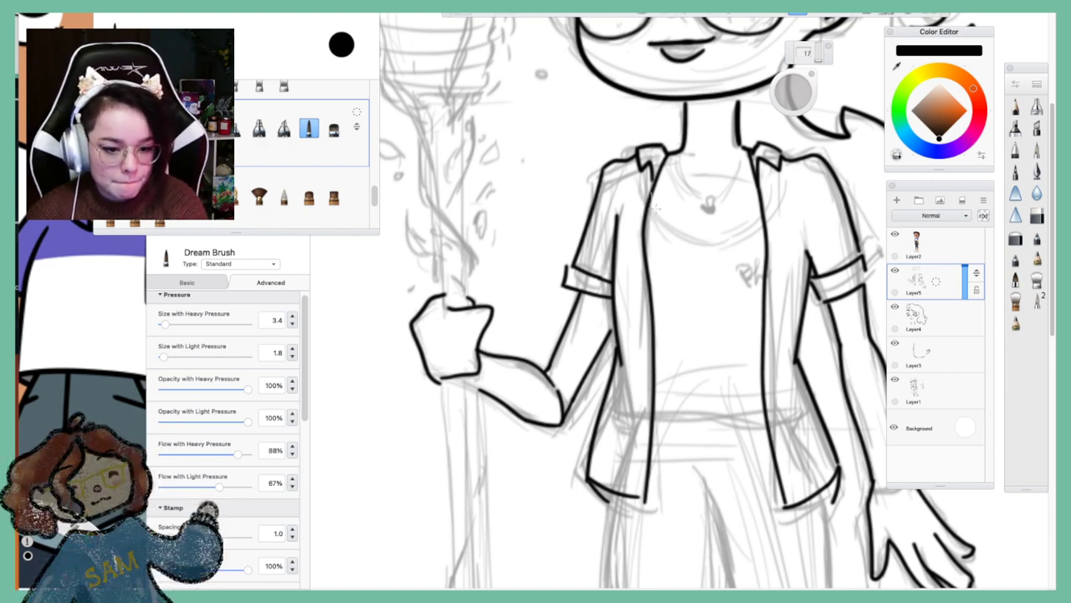
pyautogui.moveTo(650, 207)
pyautogui.mouseDown()
pyautogui.moveTo(709, 245)
pyautogui.moveTo(751, 219)
pyautogui.mouseUp()
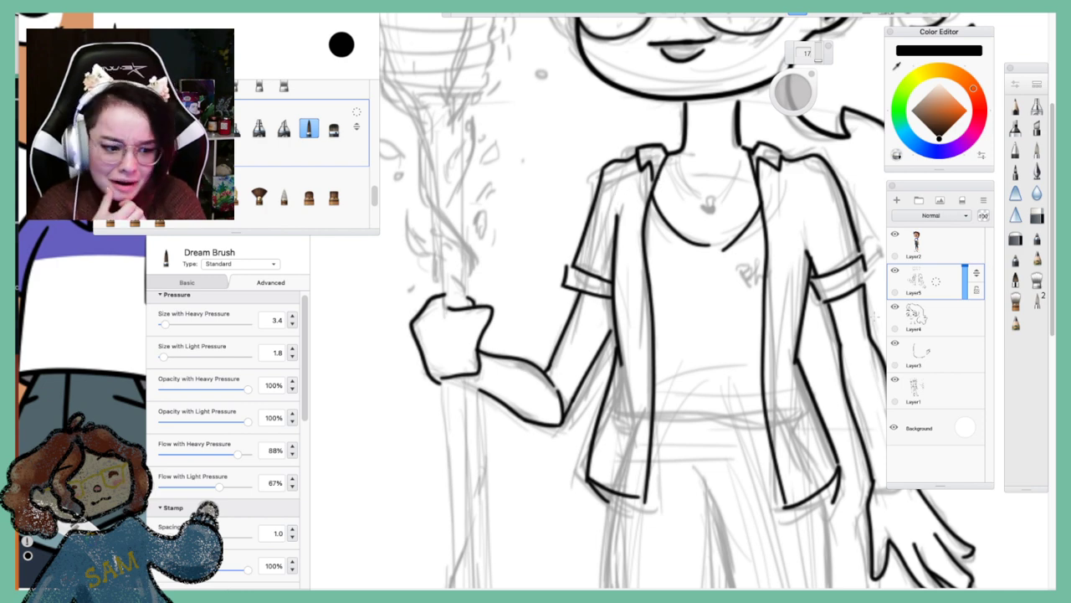
pyautogui.click(894, 381)
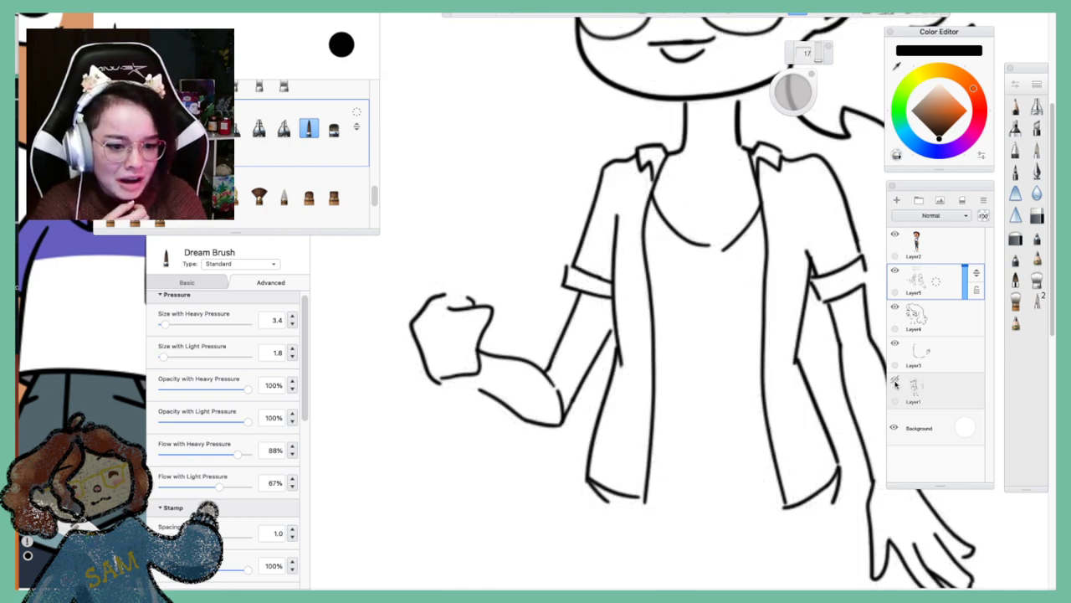
pyautogui.click(895, 381)
pyautogui.click(894, 381)
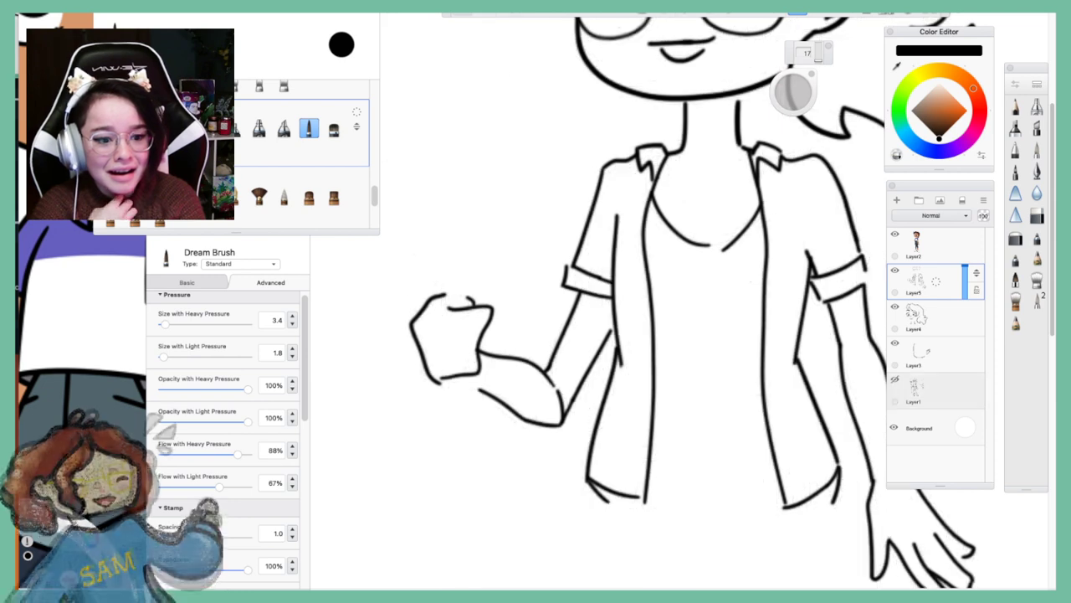
pyautogui.click(894, 380)
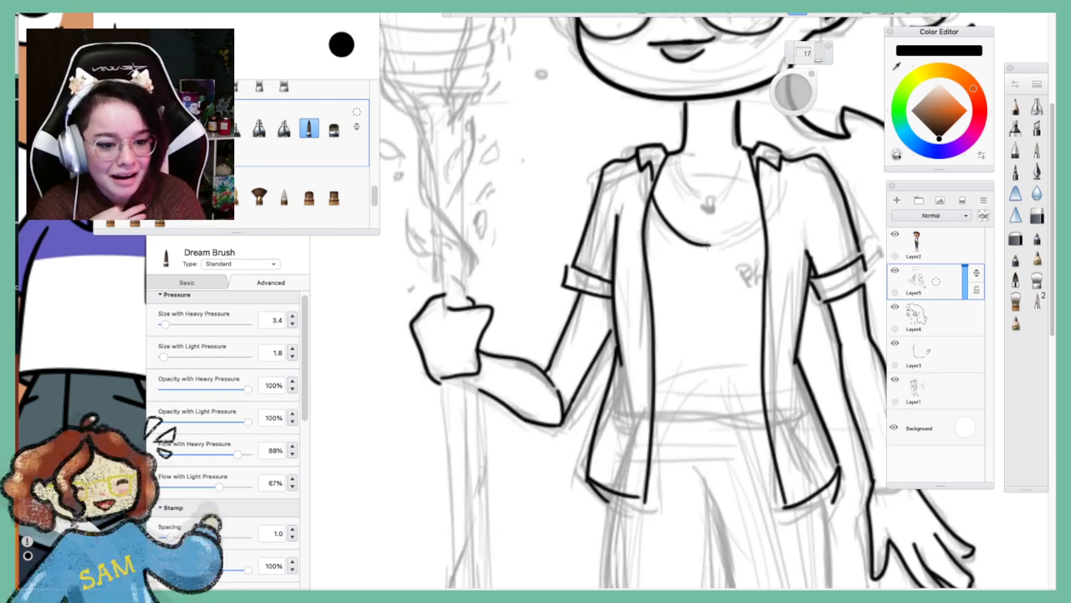
pyautogui.moveTo(707, 245); pyautogui.dragTo(756, 194)
# Ink the undershirt's hem as a straight line across the waist between the open shirt's front edges
pyautogui.moveTo(653, 414); pyautogui.dragTo(767, 407)
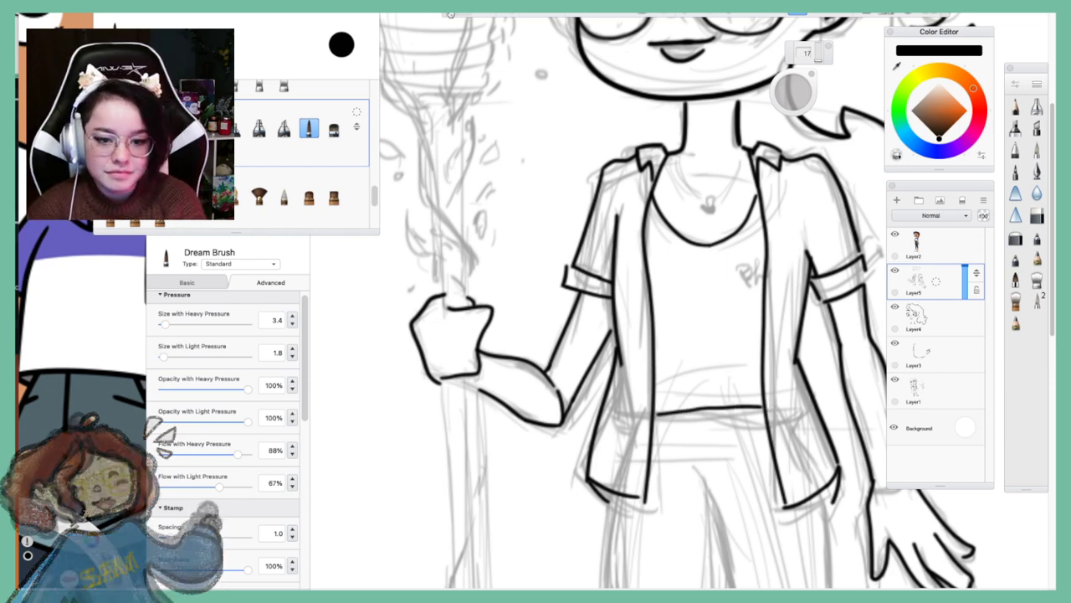
pyautogui.hotkey('ctrl', 'z')
pyautogui.moveTo(653, 419); pyautogui.dragTo(764, 420)
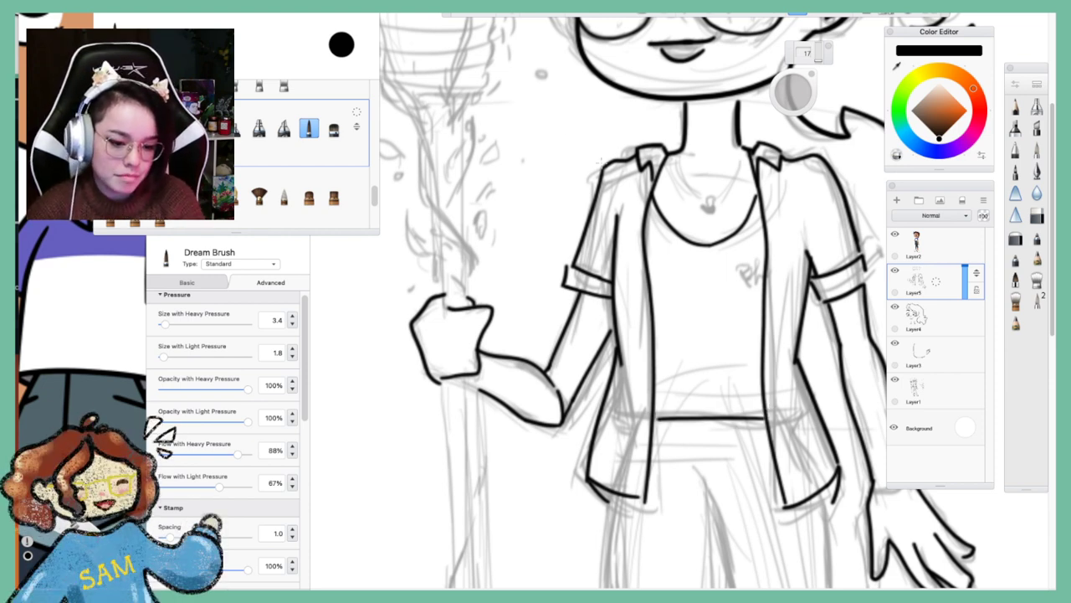
# Ink the outer edge of the staff-side trouser leg from the shirt hem to the boot, with Steady Stroke at 34
pyautogui.press('space')
pyautogui.moveTo(727, 451); pyautogui.dragTo(499, 88)
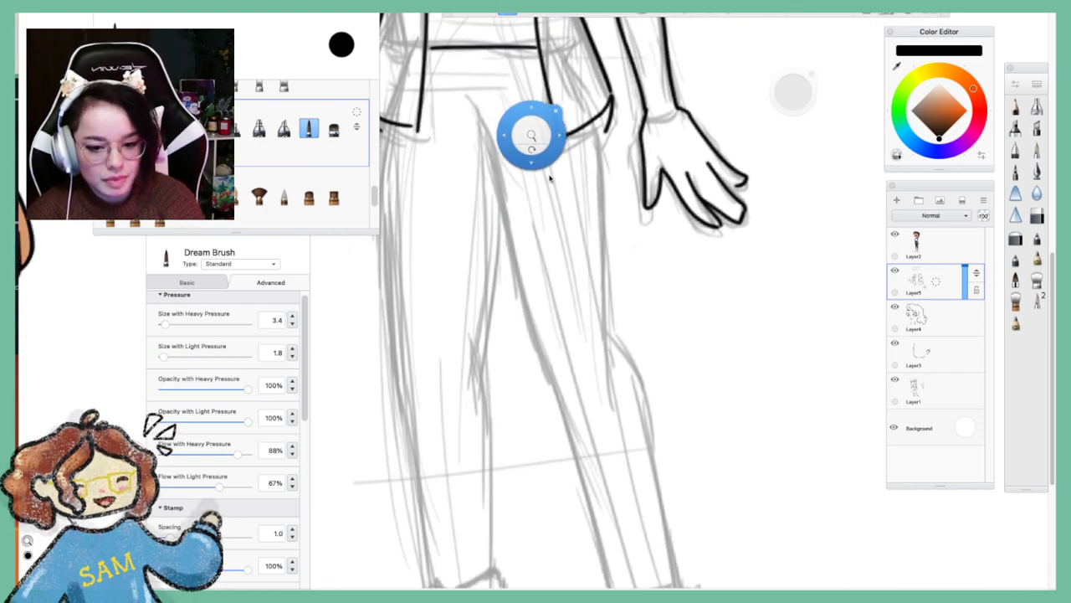
pyautogui.moveTo(554, 182); pyautogui.dragTo(656, 258)
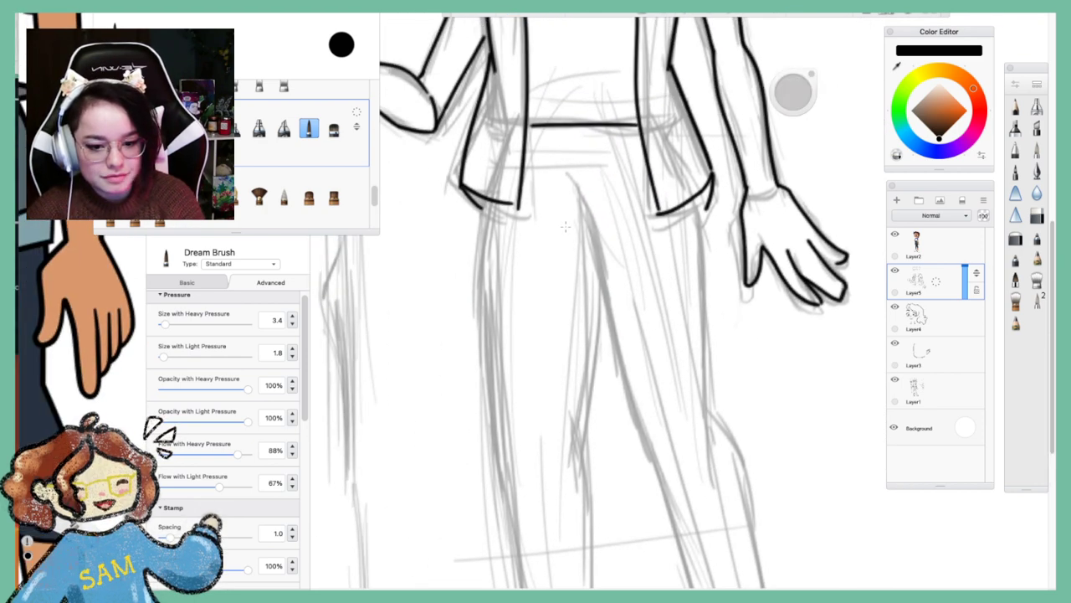
pyautogui.scroll(-5, 565, 225)
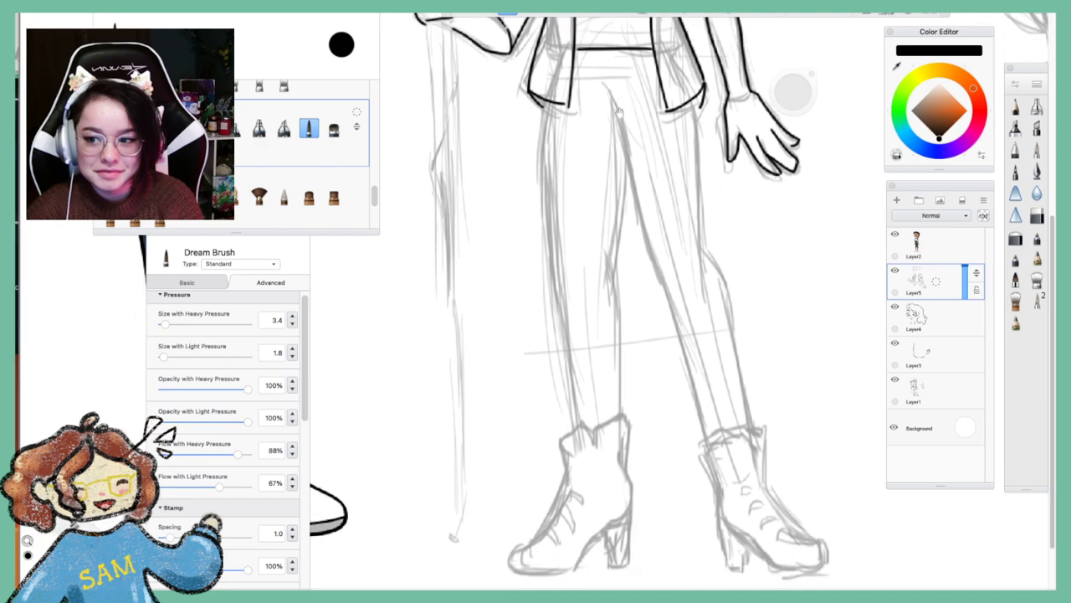
pyautogui.press('space')
pyautogui.moveTo(646, 129); pyautogui.dragTo(635, 106)
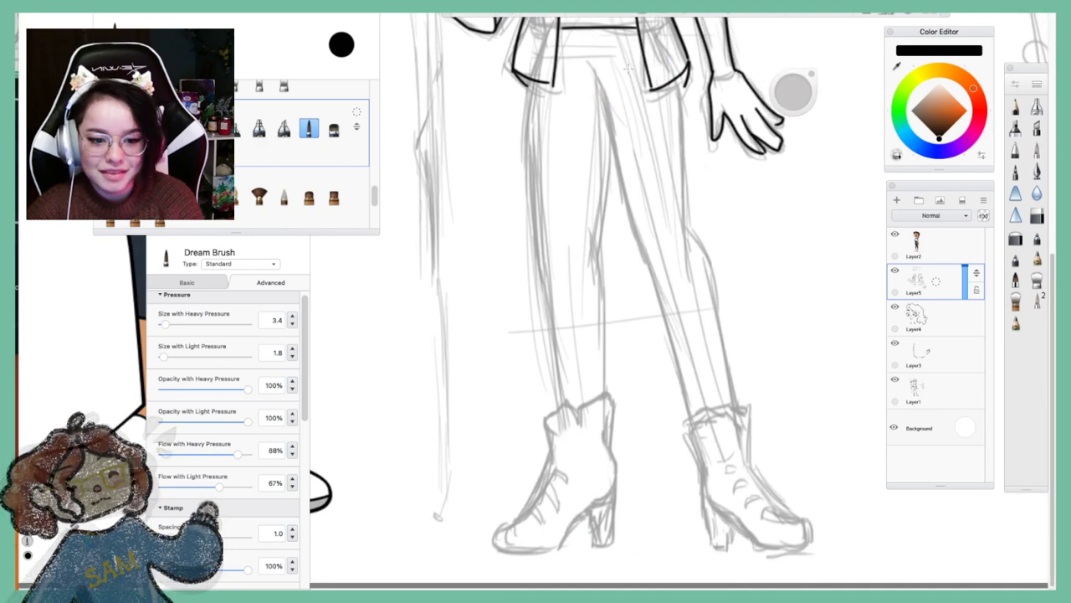
pyautogui.moveTo(530, 87); pyautogui.dragTo(542, 295)
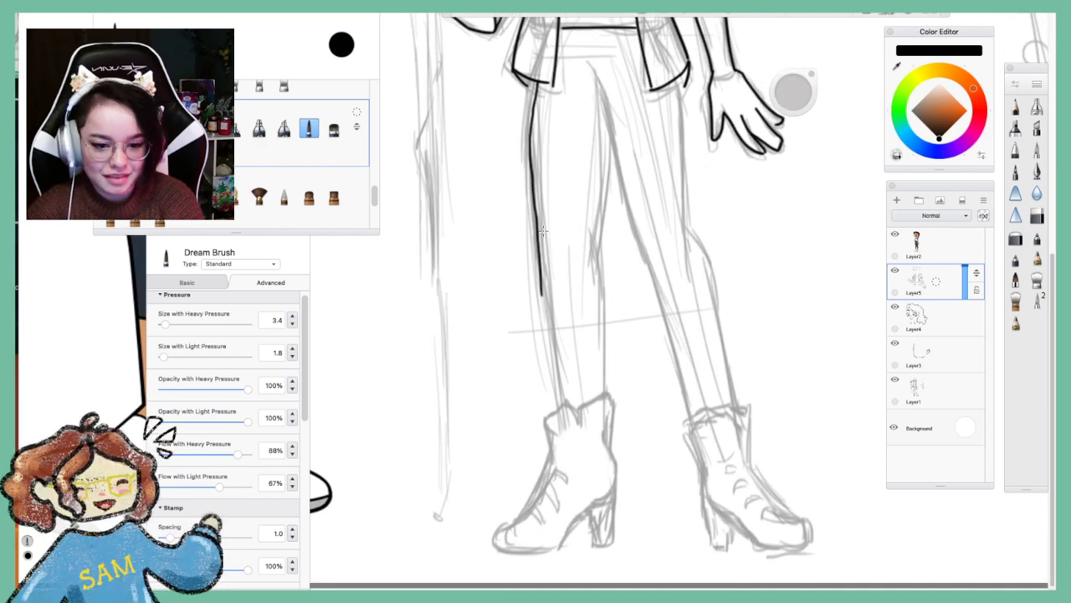
pyautogui.hotkey('ctrl', 'z')
pyautogui.click(798, 13)
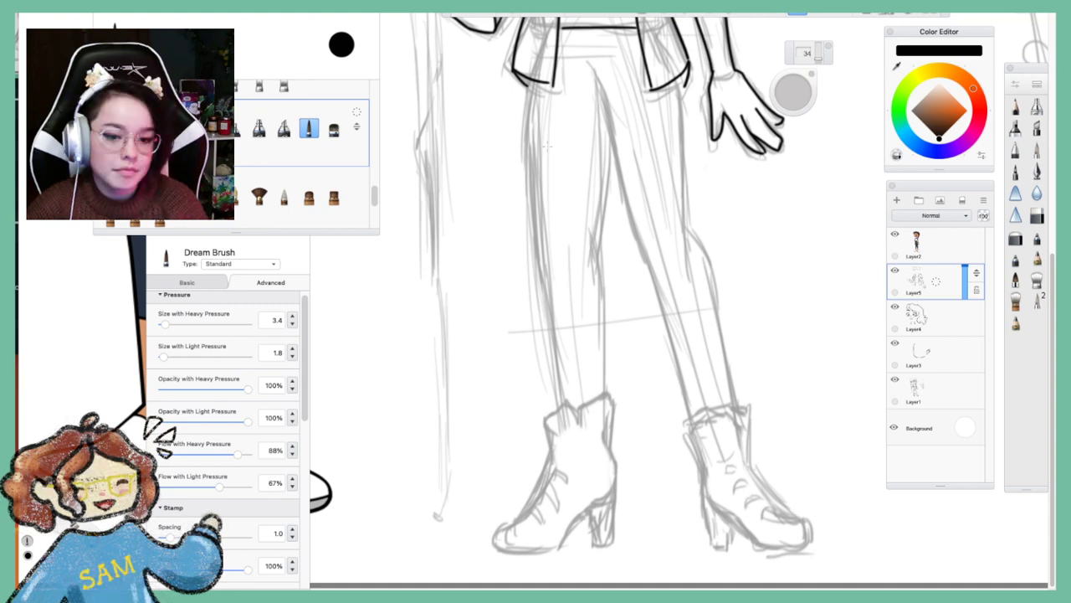
pyautogui.moveTo(530, 80)
pyautogui.mouseDown()
pyautogui.moveTo(549, 343)
pyautogui.moveTo(563, 403)
pyautogui.mouseUp()
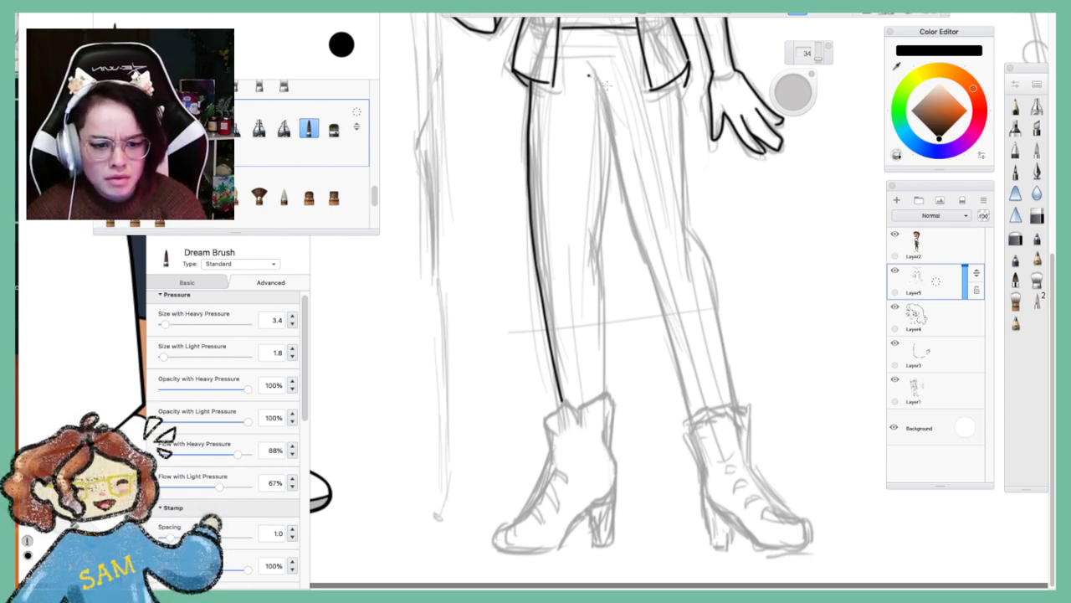
# Ink the open-hand-side trouser leg, its inner edge from the crotch and its outer edge from the shirt hem, down to the boot
pyautogui.moveTo(590, 75)
pyautogui.mouseDown()
pyautogui.moveTo(613, 107)
pyautogui.moveTo(614, 162)
pyautogui.mouseUp()
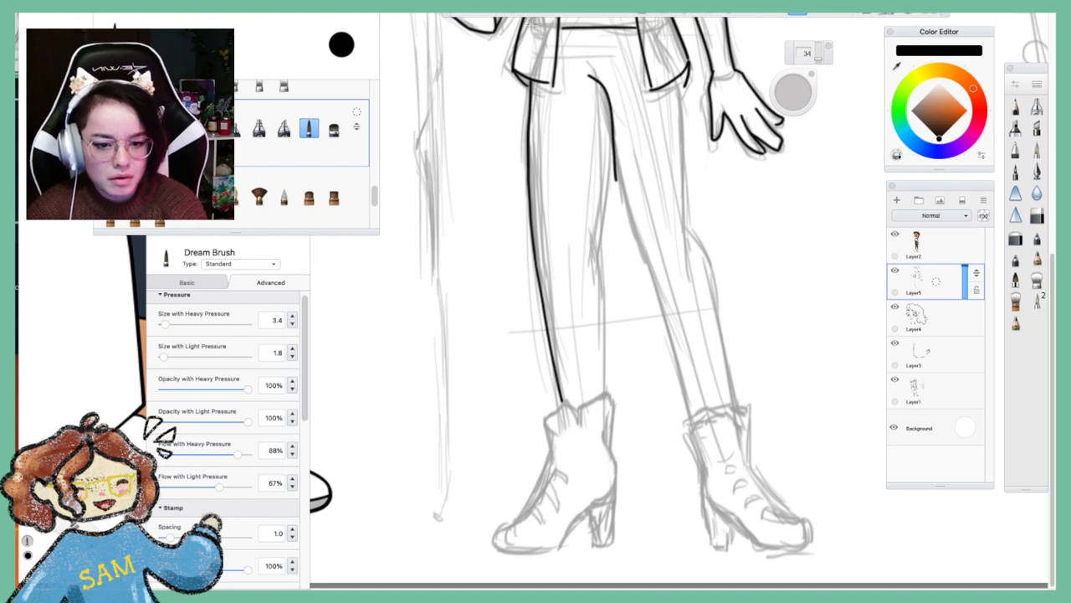
pyautogui.hotkey('ctrl', 'z')
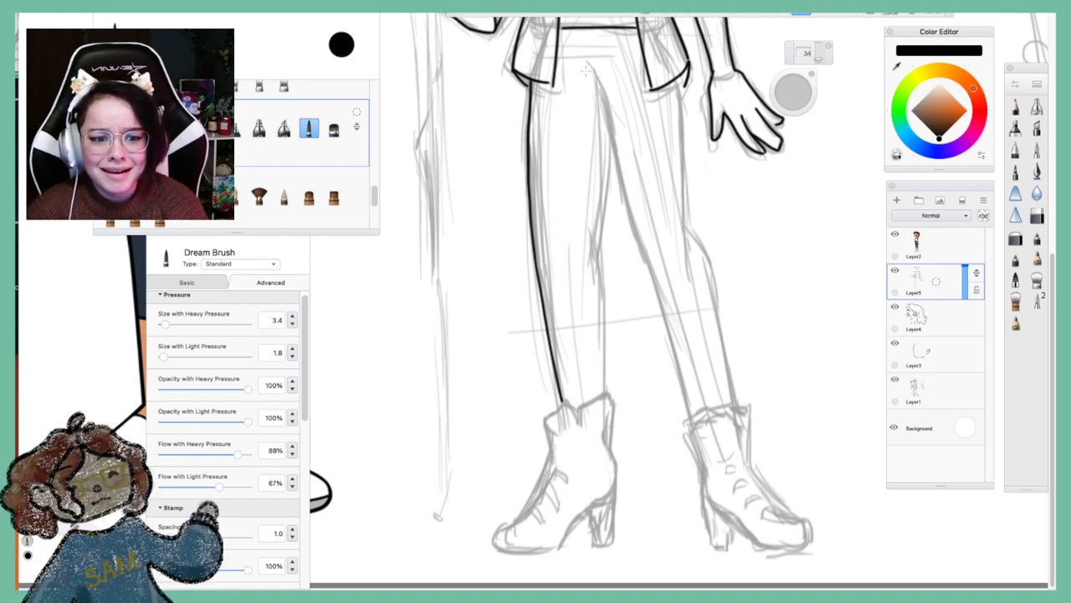
pyautogui.moveTo(584, 67)
pyautogui.mouseDown()
pyautogui.moveTo(607, 89)
pyautogui.moveTo(609, 151)
pyautogui.moveTo(694, 410)
pyautogui.mouseUp()
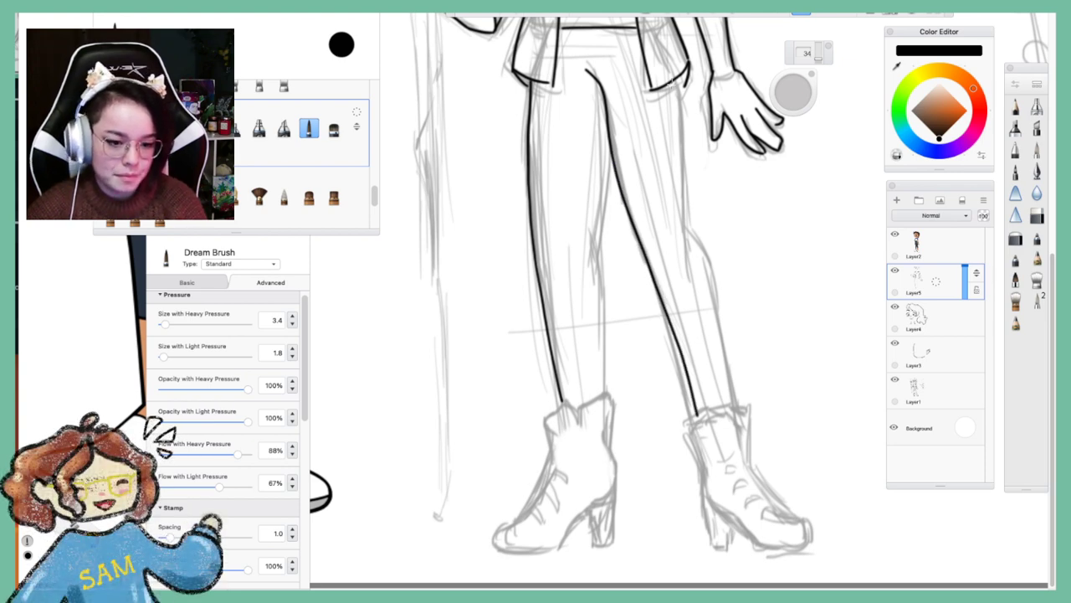
pyautogui.hotkey('ctrl', 'z')
pyautogui.moveTo(587, 67); pyautogui.dragTo(696, 413)
pyautogui.moveTo(681, 72)
pyautogui.mouseDown()
pyautogui.moveTo(678, 240)
pyautogui.moveTo(693, 246)
pyautogui.moveTo(713, 298)
pyautogui.moveTo(735, 410)
pyautogui.mouseUp()
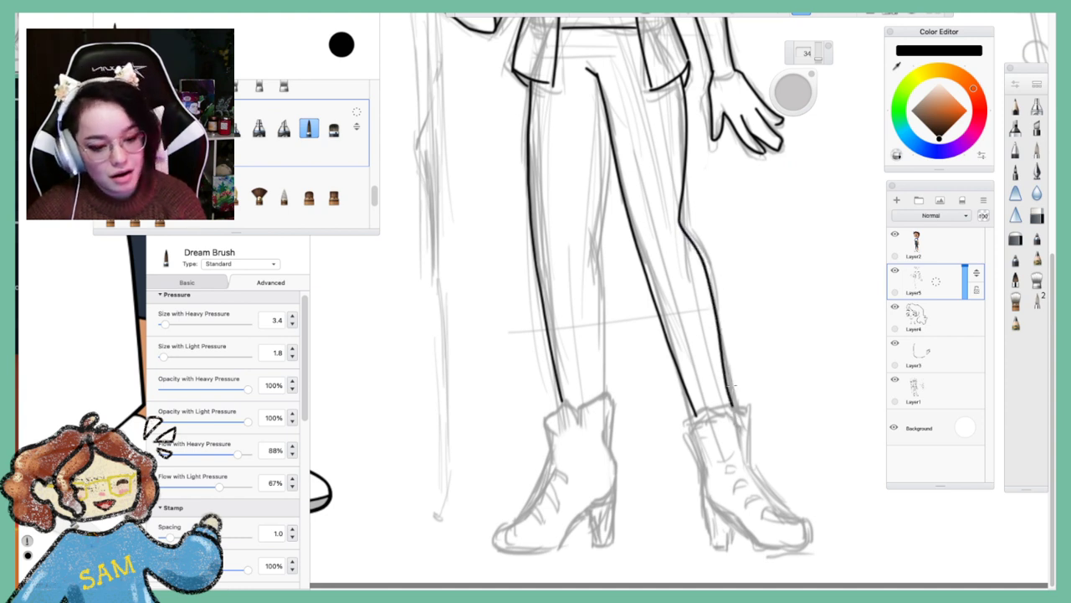
# Ink the inner edge of the staff-side trouser leg from the crotch to the boot, with a bend at the knee
pyautogui.moveTo(611, 133)
pyautogui.mouseDown()
pyautogui.moveTo(591, 224)
pyautogui.moveTo(592, 270)
pyautogui.moveTo(592, 235)
pyautogui.moveTo(602, 267)
pyautogui.moveTo(596, 378)
pyautogui.mouseUp()
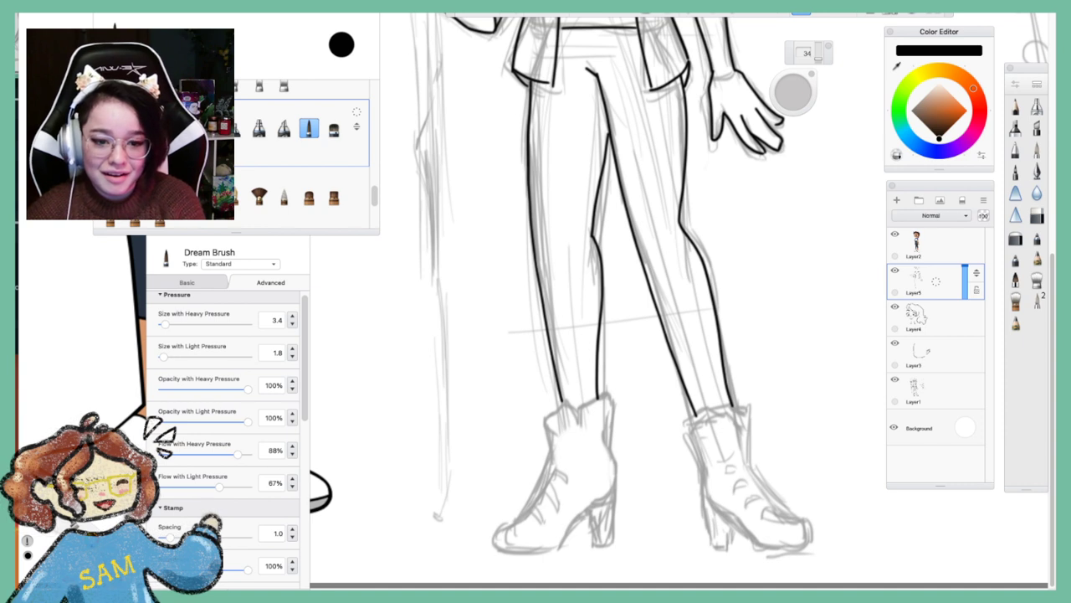
pyautogui.hotkey('ctrl', 'z')
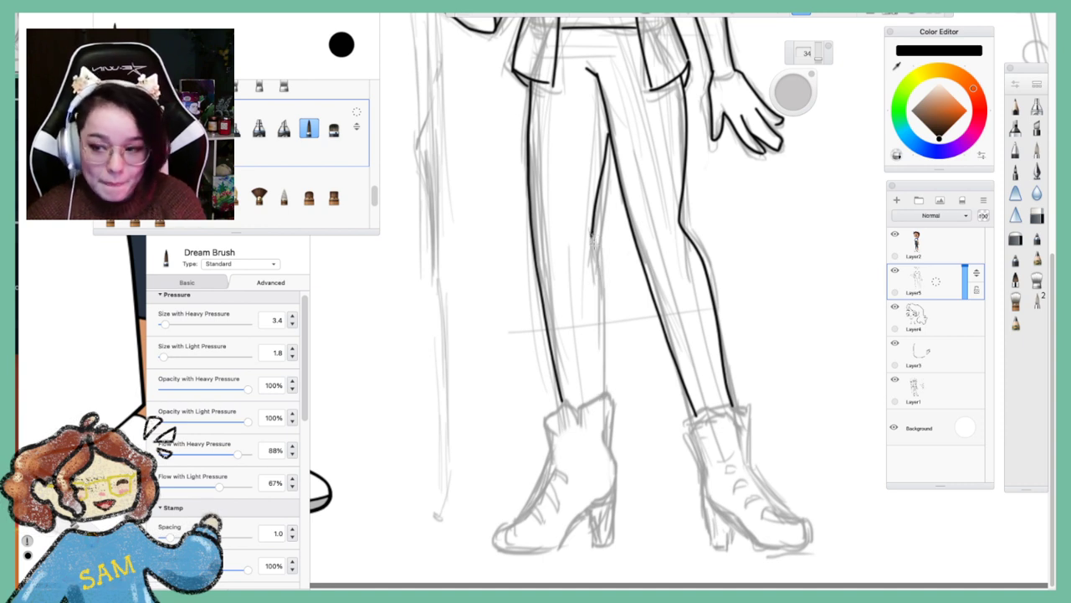
pyautogui.moveTo(591, 236)
pyautogui.mouseDown()
pyautogui.moveTo(609, 297)
pyautogui.moveTo(600, 399)
pyautogui.mouseUp()
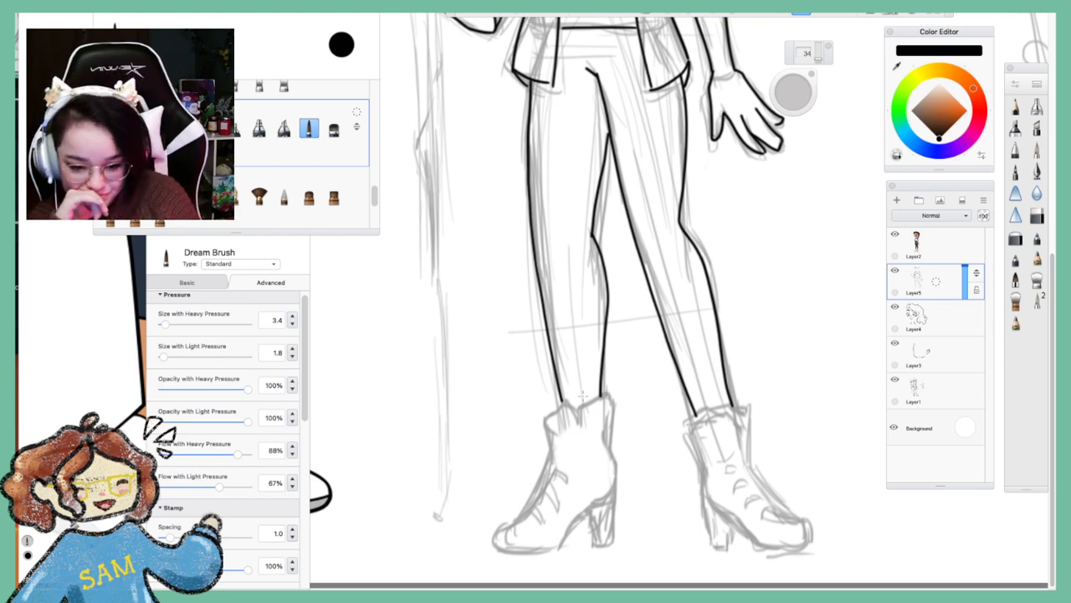
# Ink the staff-side ankle boot, including its pointed toe, sole, cuff and block heel
pyautogui.moveTo(556, 440)
pyautogui.mouseDown()
pyautogui.moveTo(544, 493)
pyautogui.moveTo(517, 529)
pyautogui.moveTo(496, 534)
pyautogui.moveTo(515, 552)
pyautogui.moveTo(573, 545)
pyautogui.moveTo(570, 534)
pyautogui.mouseUp()
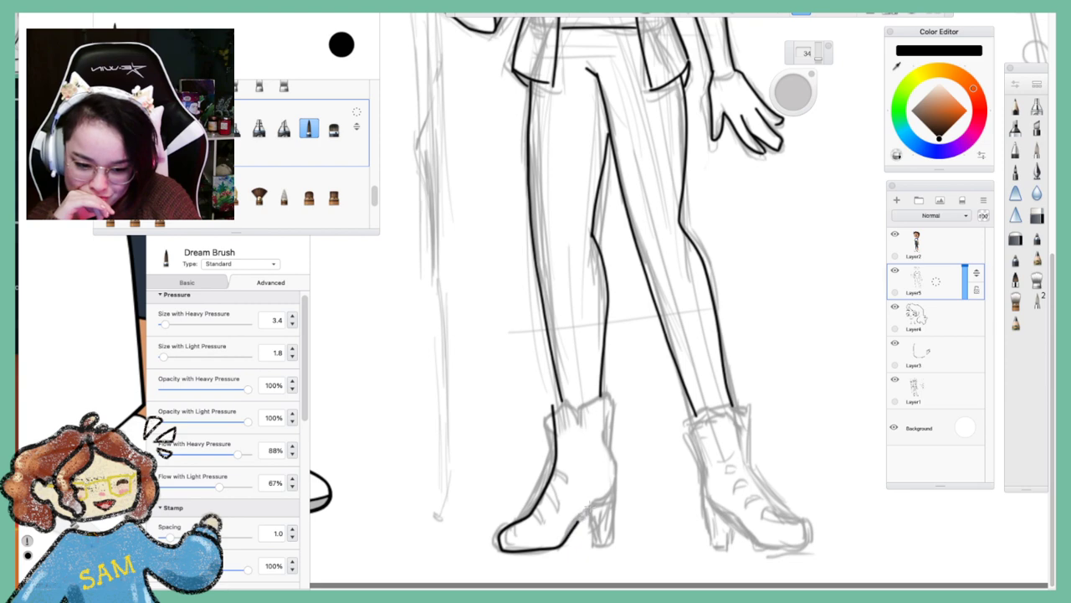
pyautogui.moveTo(609, 498)
pyautogui.mouseDown()
pyautogui.moveTo(620, 465)
pyautogui.moveTo(599, 416)
pyautogui.moveTo(608, 404)
pyautogui.moveTo(596, 395)
pyautogui.moveTo(552, 411)
pyautogui.moveTo(569, 405)
pyautogui.mouseUp()
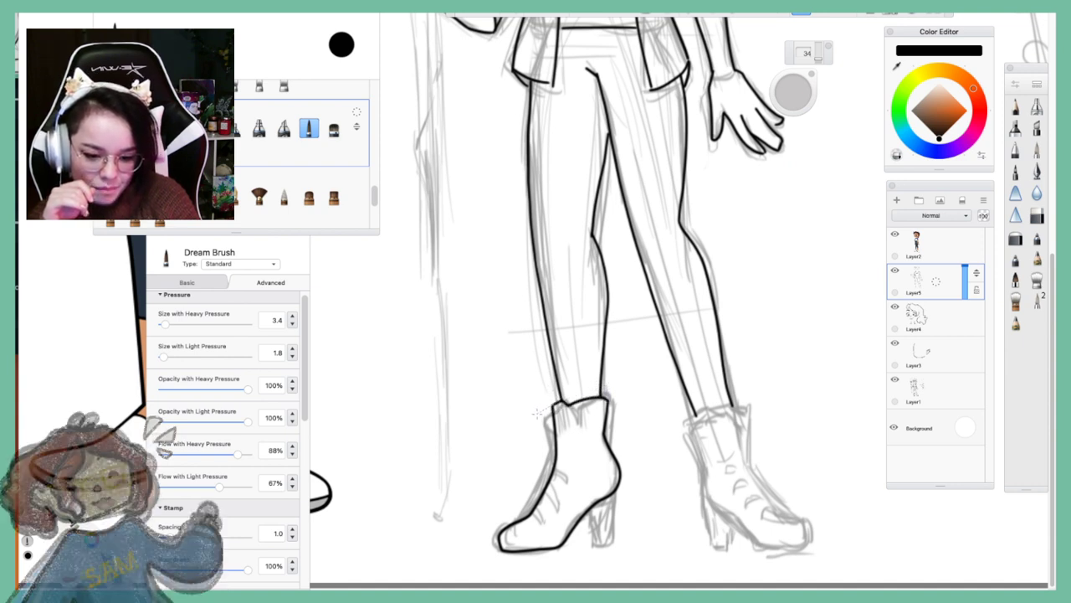
pyautogui.moveTo(614, 502)
pyautogui.mouseDown()
pyautogui.moveTo(613, 550)
pyautogui.moveTo(588, 512)
pyautogui.moveTo(596, 563)
pyautogui.moveTo(621, 544)
pyautogui.mouseUp()
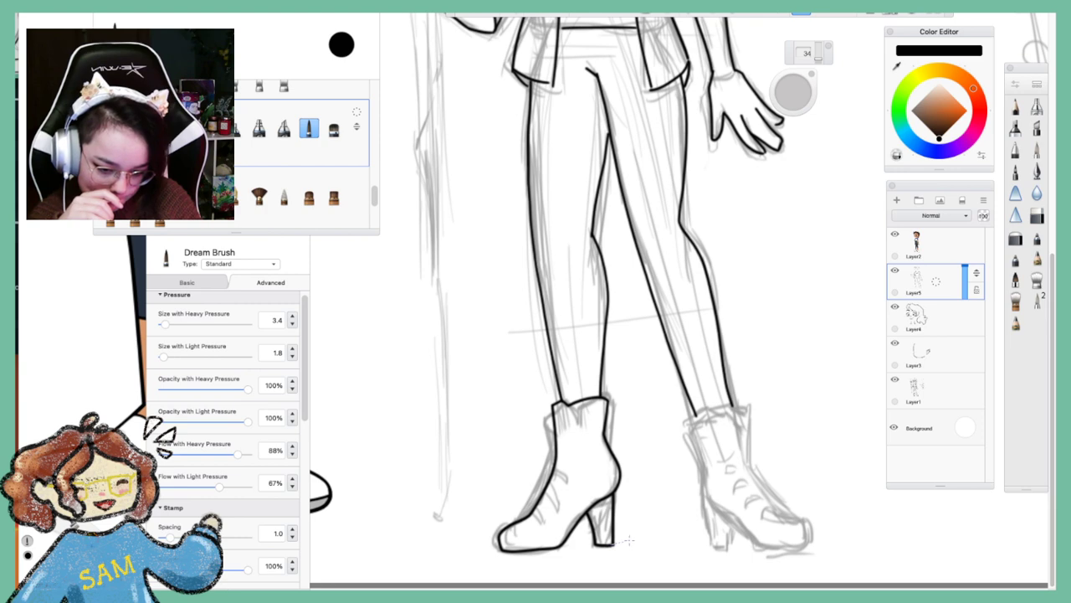
pyautogui.moveTo(620, 480); pyautogui.dragTo(614, 515)
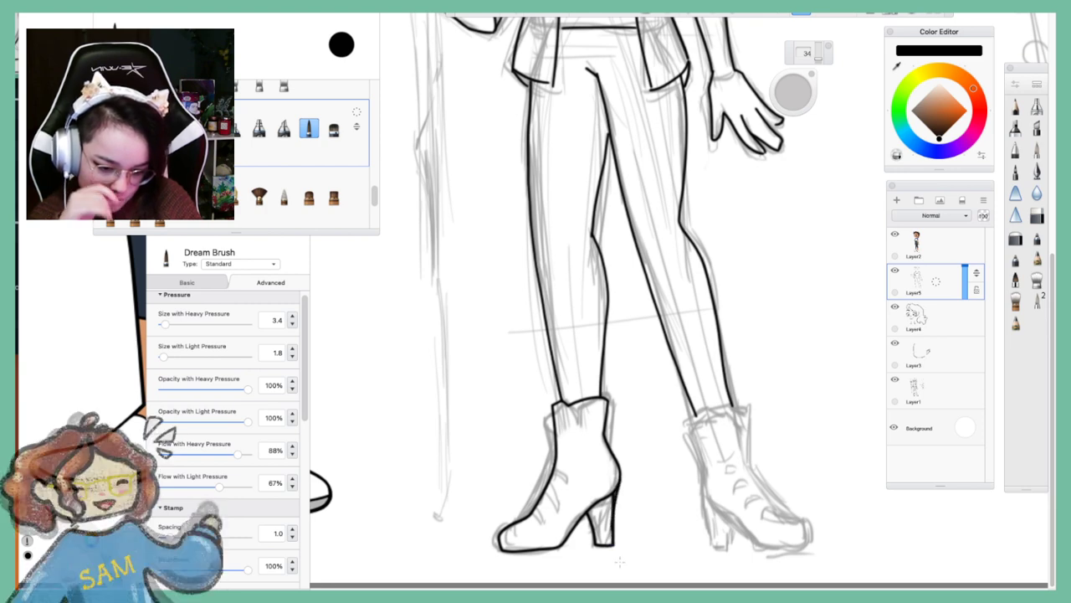
# Ink the open-hand-side ankle boot with its heel, sole and toe, and close the cuff around the trouser leg
pyautogui.moveTo(686, 413)
pyautogui.mouseDown()
pyautogui.moveTo(726, 566)
pyautogui.moveTo(739, 548)
pyautogui.mouseUp()
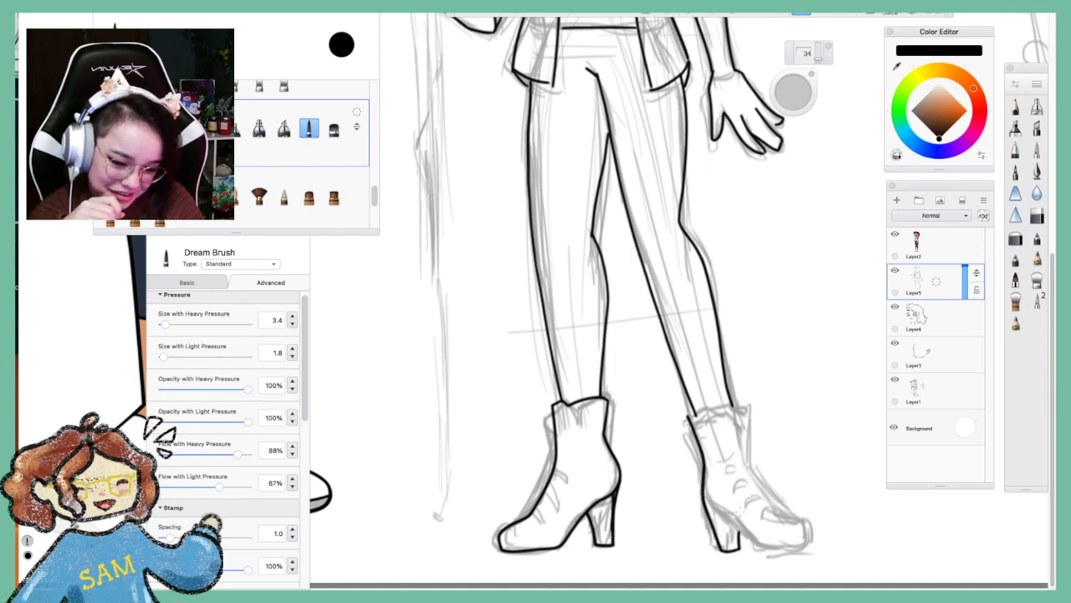
pyautogui.moveTo(704, 486)
pyautogui.mouseDown()
pyautogui.moveTo(775, 558)
pyautogui.moveTo(825, 539)
pyautogui.moveTo(808, 509)
pyautogui.moveTo(777, 511)
pyautogui.moveTo(755, 472)
pyautogui.mouseUp()
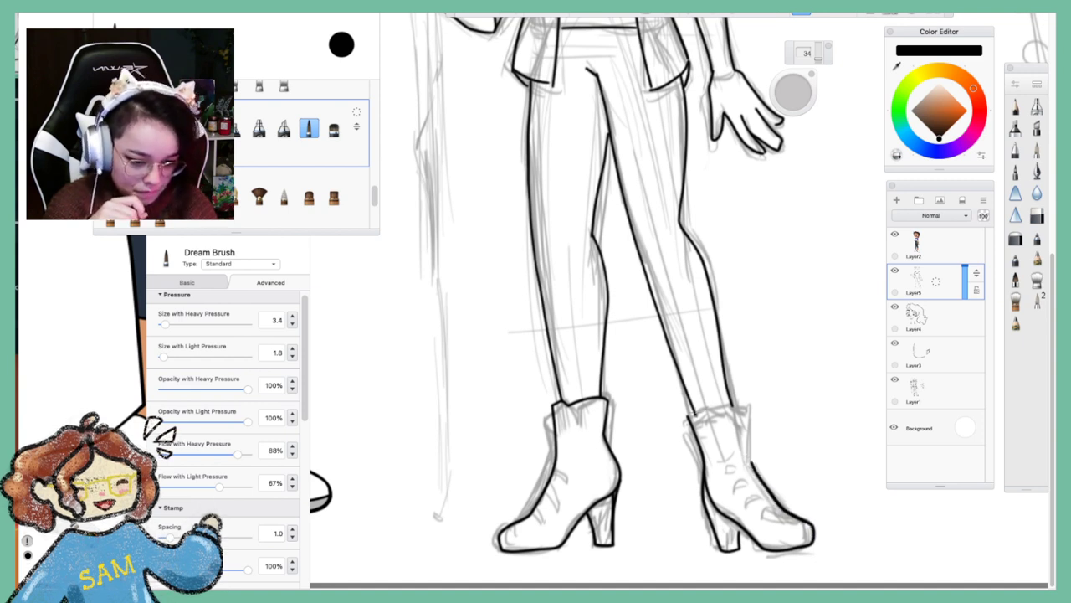
pyautogui.moveTo(688, 417)
pyautogui.mouseDown()
pyautogui.moveTo(729, 405)
pyautogui.moveTo(739, 416)
pyautogui.moveTo(748, 394)
pyautogui.moveTo(758, 415)
pyautogui.moveTo(744, 462)
pyautogui.mouseUp()
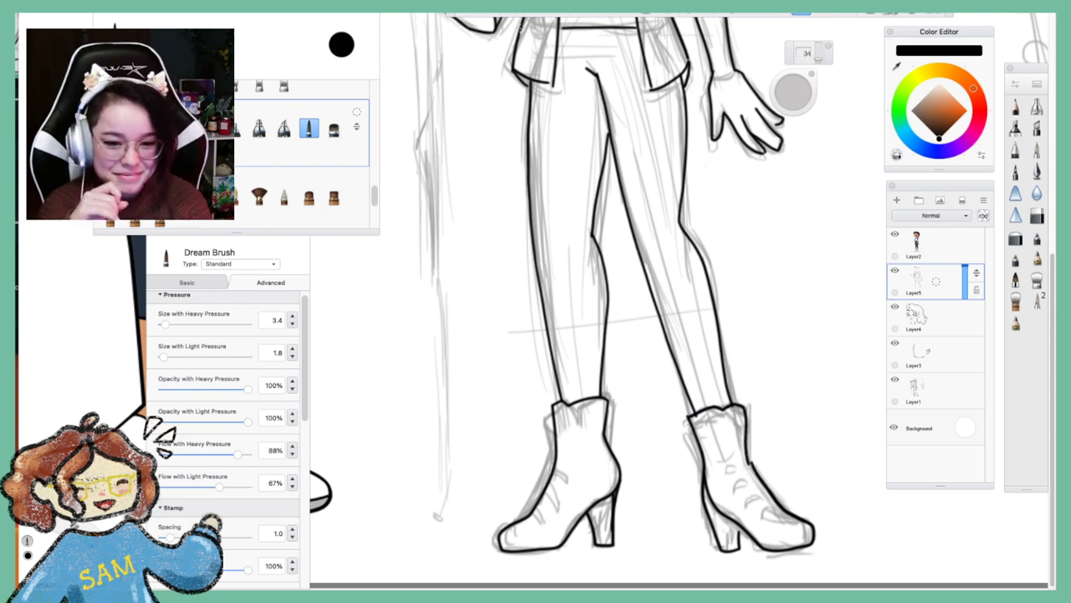
pyautogui.hotkey('ctrl', 'z')
pyautogui.hotkey('ctrl', 'z')
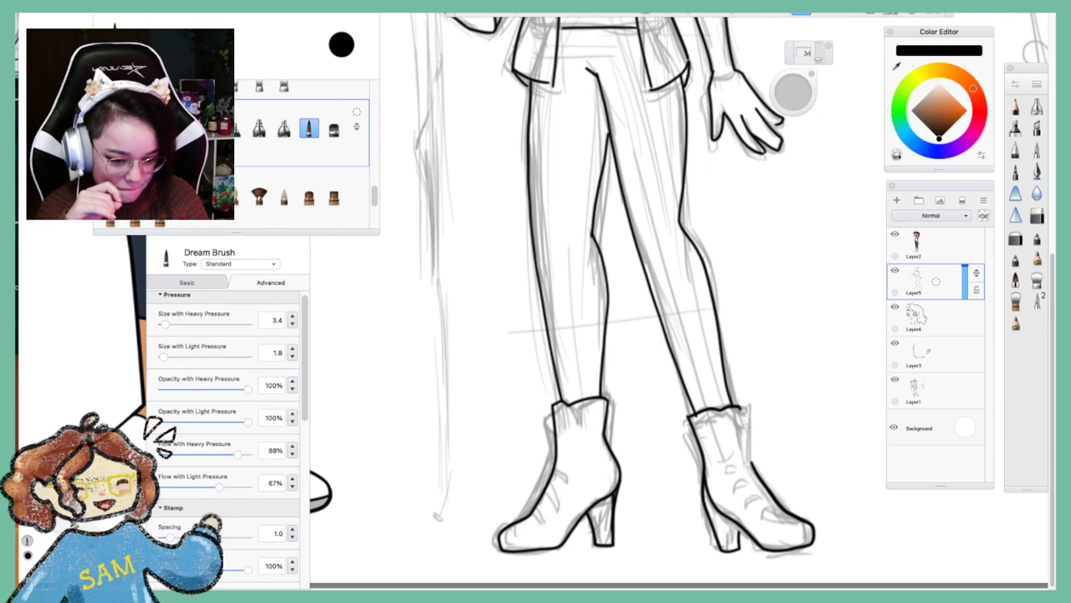
pyautogui.moveTo(739, 410); pyautogui.dragTo(749, 455)
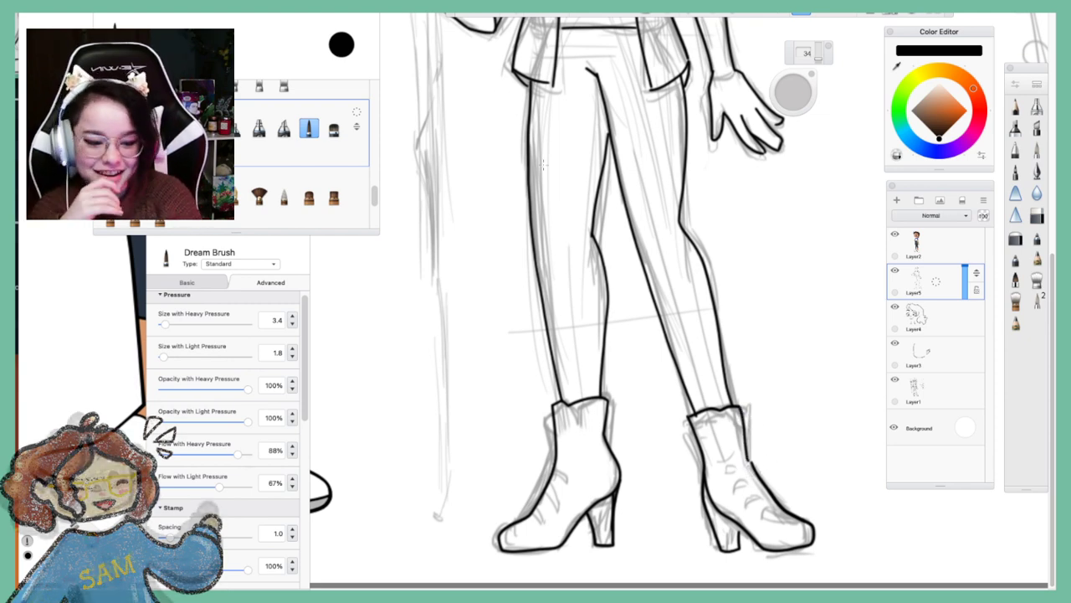
# Ink jagged rips down the thigh and knee of the open-hand-side trouser leg
pyautogui.press('space')
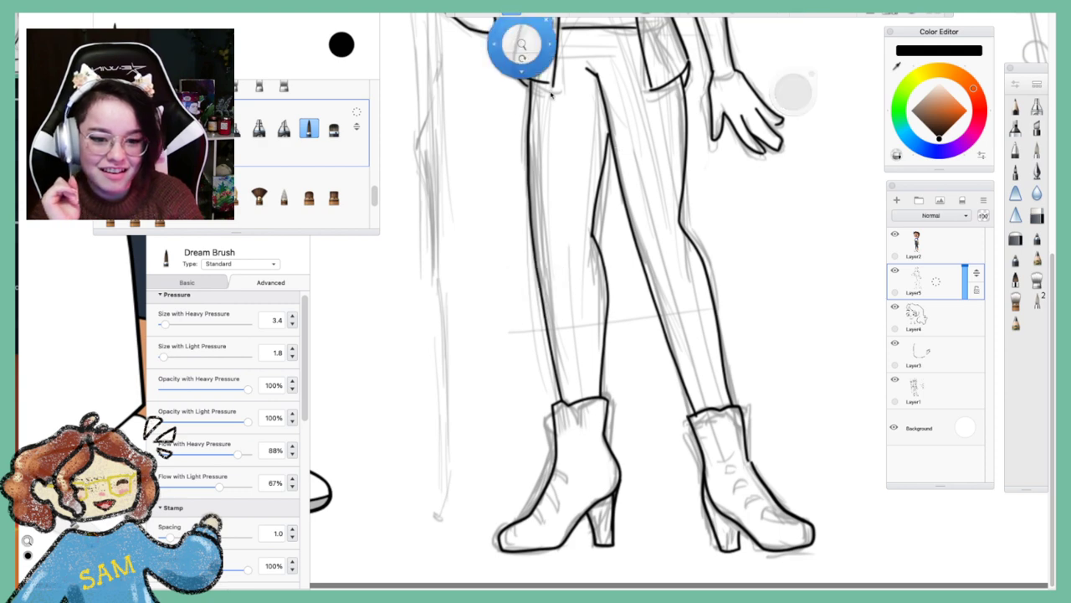
pyautogui.moveTo(559, 129); pyautogui.dragTo(589, 230)
pyautogui.moveTo(601, 245); pyautogui.dragTo(594, 363)
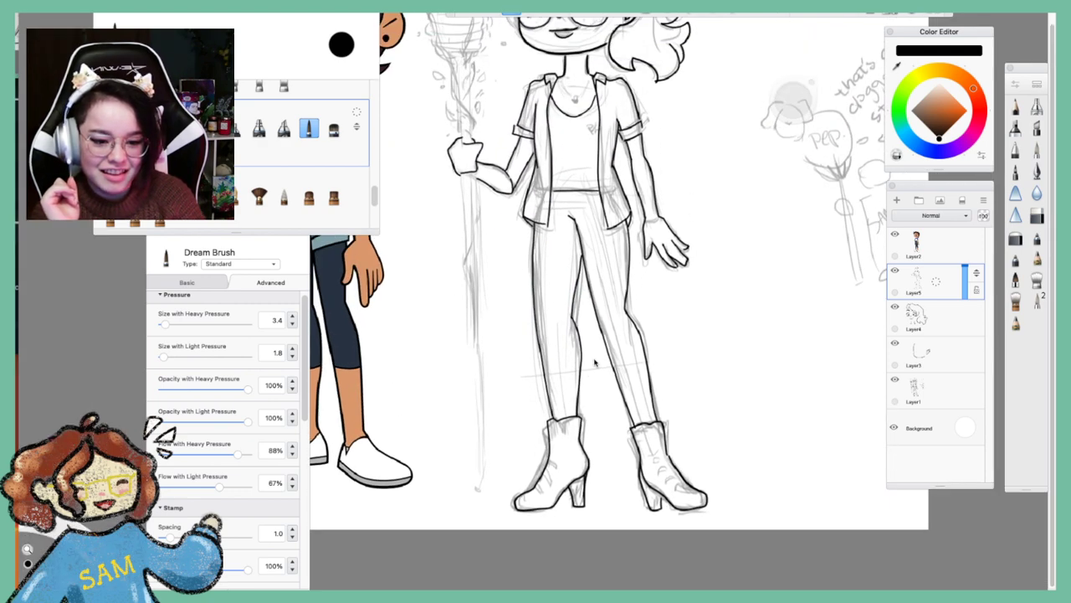
pyautogui.scroll(3, 595, 362)
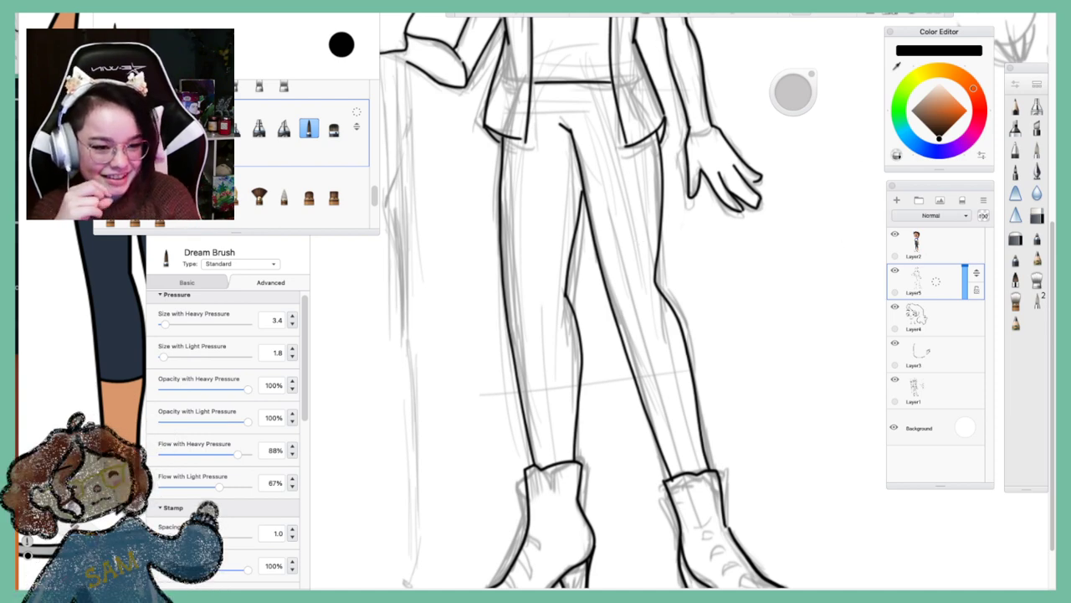
pyautogui.click(802, 13)
pyautogui.moveTo(634, 229)
pyautogui.mouseDown()
pyautogui.moveTo(604, 246)
pyautogui.moveTo(633, 266)
pyautogui.moveTo(624, 276)
pyautogui.moveTo(641, 274)
pyautogui.moveTo(659, 247)
pyautogui.moveTo(626, 209)
pyautogui.moveTo(636, 199)
pyautogui.moveTo(608, 198)
pyautogui.moveTo(606, 216)
pyautogui.moveTo(631, 236)
pyautogui.mouseUp()
pyautogui.moveTo(618, 275)
pyautogui.mouseDown()
pyautogui.moveTo(628, 321)
pyautogui.moveTo(650, 332)
pyautogui.mouseUp()
pyautogui.moveTo(632, 291)
pyautogui.mouseDown()
pyautogui.moveTo(658, 316)
pyautogui.moveTo(660, 328)
pyautogui.moveTo(646, 330)
pyautogui.moveTo(646, 317)
pyautogui.moveTo(656, 318)
pyautogui.mouseUp()
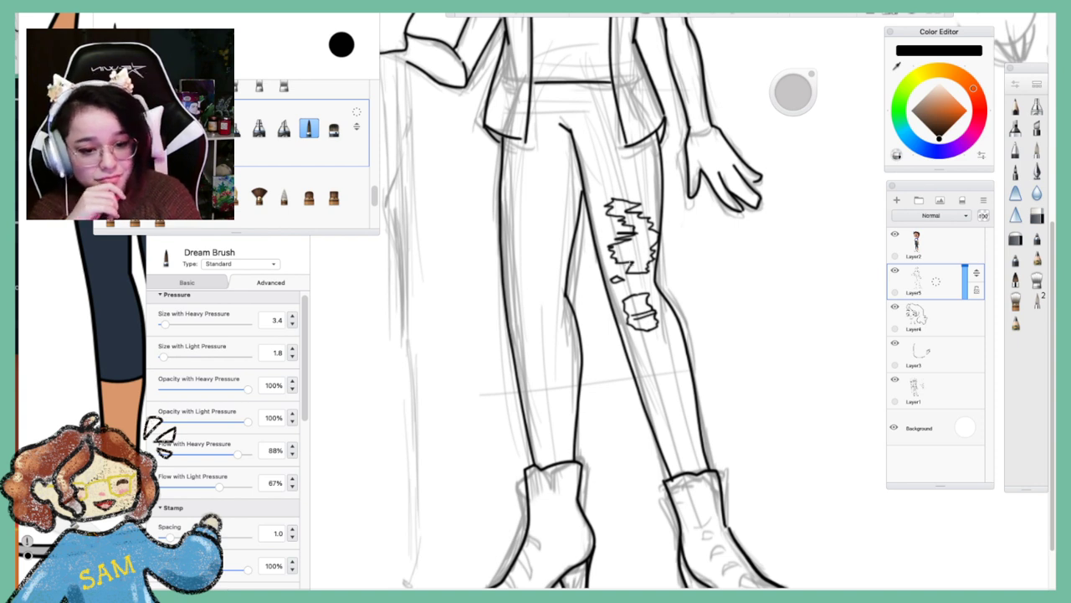
# Add threads across the thigh rips, small holes on the upper thigh and below the knee, and a round trouser button below the waist
pyautogui.moveTo(633, 238)
pyautogui.mouseDown()
pyautogui.moveTo(658, 233)
pyautogui.moveTo(631, 210)
pyautogui.mouseUp()
pyautogui.moveTo(631, 266); pyautogui.dragTo(651, 256)
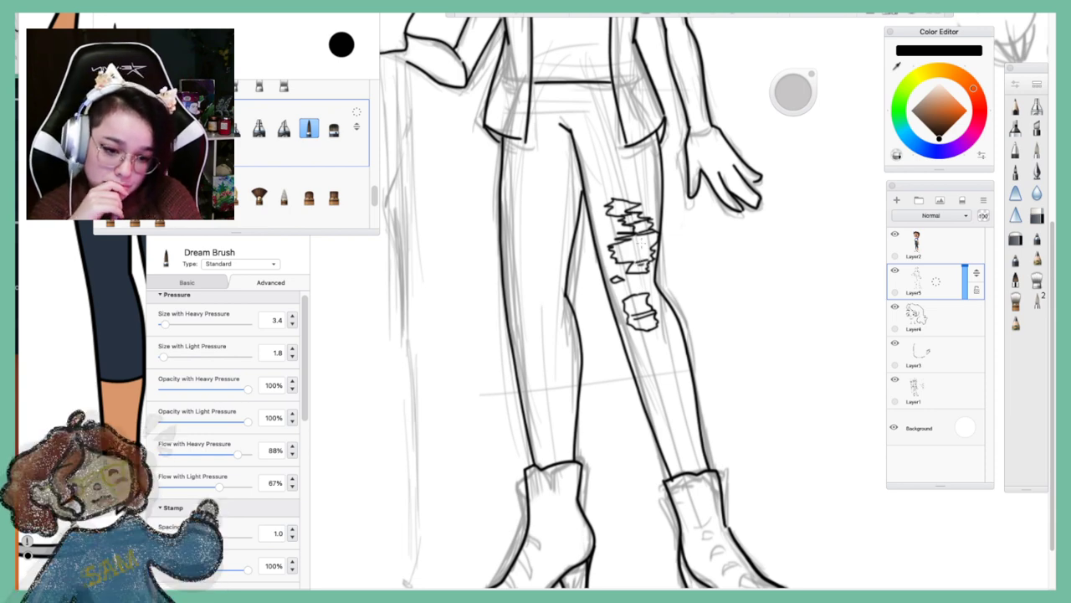
pyautogui.moveTo(675, 336); pyautogui.dragTo(673, 343)
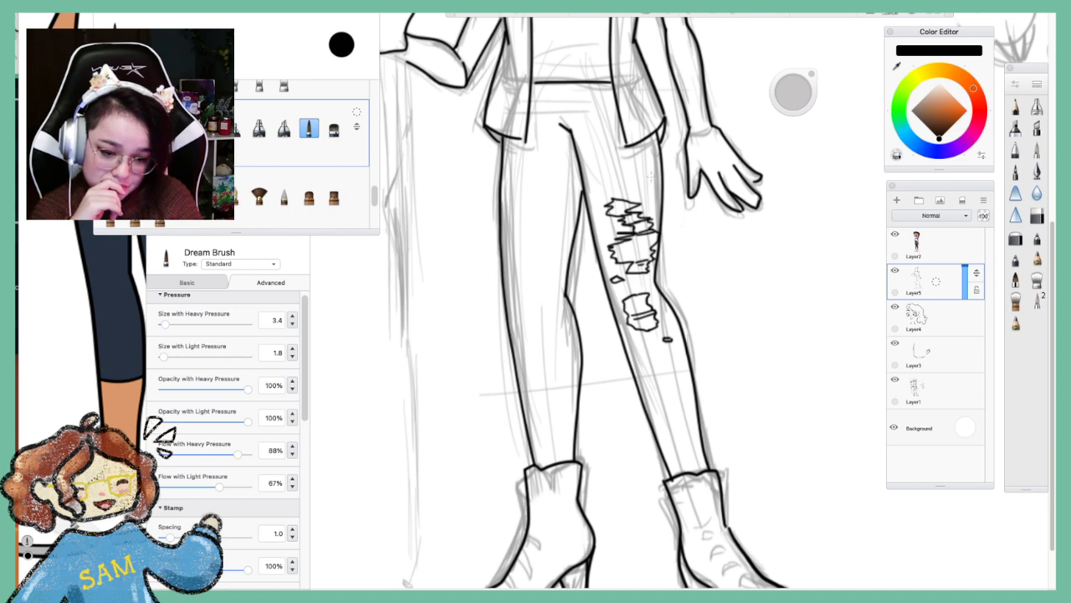
pyautogui.moveTo(650, 178)
pyautogui.mouseDown()
pyautogui.moveTo(640, 187)
pyautogui.moveTo(652, 177)
pyautogui.moveTo(650, 195)
pyautogui.mouseUp()
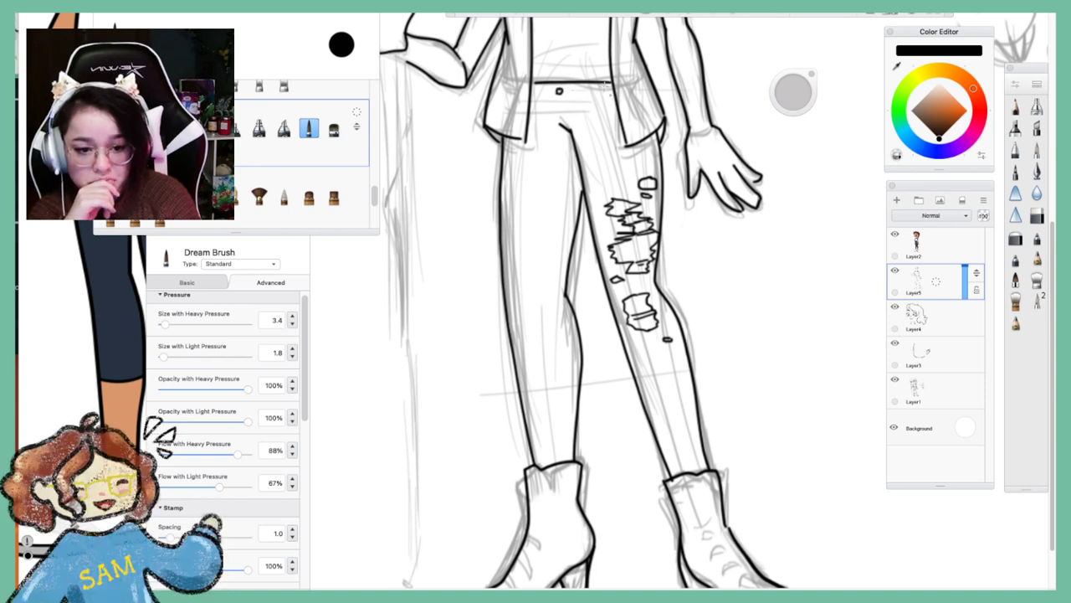
# Ink short vertical lines below the waistband beside both shirt edges and dotted stitching along the open-hand-side pocket
pyautogui.moveTo(607, 89); pyautogui.dragTo(610, 112)
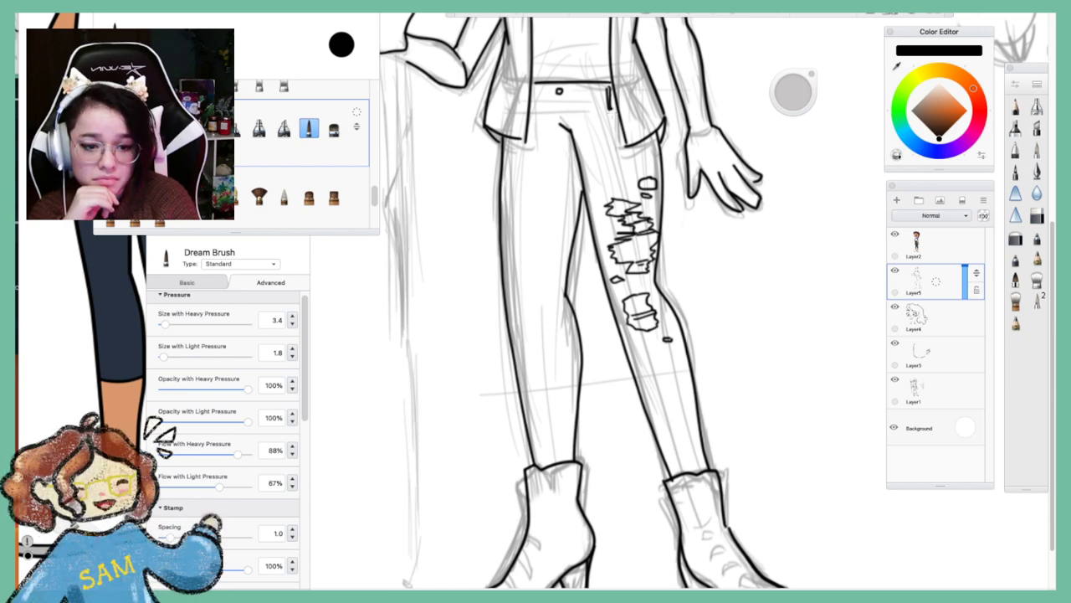
pyautogui.moveTo(611, 119); pyautogui.dragTo(629, 148)
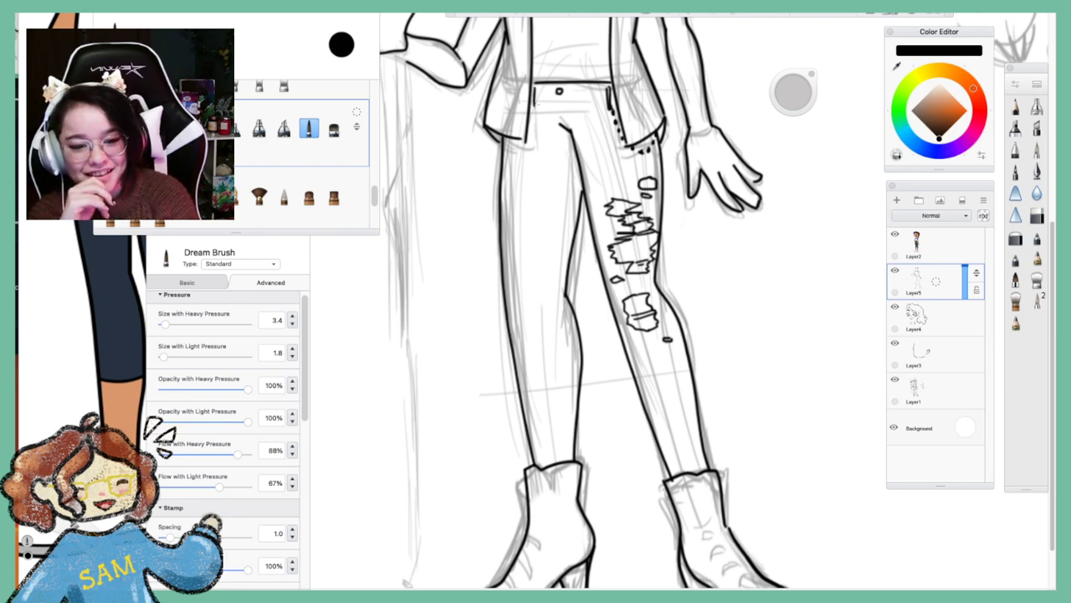
pyautogui.moveTo(537, 122); pyautogui.dragTo(534, 171)
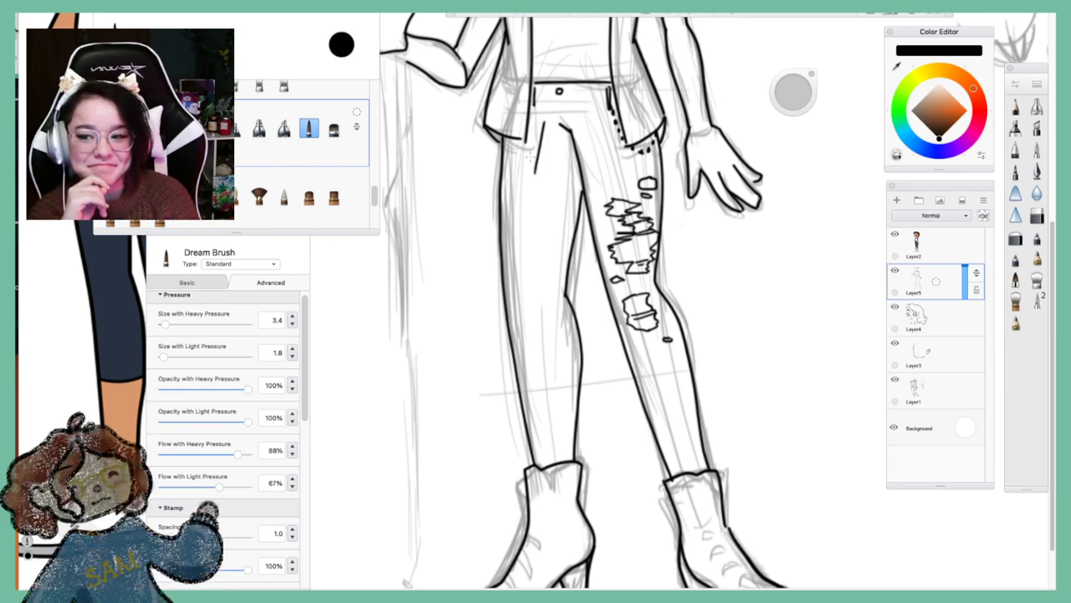
pyautogui.hotkey('ctrl', 'z')
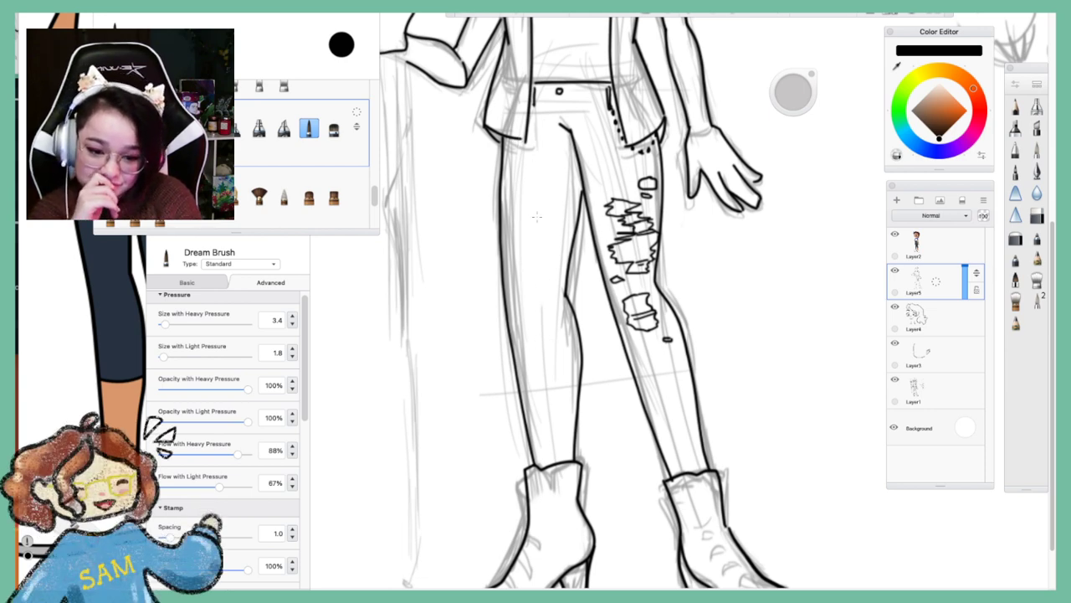
# Erase the outer contour of the staff-side trouser leg from the shirt hem down to the boot with the Hard Eraser
pyautogui.press('space')
pyautogui.moveTo(537, 170); pyautogui.dragTo(551, 272)
pyautogui.moveTo(584, 322); pyautogui.dragTo(666, 512)
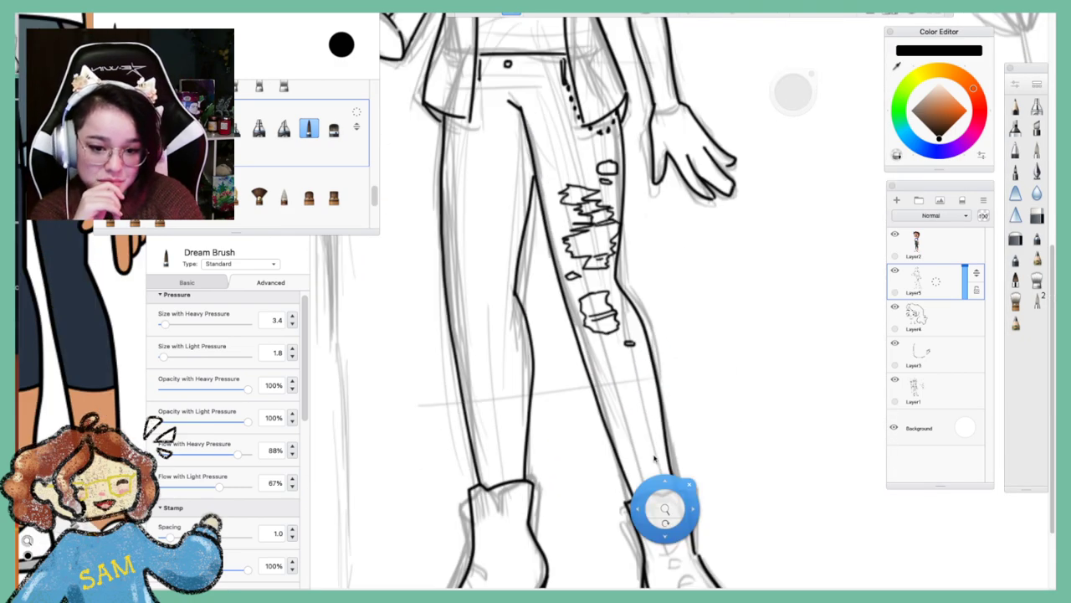
pyautogui.moveTo(600, 256)
pyautogui.mouseDown()
pyautogui.moveTo(609, 304)
pyautogui.moveTo(643, 238)
pyautogui.mouseUp()
pyautogui.click(893, 270)
pyautogui.click(894, 270)
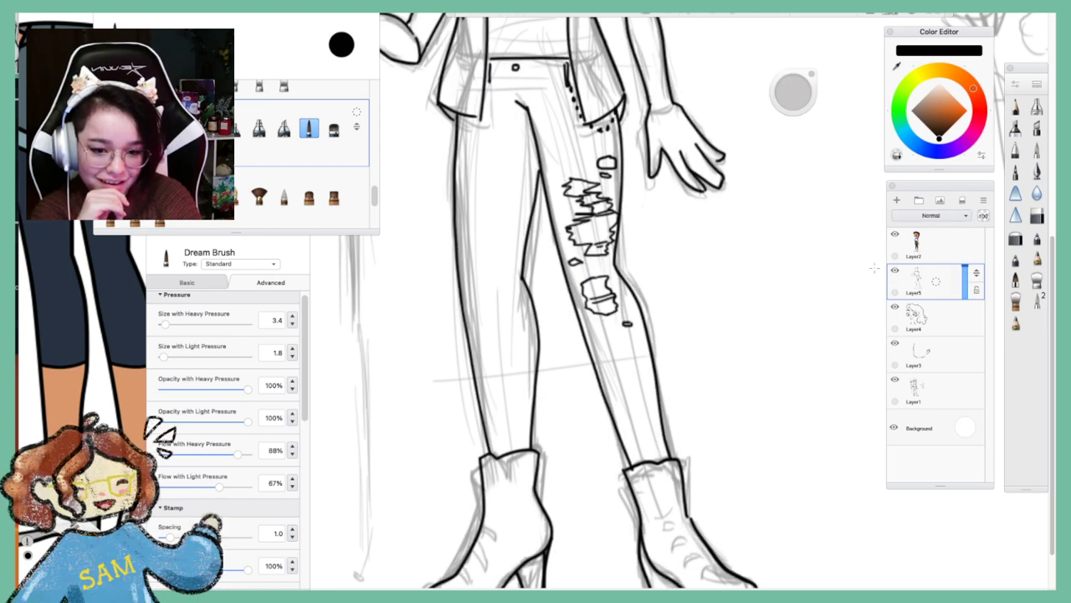
pyautogui.click(1036, 216)
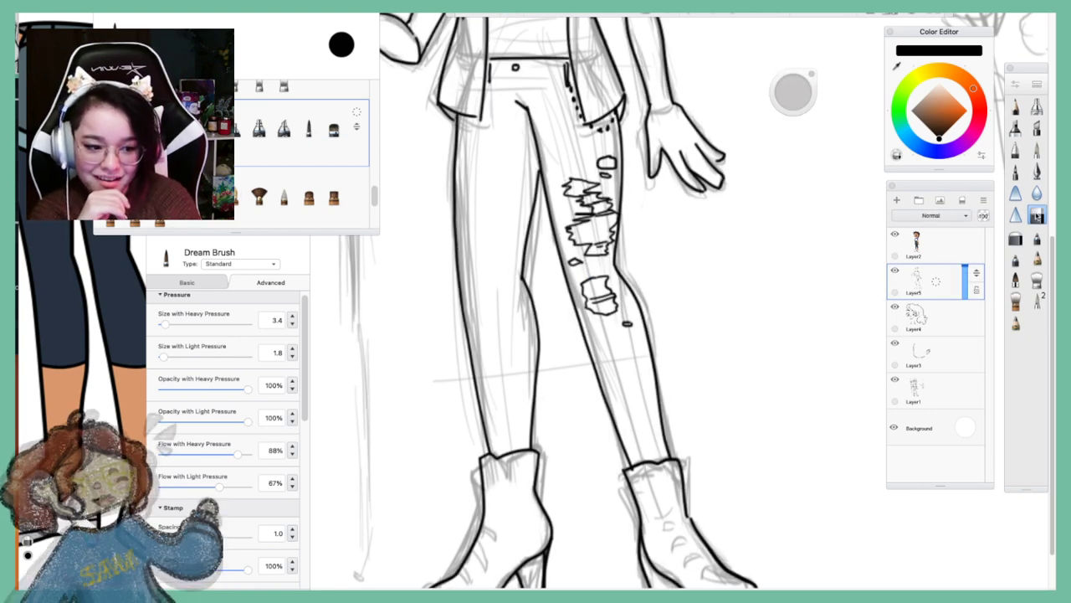
pyautogui.moveTo(464, 126)
pyautogui.mouseDown()
pyautogui.moveTo(455, 179)
pyautogui.moveTo(462, 316)
pyautogui.moveTo(485, 445)
pyautogui.mouseUp()
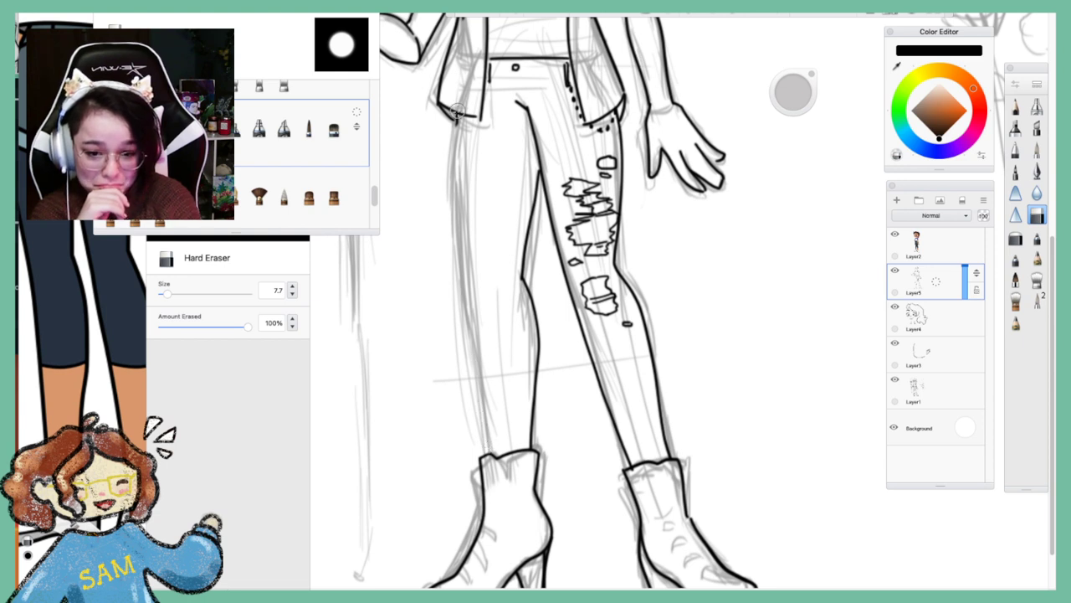
# Ink a slimmer outer contour for the staff-side trouser leg with the Dream Brush, from the shirt hem to the boot cuff
pyautogui.click(309, 127)
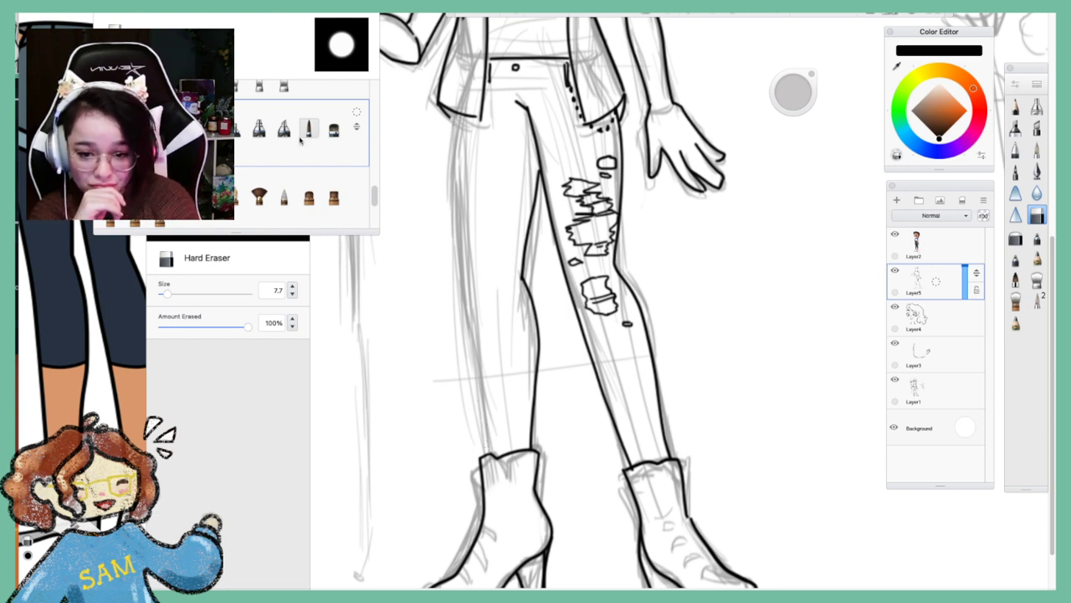
pyautogui.moveTo(465, 114); pyautogui.dragTo(483, 456)
pyautogui.hotkey('ctrl', 'z')
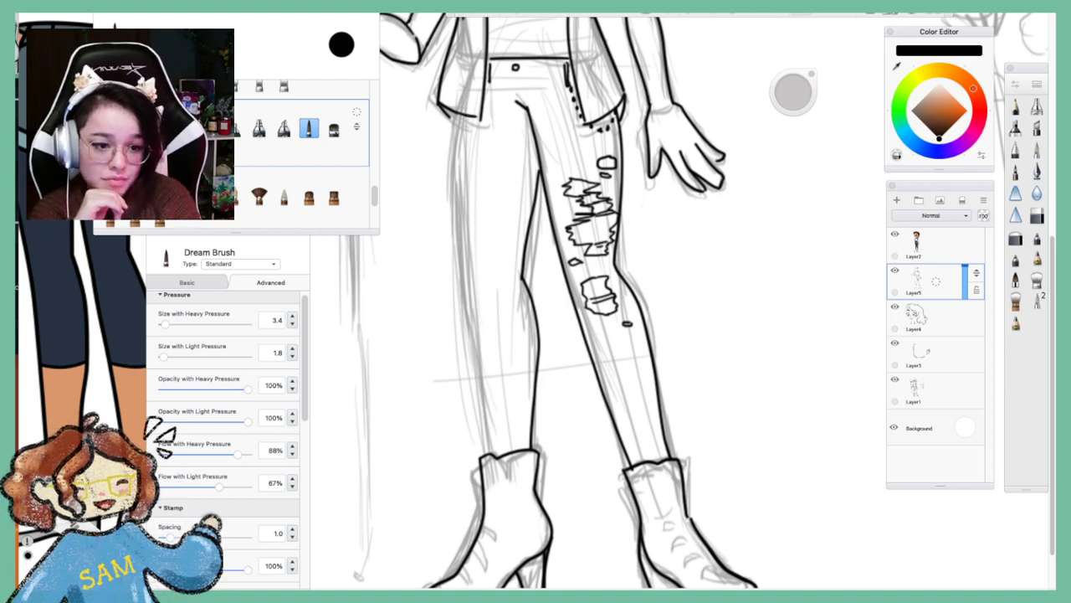
pyautogui.moveTo(465, 117); pyautogui.dragTo(467, 334)
pyautogui.hotkey('ctrl', 'z')
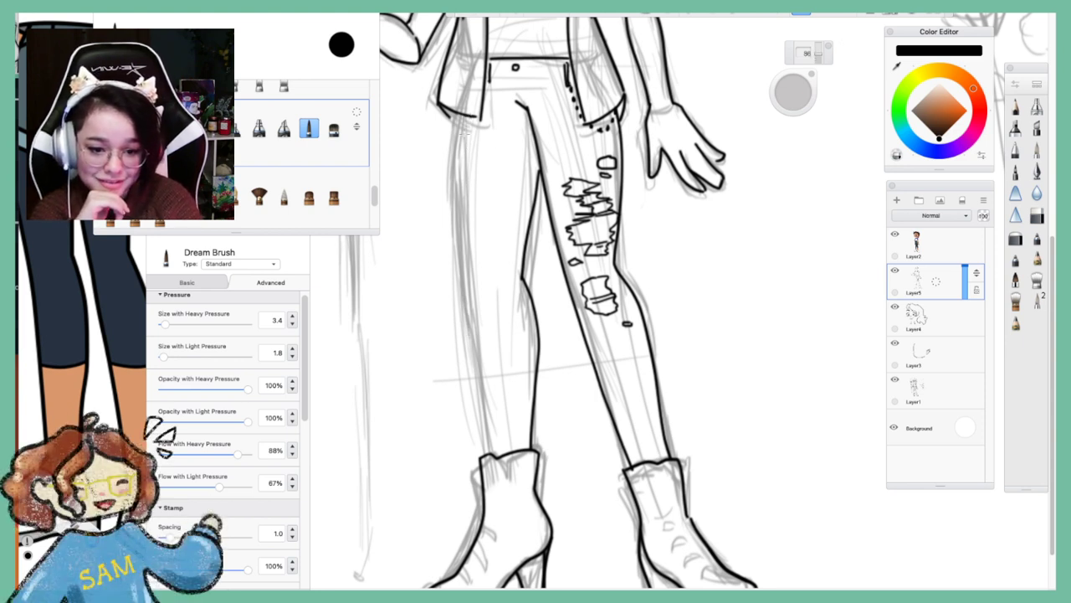
pyautogui.moveTo(470, 116); pyautogui.dragTo(484, 393)
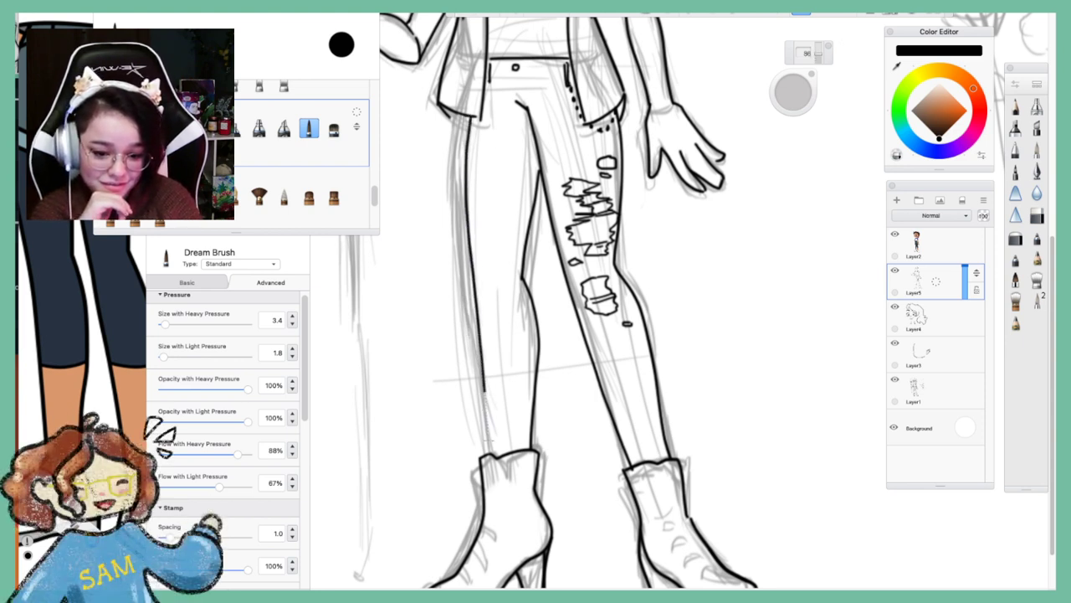
pyautogui.moveTo(488, 440); pyautogui.dragTo(493, 488)
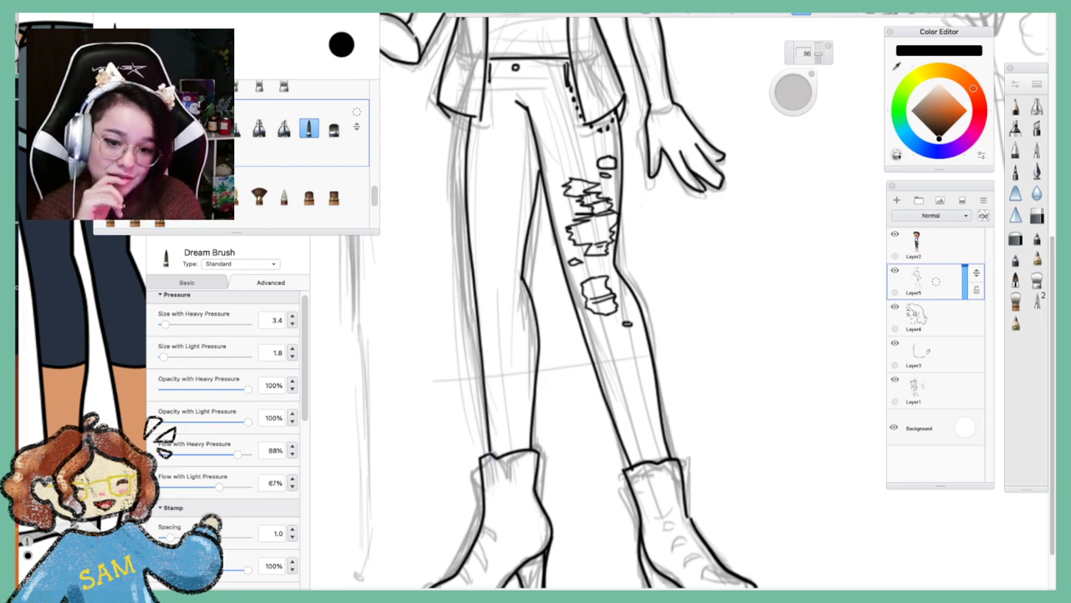
# Ink a dotted necklace chain around the neck with a small solid heart pendant above the undershirt's neckline
pyautogui.press('space')
pyautogui.moveTo(533, 121)
pyautogui.mouseDown()
pyautogui.moveTo(559, 276)
pyautogui.moveTo(577, 143)
pyautogui.mouseUp()
pyautogui.moveTo(639, 261)
pyautogui.mouseDown()
pyautogui.moveTo(653, 312)
pyautogui.moveTo(627, 242)
pyautogui.moveTo(652, 281)
pyautogui.moveTo(655, 271)
pyautogui.mouseUp()
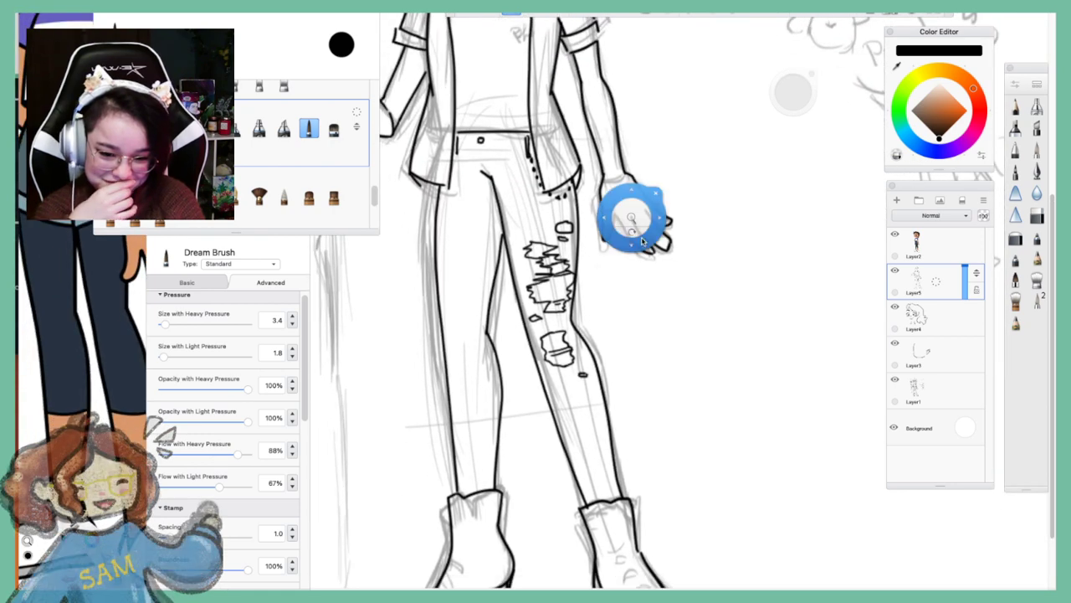
pyautogui.moveTo(632, 236); pyautogui.dragTo(643, 256)
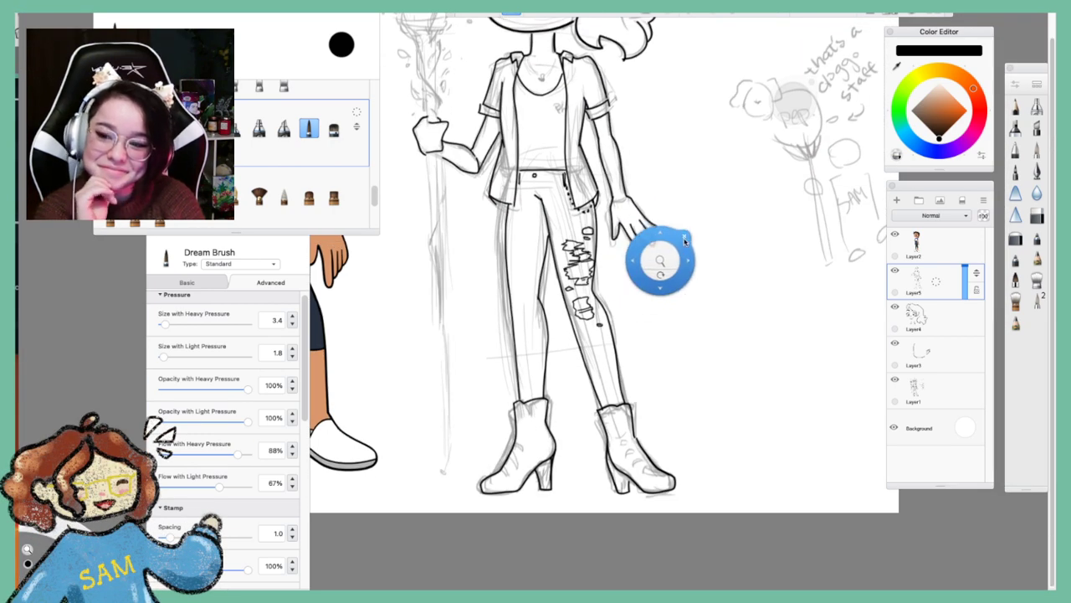
pyautogui.moveTo(693, 231); pyautogui.dragTo(725, 460)
pyautogui.moveTo(605, 278); pyautogui.dragTo(634, 228)
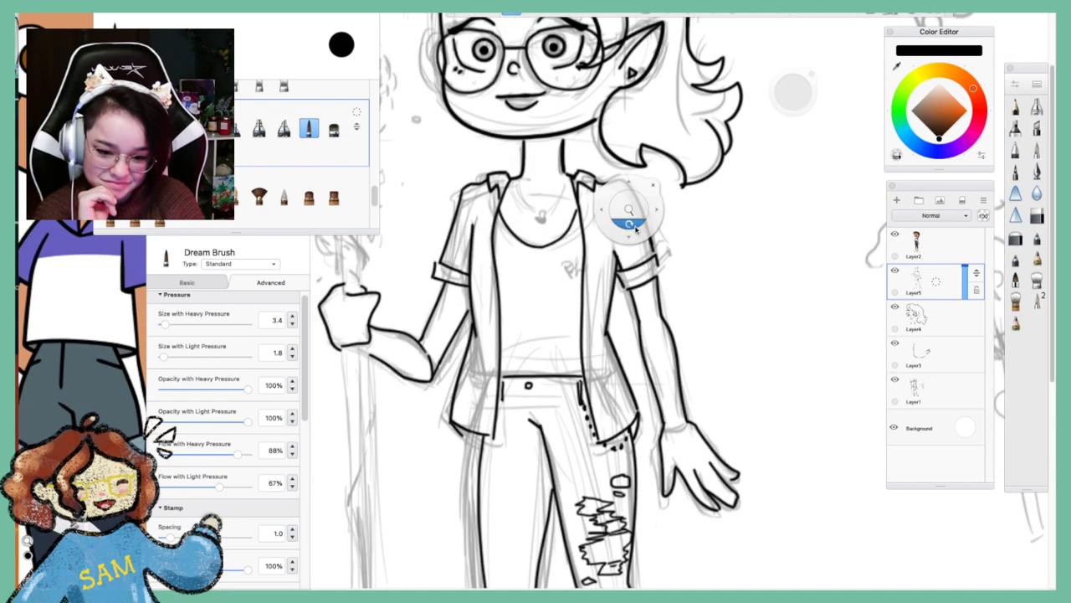
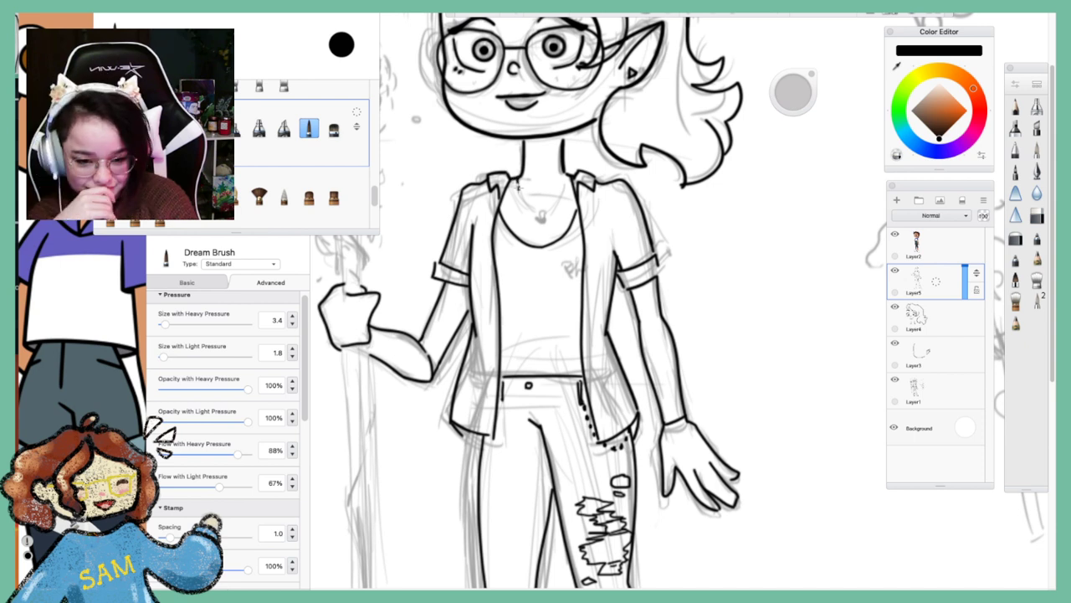
pyautogui.moveTo(517, 186); pyautogui.dragTo(532, 206)
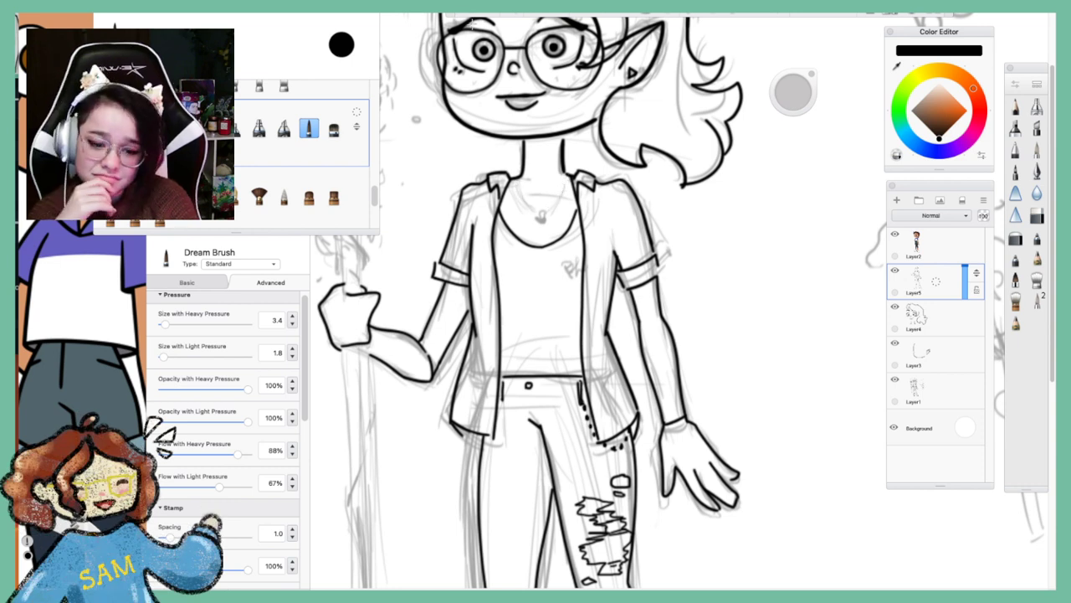
pyautogui.click(519, 187)
pyautogui.click(522, 194)
pyautogui.click(525, 201)
pyautogui.click(529, 207)
pyautogui.click(535, 212)
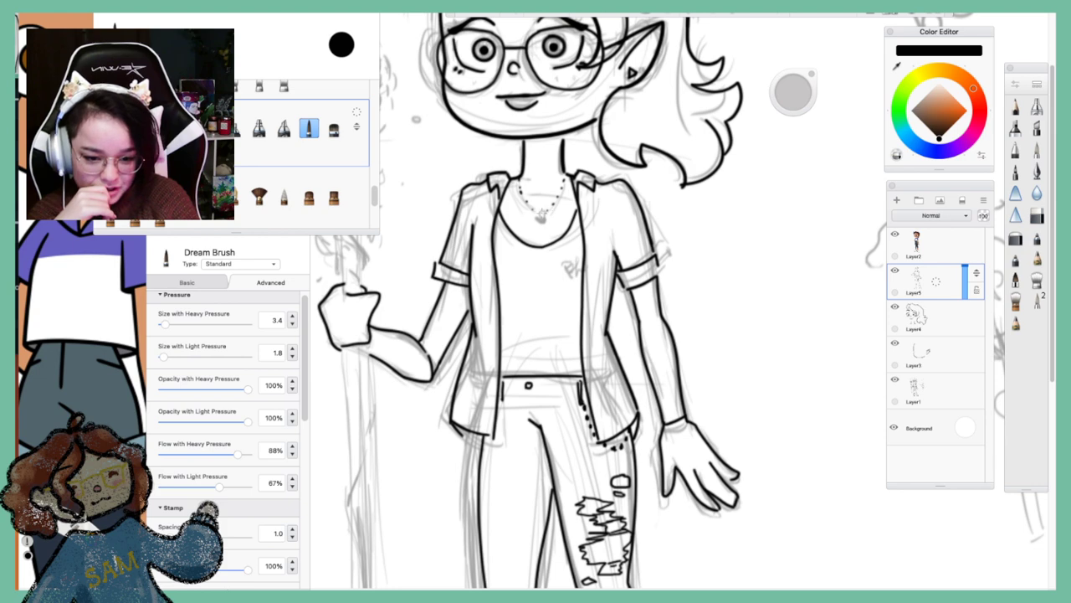
pyautogui.moveTo(539, 209)
pyautogui.mouseDown()
pyautogui.moveTo(544, 221)
pyautogui.moveTo(530, 211)
pyautogui.mouseUp()
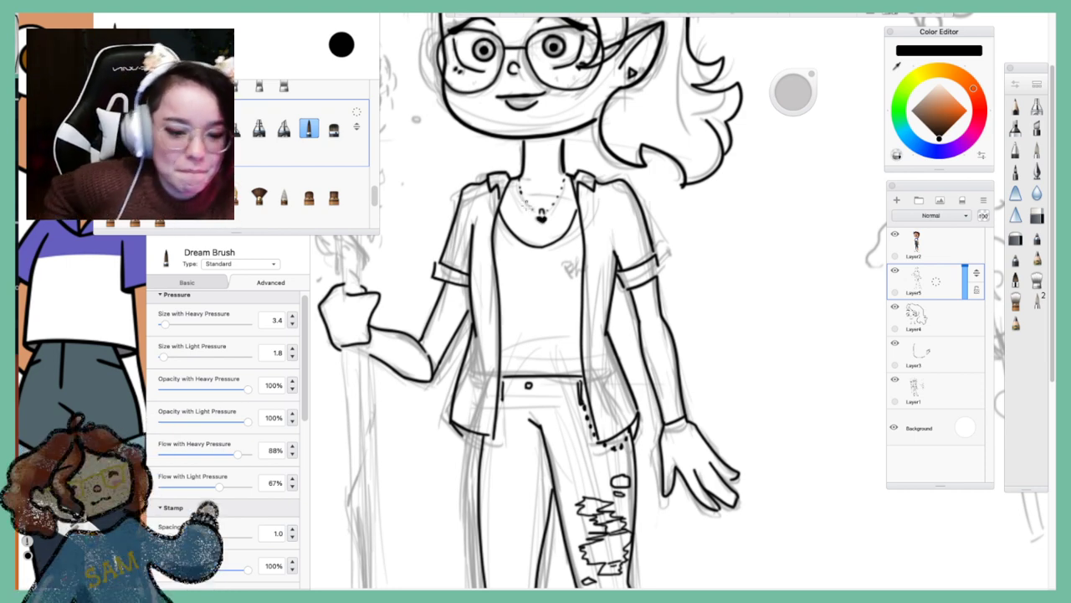
# Ink the small far ear poking out beside the glasses on the staff-hand side of the head
pyautogui.press('space')
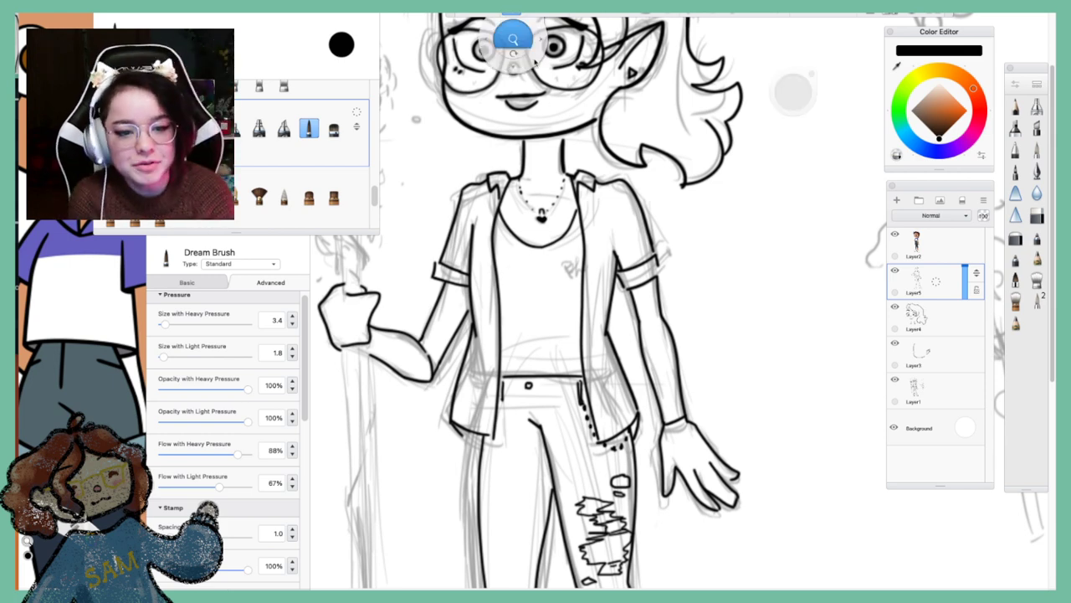
pyautogui.moveTo(606, 258); pyautogui.dragTo(634, 400)
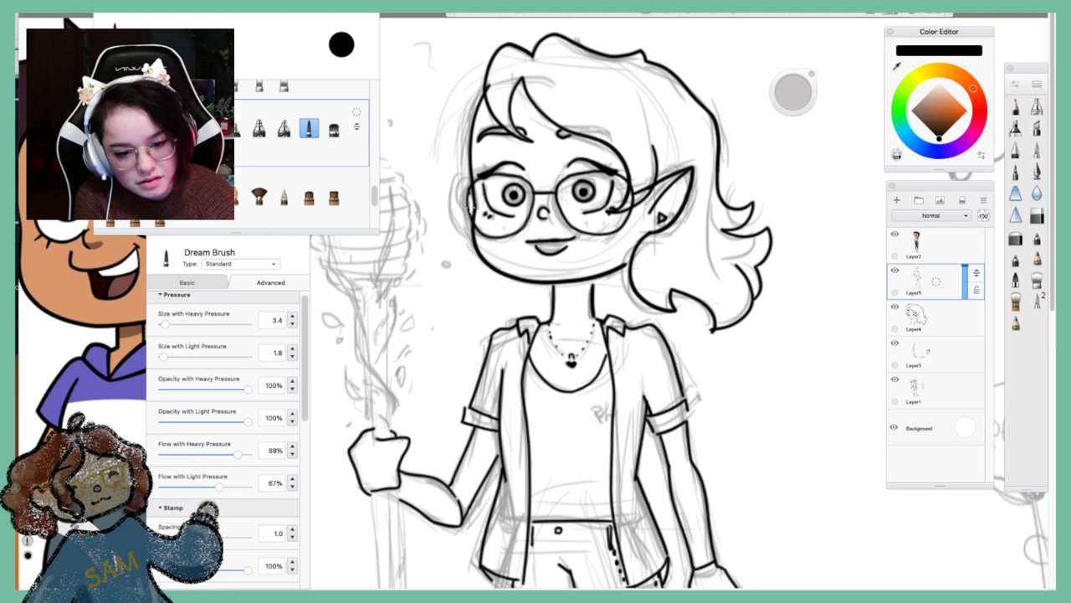
pyautogui.moveTo(473, 211); pyautogui.dragTo(452, 169)
pyautogui.press('super+z')
pyautogui.moveTo(475, 213); pyautogui.dragTo(452, 165)
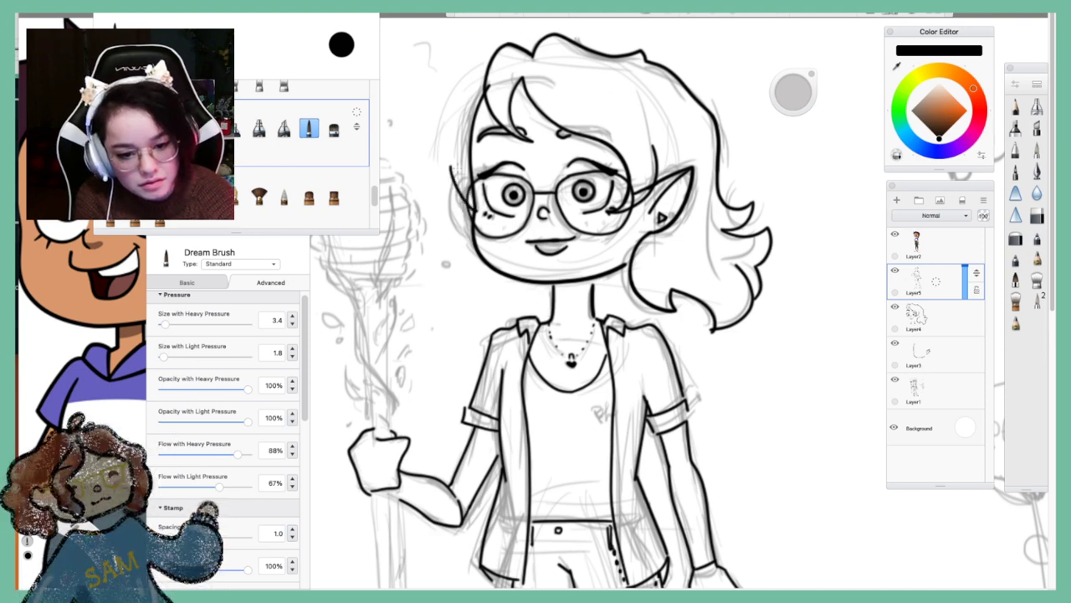
pyautogui.press('super+z')
pyautogui.moveTo(473, 217); pyautogui.dragTo(460, 178)
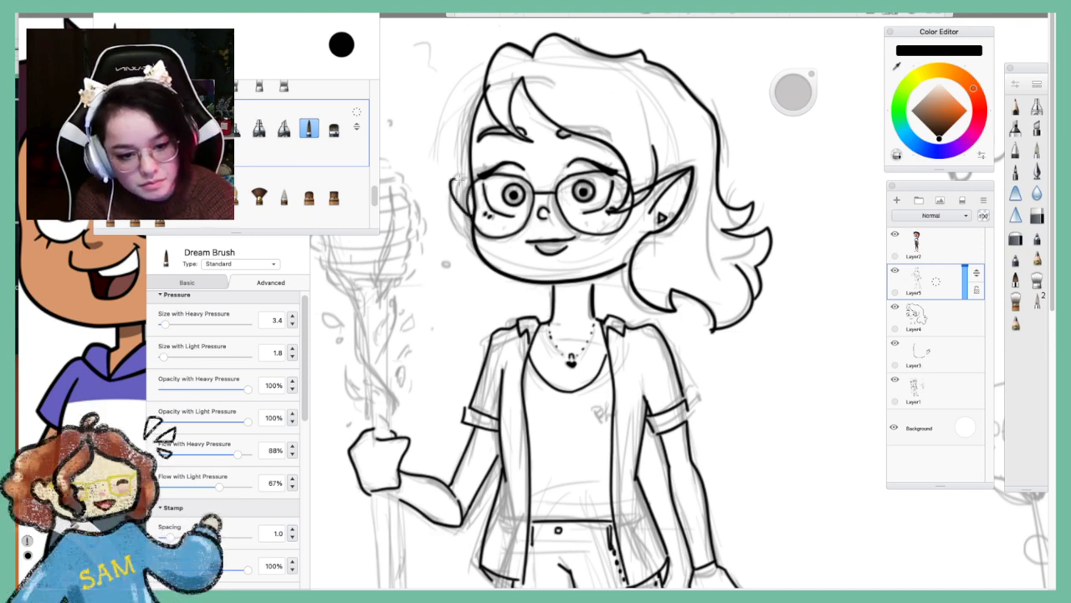
pyautogui.hotkey('ctrl', 'z')
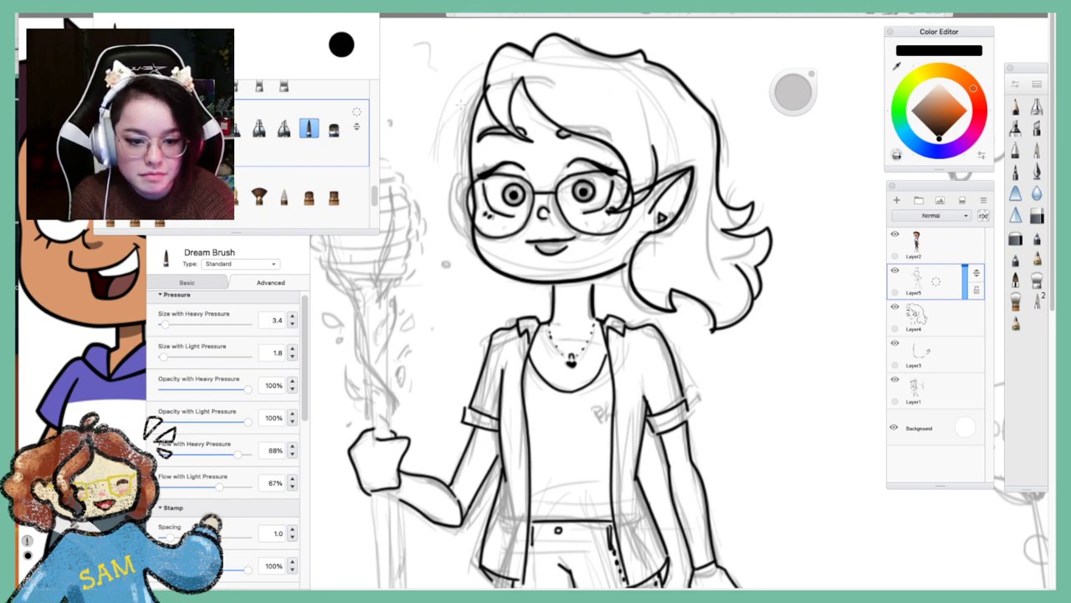
pyautogui.moveTo(461, 165); pyautogui.dragTo(456, 212)
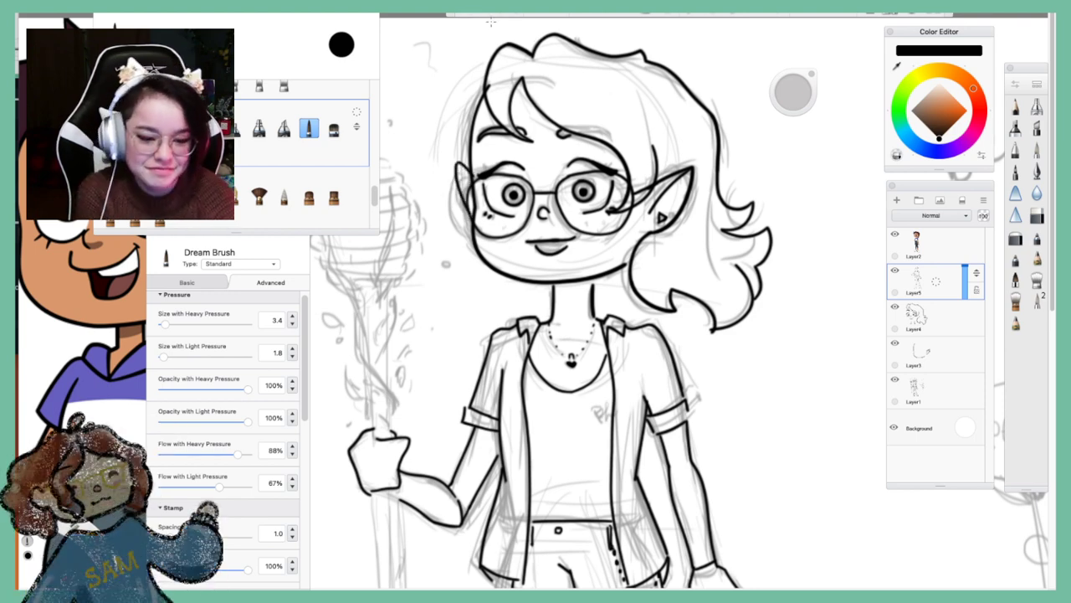
pyautogui.hotkey('ctrl', 'z')
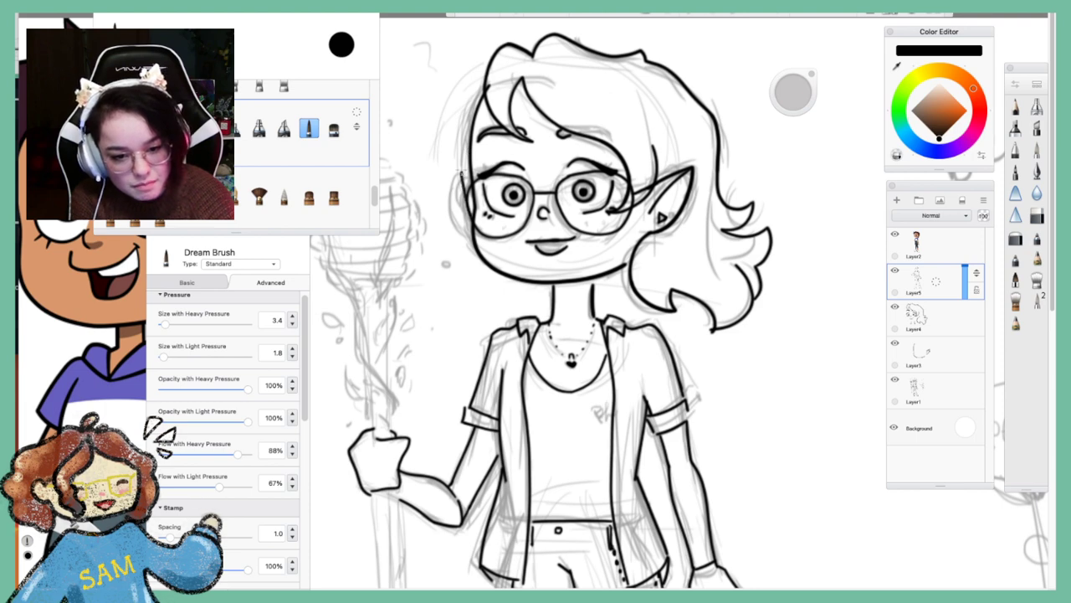
pyautogui.moveTo(460, 170)
pyautogui.mouseDown()
pyautogui.moveTo(477, 175)
pyautogui.moveTo(470, 184)
pyautogui.mouseUp()
pyautogui.moveTo(425, 62)
pyautogui.mouseDown()
pyautogui.moveTo(447, 67)
pyautogui.moveTo(462, 42)
pyautogui.moveTo(461, 68)
pyautogui.moveTo(480, 28)
pyautogui.mouseUp()
pyautogui.moveTo(471, 32)
pyautogui.mouseDown()
pyautogui.moveTo(474, 54)
pyautogui.moveTo(480, 45)
pyautogui.mouseUp()
pyautogui.moveTo(479, 28)
pyautogui.mouseDown()
pyautogui.moveTo(488, 26)
pyautogui.moveTo(492, 39)
pyautogui.mouseUp()
pyautogui.moveTo(503, 25)
pyautogui.mouseDown()
pyautogui.moveTo(494, 32)
pyautogui.moveTo(507, 37)
pyautogui.mouseUp()
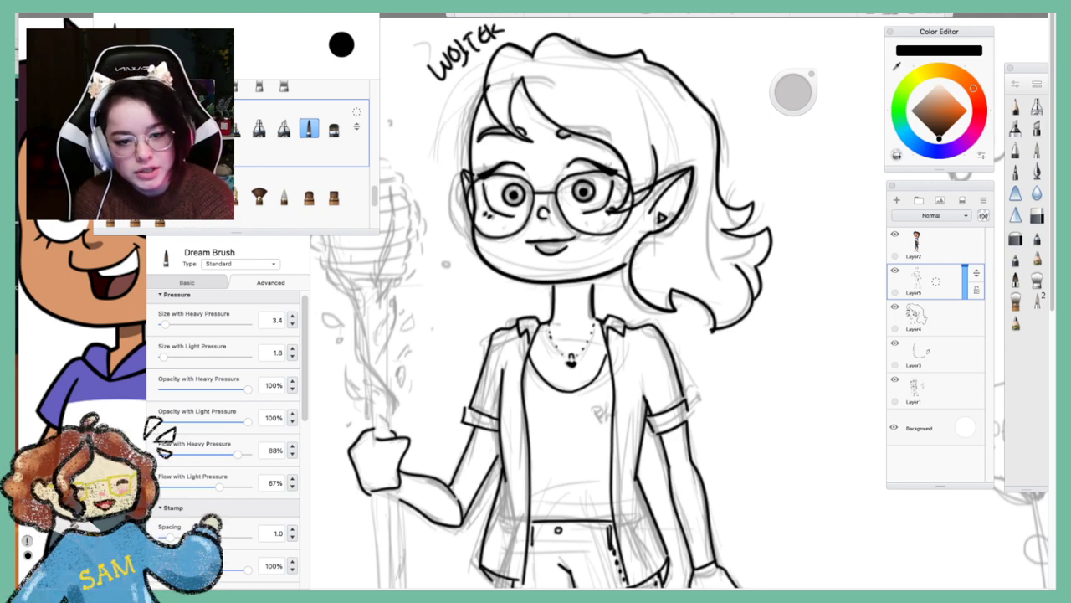
pyautogui.hotkey('ctrl', 'z')
pyautogui.hotkey('ctrl', 'z')
pyautogui.hotkey('ctrl', 'z')
pyautogui.hotkey('ctrl', 'z')
pyautogui.hotkey('ctrl', 'z')
pyautogui.hotkey('ctrl', 'z')
pyautogui.hotkey('ctrl', 'z')
pyautogui.hotkey('ctrl', 'z')
pyautogui.hotkey('ctrl', 'z')
pyautogui.hotkey('ctrl', 'z')
pyautogui.hotkey('ctrl', 'z')
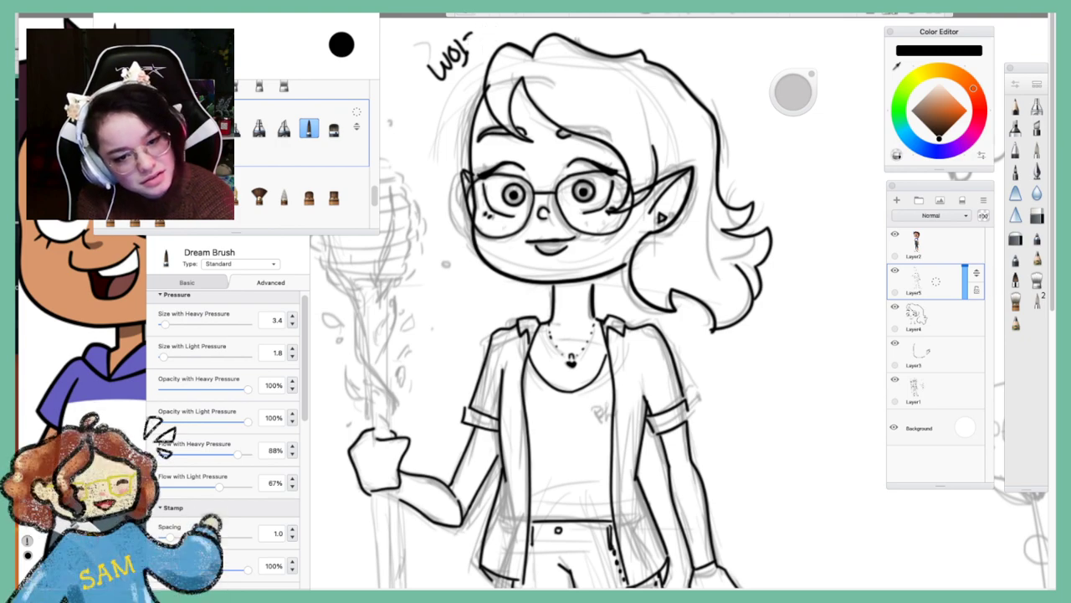
pyautogui.hotkey('ctrl', 'z')
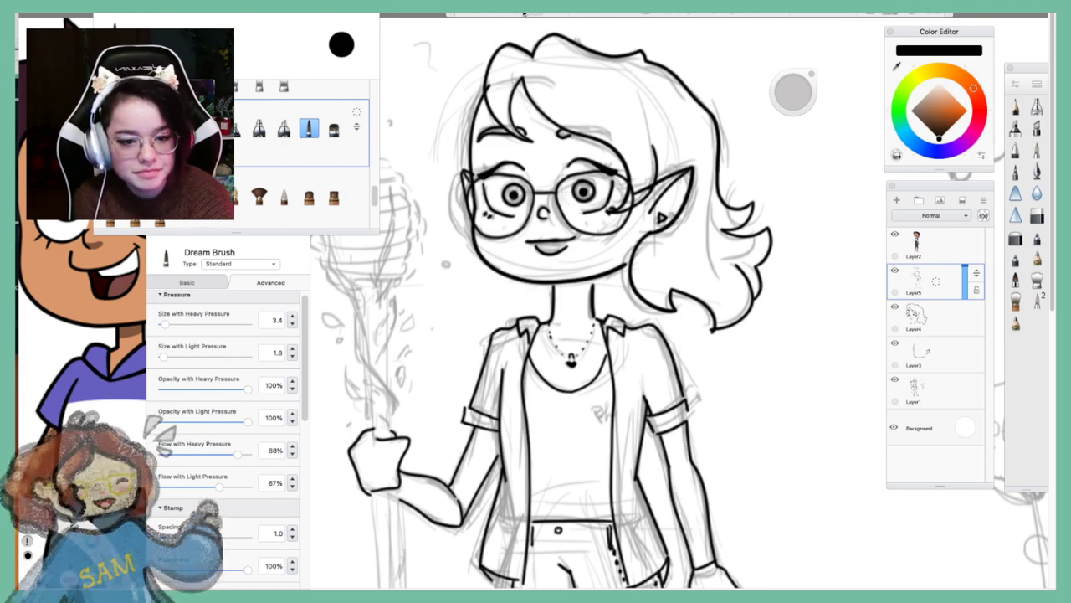
pyautogui.press('space')
pyautogui.moveTo(562, 173)
pyautogui.mouseDown()
pyautogui.moveTo(598, 263)
pyautogui.moveTo(676, 195)
pyautogui.moveTo(695, 294)
pyautogui.moveTo(588, 219)
pyautogui.moveTo(609, 269)
pyautogui.mouseUp()
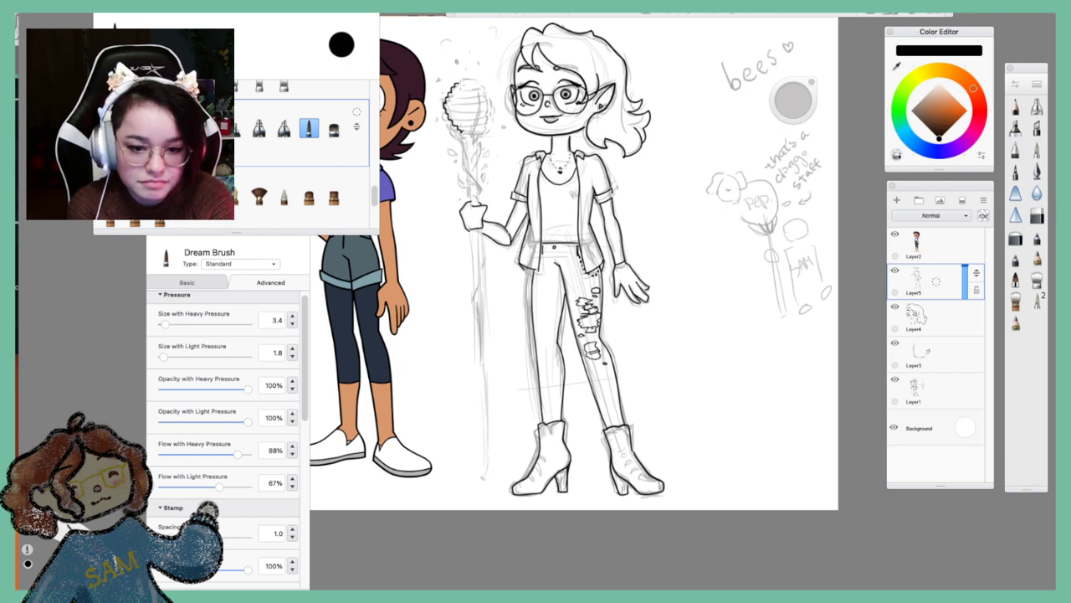
pyautogui.moveTo(459, 81)
pyautogui.mouseDown()
pyautogui.moveTo(482, 84)
pyautogui.moveTo(493, 116)
pyautogui.mouseUp()
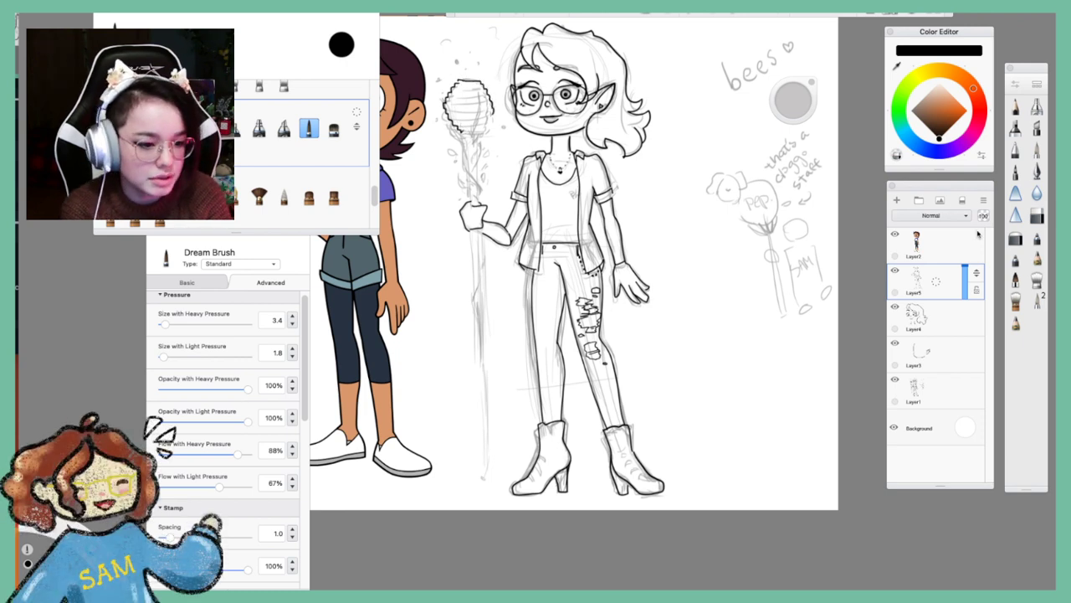
pyautogui.click(1037, 215)
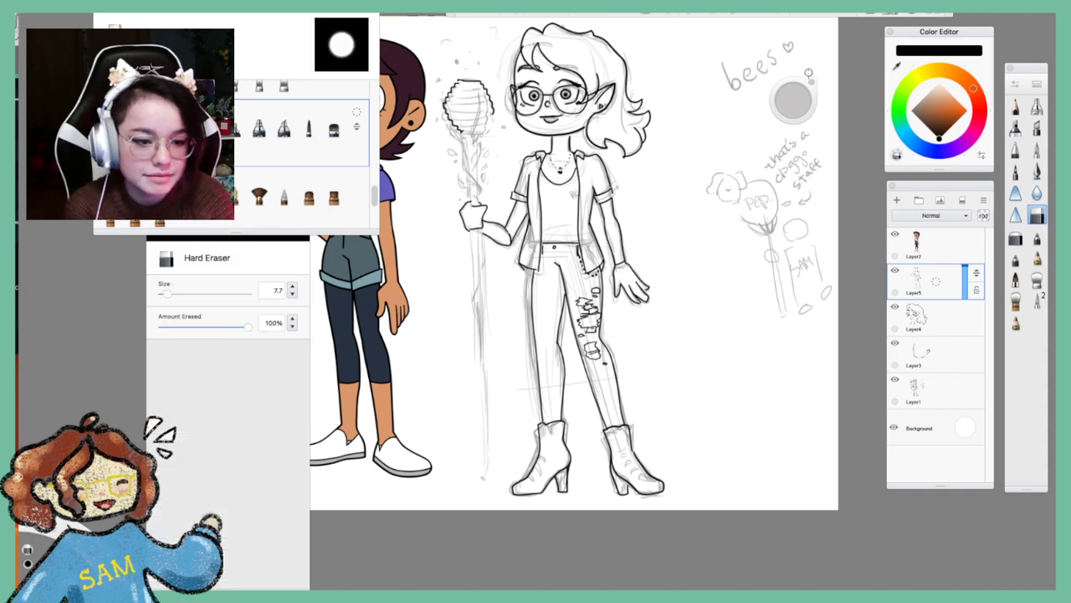
pyautogui.moveTo(814, 95); pyautogui.dragTo(815, 84)
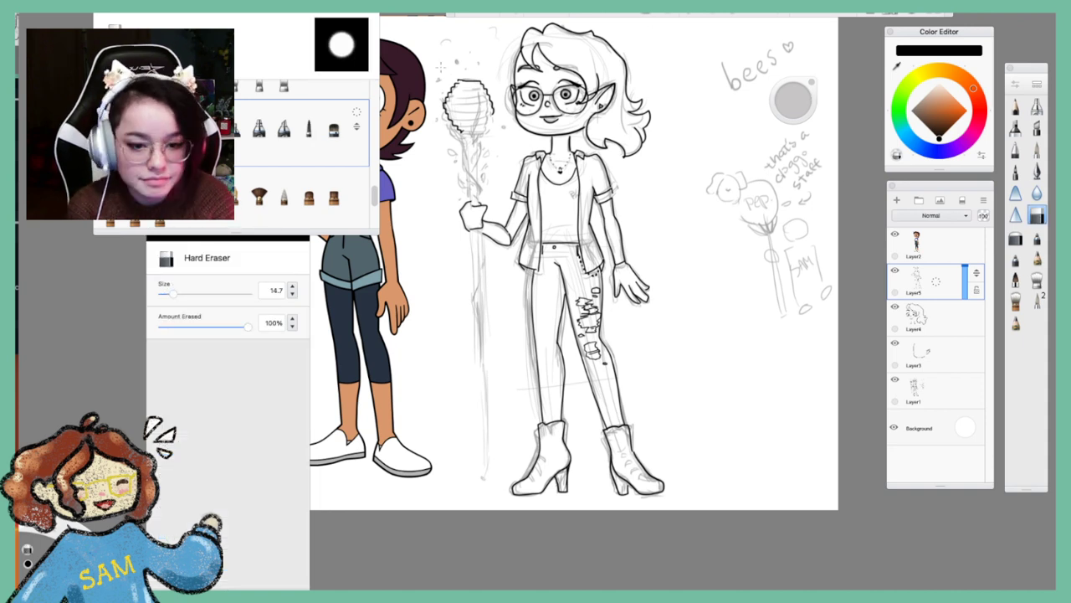
pyautogui.moveTo(444, 77)
pyautogui.mouseDown()
pyautogui.moveTo(476, 63)
pyautogui.moveTo(441, 79)
pyautogui.mouseUp()
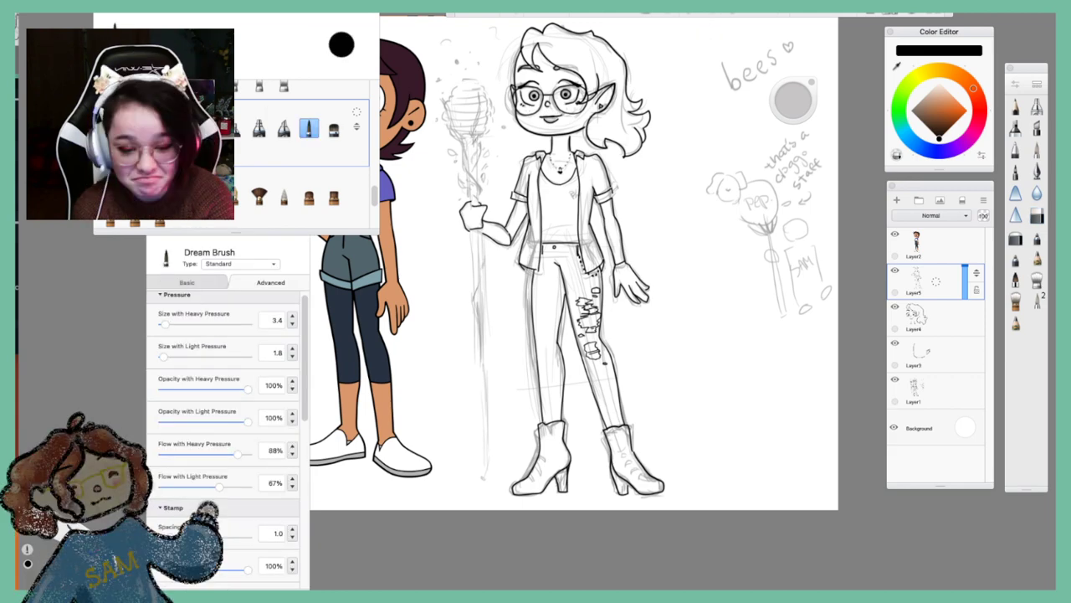
# Turn on vertical symmetry, move the mirror axis to the blank area beyond the open hand, and ink a scalloped beehive outline for the staff head
pyautogui.click(777, 12)
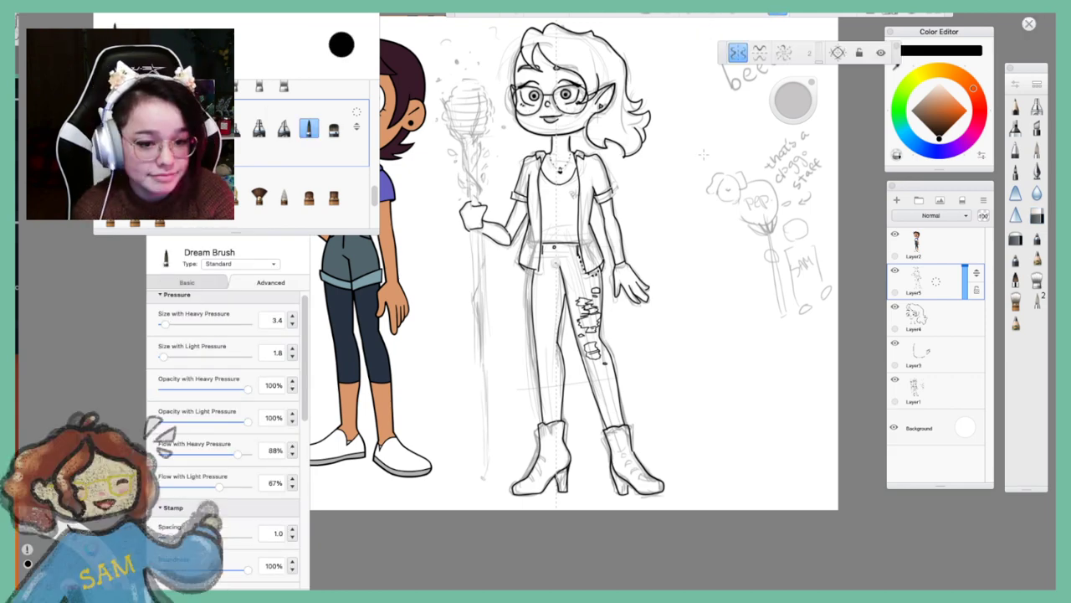
pyautogui.moveTo(556, 263); pyautogui.dragTo(708, 212)
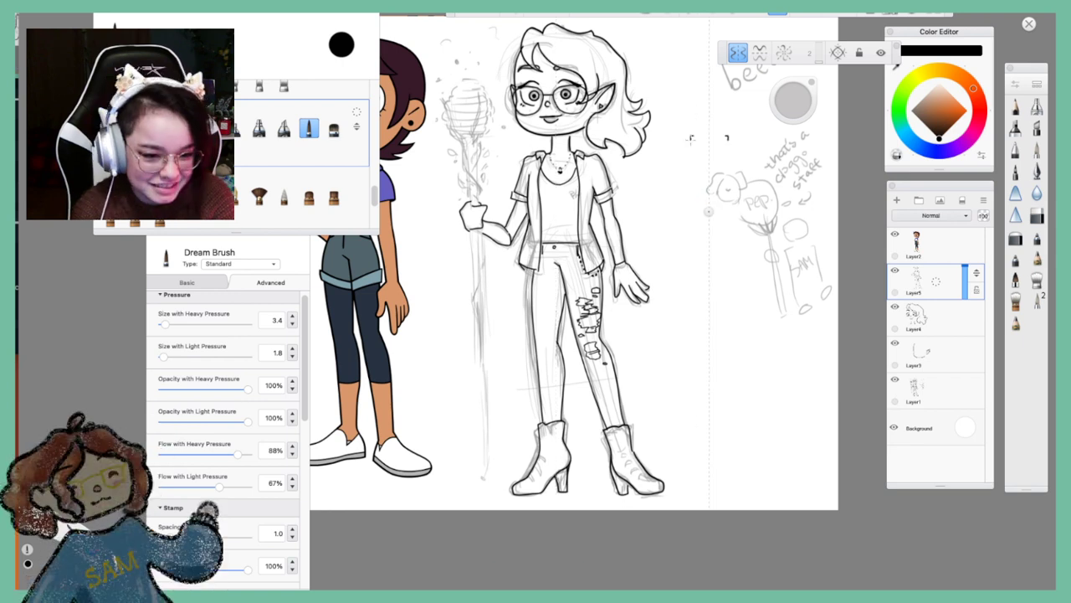
pyautogui.moveTo(691, 136)
pyautogui.mouseDown()
pyautogui.moveTo(688, 166)
pyautogui.moveTo(710, 184)
pyautogui.mouseUp()
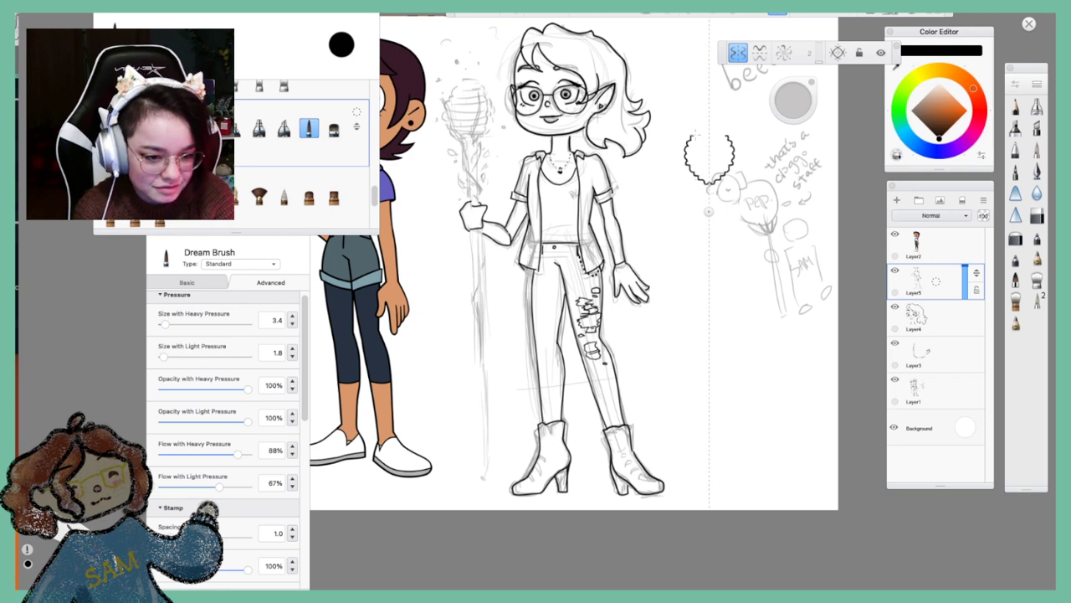
pyautogui.moveTo(694, 136); pyautogui.dragTo(710, 122)
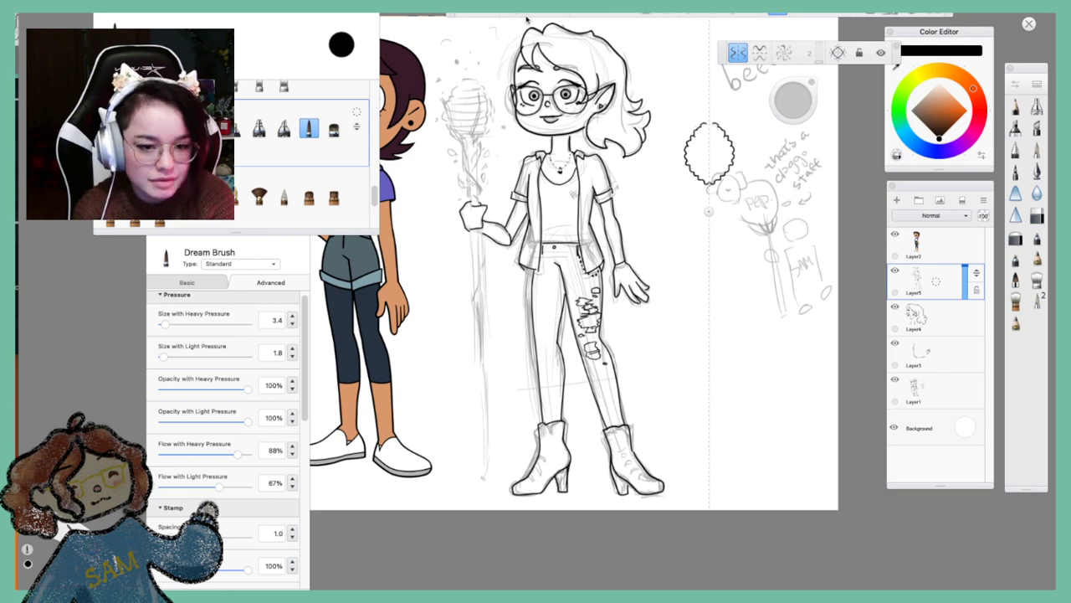
# Undo the scalloped beehive outline and try a wider, rounder mirrored version in the same spot
pyautogui.press('super+z')
pyautogui.press('super+z')
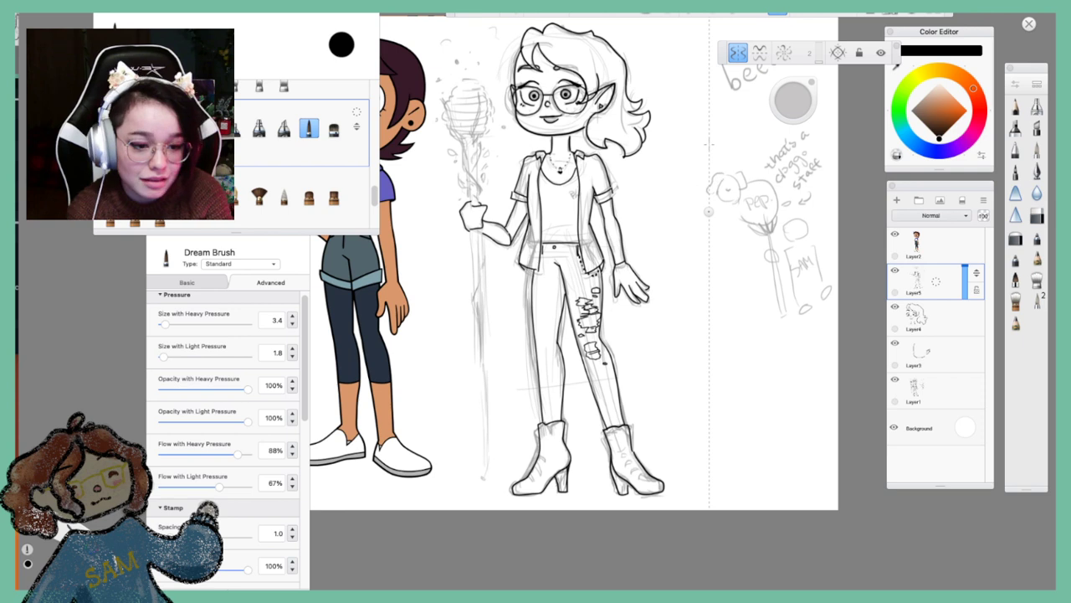
pyautogui.moveTo(698, 129)
pyautogui.mouseDown()
pyautogui.moveTo(680, 153)
pyautogui.moveTo(692, 180)
pyautogui.mouseUp()
pyautogui.hotkey('ctrl', 'z')
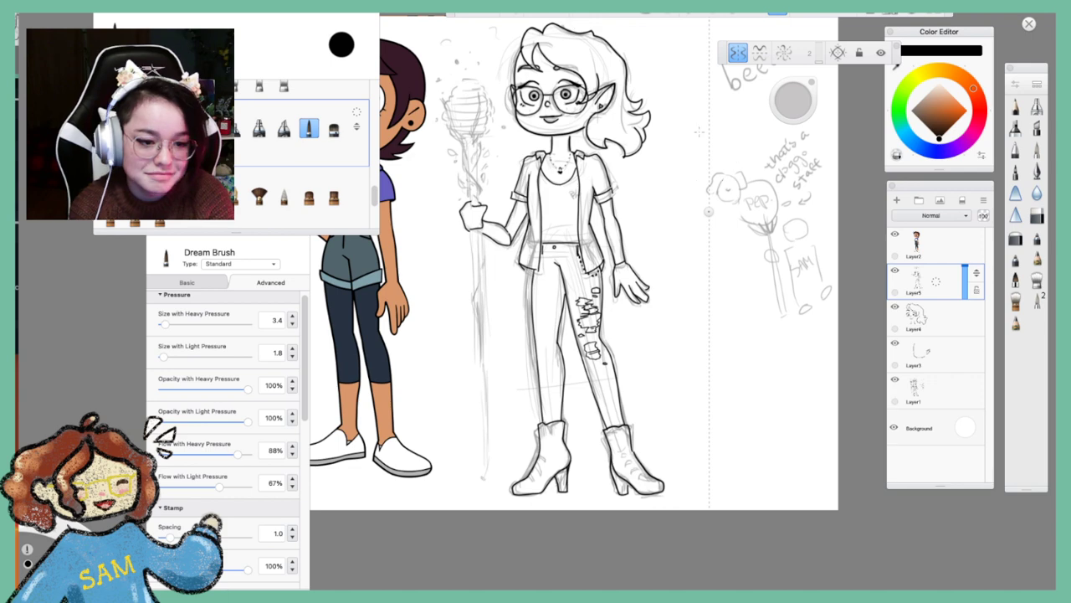
pyautogui.moveTo(695, 123)
pyautogui.mouseDown()
pyautogui.moveTo(675, 158)
pyautogui.moveTo(692, 182)
pyautogui.mouseUp()
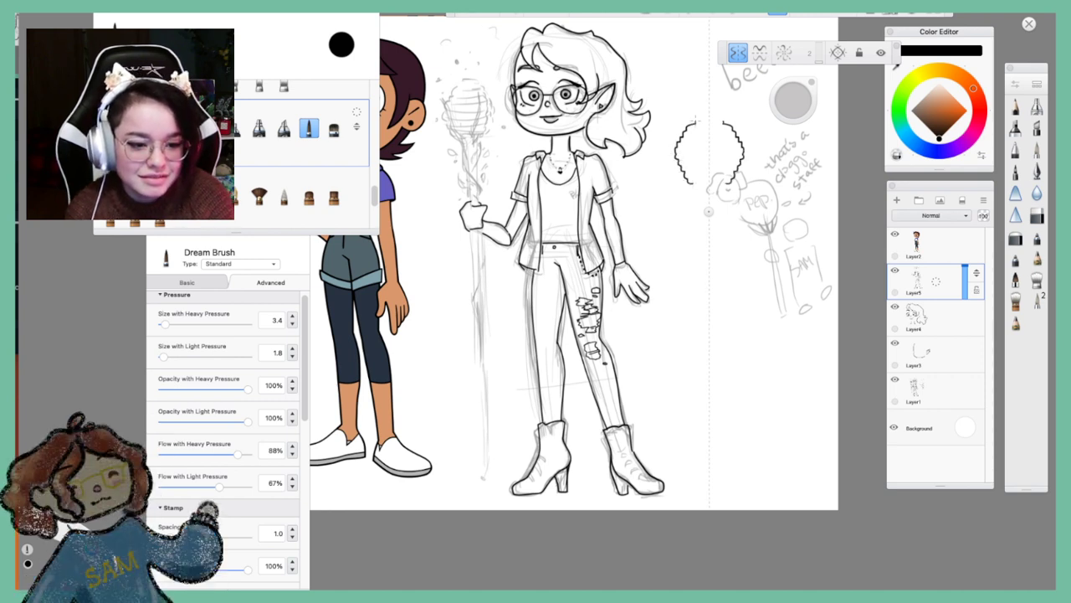
pyautogui.moveTo(693, 122); pyautogui.dragTo(710, 117)
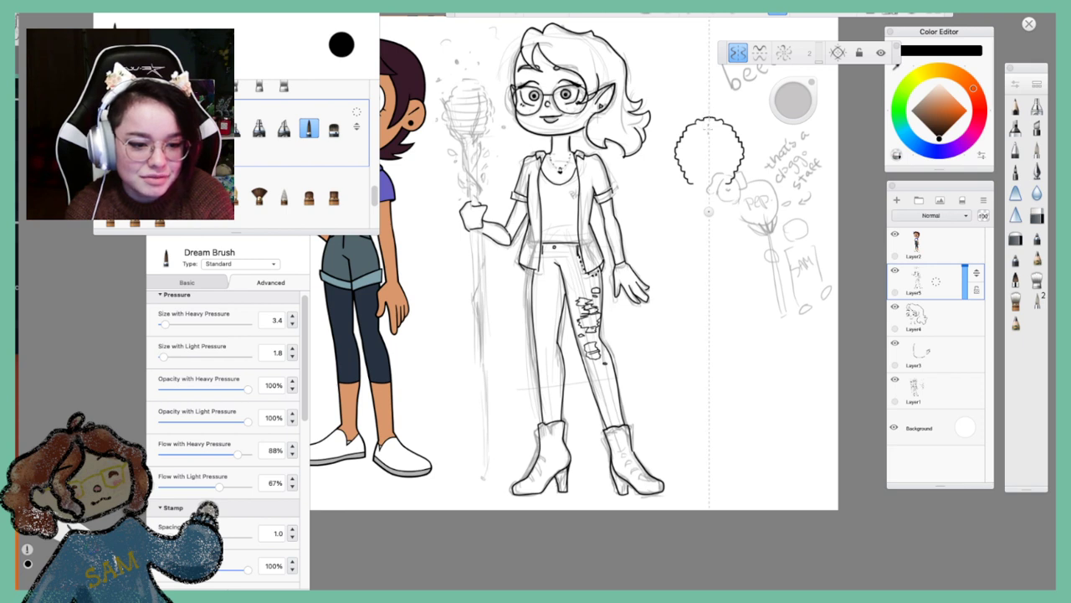
pyautogui.moveTo(690, 179); pyautogui.dragTo(708, 192)
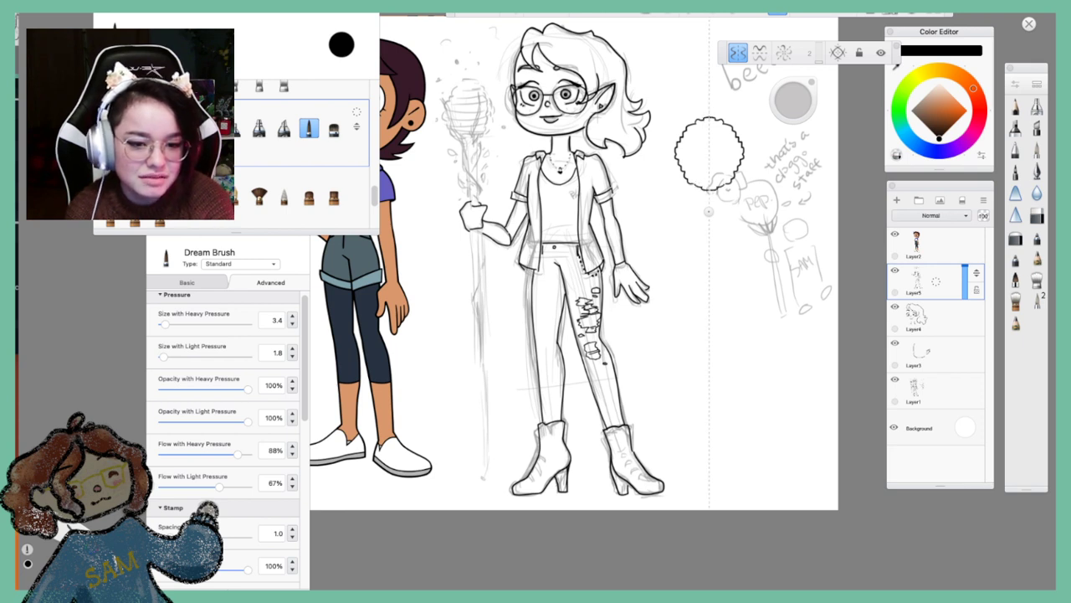
pyautogui.hotkey('ctrl', 'z')
pyautogui.hotkey('ctrl', 'z')
pyautogui.hotkey('ctrl', 'z')
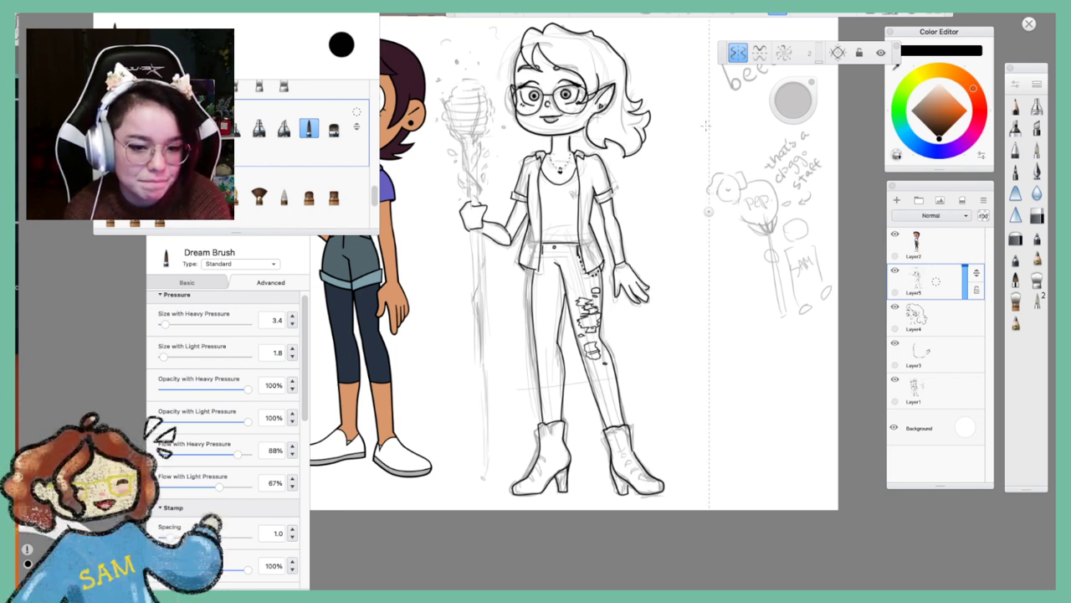
# Try a mirrored oval scalloped beehive with curved rib lines inside it, taking all its strokes back
pyautogui.moveTo(705, 126)
pyautogui.mouseDown()
pyautogui.moveTo(689, 131)
pyautogui.moveTo(680, 159)
pyautogui.moveTo(710, 194)
pyautogui.mouseUp()
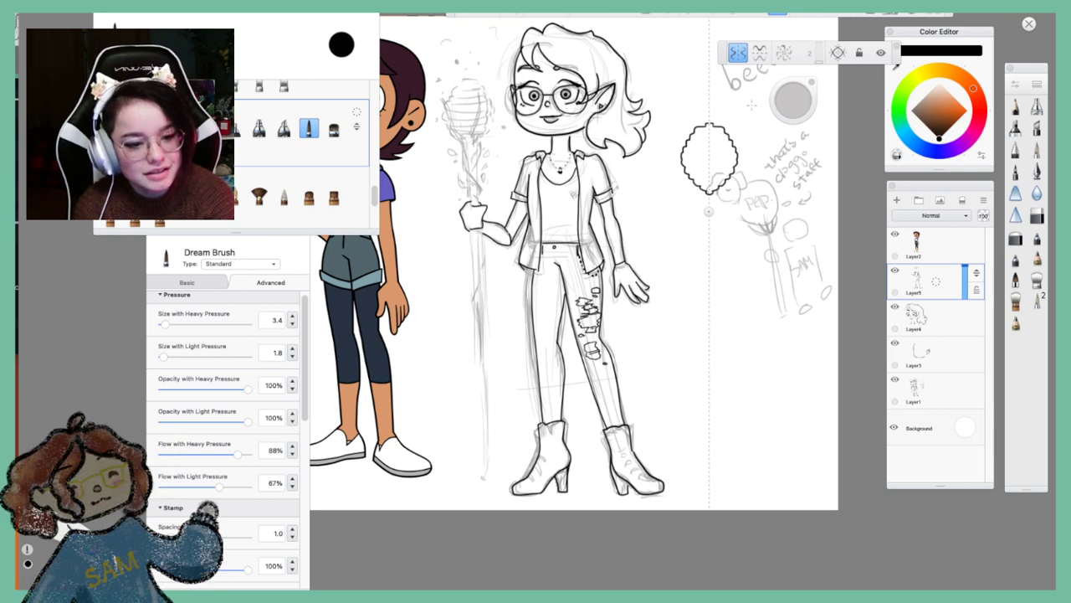
pyautogui.moveTo(688, 161)
pyautogui.mouseDown()
pyautogui.moveTo(730, 163)
pyautogui.moveTo(716, 139)
pyautogui.mouseUp()
pyautogui.hotkey('ctrl', 'z')
pyautogui.hotkey('ctrl', 'z')
pyautogui.hotkey('ctrl', 'z')
pyautogui.hotkey('ctrl', 'z')
pyautogui.hotkey('ctrl', 'z')
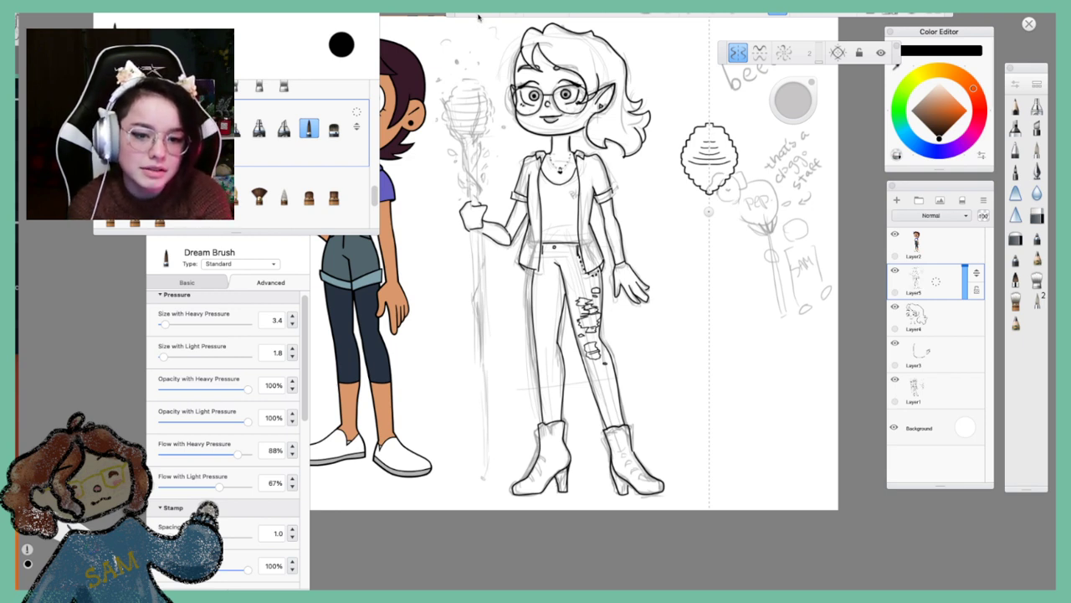
pyautogui.hotkey('ctrl', 'z')
pyautogui.hotkey('ctrl', 'z')
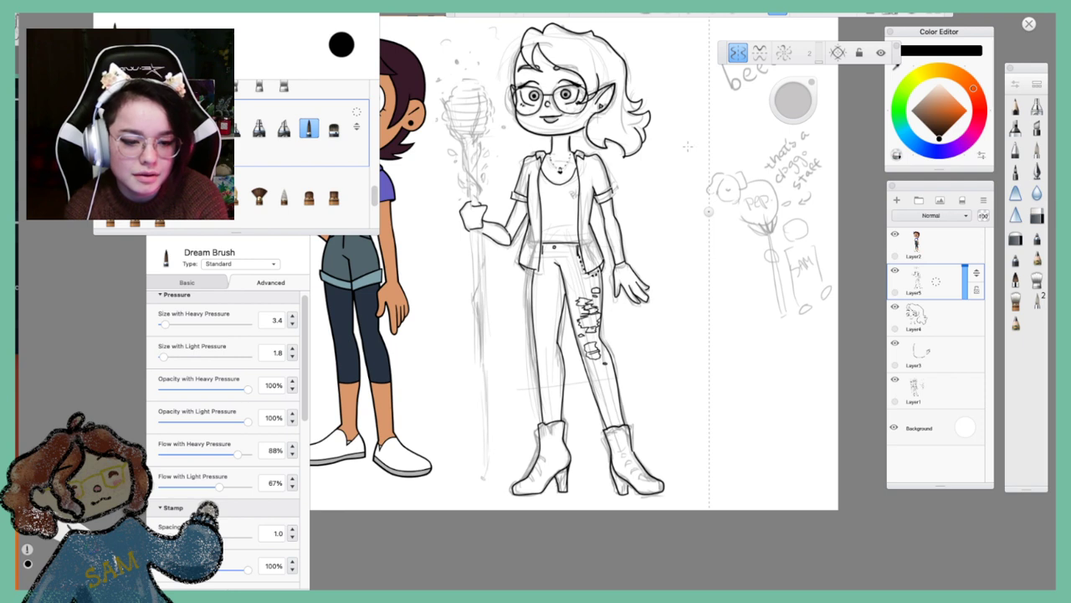
pyautogui.moveTo(687, 146); pyautogui.dragTo(670, 160)
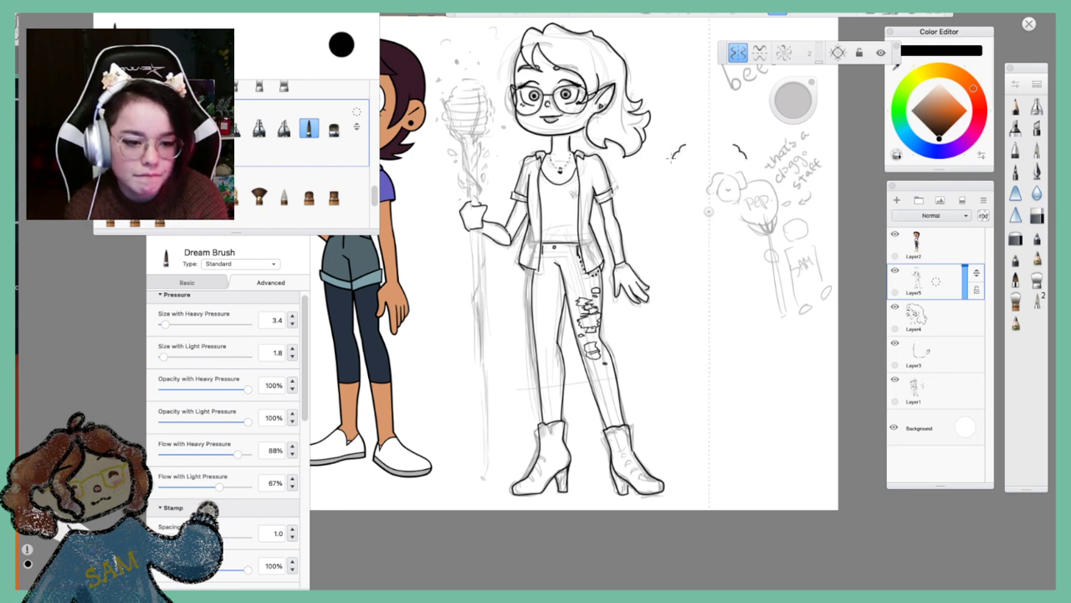
pyautogui.hotkey('ctrl', 'z')
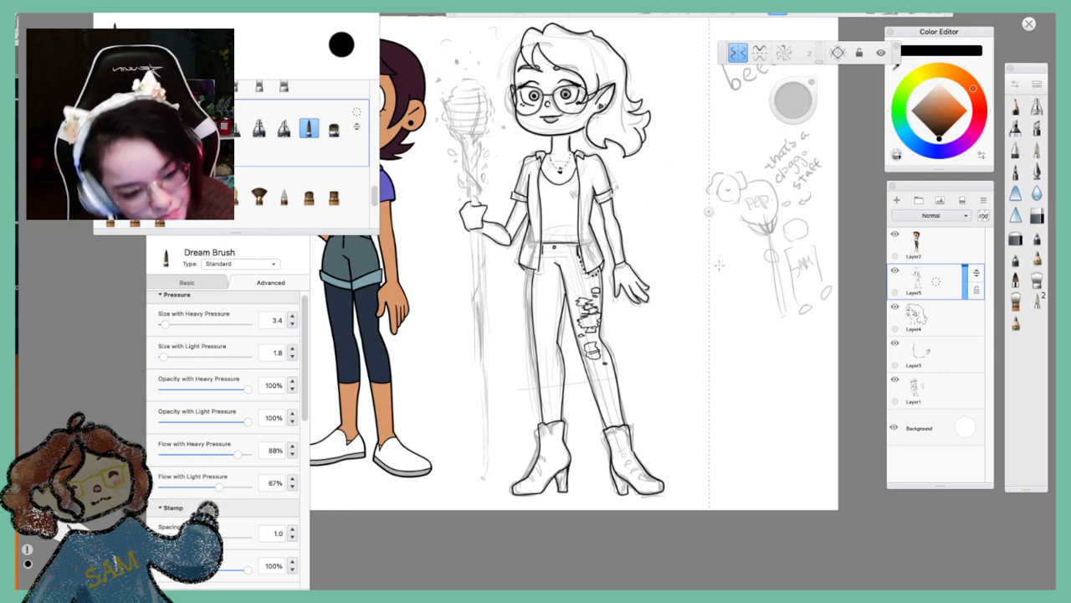
pyautogui.moveTo(680, 374); pyautogui.dragTo(708, 381)
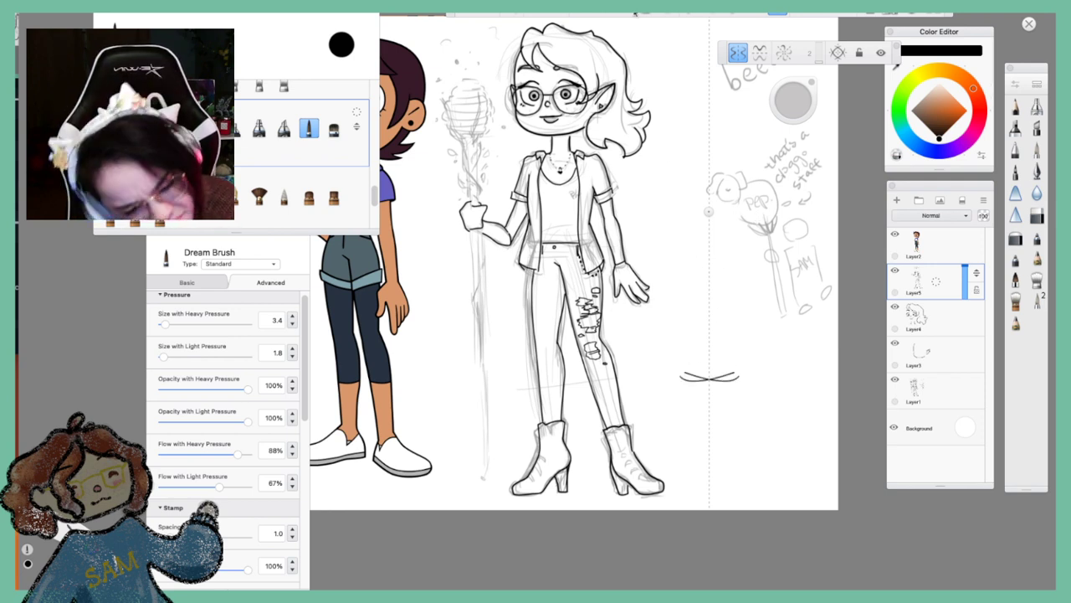
pyautogui.moveTo(700, 147); pyautogui.dragTo(710, 147)
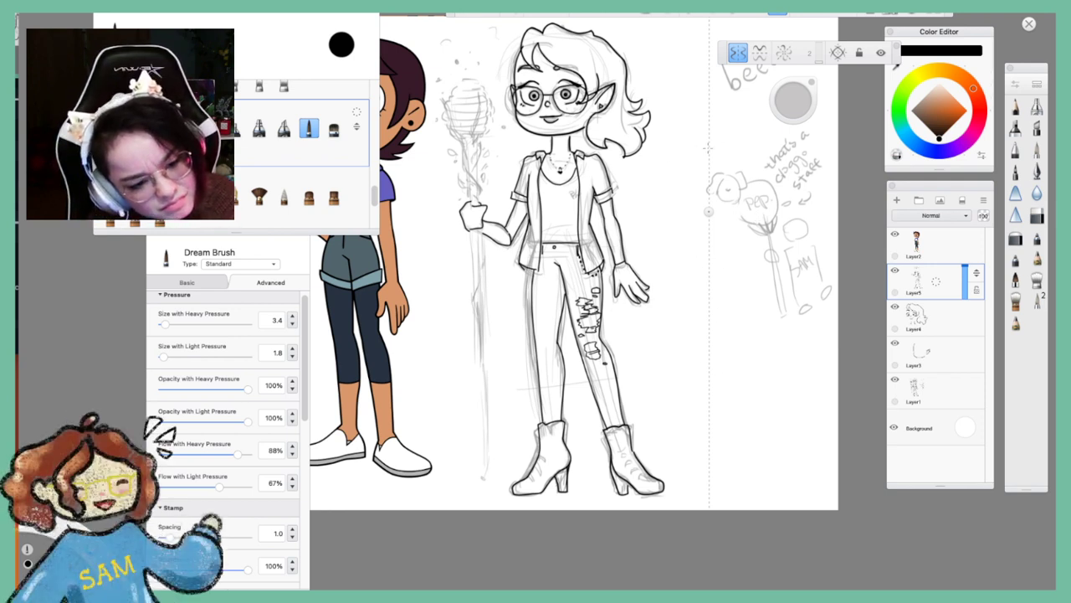
pyautogui.press('super+z')
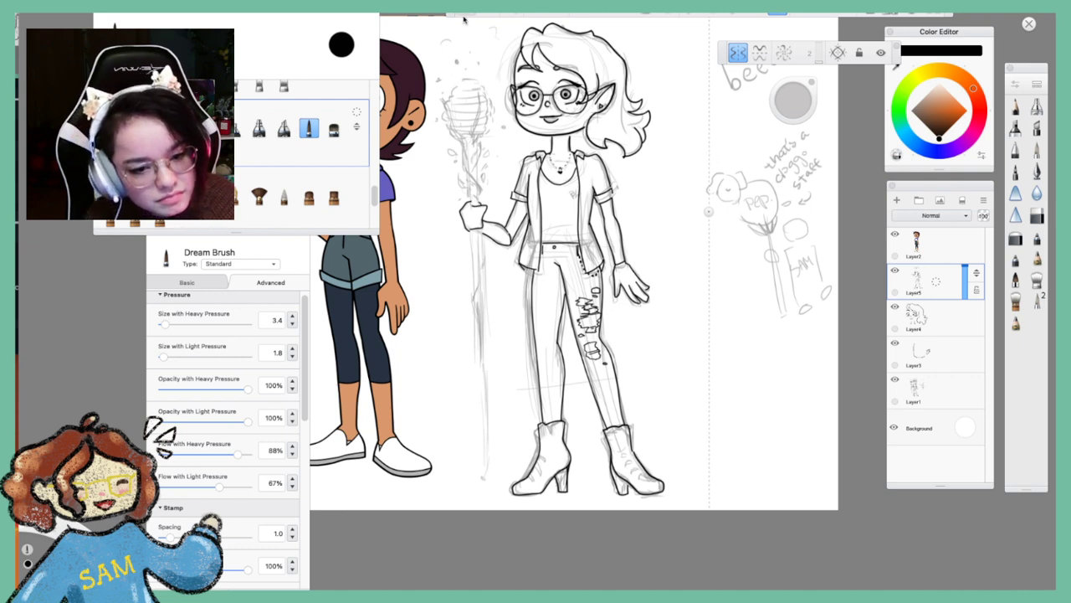
# Ink a mirrored beehive with large rounded scallops and dashed horizontal rows, centred on the symmetry axis beyond the open hand
pyautogui.moveTo(703, 123)
pyautogui.mouseDown()
pyautogui.moveTo(676, 159)
pyautogui.moveTo(707, 192)
pyautogui.mouseUp()
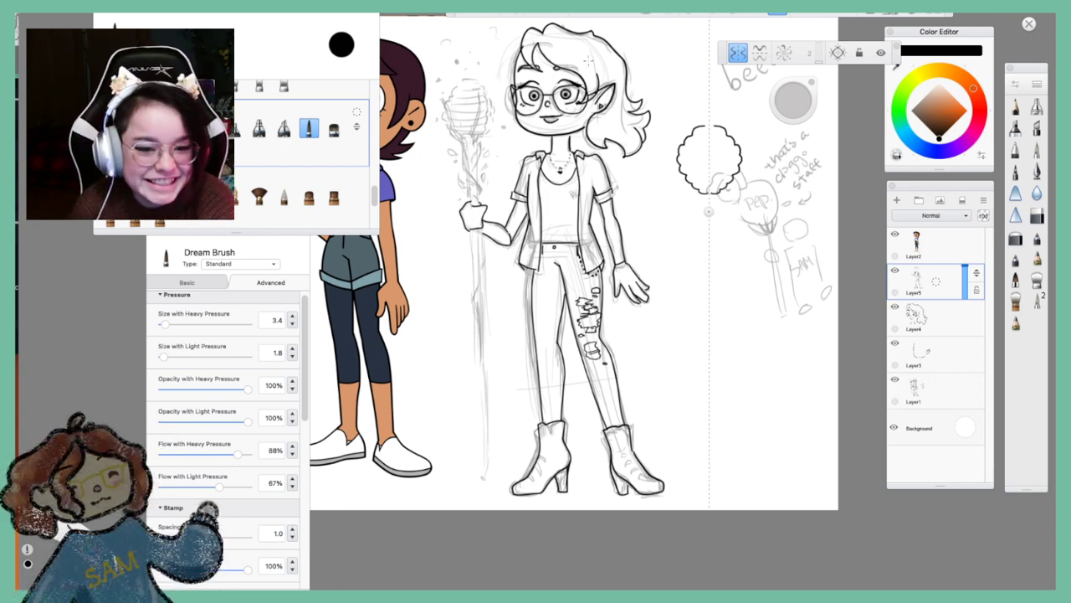
pyautogui.hotkey('ctrl', 'z')
pyautogui.moveTo(708, 138)
pyautogui.mouseDown()
pyautogui.moveTo(691, 150)
pyautogui.moveTo(699, 134)
pyautogui.moveTo(677, 179)
pyautogui.moveTo(708, 211)
pyautogui.mouseUp()
pyautogui.hotkey('ctrl', 'z')
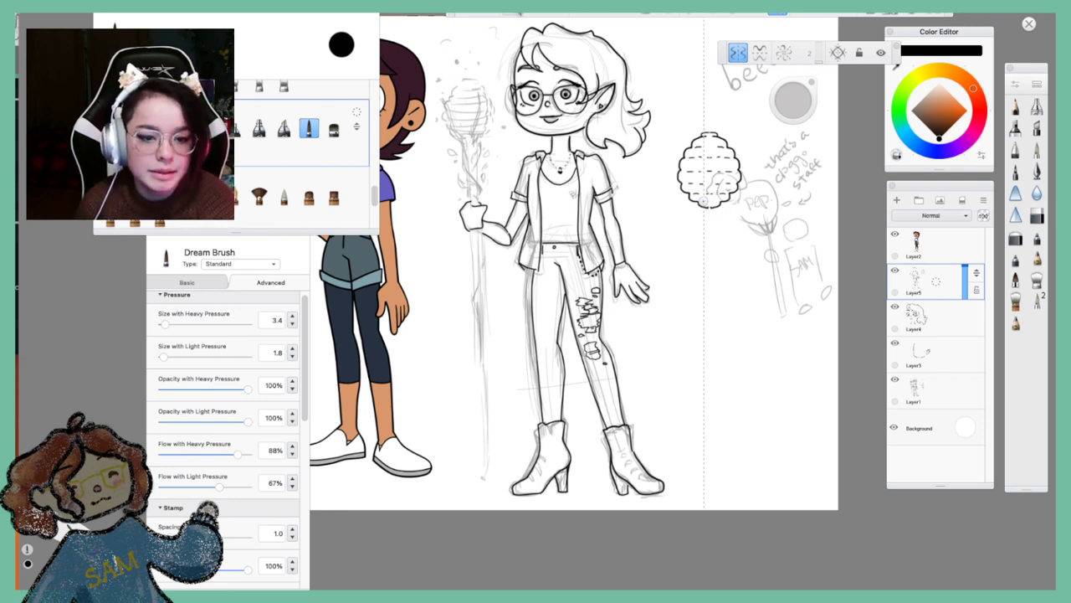
# Lasso the inked beehive, move it onto the sketched staff head above the raised hand, and deselect it
pyautogui.click(601, 13)
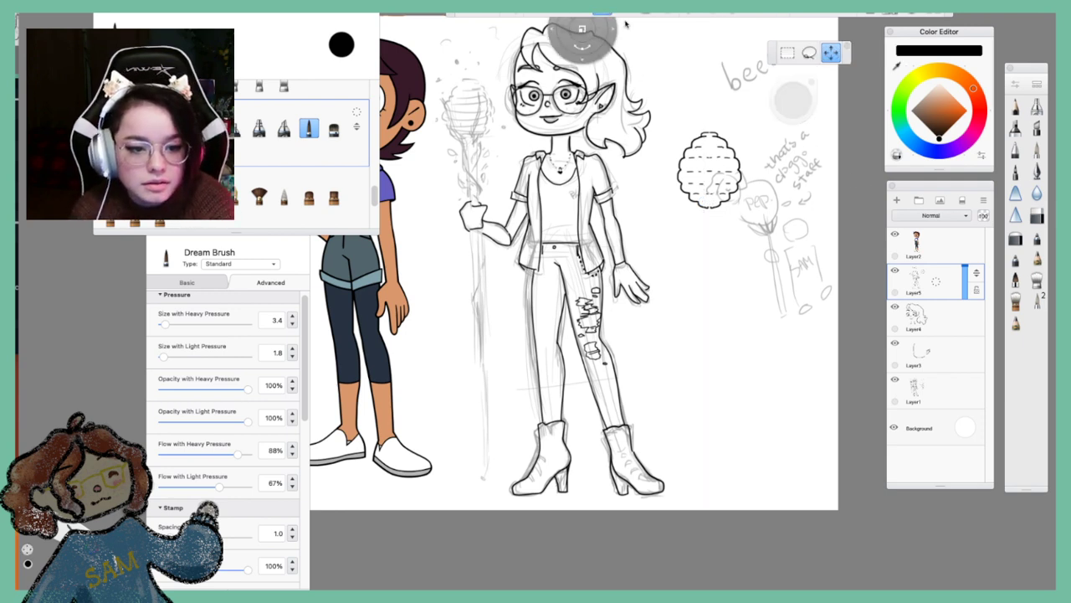
pyautogui.click(809, 53)
pyautogui.moveTo(707, 103)
pyautogui.mouseDown()
pyautogui.moveTo(723, 256)
pyautogui.moveTo(711, 102)
pyautogui.mouseUp()
pyautogui.moveTo(761, 147)
pyautogui.mouseDown()
pyautogui.moveTo(675, 244)
pyautogui.moveTo(711, 255)
pyautogui.moveTo(753, 117)
pyautogui.moveTo(665, 138)
pyautogui.moveTo(764, 110)
pyautogui.moveTo(786, 144)
pyautogui.moveTo(759, 161)
pyautogui.mouseUp()
pyautogui.moveTo(781, 186)
pyautogui.mouseDown()
pyautogui.moveTo(653, 176)
pyautogui.moveTo(539, 121)
pyautogui.mouseUp()
pyautogui.moveTo(587, 166); pyautogui.dragTo(585, 159)
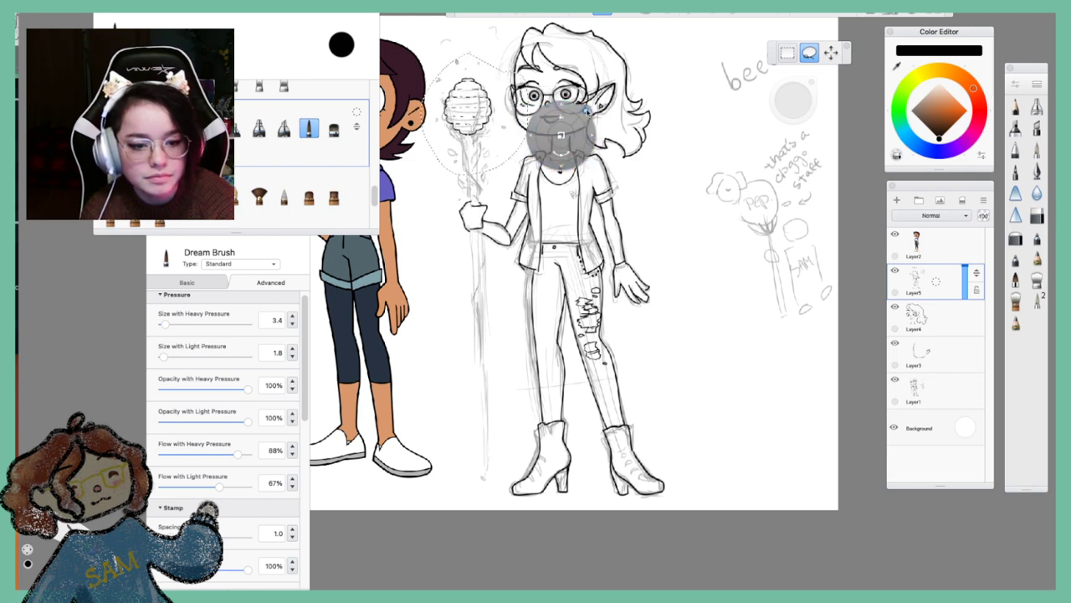
pyautogui.click(492, 26)
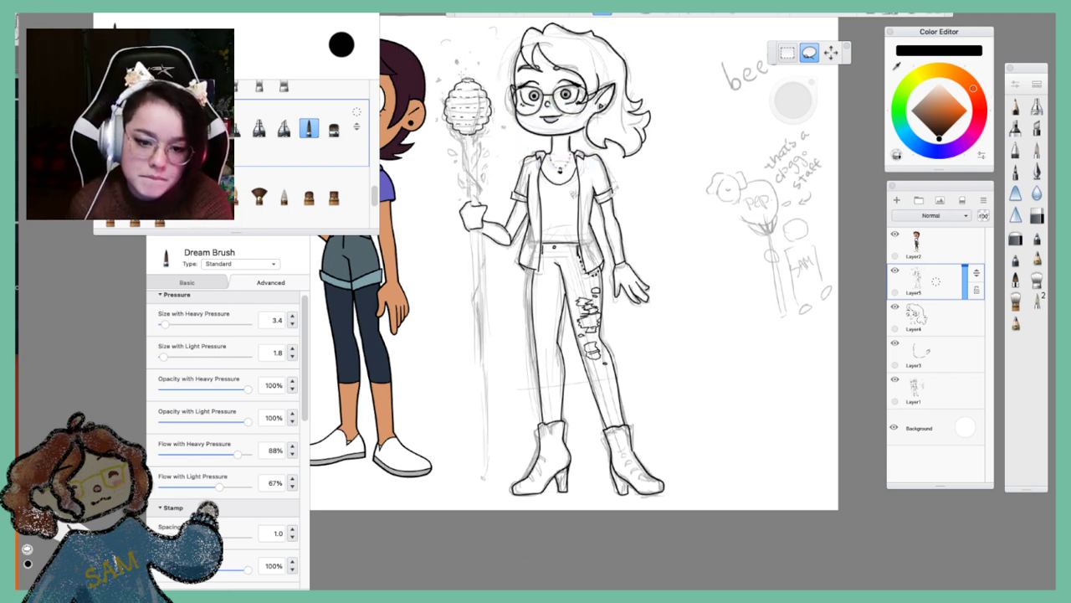
# Add a new layer and ink jagged branches cupping both sides of the beehive with the Dream Brush
pyautogui.click(1015, 106)
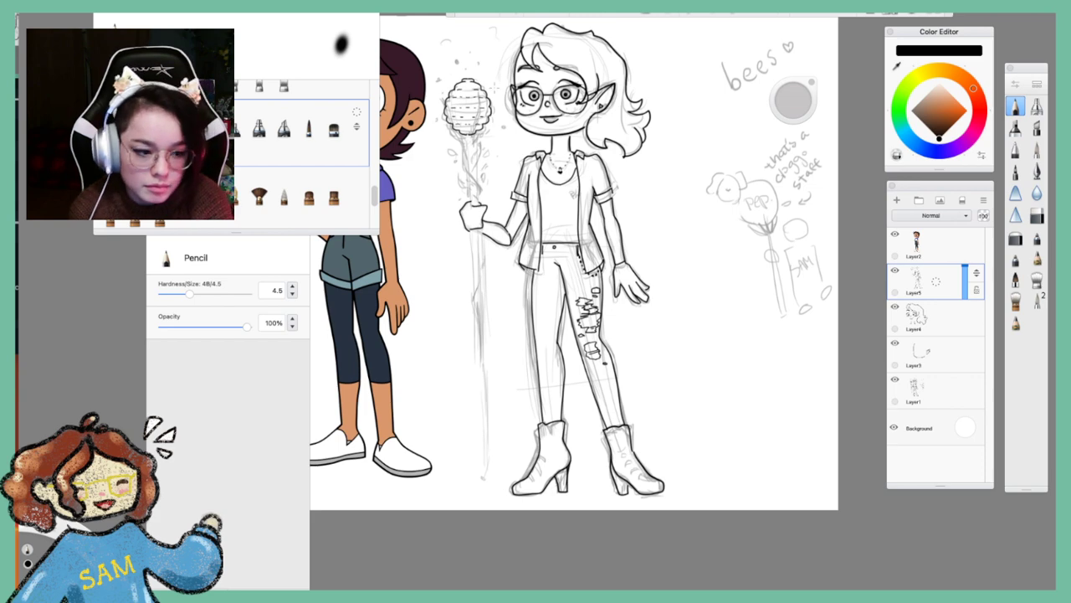
pyautogui.click(309, 127)
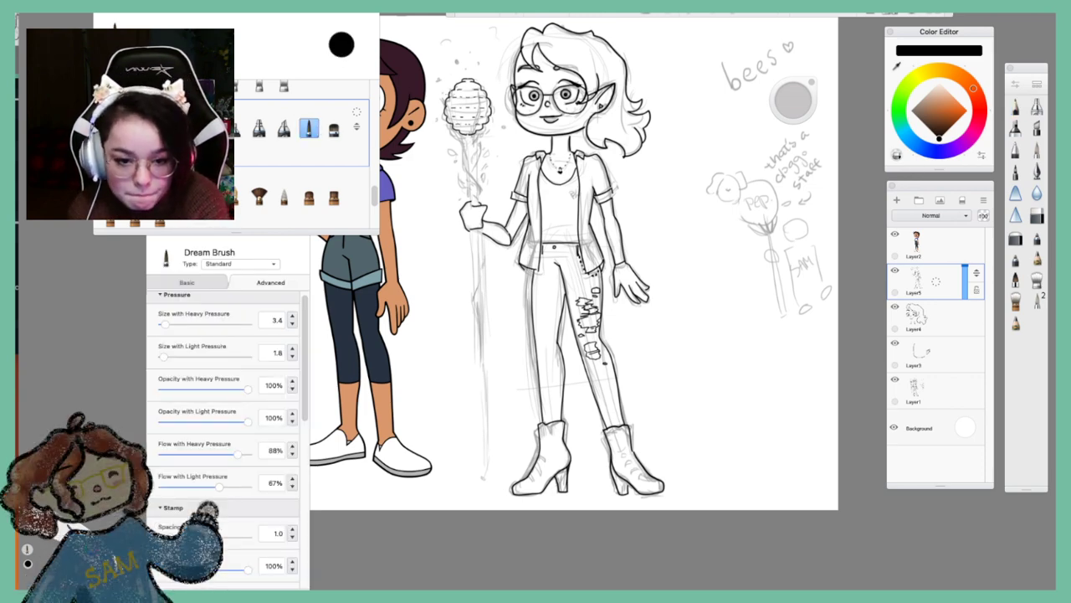
pyautogui.click(896, 200)
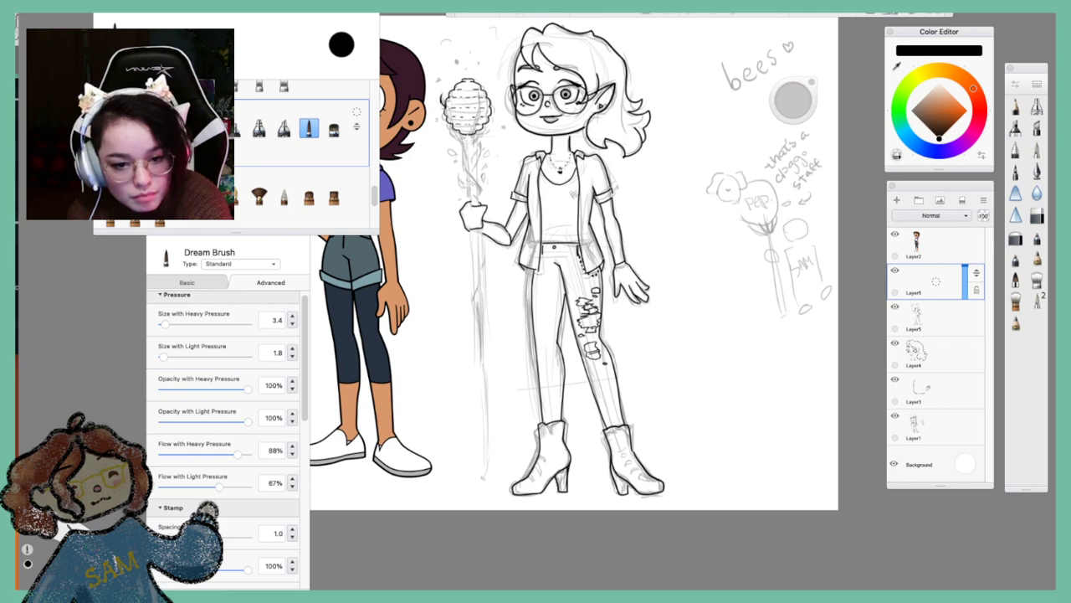
pyautogui.moveTo(444, 104)
pyautogui.mouseDown()
pyautogui.moveTo(456, 150)
pyautogui.moveTo(471, 151)
pyautogui.moveTo(471, 137)
pyautogui.mouseUp()
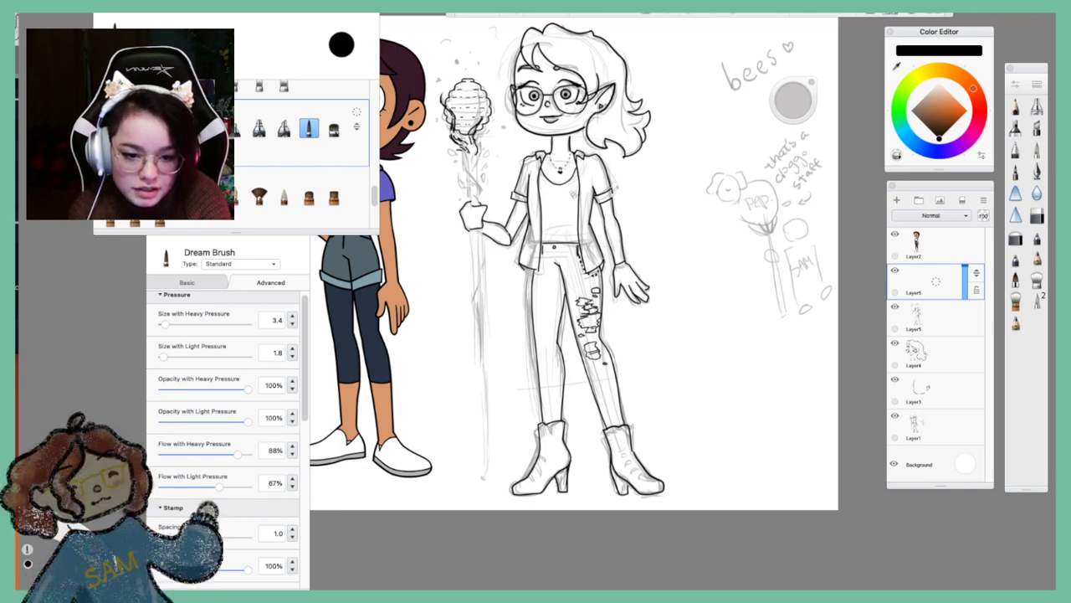
pyautogui.moveTo(481, 112)
pyautogui.mouseDown()
pyautogui.moveTo(488, 94)
pyautogui.moveTo(478, 149)
pyautogui.moveTo(497, 128)
pyautogui.moveTo(445, 117)
pyautogui.mouseUp()
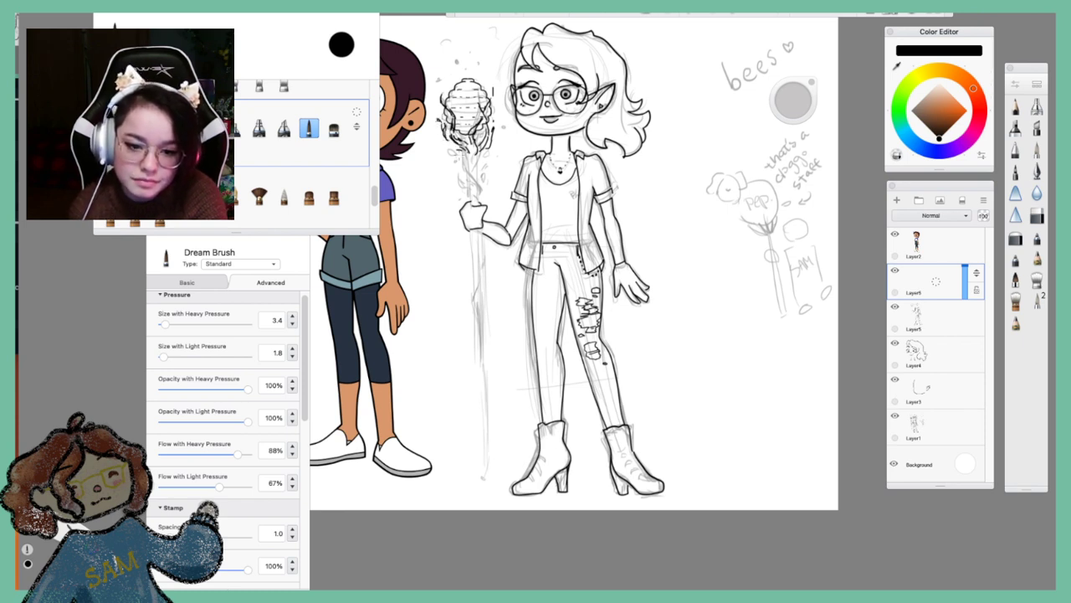
# Ink twisting, intertwined branches running from beneath the beehive down to the hand gripping the staff
pyautogui.moveTo(450, 155)
pyautogui.mouseDown()
pyautogui.moveTo(462, 149)
pyautogui.moveTo(472, 167)
pyautogui.moveTo(462, 172)
pyautogui.moveTo(477, 179)
pyautogui.moveTo(470, 189)
pyautogui.mouseUp()
pyautogui.moveTo(487, 183)
pyautogui.mouseDown()
pyautogui.moveTo(482, 198)
pyautogui.moveTo(454, 190)
pyautogui.moveTo(457, 199)
pyautogui.mouseUp()
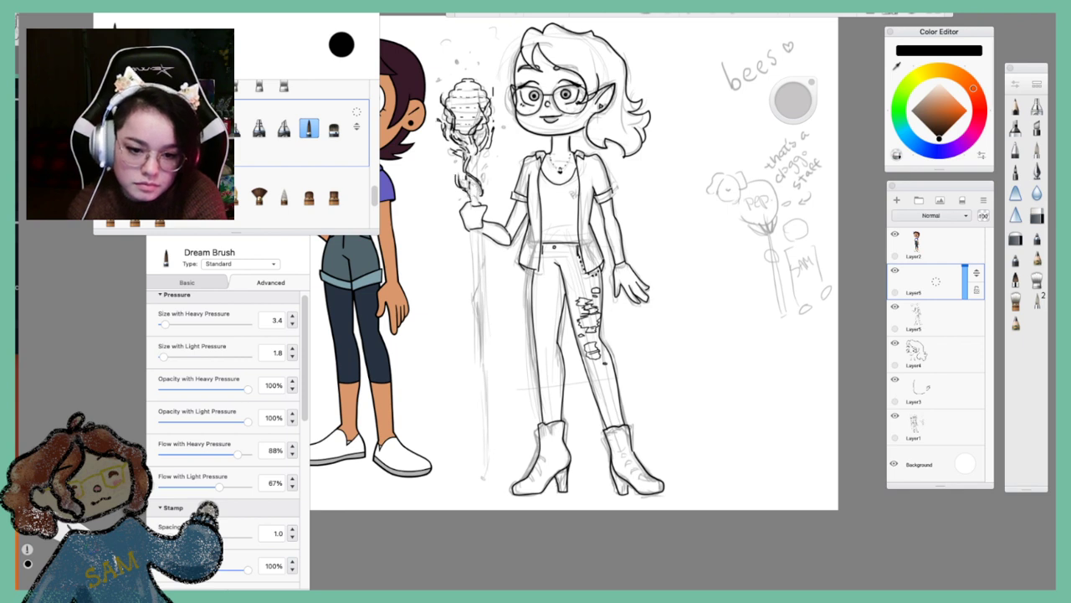
pyautogui.moveTo(464, 175); pyautogui.dragTo(470, 193)
pyautogui.moveTo(482, 149); pyautogui.dragTo(482, 202)
pyautogui.moveTo(487, 142)
pyautogui.mouseDown()
pyautogui.moveTo(481, 158)
pyautogui.moveTo(460, 160)
pyautogui.mouseUp()
pyautogui.moveTo(474, 146); pyautogui.dragTo(463, 160)
pyautogui.moveTo(471, 150)
pyautogui.mouseDown()
pyautogui.moveTo(457, 160)
pyautogui.moveTo(461, 147)
pyautogui.mouseUp()
pyautogui.moveTo(455, 145); pyautogui.dragTo(464, 155)
pyautogui.moveTo(461, 151); pyautogui.dragTo(472, 174)
pyautogui.moveTo(480, 164); pyautogui.dragTo(472, 175)
# Try inking the start of the staff's shaft just beneath the gripping hand, and undo those strokes
pyautogui.moveTo(483, 170)
pyautogui.mouseDown()
pyautogui.moveTo(470, 202)
pyautogui.moveTo(478, 281)
pyautogui.mouseUp()
pyautogui.moveTo(472, 232); pyautogui.dragTo(472, 242)
pyautogui.moveTo(477, 234); pyautogui.dragTo(477, 270)
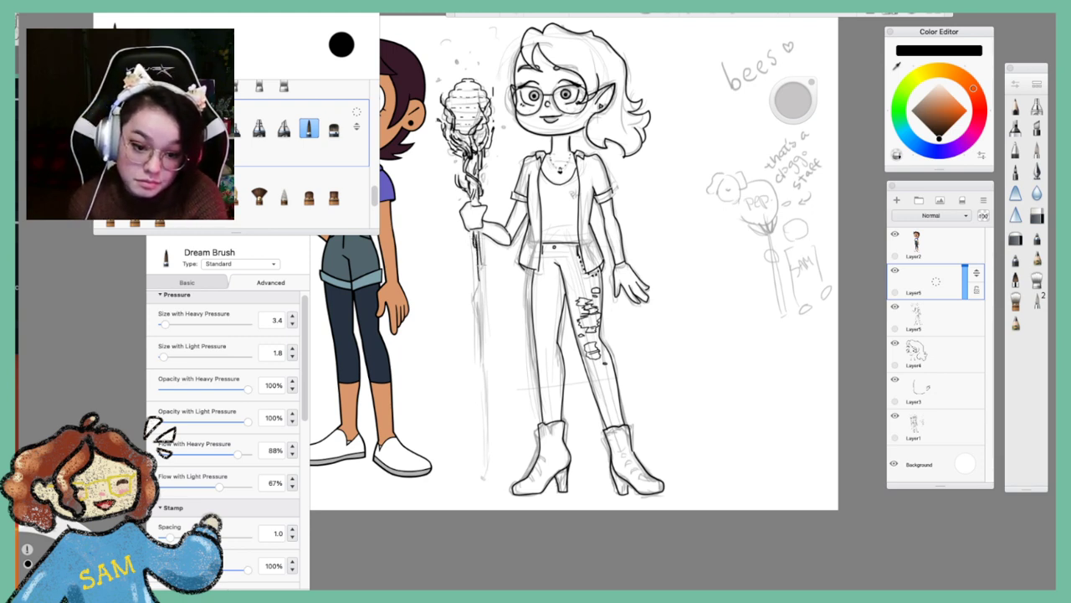
pyautogui.press('super+z')
pyautogui.press('super+z')
pyautogui.press('super+z')
pyautogui.press('super+z')
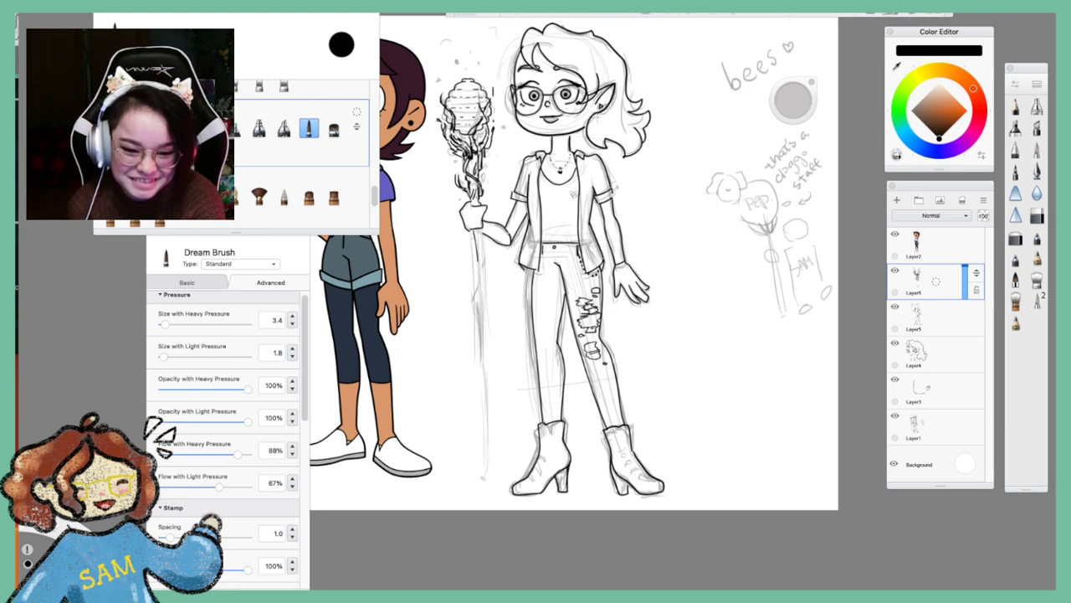
pyautogui.press('super+z')
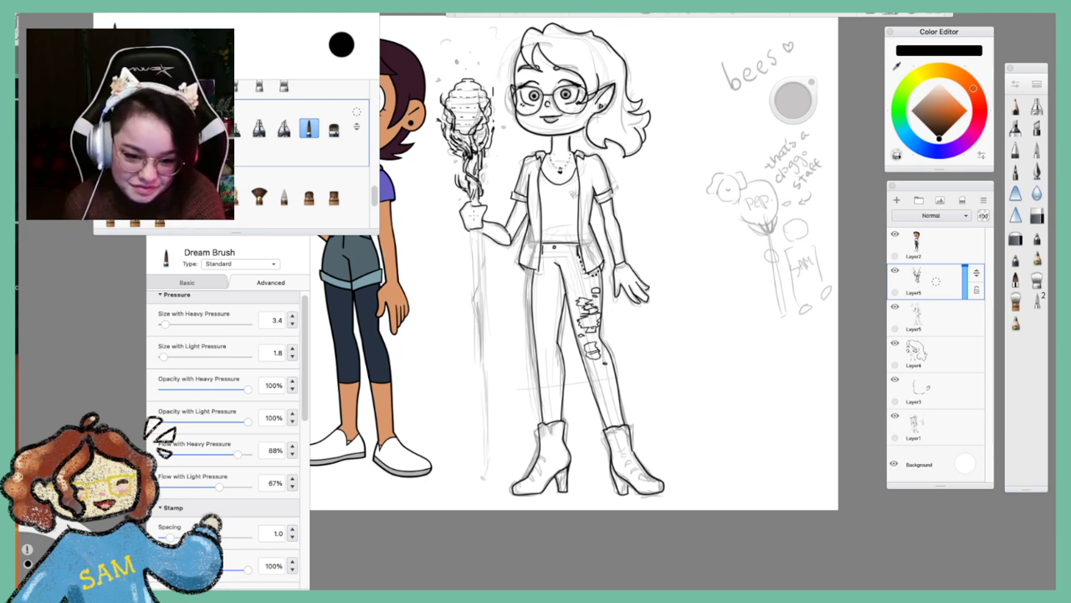
# Ink both edges of the staff's upper shaft from beneath the gripping hand down to about knee height
pyautogui.moveTo(475, 206); pyautogui.dragTo(472, 188)
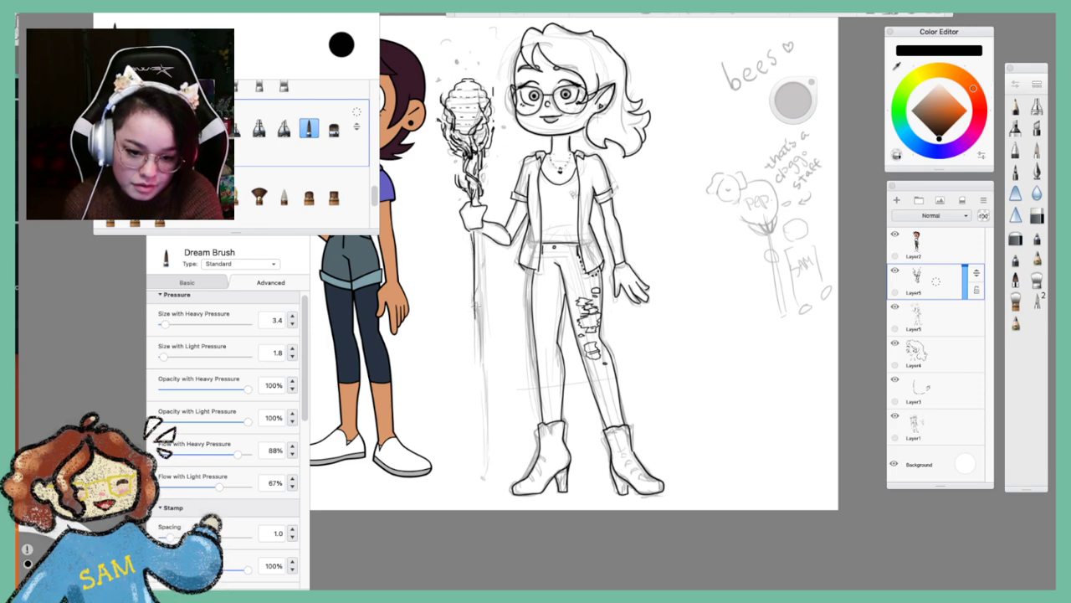
pyautogui.moveTo(479, 316); pyautogui.dragTo(484, 365)
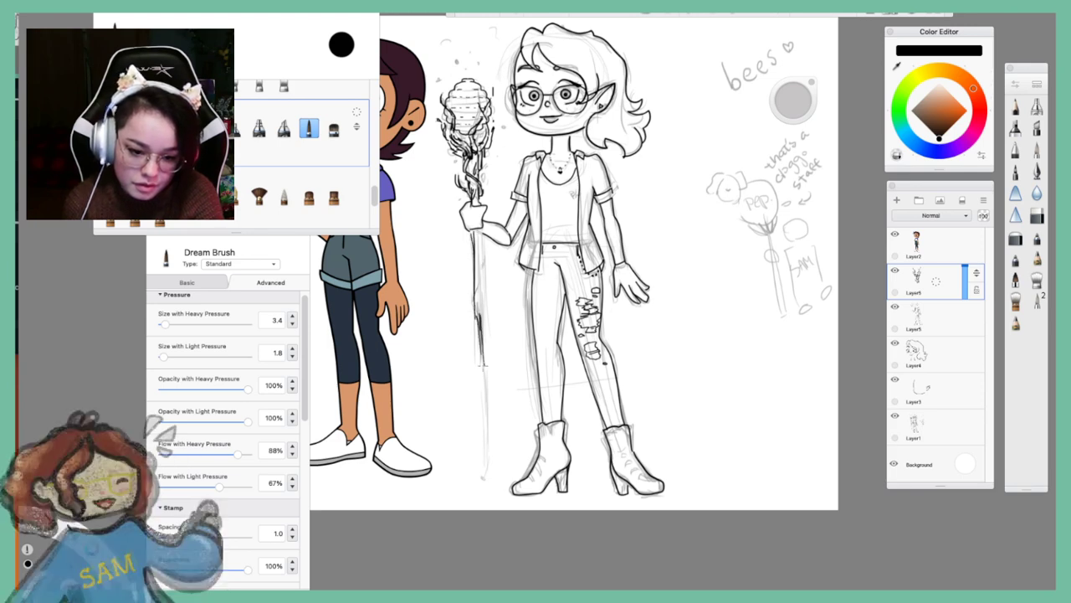
pyautogui.moveTo(476, 234)
pyautogui.mouseDown()
pyautogui.moveTo(489, 280)
pyautogui.moveTo(481, 352)
pyautogui.mouseUp()
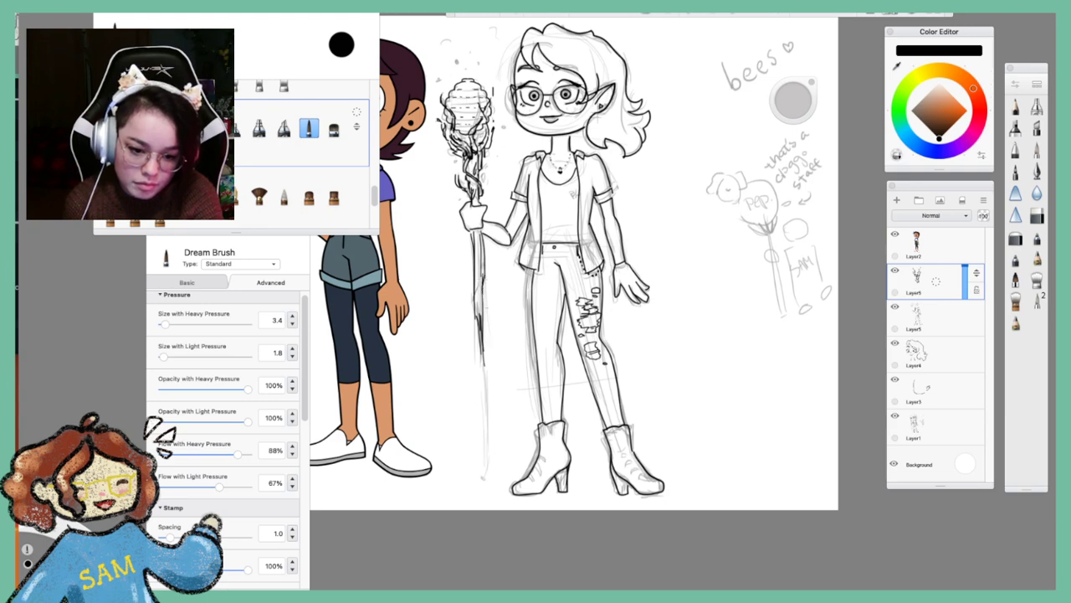
# Extend the rough wooden shaft to the ground and finish it with a small pointed tip
pyautogui.moveTo(486, 312); pyautogui.dragTo(485, 372)
pyautogui.moveTo(481, 333); pyautogui.dragTo(489, 467)
pyautogui.moveTo(482, 362)
pyautogui.mouseDown()
pyautogui.moveTo(486, 425)
pyautogui.moveTo(492, 411)
pyautogui.moveTo(492, 467)
pyautogui.mouseUp()
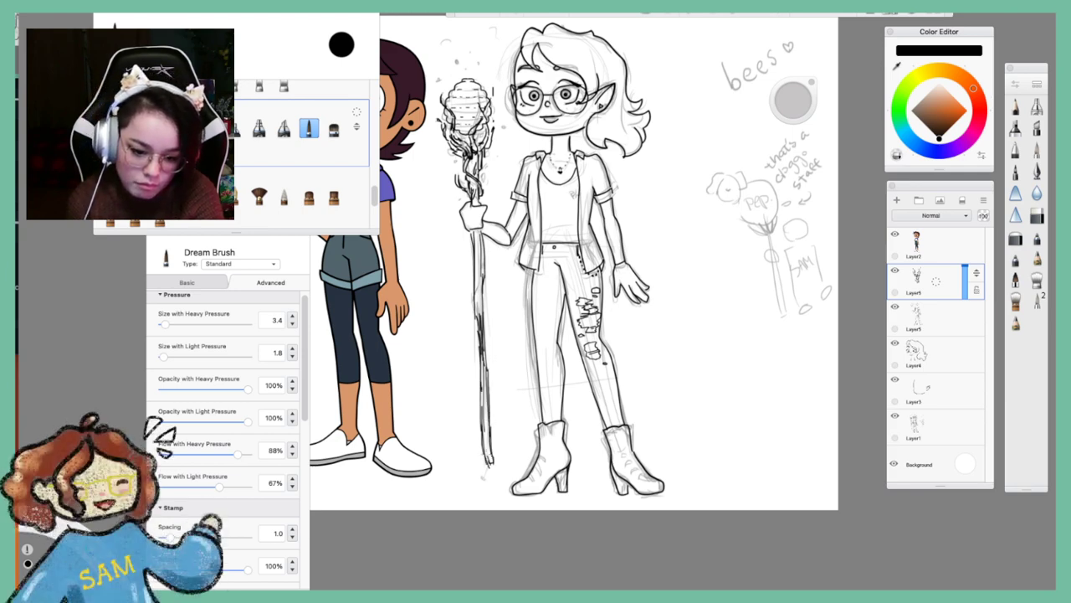
pyautogui.moveTo(483, 418)
pyautogui.mouseDown()
pyautogui.moveTo(484, 489)
pyautogui.moveTo(494, 481)
pyautogui.mouseUp()
pyautogui.moveTo(494, 471); pyautogui.dragTo(488, 487)
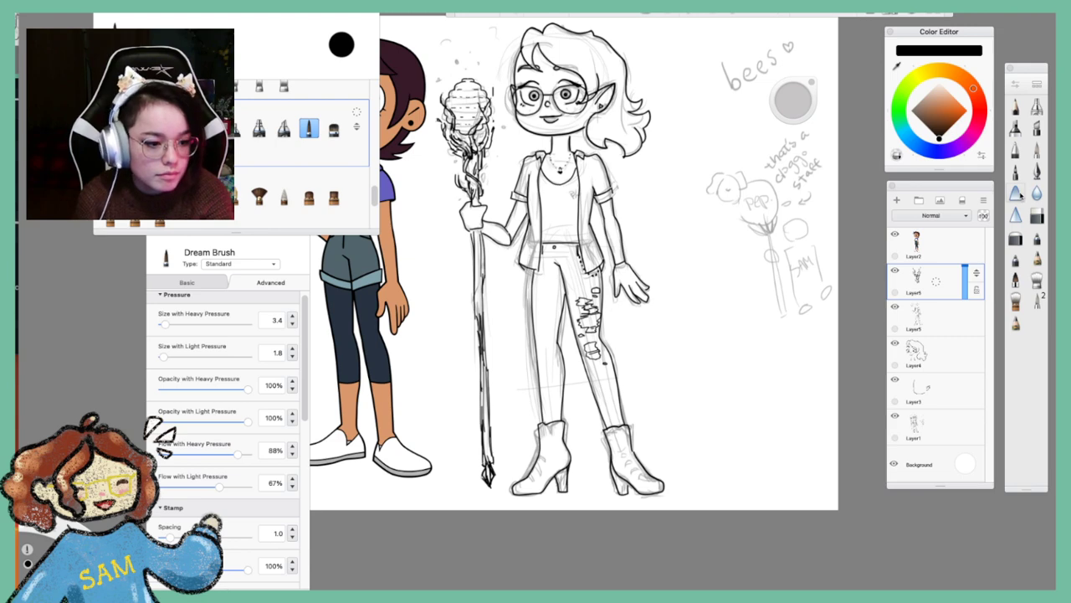
# Erase the inked lower shaft and pointed tip of the staff with the Hard Eraser at size 24
pyautogui.press('e')
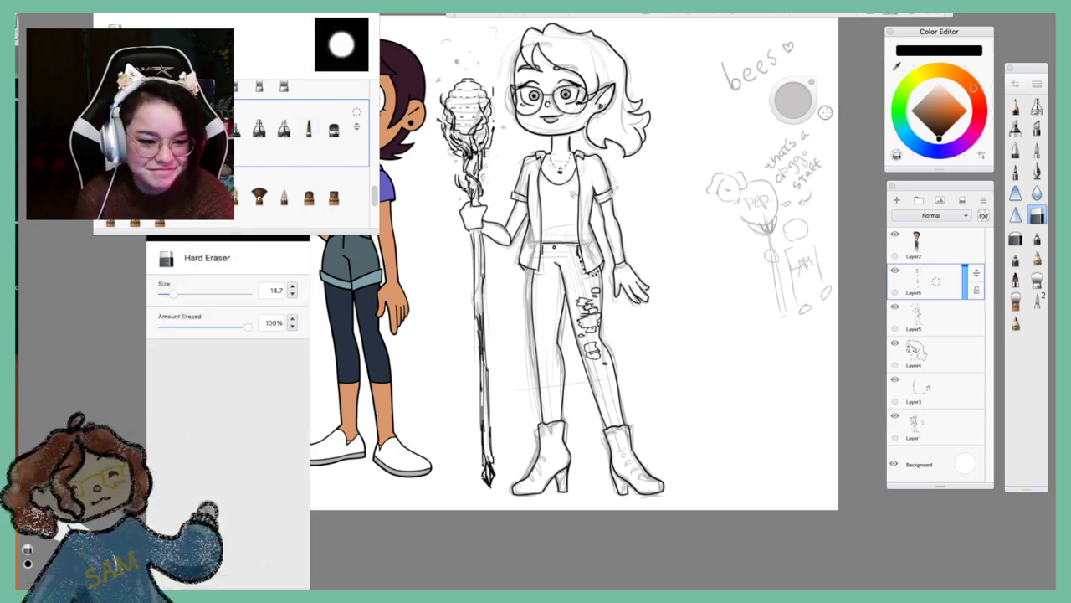
pyautogui.moveTo(485, 289)
pyautogui.mouseDown()
pyautogui.moveTo(476, 500)
pyautogui.moveTo(489, 437)
pyautogui.mouseUp()
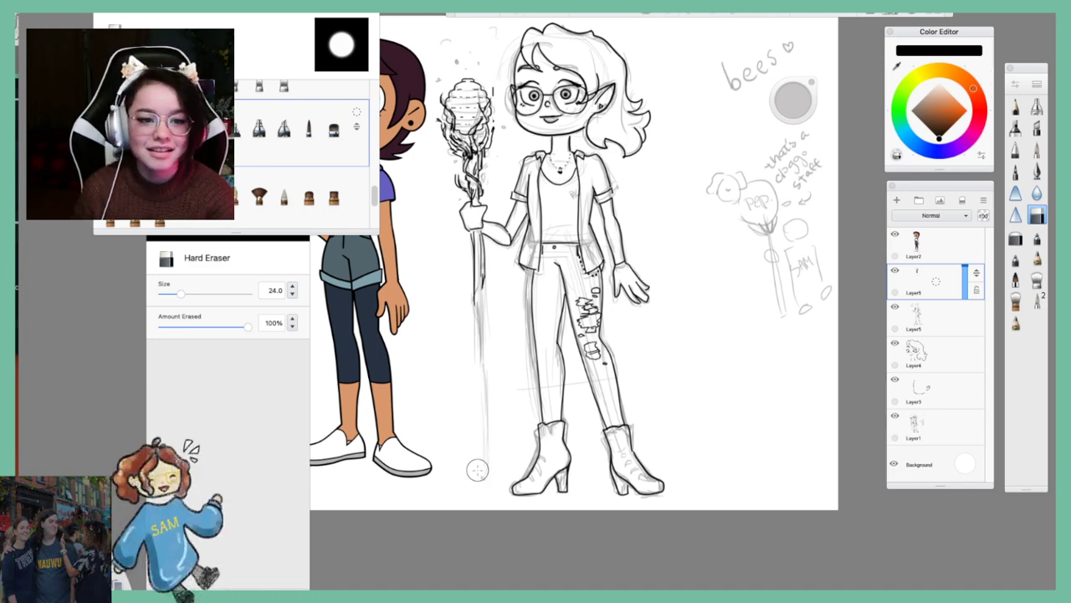
pyautogui.press('super+Tab')
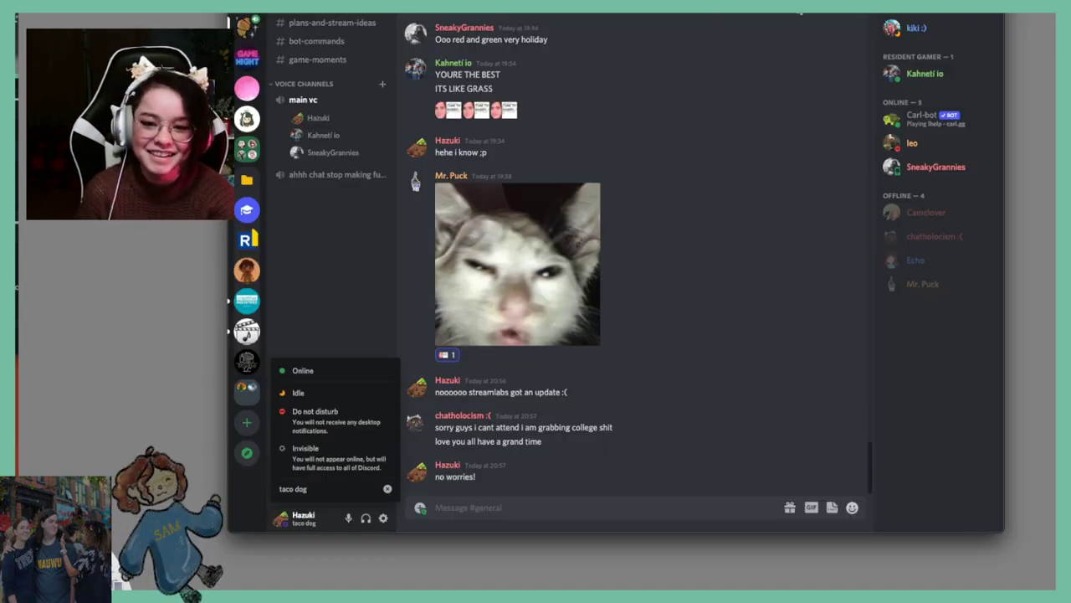
pyautogui.press('super+Tab')
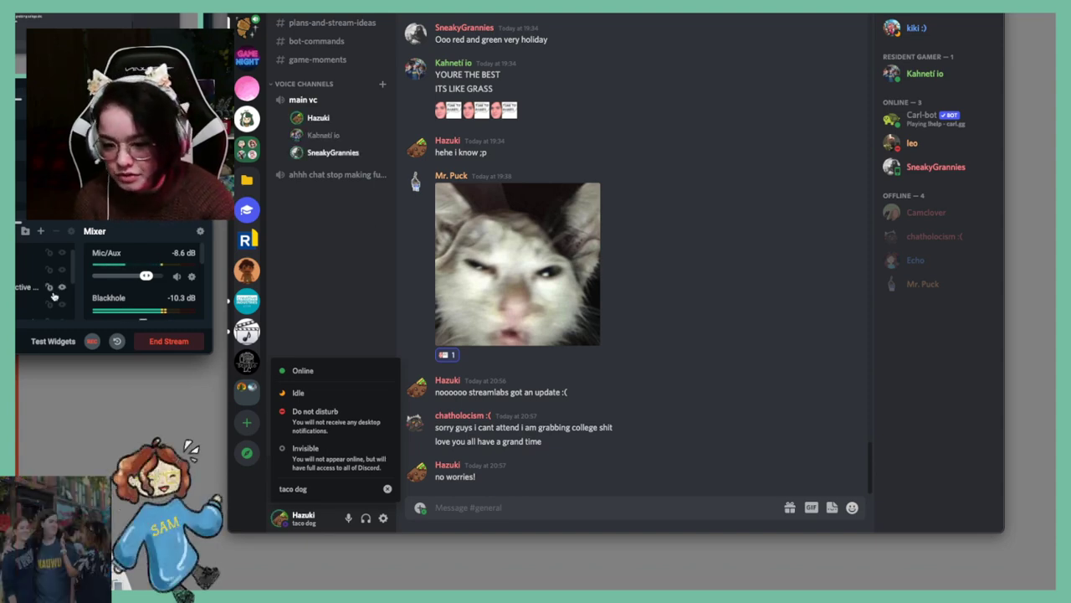
pyautogui.press('super+Tab')
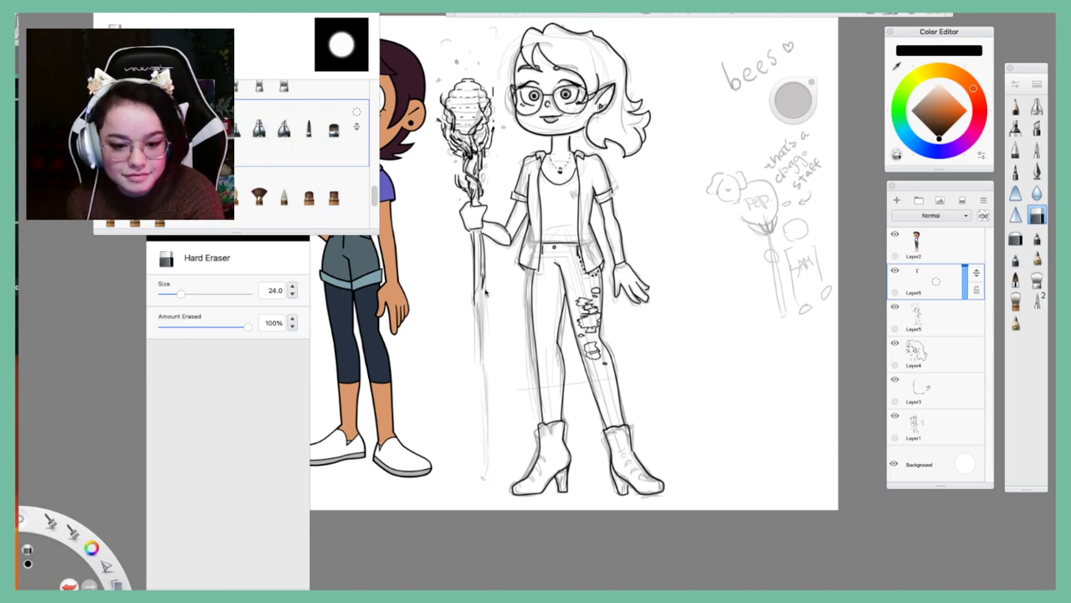
# Ink the staff's shaft to just past knee height with the Dream Brush and wrap a thin vine around it
pyautogui.moveTo(486, 292); pyautogui.dragTo(483, 270)
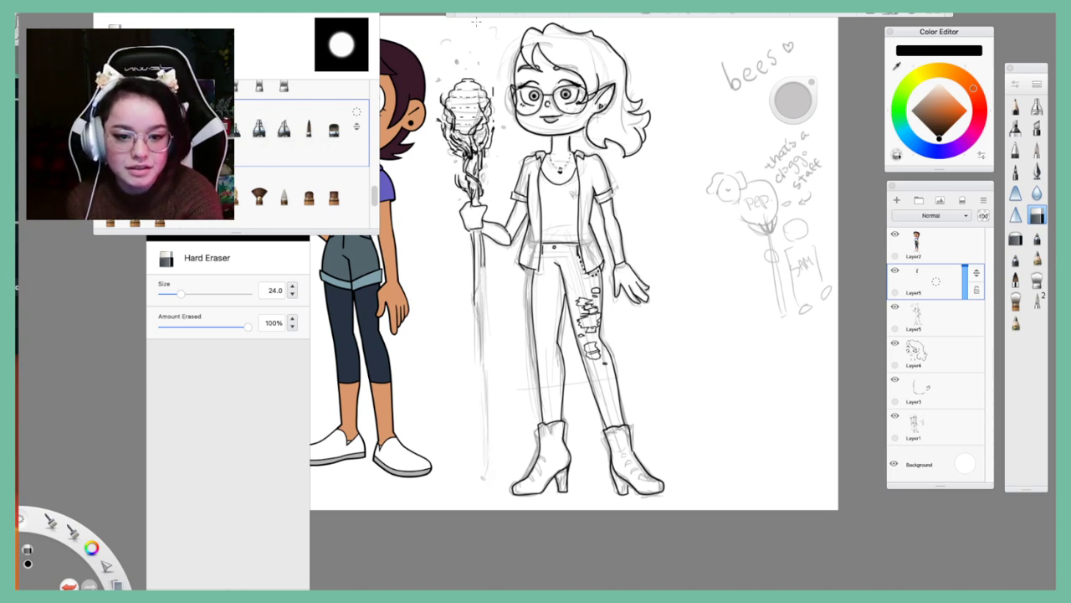
pyautogui.click(308, 127)
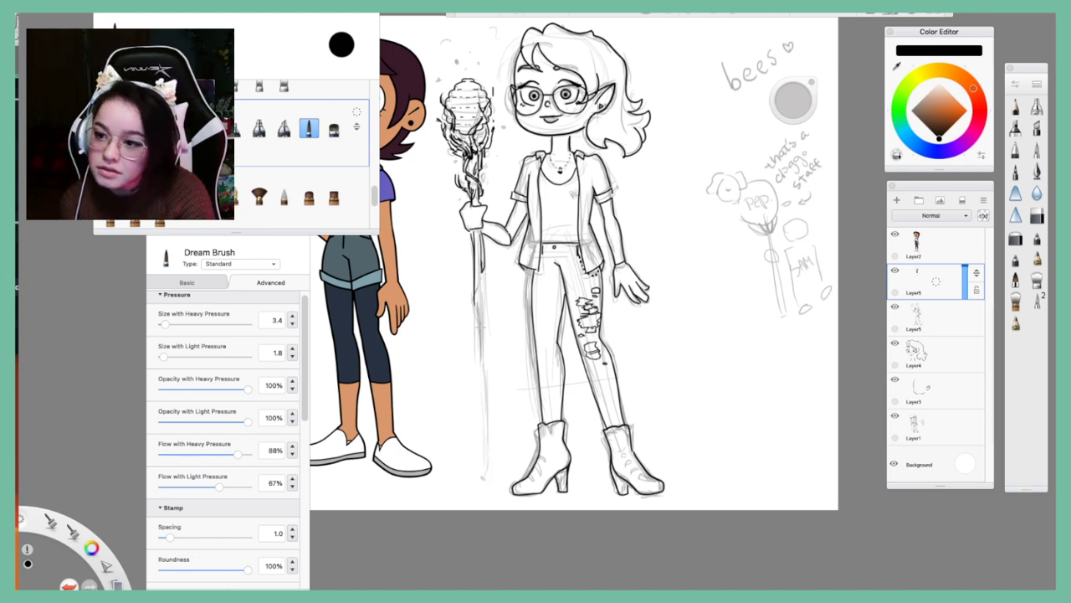
pyautogui.moveTo(481, 298)
pyautogui.mouseDown()
pyautogui.moveTo(472, 308)
pyautogui.moveTo(484, 308)
pyautogui.moveTo(482, 378)
pyautogui.mouseUp()
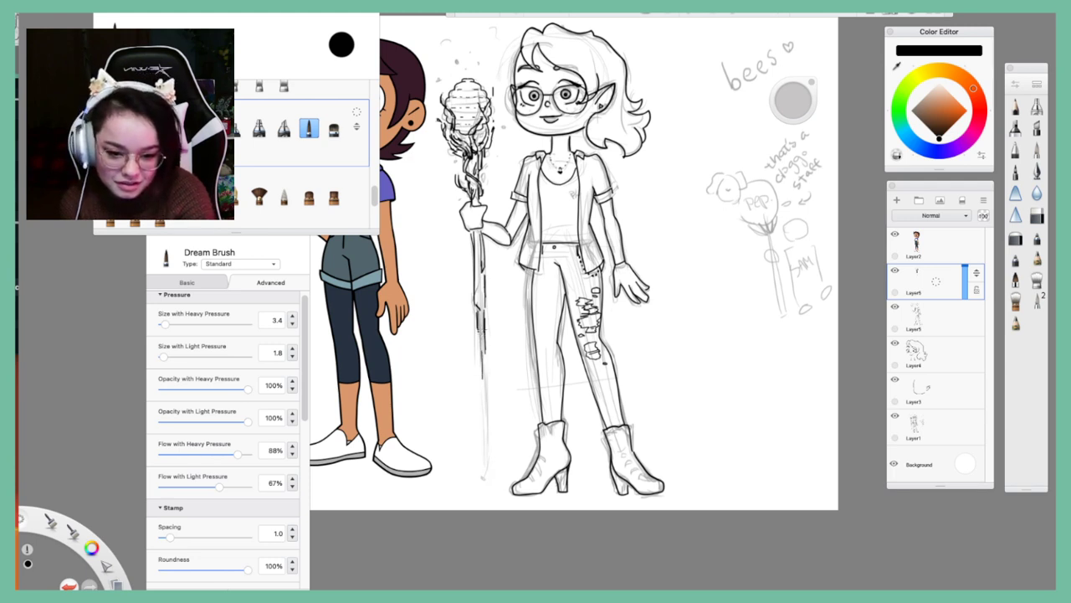
pyautogui.moveTo(485, 330); pyautogui.dragTo(483, 381)
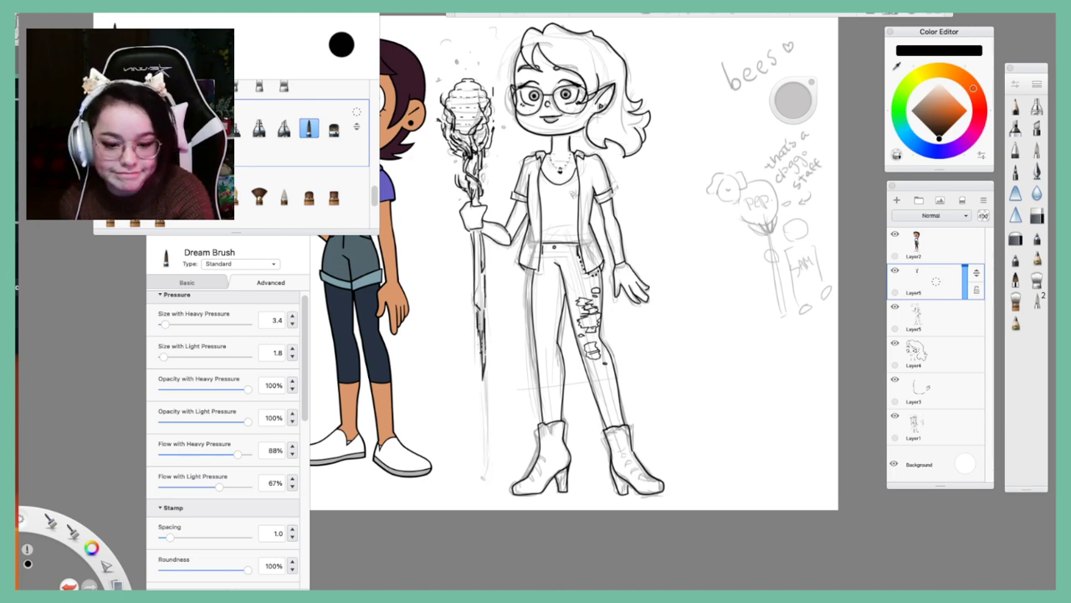
pyautogui.moveTo(484, 323); pyautogui.dragTo(475, 360)
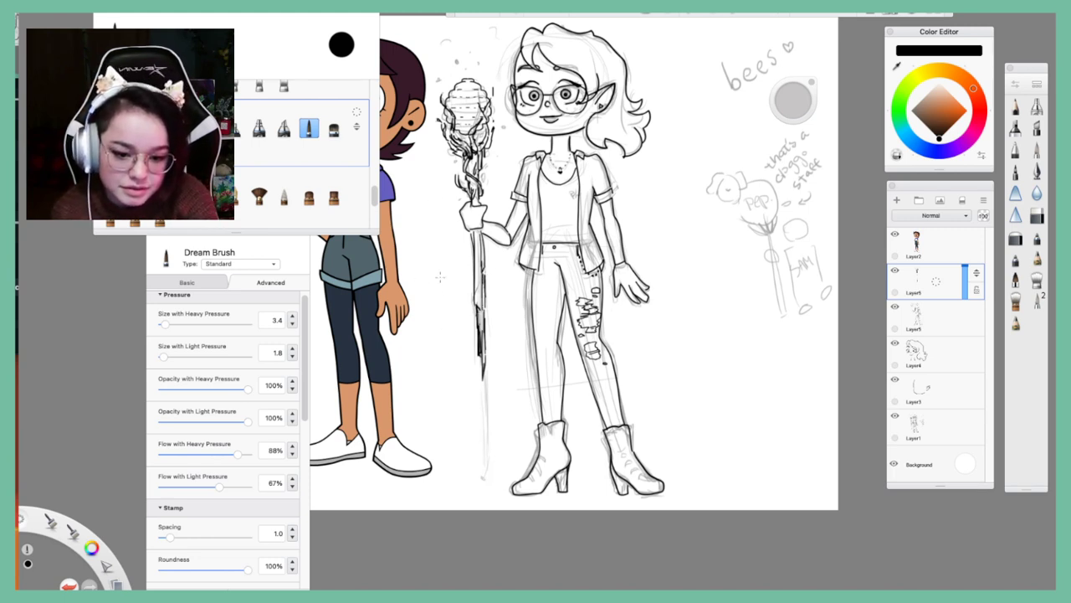
pyautogui.moveTo(467, 278); pyautogui.dragTo(484, 330)
pyautogui.moveTo(464, 269); pyautogui.dragTo(472, 286)
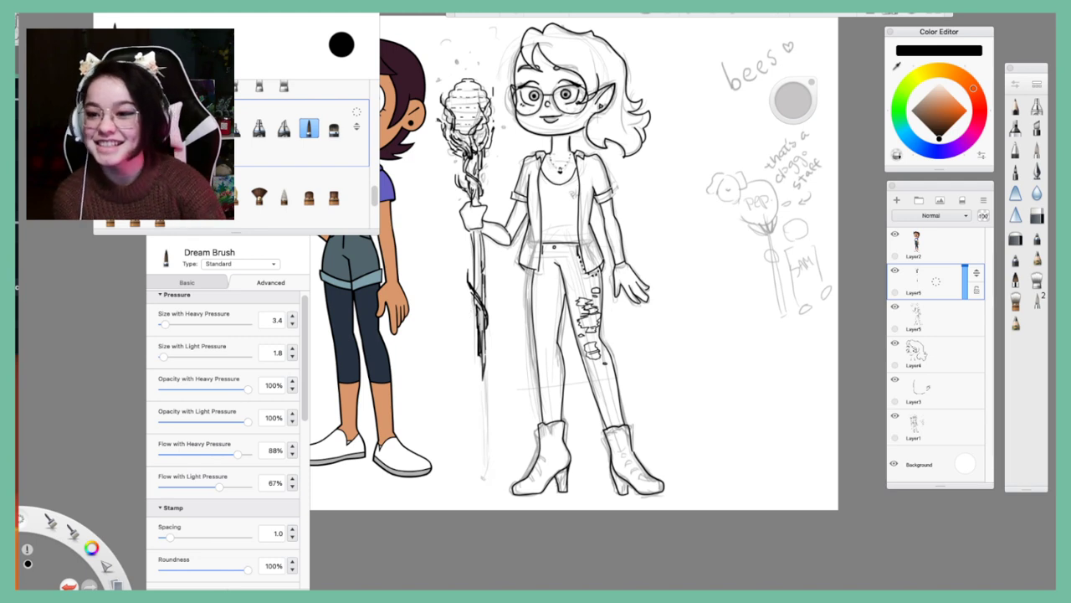
pyautogui.press('super+Tab')
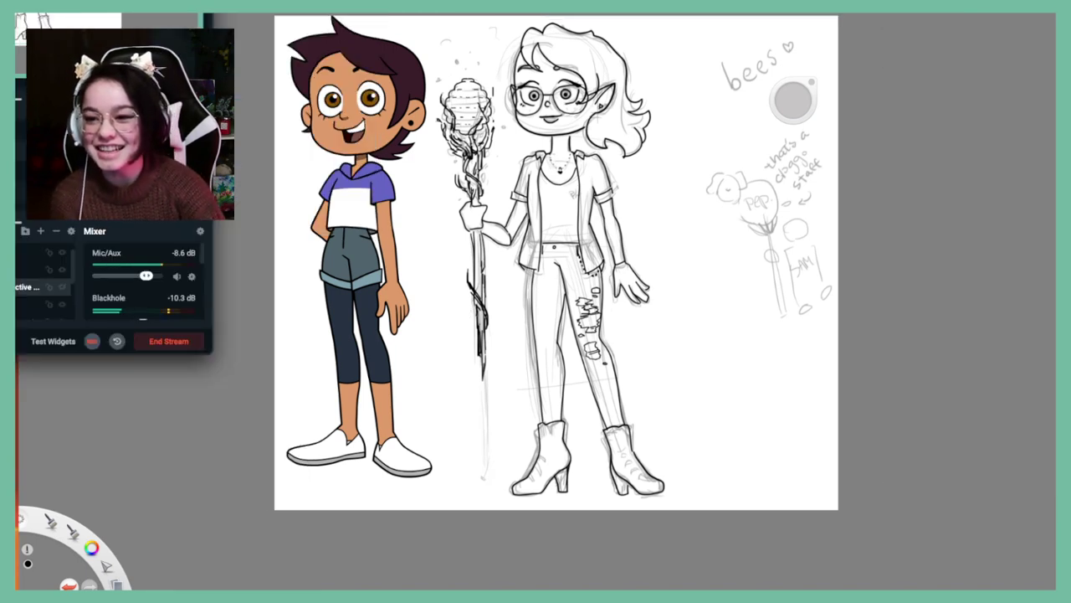
pyautogui.click(27, 311)
pyautogui.press('Tab')
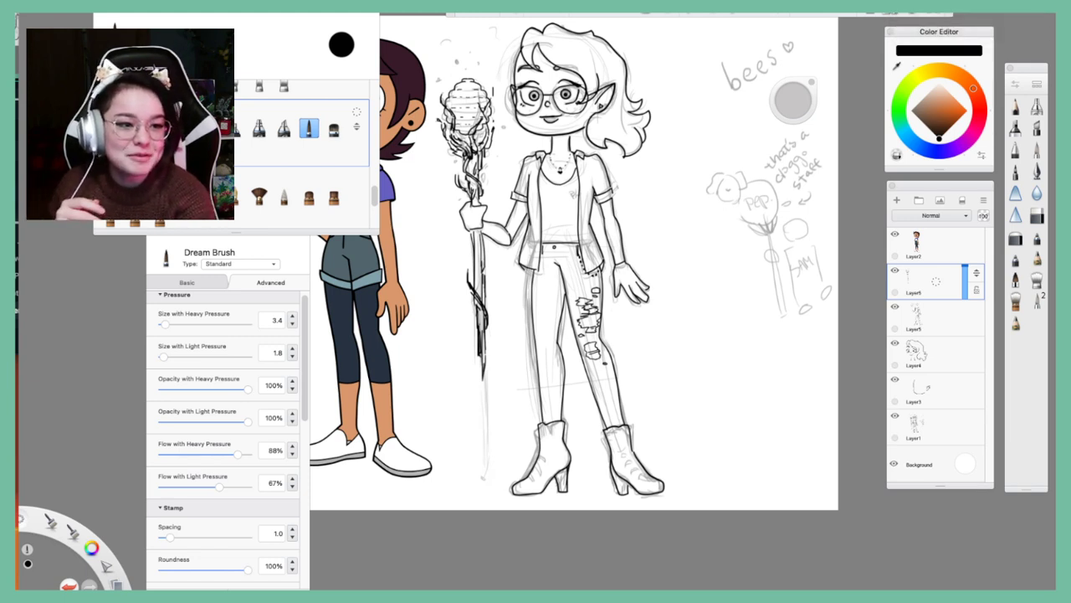
pyautogui.press('Tab')
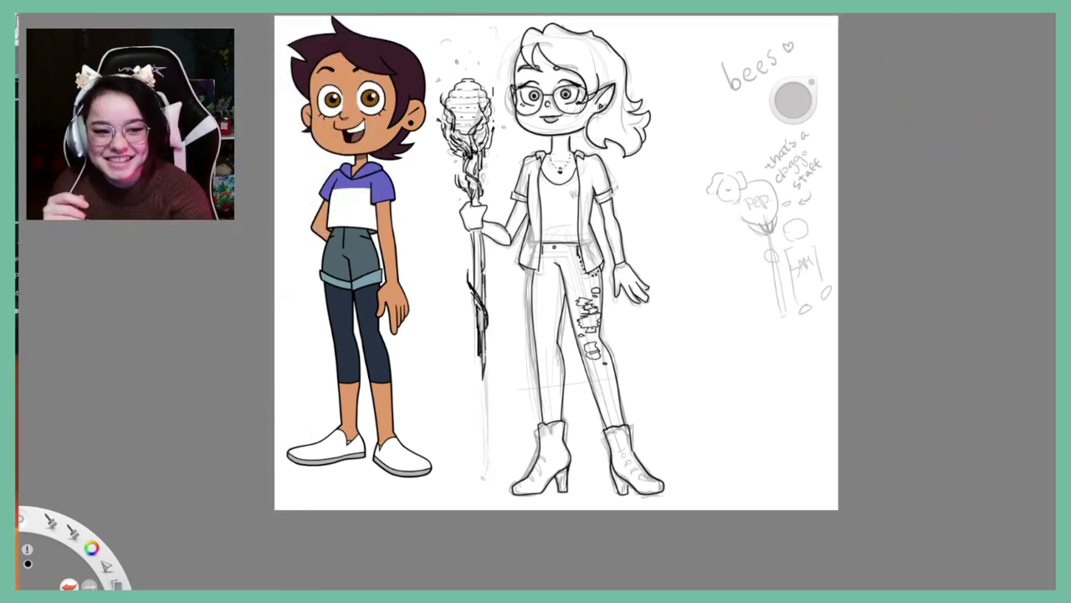
pyautogui.press('Tab')
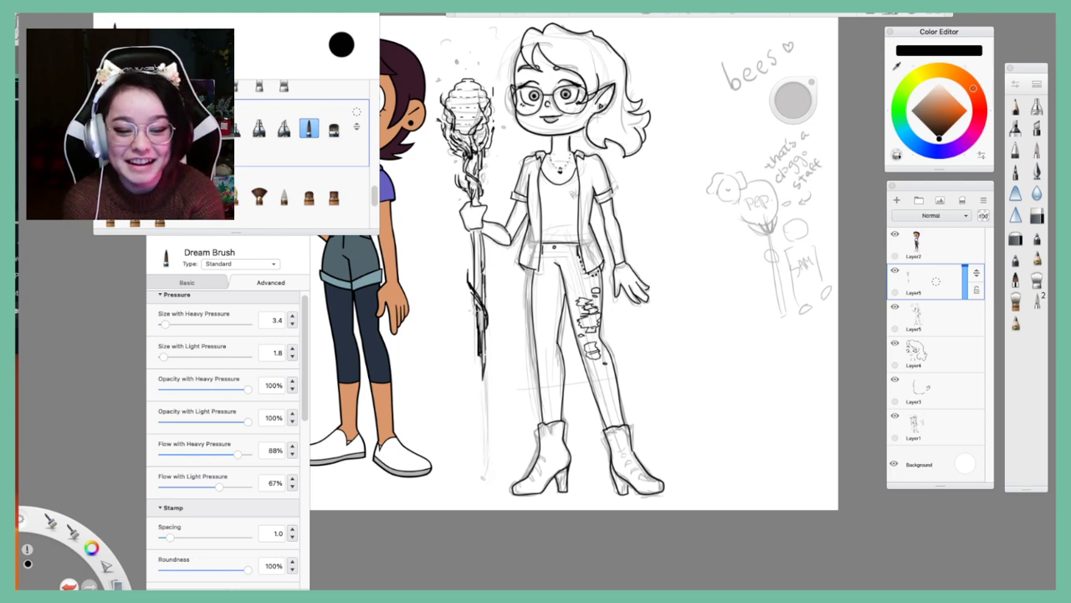
# Extend the staff's rough wooden shaft down to about boot-top height and wind another vine around its lower part
pyautogui.moveTo(483, 338); pyautogui.dragTo(481, 416)
pyautogui.moveTo(481, 356); pyautogui.dragTo(489, 437)
pyautogui.moveTo(481, 387)
pyautogui.mouseDown()
pyautogui.moveTo(477, 439)
pyautogui.moveTo(489, 446)
pyautogui.moveTo(492, 437)
pyautogui.mouseUp()
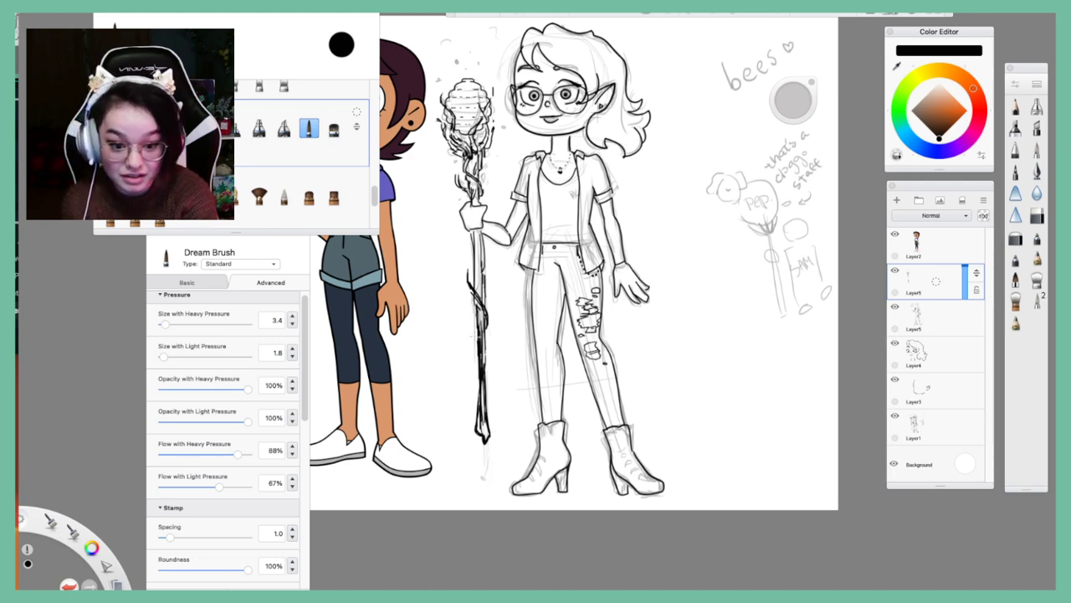
pyautogui.moveTo(477, 310); pyautogui.dragTo(475, 407)
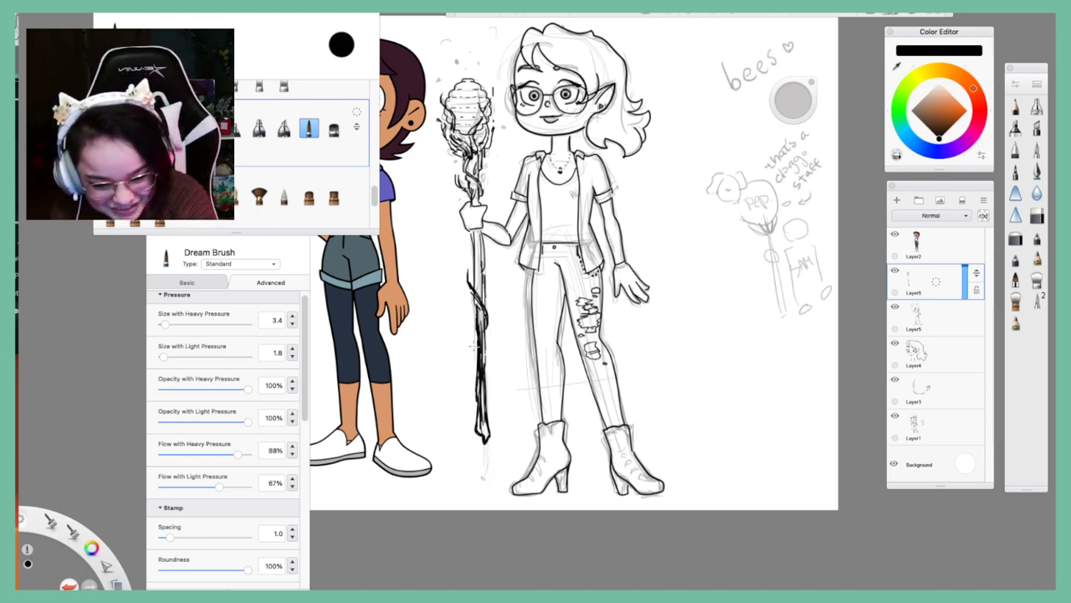
pyautogui.moveTo(474, 346)
pyautogui.mouseDown()
pyautogui.moveTo(479, 379)
pyautogui.moveTo(477, 358)
pyautogui.mouseUp()
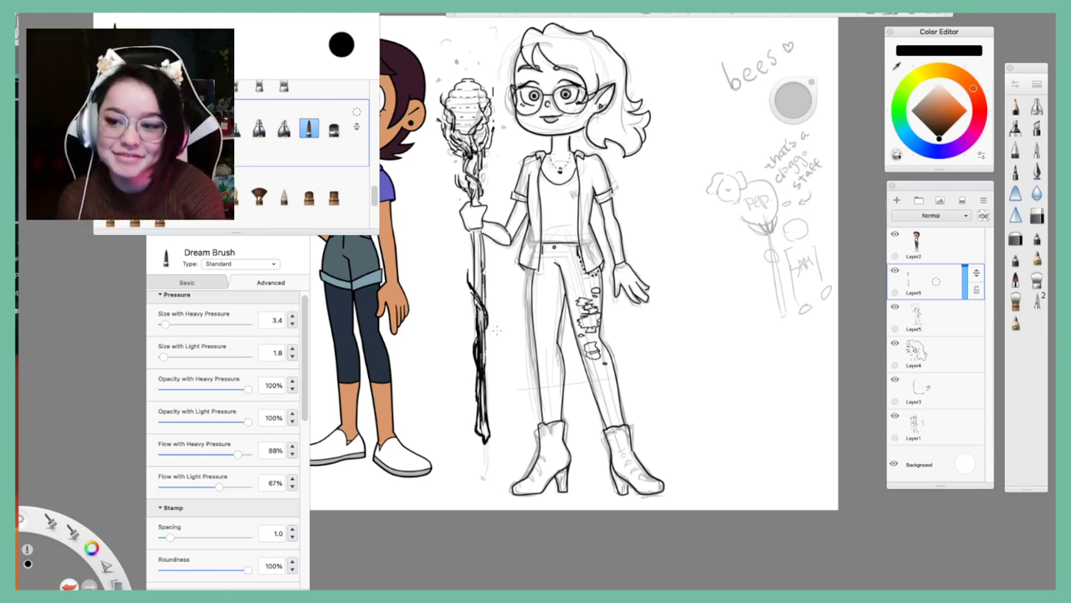
# Ink a faceted pointed tip at the staff's lower end and add small leaves beside the vine
pyautogui.moveTo(485, 441)
pyautogui.mouseDown()
pyautogui.moveTo(479, 433)
pyautogui.moveTo(472, 463)
pyautogui.moveTo(480, 482)
pyautogui.mouseUp()
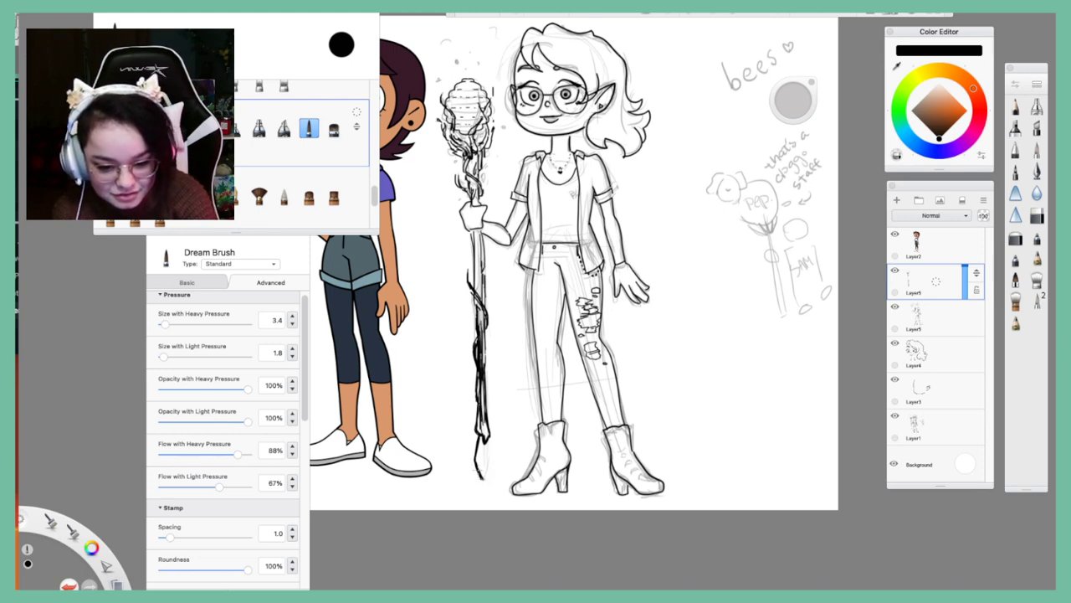
pyautogui.moveTo(489, 435); pyautogui.dragTo(484, 482)
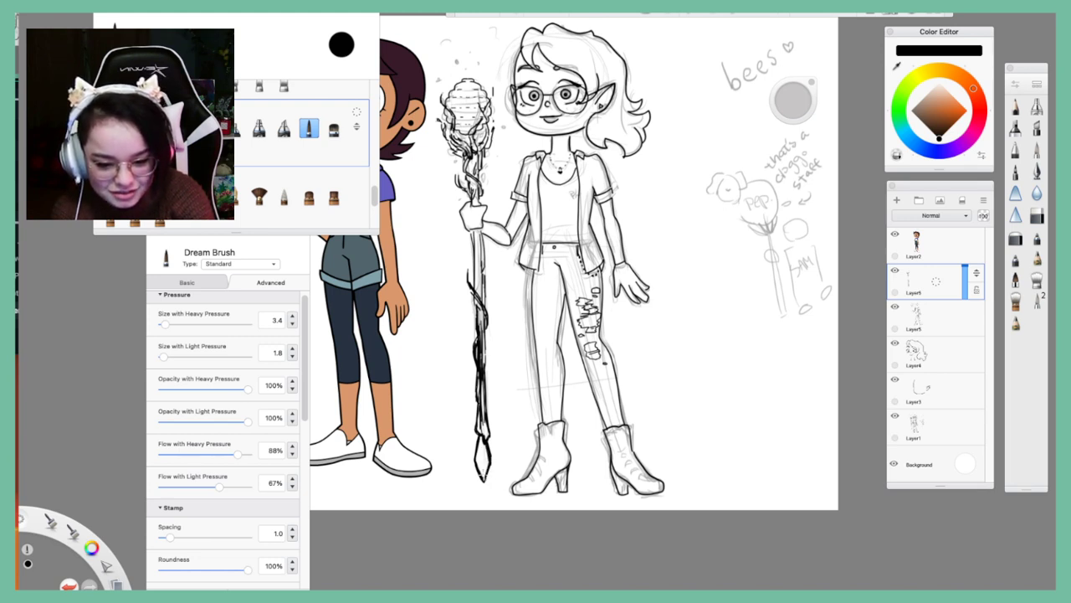
pyautogui.moveTo(489, 437); pyautogui.dragTo(484, 470)
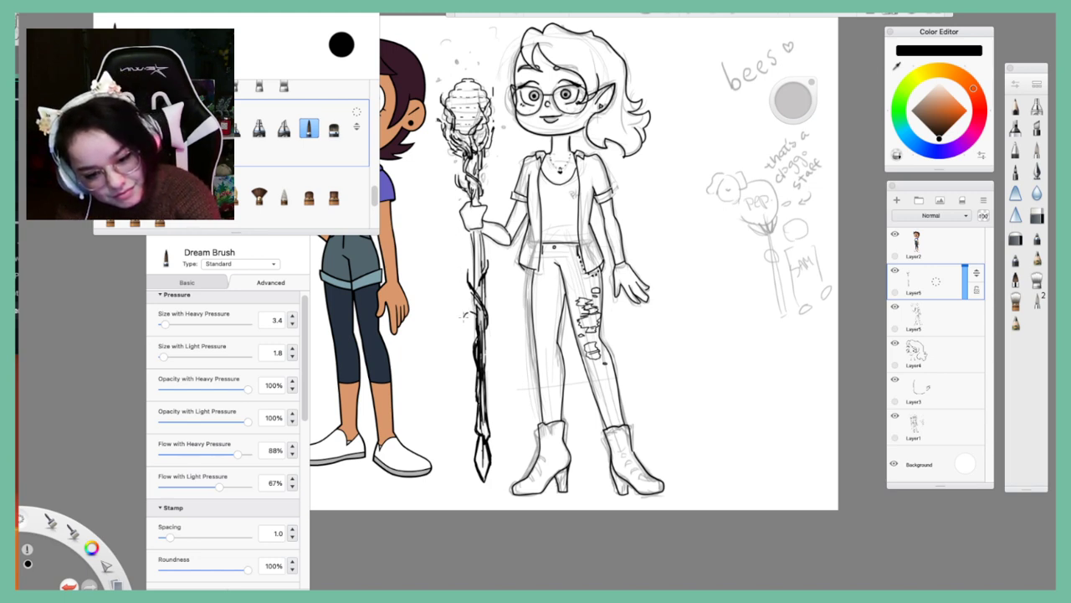
pyautogui.moveTo(465, 316); pyautogui.dragTo(473, 313)
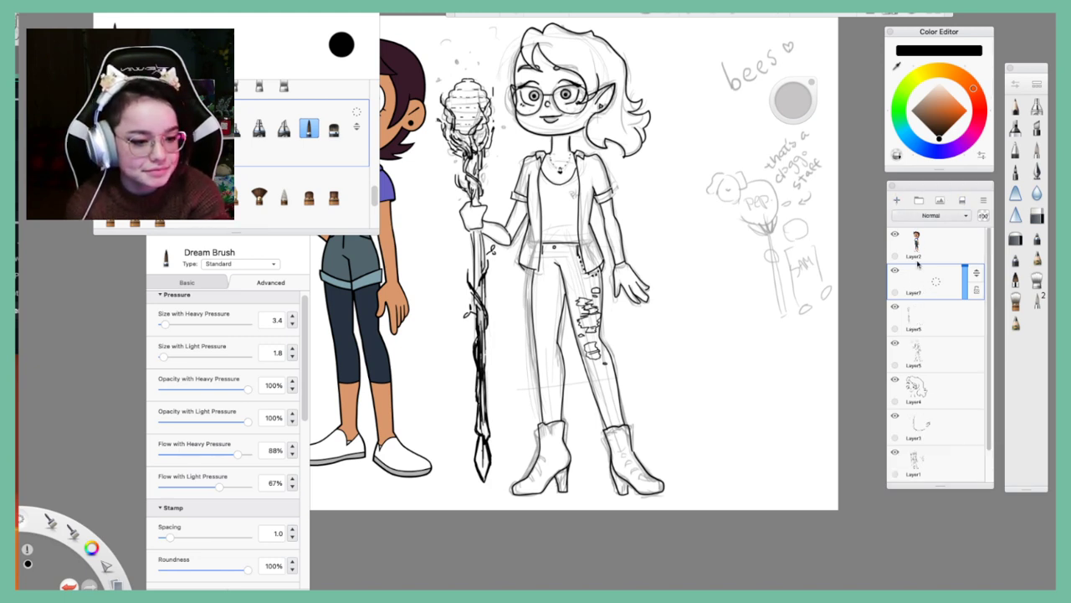
# Add a new layer directly above the rough sketch layer, Layer1
pyautogui.moveTo(934, 277)
pyautogui.mouseDown()
pyautogui.moveTo(950, 254)
pyautogui.moveTo(946, 277)
pyautogui.mouseUp()
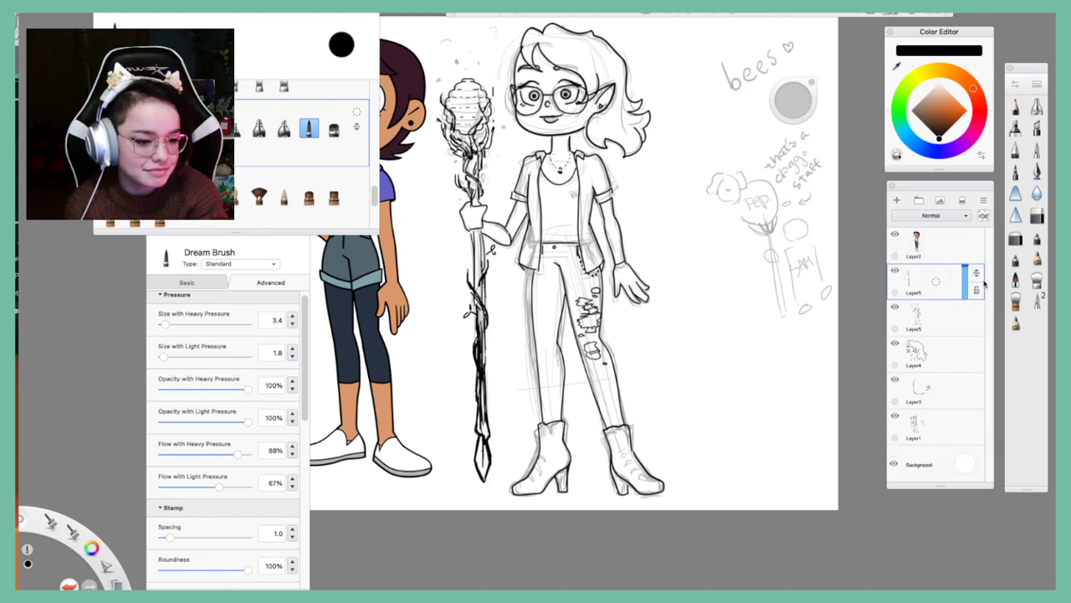
pyautogui.click(936, 433)
pyautogui.click(897, 418)
pyautogui.click(897, 419)
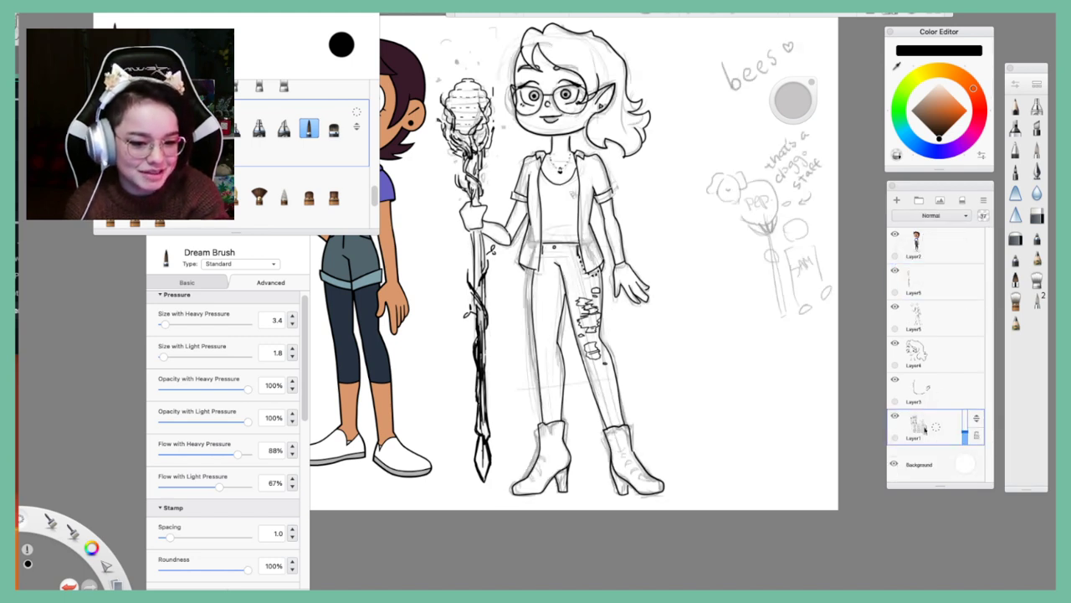
pyautogui.click(896, 201)
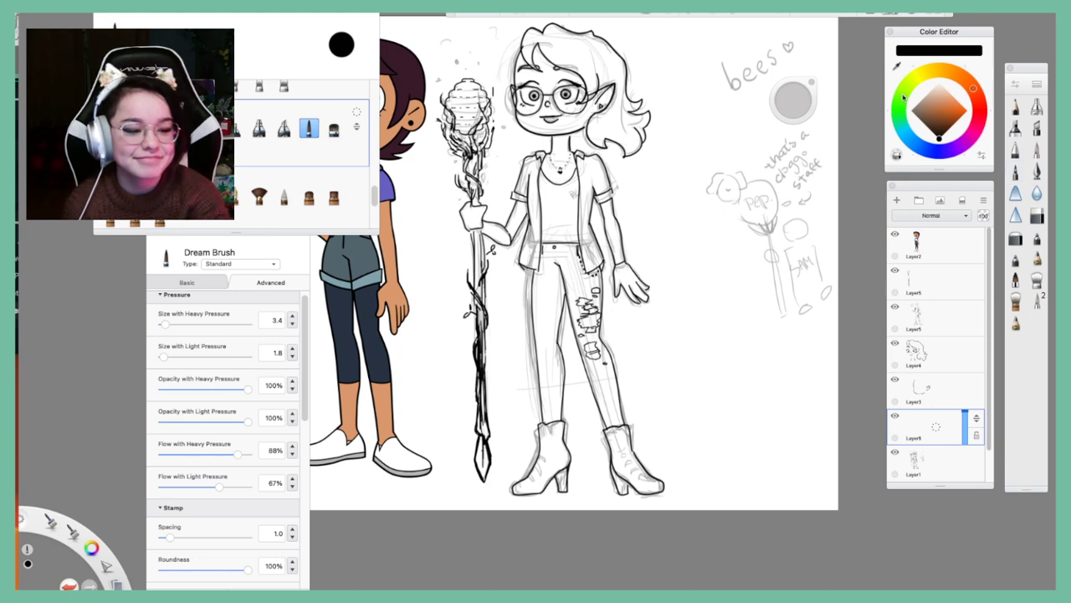
# Choose the Paint Tapered brush, test it in black on the staff-holding forearm, and undo the dab
pyautogui.moveTo(236, 5); pyautogui.dragTo(125, 15)
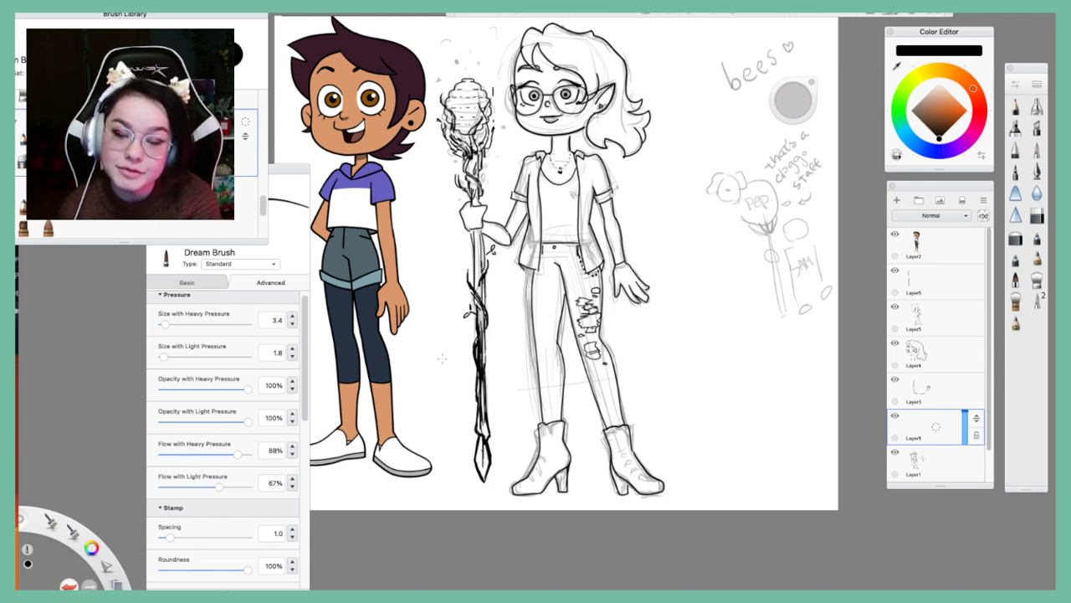
pyautogui.click(511, 14)
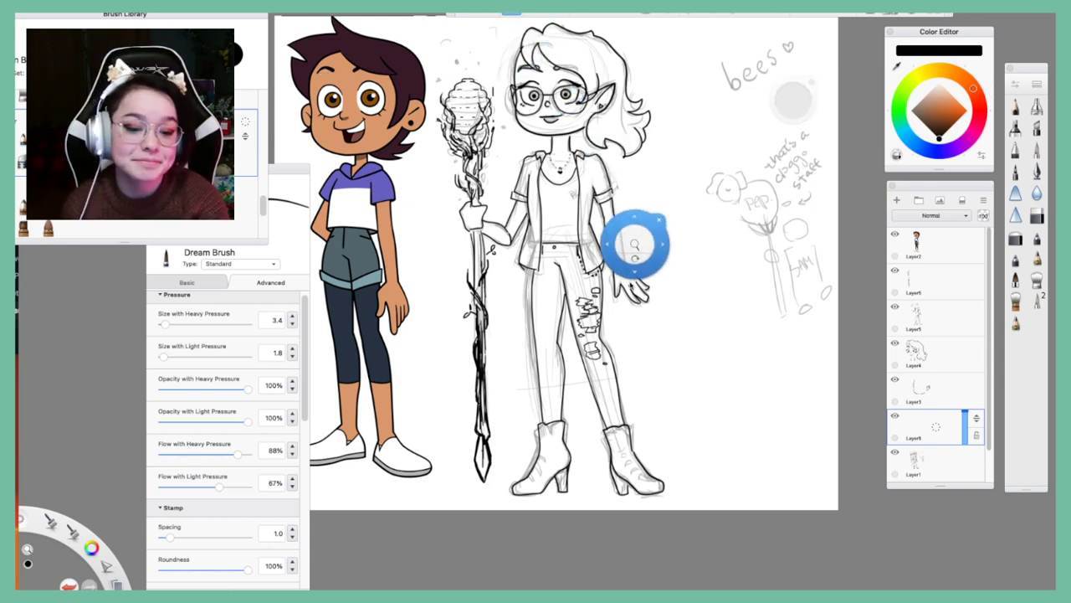
pyautogui.moveTo(637, 248); pyautogui.dragTo(755, 144)
pyautogui.moveTo(659, 280); pyautogui.dragTo(827, 363)
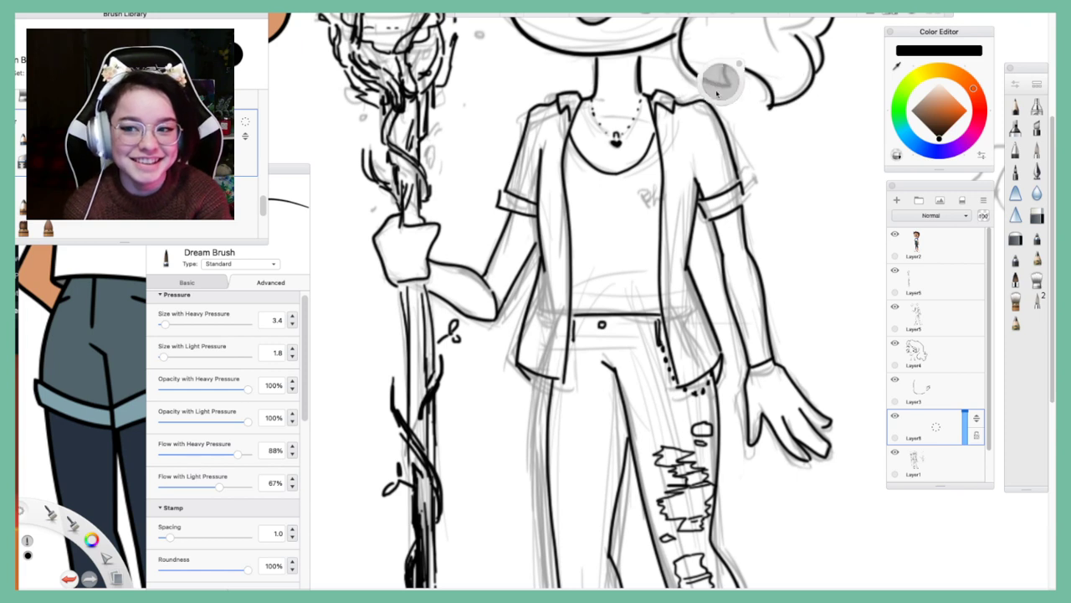
pyautogui.click(1037, 240)
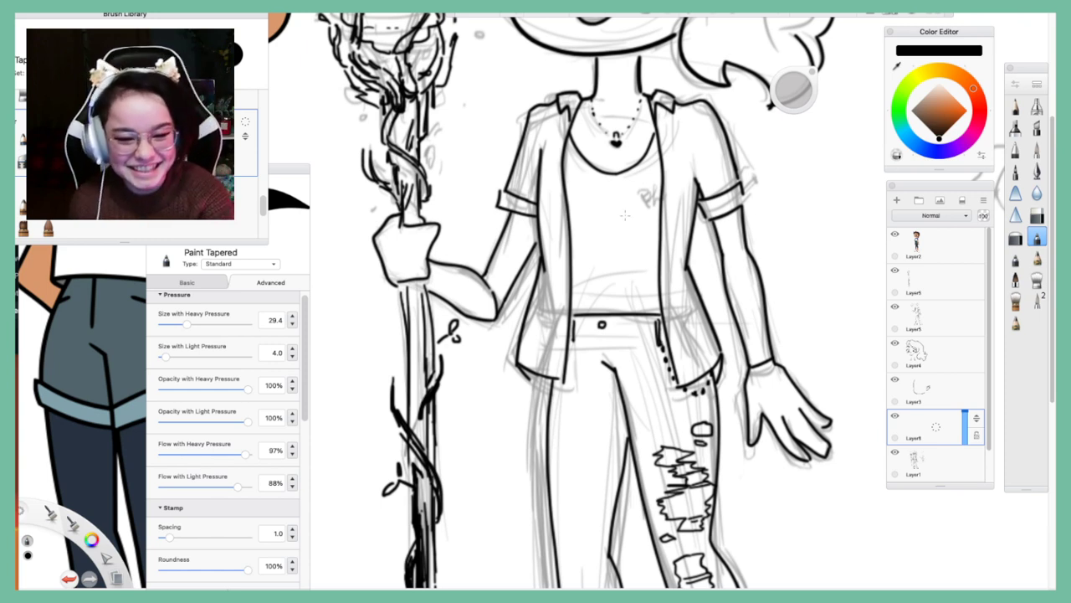
pyautogui.moveTo(421, 280); pyautogui.dragTo(441, 288)
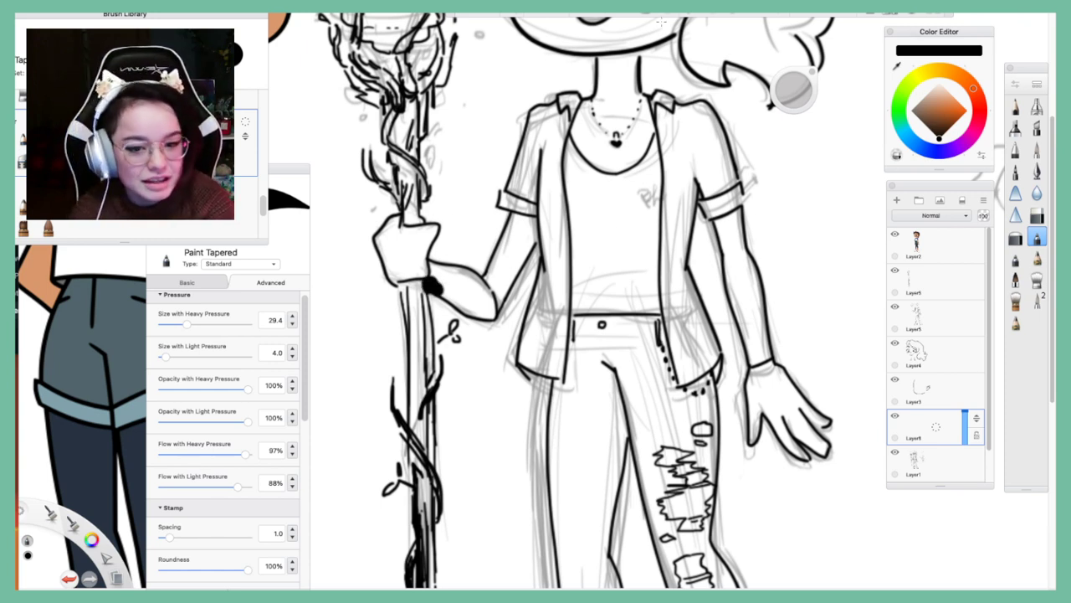
pyautogui.hotkey('ctrl', 'z')
# Set the color to a dark muted reddish brown and fill the staff-holding forearm from wrist to elbow
pyautogui.moveTo(935, 128); pyautogui.dragTo(922, 120)
pyautogui.click(980, 109)
pyautogui.moveTo(529, 224)
pyautogui.mouseDown()
pyautogui.moveTo(486, 286)
pyautogui.moveTo(427, 286)
pyautogui.moveTo(432, 266)
pyautogui.mouseUp()
pyautogui.hotkey('ctrl', 'z')
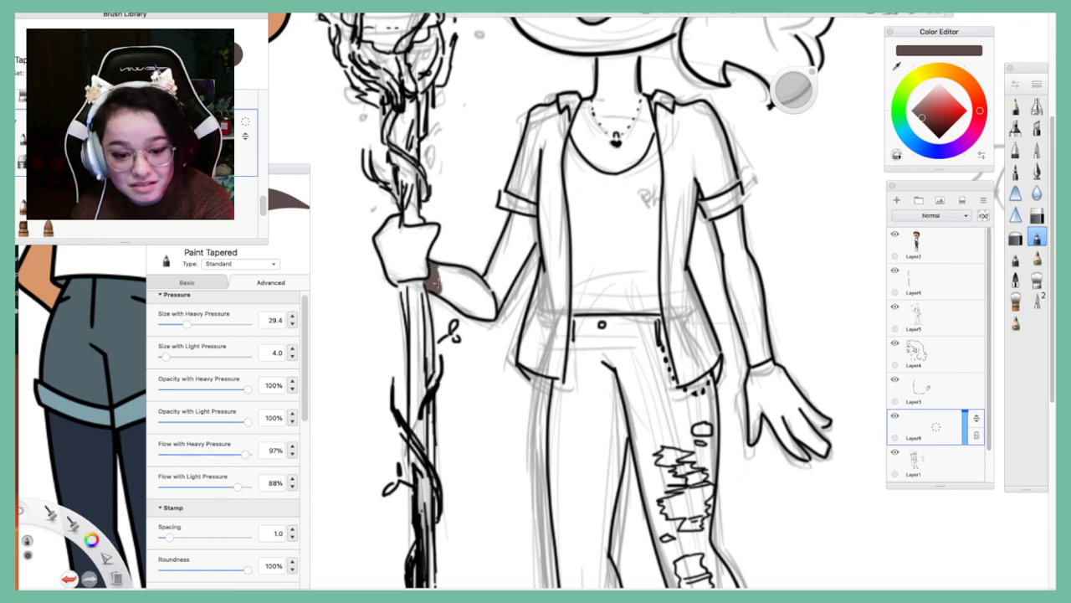
pyautogui.moveTo(436, 287)
pyautogui.mouseDown()
pyautogui.moveTo(467, 310)
pyautogui.moveTo(438, 280)
pyautogui.moveTo(475, 304)
pyautogui.moveTo(436, 272)
pyautogui.moveTo(468, 295)
pyautogui.moveTo(447, 271)
pyautogui.moveTo(482, 293)
pyautogui.moveTo(449, 270)
pyautogui.moveTo(467, 308)
pyautogui.moveTo(491, 291)
pyautogui.mouseUp()
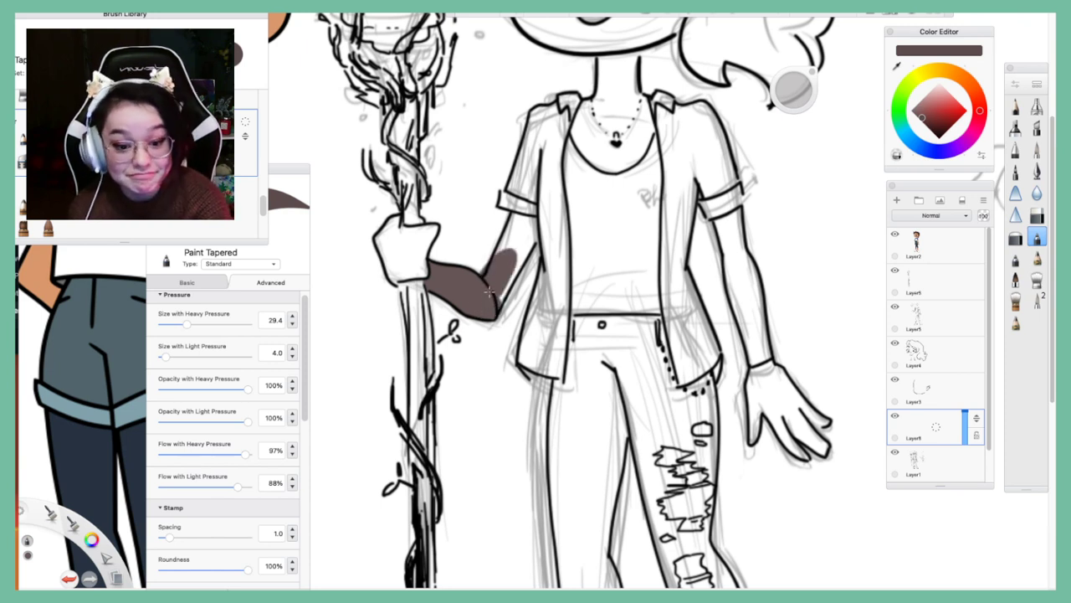
pyautogui.press('super+z')
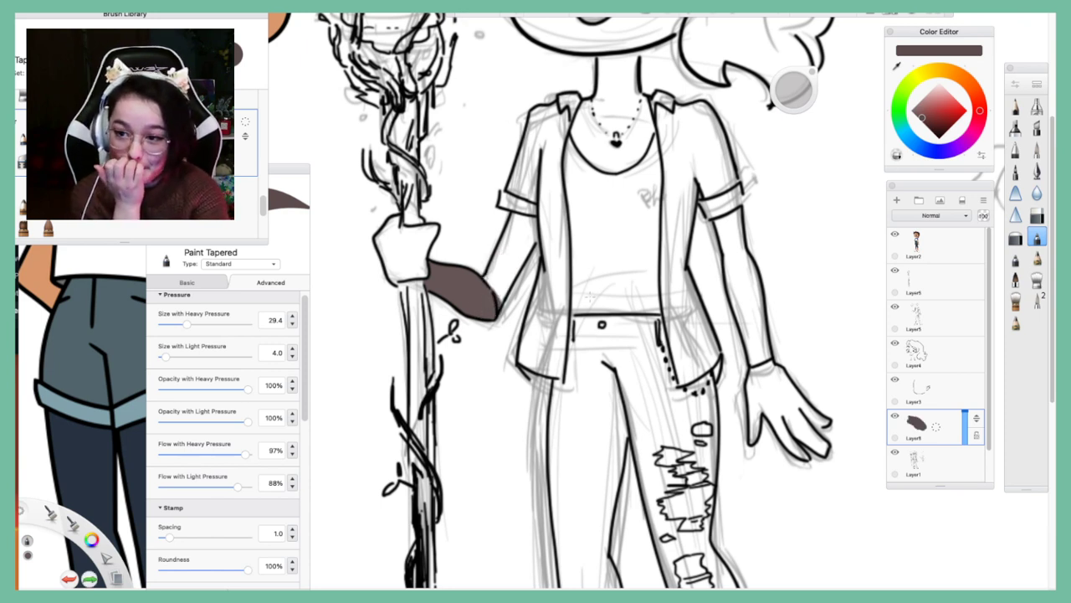
# Fill the upper part of the staff-holding arm with the same dark brown, from the elbow to the sleeve cuff
pyautogui.moveTo(488, 289)
pyautogui.mouseDown()
pyautogui.moveTo(504, 250)
pyautogui.moveTo(487, 281)
pyautogui.moveTo(524, 219)
pyautogui.moveTo(511, 220)
pyautogui.moveTo(491, 260)
pyautogui.mouseUp()
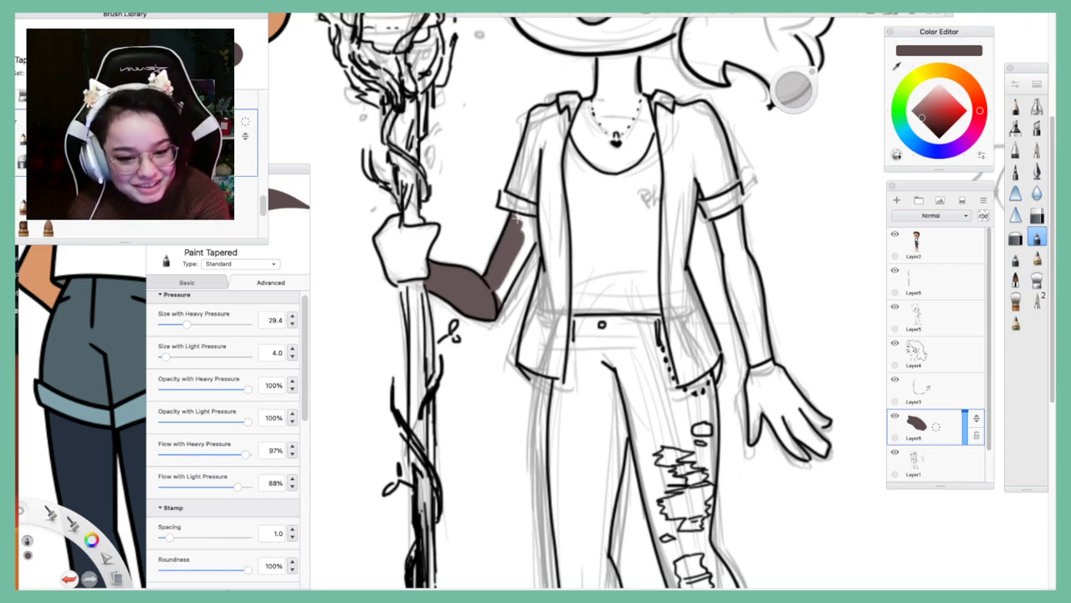
pyautogui.moveTo(521, 219); pyautogui.dragTo(500, 279)
pyautogui.moveTo(531, 238)
pyautogui.mouseDown()
pyautogui.moveTo(498, 304)
pyautogui.moveTo(535, 223)
pyautogui.moveTo(519, 218)
pyautogui.moveTo(536, 221)
pyautogui.mouseUp()
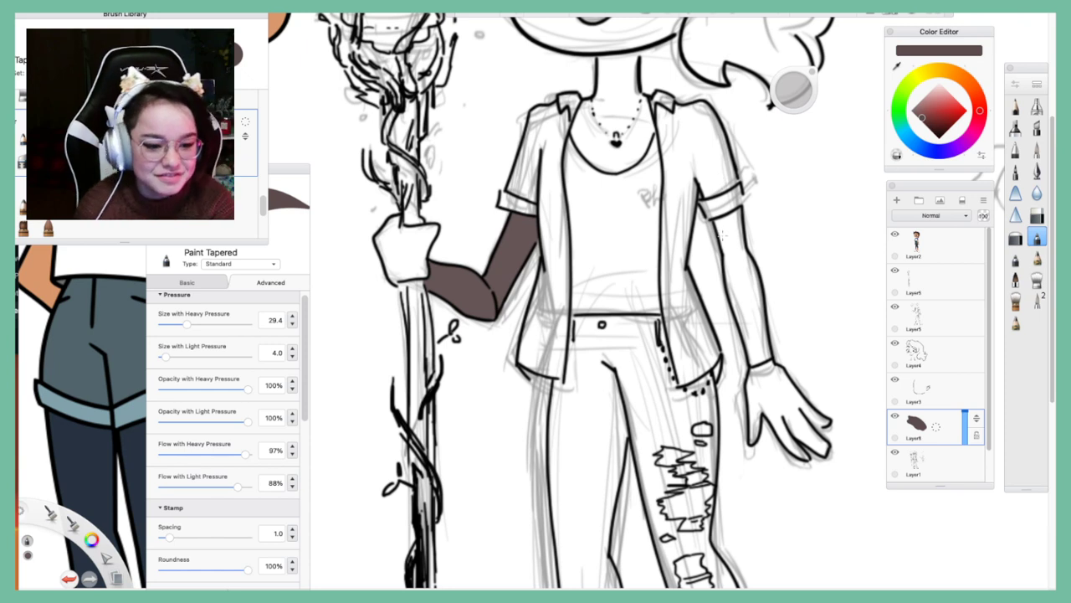
# Fill the character's lowered arm with the same dark brown, from the sleeve cuff down to the wrist
pyautogui.moveTo(718, 215)
pyautogui.mouseDown()
pyautogui.moveTo(728, 251)
pyautogui.moveTo(732, 212)
pyautogui.moveTo(736, 251)
pyautogui.moveTo(737, 216)
pyautogui.moveTo(733, 253)
pyautogui.moveTo(726, 218)
pyautogui.moveTo(731, 270)
pyautogui.moveTo(729, 249)
pyautogui.moveTo(751, 339)
pyautogui.mouseUp()
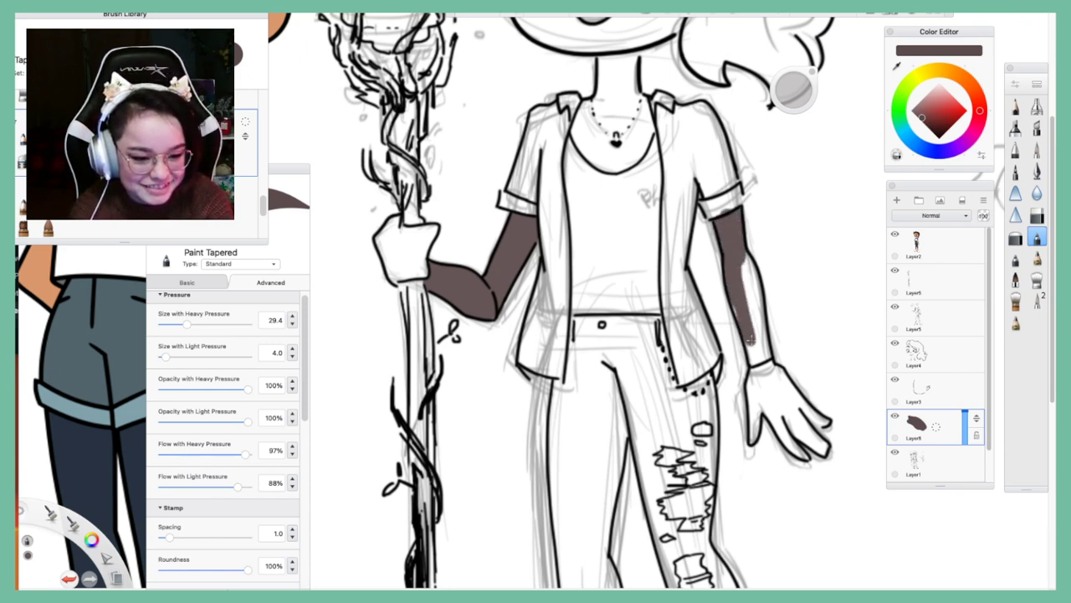
pyautogui.moveTo(742, 266); pyautogui.dragTo(758, 358)
pyautogui.moveTo(732, 300); pyautogui.dragTo(736, 320)
pyautogui.moveTo(745, 255)
pyautogui.mouseDown()
pyautogui.moveTo(756, 339)
pyautogui.moveTo(758, 273)
pyautogui.mouseUp()
pyautogui.moveTo(762, 314)
pyautogui.mouseDown()
pyautogui.moveTo(758, 366)
pyautogui.moveTo(768, 349)
pyautogui.mouseUp()
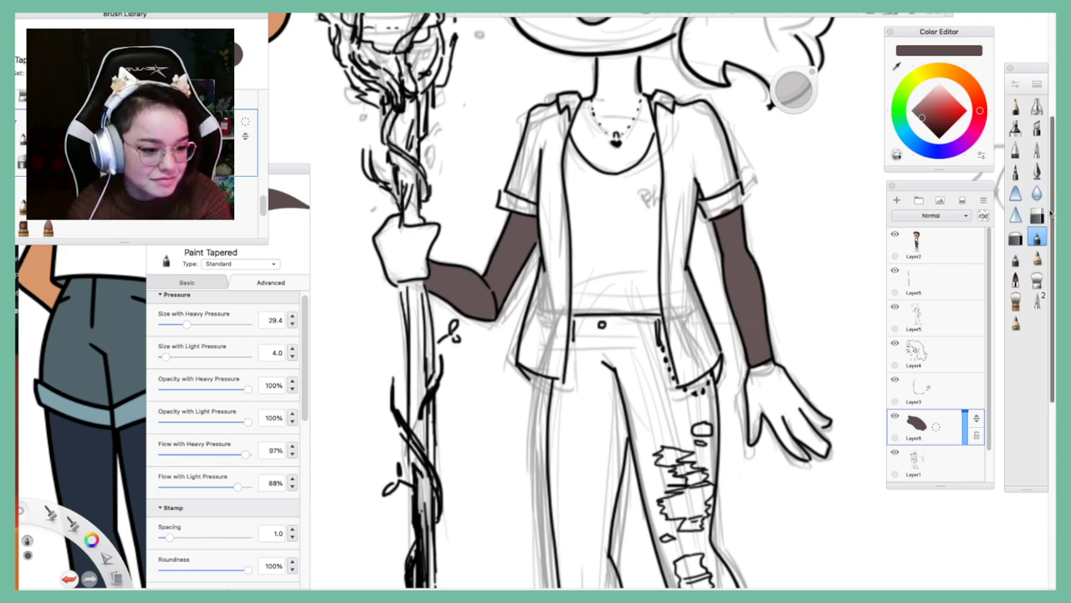
# Switch to the Hard Eraser at size 9.4 and clean up the brown edge near the lowered arm's wrist
pyautogui.press('e')
pyautogui.moveTo(795, 89); pyautogui.dragTo(610, 127)
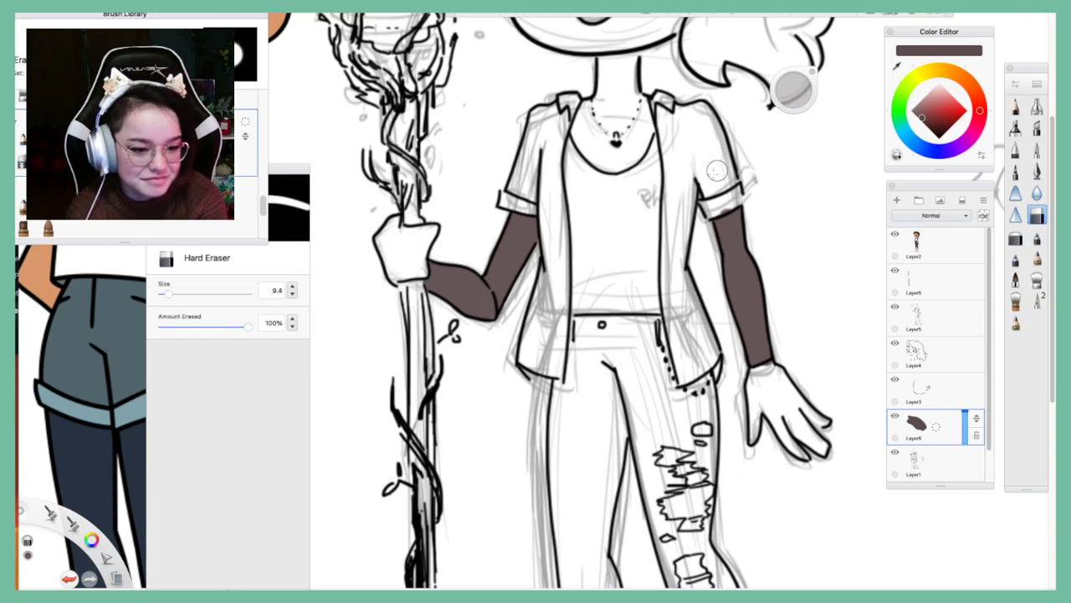
pyautogui.moveTo(760, 379)
pyautogui.mouseDown()
pyautogui.moveTo(775, 374)
pyautogui.moveTo(738, 345)
pyautogui.mouseUp()
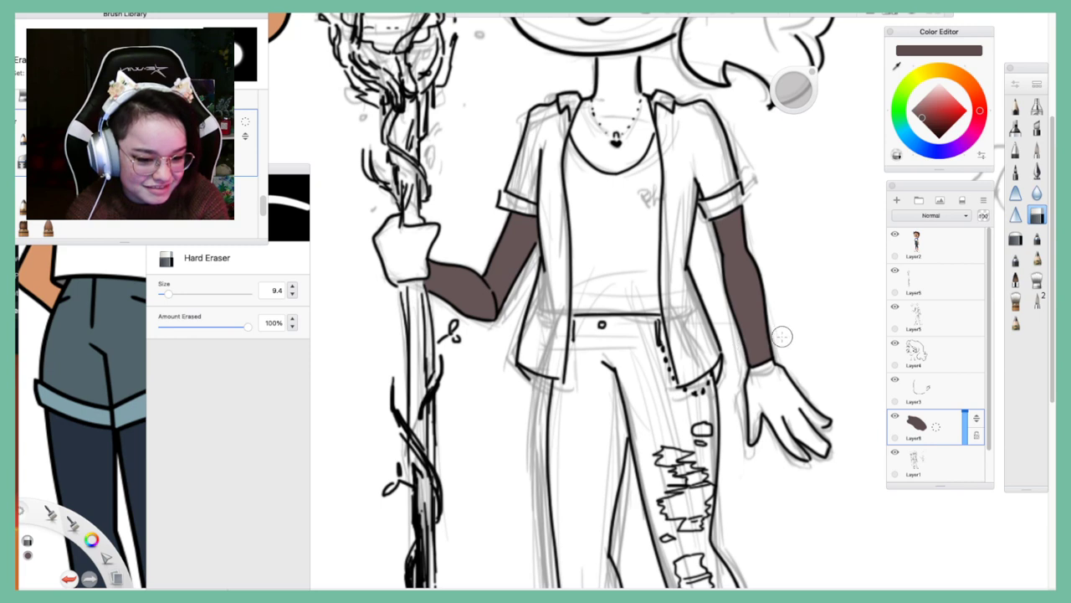
# Lower the opacity of the rough sketch layer, Layer1, and reselect the flat color layer
pyautogui.click(964, 460)
pyautogui.moveTo(964, 460); pyautogui.dragTo(964, 479)
pyautogui.click(940, 427)
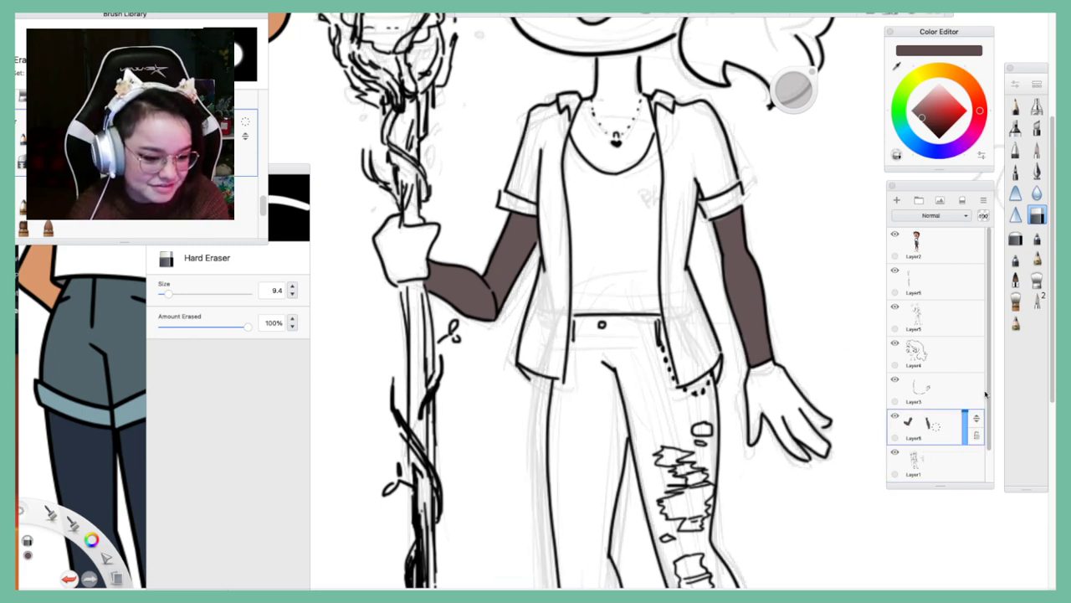
# Try a near-black brown with the Paint Tapered brush at the waist of the pants, and undo the stroke
pyautogui.moveTo(937, 127); pyautogui.dragTo(935, 128)
pyautogui.click(937, 133)
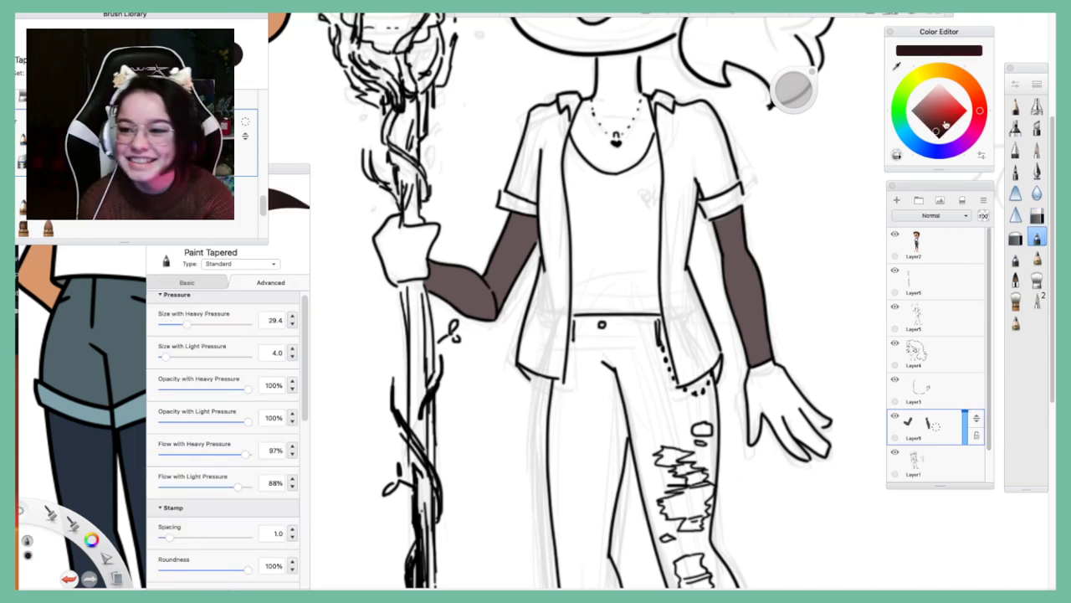
pyautogui.click(511, 14)
pyautogui.moveTo(730, 504); pyautogui.dragTo(641, 206)
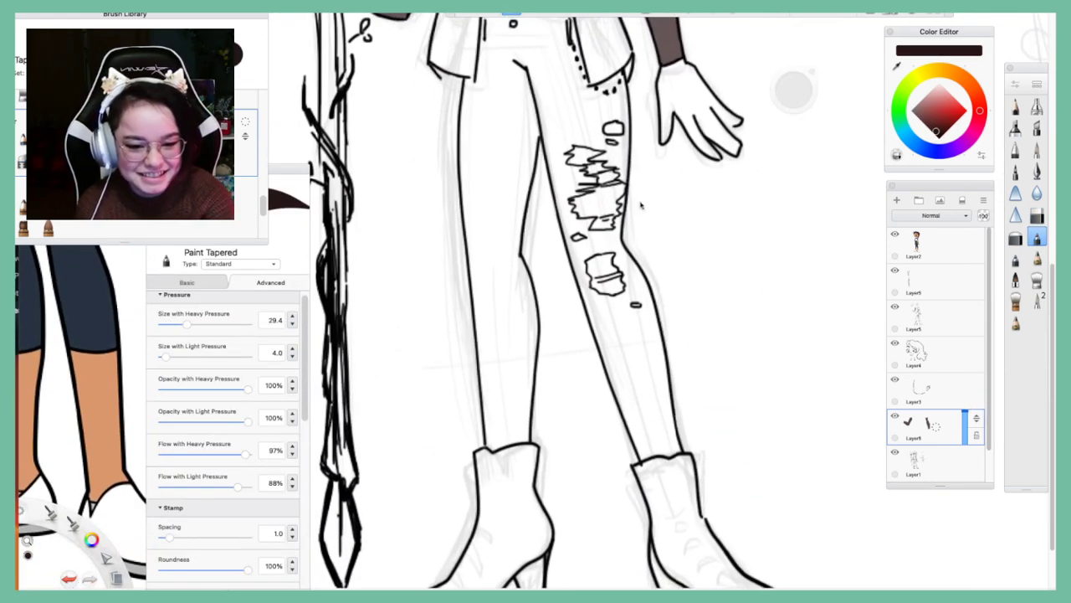
pyautogui.scroll(-3, 645, 191)
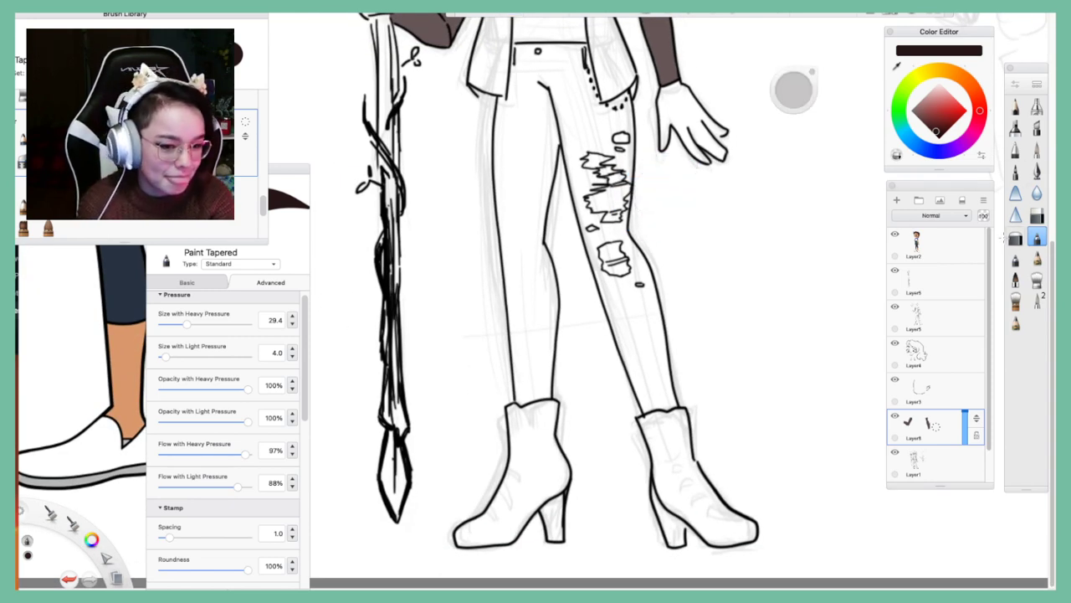
pyautogui.moveTo(536, 50)
pyautogui.mouseDown()
pyautogui.moveTo(526, 186)
pyautogui.moveTo(565, 117)
pyautogui.moveTo(553, 53)
pyautogui.mouseUp()
pyautogui.hotkey('ctrl', 'z')
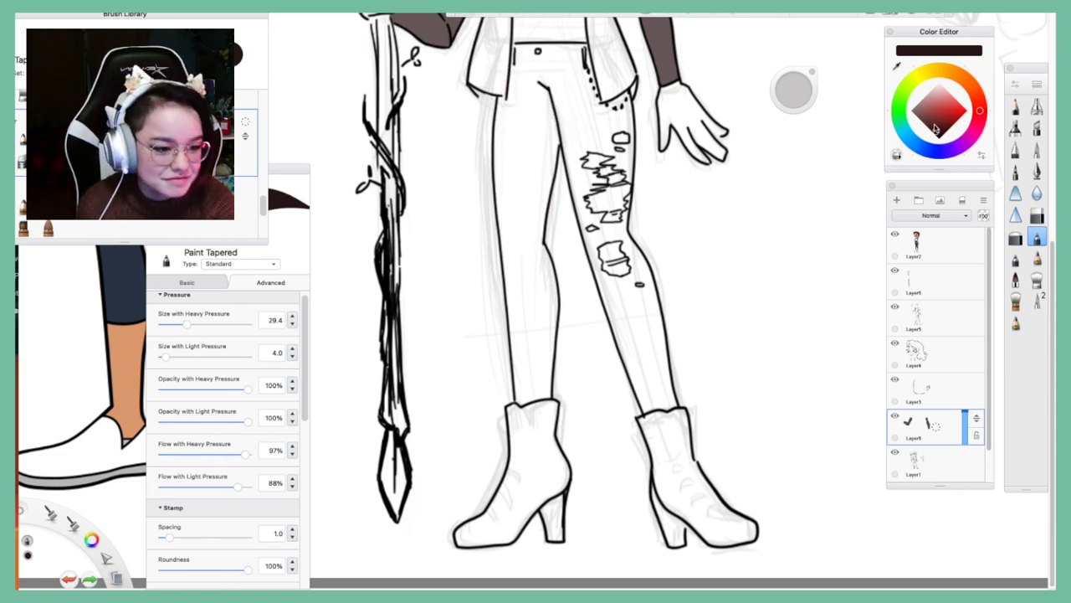
# Lighten the dark brown slightly, test it at the crotch of the pants, and undo the stroke
pyautogui.click(931, 124)
pyautogui.click(926, 121)
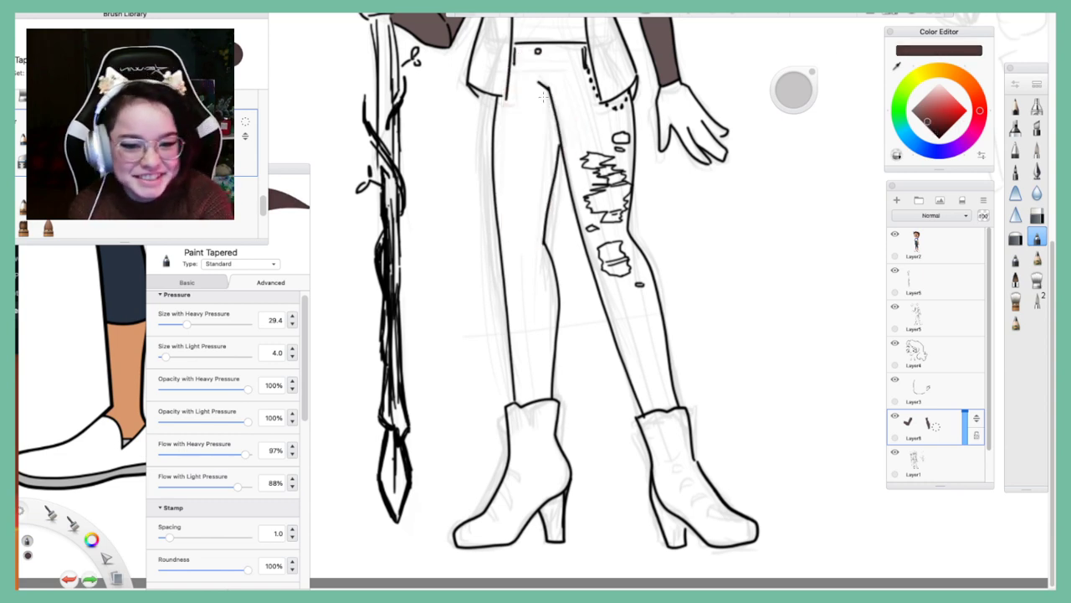
pyautogui.moveTo(542, 97); pyautogui.dragTo(549, 79)
pyautogui.hotkey('ctrl', 'z')
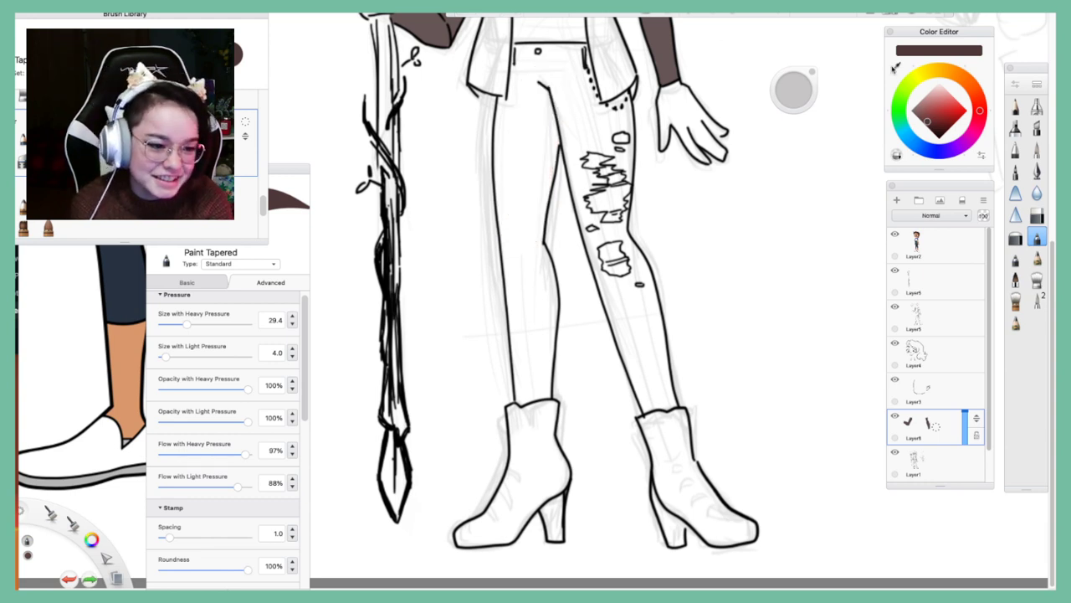
# Sample the brown from the lowered arm and dab it at the open shirt's lower corner to close the pants outline
pyautogui.click(895, 68)
pyautogui.click(660, 42)
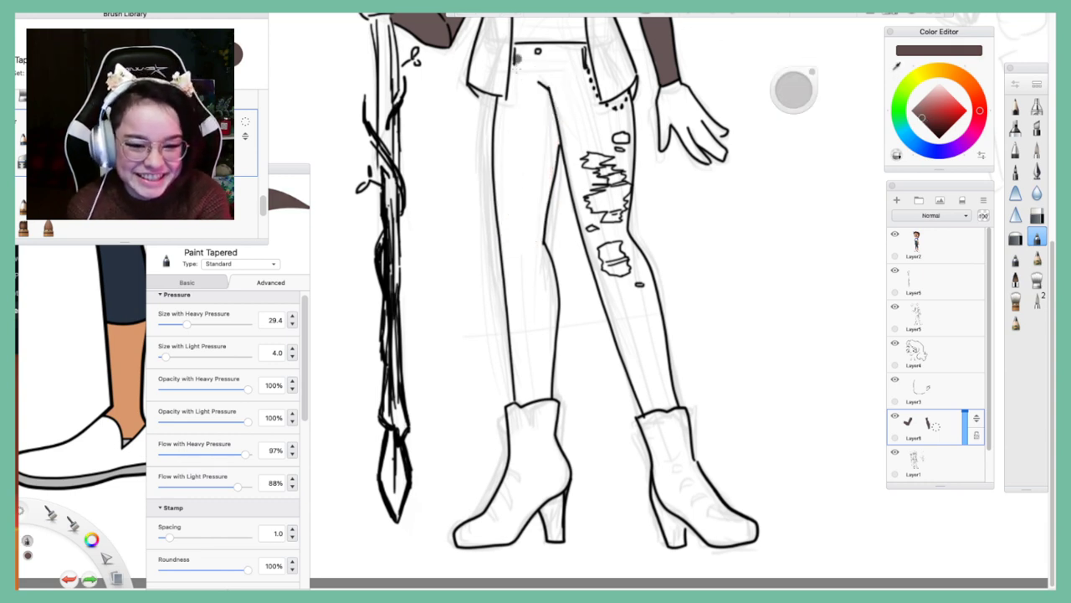
pyautogui.moveTo(512, 52)
pyautogui.mouseDown()
pyautogui.moveTo(505, 134)
pyautogui.moveTo(511, 53)
pyautogui.mouseUp()
pyautogui.hotkey('ctrl', 'z')
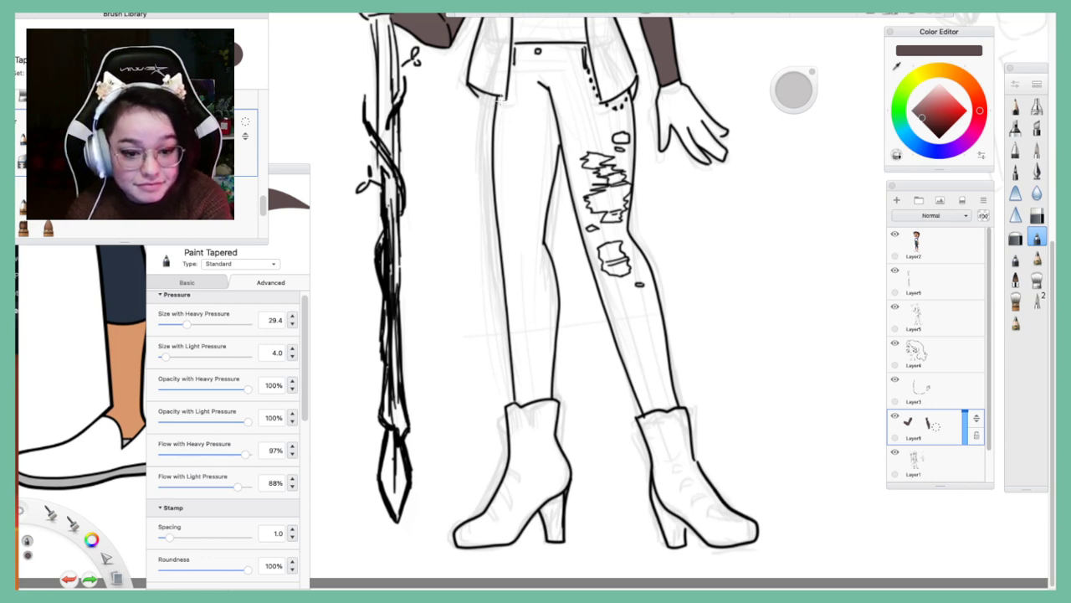
pyautogui.click(502, 98)
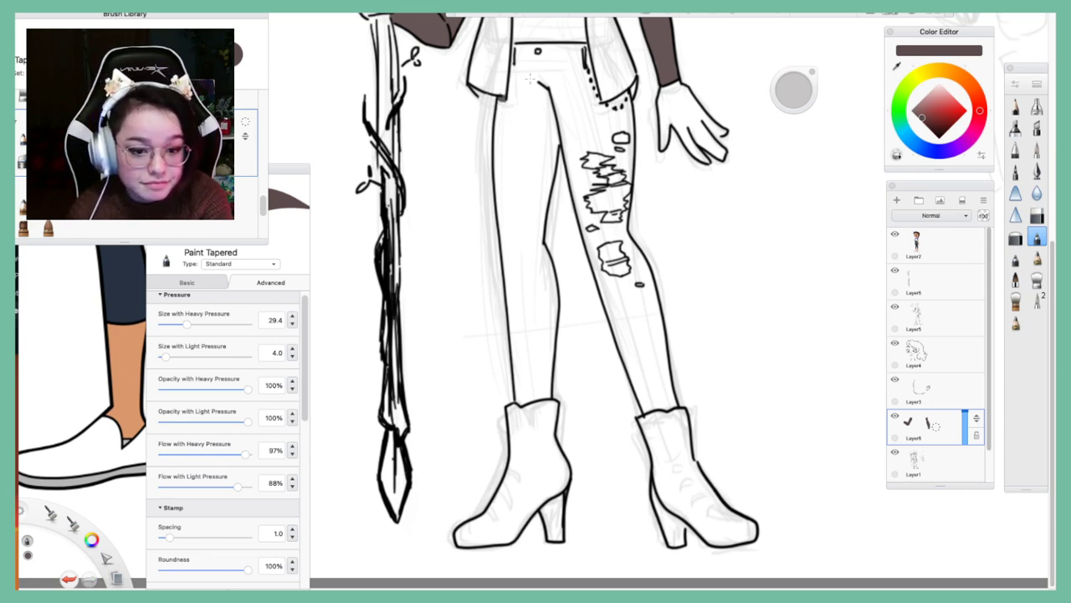
# Hide the rough sketch layer, Layer1, and flood-fill the pants with the sampled brown, using all layers as the fill boundary
pyautogui.click(895, 452)
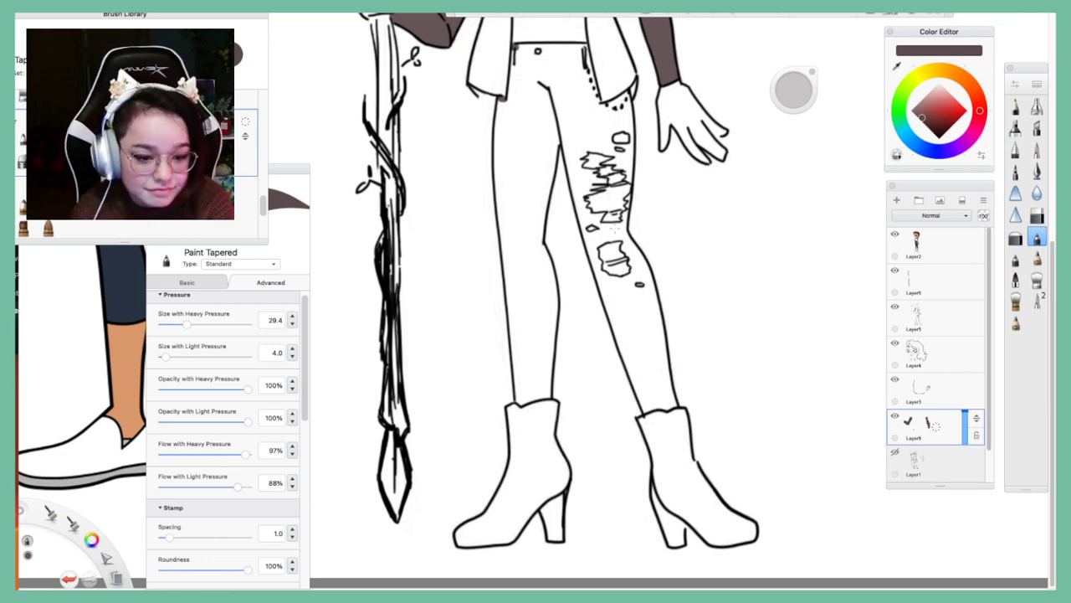
pyautogui.click(646, 14)
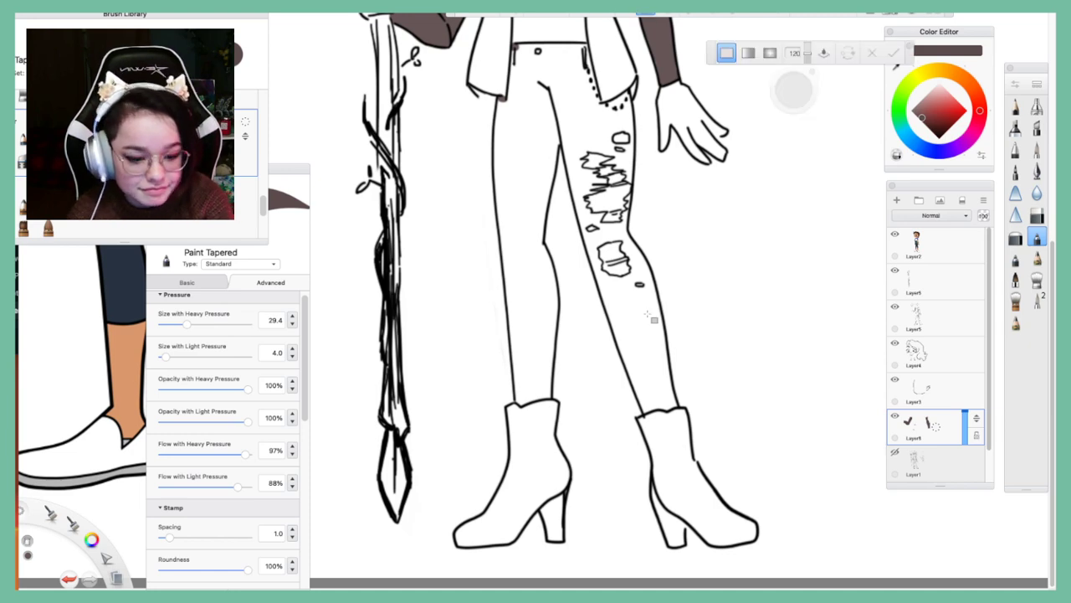
pyautogui.click(654, 320)
pyautogui.press('super+z')
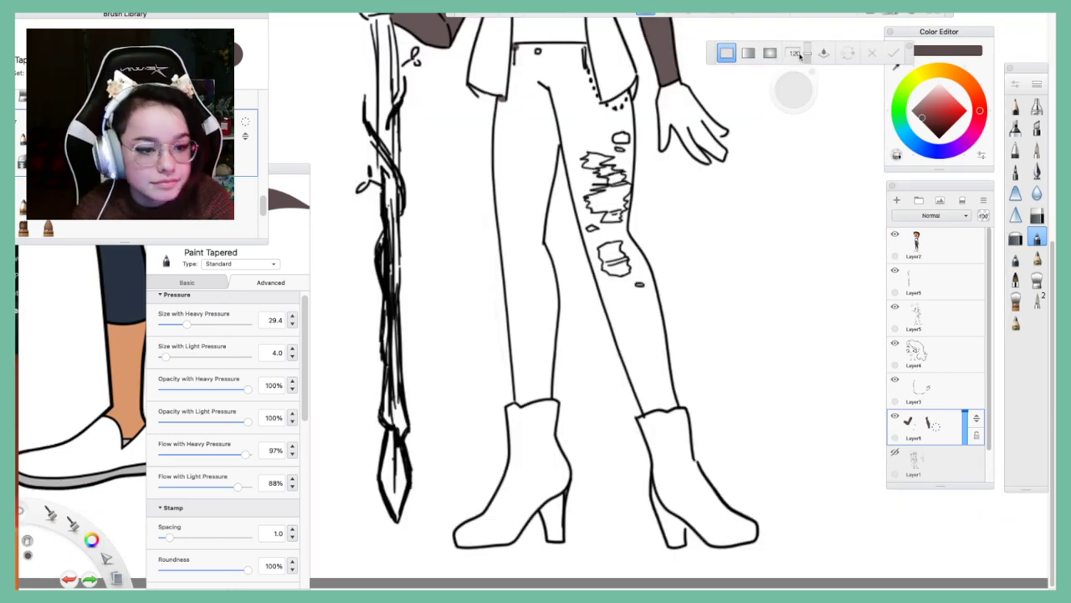
pyautogui.click(824, 53)
pyautogui.click(578, 92)
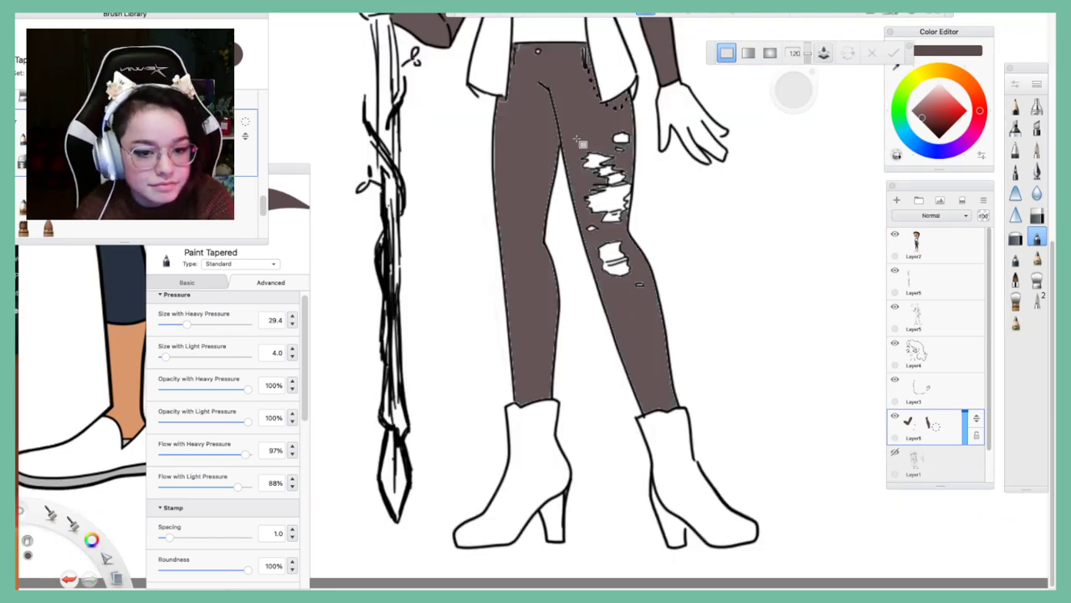
# Flood-fill the pants again with the same brown to cover the thin white edges along the outlines
pyautogui.click(646, 14)
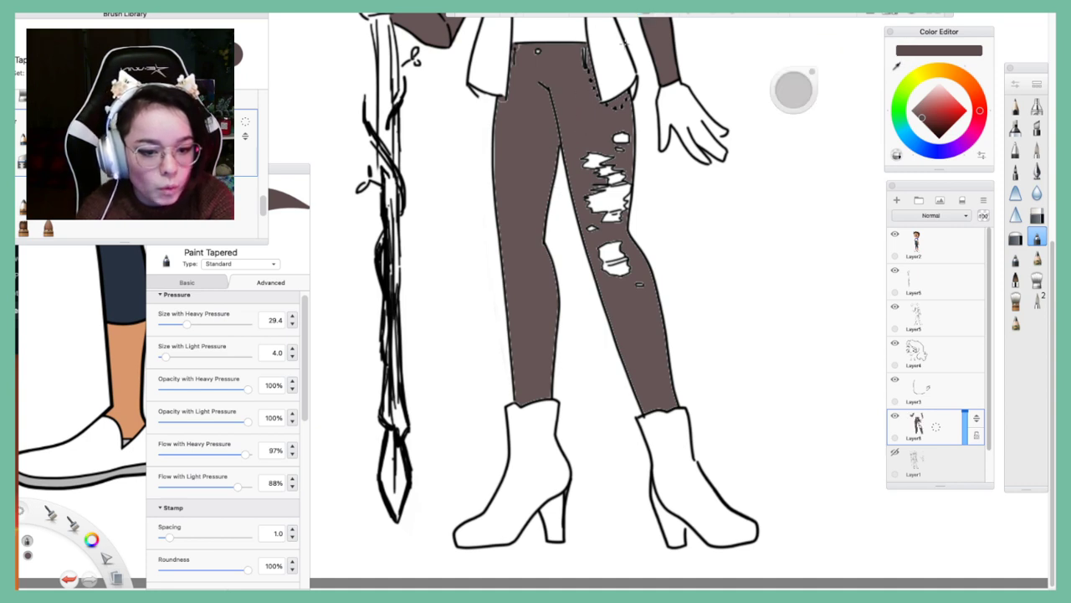
pyautogui.click(646, 14)
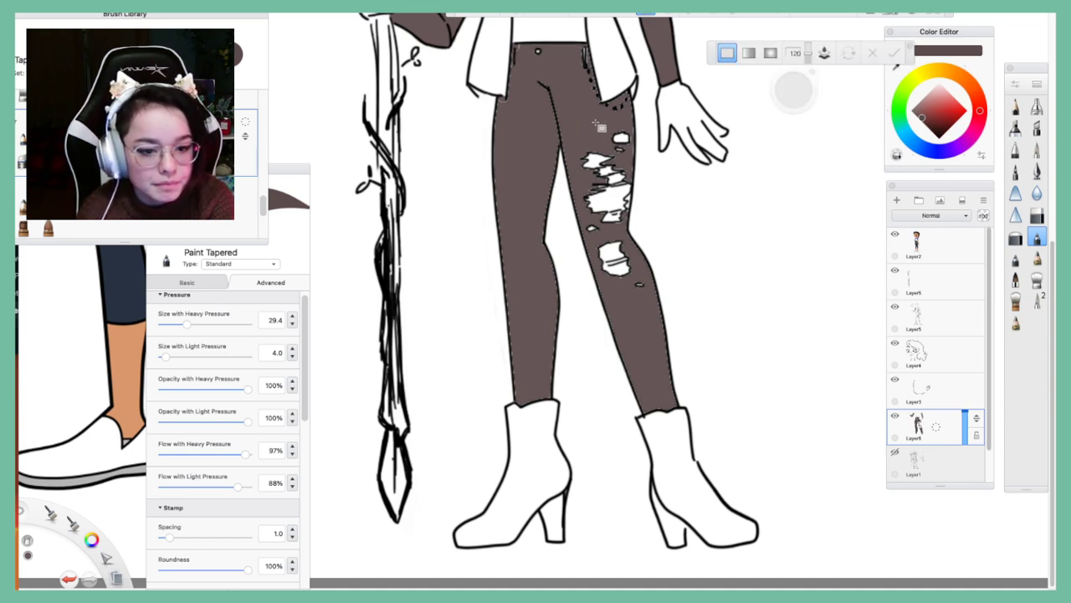
pyautogui.click(570, 90)
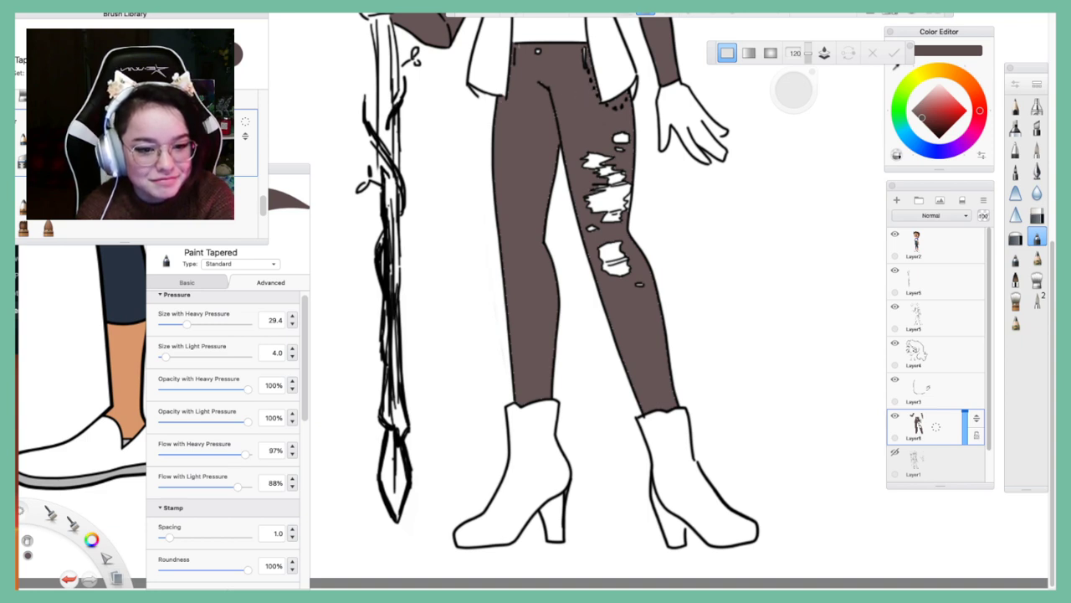
pyautogui.click(646, 14)
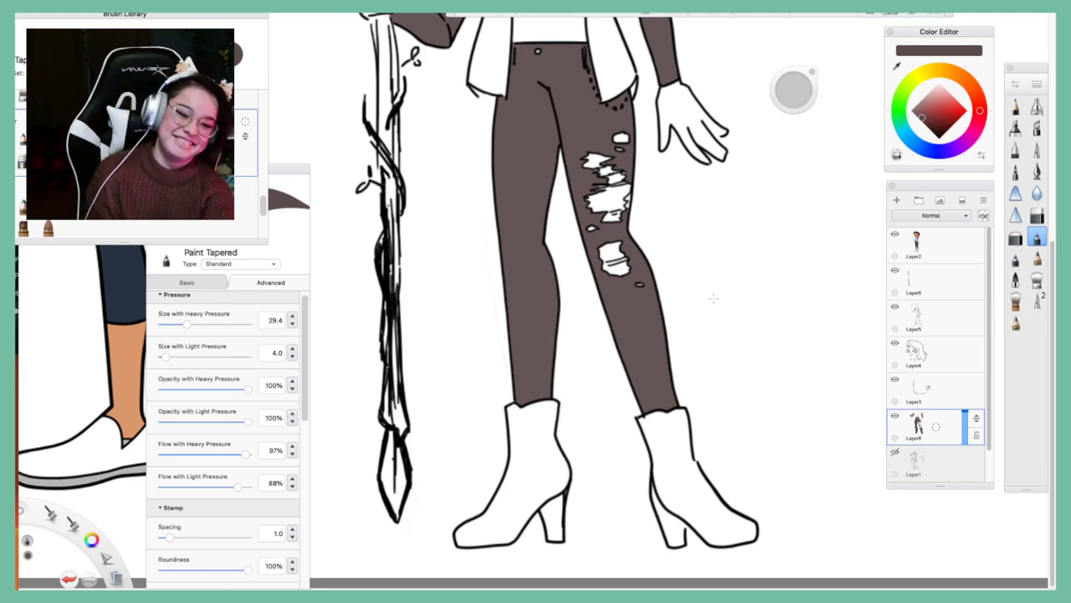
# Try filling the pants with a darker reddish brown, and undo the fill
pyautogui.press('space')
pyautogui.moveTo(543, 218); pyautogui.dragTo(696, 348)
pyautogui.moveTo(674, 268); pyautogui.dragTo(600, 358)
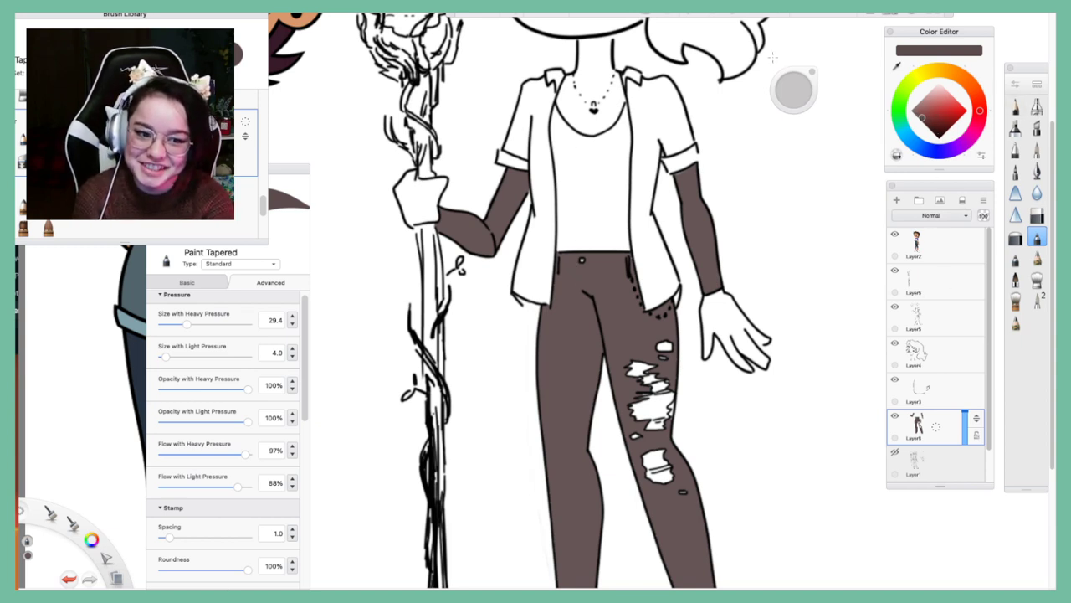
pyautogui.moveTo(933, 127); pyautogui.dragTo(930, 125)
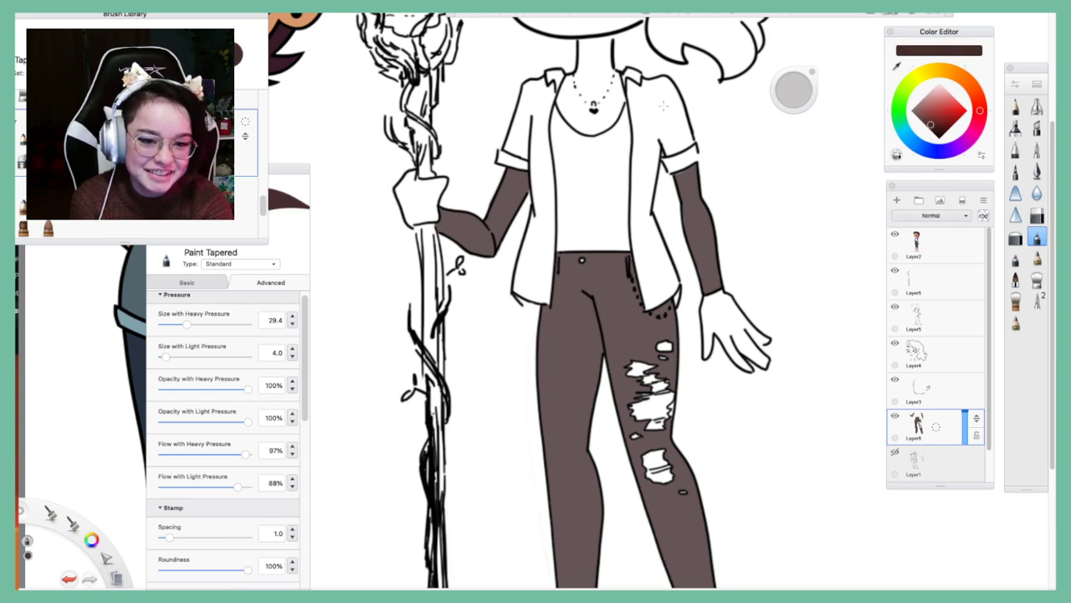
pyautogui.press('f')
pyautogui.click(615, 329)
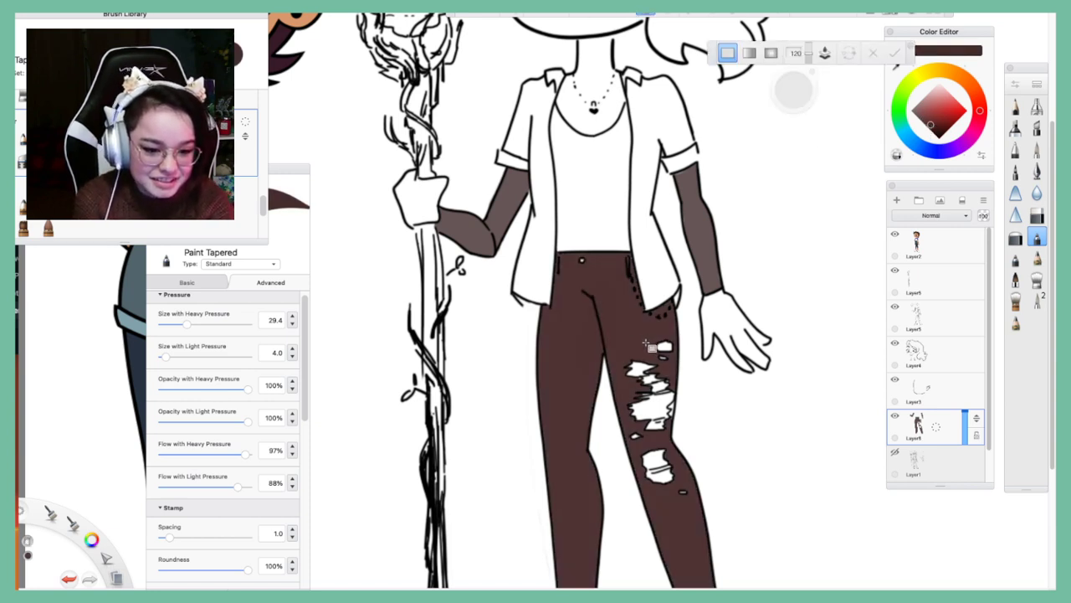
pyautogui.hotkey('ctrl', 'z')
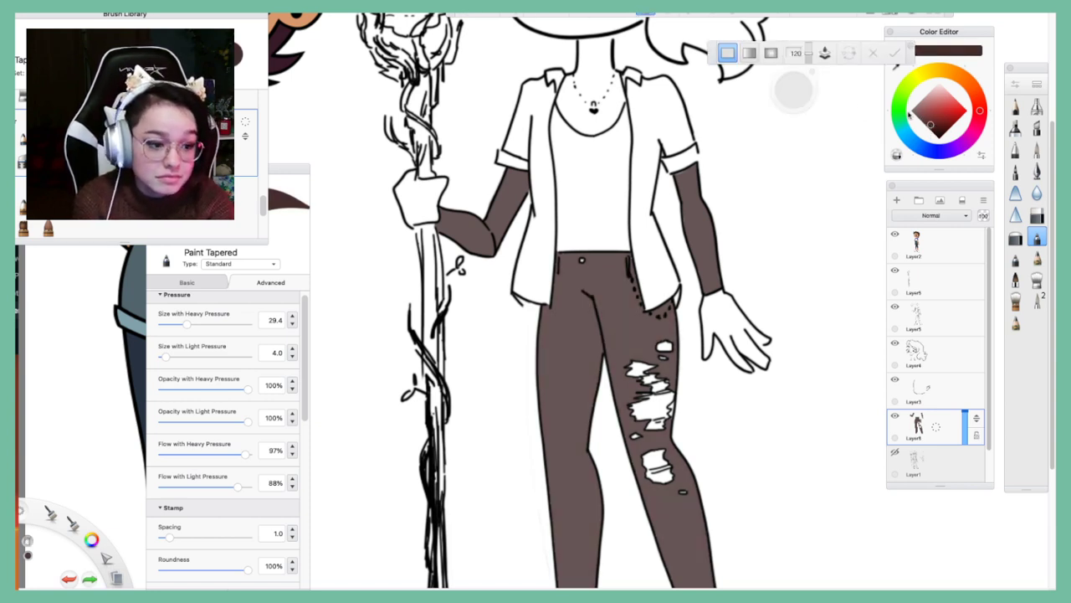
# Sample the pants' brown, shift its hue to blue, and flood-fill the pants with the resulting slate blue-gray
pyautogui.click(893, 68)
pyautogui.click(644, 324)
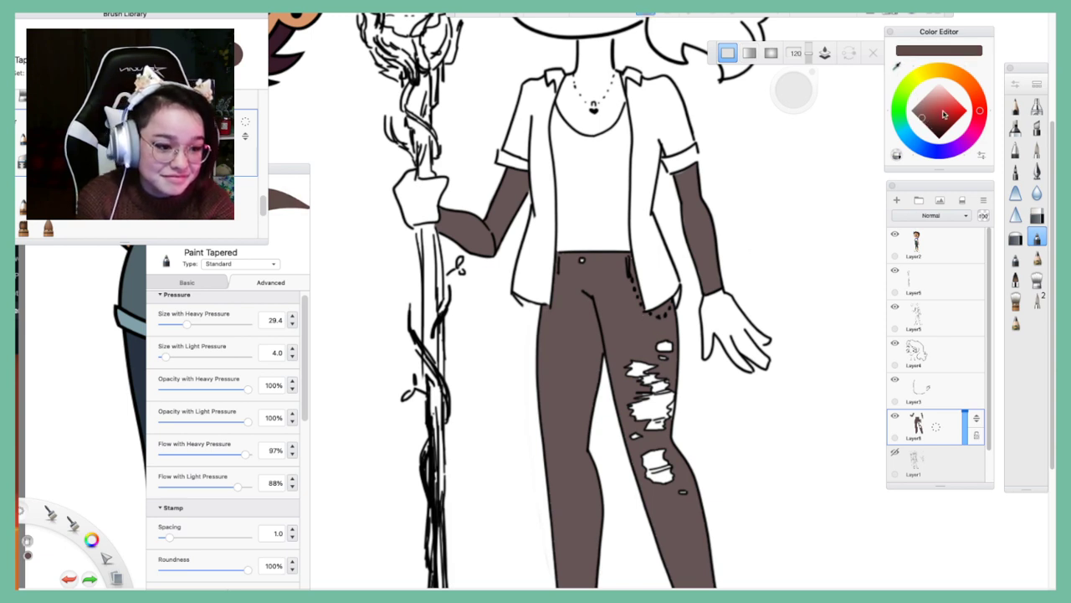
pyautogui.click(919, 146)
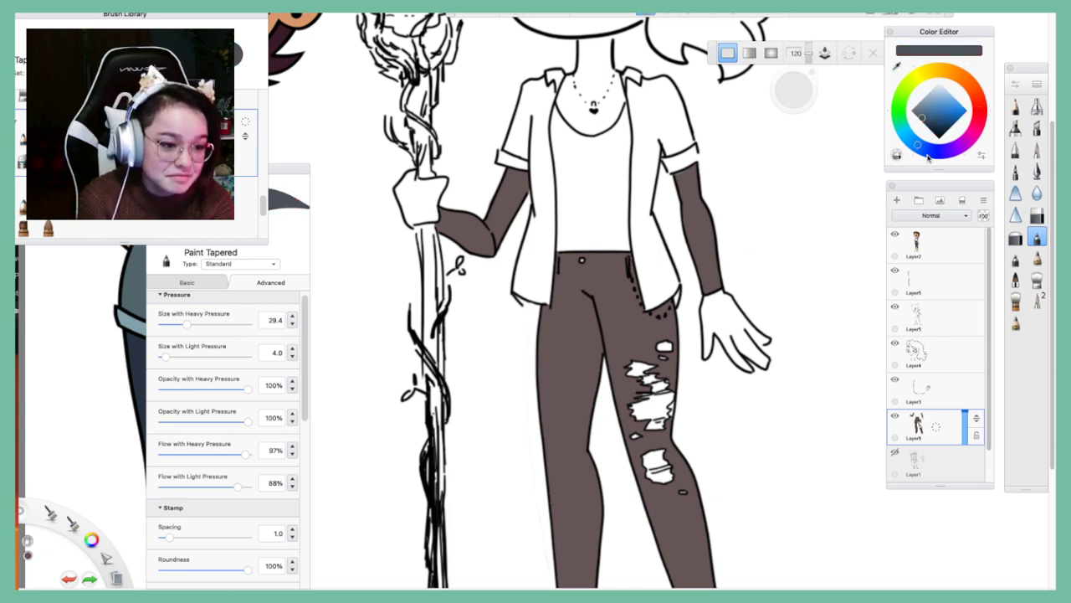
pyautogui.click(624, 336)
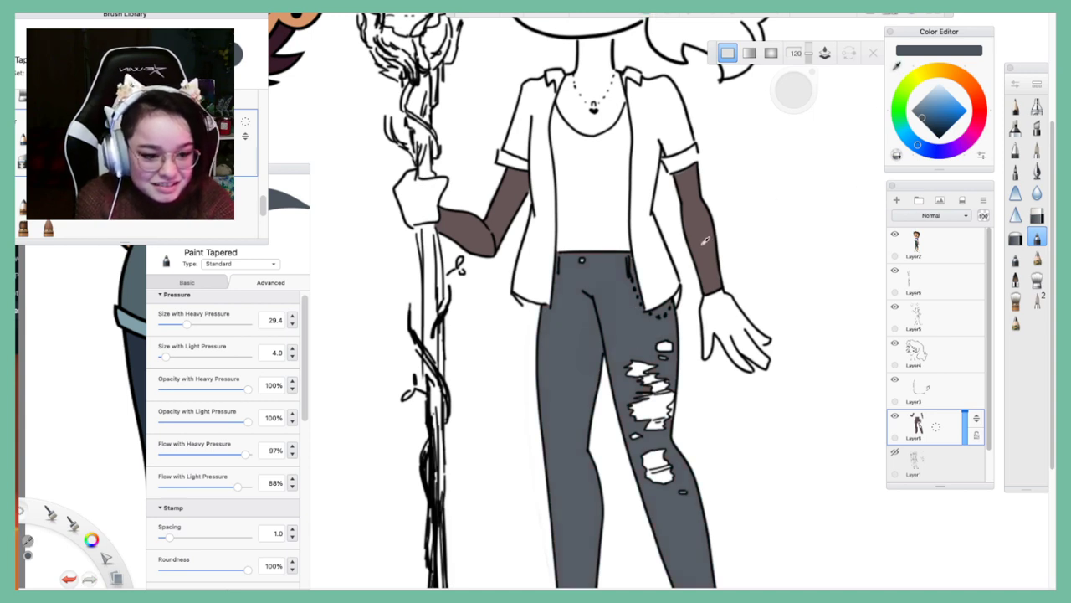
# Flood-fill the tank top with the brown sampled from the lowered arm, and refill it at a tolerance of 15
pyautogui.keyDown('alt'); pyautogui.click(697, 224); pyautogui.keyUp('alt')
pyautogui.click(598, 189)
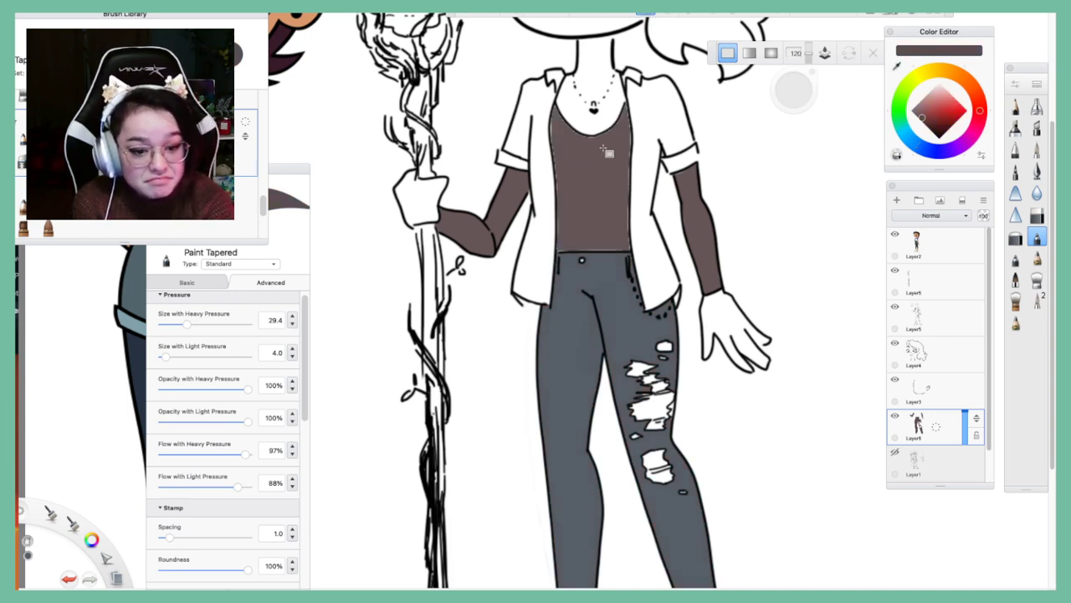
pyautogui.click(589, 180)
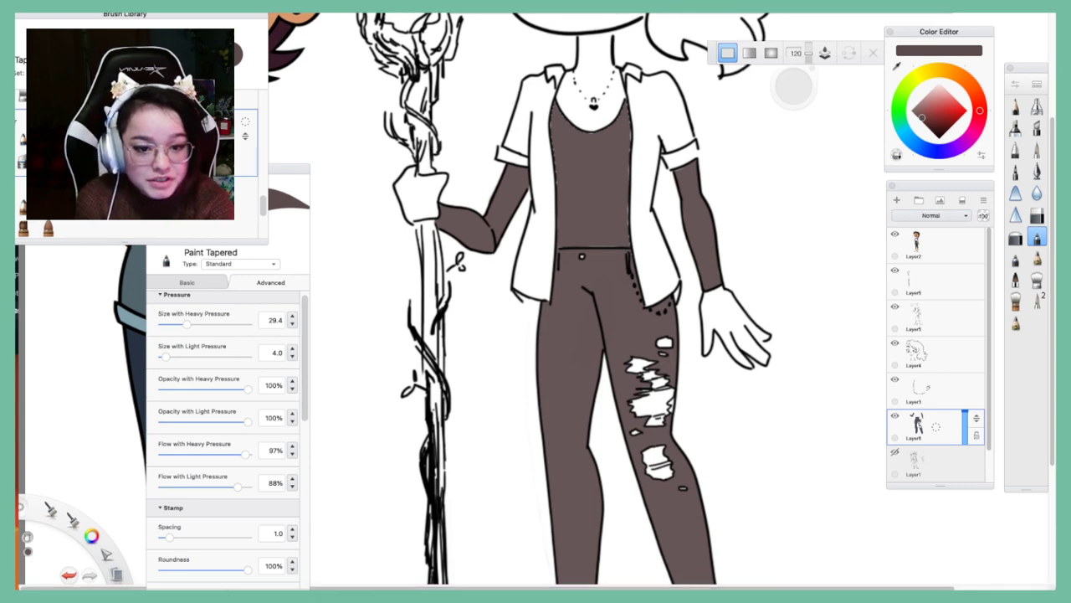
pyautogui.press('super+z')
pyautogui.moveTo(809, 54); pyautogui.dragTo(809, 62)
pyautogui.click(596, 173)
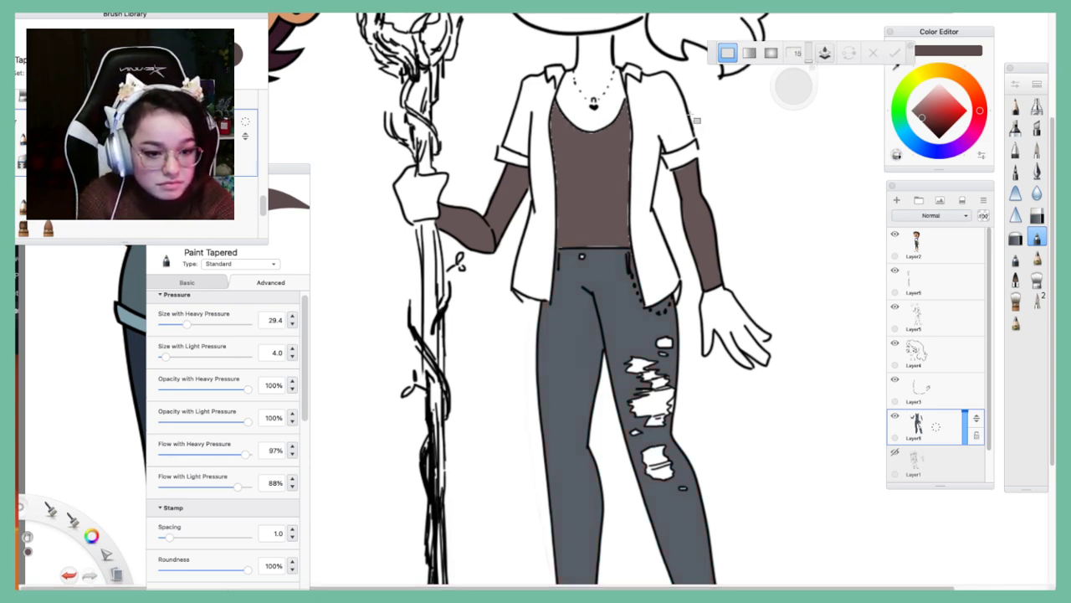
# Try refilling the tank top at a tolerance of 60, undo it, lower the tolerance to 29, and leave the fill tool
pyautogui.moveTo(803, 54); pyautogui.dragTo(815, 54)
pyautogui.click(599, 167)
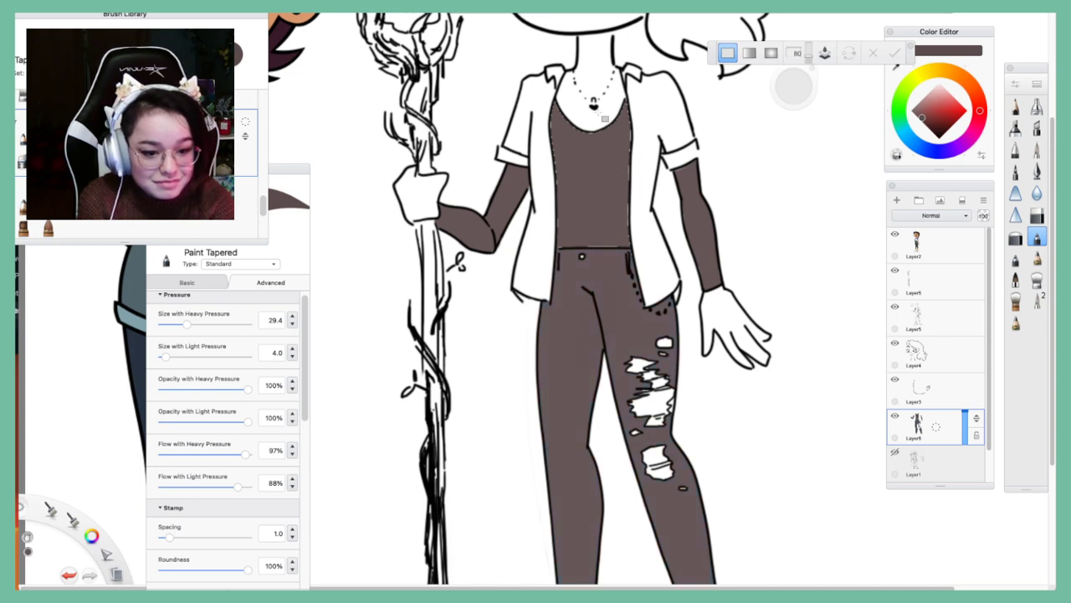
pyautogui.hotkey('ctrl', 'z')
pyautogui.moveTo(815, 54); pyautogui.dragTo(807, 53)
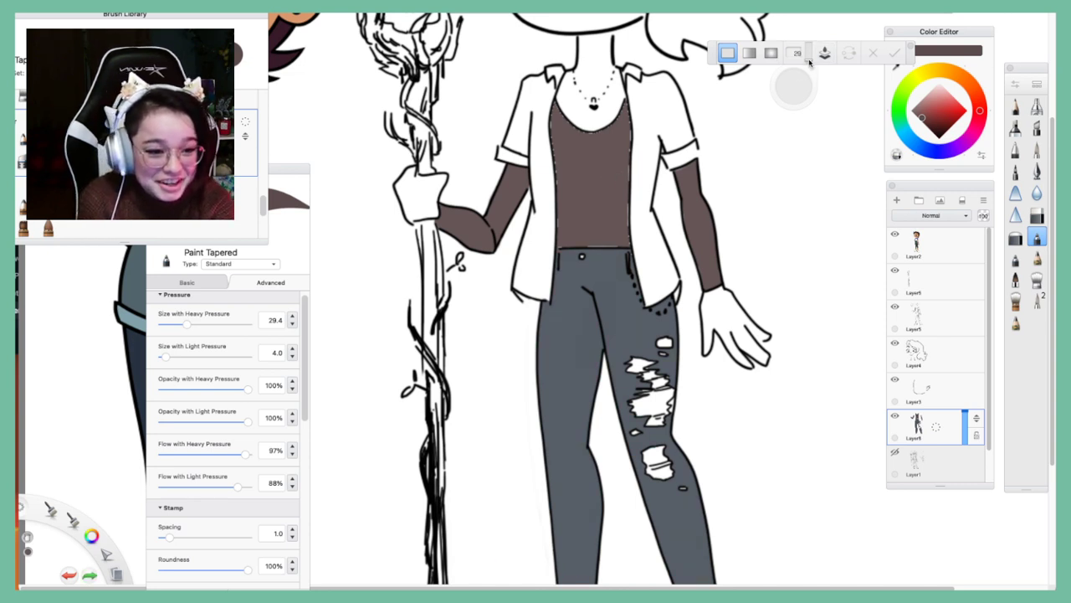
pyautogui.click(670, 13)
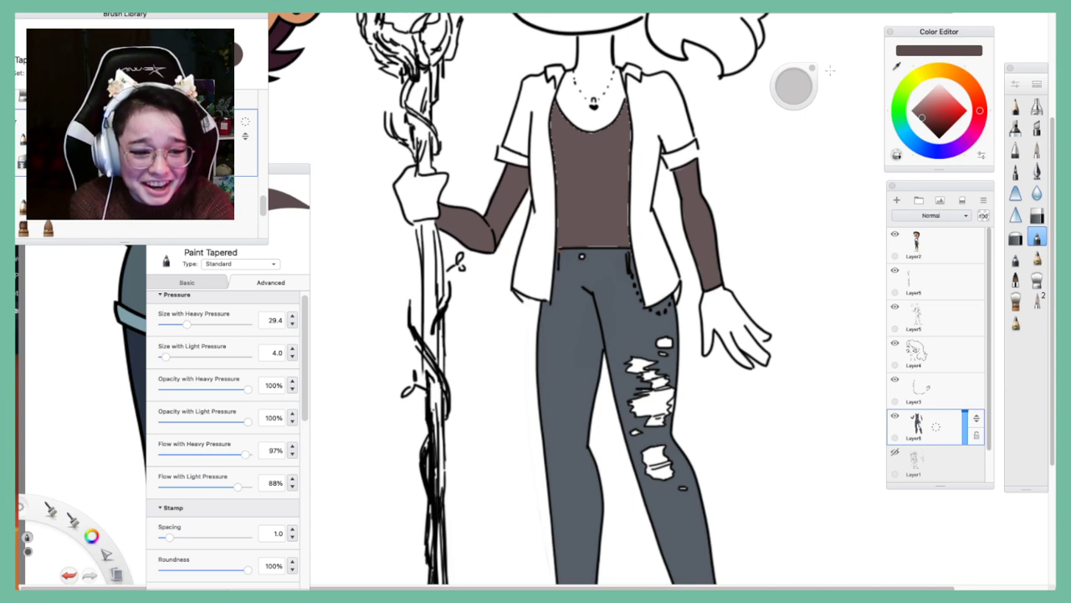
# Reduce the brush's heavy-pressure size to 2.5 and color the button on the pants light yellow
pyautogui.moveTo(808, 102); pyautogui.dragTo(399, 97)
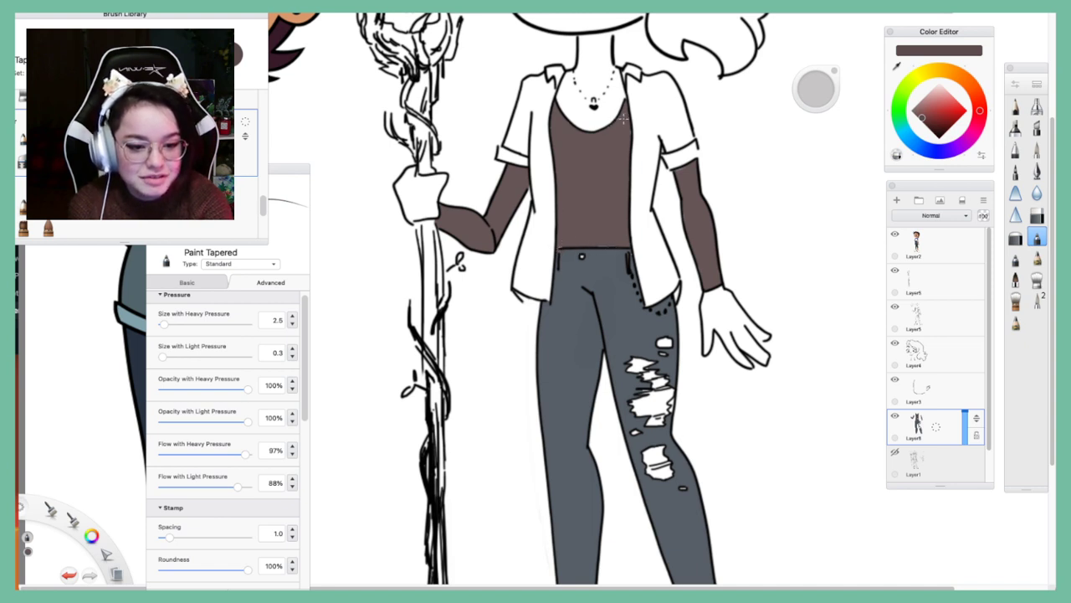
pyautogui.click(897, 67)
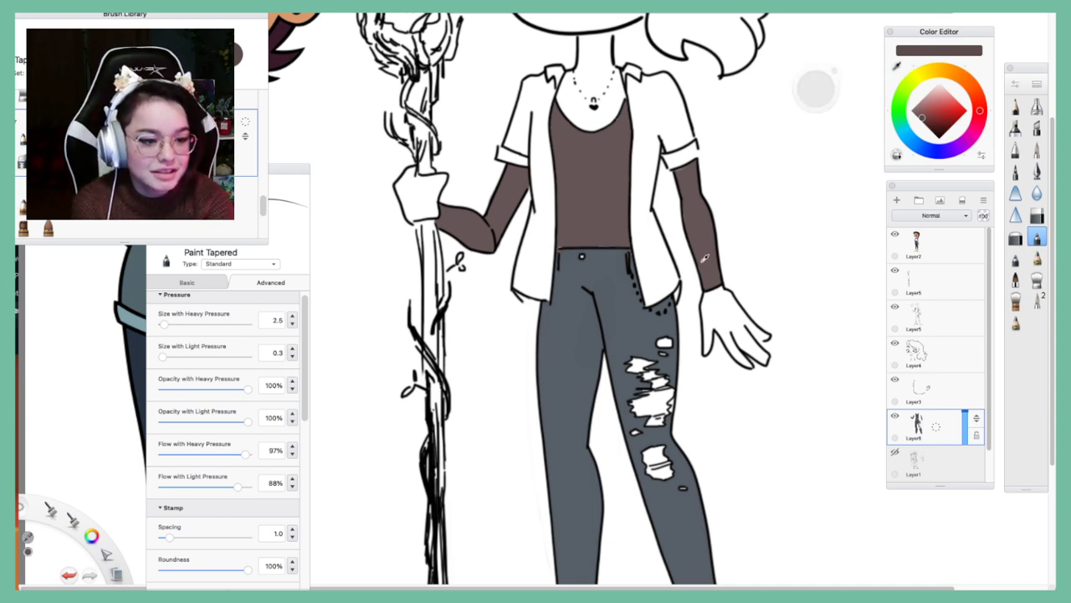
pyautogui.click(624, 298)
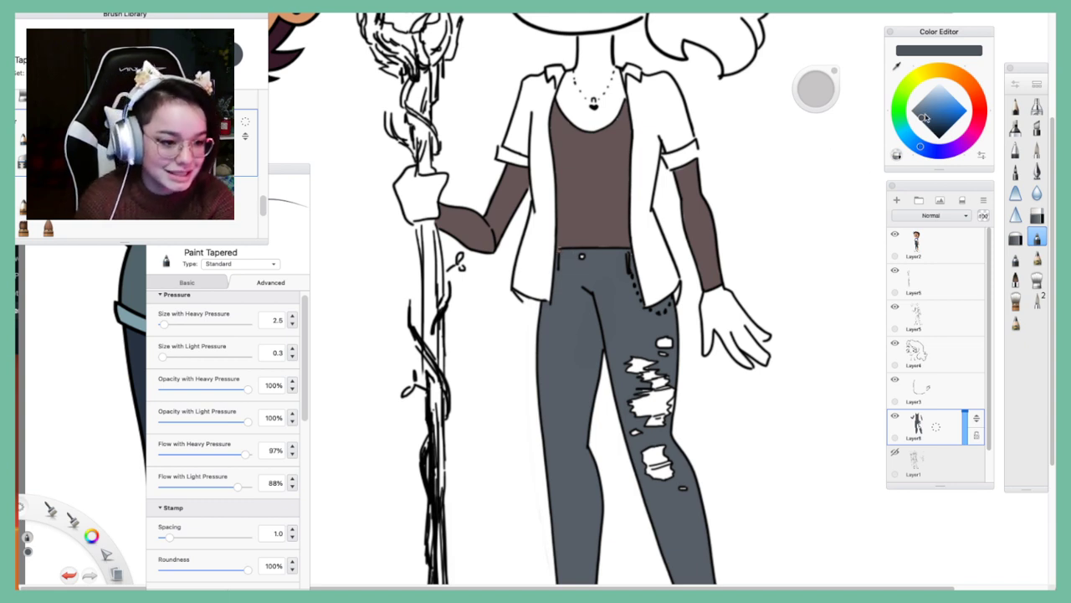
pyautogui.click(934, 70)
pyautogui.moveTo(936, 100); pyautogui.dragTo(949, 94)
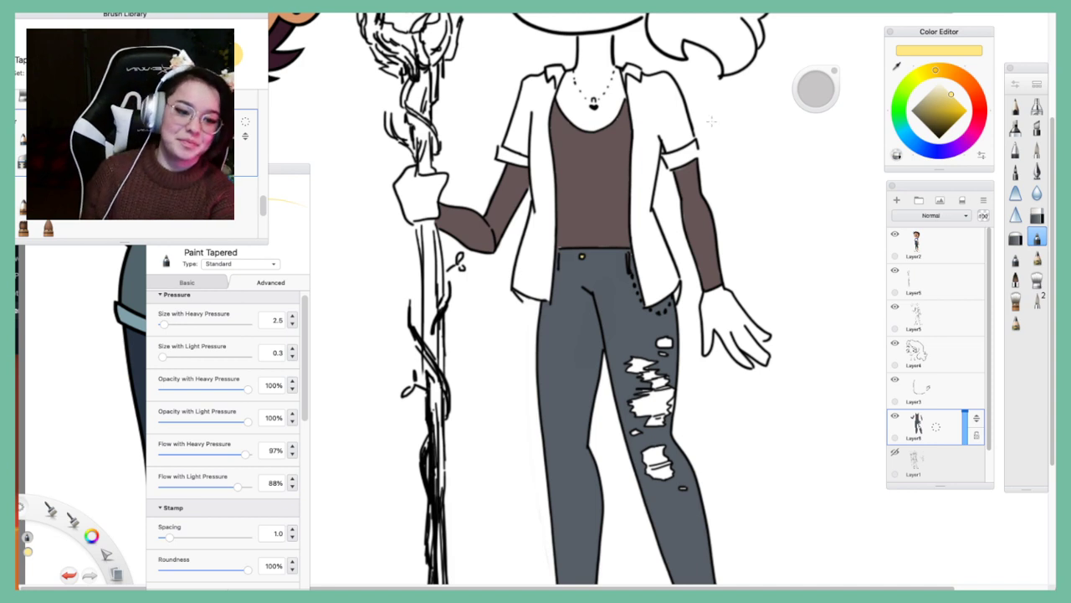
# Add a new layer above the flat-color layer and choose a neutral medium gray
pyautogui.click(897, 201)
pyautogui.moveTo(936, 129); pyautogui.dragTo(923, 126)
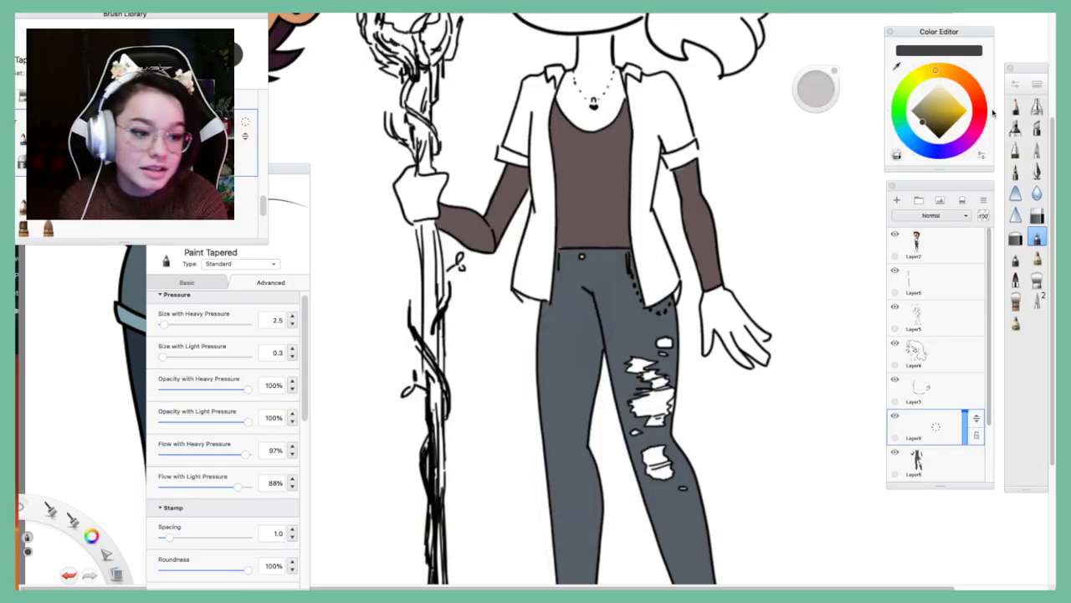
pyautogui.click(911, 110)
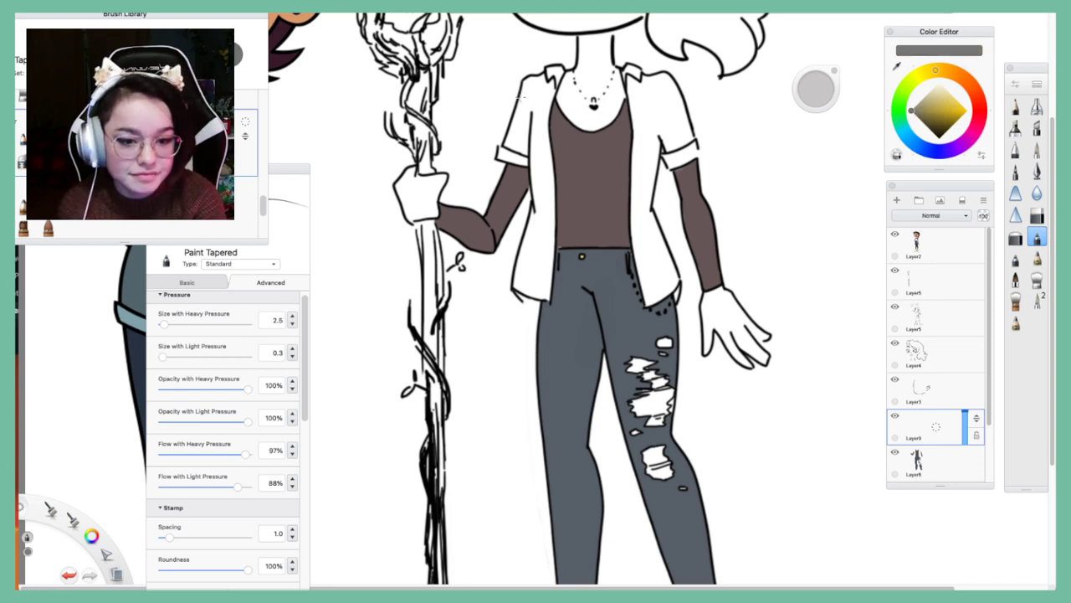
# Try drawing thin gray lengthwise lines down the staff-side sleeve and front panel of the open shirt
pyautogui.moveTo(532, 81); pyautogui.dragTo(513, 150)
pyautogui.moveTo(534, 86); pyautogui.dragTo(522, 152)
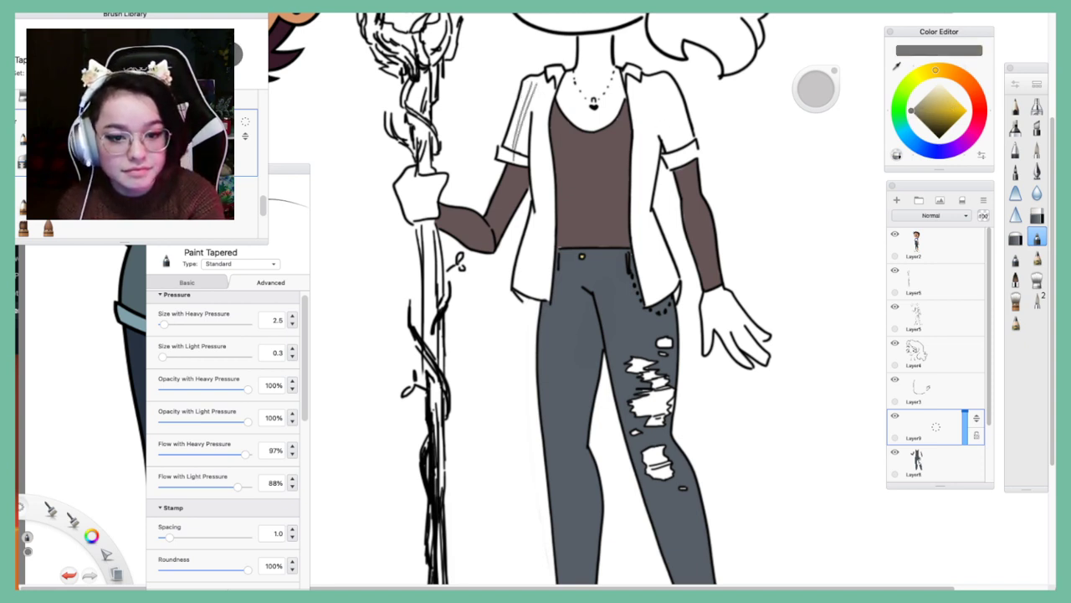
pyautogui.hotkey('ctrl', 'z')
pyautogui.hotkey('ctrl', 'z')
pyautogui.moveTo(530, 83); pyautogui.dragTo(512, 150)
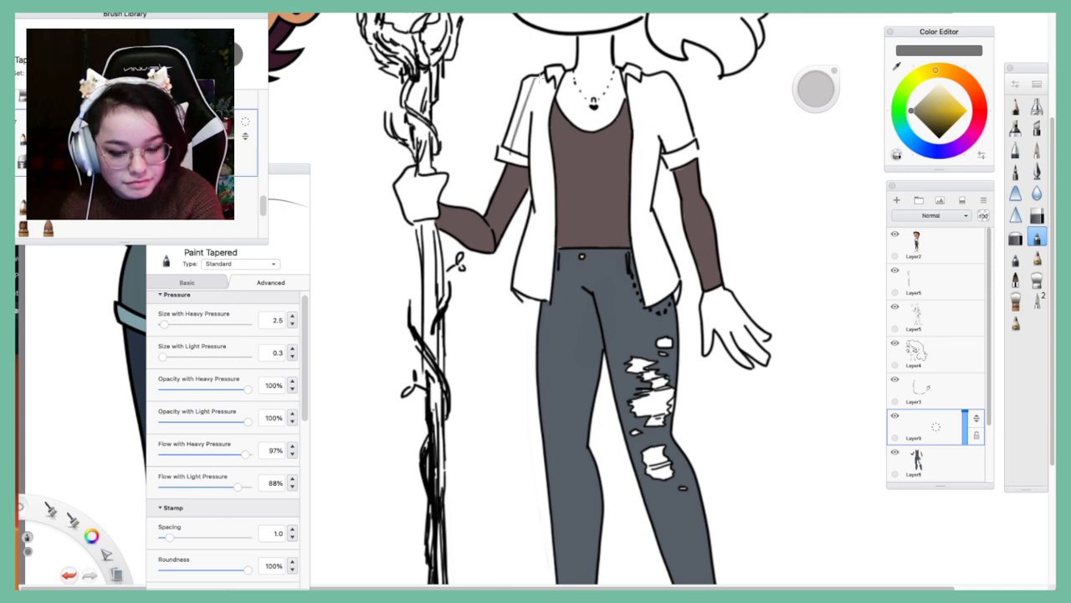
pyautogui.moveTo(535, 86)
pyautogui.mouseDown()
pyautogui.moveTo(512, 157)
pyautogui.moveTo(523, 151)
pyautogui.mouseUp()
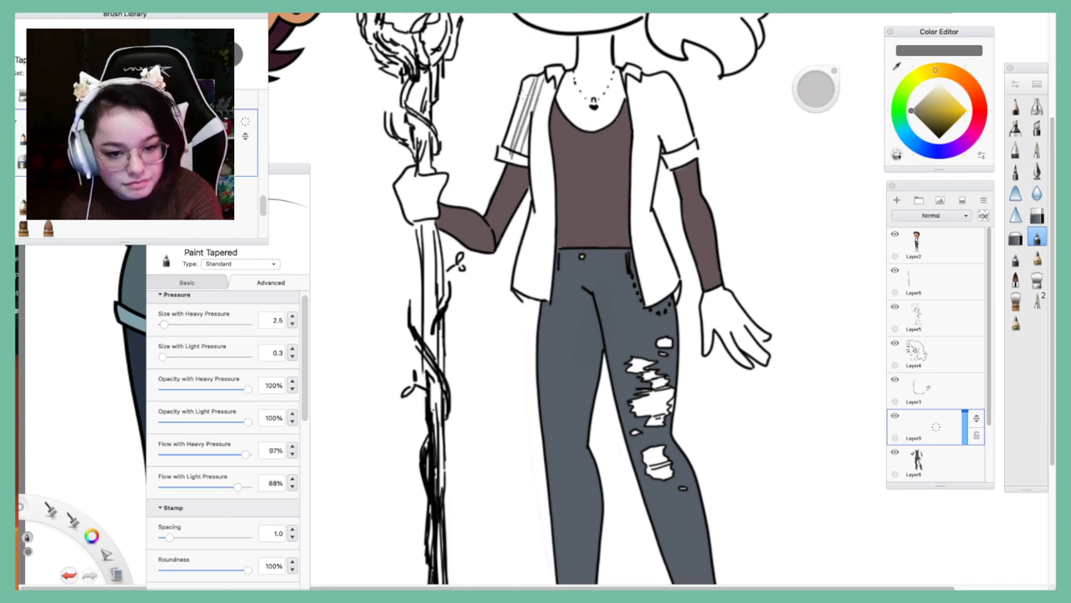
pyautogui.moveTo(530, 82)
pyautogui.mouseDown()
pyautogui.moveTo(515, 116)
pyautogui.moveTo(532, 216)
pyautogui.mouseUp()
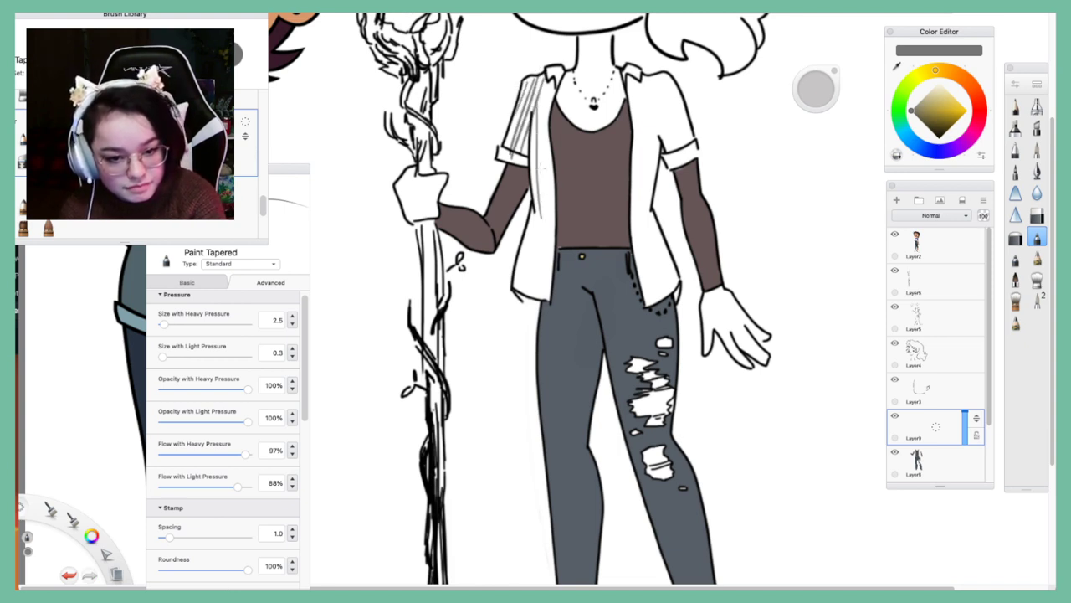
pyautogui.moveTo(542, 88); pyautogui.dragTo(544, 214)
pyautogui.moveTo(549, 80); pyautogui.dragTo(546, 164)
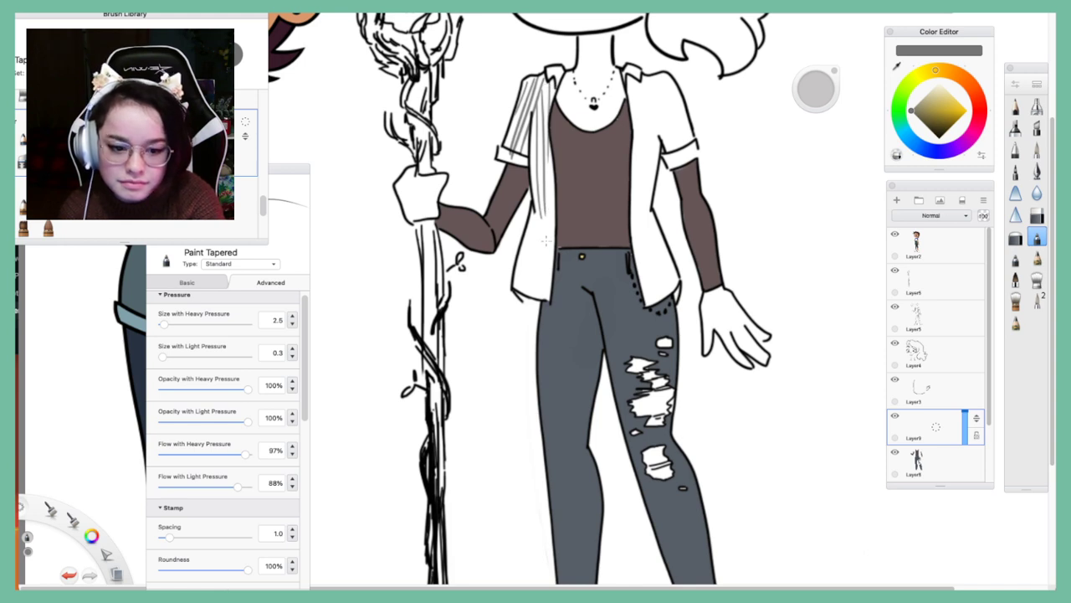
# Try crossing the gray lines with slanted strokes over the shirt's staff-side panel and shoulder to form a plaid pattern
pyautogui.moveTo(539, 207)
pyautogui.mouseDown()
pyautogui.moveTo(532, 278)
pyautogui.moveTo(543, 224)
pyautogui.moveTo(532, 280)
pyautogui.moveTo(548, 220)
pyautogui.moveTo(510, 258)
pyautogui.moveTo(520, 300)
pyautogui.mouseUp()
pyautogui.moveTo(546, 258); pyautogui.dragTo(520, 296)
pyautogui.moveTo(551, 233)
pyautogui.mouseDown()
pyautogui.moveTo(524, 280)
pyautogui.moveTo(529, 269)
pyautogui.mouseUp()
pyautogui.moveTo(552, 211)
pyautogui.mouseDown()
pyautogui.moveTo(527, 243)
pyautogui.moveTo(534, 231)
pyautogui.mouseUp()
pyautogui.moveTo(552, 172); pyautogui.dragTo(528, 206)
pyautogui.moveTo(551, 164); pyautogui.dragTo(528, 192)
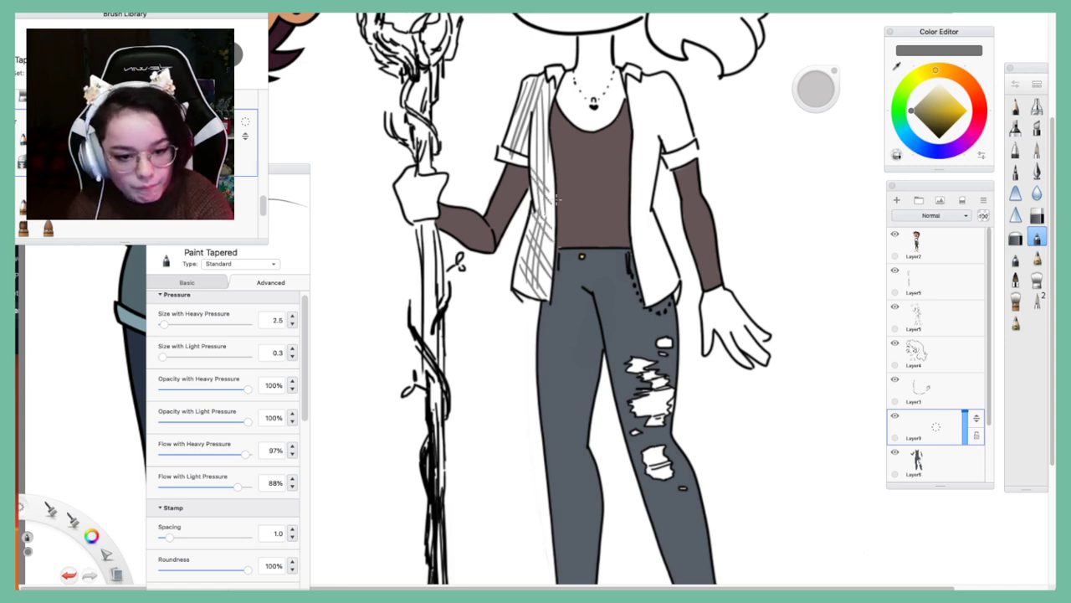
pyautogui.moveTo(554, 142); pyautogui.dragTo(529, 169)
pyautogui.moveTo(551, 139); pyautogui.dragTo(532, 157)
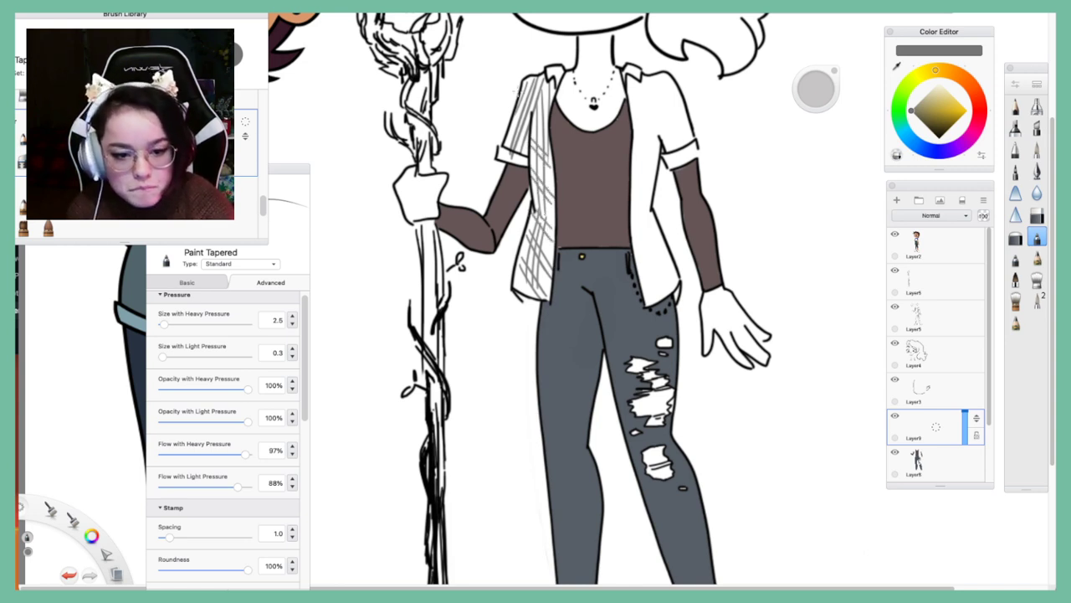
pyautogui.moveTo(549, 91)
pyautogui.mouseDown()
pyautogui.moveTo(517, 130)
pyautogui.moveTo(529, 95)
pyautogui.mouseUp()
pyautogui.moveTo(549, 77); pyautogui.dragTo(537, 90)
pyautogui.moveTo(561, 89); pyautogui.dragTo(547, 105)
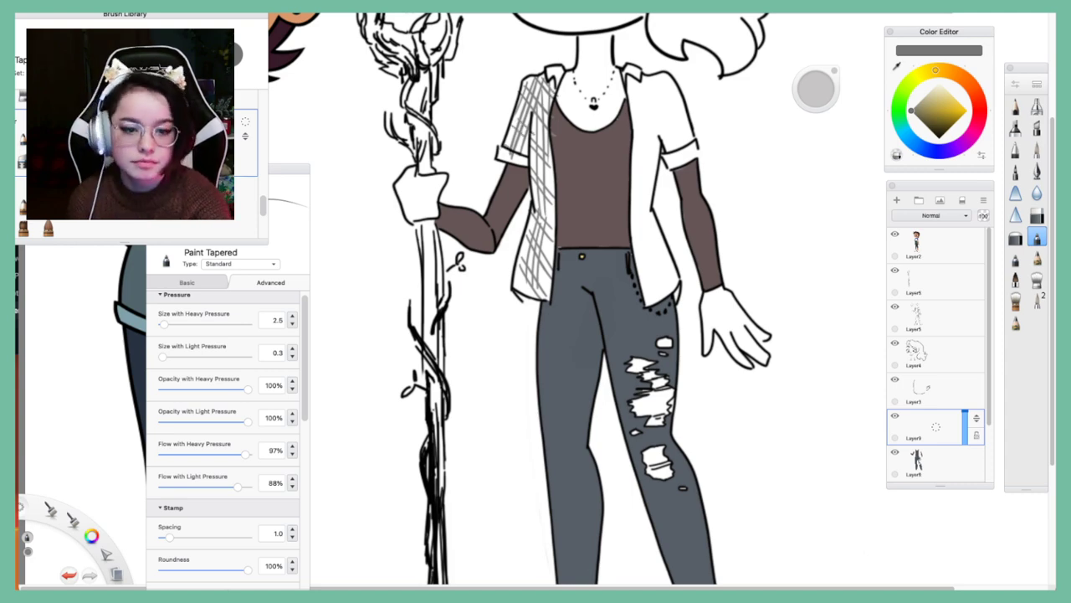
# Clear all the gray plaid lines from the new layer
pyautogui.press('space')
pyautogui.moveTo(516, 37); pyautogui.dragTo(600, 50)
pyautogui.moveTo(608, 210); pyautogui.dragTo(631, 481)
pyautogui.moveTo(628, 342); pyautogui.dragTo(626, 414)
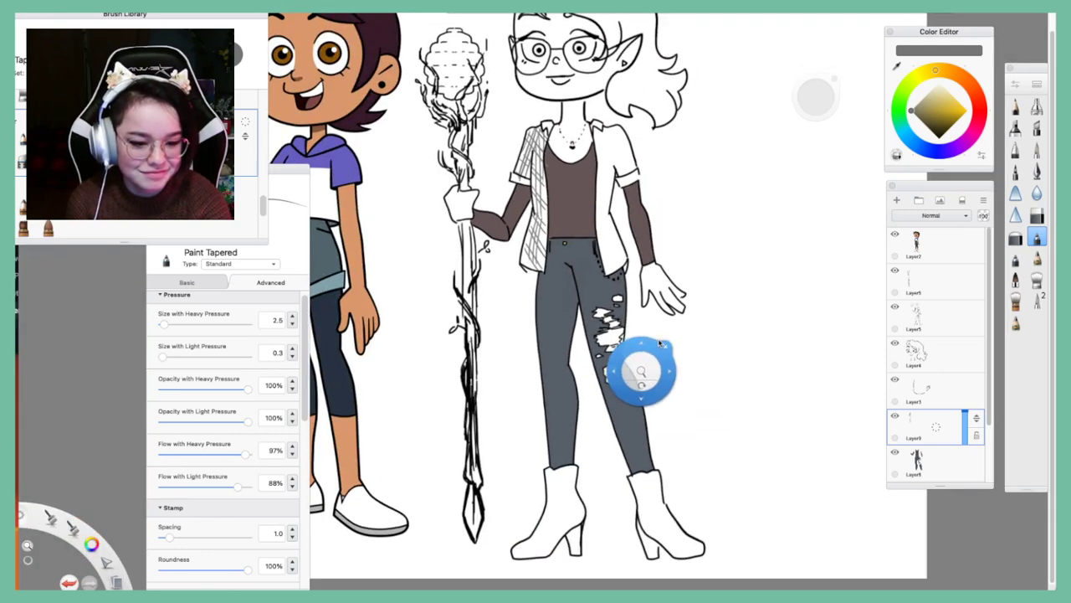
pyautogui.click(963, 200)
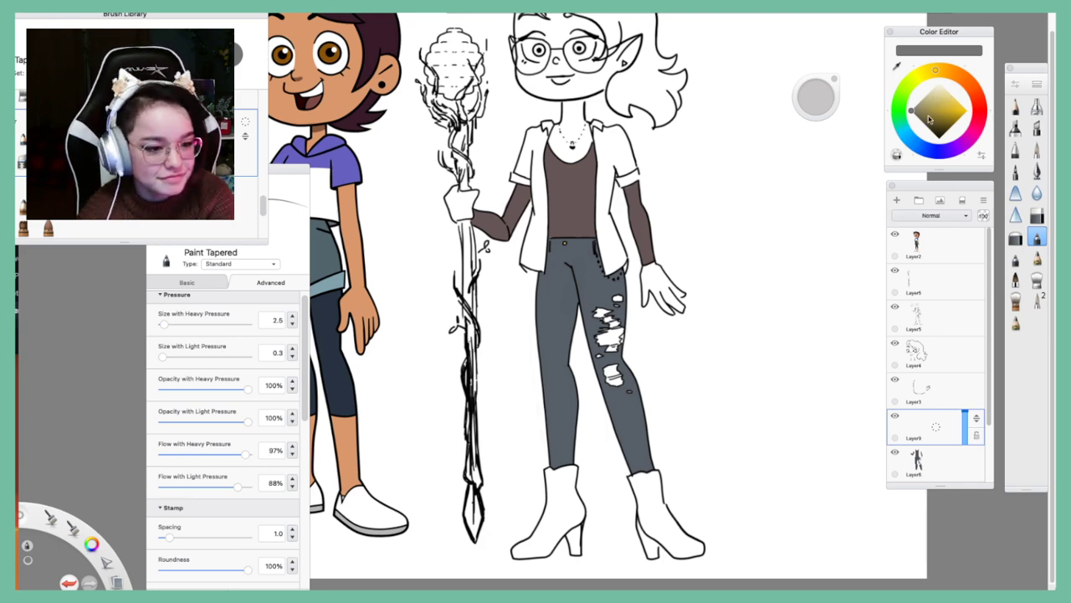
# Switch to Discord, enlarge the latest posted space picture, and return to the drawing
pyautogui.press('super+Tab')
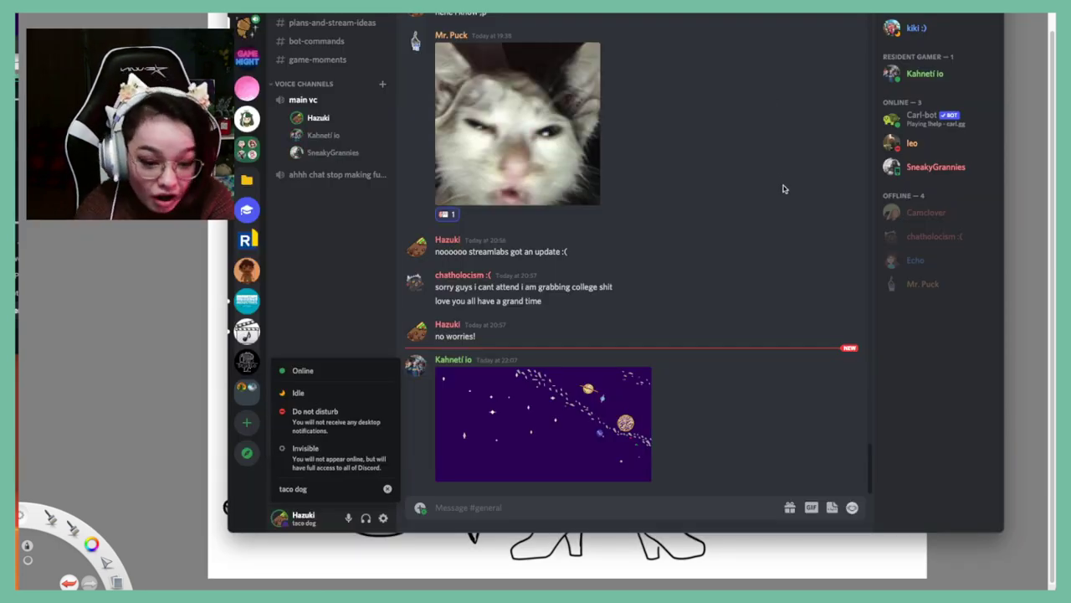
pyautogui.click(628, 443)
pyautogui.click(634, 446)
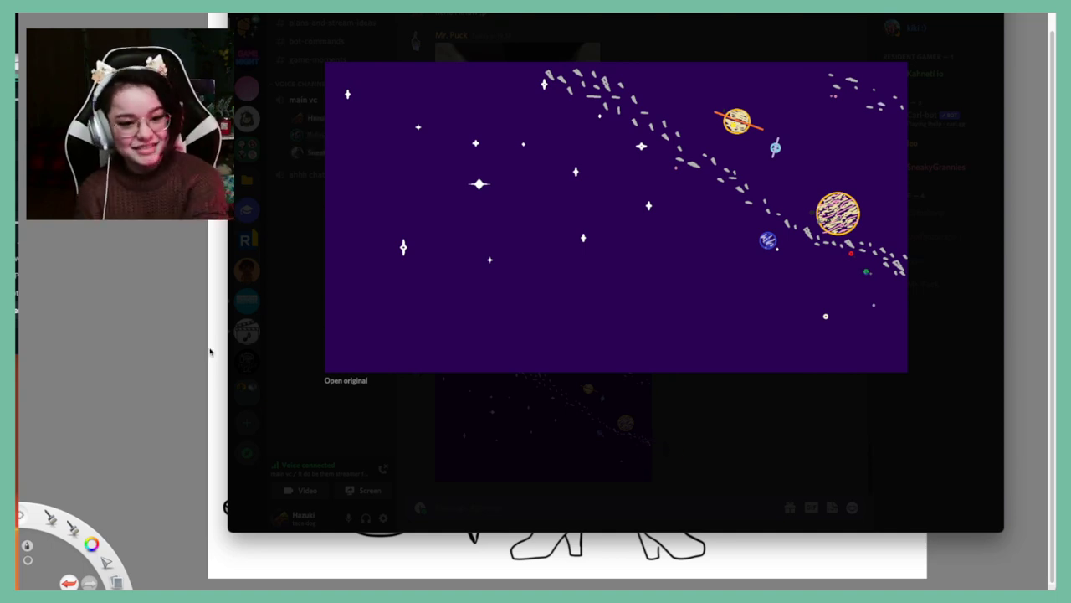
pyautogui.click(198, 388)
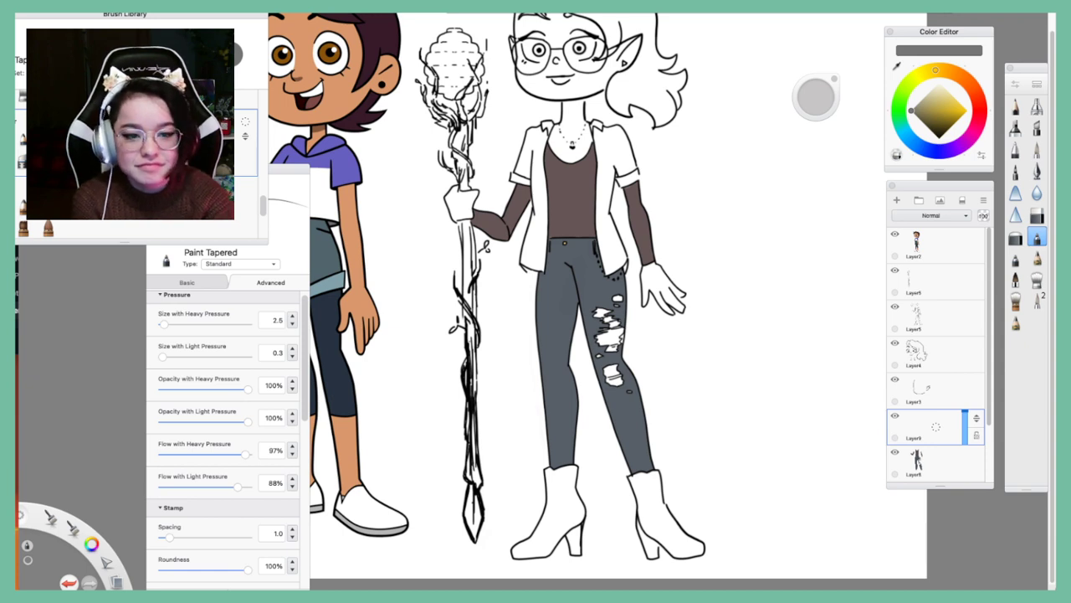
# Switch to the web browser and run a Google image search for "owl house flannel"
pyautogui.press('super+Tab')
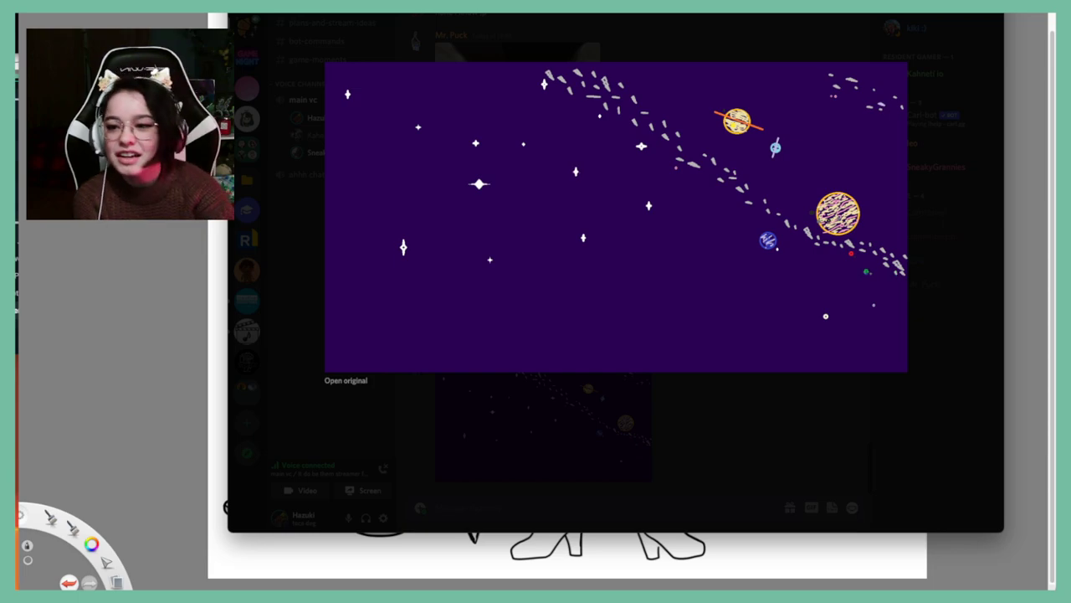
pyautogui.hotkey('ctrl', 'Up')
pyautogui.click(857, 448)
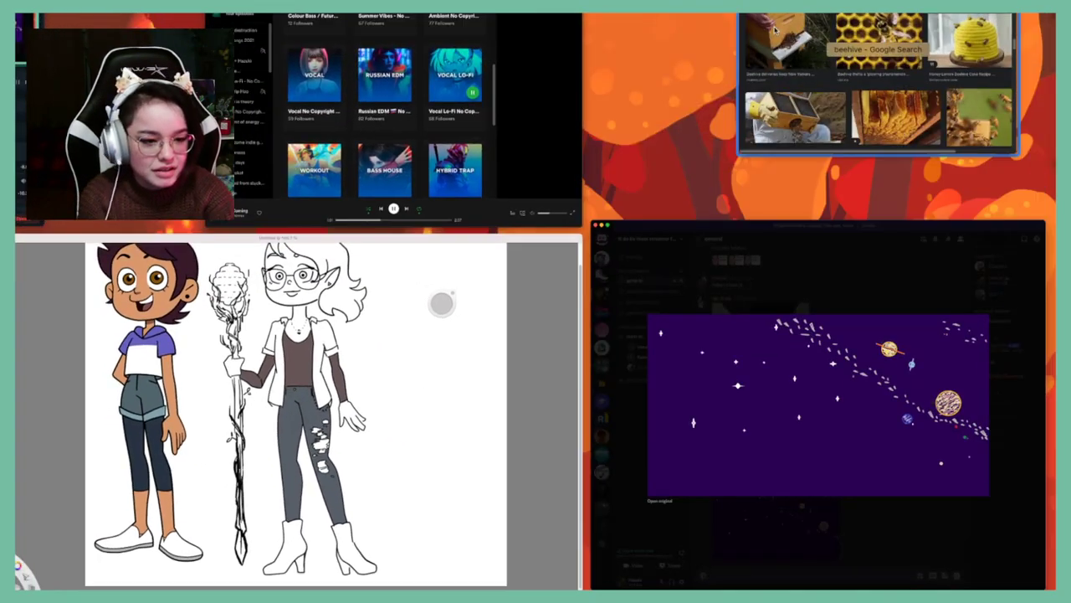
pyautogui.click(775, 30)
pyautogui.click(707, 127)
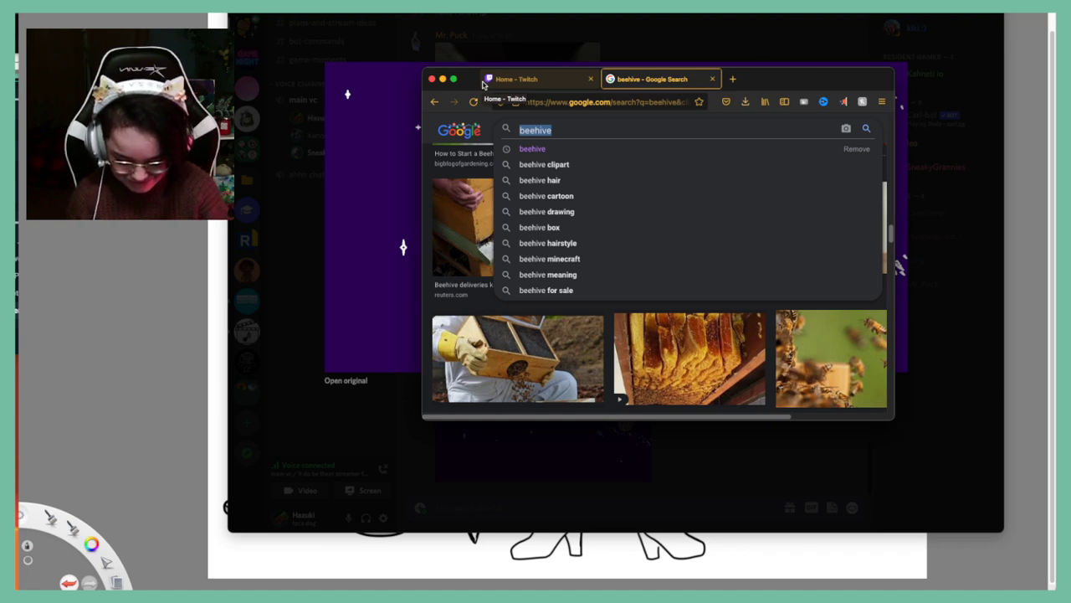
pyautogui.write('cove')
pyautogui.press('BackSpace')
pyautogui.press('BackSpace')
pyautogui.press('BackSpace')
pyautogui.press('BackSpace')
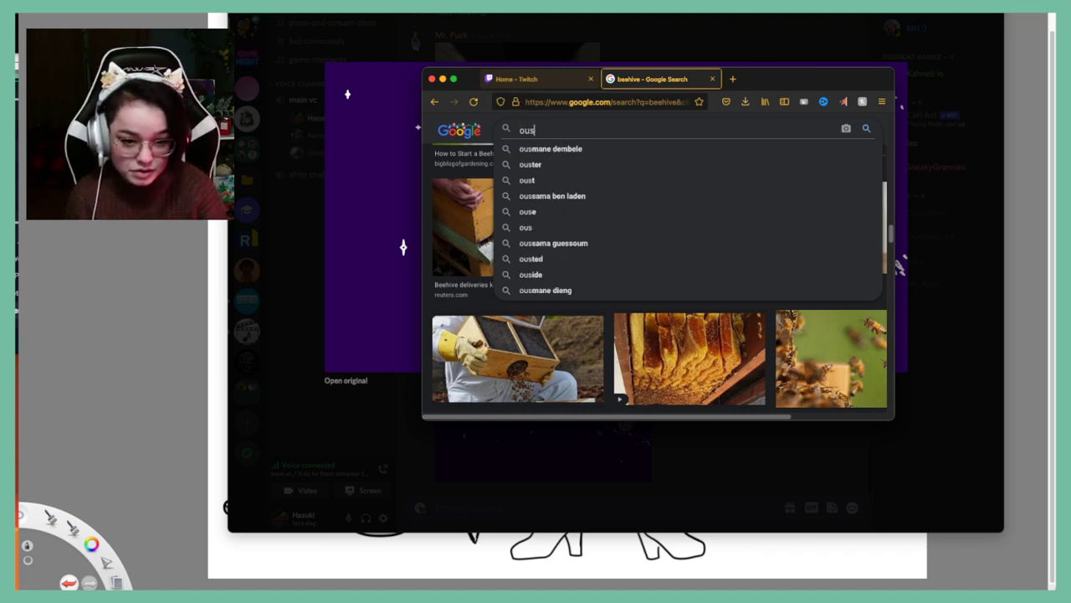
pyautogui.write('owl hou')
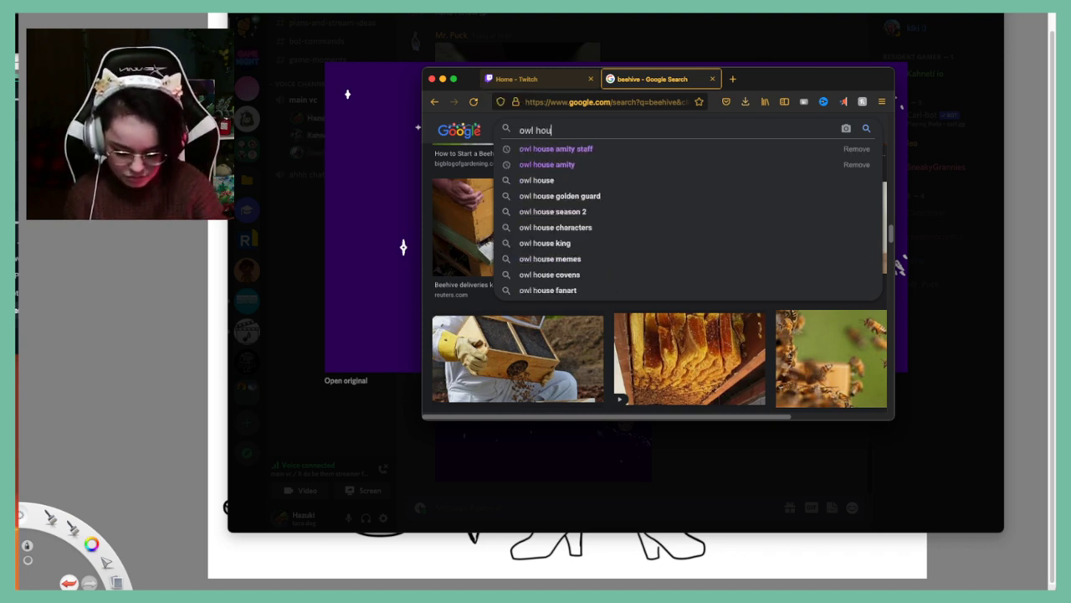
pyautogui.write('se flannel')
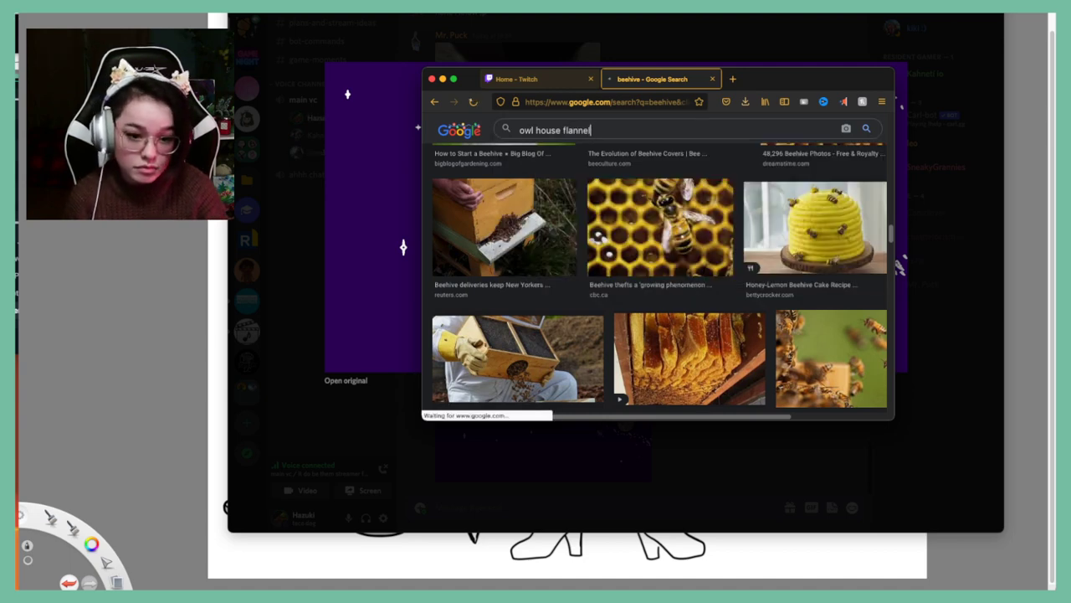
pyautogui.press('Return')
# Look through the image results for a cartoon flannel reference and return to the drawing
pyautogui.scroll(-3, 626, 323)
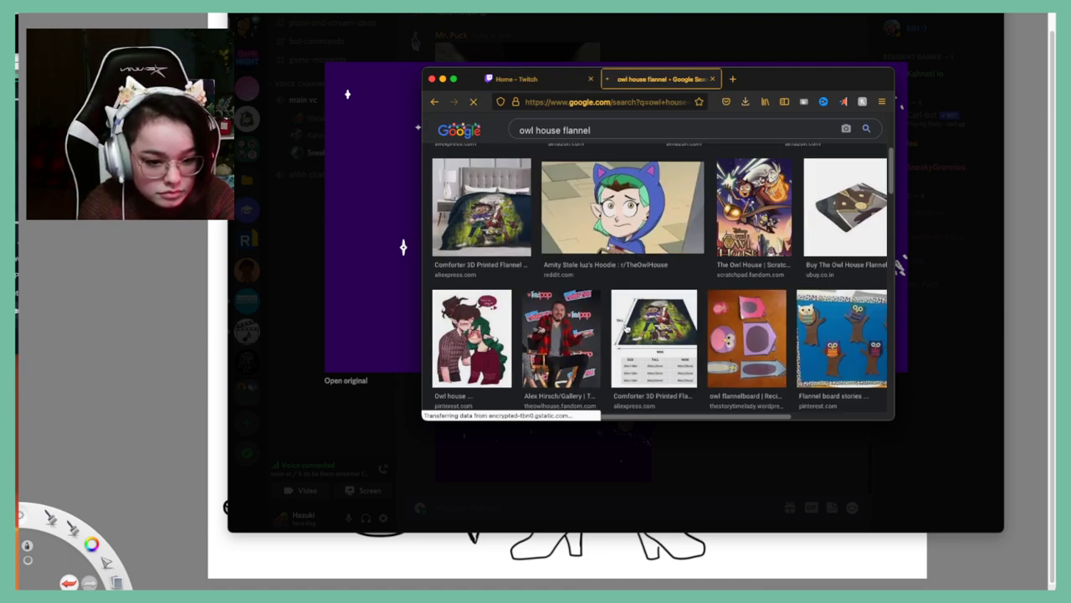
pyautogui.scroll(-3, 626, 324)
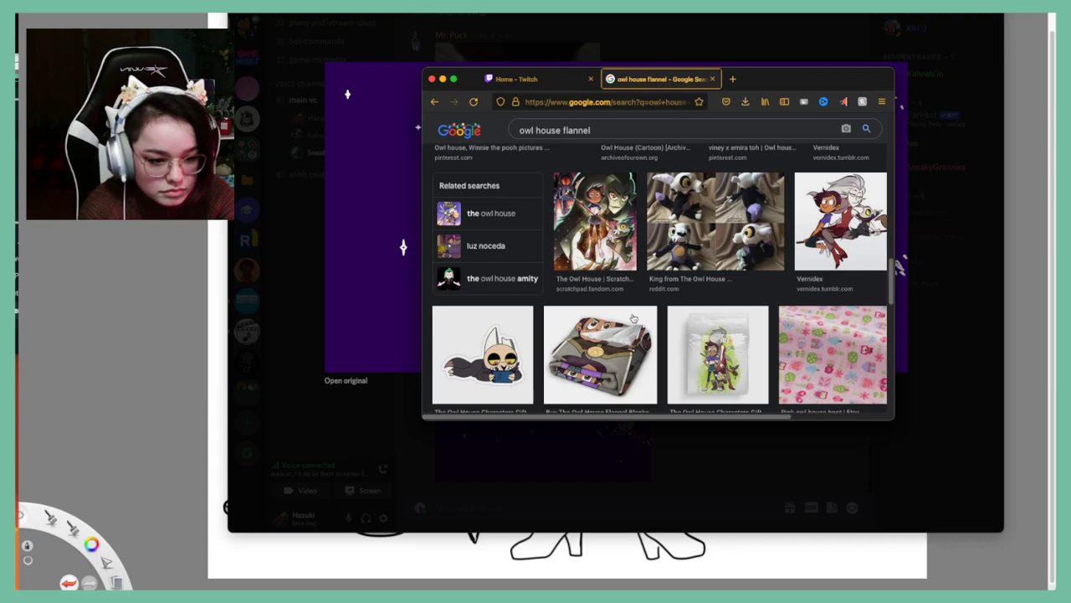
pyautogui.scroll(10, 632, 320)
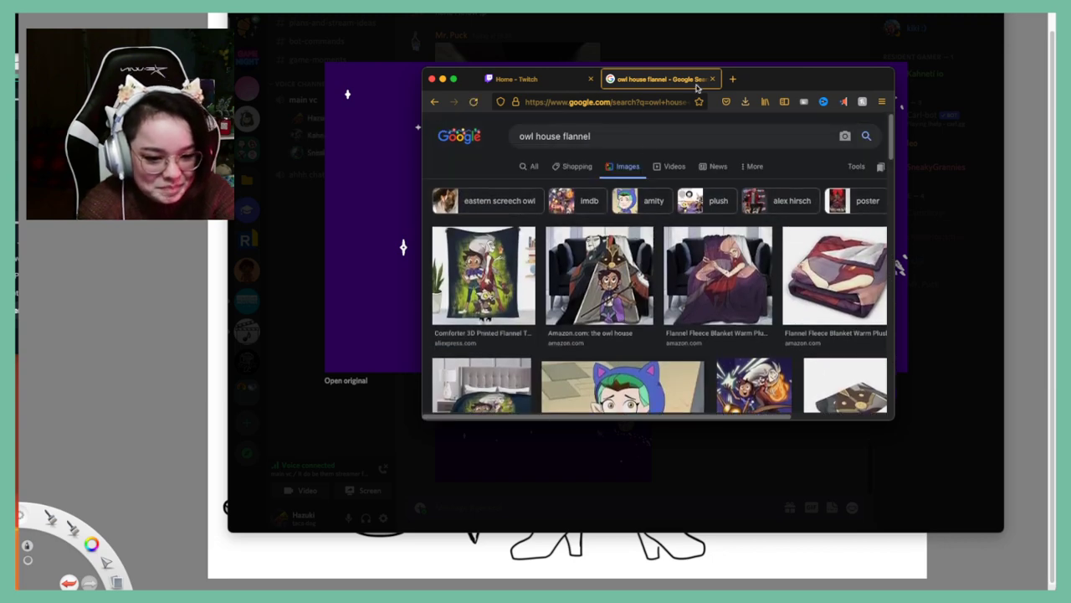
pyautogui.click(243, 85)
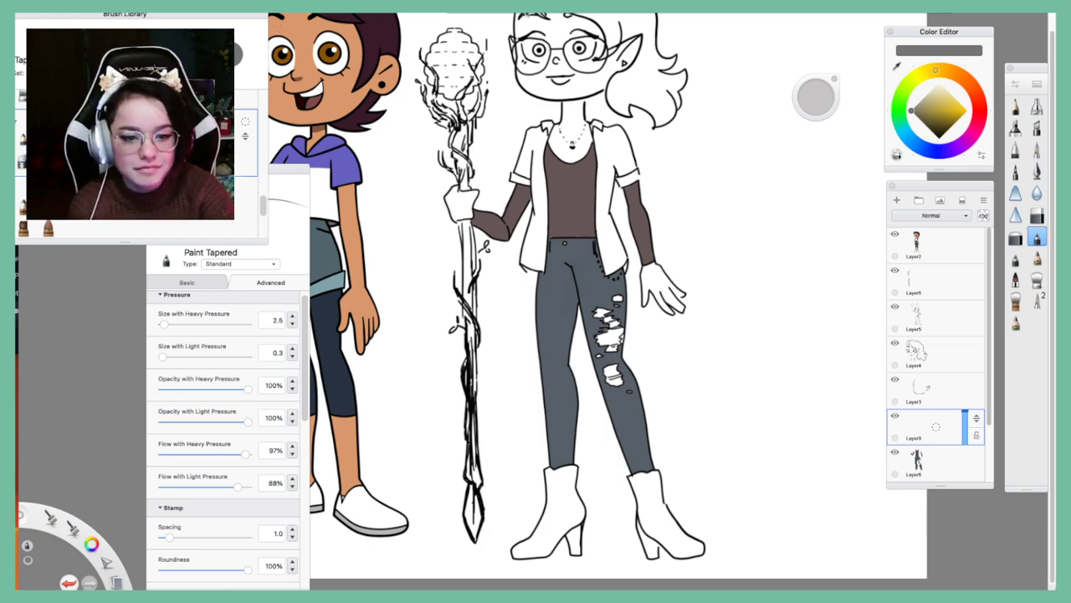
# Choose a near-black gray and paint a thick stripe down the length of the shirt's staff-side sleeve
pyautogui.press('space')
pyautogui.moveTo(623, 305); pyautogui.dragTo(685, 398)
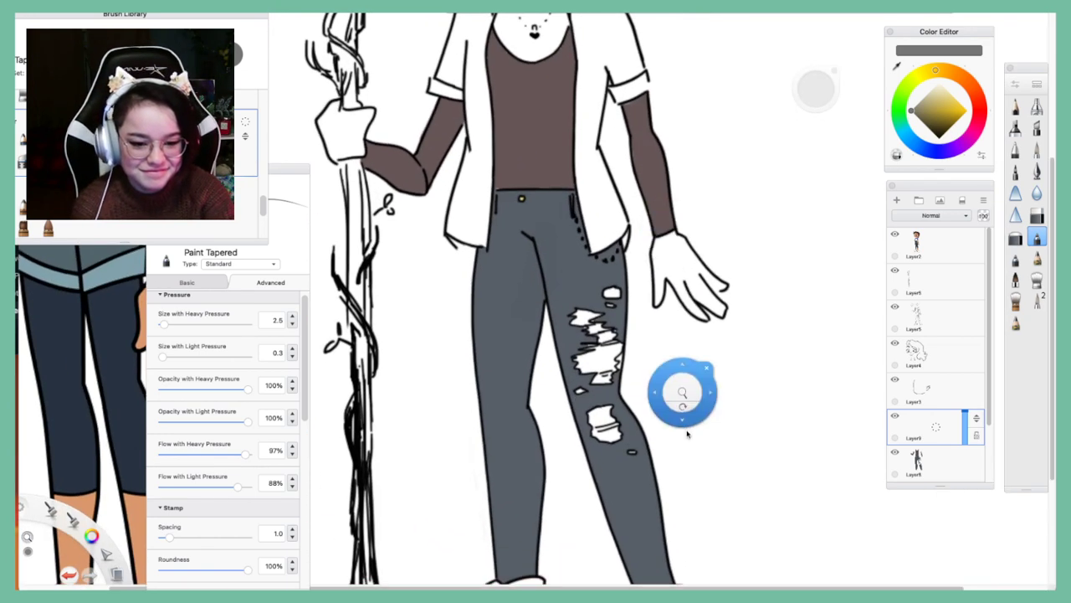
pyautogui.moveTo(519, 247)
pyautogui.mouseDown()
pyautogui.moveTo(643, 412)
pyautogui.moveTo(748, 433)
pyautogui.moveTo(736, 403)
pyautogui.moveTo(746, 488)
pyautogui.mouseUp()
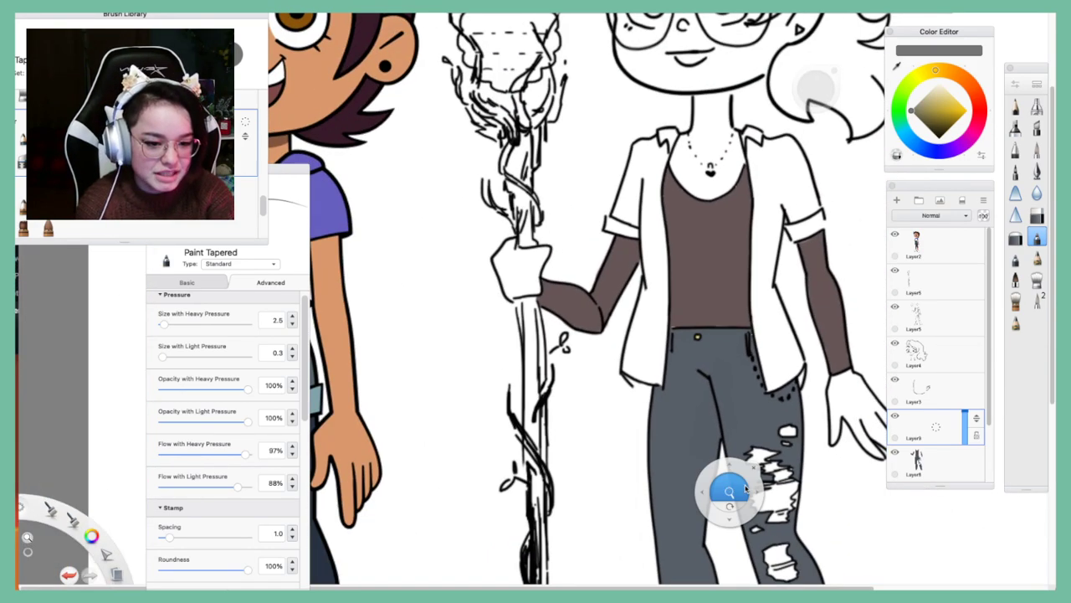
pyautogui.moveTo(719, 391); pyautogui.dragTo(653, 460)
pyautogui.press('space')
pyautogui.press('space')
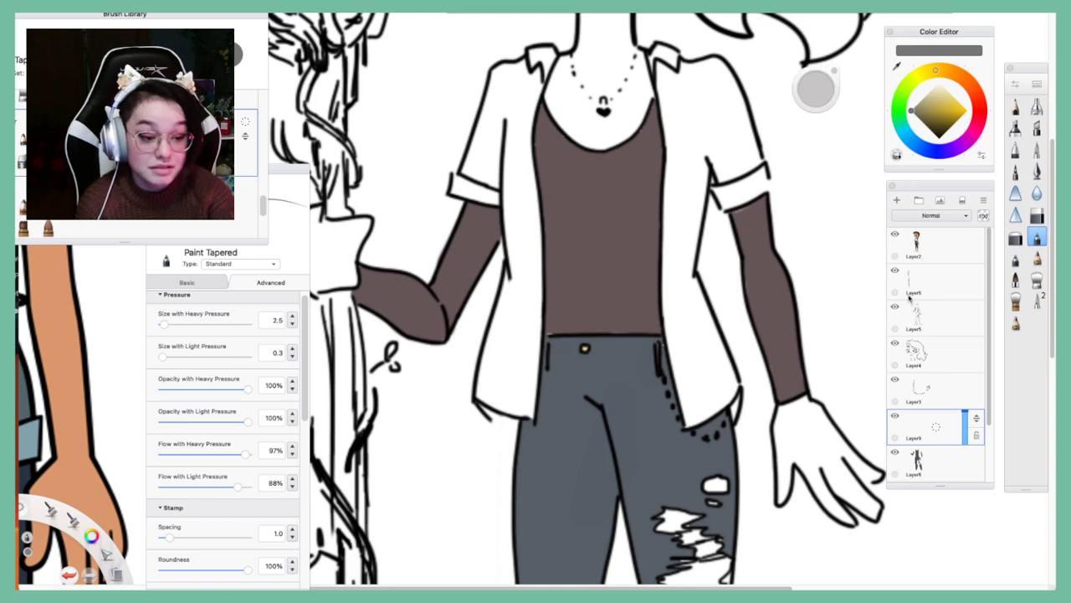
pyautogui.moveTo(938, 128); pyautogui.dragTo(929, 128)
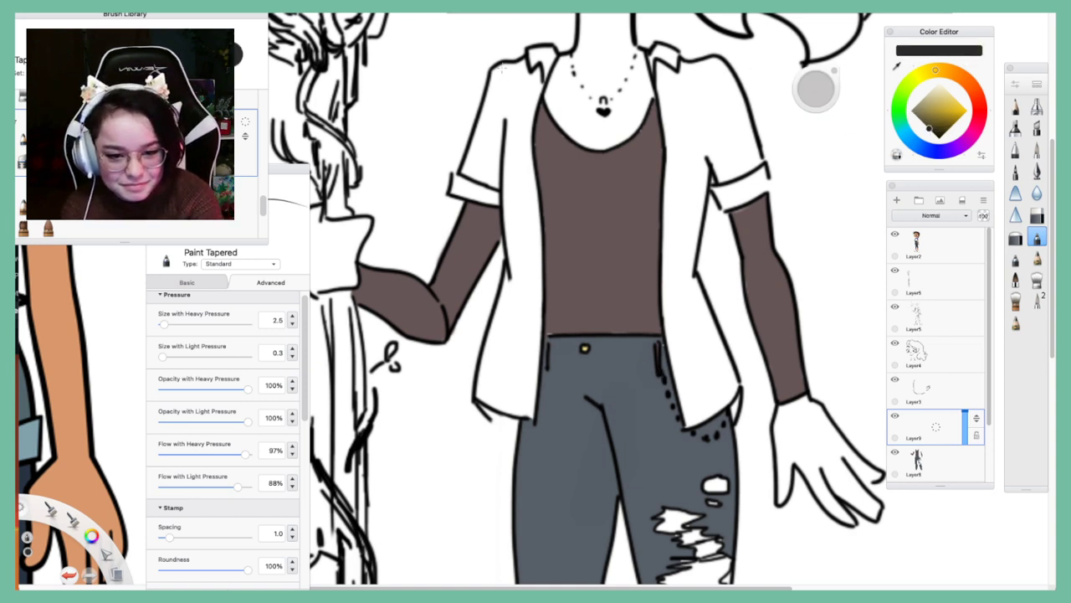
pyautogui.moveTo(502, 70); pyautogui.dragTo(469, 179)
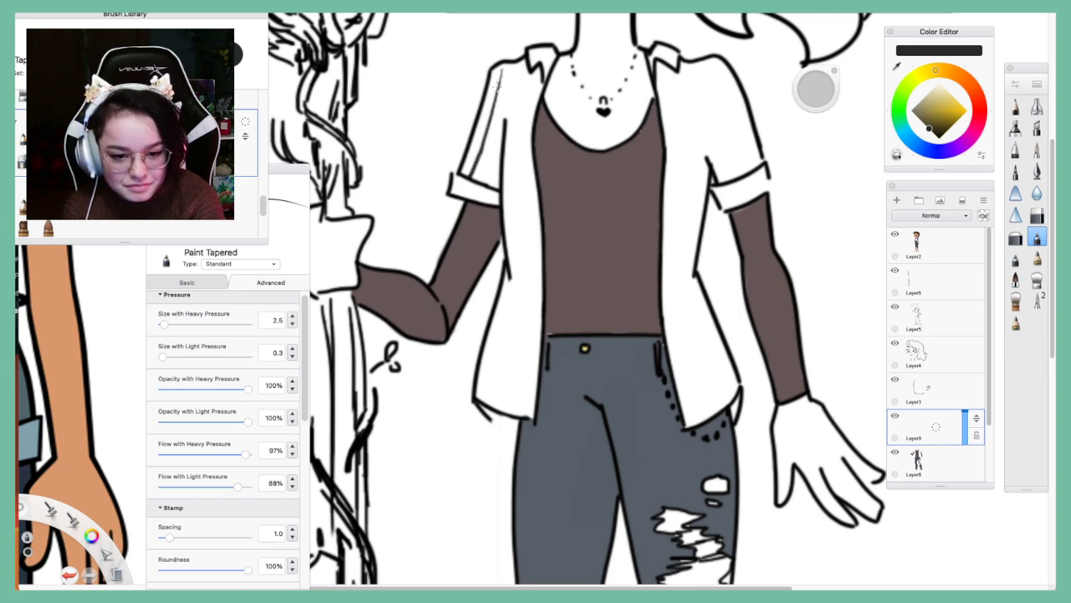
pyautogui.moveTo(505, 62); pyautogui.dragTo(469, 179)
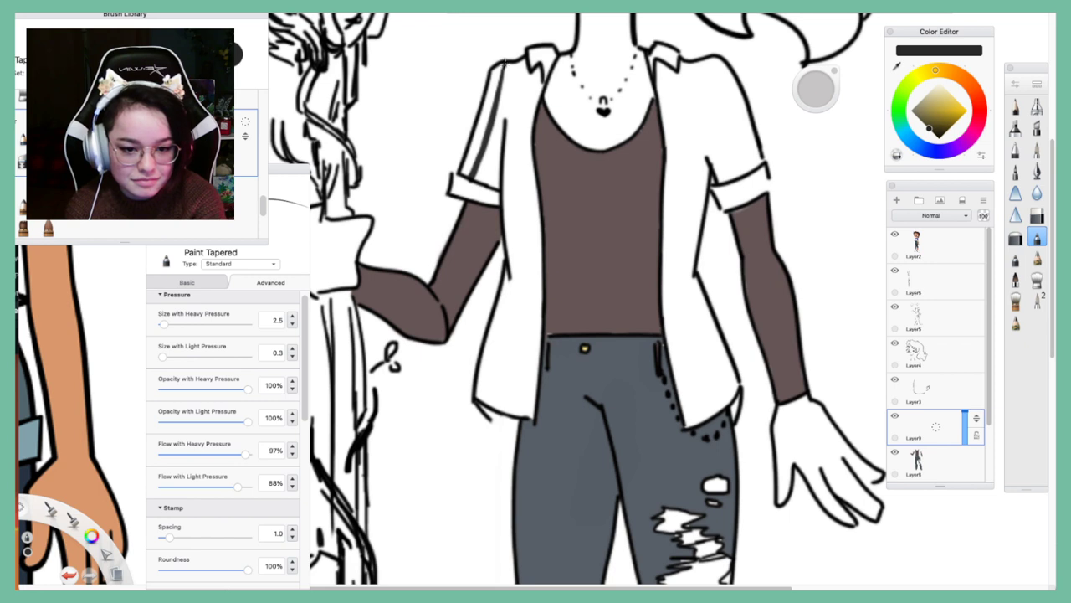
# Try a second dark stripe on the staff-side sleeve and undo all the sleeve stripes
pyautogui.moveTo(513, 60); pyautogui.dragTo(482, 174)
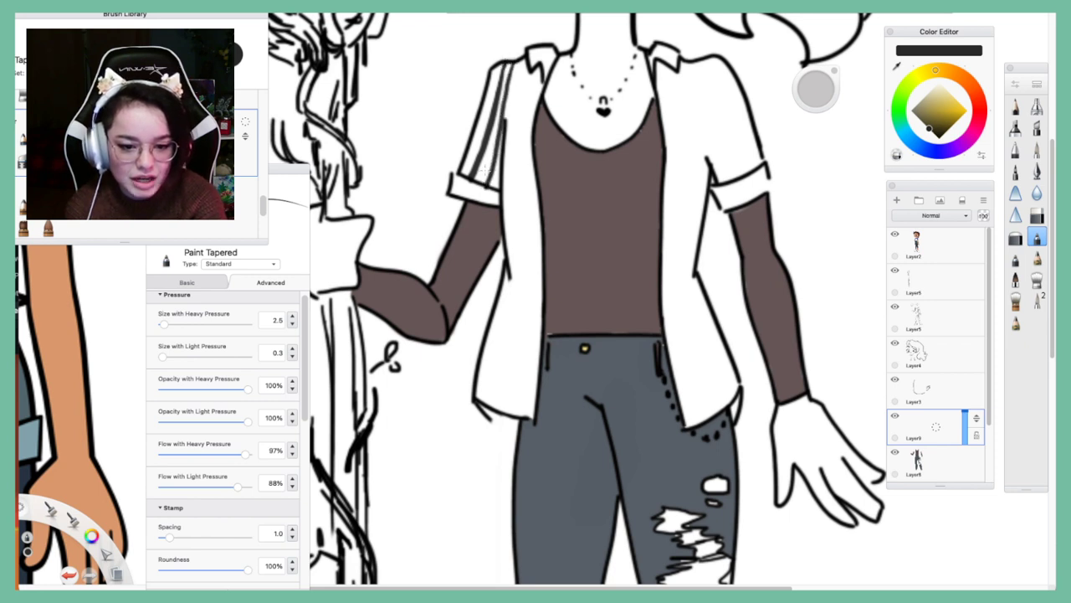
pyautogui.hotkey('ctrl', 'z')
pyautogui.hotkey('ctrl', 'z')
pyautogui.hotkey('ctrl', 'z')
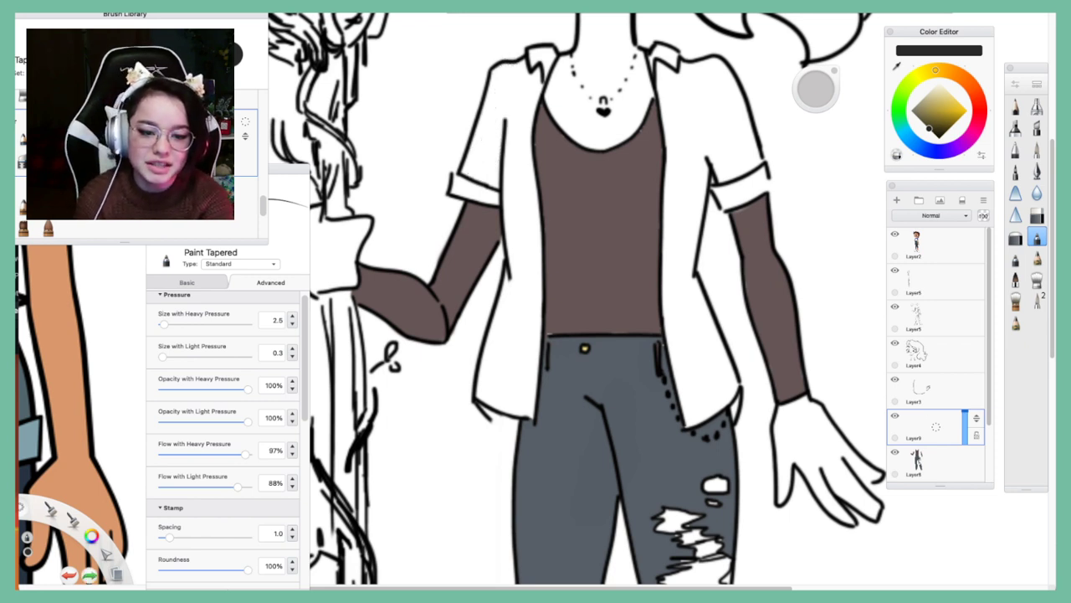
pyautogui.press('space')
pyautogui.moveTo(548, 97); pyautogui.dragTo(569, 151)
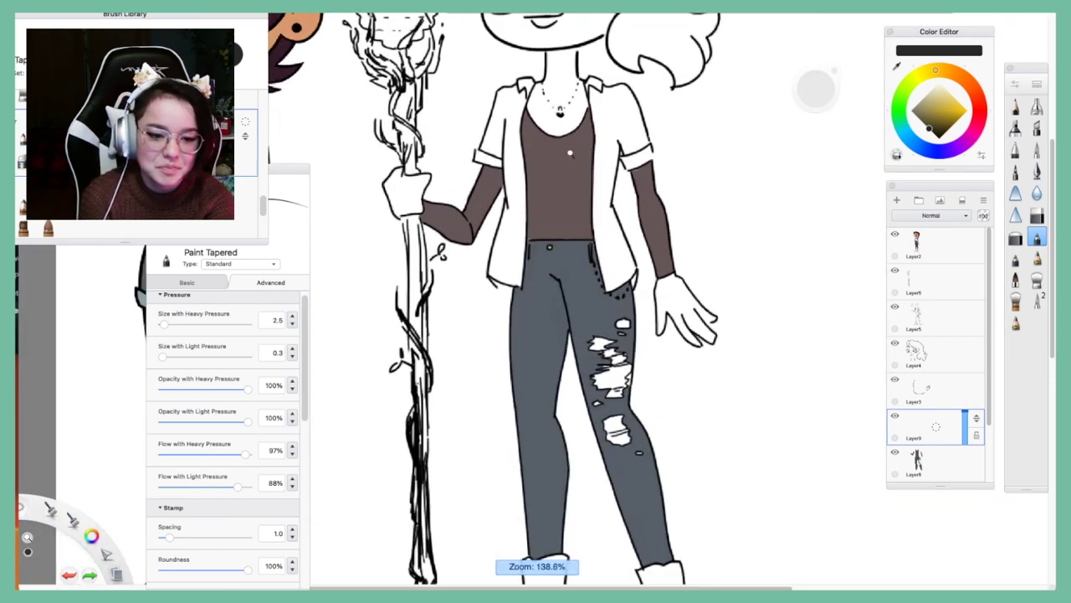
pyautogui.moveTo(591, 226); pyautogui.dragTo(602, 325)
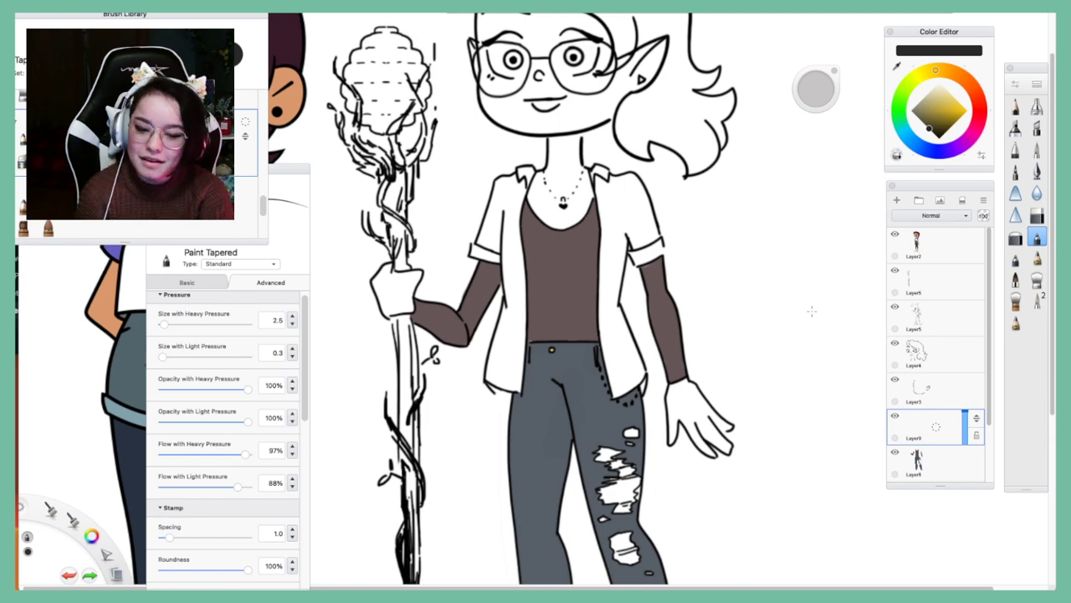
pyautogui.press('space')
pyautogui.moveTo(612, 269); pyautogui.dragTo(679, 233)
pyautogui.moveTo(679, 233); pyautogui.dragTo(758, 310)
pyautogui.hscroll(-3, 682, 245)
pyautogui.scroll(2, 713, 241)
pyautogui.moveTo(783, 410); pyautogui.dragTo(727, 381)
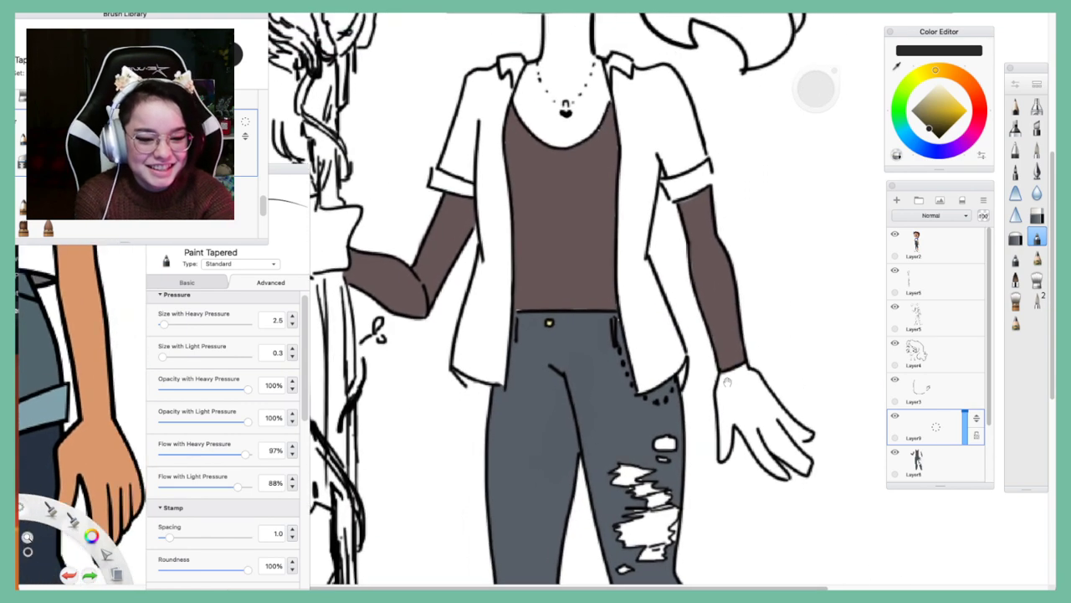
pyautogui.hscroll(2, 727, 382)
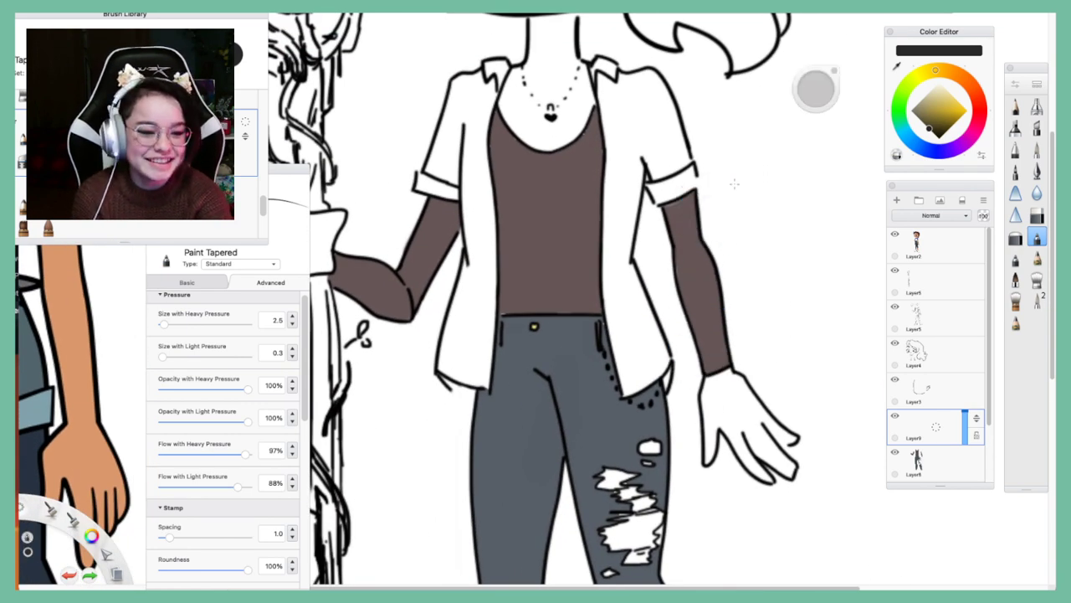
# Choose a light gray and flood-fill both sides of the open shirt, undoing the attempted fill of the free arm's cuff
pyautogui.moveTo(935, 115); pyautogui.dragTo(925, 93)
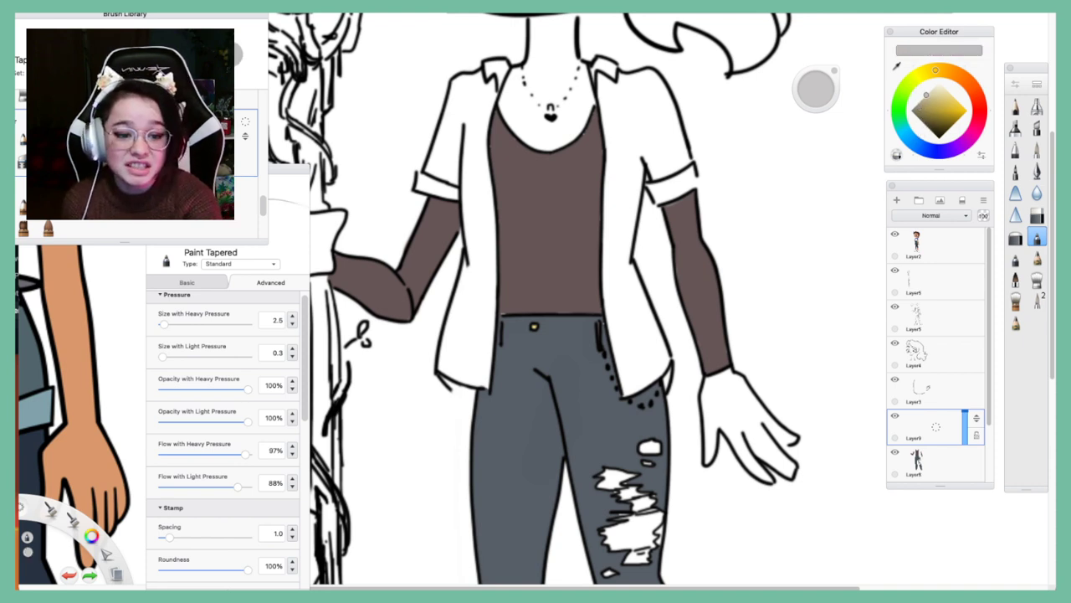
pyautogui.press('m')
pyautogui.click(621, 104)
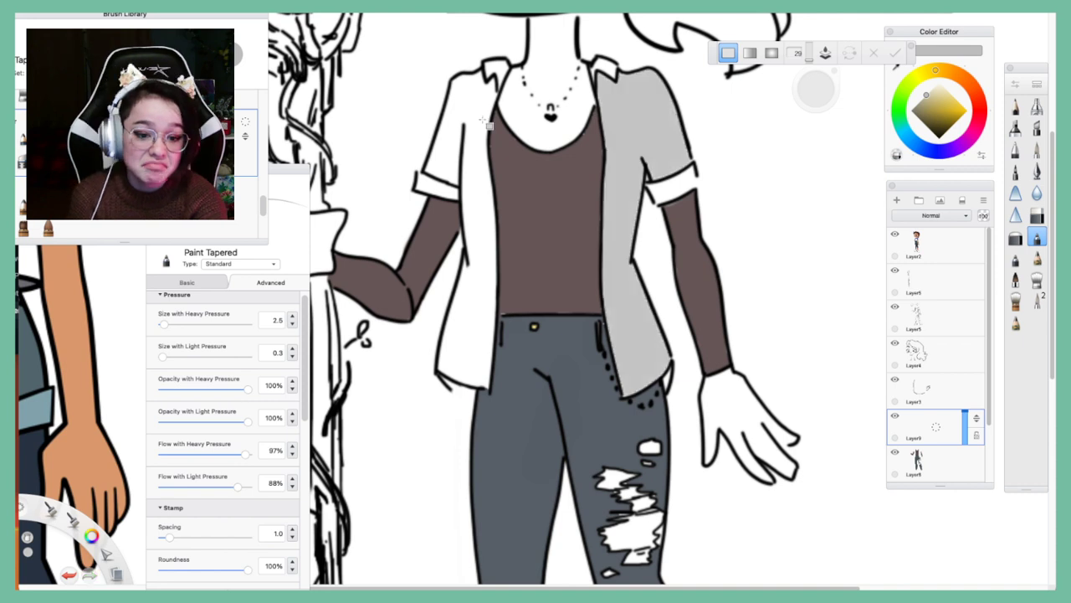
pyautogui.click(483, 121)
pyautogui.click(672, 185)
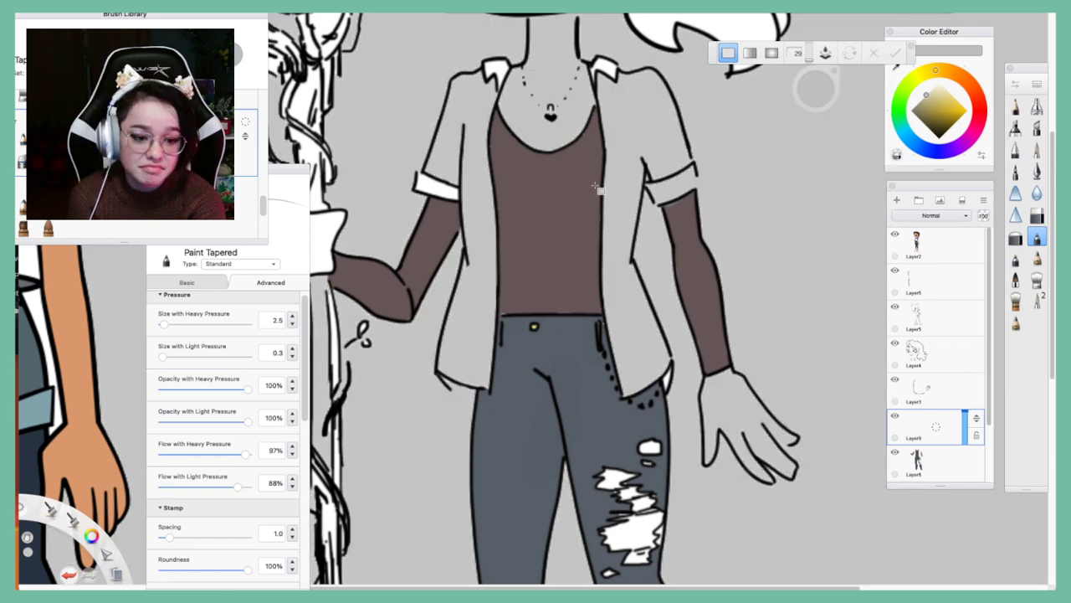
pyautogui.press('super+z')
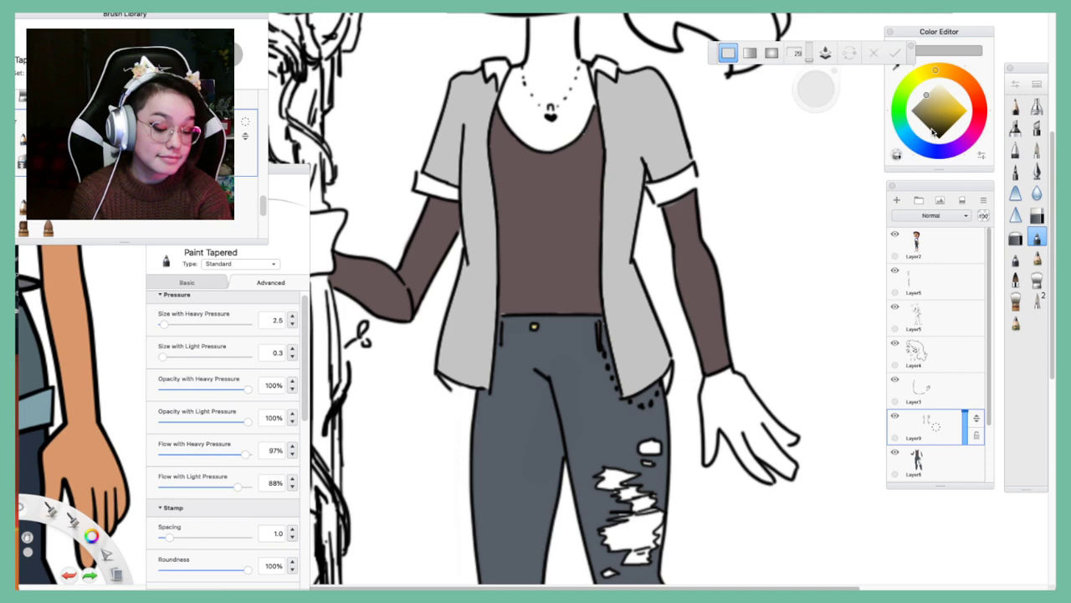
# Choose a dark gray and try a stripe up the staff-side sleeve with the Paint Tapered brush, undoing the stroke
pyautogui.moveTo(930, 117); pyautogui.dragTo(908, 132)
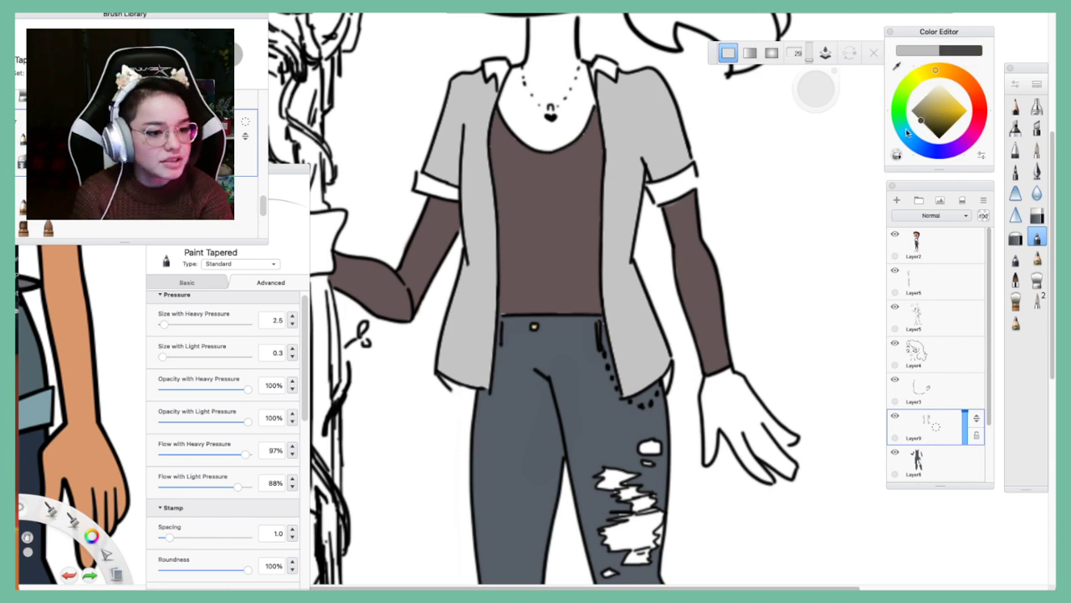
pyautogui.press('b')
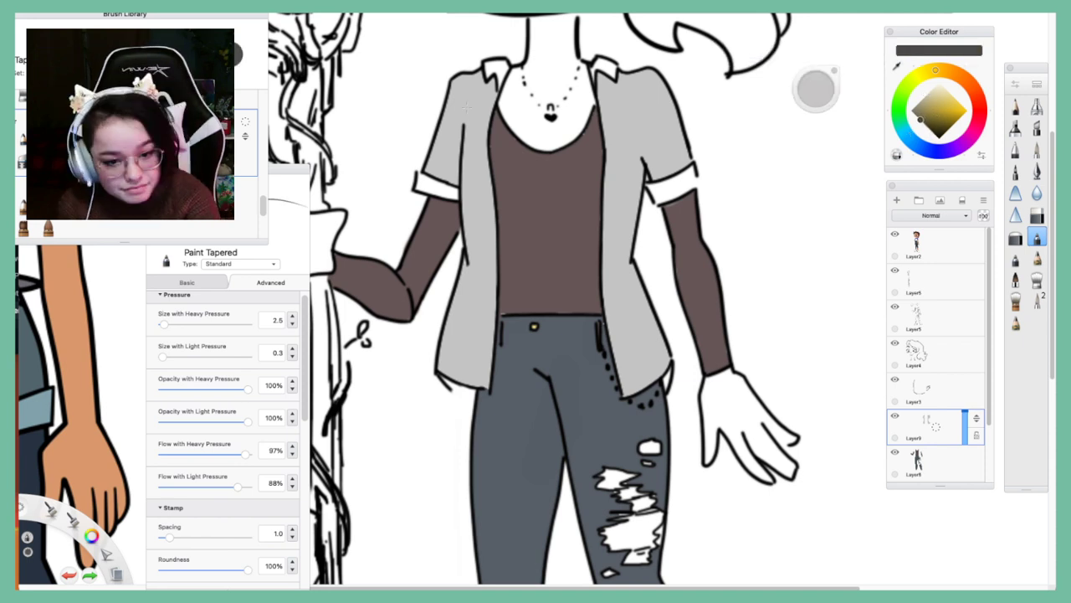
pyautogui.moveTo(437, 175); pyautogui.dragTo(460, 80)
pyautogui.hotkey('ctrl', 'z')
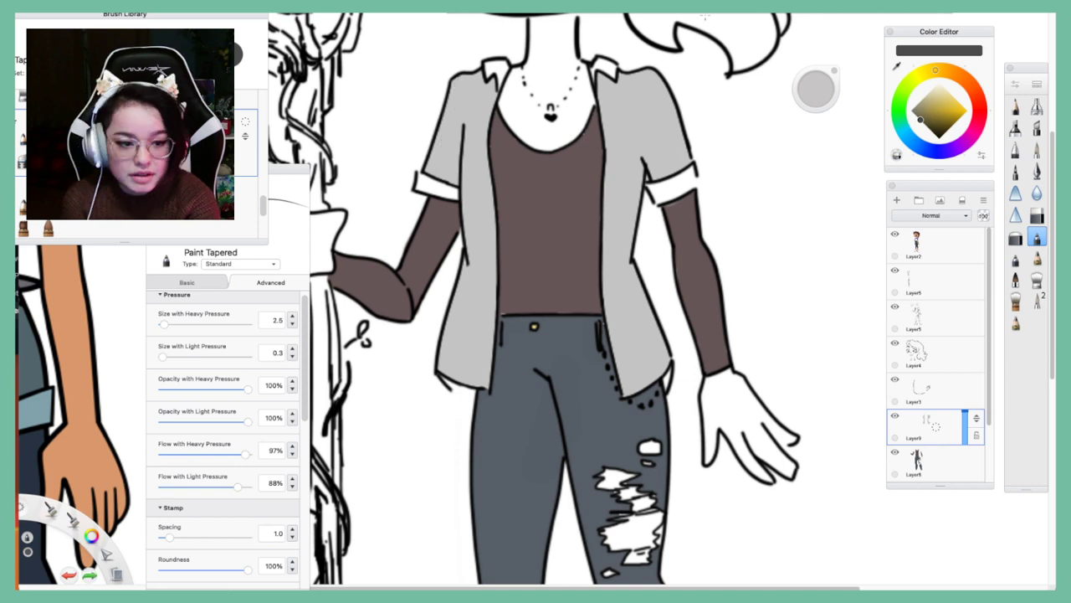
# Switch to the translucent Paintbrush and test a stripe down the staff-side sleeve, undoing the stroke
pyautogui.click(1037, 170)
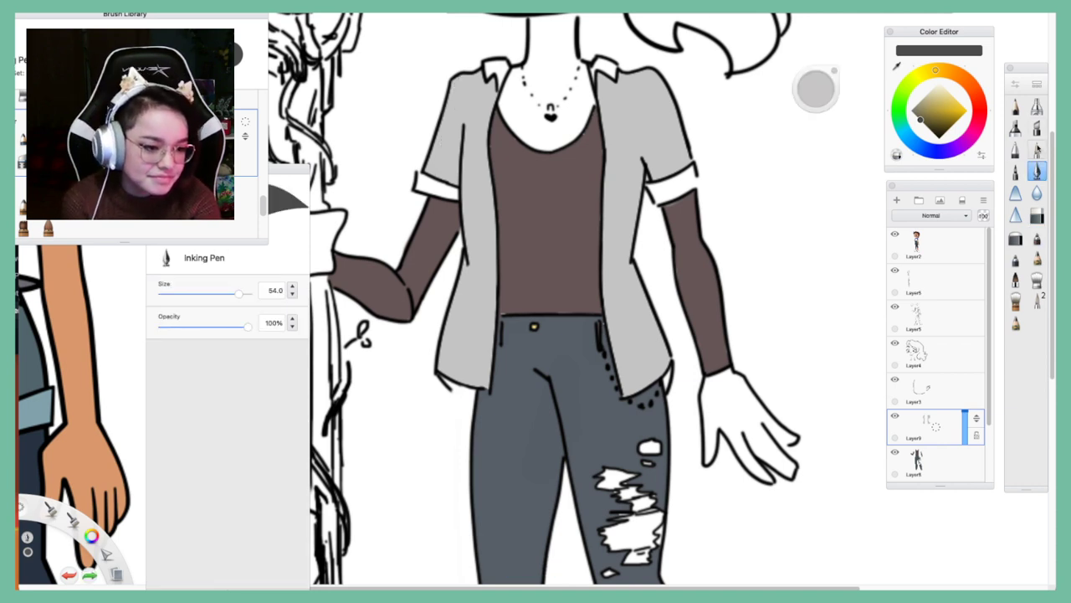
pyautogui.click(1037, 149)
pyautogui.moveTo(463, 85); pyautogui.dragTo(434, 170)
pyautogui.press('super+z')
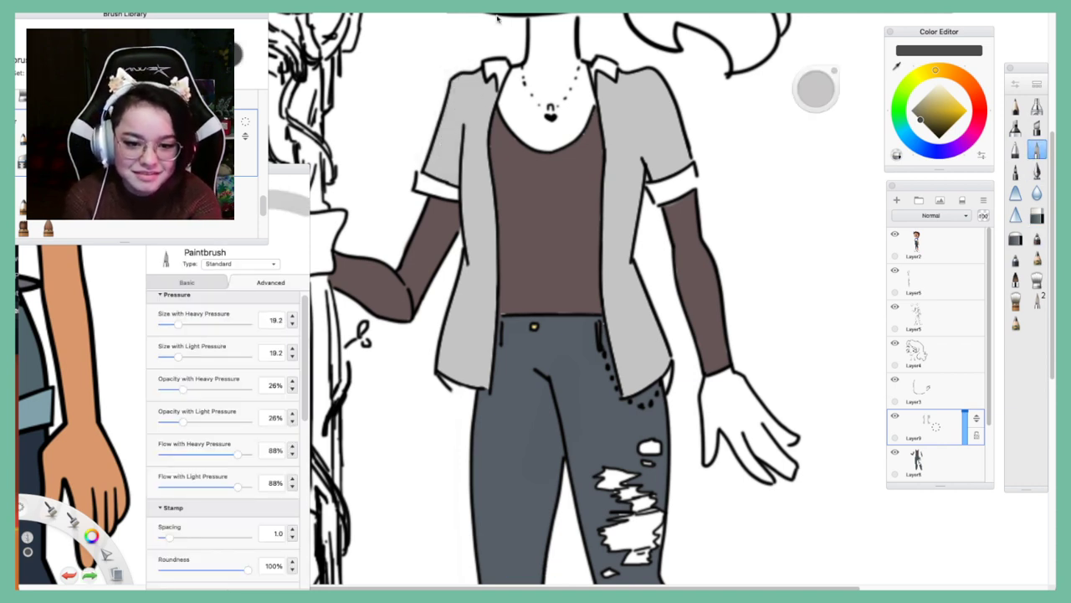
# Try thin stripes down the staff-side front of the shirt with the Paintbrush at size 2.3, and undo them
pyautogui.moveTo(818, 93); pyautogui.dragTo(787, 94)
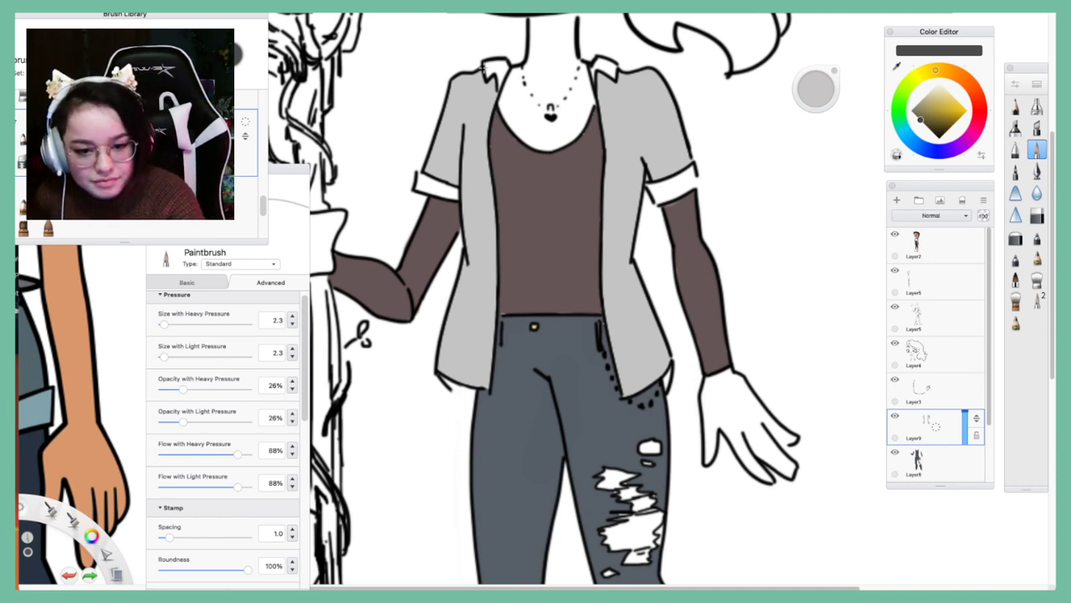
pyautogui.moveTo(483, 67)
pyautogui.mouseDown()
pyautogui.moveTo(471, 266)
pyautogui.moveTo(463, 226)
pyautogui.moveTo(470, 266)
pyautogui.moveTo(447, 371)
pyautogui.mouseUp()
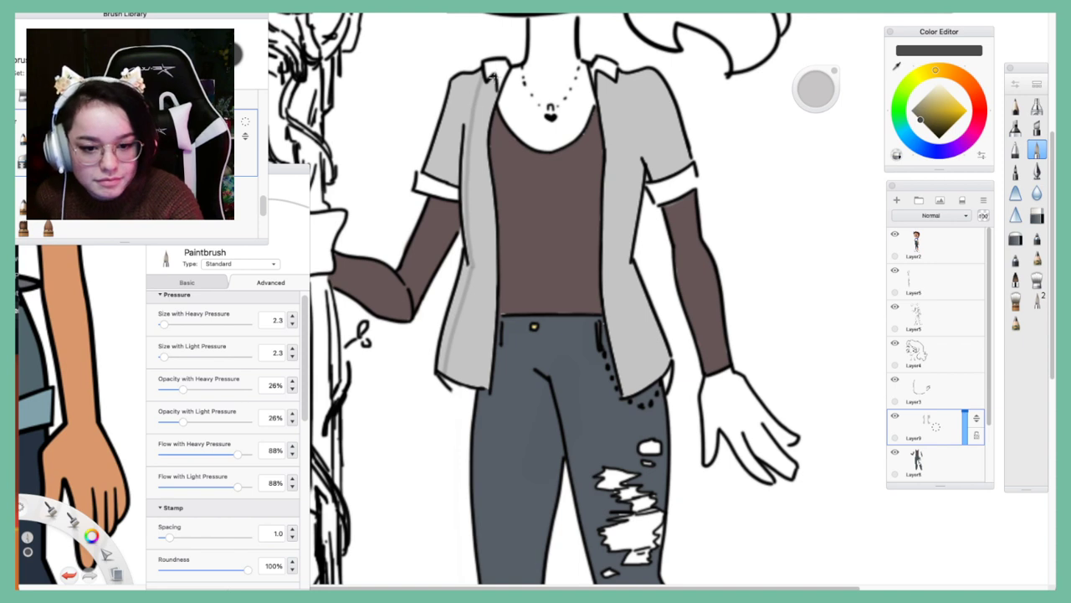
pyautogui.moveTo(492, 77)
pyautogui.mouseDown()
pyautogui.moveTo(475, 276)
pyautogui.moveTo(481, 215)
pyautogui.mouseUp()
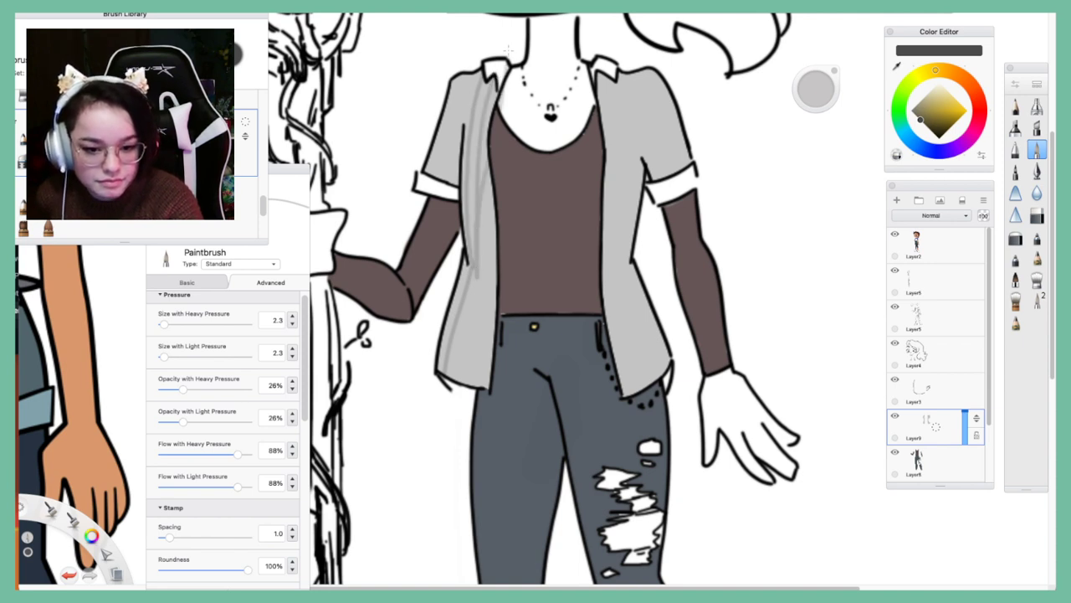
pyautogui.moveTo(512, 42); pyautogui.dragTo(487, 143)
pyautogui.moveTo(517, 35); pyautogui.dragTo(507, 126)
pyautogui.moveTo(517, 13); pyautogui.dragTo(515, 35)
pyautogui.moveTo(499, 18); pyautogui.dragTo(492, 55)
pyautogui.moveTo(508, 79)
pyautogui.mouseDown()
pyautogui.moveTo(498, 107)
pyautogui.moveTo(525, 144)
pyautogui.mouseUp()
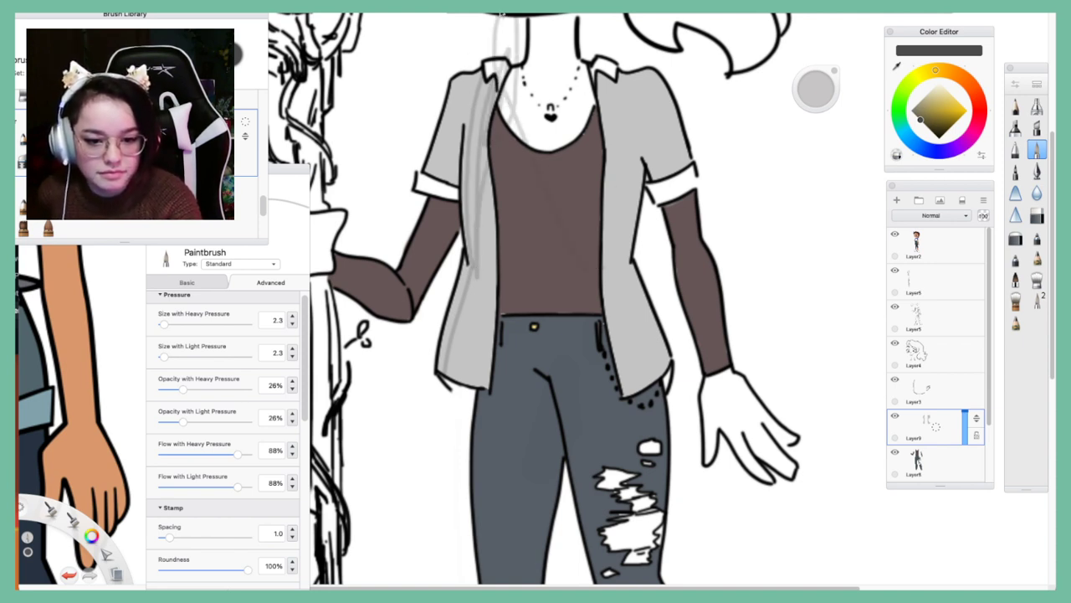
pyautogui.press('super+z')
pyautogui.press('super+z')
pyautogui.press('super+z')
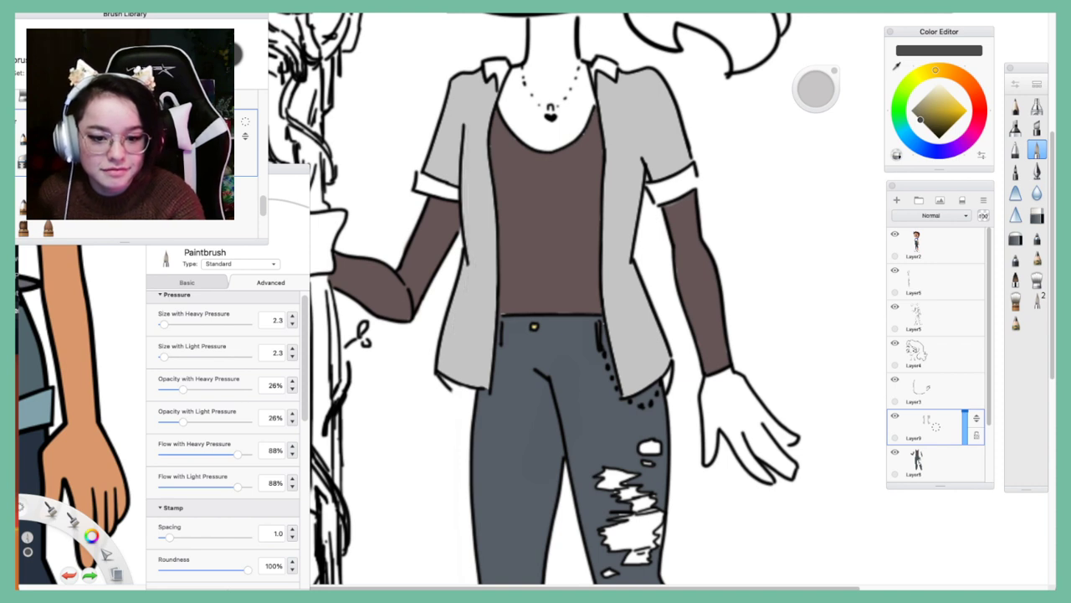
# Set the Paintbrush to size 6.5 and 39% opacity, and try wider stripes down the staff-side shirt front, undoing them
pyautogui.moveTo(818, 99)
pyautogui.mouseDown()
pyautogui.moveTo(810, 91)
pyautogui.moveTo(829, 86)
pyautogui.mouseUp()
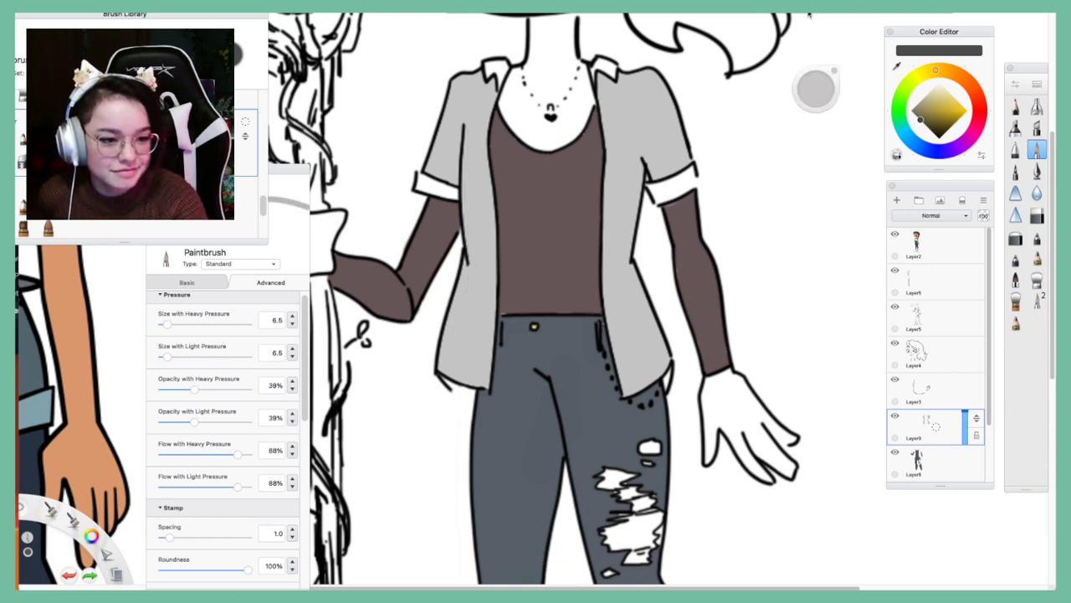
pyautogui.moveTo(484, 70); pyautogui.dragTo(473, 281)
pyautogui.moveTo(470, 324); pyautogui.dragTo(457, 381)
pyautogui.moveTo(497, 291)
pyautogui.mouseDown()
pyautogui.moveTo(482, 368)
pyautogui.moveTo(491, 335)
pyautogui.mouseUp()
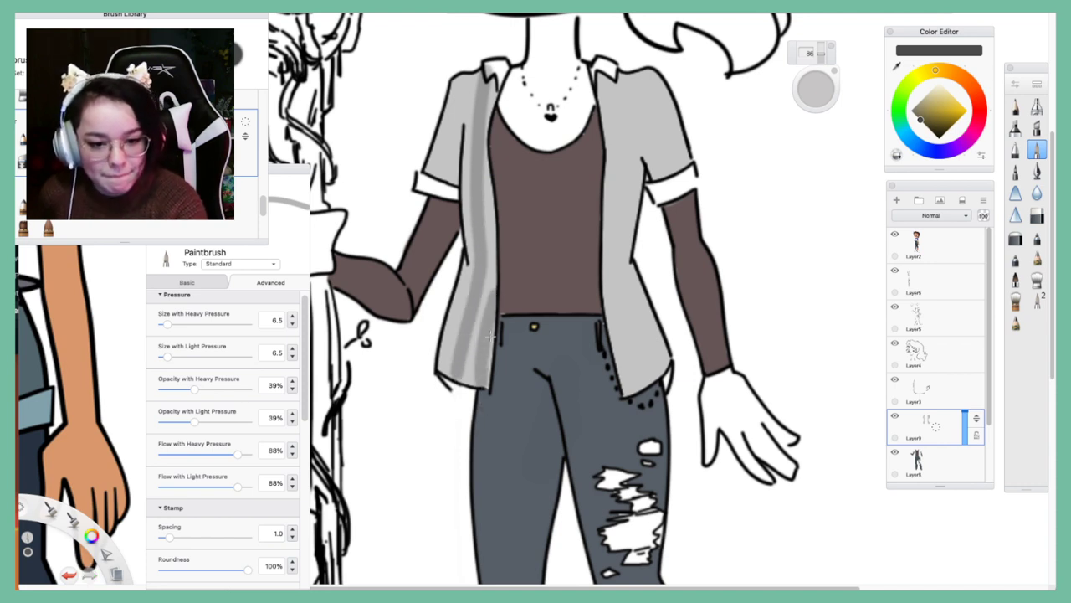
pyautogui.press('super+z')
pyautogui.press('super+z')
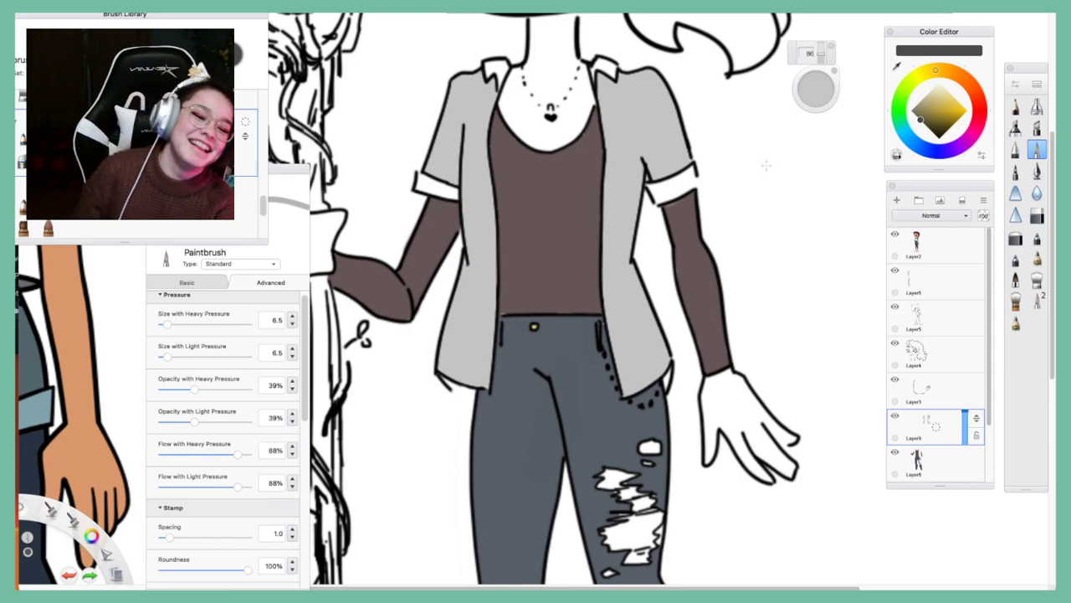
# Set the Paintbrush size to 3.4 and try a full-length stripe down the free-arm side of the shirt front, undoing it
pyautogui.press('space')
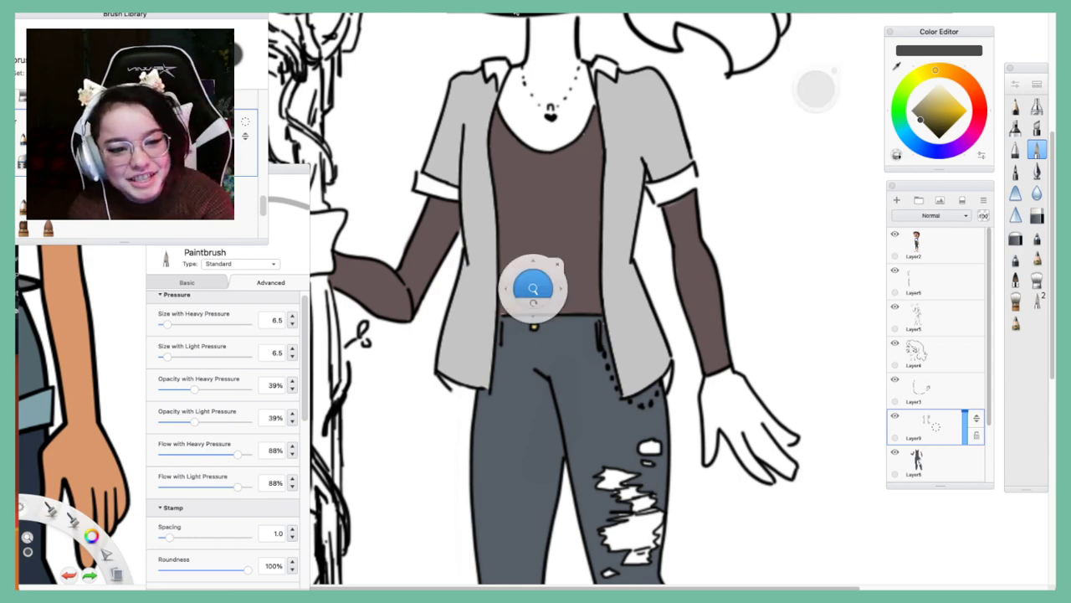
pyautogui.moveTo(570, 151); pyautogui.dragTo(649, 212)
pyautogui.scroll(-10, 649, 212)
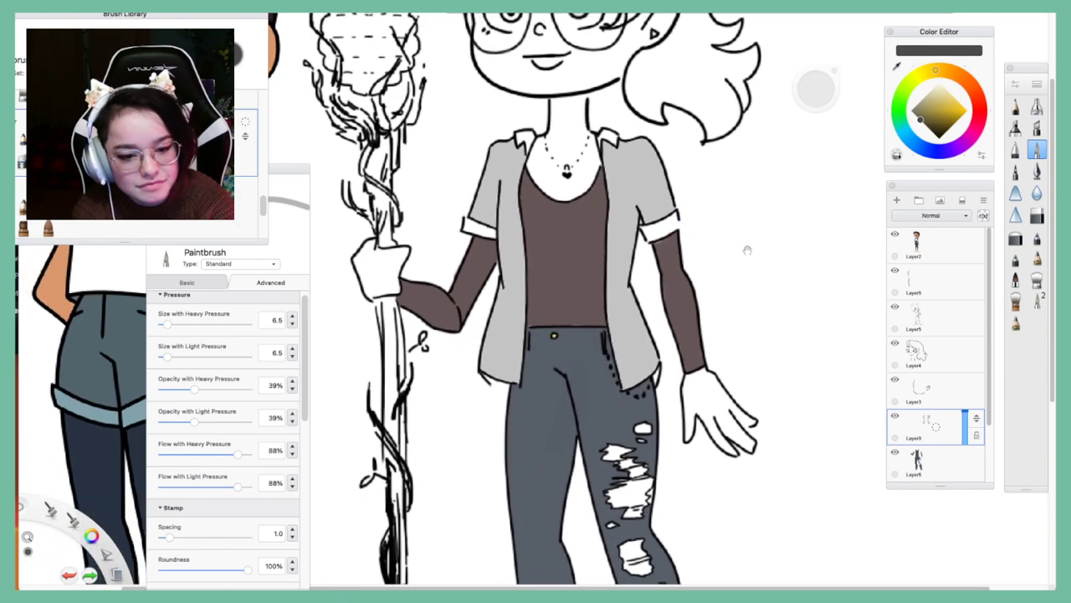
pyautogui.scroll(-1, 761, 155)
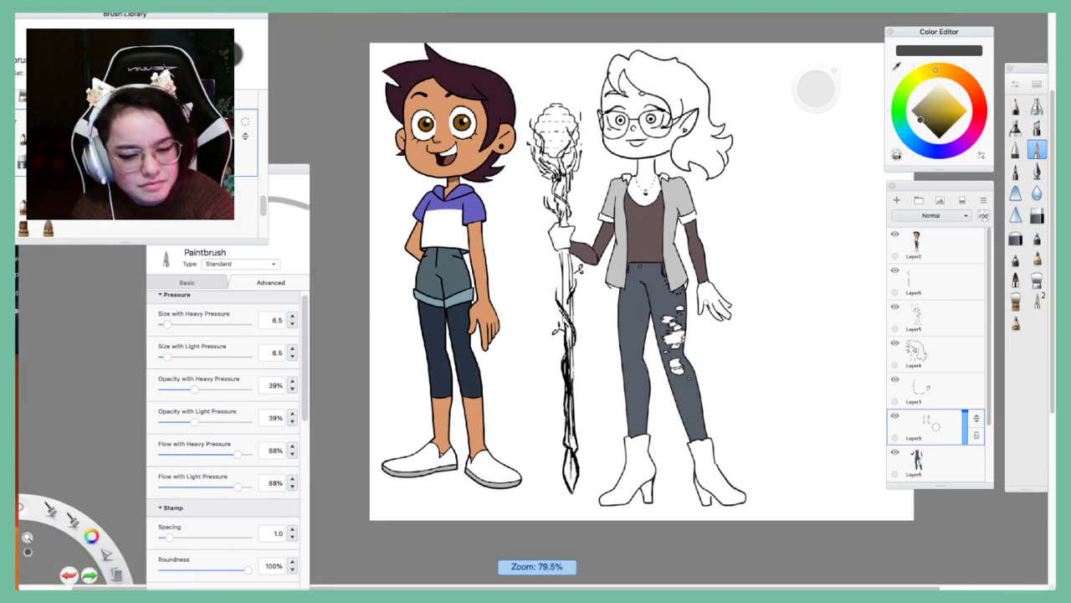
pyautogui.scroll(2, 761, 155)
pyautogui.scroll(8, 741, 232)
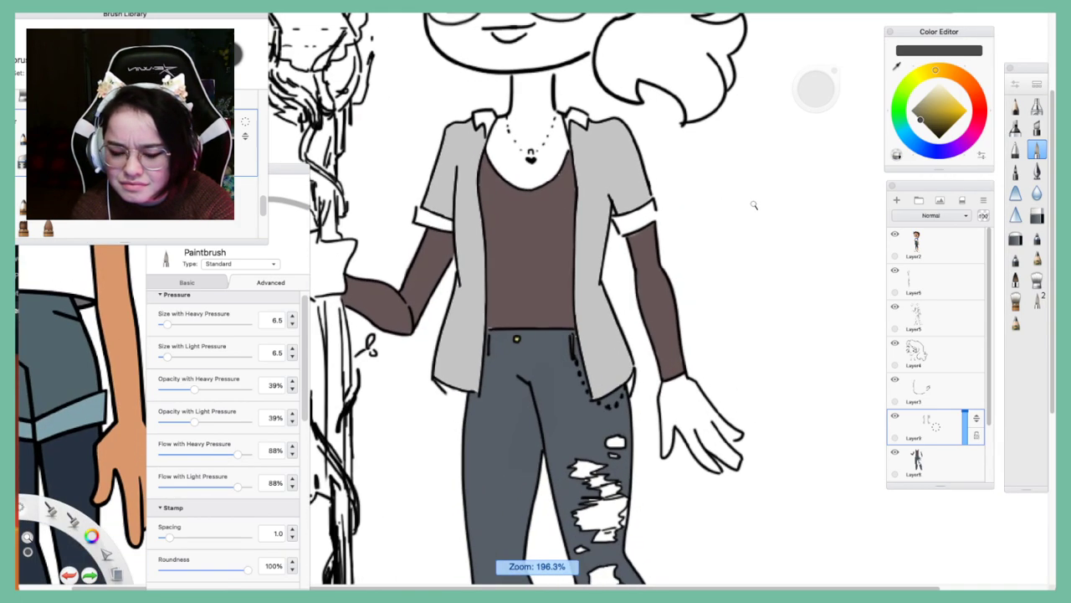
pyautogui.press('space')
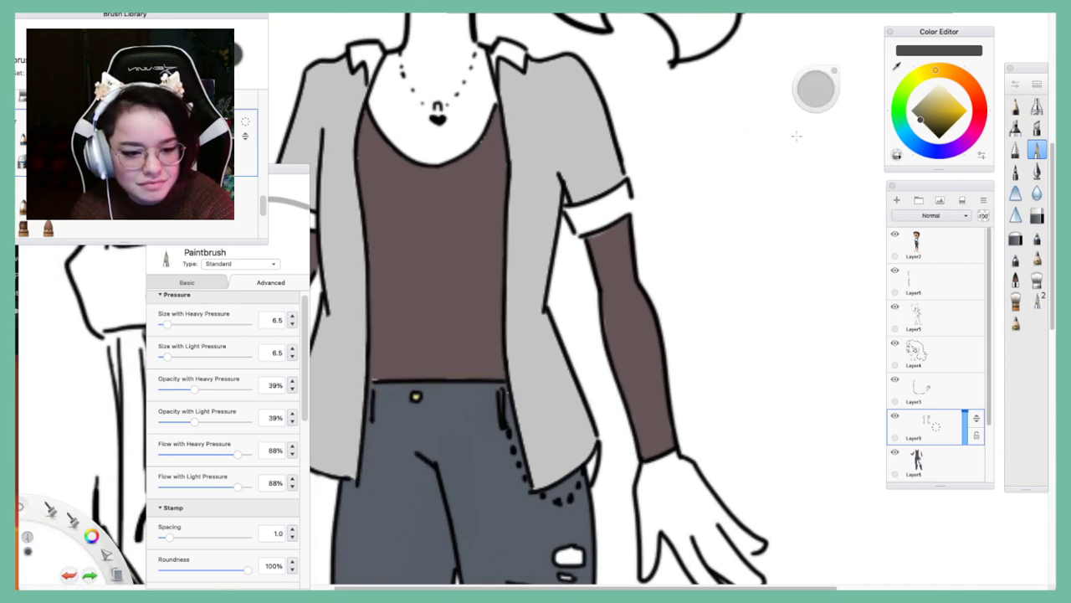
pyautogui.moveTo(816, 95)
pyautogui.mouseDown()
pyautogui.moveTo(724, 84)
pyautogui.moveTo(667, 93)
pyautogui.moveTo(701, 70)
pyautogui.mouseUp()
pyautogui.moveTo(810, 54)
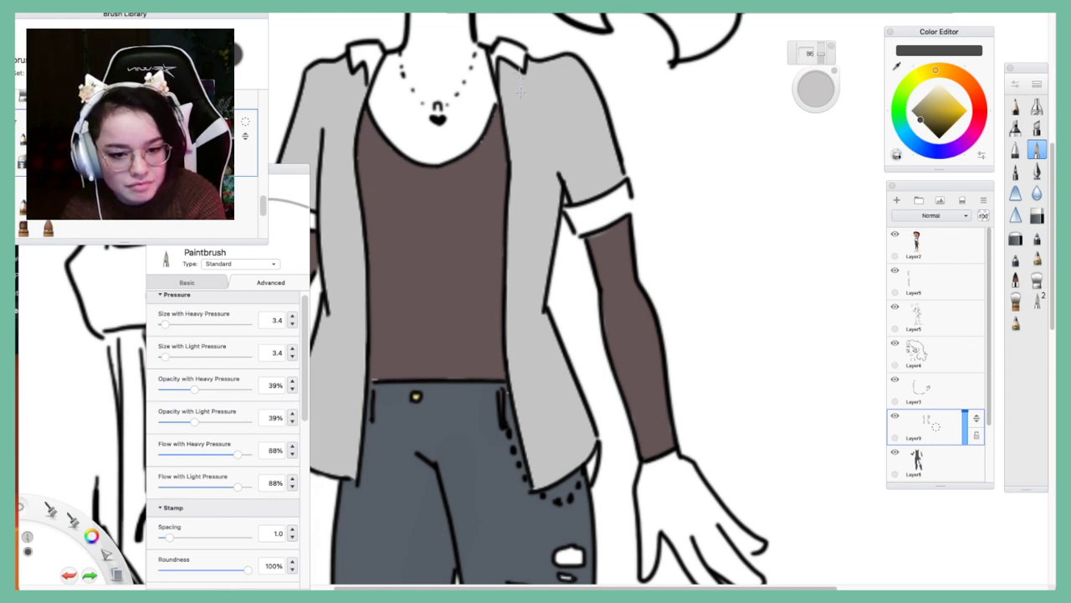
pyautogui.moveTo(519, 66); pyautogui.dragTo(531, 222)
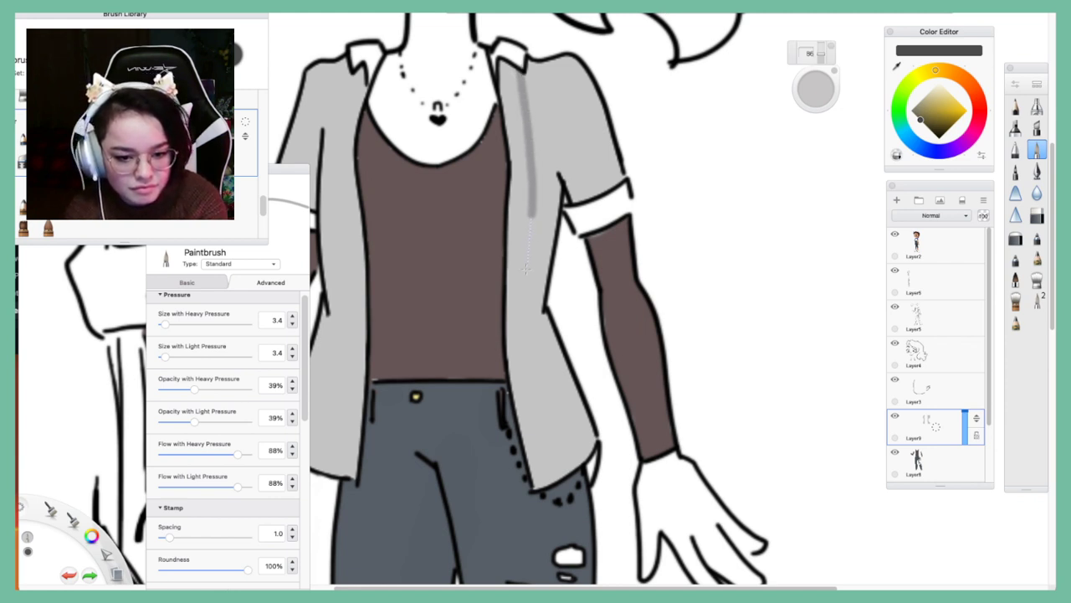
pyautogui.moveTo(526, 267)
pyautogui.mouseDown()
pyautogui.moveTo(513, 354)
pyautogui.moveTo(520, 381)
pyautogui.moveTo(596, 506)
pyautogui.mouseUp()
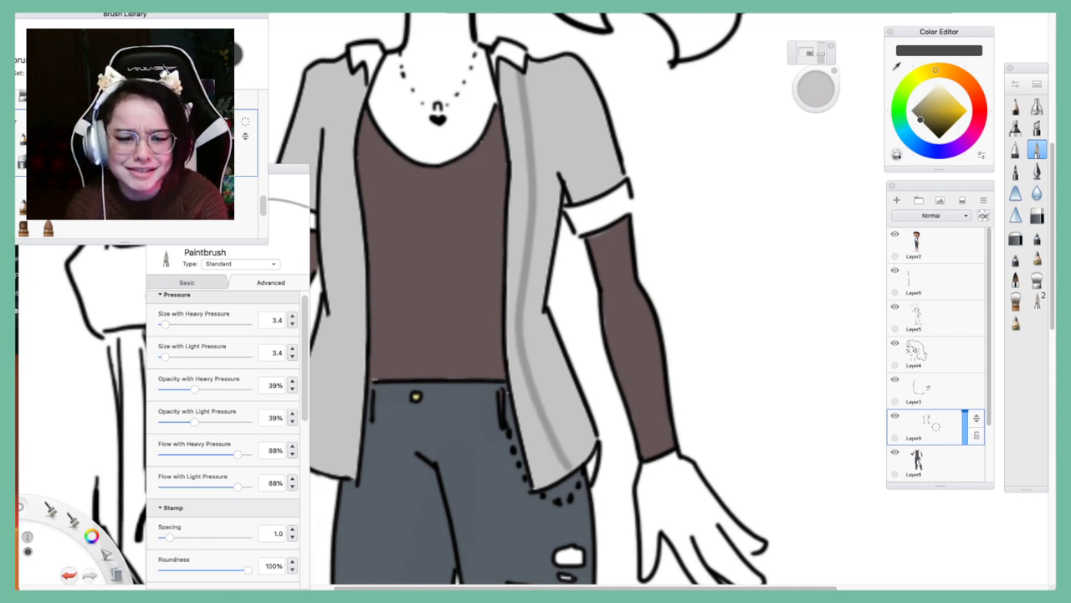
pyautogui.hotkey('ctrl', 'z')
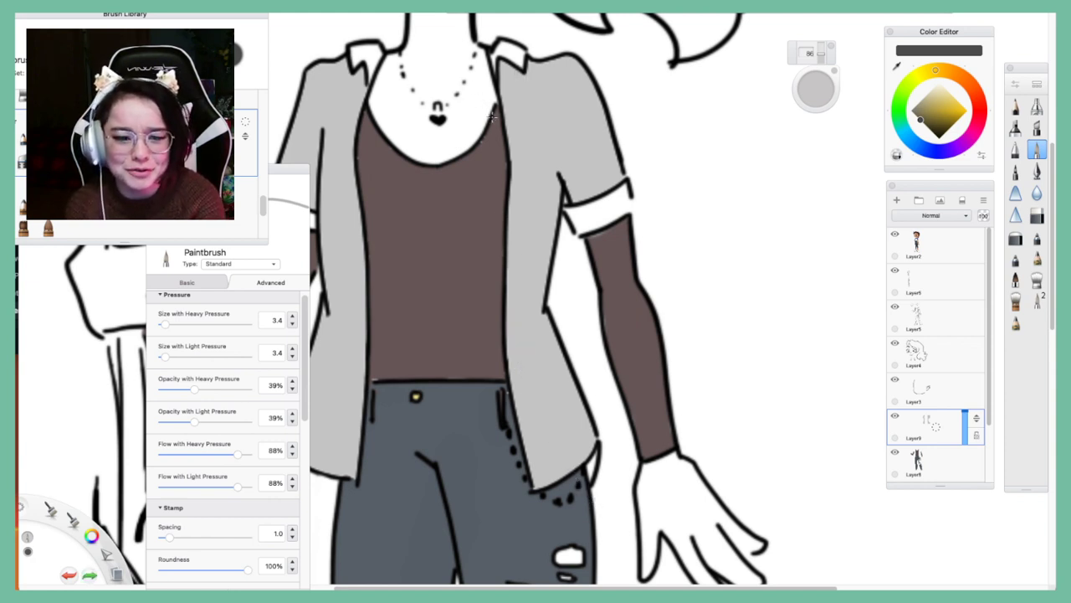
# Try two parallel stripes closer to the opening edge on the free-arm side of the shirt, and undo both
pyautogui.moveTo(513, 101)
pyautogui.mouseDown()
pyautogui.moveTo(517, 352)
pyautogui.moveTo(579, 520)
pyautogui.mouseUp()
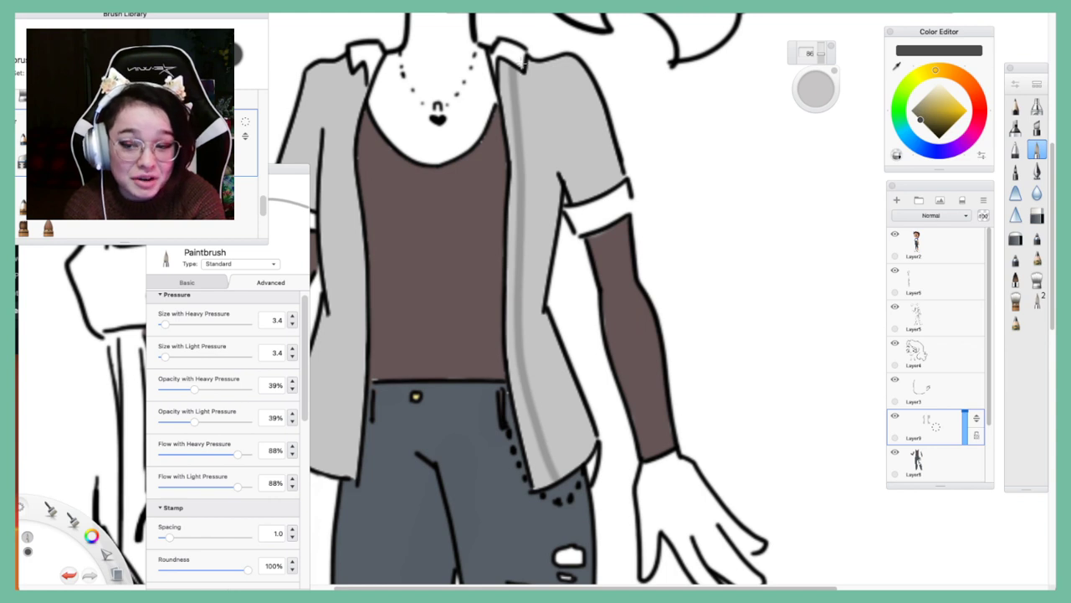
pyautogui.moveTo(524, 63); pyautogui.dragTo(539, 191)
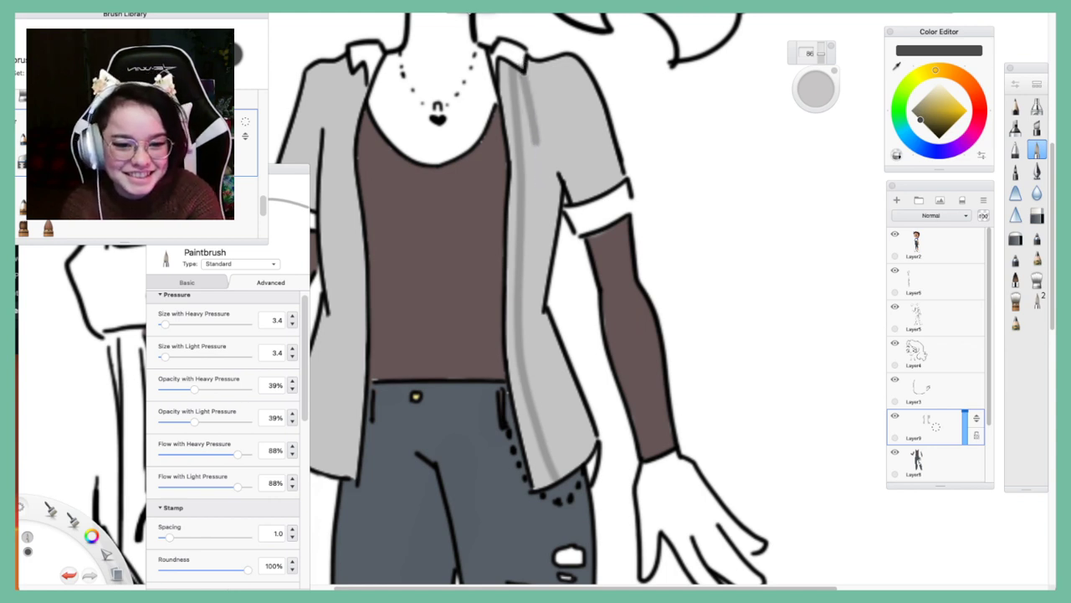
pyautogui.press('super+z')
pyautogui.press('super+z')
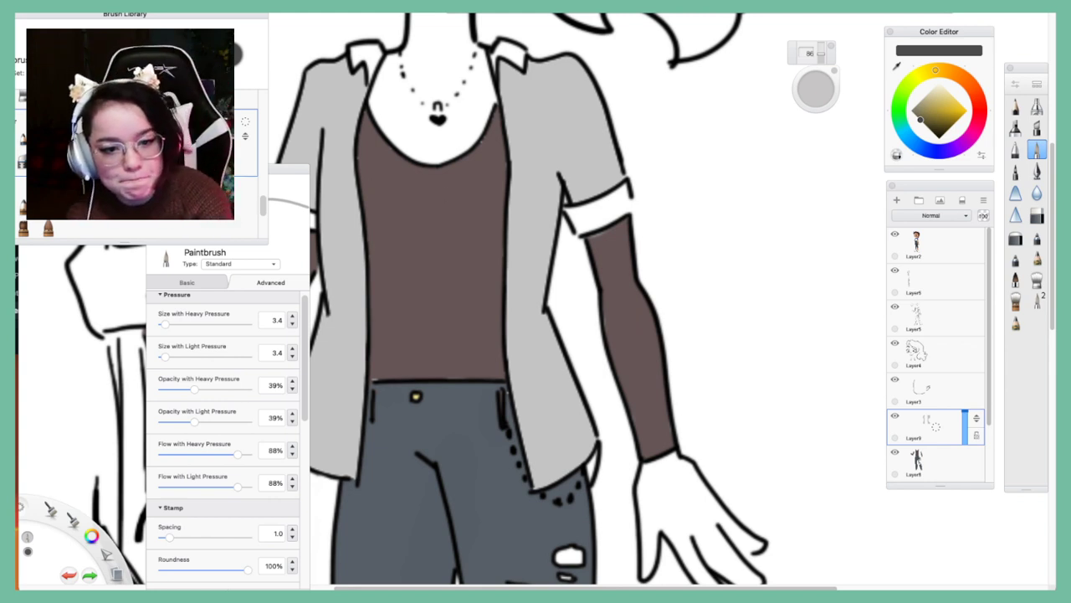
# Make Layer4, which holds the head line art, the active layer and switch to Lasso selection
pyautogui.press('space')
pyautogui.moveTo(602, 155)
pyautogui.mouseDown()
pyautogui.moveTo(519, 226)
pyautogui.moveTo(615, 155)
pyautogui.mouseUp()
pyautogui.moveTo(627, 293); pyautogui.dragTo(711, 346)
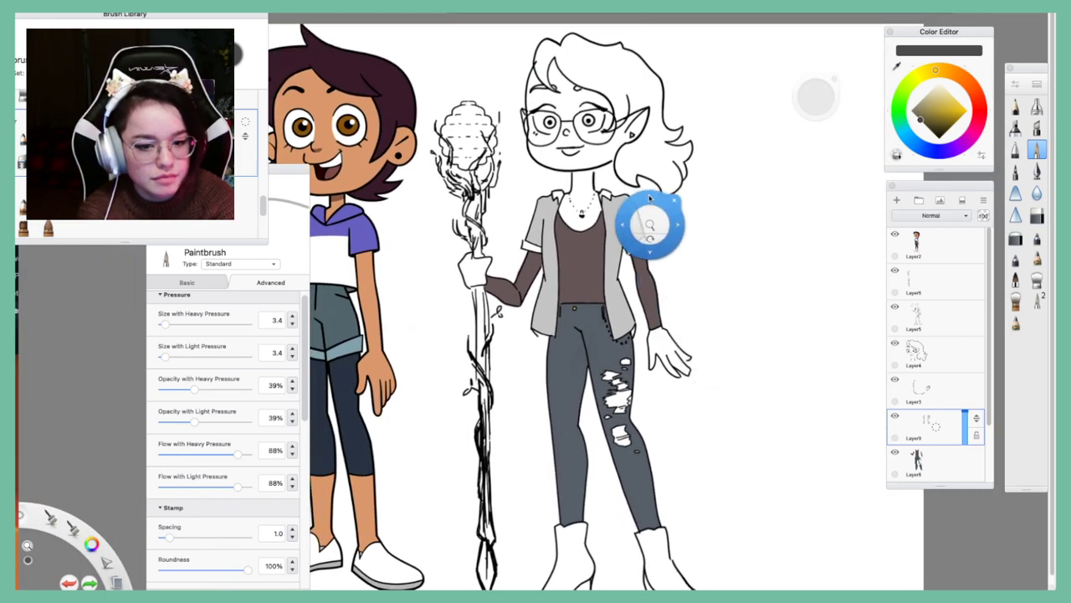
pyautogui.moveTo(650, 225); pyautogui.dragTo(708, 188)
pyautogui.moveTo(711, 274); pyautogui.dragTo(728, 400)
pyautogui.moveTo(687, 315); pyautogui.dragTo(766, 356)
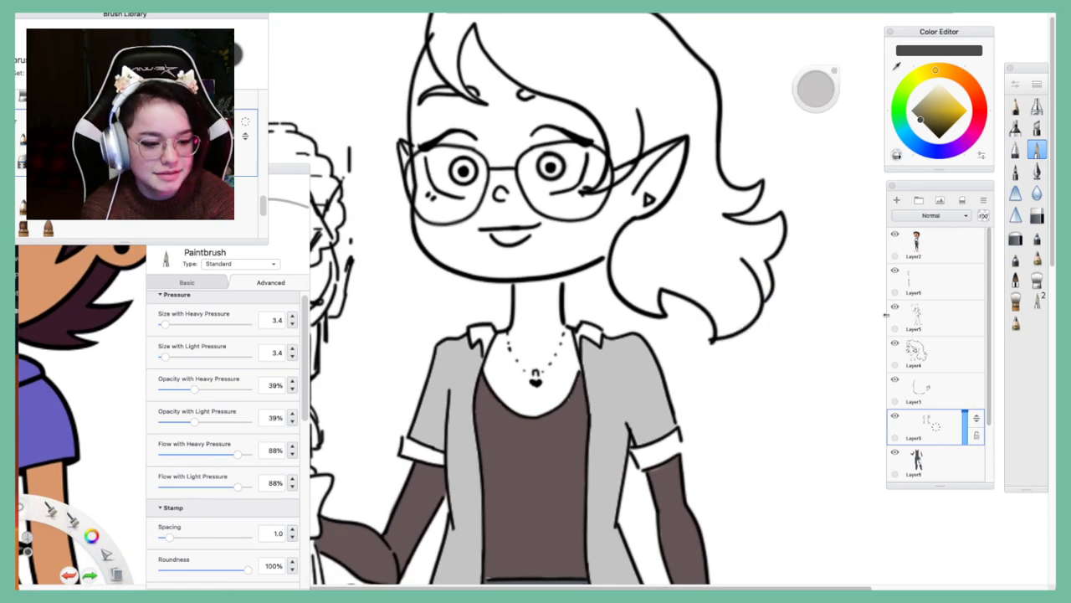
pyautogui.click(921, 353)
pyautogui.click(568, 7)
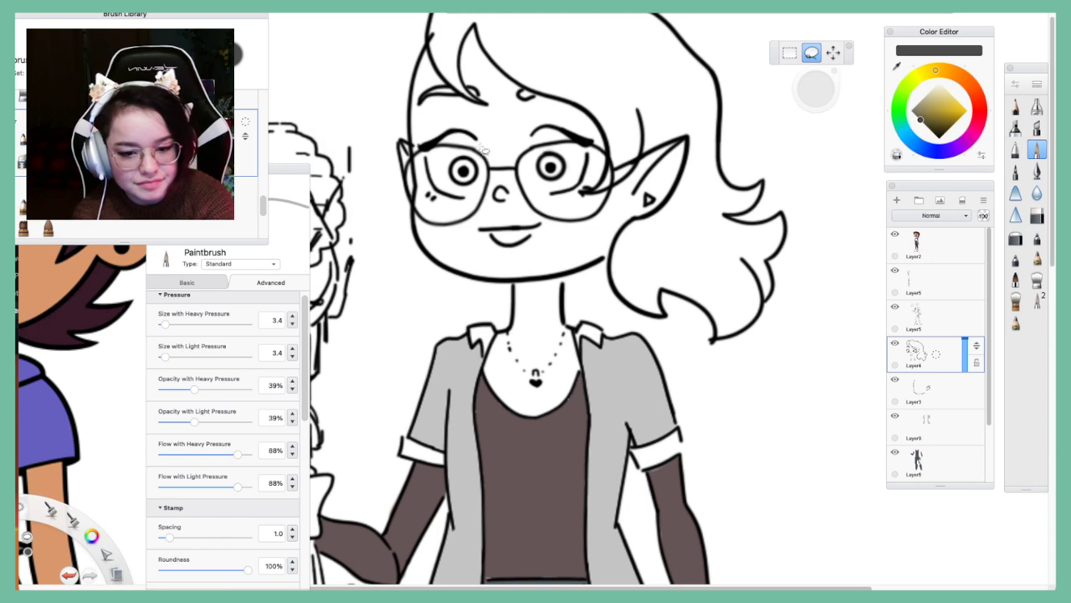
# Try enlarging both irises as one lasso selection and moving them up off the face
pyautogui.moveTo(483, 149)
pyautogui.mouseDown()
pyautogui.moveTo(475, 199)
pyautogui.moveTo(540, 181)
pyautogui.mouseUp()
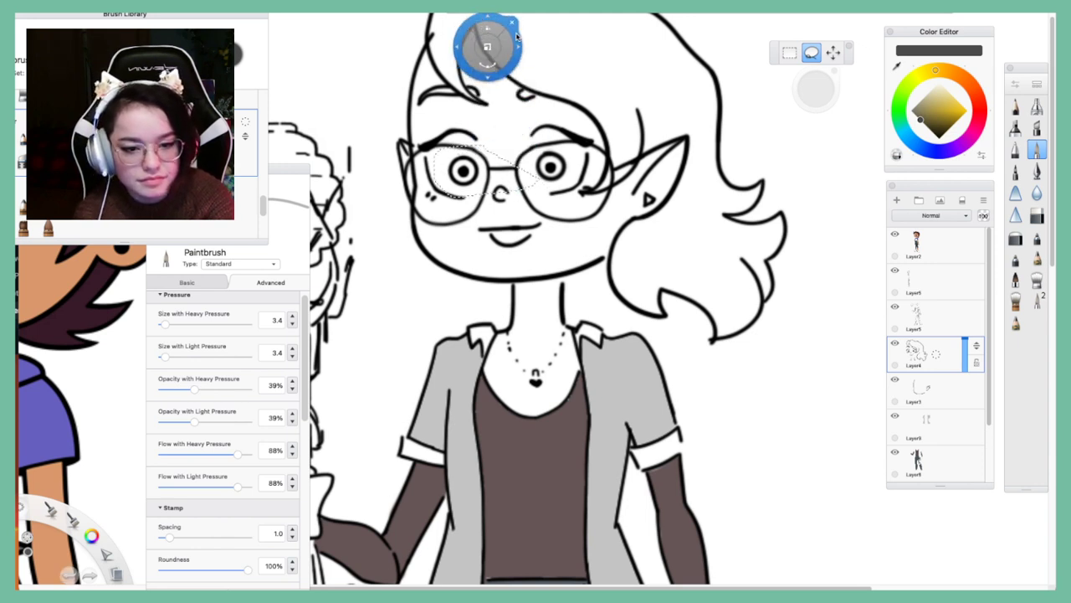
pyautogui.click(512, 23)
pyautogui.moveTo(489, 156)
pyautogui.mouseDown()
pyautogui.moveTo(455, 154)
pyautogui.moveTo(442, 174)
pyautogui.moveTo(453, 193)
pyautogui.moveTo(519, 180)
pyautogui.moveTo(563, 191)
pyautogui.moveTo(573, 153)
pyautogui.moveTo(539, 166)
pyautogui.moveTo(578, 151)
pyautogui.mouseUp()
pyautogui.press('v')
pyautogui.moveTo(631, 193)
pyautogui.mouseDown()
pyautogui.moveTo(881, 125)
pyautogui.moveTo(513, 80)
pyautogui.moveTo(444, 60)
pyautogui.moveTo(443, 70)
pyautogui.mouseUp()
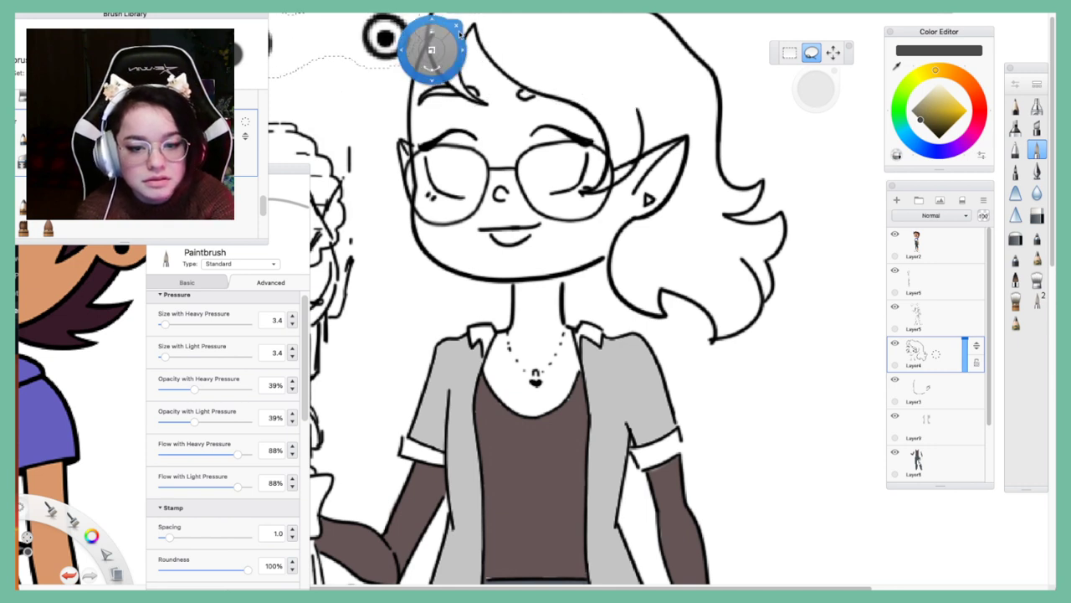
pyautogui.click(456, 27)
# Lasso the enlarged staff-side iris on its own and move it back inside its glasses lens
pyautogui.moveTo(252, 15); pyautogui.dragTo(151, 70)
pyautogui.moveTo(285, 14)
pyautogui.mouseDown()
pyautogui.moveTo(194, 21)
pyautogui.moveTo(306, 54)
pyautogui.mouseUp()
pyautogui.moveTo(378, 123)
pyautogui.mouseDown()
pyautogui.moveTo(598, 218)
pyautogui.moveTo(598, 249)
pyautogui.moveTo(589, 247)
pyautogui.mouseUp()
pyautogui.click(569, 452)
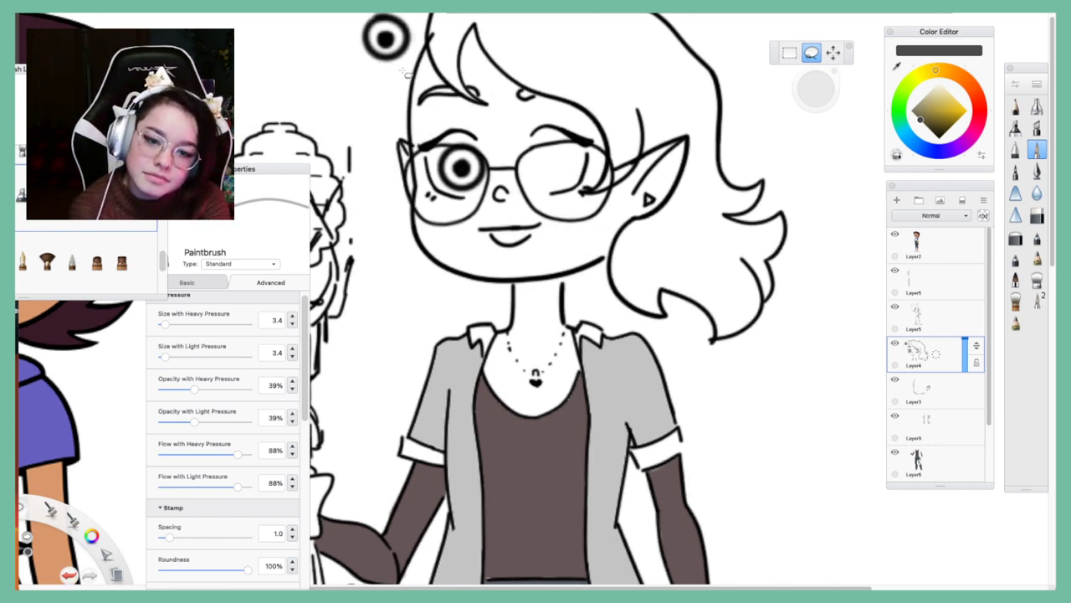
# Lasso the remaining enlarged iris, move it into the ear-side lens, and clear the selection
pyautogui.moveTo(404, 74)
pyautogui.mouseDown()
pyautogui.moveTo(356, 82)
pyautogui.moveTo(336, 33)
pyautogui.moveTo(405, 20)
pyautogui.moveTo(422, 48)
pyautogui.mouseUp()
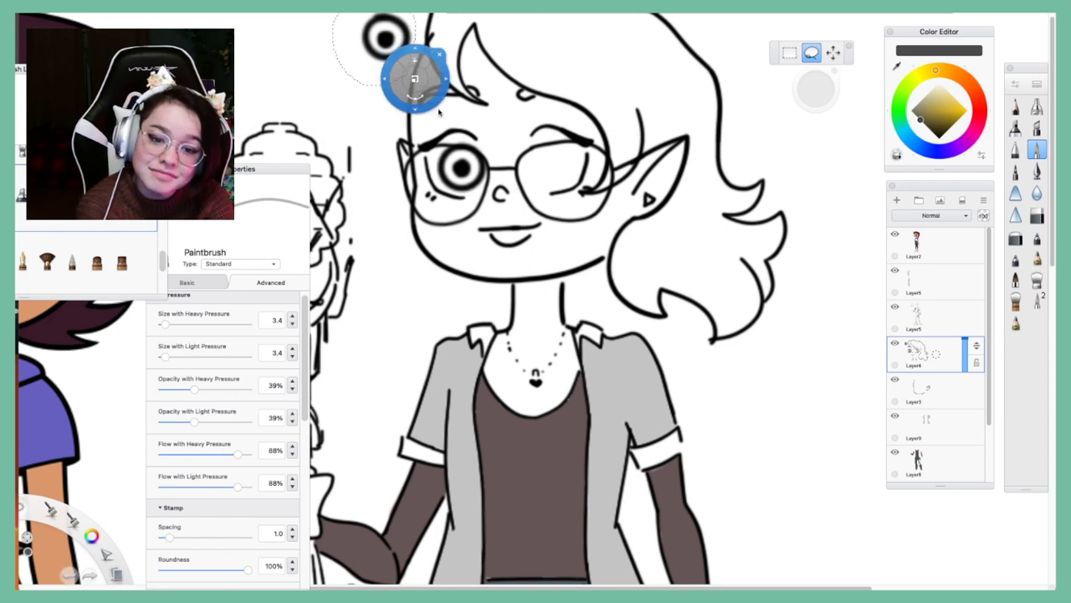
pyautogui.moveTo(439, 111)
pyautogui.mouseDown()
pyautogui.moveTo(624, 255)
pyautogui.moveTo(613, 251)
pyautogui.mouseUp()
pyautogui.moveTo(613, 245); pyautogui.dragTo(648, 236)
pyautogui.press('super+d')
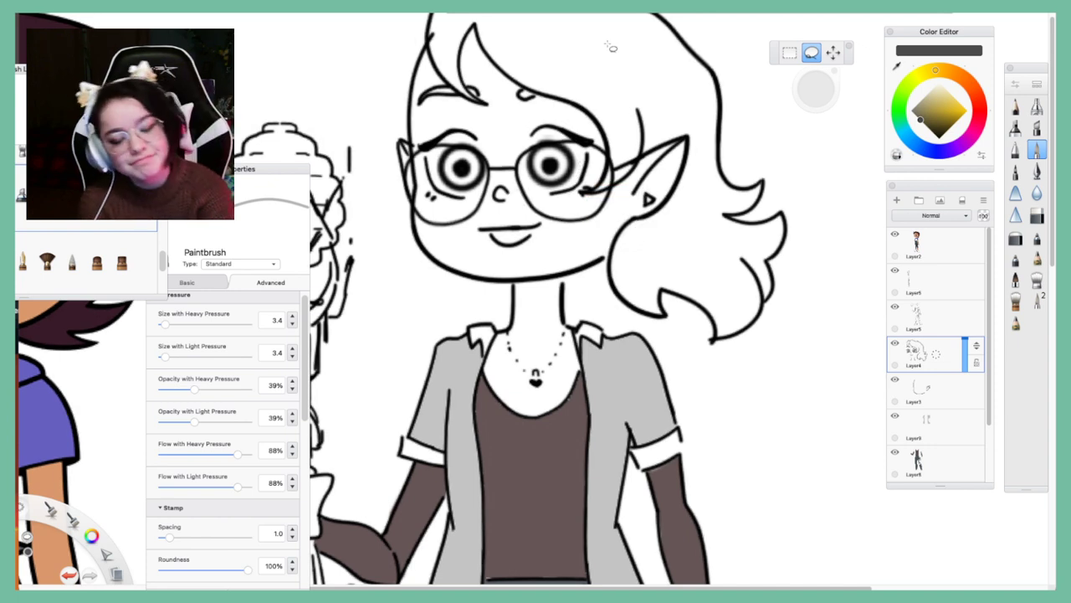
# Undo the enlarging and repositioning of both irises and leave Lasso selection
pyautogui.press('super+z')
pyautogui.press('super+z')
pyautogui.hotkey('ctrl', 'z')
pyautogui.hotkey('ctrl', 'z')
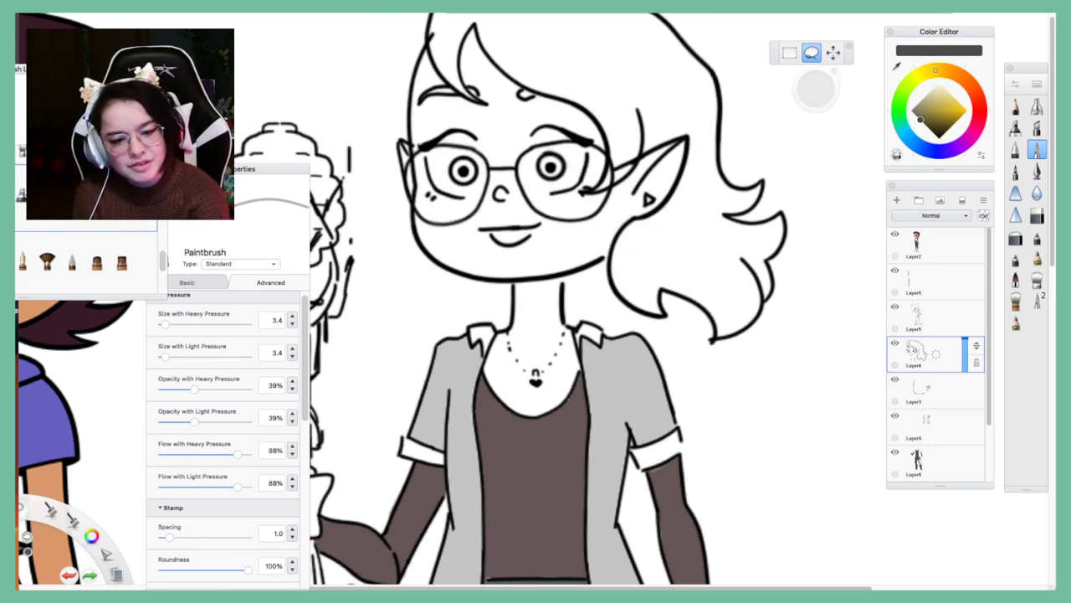
pyautogui.press('Escape')
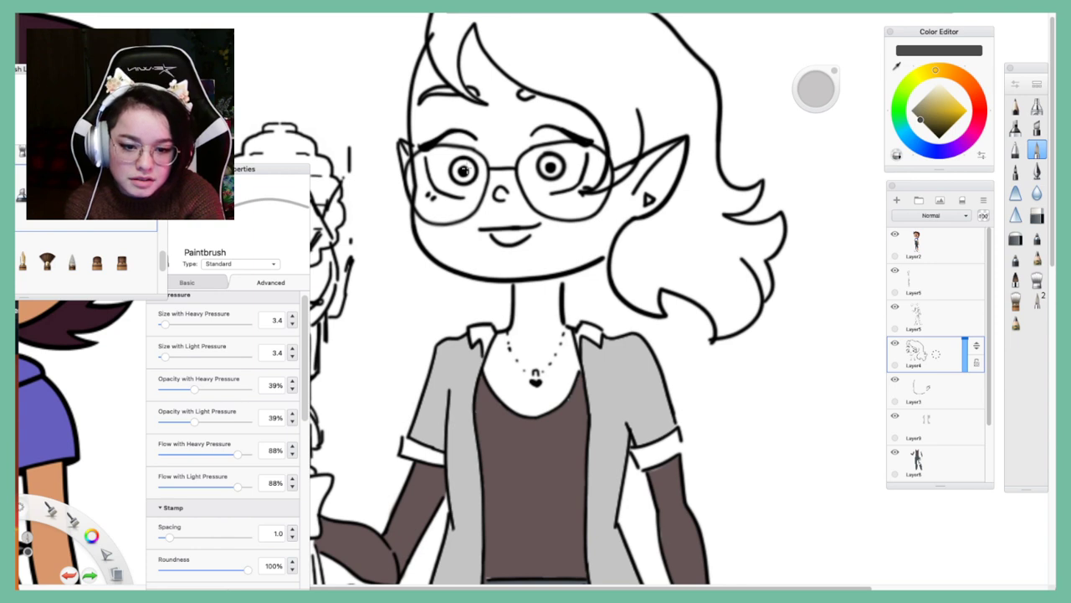
# Lasso each iris separately and enlarge it in place, scaling the ear-side one to about 127%, and clear the selection
pyautogui.press('l')
pyautogui.moveTo(452, 171)
pyautogui.mouseDown()
pyautogui.moveTo(466, 143)
pyautogui.moveTo(443, 167)
pyautogui.moveTo(453, 196)
pyautogui.moveTo(484, 196)
pyautogui.moveTo(492, 175)
pyautogui.moveTo(538, 231)
pyautogui.mouseUp()
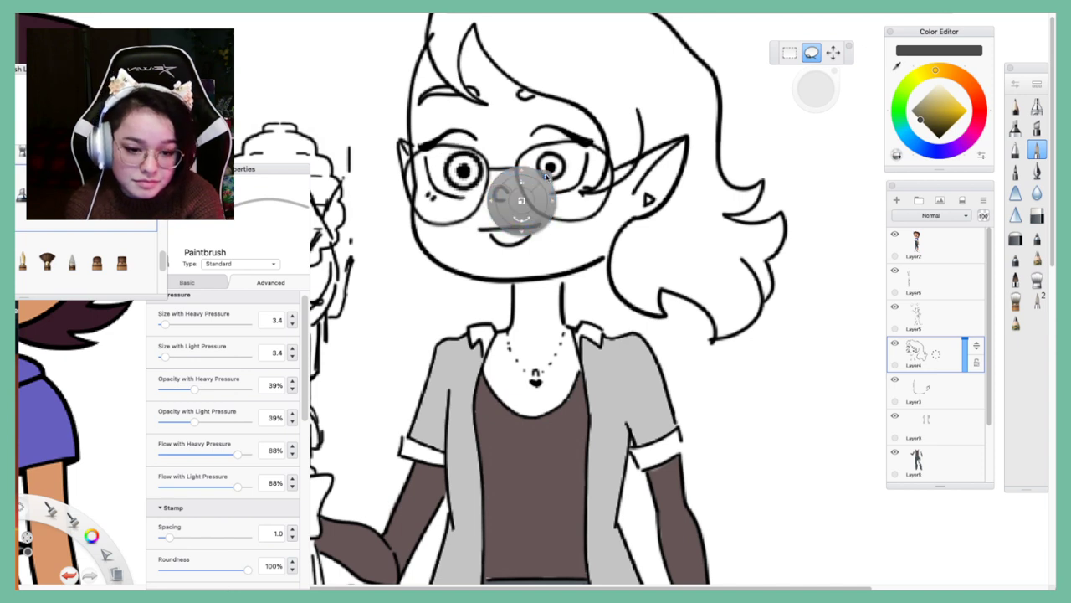
pyautogui.click(572, 159)
pyautogui.moveTo(555, 142)
pyautogui.mouseDown()
pyautogui.moveTo(527, 174)
pyautogui.moveTo(552, 192)
pyautogui.moveTo(580, 169)
pyautogui.moveTo(559, 142)
pyautogui.mouseUp()
pyautogui.moveTo(572, 183); pyautogui.dragTo(587, 185)
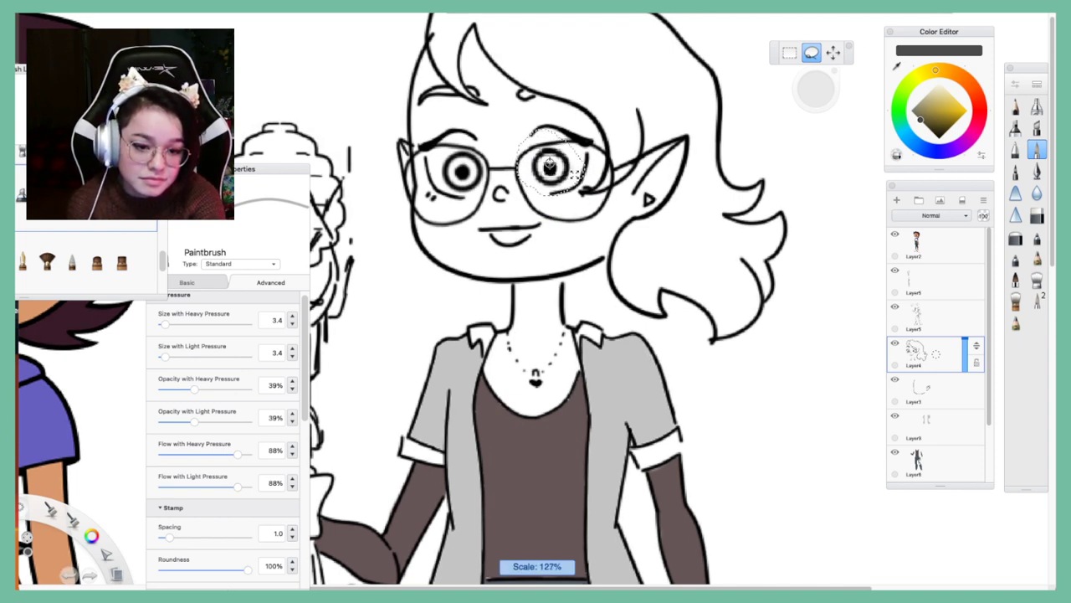
pyautogui.click(617, 255)
pyautogui.moveTo(615, 253); pyautogui.dragTo(615, 256)
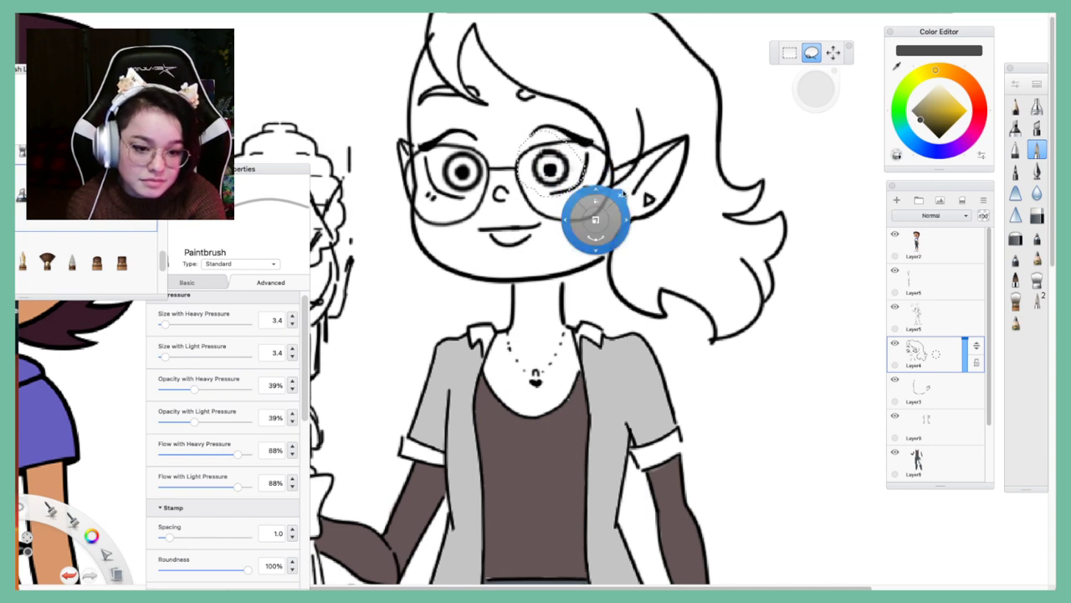
pyautogui.press('super+d')
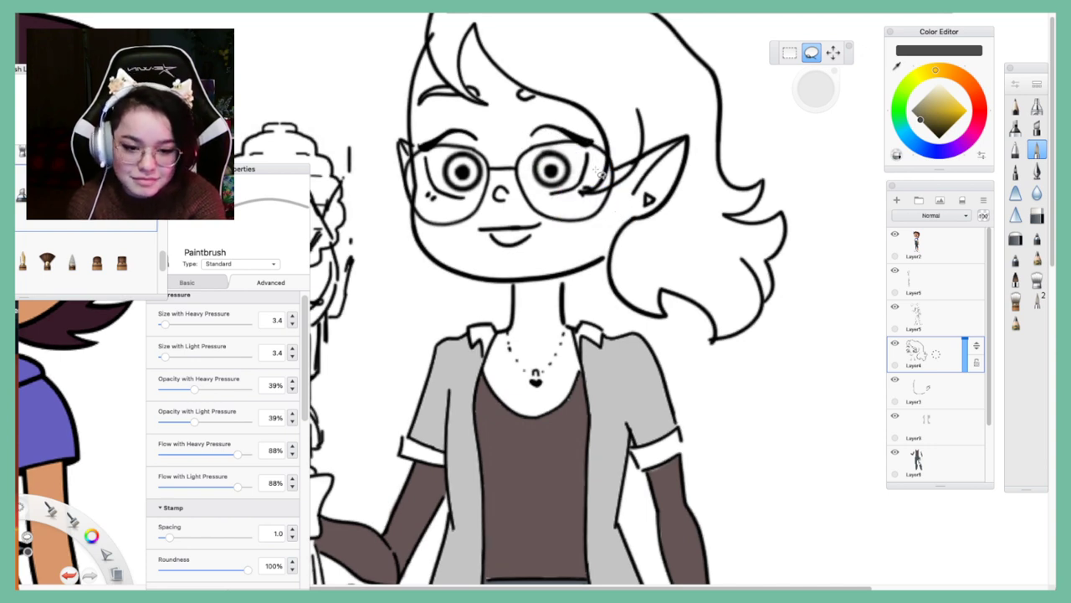
# Make the layer directly below Layer3 active and set the paint color to a medium brown
pyautogui.press('space')
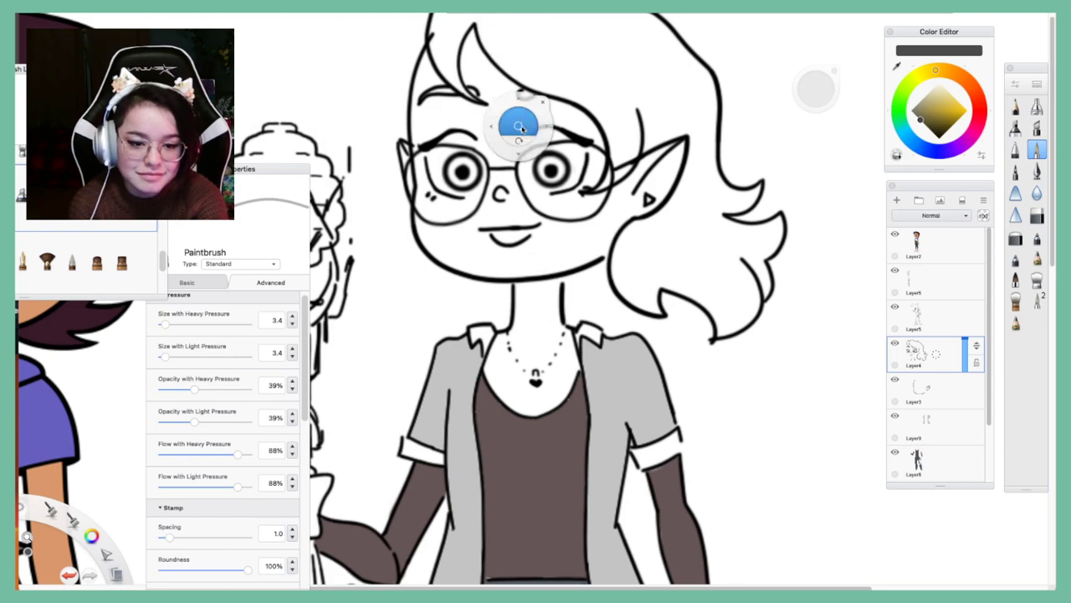
pyautogui.moveTo(517, 124)
pyautogui.mouseDown()
pyautogui.moveTo(533, 300)
pyautogui.moveTo(589, 126)
pyautogui.mouseUp()
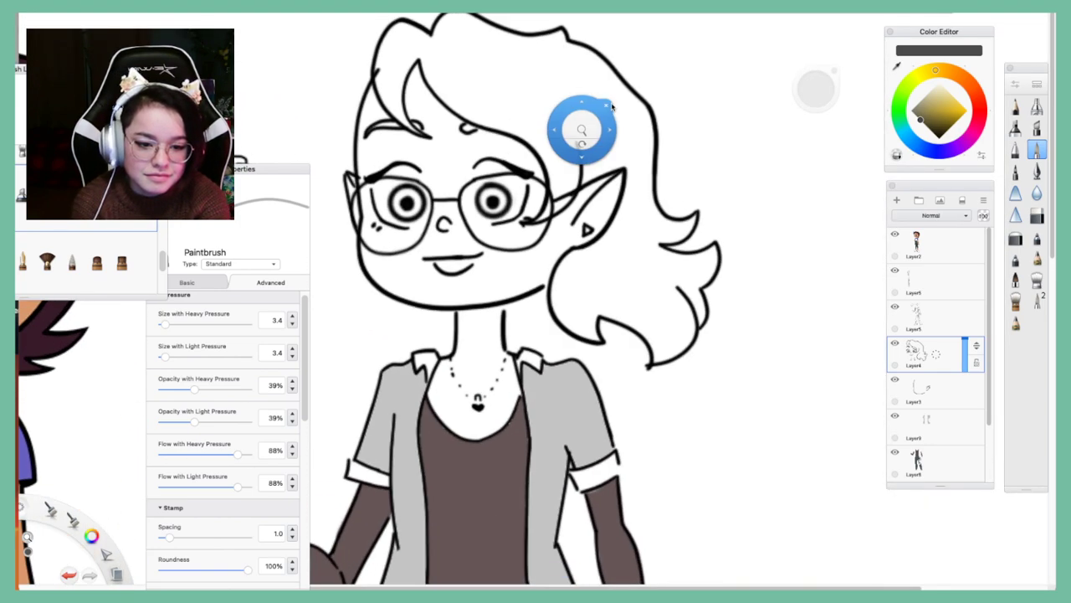
pyautogui.press('l')
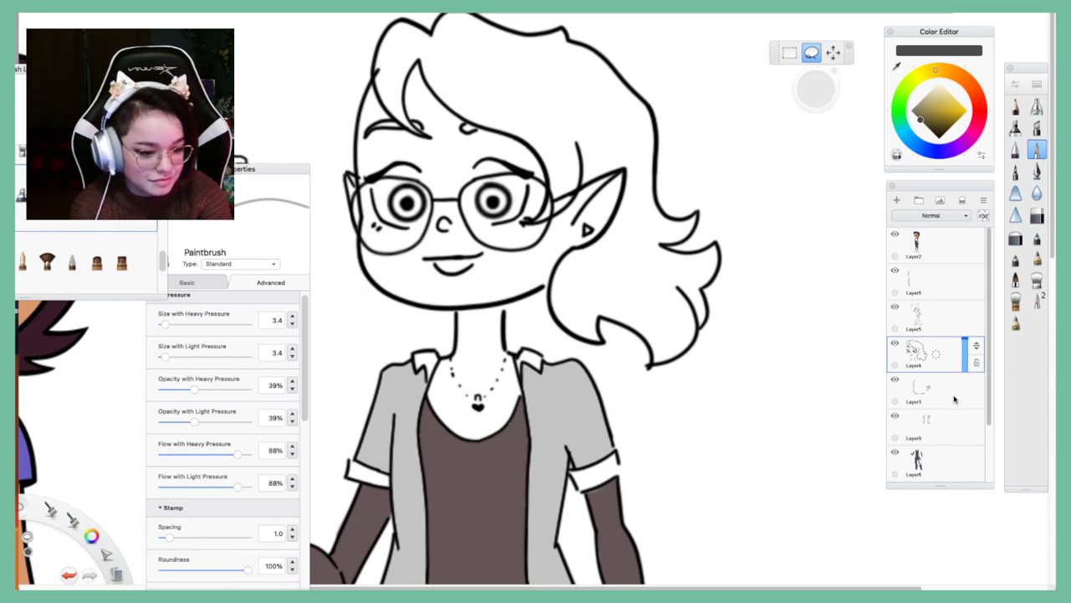
pyautogui.click(954, 399)
pyautogui.click(936, 427)
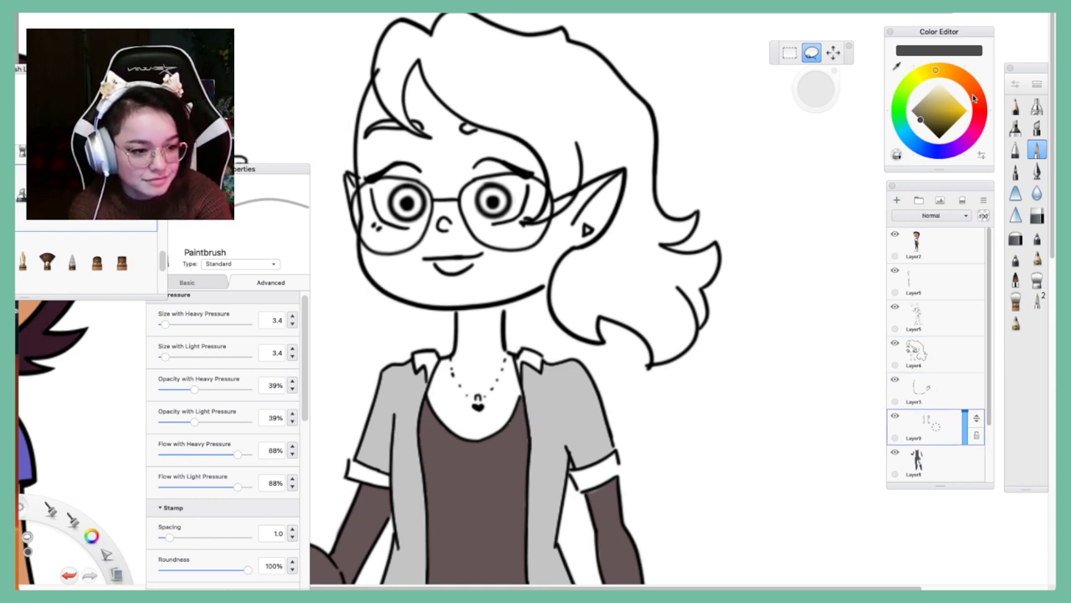
pyautogui.moveTo(973, 98); pyautogui.dragTo(964, 79)
pyautogui.moveTo(940, 125); pyautogui.dragTo(946, 120)
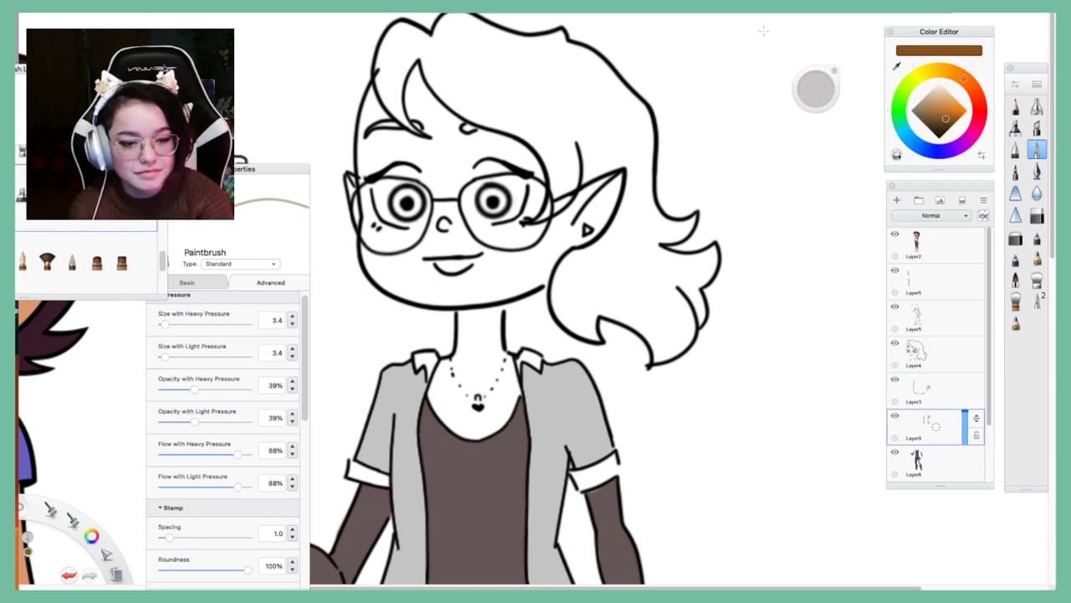
# Switch to Discord, close the enlarged space image, and lower the user volume of the last member in the main vc channel
pyautogui.press('super+Tab')
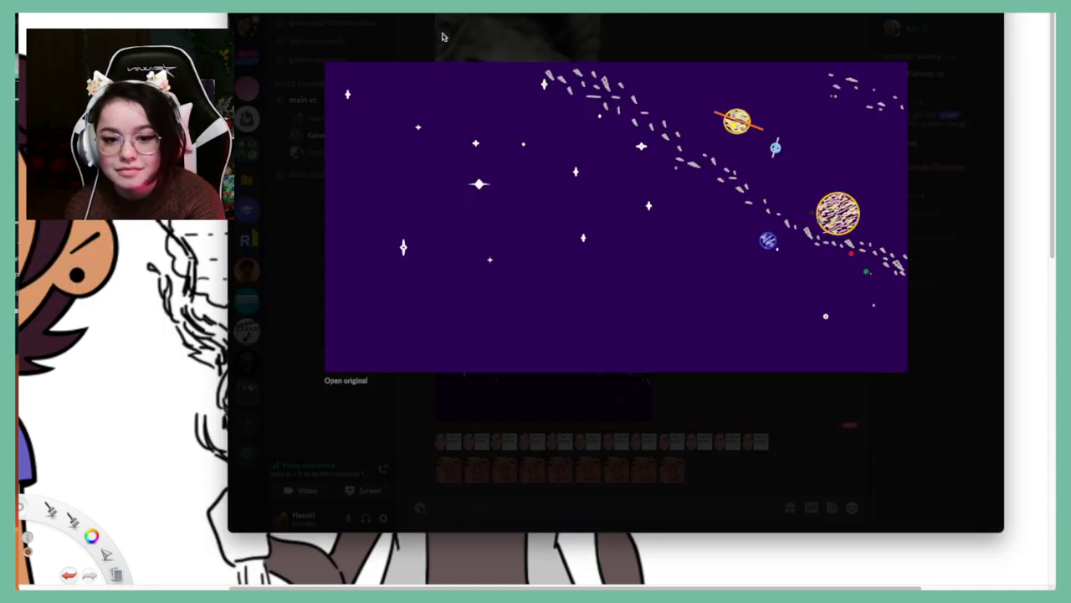
pyautogui.click(469, 36)
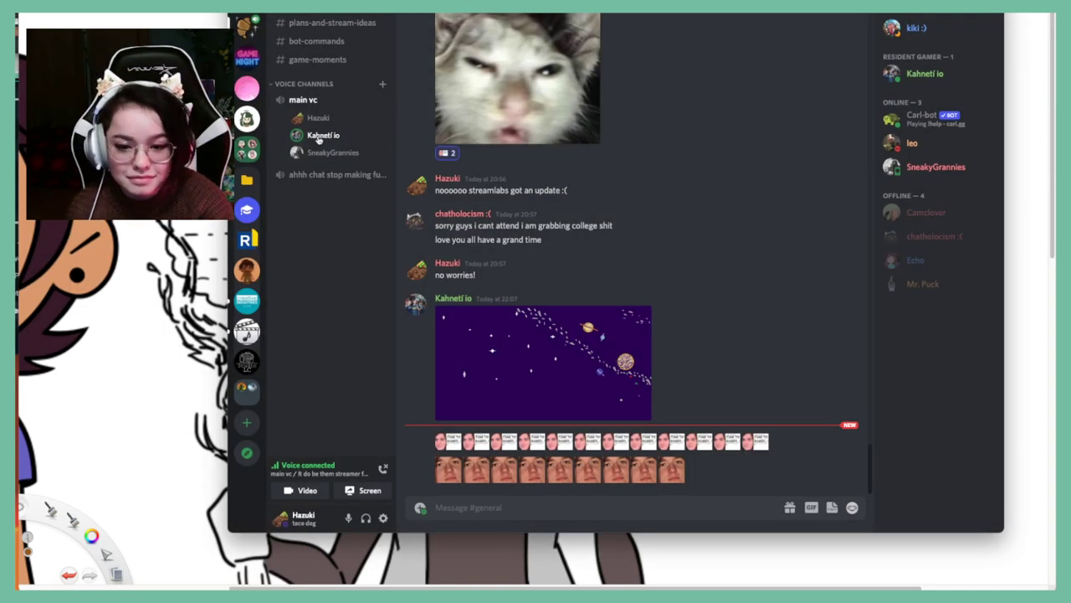
pyautogui.rightClick(333, 152)
pyautogui.moveTo(382, 255)
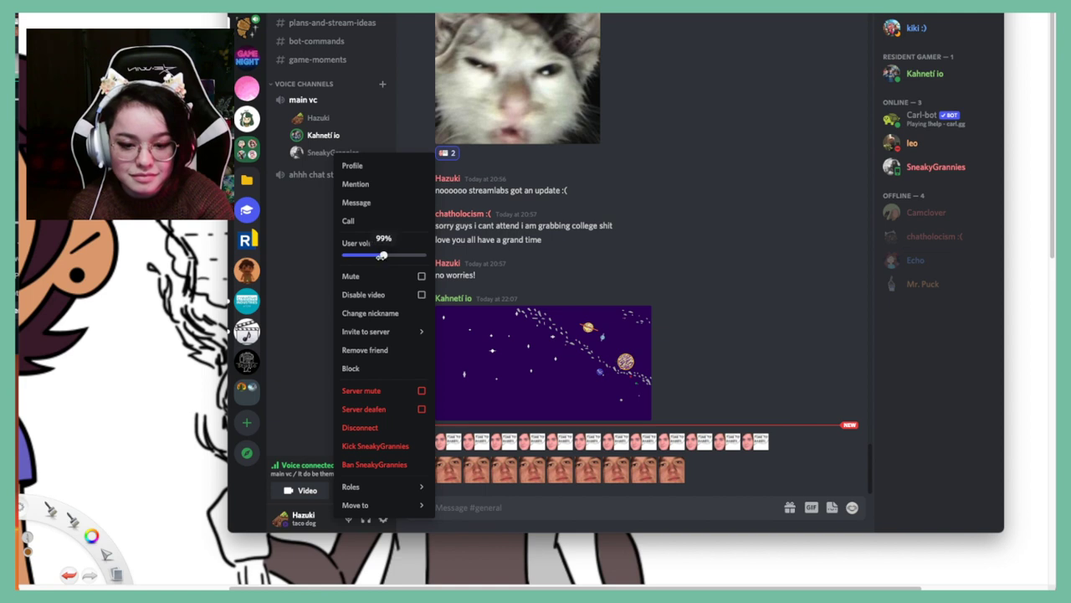
pyautogui.moveTo(382, 255); pyautogui.dragTo(372, 259)
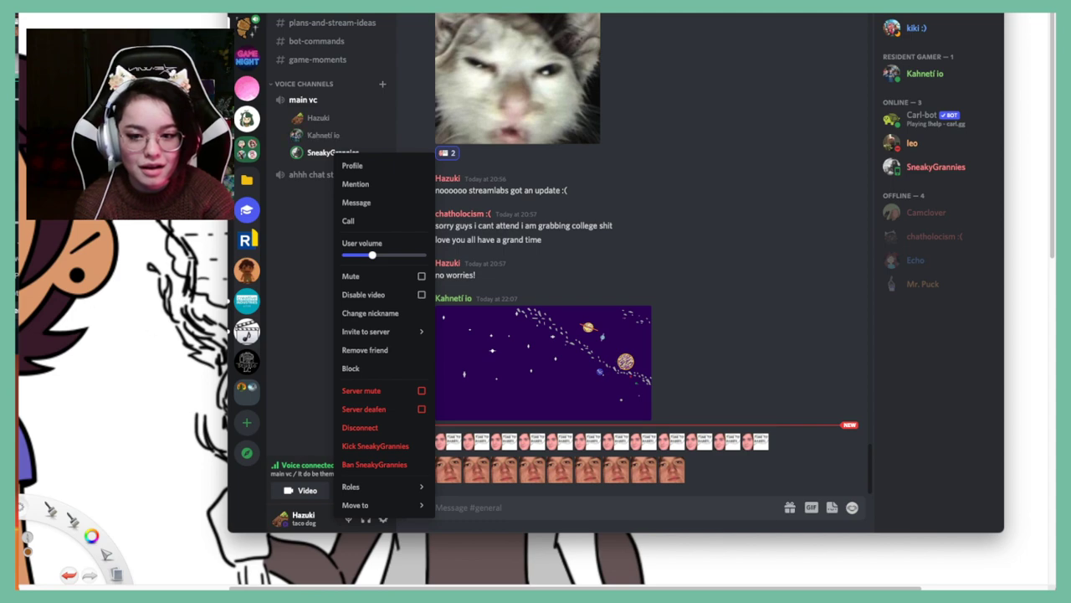
# Slightly raise one Discord voice channel member's user volume in main vc and slightly lower the other member's
pyautogui.press('super+Tab')
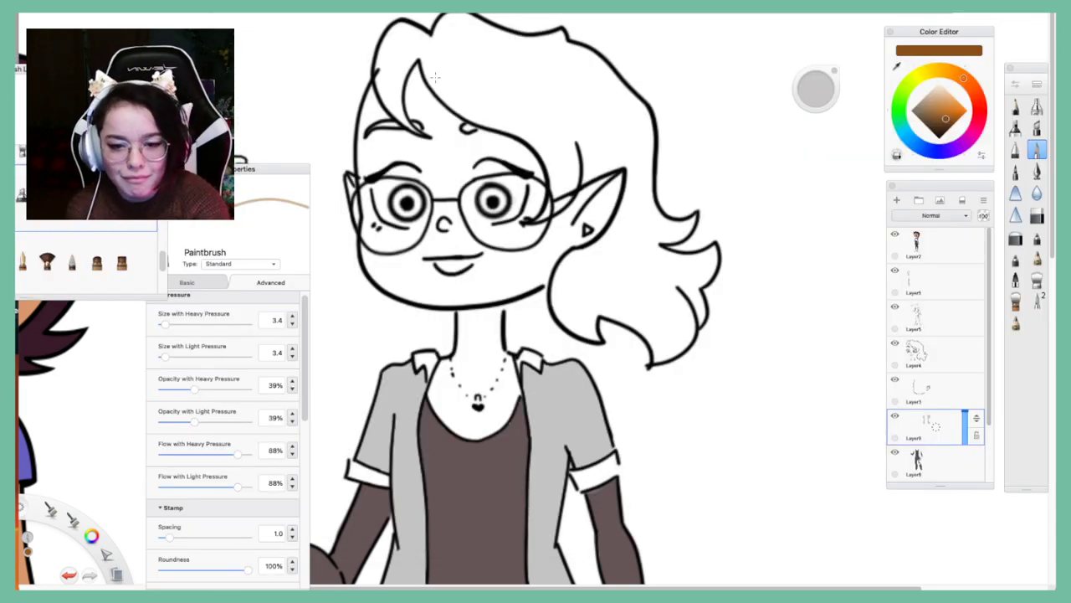
pyautogui.press('super+Tab')
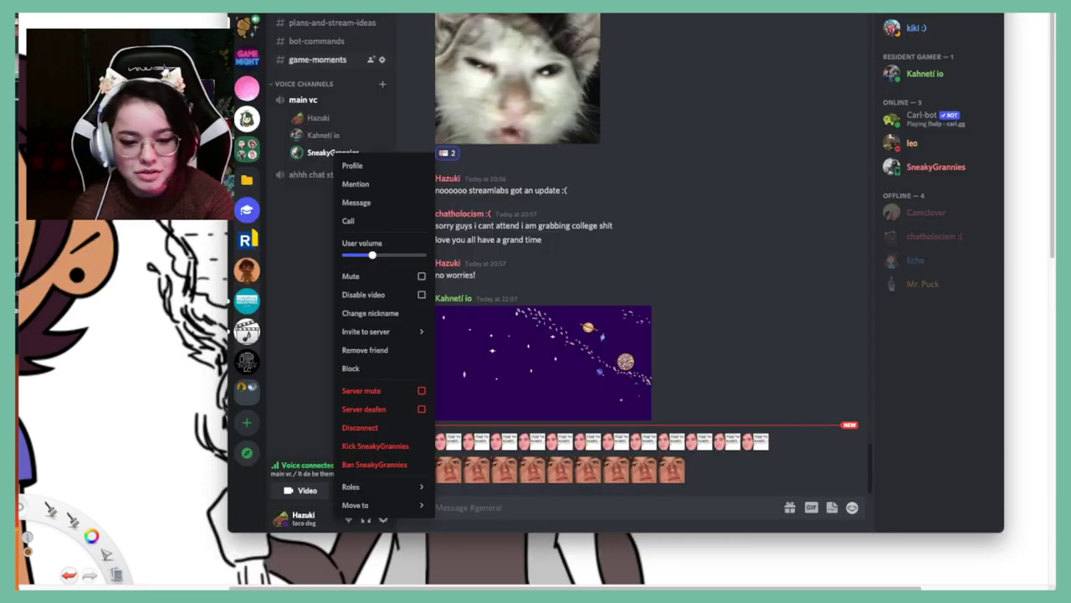
pyautogui.moveTo(377, 260); pyautogui.dragTo(383, 256)
pyautogui.click(306, 214)
pyautogui.rightClick(363, 135)
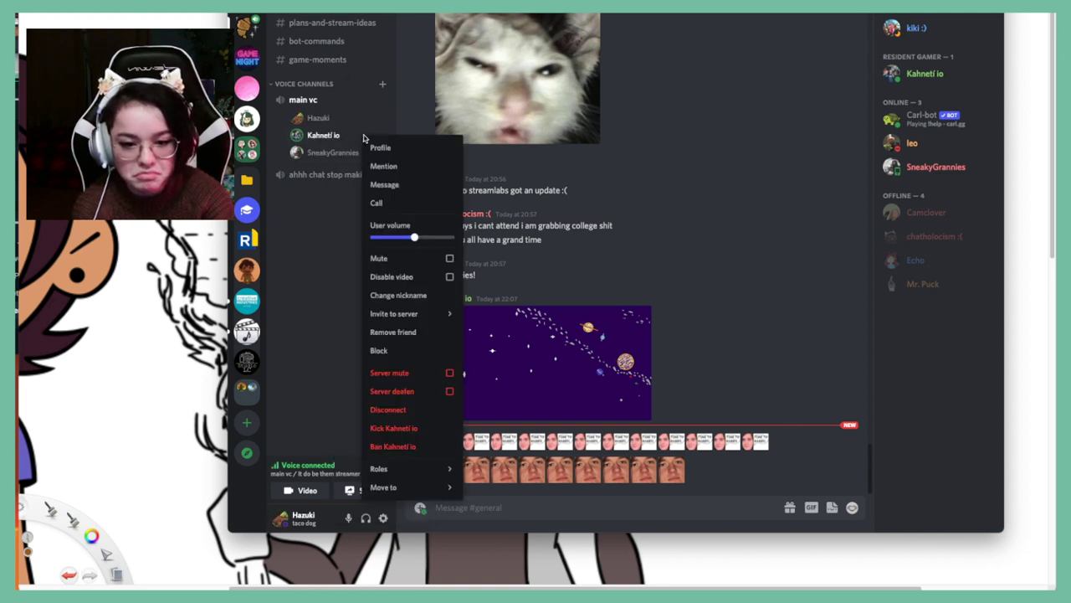
pyautogui.moveTo(417, 240); pyautogui.dragTo(408, 237)
pyautogui.click(331, 319)
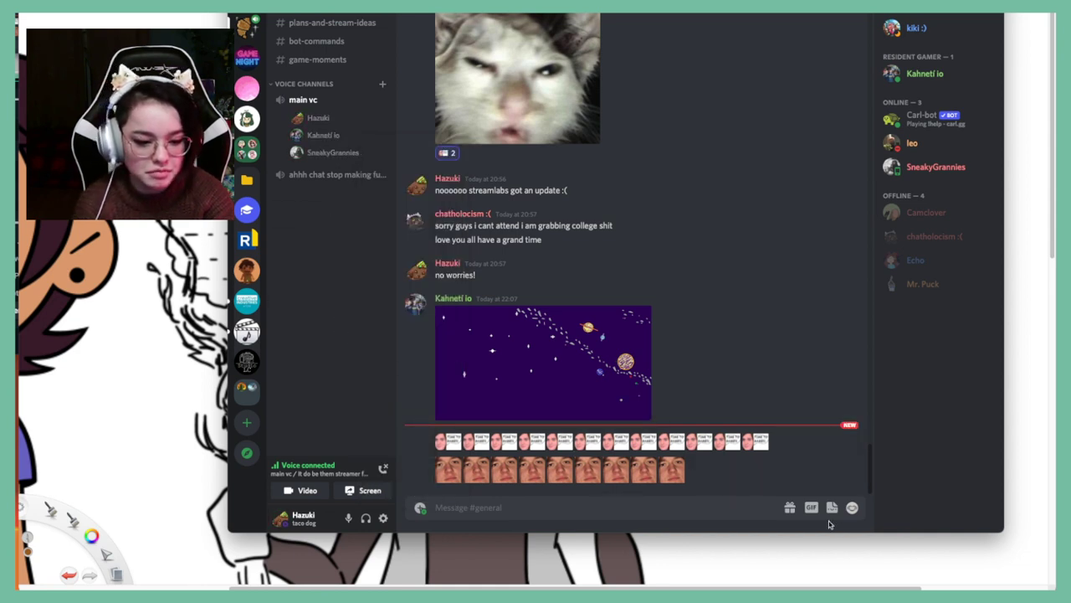
# Send a single custom server emoji as a message in the #general channel
pyautogui.click(852, 507)
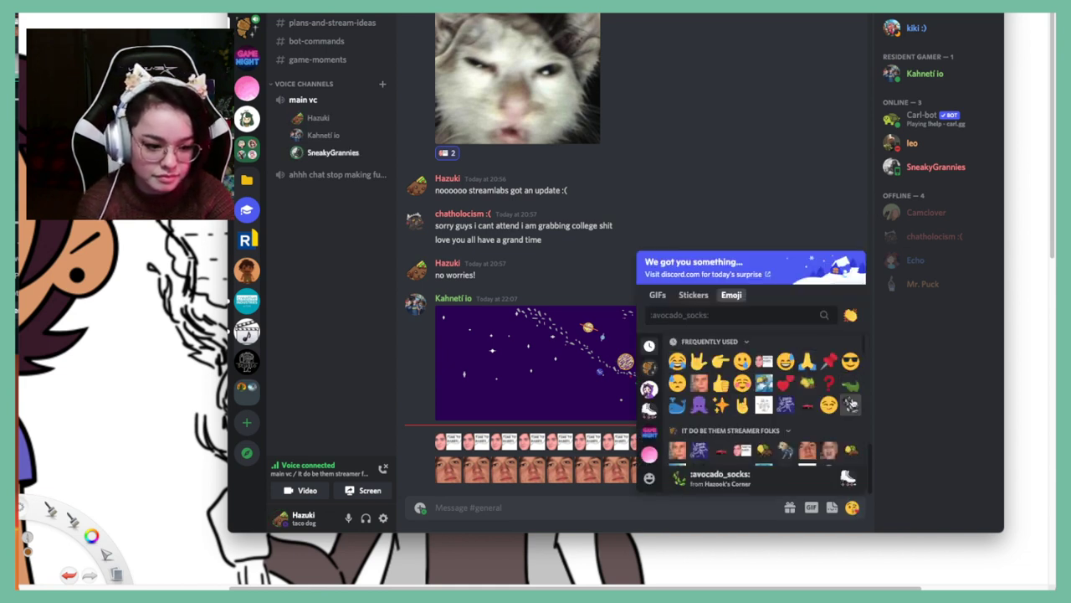
pyautogui.click(851, 404)
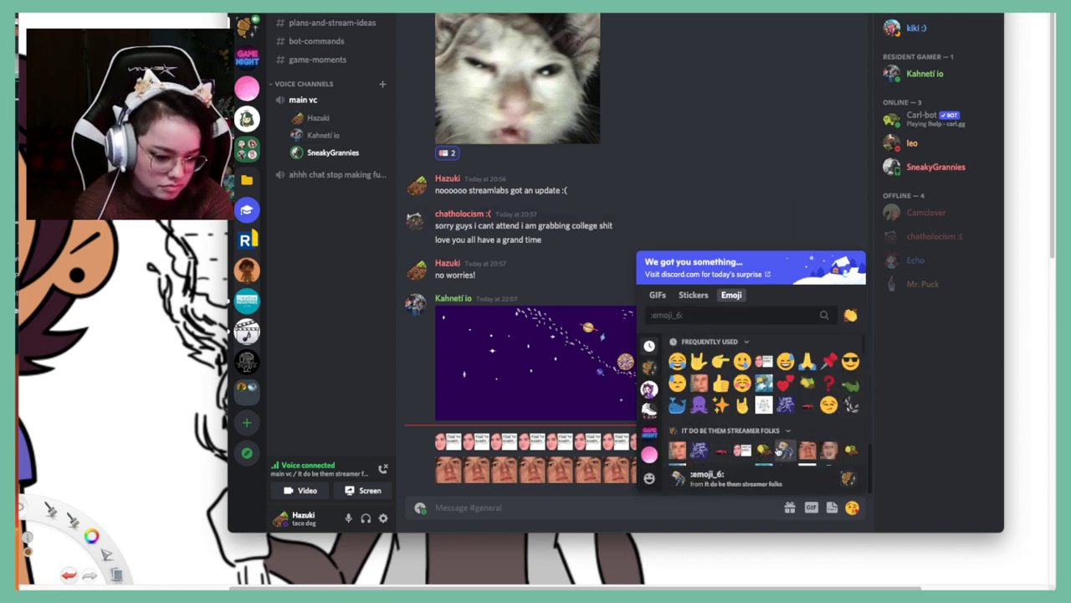
pyautogui.click(764, 452)
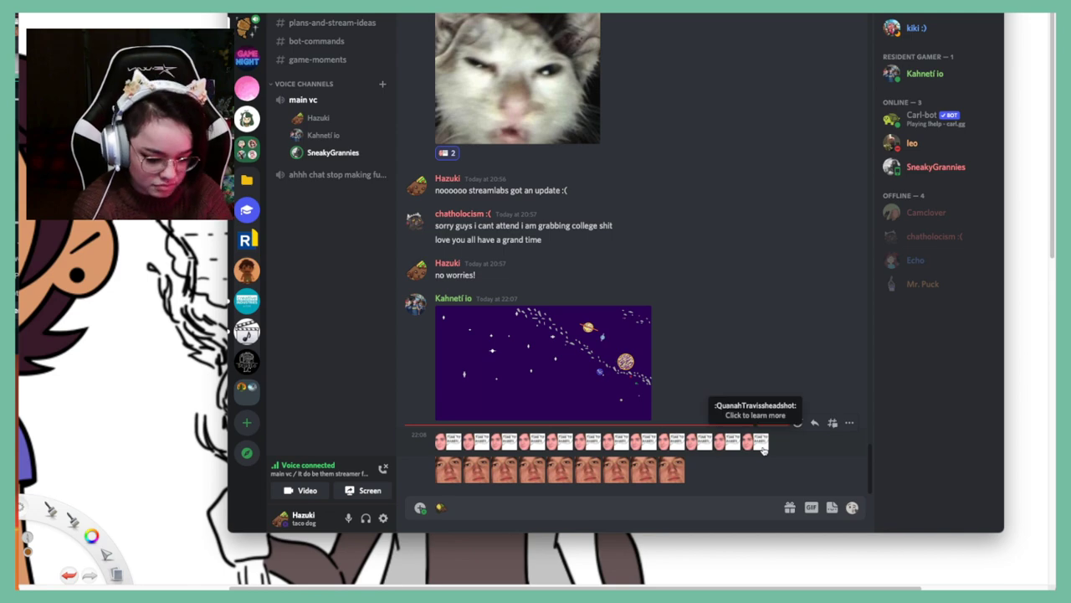
pyautogui.press('Return')
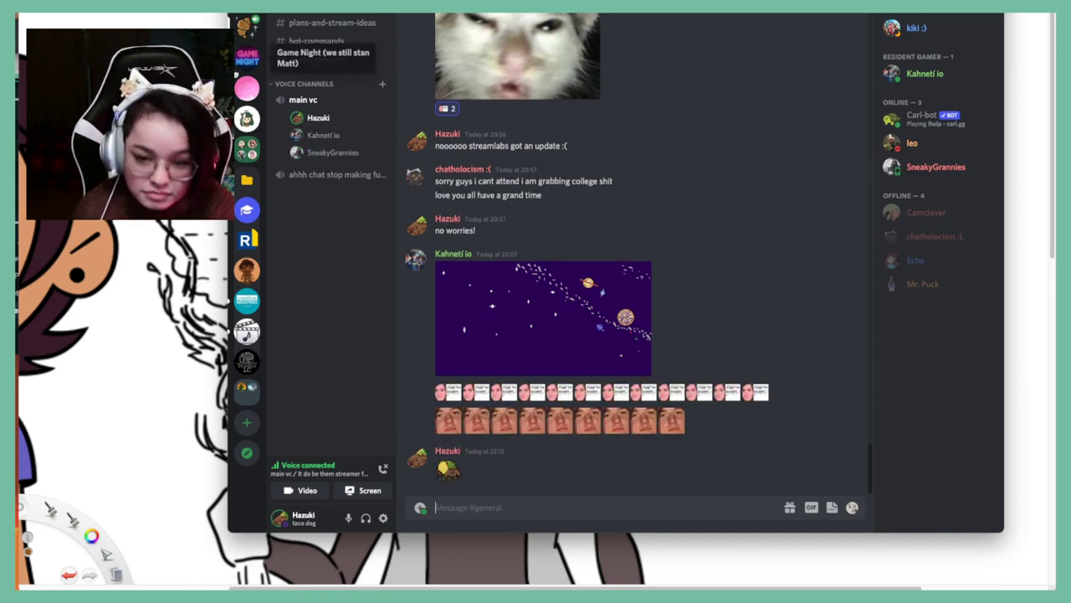
# Switch to SketchBook, choose the Paint Tapered brush and enlarge it to 15.3 at heavy pressure and 2.1 at light pressure
pyautogui.click(237, 20)
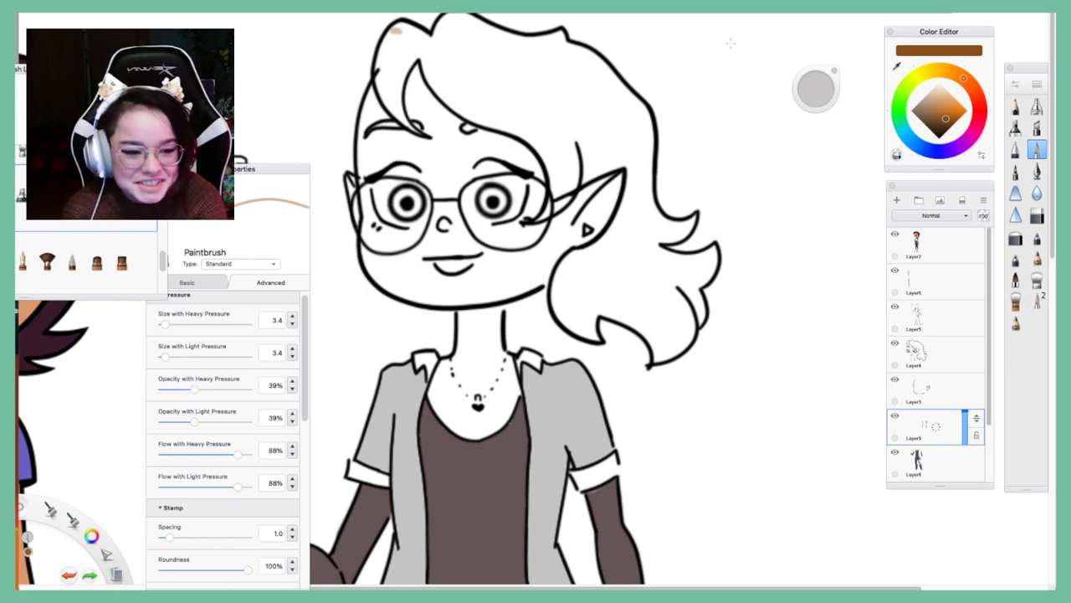
pyautogui.click(1037, 238)
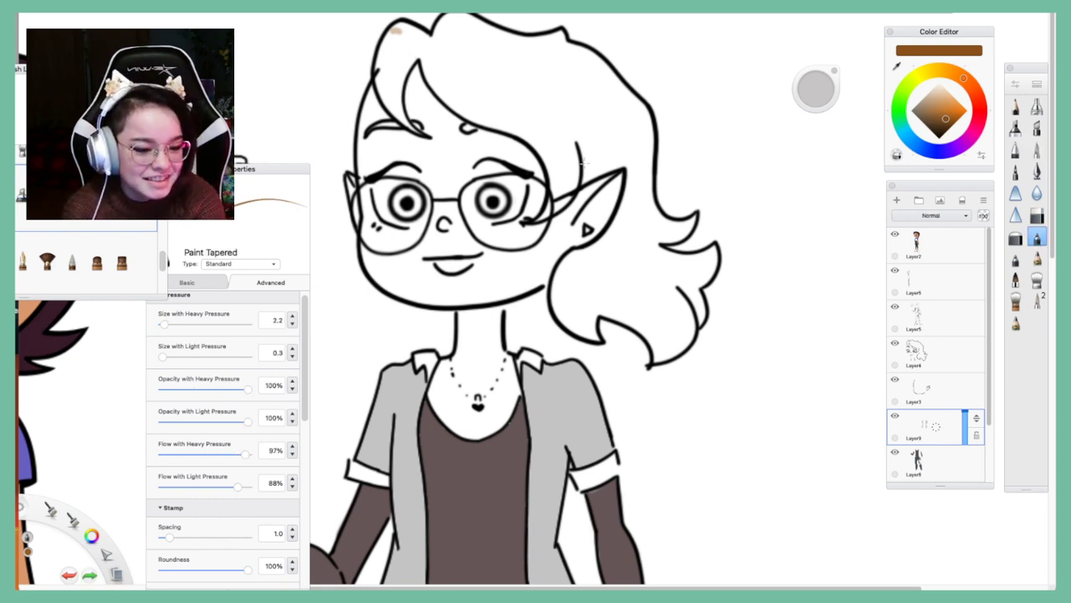
pyautogui.moveTo(396, 32); pyautogui.dragTo(386, 117)
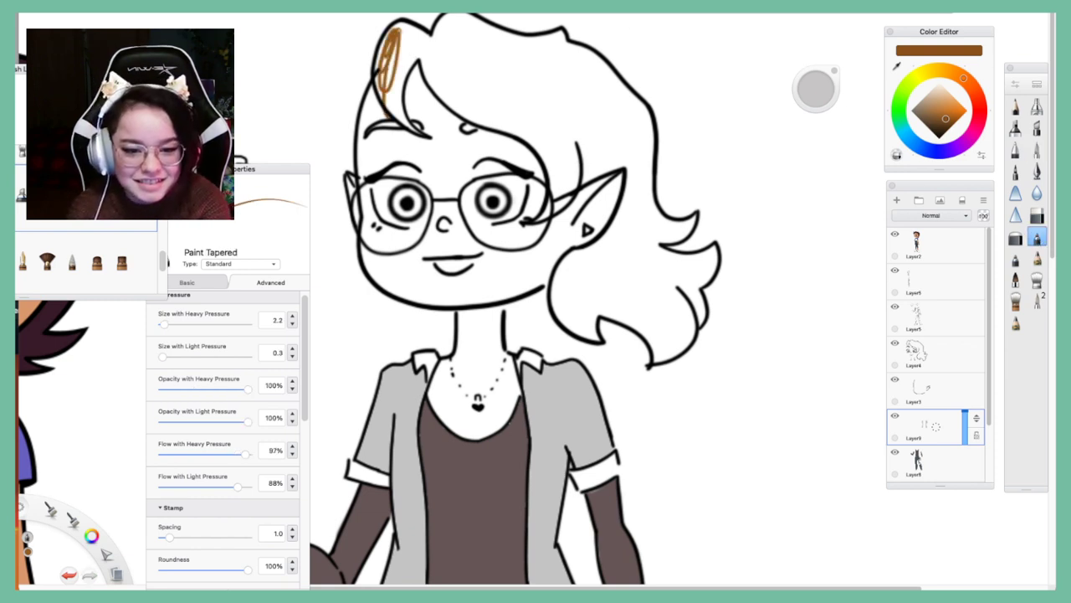
pyautogui.press('super+z')
pyautogui.moveTo(854, 93); pyautogui.dragTo(824, 89)
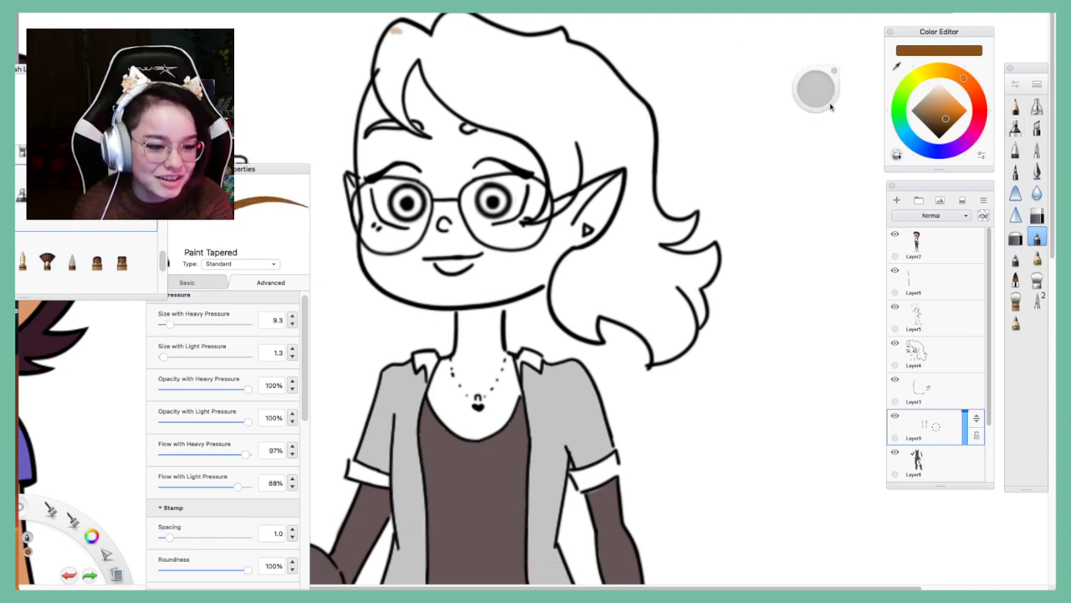
pyautogui.moveTo(404, 45)
pyautogui.mouseDown()
pyautogui.moveTo(385, 79)
pyautogui.moveTo(410, 33)
pyautogui.mouseUp()
pyautogui.hotkey('ctrl', 'z')
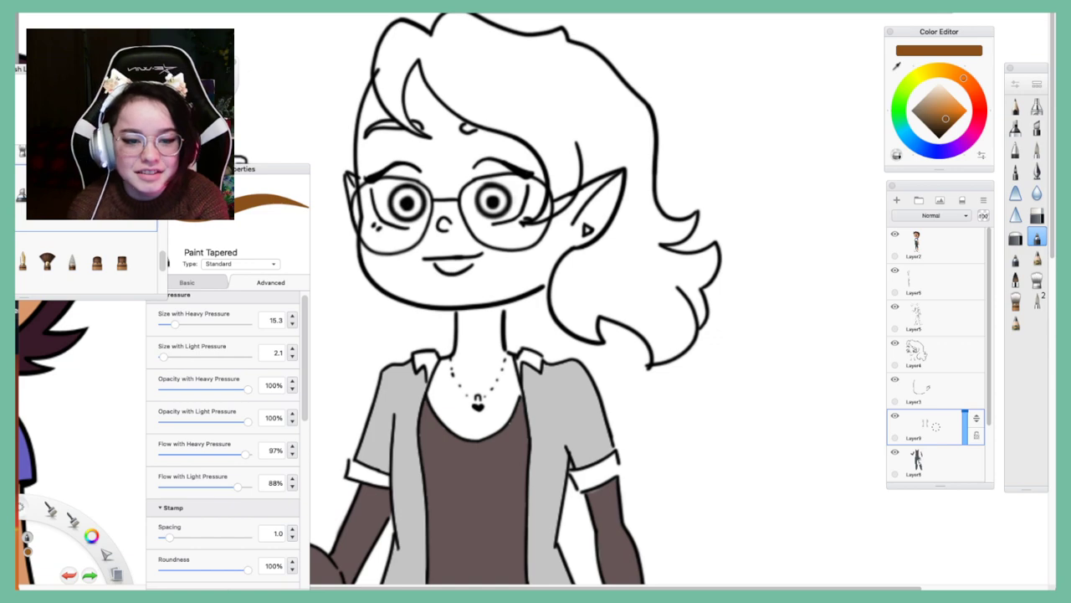
# Darken the orange-brown paint colour to a deep brown for the hair, undoing the test stroke on the front lock
pyautogui.moveTo(959, 121); pyautogui.dragTo(938, 128)
pyautogui.press('super+Tab')
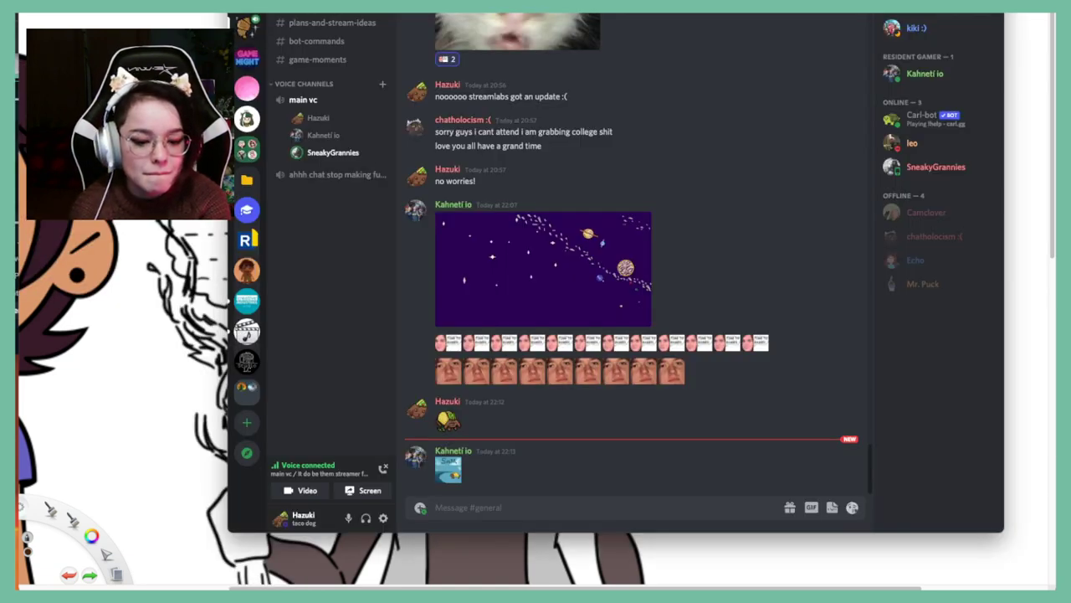
pyautogui.press('super+Tab')
pyautogui.moveTo(400, 42); pyautogui.dragTo(384, 82)
pyautogui.press('super+z')
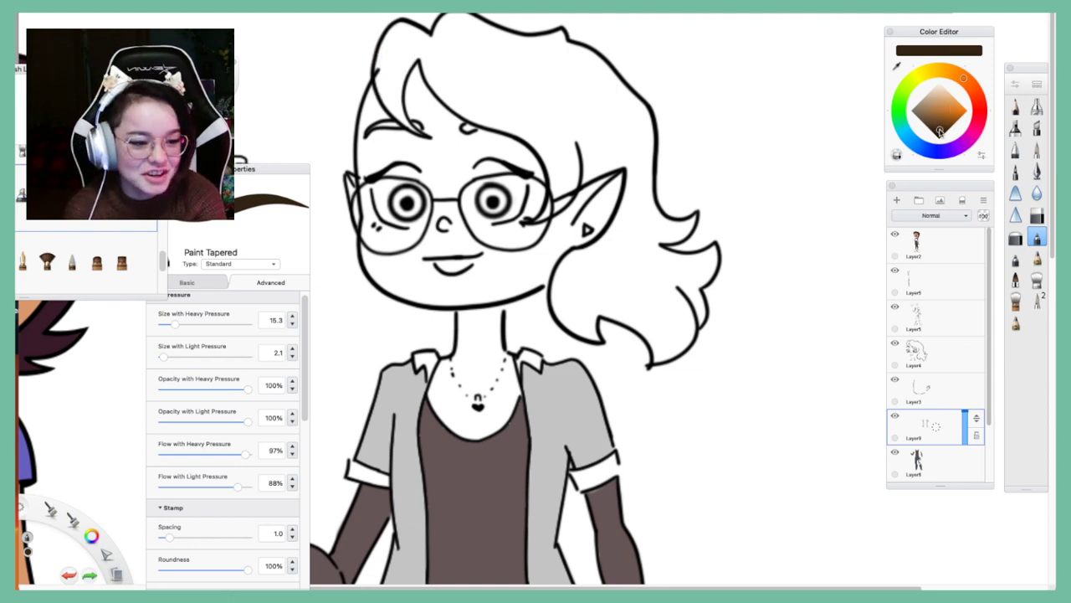
pyautogui.moveTo(940, 131); pyautogui.dragTo(937, 125)
# Paint the front hair lock and the first part of the swept fringe brown, undoing uneven strokes along the way
pyautogui.moveTo(400, 42)
pyautogui.mouseDown()
pyautogui.moveTo(385, 88)
pyautogui.moveTo(393, 54)
pyautogui.moveTo(391, 105)
pyautogui.moveTo(409, 73)
pyautogui.mouseUp()
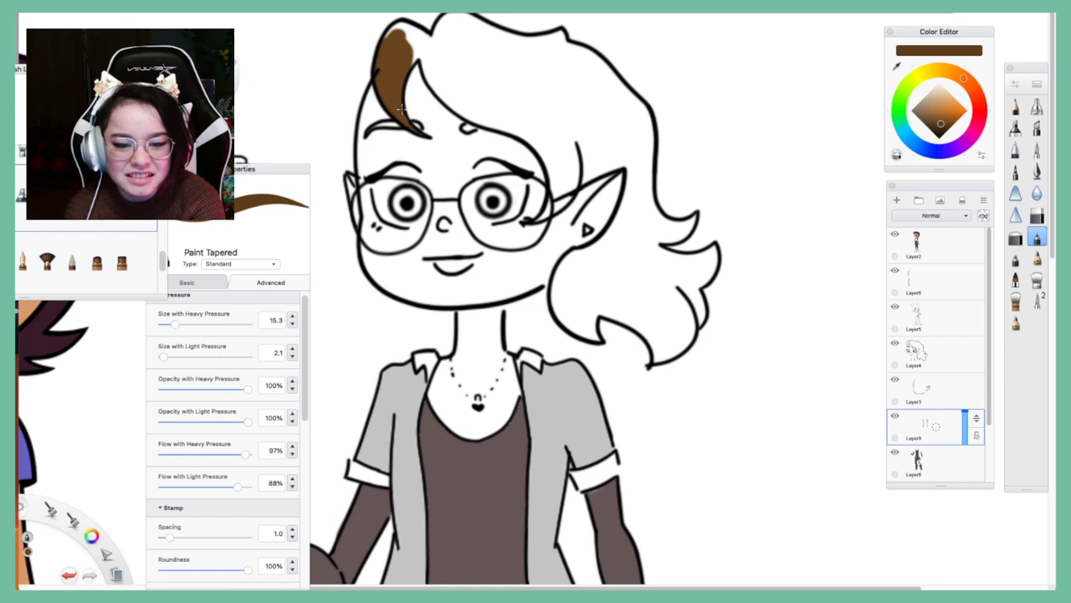
pyautogui.moveTo(434, 42)
pyautogui.mouseDown()
pyautogui.moveTo(447, 83)
pyautogui.moveTo(437, 57)
pyautogui.moveTo(470, 91)
pyautogui.moveTo(443, 94)
pyautogui.moveTo(469, 86)
pyautogui.moveTo(512, 115)
pyautogui.mouseUp()
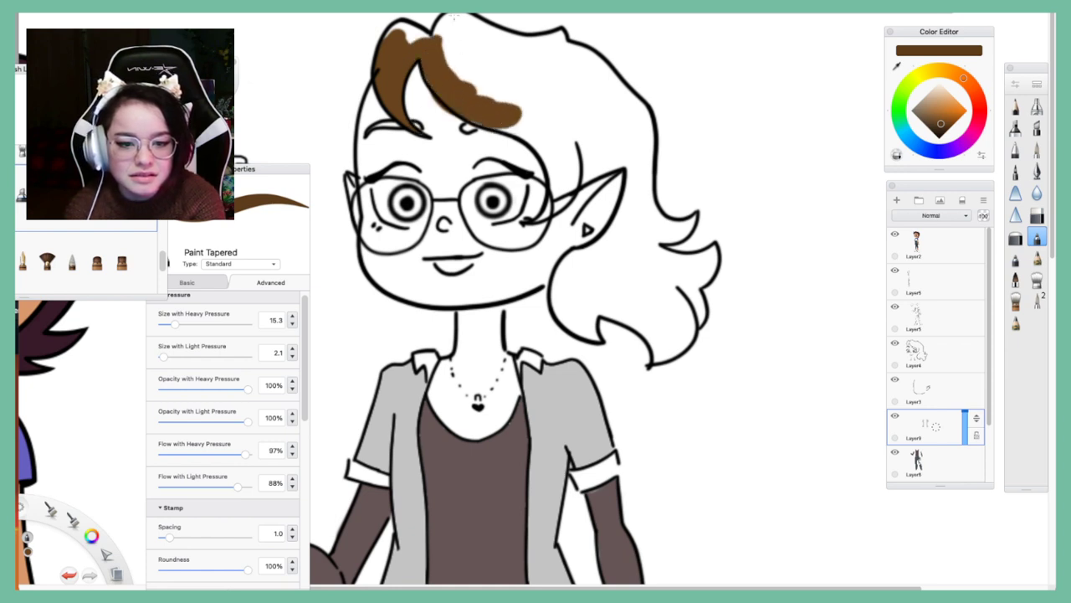
pyautogui.press('super+z')
pyautogui.press('super+z')
pyautogui.moveTo(456, 90)
pyautogui.mouseDown()
pyautogui.moveTo(485, 110)
pyautogui.moveTo(455, 81)
pyautogui.moveTo(501, 118)
pyautogui.moveTo(481, 121)
pyautogui.moveTo(462, 102)
pyautogui.moveTo(554, 151)
pyautogui.mouseUp()
pyautogui.press('super+z')
pyautogui.press('super+z')
pyautogui.press('super+z')
pyautogui.press('super+z')
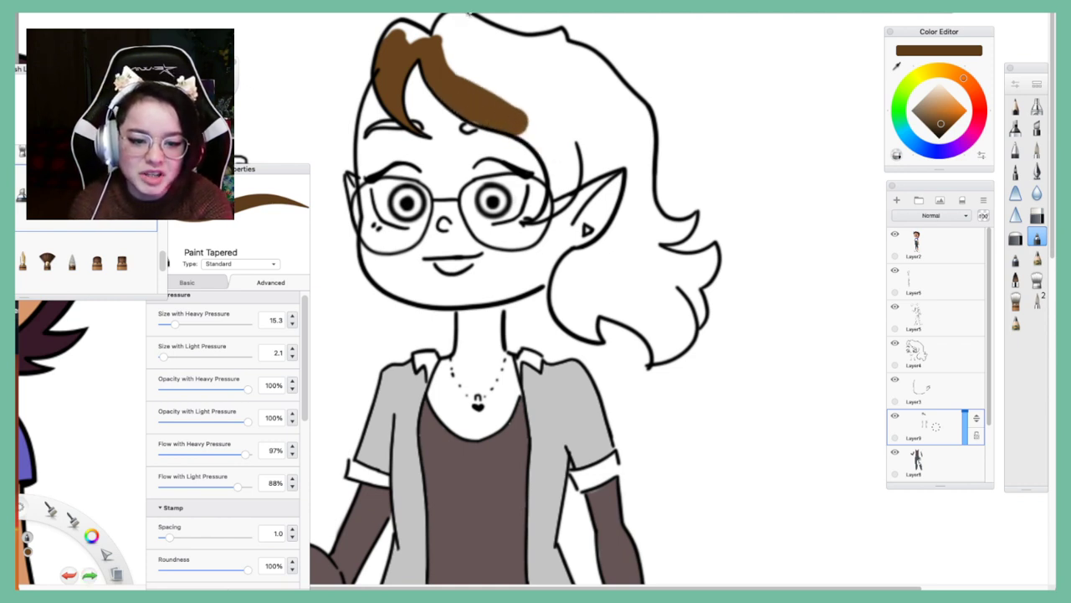
# Extend the brown paint along the lower edge of the fringe down to the strand beside the pointed ear
pyautogui.moveTo(511, 122)
pyautogui.mouseDown()
pyautogui.moveTo(559, 162)
pyautogui.moveTo(538, 138)
pyautogui.moveTo(553, 204)
pyautogui.moveTo(561, 178)
pyautogui.moveTo(546, 201)
pyautogui.mouseUp()
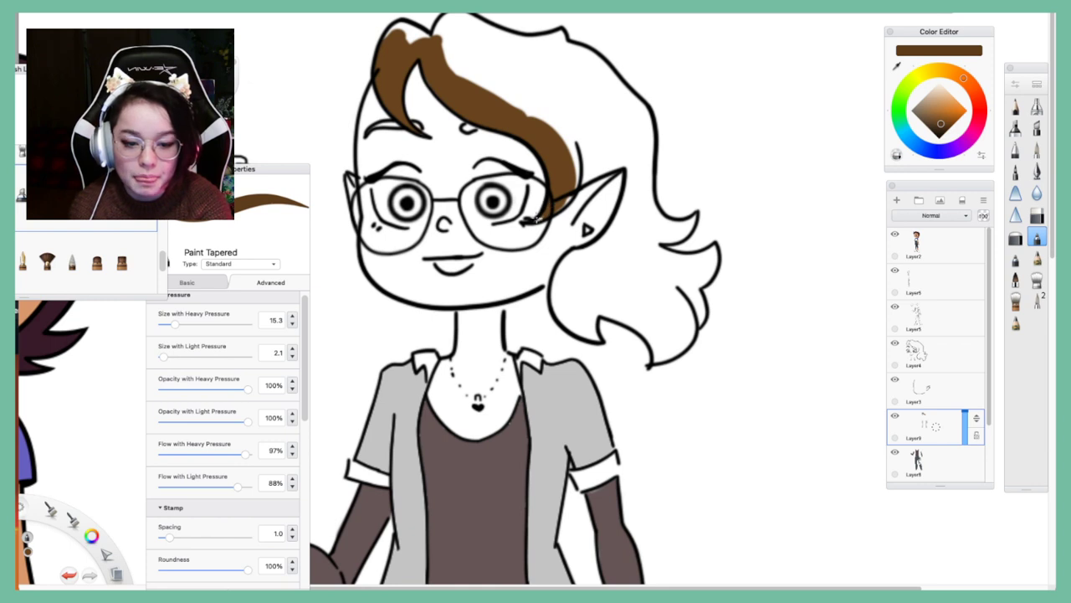
pyautogui.moveTo(577, 139)
pyautogui.mouseDown()
pyautogui.moveTo(561, 203)
pyautogui.moveTo(559, 179)
pyautogui.mouseUp()
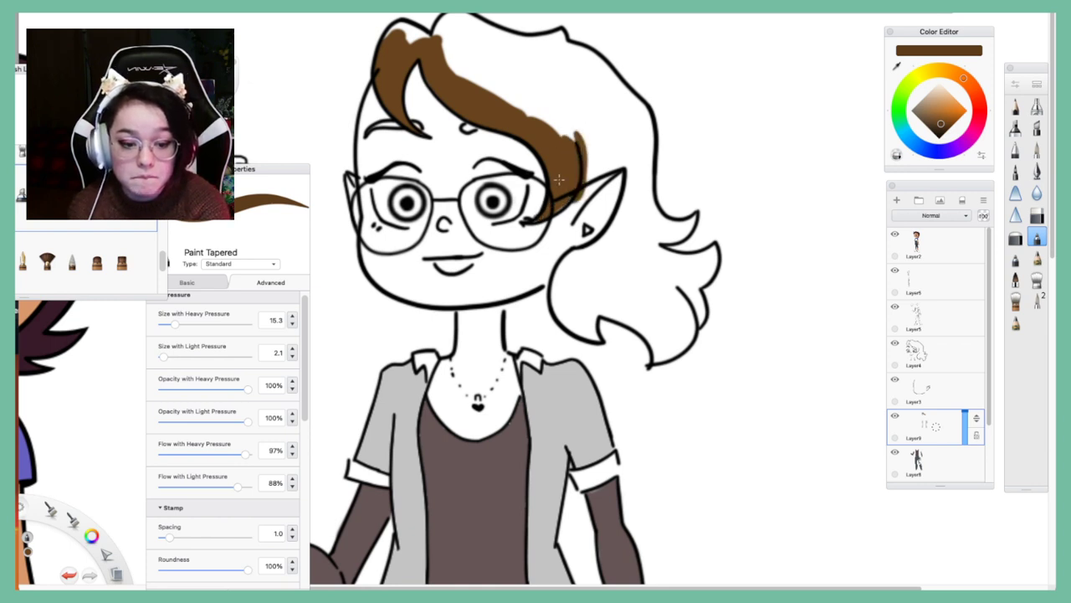
pyautogui.hotkey('ctrl', 'z')
pyautogui.hotkey('ctrl', 'z')
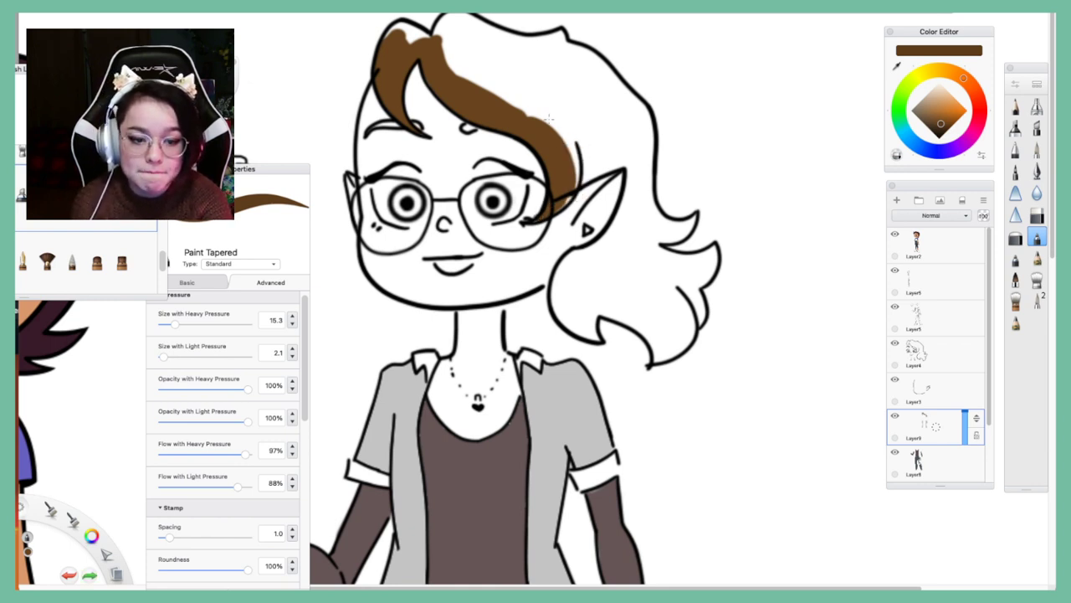
pyautogui.moveTo(548, 118)
pyautogui.mouseDown()
pyautogui.moveTo(572, 162)
pyautogui.moveTo(568, 148)
pyautogui.moveTo(556, 203)
pyautogui.mouseUp()
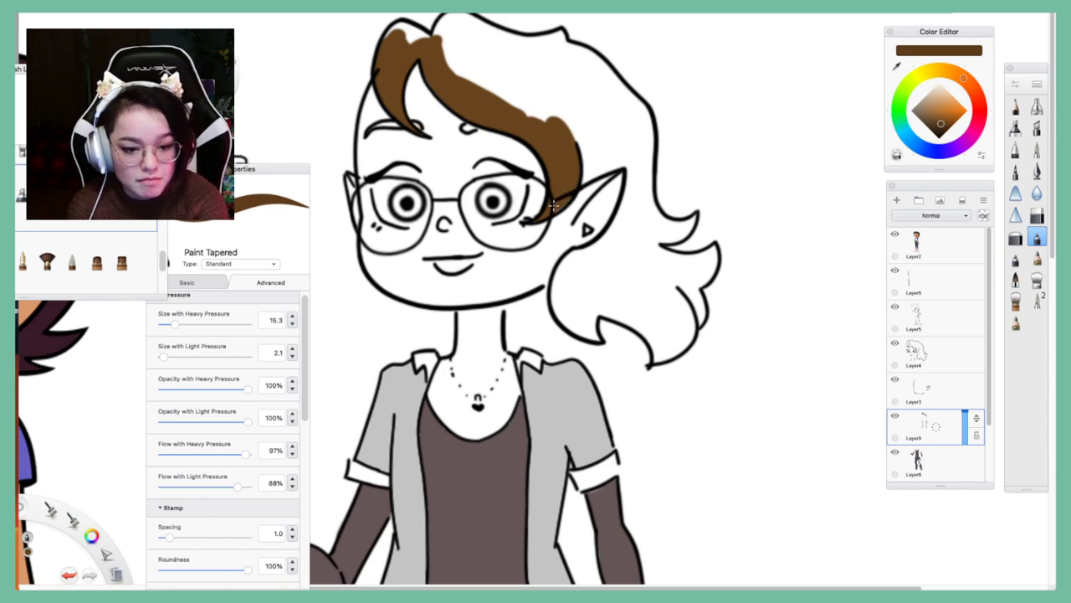
# Check the Discord chat, return to the drawing, try painting the crown of the hair brown and undo it
pyautogui.press('super+Tab')
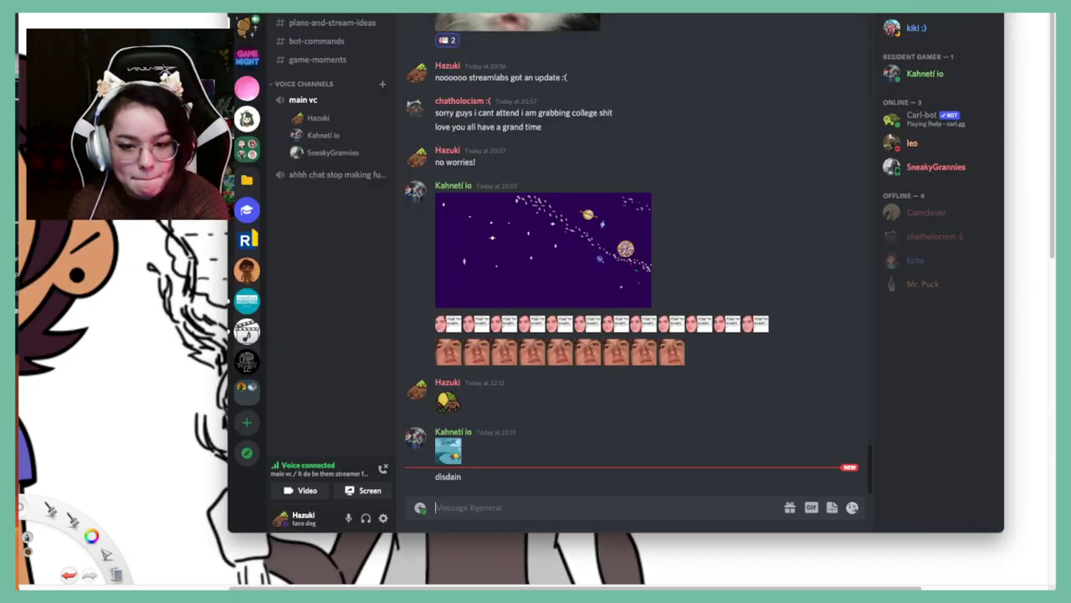
pyautogui.press('super+Tab')
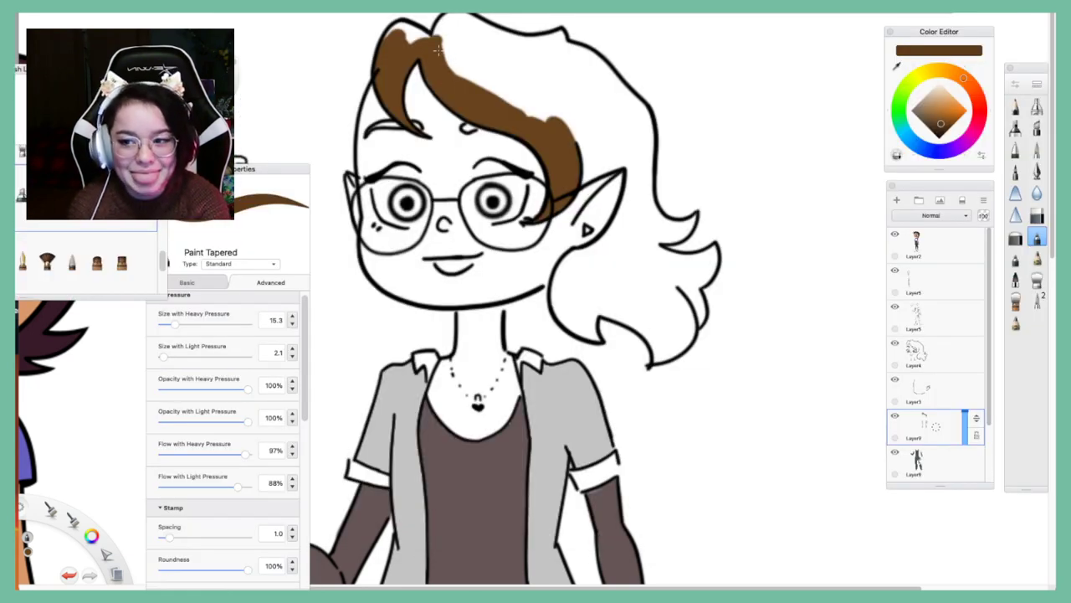
pyautogui.moveTo(412, 35)
pyautogui.mouseDown()
pyautogui.moveTo(398, 38)
pyautogui.moveTo(419, 25)
pyautogui.moveTo(459, 53)
pyautogui.moveTo(473, 32)
pyautogui.moveTo(485, 48)
pyautogui.mouseUp()
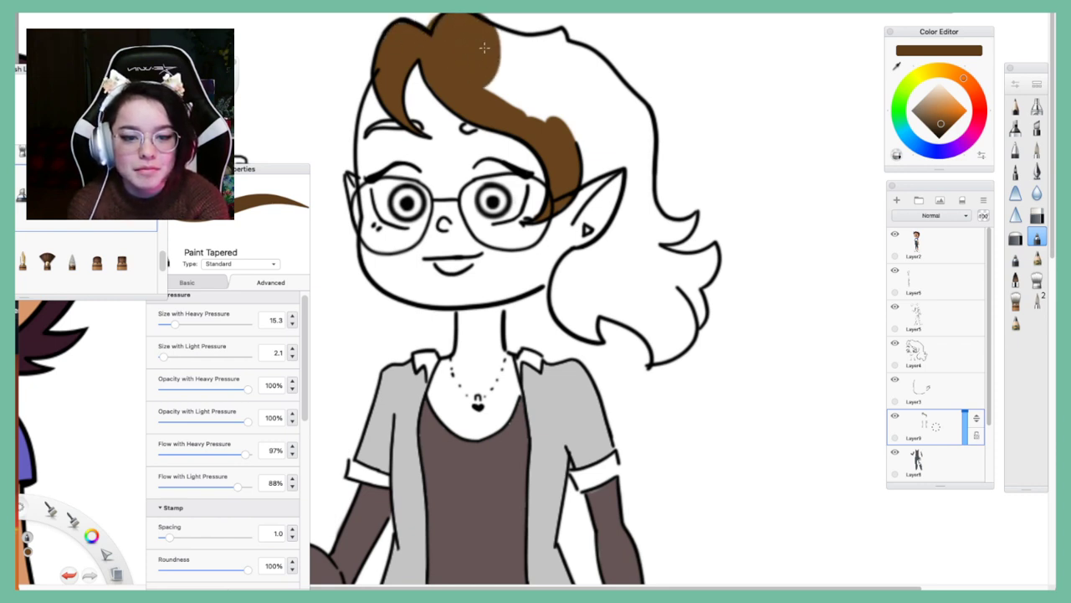
pyautogui.hotkey('ctrl', 'z')
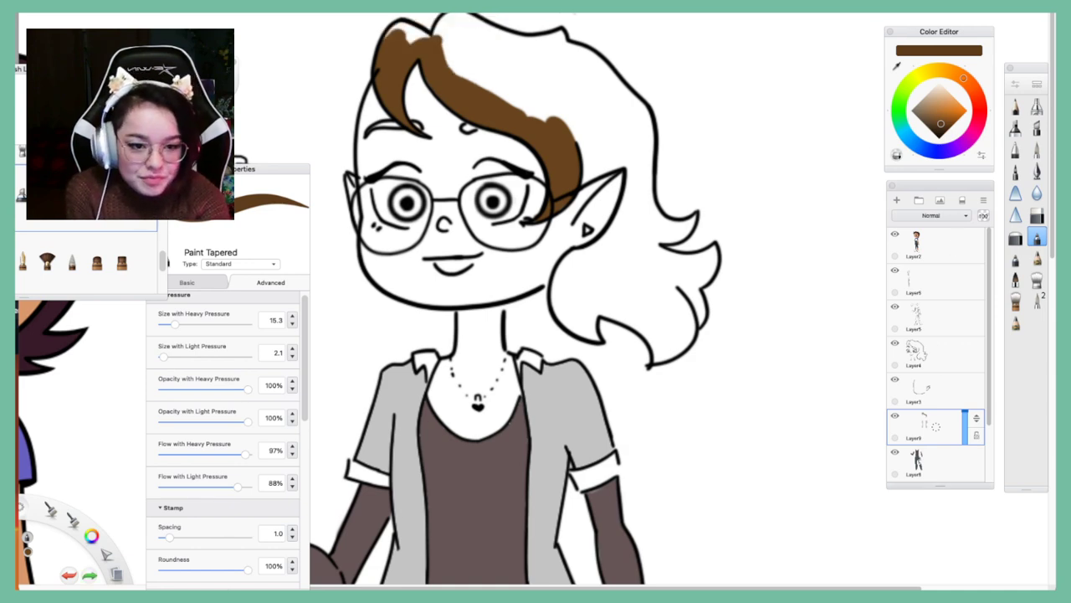
# Undo the brown strokes along the fringe and remove the remaining brown from the front lock with the Hard Eraser
pyautogui.press('space')
pyautogui.moveTo(604, 117); pyautogui.dragTo(708, 298)
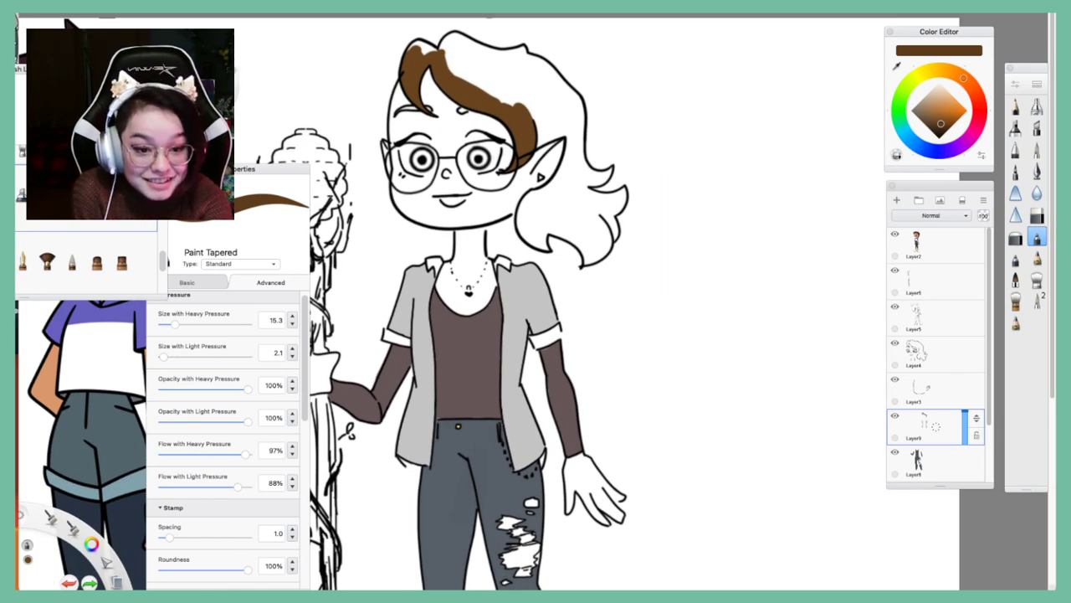
pyautogui.press('super+z')
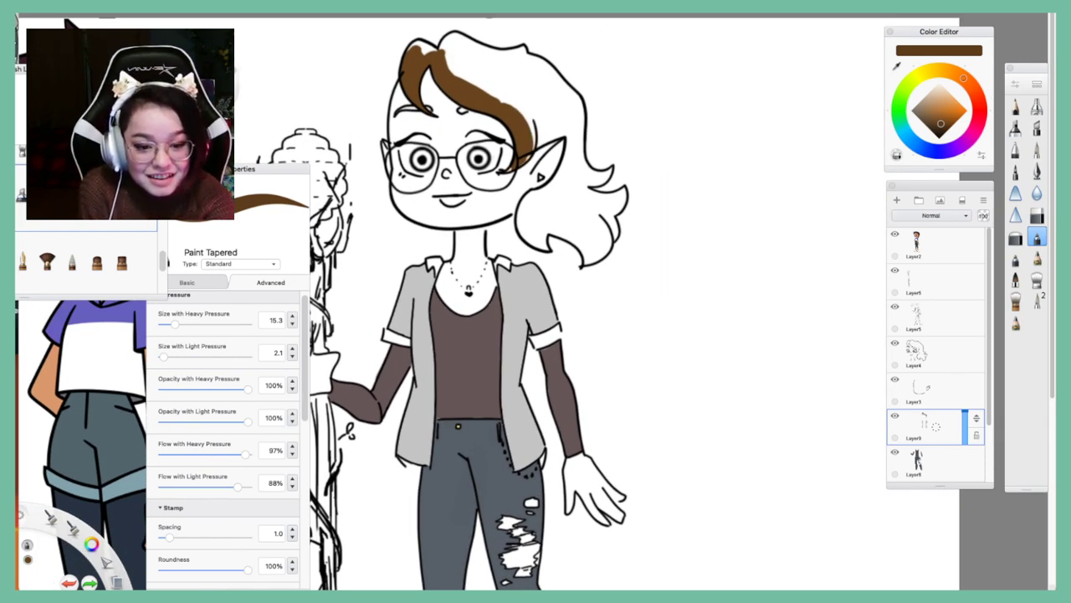
pyautogui.hotkey('ctrl', 'z')
pyautogui.hotkey('ctrl', 'z')
pyautogui.hotkey('ctrl', 'z')
pyautogui.hotkey('ctrl', 'z')
pyautogui.hotkey('ctrl', 'z')
pyautogui.hotkey('ctrl', 'z')
pyautogui.hotkey('ctrl', 'z')
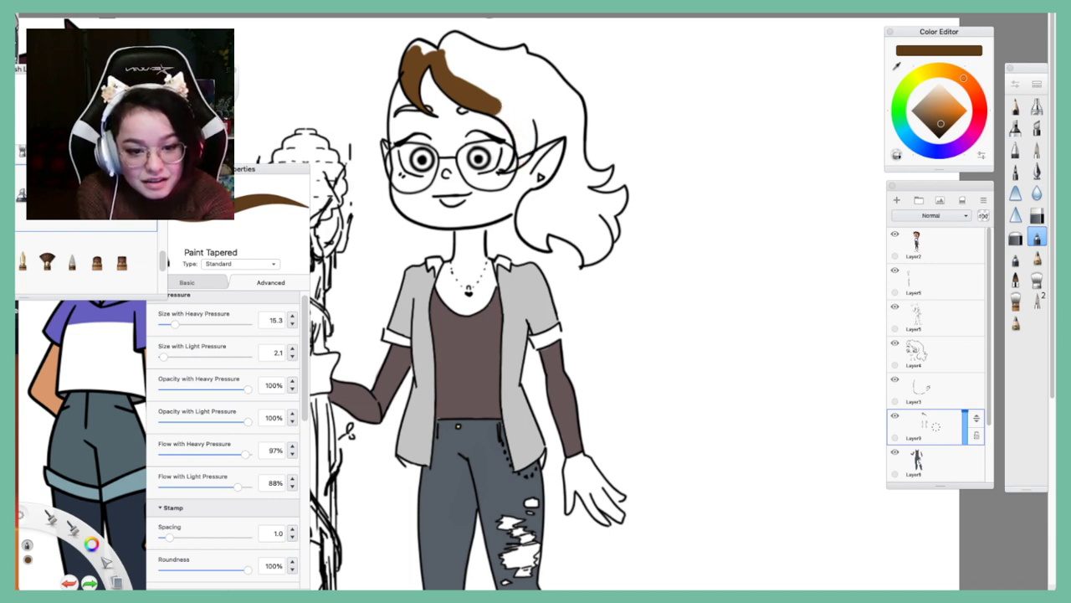
pyautogui.hotkey('ctrl', 'z')
pyautogui.hotkey('ctrl', 'z')
pyautogui.hotkey('ctrl', 'z')
pyautogui.hotkey('ctrl', 'z')
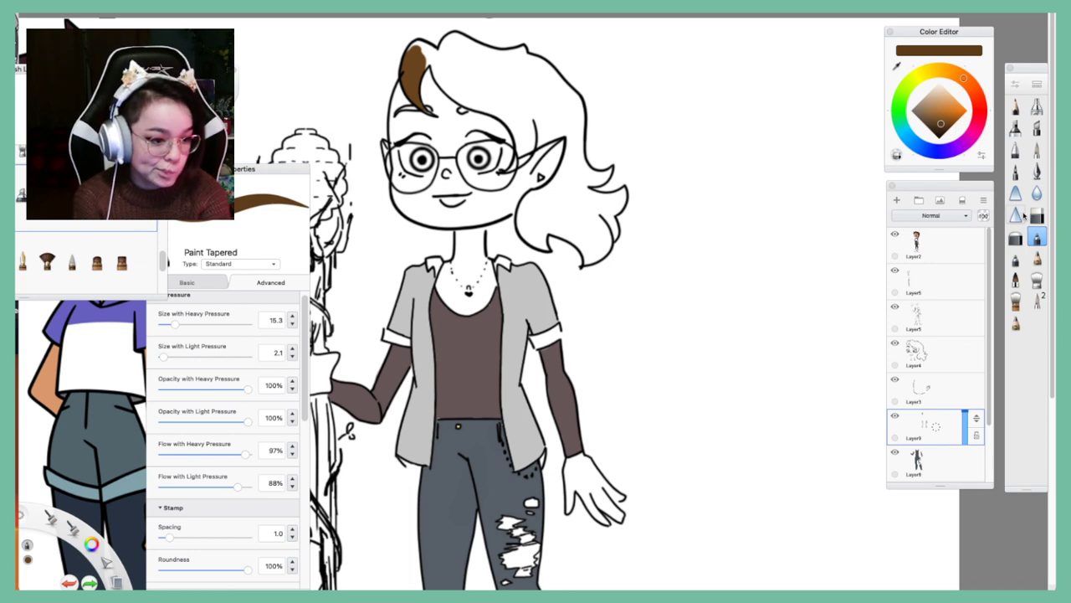
pyautogui.click(1036, 215)
pyautogui.moveTo(417, 38); pyautogui.dragTo(404, 136)
# Flood-fill the hair with solid brown, raise the fill tolerance to 123 and try refilling up to the outline
pyautogui.press('g')
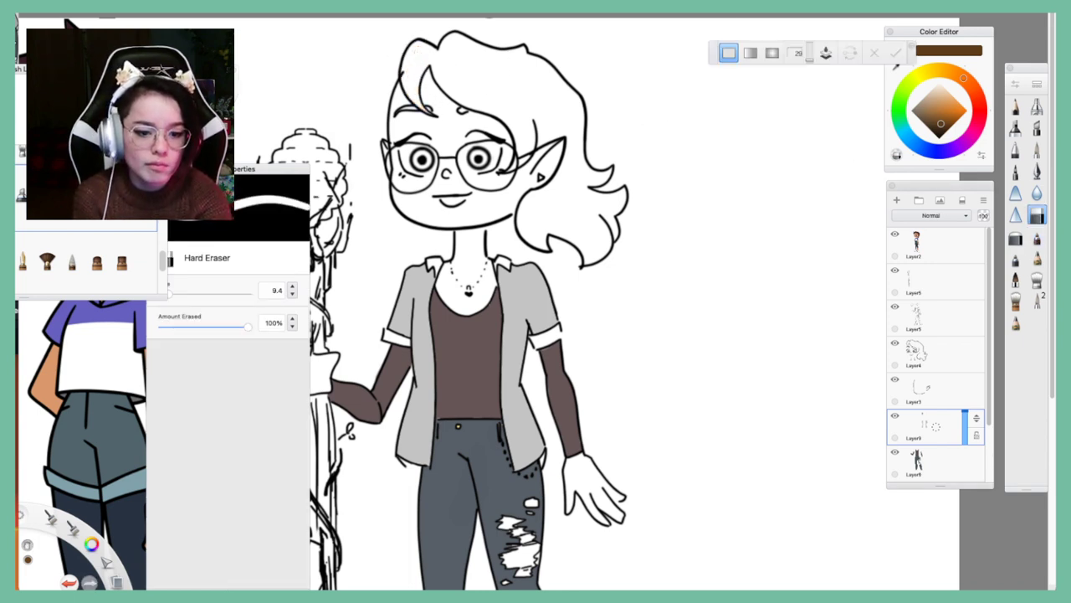
pyautogui.click(548, 105)
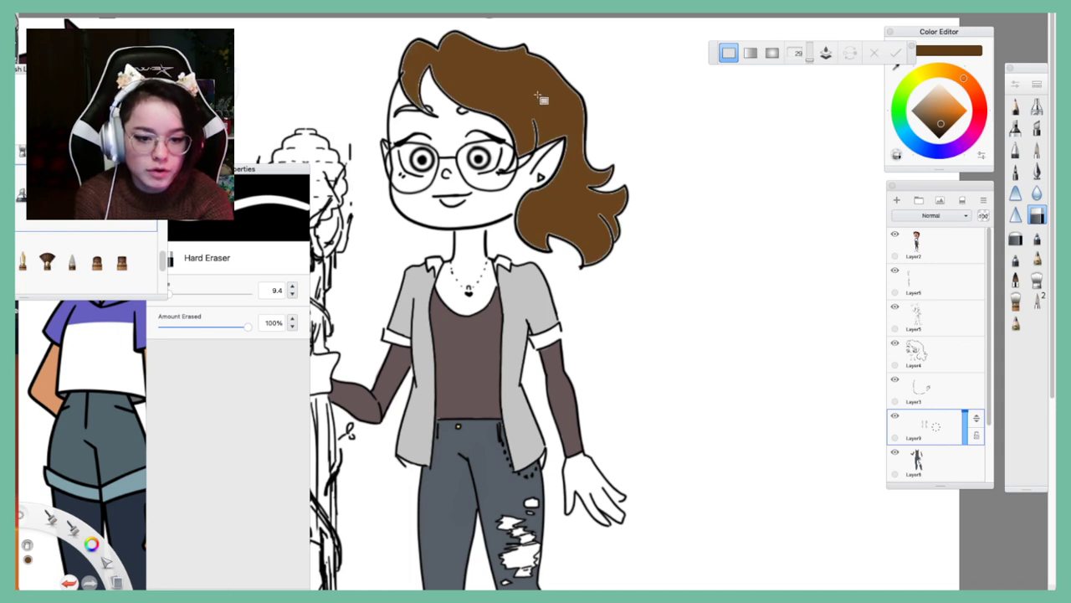
pyautogui.click(809, 54)
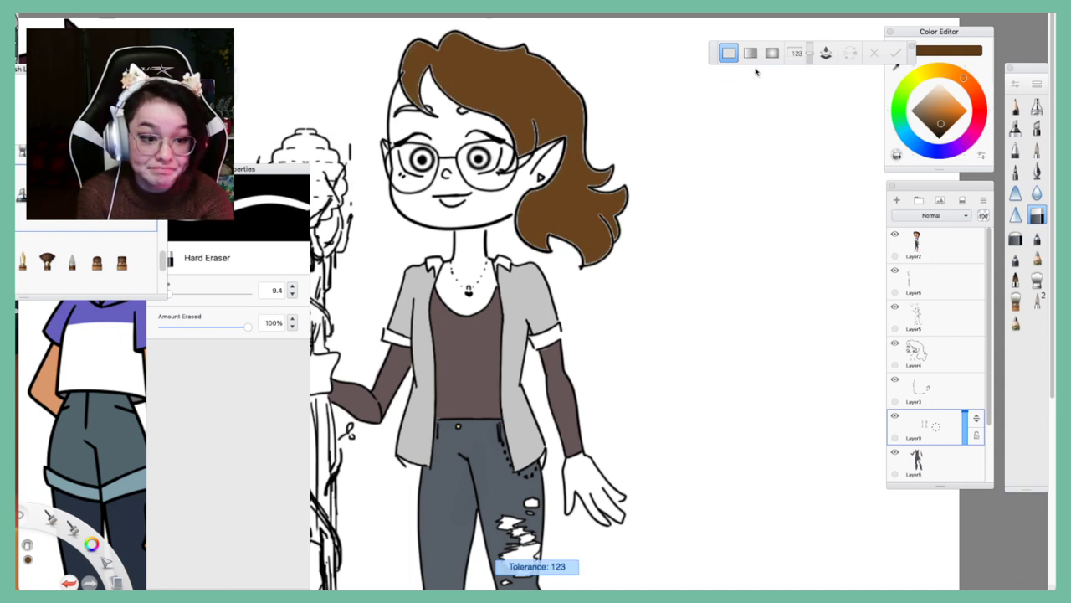
pyautogui.click(543, 123)
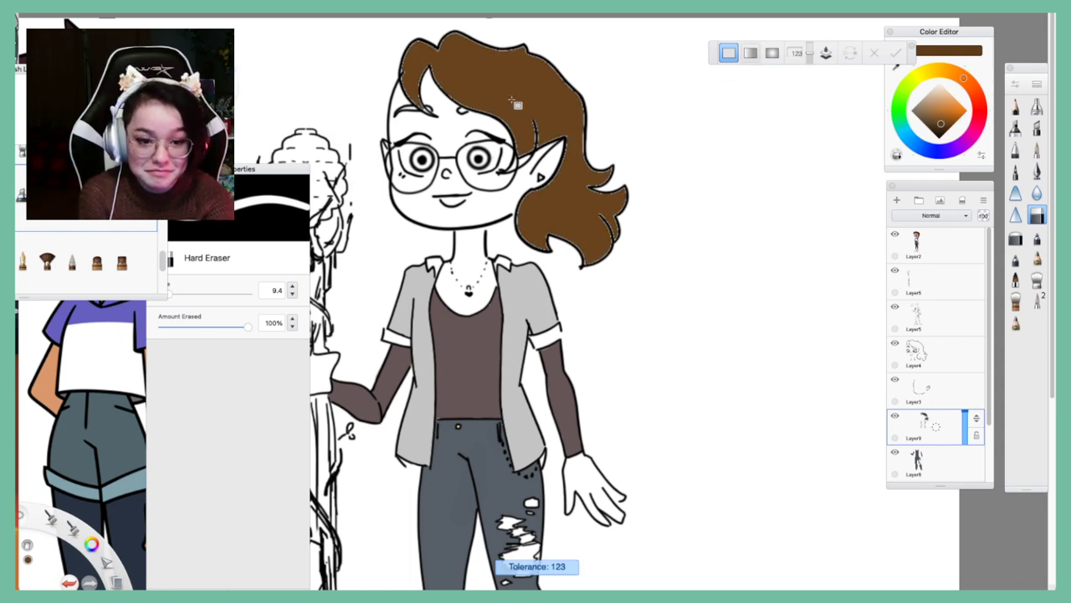
pyautogui.click(591, 113)
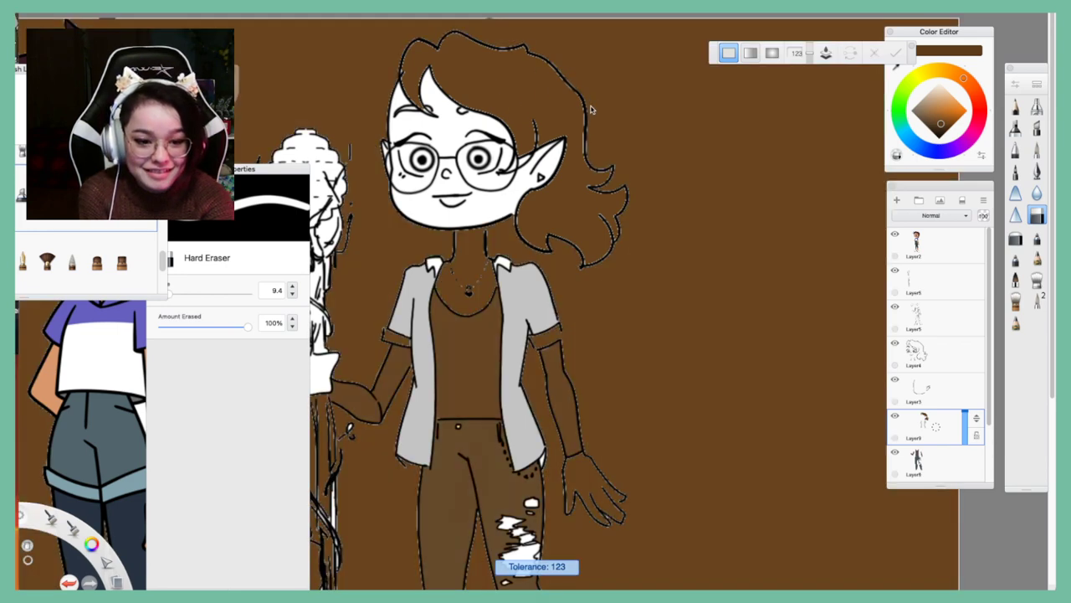
# Undo the brown fill, lower the fill tolerance to 109, retry filling the hair and undo that fill too
pyautogui.hotkey('ctrl', 'z')
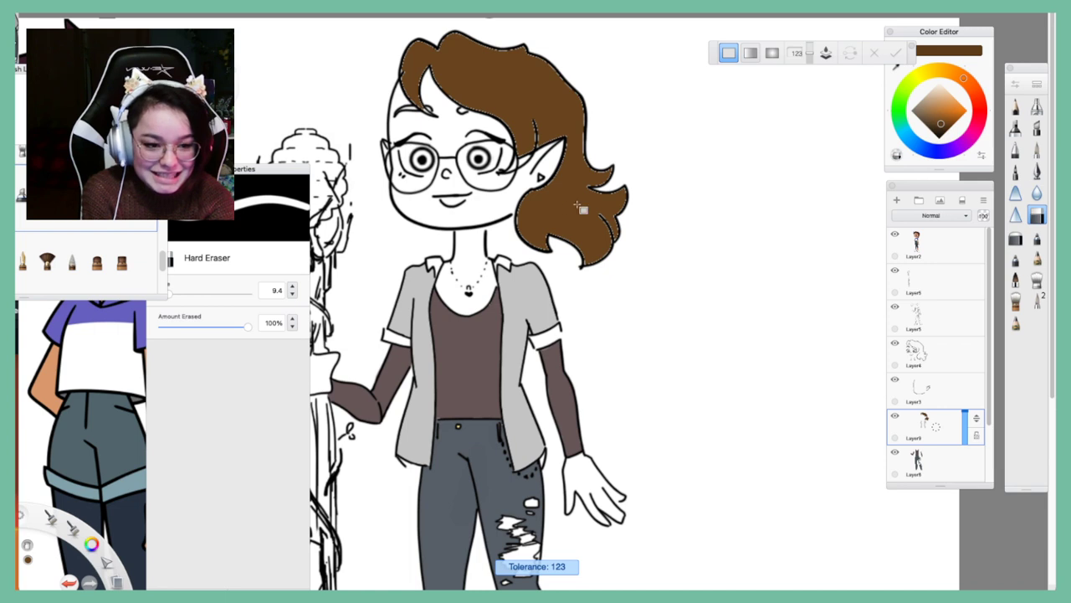
pyautogui.moveTo(810, 53); pyautogui.dragTo(762, 53)
pyautogui.click(530, 117)
pyautogui.hotkey('ctrl', 'z')
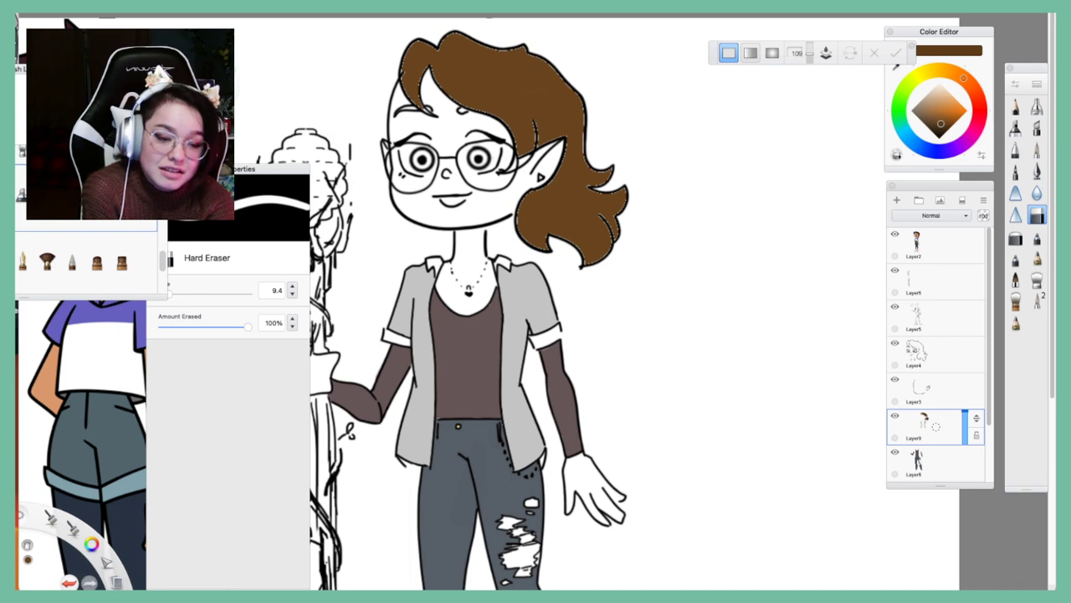
pyautogui.press('super+z')
pyautogui.click(490, 15)
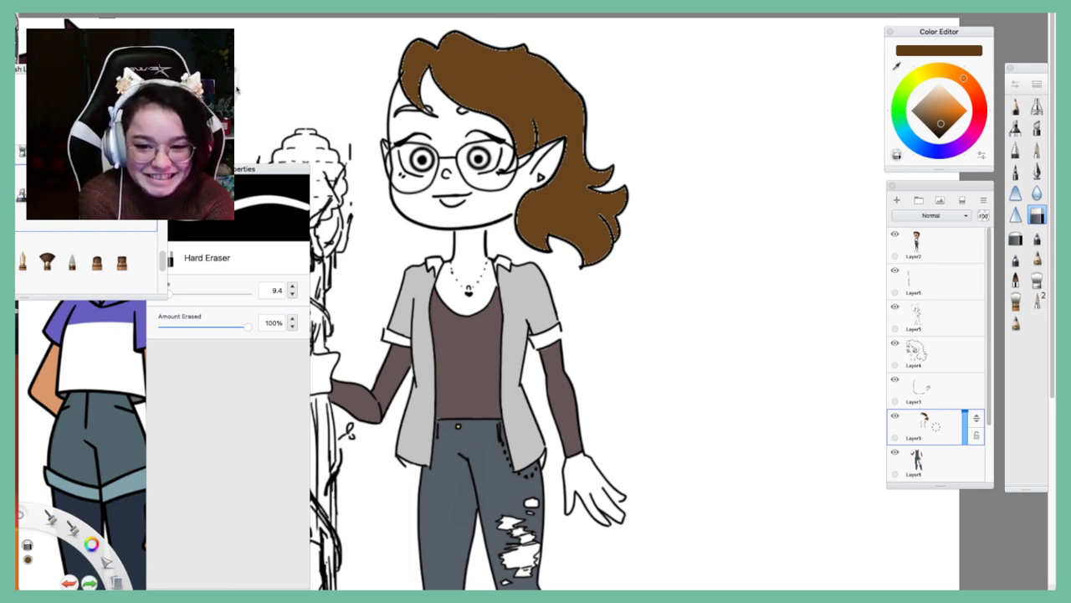
# Enlarge the Hard Eraser to 24.7 and erase all the brown from the elf character's hair
pyautogui.moveTo(292, 101); pyautogui.dragTo(327, 100)
pyautogui.moveTo(596, 124)
pyautogui.mouseDown()
pyautogui.moveTo(542, 189)
pyautogui.moveTo(586, 251)
pyautogui.moveTo(620, 251)
pyautogui.mouseUp()
pyautogui.moveTo(571, 84); pyautogui.dragTo(527, 138)
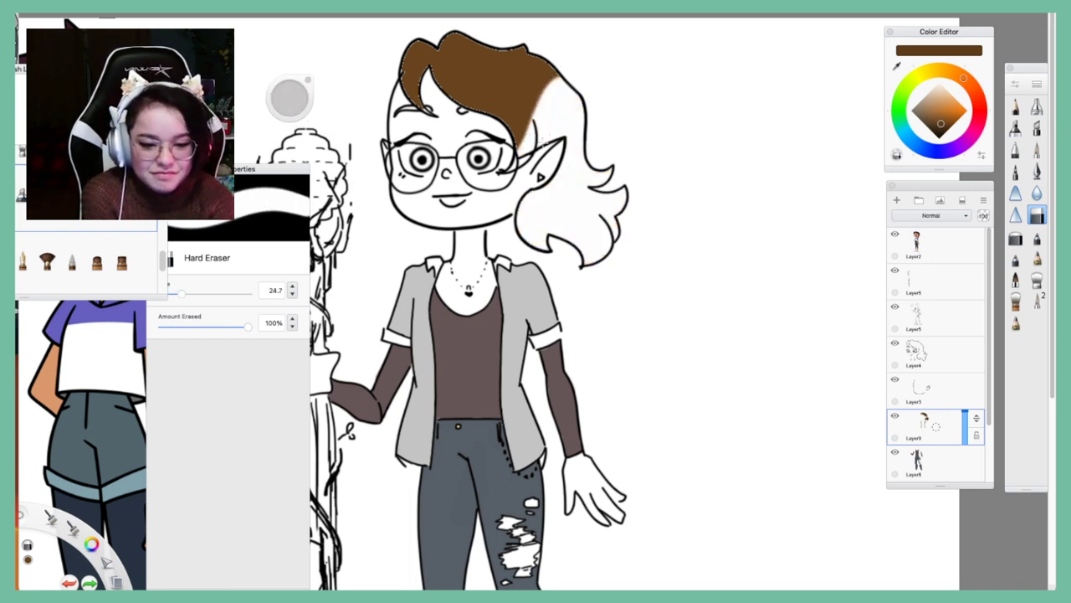
pyautogui.moveTo(535, 92)
pyautogui.mouseDown()
pyautogui.moveTo(451, 139)
pyautogui.moveTo(419, 59)
pyautogui.mouseUp()
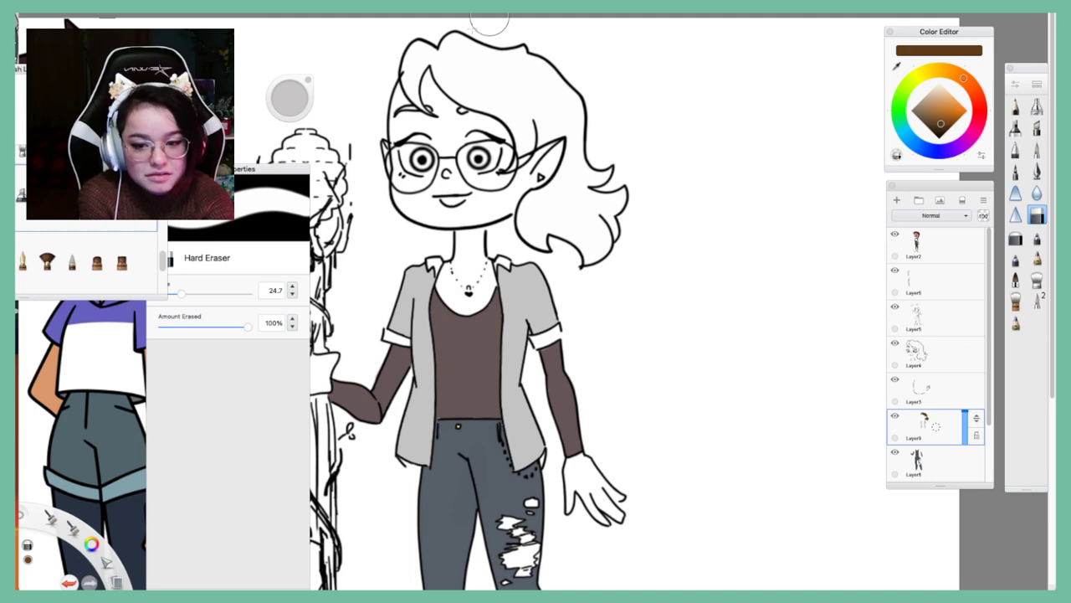
pyautogui.press('space')
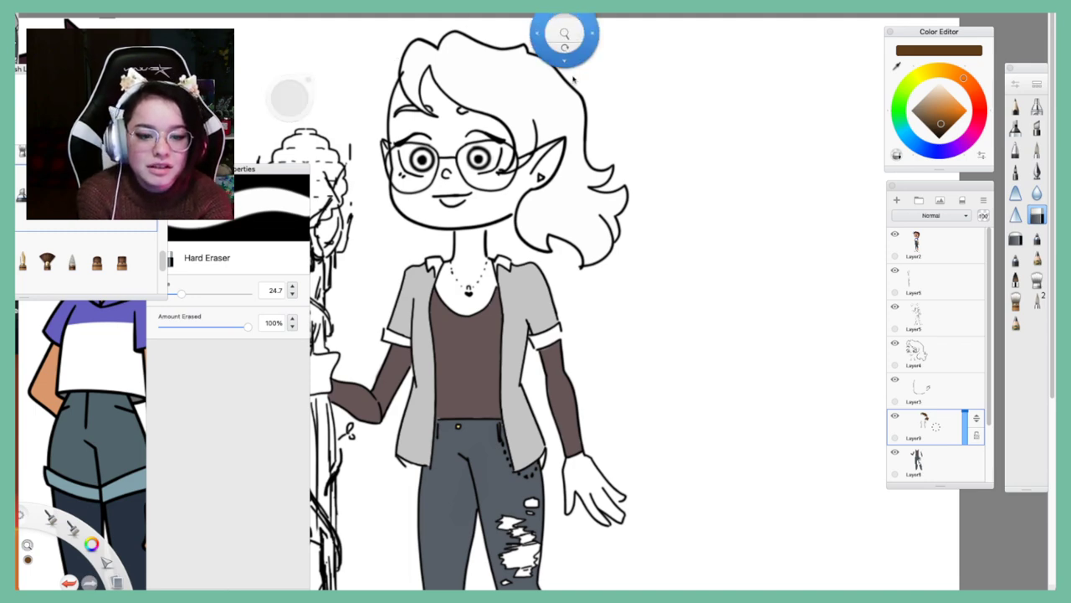
pyautogui.moveTo(564, 35); pyautogui.dragTo(577, 145)
pyautogui.moveTo(603, 175); pyautogui.dragTo(669, 174)
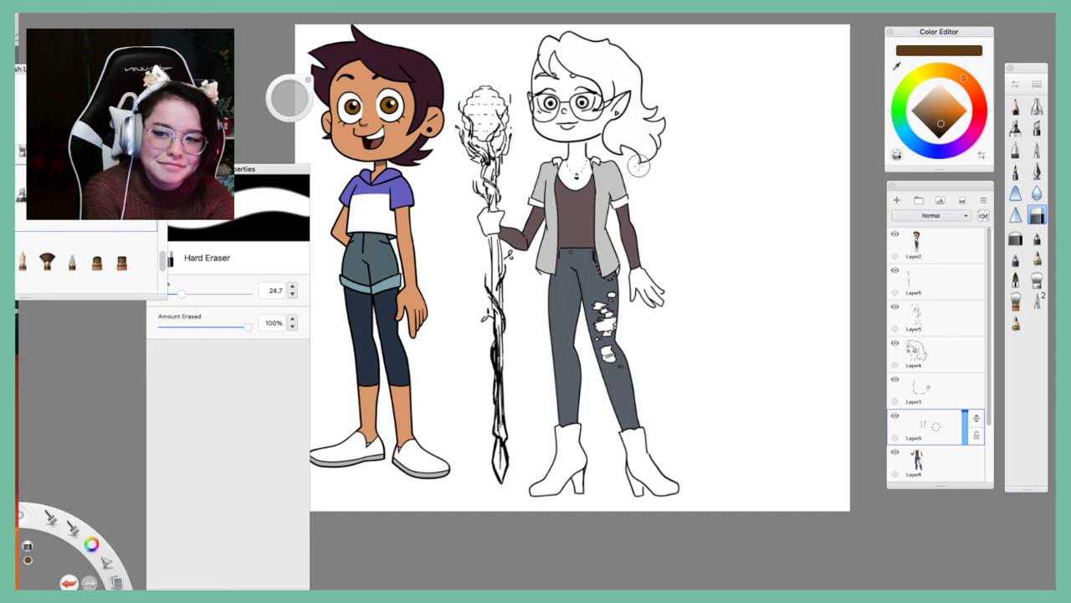
# Delete the two colour layers holding the dark clothing fill and the grey jacket fill
pyautogui.press('space')
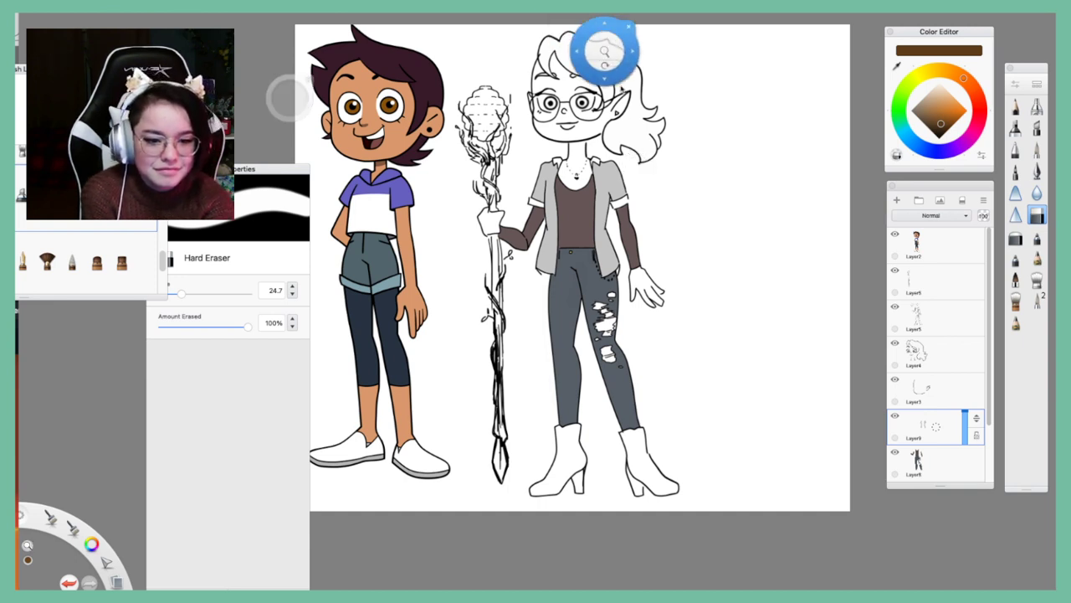
pyautogui.click(632, 36)
pyautogui.moveTo(958, 462); pyautogui.dragTo(988, 424)
pyautogui.scroll(-2, 982, 374)
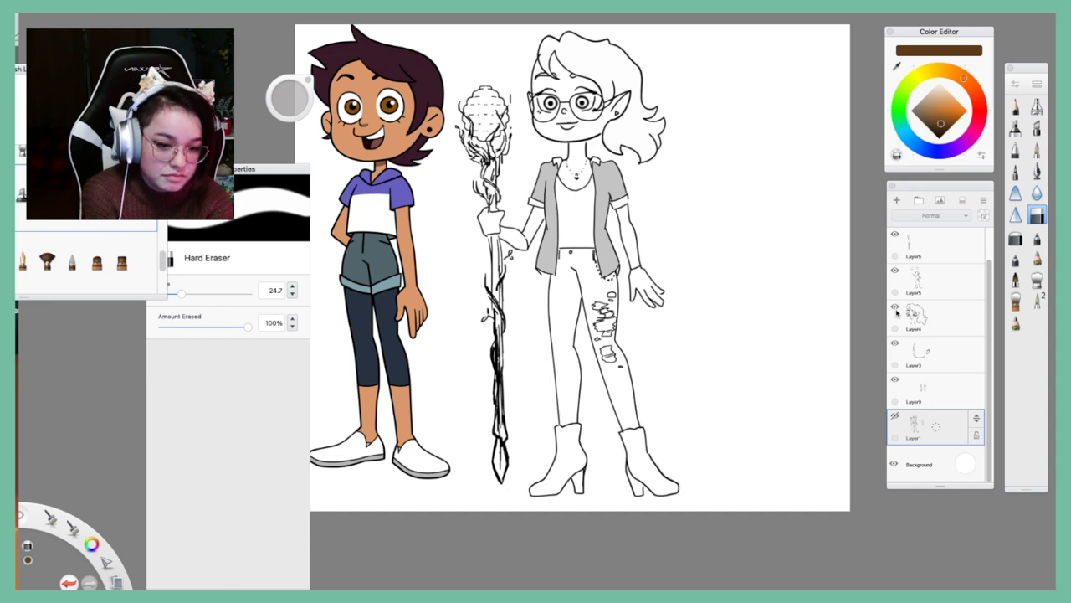
pyautogui.click(938, 396)
pyautogui.moveTo(934, 389); pyautogui.dragTo(968, 345)
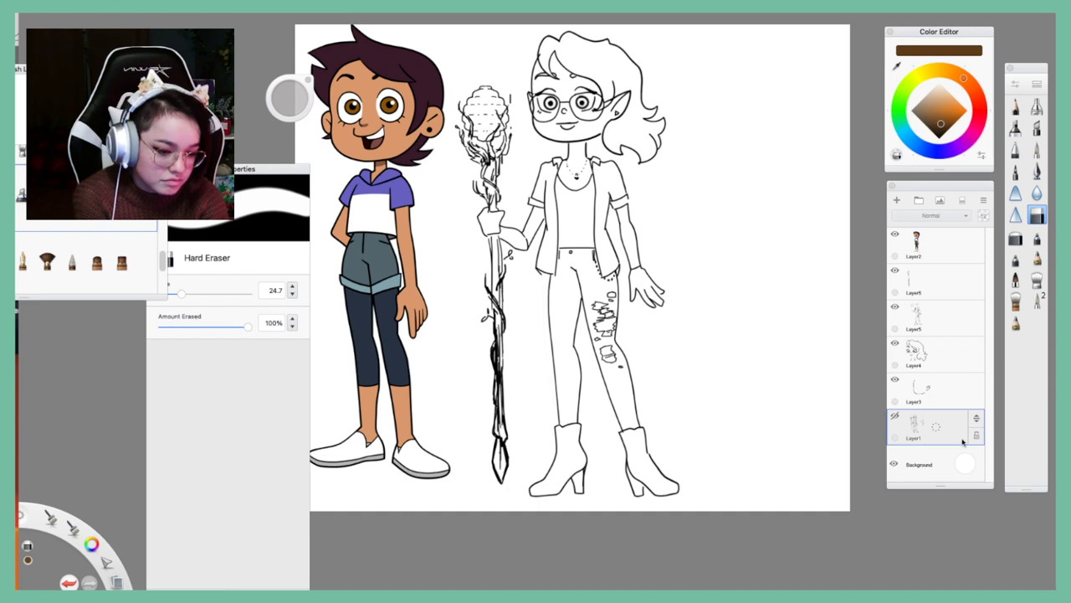
# Check the rough sketch on Layer1, hide it again and look through the line-art layers above it
pyautogui.click(895, 417)
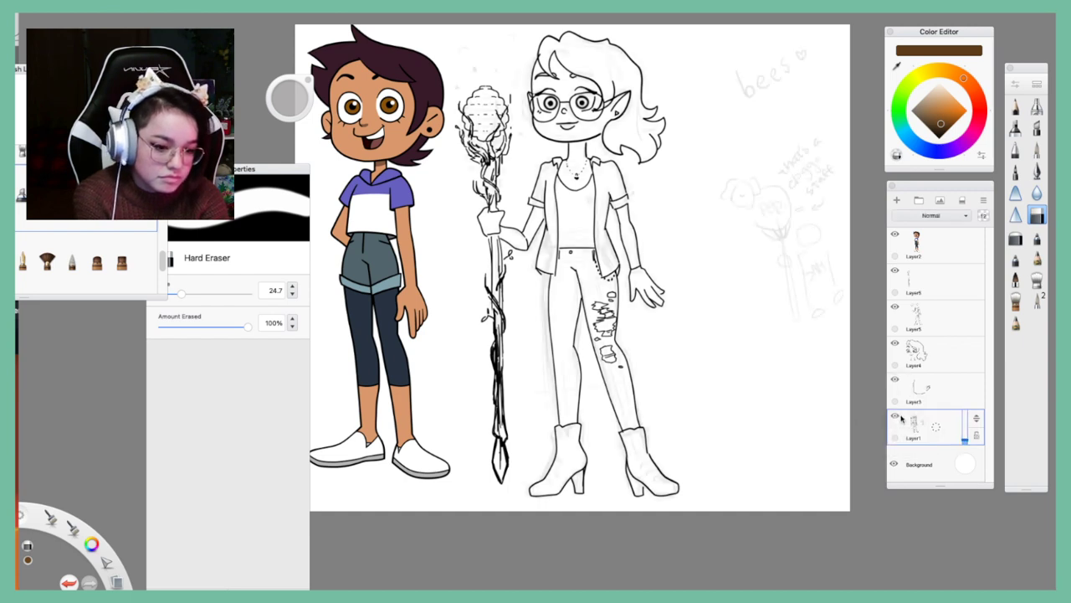
pyautogui.click(896, 418)
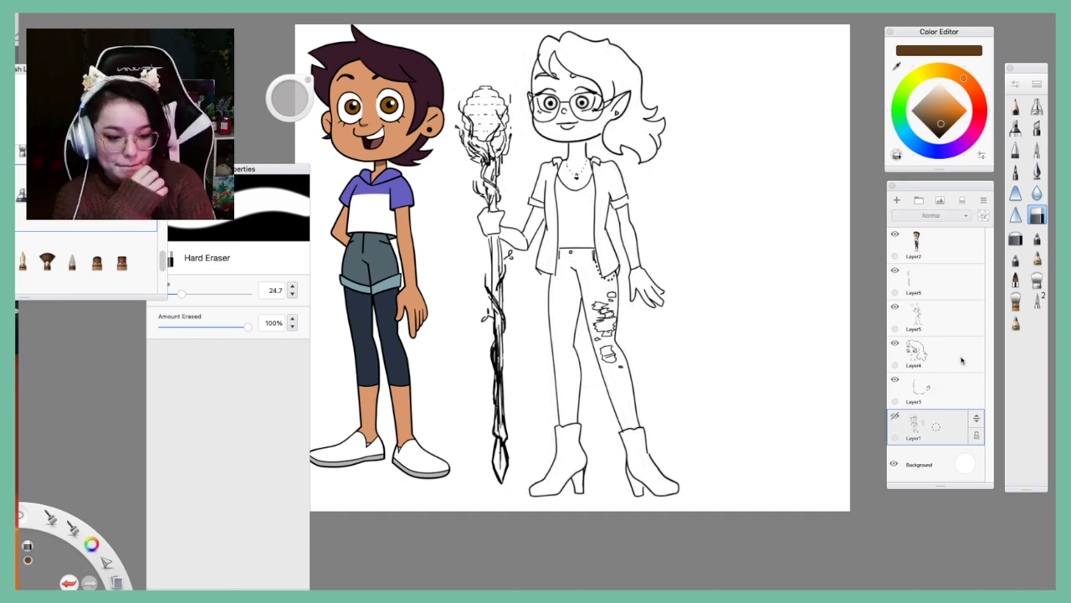
pyautogui.click(951, 393)
pyautogui.click(953, 365)
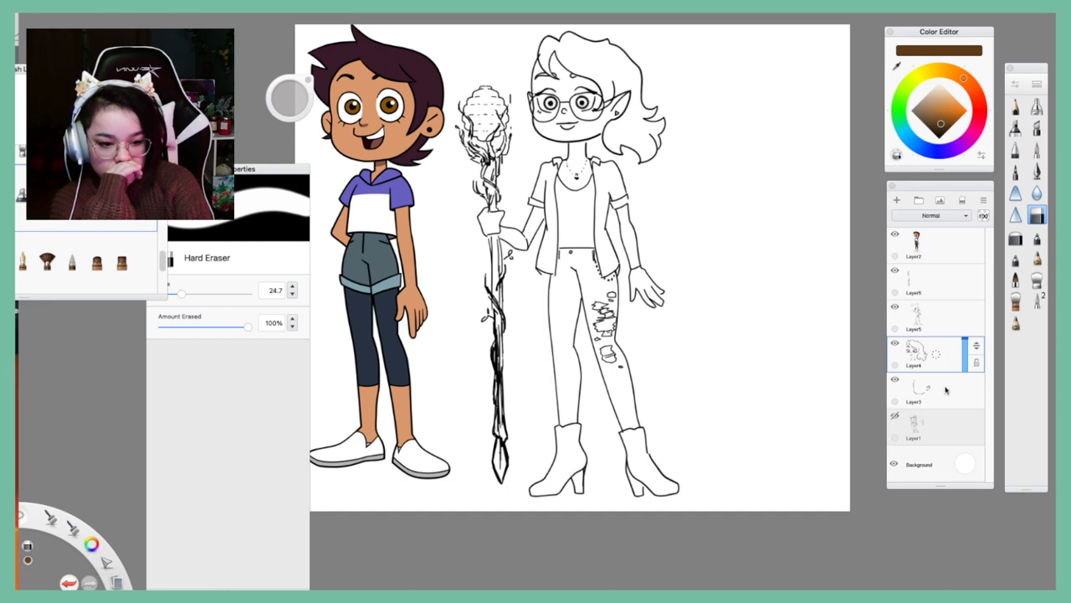
pyautogui.click(945, 390)
pyautogui.click(942, 431)
pyautogui.click(924, 383)
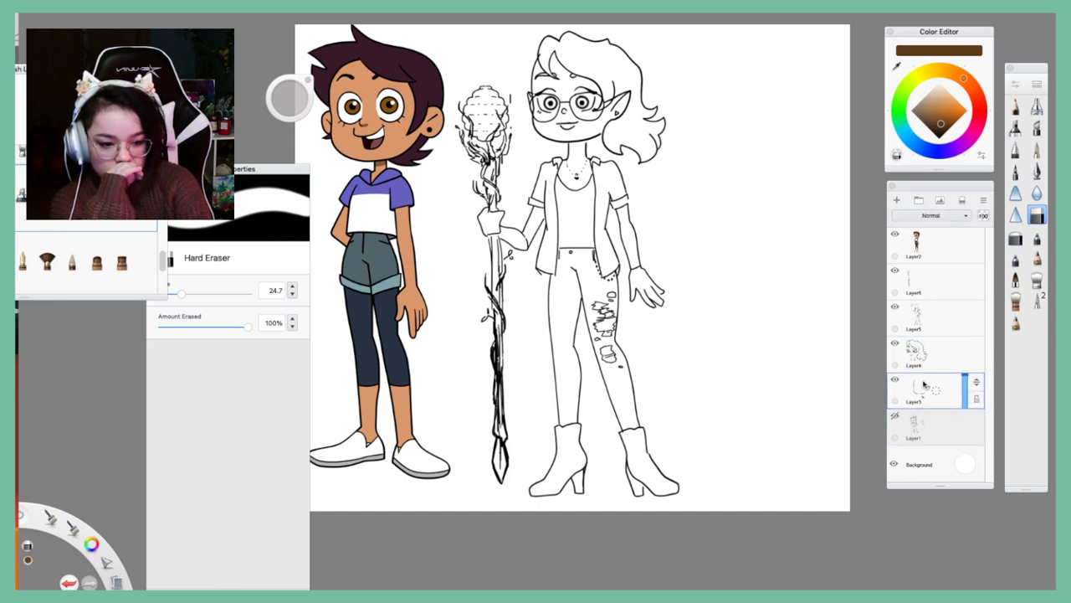
# Erase the jacket, sleeve and top outlines from the elf's body line art on Layer5
pyautogui.click(927, 338)
pyautogui.click(932, 323)
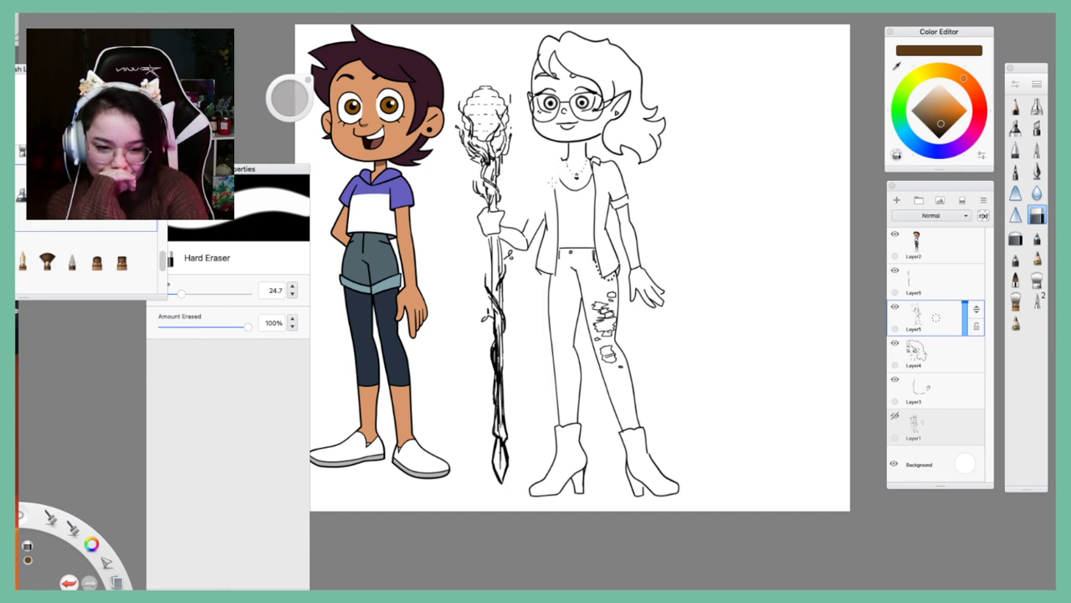
pyautogui.moveTo(591, 189)
pyautogui.mouseDown()
pyautogui.moveTo(600, 161)
pyautogui.moveTo(619, 182)
pyautogui.moveTo(618, 204)
pyautogui.moveTo(607, 186)
pyautogui.moveTo(594, 236)
pyautogui.moveTo(611, 245)
pyautogui.moveTo(600, 270)
pyautogui.moveTo(611, 277)
pyautogui.moveTo(612, 264)
pyautogui.mouseUp()
pyautogui.moveTo(568, 219)
pyautogui.mouseDown()
pyautogui.moveTo(549, 226)
pyautogui.moveTo(548, 270)
pyautogui.mouseUp()
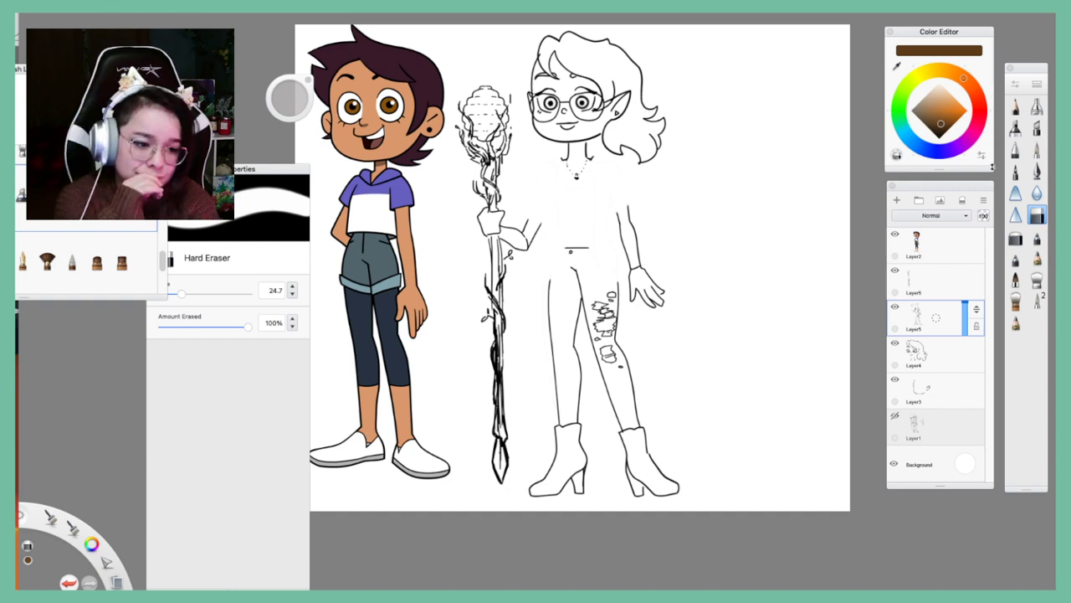
# Switch to the Dream Brush in black, try a new neckline stroke, reduce the stroke steadiness to 40 and undo the stroke
pyautogui.press('s')
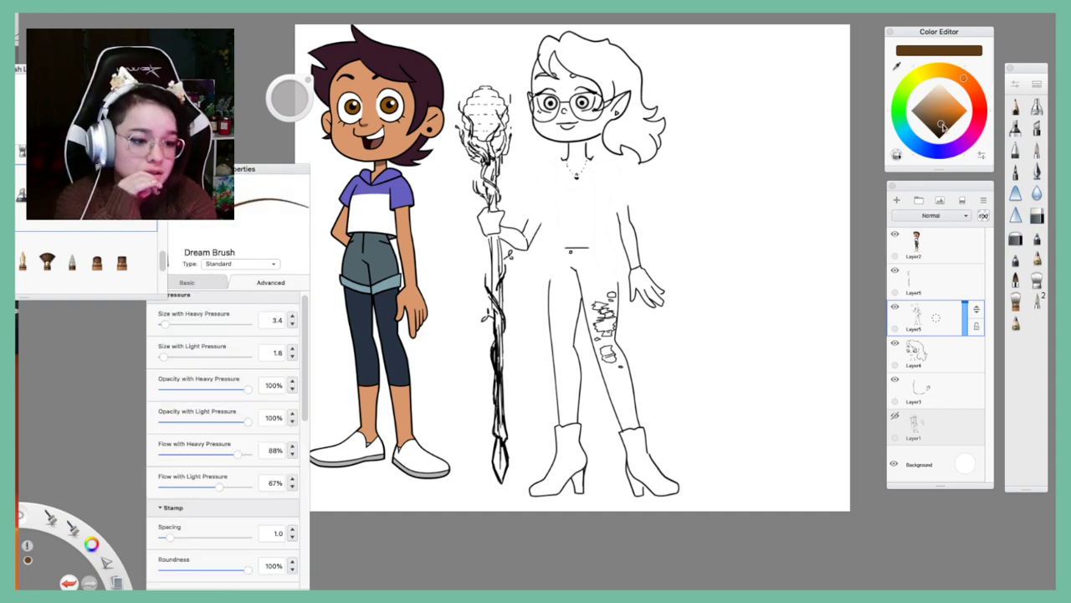
pyautogui.moveTo(940, 126); pyautogui.dragTo(942, 159)
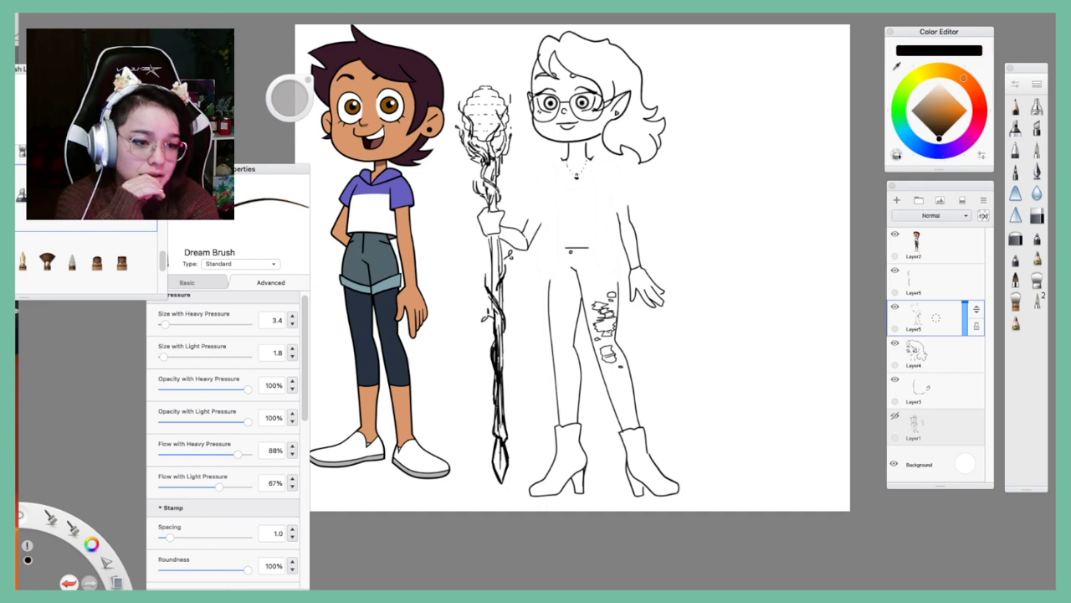
pyautogui.press('s')
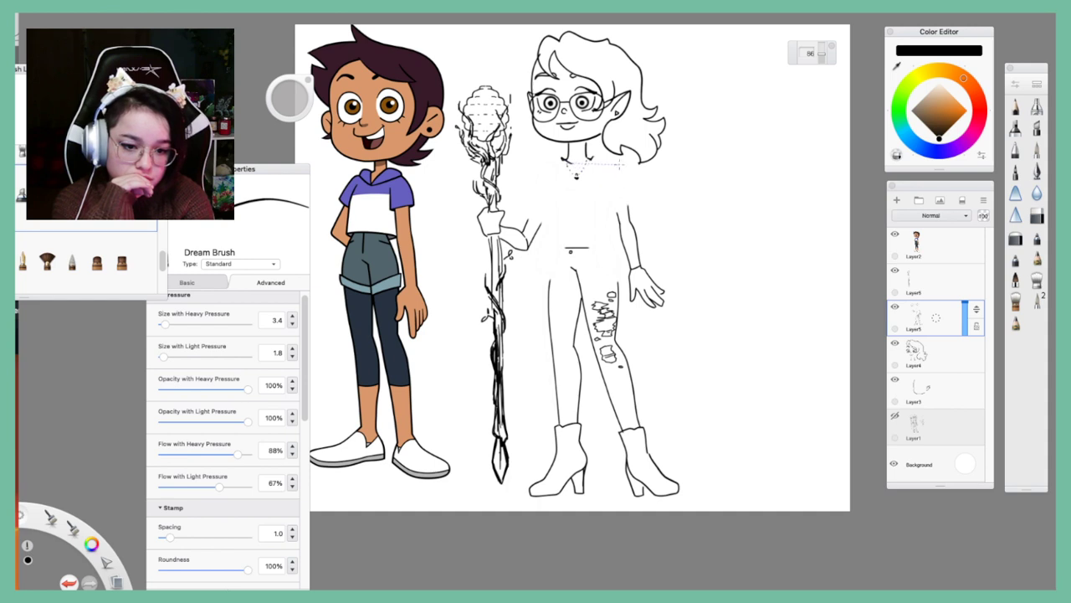
pyautogui.moveTo(592, 159)
pyautogui.mouseDown()
pyautogui.moveTo(634, 156)
pyautogui.moveTo(628, 141)
pyautogui.mouseUp()
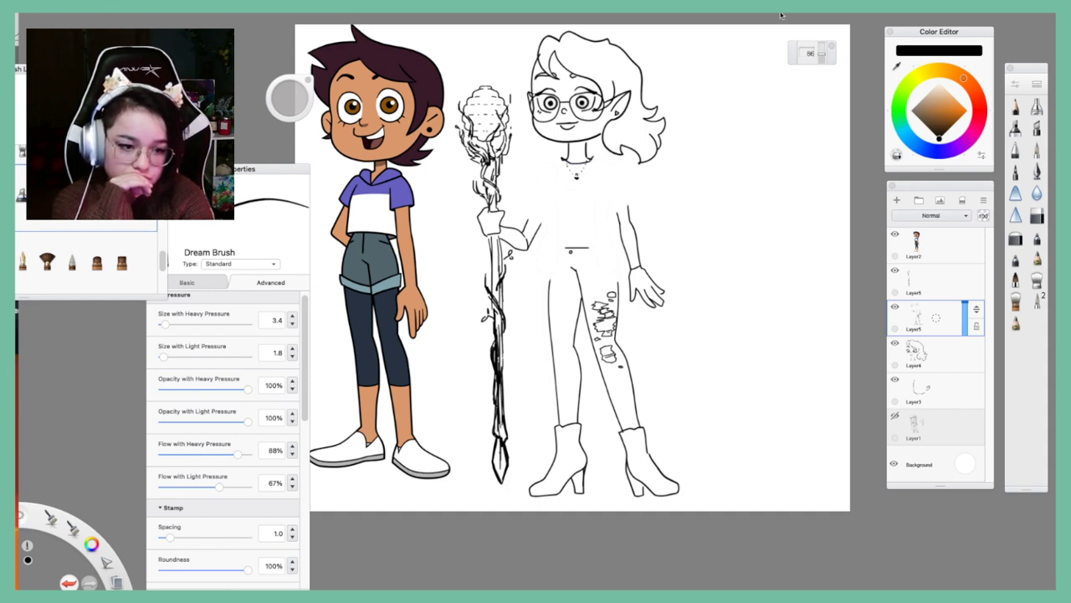
pyautogui.moveTo(822, 58); pyautogui.dragTo(823, 58)
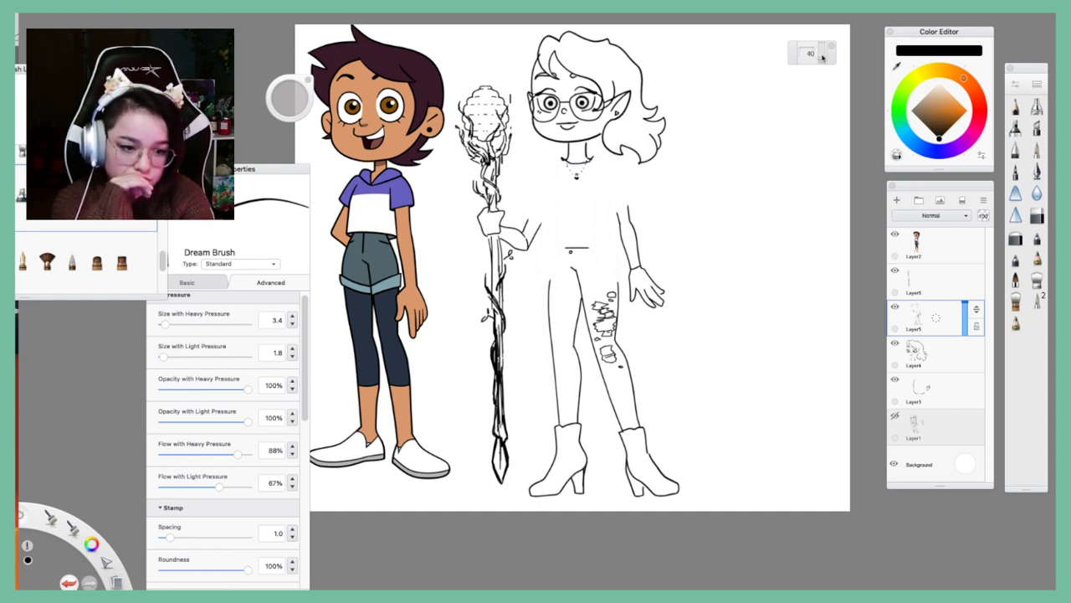
pyautogui.hotkey('ctrl', 'z')
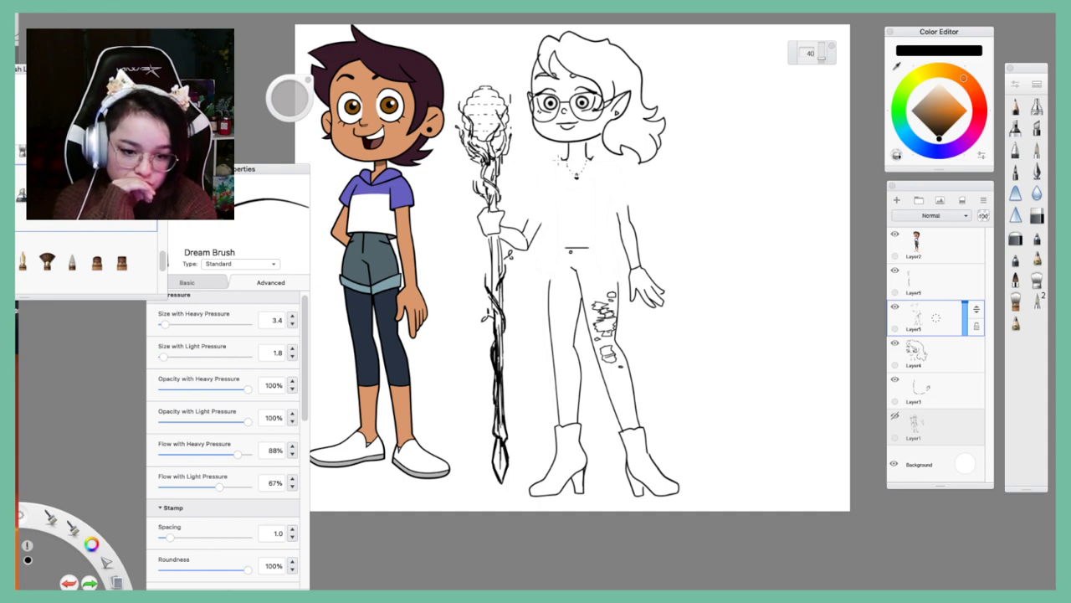
# Try drawing the neckline across the base of the elf's neck again and undo the attempts
pyautogui.moveTo(561, 163)
pyautogui.mouseDown()
pyautogui.moveTo(575, 174)
pyautogui.moveTo(602, 166)
pyautogui.moveTo(601, 152)
pyautogui.moveTo(681, 155)
pyautogui.moveTo(593, 180)
pyautogui.mouseUp()
pyautogui.hotkey('ctrl', 'z')
pyautogui.hotkey('ctrl', 'z')
pyautogui.press('space')
pyautogui.scroll(-5, 593, 180)
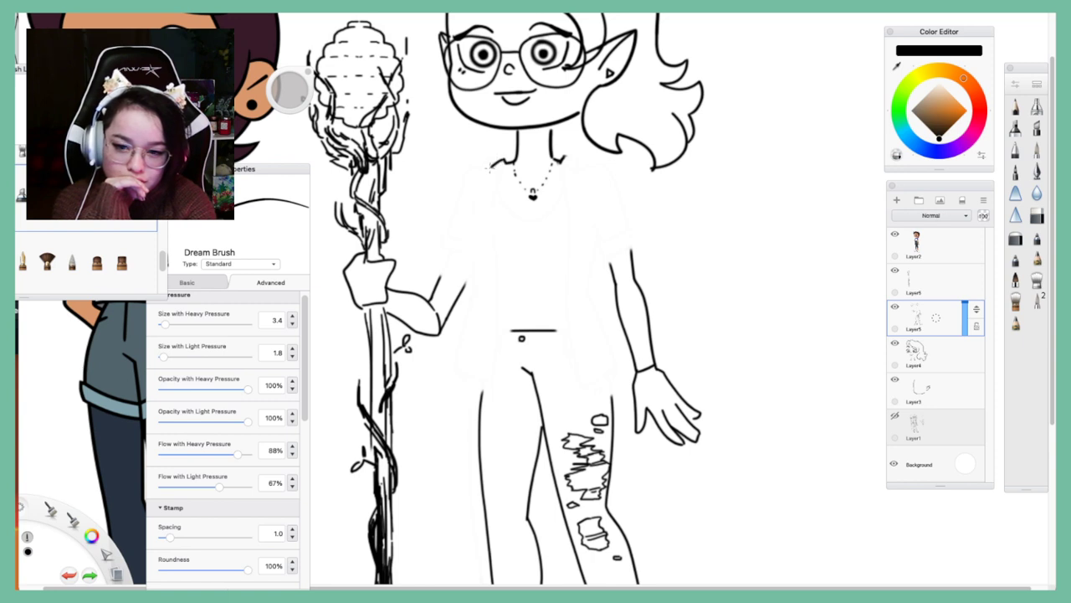
pyautogui.moveTo(490, 165)
pyautogui.mouseDown()
pyautogui.moveTo(532, 192)
pyautogui.moveTo(576, 161)
pyautogui.mouseUp()
pyautogui.hotkey('ctrl', 'z')
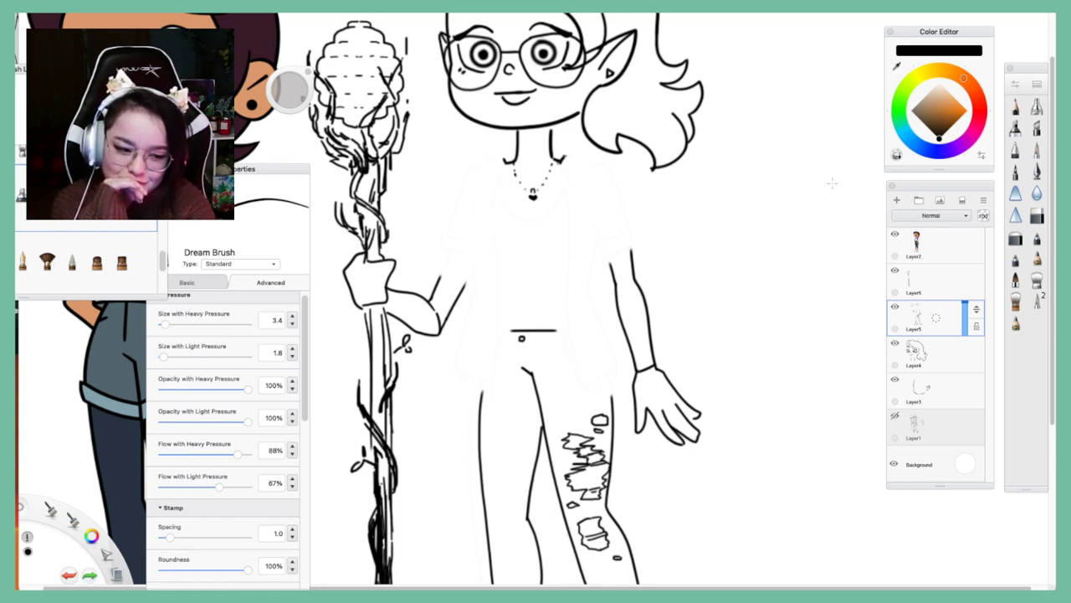
# Add a new layer above Layer5 and sketch a rounded hood-like collar around the elf's neck with the Pencil
pyautogui.click(896, 200)
pyautogui.click(1015, 106)
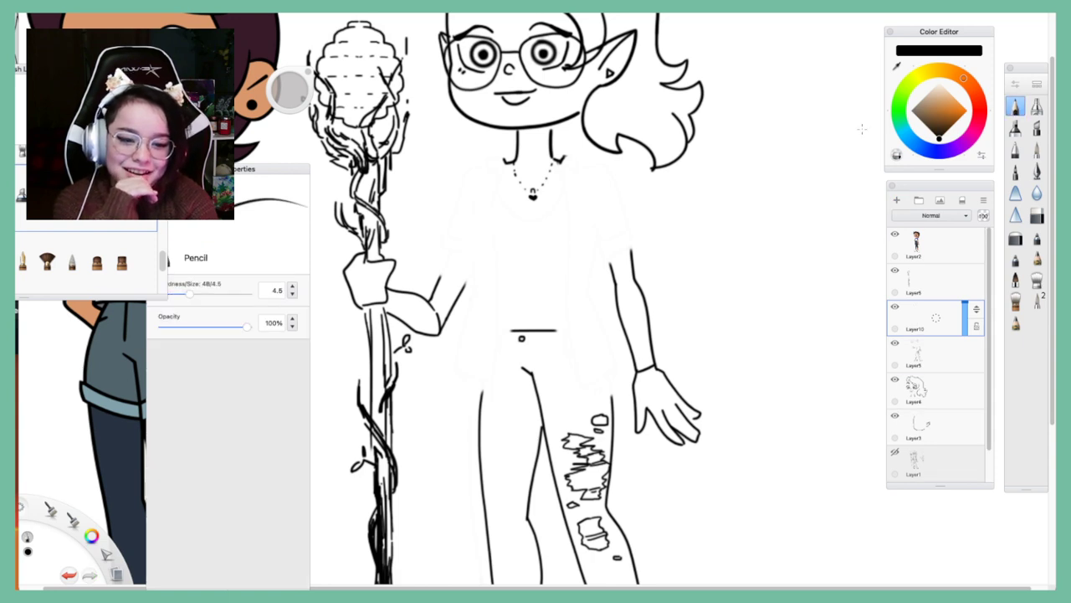
pyautogui.moveTo(503, 164)
pyautogui.mouseDown()
pyautogui.moveTo(534, 192)
pyautogui.moveTo(507, 168)
pyautogui.moveTo(506, 180)
pyautogui.moveTo(565, 170)
pyautogui.moveTo(501, 171)
pyautogui.moveTo(498, 159)
pyautogui.moveTo(483, 178)
pyautogui.moveTo(558, 194)
pyautogui.mouseUp()
pyautogui.moveTo(566, 157)
pyautogui.mouseDown()
pyautogui.moveTo(584, 171)
pyautogui.moveTo(580, 182)
pyautogui.moveTo(540, 210)
pyautogui.mouseUp()
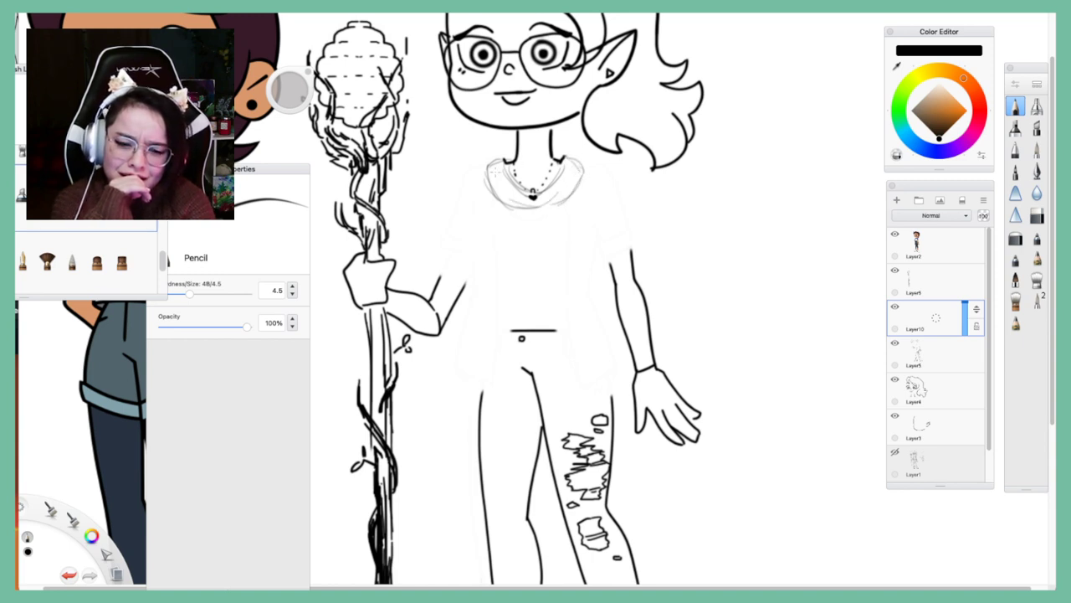
# Sketch a loose sleeve from the shoulder down the arm holding the staff, then clear the sketch layer
pyautogui.moveTo(489, 173)
pyautogui.mouseDown()
pyautogui.moveTo(459, 193)
pyautogui.moveTo(440, 244)
pyautogui.mouseUp()
pyautogui.moveTo(447, 204); pyautogui.dragTo(422, 300)
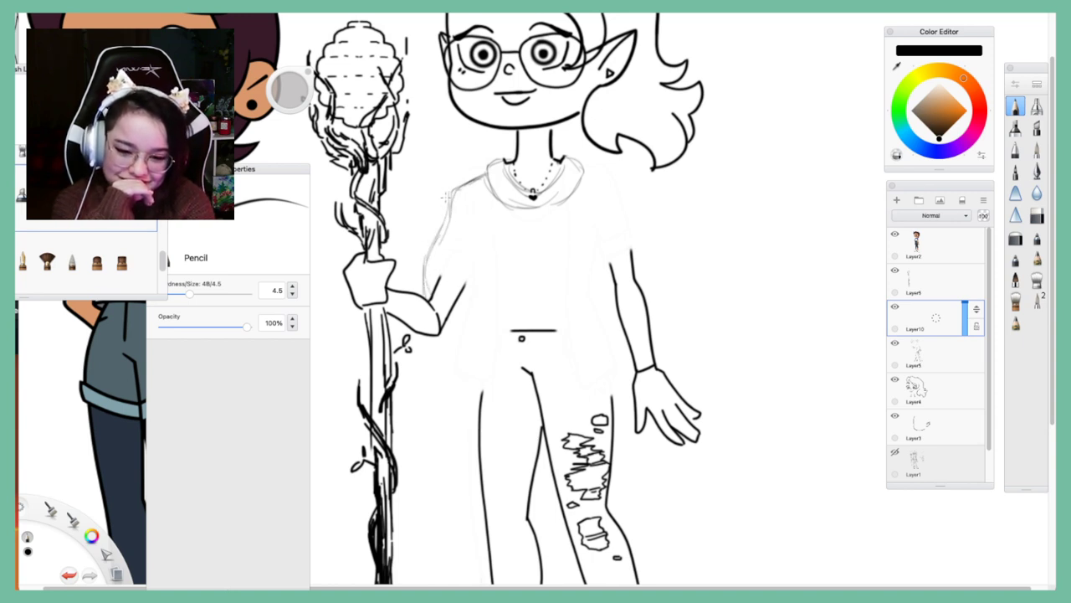
pyautogui.moveTo(450, 198); pyautogui.dragTo(433, 251)
pyautogui.moveTo(442, 241); pyautogui.dragTo(418, 288)
pyautogui.moveTo(432, 269)
pyautogui.mouseDown()
pyautogui.moveTo(410, 284)
pyautogui.moveTo(423, 290)
pyautogui.moveTo(422, 342)
pyautogui.moveTo(441, 355)
pyautogui.moveTo(473, 318)
pyautogui.mouseUp()
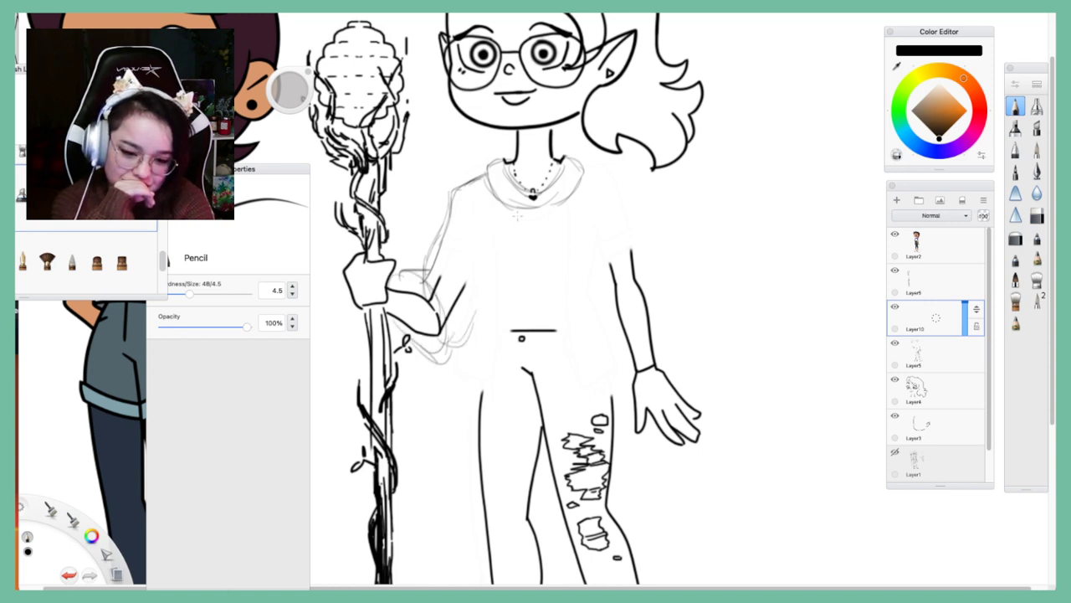
pyautogui.click(959, 202)
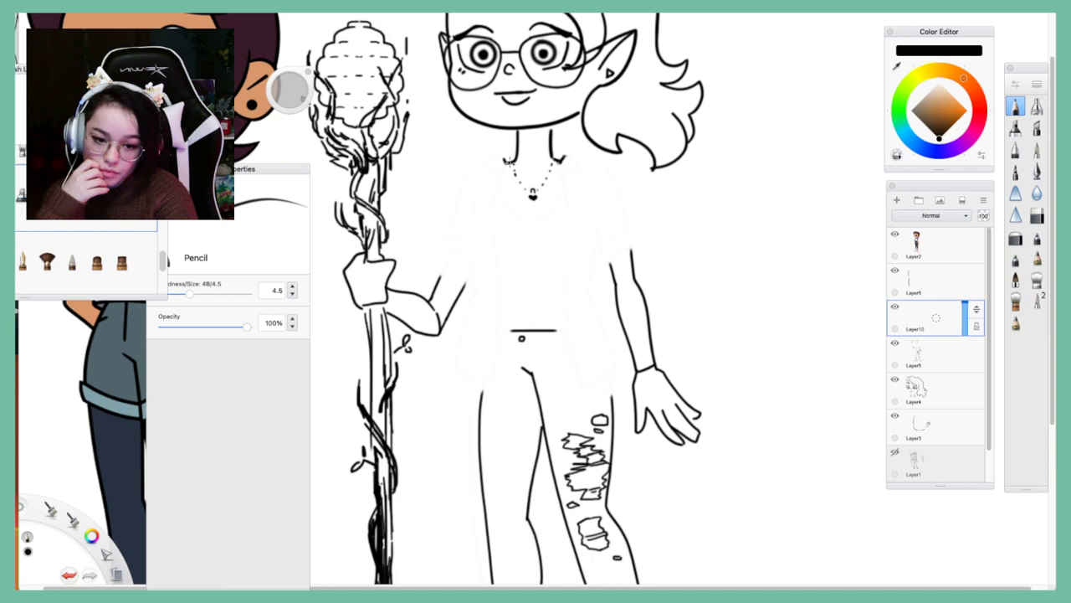
# Sketch a hoodie with shoulder lines, open collar and two hanging drawstrings, then clear the sketch layer
pyautogui.moveTo(512, 162)
pyautogui.mouseDown()
pyautogui.moveTo(448, 198)
pyautogui.moveTo(446, 218)
pyautogui.moveTo(446, 197)
pyautogui.moveTo(438, 245)
pyautogui.moveTo(445, 198)
pyautogui.moveTo(426, 284)
pyautogui.mouseUp()
pyautogui.moveTo(499, 164)
pyautogui.mouseDown()
pyautogui.moveTo(490, 174)
pyautogui.moveTo(512, 208)
pyautogui.mouseUp()
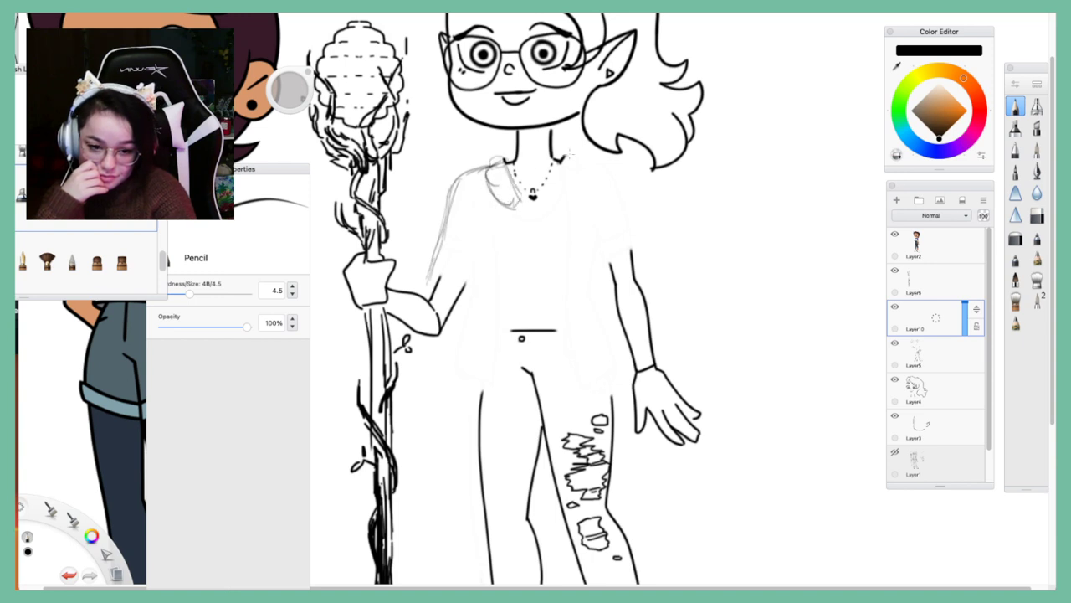
pyautogui.moveTo(570, 153)
pyautogui.mouseDown()
pyautogui.moveTo(519, 250)
pyautogui.moveTo(553, 212)
pyautogui.moveTo(558, 267)
pyautogui.mouseUp()
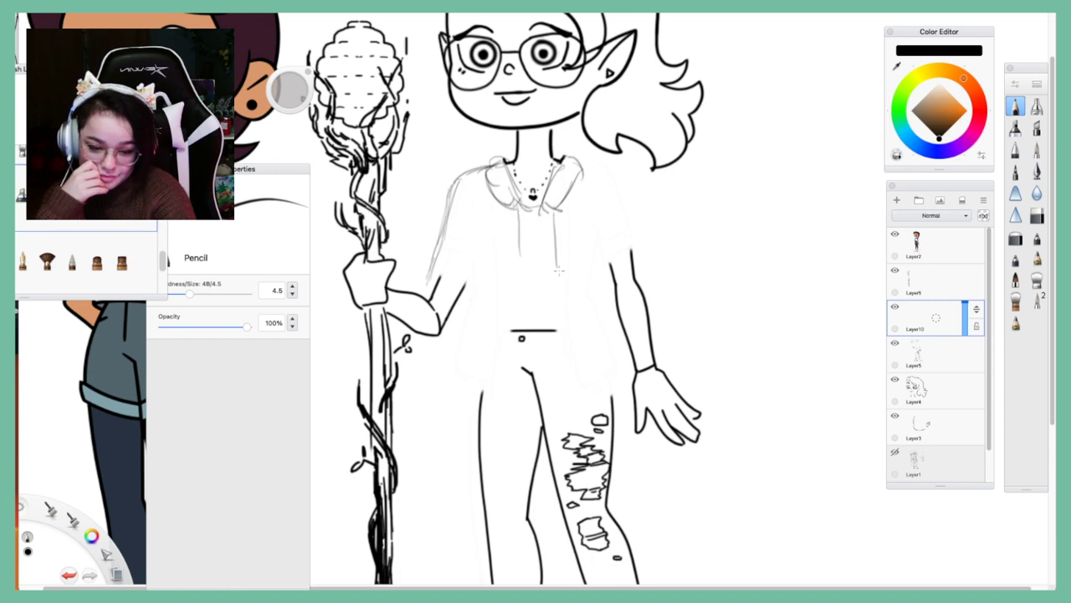
pyautogui.moveTo(508, 213); pyautogui.dragTo(505, 291)
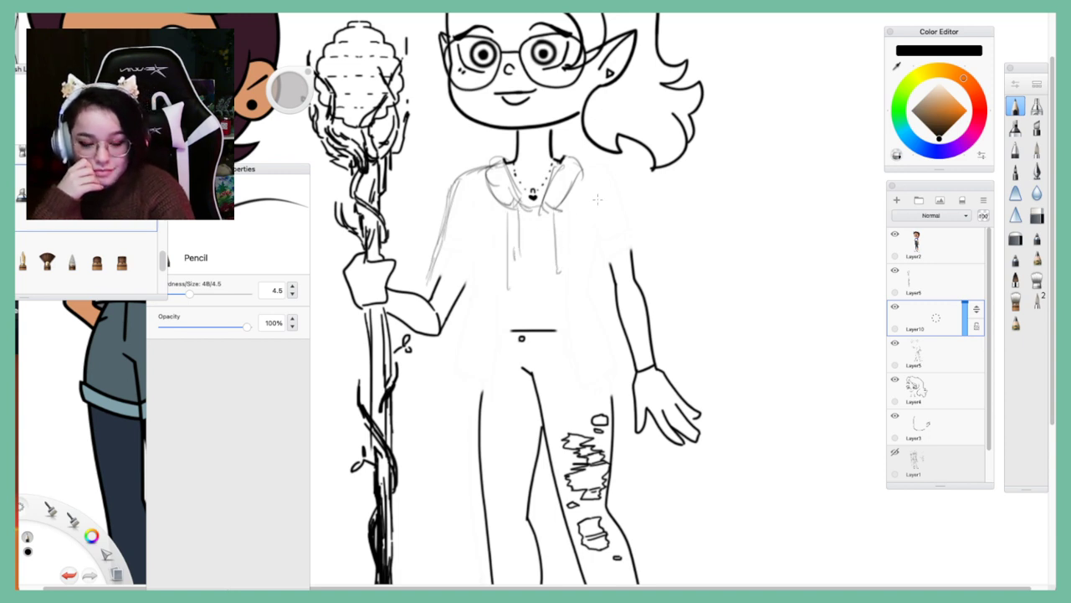
pyautogui.moveTo(568, 162)
pyautogui.mouseDown()
pyautogui.moveTo(604, 172)
pyautogui.moveTo(643, 271)
pyautogui.moveTo(642, 288)
pyautogui.moveTo(606, 308)
pyautogui.moveTo(591, 257)
pyautogui.mouseUp()
pyautogui.click(961, 201)
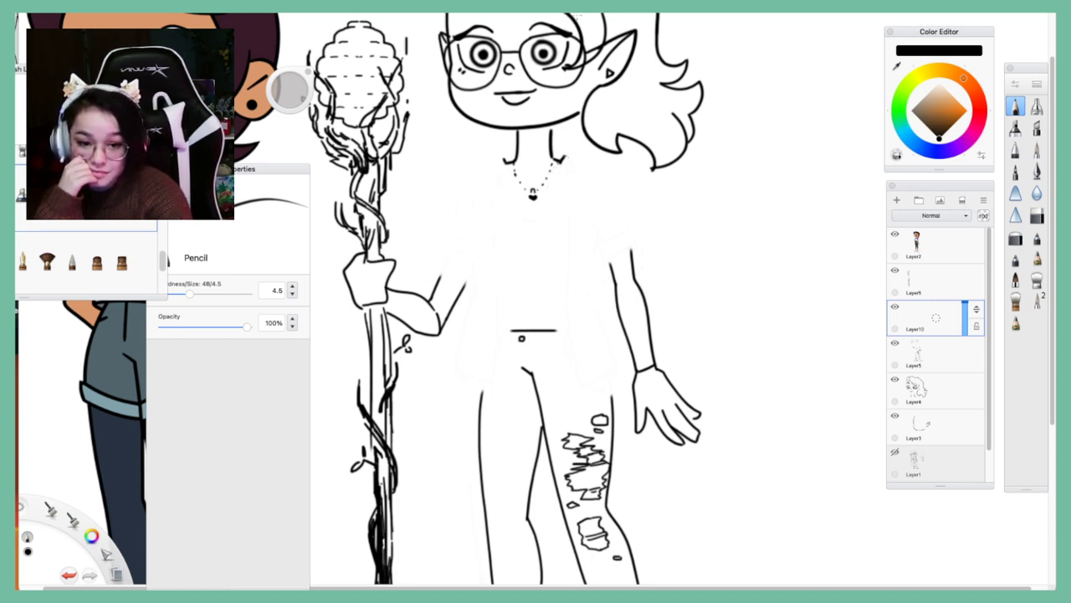
pyautogui.press('space')
pyautogui.moveTo(591, 98); pyautogui.dragTo(611, 243)
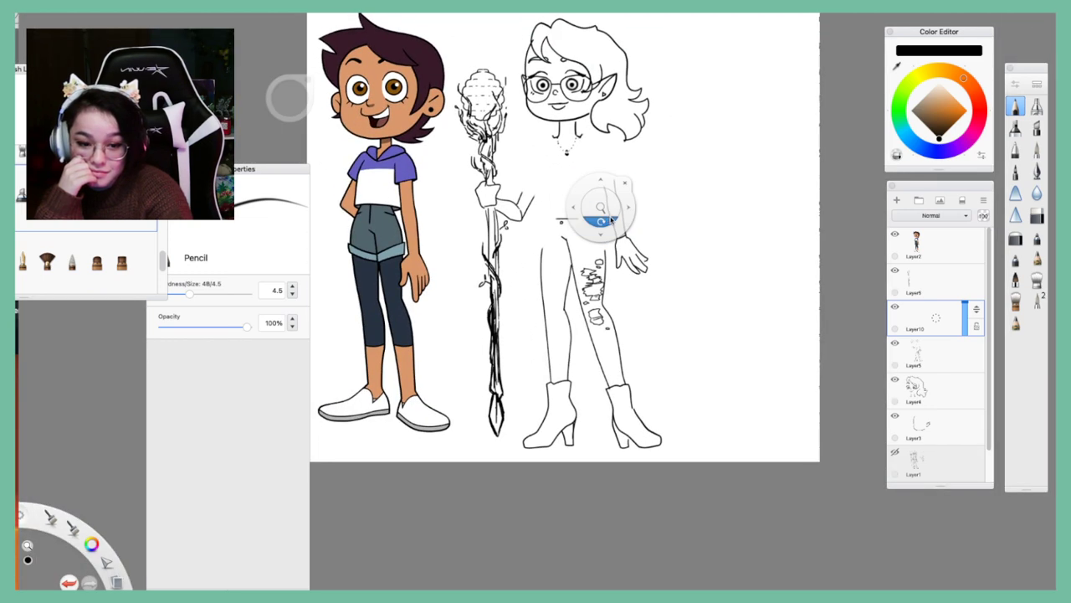
pyautogui.moveTo(603, 206)
pyautogui.mouseDown()
pyautogui.moveTo(614, 108)
pyautogui.moveTo(611, 189)
pyautogui.mouseUp()
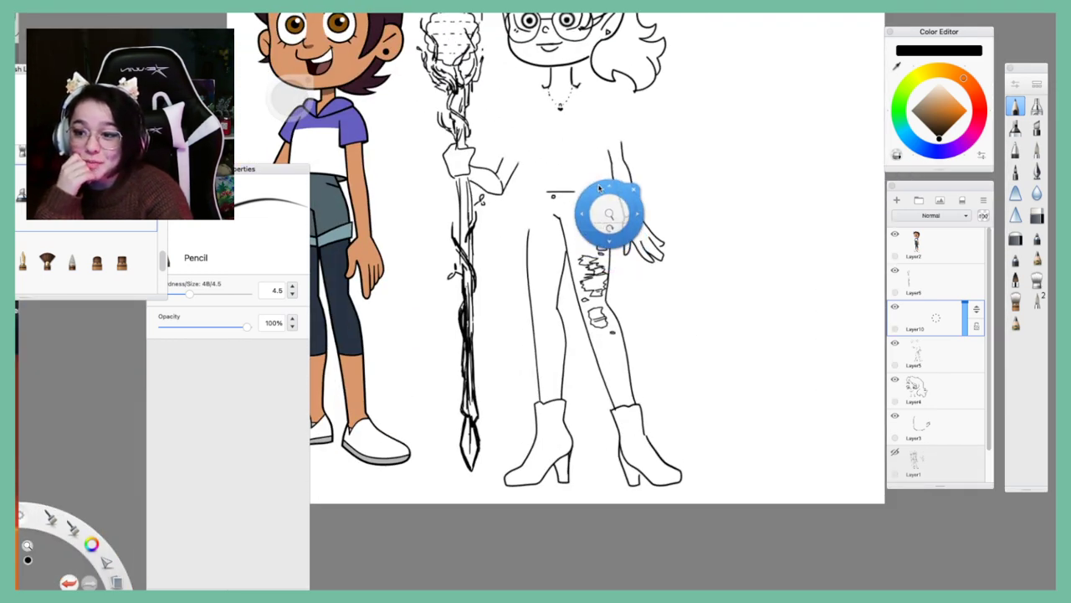
# Sketch a V-shaped hood collar with folded flaps around the elf's neck and two drawstrings hanging from it
pyautogui.moveTo(609, 192); pyautogui.dragTo(678, 249)
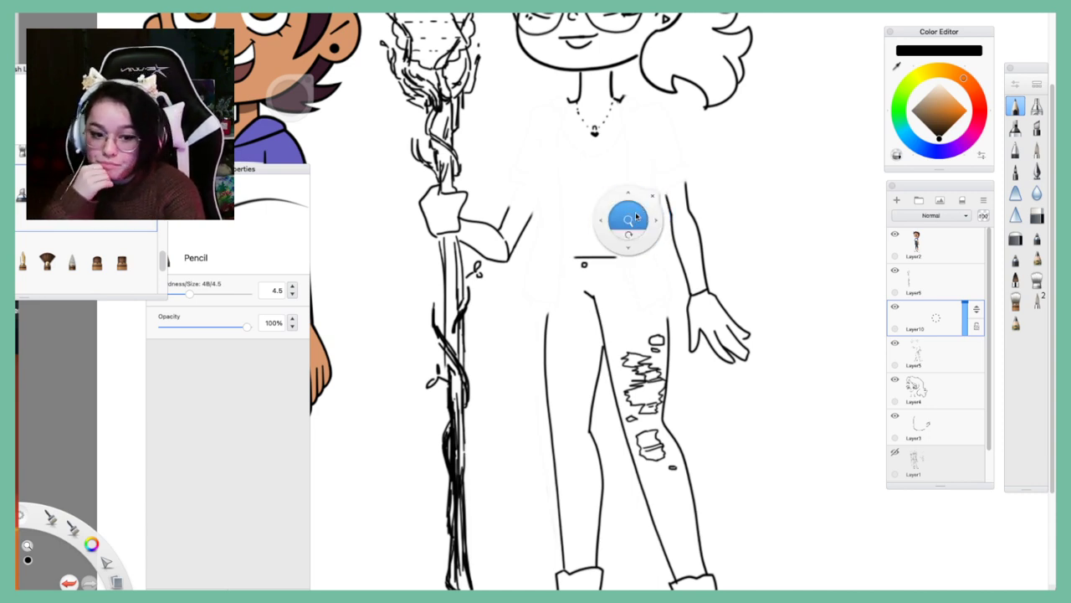
pyautogui.moveTo(651, 265); pyautogui.dragTo(655, 194)
pyautogui.moveTo(663, 296); pyautogui.dragTo(598, 391)
pyautogui.moveTo(615, 245); pyautogui.dragTo(613, 298)
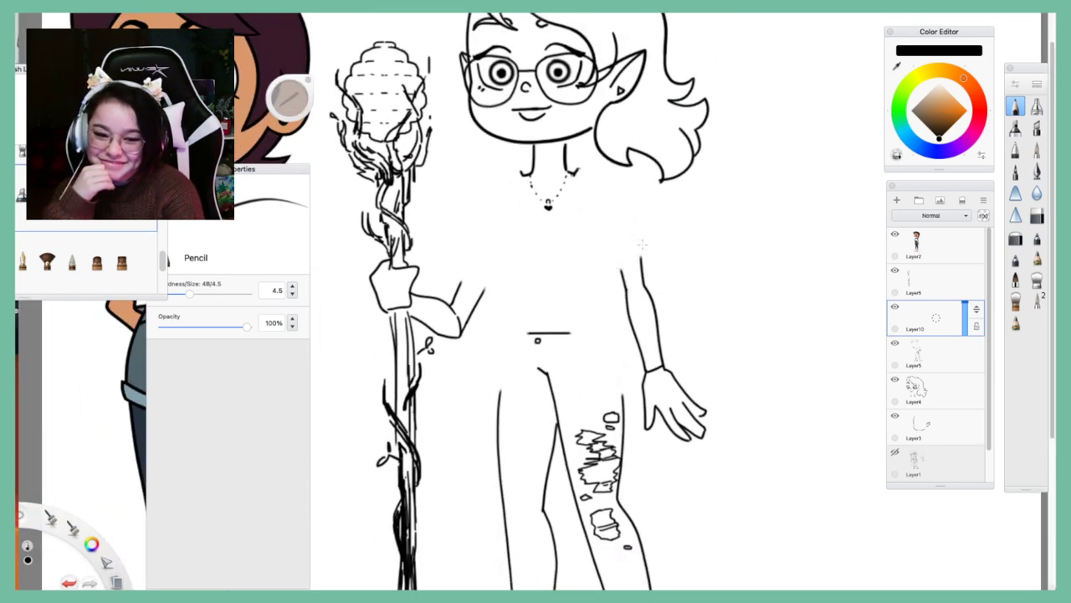
pyautogui.moveTo(517, 172); pyautogui.dragTo(542, 216)
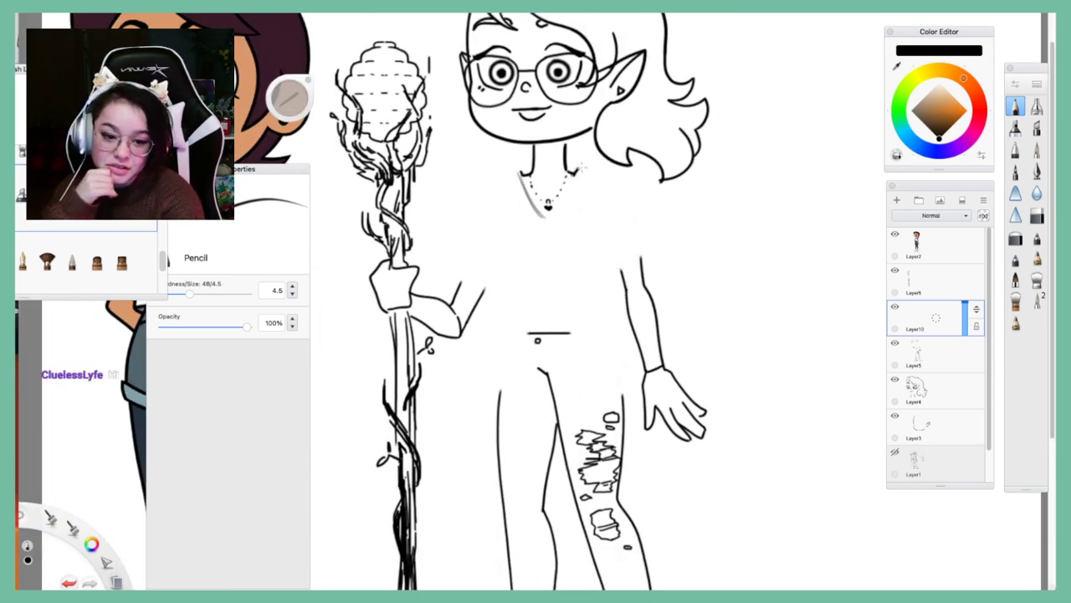
pyautogui.moveTo(577, 167); pyautogui.dragTo(549, 216)
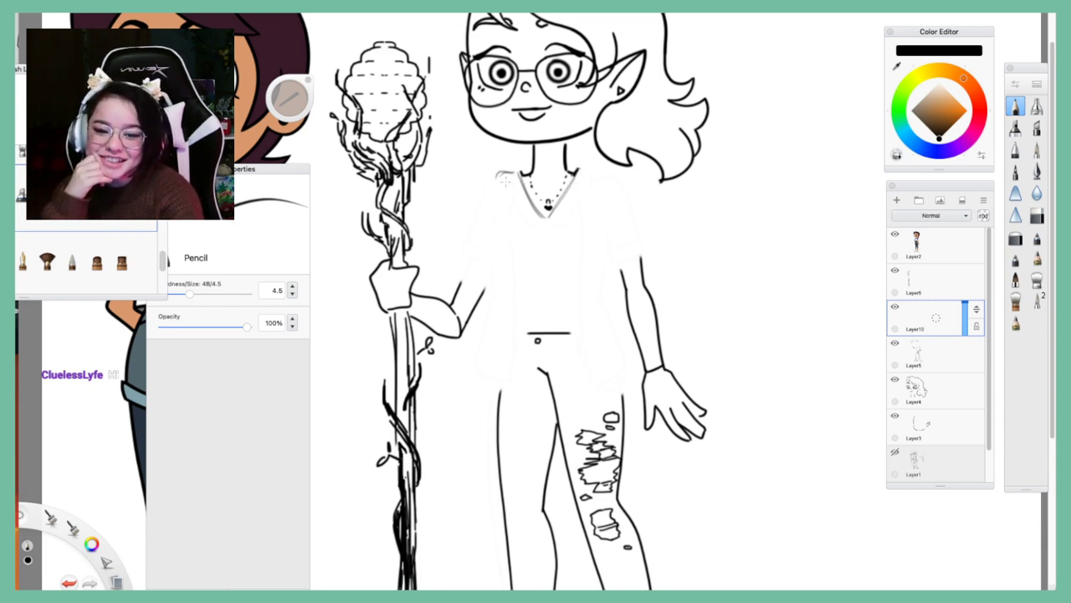
pyautogui.moveTo(502, 178); pyautogui.dragTo(536, 216)
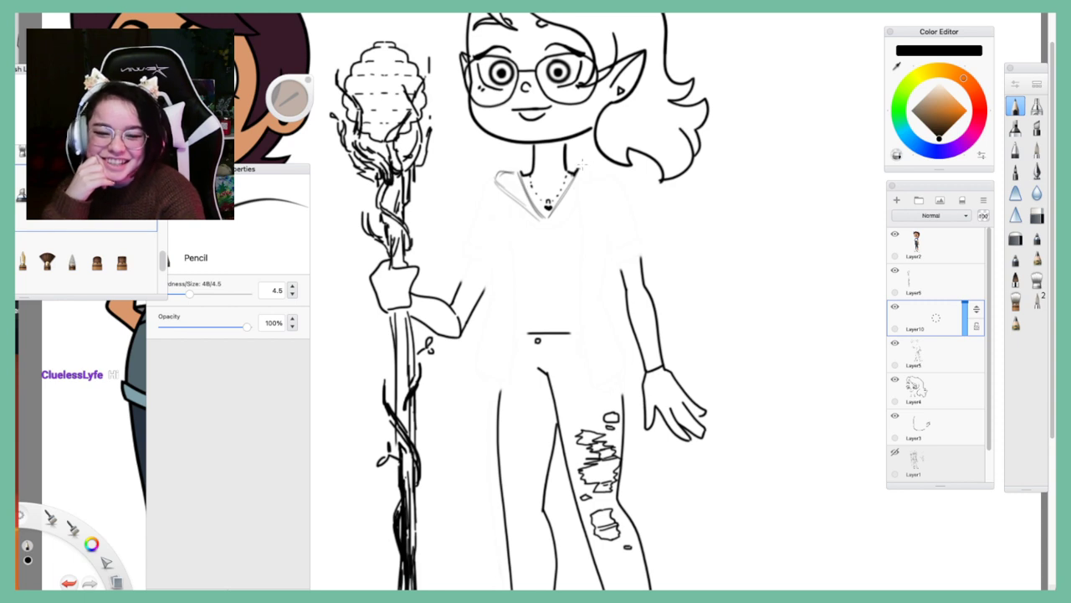
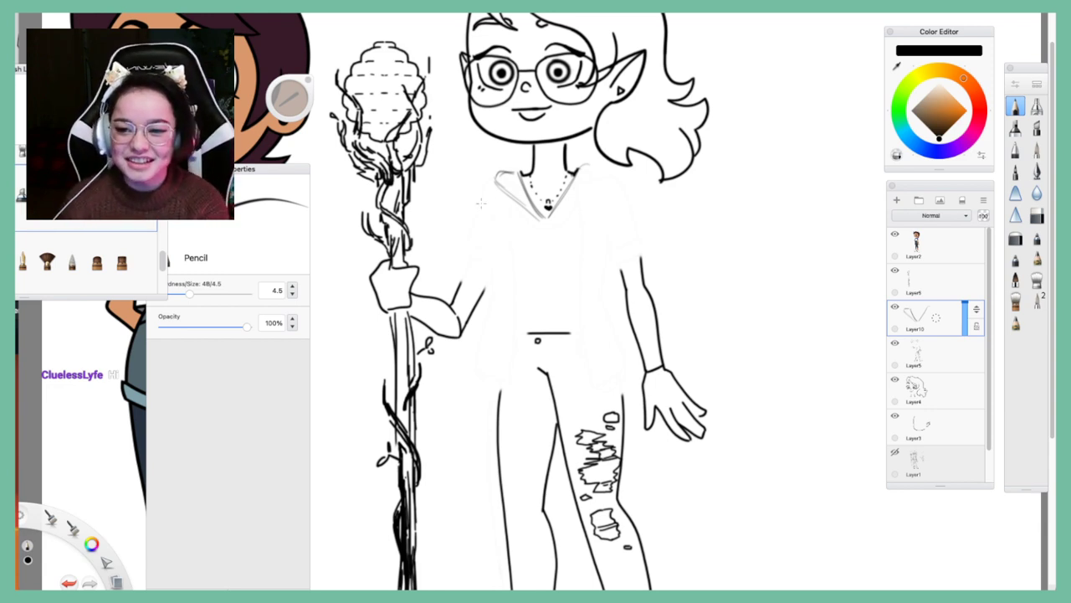
pyautogui.moveTo(579, 170)
pyautogui.mouseDown()
pyautogui.moveTo(601, 173)
pyautogui.moveTo(564, 209)
pyautogui.mouseUp()
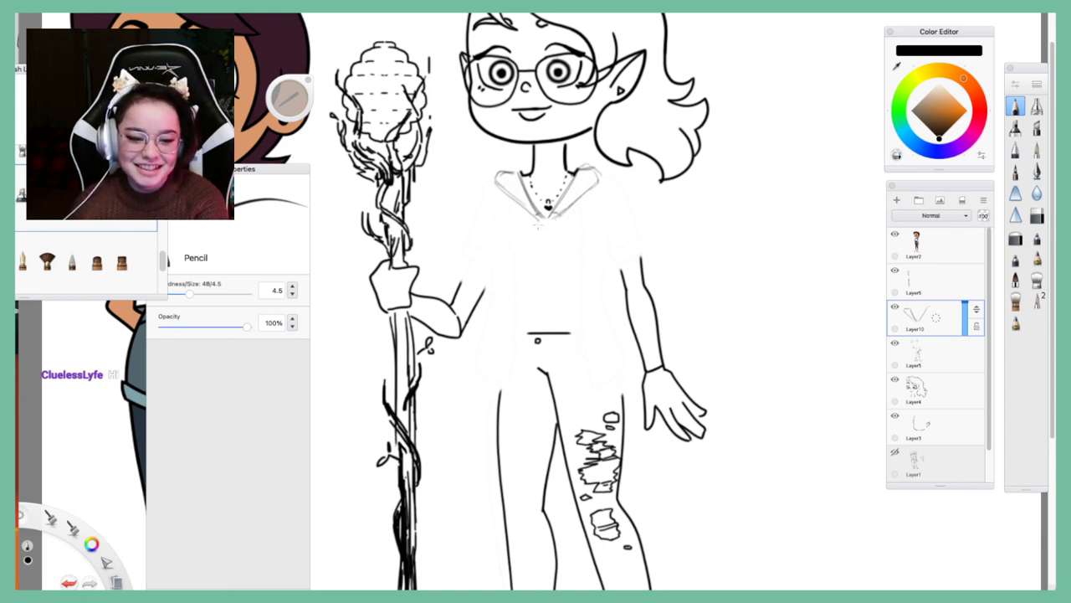
pyautogui.moveTo(528, 218)
pyautogui.mouseDown()
pyautogui.moveTo(534, 251)
pyautogui.moveTo(563, 264)
pyautogui.mouseUp()
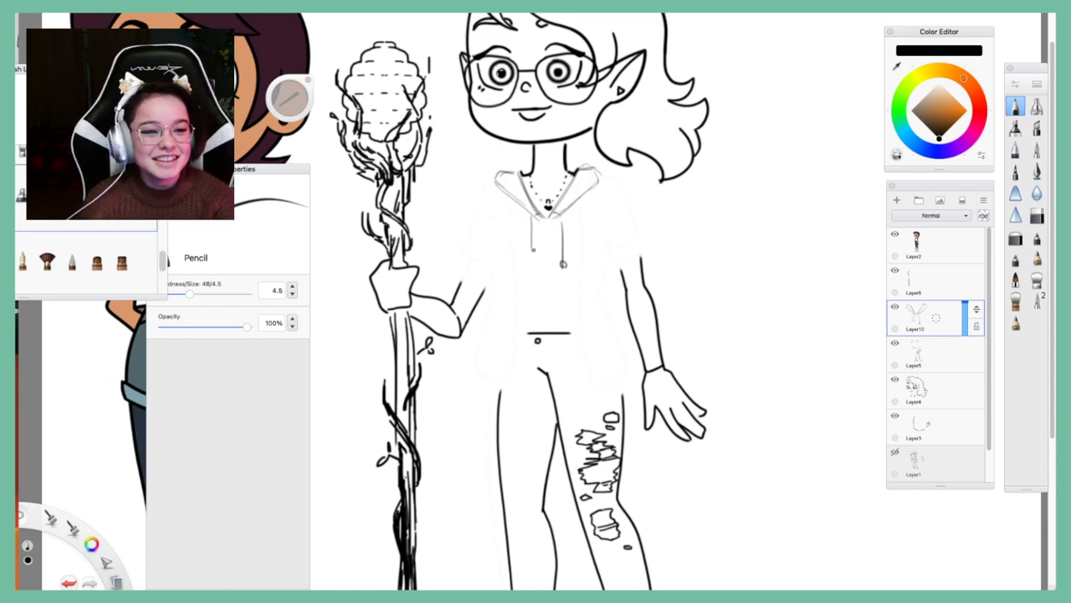
# Sketch the shoulder, sleeve and torso side of the hoodie beside the staff arm, then clear the sketch layer
pyautogui.press('super+Tab')
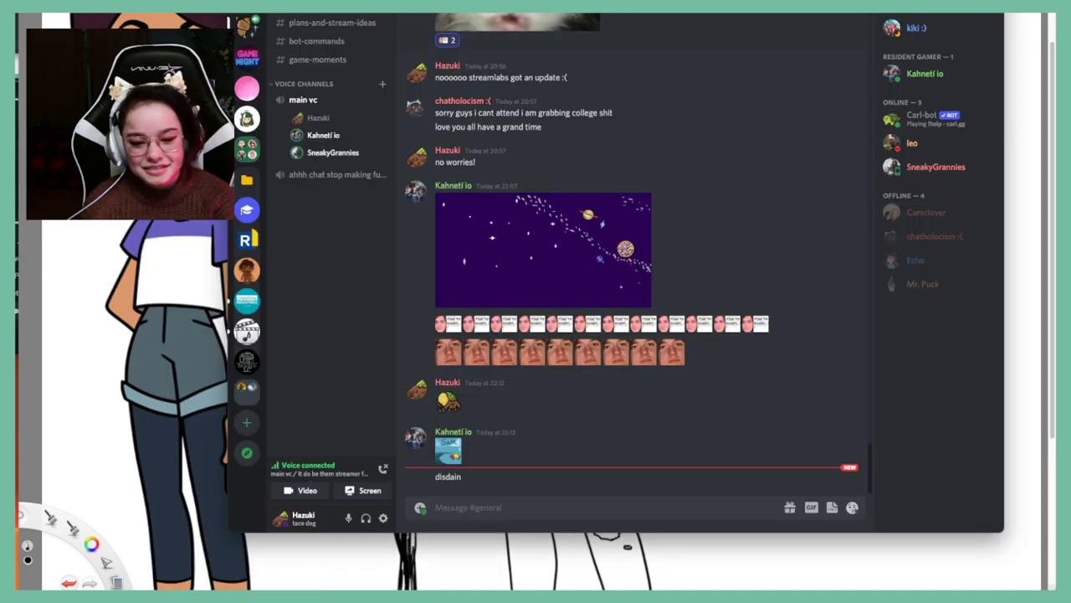
pyautogui.press('super+Tab')
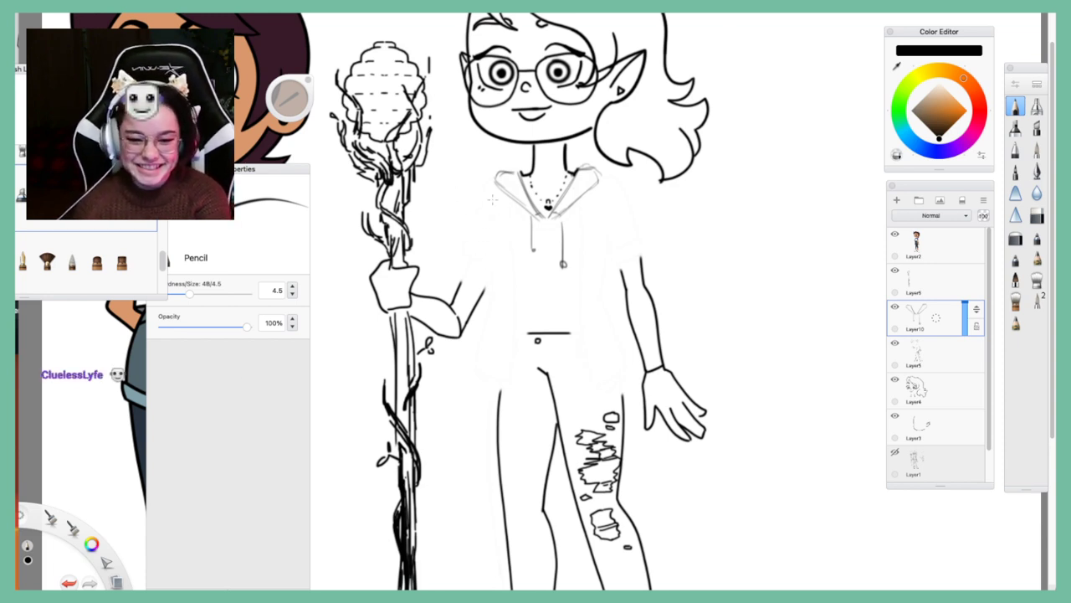
pyautogui.moveTo(496, 179)
pyautogui.mouseDown()
pyautogui.moveTo(452, 266)
pyautogui.moveTo(490, 295)
pyautogui.moveTo(485, 329)
pyautogui.mouseUp()
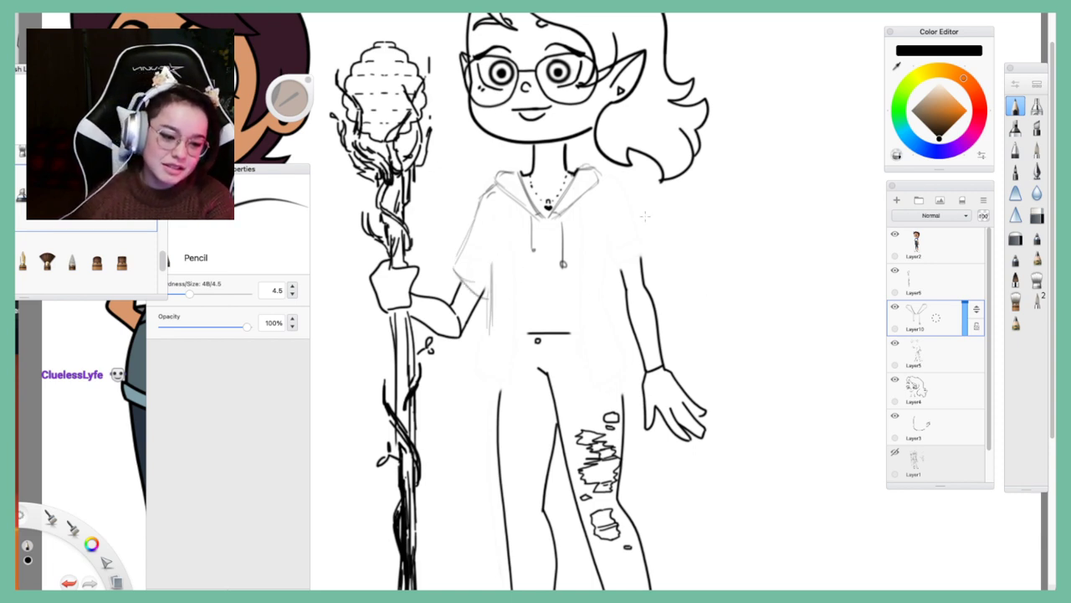
pyautogui.click(963, 200)
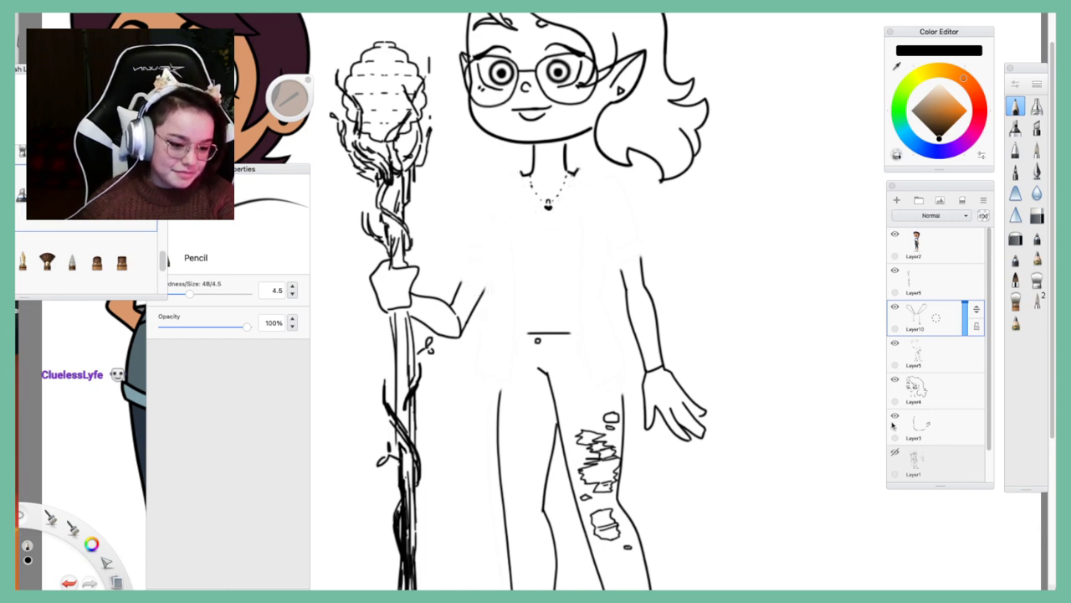
# Show the rough sketch on Layer1 and trace the staff arm's short sleeve and the open jacket's front edge on Layer10
pyautogui.click(893, 452)
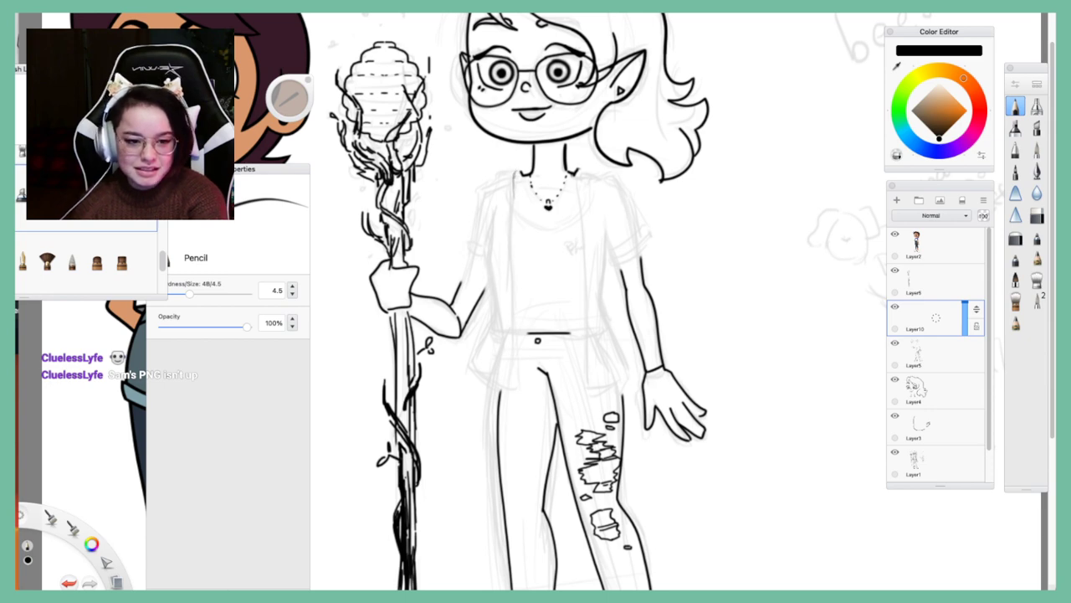
pyautogui.press('super+Tab')
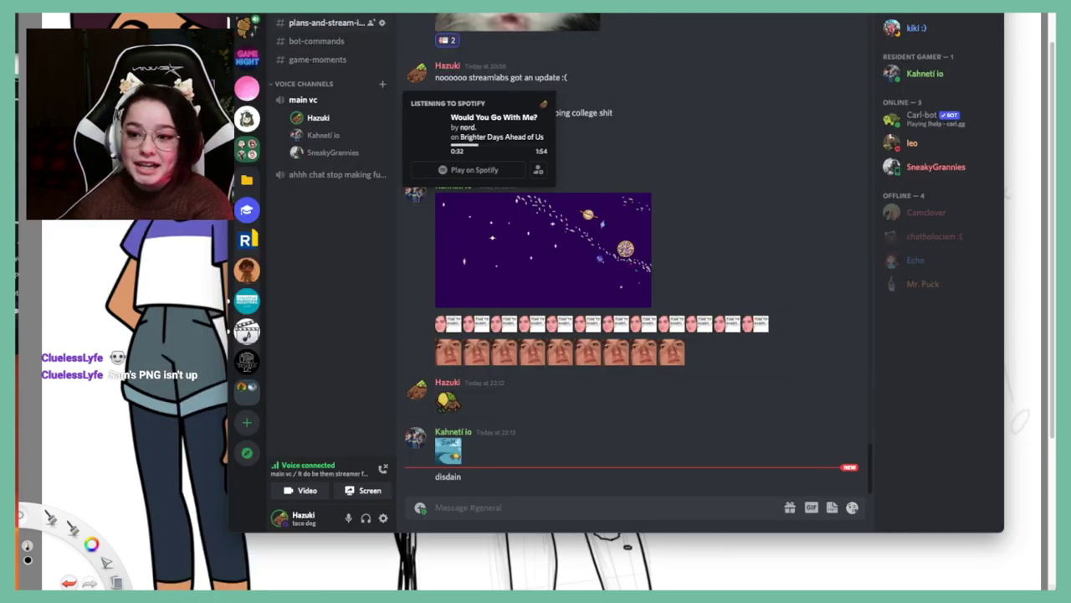
pyautogui.press('Escape')
pyautogui.hotkey('alt', 'Tab')
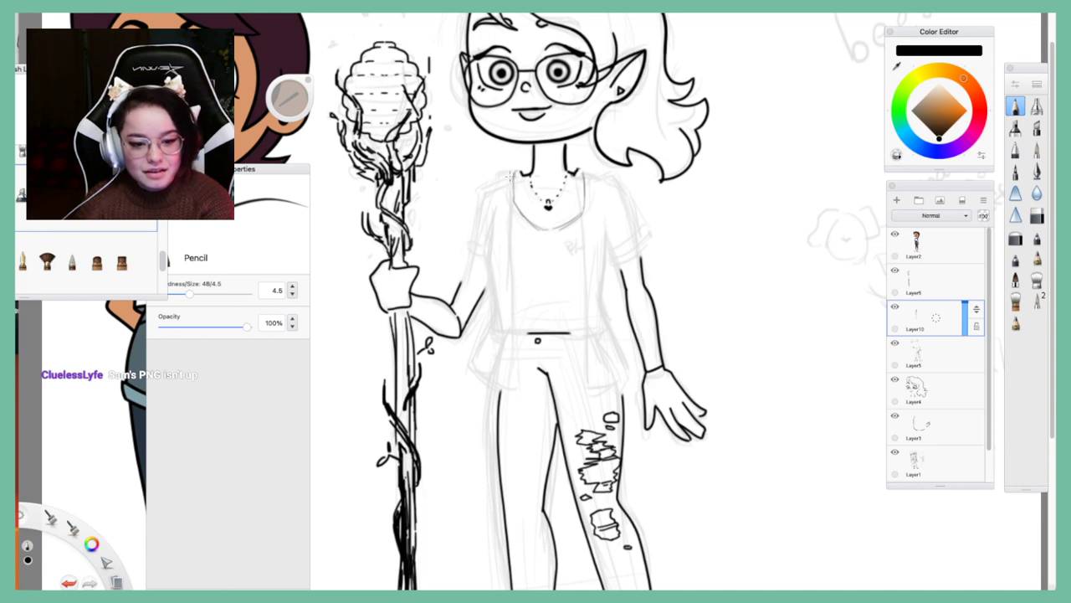
pyautogui.moveTo(507, 174)
pyautogui.mouseDown()
pyautogui.moveTo(488, 184)
pyautogui.moveTo(460, 262)
pyautogui.mouseUp()
pyautogui.moveTo(495, 223); pyautogui.dragTo(495, 301)
pyautogui.moveTo(494, 263); pyautogui.dragTo(504, 330)
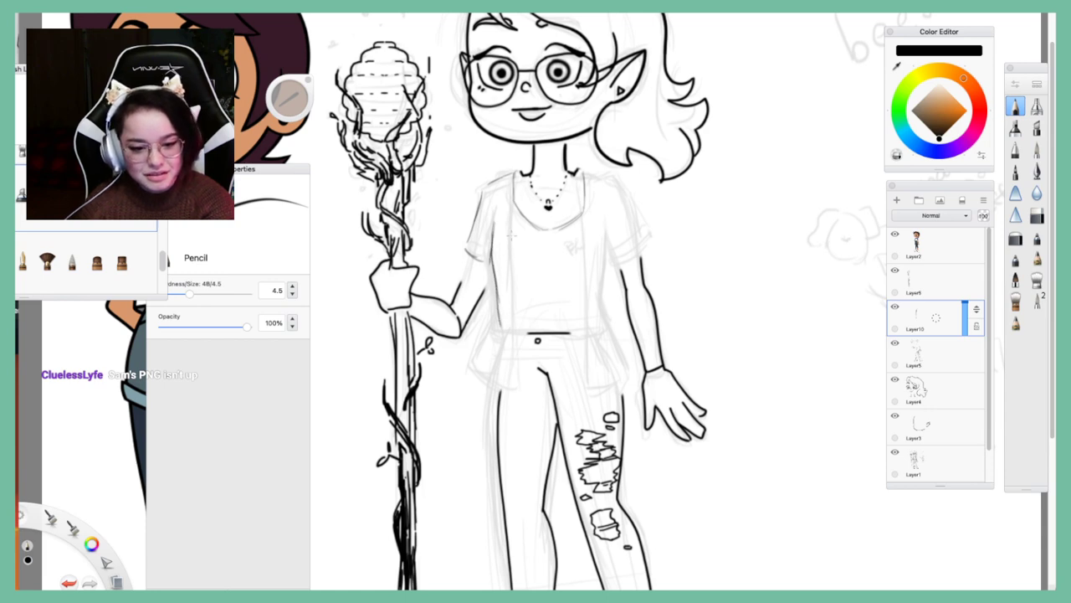
pyautogui.moveTo(513, 196); pyautogui.dragTo(514, 303)
pyautogui.moveTo(513, 242); pyautogui.dragTo(520, 339)
pyautogui.press('super+Tab')
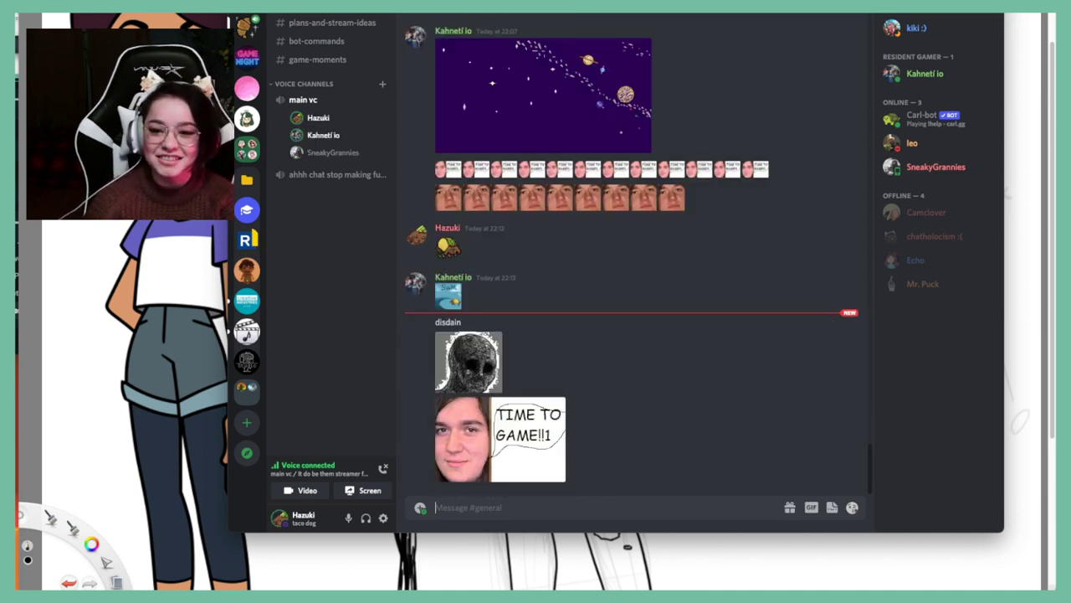
pyautogui.press('super+Tab')
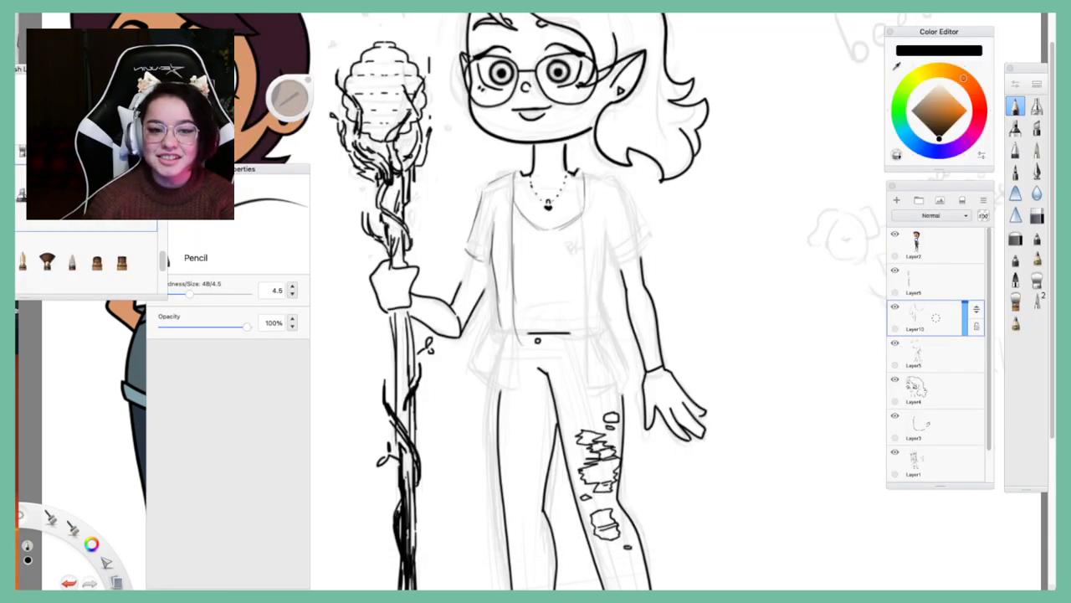
pyautogui.press('super+Tab')
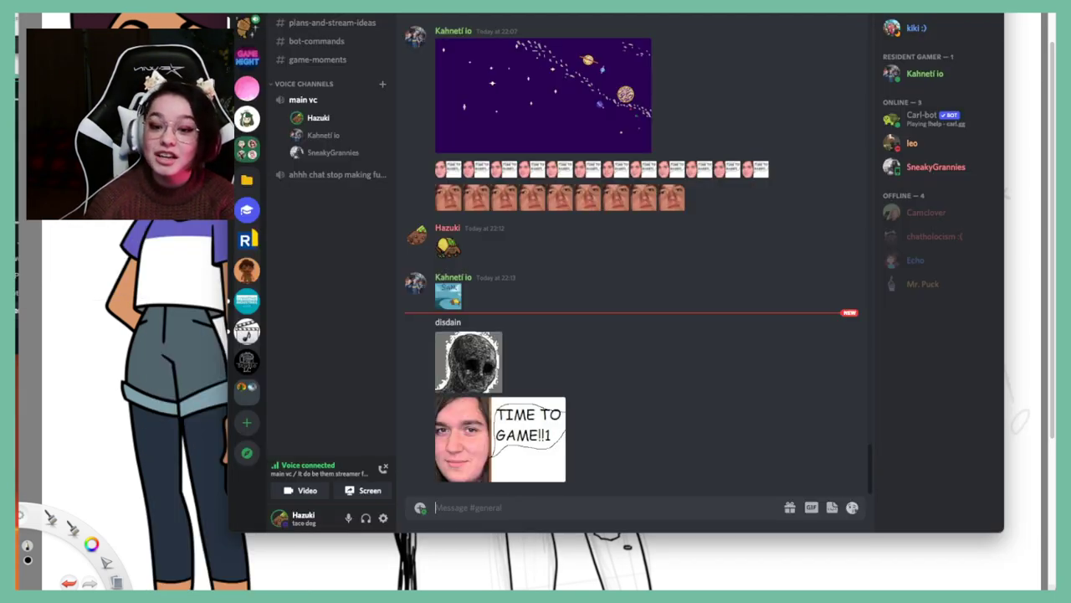
pyautogui.press('super+Tab')
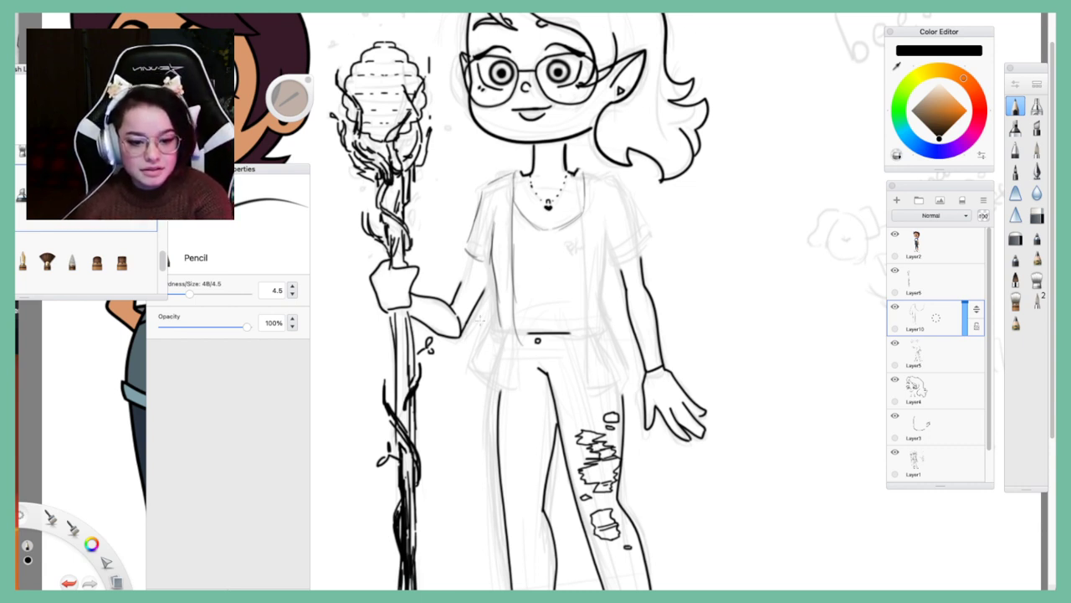
pyautogui.press('super+Tab')
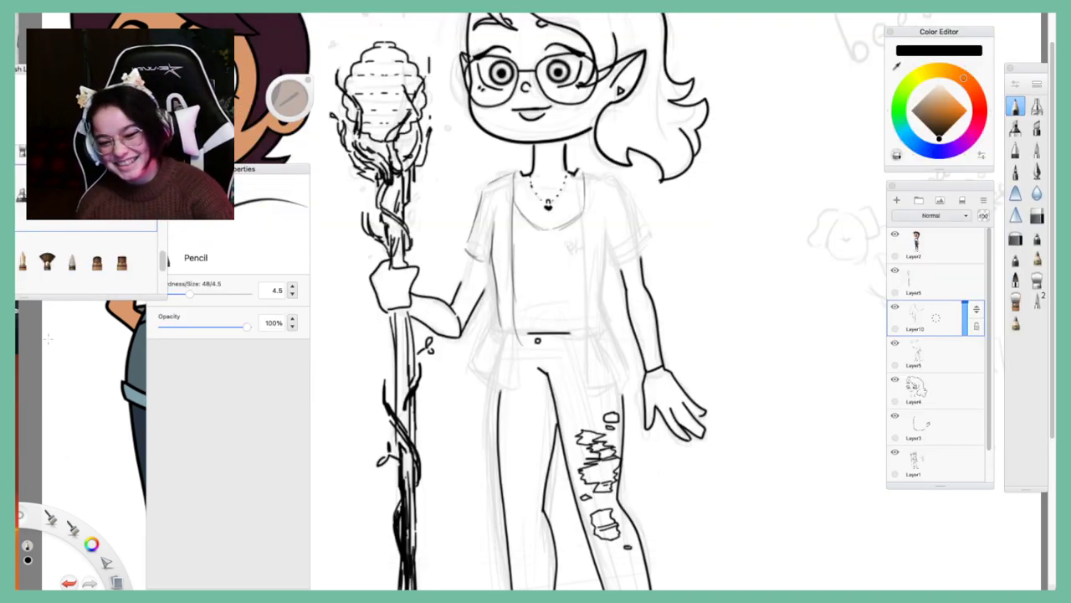
pyautogui.press('super+Tab')
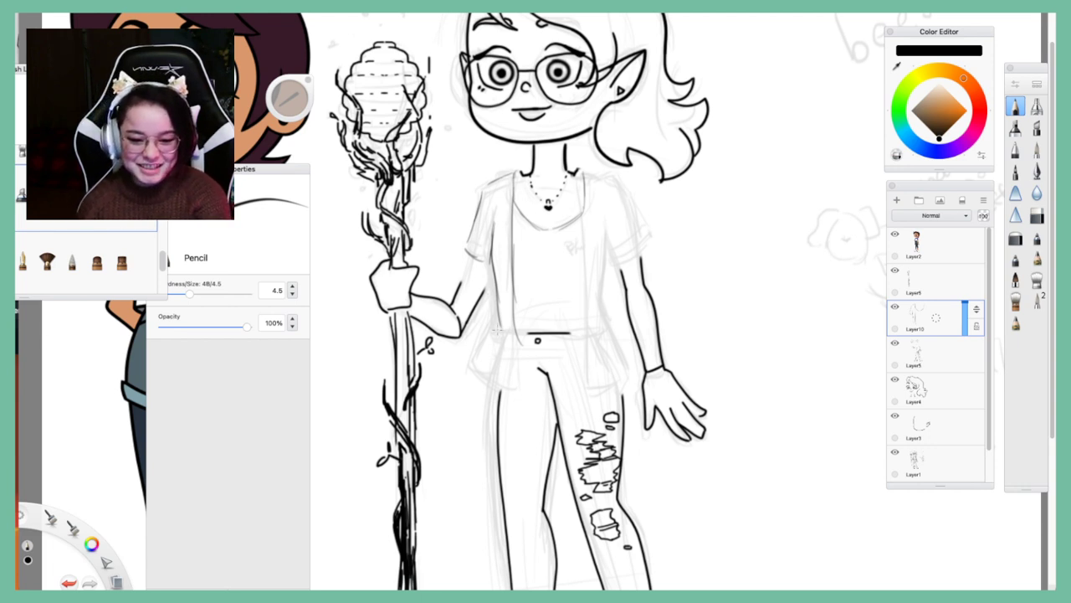
# Trace the jacket's flared hem on both hips, its other front edge and the short sleeve of the free arm
pyautogui.moveTo(497, 329)
pyautogui.mouseDown()
pyautogui.moveTo(476, 355)
pyautogui.moveTo(504, 385)
pyautogui.mouseUp()
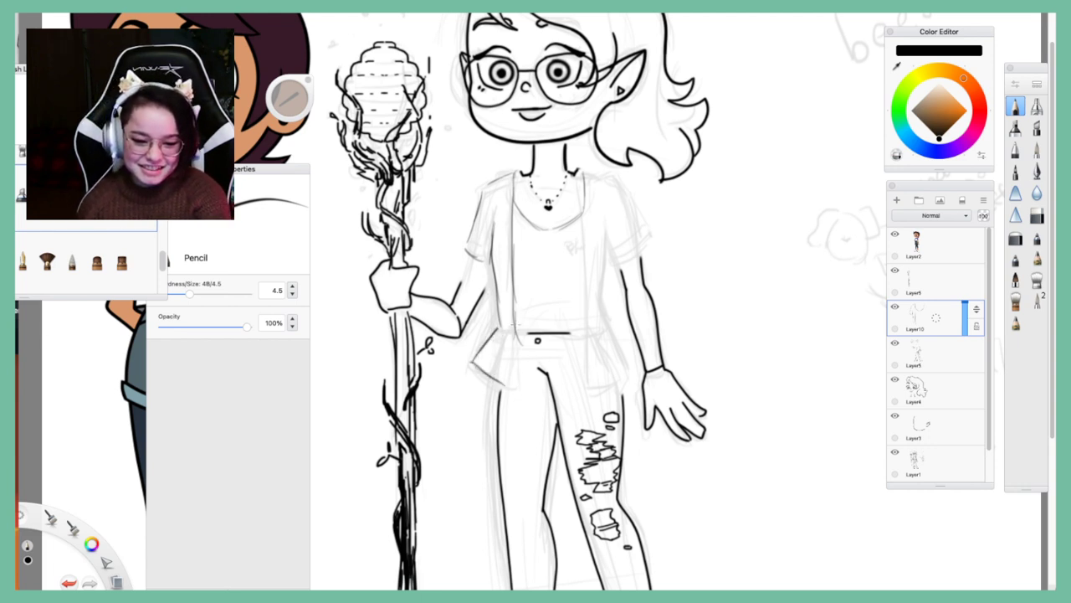
pyautogui.moveTo(514, 323); pyautogui.dragTo(506, 385)
pyautogui.moveTo(582, 172); pyautogui.dragTo(593, 323)
pyautogui.moveTo(588, 269); pyautogui.dragTo(604, 380)
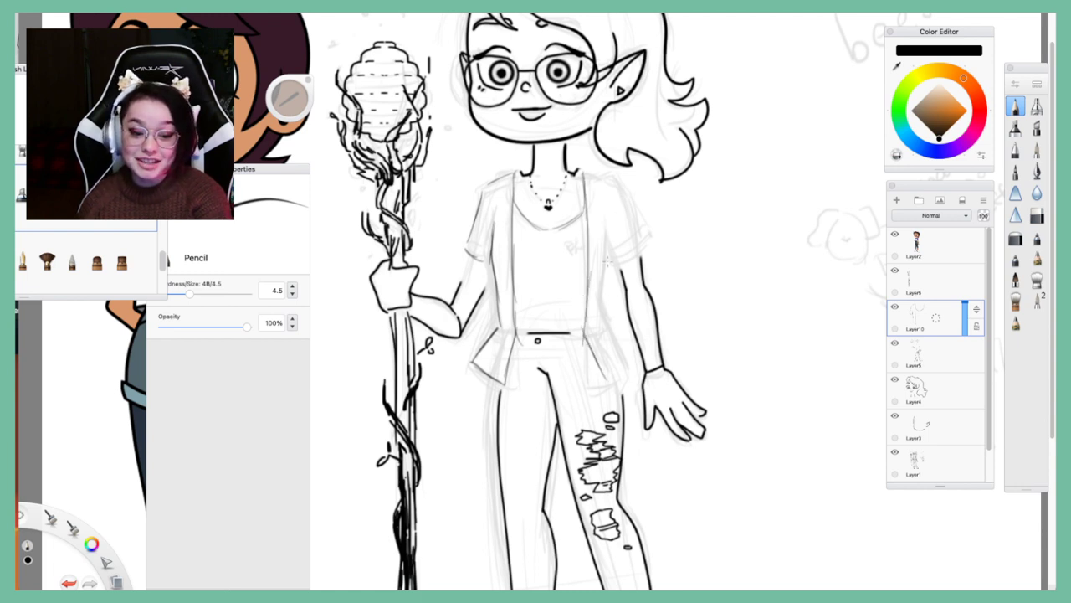
pyautogui.moveTo(602, 238)
pyautogui.mouseDown()
pyautogui.moveTo(596, 316)
pyautogui.moveTo(636, 375)
pyautogui.mouseUp()
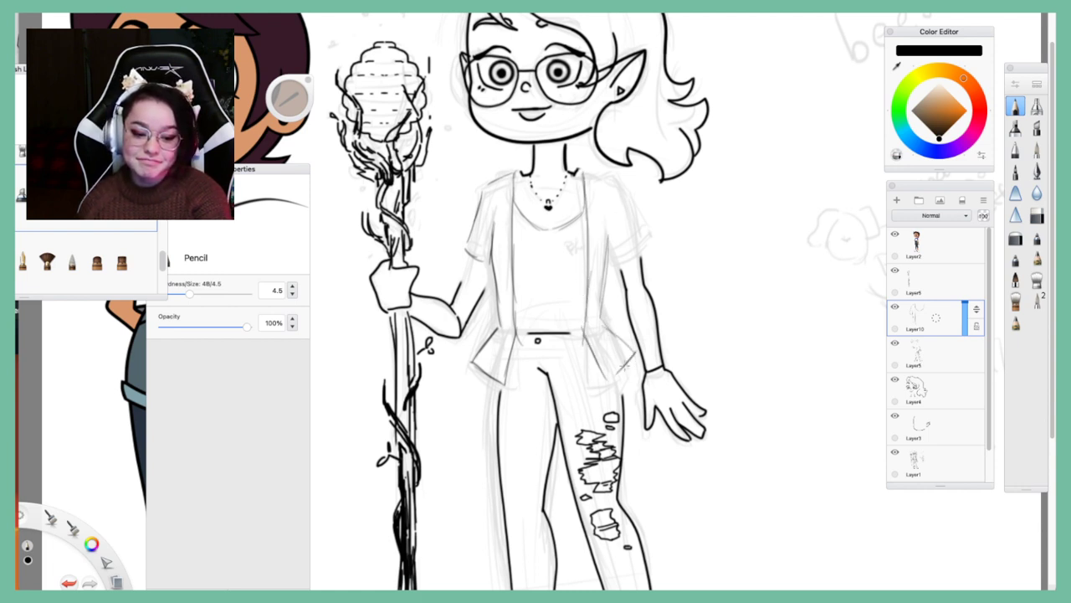
pyautogui.moveTo(607, 235); pyautogui.dragTo(614, 255)
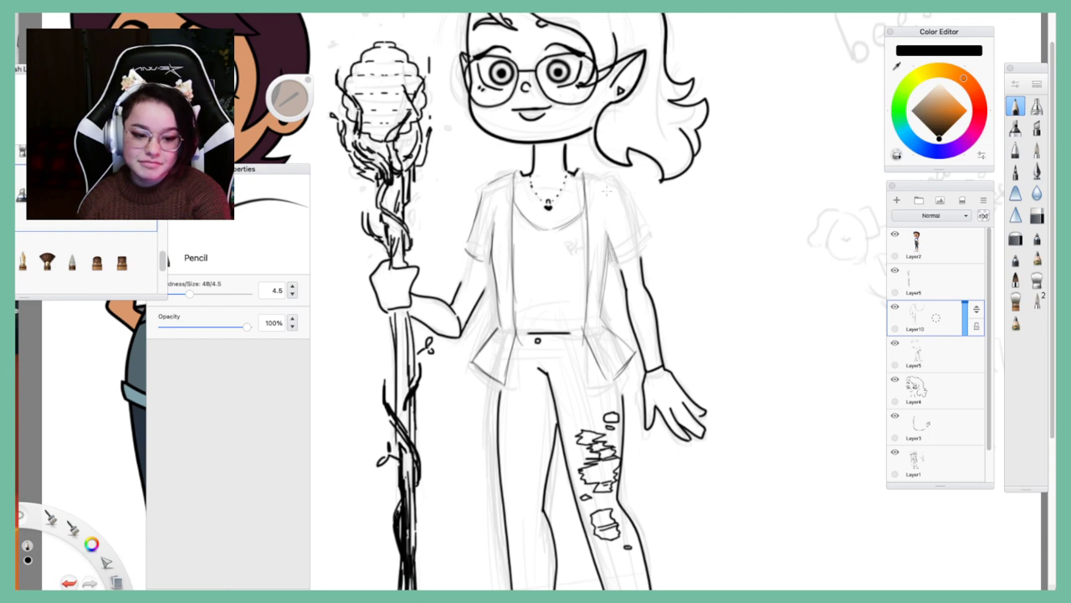
pyautogui.moveTo(586, 170)
pyautogui.mouseDown()
pyautogui.moveTo(626, 181)
pyautogui.moveTo(649, 242)
pyautogui.moveTo(614, 262)
pyautogui.mouseUp()
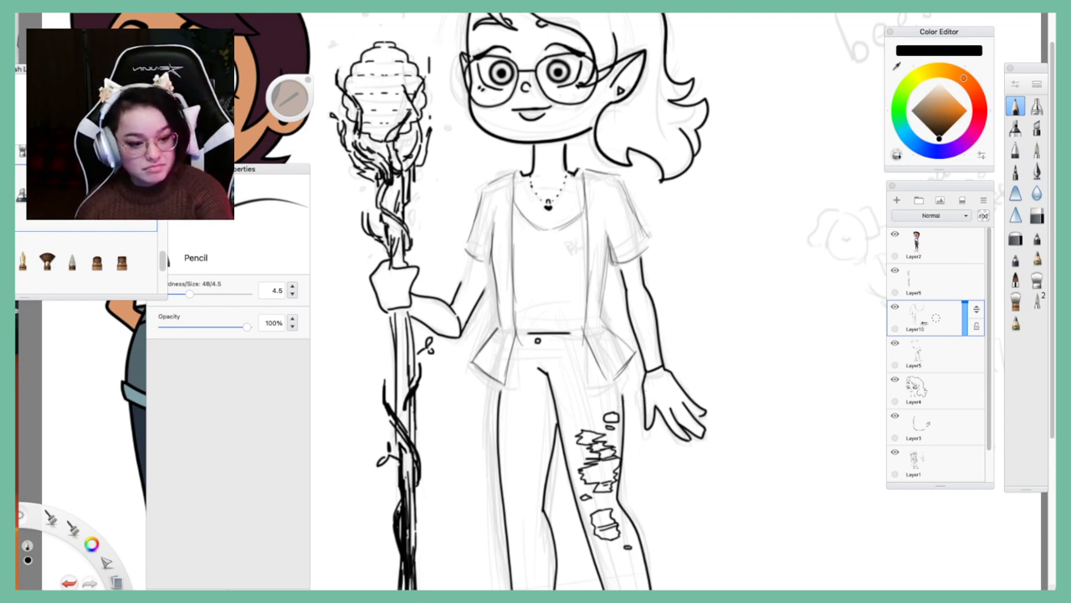
# Hide and show Layer5 to check which lines it holds, and select that layer
pyautogui.click(895, 344)
pyautogui.click(895, 344)
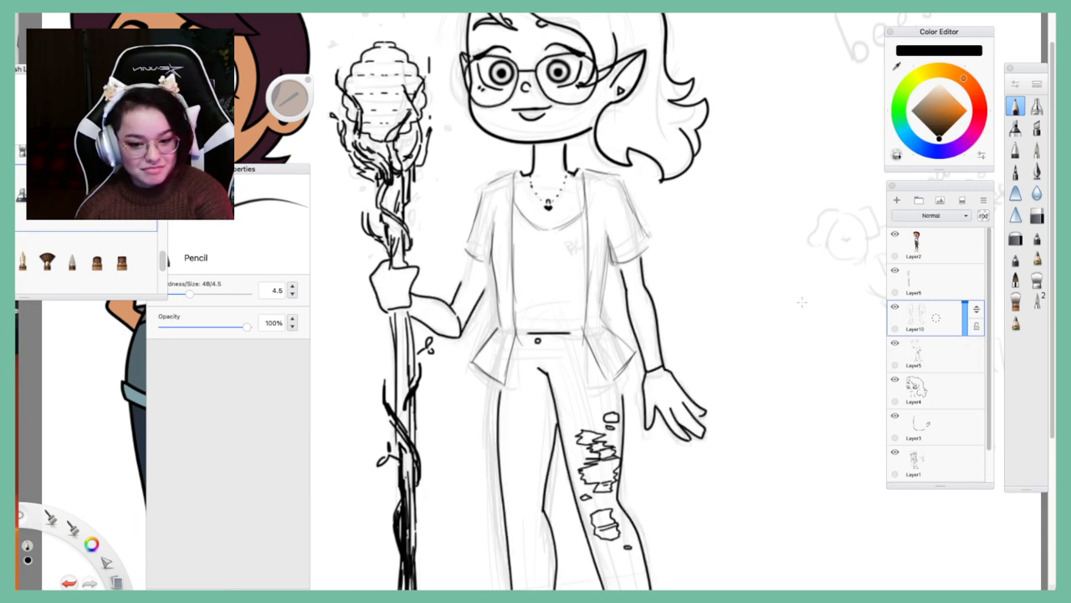
pyautogui.click(903, 365)
pyautogui.press('super+Tab')
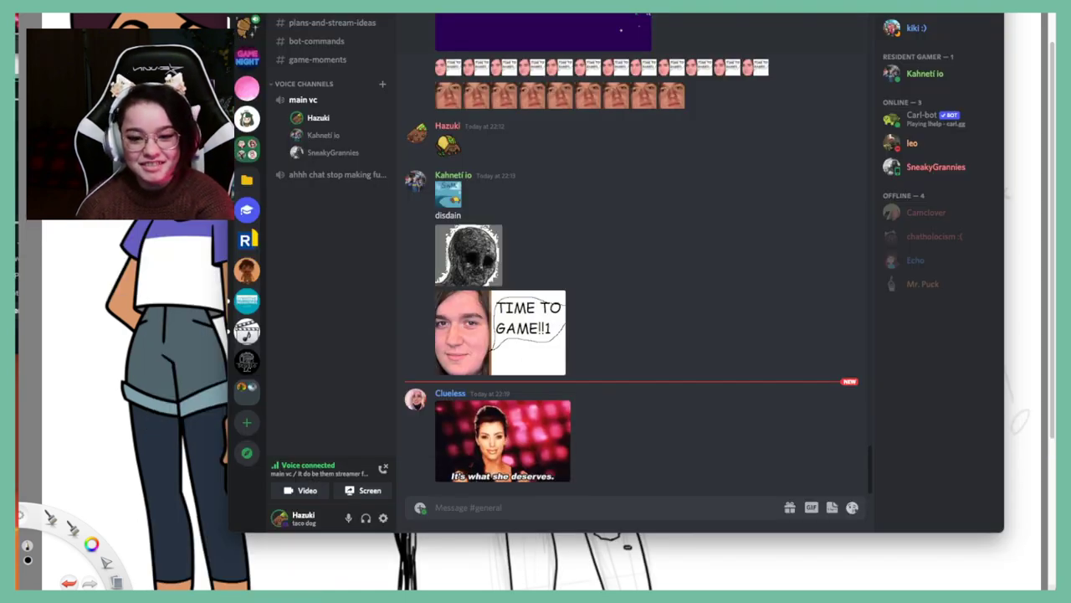
pyautogui.press('super+Tab')
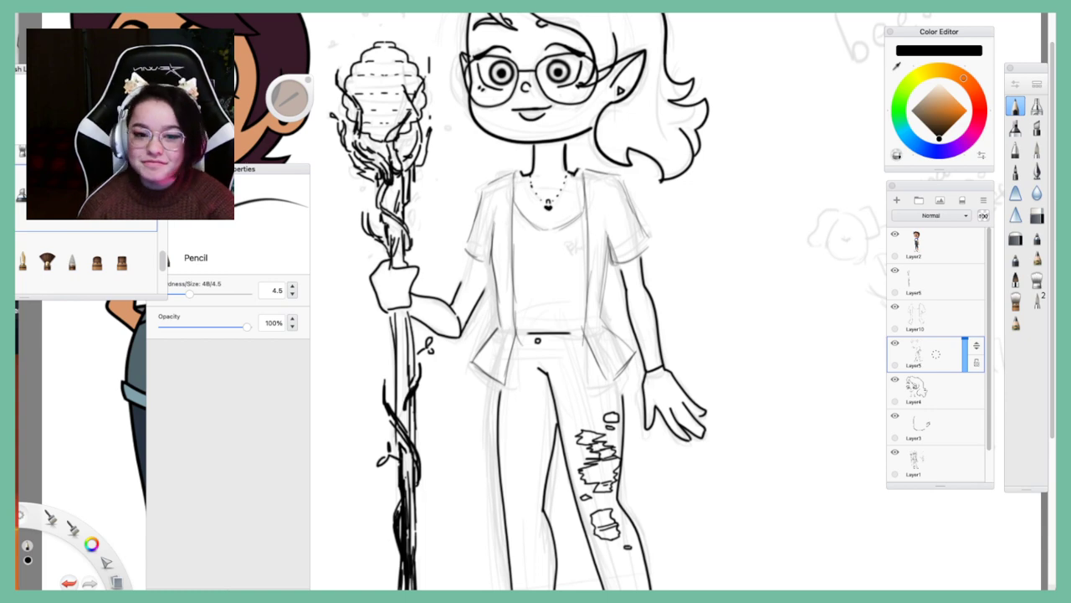
# Create a layer group and move the line-art layers Layer10, Layer5 and Layer6 into it
pyautogui.press('space')
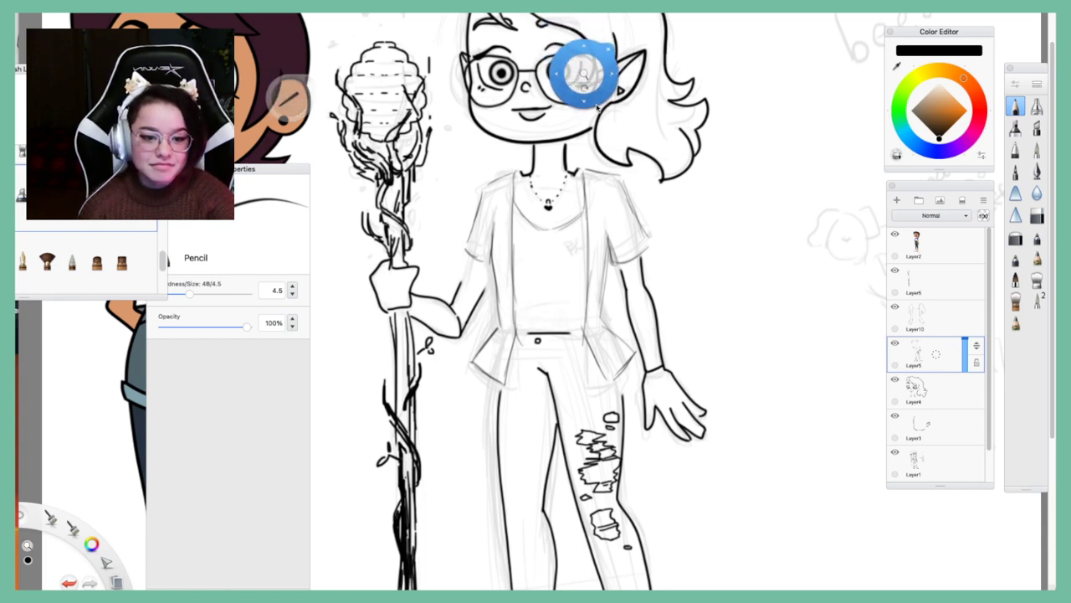
pyautogui.moveTo(585, 74); pyautogui.dragTo(577, 117)
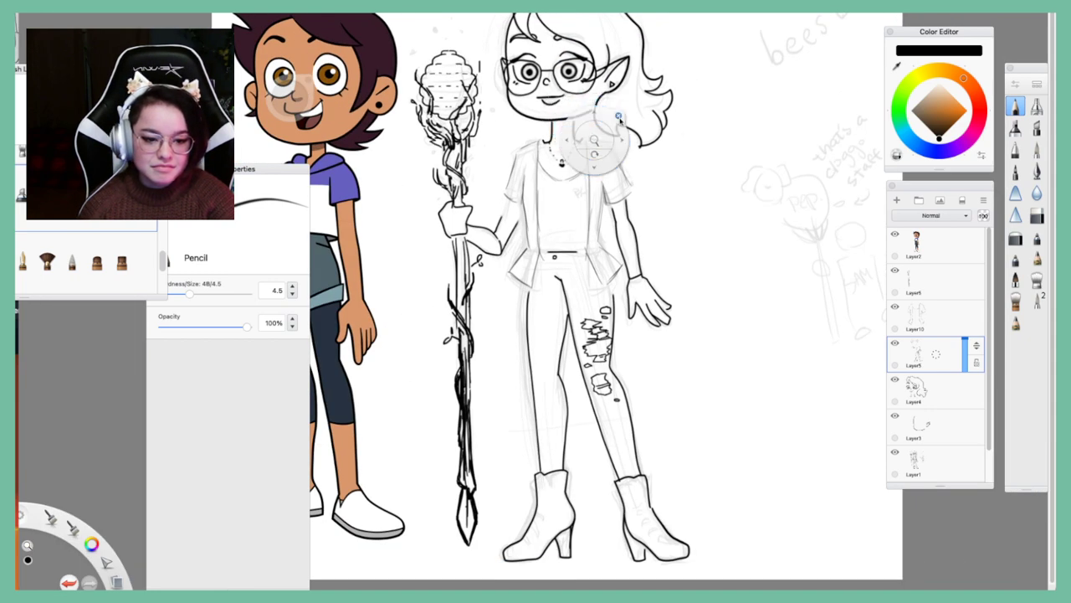
pyautogui.click(902, 289)
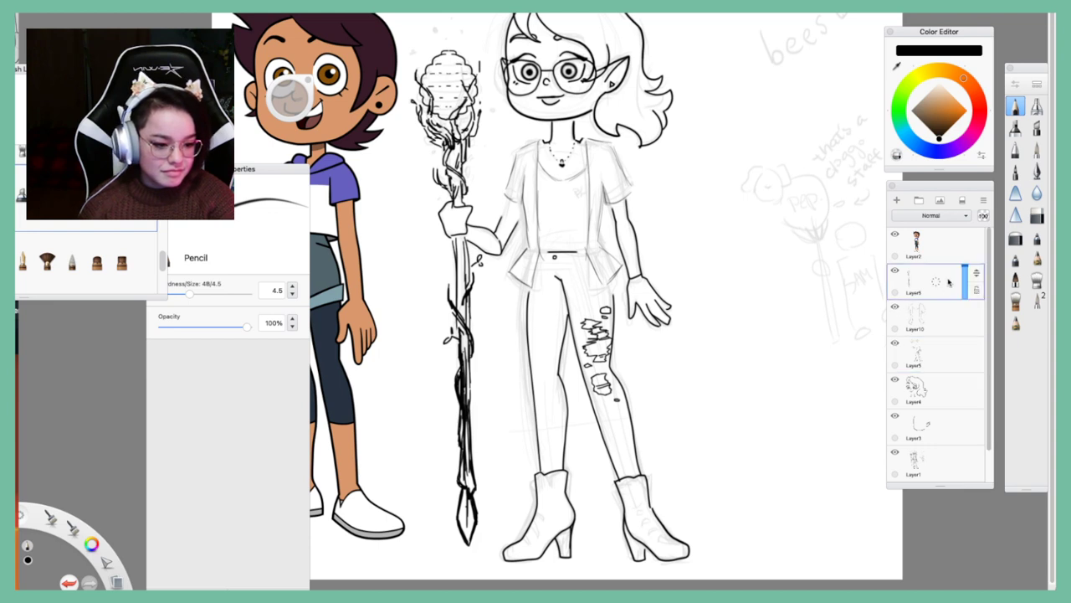
pyautogui.click(919, 201)
pyautogui.moveTo(975, 309)
pyautogui.mouseDown()
pyautogui.moveTo(972, 282)
pyautogui.moveTo(975, 387)
pyautogui.moveTo(975, 356)
pyautogui.mouseUp()
pyautogui.click(982, 405)
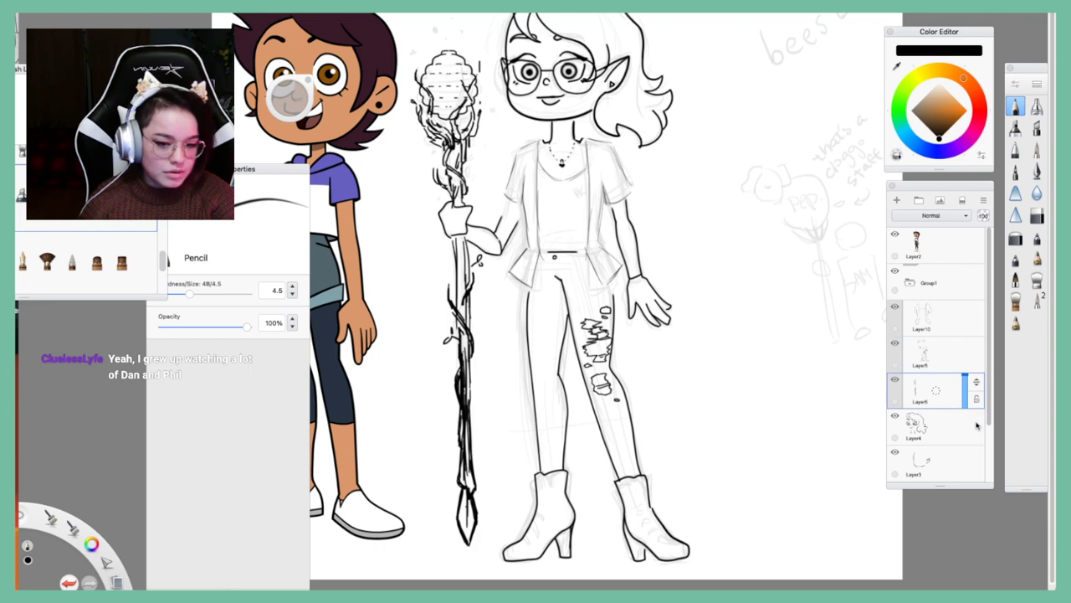
# Move Layer4 and Layer3 into the group, placing both above Layer6
pyautogui.click(891, 431)
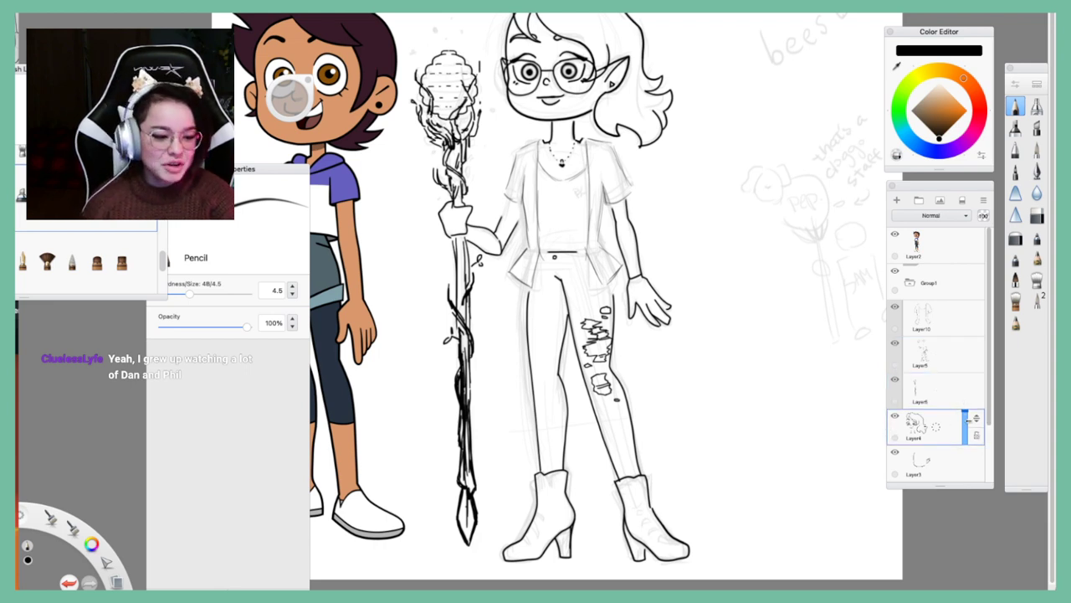
pyautogui.moveTo(975, 418); pyautogui.dragTo(976, 384)
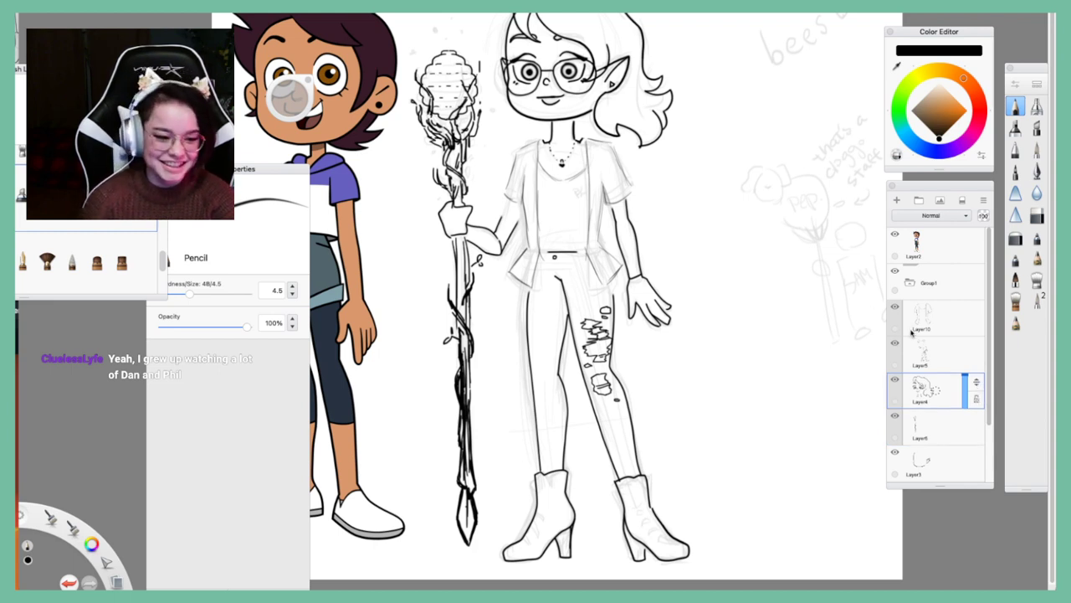
pyautogui.scroll(-3, 937, 393)
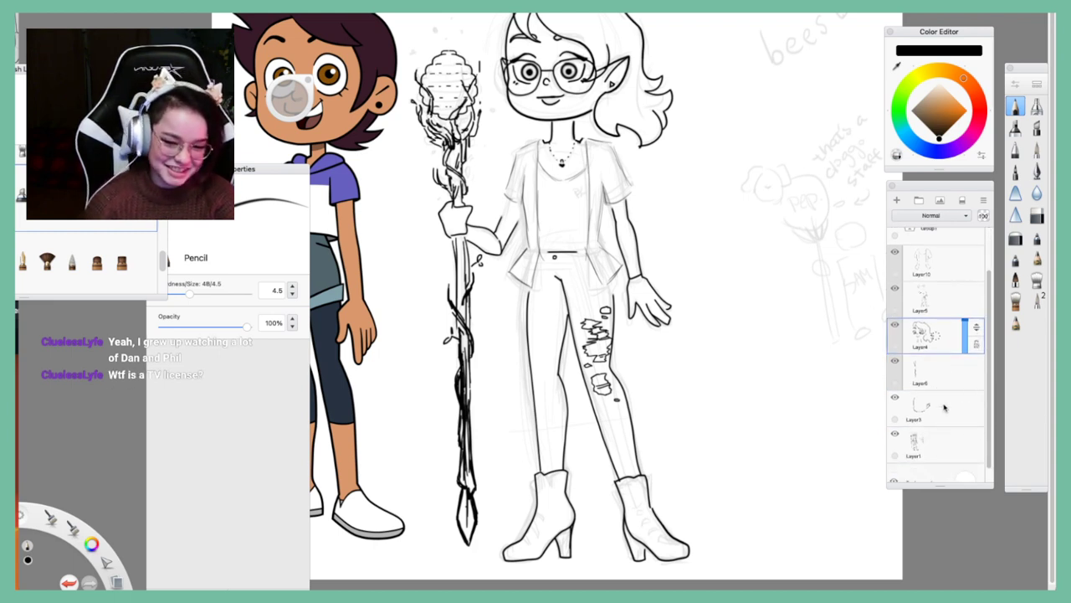
pyautogui.click(944, 408)
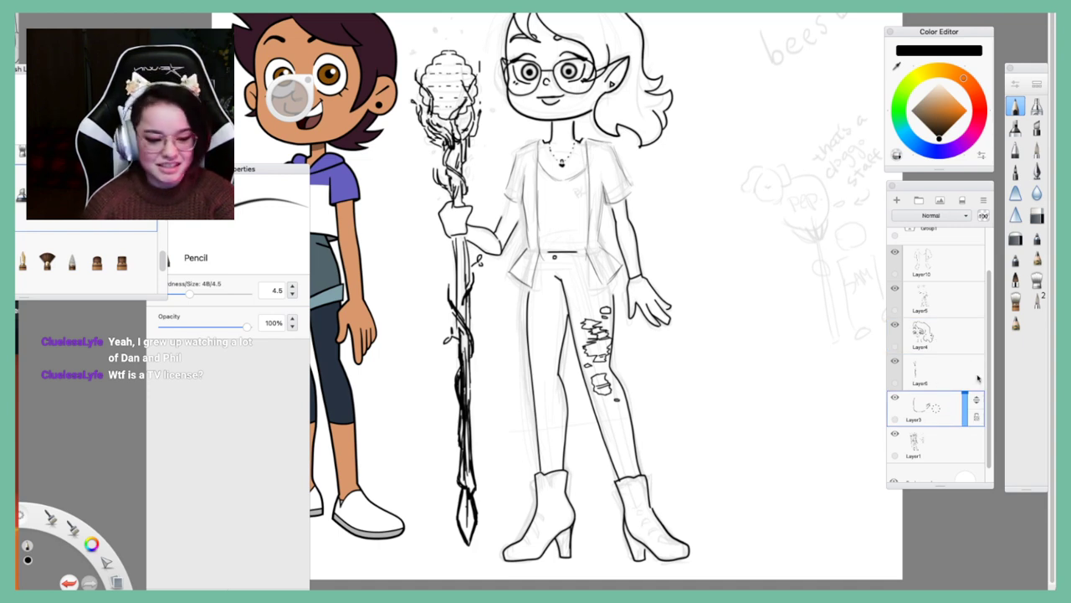
pyautogui.moveTo(976, 400); pyautogui.dragTo(975, 368)
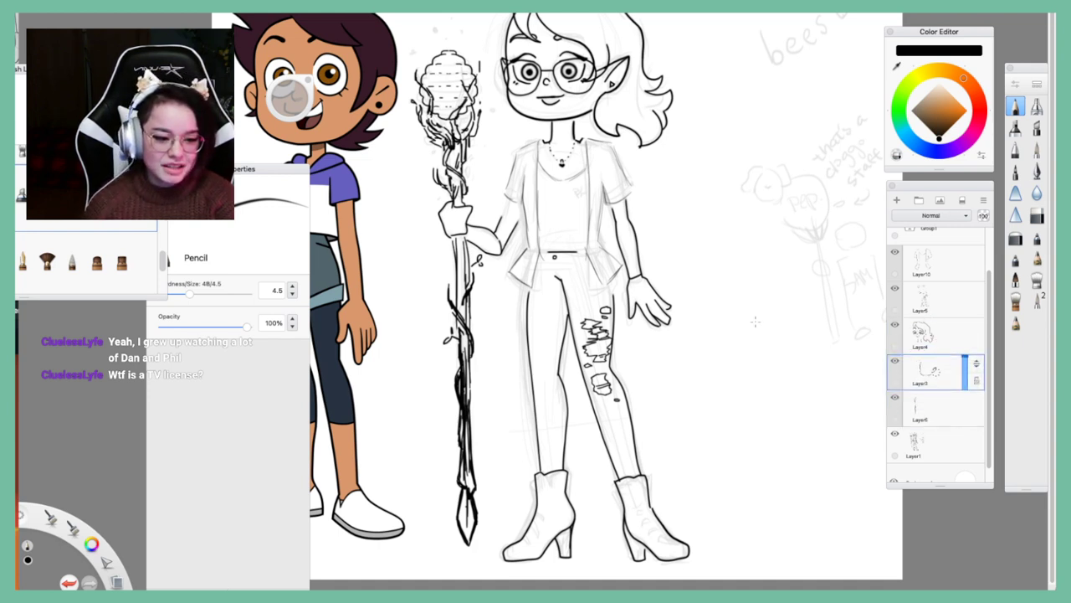
# Hide and show Layer10 to check which lines it holds
pyautogui.click(891, 255)
pyautogui.click(895, 254)
pyautogui.click(895, 254)
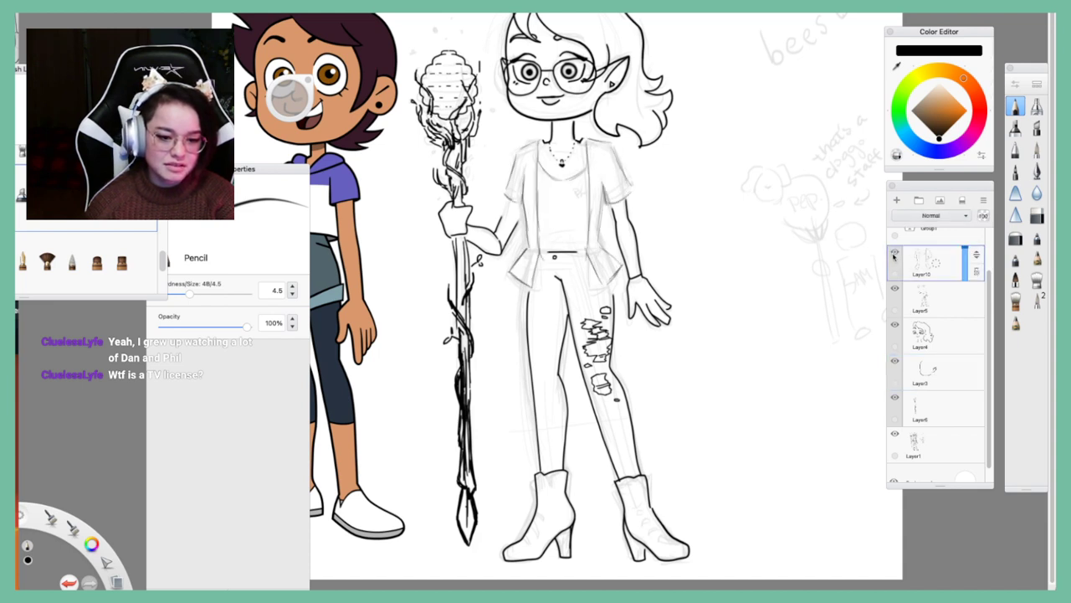
pyautogui.click(895, 254)
pyautogui.click(894, 254)
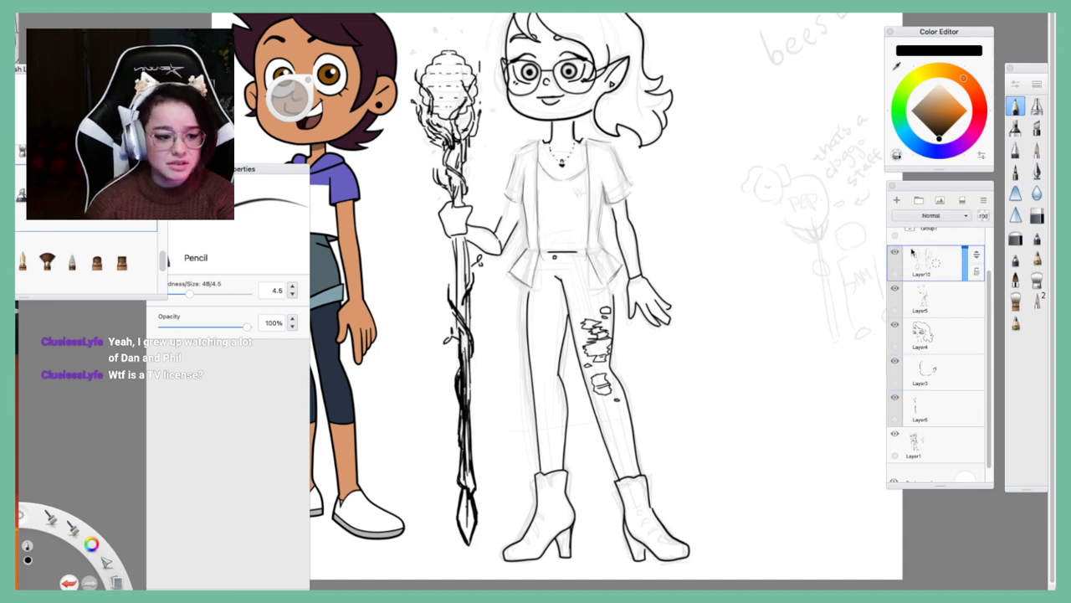
pyautogui.scroll(2, 906, 300)
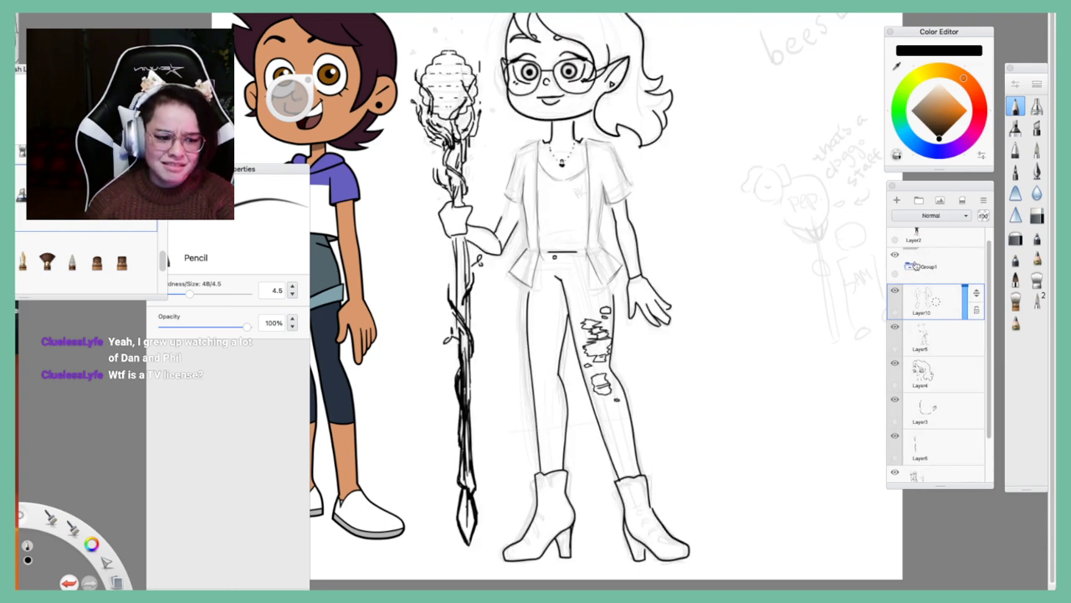
pyautogui.click(912, 266)
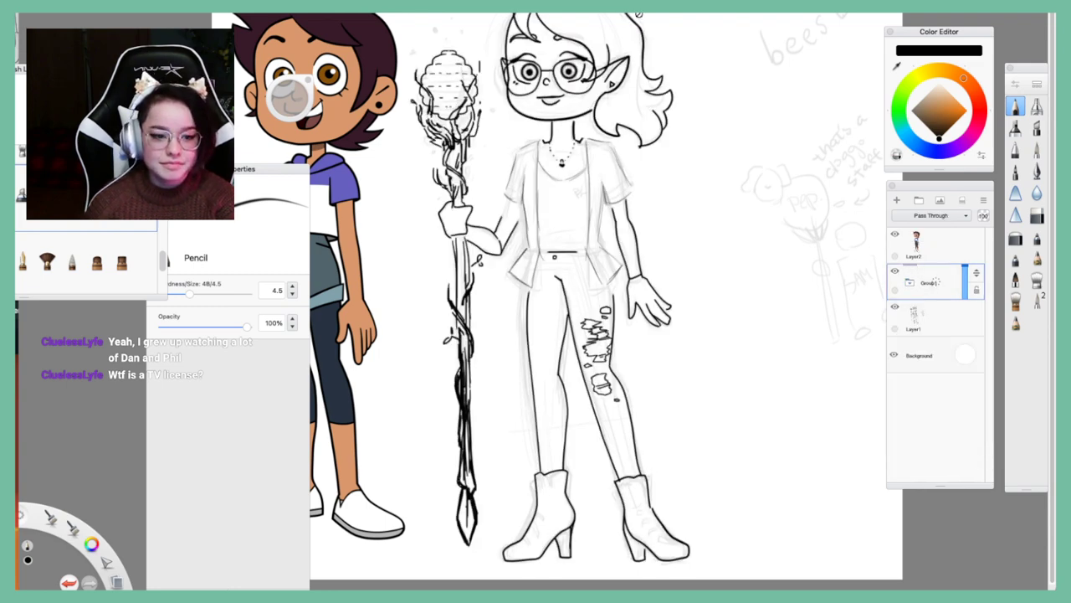
pyautogui.click(504, 10)
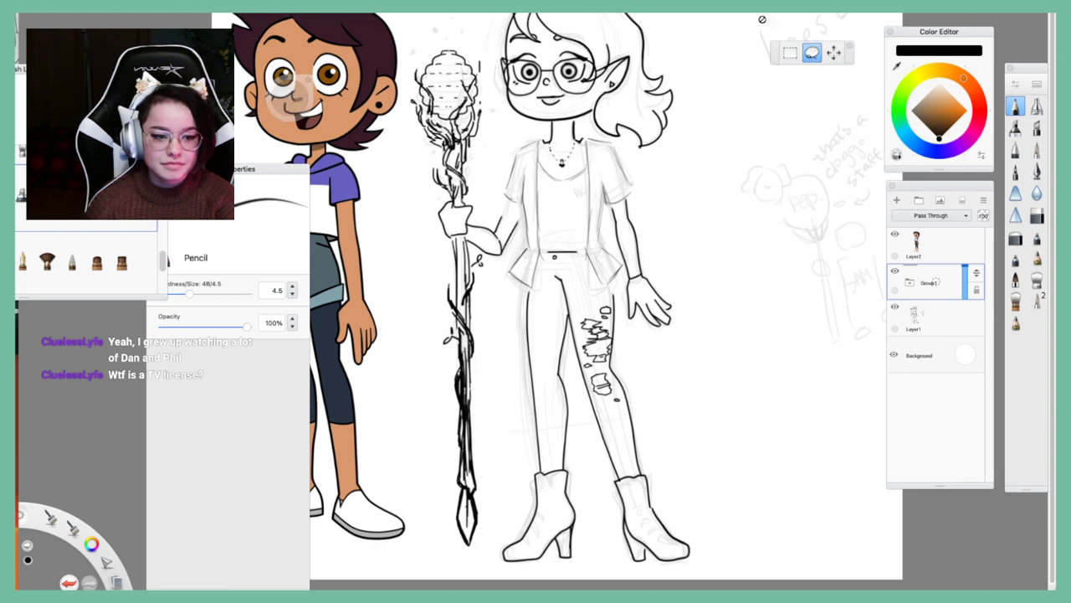
pyautogui.click(833, 52)
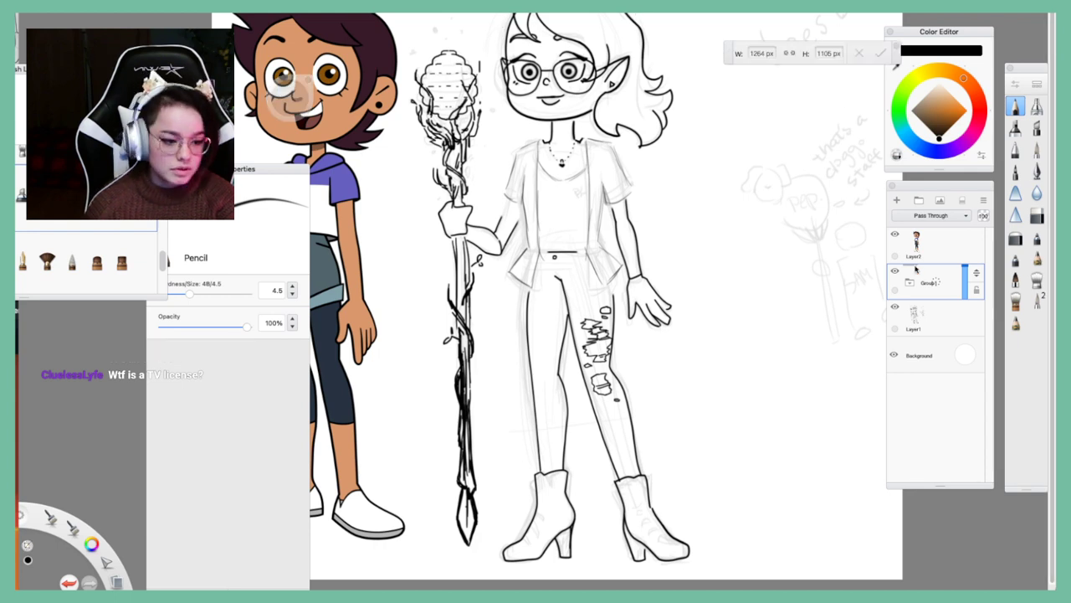
pyautogui.click(909, 284)
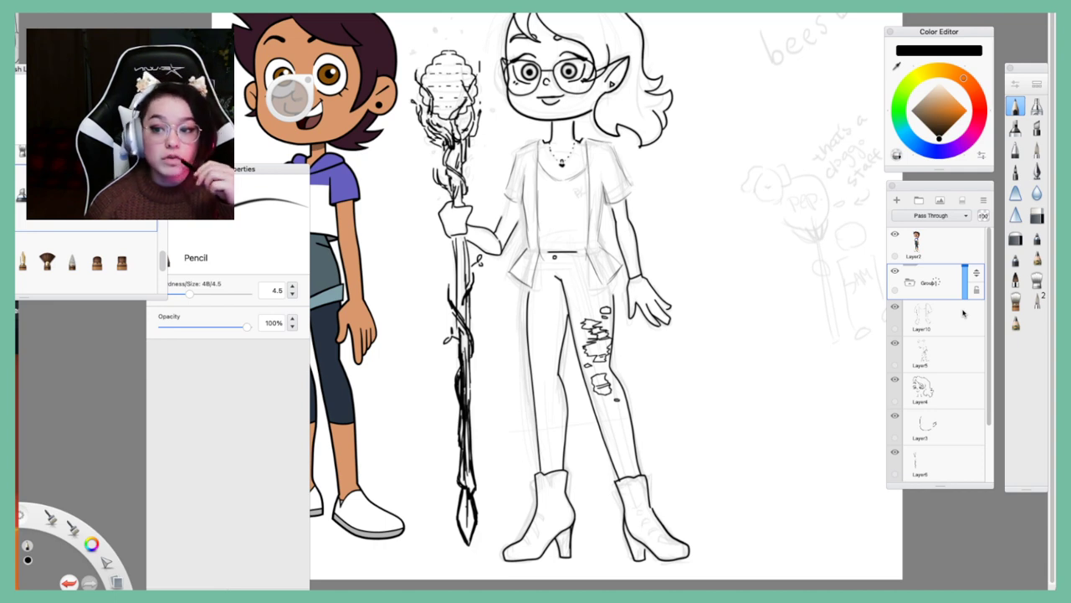
# Select Layer5 inside the group and toggle its visibility to check its trouser lines
pyautogui.click(939, 327)
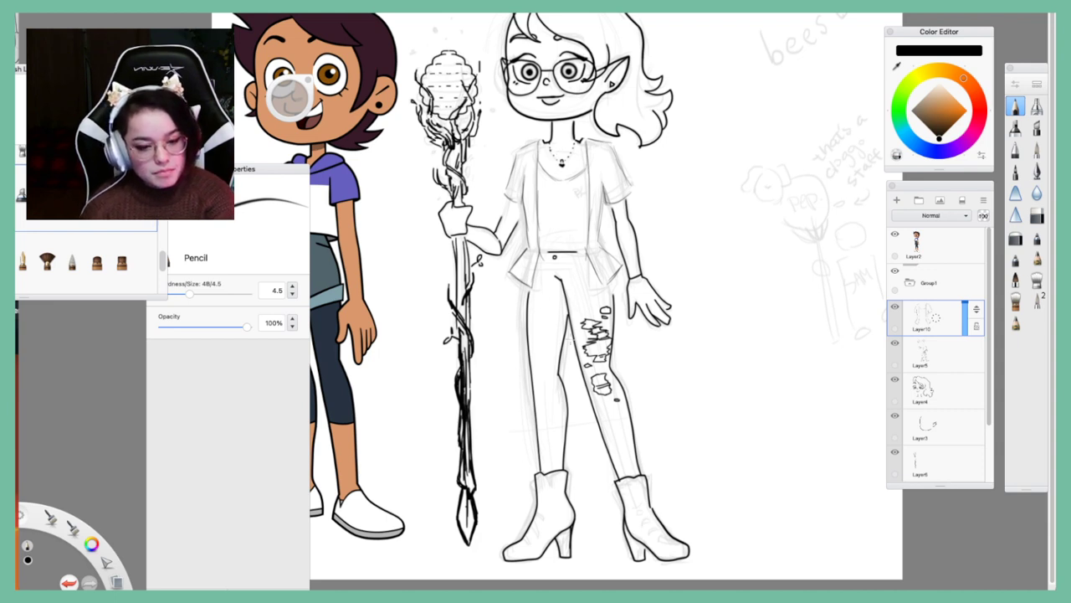
pyautogui.click(961, 393)
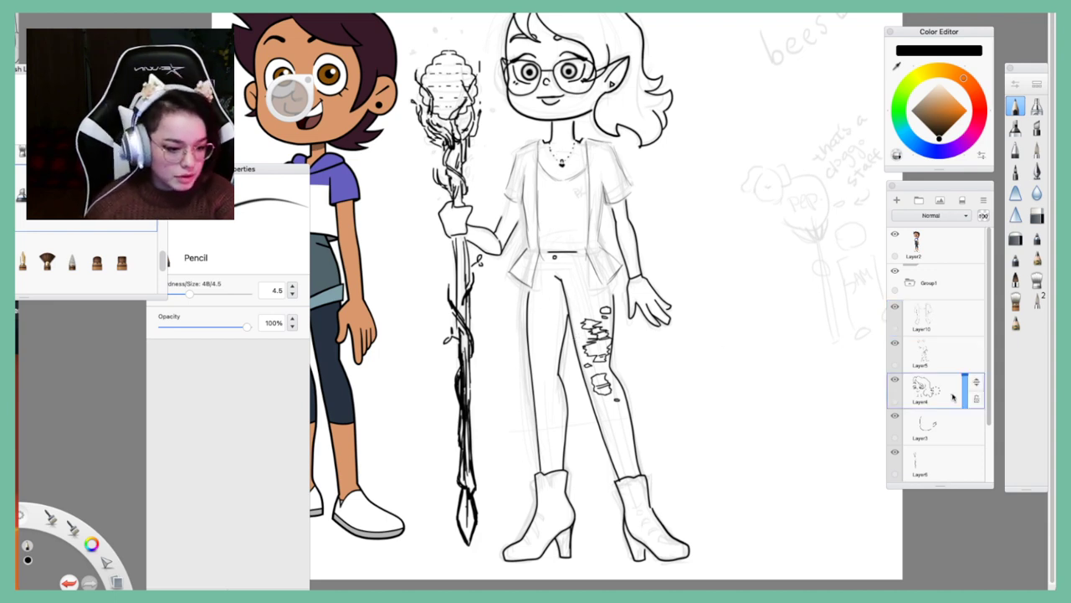
pyautogui.click(941, 353)
pyautogui.click(895, 344)
pyautogui.click(894, 344)
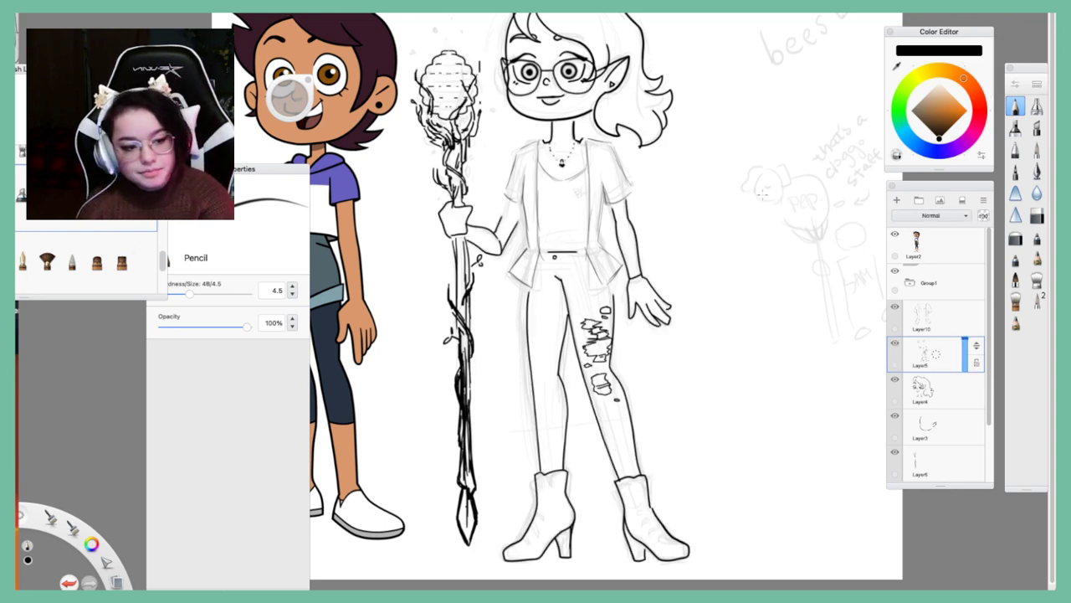
# Erase the rips and patches on the trouser leg on Layer5 with the Hard Eraser at size 9.4
pyautogui.click(1036, 216)
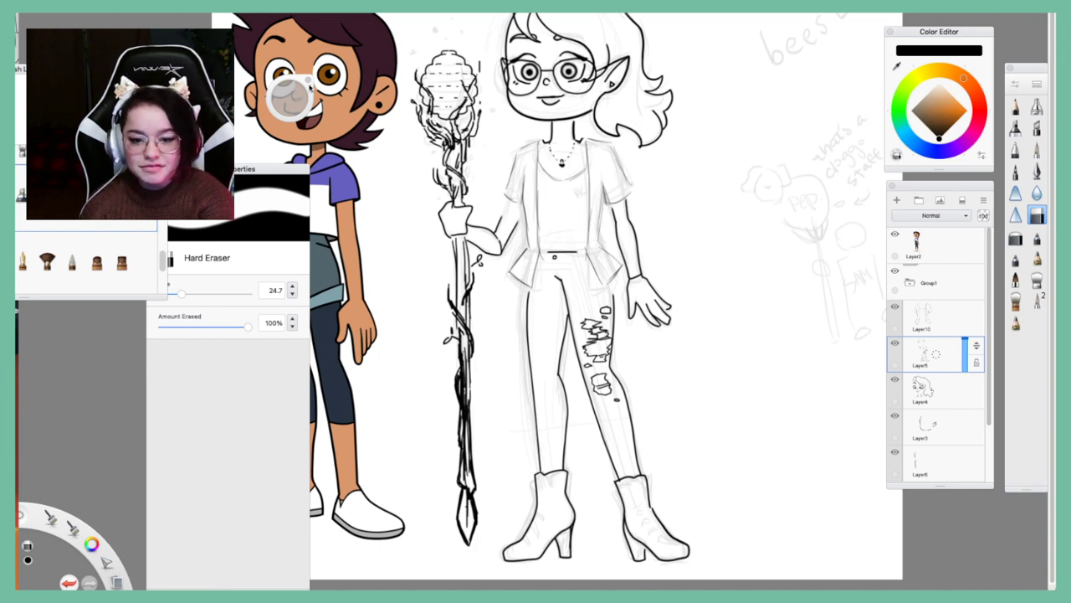
pyautogui.moveTo(741, 83); pyautogui.dragTo(701, 83)
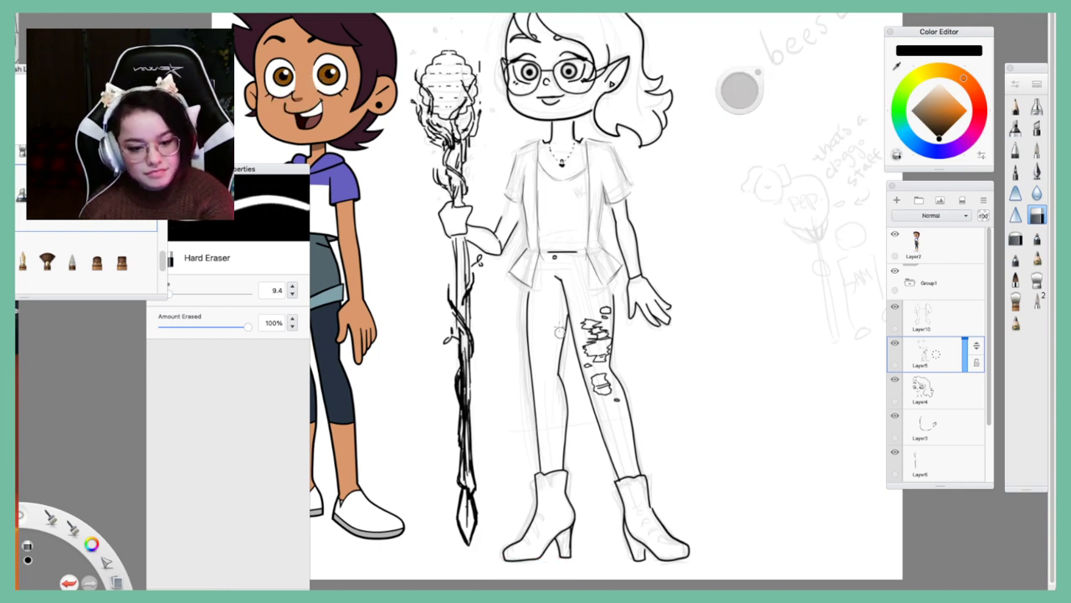
pyautogui.moveTo(559, 333)
pyautogui.mouseDown()
pyautogui.moveTo(581, 317)
pyautogui.moveTo(586, 362)
pyautogui.moveTo(588, 305)
pyautogui.moveTo(609, 323)
pyautogui.moveTo(607, 304)
pyautogui.moveTo(607, 338)
pyautogui.moveTo(593, 314)
pyautogui.mouseUp()
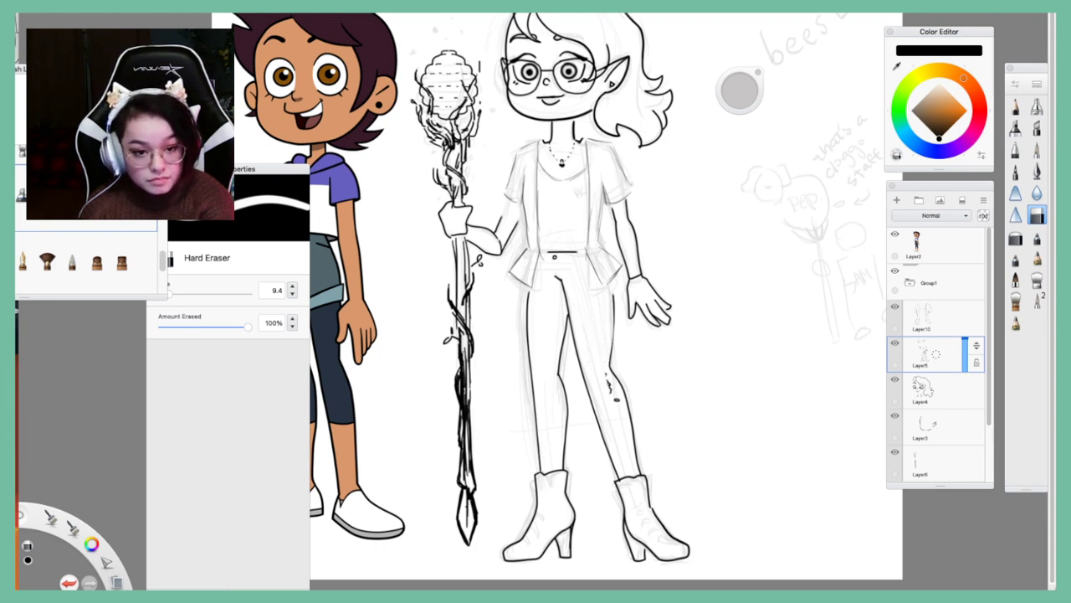
pyautogui.press('super+z')
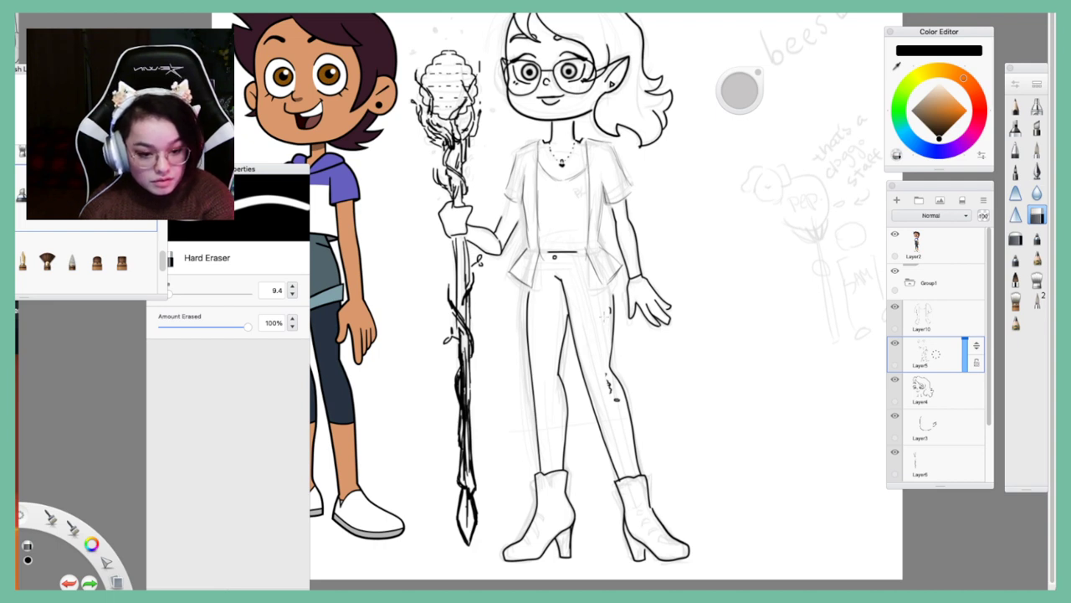
pyautogui.moveTo(609, 310); pyautogui.dragTo(610, 388)
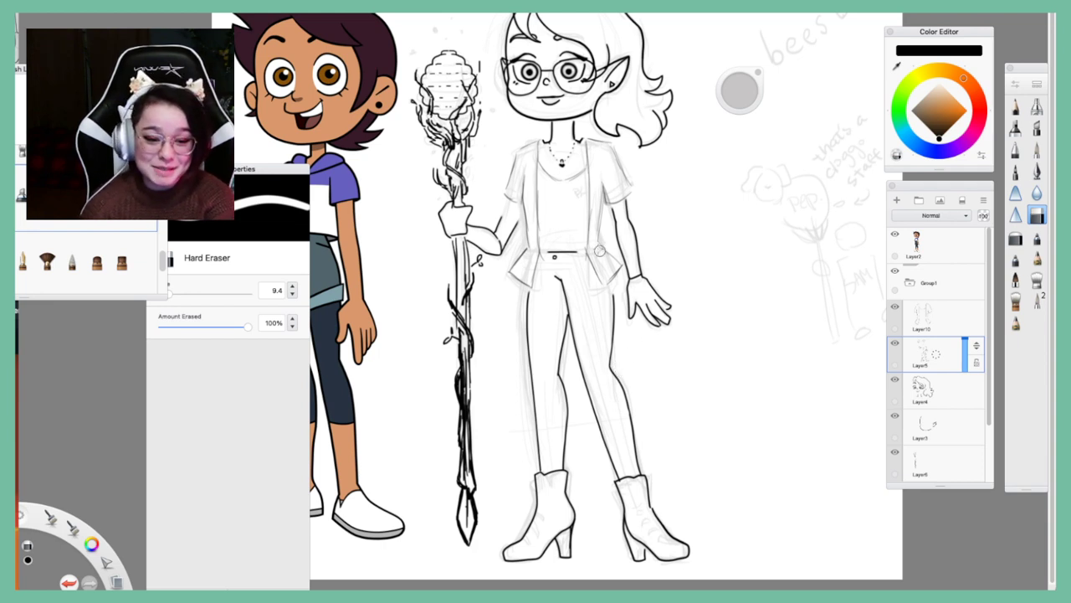
# Delete the jacket line art on Layer10 and erase the trouser button and waist line on Layer5
pyautogui.click(927, 315)
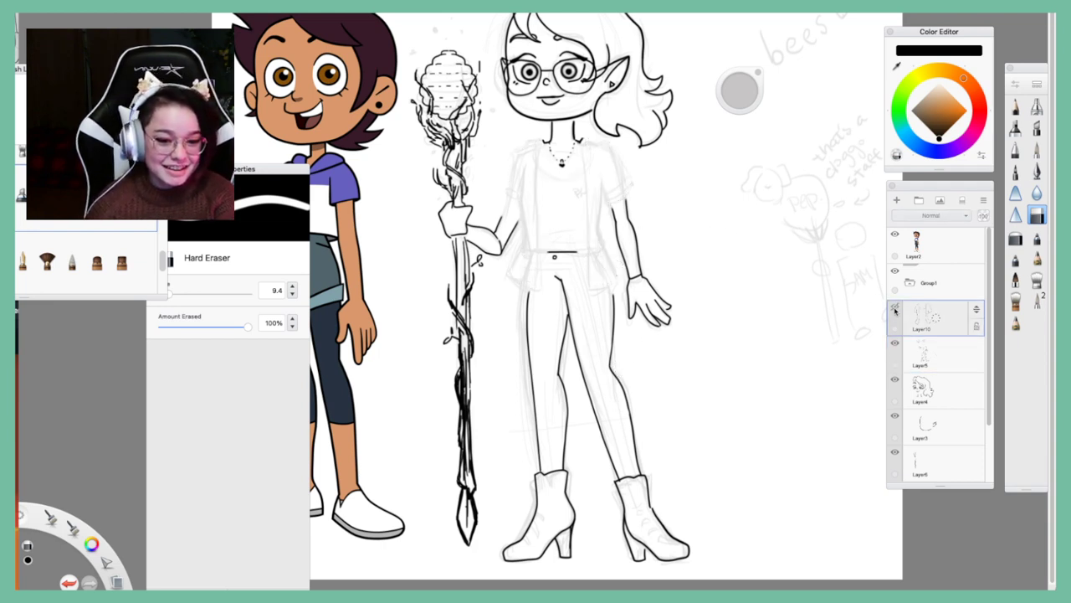
pyautogui.click(928, 318)
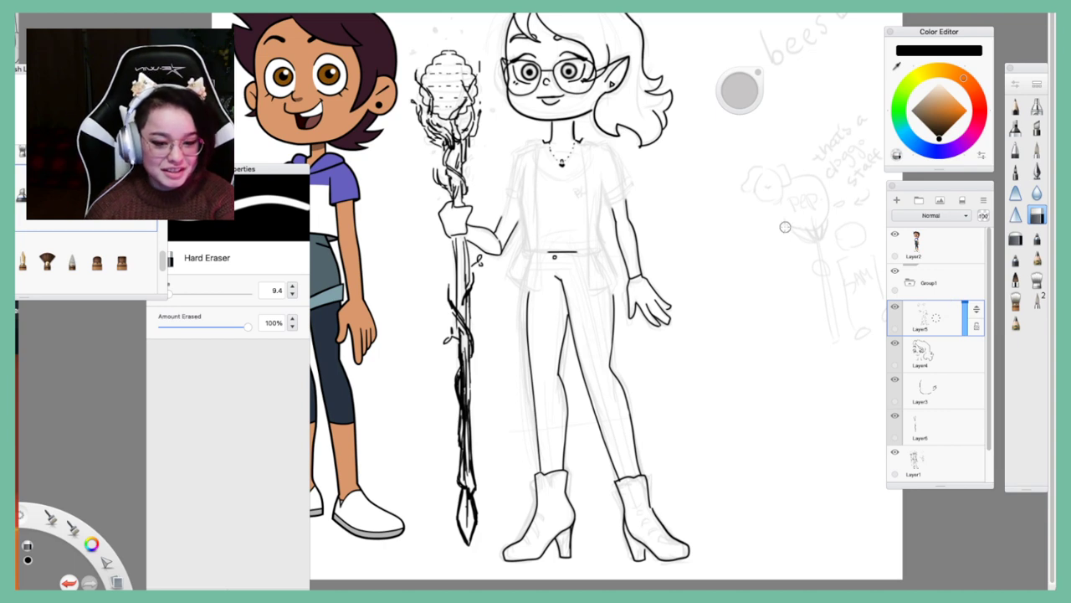
pyautogui.moveTo(554, 256); pyautogui.dragTo(569, 252)
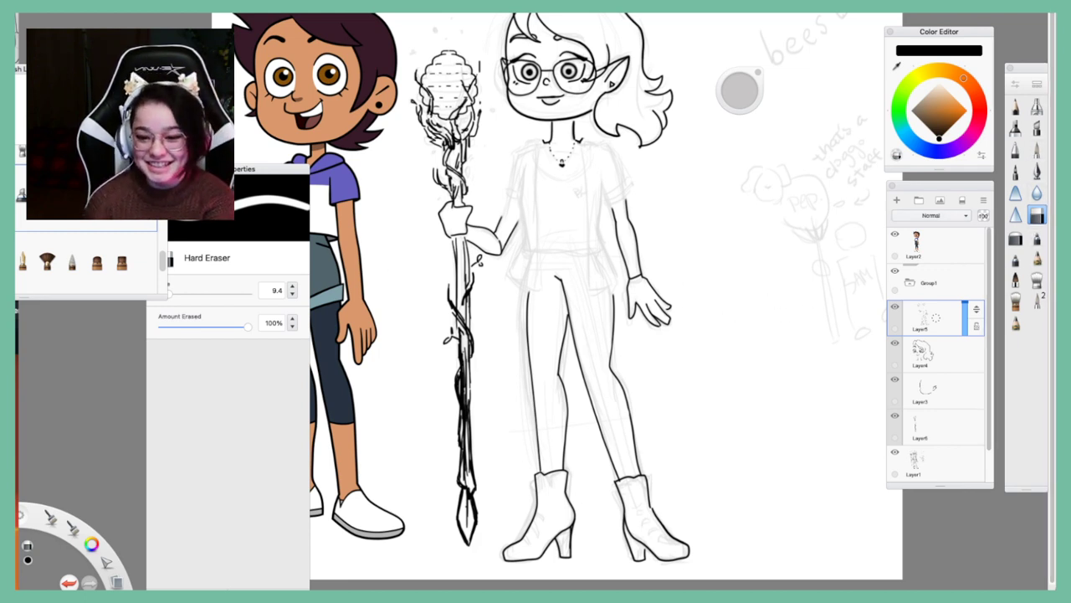
# Draw double hem lines for shorts across both upper thighs with the Dream Brush
pyautogui.click(73, 195)
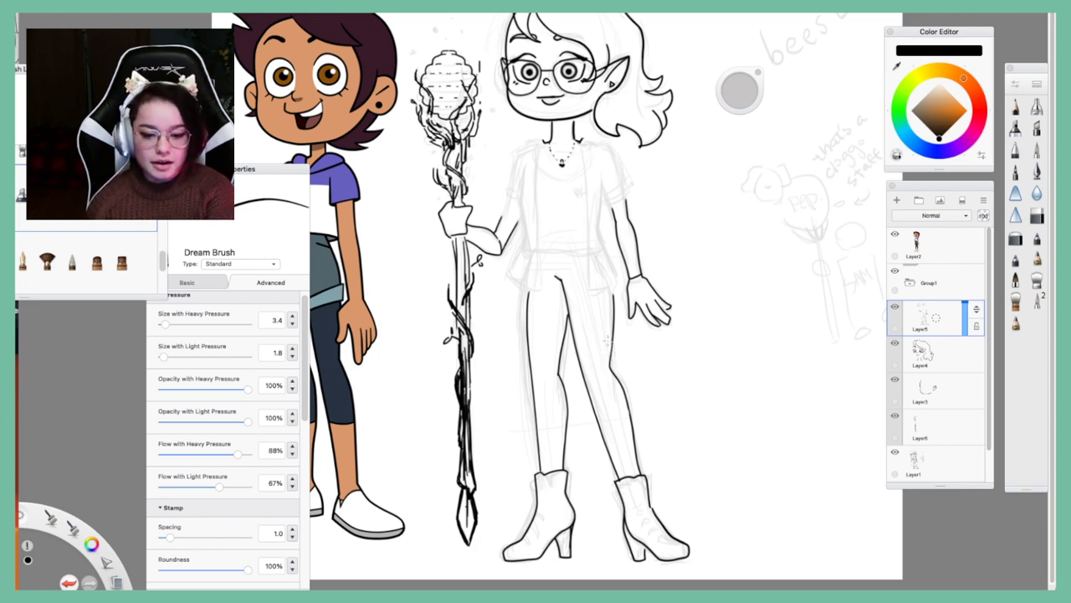
pyautogui.moveTo(570, 332)
pyautogui.mouseDown()
pyautogui.moveTo(616, 318)
pyautogui.moveTo(587, 321)
pyautogui.mouseUp()
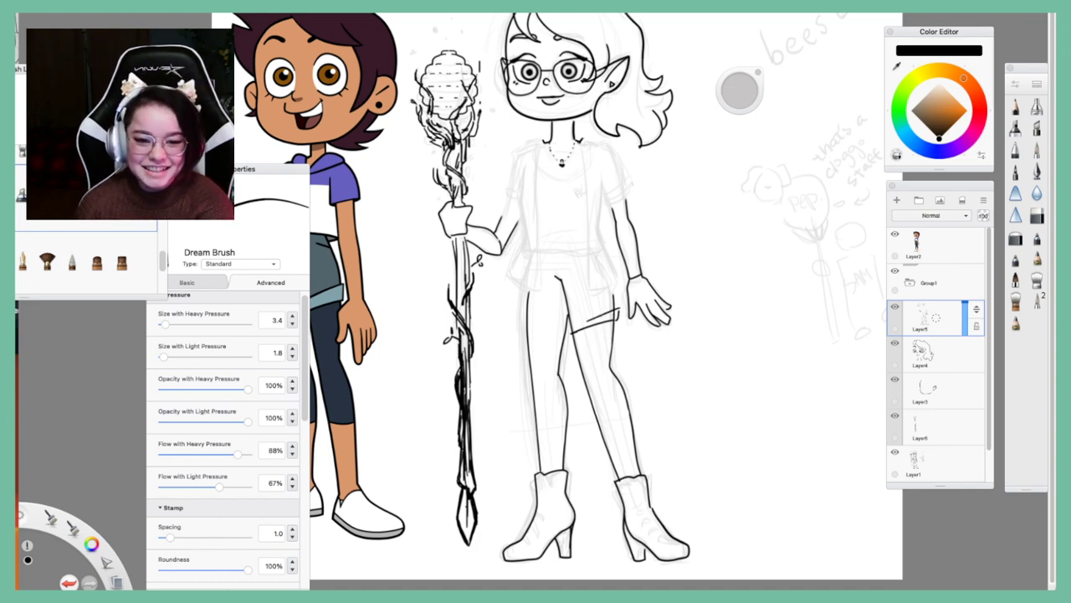
pyautogui.moveTo(524, 325)
pyautogui.mouseDown()
pyautogui.moveTo(565, 336)
pyautogui.moveTo(544, 328)
pyautogui.mouseUp()
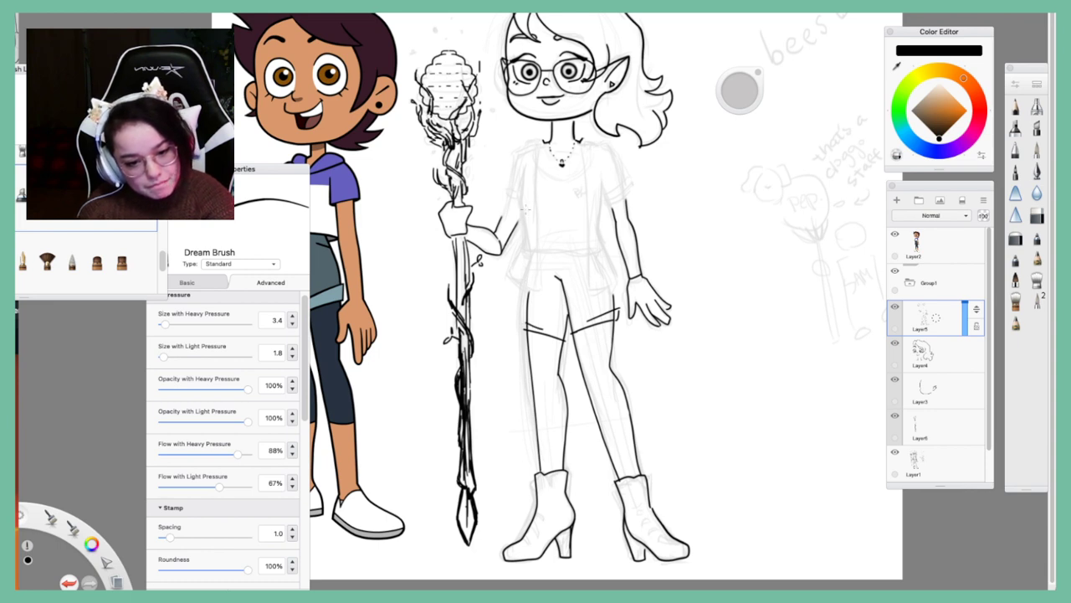
# Draw a straight neckline for the top across the chest below the necklace, undoing the extra corner stroke
pyautogui.moveTo(544, 182)
pyautogui.mouseDown()
pyautogui.moveTo(586, 180)
pyautogui.moveTo(579, 177)
pyautogui.moveTo(586, 190)
pyautogui.mouseUp()
pyautogui.press('super+z')
pyautogui.hotkey('ctrl', 'z')
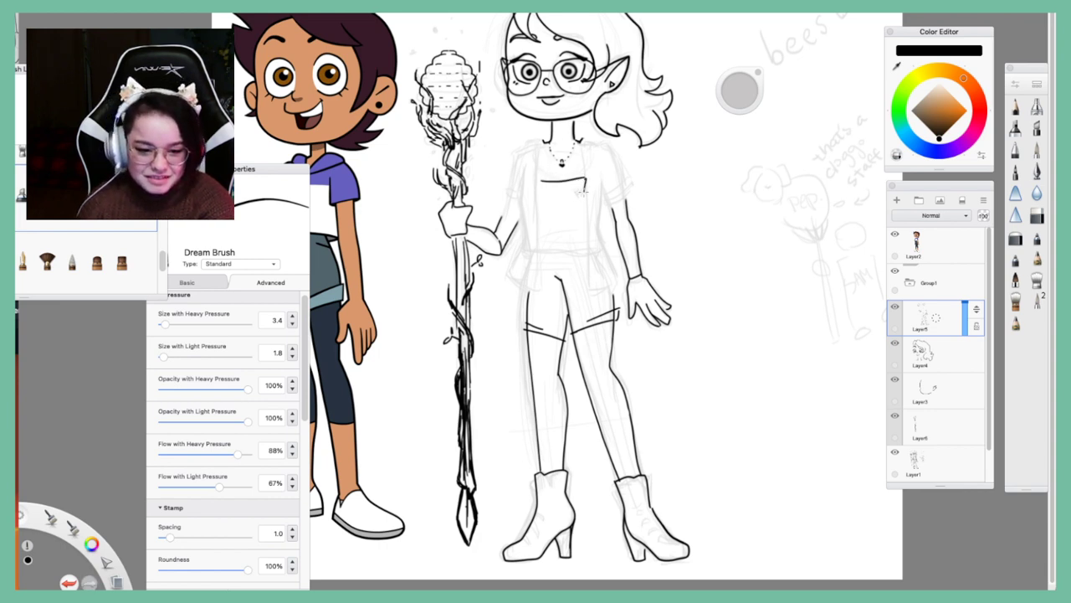
pyautogui.press('super+z')
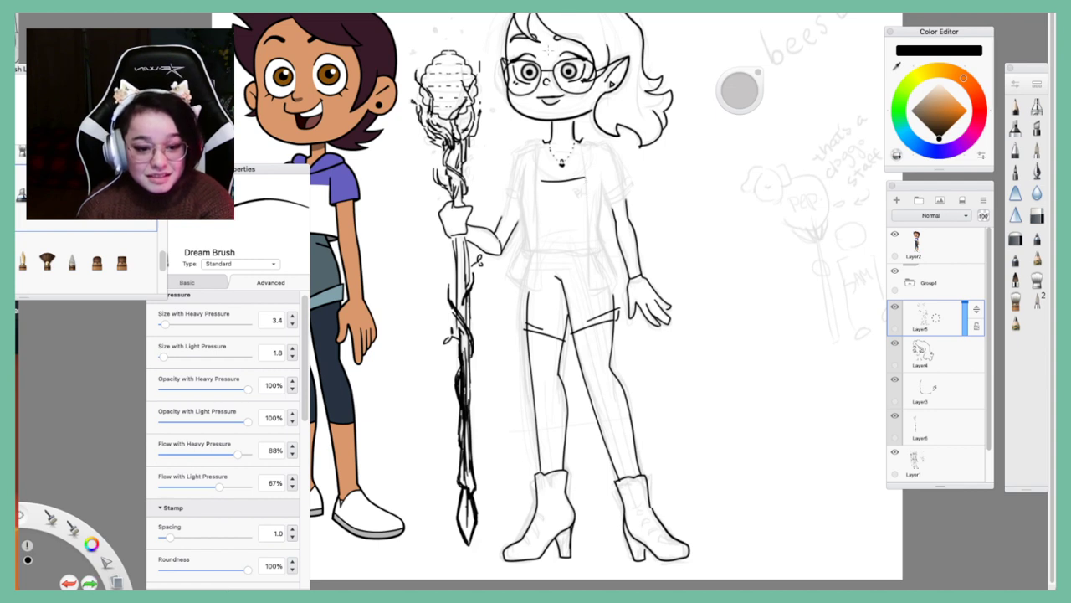
# Draw the top's side seams from the neckline to the waist and angled lines over both hips
pyautogui.moveTo(530, 184)
pyautogui.mouseDown()
pyautogui.moveTo(519, 262)
pyautogui.moveTo(528, 292)
pyautogui.mouseUp()
pyautogui.moveTo(585, 191)
pyautogui.mouseDown()
pyautogui.moveTo(593, 245)
pyautogui.moveTo(608, 219)
pyautogui.moveTo(599, 213)
pyautogui.moveTo(609, 244)
pyautogui.mouseUp()
pyautogui.hotkey('ctrl', 'z')
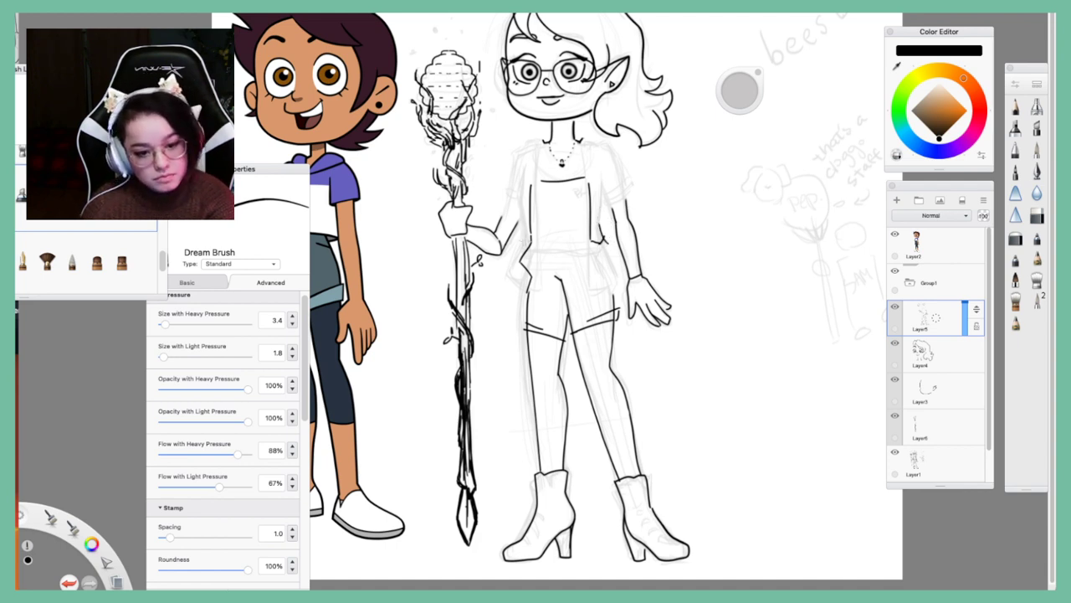
pyautogui.moveTo(530, 244); pyautogui.dragTo(520, 260)
pyautogui.moveTo(606, 247)
pyautogui.mouseDown()
pyautogui.moveTo(600, 267)
pyautogui.moveTo(618, 296)
pyautogui.moveTo(613, 310)
pyautogui.mouseUp()
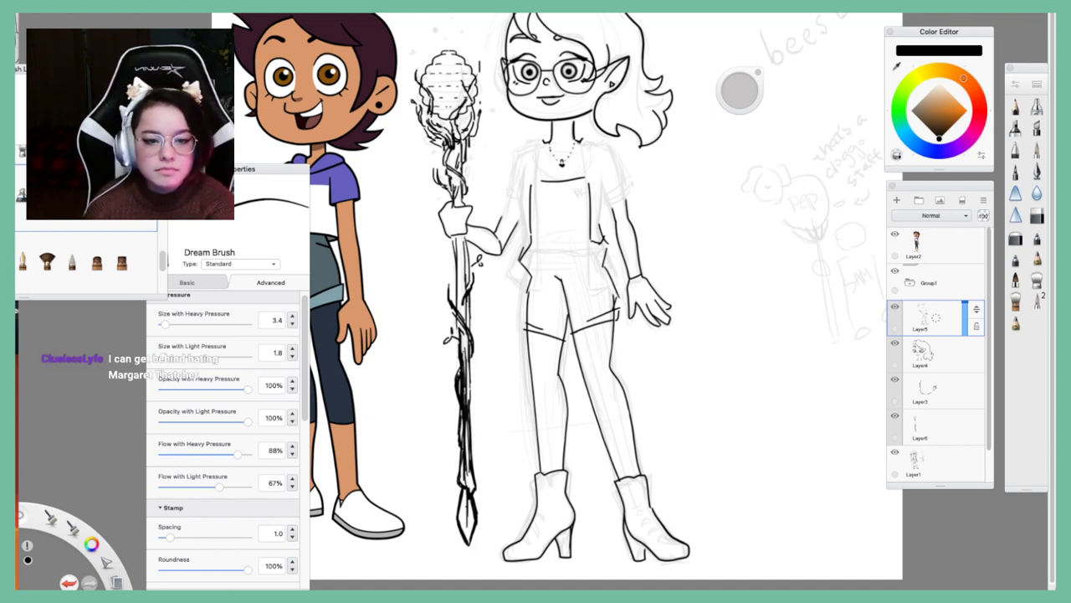
# Undo the recent side seam and hip strokes on the free arm's side of the body
pyautogui.hotkey('ctrl', 'z')
pyautogui.hotkey('ctrl', 'z')
pyautogui.hotkey('ctrl', 'z')
pyautogui.hotkey('ctrl', 'z')
pyautogui.hotkey('ctrl', 'z')
pyautogui.hotkey('ctrl', 'z')
pyautogui.hotkey('ctrl', 'z')
pyautogui.hotkey('ctrl', 'z')
pyautogui.hotkey('ctrl', 'z')
pyautogui.hotkey('ctrl', 'z')
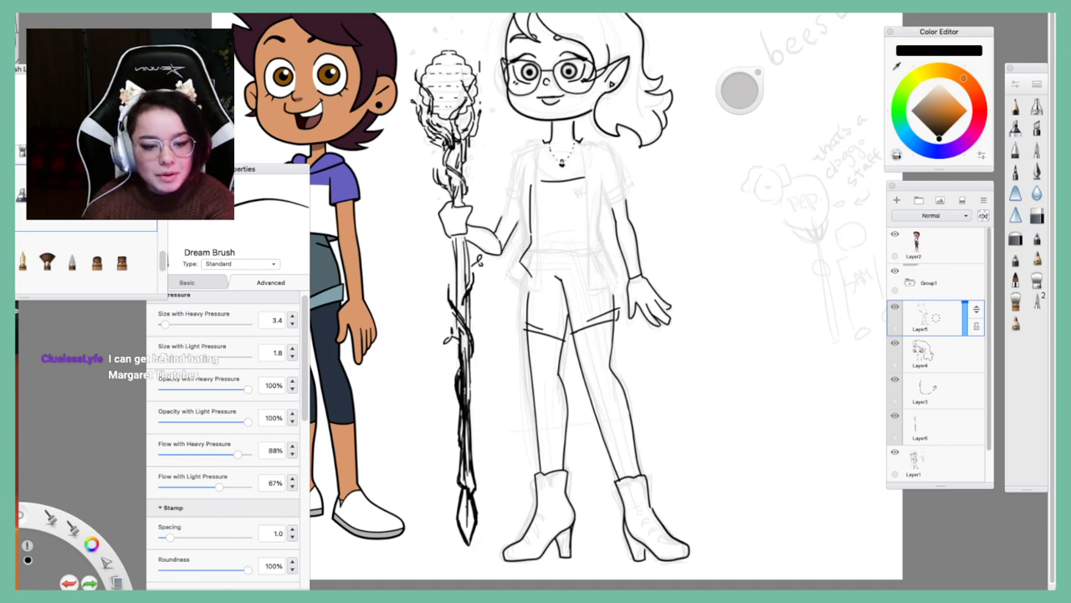
# Undo the remaining neckline, side seam and angled hip strokes of the top
pyautogui.hotkey('ctrl', 'z')
pyautogui.hotkey('ctrl', 'z')
pyautogui.hotkey('ctrl', 'z')
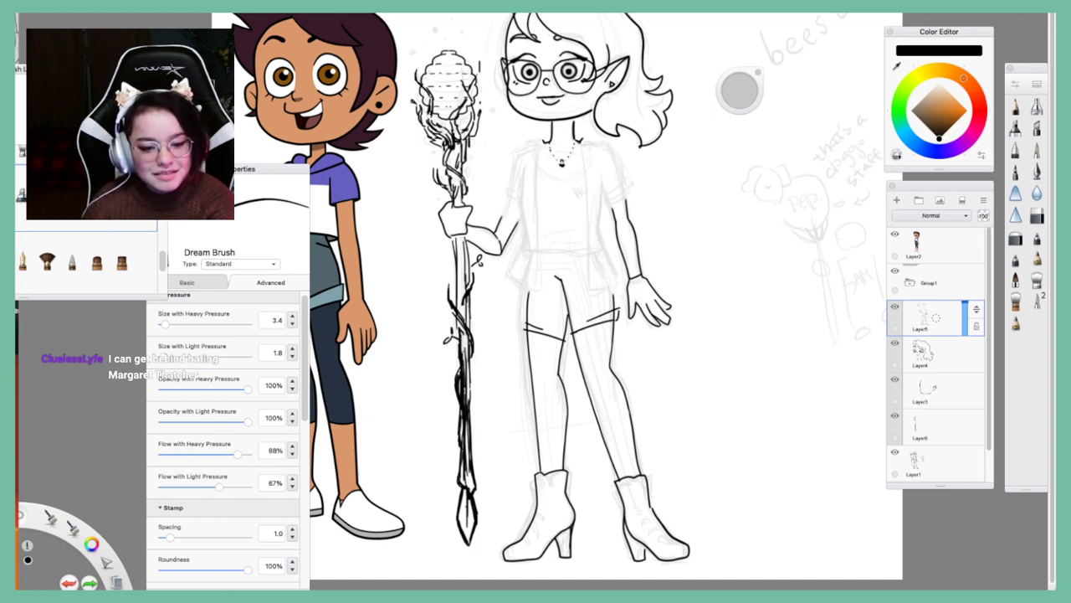
pyautogui.hotkey('ctrl', 'shift', 'z')
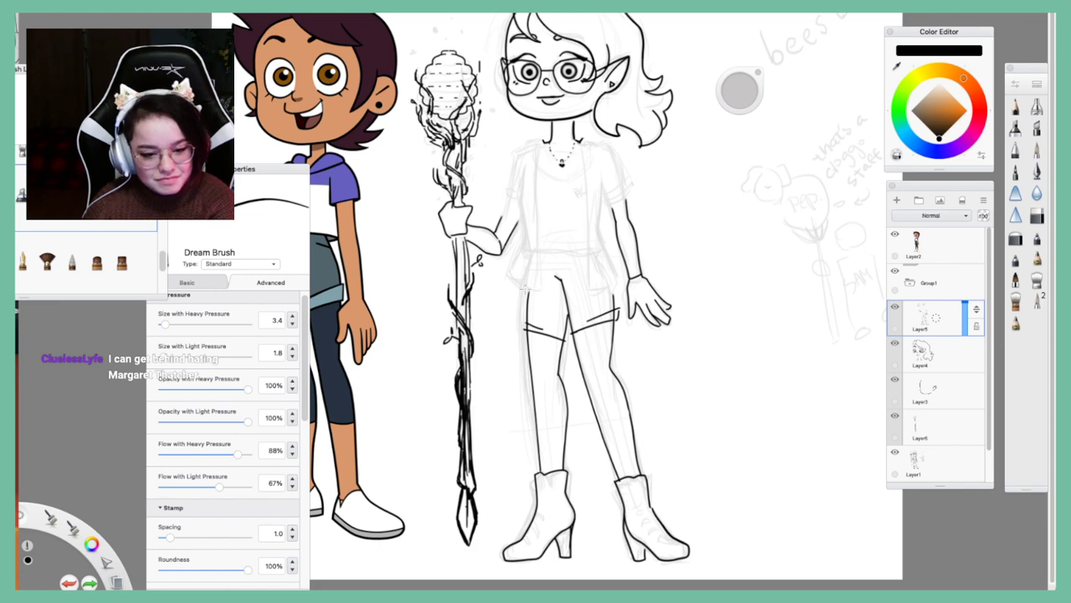
pyautogui.hotkey('ctrl', 'shift', 'z')
# Draw the outer side lines of the shorts from the waist to the hems over both hips
pyautogui.moveTo(522, 285); pyautogui.dragTo(526, 322)
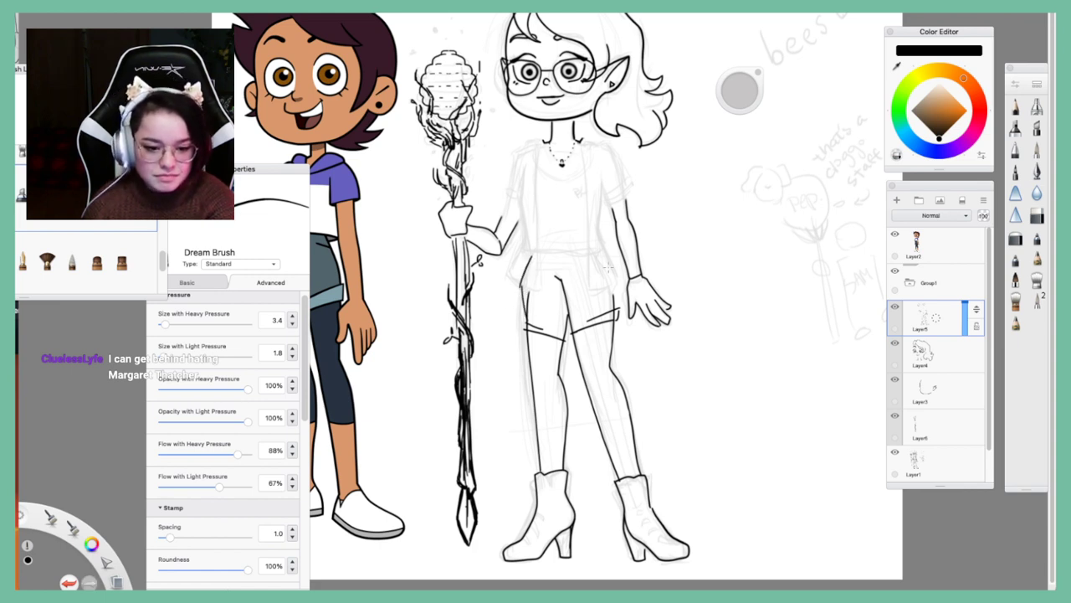
pyautogui.moveTo(604, 248)
pyautogui.mouseDown()
pyautogui.moveTo(621, 280)
pyautogui.moveTo(616, 313)
pyautogui.mouseUp()
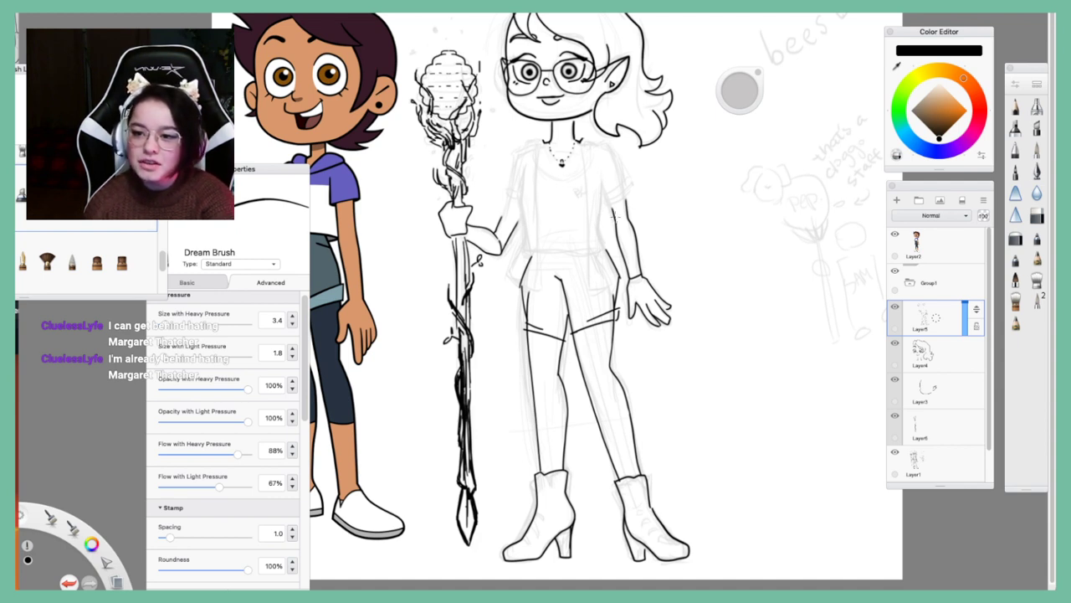
pyautogui.moveTo(626, 200); pyautogui.dragTo(621, 220)
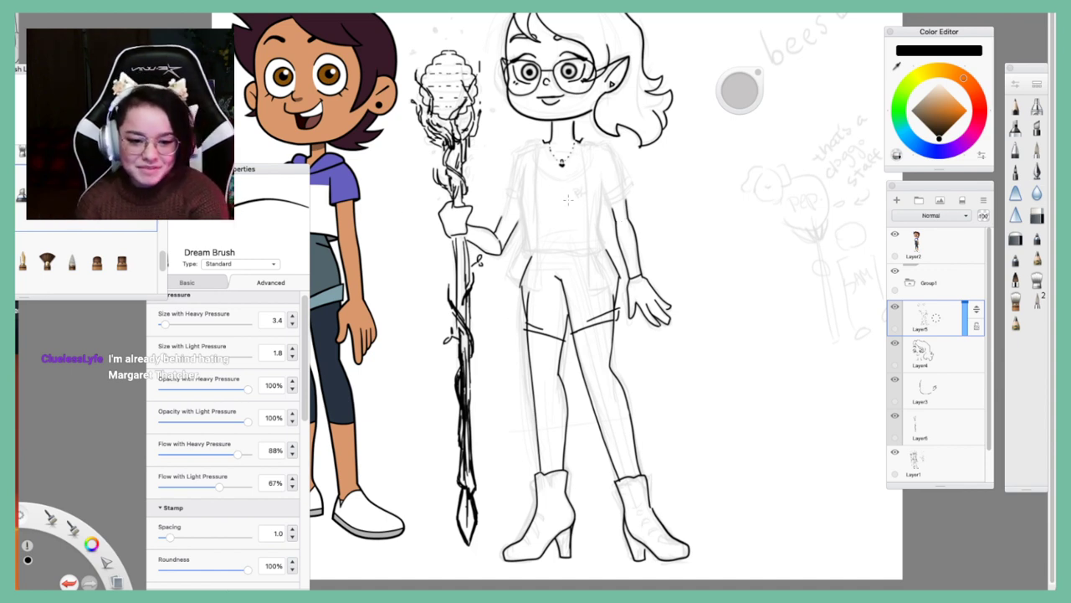
# Draw an overalls bib with a double top edge across the chest and side edges running down to the waist
pyautogui.moveTo(552, 176)
pyautogui.mouseDown()
pyautogui.moveTo(581, 175)
pyautogui.moveTo(589, 232)
pyautogui.mouseUp()
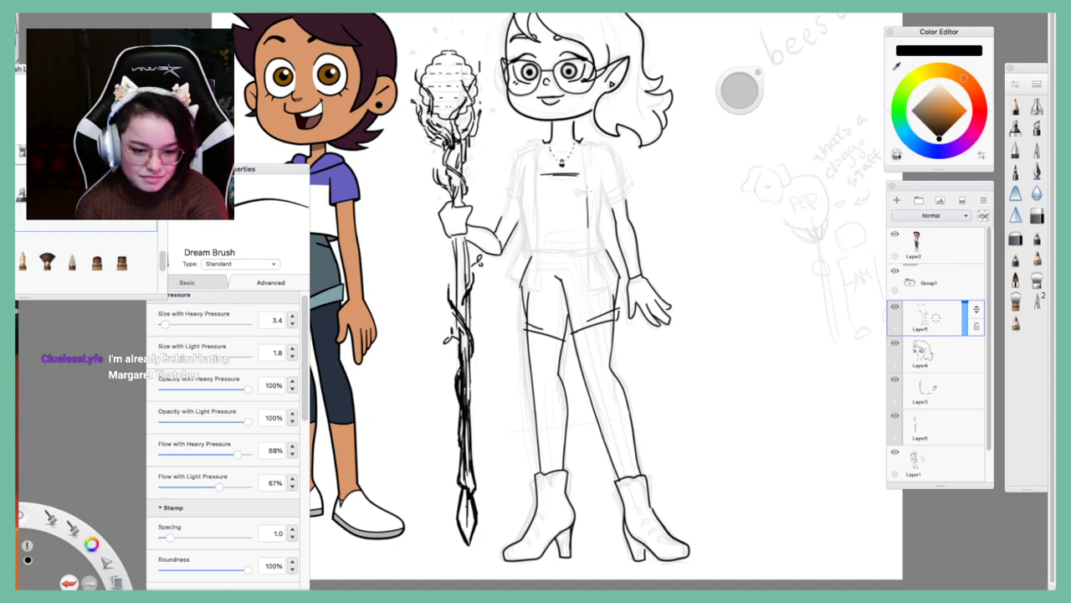
pyautogui.moveTo(587, 192); pyautogui.dragTo(590, 253)
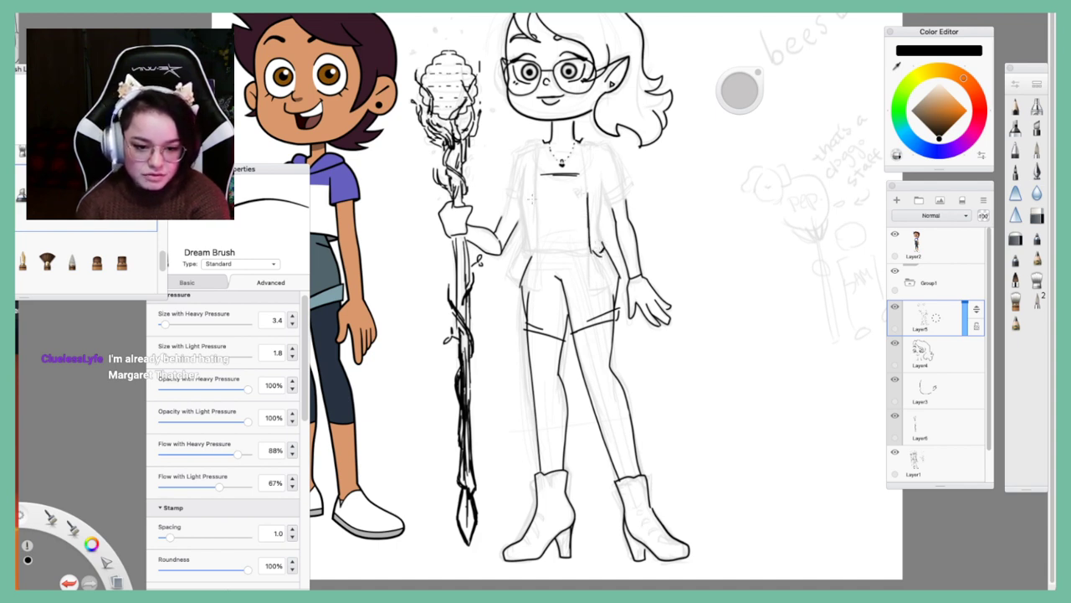
pyautogui.moveTo(537, 195)
pyautogui.mouseDown()
pyautogui.moveTo(536, 237)
pyautogui.moveTo(537, 191)
pyautogui.moveTo(527, 261)
pyautogui.mouseUp()
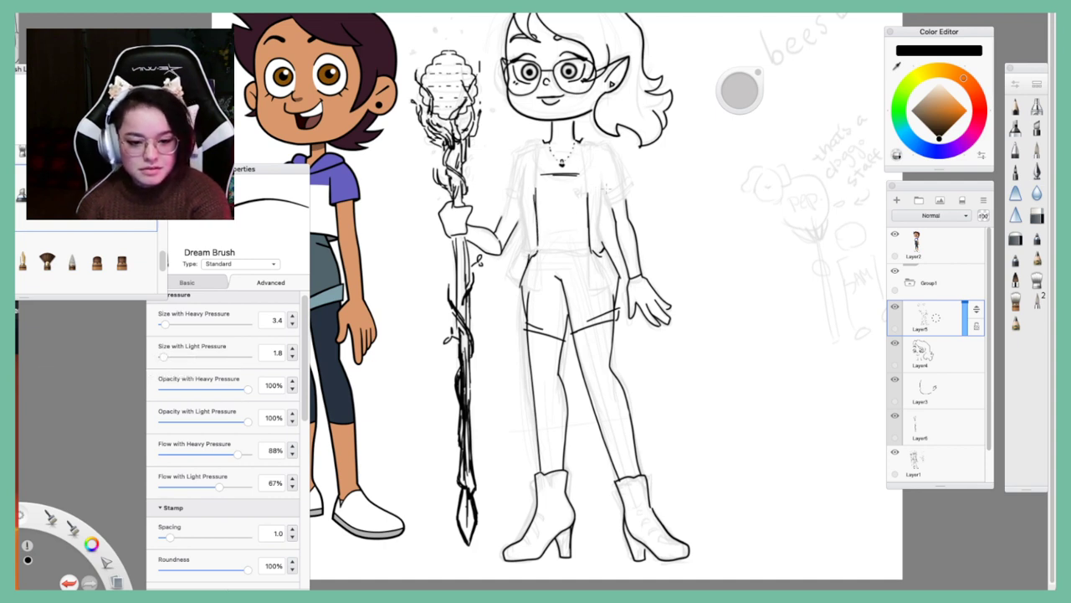
# Draw two overall straps from the shoulders to the bib, redrawing the first strap closer to the neck
pyautogui.moveTo(588, 140); pyautogui.dragTo(587, 179)
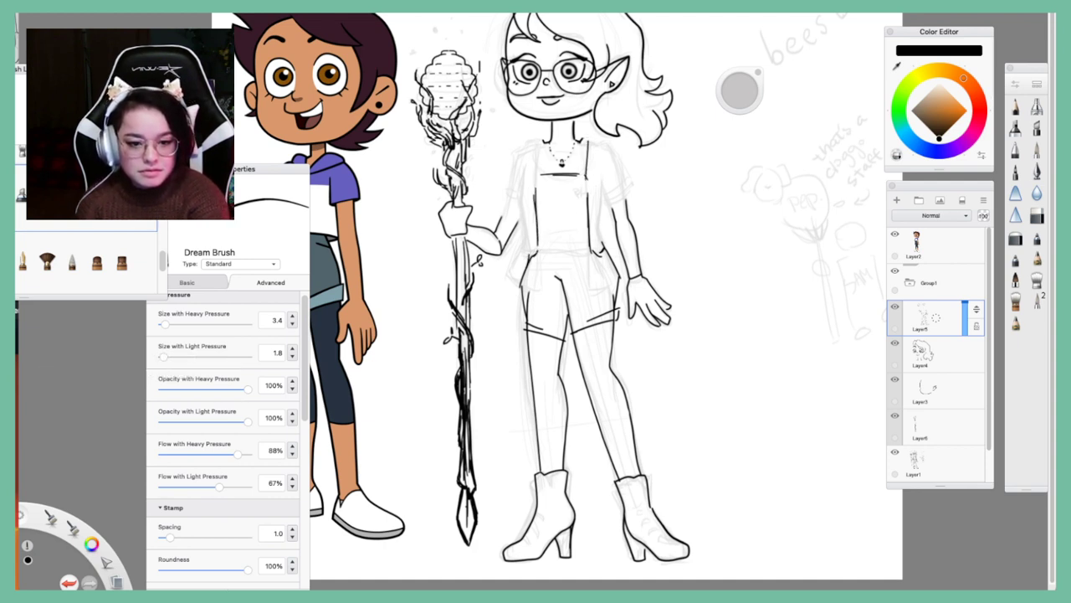
pyautogui.hotkey('ctrl', 'z')
pyautogui.moveTo(583, 142); pyautogui.dragTo(576, 178)
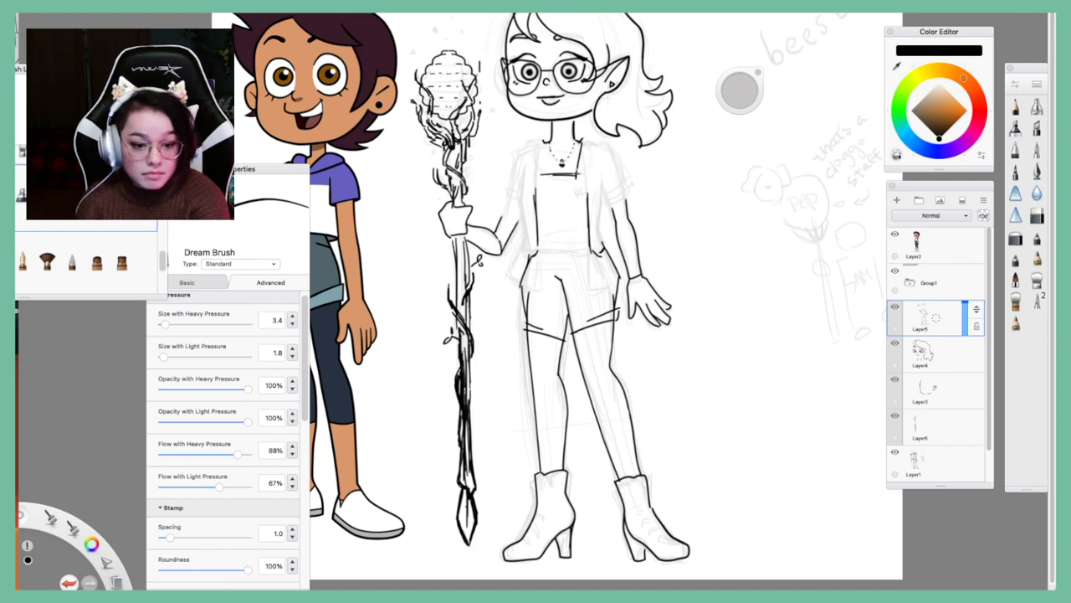
pyautogui.moveTo(592, 141)
pyautogui.mouseDown()
pyautogui.moveTo(587, 184)
pyautogui.moveTo(574, 192)
pyautogui.mouseUp()
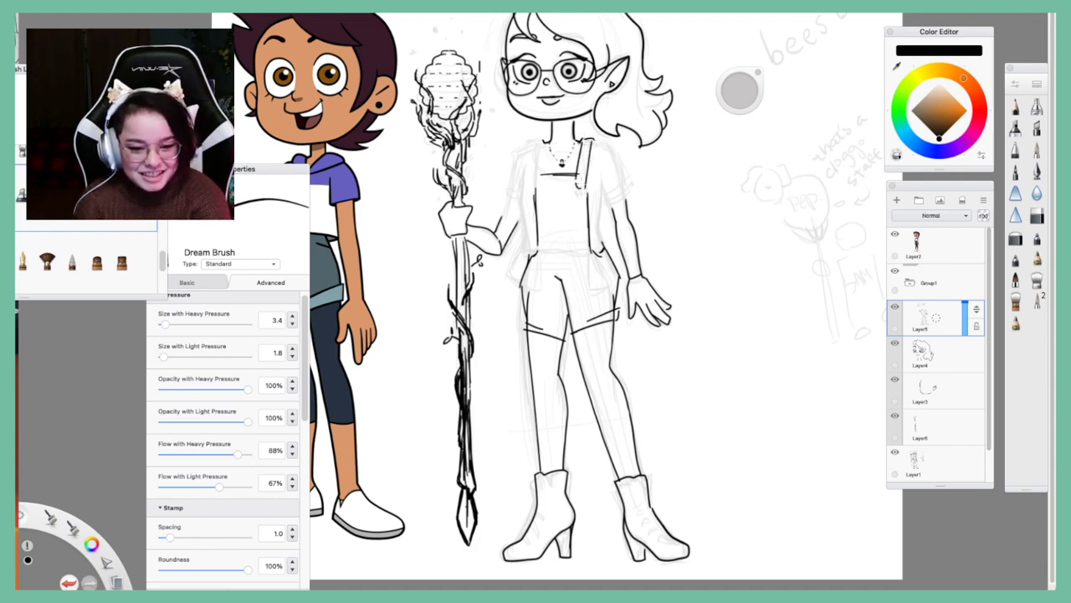
pyautogui.moveTo(532, 139); pyautogui.dragTo(549, 188)
pyautogui.moveTo(530, 144)
pyautogui.mouseDown()
pyautogui.moveTo(540, 193)
pyautogui.moveTo(524, 195)
pyautogui.moveTo(519, 224)
pyautogui.moveTo(532, 260)
pyautogui.mouseUp()
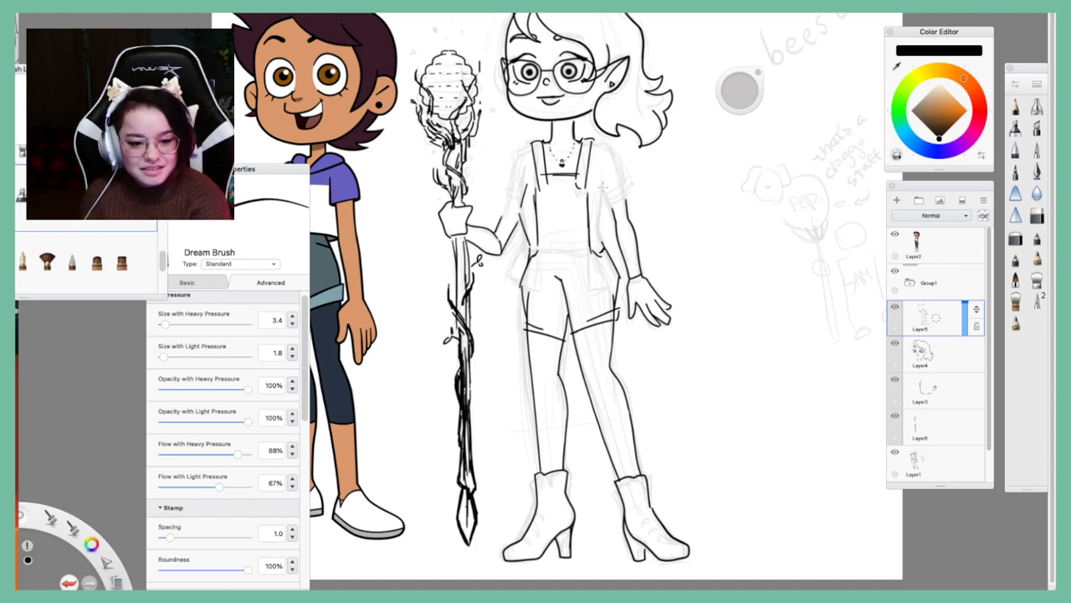
pyautogui.hotkey('ctrl', 'z')
pyautogui.hotkey('ctrl', 'z')
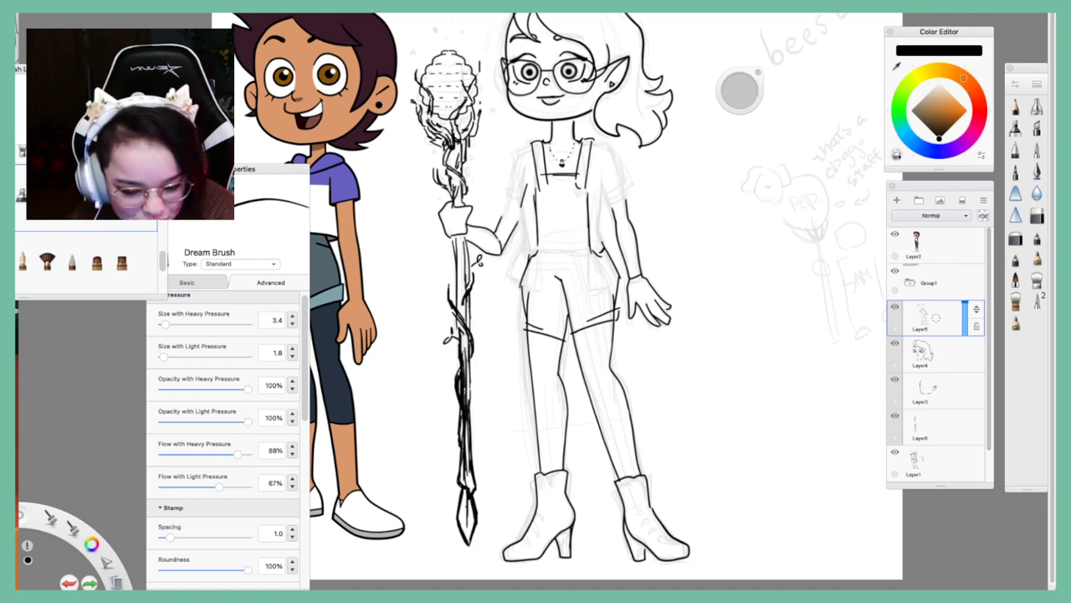
pyautogui.hotkey('ctrl', 'z')
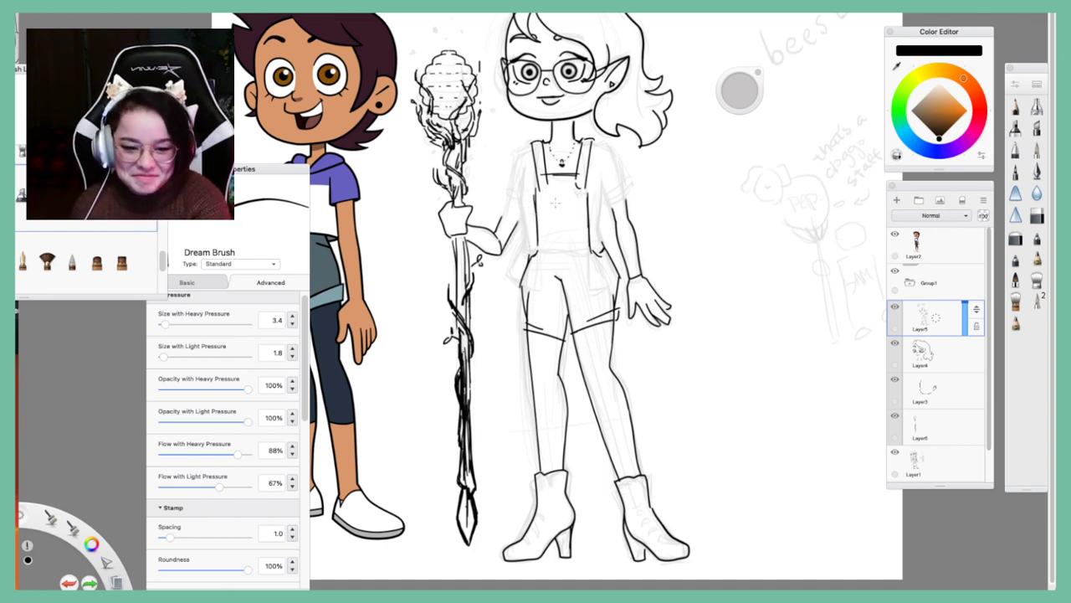
# Draw a short-sleeved T-shirt under the overalls, with side lines, sleeves and a rounded neckline
pyautogui.moveTo(527, 172); pyautogui.dragTo(518, 251)
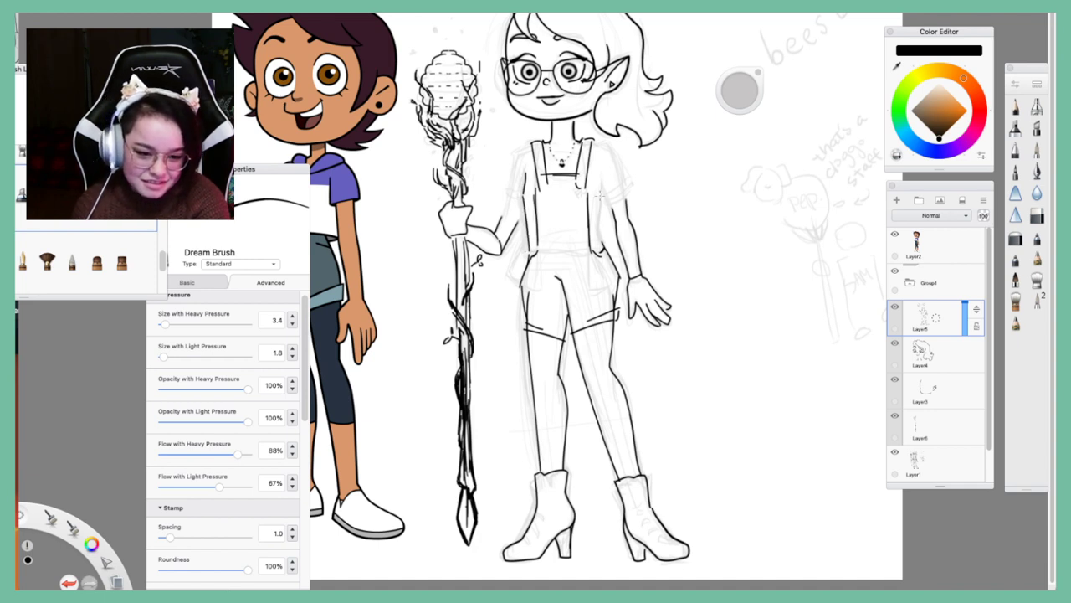
pyautogui.moveTo(600, 191); pyautogui.dragTo(609, 244)
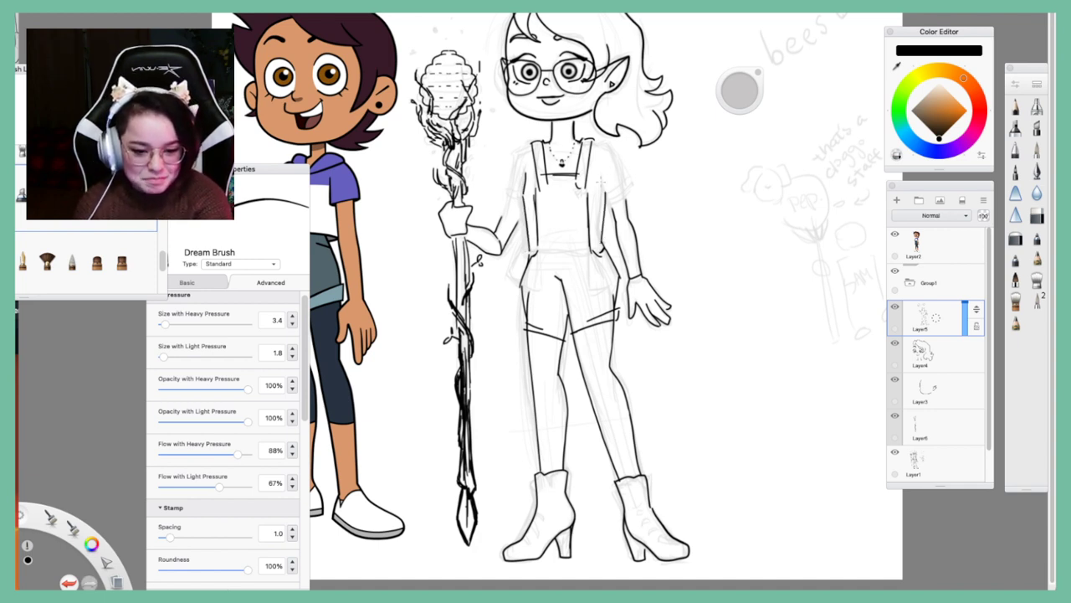
pyautogui.moveTo(516, 157)
pyautogui.mouseDown()
pyautogui.moveTo(508, 199)
pyautogui.moveTo(522, 214)
pyautogui.mouseUp()
pyautogui.moveTo(546, 148)
pyautogui.mouseDown()
pyautogui.moveTo(577, 155)
pyautogui.moveTo(617, 141)
pyautogui.moveTo(611, 152)
pyautogui.moveTo(633, 198)
pyautogui.moveTo(623, 206)
pyautogui.moveTo(628, 198)
pyautogui.mouseUp()
pyautogui.press('super+z')
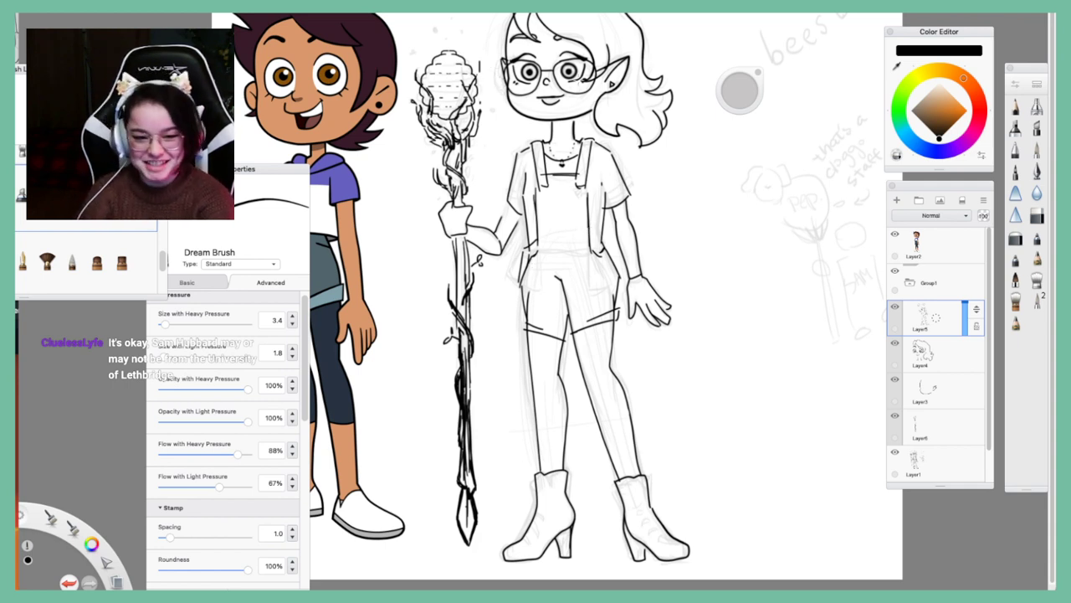
pyautogui.press('super+z')
pyautogui.press('super+z')
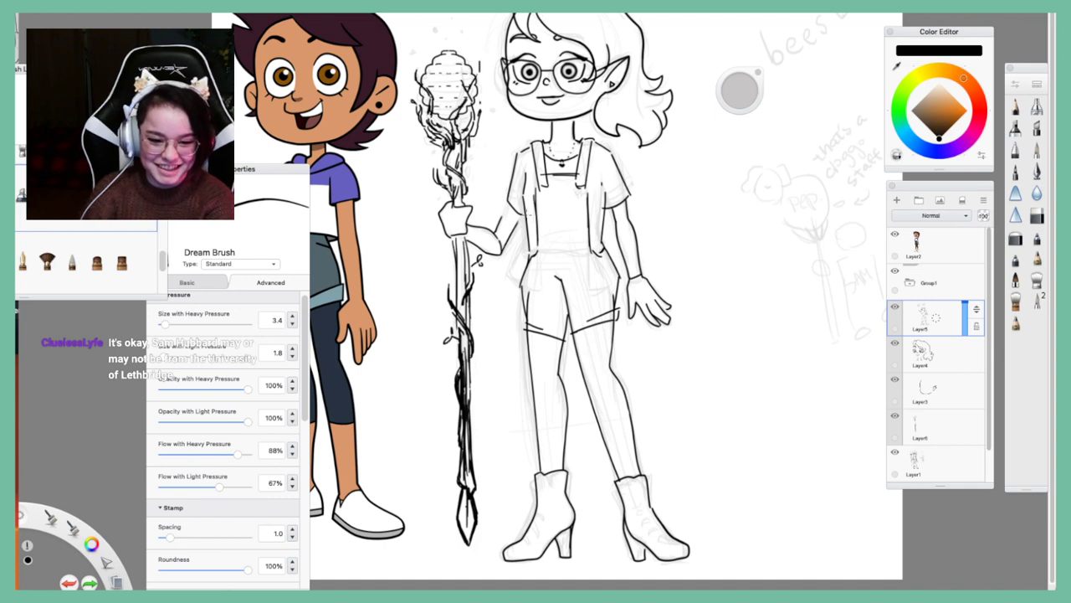
# Add a waist detail at the hip and extra cuff lines above both hems of the shorts
pyautogui.moveTo(535, 236); pyautogui.dragTo(516, 283)
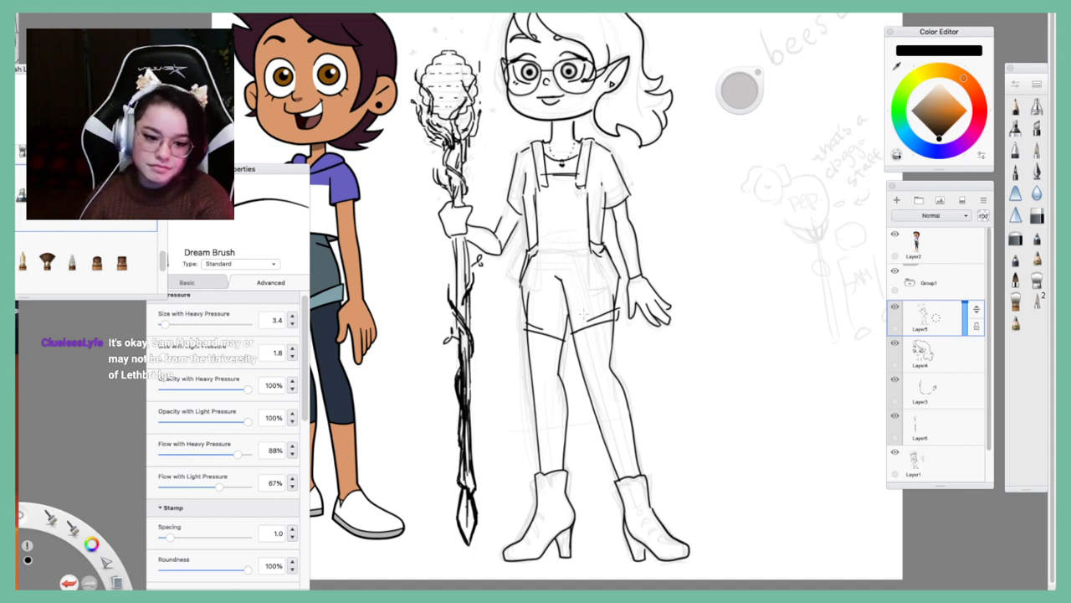
pyautogui.moveTo(574, 334); pyautogui.dragTo(619, 321)
pyautogui.moveTo(526, 315)
pyautogui.mouseDown()
pyautogui.moveTo(522, 330)
pyautogui.moveTo(538, 319)
pyautogui.moveTo(550, 329)
pyautogui.mouseUp()
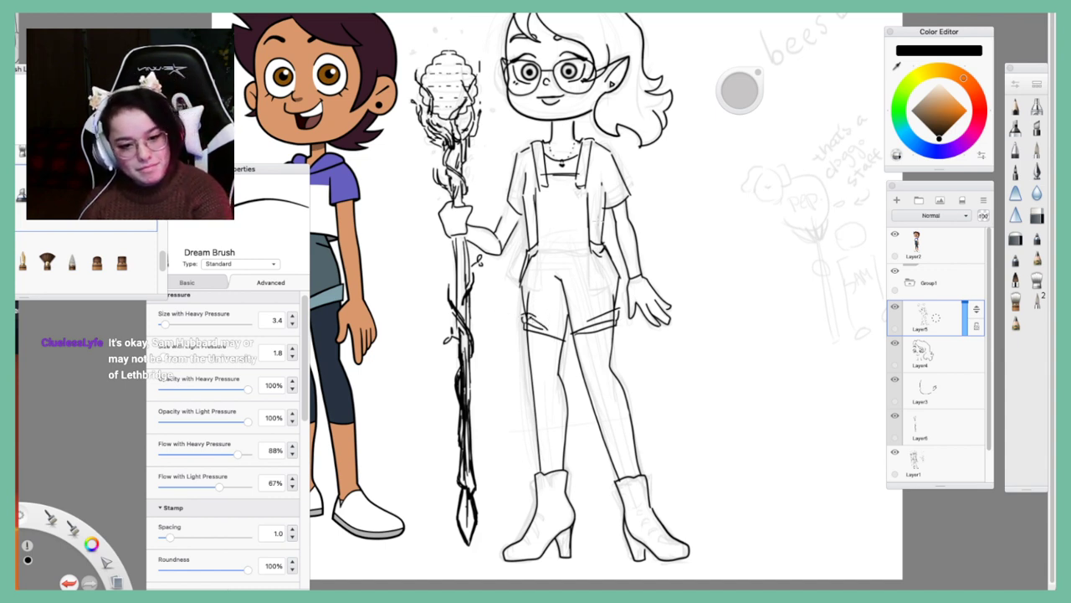
# Switch to the Hard Eraser and toggle the outfit line-art layer's visibility to compare it with the sketch underneath
pyautogui.click(1036, 215)
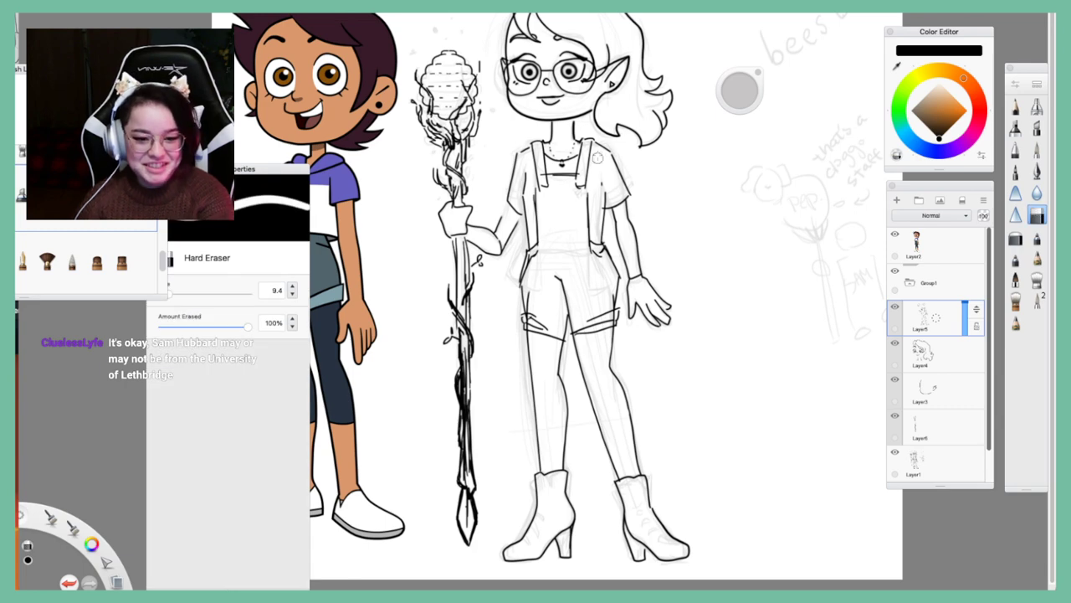
pyautogui.click(894, 307)
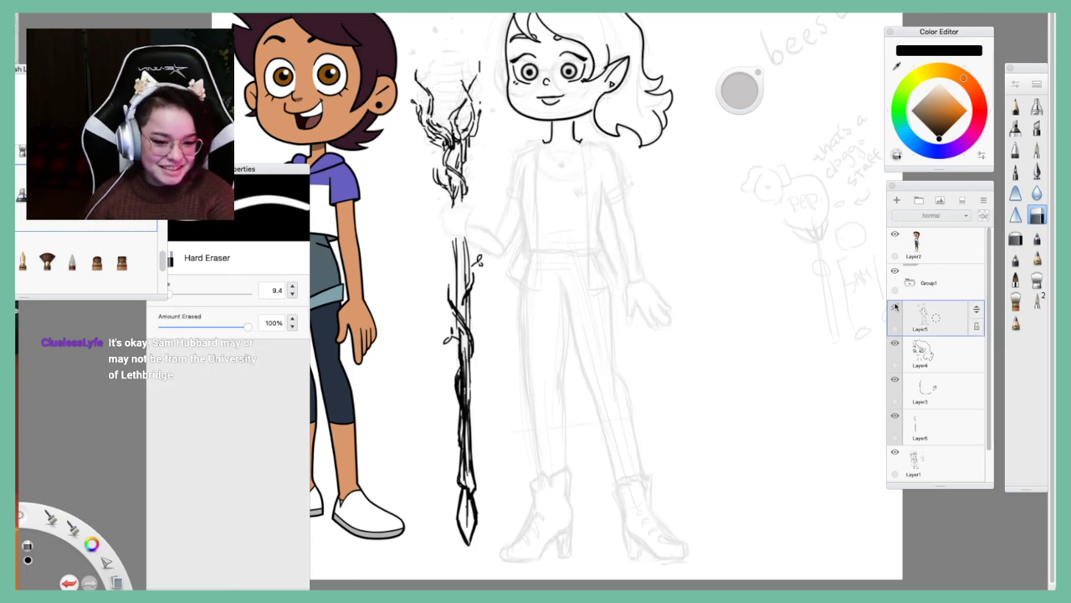
pyautogui.click(894, 307)
pyautogui.click(894, 307)
pyautogui.click(894, 307)
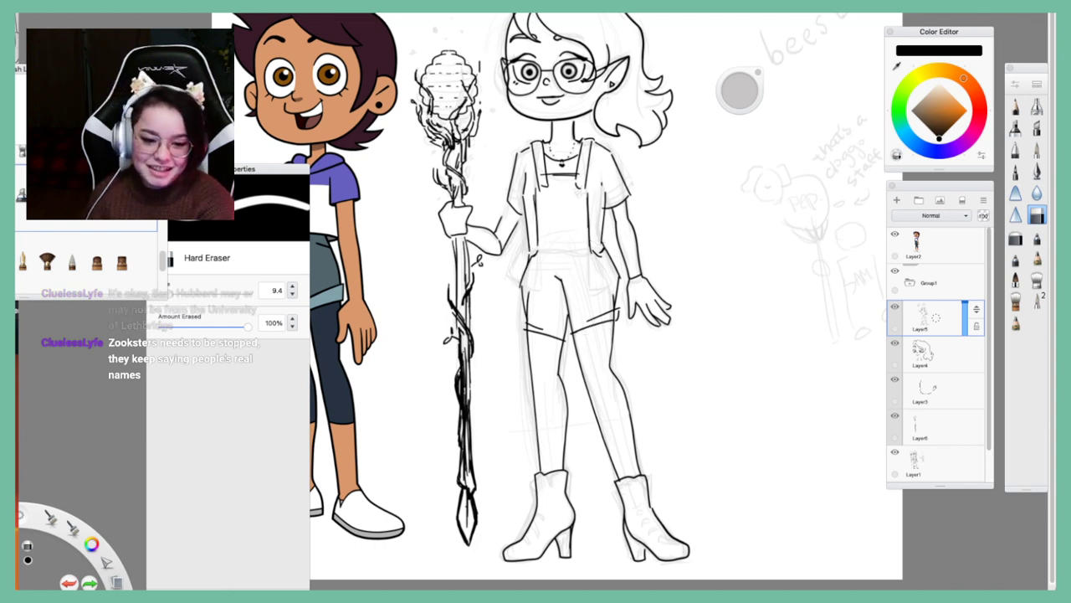
# Undo the T-shirt strokes and the overall strap on the staff arm's side
pyautogui.press('super+z')
pyautogui.press('super+z')
pyautogui.press('super+z')
pyautogui.press('super+z')
pyautogui.press('super+z')
pyautogui.press('super+z')
pyautogui.press('super+z')
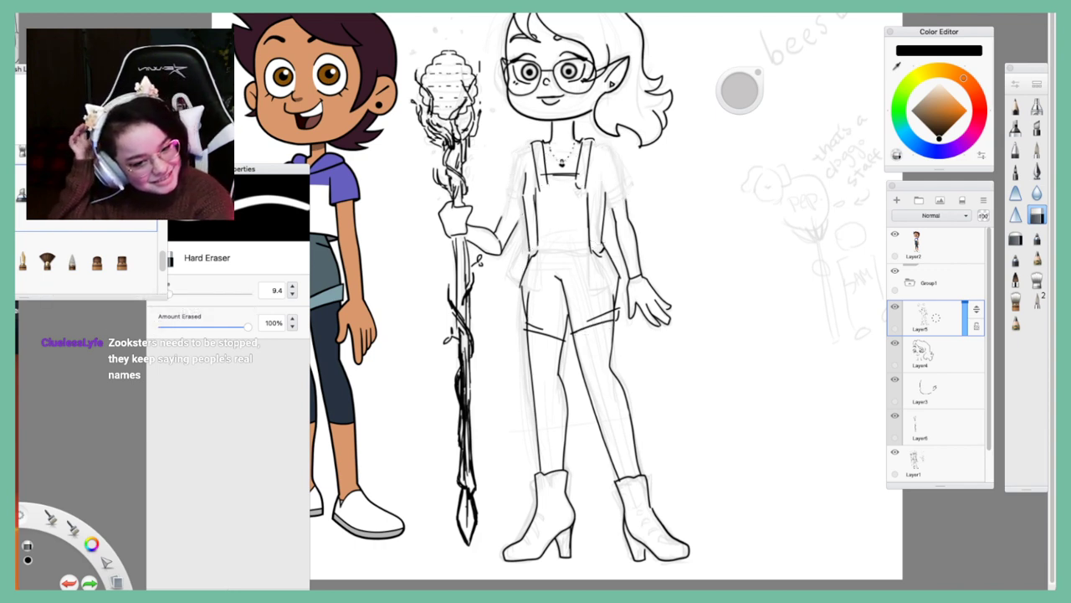
pyautogui.press('super+z')
pyautogui.press('super+z')
pyautogui.press('super+z')
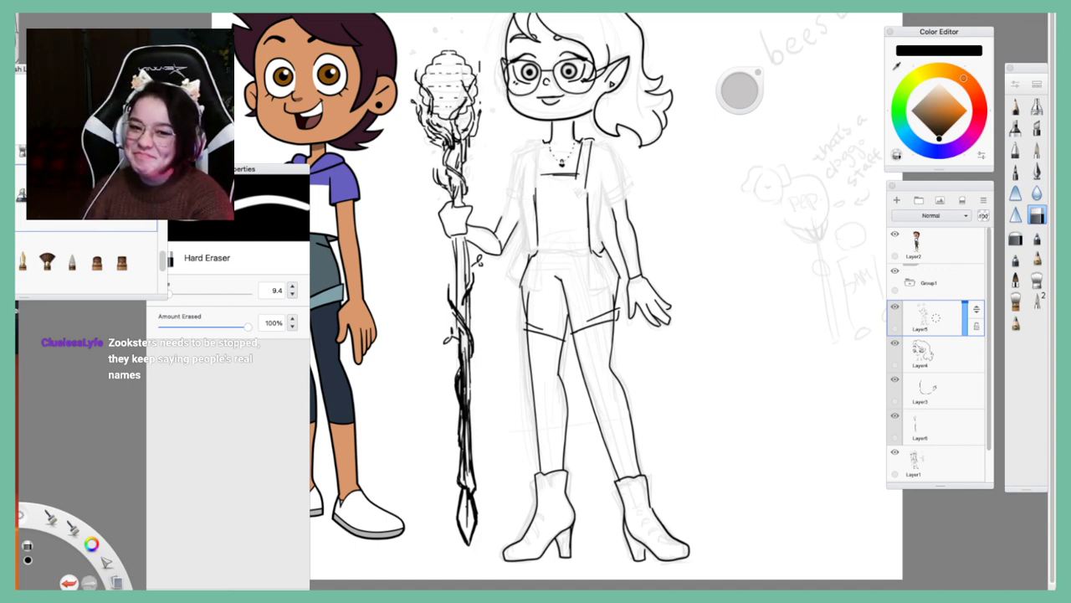
# Remove the remaining strap, bib and shorts lines from the torso and upper thighs with the Hard Eraser
pyautogui.moveTo(589, 142); pyautogui.dragTo(589, 188)
pyautogui.moveTo(593, 139); pyautogui.dragTo(577, 179)
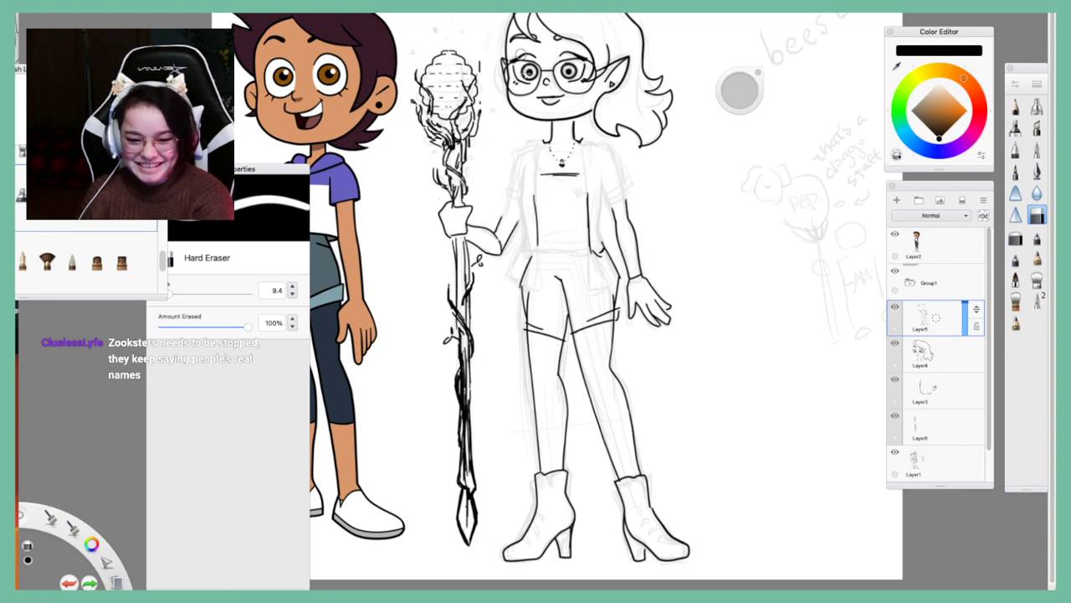
pyautogui.moveTo(530, 256)
pyautogui.mouseDown()
pyautogui.moveTo(525, 321)
pyautogui.moveTo(554, 329)
pyautogui.moveTo(549, 338)
pyautogui.moveTo(531, 325)
pyautogui.moveTo(552, 320)
pyautogui.moveTo(554, 279)
pyautogui.moveTo(563, 276)
pyautogui.moveTo(572, 330)
pyautogui.moveTo(611, 303)
pyautogui.mouseUp()
pyautogui.moveTo(618, 317)
pyautogui.mouseDown()
pyautogui.moveTo(602, 241)
pyautogui.moveTo(607, 253)
pyautogui.moveTo(583, 214)
pyautogui.moveTo(591, 244)
pyautogui.moveTo(598, 213)
pyautogui.mouseUp()
pyautogui.moveTo(575, 174)
pyautogui.mouseDown()
pyautogui.moveTo(527, 172)
pyautogui.moveTo(587, 182)
pyautogui.moveTo(537, 241)
pyautogui.mouseUp()
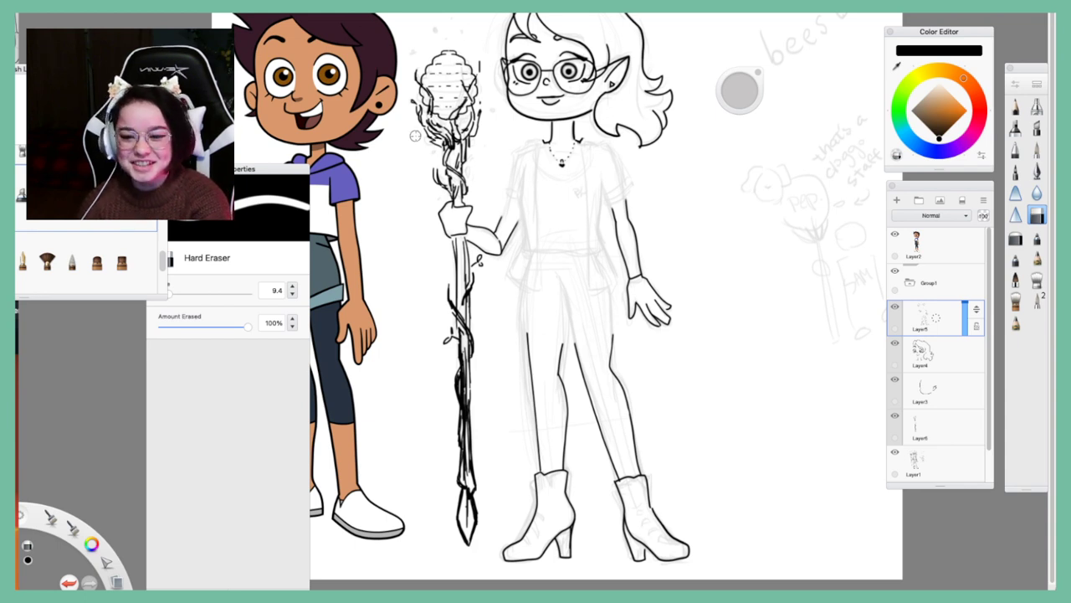
# Draw new shorts with the Dream Brush, with hems angled up toward the outer thighs and curved sides to the waist
pyautogui.press('s')
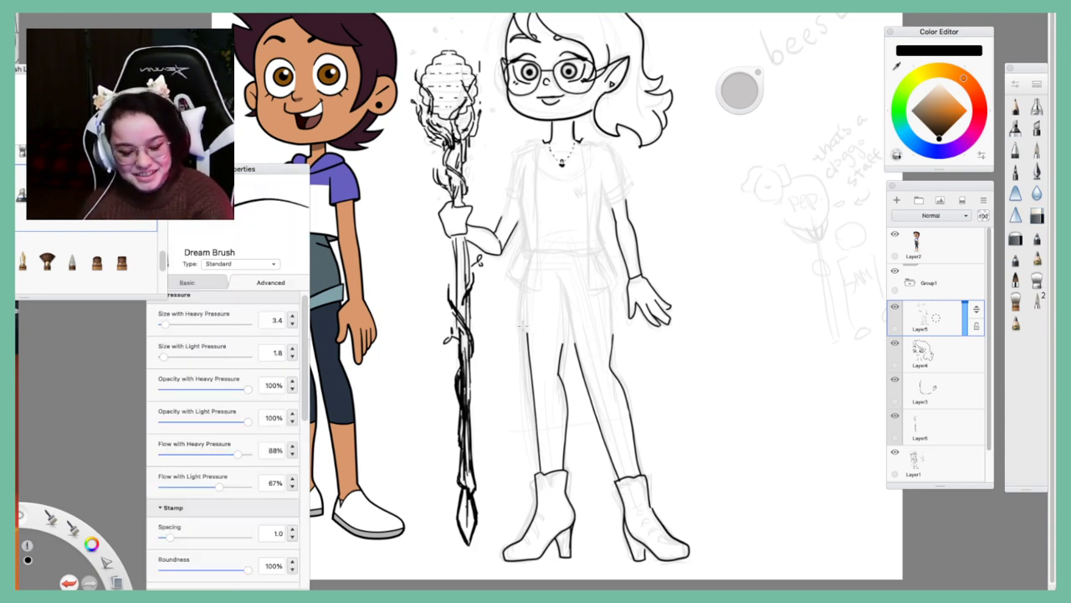
pyautogui.moveTo(528, 332)
pyautogui.mouseDown()
pyautogui.moveTo(563, 344)
pyautogui.moveTo(523, 318)
pyautogui.moveTo(562, 343)
pyautogui.moveTo(626, 331)
pyautogui.mouseUp()
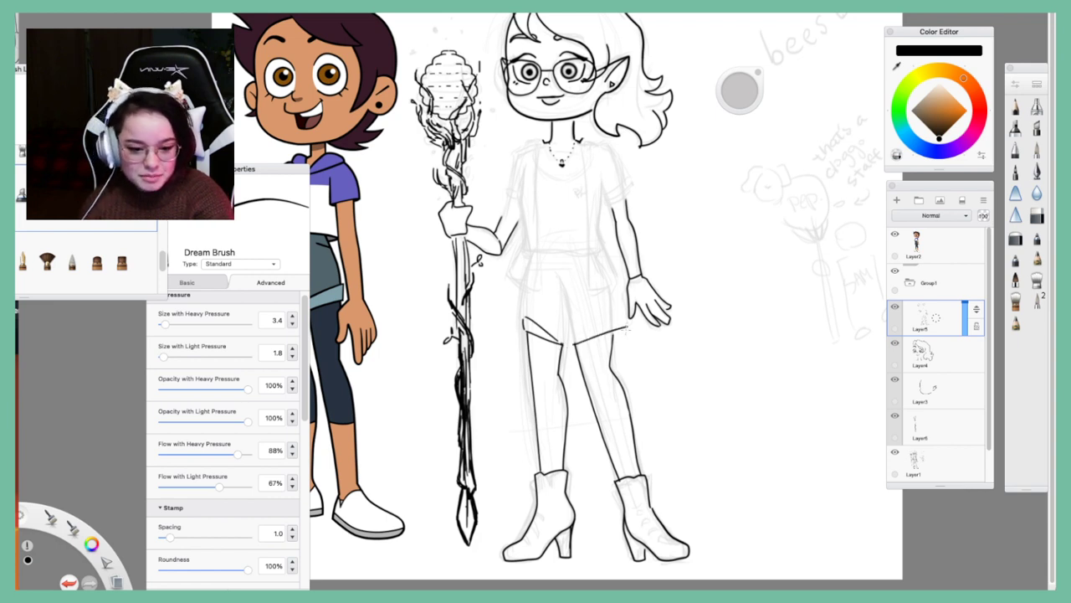
pyautogui.hotkey('ctrl', 'z')
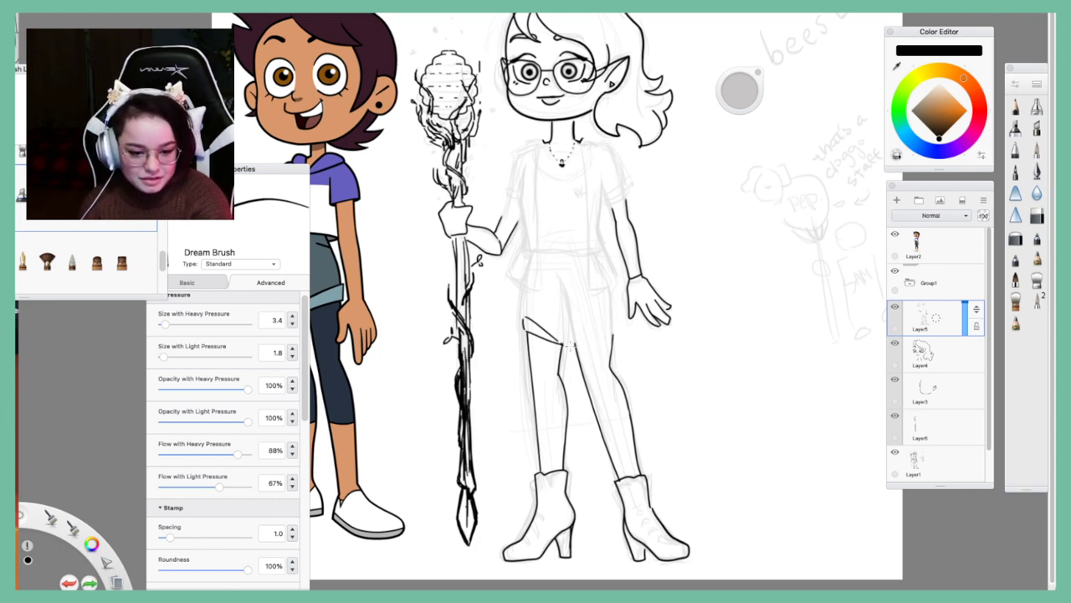
pyautogui.moveTo(566, 345); pyautogui.dragTo(619, 327)
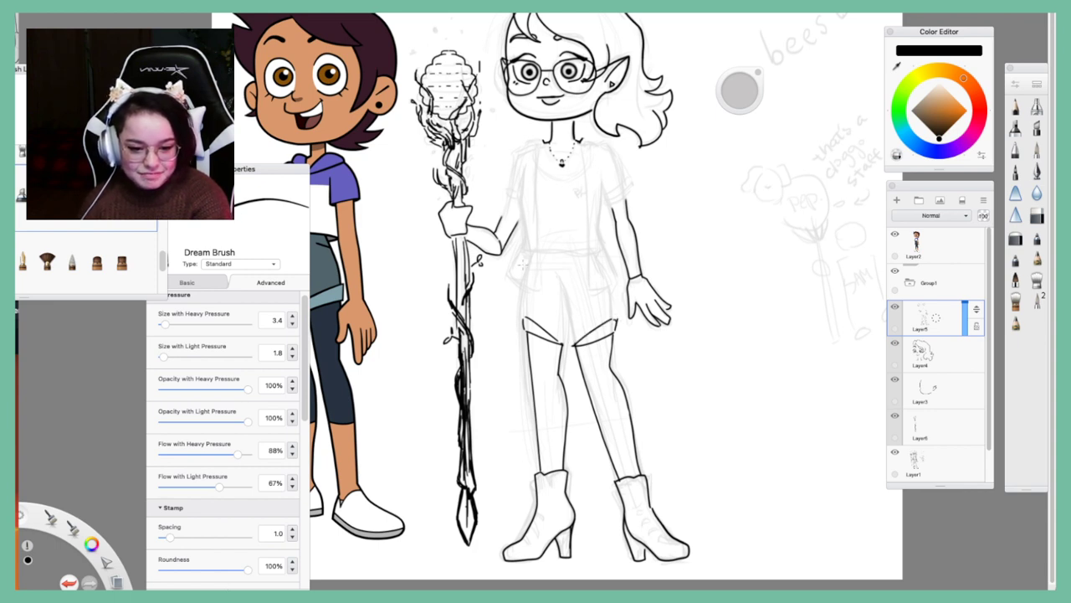
pyautogui.moveTo(526, 260); pyautogui.dragTo(524, 315)
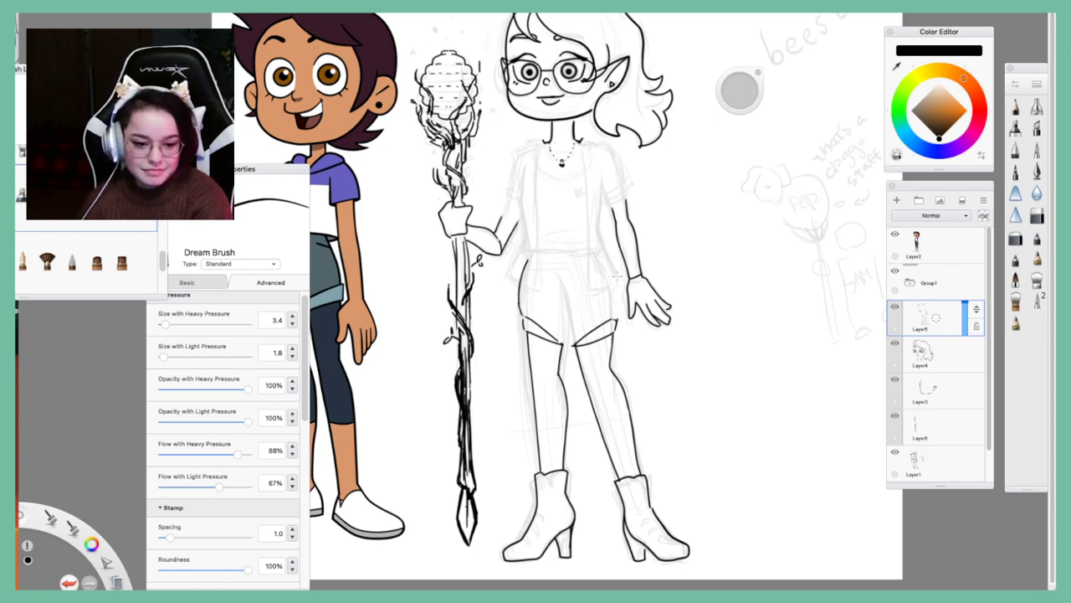
pyautogui.moveTo(597, 259)
pyautogui.mouseDown()
pyautogui.moveTo(614, 280)
pyautogui.moveTo(620, 318)
pyautogui.mouseUp()
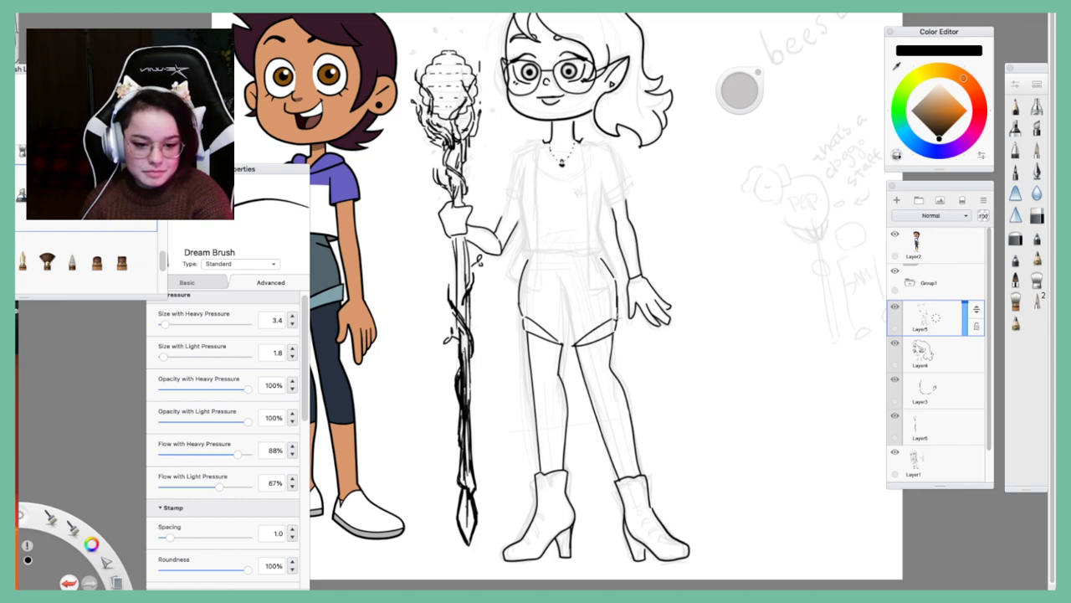
# Try drawing the crotch and inner-leg lines between the two hems of the shorts, and undo them
pyautogui.moveTo(559, 331); pyautogui.dragTo(565, 350)
pyautogui.moveTo(559, 292); pyautogui.dragTo(574, 346)
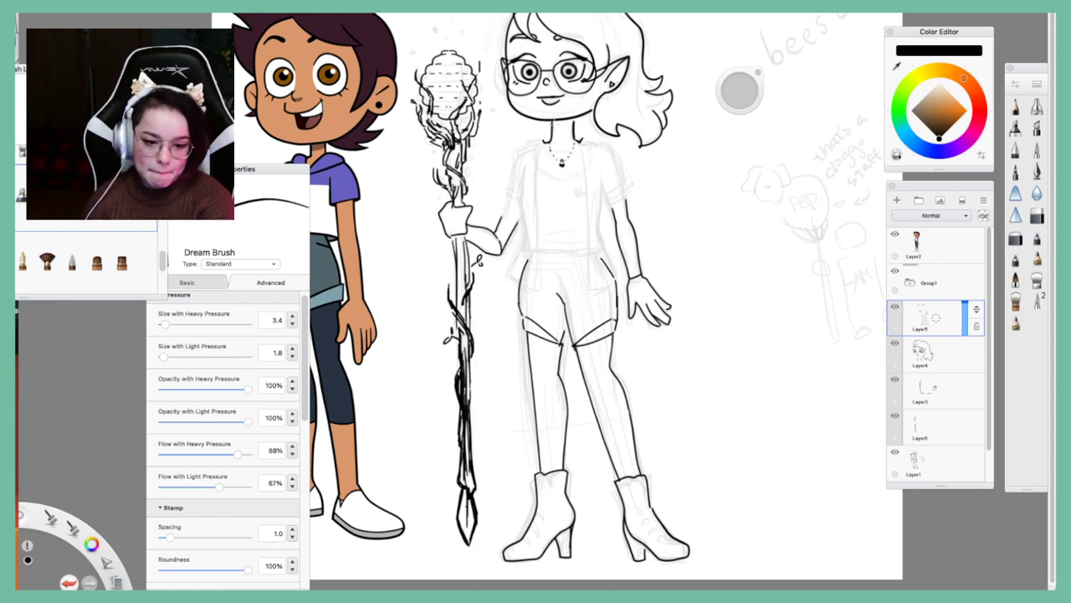
pyautogui.hotkey('ctrl', 'z')
pyautogui.hotkey('ctrl', 'z')
pyautogui.hotkey('ctrl', 'z')
pyautogui.hotkey('ctrl', 'z')
pyautogui.hotkey('ctrl', 'z')
pyautogui.hotkey('ctrl', 'z')
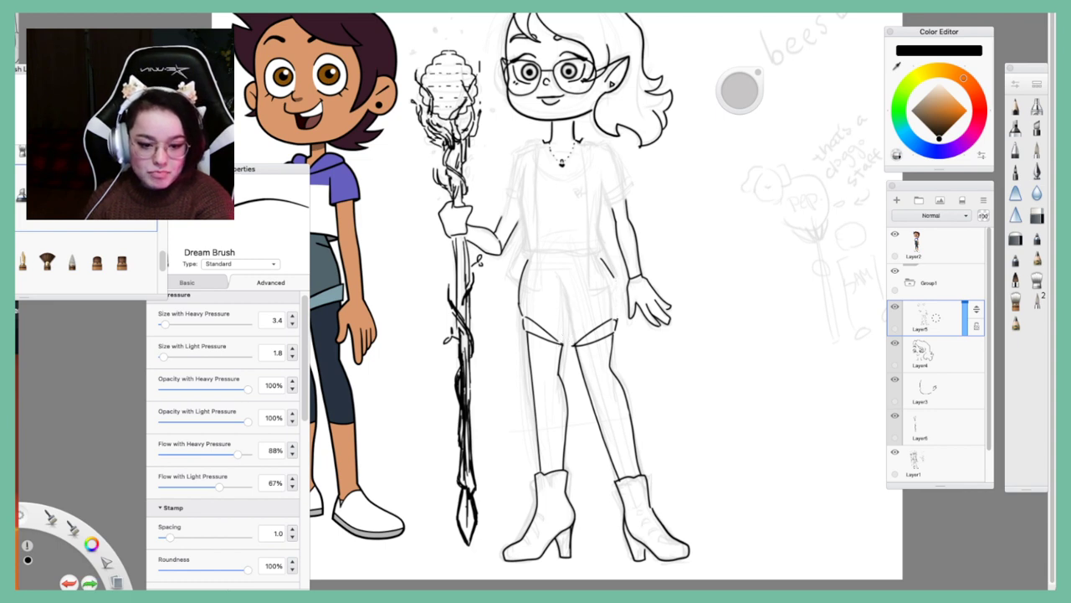
# Undo the shorts' side lines, try redrawing the one on the staff arm's side, and undo it
pyautogui.hotkey('ctrl', 'z')
pyautogui.hotkey('ctrl', 'z')
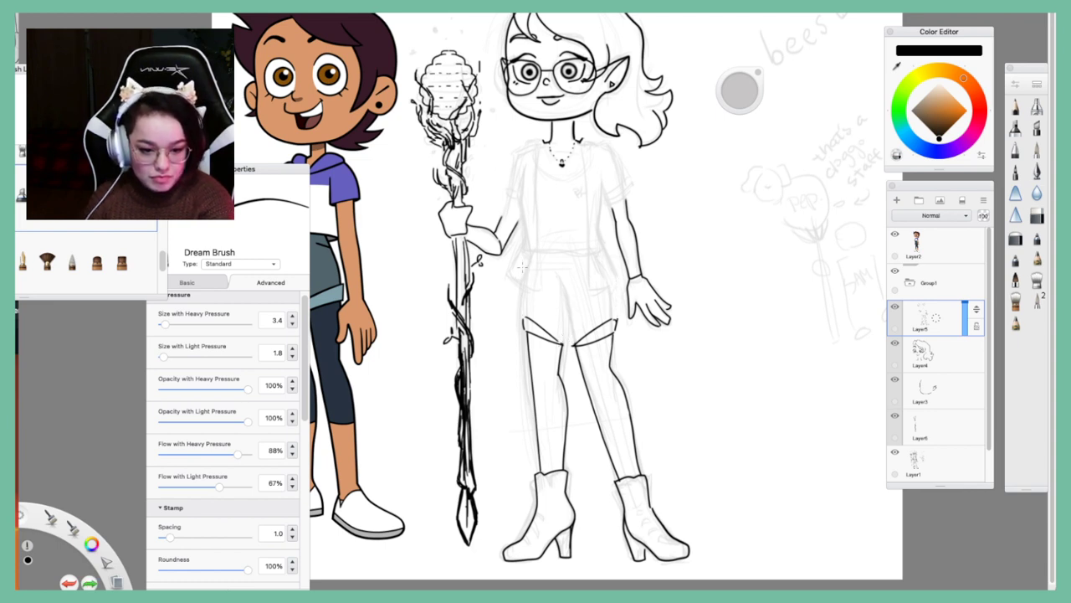
pyautogui.moveTo(529, 250); pyautogui.dragTo(530, 318)
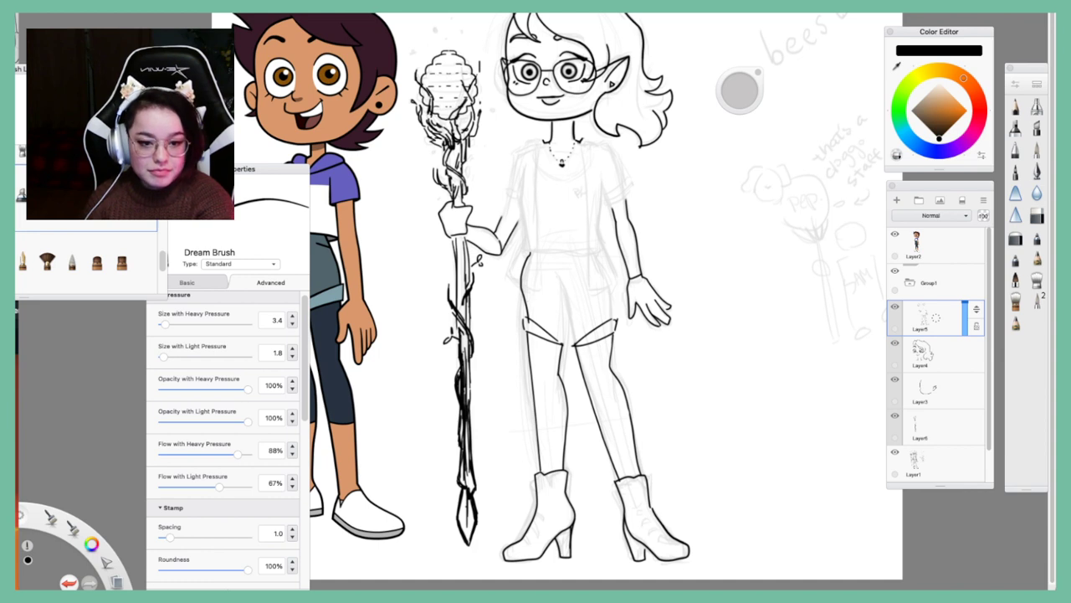
pyautogui.hotkey('ctrl', 'z')
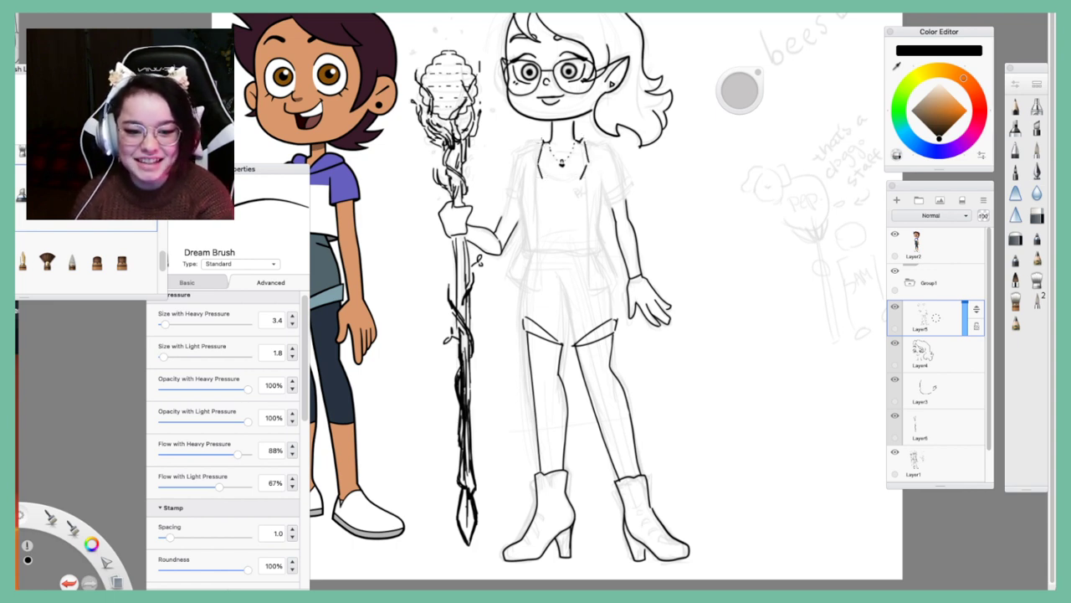
# Try drawing overall straps with small buckles over both shoulders and a neckline between them, and undo them all
pyautogui.moveTo(528, 165); pyautogui.dragTo(528, 180)
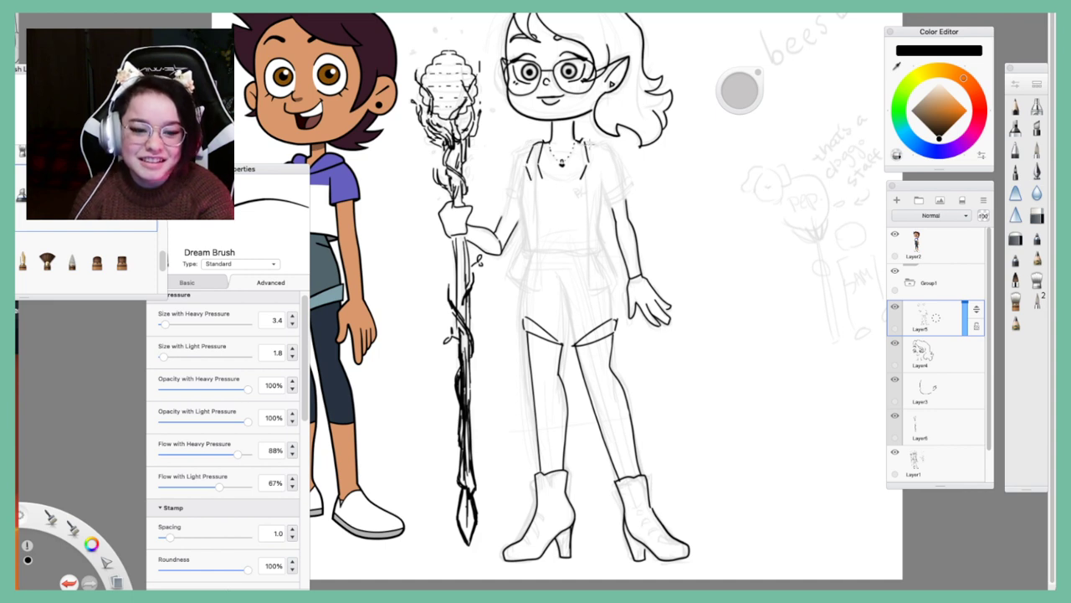
pyautogui.moveTo(590, 140)
pyautogui.mouseDown()
pyautogui.moveTo(580, 188)
pyautogui.moveTo(586, 175)
pyautogui.moveTo(580, 188)
pyautogui.moveTo(534, 186)
pyautogui.moveTo(576, 187)
pyautogui.mouseUp()
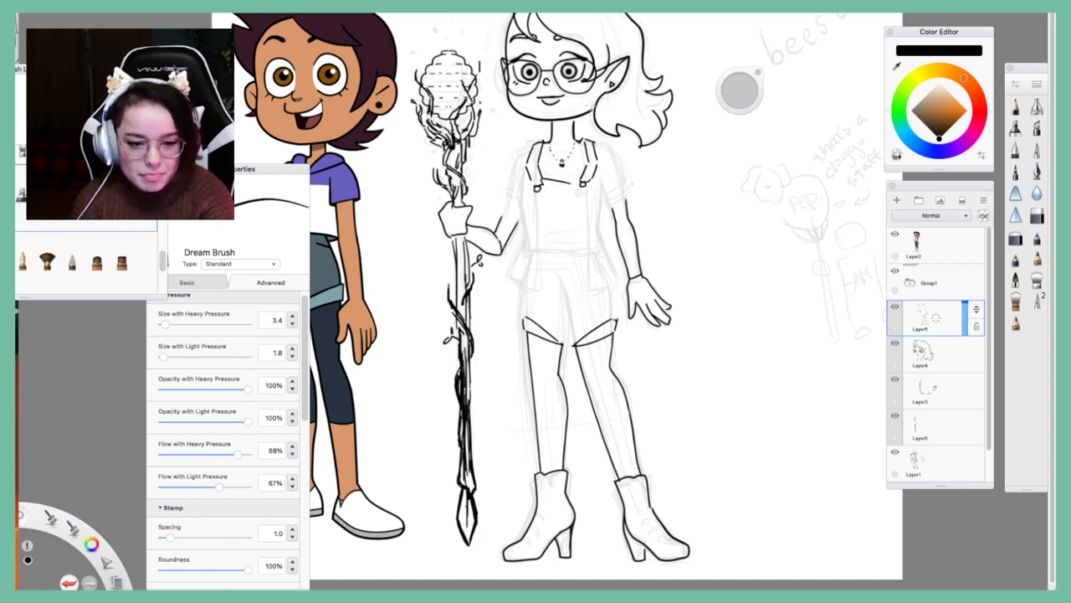
pyautogui.hotkey('ctrl', 'z')
pyautogui.hotkey('ctrl', 'z')
pyautogui.hotkey('ctrl', 'z')
pyautogui.hotkey('ctrl', 'z')
pyautogui.hotkey('ctrl', 'z')
pyautogui.hotkey('ctrl', 'z')
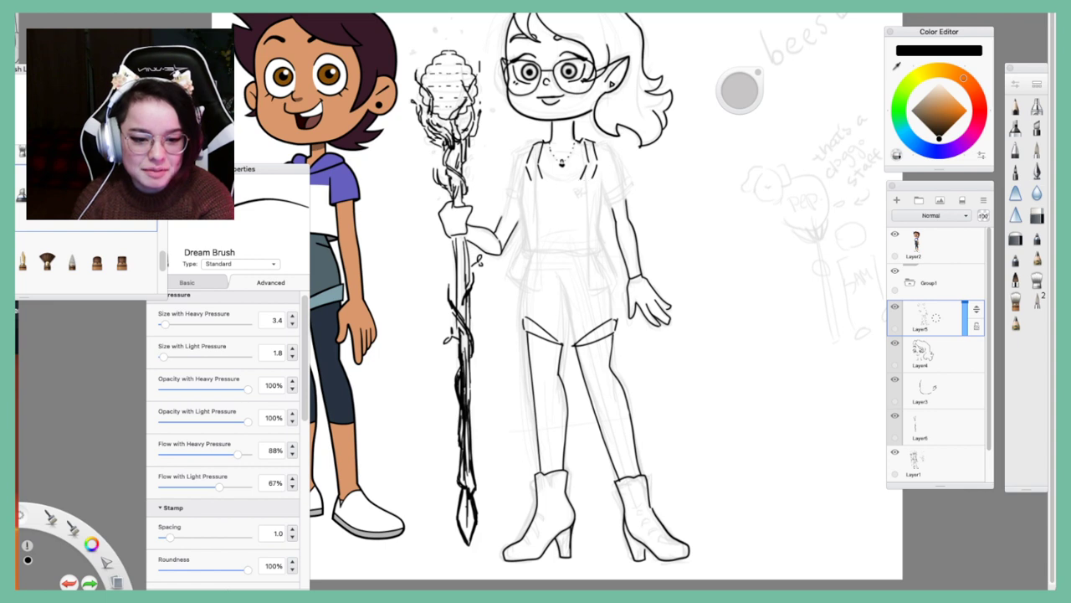
pyautogui.hotkey('ctrl', 'z')
pyautogui.hotkey('ctrl', 'z')
pyautogui.hotkey('ctrl', 'z')
pyautogui.hotkey('ctrl', 'z')
pyautogui.hotkey('ctrl', 'z')
pyautogui.hotkey('ctrl', 'z')
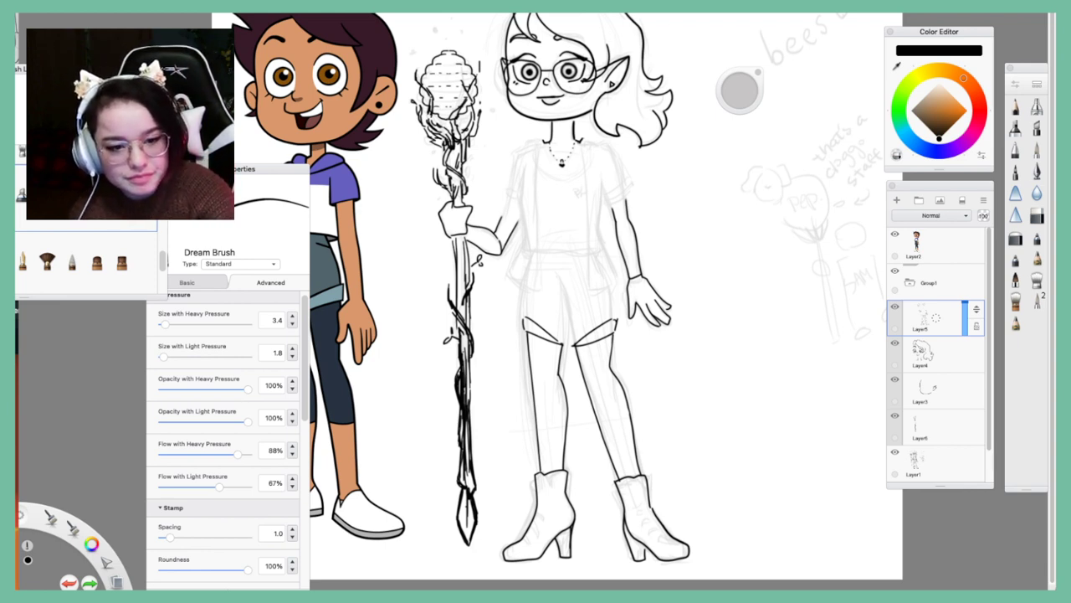
# Undo further back to the earlier shorts with inner-leg lines and a torso without bib or straps
pyautogui.press('super+z')
pyautogui.press('super+z')
pyautogui.press('super+z')
pyautogui.press('super+z')
pyautogui.press('super+z')
pyautogui.press('super+z')
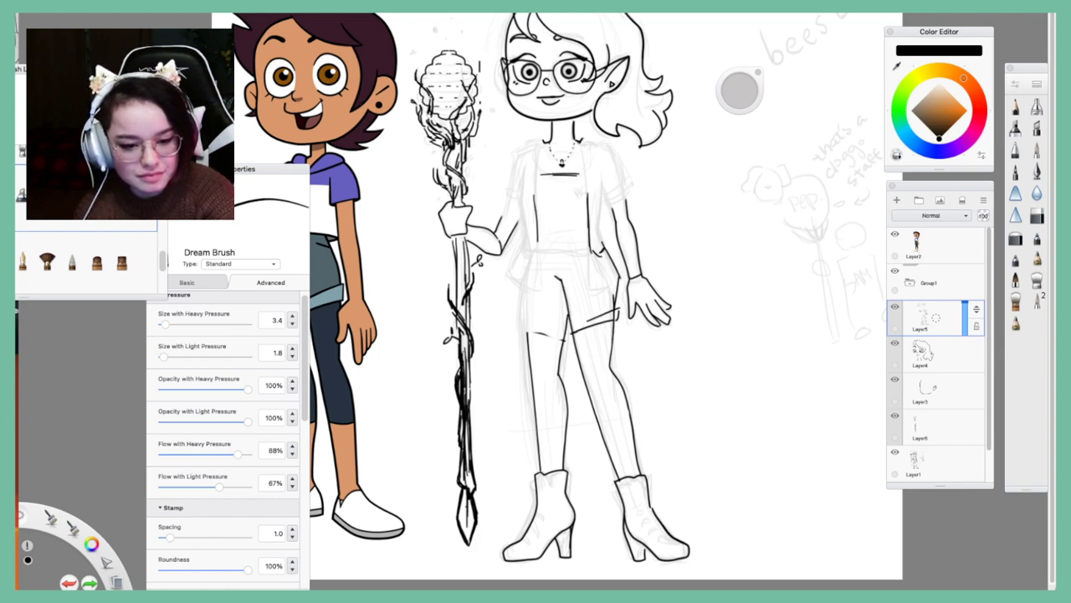
pyautogui.moveTo(566, 340); pyautogui.dragTo(524, 329)
pyautogui.moveTo(531, 256); pyautogui.dragTo(526, 333)
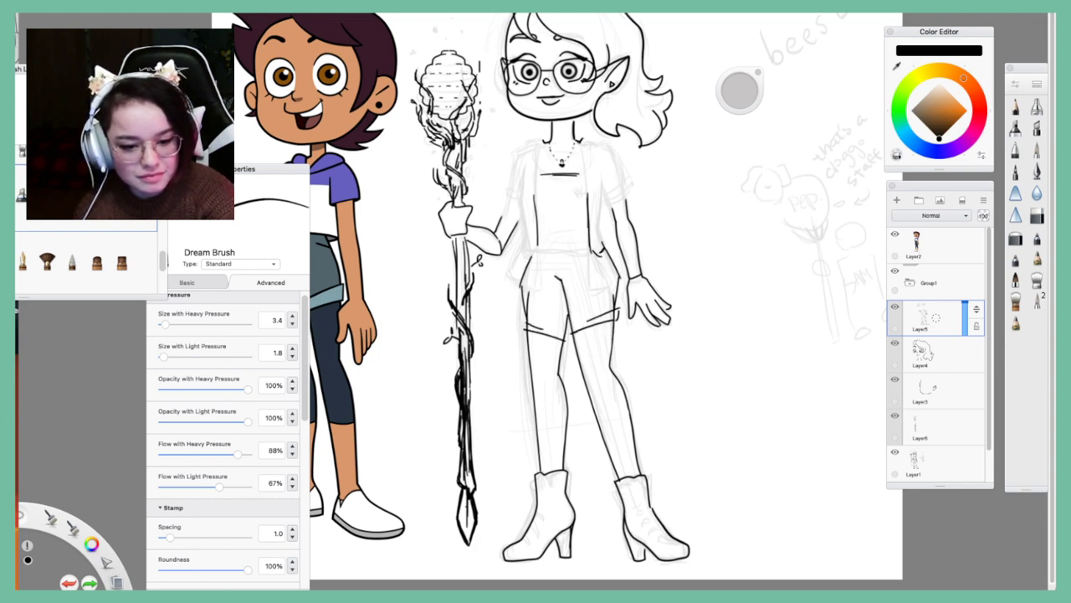
pyautogui.press('super+z')
pyautogui.hotkey('ctrl', 'z')
pyautogui.hotkey('ctrl', 'z')
pyautogui.hotkey('ctrl', 'z')
pyautogui.hotkey('ctrl', 'z')
pyautogui.hotkey('ctrl', 'z')
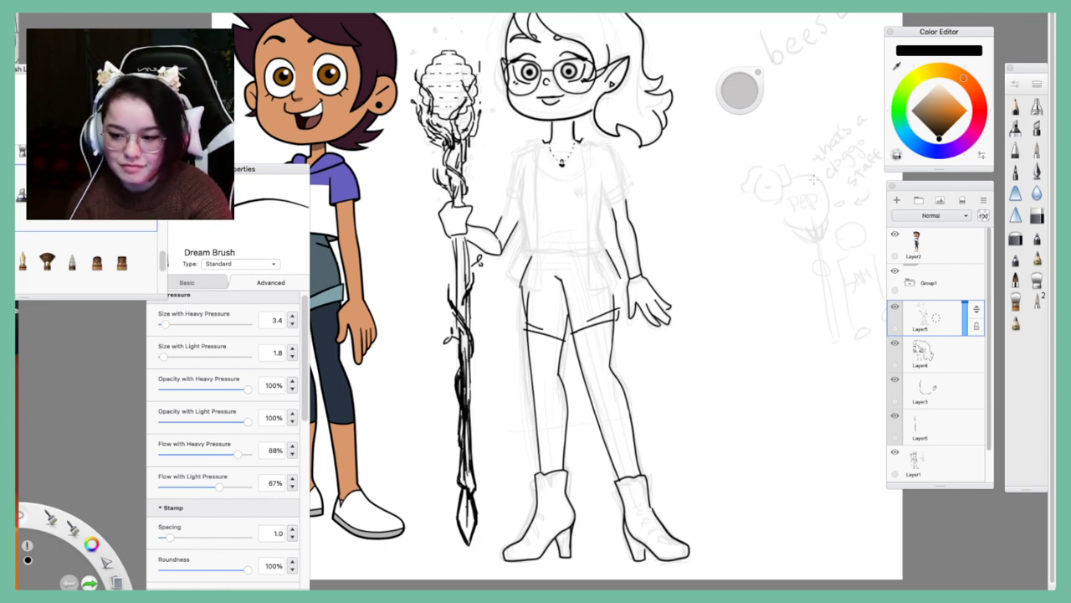
# Remove the hems and outer side lines of the shorts with the Hard Eraser
pyautogui.click(1037, 215)
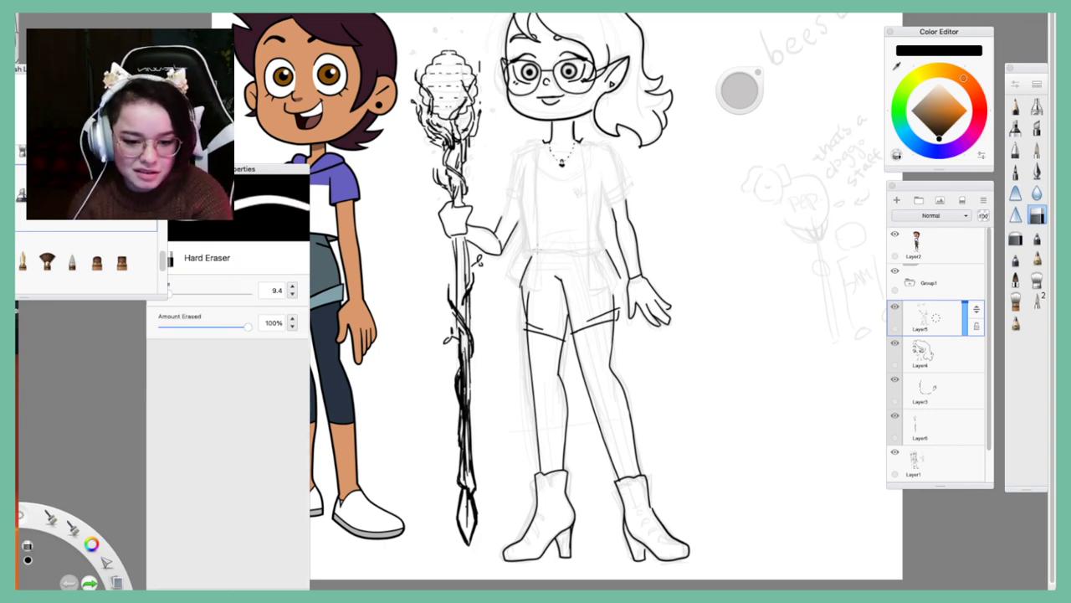
pyautogui.moveTo(539, 250)
pyautogui.mouseDown()
pyautogui.moveTo(526, 284)
pyautogui.moveTo(531, 334)
pyautogui.moveTo(546, 320)
pyautogui.moveTo(562, 333)
pyautogui.moveTo(576, 315)
pyautogui.moveTo(604, 315)
pyautogui.moveTo(564, 339)
pyautogui.moveTo(525, 329)
pyautogui.moveTo(530, 258)
pyautogui.mouseUp()
pyautogui.press('super+z')
pyautogui.moveTo(564, 330)
pyautogui.mouseDown()
pyautogui.moveTo(608, 306)
pyautogui.moveTo(617, 318)
pyautogui.mouseUp()
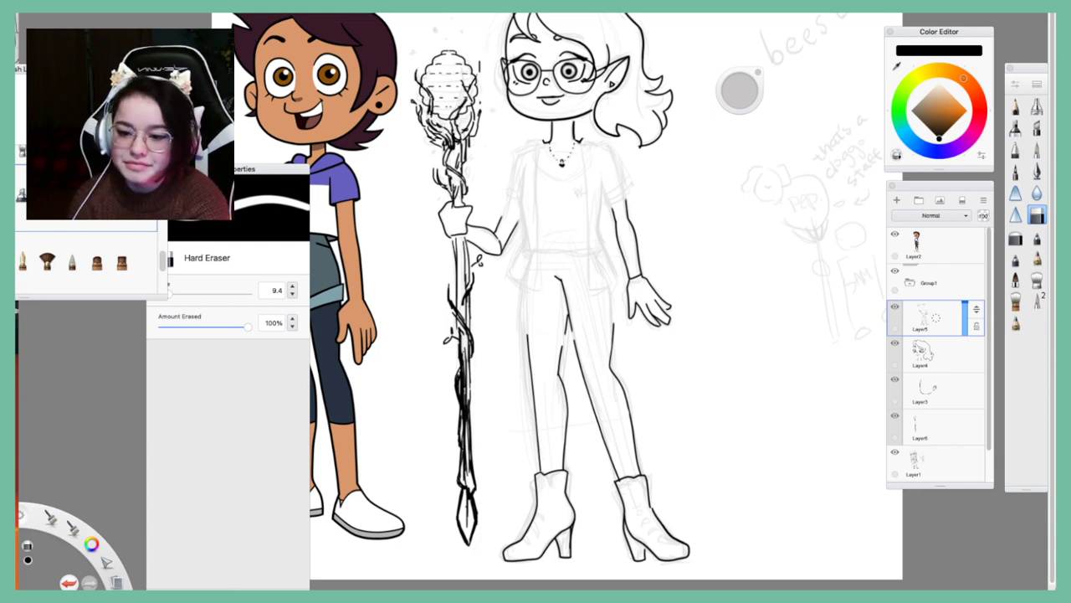
# Draw the hip-to-thigh line on the staff arm's side with the Dream Brush, using Steady Stroke, from the waist into the existing leg line
pyautogui.click(76, 195)
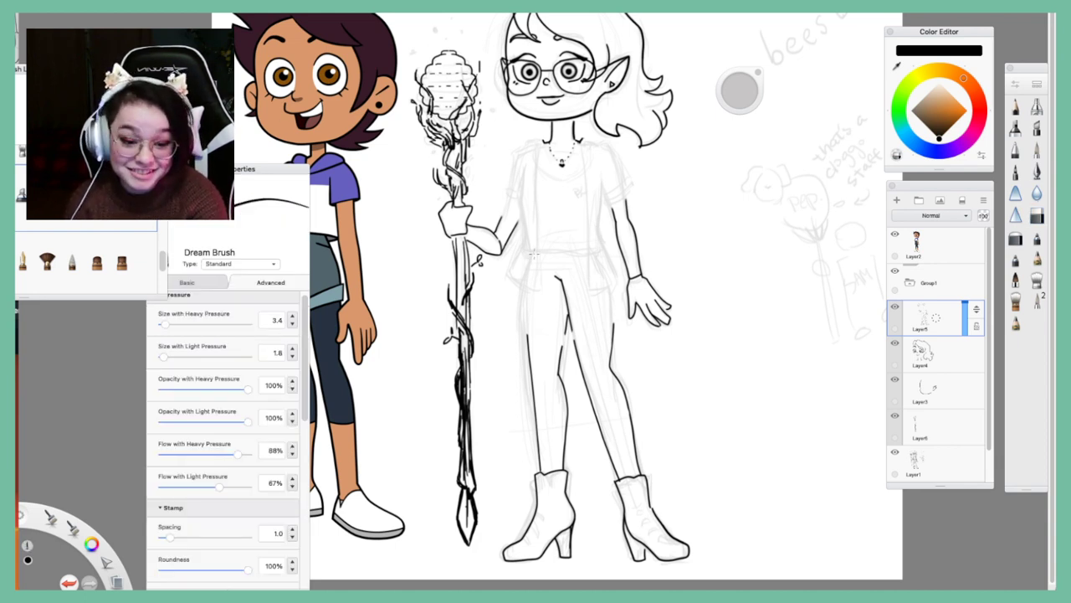
pyautogui.moveTo(533, 255); pyautogui.dragTo(522, 329)
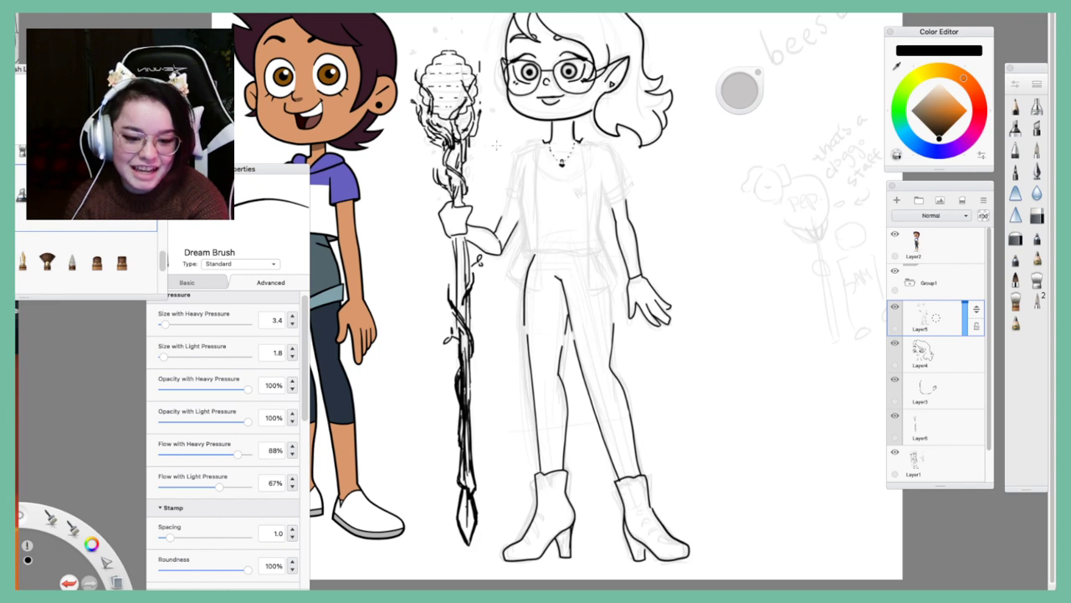
pyautogui.hotkey('ctrl', 'z')
pyautogui.press('s')
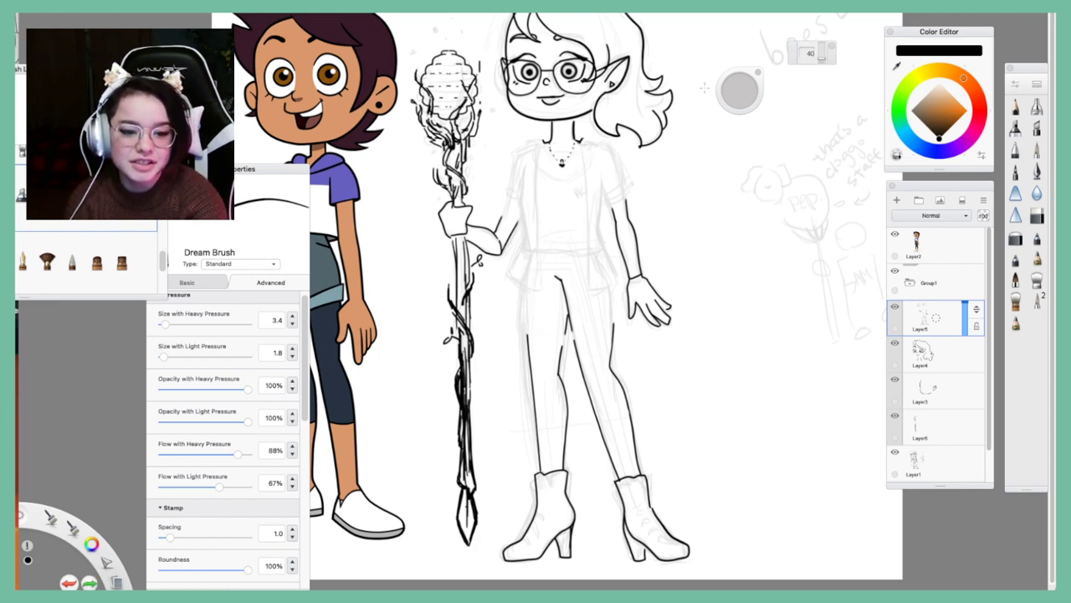
pyautogui.moveTo(533, 251)
pyautogui.mouseDown()
pyautogui.moveTo(522, 293)
pyautogui.moveTo(530, 369)
pyautogui.mouseUp()
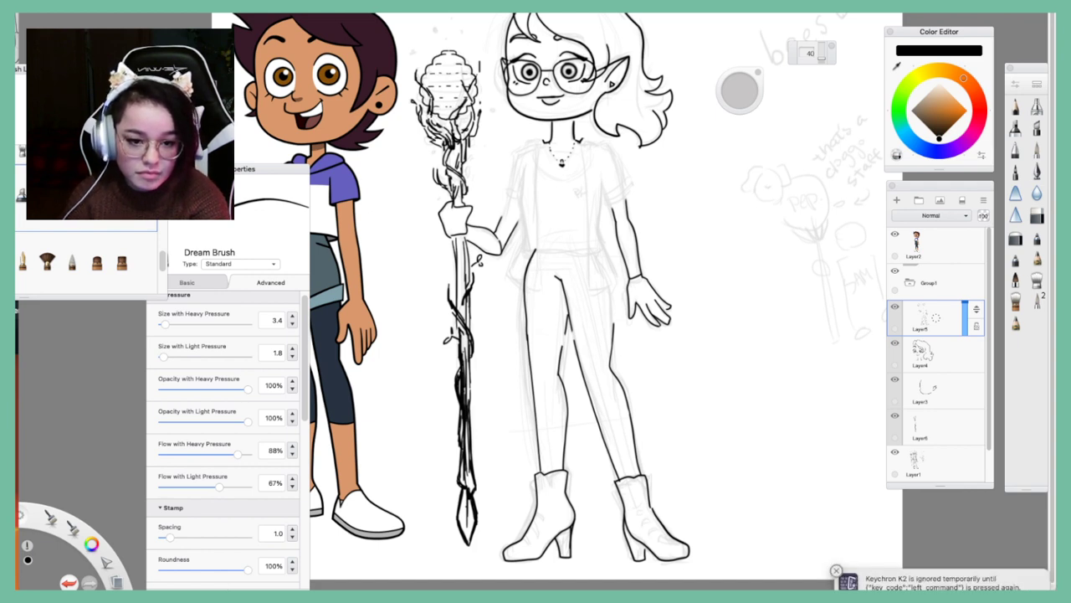
pyautogui.press('super+z')
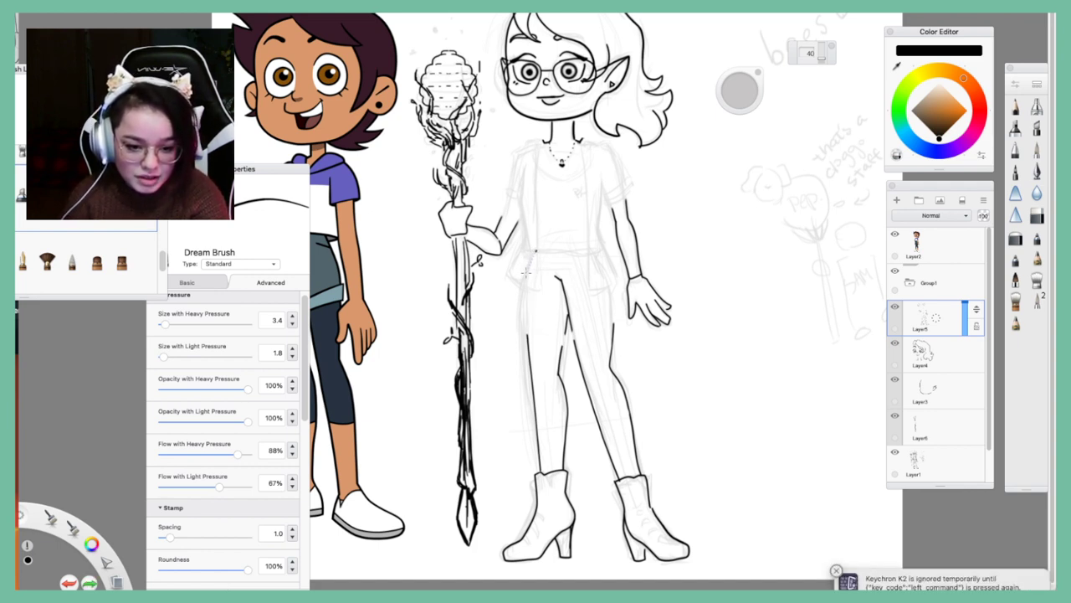
pyautogui.moveTo(536, 251)
pyautogui.mouseDown()
pyautogui.moveTo(523, 307)
pyautogui.moveTo(530, 358)
pyautogui.mouseUp()
# Draw the curved hip line on the free arm's side from the waist into the outer leg line, undoing strokes until it fits
pyautogui.moveTo(590, 248)
pyautogui.mouseDown()
pyautogui.moveTo(617, 287)
pyautogui.moveTo(608, 368)
pyautogui.mouseUp()
pyautogui.press('super+z')
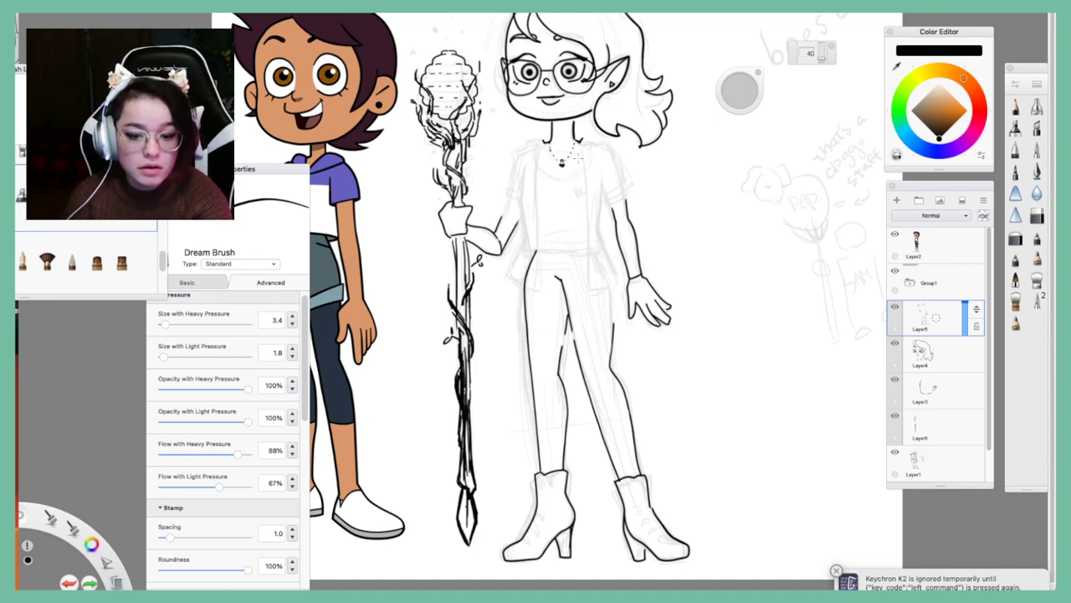
pyautogui.moveTo(599, 252); pyautogui.dragTo(612, 339)
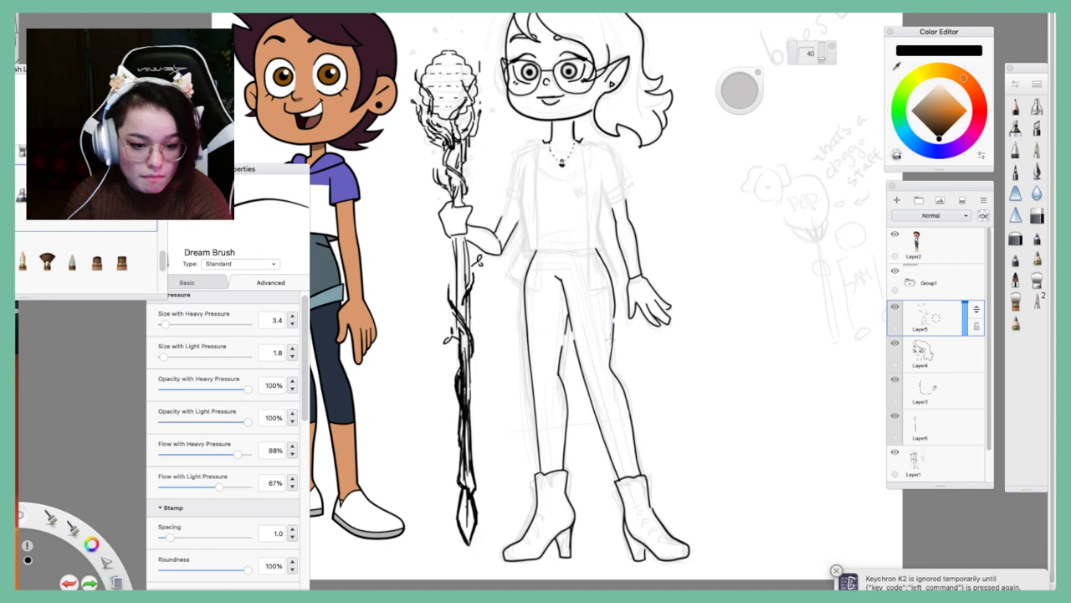
pyautogui.press('super+z')
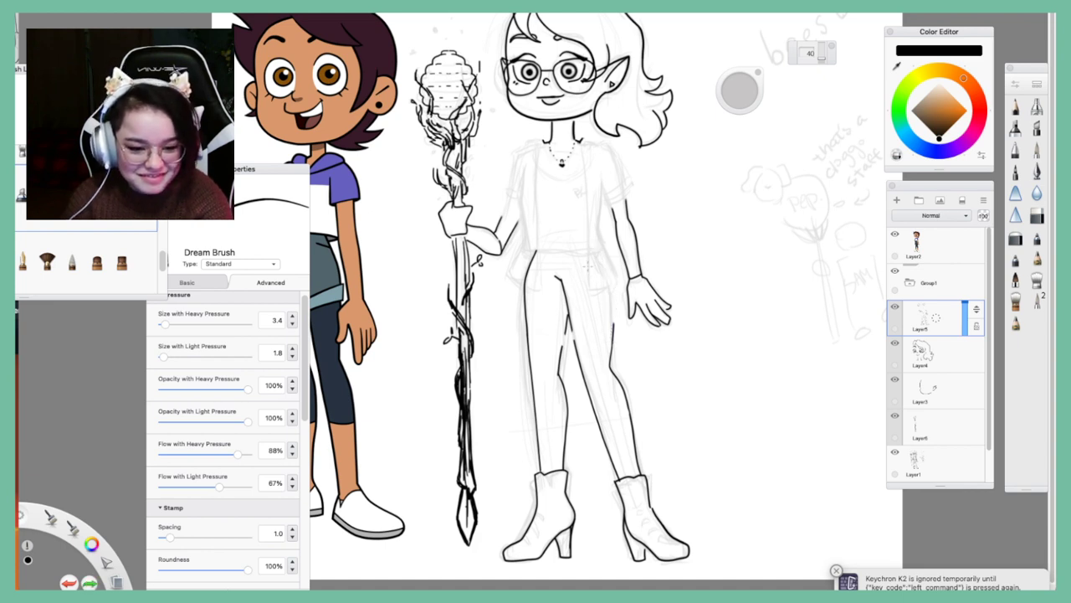
pyautogui.moveTo(596, 249)
pyautogui.mouseDown()
pyautogui.moveTo(617, 299)
pyautogui.moveTo(611, 362)
pyautogui.mouseUp()
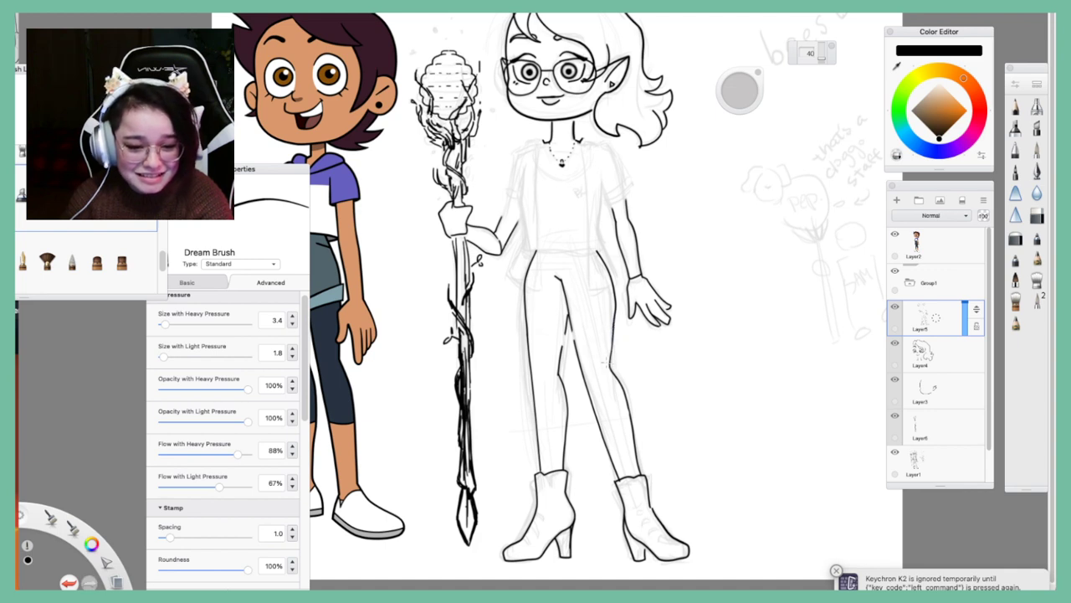
pyautogui.press('super+z')
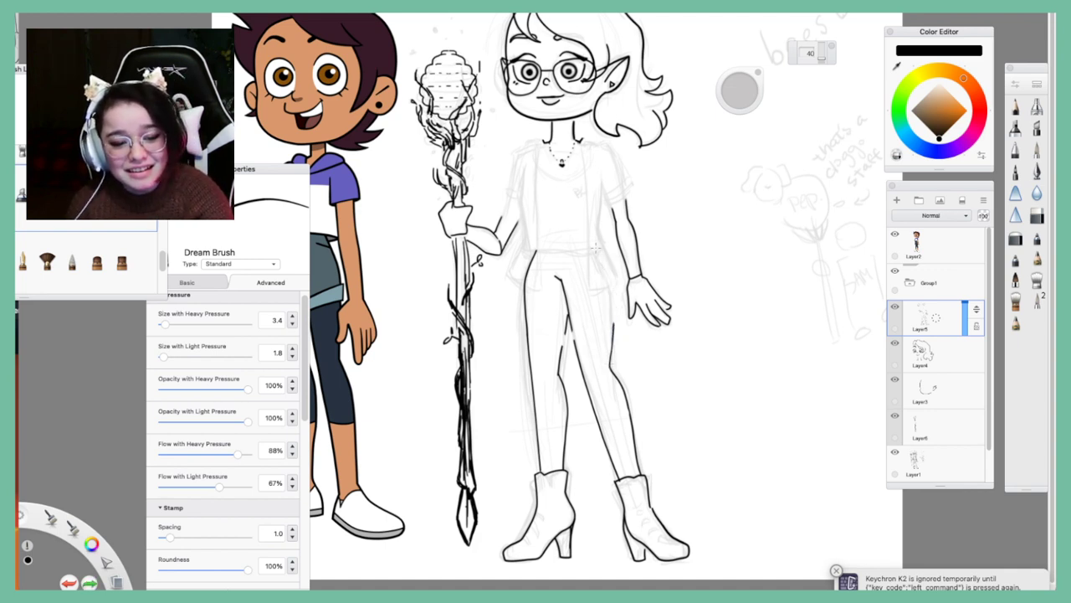
pyautogui.moveTo(596, 247)
pyautogui.mouseDown()
pyautogui.moveTo(612, 279)
pyautogui.moveTo(614, 345)
pyautogui.mouseUp()
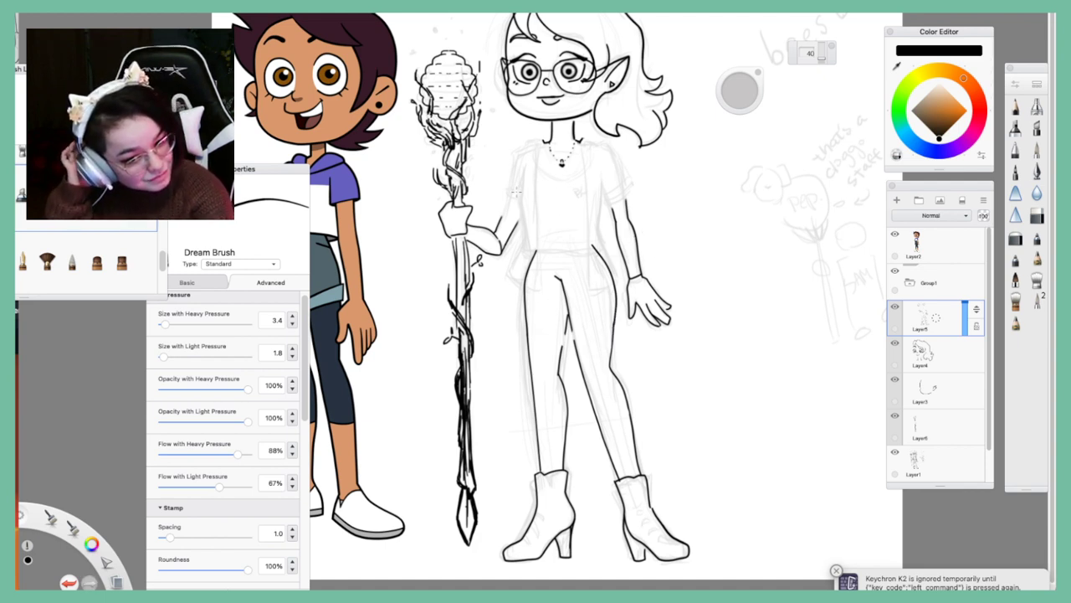
# Try drawing the torso's side line from the armpit to the waist on the staff arm's side, and undo it
pyautogui.moveTo(526, 166); pyautogui.dragTo(539, 249)
pyautogui.press('super+z')
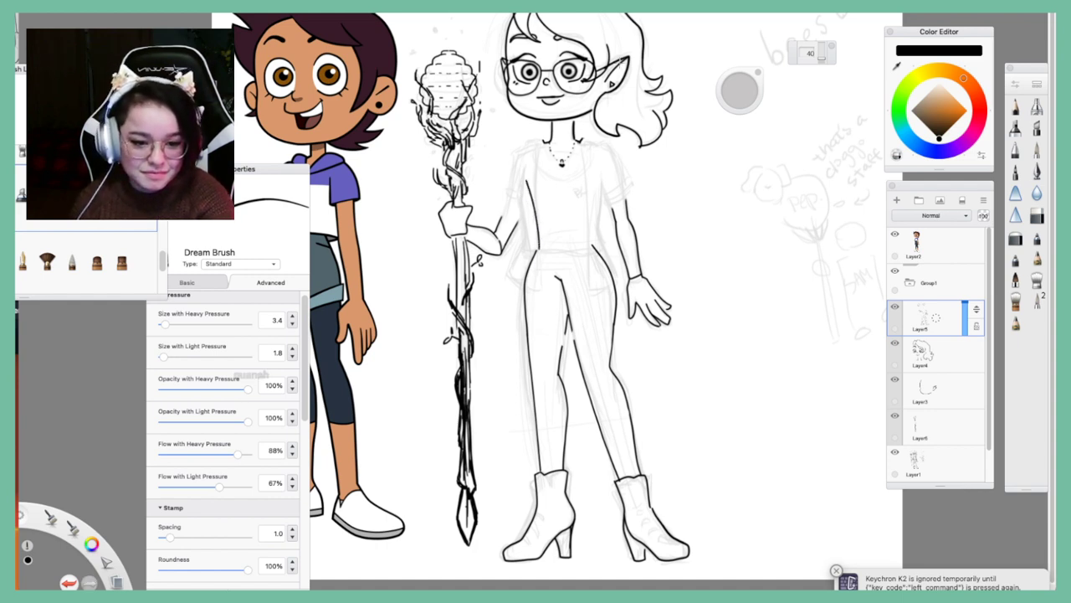
pyautogui.press('super+z')
pyautogui.moveTo(525, 172); pyautogui.dragTo(521, 241)
pyautogui.press('super+z')
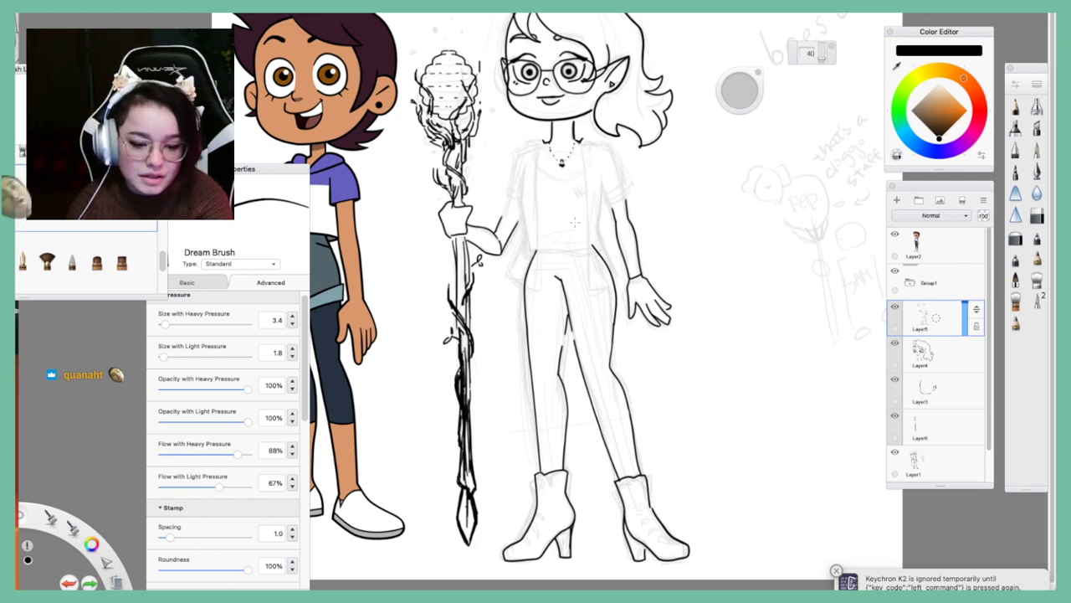
# Close the Brush Properties panel covering the reference character, and return from Spotify to the drawing
pyautogui.press('space')
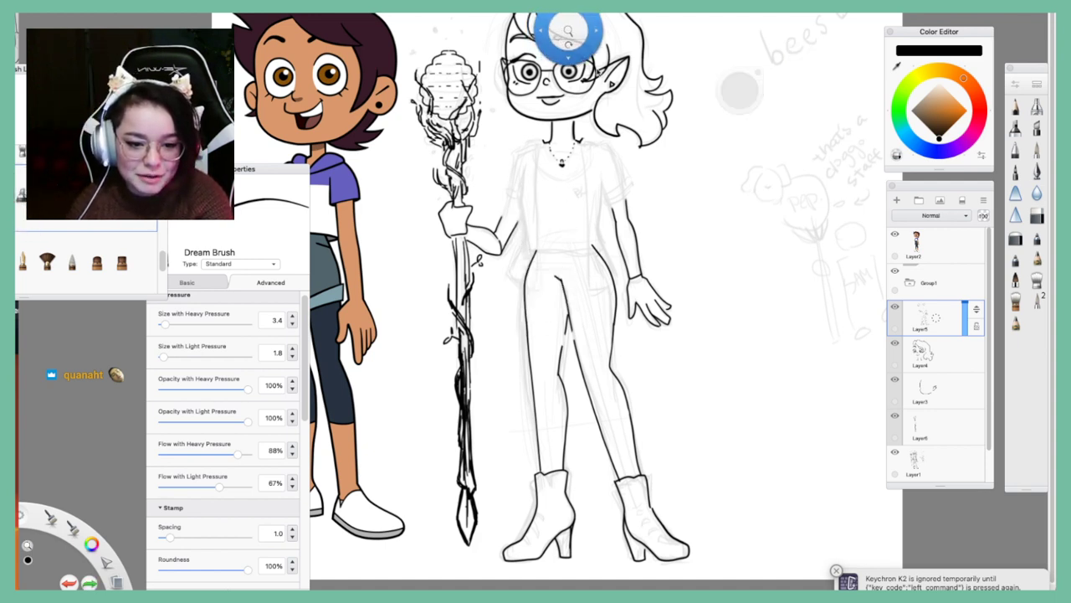
pyautogui.moveTo(595, 116)
pyautogui.mouseDown()
pyautogui.moveTo(605, 177)
pyautogui.moveTo(624, 164)
pyautogui.mouseUp()
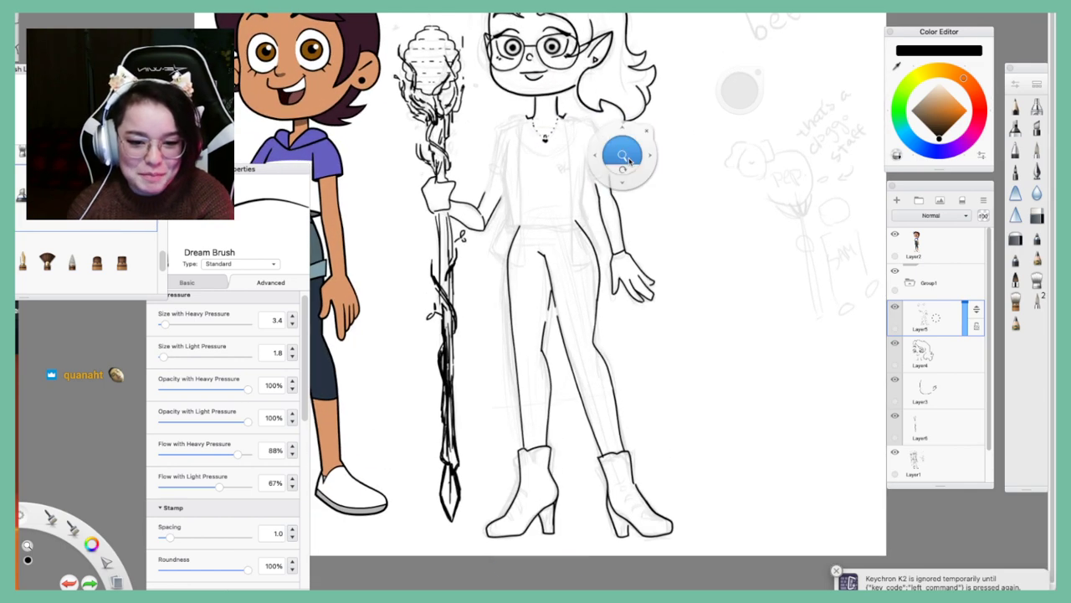
pyautogui.moveTo(656, 227)
pyautogui.mouseDown()
pyautogui.moveTo(700, 220)
pyautogui.moveTo(712, 242)
pyautogui.moveTo(708, 235)
pyautogui.mouseUp()
pyautogui.moveTo(626, 298); pyautogui.dragTo(620, 297)
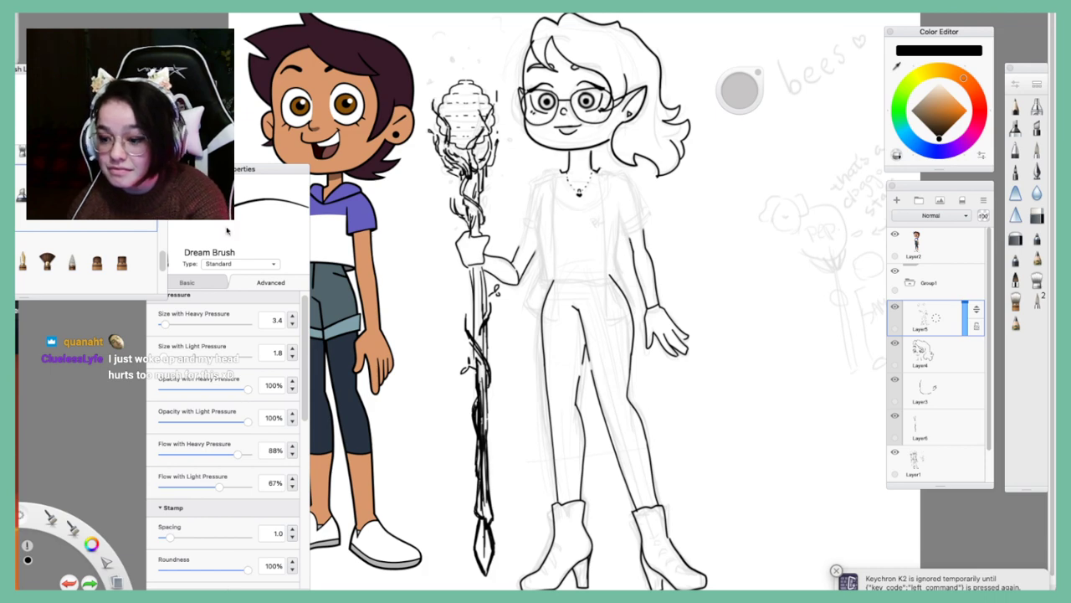
pyautogui.moveTo(240, 167)
pyautogui.mouseDown()
pyautogui.moveTo(198, 158)
pyautogui.moveTo(186, 220)
pyautogui.moveTo(331, 122)
pyautogui.mouseUp()
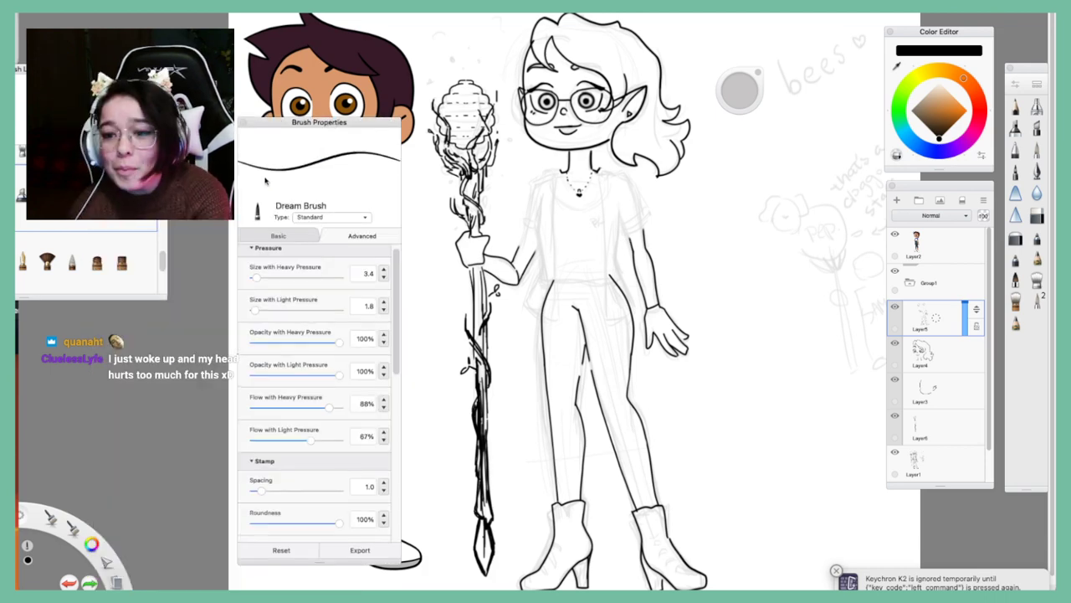
pyautogui.click(243, 123)
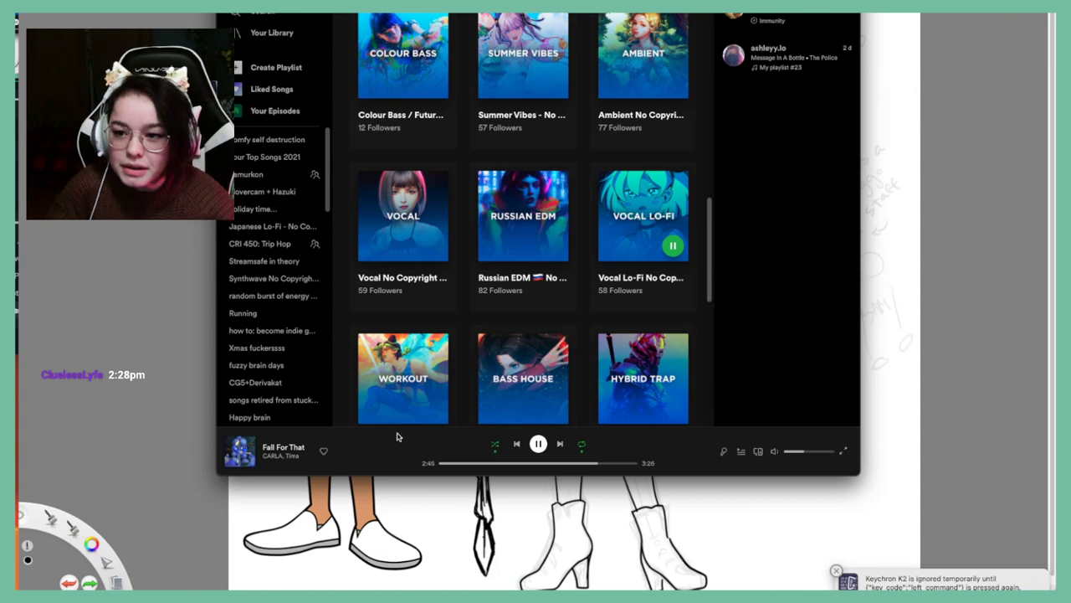
pyautogui.click(111, 385)
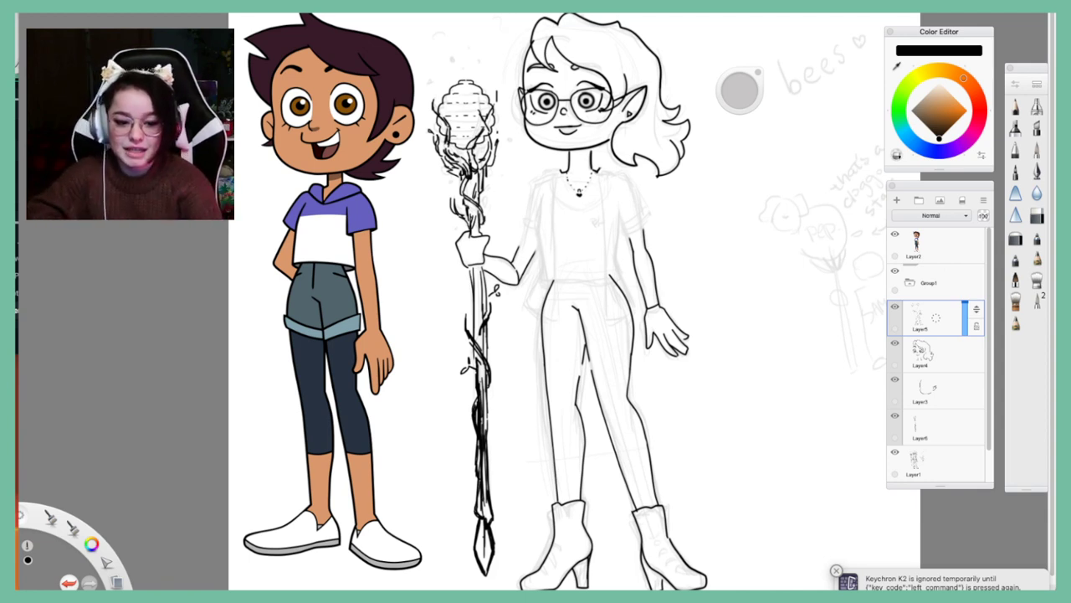
# Try drawing the short sleeve on the staff arm's side, from the neck over the shoulder to the upper arm
pyautogui.moveTo(556, 169)
pyautogui.mouseDown()
pyautogui.moveTo(534, 177)
pyautogui.moveTo(517, 236)
pyautogui.mouseUp()
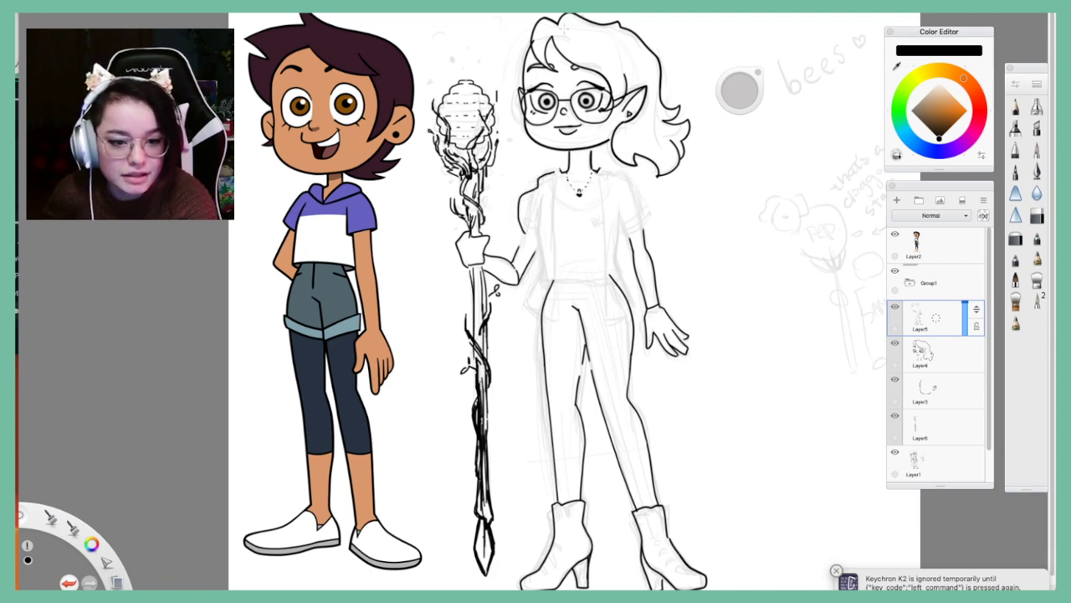
pyautogui.press('super+z')
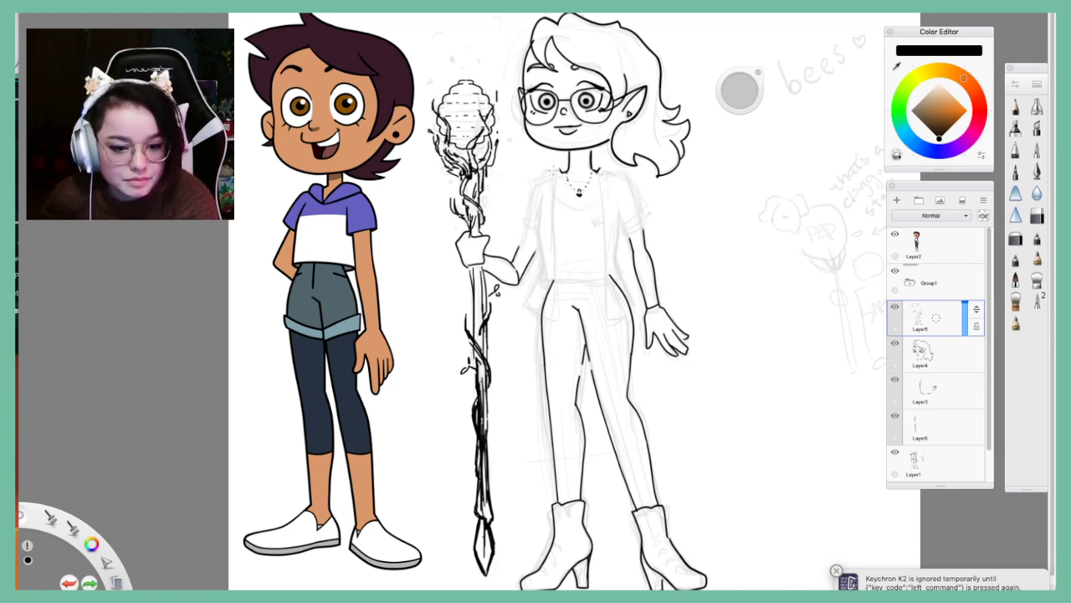
pyautogui.moveTo(561, 166)
pyautogui.mouseDown()
pyautogui.moveTo(529, 183)
pyautogui.moveTo(522, 214)
pyautogui.mouseUp()
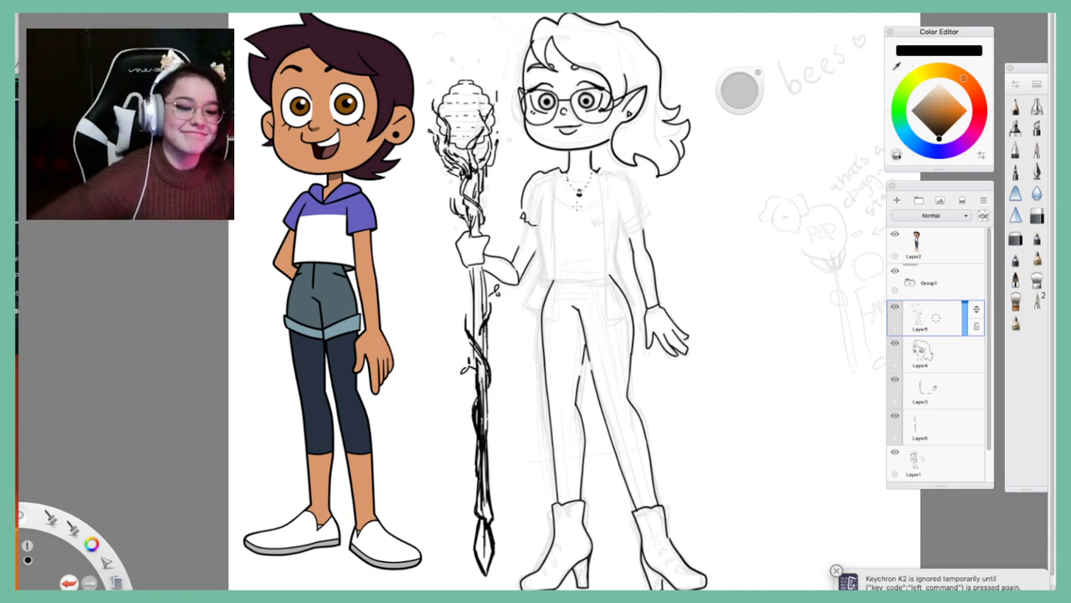
# Try drawing the free arm's short sleeve and the torso's side line down to the waist, undoing strokes that do not fit
pyautogui.moveTo(601, 168); pyautogui.dragTo(619, 174)
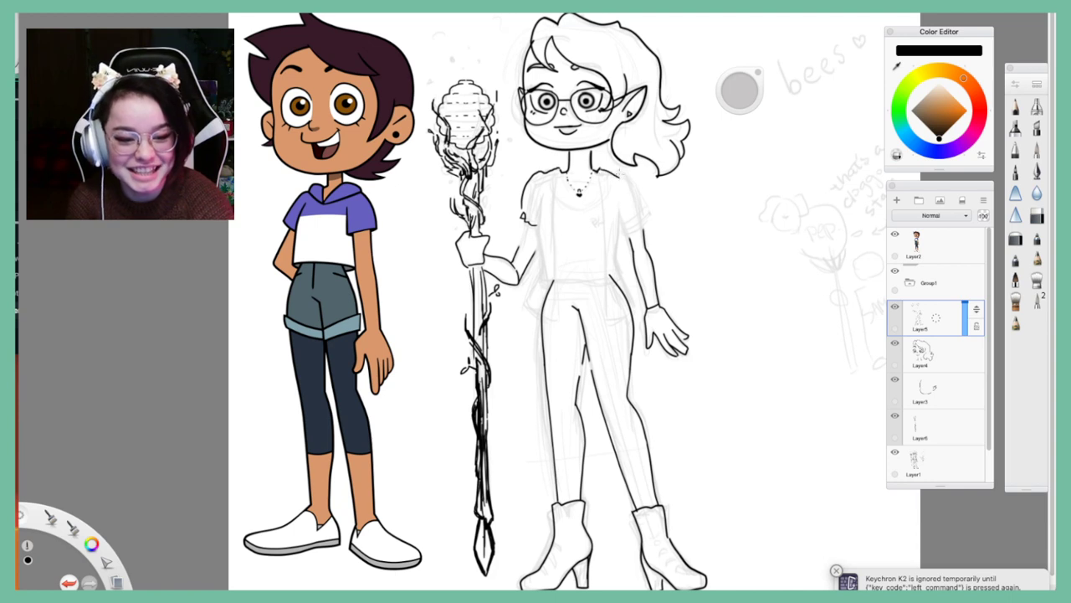
pyautogui.press('super+z')
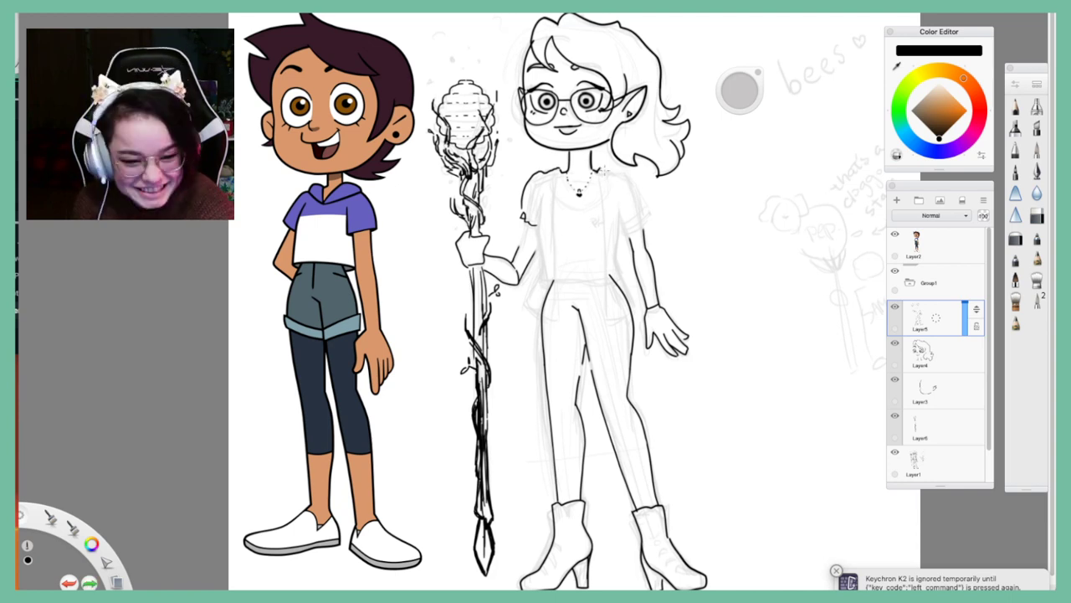
pyautogui.moveTo(600, 167)
pyautogui.mouseDown()
pyautogui.moveTo(633, 179)
pyautogui.moveTo(649, 223)
pyautogui.mouseUp()
pyautogui.press('super+z')
pyautogui.press('super+z')
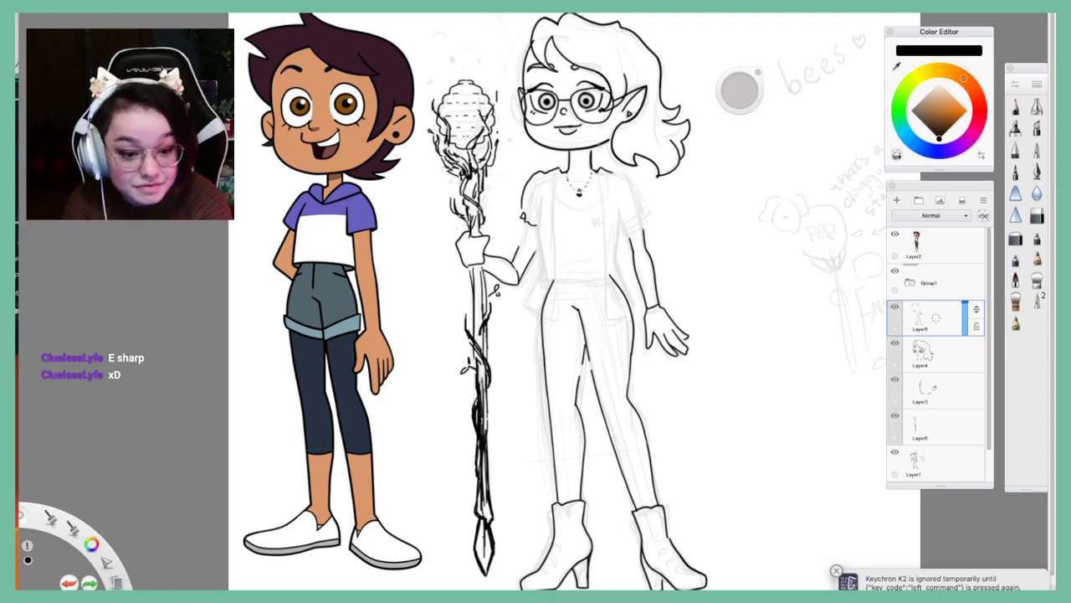
pyautogui.moveTo(613, 173)
pyautogui.mouseDown()
pyautogui.moveTo(638, 187)
pyautogui.moveTo(633, 174)
pyautogui.moveTo(644, 220)
pyautogui.mouseUp()
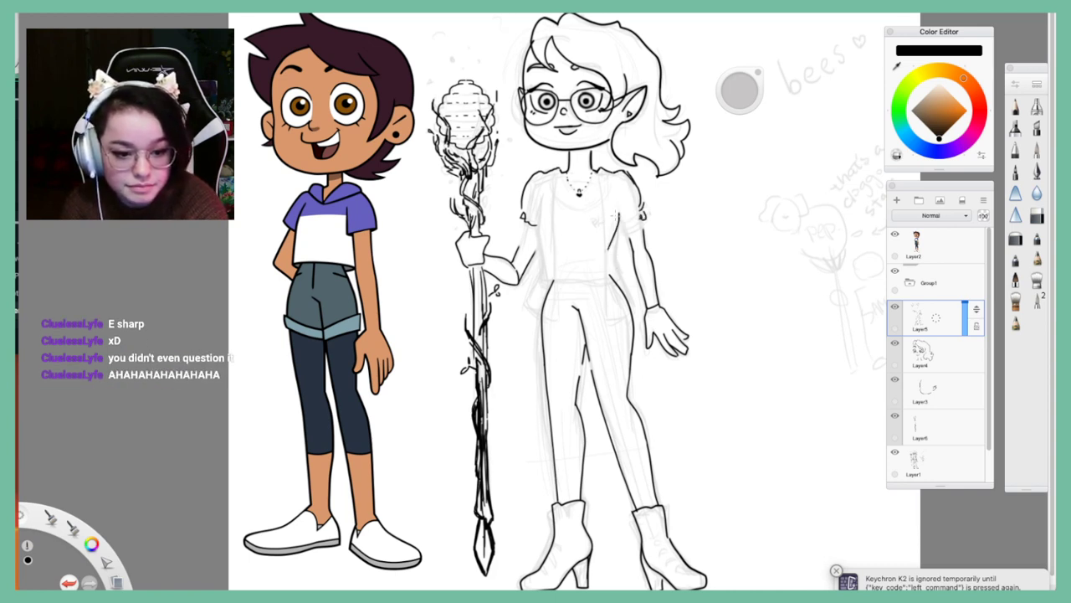
pyautogui.moveTo(609, 250); pyautogui.dragTo(631, 287)
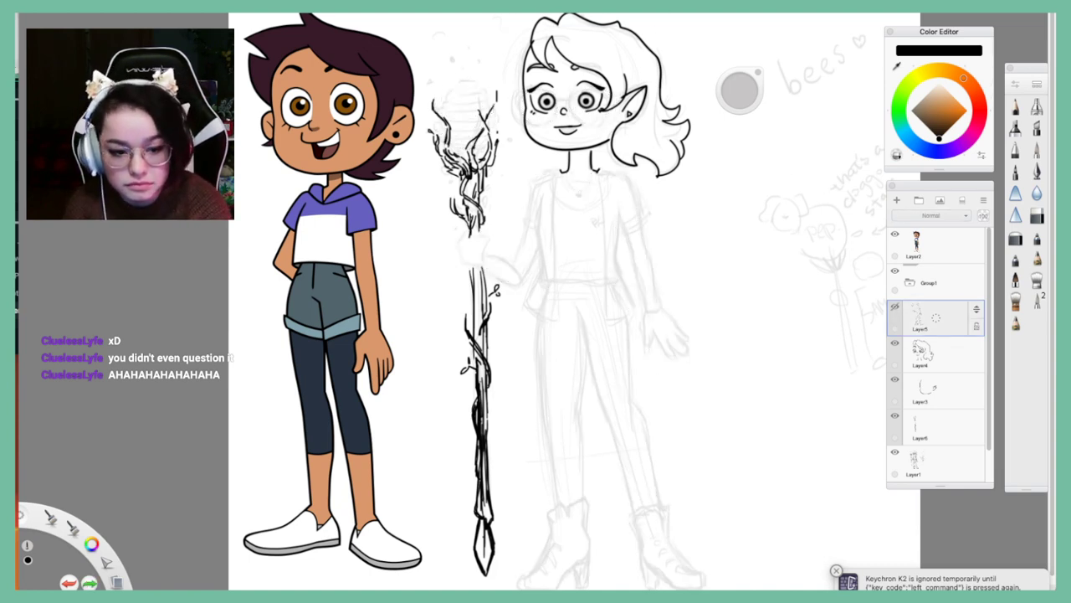
# Undo the new sleeve and torso strokes on both sides of the body
pyautogui.press('super+z')
pyautogui.press('super+z')
pyautogui.press('super+z')
pyautogui.press('super+z')
pyautogui.press('super+z')
pyautogui.press('super+z')
pyautogui.press('super+z')
pyautogui.press('super+z')
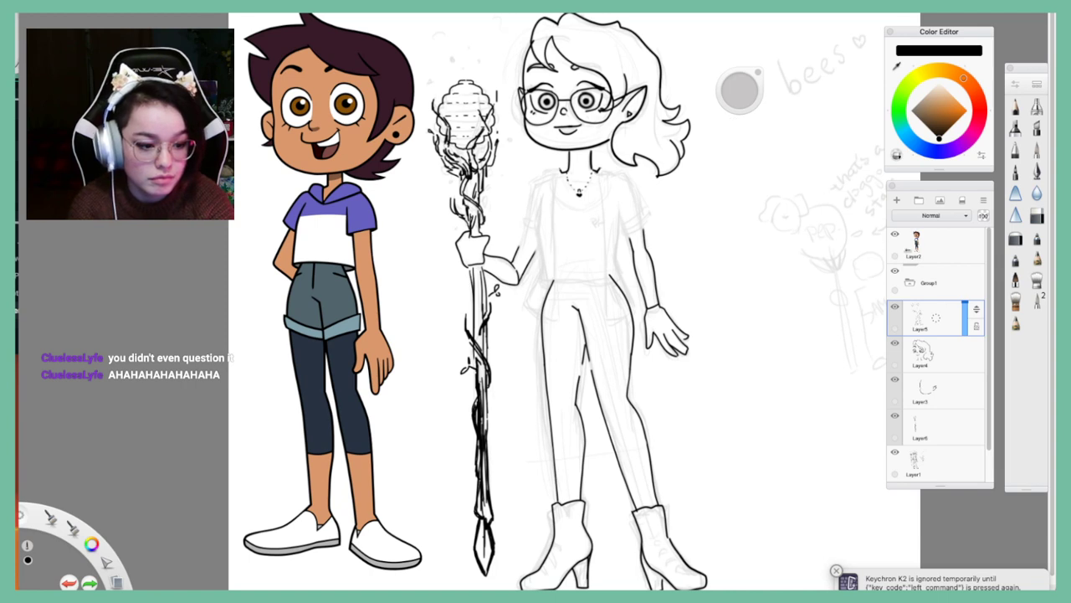
# Add a new layer above Layer5 and sketch the shoulder and puffed short sleeve on the staff arm's side with the pencil brush
pyautogui.click(896, 201)
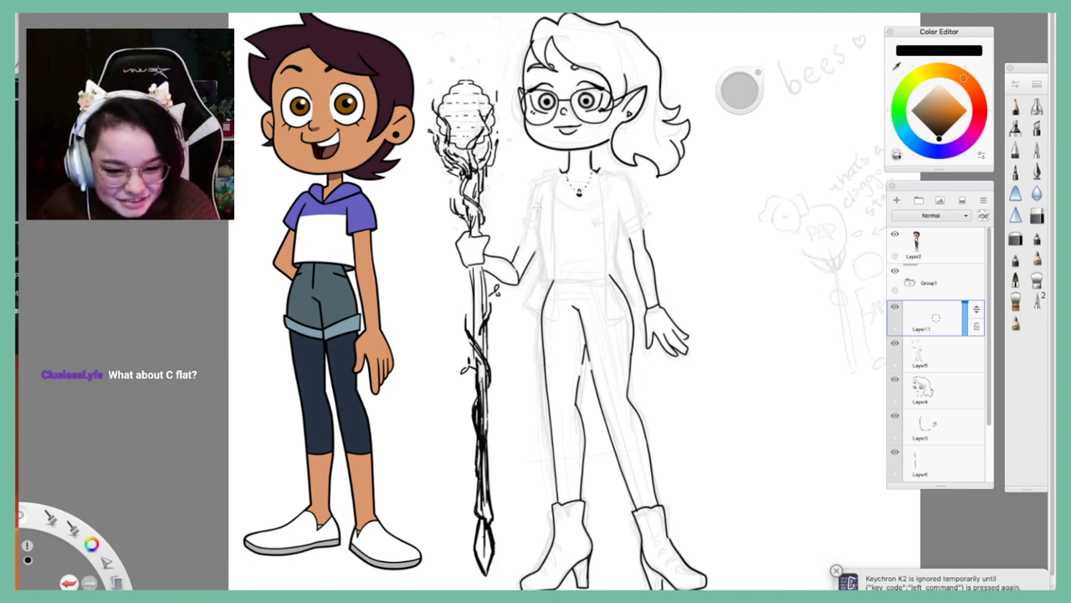
pyautogui.moveTo(546, 191); pyautogui.dragTo(550, 250)
pyautogui.press('super+z')
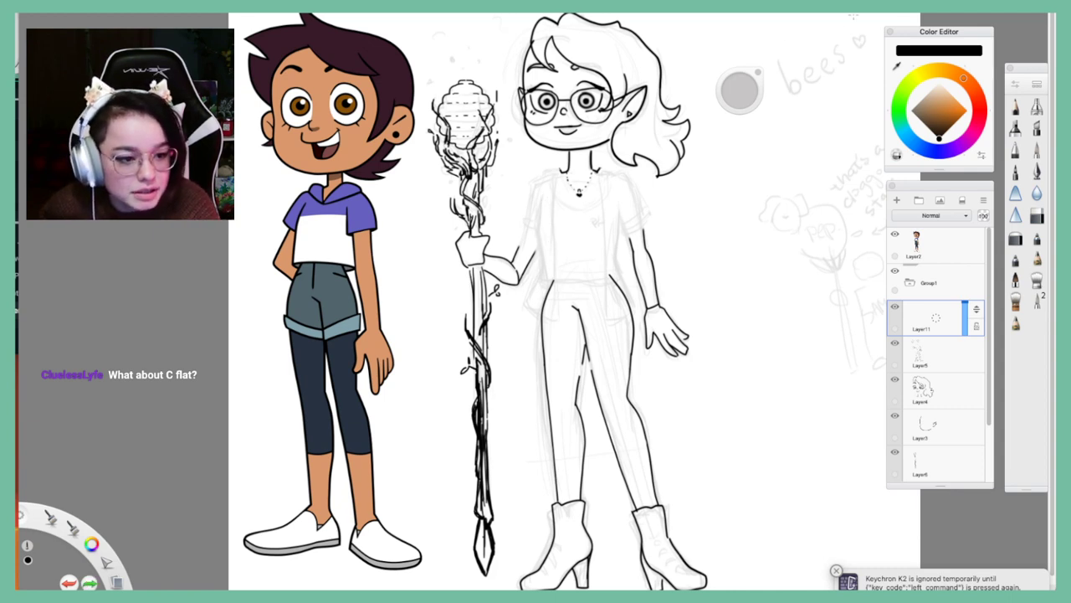
pyautogui.click(1016, 107)
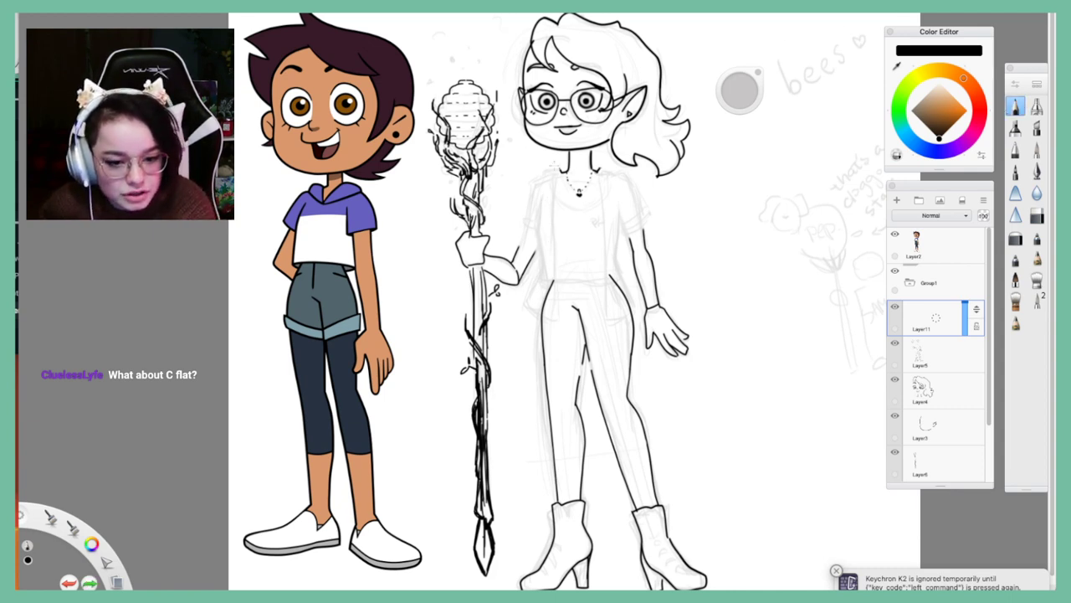
pyautogui.moveTo(559, 165); pyautogui.dragTo(543, 176)
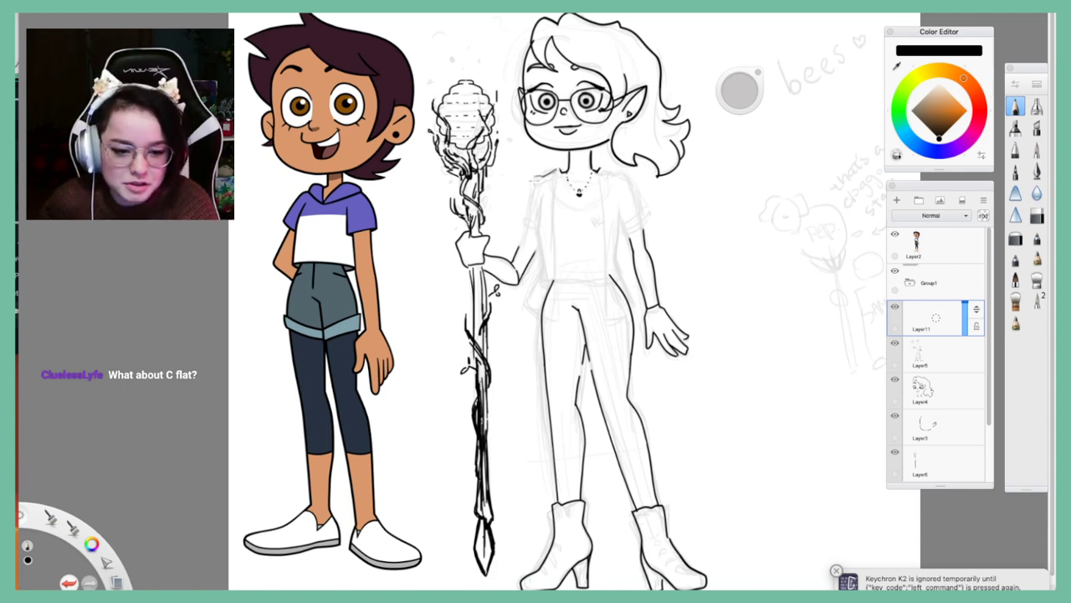
pyautogui.moveTo(534, 178)
pyautogui.mouseDown()
pyautogui.moveTo(514, 221)
pyautogui.moveTo(519, 232)
pyautogui.mouseUp()
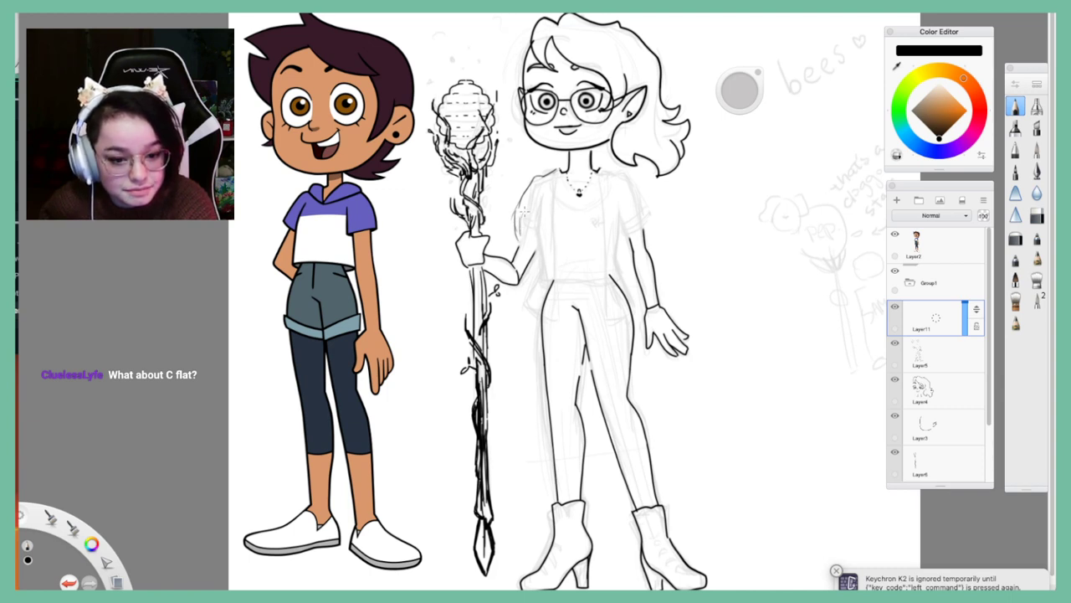
# Sketch both side lines of a fitted bodice from armpits to waist, and undo the flared strokes tried at the hip
pyautogui.moveTo(543, 196)
pyautogui.mouseDown()
pyautogui.moveTo(537, 219)
pyautogui.moveTo(556, 281)
pyautogui.mouseUp()
pyautogui.moveTo(616, 205); pyautogui.dragTo(610, 283)
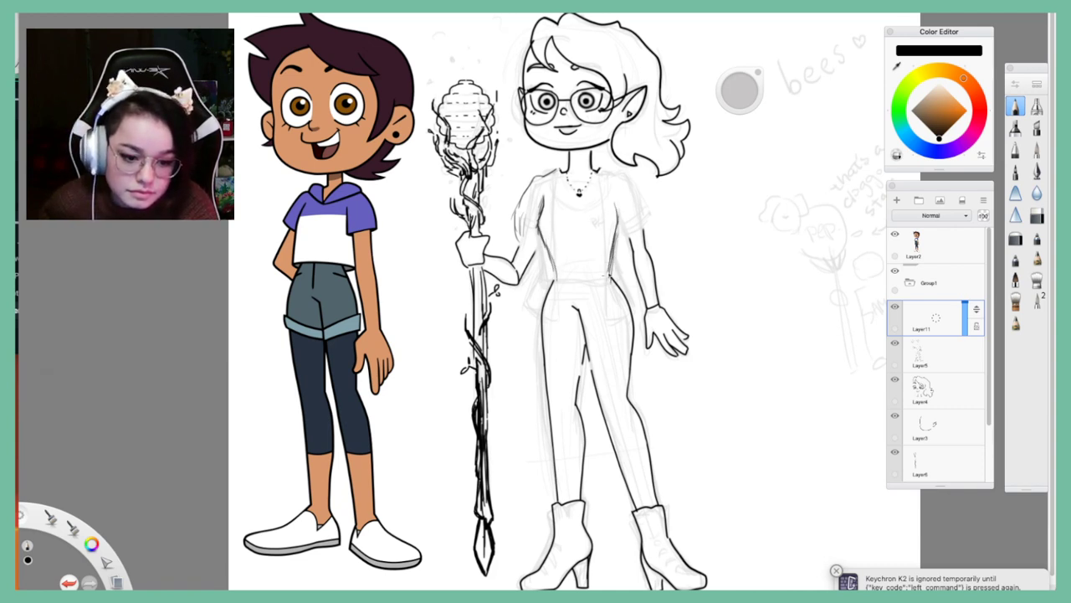
pyautogui.moveTo(552, 266)
pyautogui.mouseDown()
pyautogui.moveTo(535, 289)
pyautogui.moveTo(536, 314)
pyautogui.mouseUp()
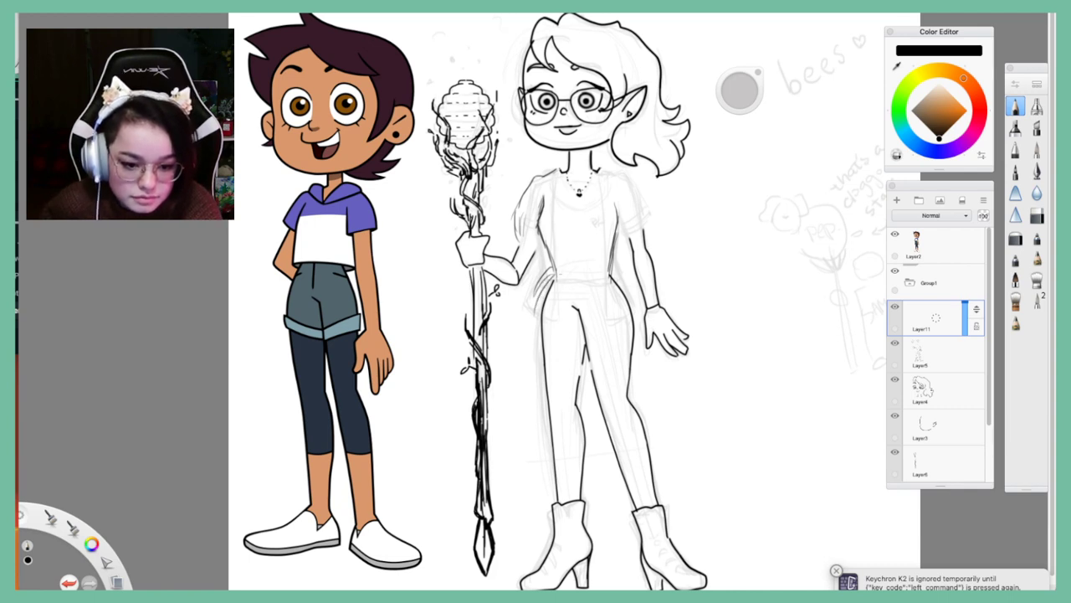
pyautogui.press('super+z')
pyautogui.press('super+z')
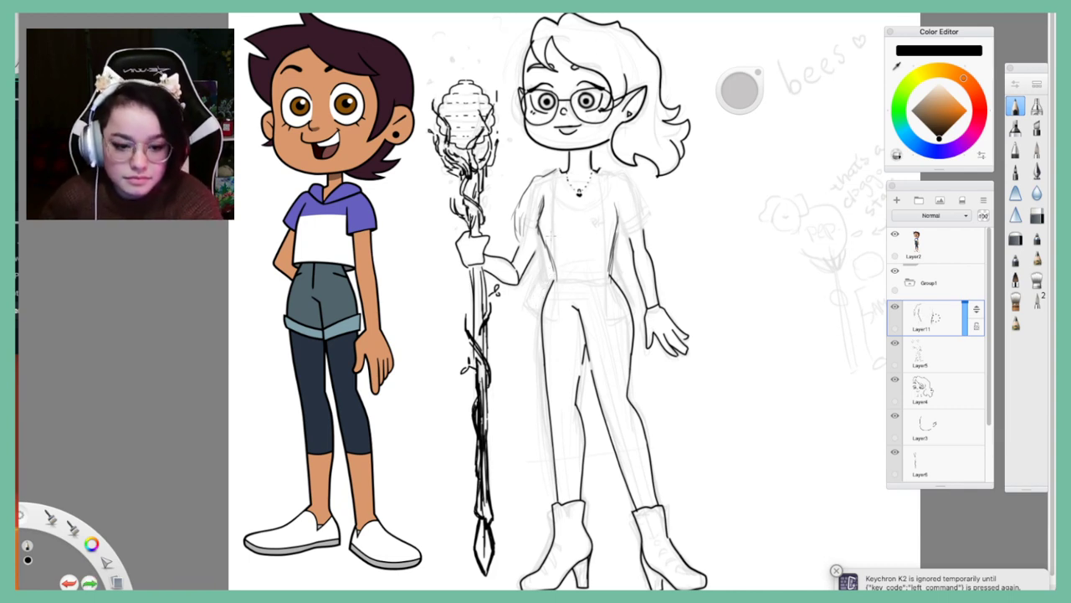
# Sketch a wide flared skirt from the waist, with a curved hem just below the knees
pyautogui.moveTo(542, 241)
pyautogui.mouseDown()
pyautogui.moveTo(554, 278)
pyautogui.moveTo(534, 323)
pyautogui.moveTo(532, 418)
pyautogui.moveTo(549, 447)
pyautogui.mouseUp()
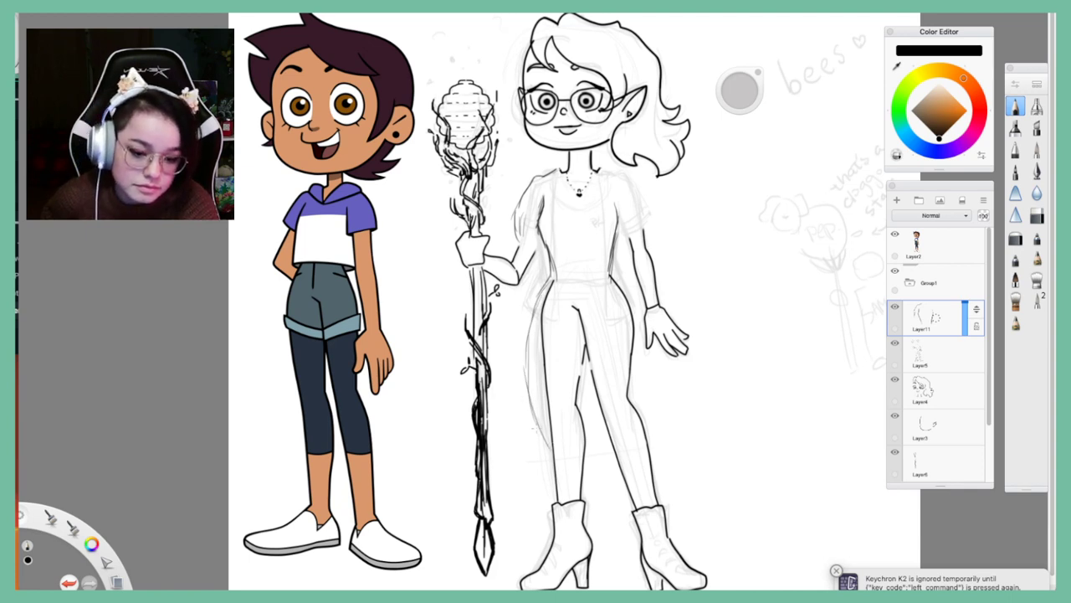
pyautogui.moveTo(548, 278)
pyautogui.mouseDown()
pyautogui.moveTo(517, 336)
pyautogui.moveTo(500, 422)
pyautogui.moveTo(536, 460)
pyautogui.moveTo(689, 451)
pyautogui.mouseUp()
pyautogui.moveTo(615, 272)
pyautogui.mouseDown()
pyautogui.moveTo(688, 410)
pyautogui.moveTo(691, 442)
pyautogui.moveTo(663, 362)
pyautogui.mouseUp()
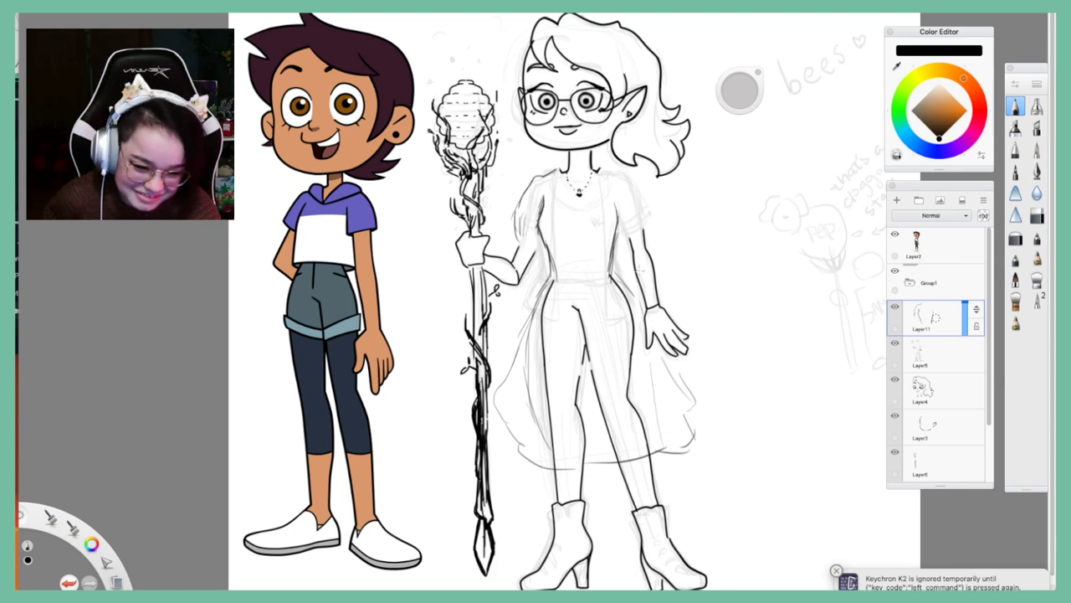
# Sketch the free arm's puffed short sleeve and a low scooped neckline running from both shoulders across the chest
pyautogui.moveTo(598, 166)
pyautogui.mouseDown()
pyautogui.moveTo(639, 196)
pyautogui.moveTo(646, 238)
pyautogui.moveTo(628, 240)
pyautogui.moveTo(643, 243)
pyautogui.mouseUp()
pyautogui.moveTo(621, 223); pyautogui.dragTo(624, 241)
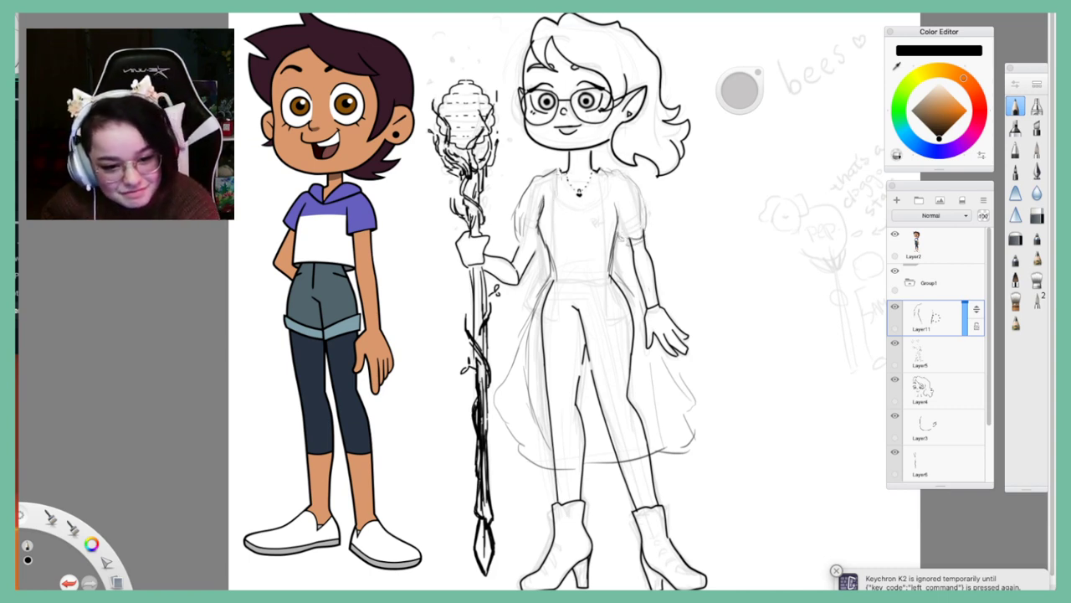
pyautogui.moveTo(559, 170)
pyautogui.mouseDown()
pyautogui.moveTo(559, 201)
pyautogui.moveTo(585, 217)
pyautogui.mouseUp()
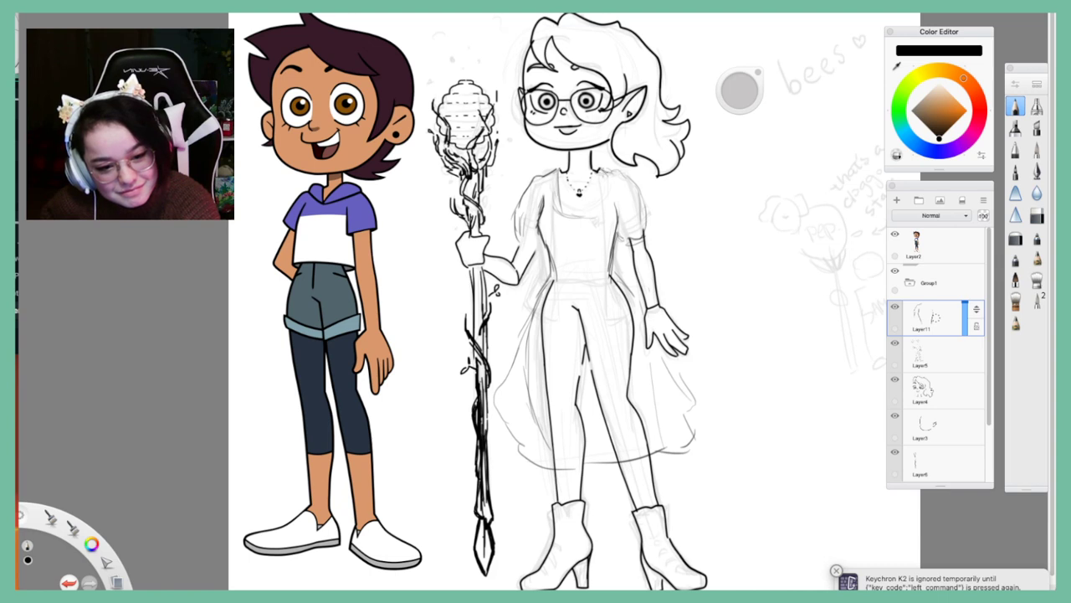
pyautogui.moveTo(603, 177); pyautogui.dragTo(593, 215)
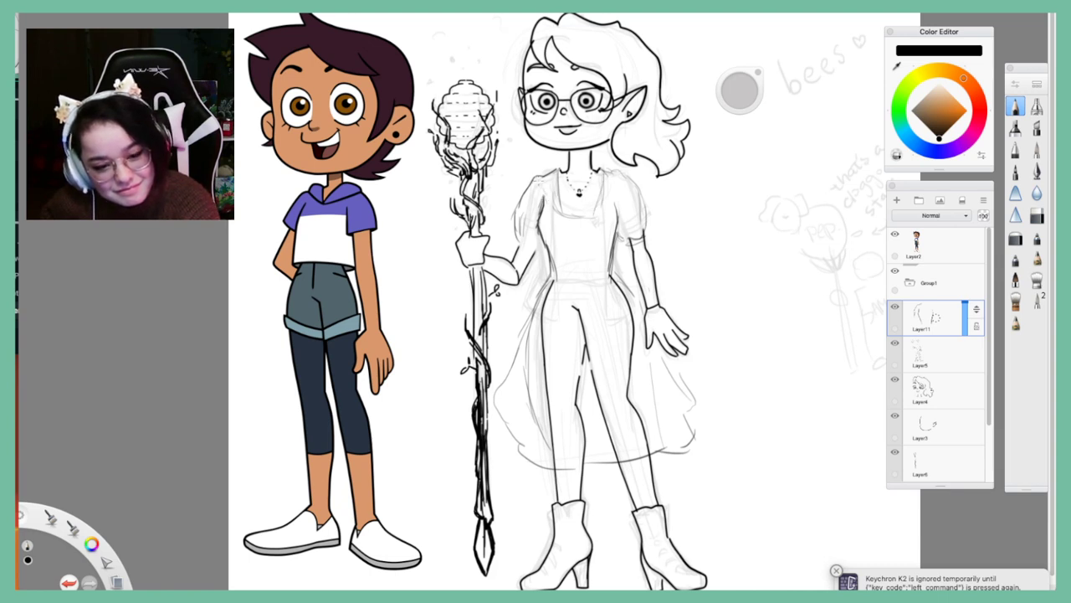
# Reinforce the bodice's side lines and waistline, and go over the outlines of both puffed sleeves
pyautogui.moveTo(540, 181)
pyautogui.mouseDown()
pyautogui.moveTo(550, 196)
pyautogui.moveTo(537, 233)
pyautogui.moveTo(547, 281)
pyautogui.mouseUp()
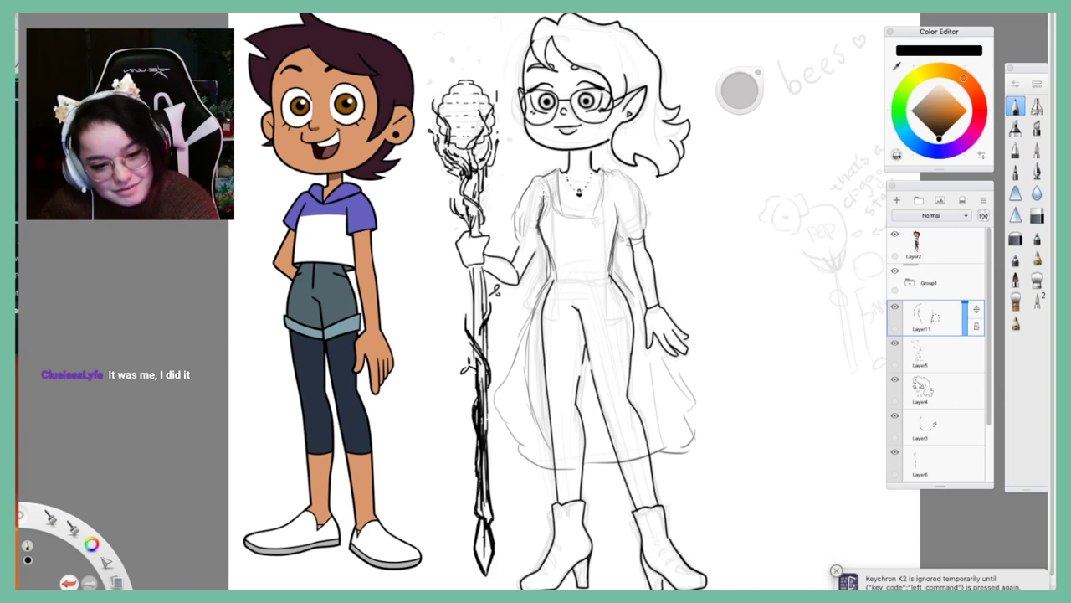
pyautogui.moveTo(615, 201); pyautogui.dragTo(612, 268)
pyautogui.moveTo(611, 261)
pyautogui.mouseDown()
pyautogui.moveTo(611, 287)
pyautogui.moveTo(600, 276)
pyautogui.mouseUp()
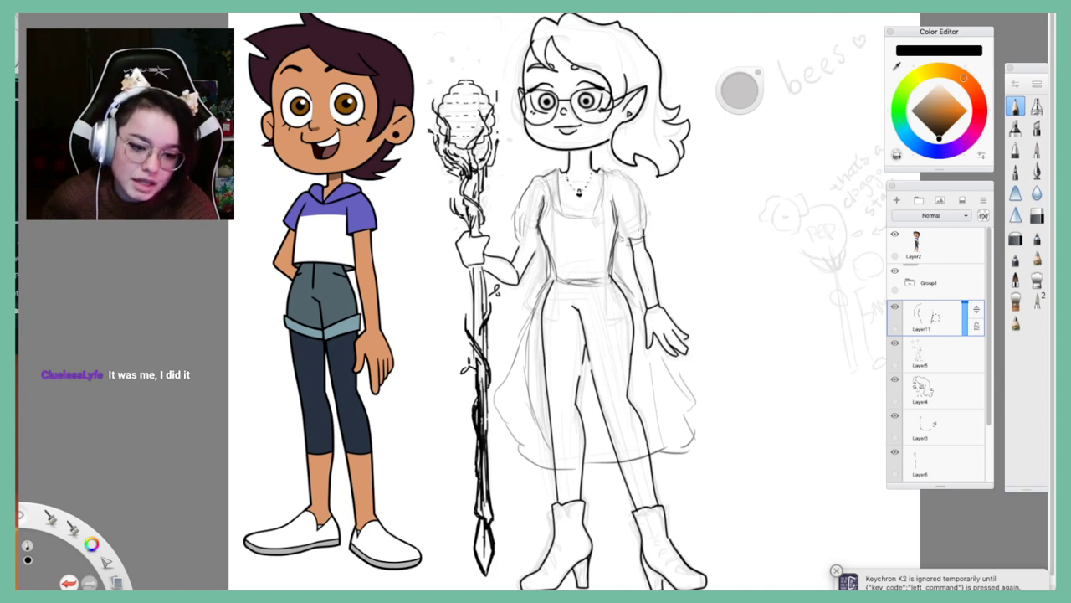
pyautogui.moveTo(606, 165)
pyautogui.mouseDown()
pyautogui.moveTo(650, 201)
pyautogui.moveTo(647, 240)
pyautogui.mouseUp()
pyautogui.moveTo(541, 174)
pyautogui.mouseDown()
pyautogui.moveTo(513, 210)
pyautogui.moveTo(523, 247)
pyautogui.mouseUp()
# Hide Group1, Layer2 and Layer1 to clear the canvas, and add a new layer above Layer2
pyautogui.click(894, 271)
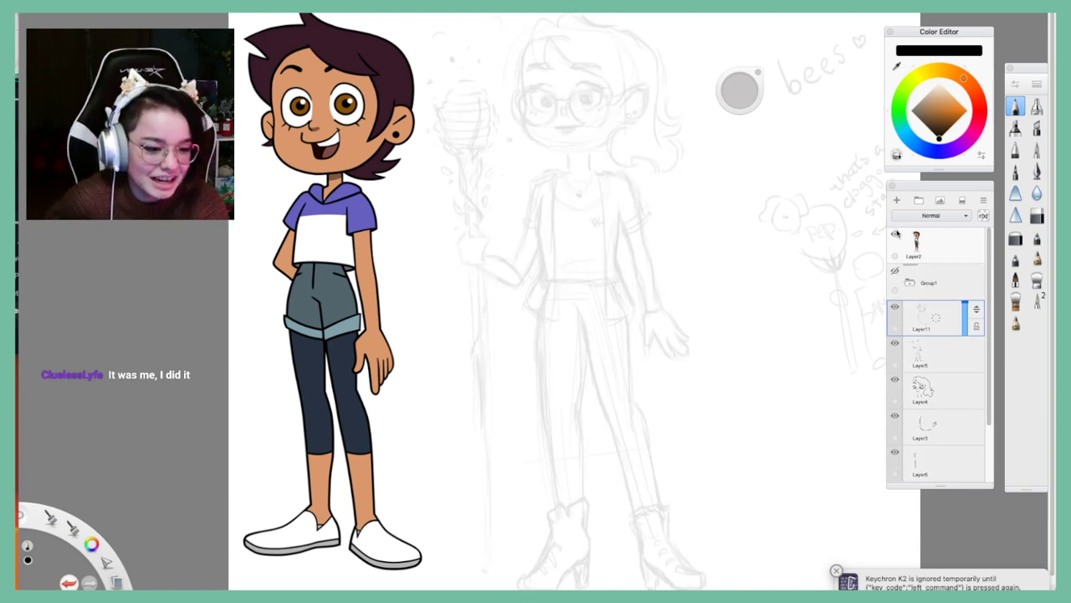
pyautogui.click(894, 235)
pyautogui.moveTo(987, 316); pyautogui.dragTo(987, 385)
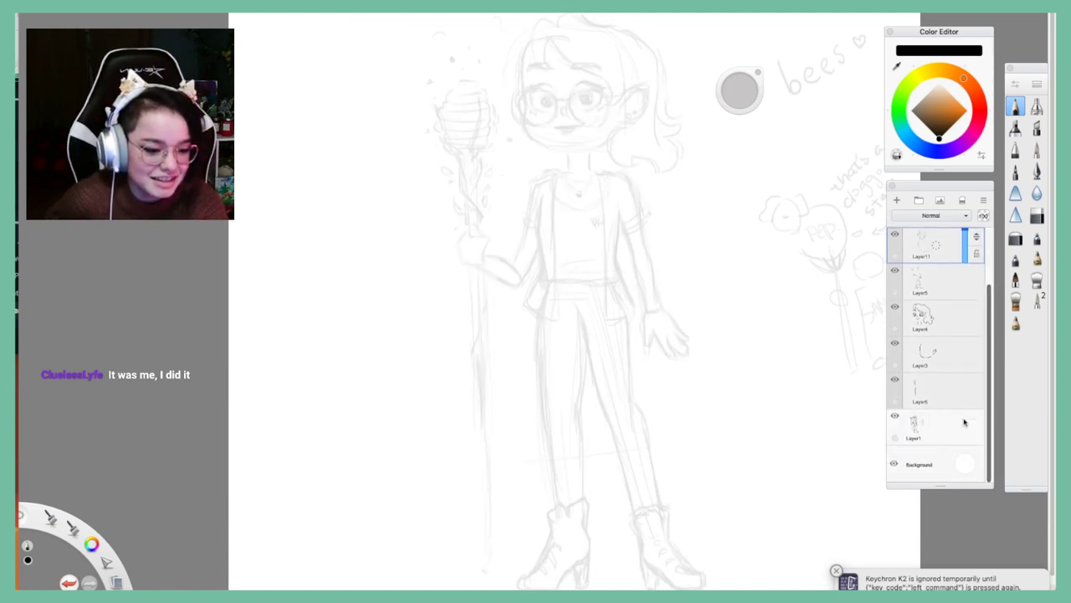
pyautogui.click(895, 416)
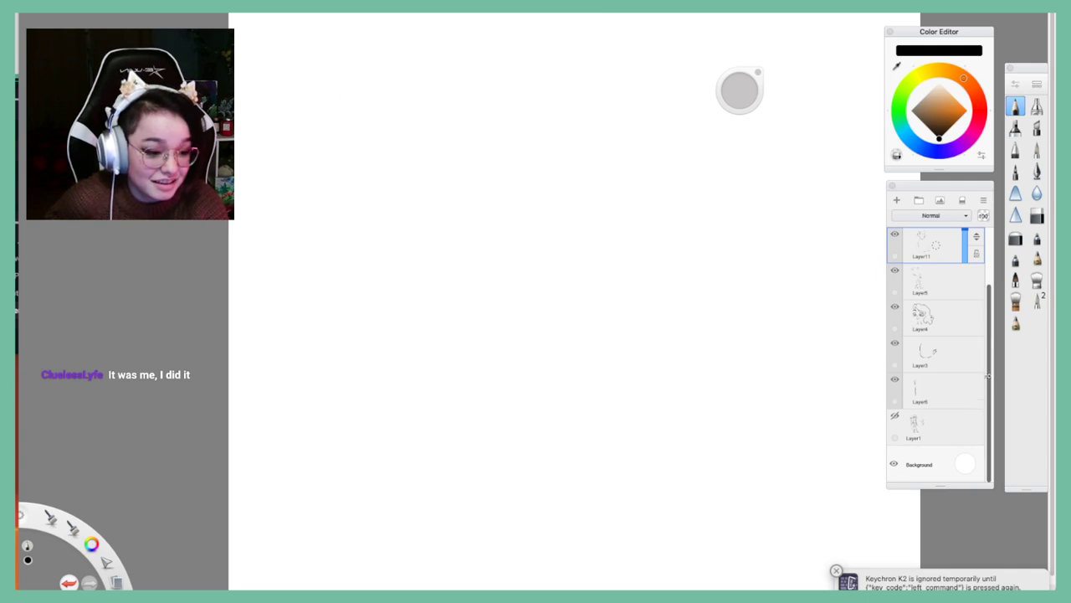
pyautogui.scroll(3, 988, 376)
pyautogui.click(951, 246)
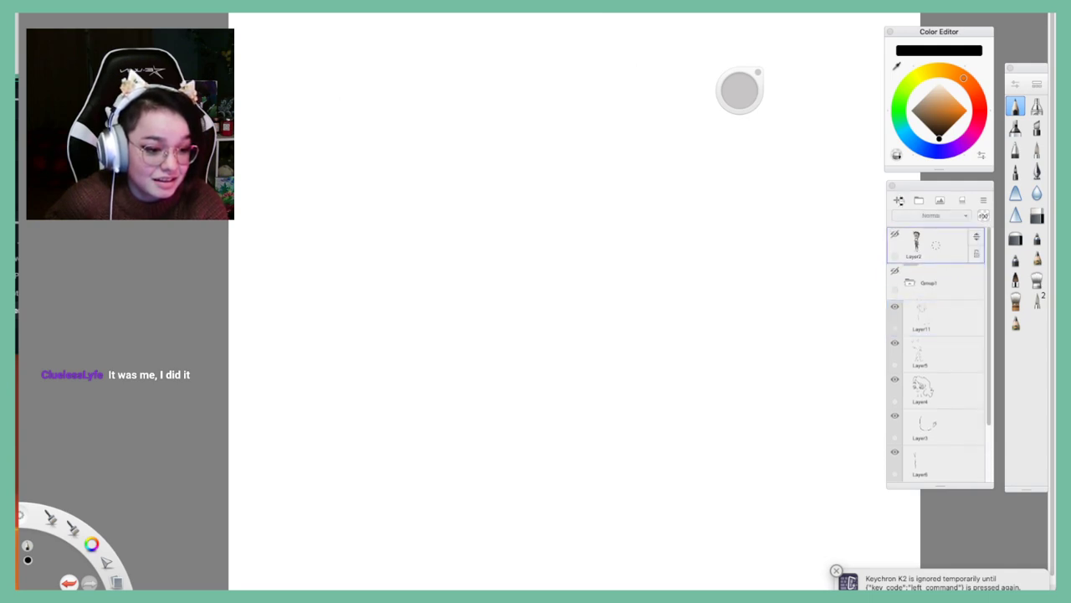
pyautogui.click(898, 200)
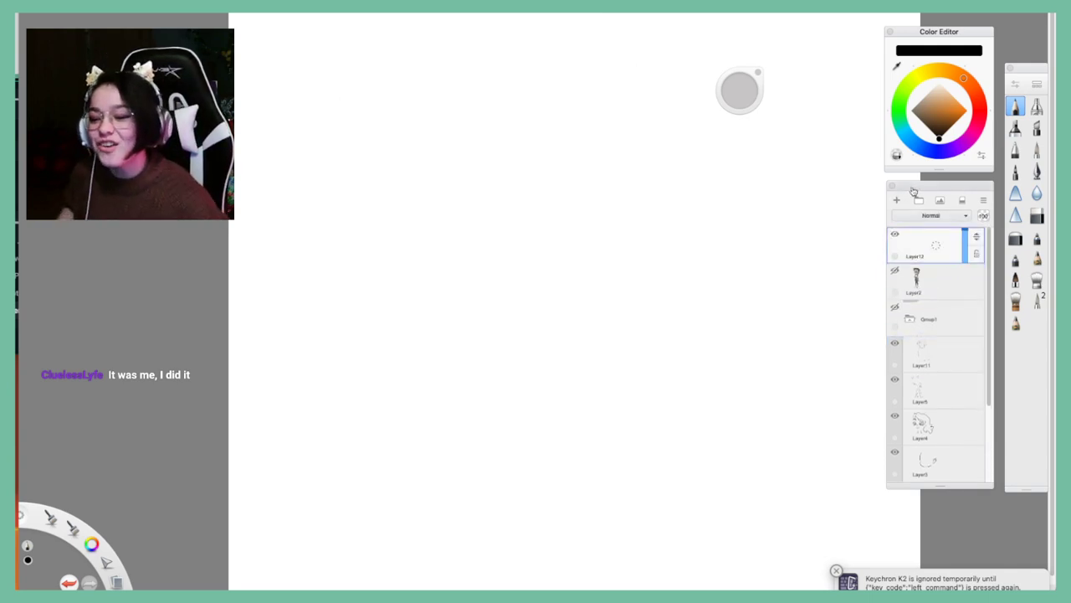
# Switch to the browser's Google Images window, move it over the canvas and enlarge it
pyautogui.hotkey('ctrl', 'Up')
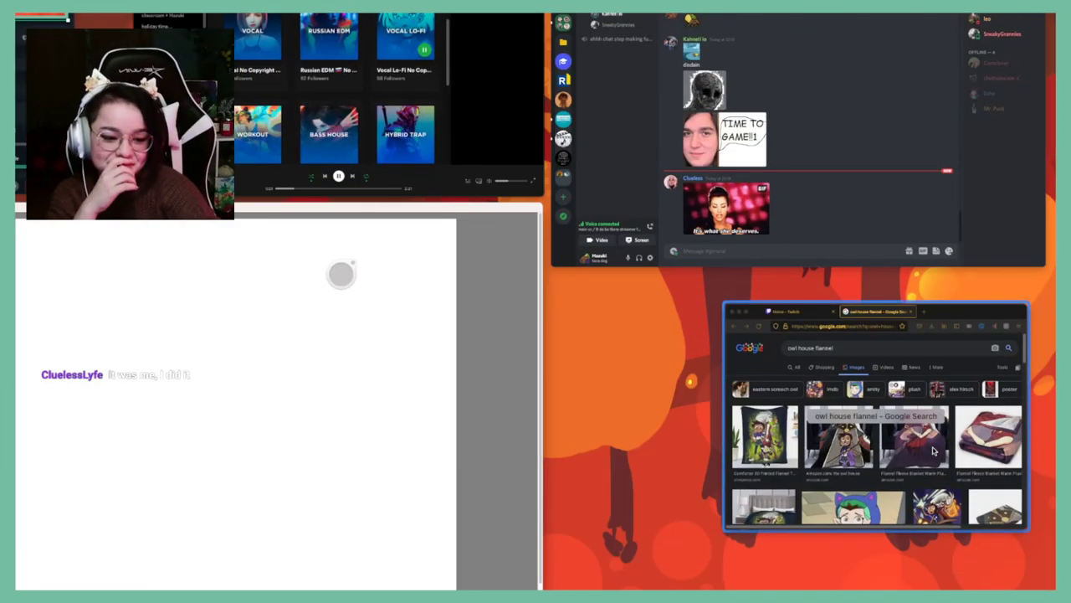
pyautogui.click(875, 402)
pyautogui.moveTo(754, 80); pyautogui.dragTo(492, 0)
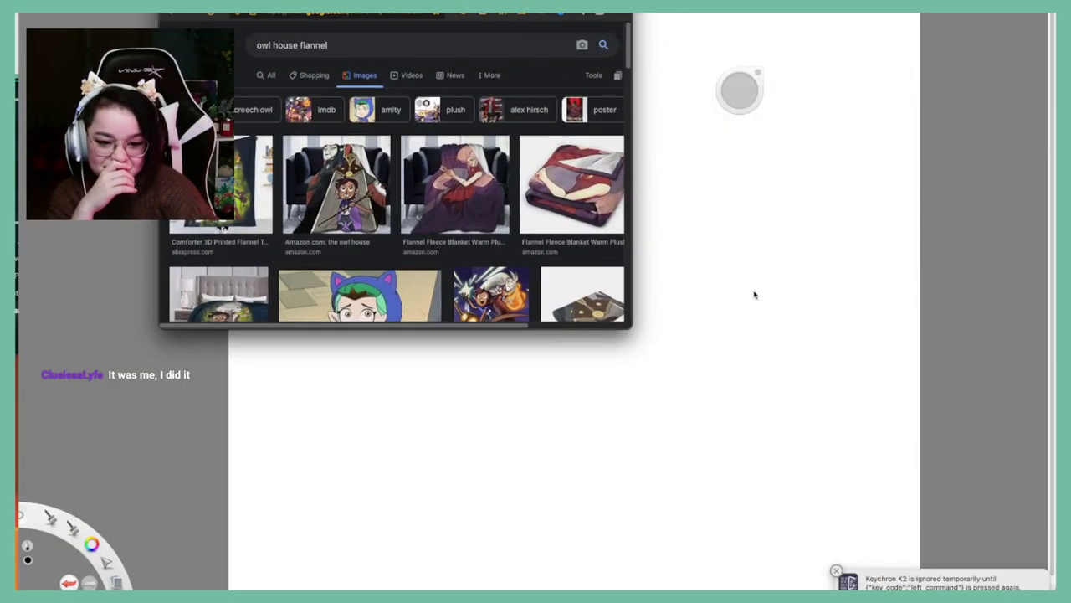
pyautogui.moveTo(632, 327); pyautogui.dragTo(940, 589)
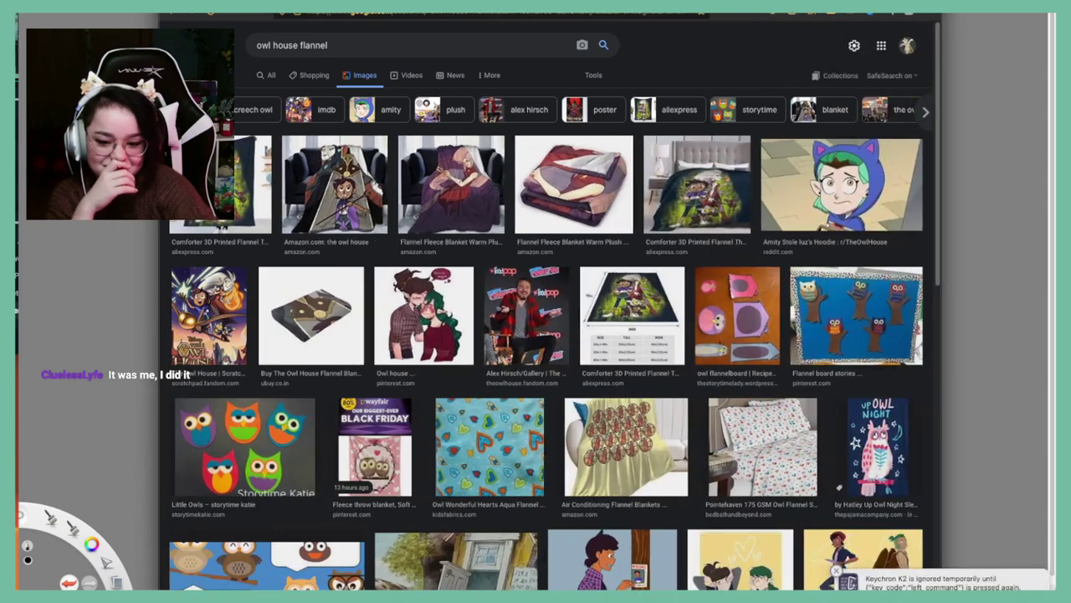
# Search Google Images for "piloswine"
pyautogui.moveTo(364, 35); pyautogui.dragTo(169, 27)
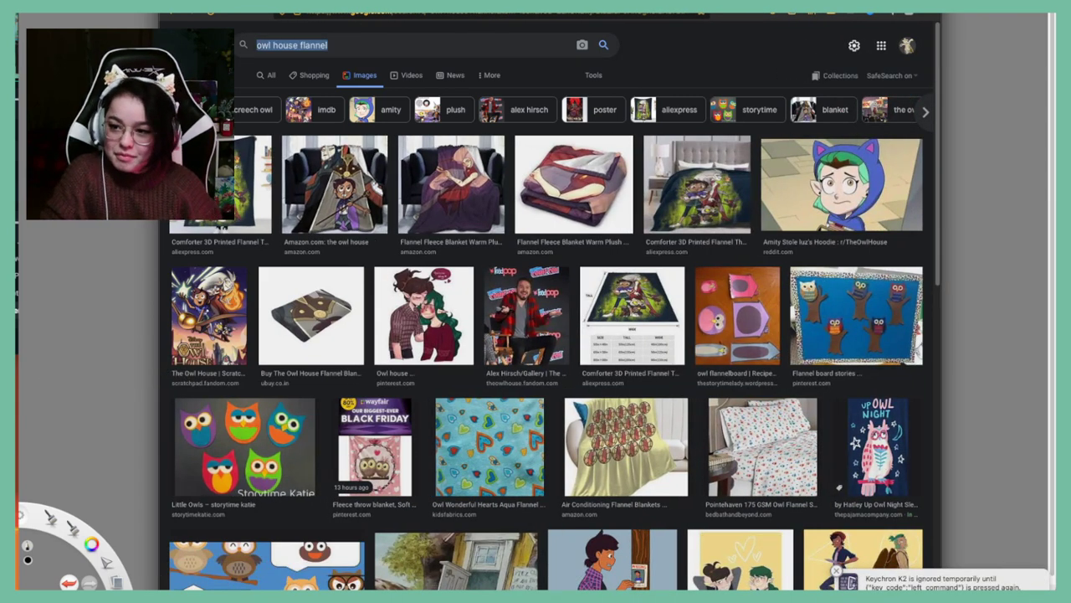
pyautogui.write('pi')
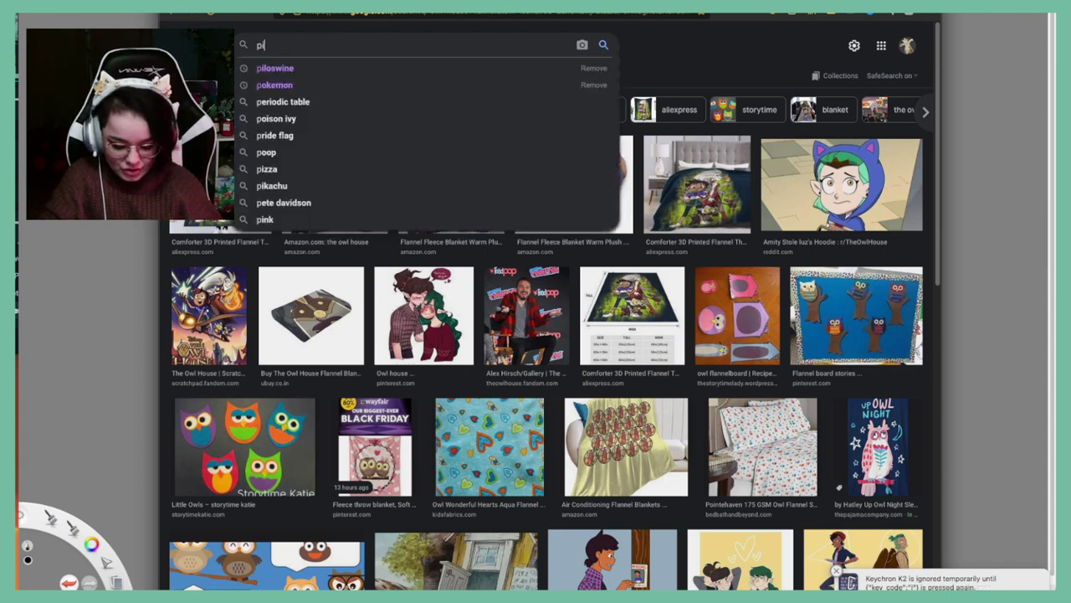
pyautogui.write('loswine')
pyautogui.press('Return')
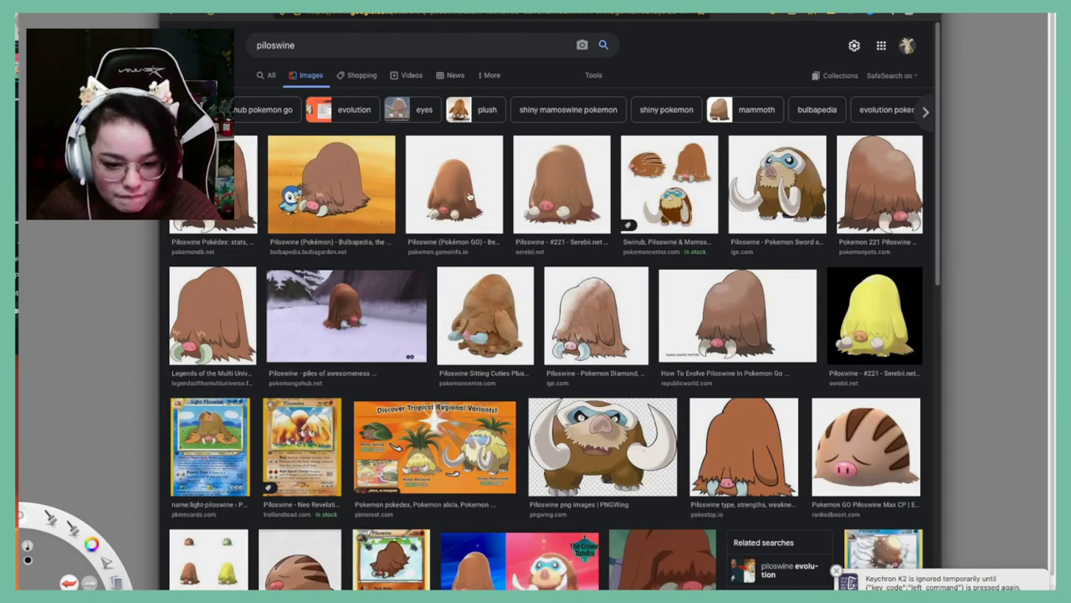
# Preview the Pokémon GO and Legends of the Multi Universe Wiki Piloswine images and look through the other results
pyautogui.click(473, 196)
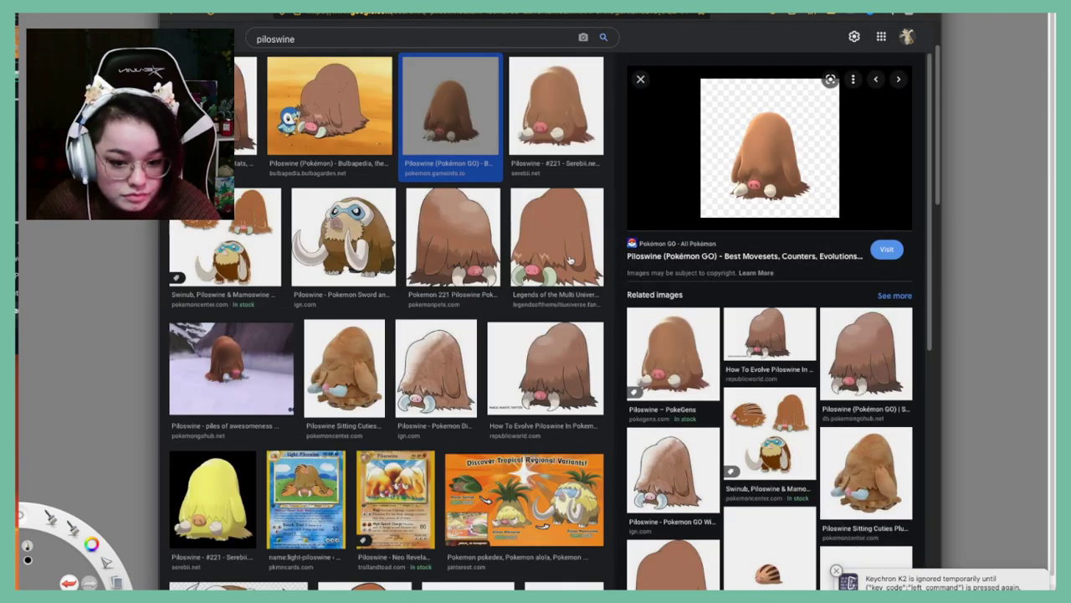
pyautogui.click(570, 261)
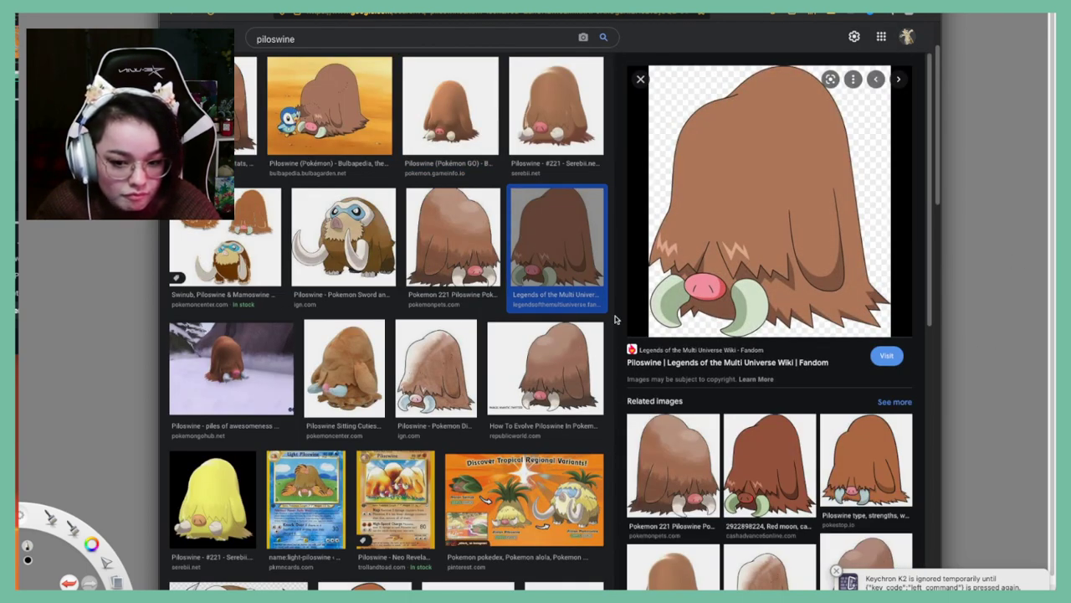
pyautogui.scroll(-5, 615, 322)
pyautogui.scroll(6, 619, 360)
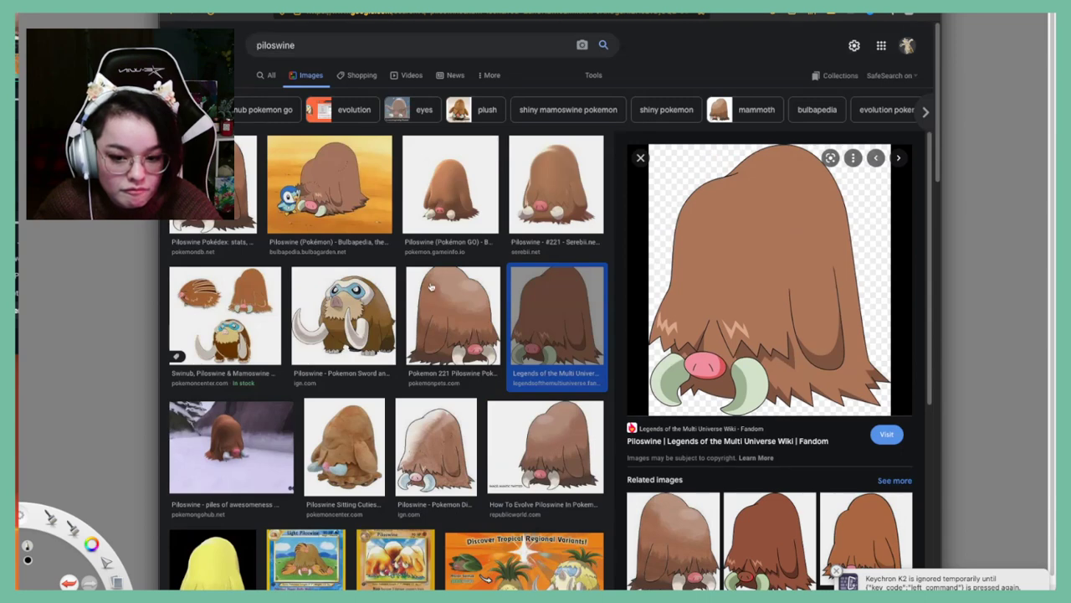
# Search Google Images for "munchlax"
pyautogui.click(343, 43)
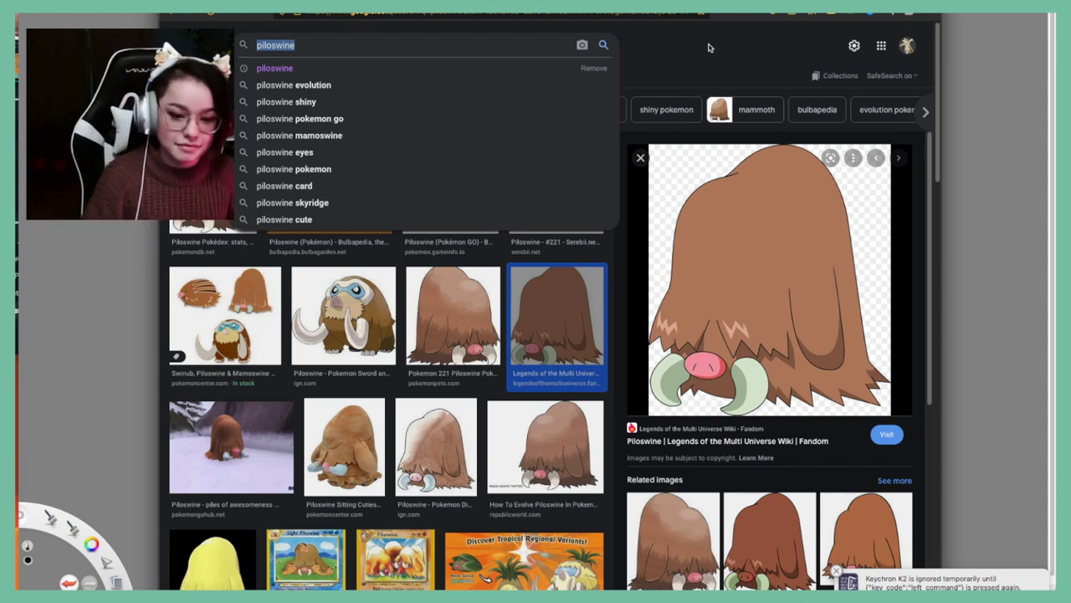
pyautogui.write('munch')
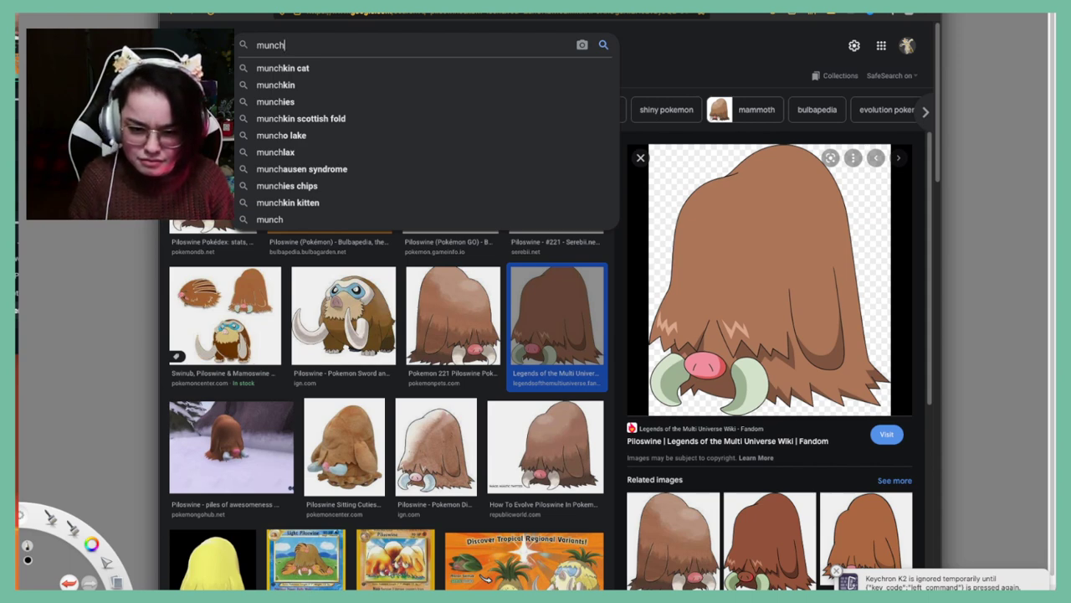
pyautogui.write('lax')
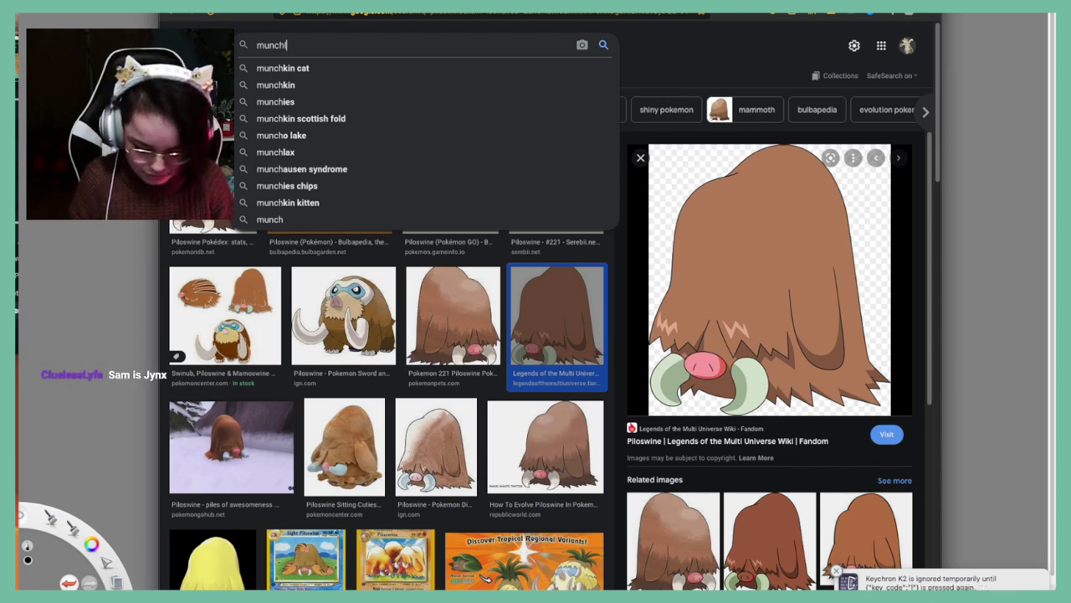
pyautogui.press('Return')
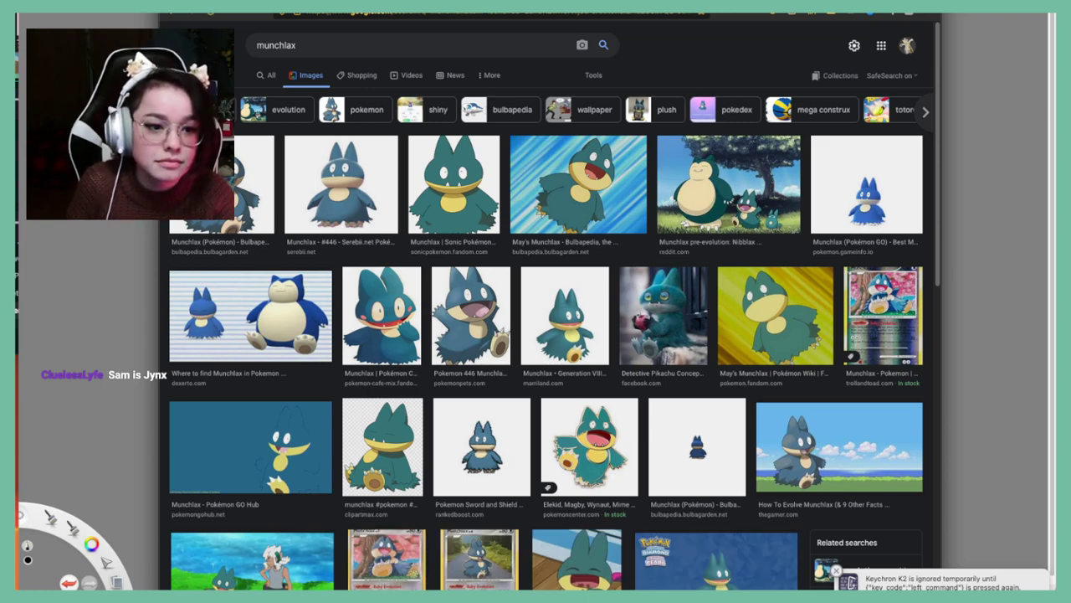
# Switch to Spotify, lower the playback volume, and return to the browser's Munchlax results
pyautogui.press('super+Tab')
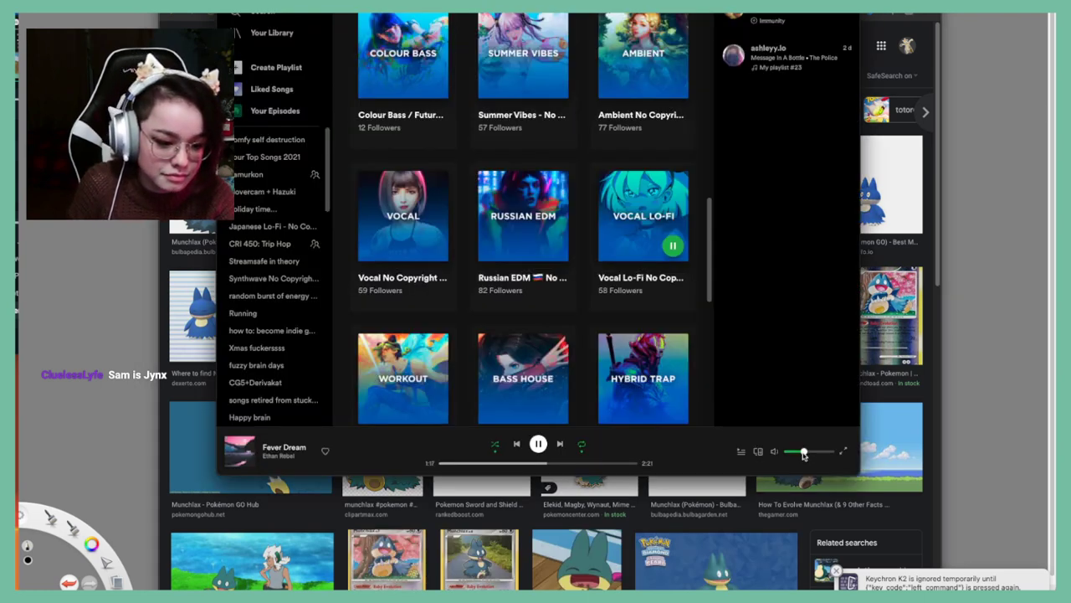
pyautogui.moveTo(806, 452); pyautogui.dragTo(795, 461)
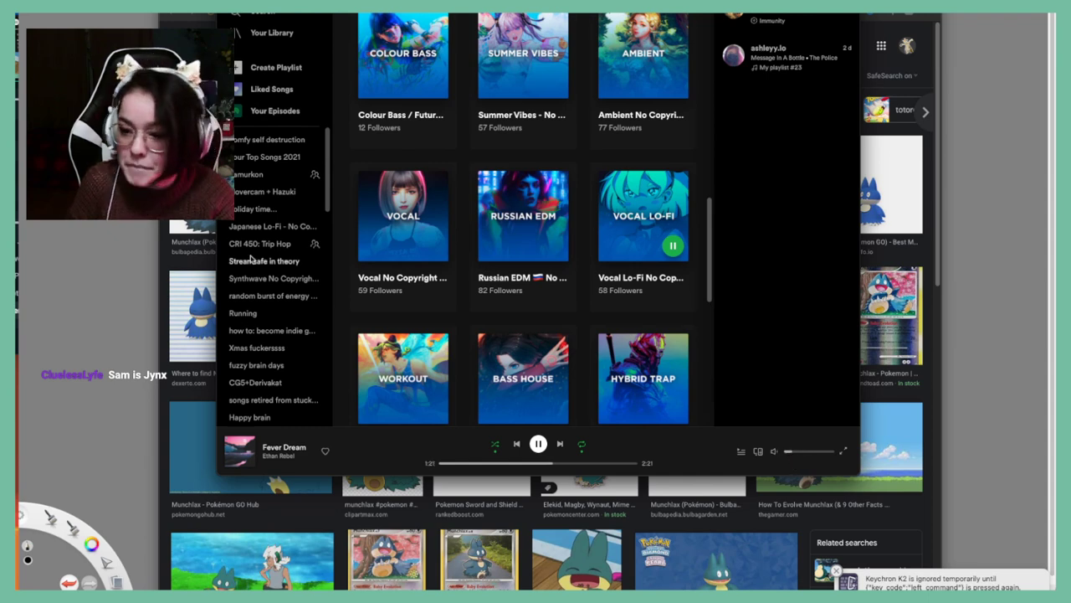
pyautogui.press('super+Tab')
pyautogui.hotkey('ctrl', 'Up')
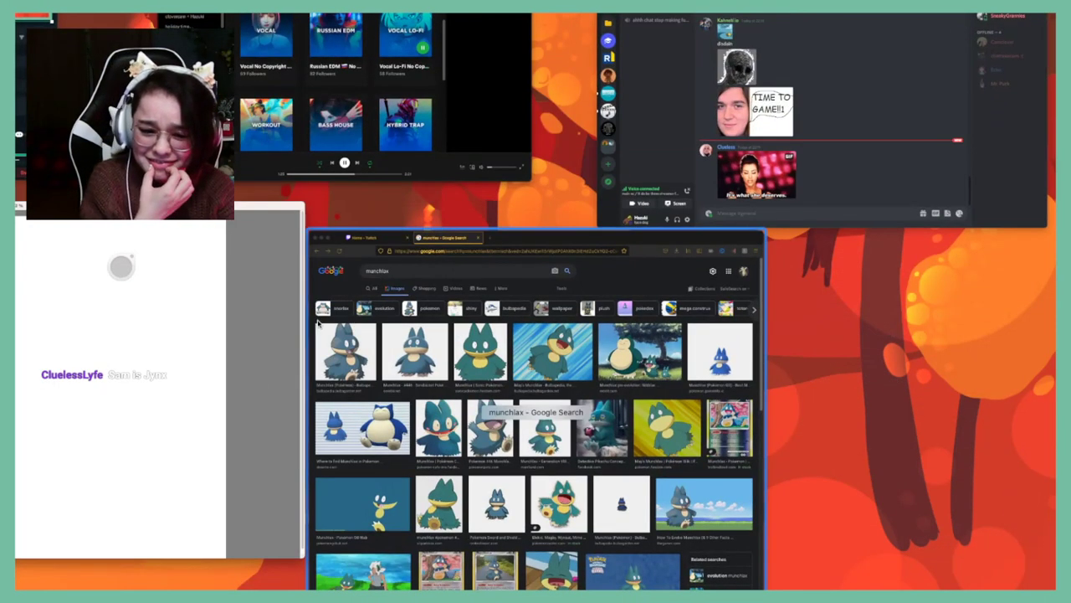
pyautogui.click(333, 324)
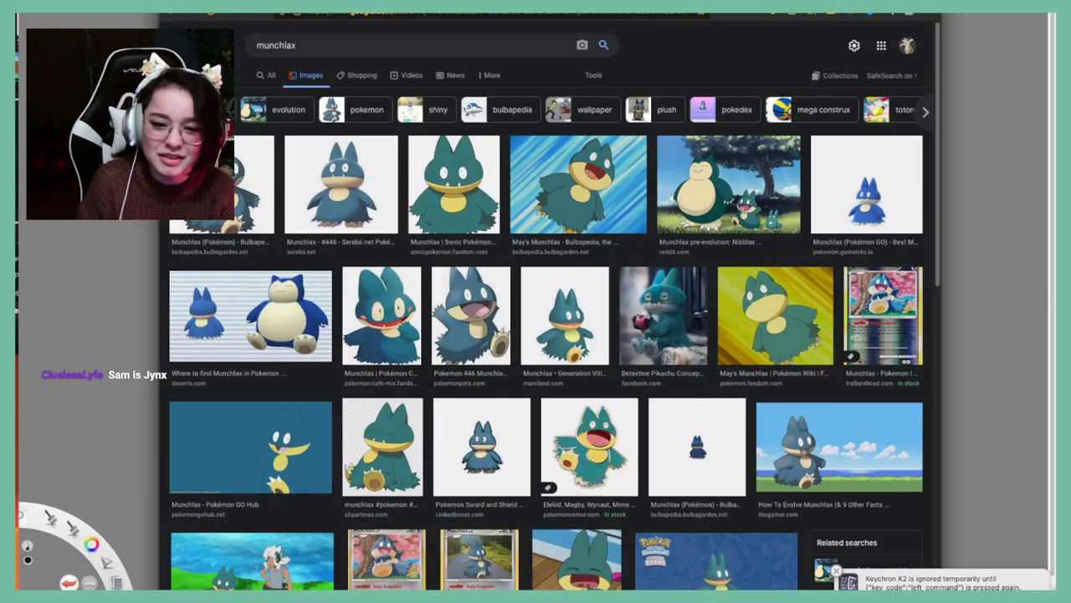
# Look up "jynx" images in a new tab, preview the Know Your Meme picture, close the tab, and browse further Munchlax results
pyautogui.press('super+t')
pyautogui.write('jynx')
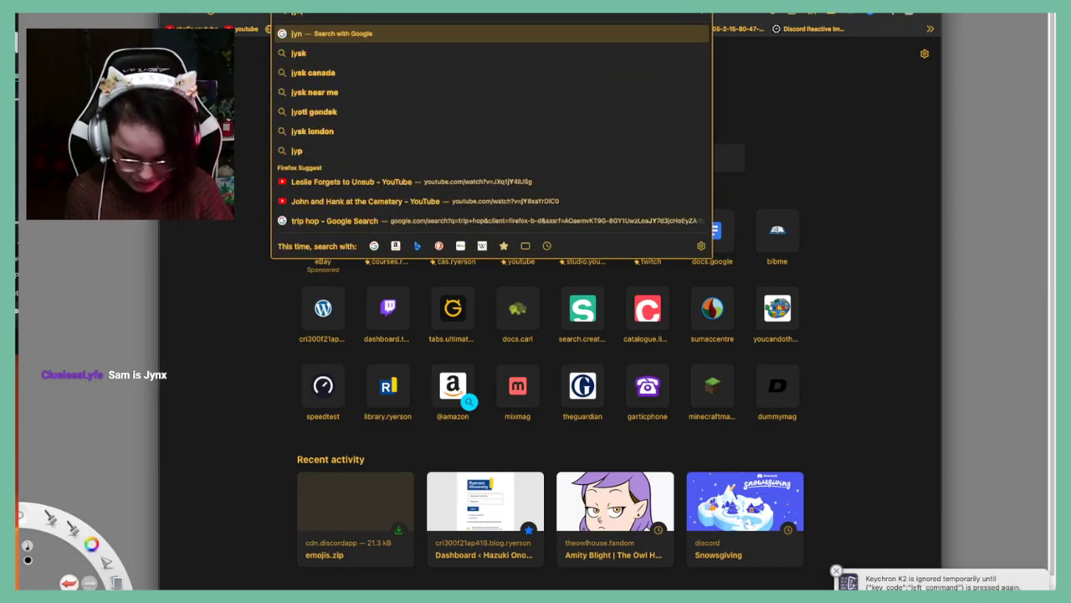
pyautogui.press('Return')
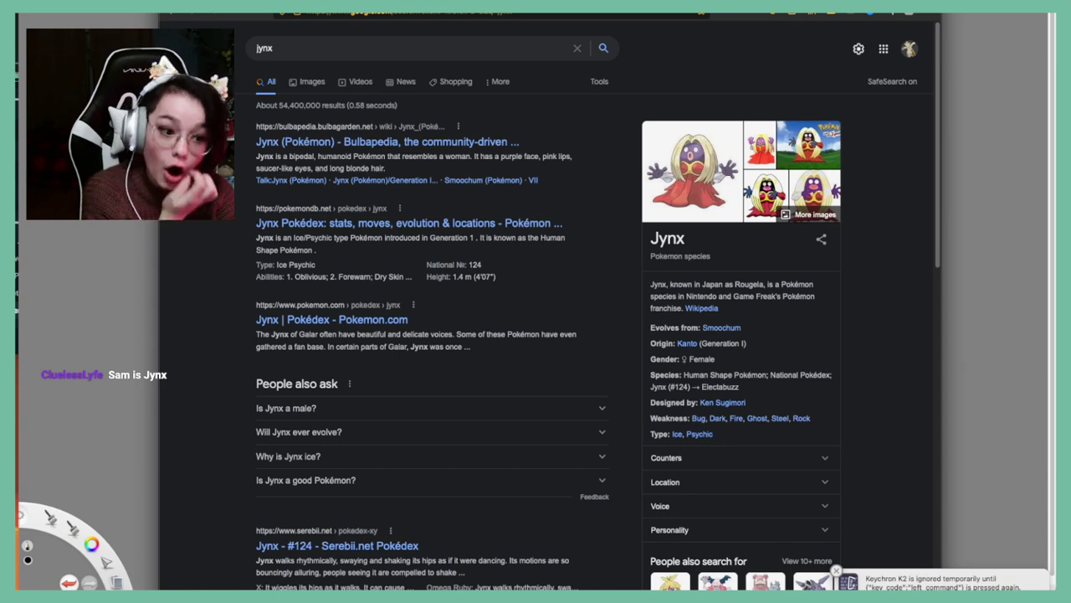
pyautogui.click(313, 84)
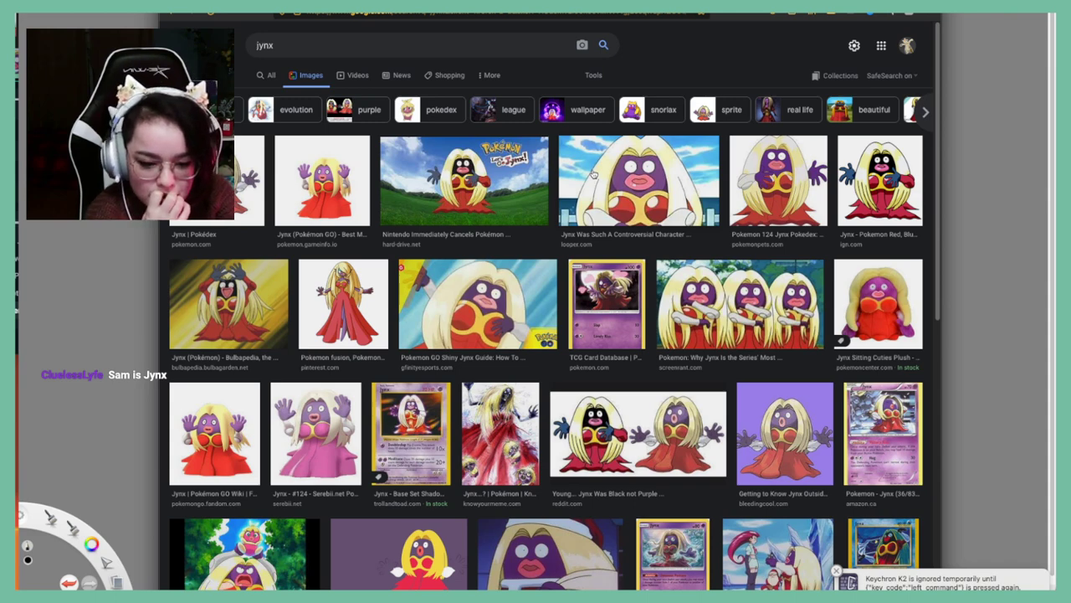
pyautogui.click(514, 433)
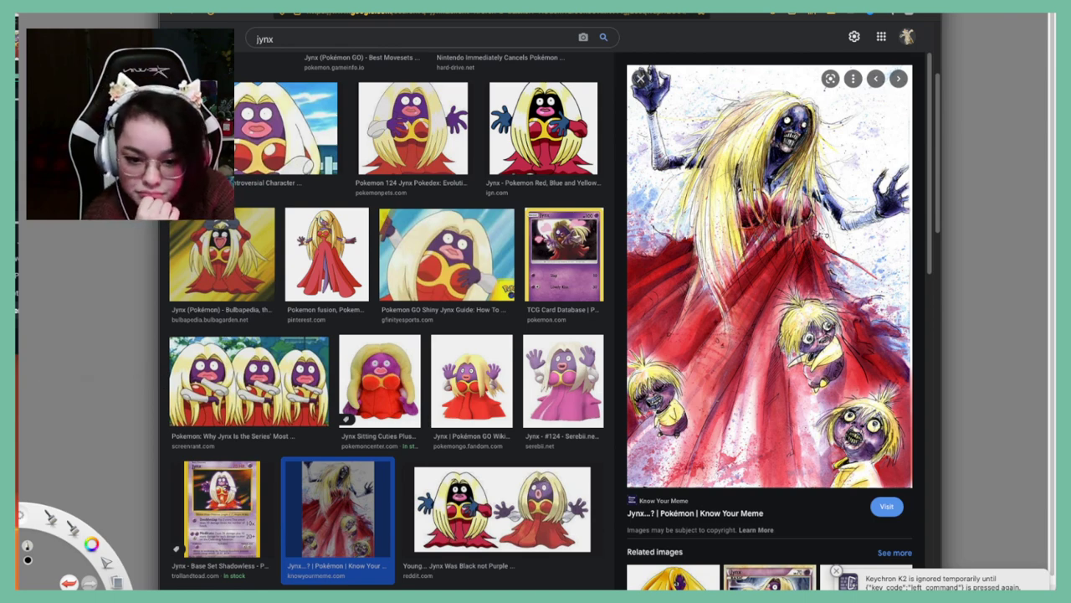
pyautogui.press('super+w')
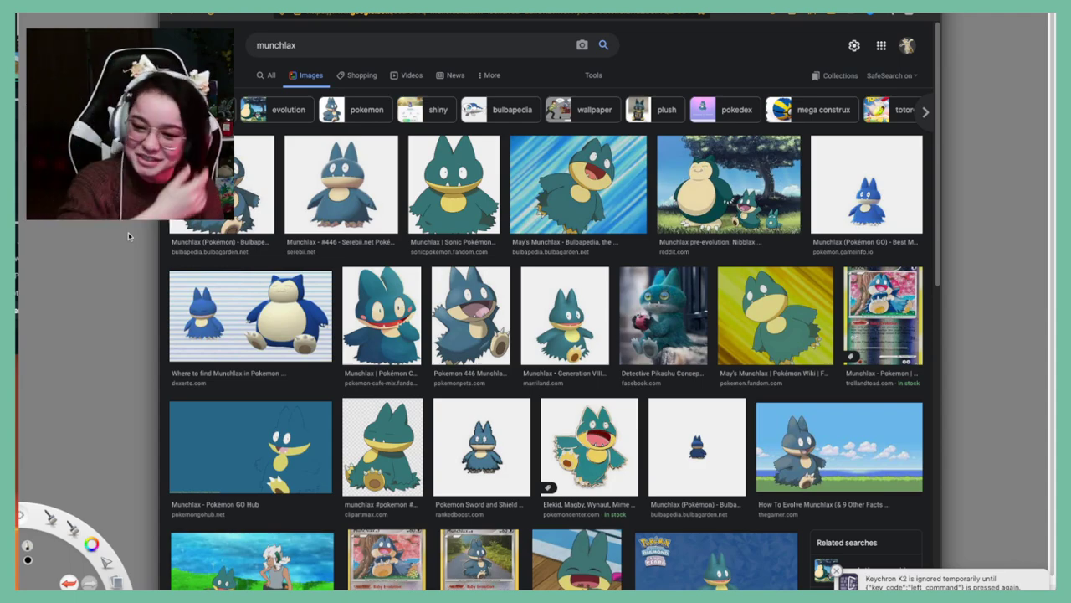
pyautogui.scroll(-5, 619, 374)
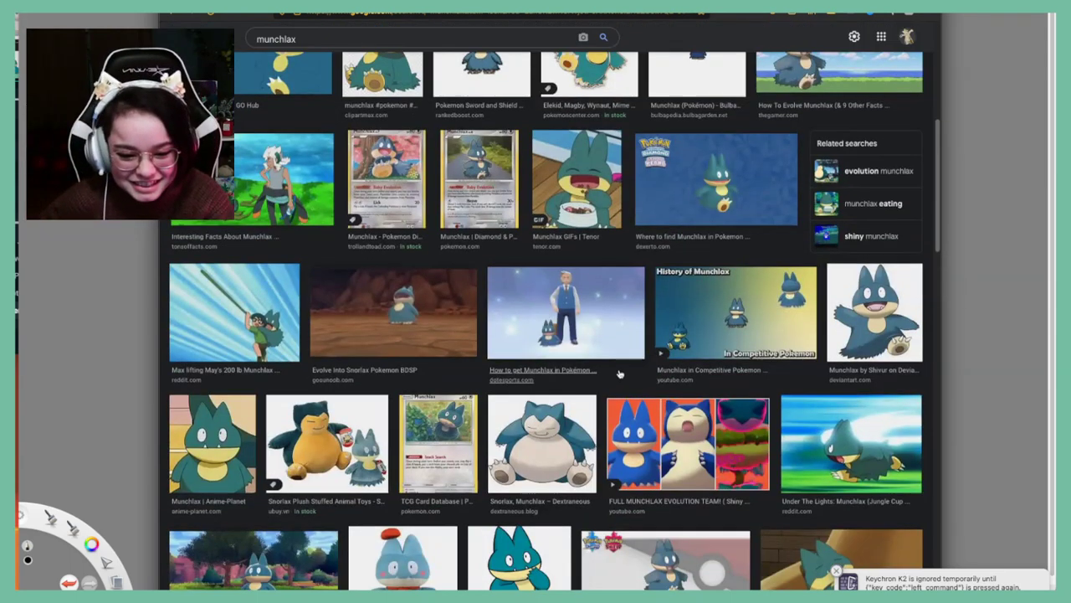
pyautogui.scroll(-10, 619, 373)
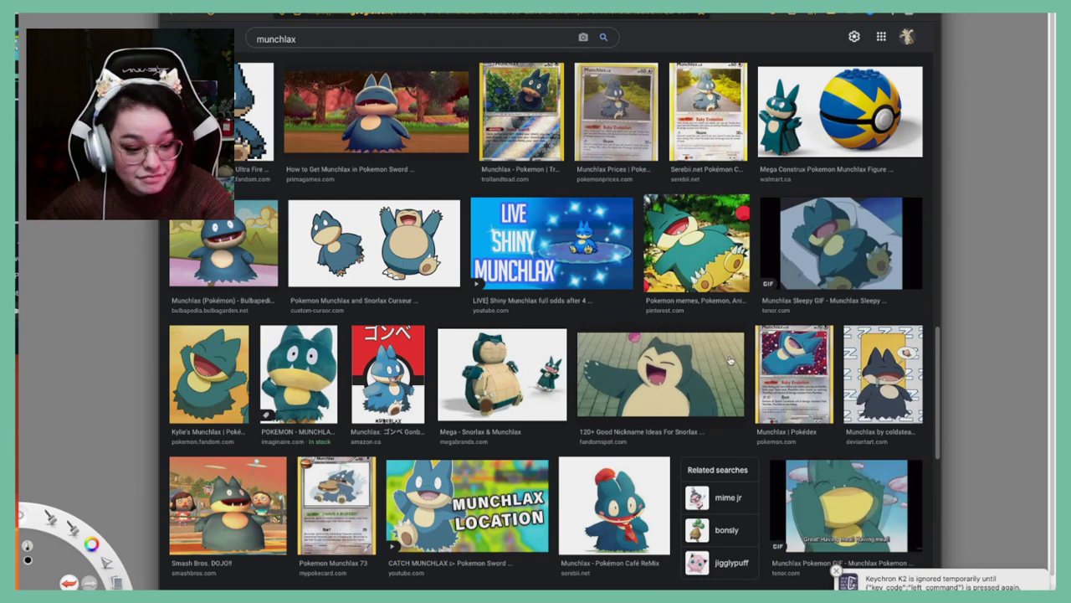
# Switch to Discord, slightly lower the user volume of the first other member in the voice channel, and return to the browser
pyautogui.press('super+Tab')
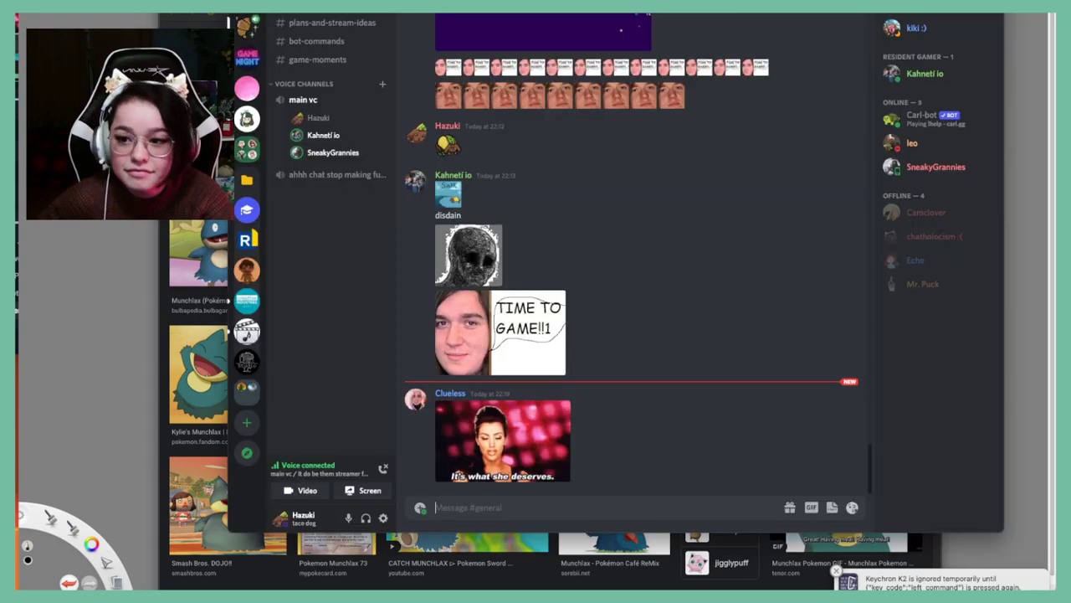
pyautogui.rightClick(338, 137)
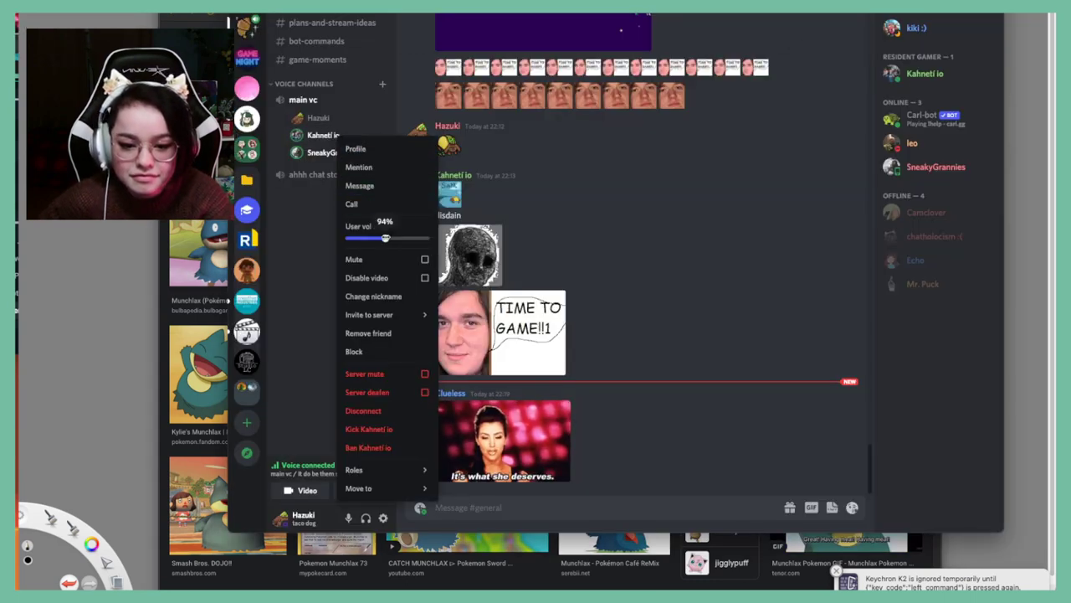
pyautogui.moveTo(385, 239); pyautogui.dragTo(380, 239)
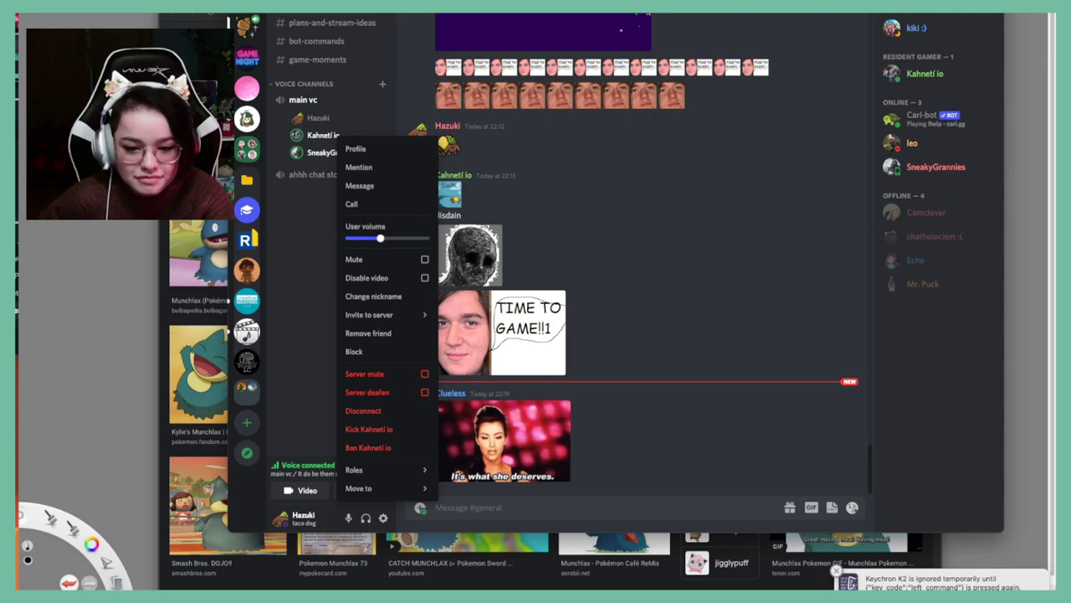
pyautogui.click(117, 256)
pyautogui.hotkey('ctrl', 'Up')
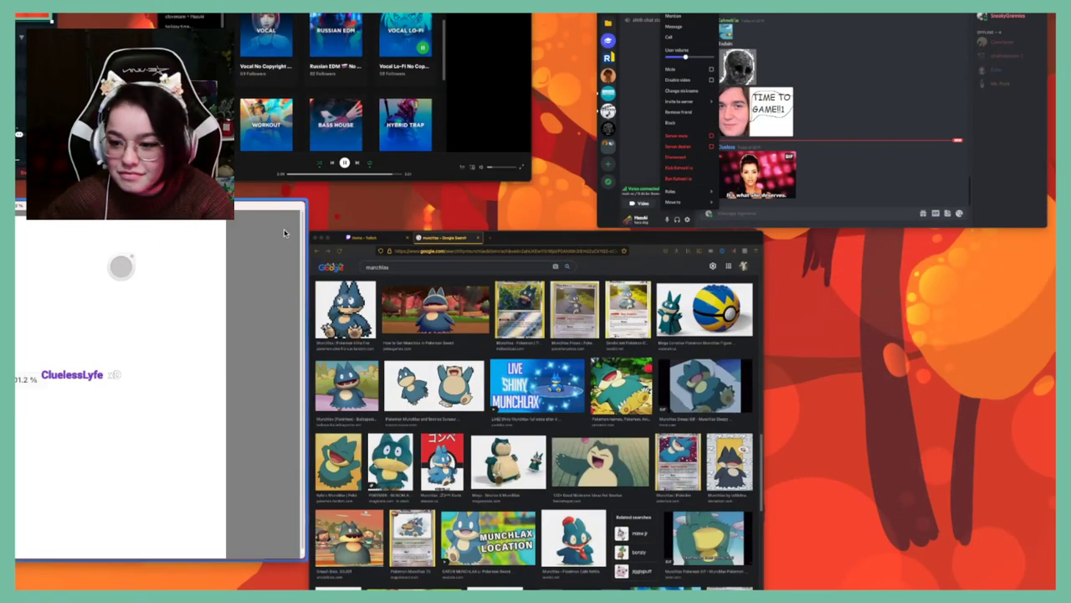
pyautogui.click(334, 320)
# Preview the Munchlax pre-evolution proposal image from Reddit and look through its related images
pyautogui.scroll(15, 449, 324)
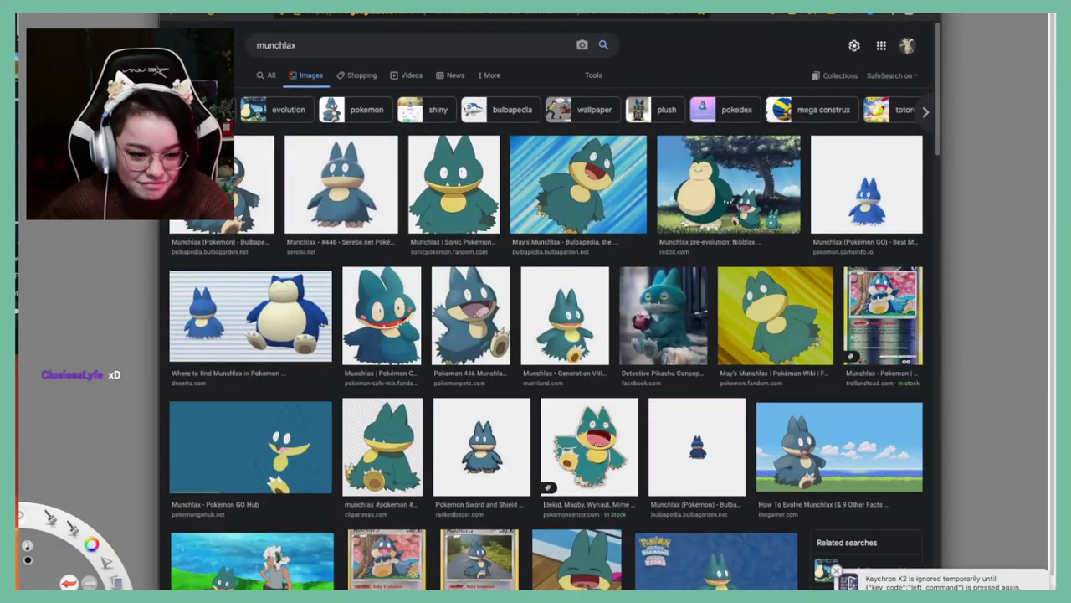
pyautogui.click(712, 193)
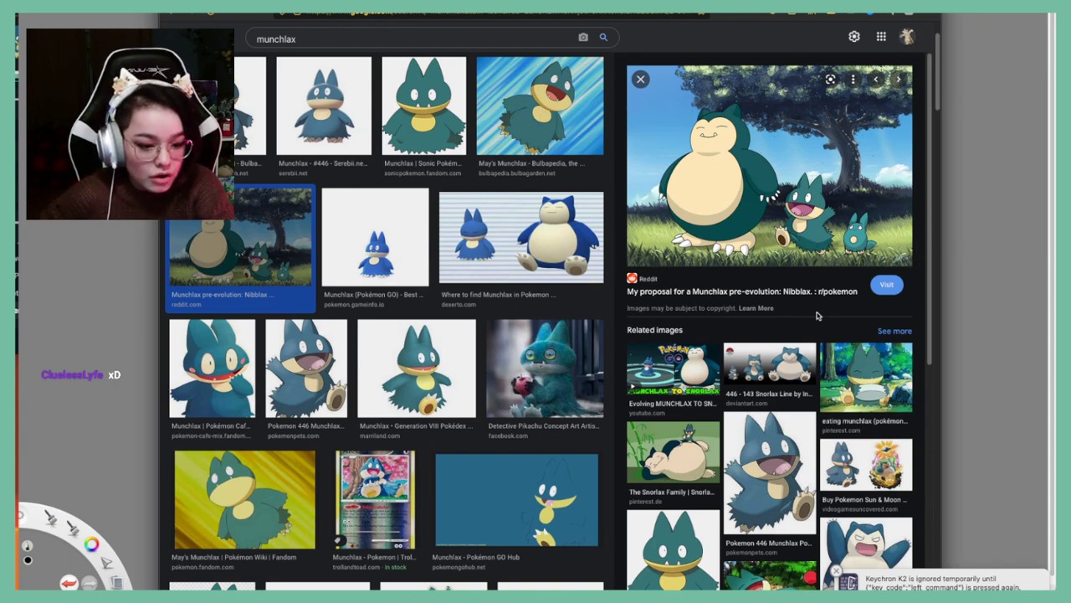
pyautogui.scroll(-4, 818, 317)
pyautogui.scroll(4, 795, 286)
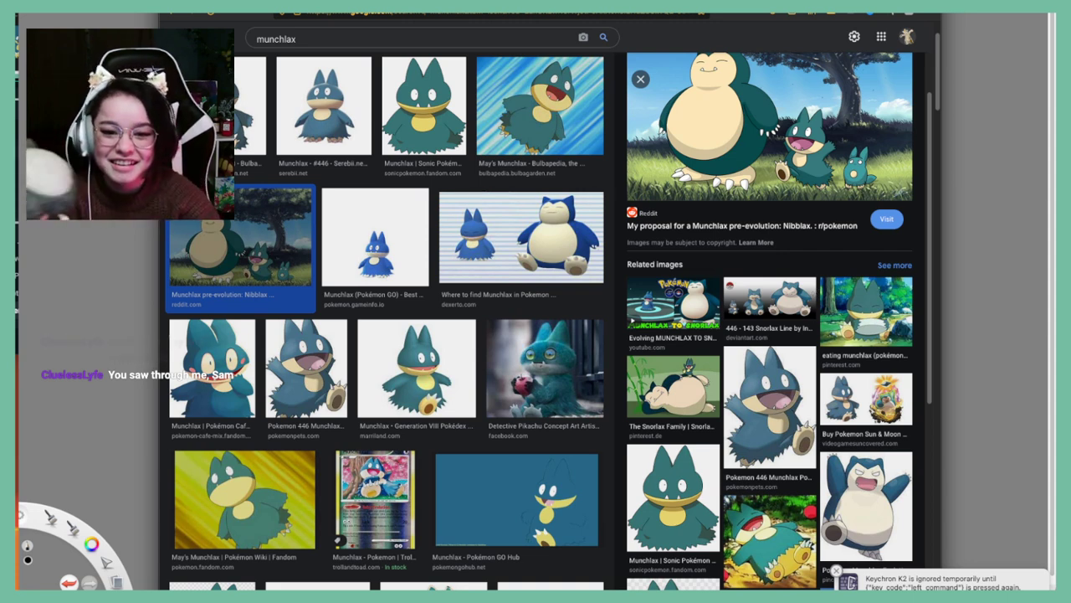
pyautogui.moveTo(316, 40); pyautogui.dragTo(242, 25)
pyautogui.press('super+Tab')
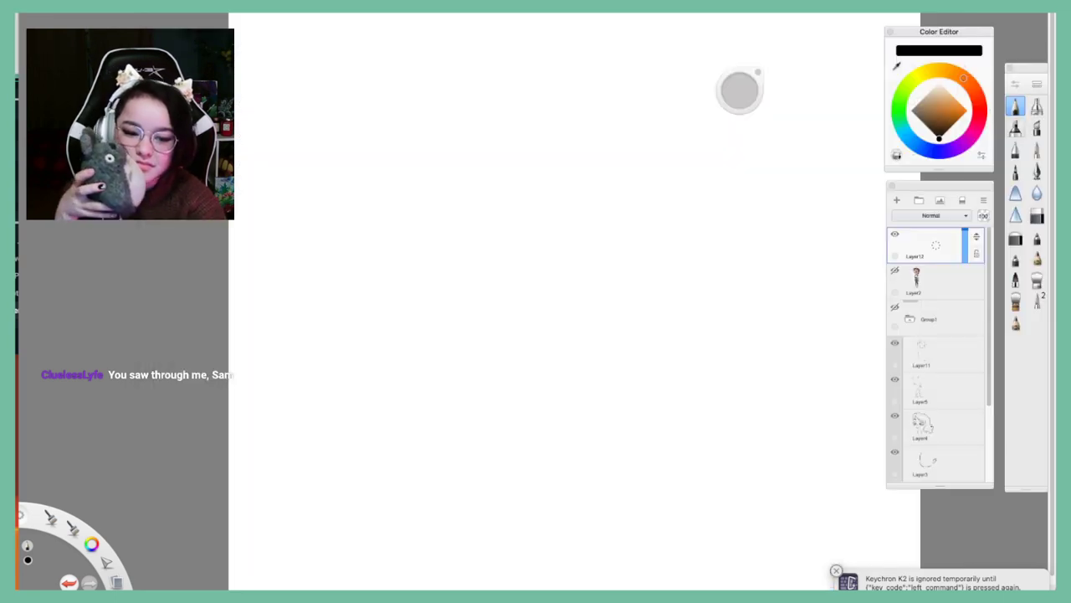
pyautogui.hotkey('ctrl', 'Up')
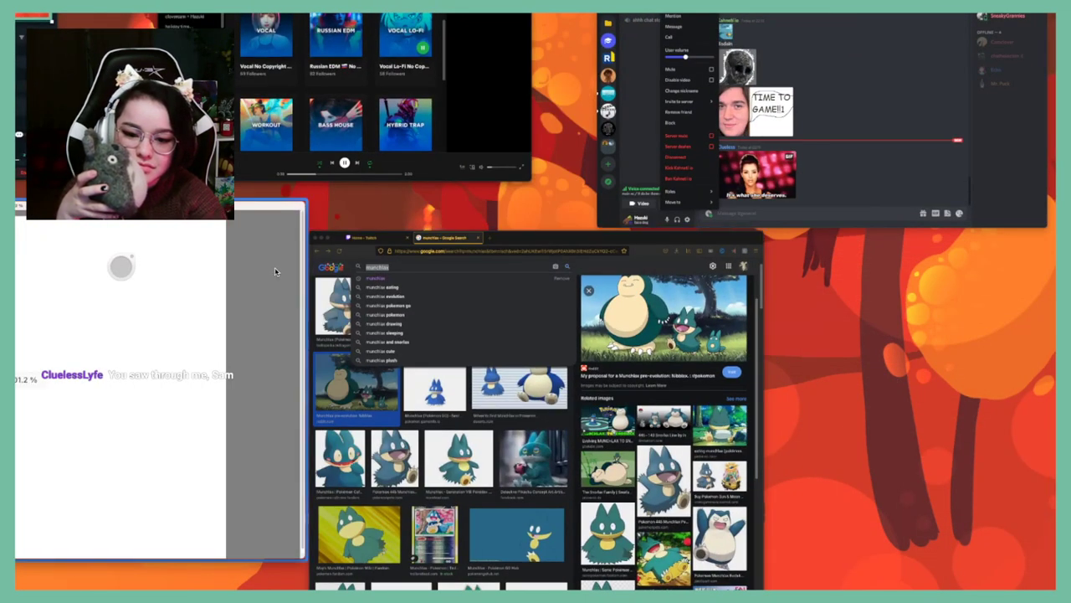
pyautogui.click(276, 273)
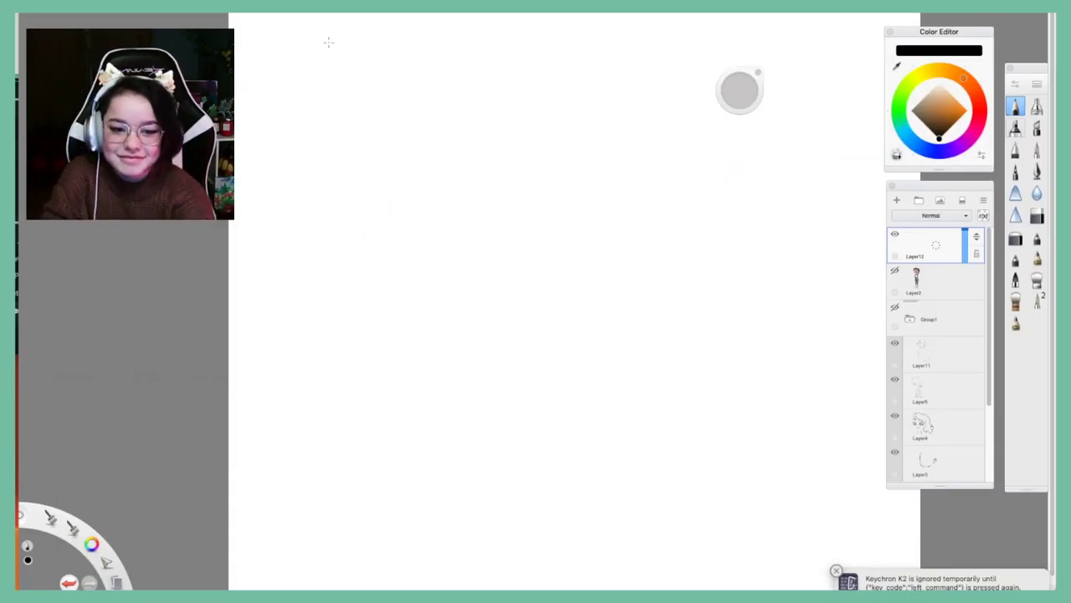
pyautogui.moveTo(388, 2)
pyautogui.mouseDown()
pyautogui.moveTo(363, 70)
pyautogui.moveTo(339, 34)
pyautogui.moveTo(385, 0)
pyautogui.mouseUp()
pyautogui.hotkey('ctrl', 'Up')
pyautogui.click(569, 277)
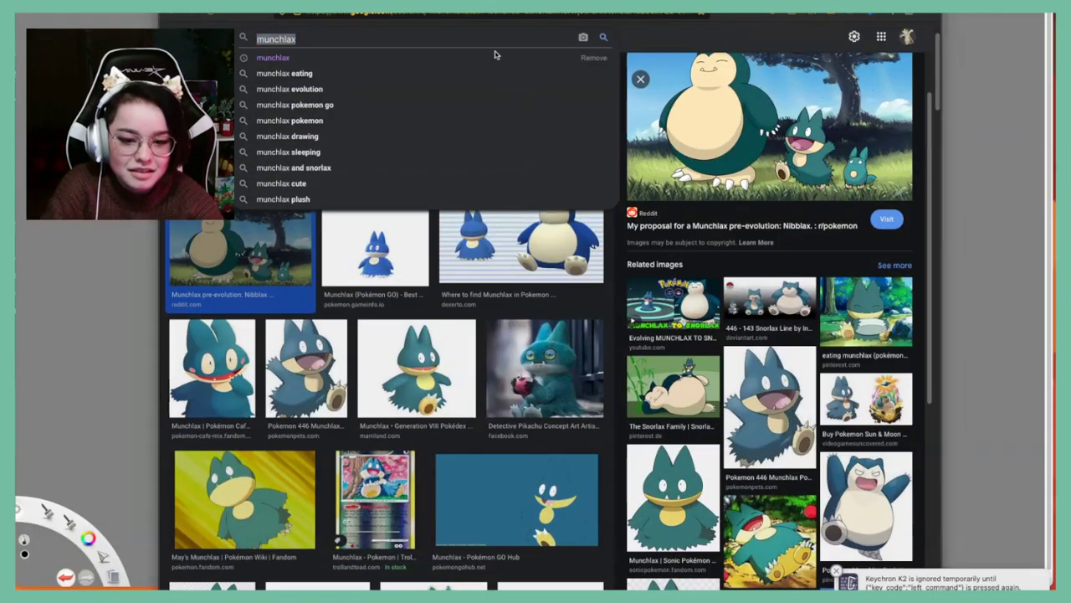
# Search for "king" in a new browser tab and show the image results
pyautogui.press('super+t')
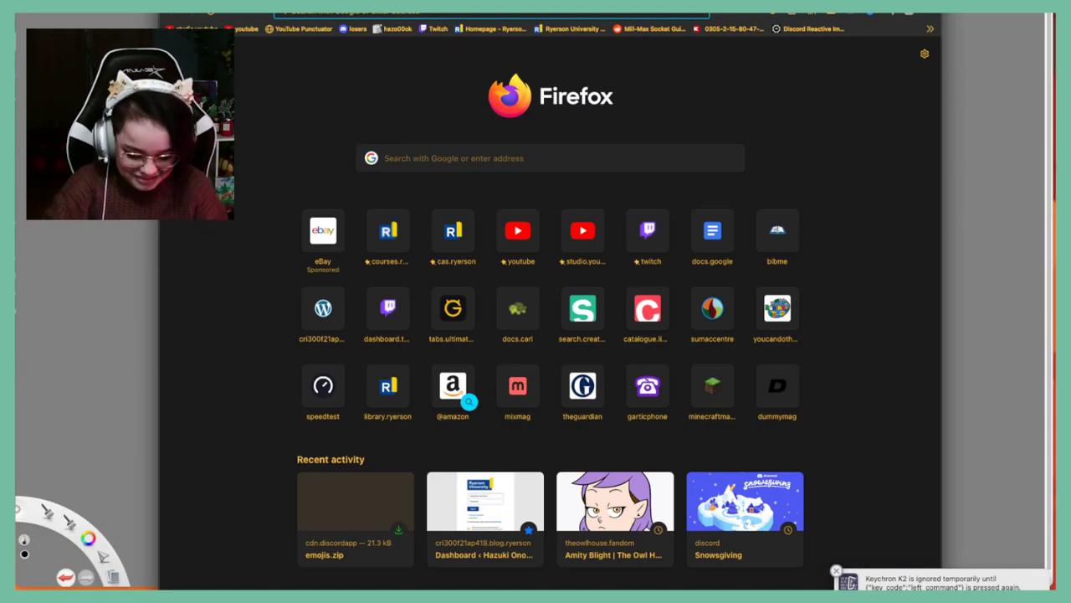
pyautogui.write('king')
pyautogui.press('Return')
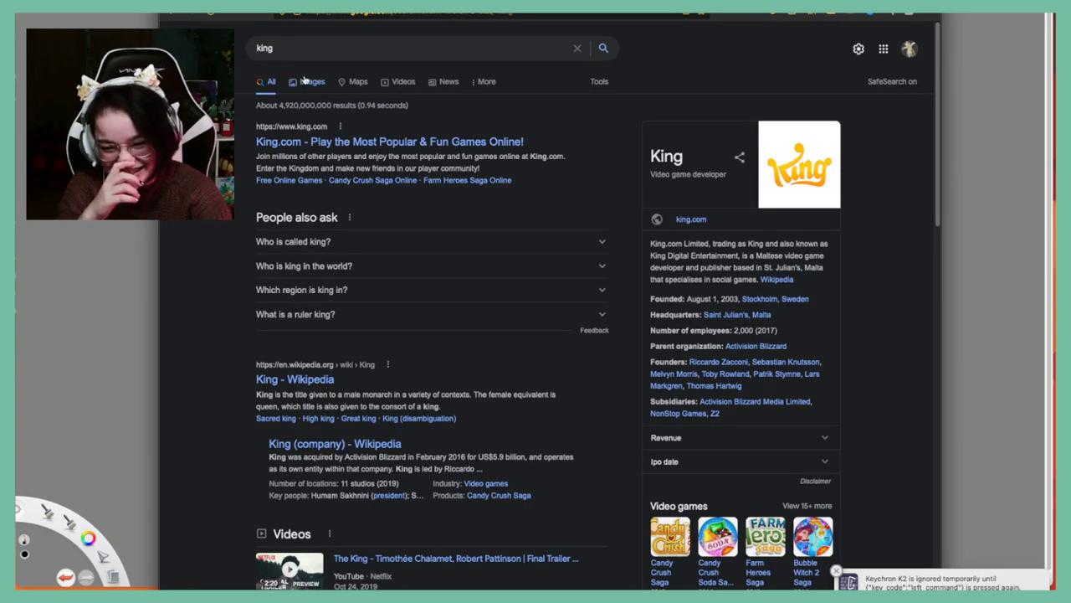
pyautogui.click(304, 80)
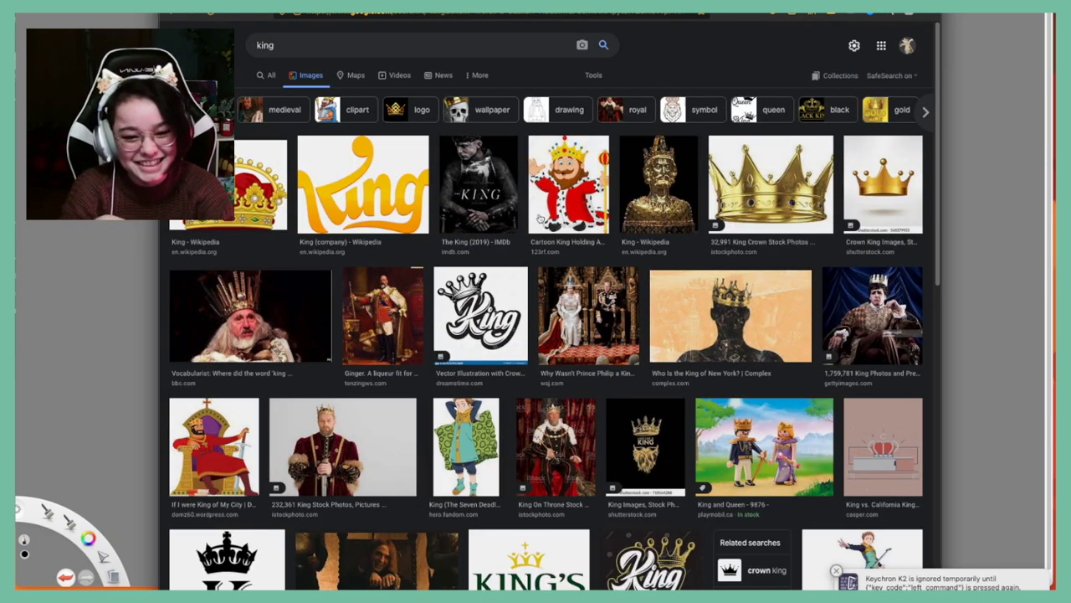
# Refine the image search to "king owkl house"
pyautogui.click(302, 45)
pyautogui.write('o')
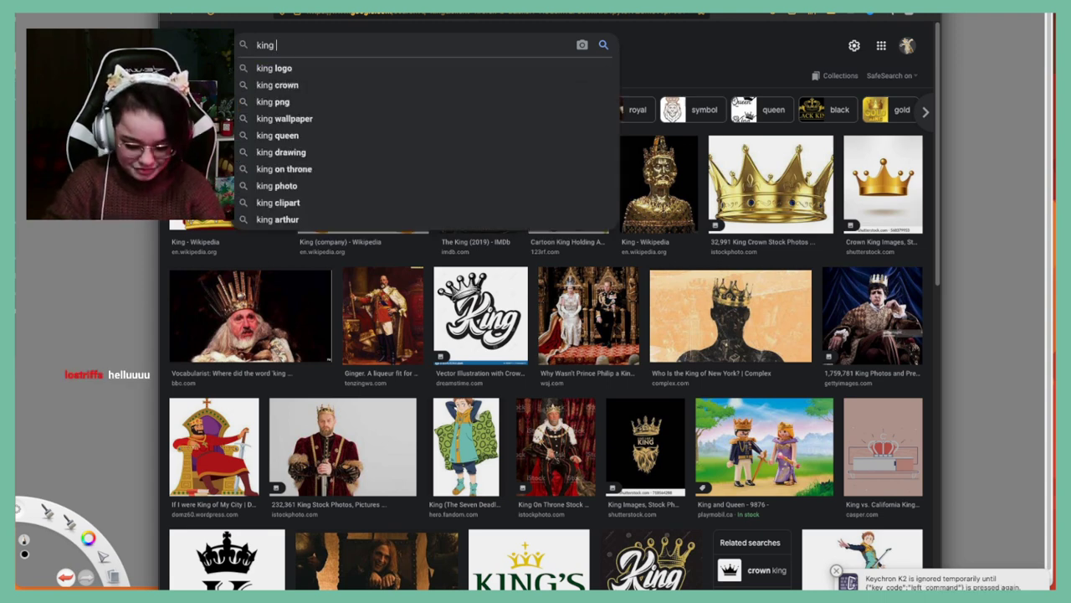
pyautogui.write('wkl house')
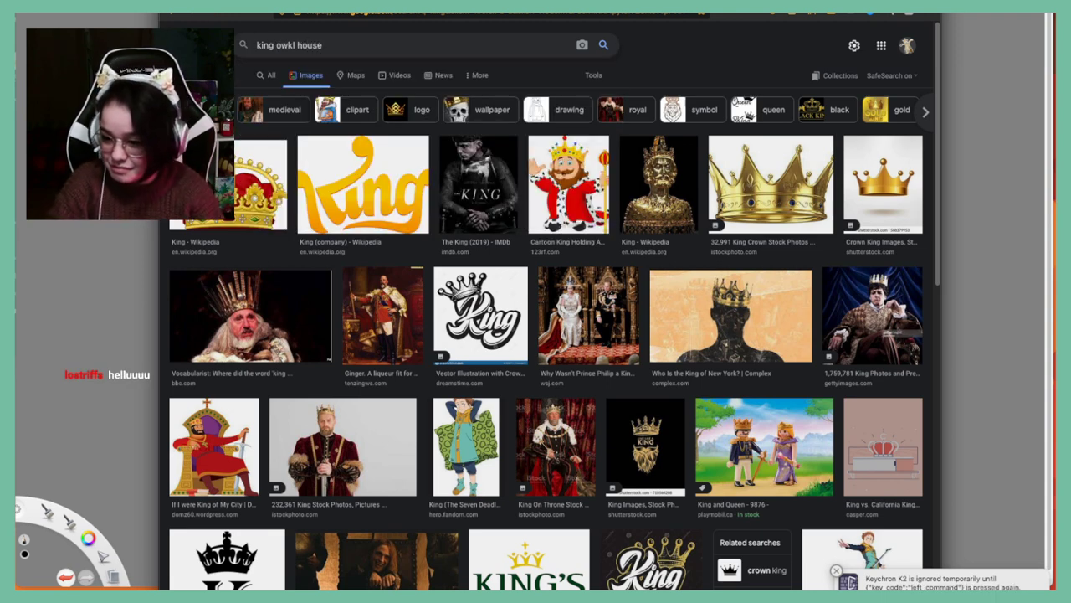
pyautogui.press('Return')
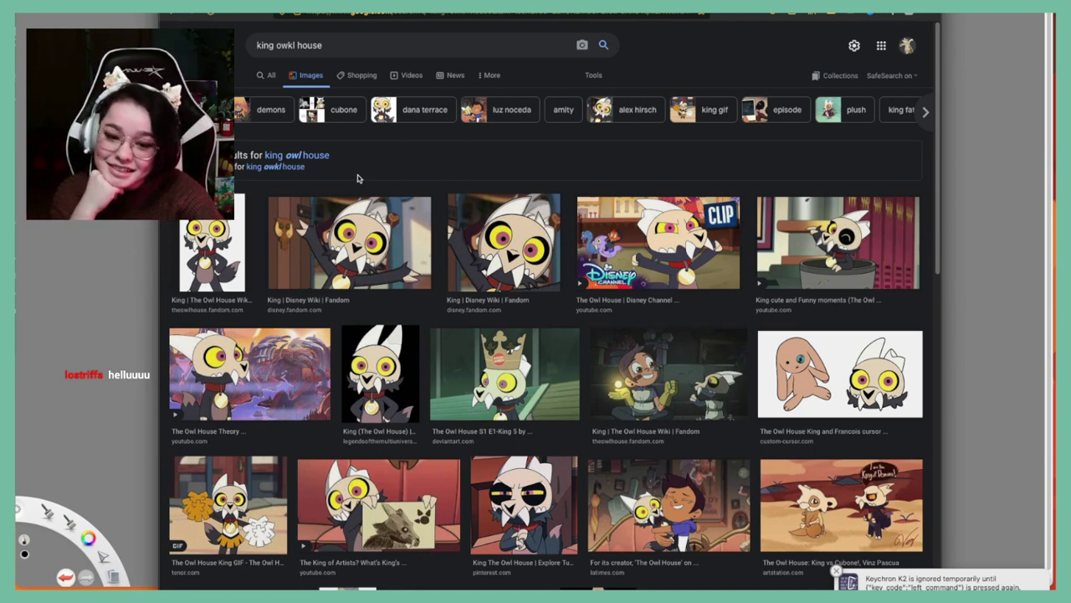
# Correct the image search to "king owl house" and save the GIF of King with cheerleading pom-poms to the desktop
pyautogui.click(326, 154)
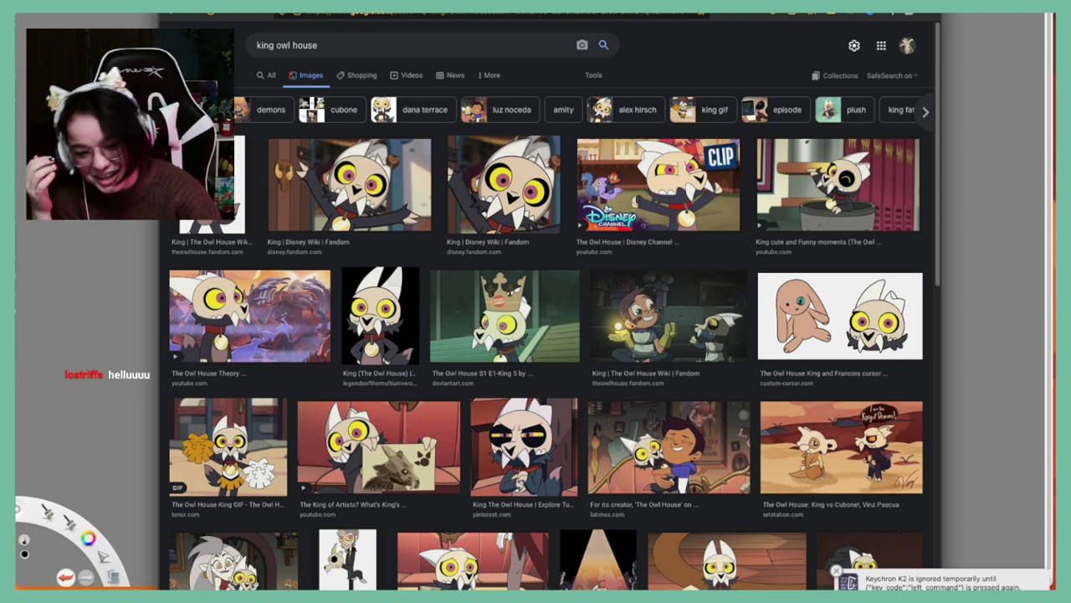
pyautogui.click(222, 443)
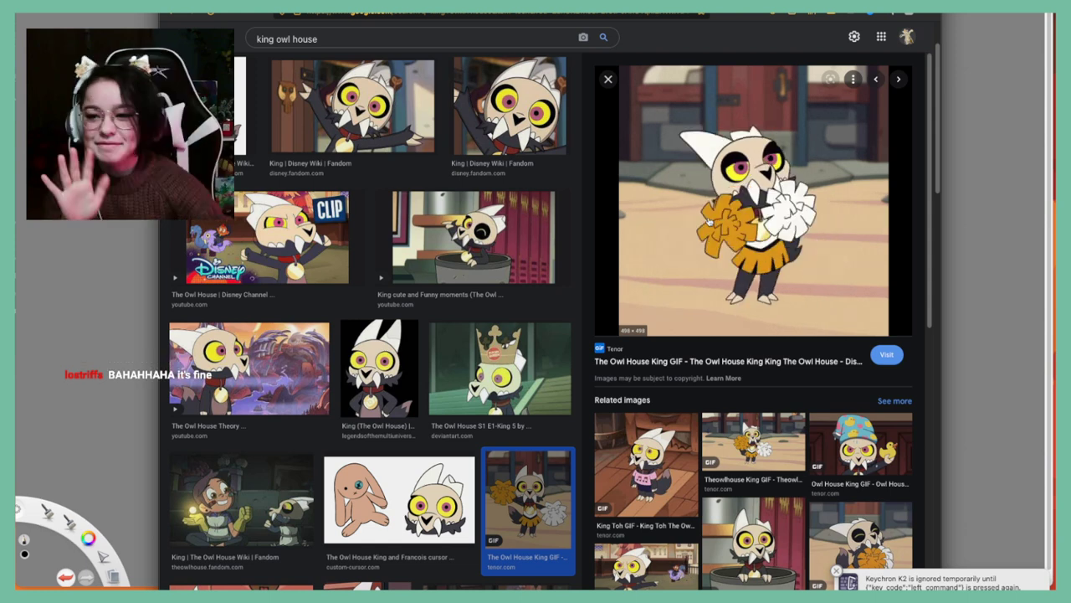
pyautogui.rightClick(769, 202)
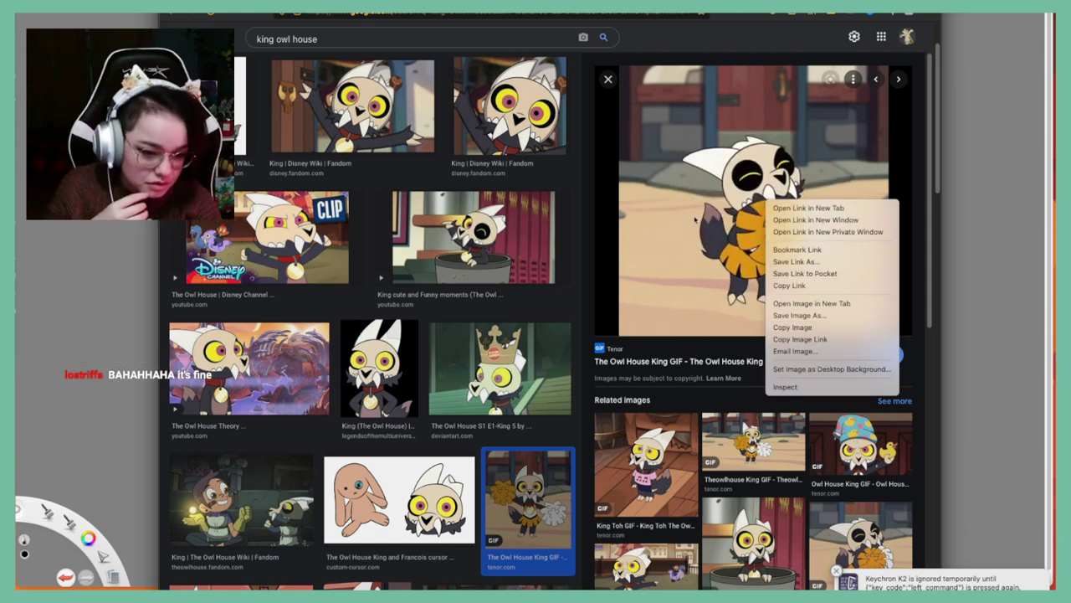
pyautogui.press('Escape')
pyautogui.moveTo(769, 203); pyautogui.dragTo(963, 124)
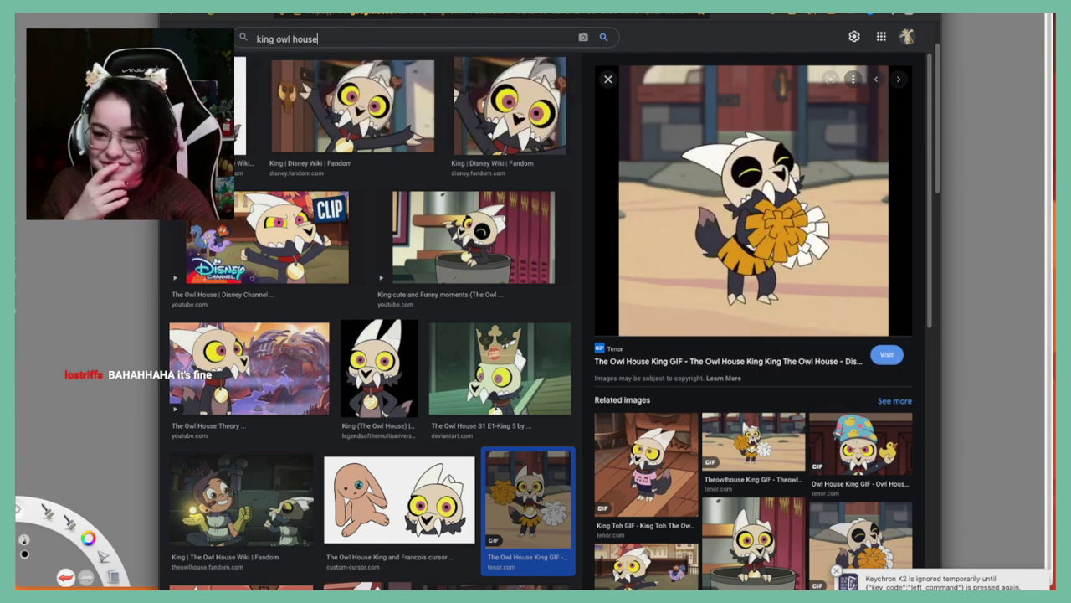
# Reveal the desktop and open the-owl-house-king.gif in SketchBook
pyautogui.press('F11')
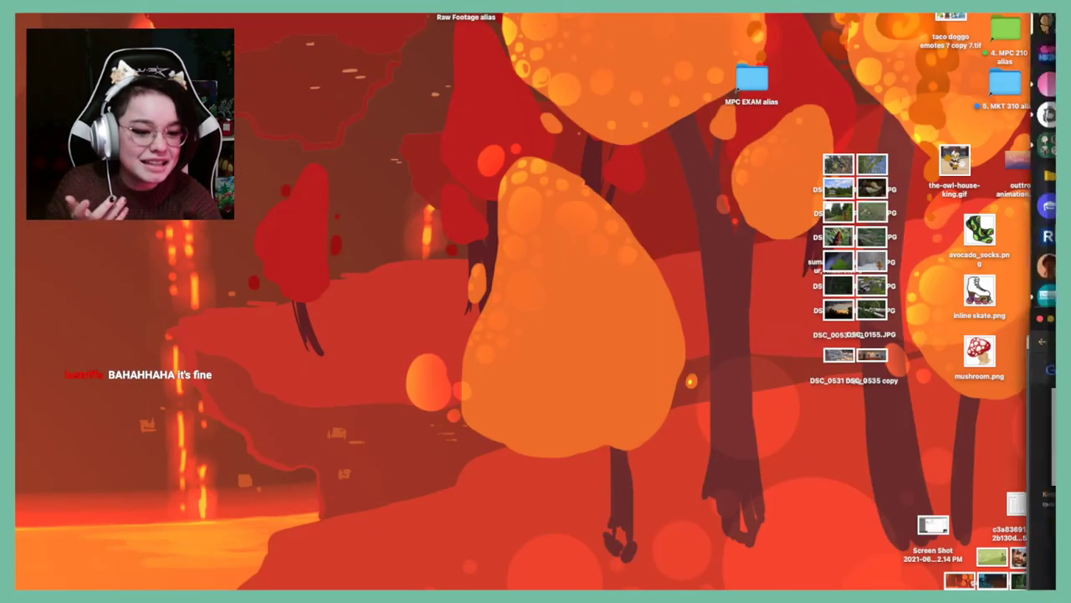
pyautogui.rightClick(952, 164)
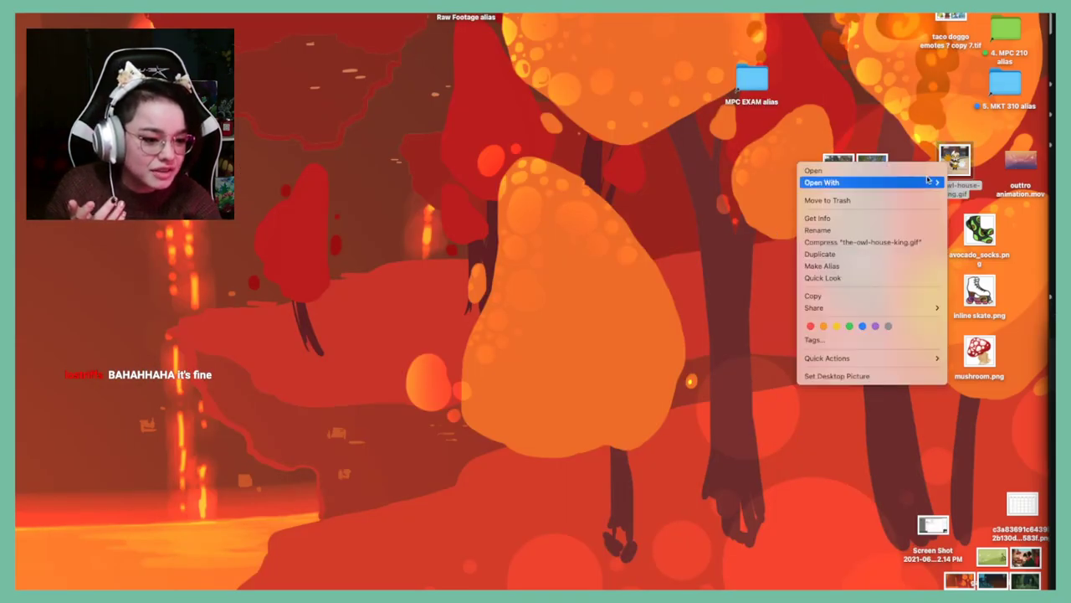
pyautogui.moveTo(926, 183)
pyautogui.click(996, 284)
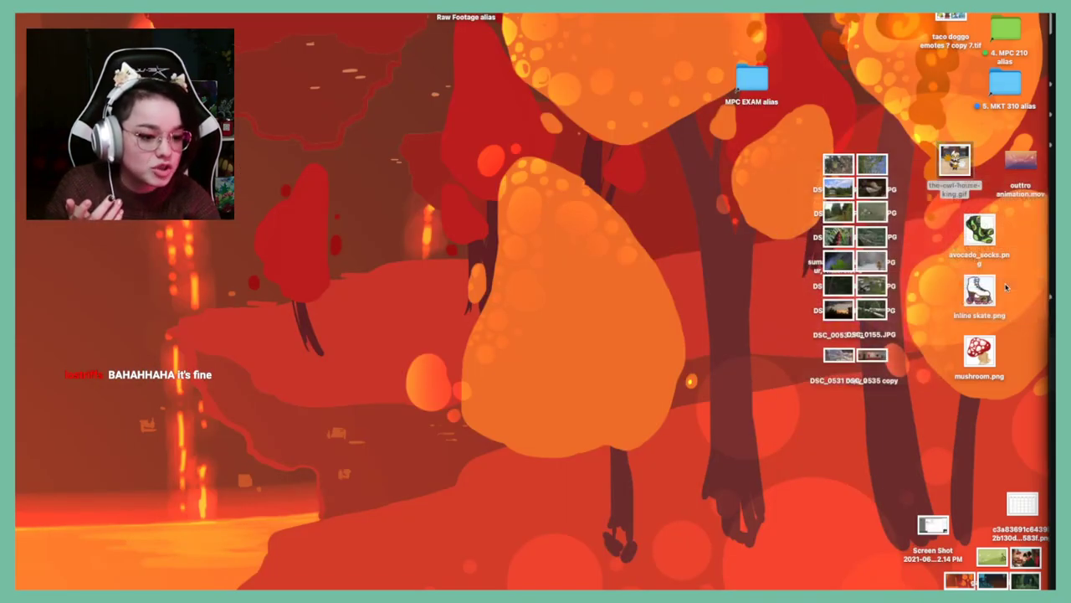
pyautogui.click(408, 113)
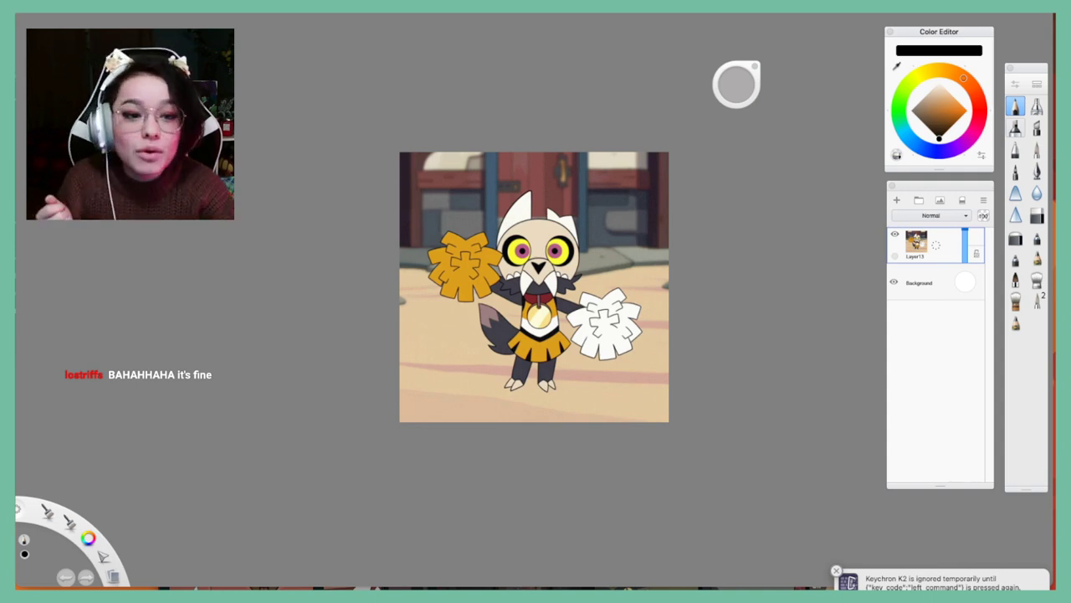
# Switch to Discord, send the welcome wave to the new member in the general channel, and return to SketchBook
pyautogui.press('super+Tab')
pyautogui.click(293, 249)
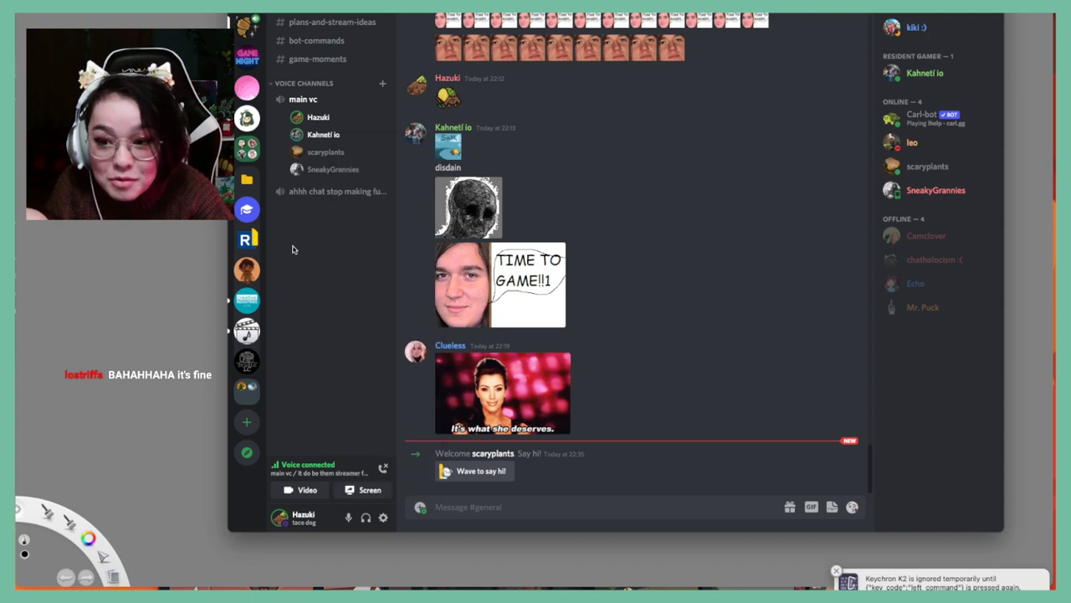
pyautogui.rightClick(326, 152)
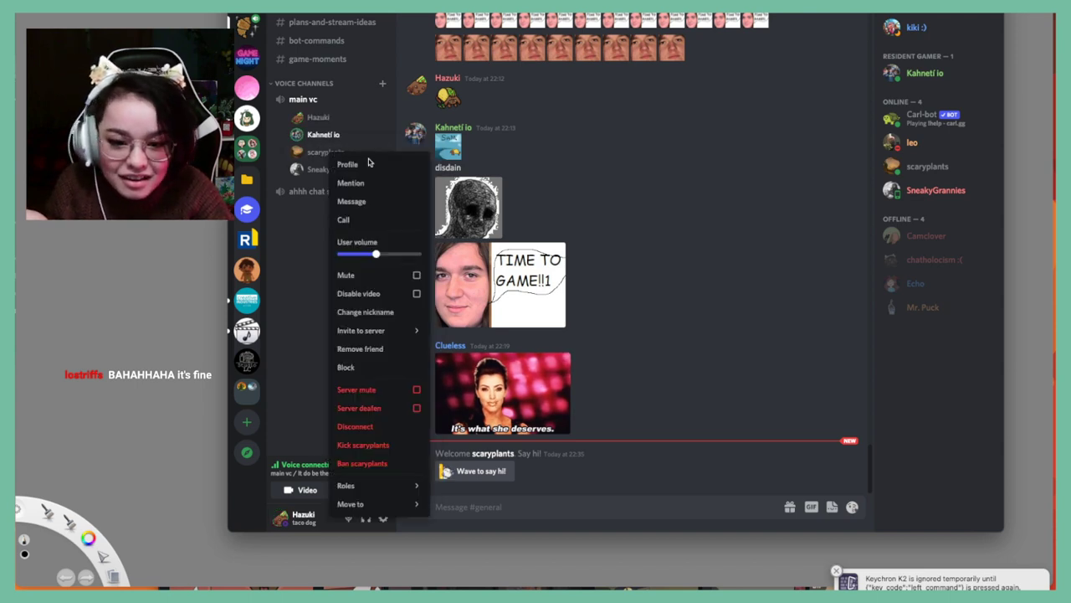
pyautogui.click(319, 235)
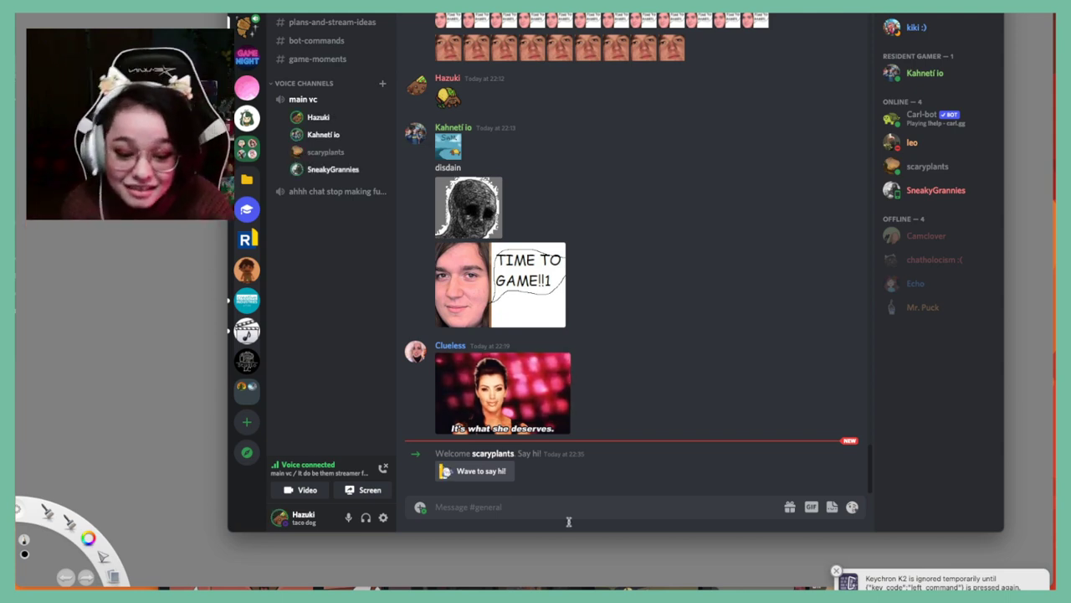
pyautogui.click(494, 470)
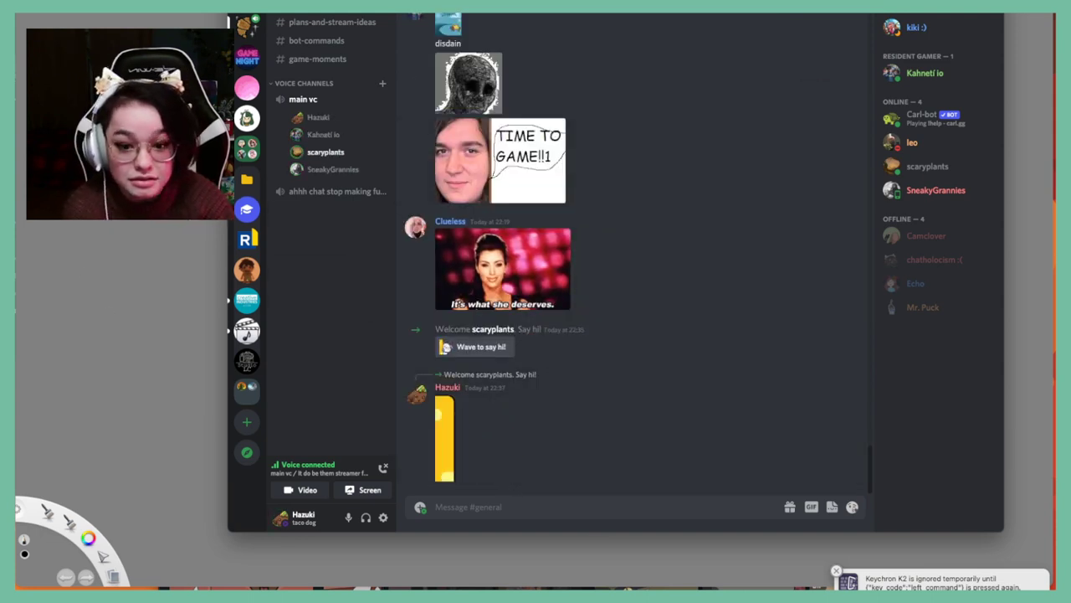
pyautogui.press('super+Tab')
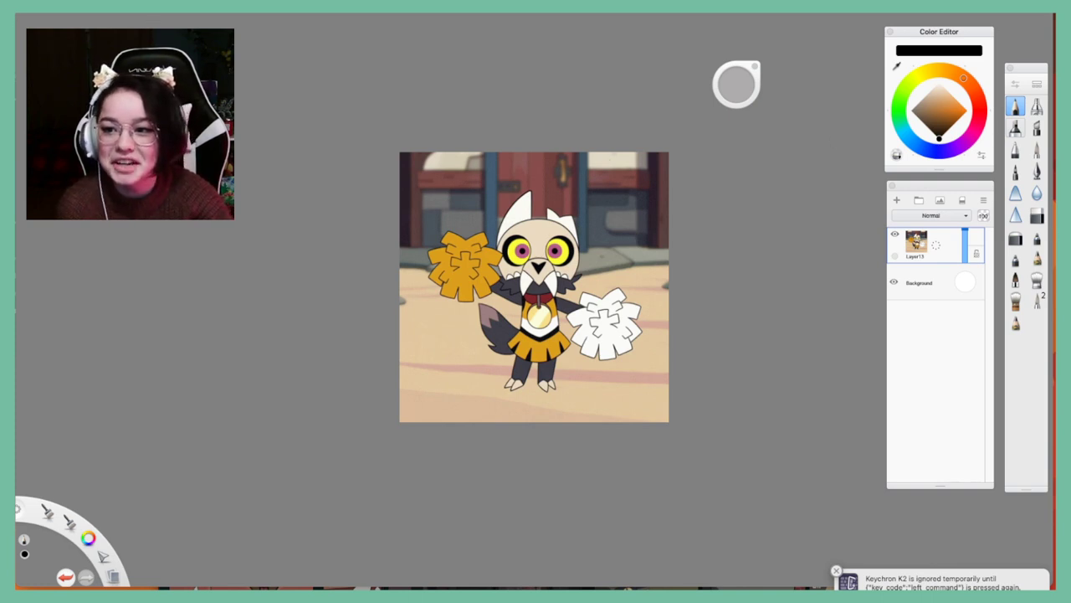
# Close the GIF in SketchBook and open the-owl-house-king.gif in an enlarged image viewer window that lists its frames
pyautogui.press('super+w')
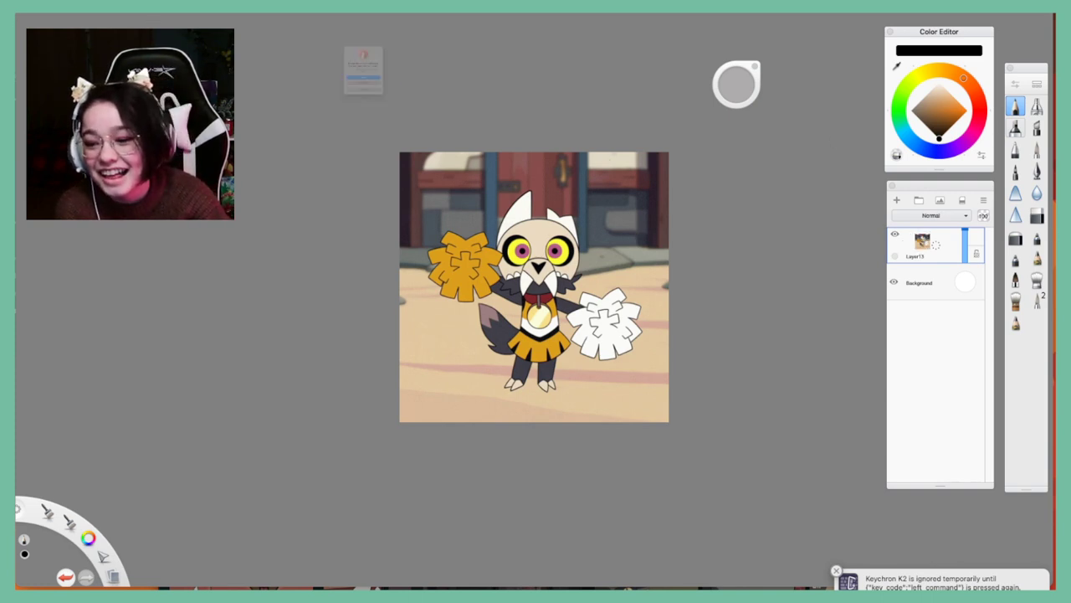
pyautogui.click(370, 114)
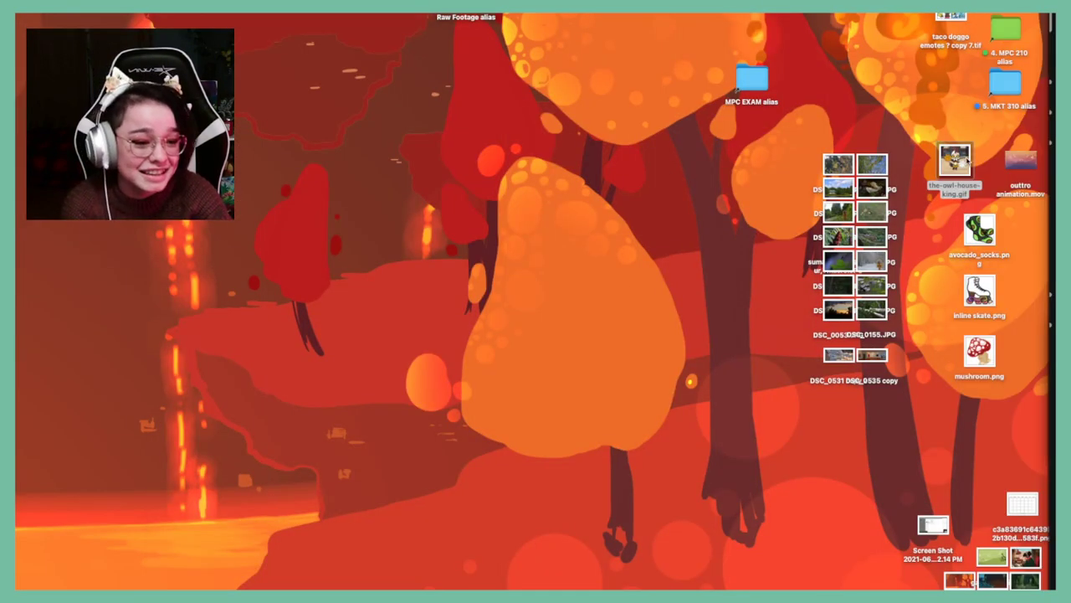
pyautogui.moveTo(968, 159); pyautogui.dragTo(805, 20)
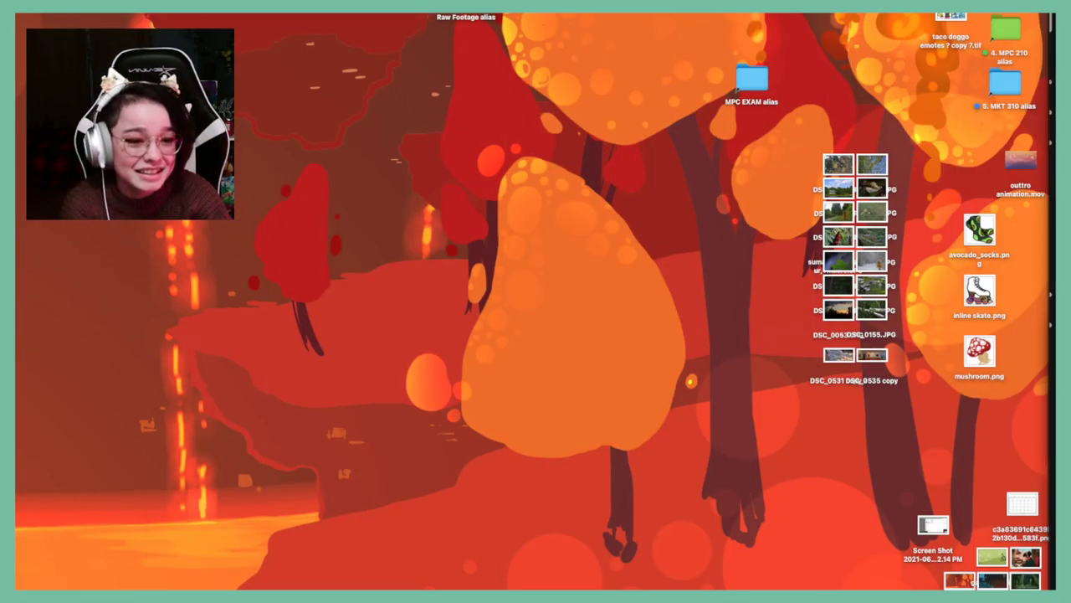
pyautogui.press('F11')
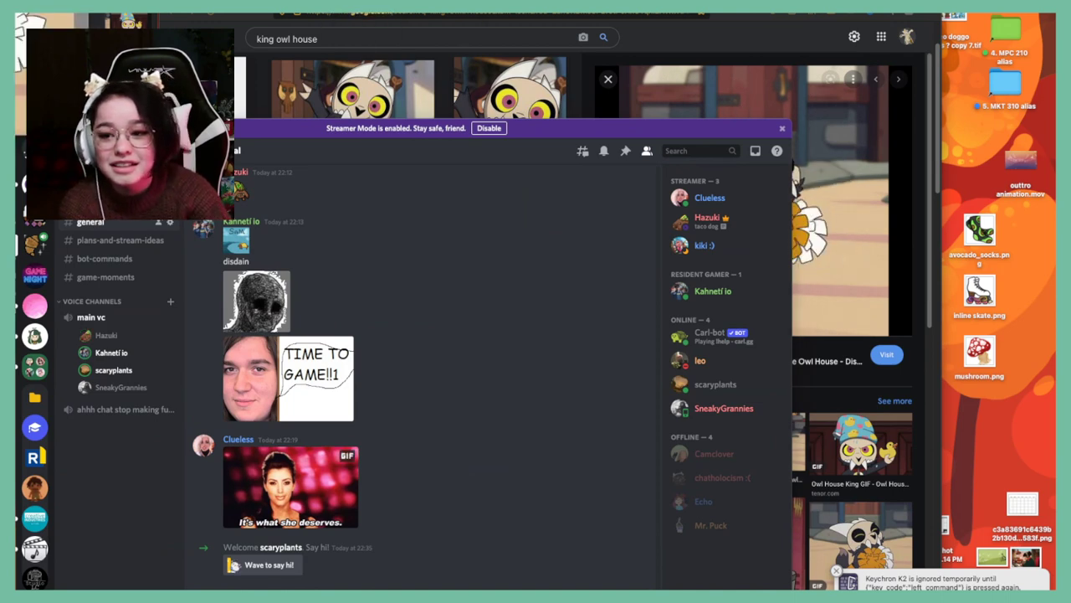
pyautogui.press('super+Tab')
pyautogui.moveTo(594, 212); pyautogui.dragTo(1015, 590)
# Browse through the GIF's frame thumbnails and display its last frame
pyautogui.scroll(-2, 230, 287)
pyautogui.scroll(-10, 231, 288)
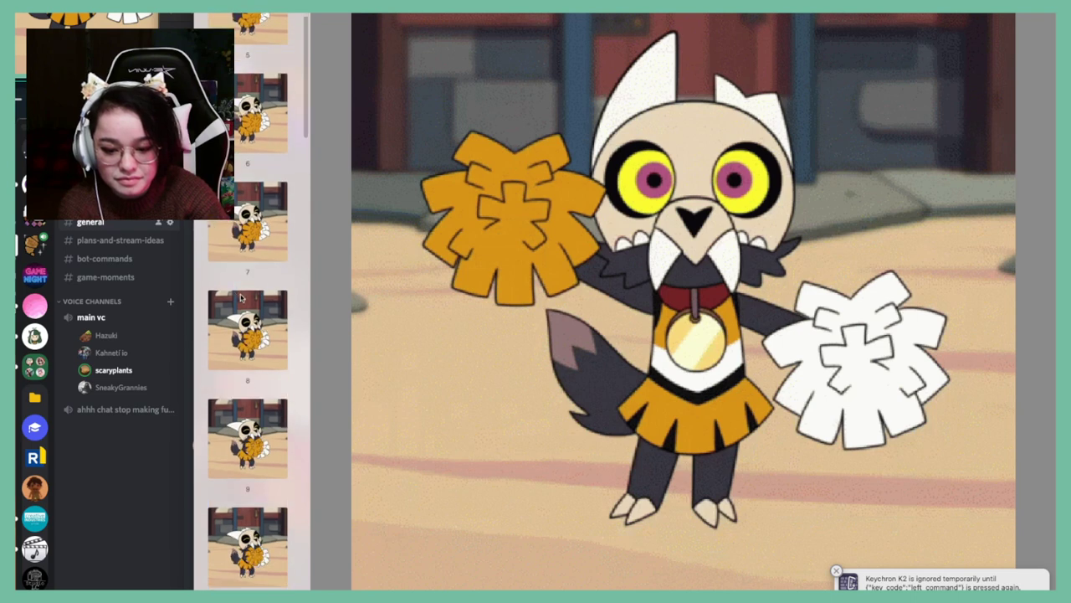
pyautogui.scroll(-5, 248, 301)
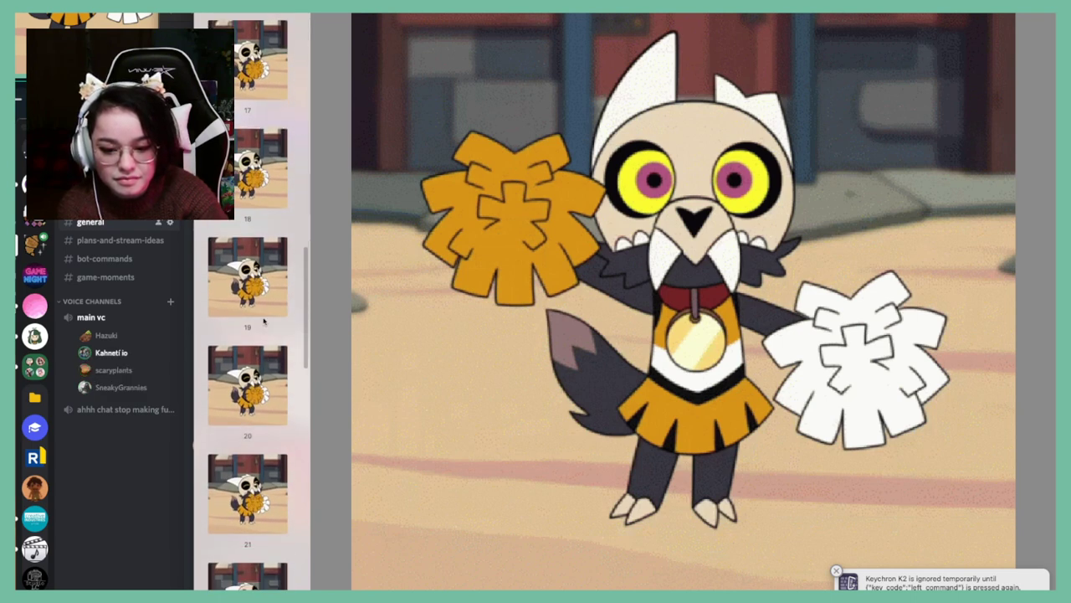
pyautogui.moveTo(310, 320); pyautogui.dragTo(303, 321)
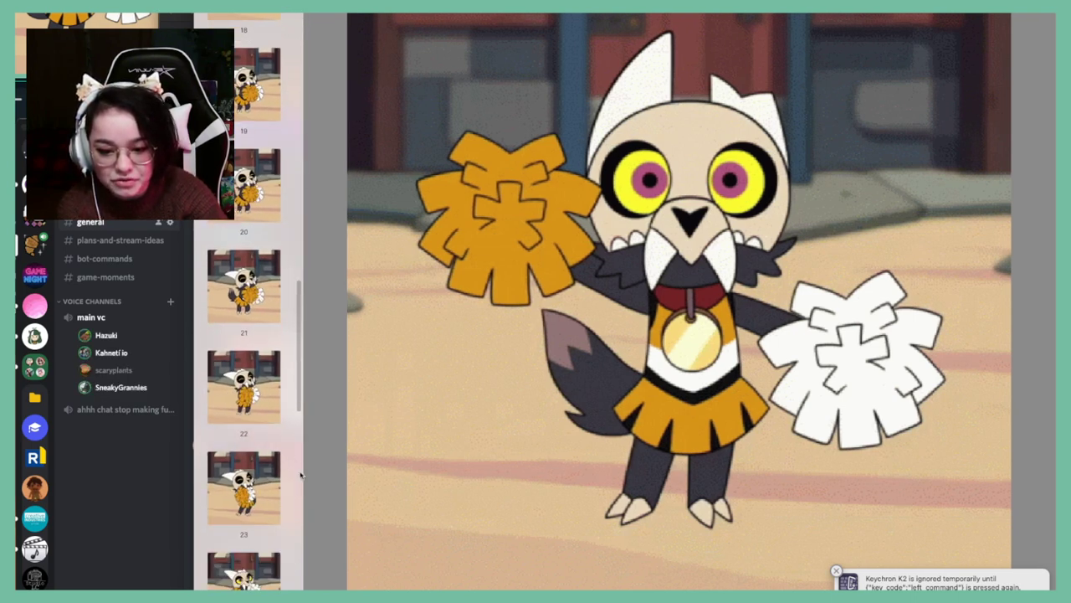
pyautogui.scroll(-10, 249, 503)
pyautogui.click(247, 526)
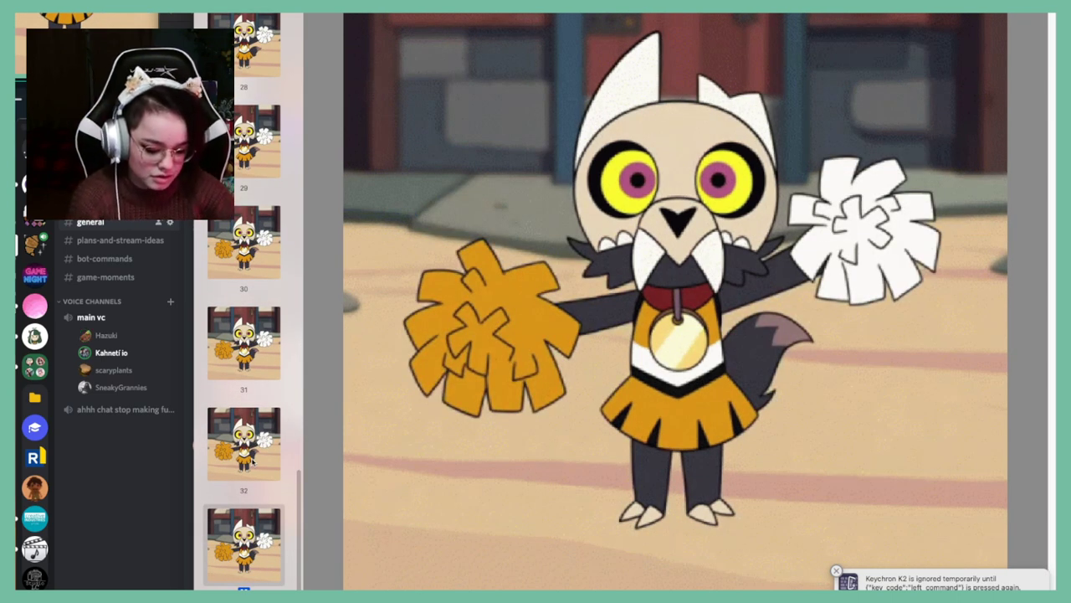
# Step backward through the GIF's frames from the last to frame 1 to examine King's poses
pyautogui.press('Up')
pyautogui.press('Up')
pyautogui.press('Up')
pyautogui.press('Up')
pyautogui.press('Up')
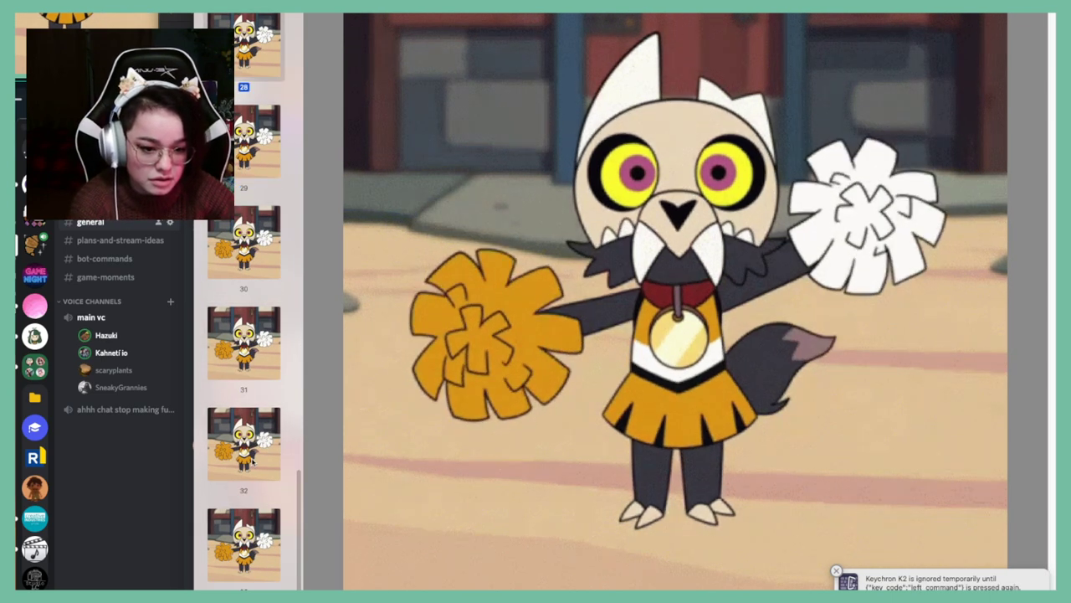
pyautogui.press('Up')
pyautogui.press('Up')
pyautogui.press('Up')
pyautogui.press('Up')
pyautogui.press('Up')
pyautogui.press('Up')
pyautogui.press('Up')
pyautogui.press('Up')
pyautogui.press('Up')
pyautogui.press('Up')
pyautogui.press('Up')
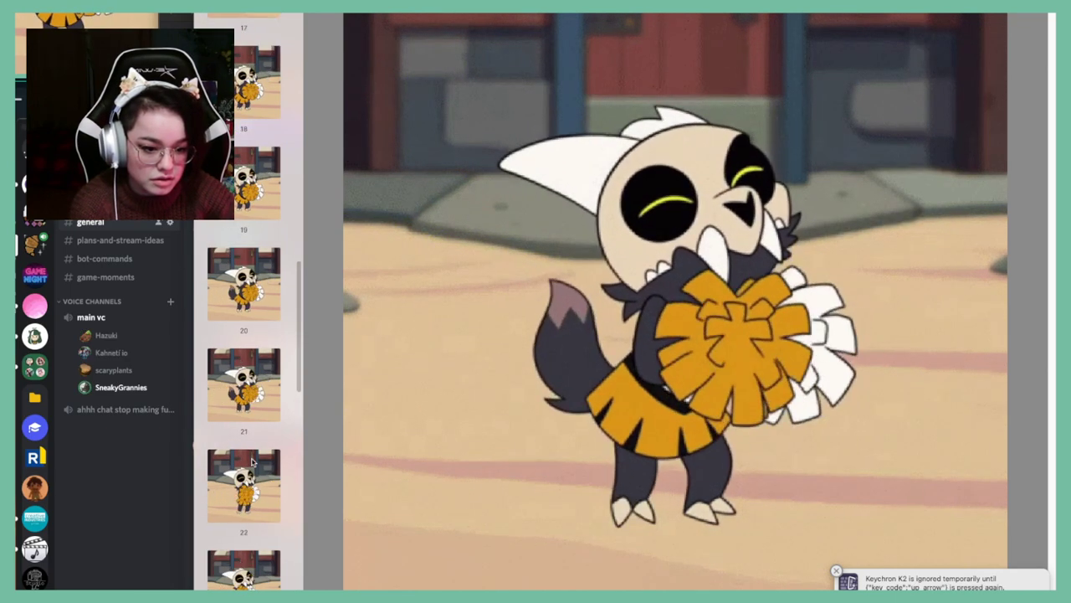
pyautogui.press('Up')
pyautogui.press('Up')
pyautogui.press('Up')
pyautogui.press('Up')
pyautogui.press('Up')
pyautogui.press('Up')
pyautogui.press('Up')
pyautogui.press('Up')
pyautogui.press('Up')
pyautogui.press('Up')
pyautogui.press('Up')
pyautogui.press('Up')
pyautogui.press('Up')
pyautogui.press('Up')
pyautogui.press('Up')
pyautogui.press('Up')
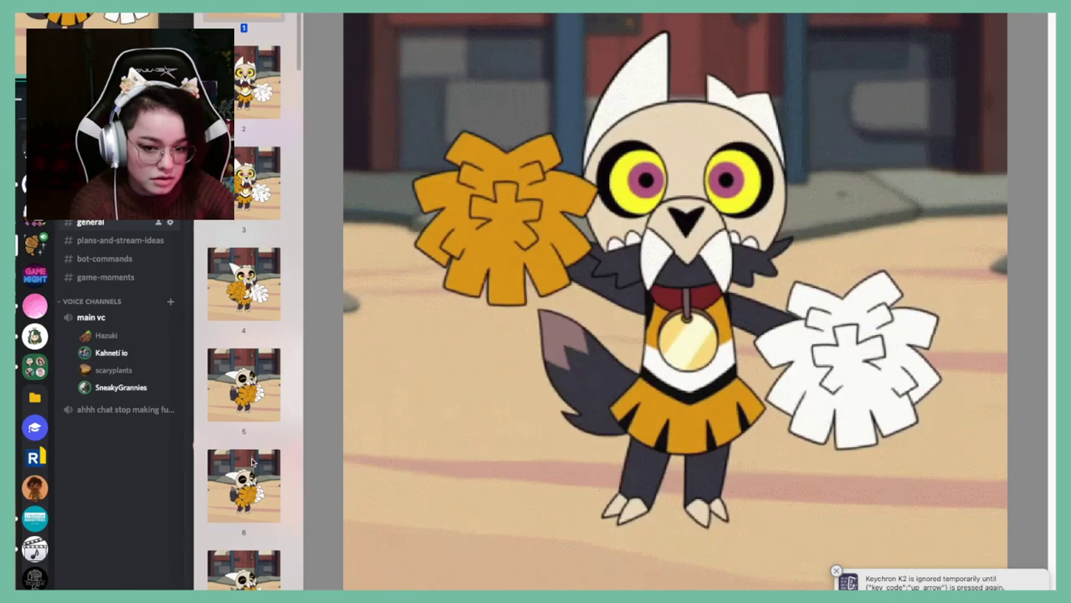
# Step forward through the GIF's frames from frame 1 to the last to examine the cheering motion
pyautogui.press('Down')
pyautogui.press('Down')
pyautogui.press('Down')
pyautogui.press('Down')
pyautogui.press('Down')
pyautogui.press('Down')
pyautogui.press('Down')
pyautogui.press('Down')
pyautogui.press('Down')
pyautogui.press('Down')
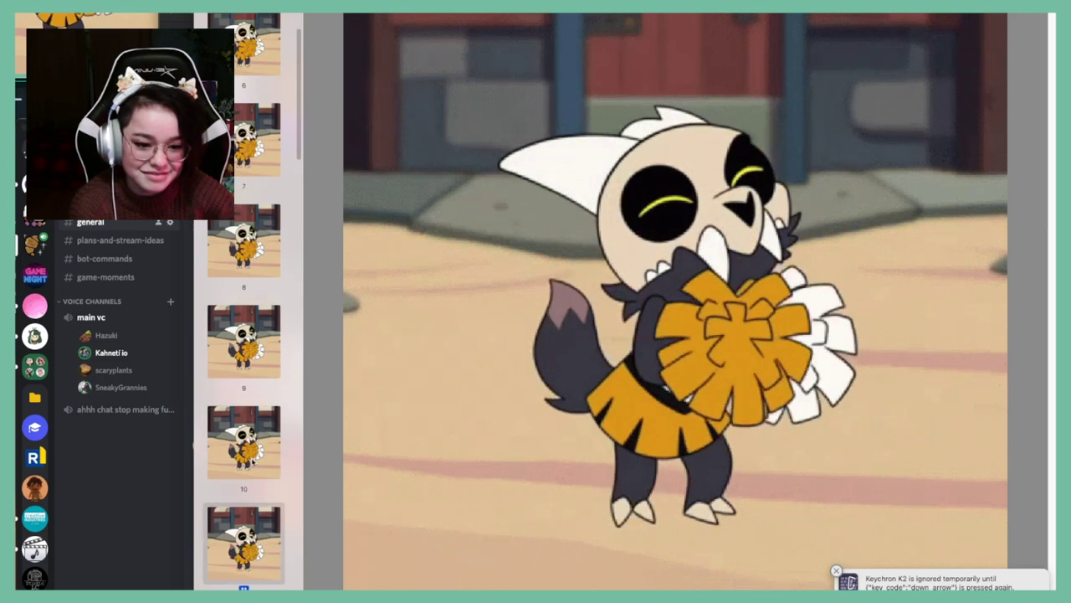
pyautogui.press('Down')
pyautogui.press('Down')
pyautogui.press('Down')
pyautogui.press('Down')
pyautogui.press('Down')
pyautogui.press('Down')
pyautogui.press('Down')
pyautogui.press('Down')
pyautogui.press('Down')
pyautogui.press('Down')
pyautogui.press('Down')
pyautogui.press('Down')
pyautogui.press('Down')
pyautogui.press('Down')
pyautogui.press('Down')
pyautogui.press('Down')
pyautogui.press('Down')
pyautogui.press('Down')
pyautogui.press('Down')
pyautogui.press('Down')
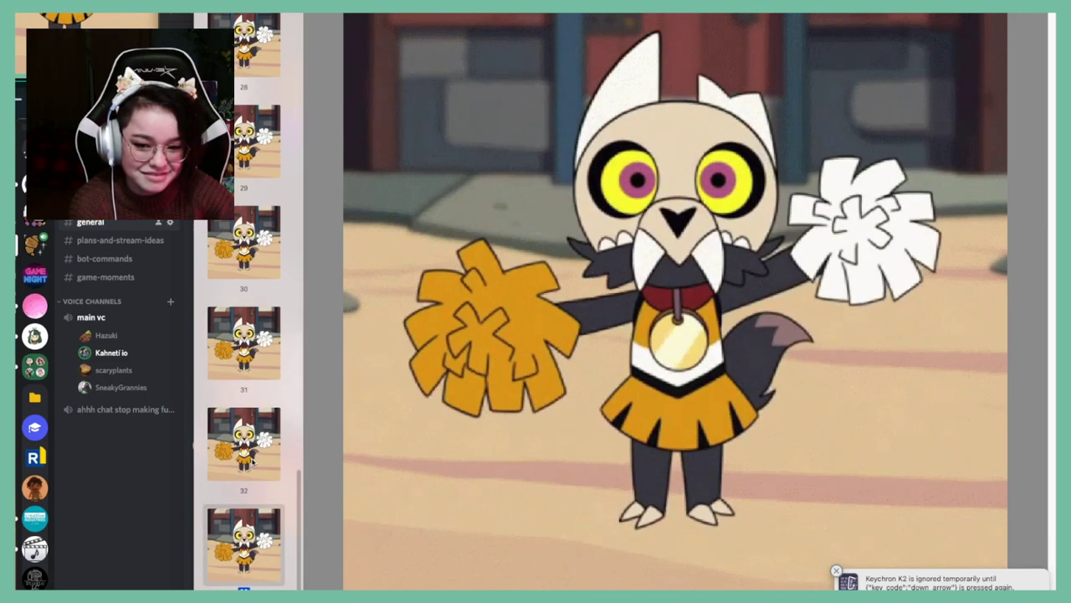
# Switch to Discord and view the streamer's own profile card with its Twitch live status
pyautogui.press('super')
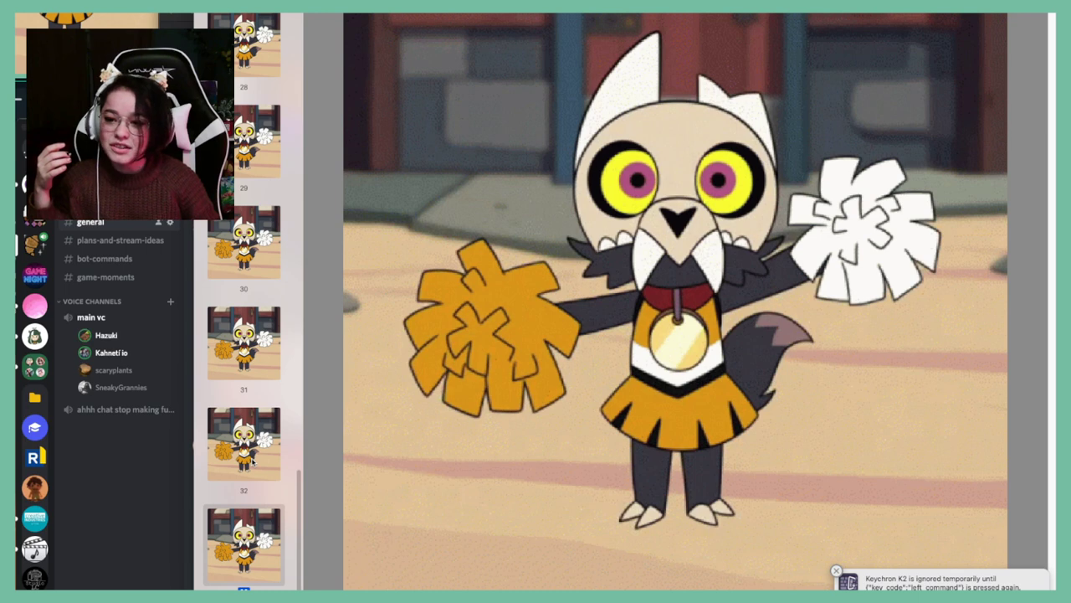
pyautogui.click(171, 506)
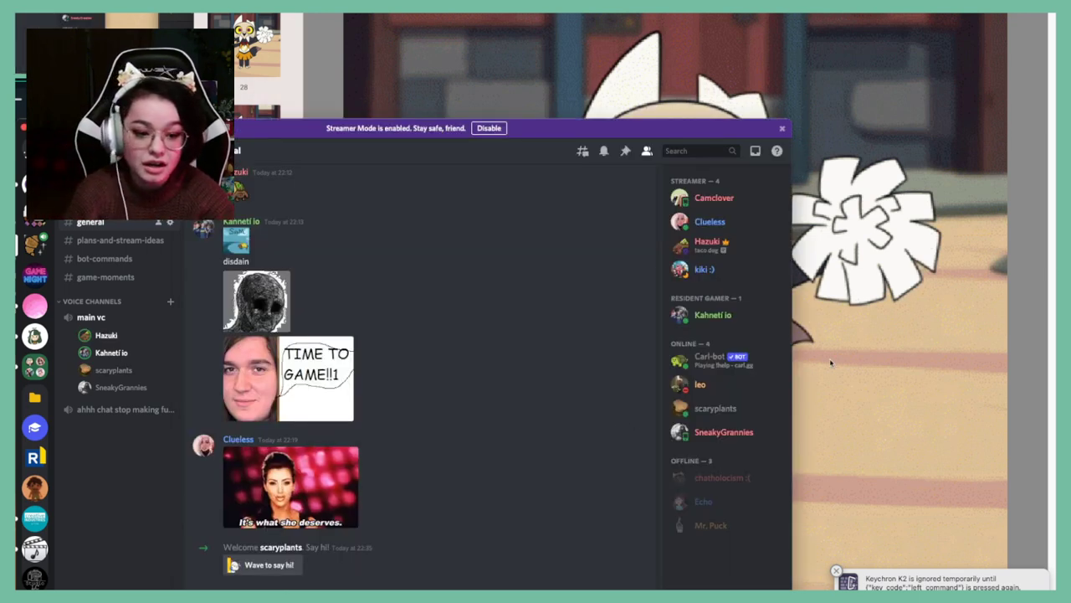
pyautogui.click(970, 301)
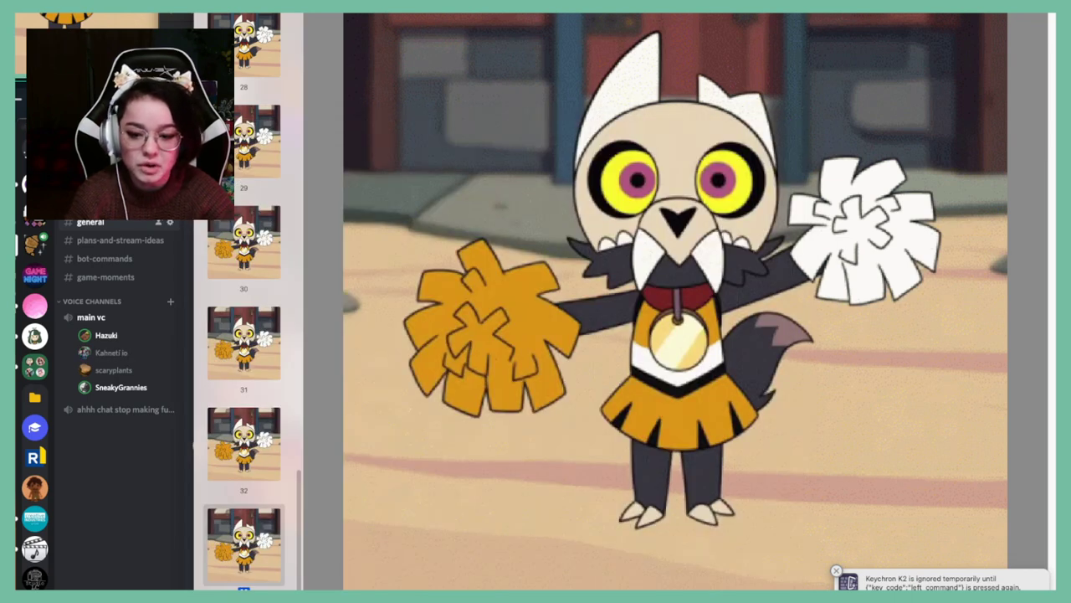
pyautogui.click(121, 534)
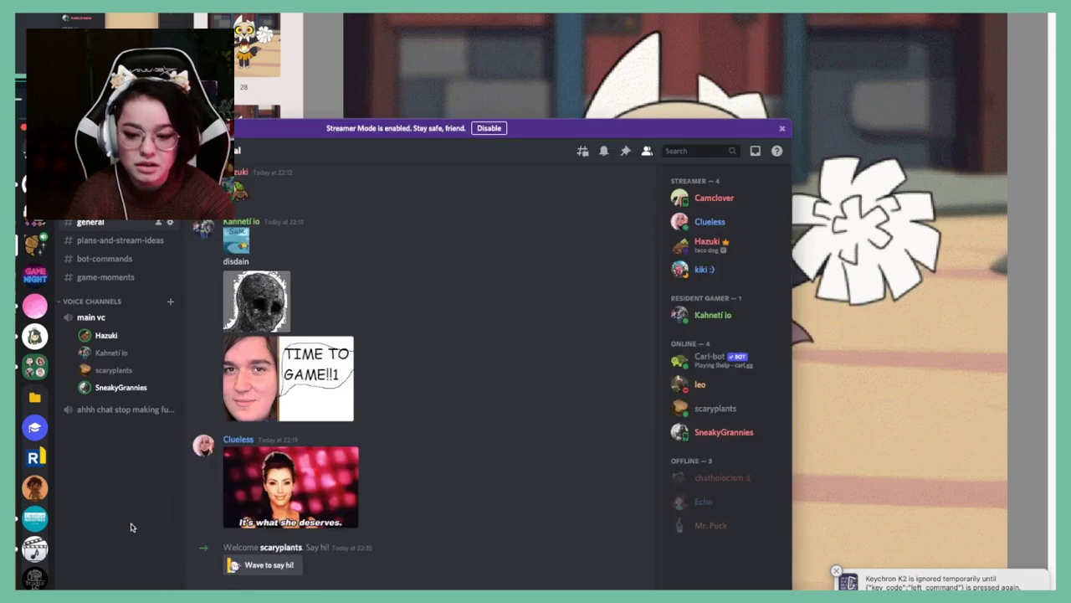
pyautogui.click(703, 244)
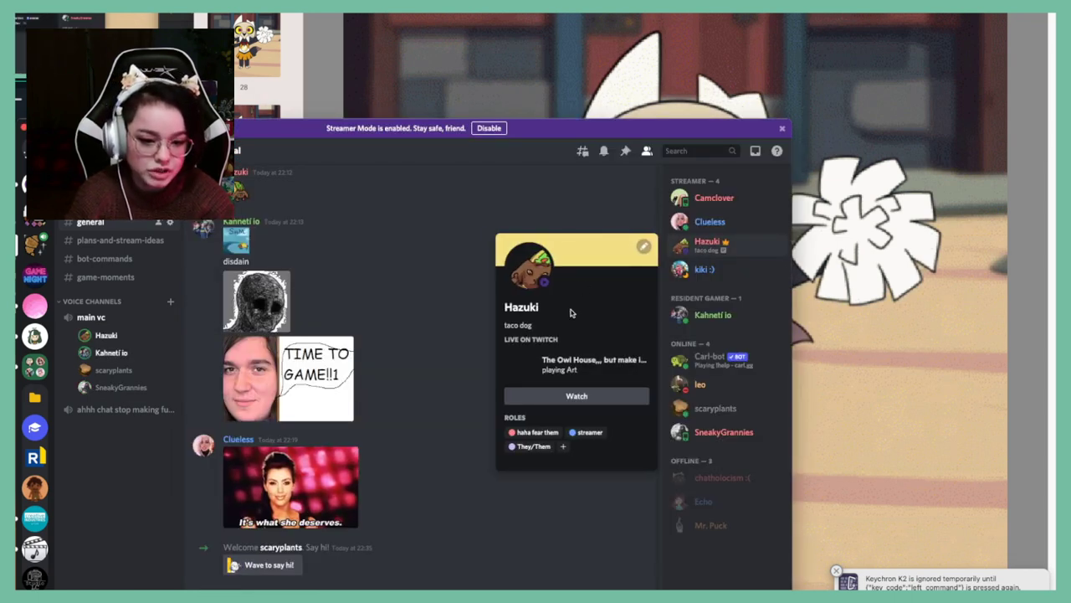
pyautogui.click(612, 215)
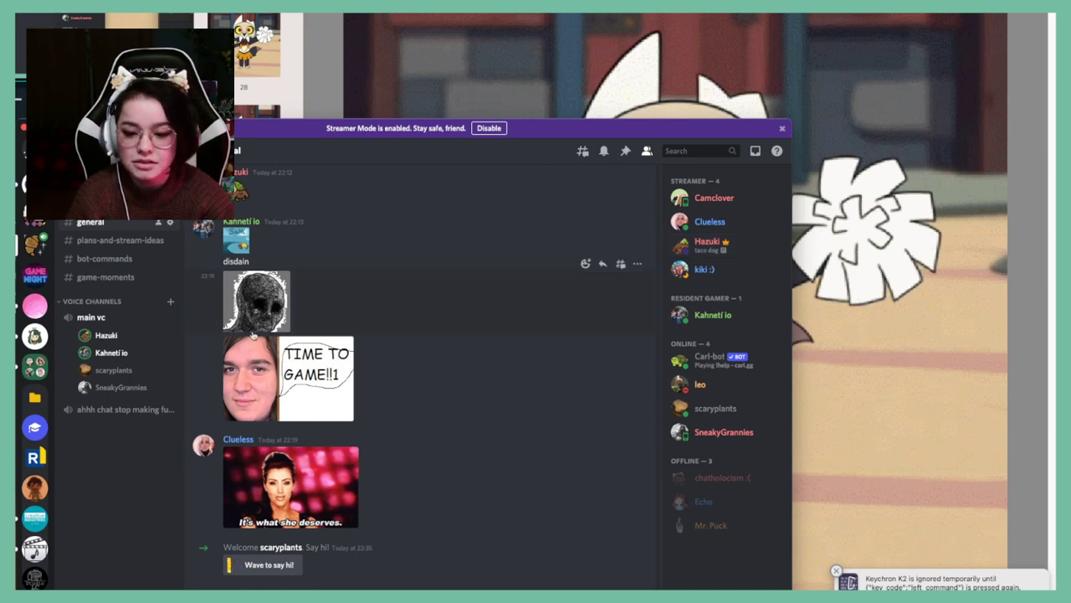
# Check a voice channel member's user volume and the streamer's own profile card, and return to the GIF frames
pyautogui.rightClick(145, 354)
pyautogui.moveTo(189, 456)
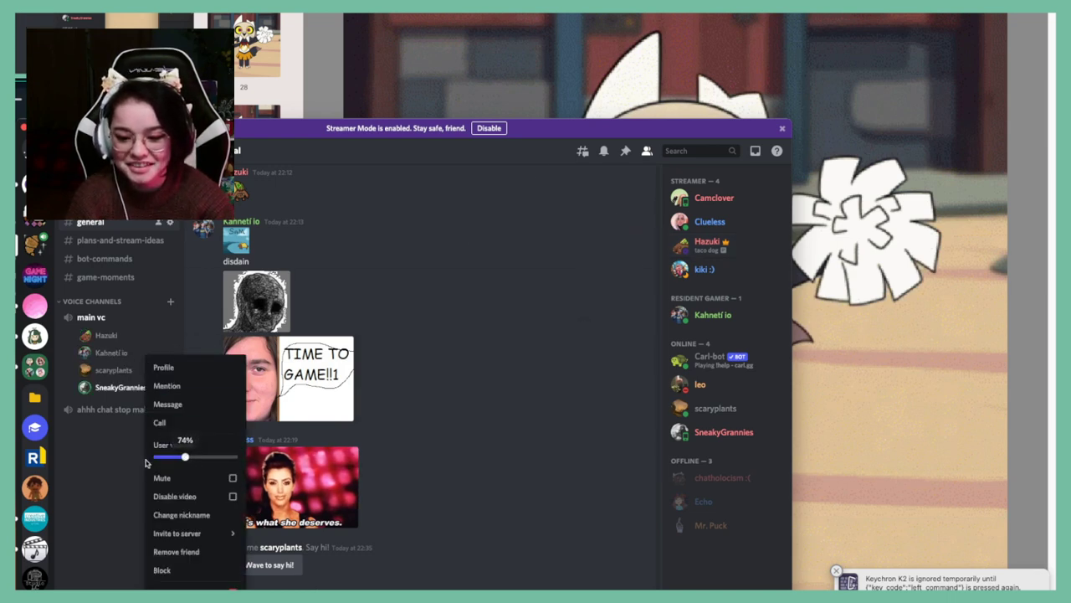
pyautogui.click(414, 327)
pyautogui.click(756, 246)
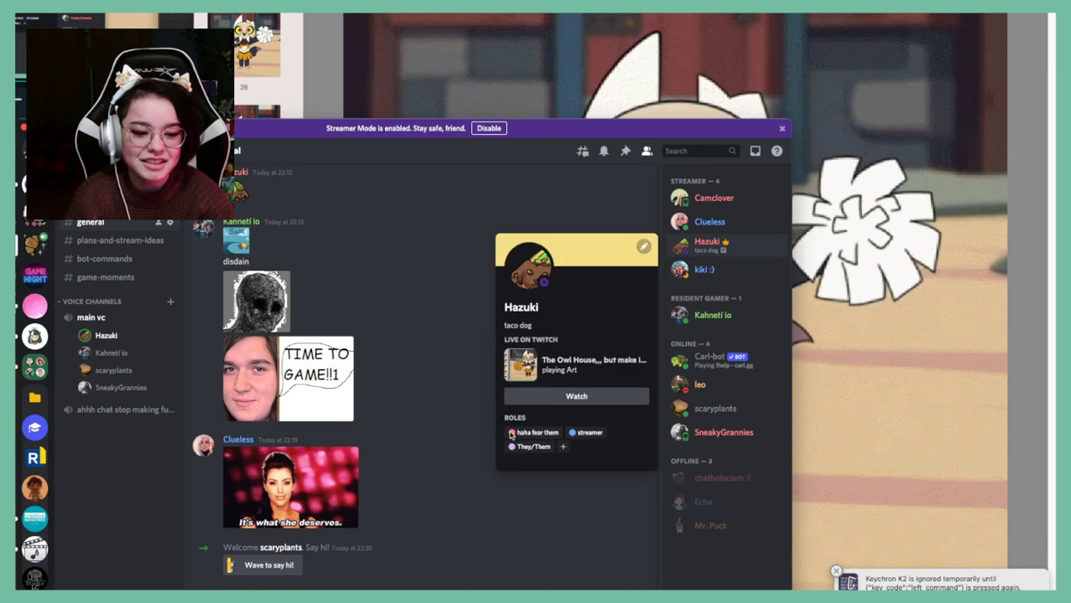
pyautogui.press('super+Tab')
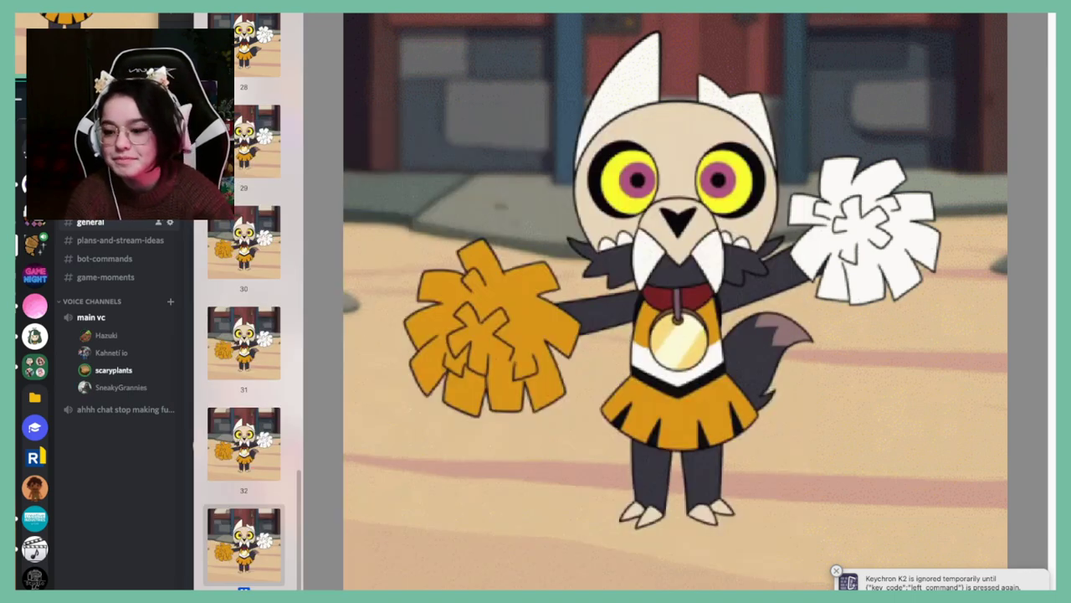
# Step backward through the GIF's frames from 32 to 22 to examine how King's pose changes
pyautogui.click(259, 418)
pyautogui.click(249, 342)
pyautogui.moveTo(250, 245); pyautogui.dragTo(243, 262)
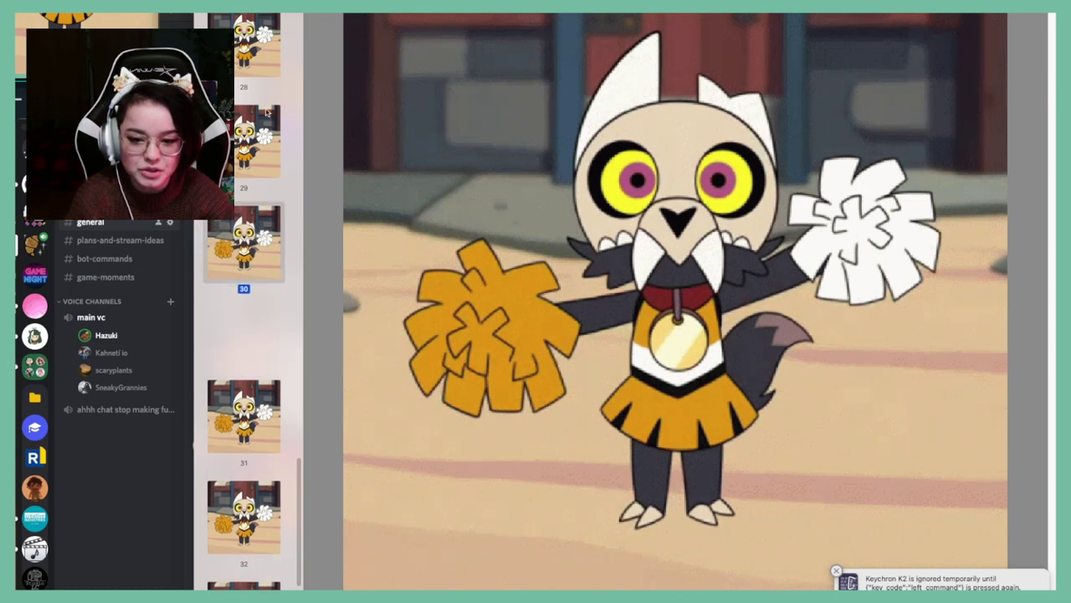
pyautogui.click(244, 73)
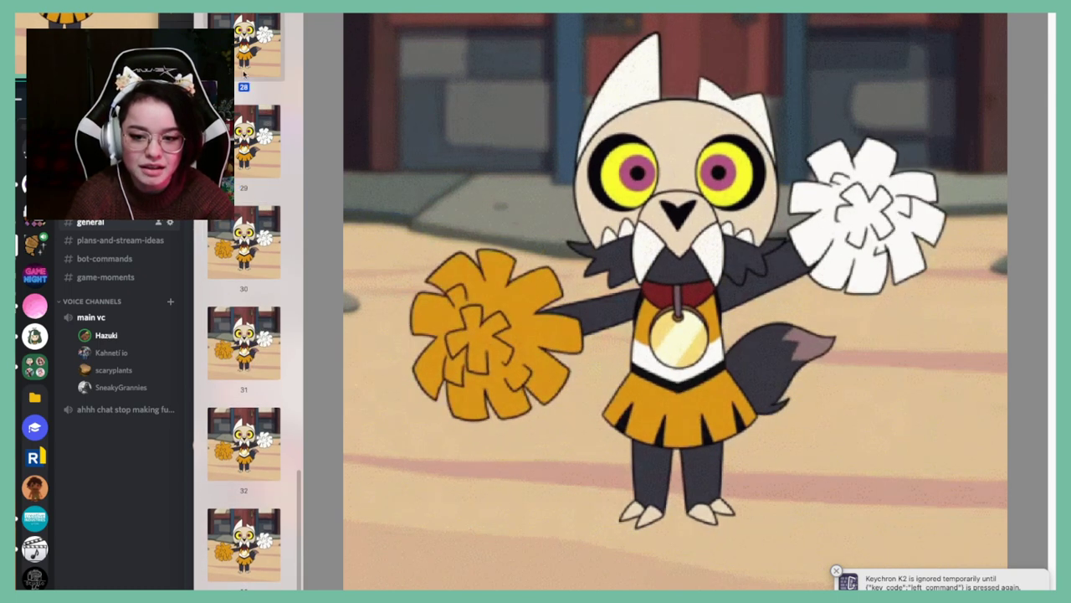
pyautogui.scroll(3, 266, 182)
pyautogui.scroll(2, 259, 116)
pyautogui.click(256, 88)
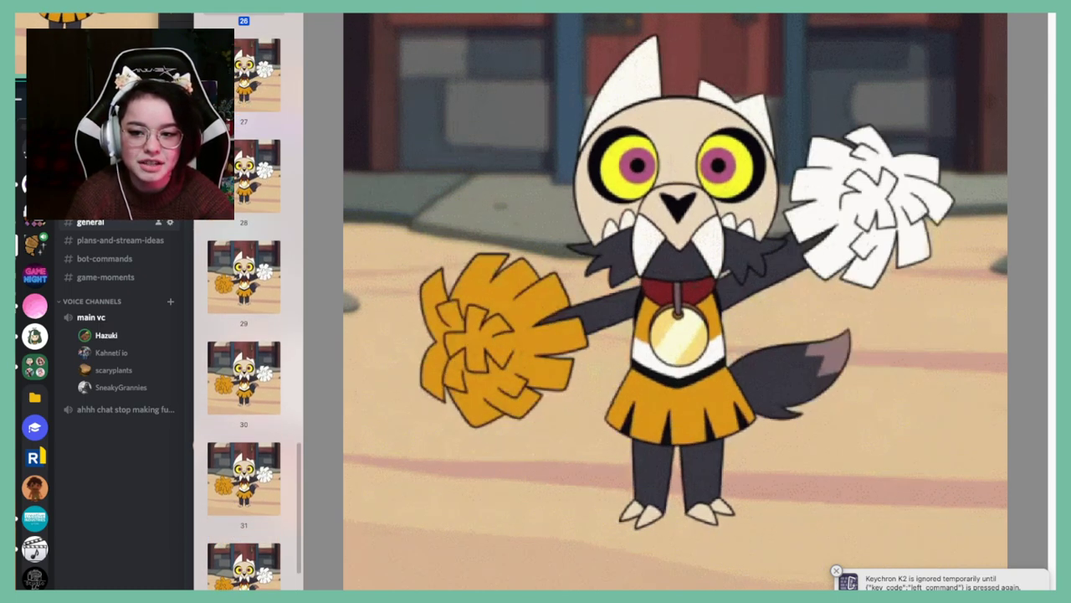
pyautogui.scroll(4, 261, 231)
pyautogui.scroll(1, 261, 232)
pyautogui.click(261, 234)
pyautogui.click(258, 124)
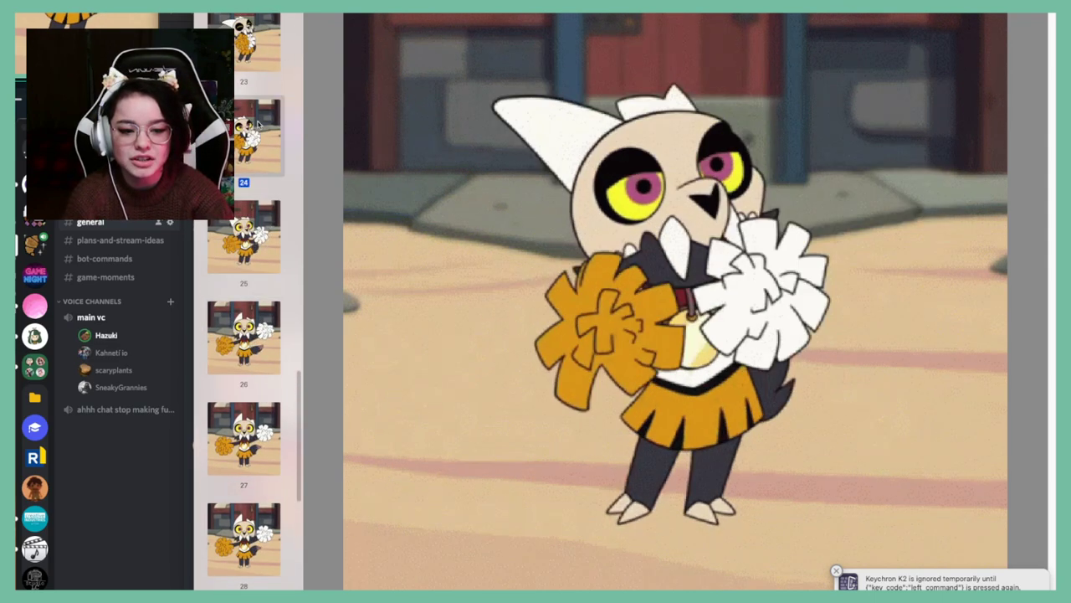
pyautogui.click(256, 62)
pyautogui.scroll(4, 259, 159)
pyautogui.click(263, 105)
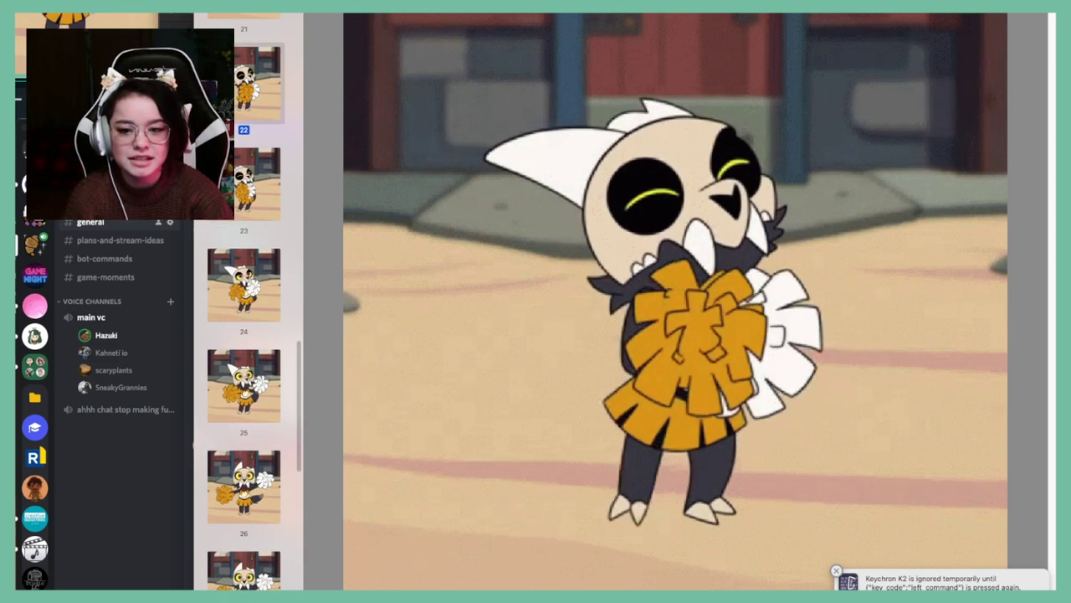
# Continue backward from frame 21 to frame 13, and return to the beginning of the frame list
pyautogui.click(259, 19)
pyautogui.scroll(6, 246, 199)
pyautogui.click(255, 167)
pyautogui.click(264, 75)
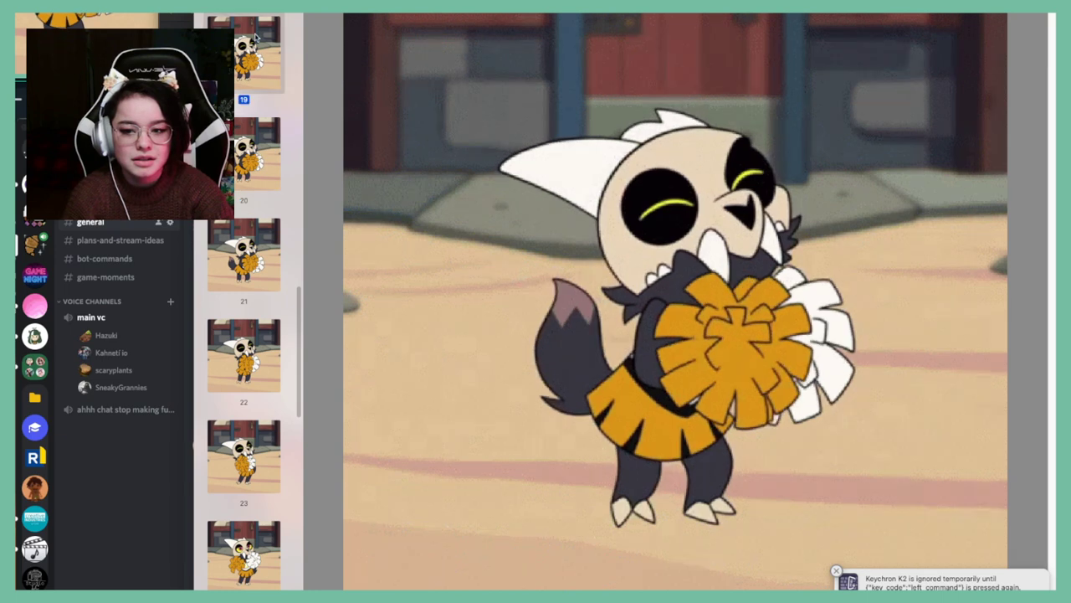
pyautogui.click(262, 13)
pyautogui.scroll(10, 268, 168)
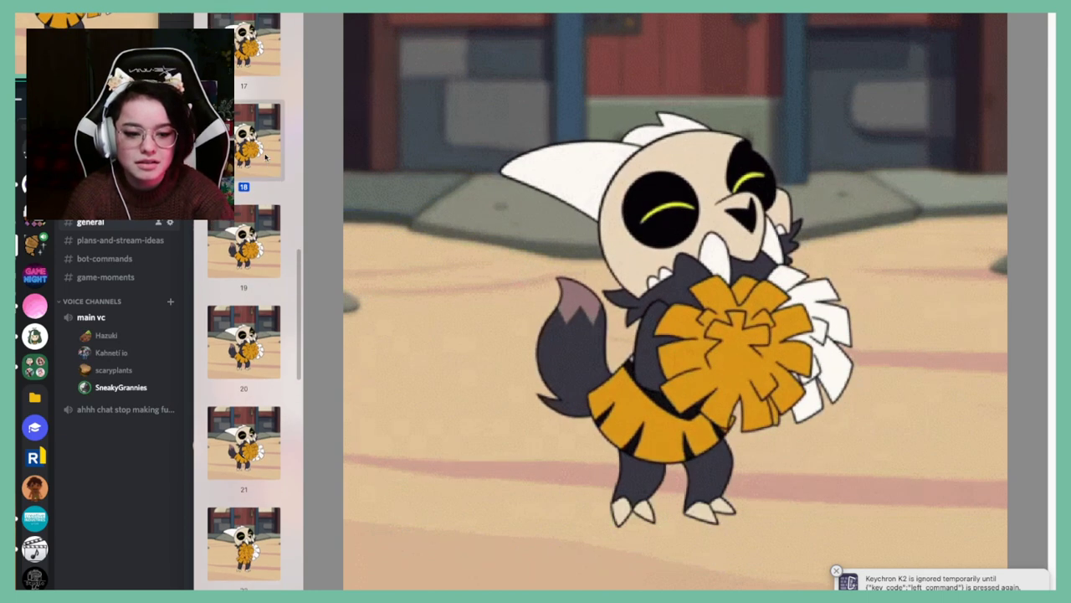
pyautogui.press('Up')
pyautogui.press('Up')
pyautogui.press('Up')
pyautogui.press('Up')
pyautogui.press('Up')
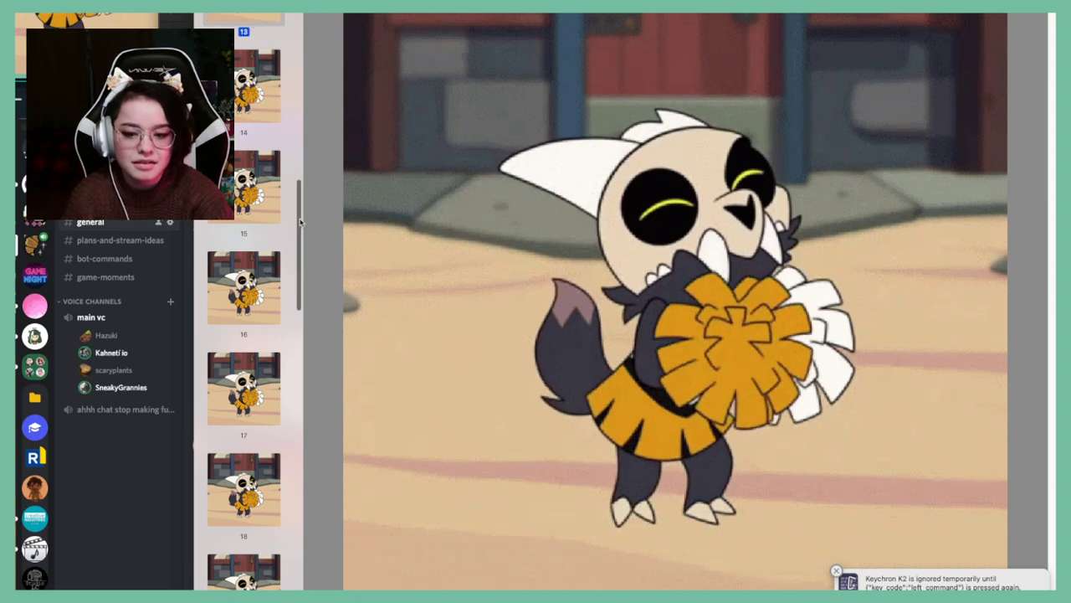
pyautogui.scroll(2, 222, 363)
pyautogui.scroll(10, 220, 363)
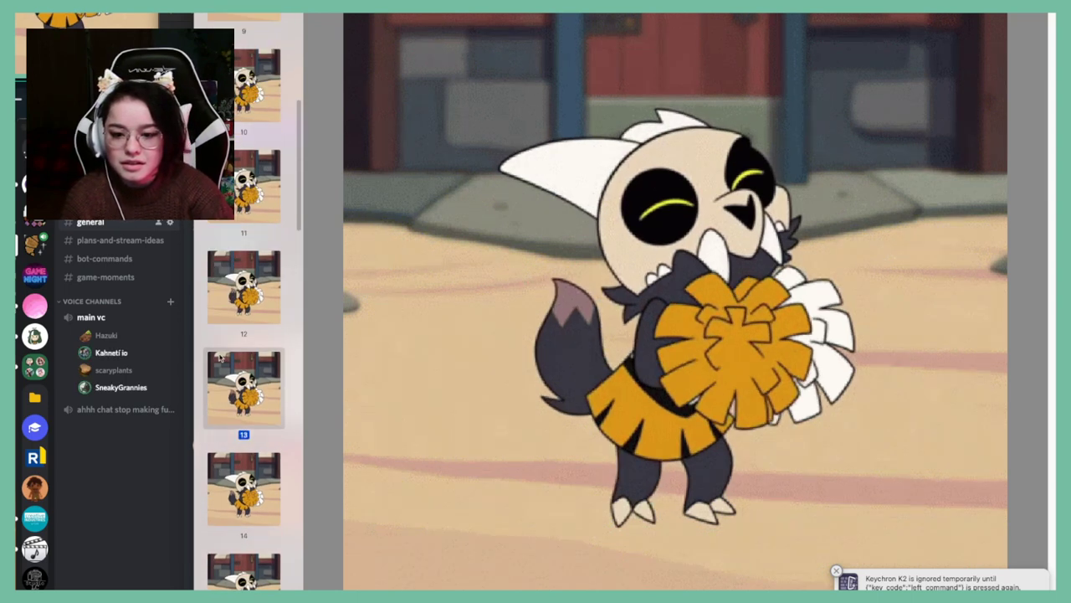
pyautogui.scroll(2, 218, 291)
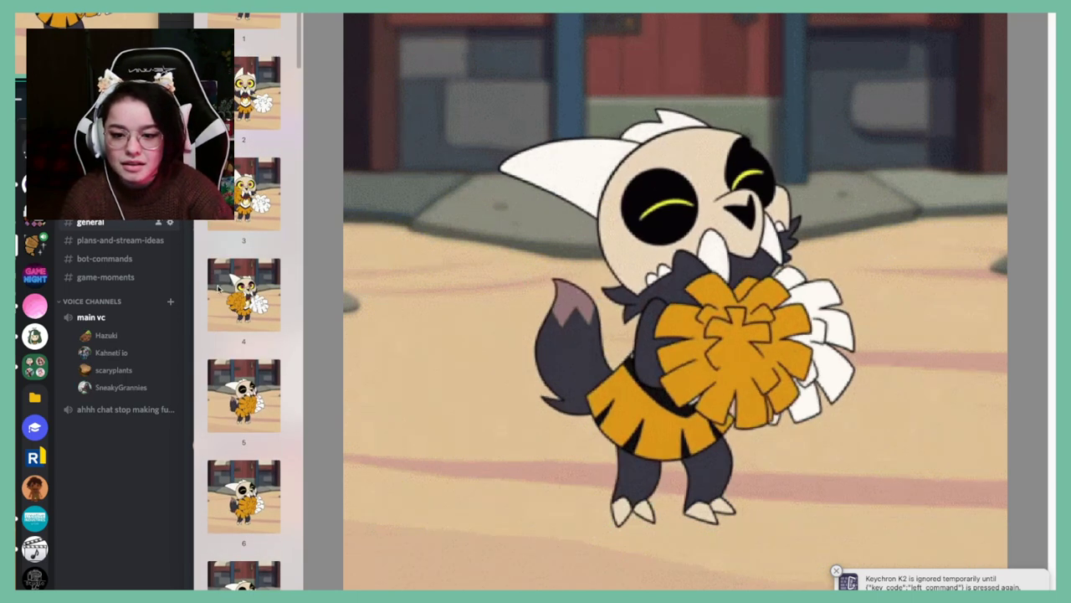
# Step forward through frames 2 to 10 to examine King's pom-pom and tail motion
pyautogui.click(254, 96)
pyautogui.click(264, 176)
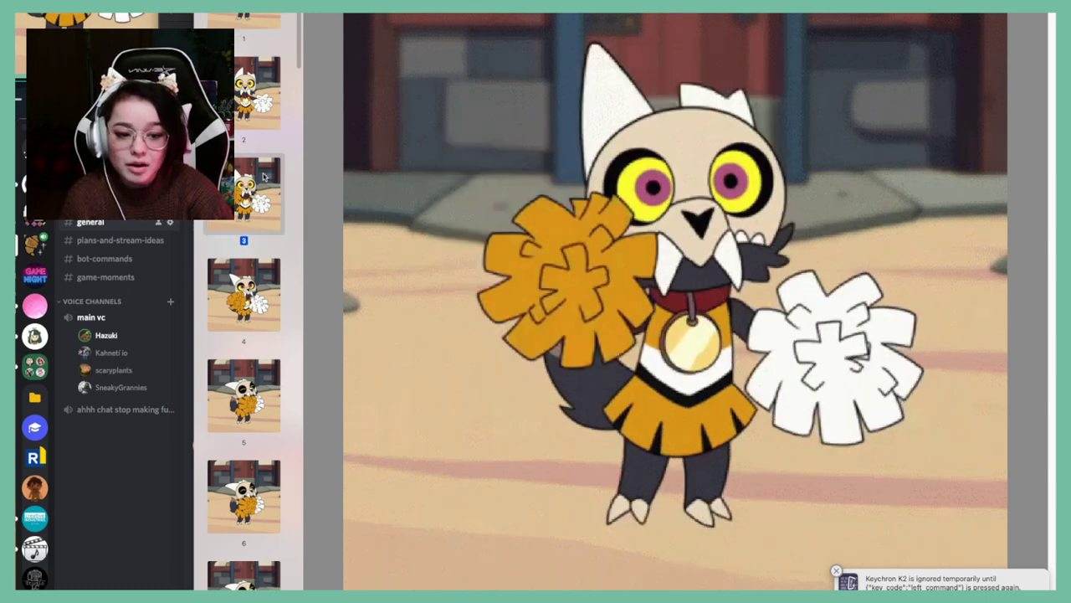
pyautogui.click(276, 316)
pyautogui.click(270, 414)
pyautogui.click(265, 506)
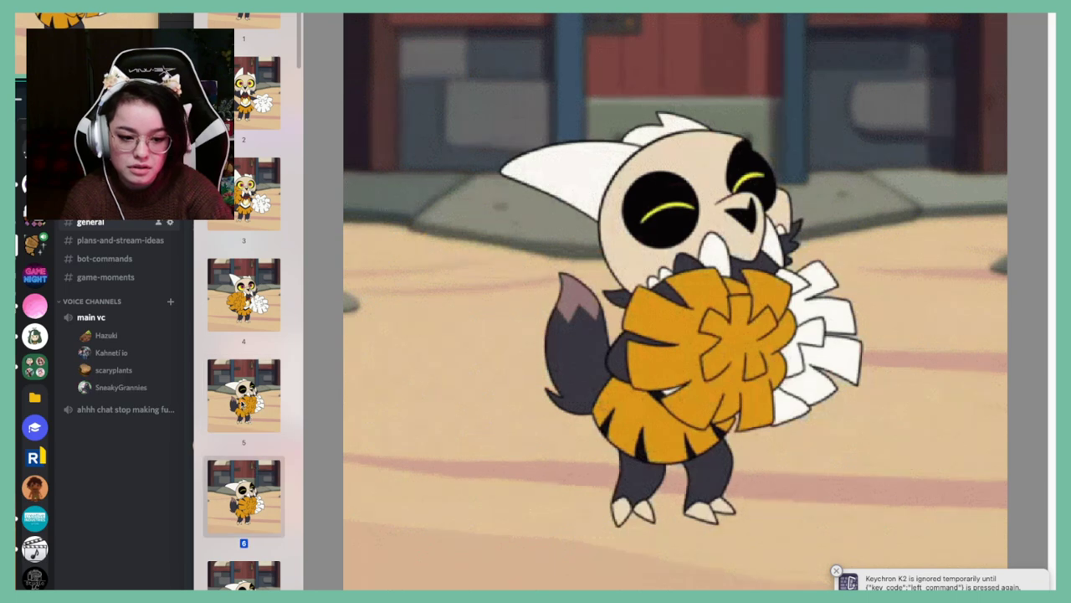
pyautogui.moveTo(266, 525); pyautogui.dragTo(241, 431)
pyautogui.scroll(-2, 263, 512)
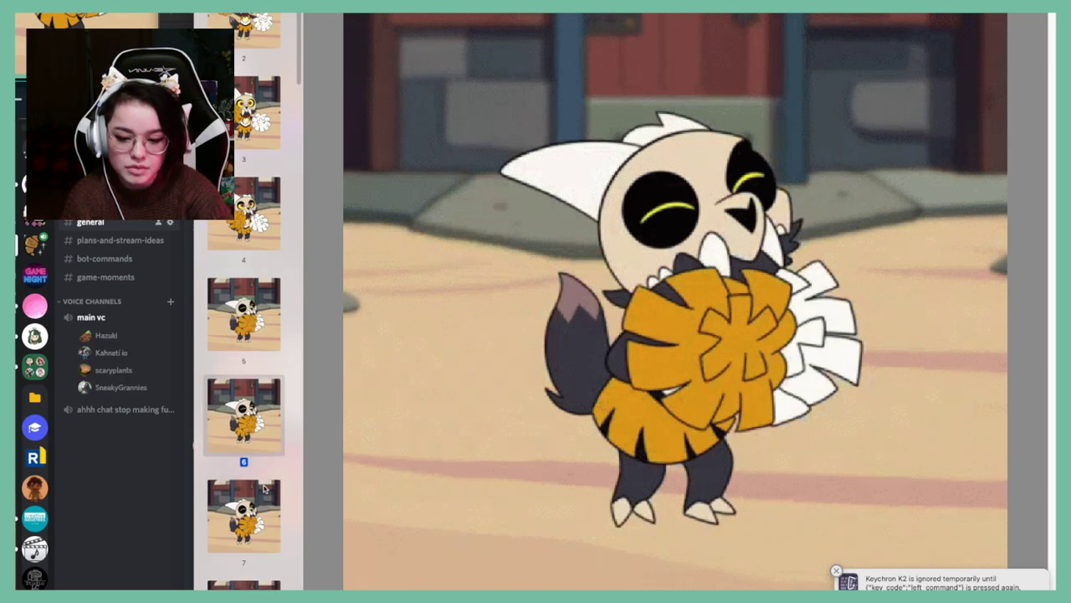
pyautogui.click(265, 496)
pyautogui.scroll(-1, 266, 494)
pyautogui.click(258, 527)
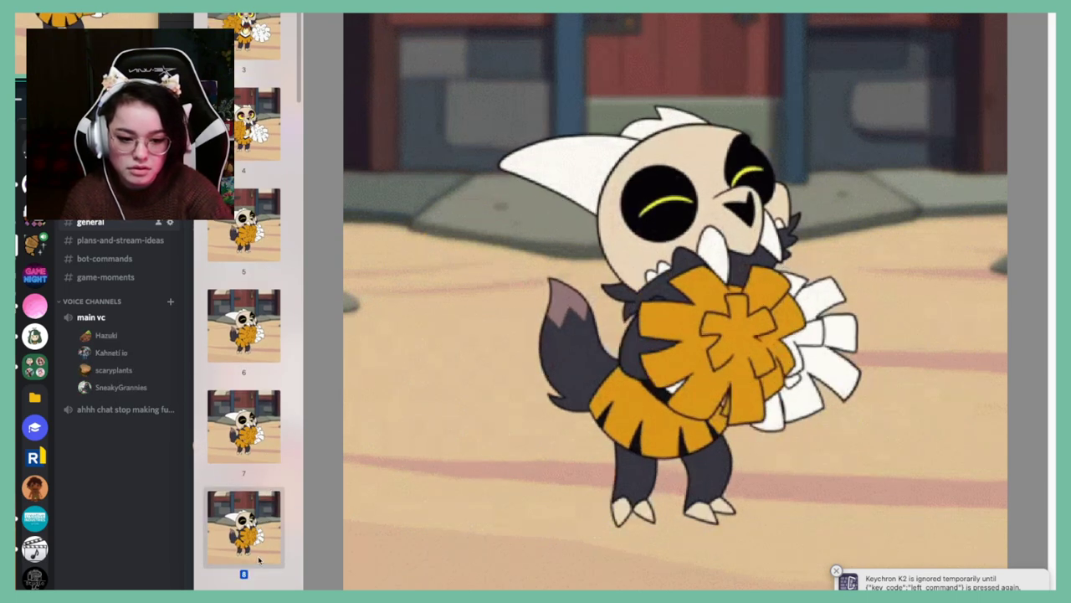
pyautogui.scroll(-1, 261, 559)
pyautogui.click(261, 559)
pyautogui.scroll(-1, 262, 550)
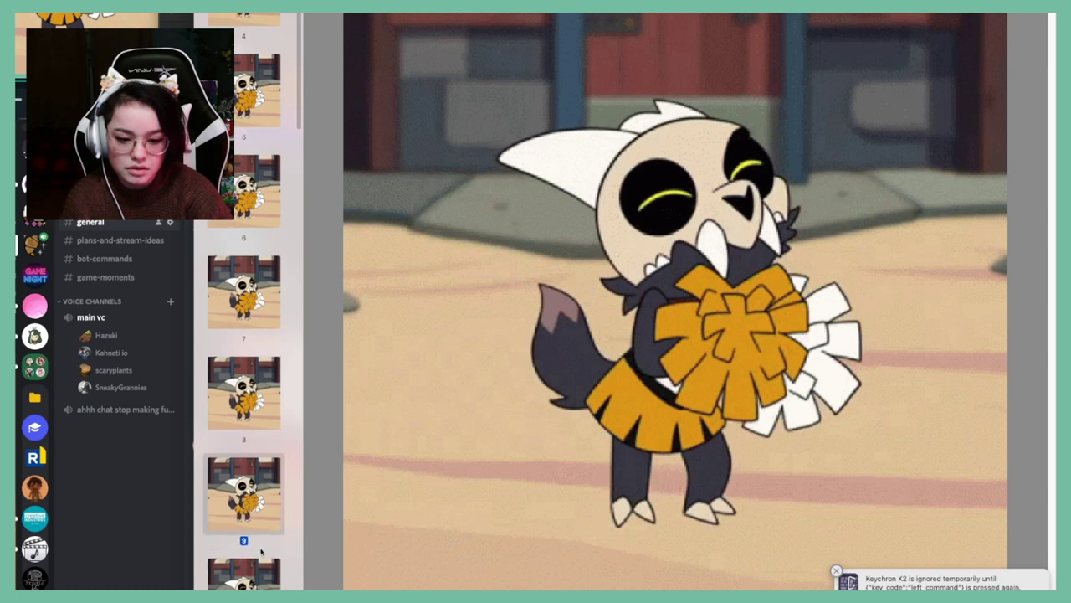
pyautogui.click(264, 571)
pyautogui.scroll(-1, 277, 536)
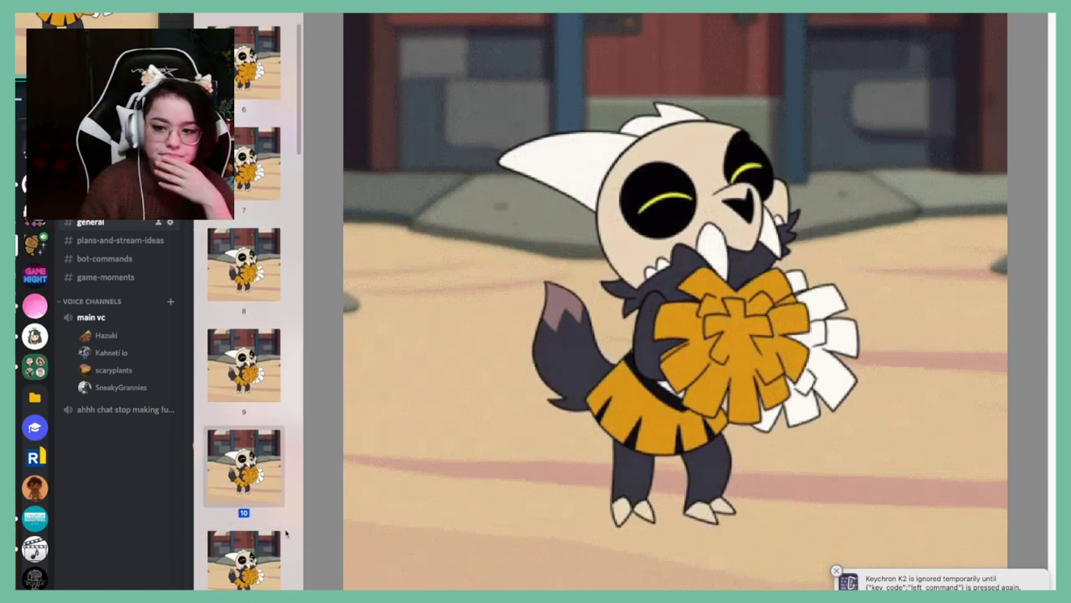
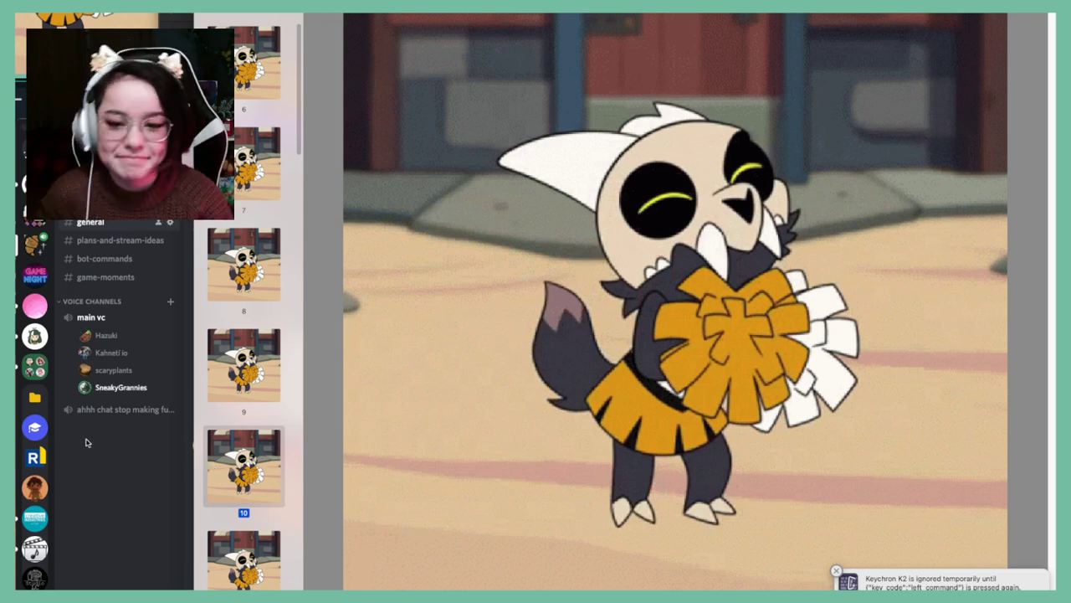
# Close the GIF frames, return to the browser's image results and preview the GIF of King in a pink shirt
pyautogui.scroll(5, 251, 335)
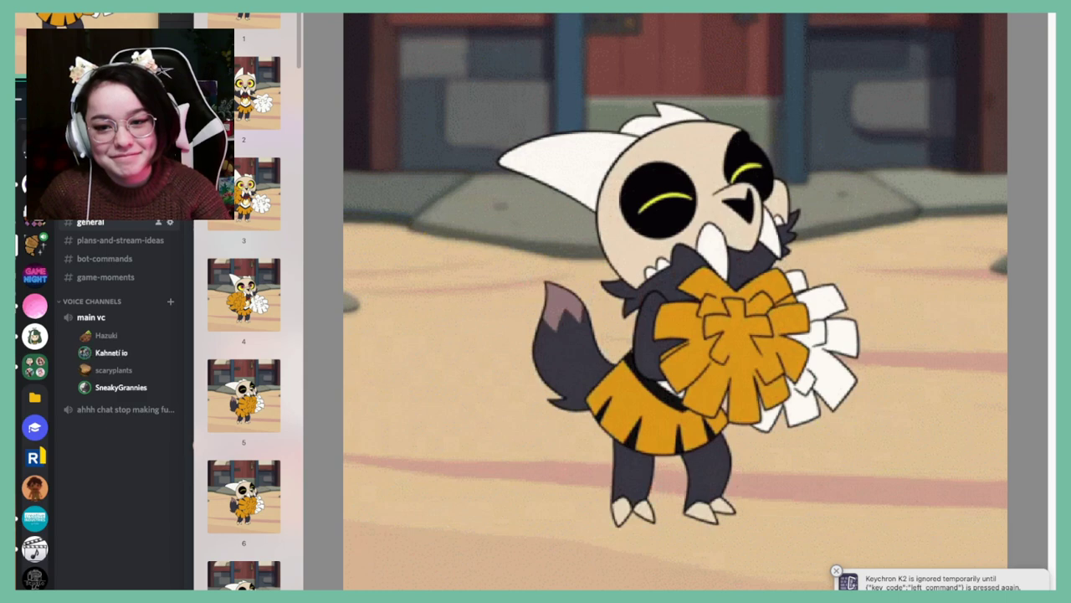
pyautogui.press('super+w')
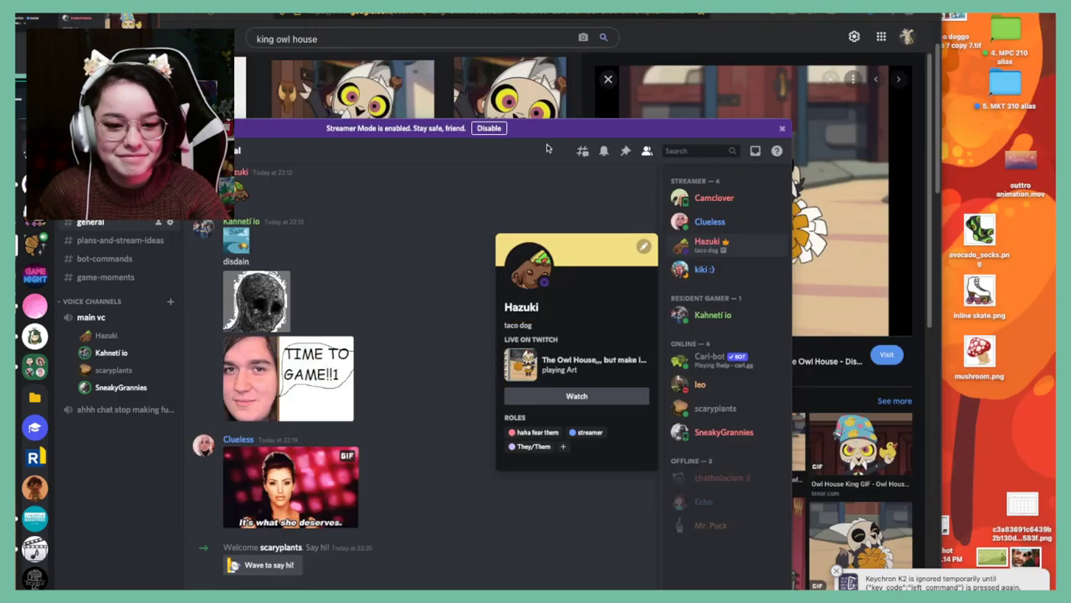
pyautogui.click(701, 37)
pyautogui.scroll(1, 510, 277)
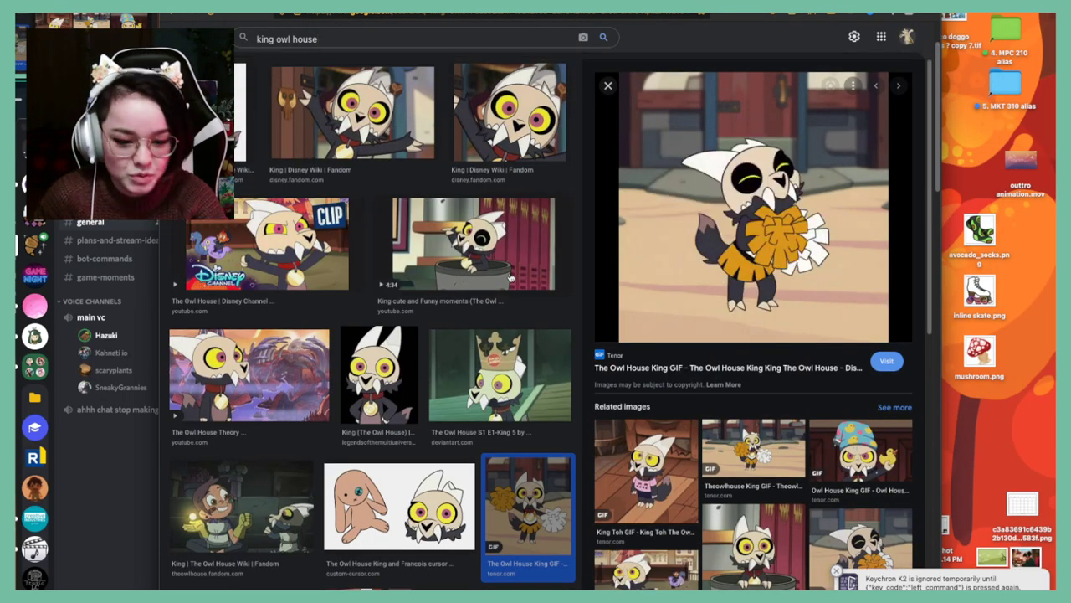
pyautogui.click(636, 468)
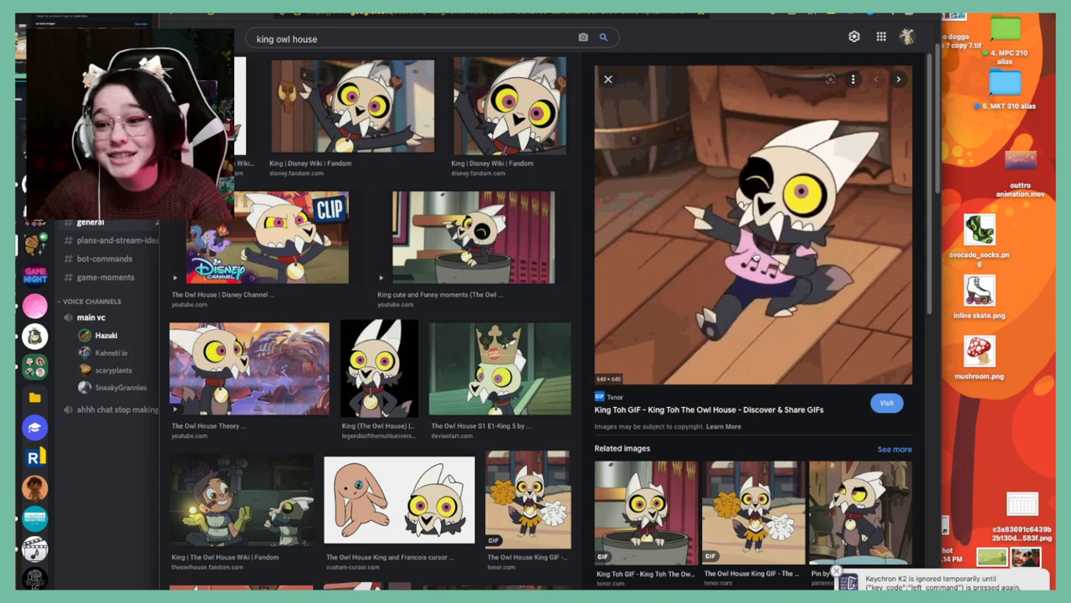
pyautogui.scroll(1, 467, 167)
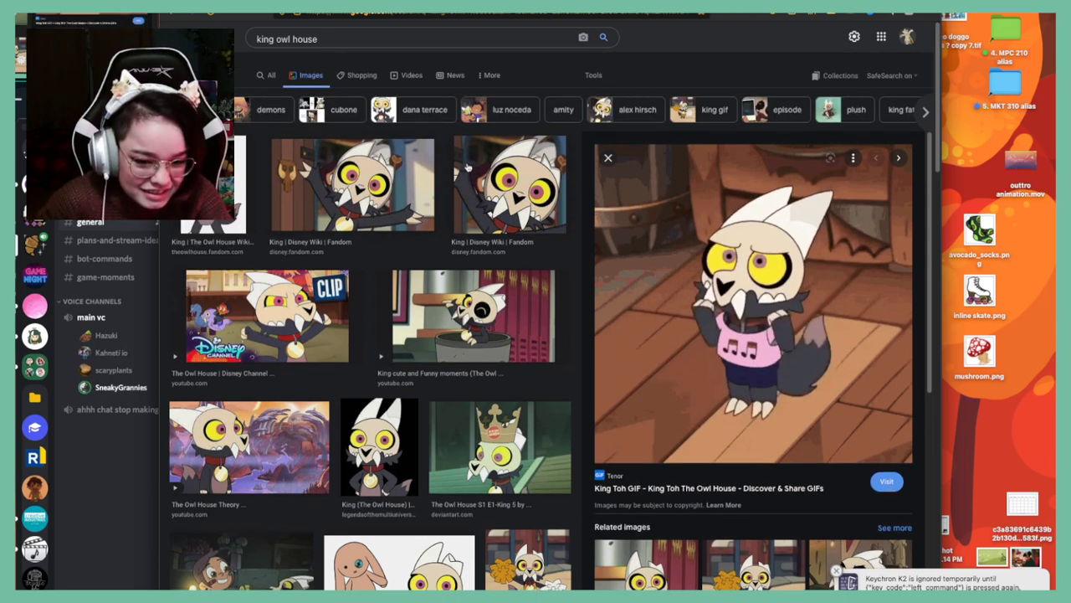
# Search Google Images for "twitch alert box animation"
pyautogui.click(347, 48)
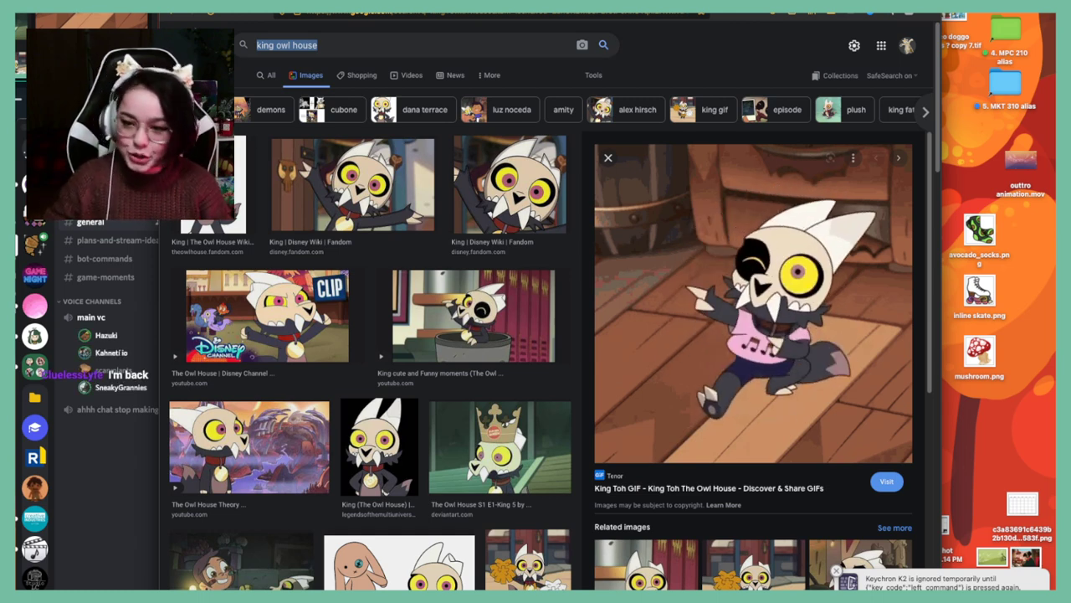
pyautogui.write('disc')
pyautogui.press('BackSpace')
pyautogui.press('BackSpace')
pyautogui.press('BackSpace')
pyautogui.press('BackSpace')
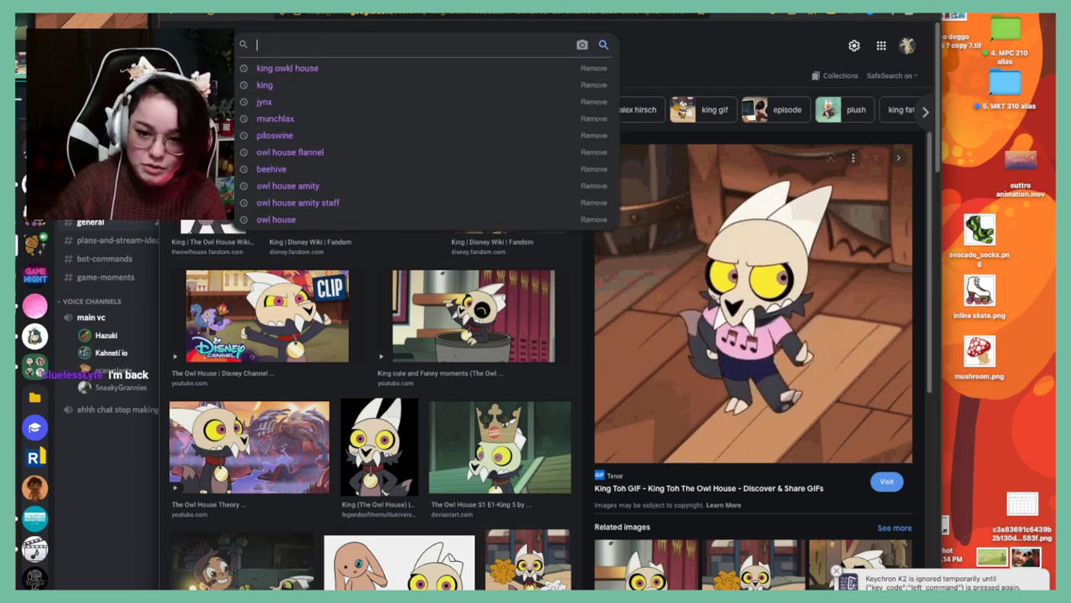
pyautogui.write('twitch ')
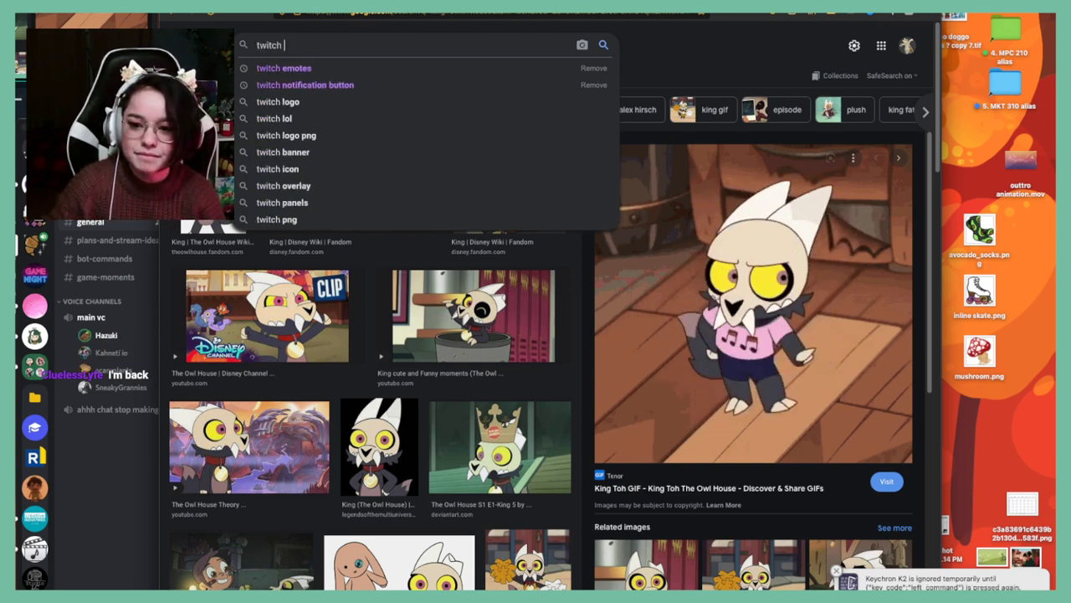
pyautogui.write('alert ')
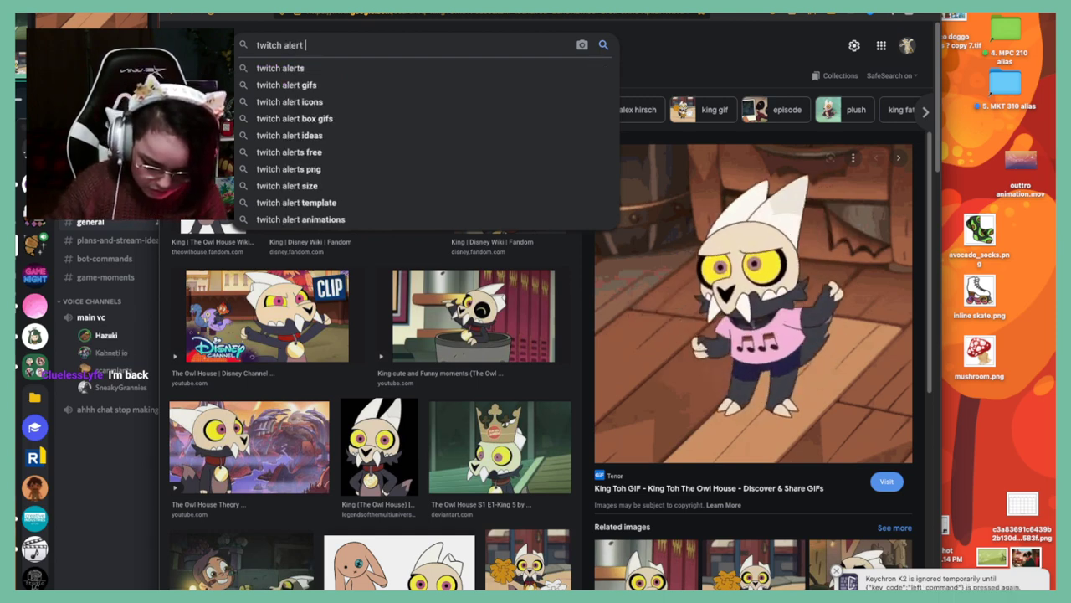
pyautogui.write('box animati')
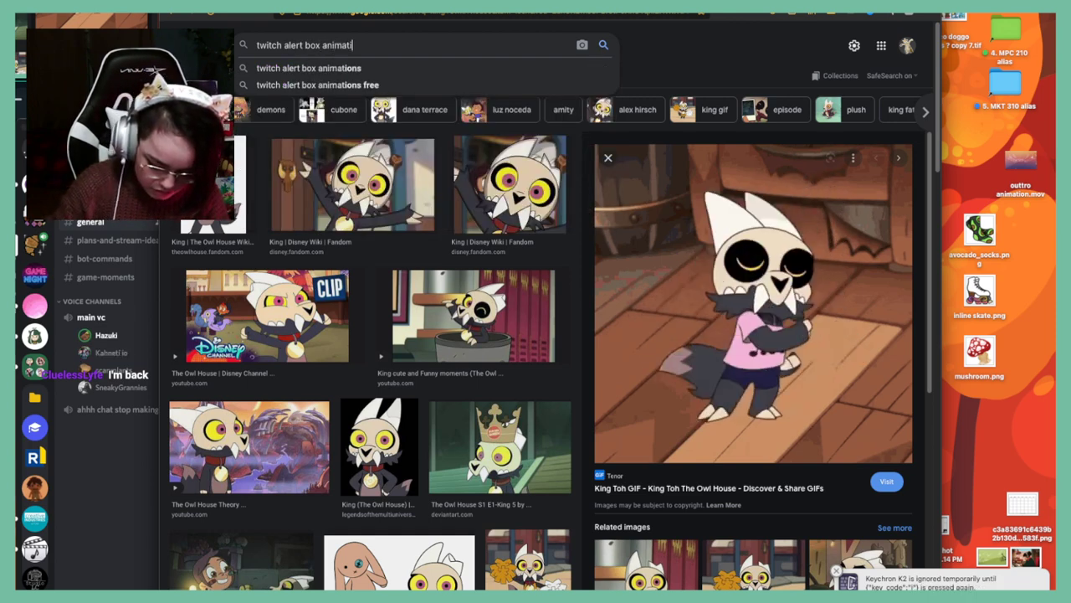
pyautogui.write('on')
pyautogui.press('Return')
# Browse the Twitch alert image results, preview the animated cactus with maracas, and close the preview
pyautogui.scroll(-4, 642, 334)
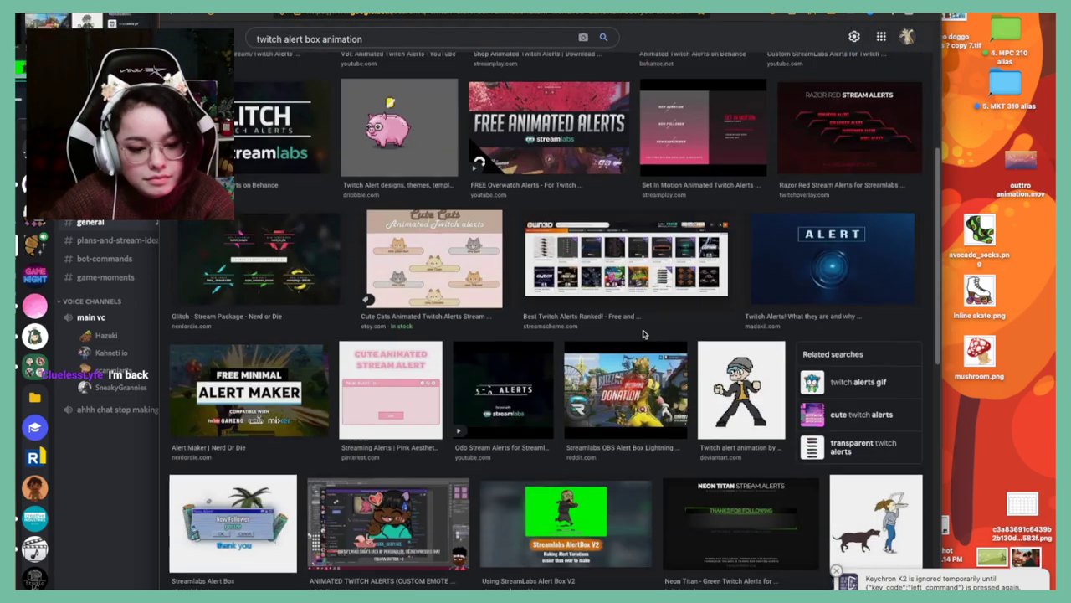
pyautogui.scroll(-8, 642, 334)
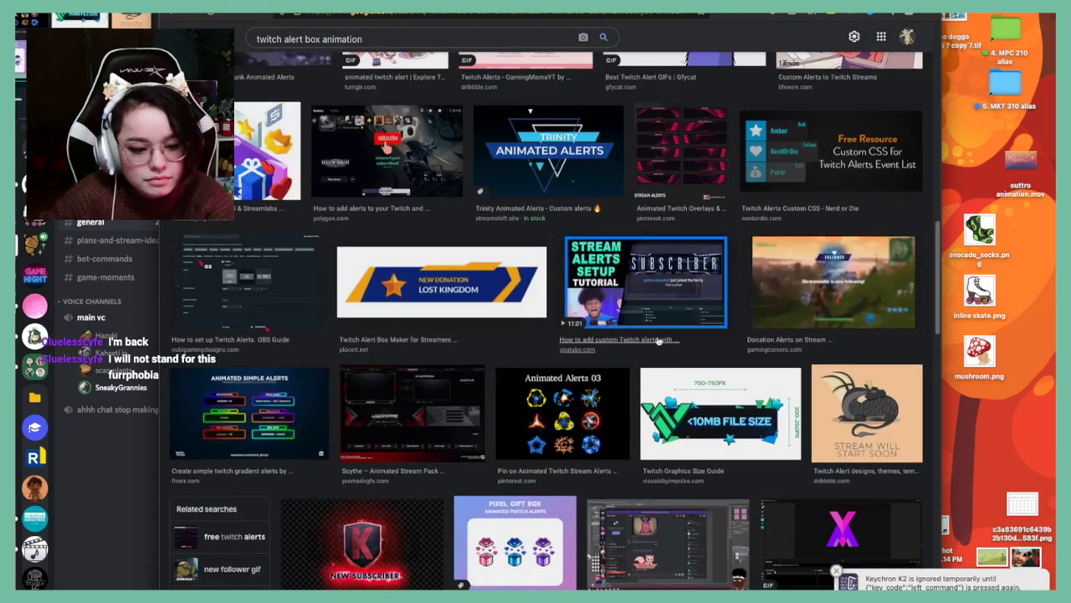
pyautogui.scroll(-8, 660, 341)
pyautogui.scroll(4, 665, 341)
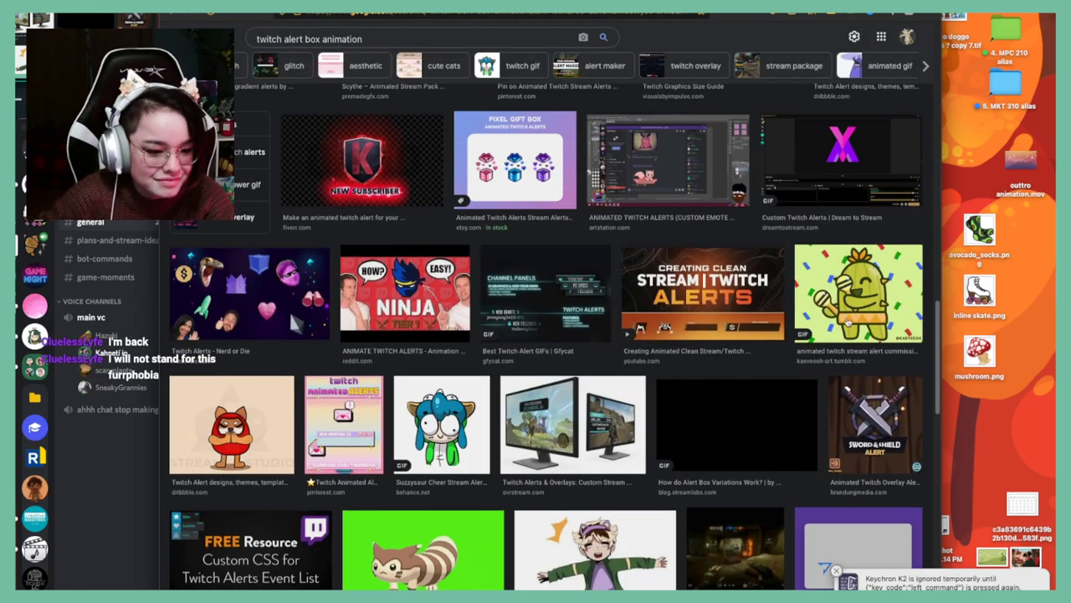
pyautogui.click(858, 277)
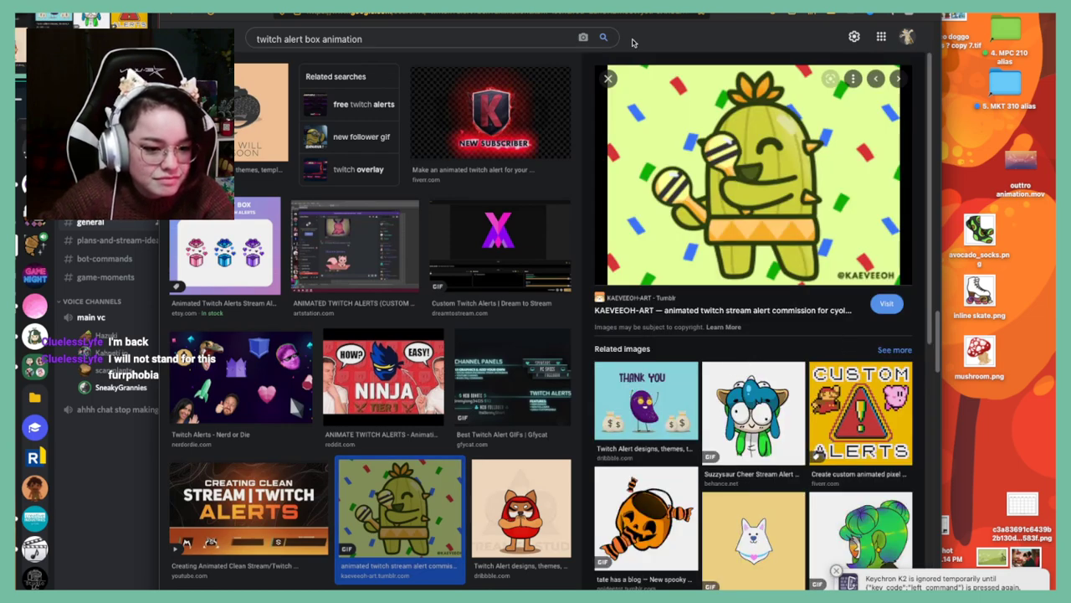
pyautogui.click(608, 79)
pyautogui.click(833, 345)
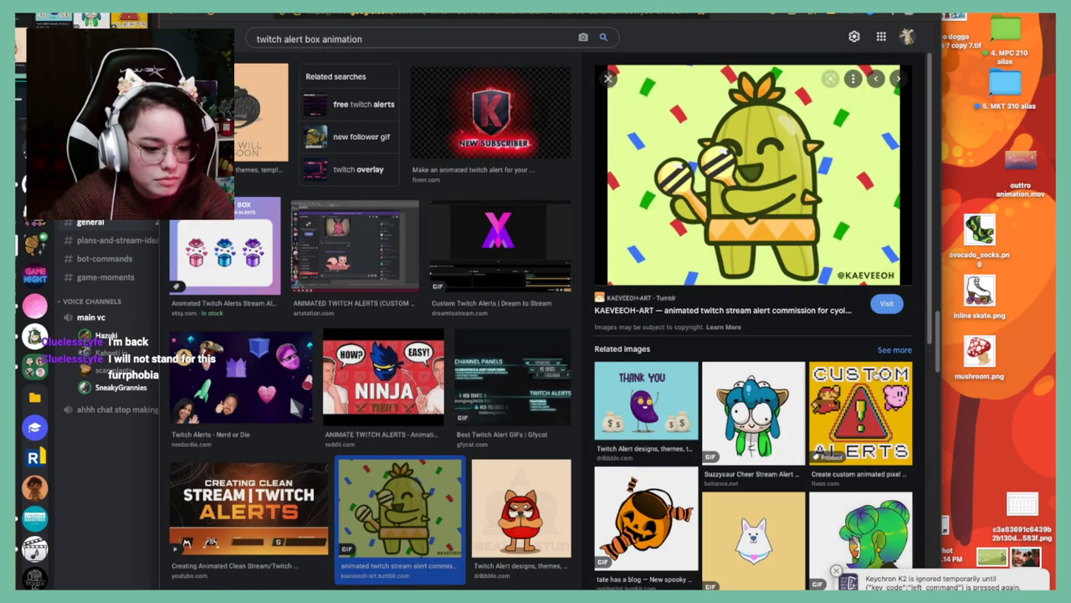
pyautogui.click(609, 79)
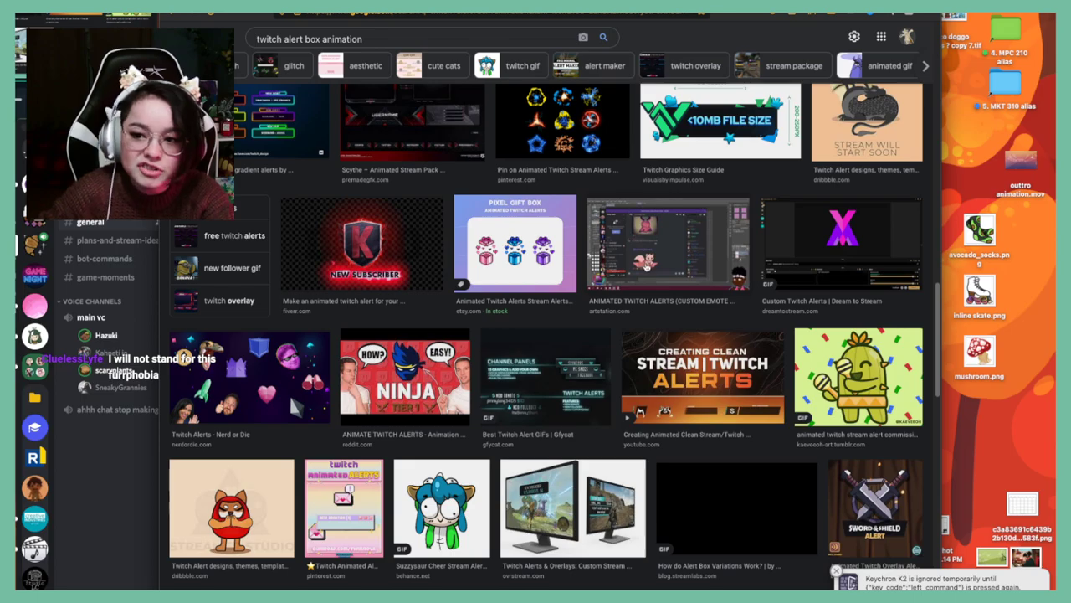
# Look through more alert animation examples further down the results, and return to the first ones
pyautogui.scroll(-10, 647, 270)
pyautogui.scroll(-6, 657, 282)
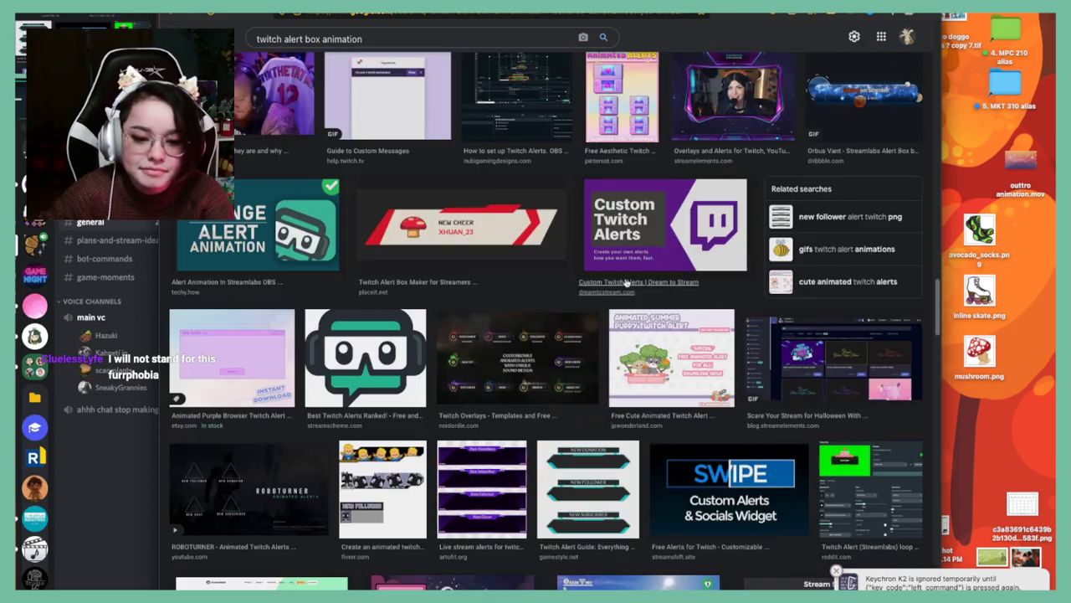
pyautogui.scroll(10, 596, 244)
pyautogui.scroll(10, 596, 244)
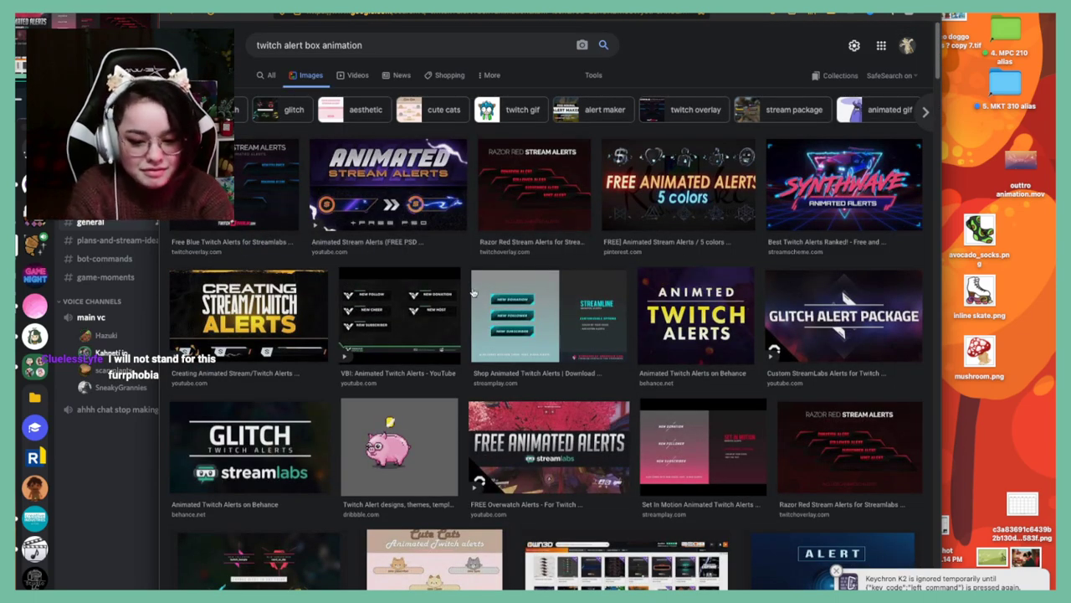
# Examine the "twitch alert box animation" image results further down the page for alert design ideas
pyautogui.scroll(-5, 566, 354)
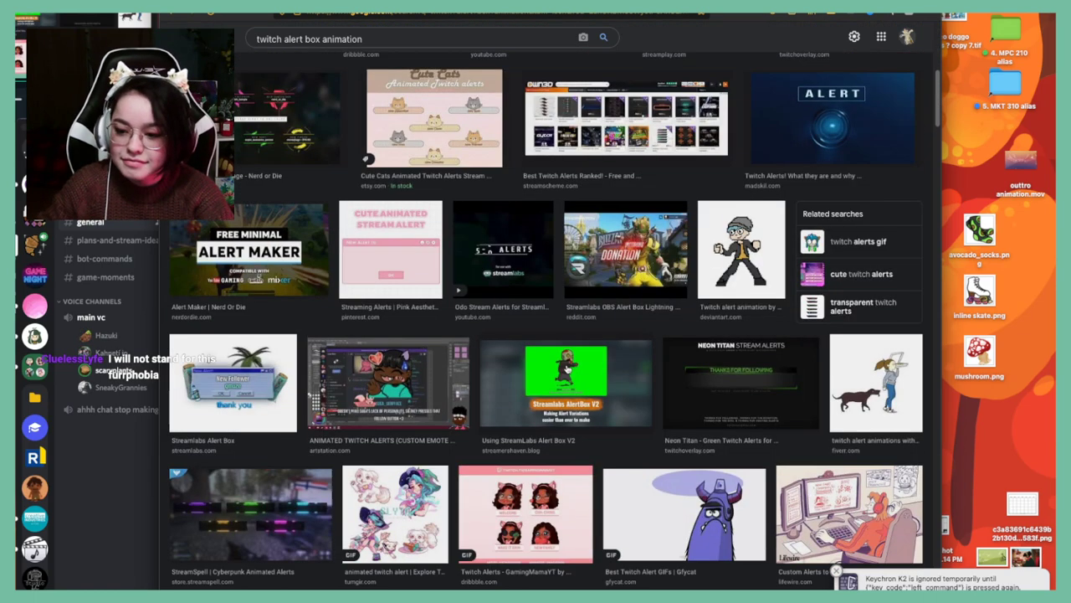
pyautogui.scroll(-5, 567, 368)
pyautogui.scroll(-8, 568, 368)
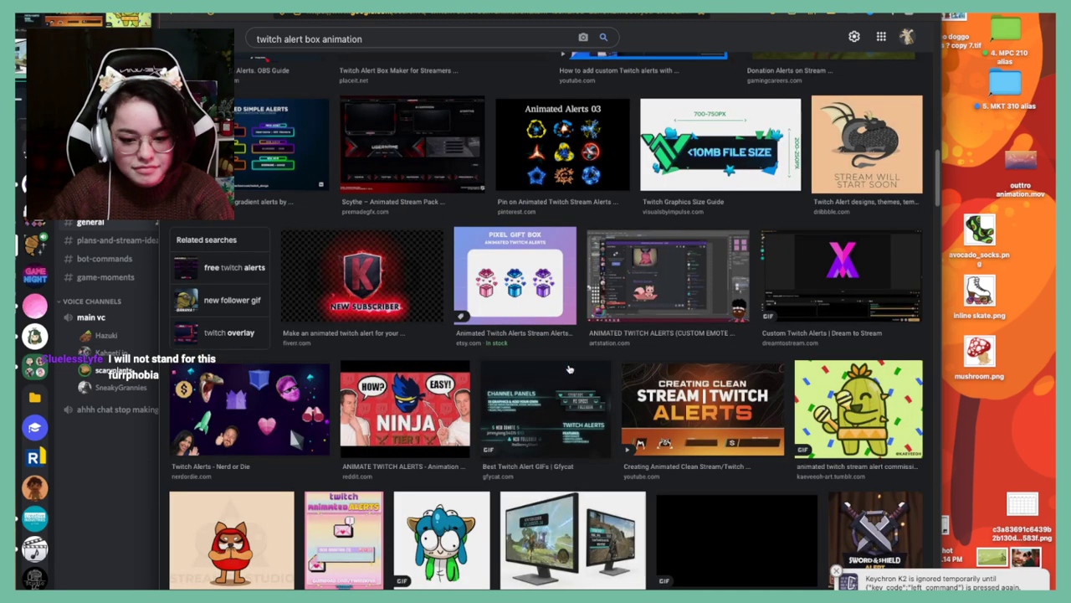
pyautogui.scroll(-5, 569, 366)
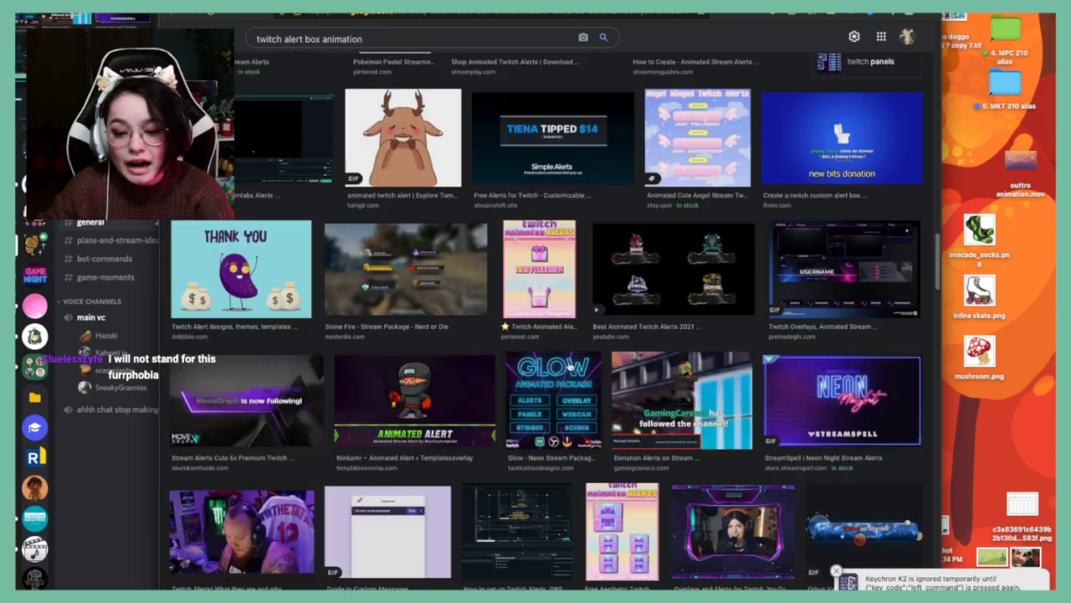
pyautogui.scroll(-10, 569, 365)
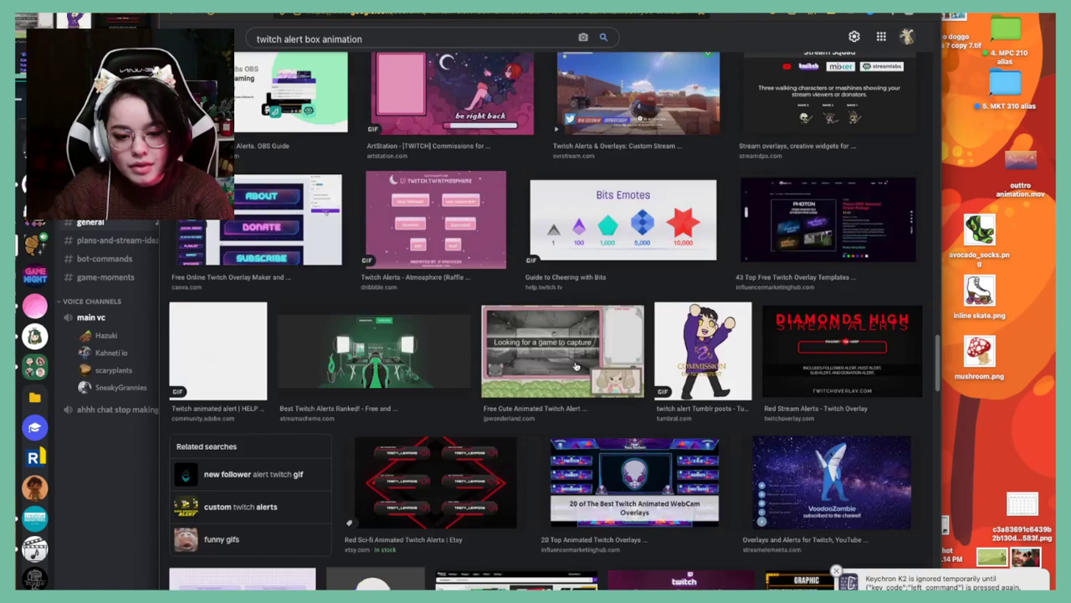
pyautogui.scroll(-5, 575, 366)
pyautogui.scroll(-5, 575, 369)
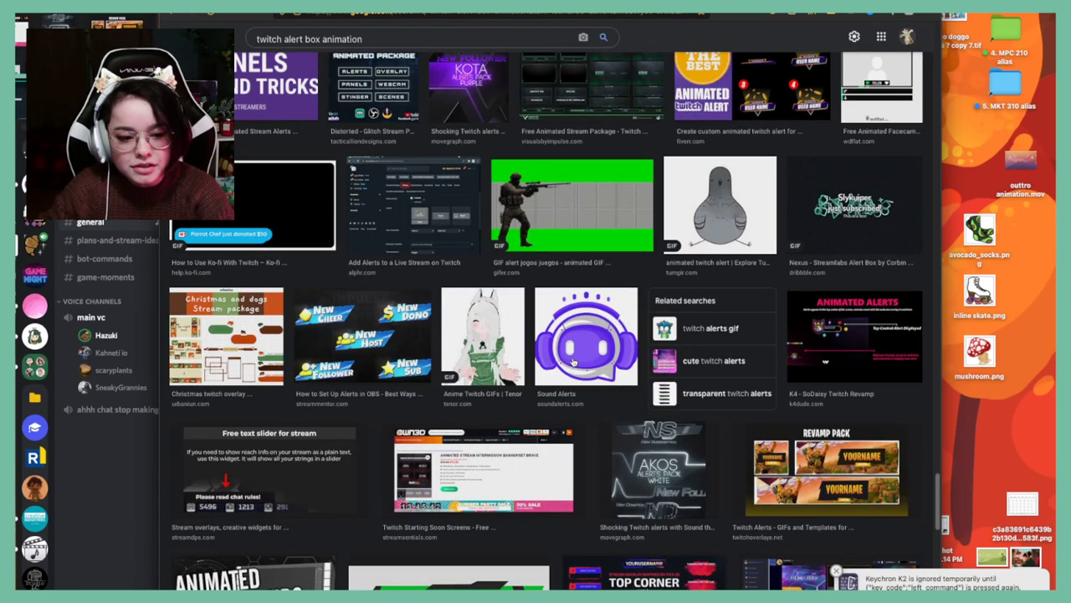
pyautogui.scroll(-5, 586, 352)
pyautogui.scroll(-5, 606, 343)
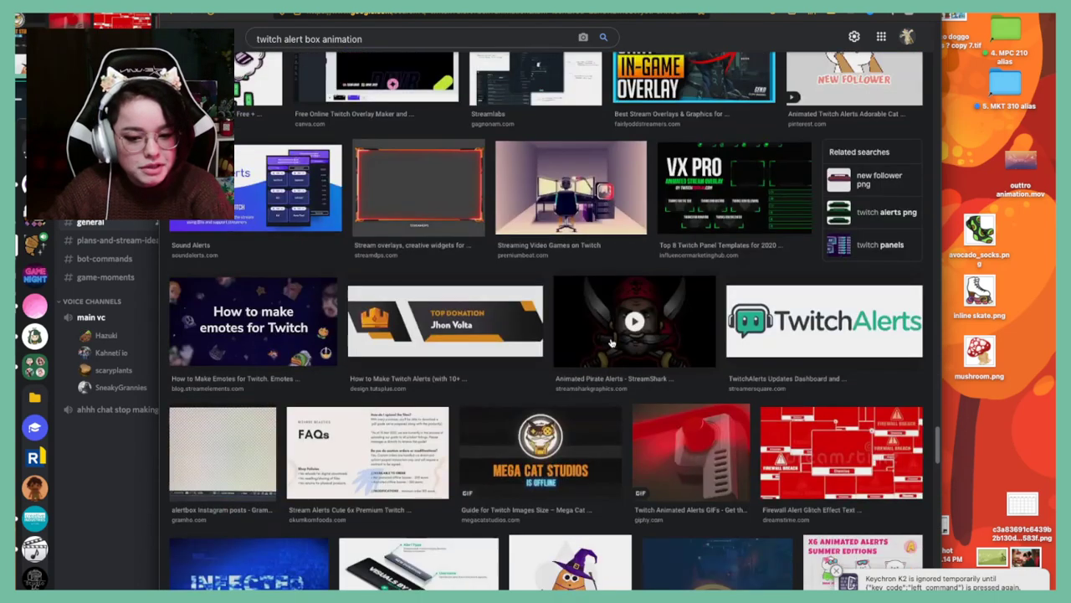
pyautogui.scroll(-5, 619, 343)
pyautogui.scroll(-1, 657, 306)
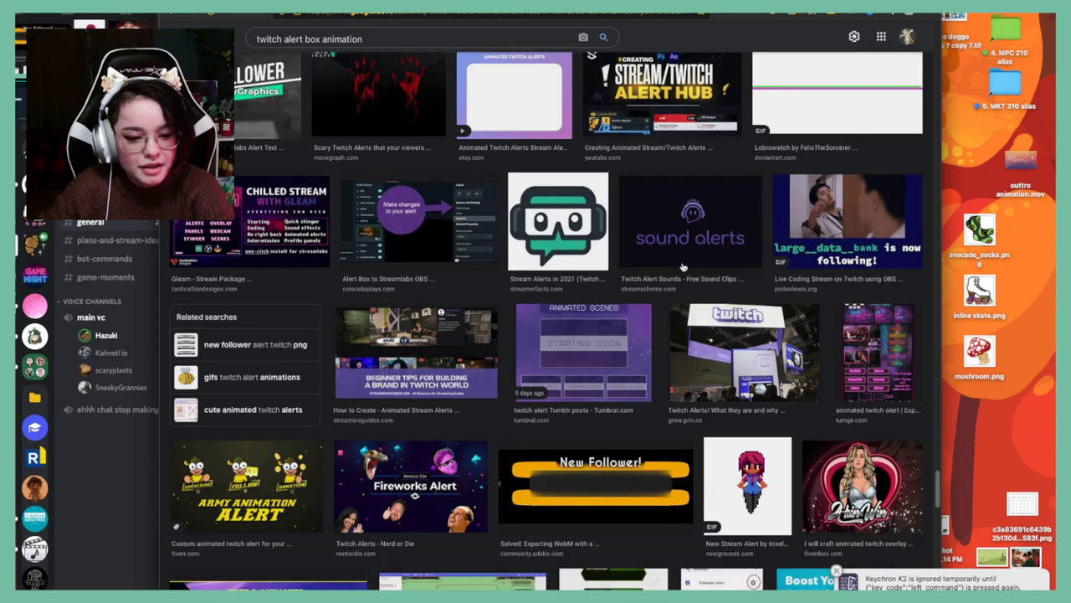
pyautogui.scroll(-5, 682, 266)
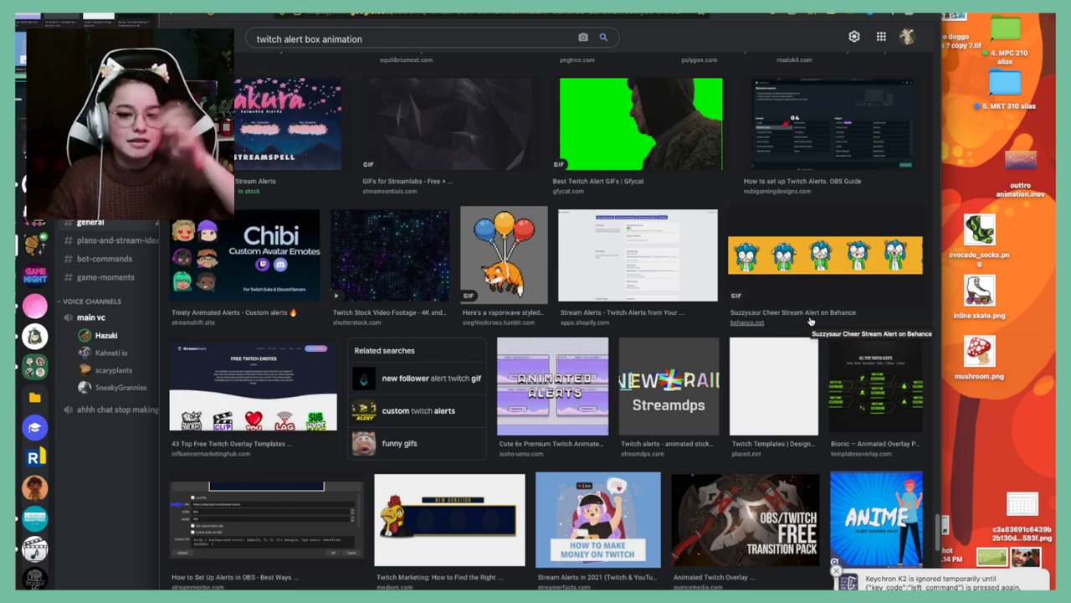
pyautogui.scroll(-10, 810, 321)
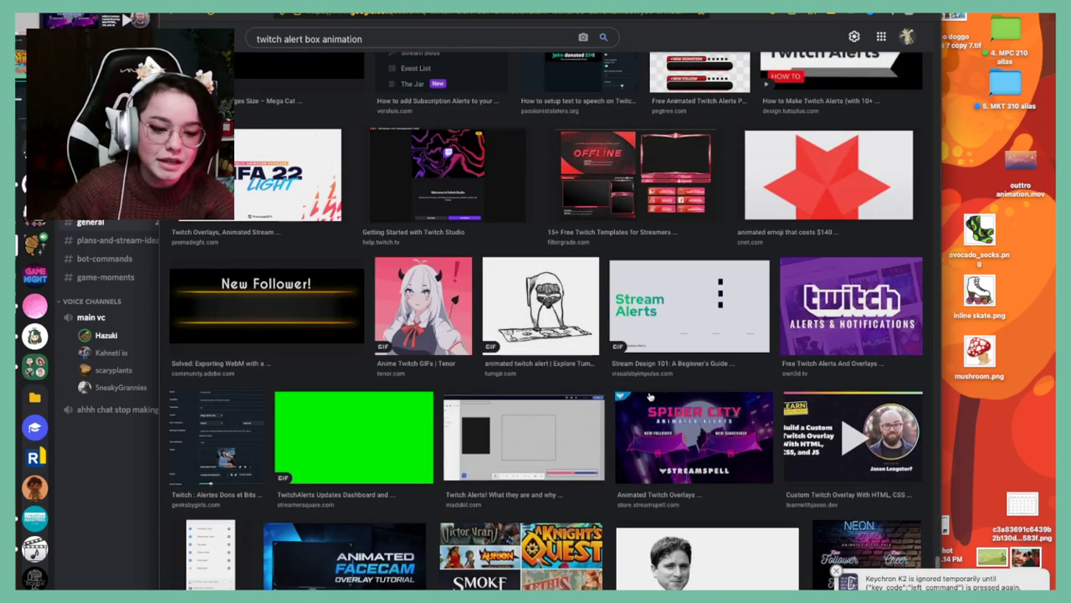
pyautogui.scroll(-15, 810, 321)
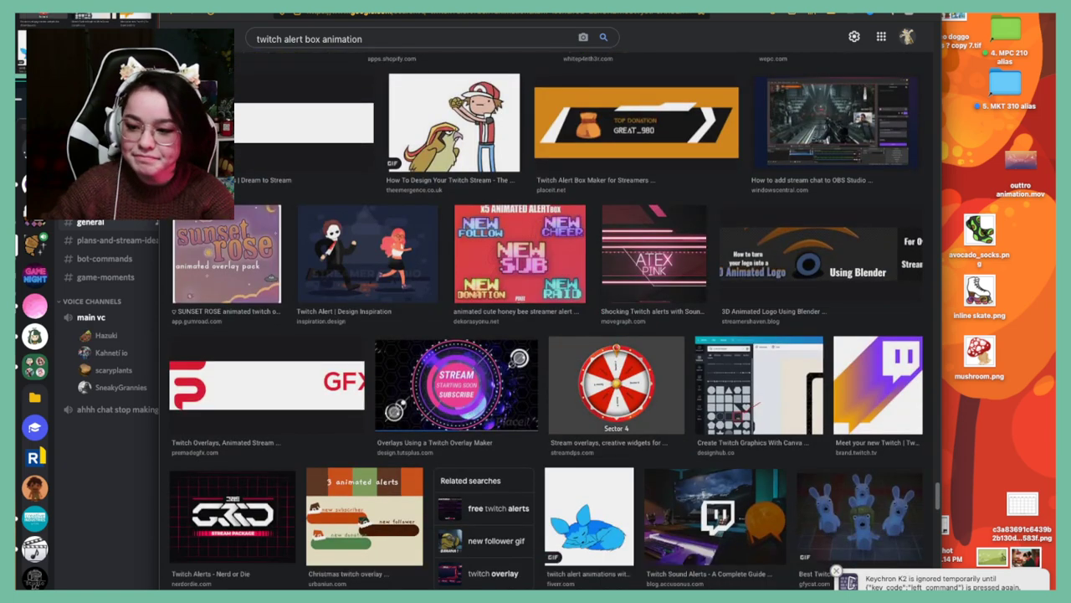
# Check the streaming software's audio mixer and the Discord server's general channel, and return to the browser
pyautogui.press('super+Tab')
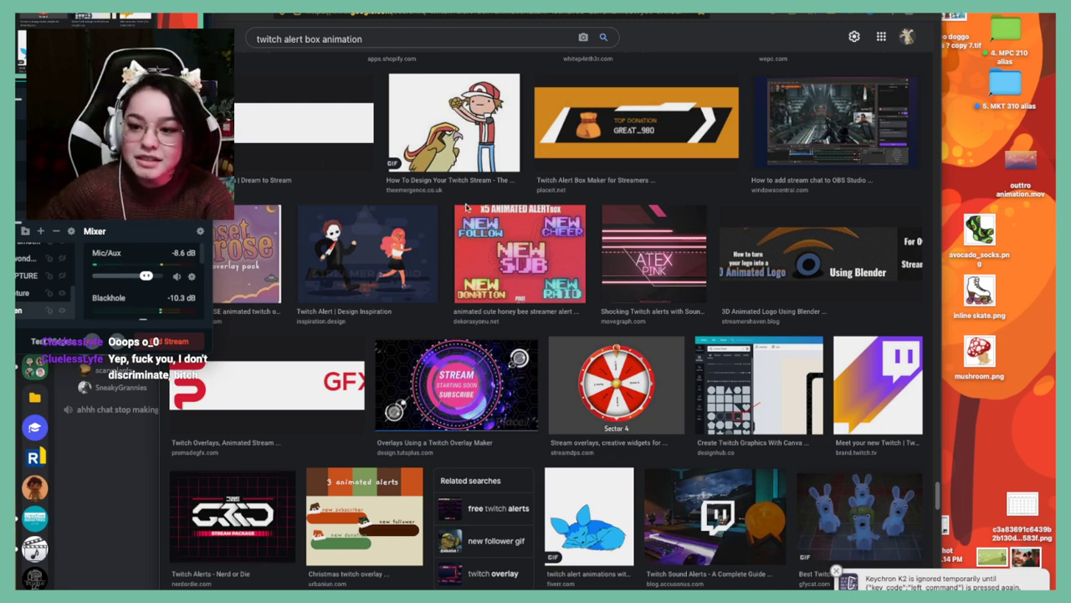
pyautogui.scroll(-5, 630, 292)
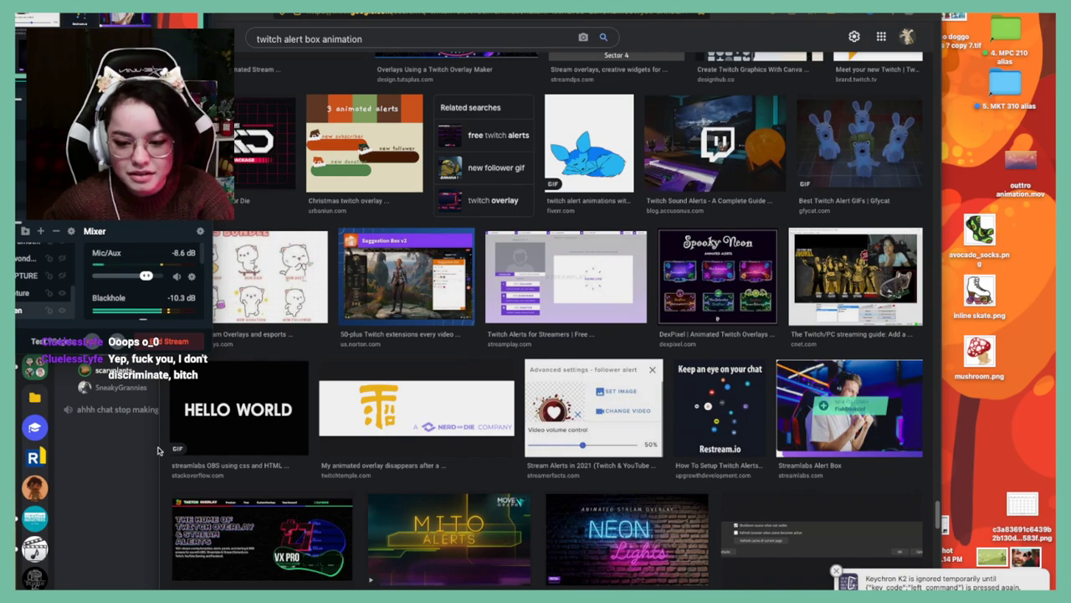
pyautogui.click(144, 475)
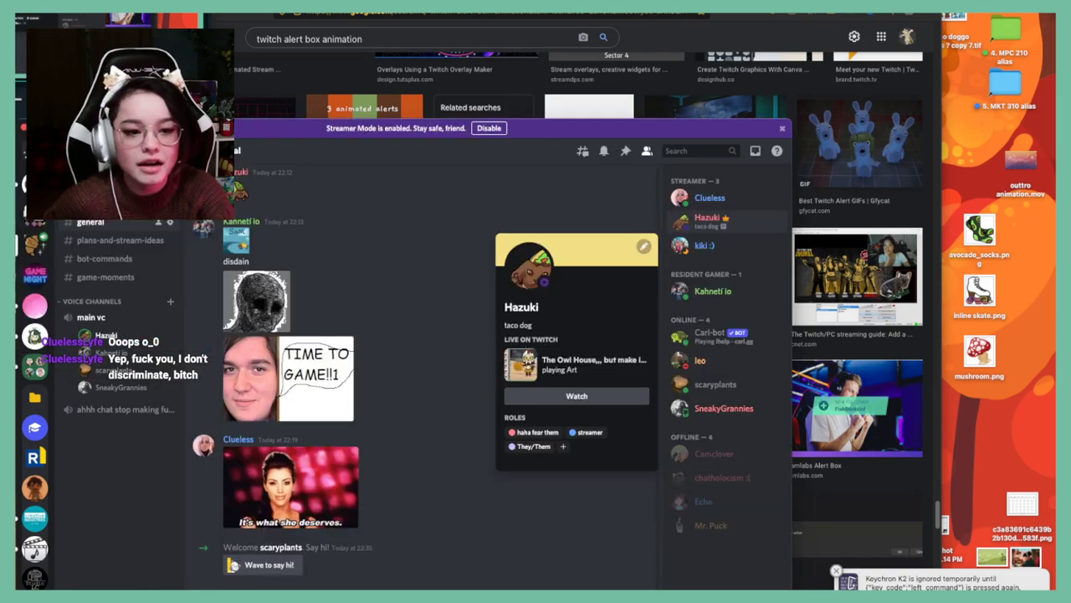
pyautogui.press('super+Tab')
# Look through the remaining Twitch alert images to the end of the results, and go back to the start
pyautogui.scroll(-20, 753, 305)
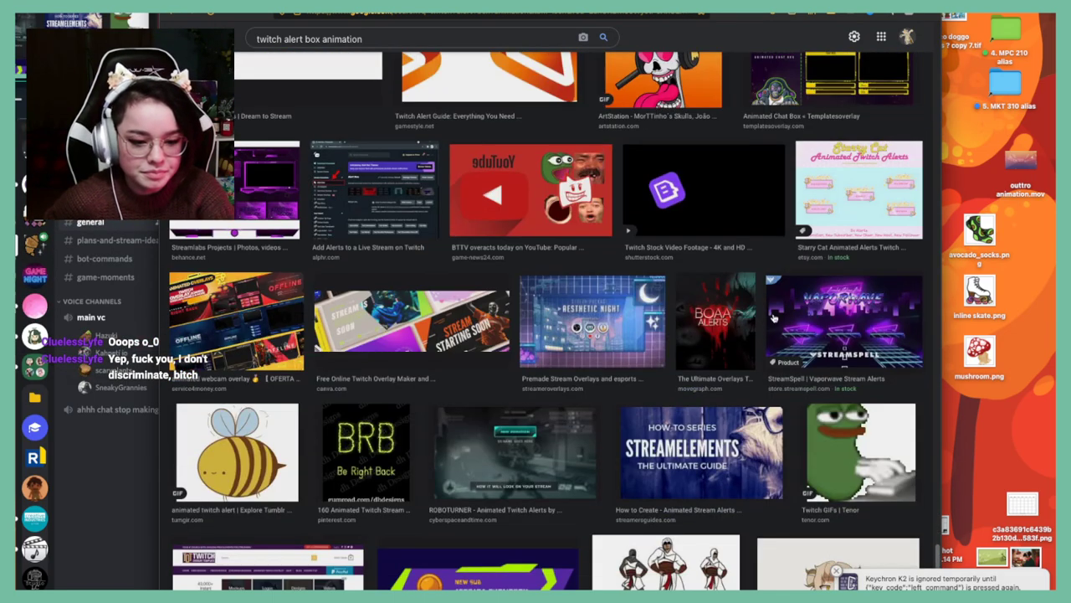
pyautogui.scroll(-3, 810, 329)
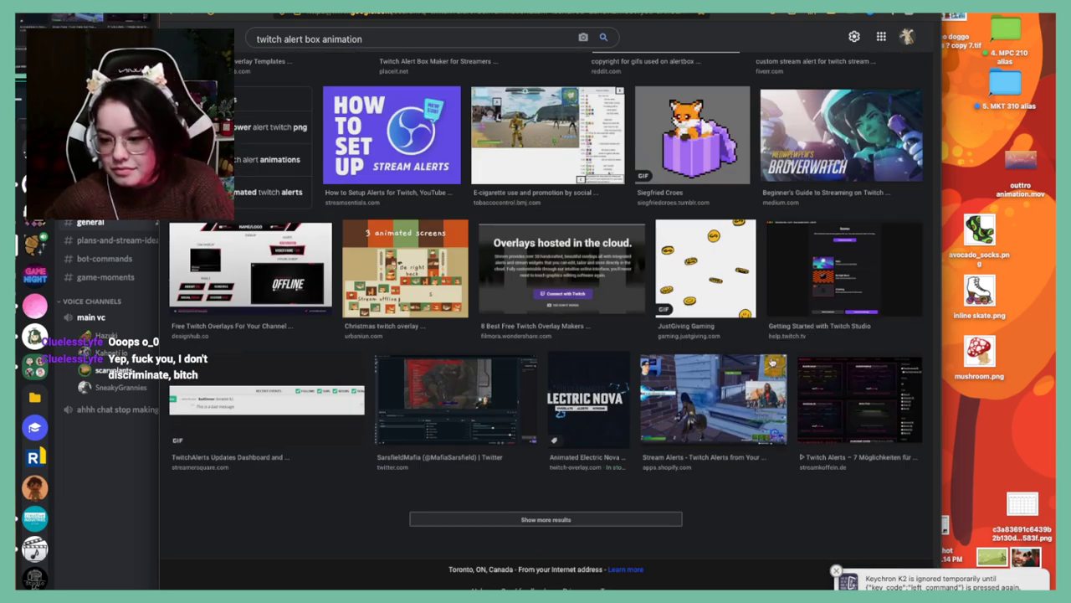
pyautogui.scroll(10, 694, 326)
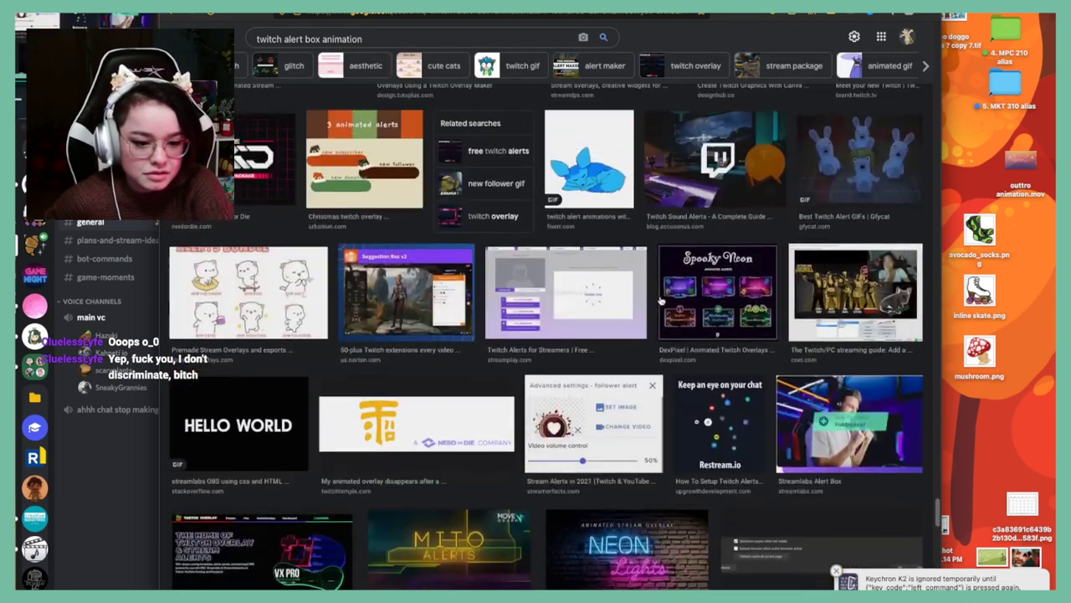
pyautogui.scroll(5, 662, 300)
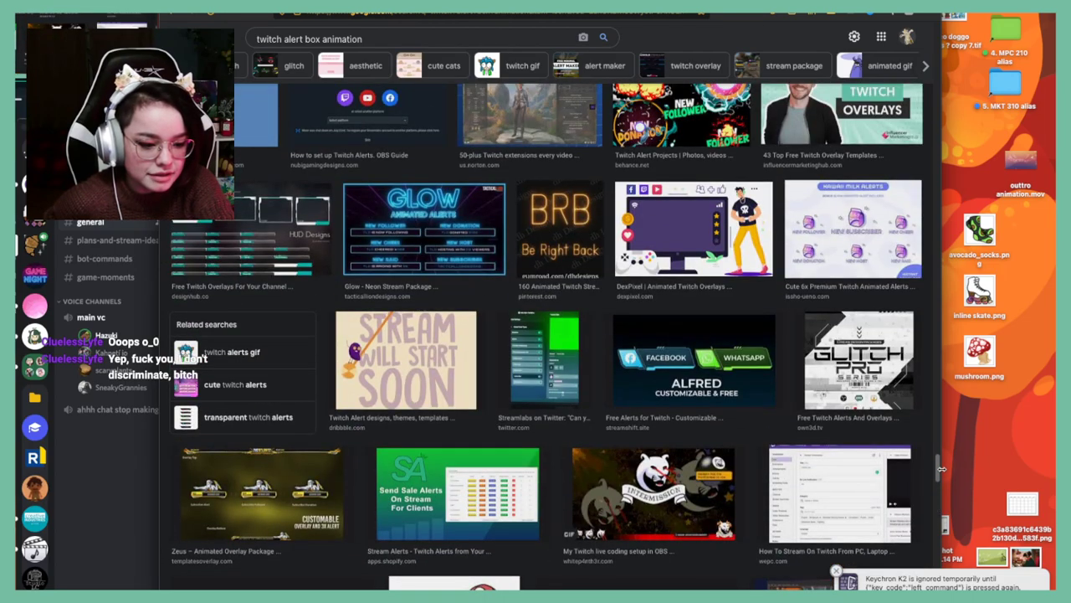
pyautogui.moveTo(936, 476); pyautogui.dragTo(936, 31)
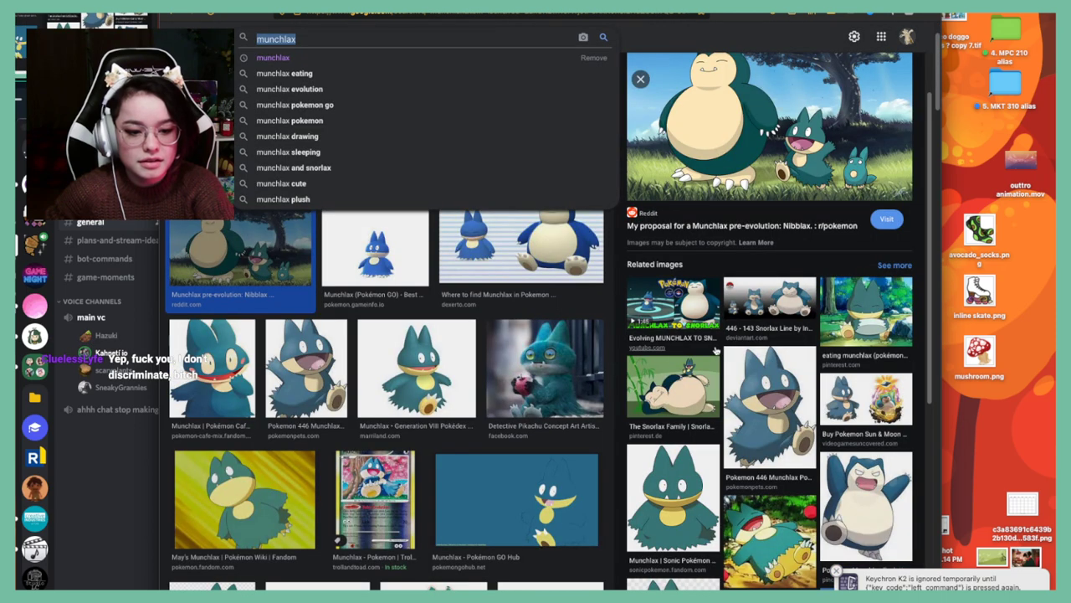
# In the Munchlax image results, preview the related "The Snorlax Family" picture and close the preview
pyautogui.scroll(-5, 753, 335)
pyautogui.click(681, 237)
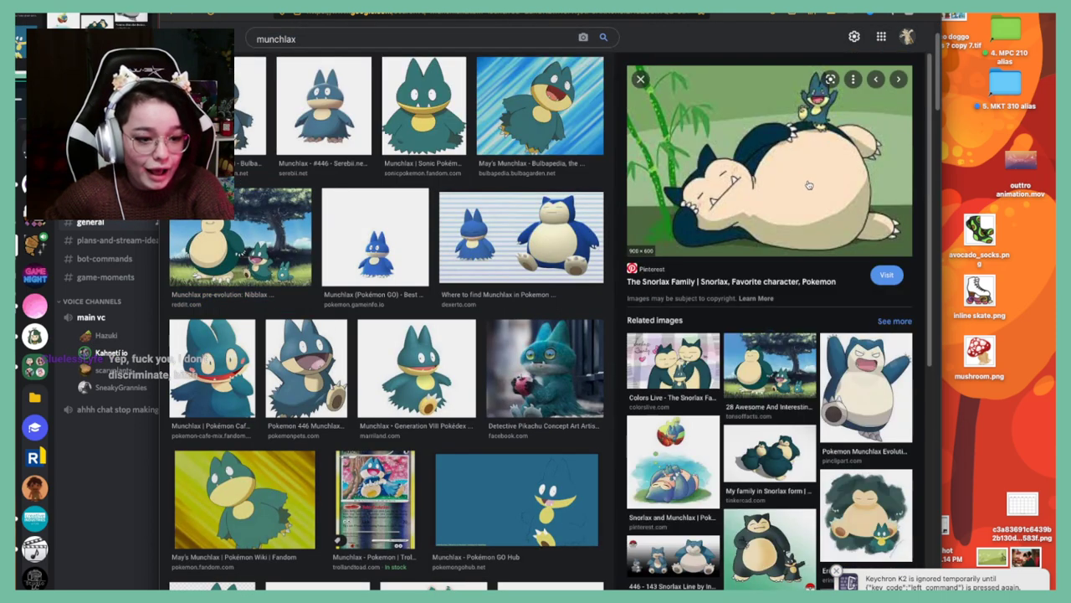
pyautogui.click(641, 78)
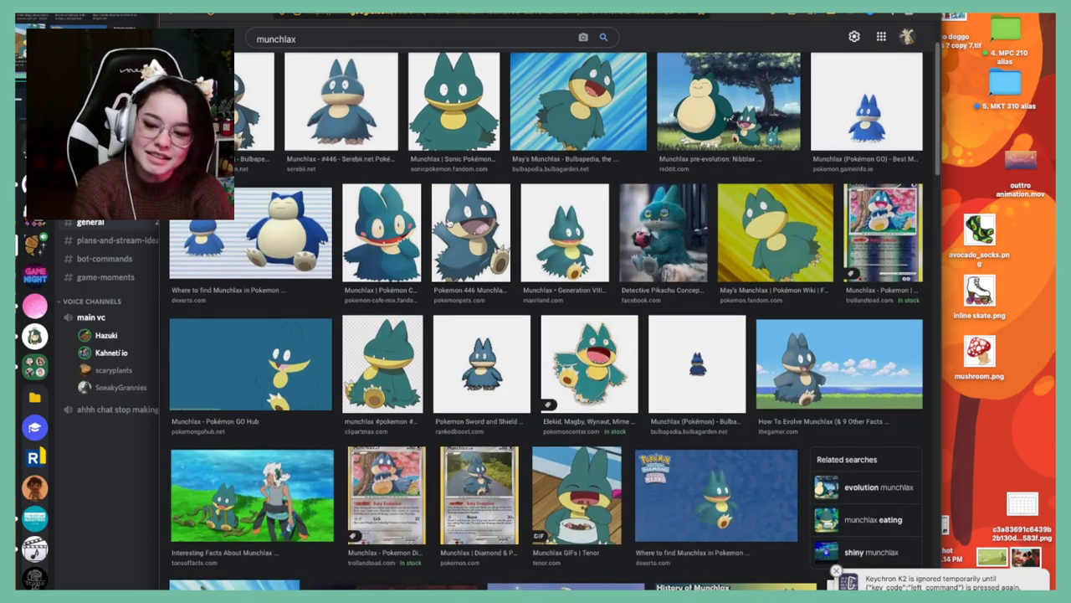
# Browse the Munchlax image results for pose references and return to the first ones
pyautogui.scroll(-8, 636, 335)
pyautogui.scroll(-10, 667, 339)
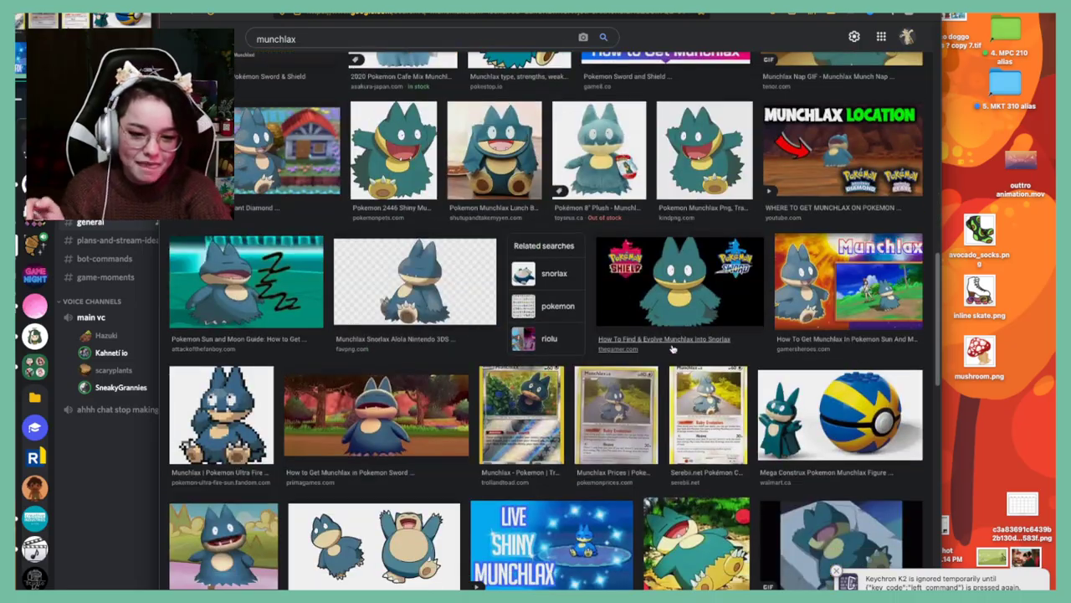
pyautogui.scroll(15, 674, 345)
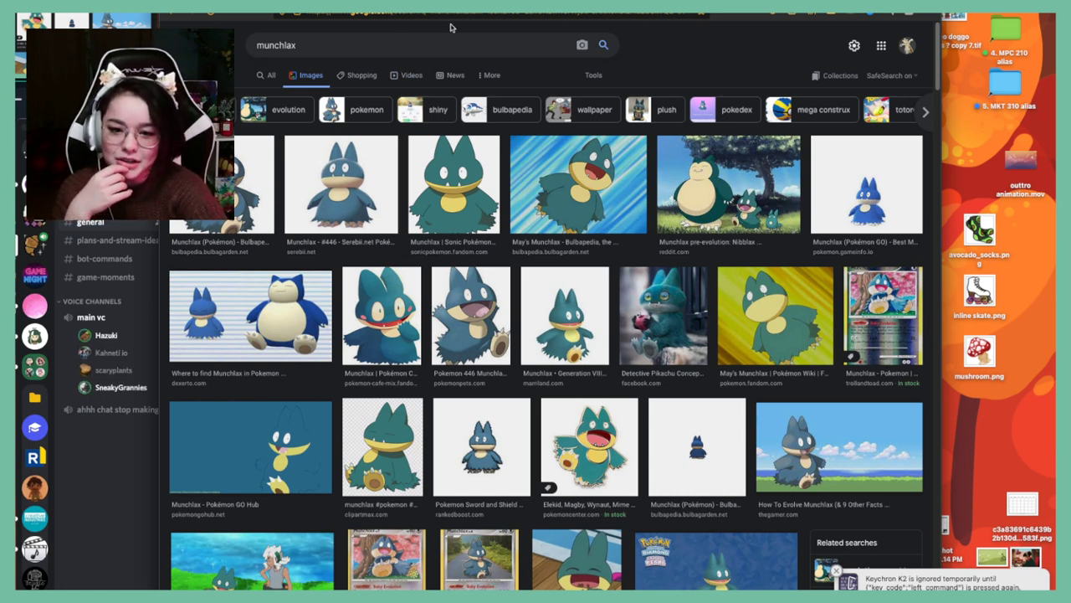
pyautogui.click(450, 35)
pyautogui.click(652, 56)
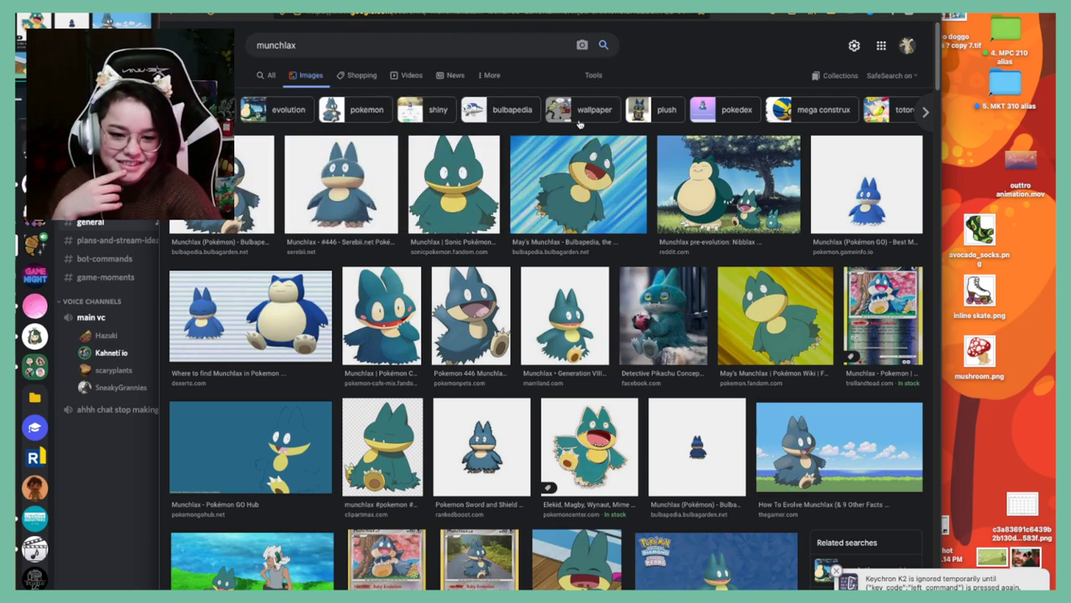
# Narrow the Munchlax images to the "bulbapedia" suggestion and look through the filtered pictures
pyautogui.click(507, 119)
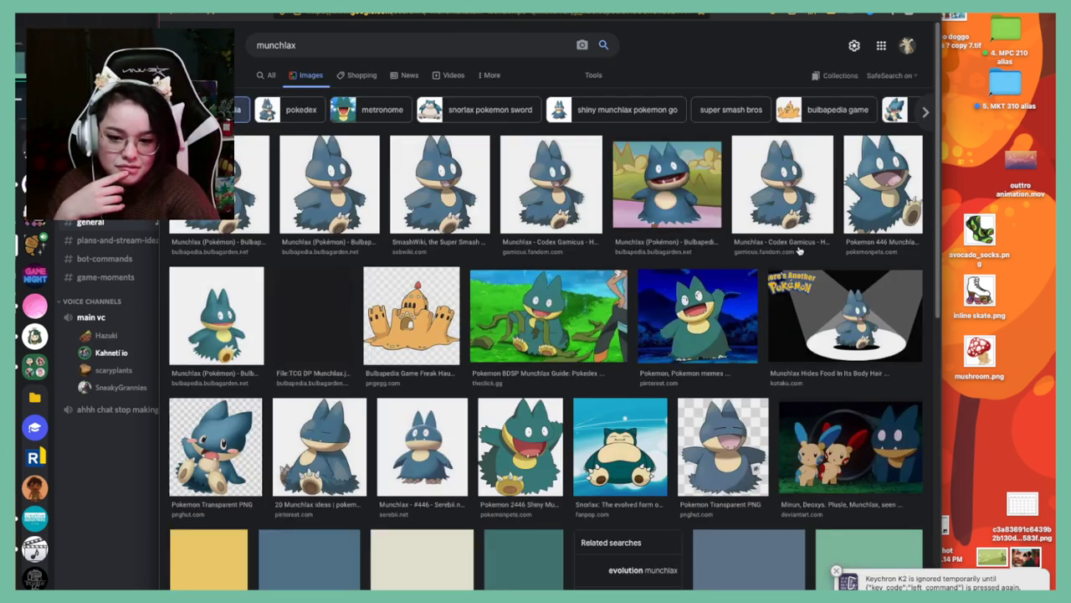
pyautogui.scroll(-3, 436, 325)
pyautogui.scroll(-2, 436, 325)
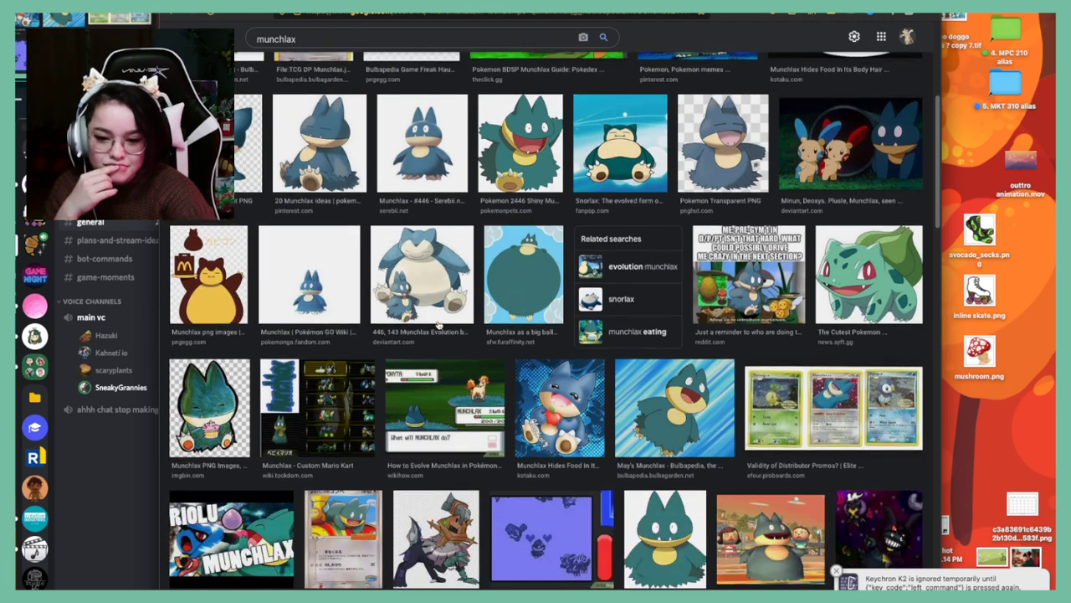
pyautogui.scroll(3, 247, 307)
pyautogui.scroll(2, 247, 307)
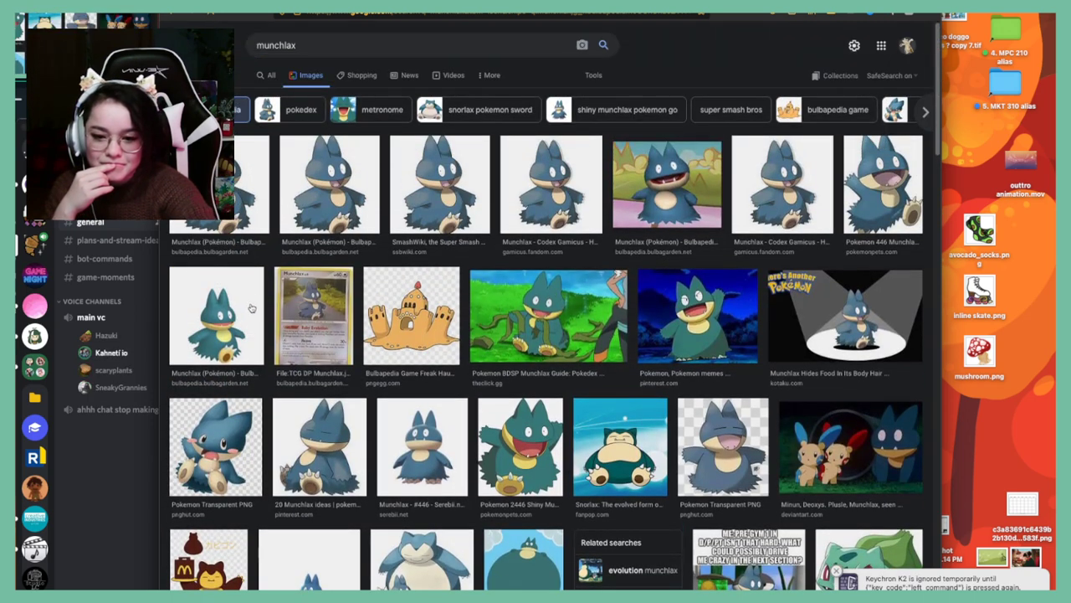
# Return to the unfiltered Munchlax image results and switch to the blank canvas in SketchBook
pyautogui.click(270, 79)
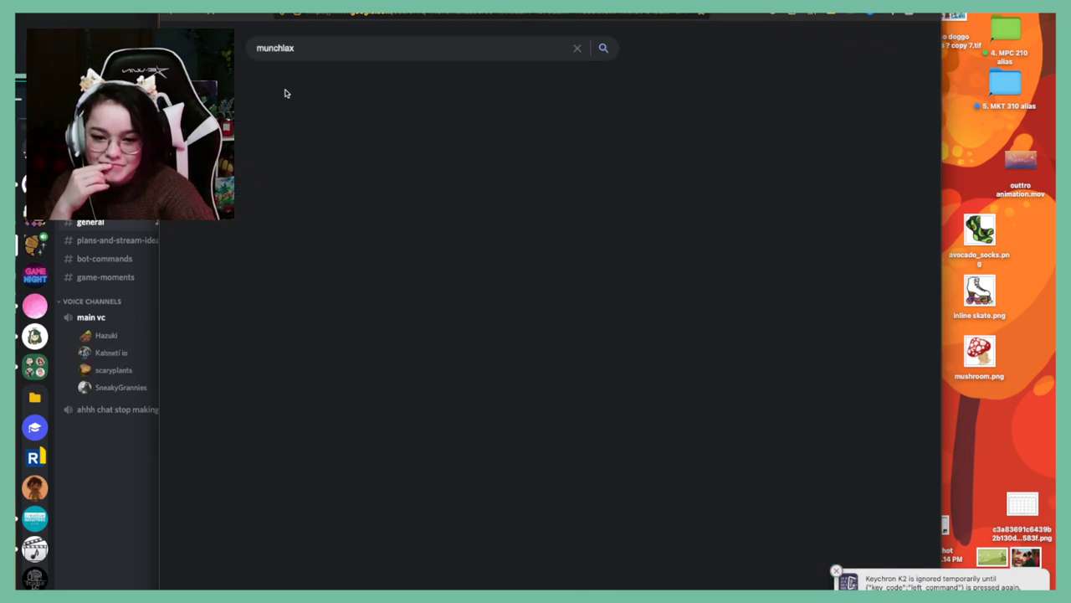
pyautogui.click(312, 82)
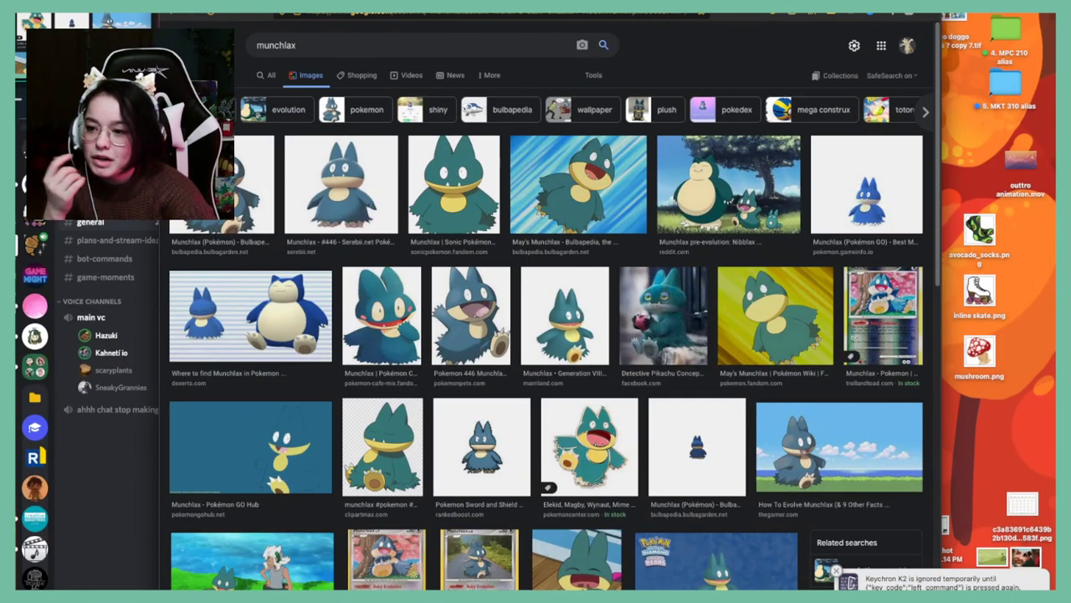
pyautogui.press('super+Tab')
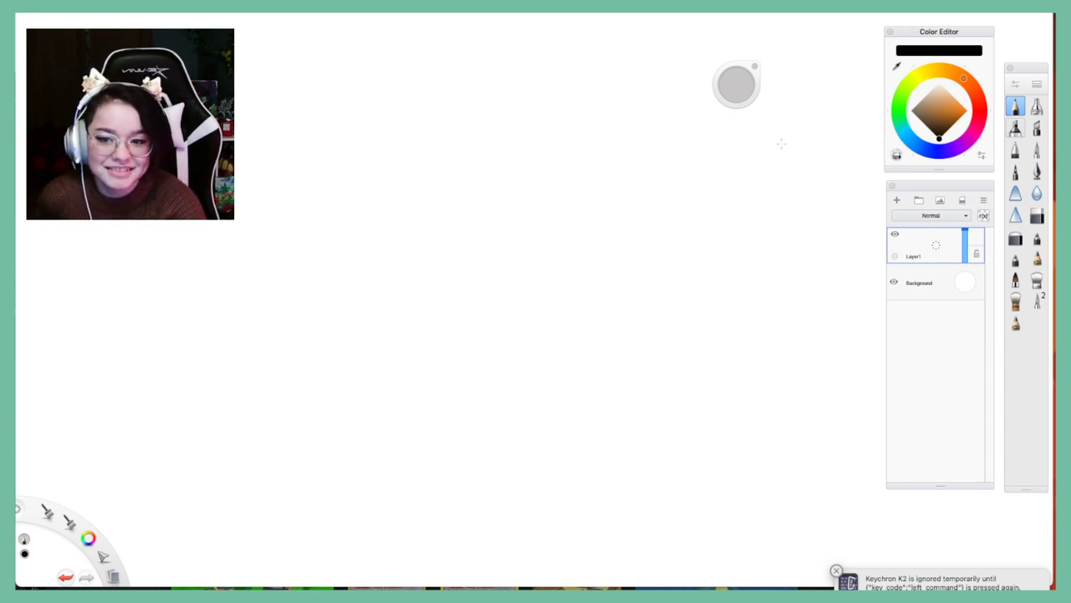
# Clear the first stray strokes and handwrite "THANK YOU FOR" in black pencil across the upper middle of the canvas
pyautogui.moveTo(236, 87)
pyautogui.mouseDown()
pyautogui.moveTo(270, 84)
pyautogui.moveTo(243, 123)
pyautogui.mouseUp()
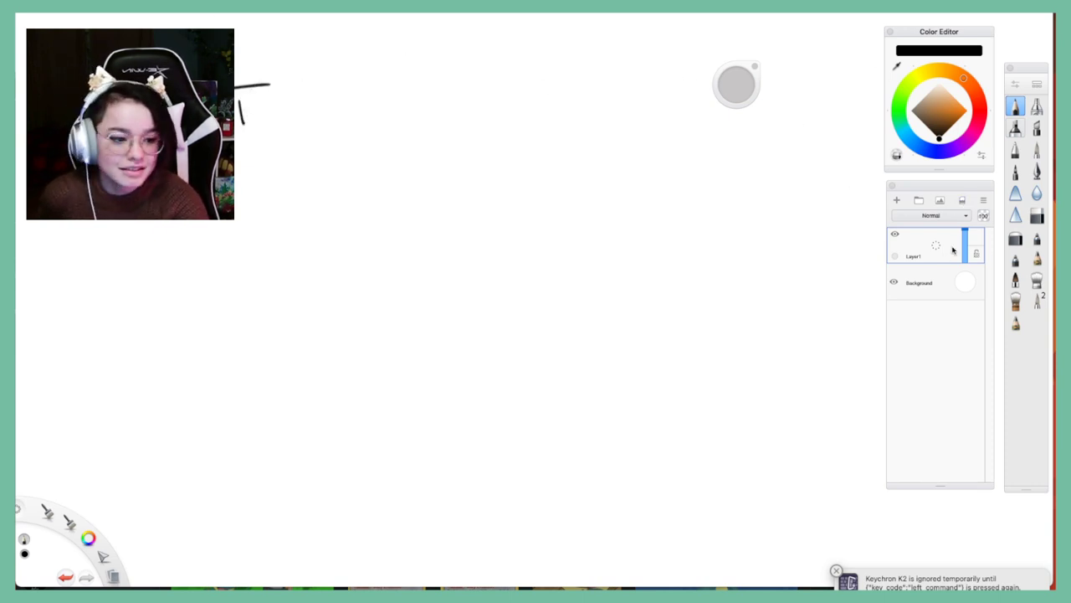
pyautogui.click(962, 201)
pyautogui.moveTo(328, 184); pyautogui.dragTo(397, 177)
pyautogui.moveTo(368, 183)
pyautogui.mouseDown()
pyautogui.moveTo(370, 209)
pyautogui.moveTo(435, 206)
pyautogui.mouseUp()
pyautogui.moveTo(413, 198); pyautogui.dragTo(471, 207)
pyautogui.moveTo(450, 201)
pyautogui.mouseDown()
pyautogui.moveTo(499, 208)
pyautogui.moveTo(503, 185)
pyautogui.moveTo(507, 207)
pyautogui.mouseUp()
pyautogui.moveTo(521, 179)
pyautogui.mouseDown()
pyautogui.moveTo(528, 203)
pyautogui.moveTo(566, 191)
pyautogui.moveTo(561, 210)
pyautogui.moveTo(590, 183)
pyautogui.mouseUp()
pyautogui.moveTo(608, 182)
pyautogui.mouseDown()
pyautogui.moveTo(627, 199)
pyautogui.moveTo(636, 177)
pyautogui.mouseUp()
pyautogui.moveTo(678, 186)
pyautogui.mouseDown()
pyautogui.moveTo(683, 209)
pyautogui.moveTo(701, 178)
pyautogui.moveTo(695, 192)
pyautogui.mouseUp()
pyautogui.moveTo(711, 184); pyautogui.dragTo(735, 211)
pyautogui.moveTo(733, 181)
pyautogui.mouseDown()
pyautogui.moveTo(734, 199)
pyautogui.moveTo(763, 211)
pyautogui.mouseUp()
# Handwrite "TOLERATING THIS" as a second line directly beneath the first line of lettering
pyautogui.moveTo(324, 236)
pyautogui.mouseDown()
pyautogui.moveTo(356, 252)
pyautogui.moveTo(375, 232)
pyautogui.mouseUp()
pyautogui.moveTo(358, 236)
pyautogui.mouseDown()
pyautogui.moveTo(362, 265)
pyautogui.moveTo(378, 239)
pyautogui.mouseUp()
pyautogui.moveTo(403, 233)
pyautogui.mouseDown()
pyautogui.moveTo(405, 259)
pyautogui.moveTo(428, 260)
pyautogui.mouseUp()
pyautogui.moveTo(457, 235); pyautogui.dragTo(458, 246)
pyautogui.moveTo(466, 236)
pyautogui.mouseDown()
pyautogui.moveTo(467, 258)
pyautogui.moveTo(470, 248)
pyautogui.mouseUp()
pyautogui.moveTo(474, 248)
pyautogui.mouseDown()
pyautogui.moveTo(524, 258)
pyautogui.moveTo(524, 246)
pyautogui.mouseUp()
pyautogui.moveTo(526, 234)
pyautogui.mouseDown()
pyautogui.moveTo(539, 261)
pyautogui.moveTo(552, 233)
pyautogui.mouseUp()
pyautogui.moveTo(540, 237)
pyautogui.mouseDown()
pyautogui.moveTo(541, 260)
pyautogui.moveTo(562, 260)
pyautogui.mouseUp()
pyautogui.moveTo(571, 238)
pyautogui.mouseDown()
pyautogui.moveTo(572, 259)
pyautogui.moveTo(596, 261)
pyautogui.mouseUp()
pyautogui.moveTo(596, 260)
pyautogui.mouseDown()
pyautogui.moveTo(597, 234)
pyautogui.moveTo(619, 263)
pyautogui.moveTo(635, 248)
pyautogui.moveTo(710, 243)
pyautogui.mouseUp()
pyautogui.moveTo(693, 244)
pyautogui.mouseDown()
pyautogui.moveTo(694, 264)
pyautogui.moveTo(715, 266)
pyautogui.mouseUp()
pyautogui.moveTo(729, 243)
pyautogui.mouseDown()
pyautogui.moveTo(729, 267)
pyautogui.moveTo(733, 248)
pyautogui.mouseUp()
pyautogui.moveTo(745, 236); pyautogui.dragTo(755, 266)
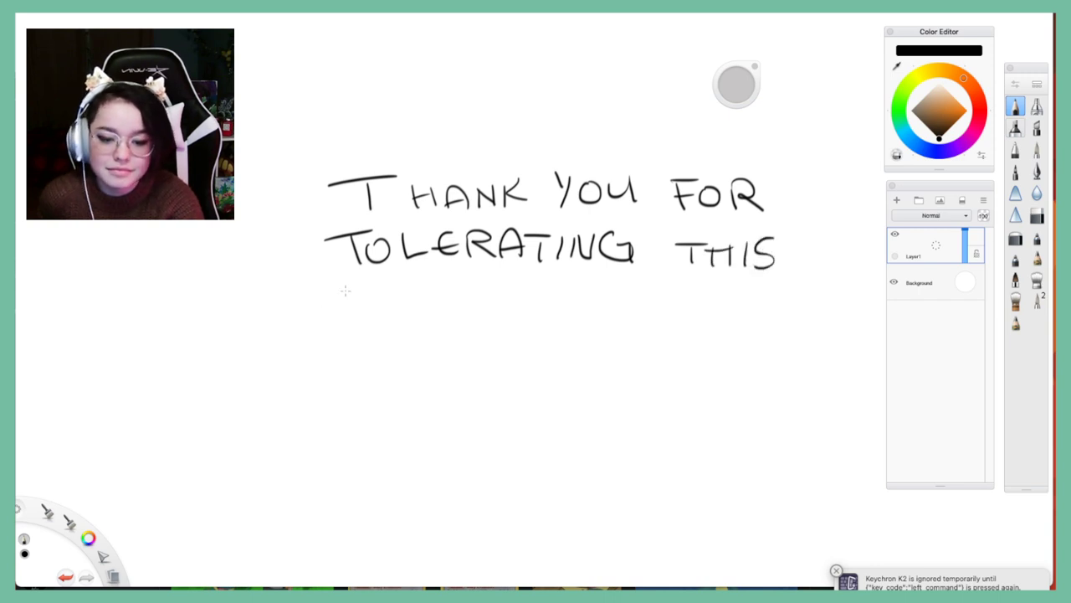
# Handwrite "weird stream" with a smiley and a small heart as the third line, and clear the whole layer
pyautogui.moveTo(325, 292)
pyautogui.mouseDown()
pyautogui.moveTo(365, 311)
pyautogui.moveTo(375, 284)
pyautogui.mouseUp()
pyautogui.moveTo(382, 294)
pyautogui.mouseDown()
pyautogui.moveTo(394, 285)
pyautogui.moveTo(407, 308)
pyautogui.mouseUp()
pyautogui.moveTo(418, 284)
pyautogui.mouseDown()
pyautogui.moveTo(422, 298)
pyautogui.moveTo(447, 285)
pyautogui.moveTo(461, 297)
pyautogui.mouseUp()
pyautogui.moveTo(470, 268); pyautogui.dragTo(472, 298)
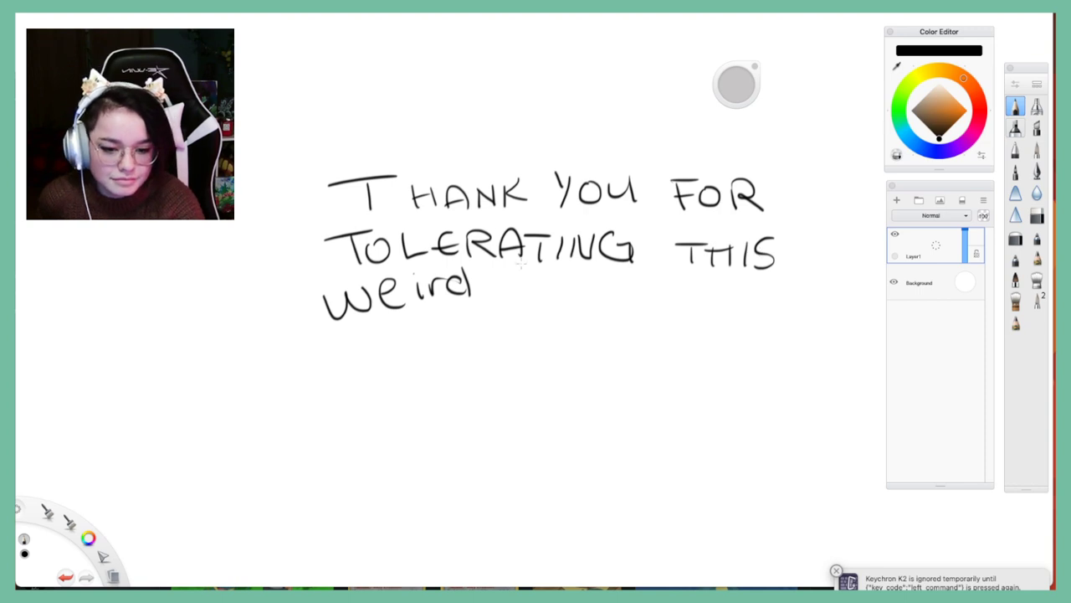
pyautogui.moveTo(574, 274)
pyautogui.mouseDown()
pyautogui.moveTo(547, 298)
pyautogui.moveTo(590, 301)
pyautogui.mouseUp()
pyautogui.moveTo(569, 274); pyautogui.dragTo(613, 278)
pyautogui.moveTo(621, 288)
pyautogui.mouseDown()
pyautogui.moveTo(636, 279)
pyautogui.moveTo(658, 301)
pyautogui.moveTo(689, 307)
pyautogui.mouseUp()
pyautogui.moveTo(699, 308)
pyautogui.mouseDown()
pyautogui.moveTo(713, 295)
pyautogui.moveTo(728, 308)
pyautogui.moveTo(777, 311)
pyautogui.moveTo(813, 300)
pyautogui.moveTo(803, 313)
pyautogui.mouseUp()
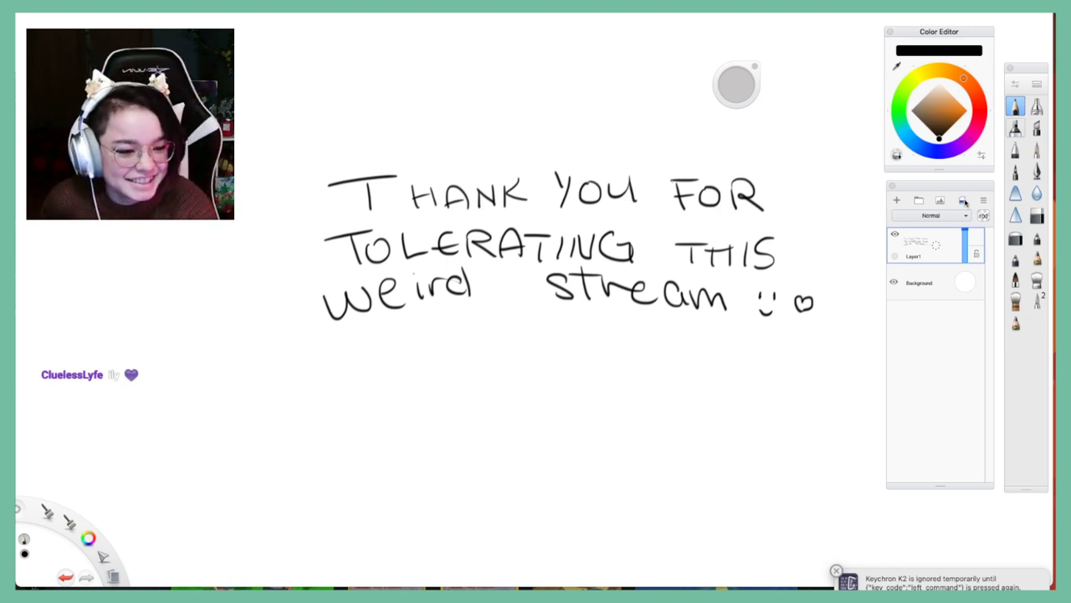
pyautogui.click(962, 201)
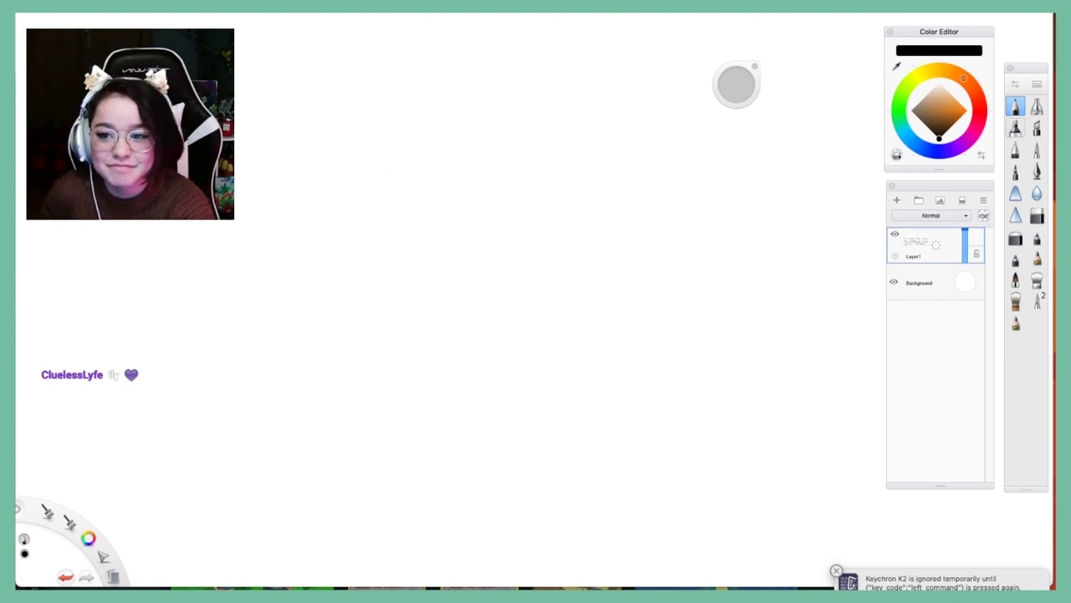
# Sketch a small head near the canvas's top centre with a round skull, vertical centre line, tapered jaw and two ears
pyautogui.moveTo(419, 46)
pyautogui.mouseDown()
pyautogui.moveTo(408, 101)
pyautogui.moveTo(451, 41)
pyautogui.moveTo(416, 69)
pyautogui.moveTo(411, 113)
pyautogui.mouseUp()
pyautogui.moveTo(423, 54); pyautogui.dragTo(418, 138)
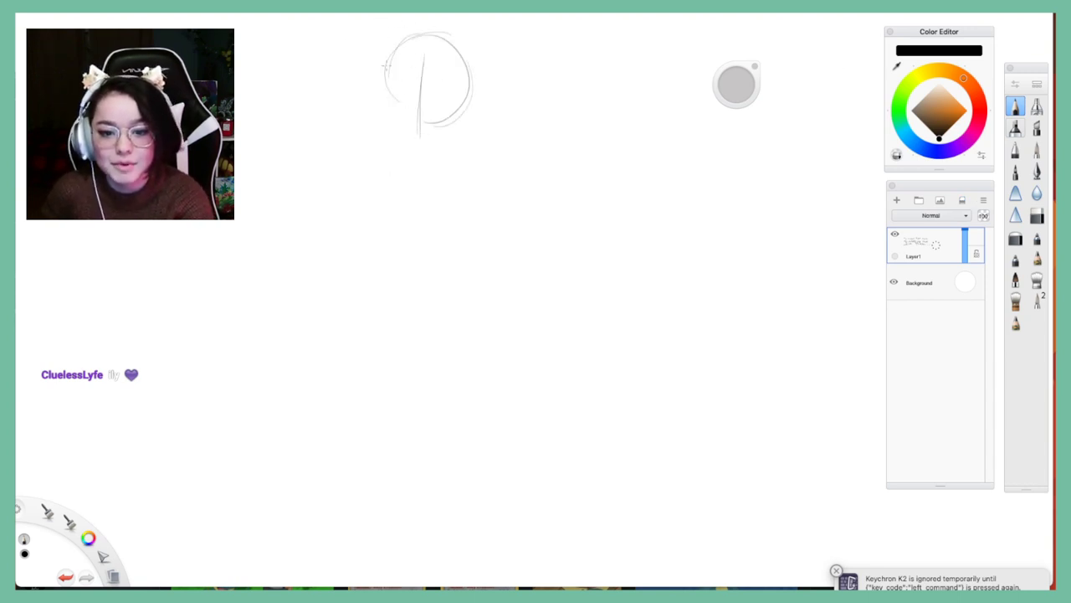
pyautogui.moveTo(385, 71)
pyautogui.mouseDown()
pyautogui.moveTo(390, 121)
pyautogui.moveTo(417, 142)
pyautogui.moveTo(445, 131)
pyautogui.moveTo(418, 147)
pyautogui.moveTo(467, 102)
pyautogui.moveTo(467, 64)
pyautogui.moveTo(468, 117)
pyautogui.mouseUp()
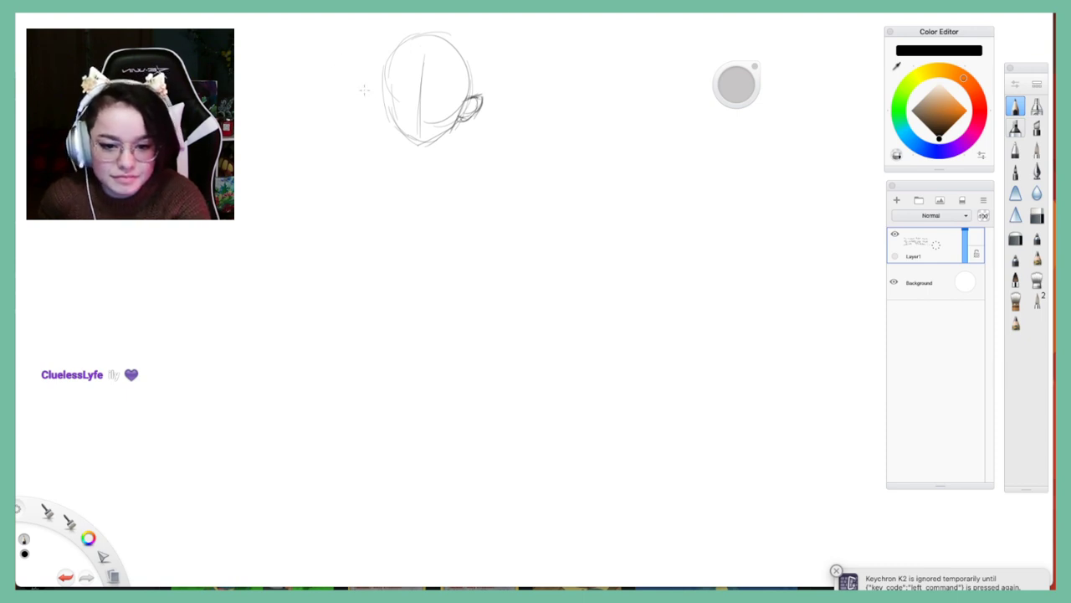
pyautogui.moveTo(384, 94)
pyautogui.mouseDown()
pyautogui.moveTo(385, 113)
pyautogui.moveTo(386, 94)
pyautogui.mouseUp()
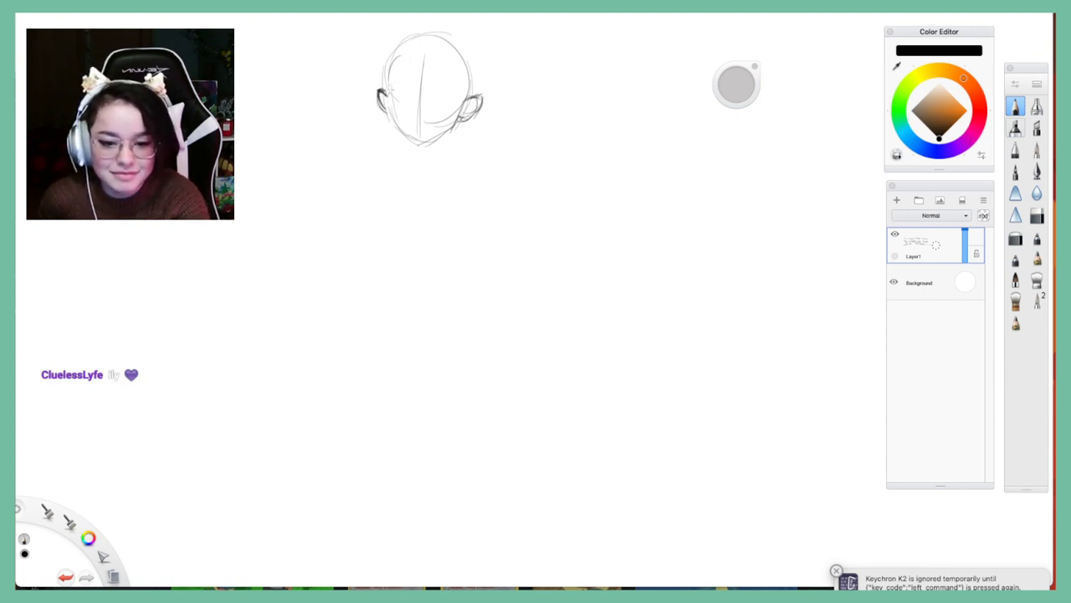
# Retrace the side of the face and the rounded chin with darker pencil lines, undoing the misplaced strokes
pyautogui.moveTo(415, 43)
pyautogui.mouseDown()
pyautogui.moveTo(388, 87)
pyautogui.moveTo(392, 122)
pyautogui.moveTo(431, 138)
pyautogui.moveTo(466, 120)
pyautogui.moveTo(428, 139)
pyautogui.mouseUp()
pyautogui.press('super+z')
pyautogui.press('super+z')
pyautogui.press('super+z')
pyautogui.moveTo(470, 89); pyautogui.dragTo(453, 134)
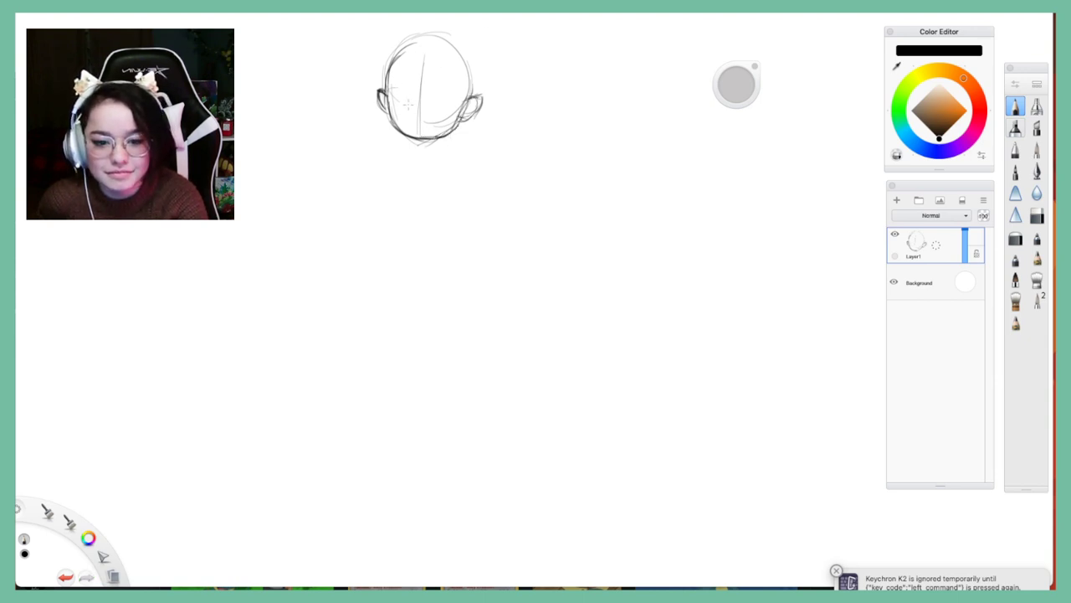
# Sketch round glasses joined by a bridge across the face and add dark upper lash lines for both eyes
pyautogui.moveTo(398, 85)
pyautogui.mouseDown()
pyautogui.moveTo(386, 112)
pyautogui.moveTo(412, 97)
pyautogui.moveTo(408, 117)
pyautogui.moveTo(428, 110)
pyautogui.moveTo(444, 122)
pyautogui.mouseUp()
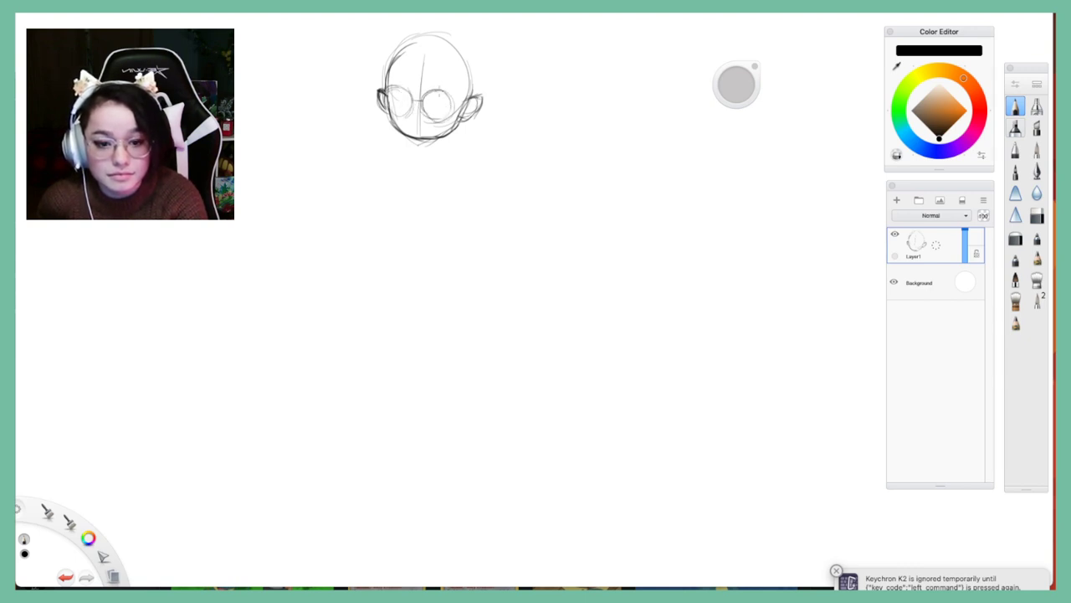
pyautogui.moveTo(429, 87)
pyautogui.mouseDown()
pyautogui.moveTo(449, 83)
pyautogui.moveTo(461, 95)
pyautogui.moveTo(394, 84)
pyautogui.moveTo(405, 80)
pyautogui.mouseUp()
pyautogui.moveTo(390, 86)
pyautogui.mouseDown()
pyautogui.moveTo(400, 82)
pyautogui.moveTo(399, 97)
pyautogui.mouseUp()
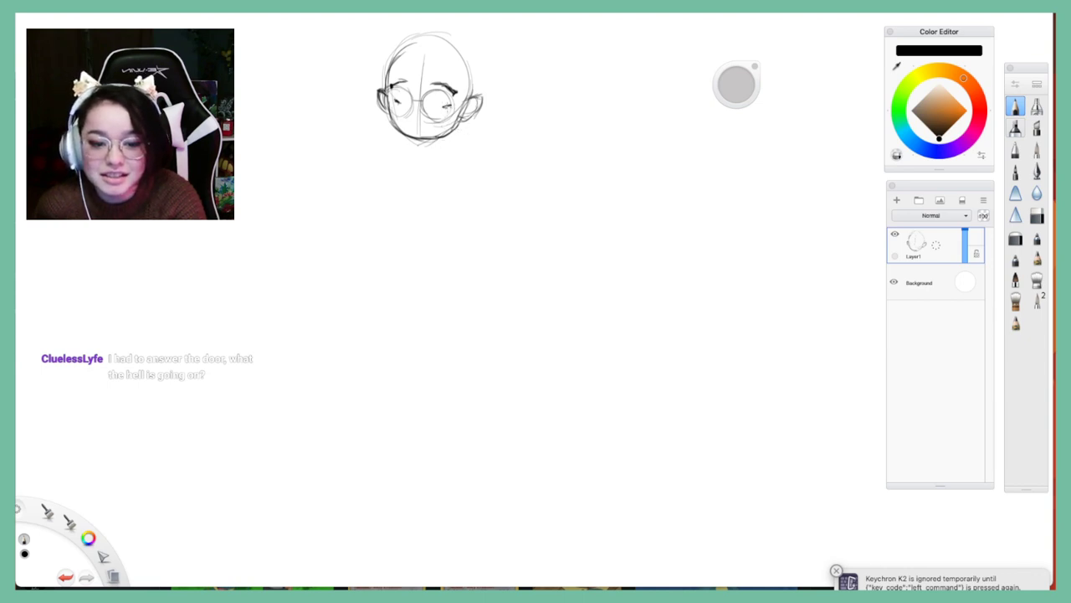
# Draw dark pupils in both eyes inside the glasses and add a small nose between them
pyautogui.moveTo(450, 109); pyautogui.dragTo(444, 107)
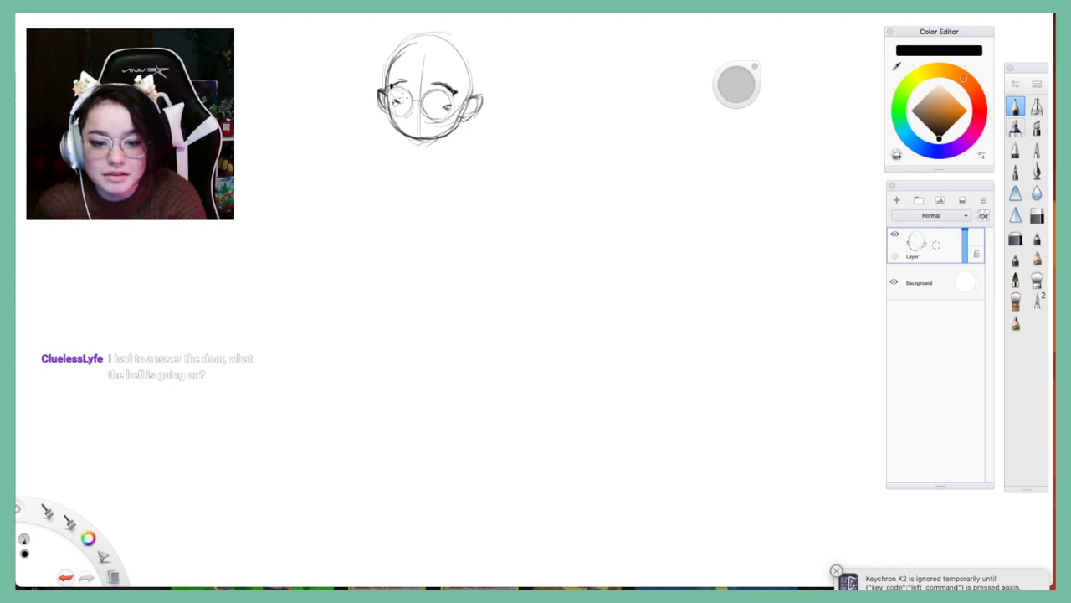
pyautogui.moveTo(400, 94); pyautogui.dragTo(402, 96)
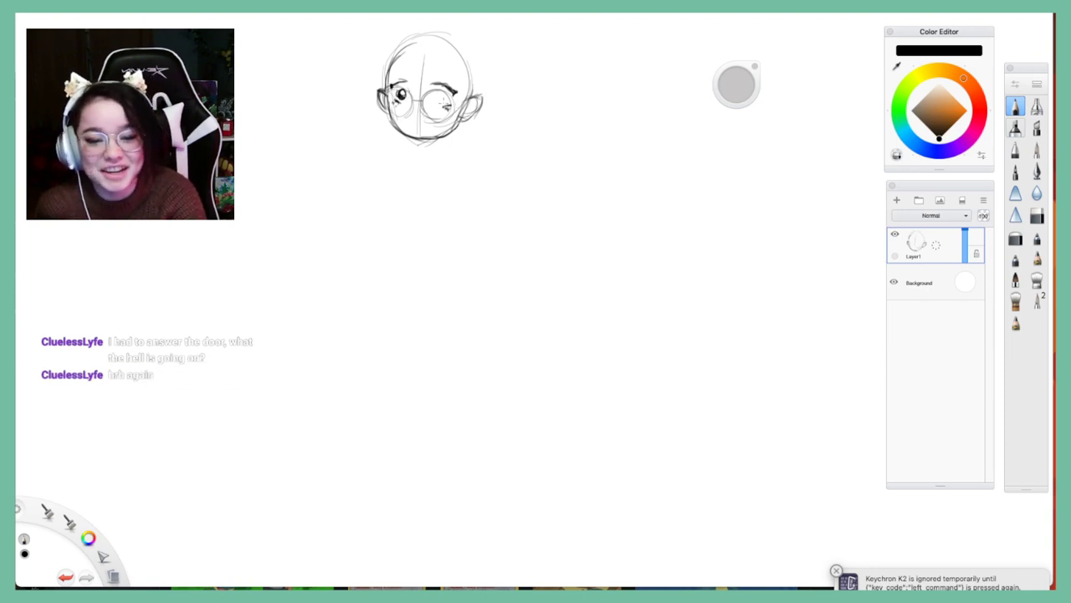
pyautogui.moveTo(435, 94); pyautogui.dragTo(445, 103)
pyautogui.moveTo(438, 99); pyautogui.dragTo(444, 104)
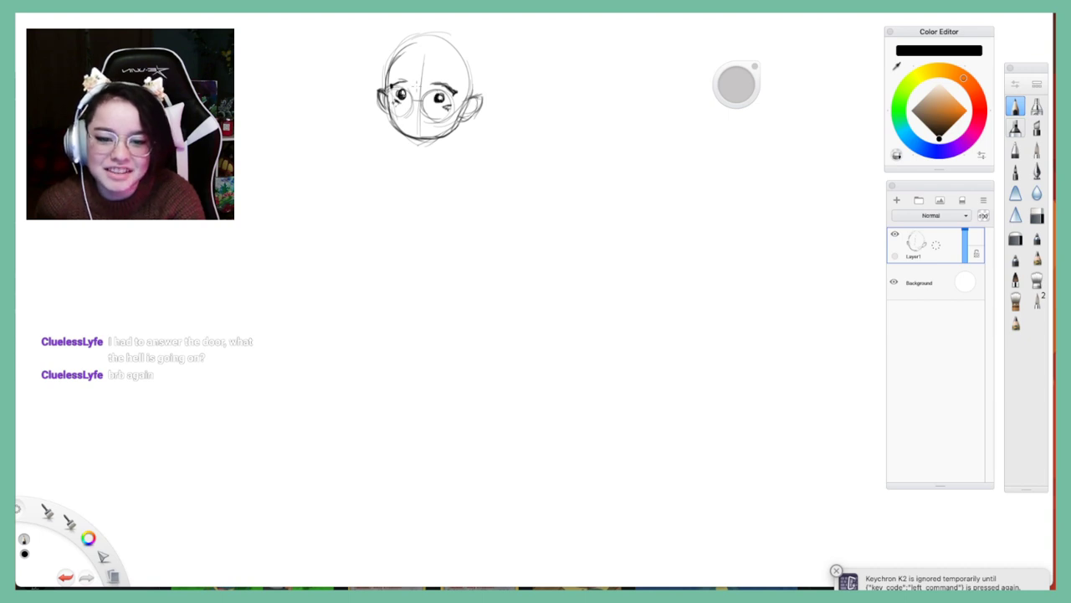
pyautogui.moveTo(434, 94); pyautogui.dragTo(442, 102)
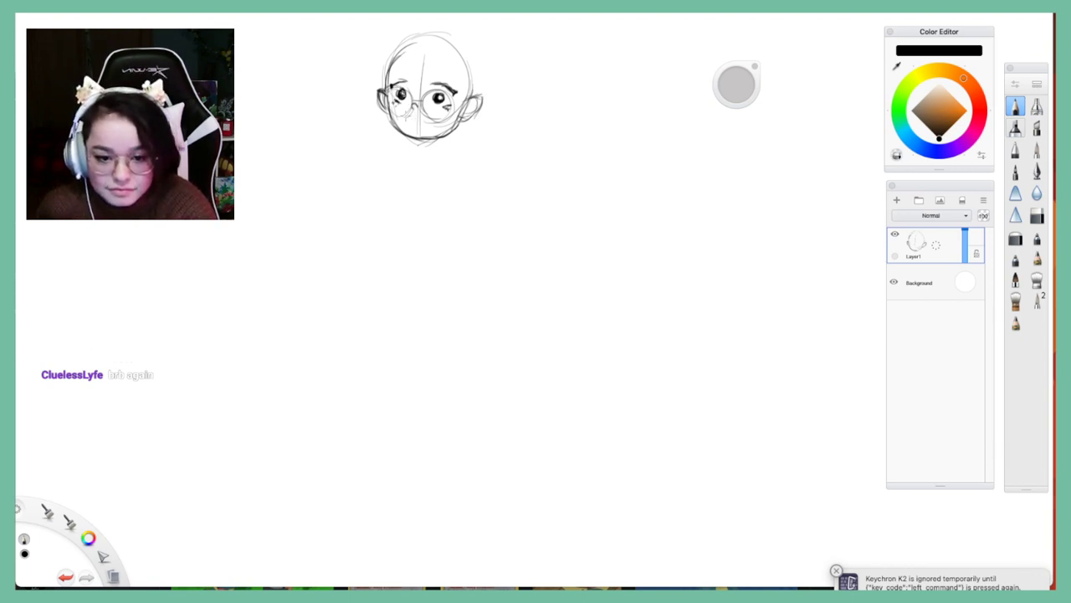
# Draw a small smiling mouth below the nose and short curved eyebrows above both eyes, redoing the first mouth stroke
pyautogui.moveTo(408, 118); pyautogui.dragTo(431, 119)
pyautogui.press('super+z')
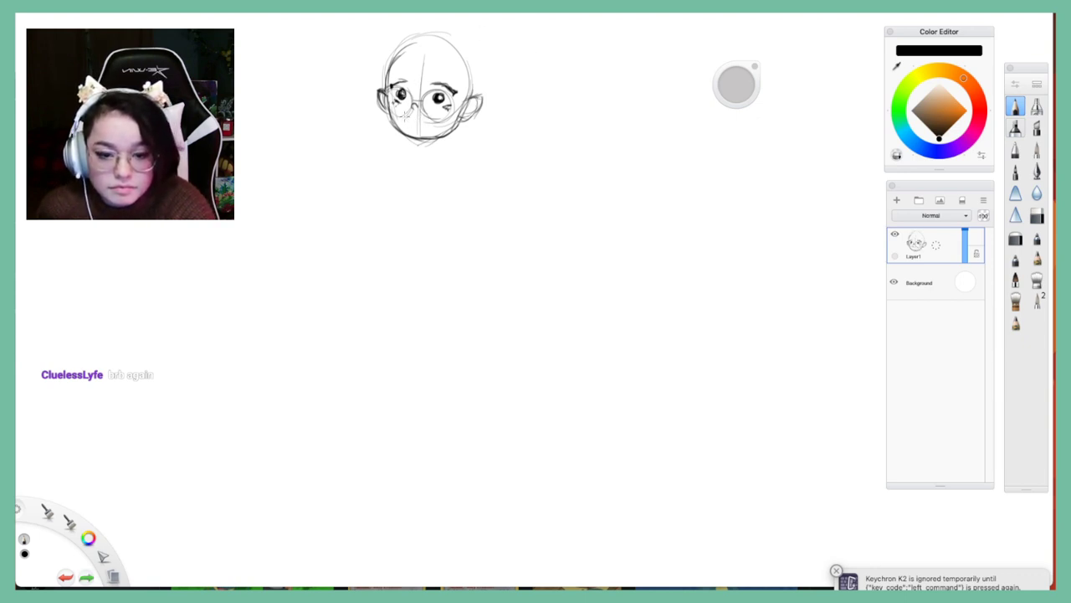
pyautogui.moveTo(406, 120); pyautogui.dragTo(424, 122)
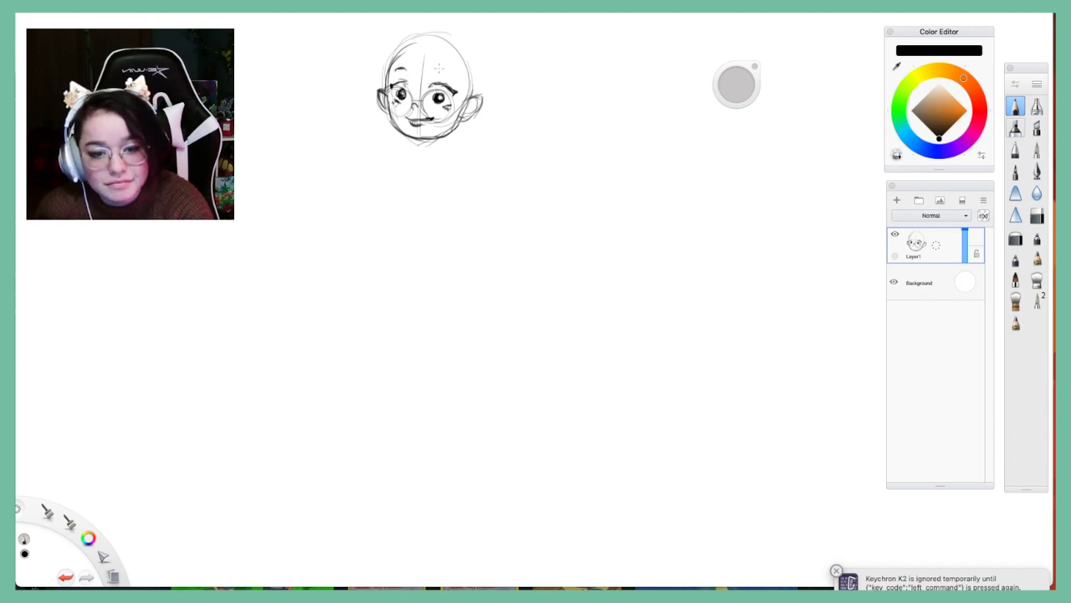
pyautogui.moveTo(440, 69); pyautogui.dragTo(449, 71)
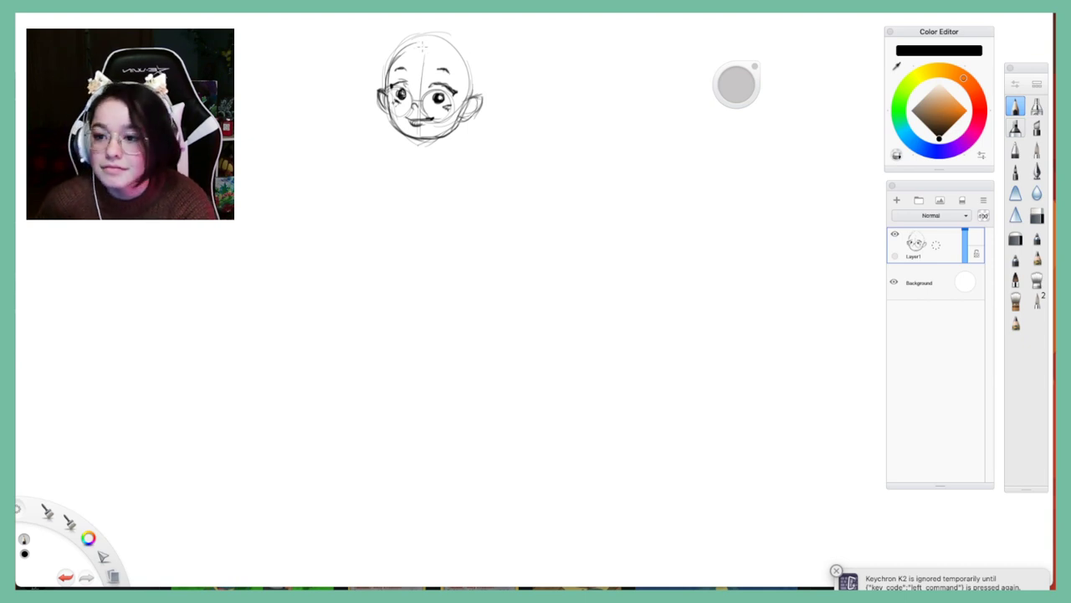
# Draw the swept hairline from the top of the forehead down to the ear on the face's right-hand side
pyautogui.moveTo(436, 50)
pyautogui.mouseDown()
pyautogui.moveTo(457, 84)
pyautogui.moveTo(484, 90)
pyautogui.mouseUp()
pyautogui.moveTo(417, 48)
pyautogui.mouseDown()
pyautogui.moveTo(449, 40)
pyautogui.moveTo(465, 82)
pyautogui.moveTo(482, 88)
pyautogui.moveTo(458, 102)
pyautogui.moveTo(482, 112)
pyautogui.mouseUp()
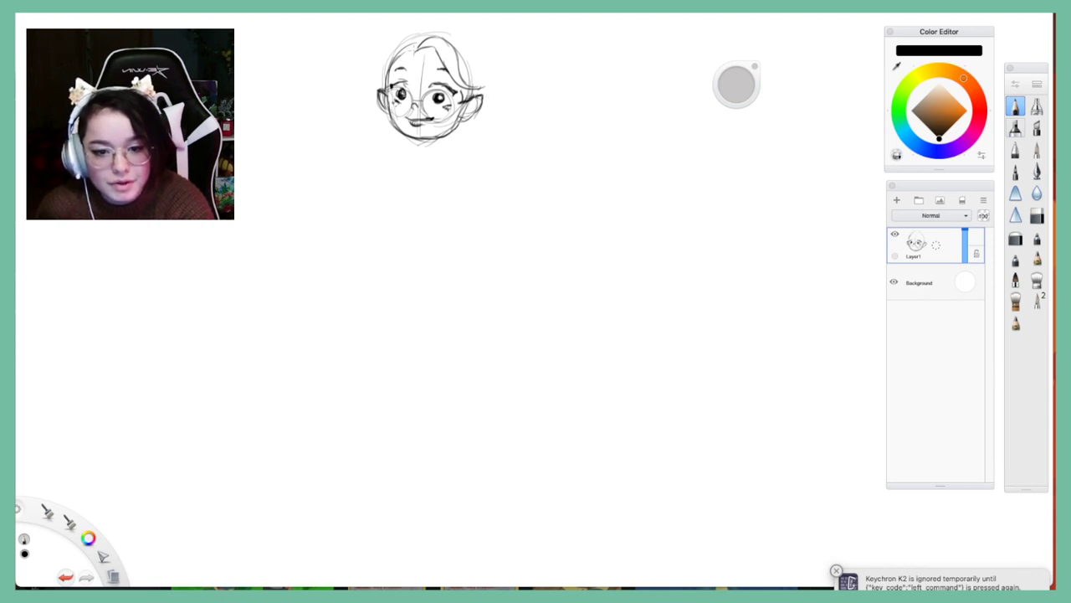
pyautogui.moveTo(410, 44)
pyautogui.mouseDown()
pyautogui.moveTo(415, 30)
pyautogui.moveTo(422, 39)
pyautogui.mouseUp()
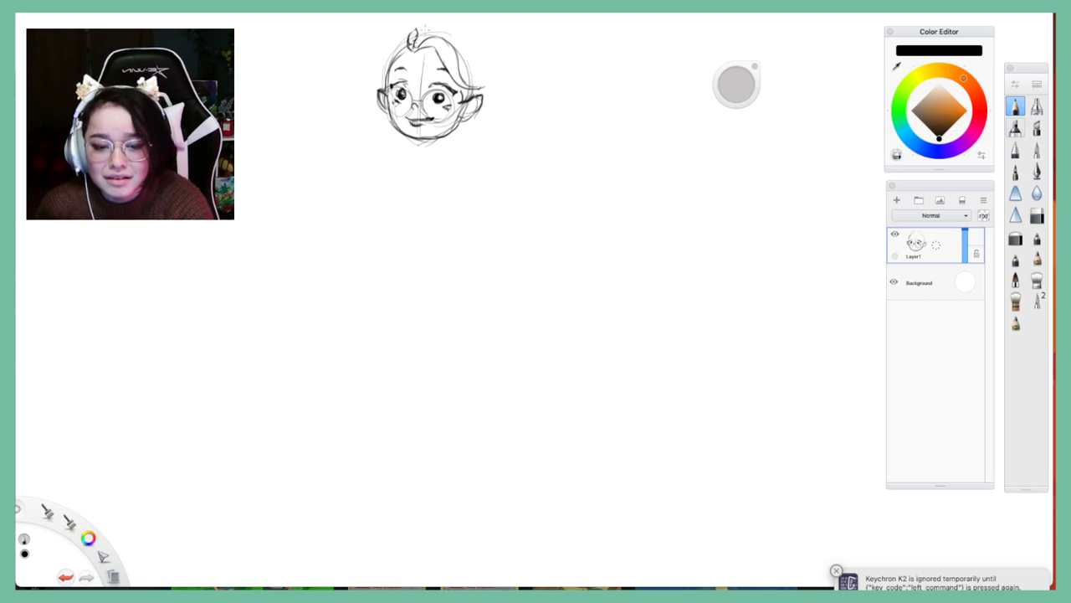
pyautogui.press('super+z')
pyautogui.press('super+z')
pyautogui.press('super+z')
pyautogui.press('super+z')
pyautogui.press('super+z')
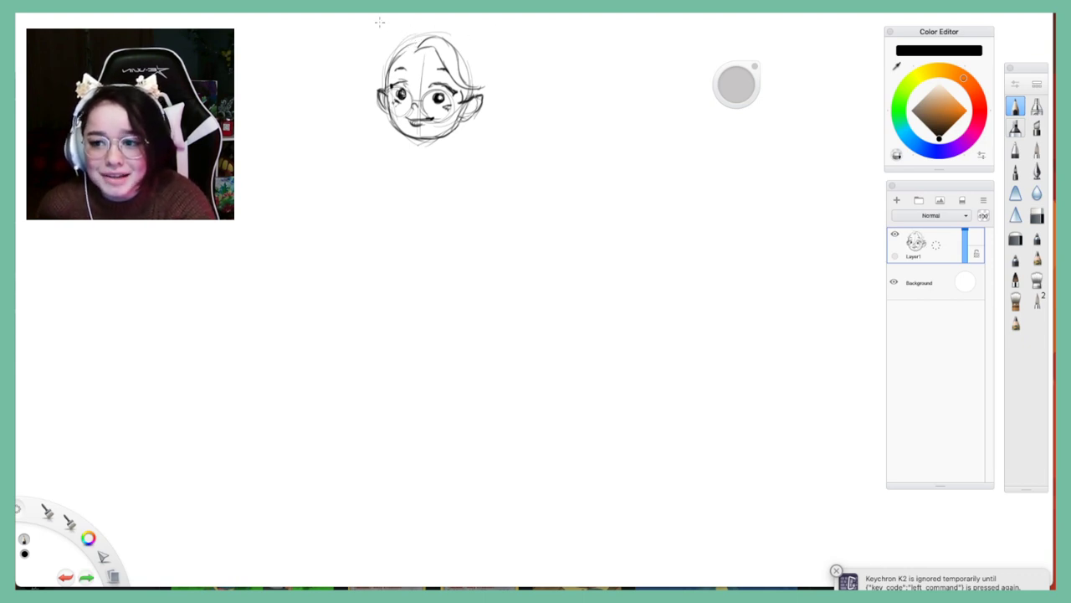
# Draw the opposite side of the hairline, curving from the parting down the left-hand side of the forehead
pyautogui.moveTo(412, 52); pyautogui.dragTo(396, 59)
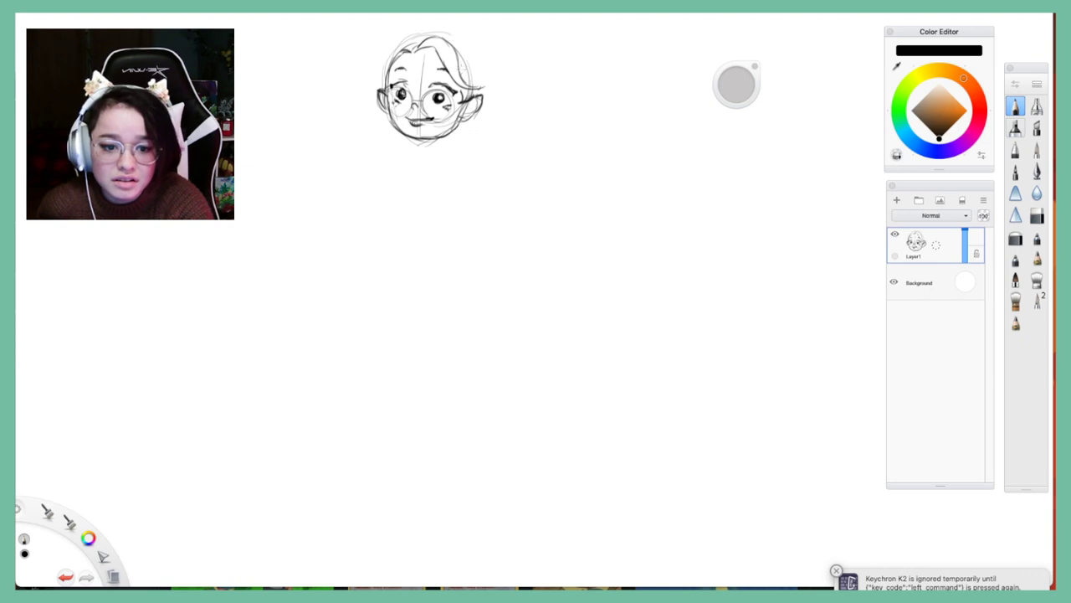
pyautogui.moveTo(471, 63)
pyautogui.mouseDown()
pyautogui.moveTo(489, 102)
pyautogui.moveTo(459, 132)
pyautogui.moveTo(471, 135)
pyautogui.mouseUp()
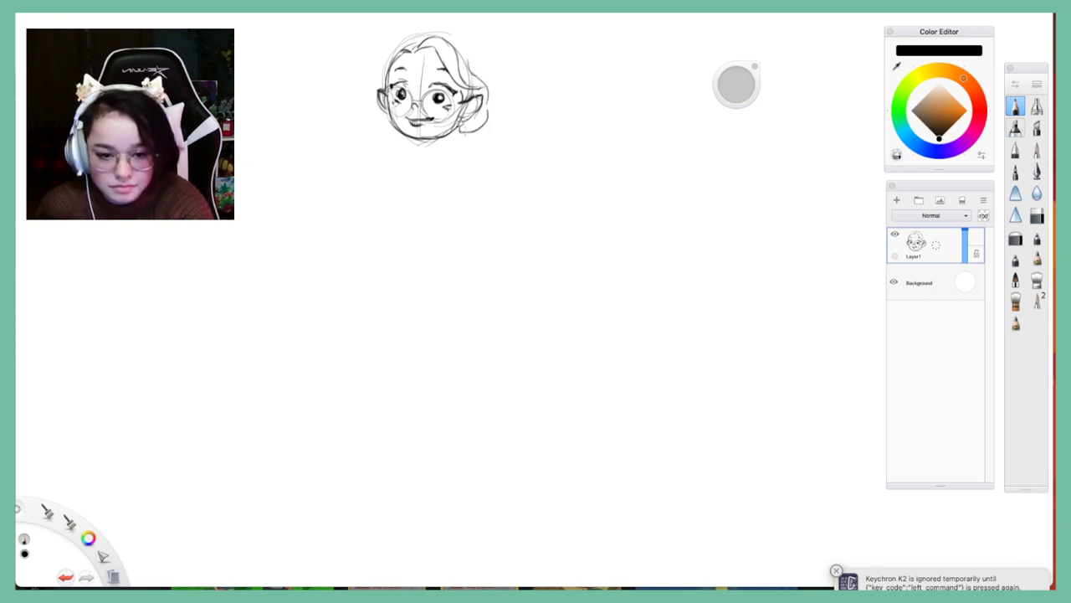
pyautogui.hotkey('ctrl', 'z')
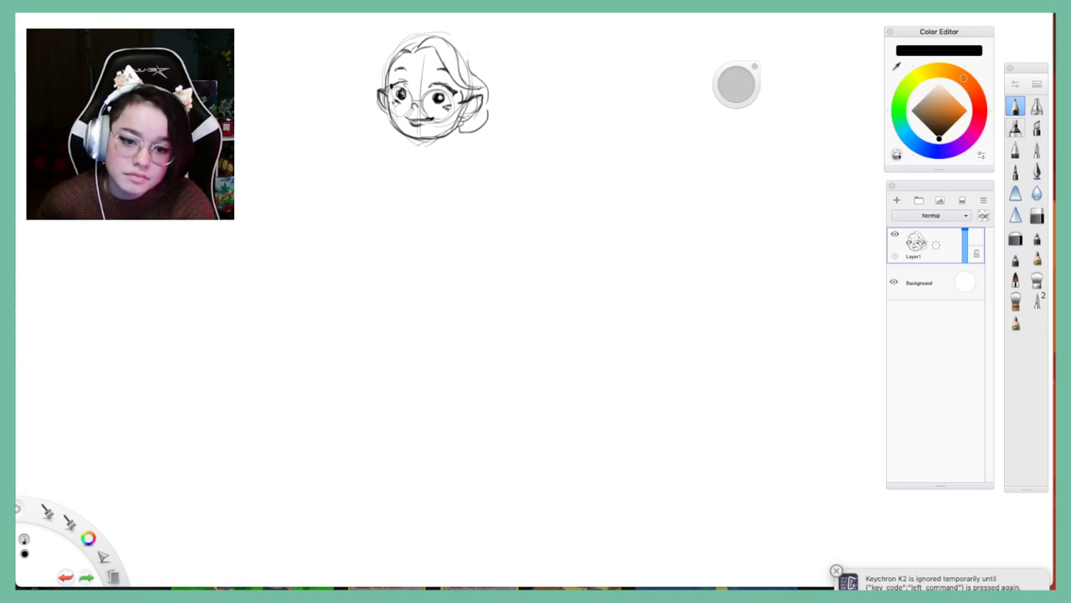
pyautogui.hotkey('ctrl', 'z')
pyautogui.hotkey('ctrl', 'z')
pyautogui.hotkey('ctrl', 'shift', 'z')
pyautogui.hotkey('ctrl', 'shift', 'z')
pyautogui.hotkey('ctrl', 'shift', 'z')
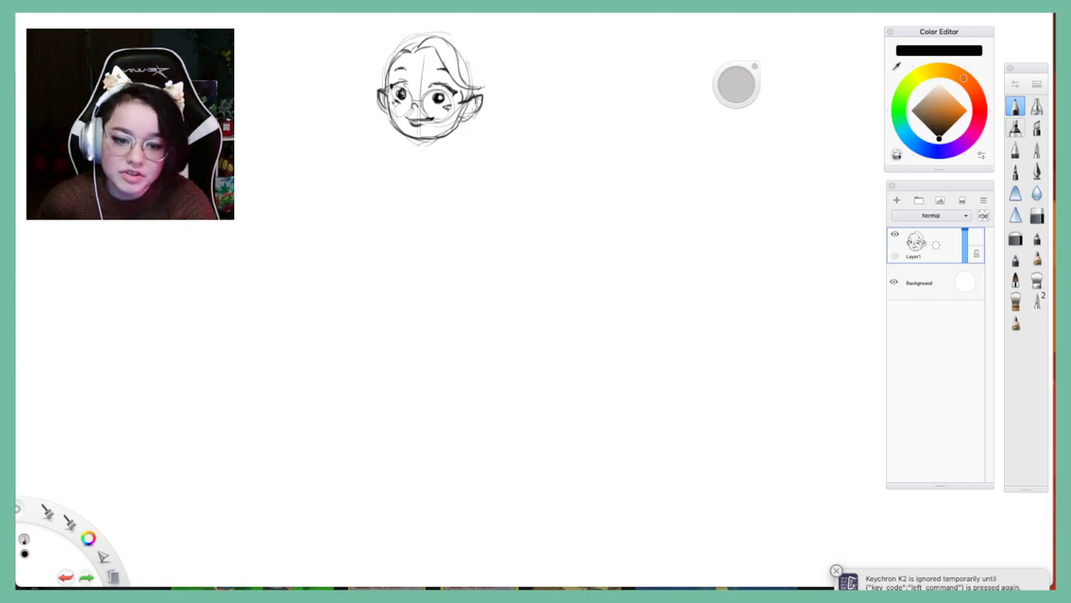
pyautogui.hotkey('ctrl', 'z')
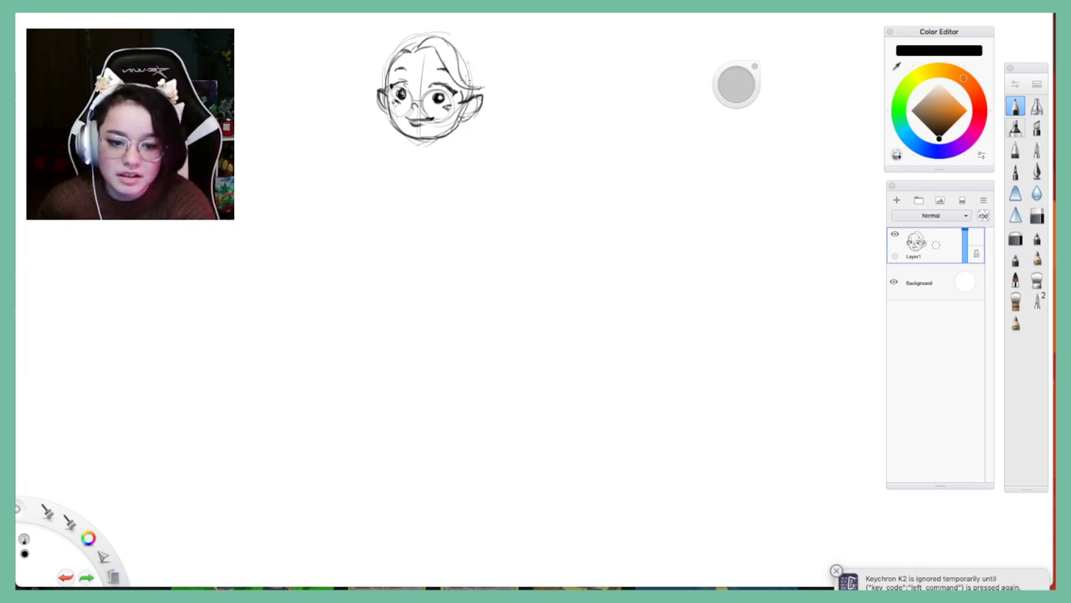
pyautogui.moveTo(470, 90); pyautogui.dragTo(482, 128)
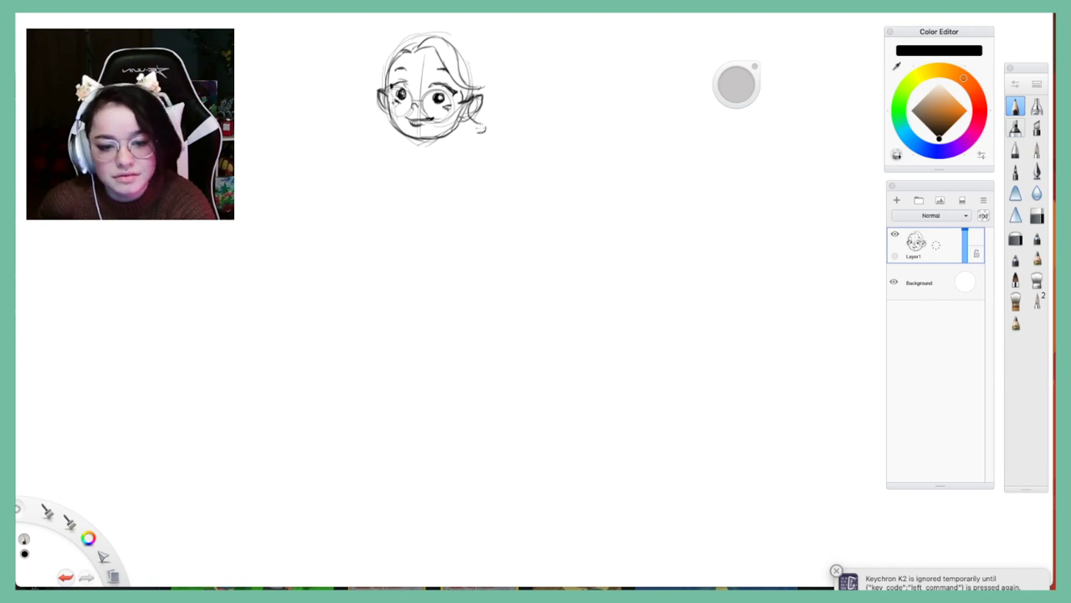
pyautogui.hotkey('ctrl', 'z')
pyautogui.hotkey('ctrl', 'z')
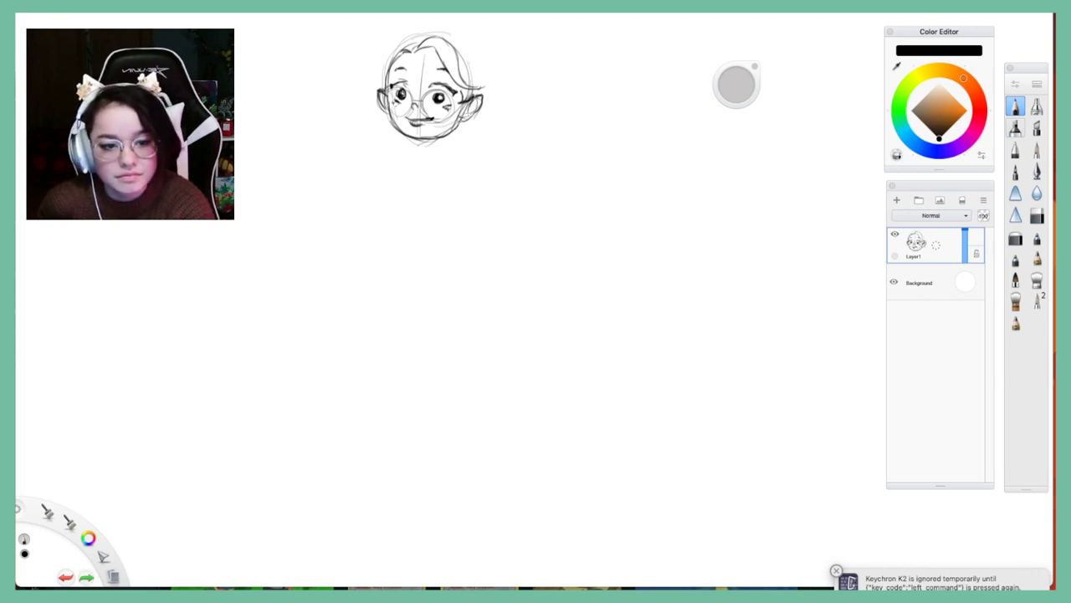
# Erase the sketch lines around the inner edge of the right-hand ear and switch back to the pencil
pyautogui.click(1036, 215)
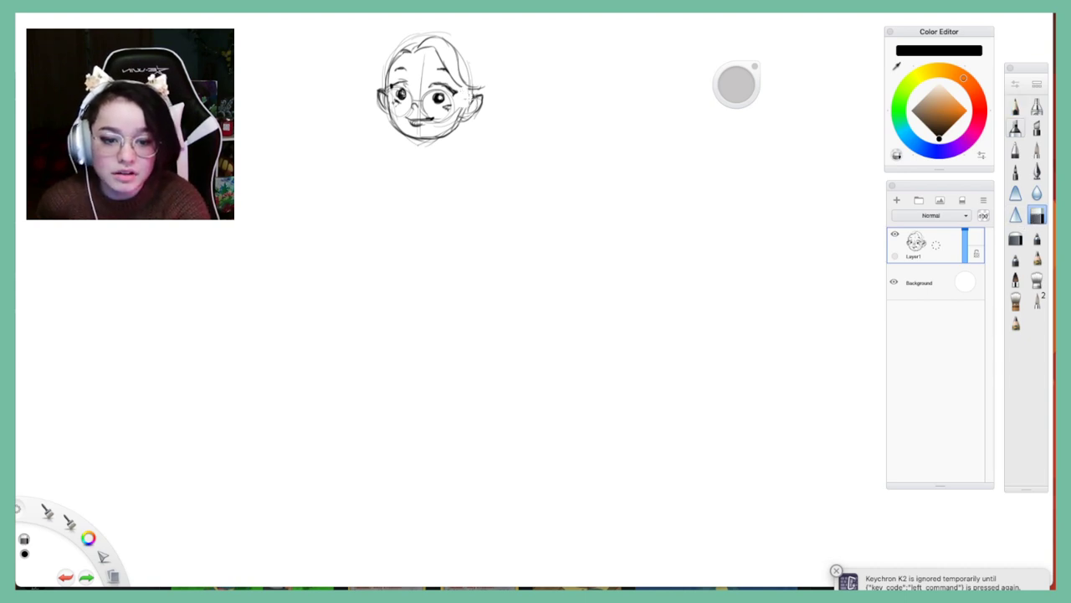
pyautogui.moveTo(468, 99); pyautogui.dragTo(474, 105)
pyautogui.click(1018, 108)
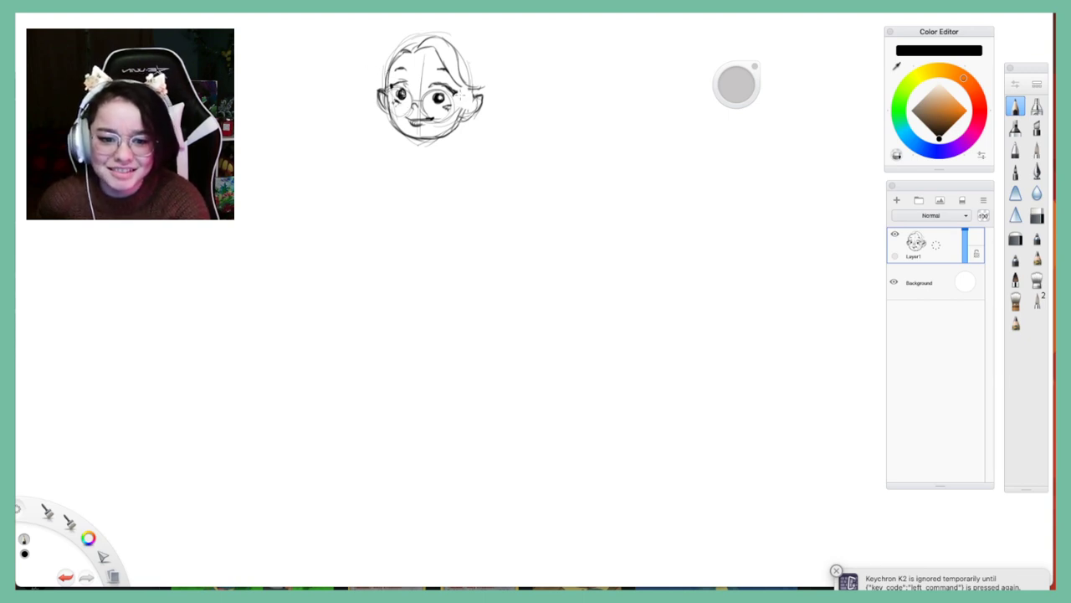
pyautogui.moveTo(461, 91); pyautogui.dragTo(459, 131)
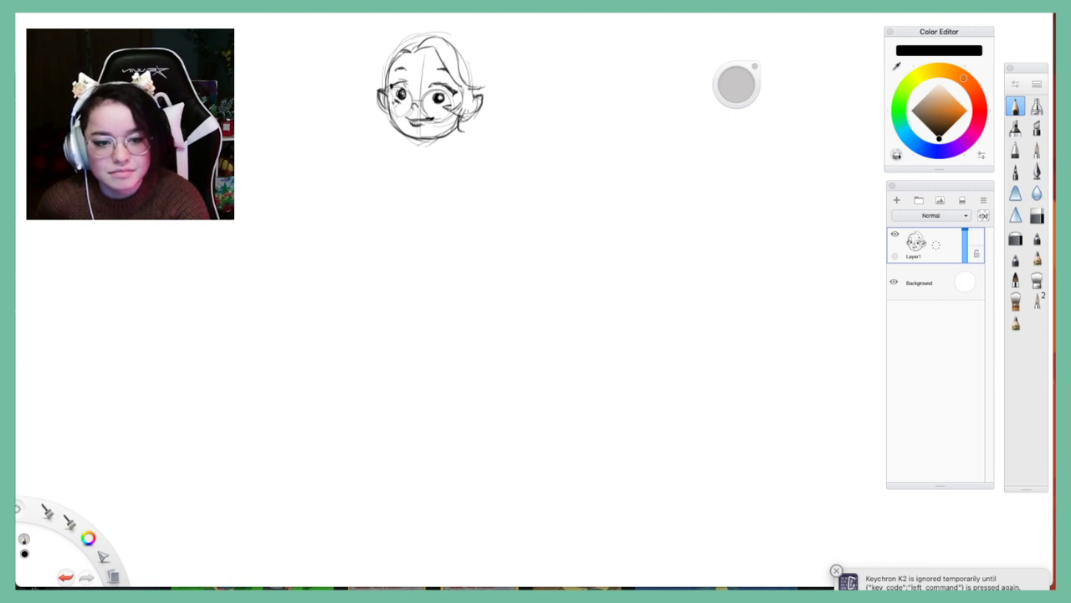
pyautogui.hotkey('ctrl', 'z')
pyautogui.hotkey('ctrl', 'z')
pyautogui.hotkey('ctrl', 'z')
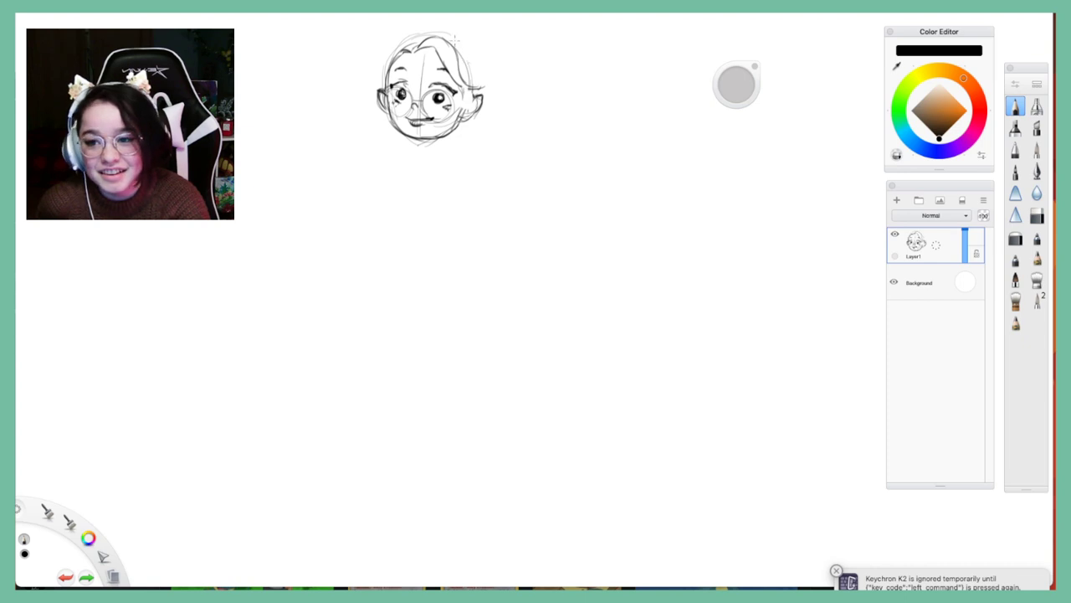
# Draw the hair's outer contour on the right-hand side and a wavy lock hanging in front of the ear past the jaw
pyautogui.moveTo(454, 39)
pyautogui.mouseDown()
pyautogui.moveTo(475, 59)
pyautogui.moveTo(480, 96)
pyautogui.moveTo(458, 144)
pyautogui.mouseUp()
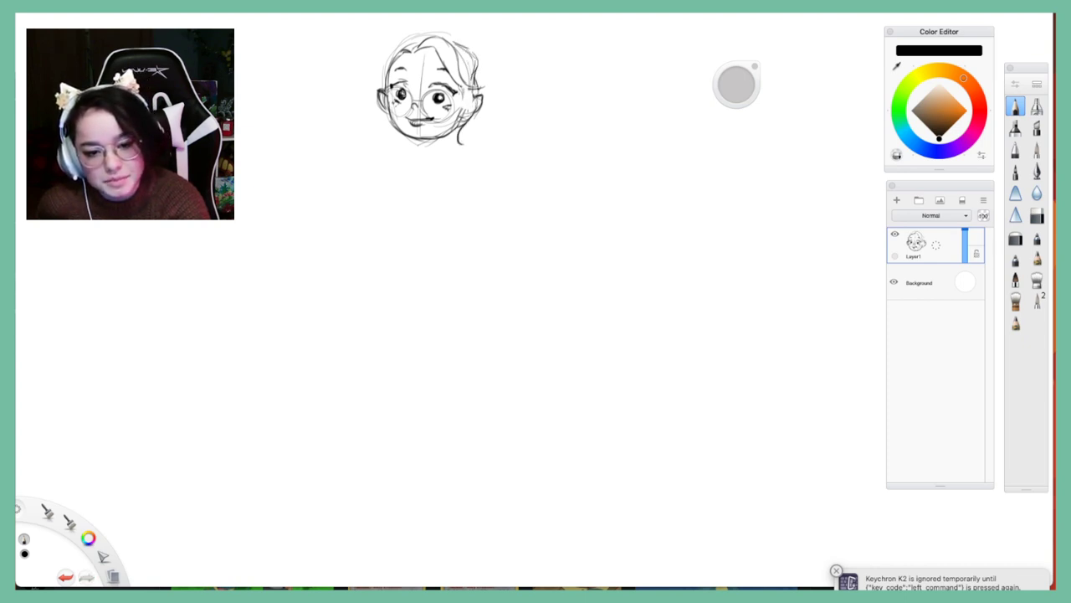
pyautogui.moveTo(463, 88)
pyautogui.mouseDown()
pyautogui.moveTo(449, 108)
pyautogui.moveTo(452, 138)
pyautogui.mouseUp()
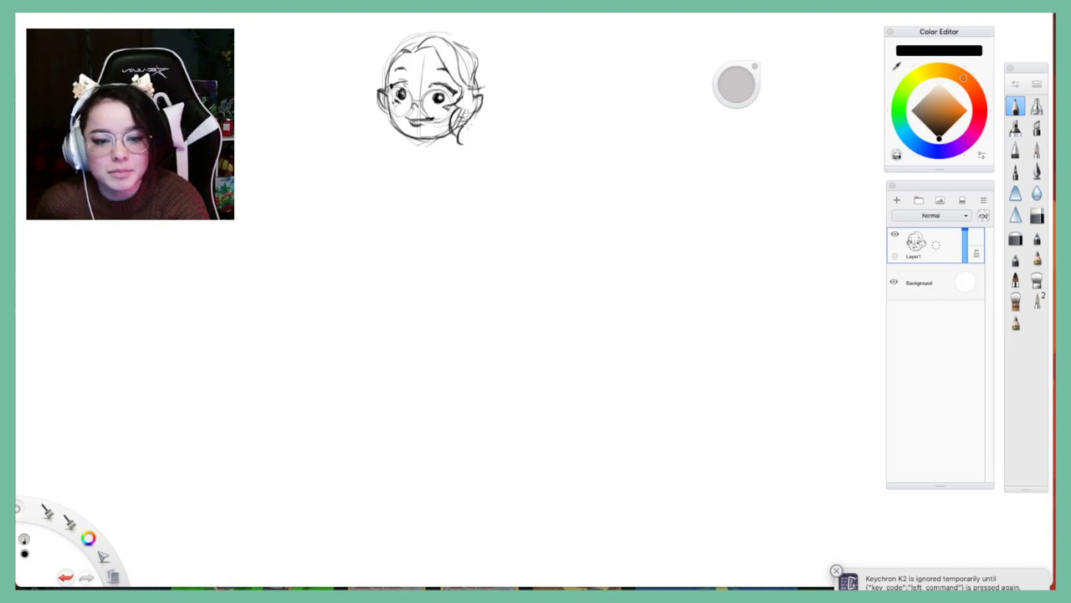
pyautogui.moveTo(458, 49)
pyautogui.mouseDown()
pyautogui.moveTo(478, 81)
pyautogui.moveTo(459, 129)
pyautogui.mouseUp()
# Reinforce the outer contours of both ears with darker pencil strokes
pyautogui.moveTo(488, 84)
pyautogui.mouseDown()
pyautogui.moveTo(476, 117)
pyautogui.moveTo(477, 100)
pyautogui.mouseUp()
pyautogui.moveTo(380, 77)
pyautogui.mouseDown()
pyautogui.moveTo(374, 111)
pyautogui.moveTo(387, 114)
pyautogui.mouseUp()
pyautogui.moveTo(382, 81); pyautogui.dragTo(386, 120)
# Add hair strokes across the crown and darken the strands above the right-hand ear
pyautogui.moveTo(390, 57)
pyautogui.mouseDown()
pyautogui.moveTo(380, 86)
pyautogui.moveTo(384, 72)
pyautogui.mouseUp()
pyautogui.moveTo(418, 40); pyautogui.dragTo(400, 47)
pyautogui.moveTo(442, 42)
pyautogui.mouseDown()
pyautogui.moveTo(439, 52)
pyautogui.moveTo(460, 67)
pyautogui.mouseUp()
pyautogui.moveTo(477, 72); pyautogui.dragTo(462, 87)
pyautogui.moveTo(460, 54); pyautogui.dragTo(460, 93)
pyautogui.moveTo(477, 46); pyautogui.dragTo(467, 84)
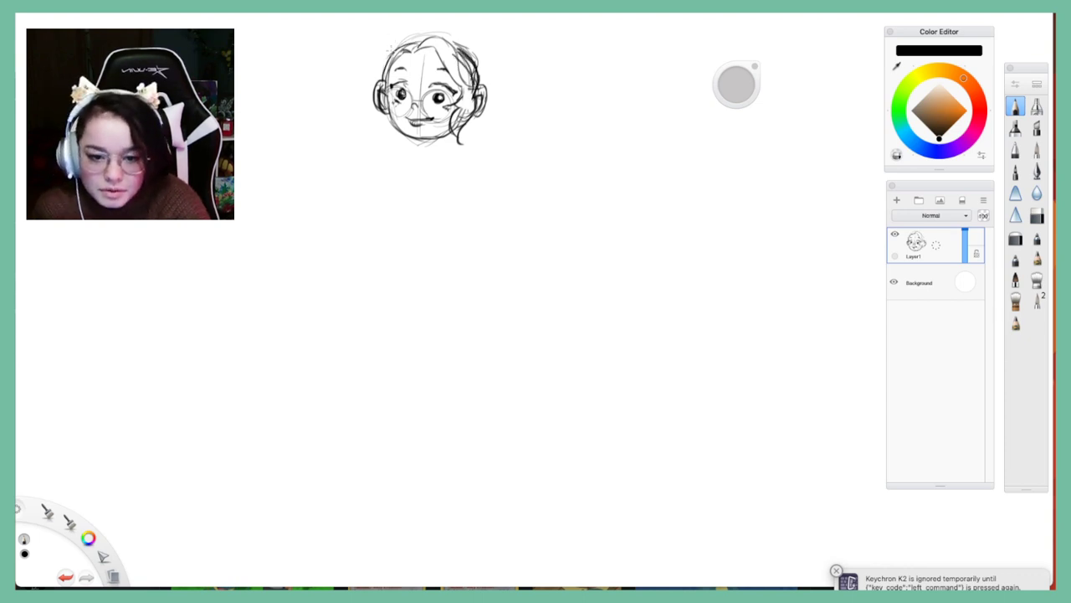
# Draw two pointed cat ears on top of the head and sketch the neck and shoulder lines below the chin
pyautogui.moveTo(385, 55)
pyautogui.mouseDown()
pyautogui.moveTo(390, 33)
pyautogui.moveTo(412, 42)
pyautogui.moveTo(482, 30)
pyautogui.moveTo(482, 68)
pyautogui.mouseUp()
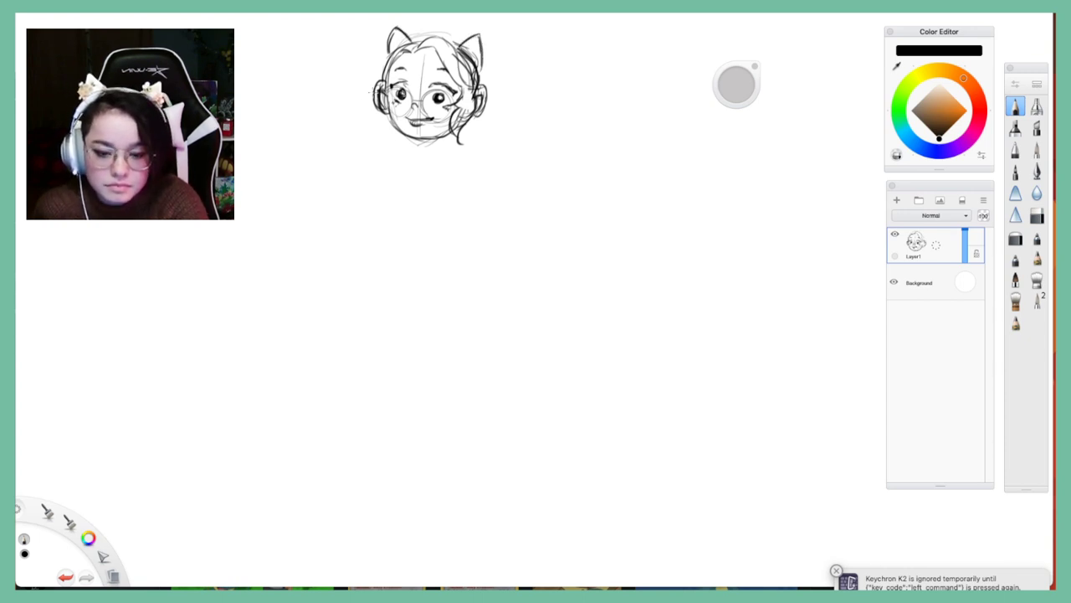
pyautogui.moveTo(408, 85)
pyautogui.mouseDown()
pyautogui.moveTo(392, 83)
pyautogui.moveTo(442, 94)
pyautogui.moveTo(404, 96)
pyautogui.moveTo(405, 109)
pyautogui.mouseUp()
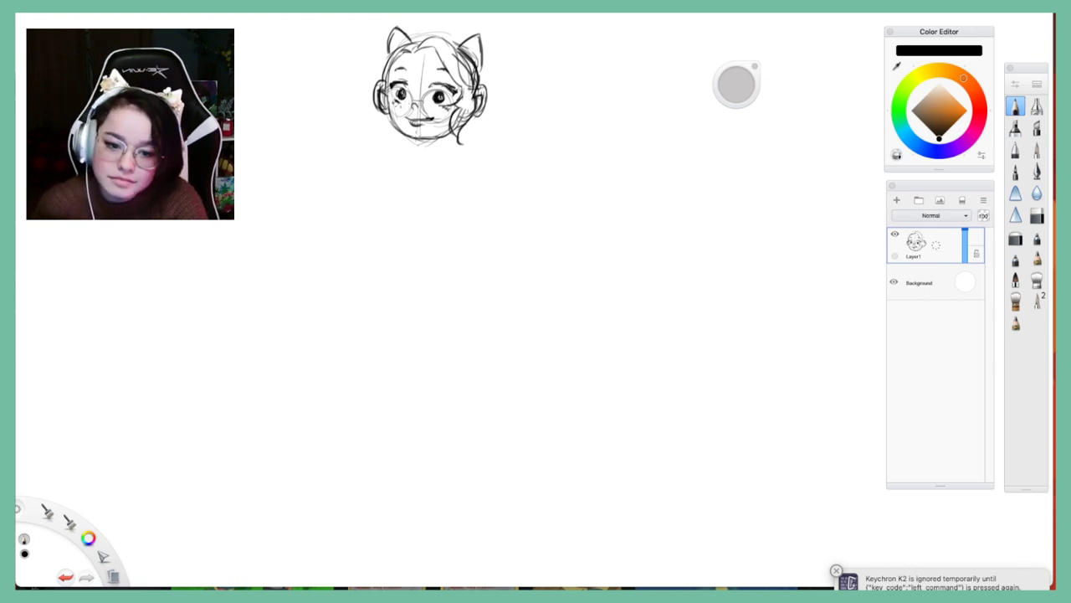
pyautogui.moveTo(422, 139); pyautogui.dragTo(436, 156)
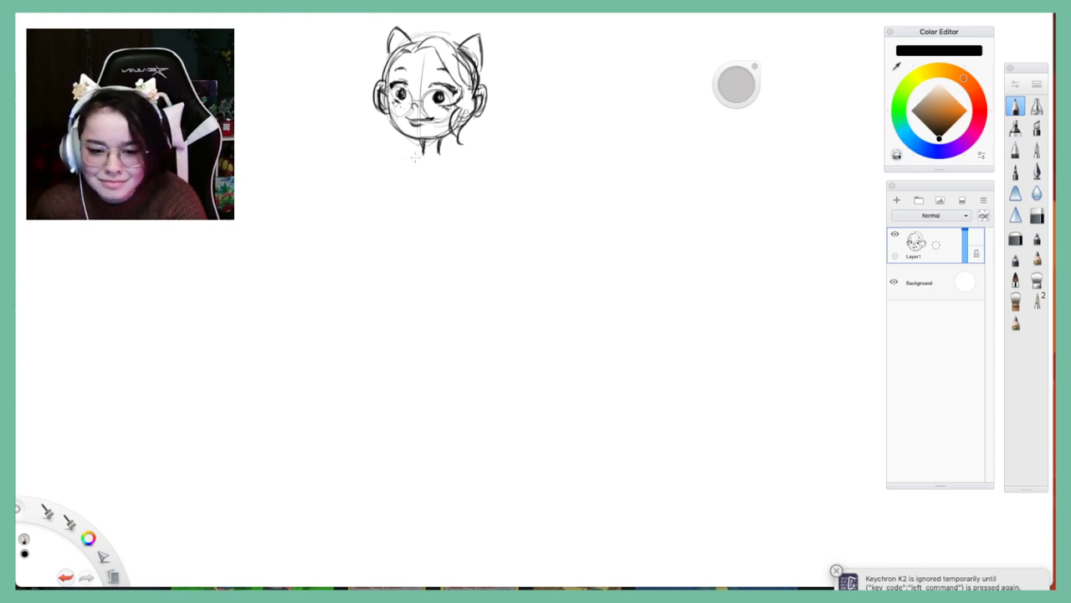
pyautogui.moveTo(418, 150)
pyautogui.mouseDown()
pyautogui.moveTo(396, 159)
pyautogui.moveTo(460, 162)
pyautogui.mouseUp()
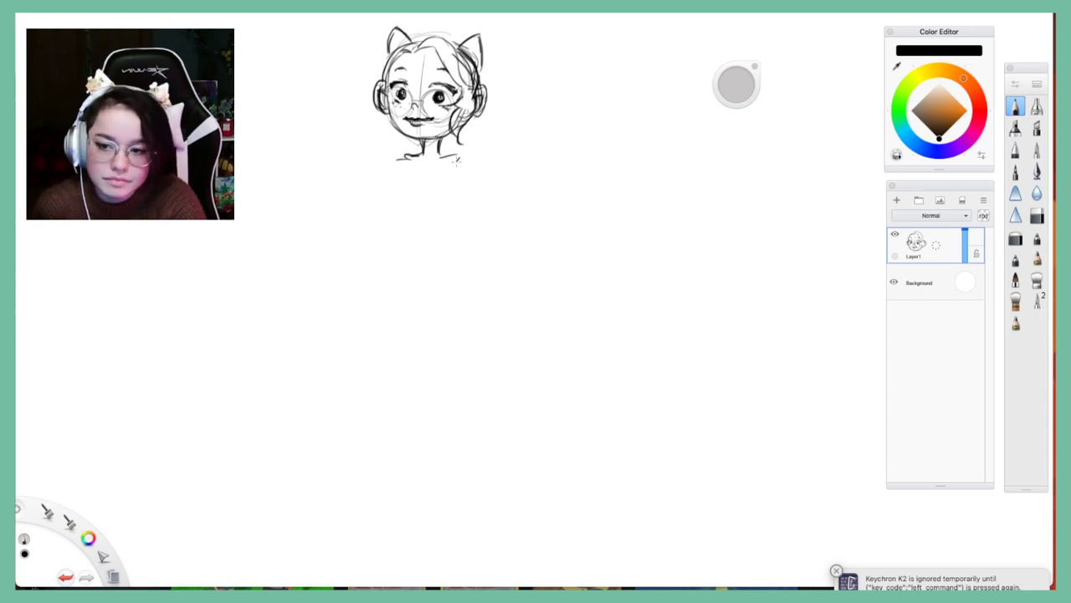
# Sketch a loose torso below the neckline, with curved sides that round inward at the hem
pyautogui.moveTo(404, 156)
pyautogui.mouseDown()
pyautogui.moveTo(425, 176)
pyautogui.moveTo(449, 172)
pyautogui.moveTo(447, 154)
pyautogui.moveTo(475, 153)
pyautogui.moveTo(385, 159)
pyautogui.moveTo(385, 225)
pyautogui.mouseUp()
pyautogui.moveTo(400, 181)
pyautogui.mouseDown()
pyautogui.moveTo(390, 227)
pyautogui.moveTo(390, 214)
pyautogui.moveTo(397, 241)
pyautogui.moveTo(420, 259)
pyautogui.mouseUp()
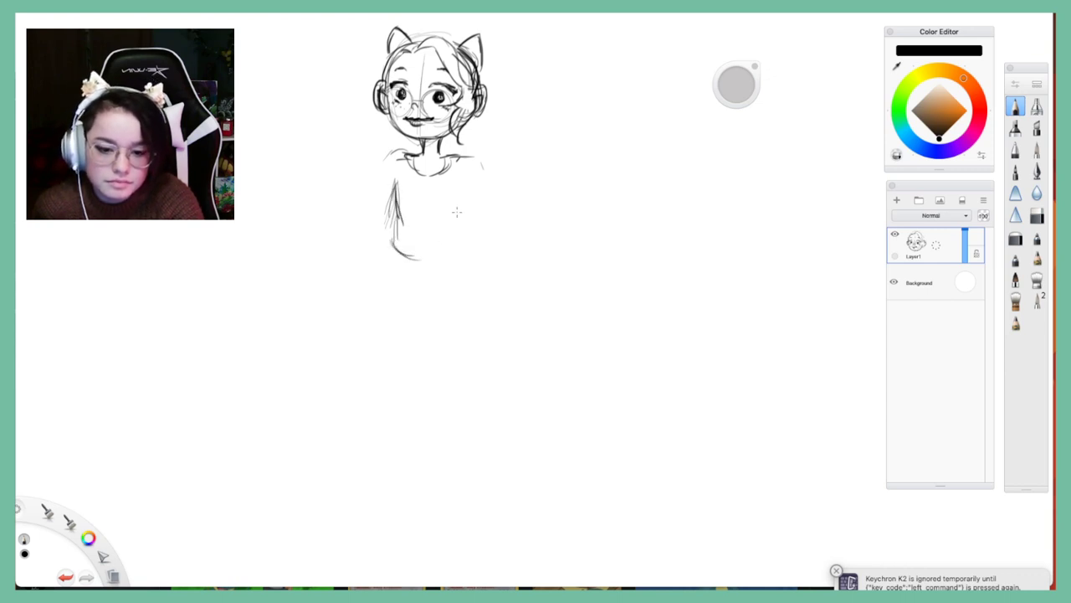
pyautogui.moveTo(397, 182)
pyautogui.mouseDown()
pyautogui.moveTo(390, 250)
pyautogui.moveTo(410, 261)
pyautogui.mouseUp()
pyautogui.moveTo(467, 184)
pyautogui.mouseDown()
pyautogui.moveTo(478, 251)
pyautogui.moveTo(462, 257)
pyautogui.mouseUp()
pyautogui.moveTo(473, 211); pyautogui.dragTo(453, 256)
pyautogui.moveTo(396, 178); pyautogui.dragTo(390, 198)
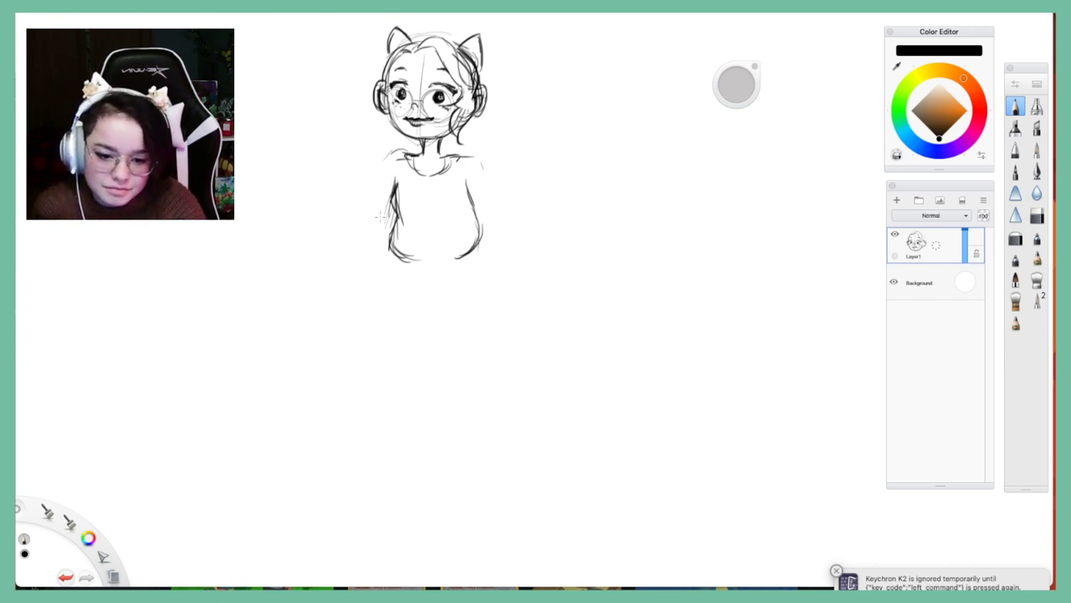
# Close the torso's hem and sketch two long legs with rough feet beneath it
pyautogui.moveTo(390, 261)
pyautogui.mouseDown()
pyautogui.moveTo(429, 265)
pyautogui.moveTo(470, 351)
pyautogui.mouseUp()
pyautogui.moveTo(482, 273); pyautogui.dragTo(462, 388)
pyautogui.moveTo(472, 325); pyautogui.dragTo(449, 413)
pyautogui.moveTo(418, 276); pyautogui.dragTo(425, 420)
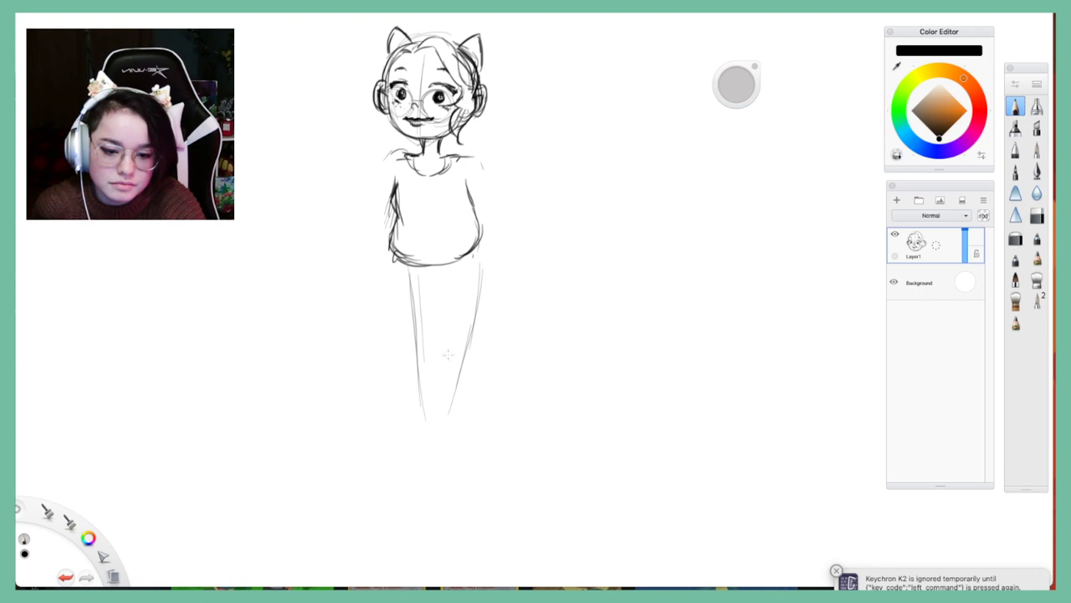
pyautogui.moveTo(444, 290); pyautogui.dragTo(458, 408)
pyautogui.moveTo(442, 318); pyautogui.dragTo(464, 416)
pyautogui.moveTo(468, 264); pyautogui.dragTo(468, 373)
pyautogui.moveTo(471, 323); pyautogui.dragTo(482, 431)
pyautogui.moveTo(451, 395)
pyautogui.mouseDown()
pyautogui.moveTo(465, 436)
pyautogui.moveTo(498, 461)
pyautogui.mouseUp()
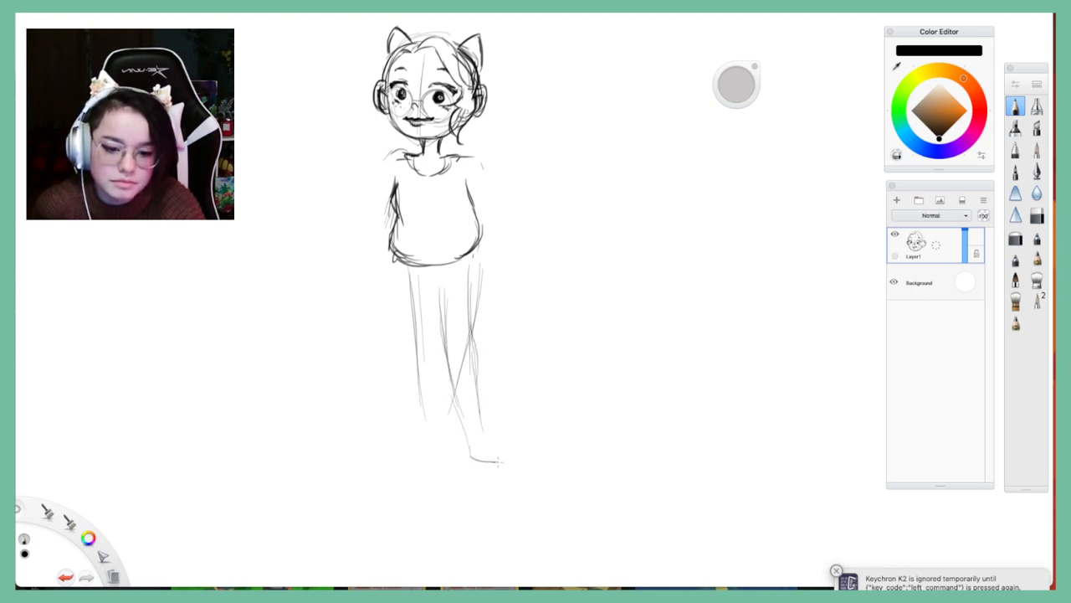
pyautogui.moveTo(405, 286)
pyautogui.mouseDown()
pyautogui.moveTo(398, 440)
pyautogui.moveTo(364, 438)
pyautogui.mouseUp()
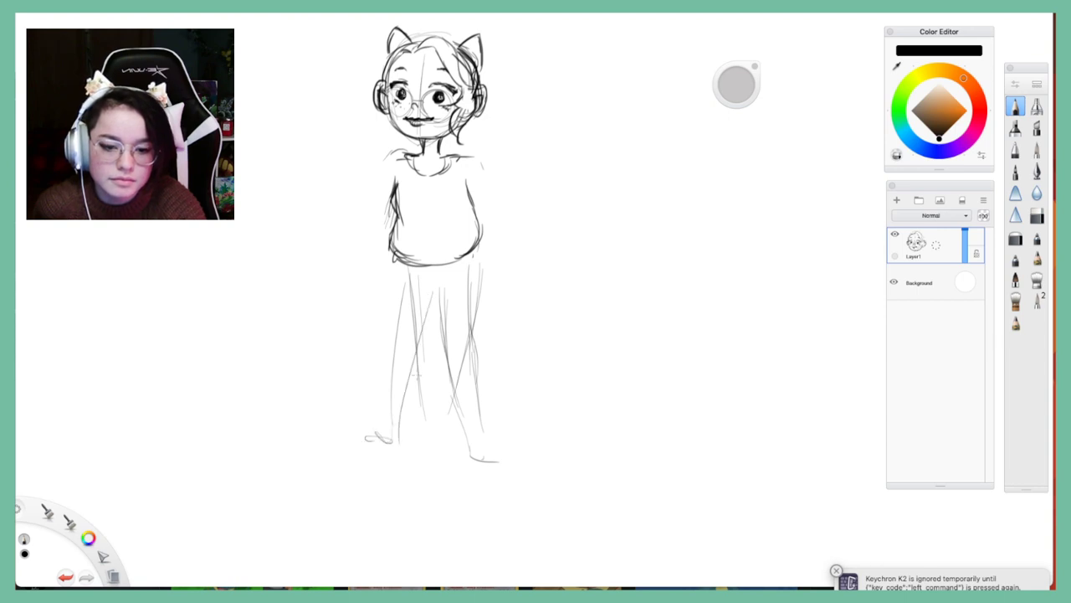
# Erase the torso and legs below the neckline and switch back to the pencil
pyautogui.click(1036, 215)
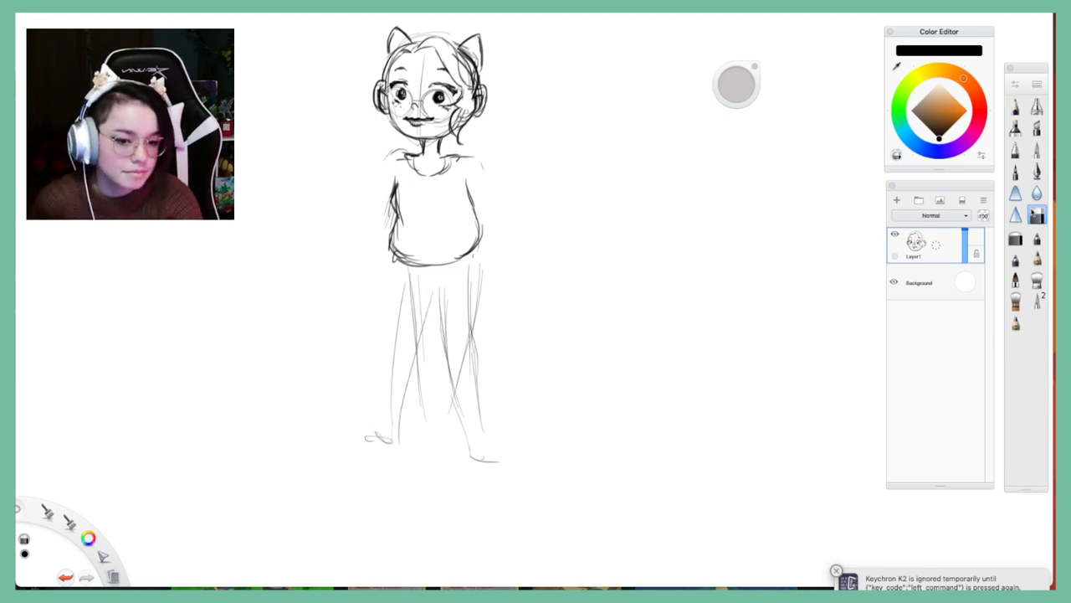
pyautogui.moveTo(395, 180)
pyautogui.mouseDown()
pyautogui.moveTo(390, 224)
pyautogui.moveTo(408, 261)
pyautogui.moveTo(473, 205)
pyautogui.moveTo(412, 389)
pyautogui.moveTo(423, 438)
pyautogui.moveTo(538, 483)
pyautogui.moveTo(528, 306)
pyautogui.moveTo(502, 268)
pyautogui.mouseUp()
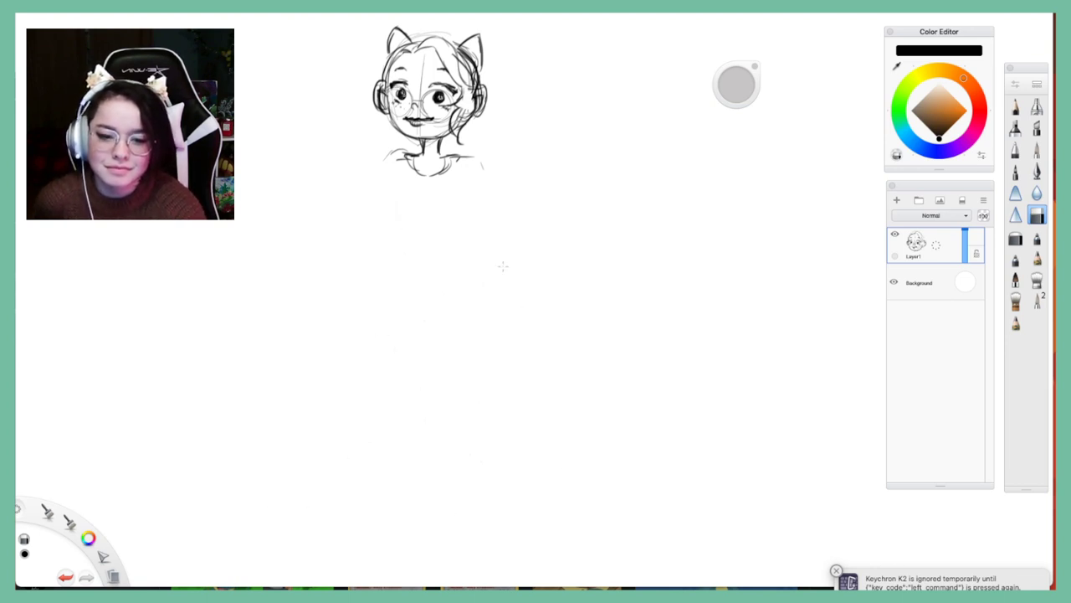
pyautogui.click(1015, 105)
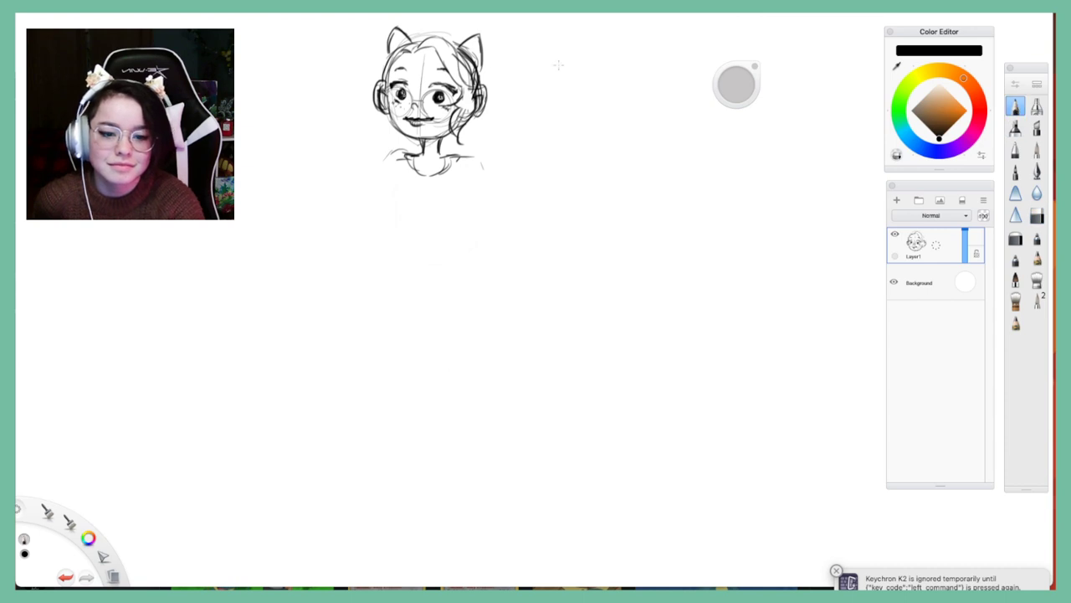
# Slope both shoulders outward and sketch a raised, bent arm with a closed hand on the left-hand side
pyautogui.moveTo(402, 151); pyautogui.dragTo(382, 167)
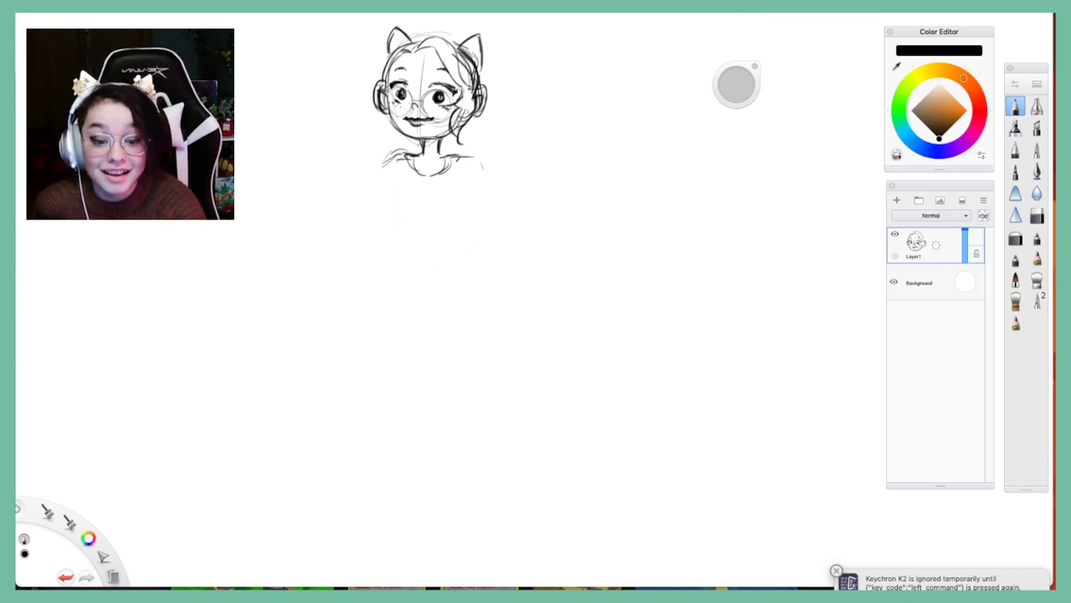
pyautogui.moveTo(452, 159); pyautogui.dragTo(470, 154)
pyautogui.moveTo(455, 159)
pyautogui.mouseDown()
pyautogui.moveTo(475, 149)
pyautogui.moveTo(482, 170)
pyautogui.mouseUp()
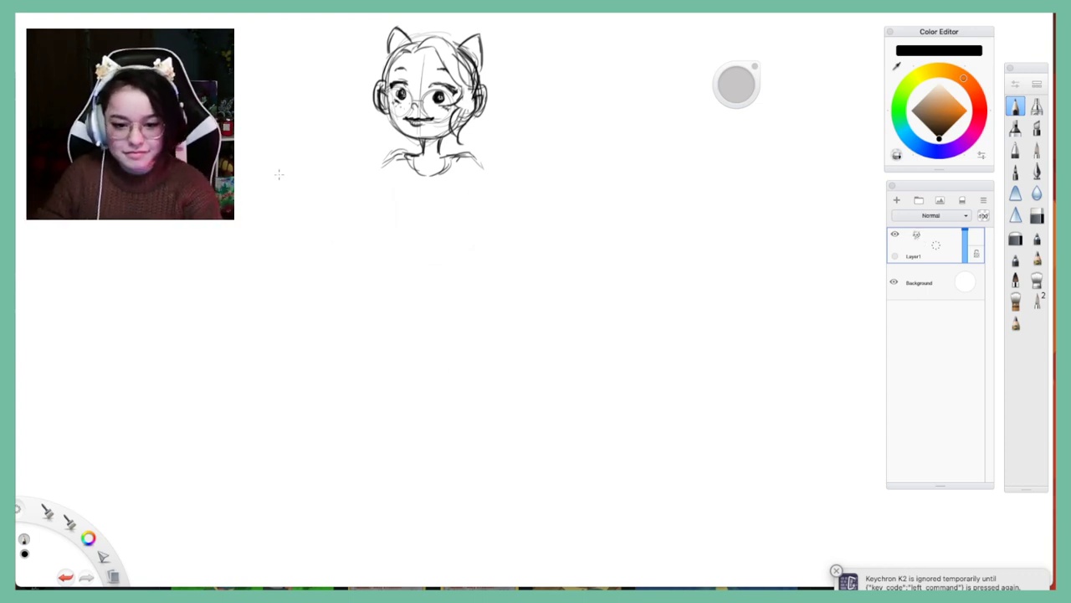
pyautogui.moveTo(344, 130)
pyautogui.mouseDown()
pyautogui.moveTo(357, 186)
pyautogui.moveTo(380, 162)
pyautogui.moveTo(357, 186)
pyautogui.mouseUp()
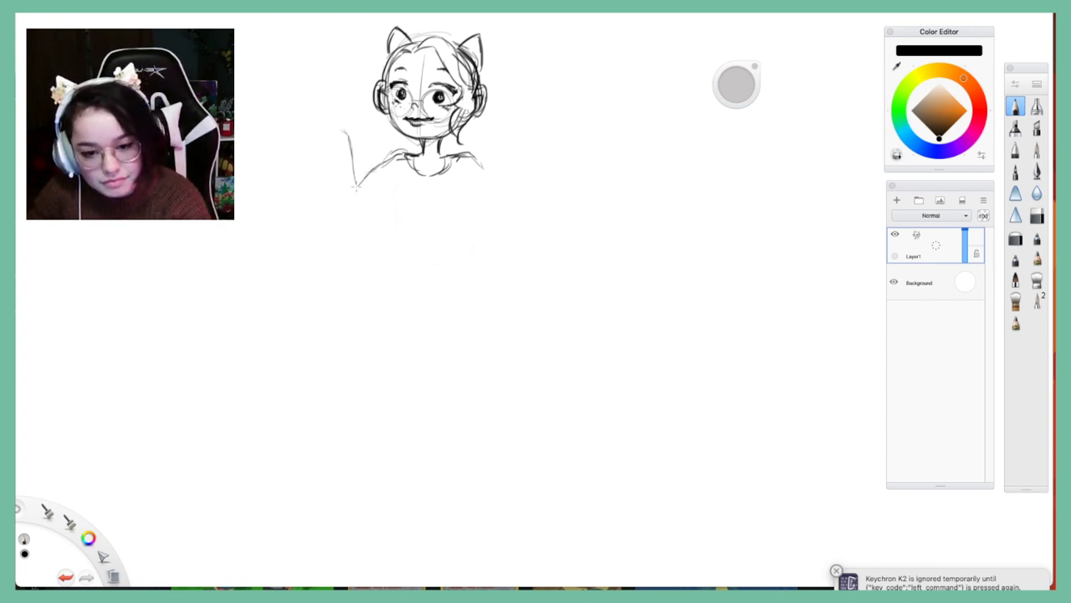
pyautogui.moveTo(333, 129)
pyautogui.mouseDown()
pyautogui.moveTo(332, 165)
pyautogui.moveTo(348, 131)
pyautogui.moveTo(346, 161)
pyautogui.moveTo(335, 138)
pyautogui.moveTo(338, 163)
pyautogui.moveTo(334, 139)
pyautogui.moveTo(329, 148)
pyautogui.moveTo(358, 187)
pyautogui.moveTo(331, 206)
pyautogui.moveTo(348, 218)
pyautogui.mouseUp()
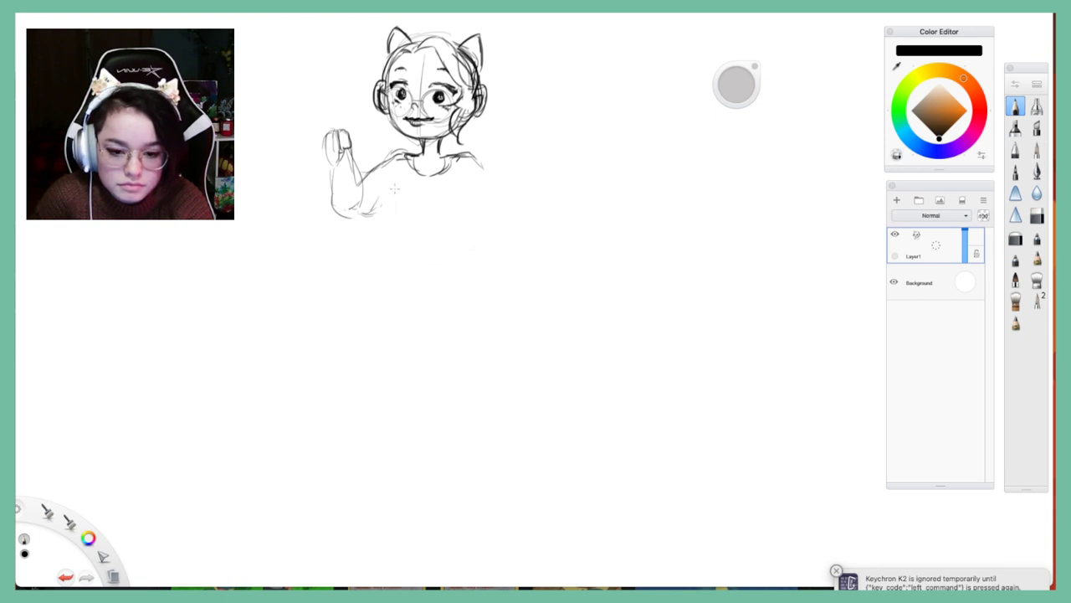
# Draw a baggy sweater torso with a rounded hem and the right-hand arm hanging beside it in a loose sleeve
pyautogui.moveTo(393, 194)
pyautogui.mouseDown()
pyautogui.moveTo(385, 282)
pyautogui.moveTo(383, 238)
pyautogui.moveTo(379, 259)
pyautogui.mouseUp()
pyautogui.moveTo(389, 220); pyautogui.dragTo(385, 276)
pyautogui.moveTo(459, 184); pyautogui.dragTo(464, 214)
pyautogui.moveTo(465, 206)
pyautogui.mouseDown()
pyautogui.moveTo(477, 247)
pyautogui.moveTo(469, 267)
pyautogui.mouseUp()
pyautogui.moveTo(471, 264)
pyautogui.mouseDown()
pyautogui.moveTo(444, 277)
pyautogui.moveTo(382, 273)
pyautogui.mouseUp()
pyautogui.moveTo(466, 189); pyautogui.dragTo(461, 225)
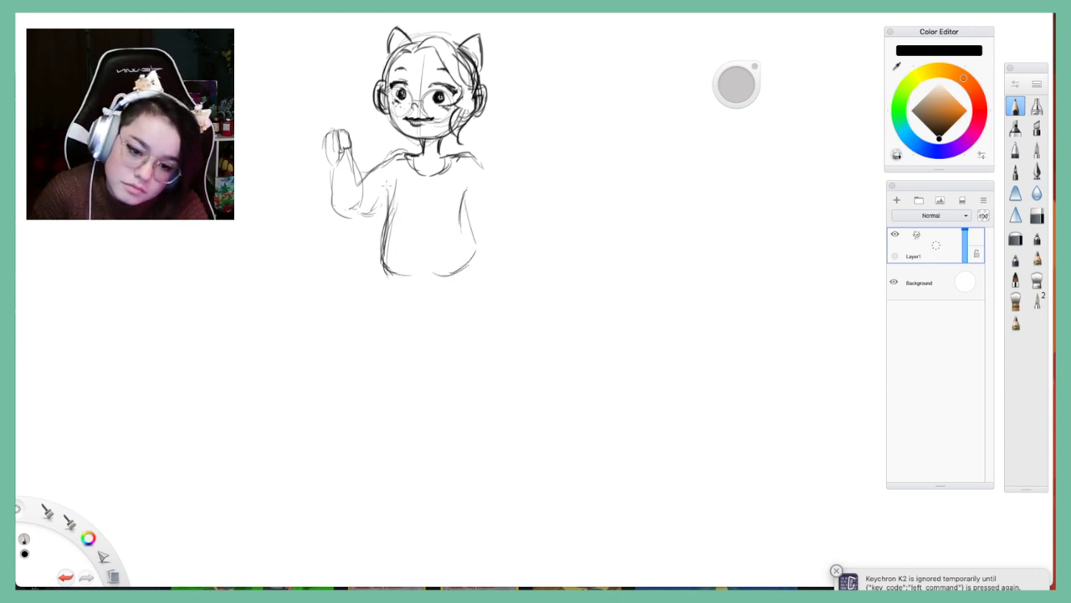
pyautogui.moveTo(393, 185)
pyautogui.mouseDown()
pyautogui.moveTo(380, 257)
pyautogui.moveTo(394, 277)
pyautogui.mouseUp()
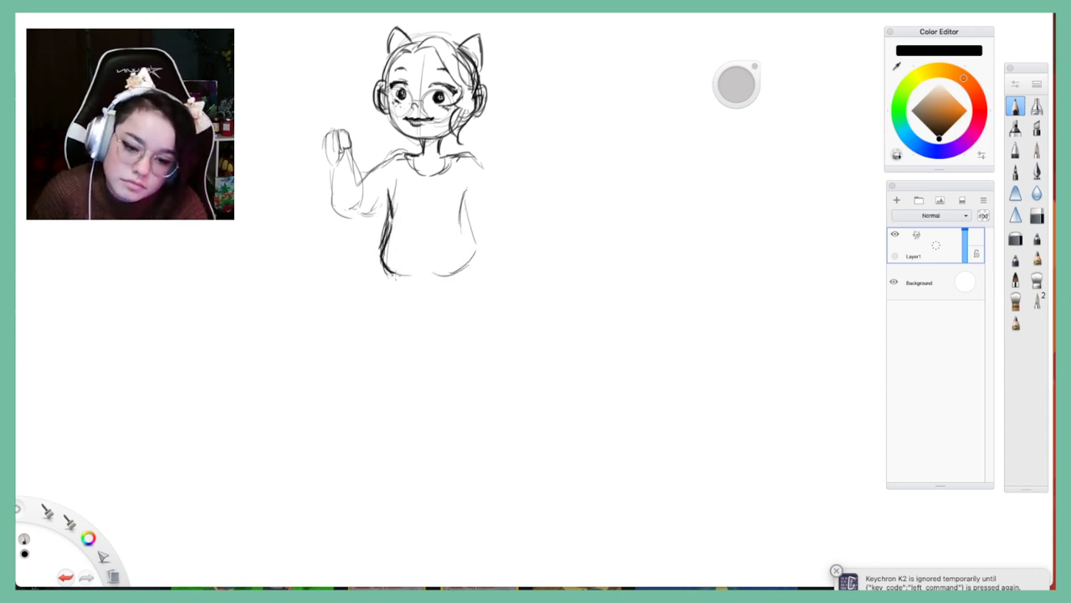
pyautogui.moveTo(482, 168); pyautogui.dragTo(509, 278)
pyautogui.moveTo(467, 220); pyautogui.dragTo(502, 279)
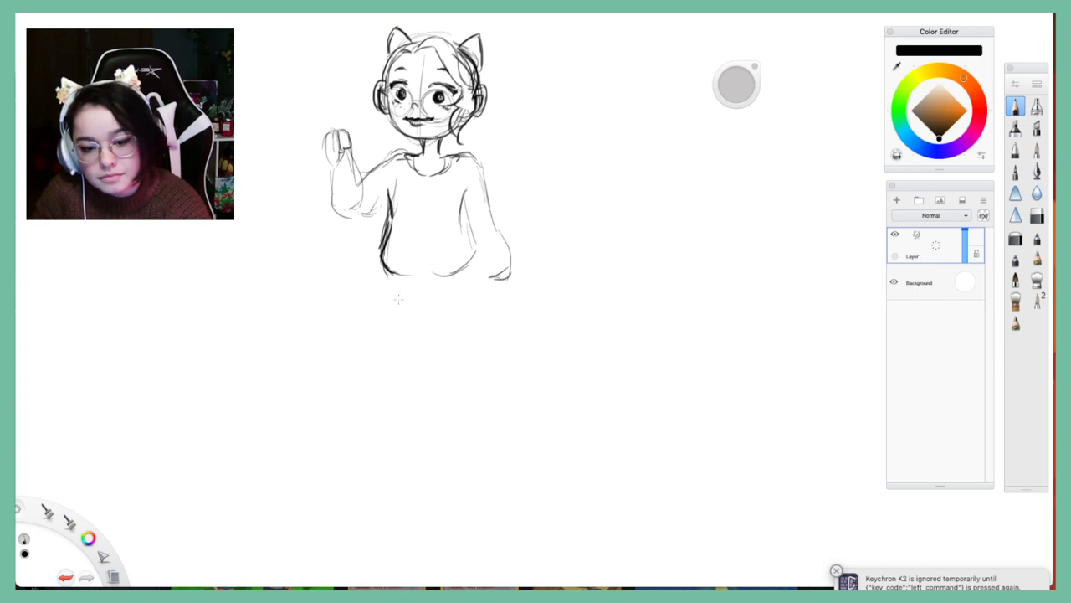
# Sketch the left-hand leg from the sweater's hem down to the ankle
pyautogui.moveTo(402, 290); pyautogui.dragTo(407, 346)
pyautogui.moveTo(393, 271); pyautogui.dragTo(420, 396)
pyautogui.moveTo(395, 293); pyautogui.dragTo(407, 335)
pyautogui.moveTo(404, 332); pyautogui.dragTo(437, 435)
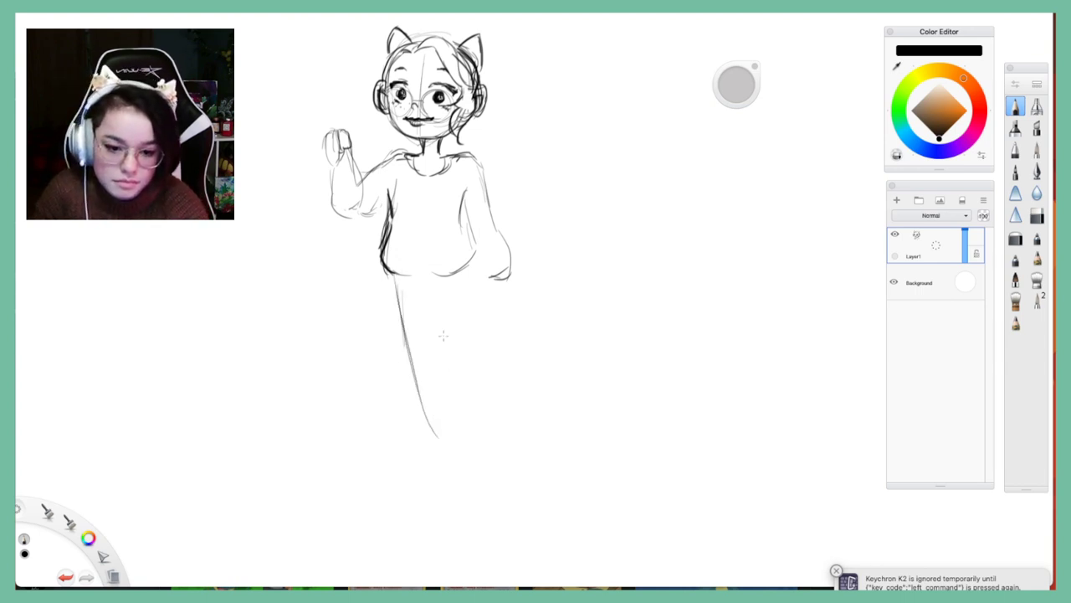
pyautogui.moveTo(432, 280)
pyautogui.mouseDown()
pyautogui.moveTo(425, 362)
pyautogui.moveTo(402, 414)
pyautogui.mouseUp()
pyautogui.moveTo(405, 360)
pyautogui.mouseDown()
pyautogui.moveTo(417, 437)
pyautogui.moveTo(425, 360)
pyautogui.moveTo(425, 450)
pyautogui.mouseUp()
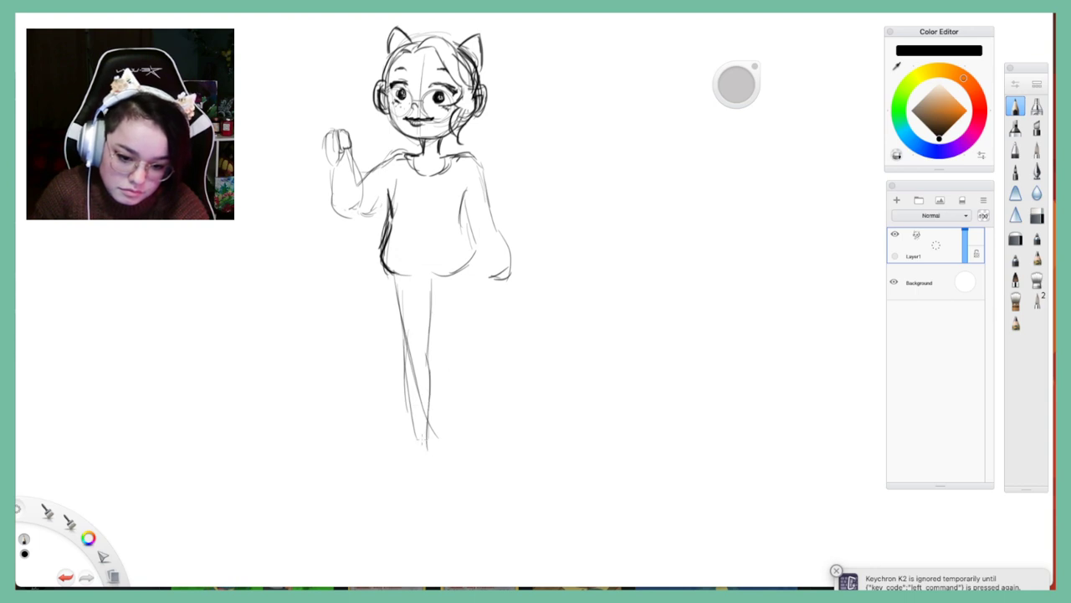
# Sketch the right-hand leg angled outward from the crotch, with its knee bend and lower leg
pyautogui.moveTo(433, 283); pyautogui.dragTo(462, 381)
pyautogui.moveTo(467, 269); pyautogui.dragTo(469, 308)
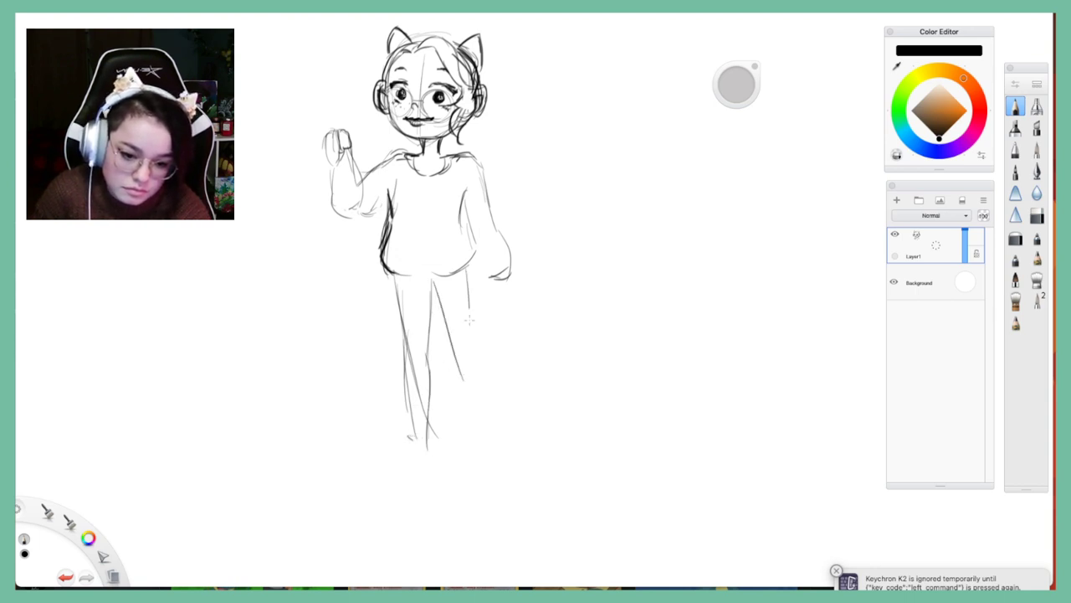
pyautogui.moveTo(468, 265); pyautogui.dragTo(474, 357)
pyautogui.moveTo(470, 286); pyautogui.dragTo(487, 432)
pyautogui.moveTo(483, 378); pyautogui.dragTo(492, 445)
pyautogui.moveTo(434, 286); pyautogui.dragTo(454, 393)
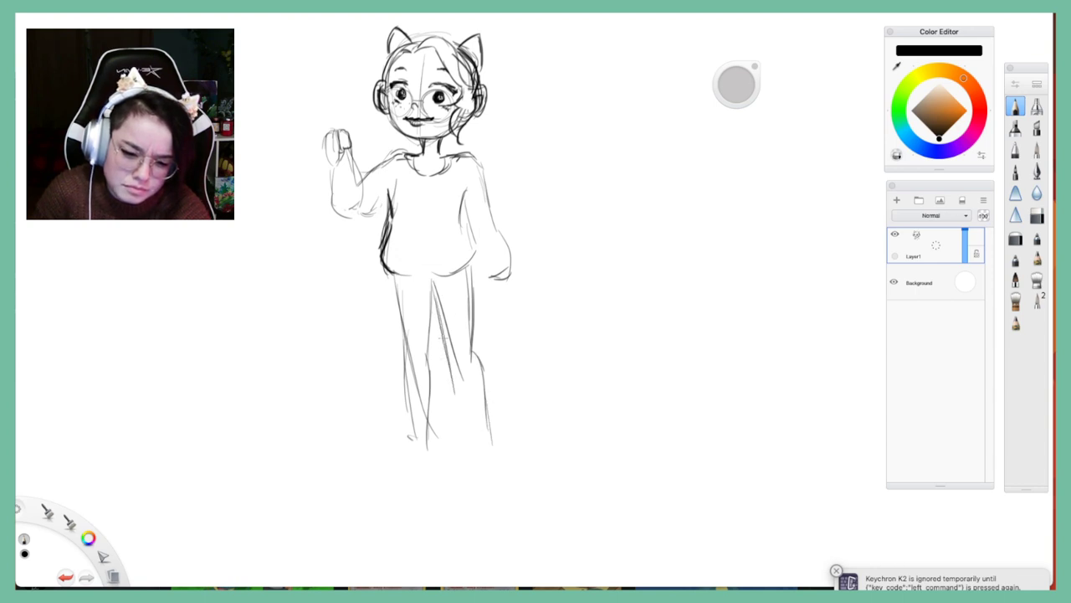
pyautogui.moveTo(442, 330); pyautogui.dragTo(479, 447)
pyautogui.moveTo(463, 409); pyautogui.dragTo(475, 447)
pyautogui.moveTo(453, 377); pyautogui.dragTo(478, 448)
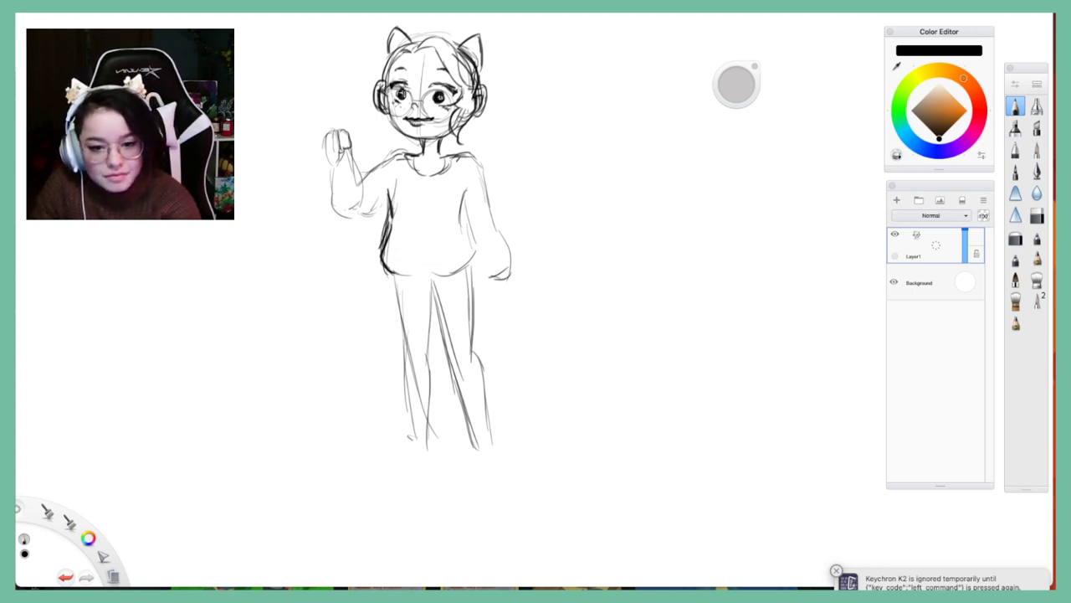
# Strengthen the right-hand lens of the glasses and reinforce the raised arm's shoulder and elbow contours
pyautogui.moveTo(425, 94)
pyautogui.mouseDown()
pyautogui.moveTo(430, 118)
pyautogui.moveTo(453, 103)
pyautogui.moveTo(445, 118)
pyautogui.mouseUp()
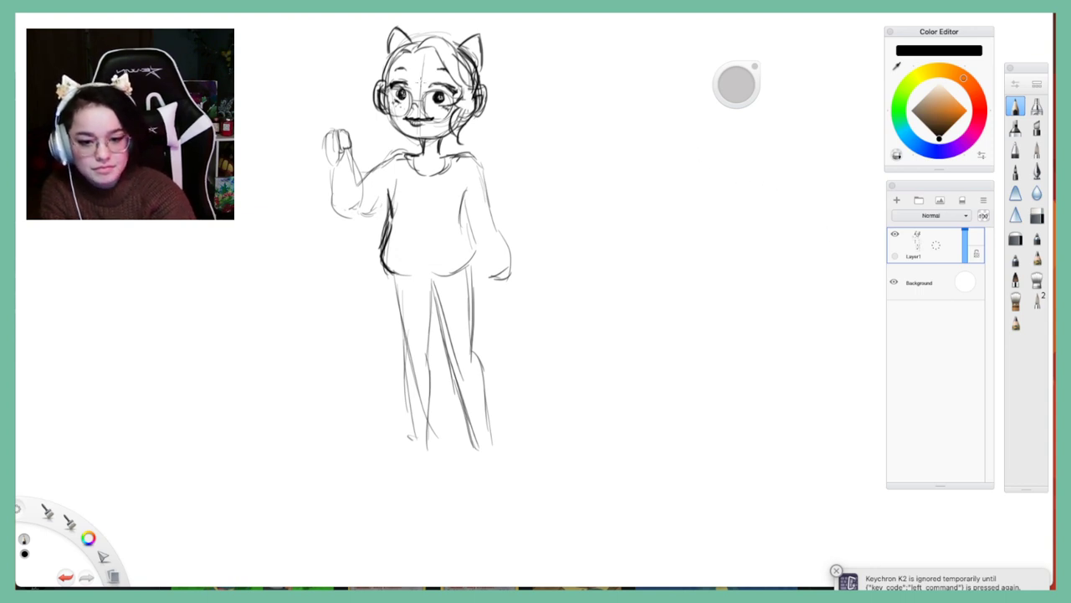
pyautogui.moveTo(407, 149)
pyautogui.mouseDown()
pyautogui.moveTo(357, 187)
pyautogui.moveTo(372, 224)
pyautogui.mouseUp()
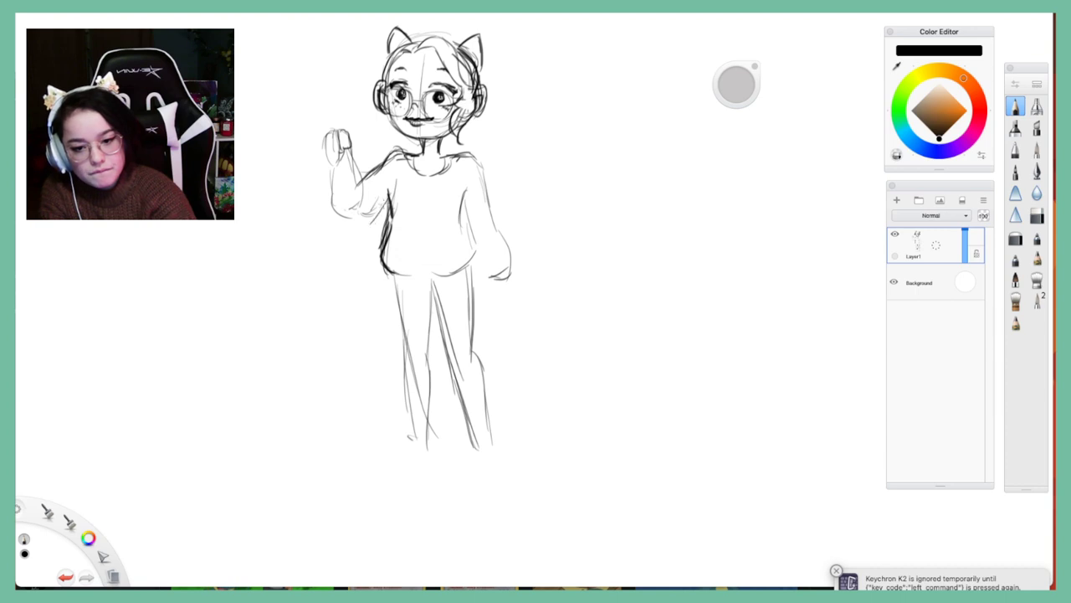
pyautogui.moveTo(350, 165); pyautogui.dragTo(360, 193)
pyautogui.moveTo(353, 173)
pyautogui.mouseDown()
pyautogui.moveTo(367, 216)
pyautogui.moveTo(359, 227)
pyautogui.mouseUp()
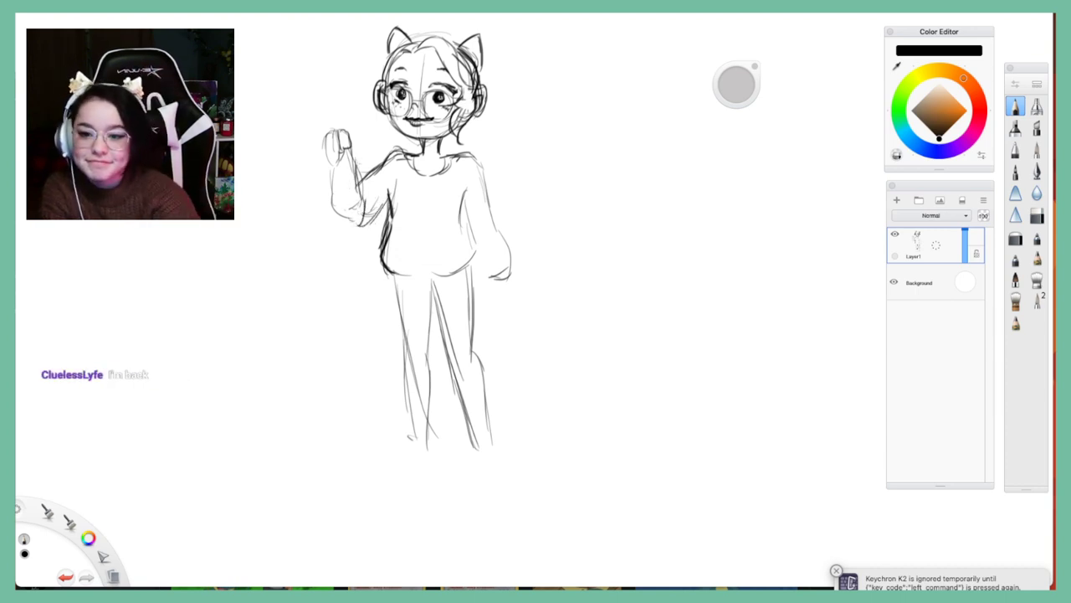
# Draw a wide, drooping sleeve around the raised forearm, from the wrist down to the elbow
pyautogui.moveTo(332, 166)
pyautogui.mouseDown()
pyautogui.moveTo(324, 213)
pyautogui.moveTo(356, 191)
pyautogui.moveTo(366, 206)
pyautogui.mouseUp()
pyautogui.moveTo(332, 139); pyautogui.dragTo(323, 223)
pyautogui.moveTo(324, 175); pyautogui.dragTo(331, 213)
pyautogui.moveTo(330, 206)
pyautogui.mouseDown()
pyautogui.moveTo(343, 233)
pyautogui.moveTo(352, 228)
pyautogui.mouseUp()
pyautogui.moveTo(363, 184); pyautogui.dragTo(356, 218)
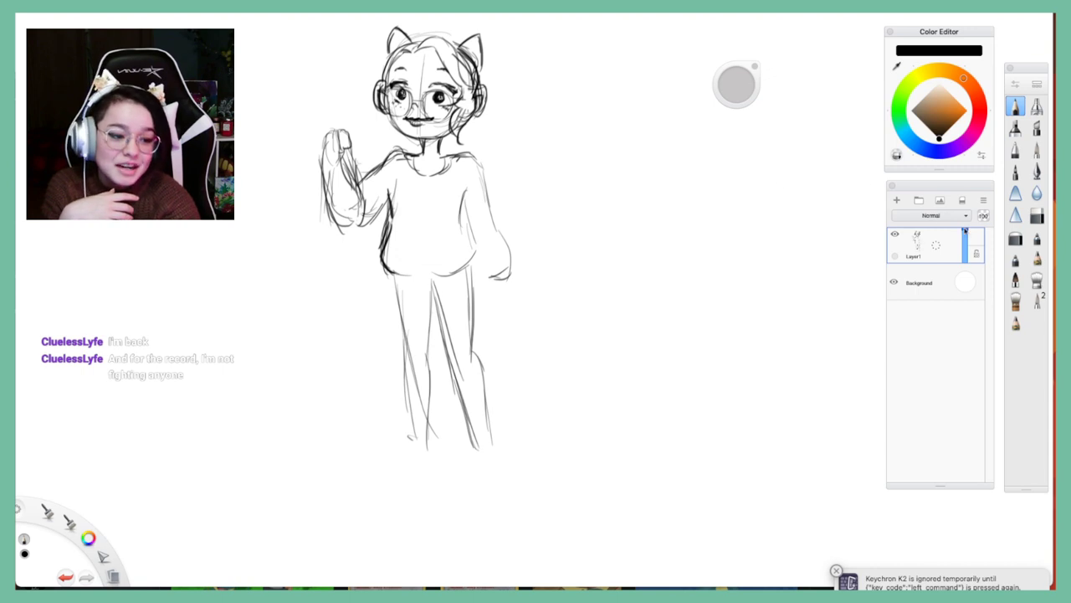
# Erase the overlapping lines inside the raised forearm's sleeve and redraw its inner edge with the pencil
pyautogui.click(1037, 216)
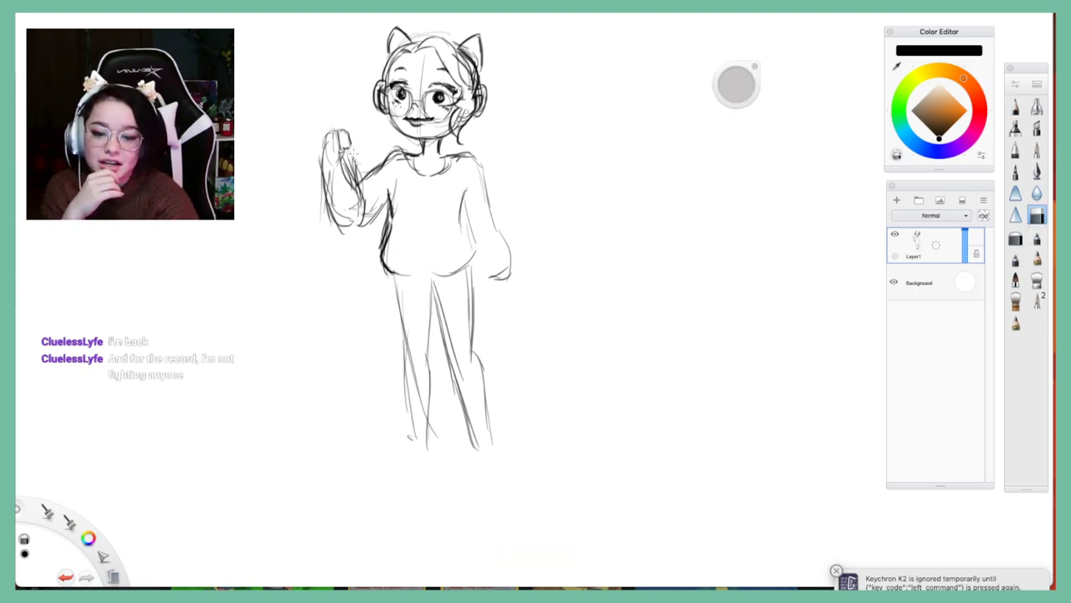
pyautogui.moveTo(352, 154)
pyautogui.mouseDown()
pyautogui.moveTo(352, 171)
pyautogui.moveTo(337, 172)
pyautogui.moveTo(350, 202)
pyautogui.moveTo(338, 215)
pyautogui.mouseUp()
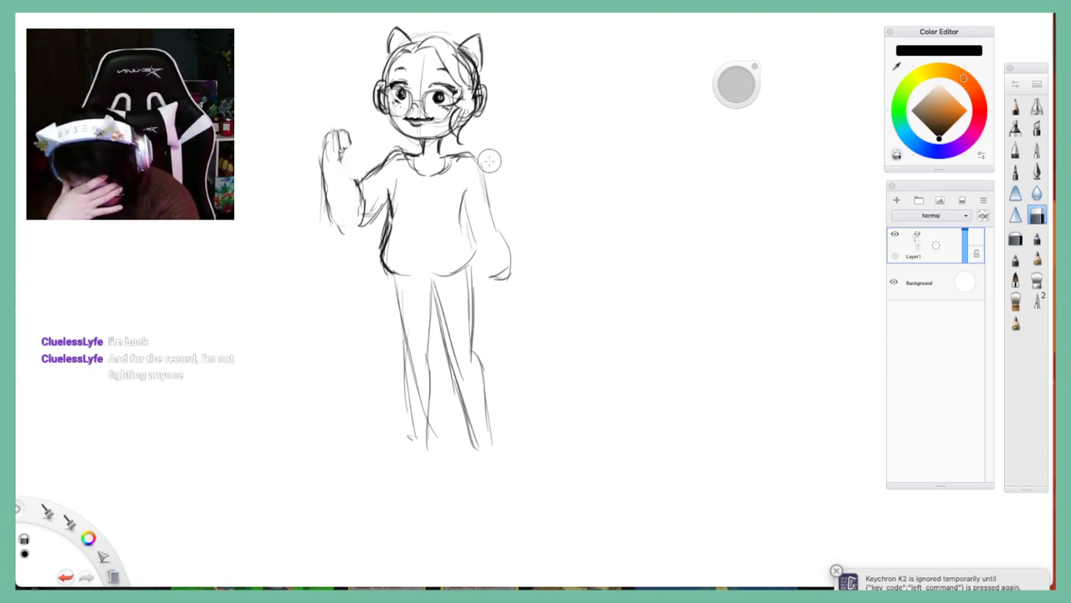
pyautogui.click(1014, 105)
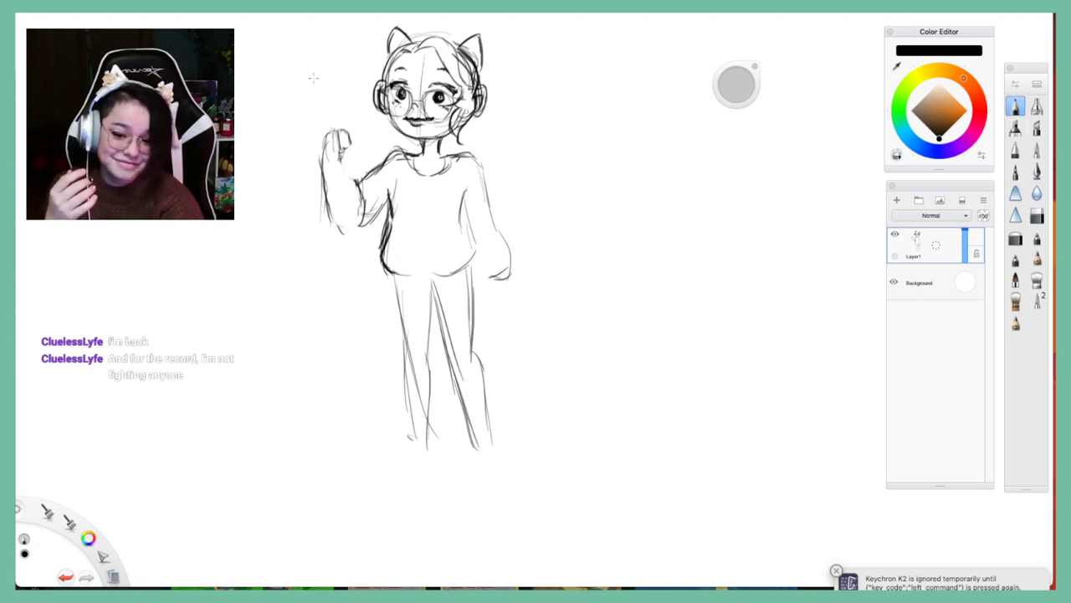
pyautogui.moveTo(339, 149); pyautogui.dragTo(364, 202)
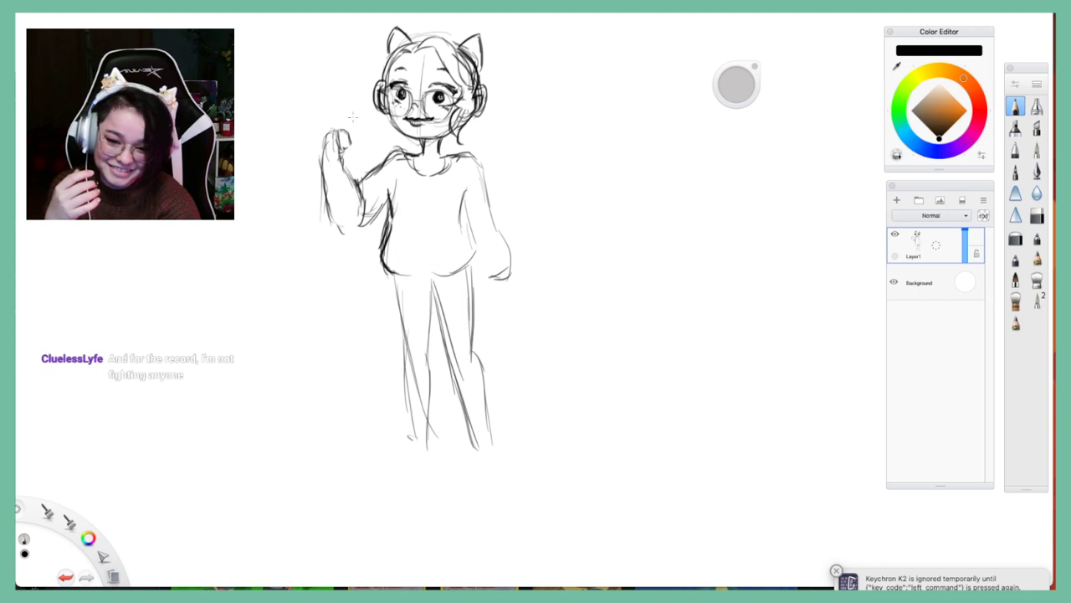
# Draw a long vertical staff through the raised hand down to foot level, topped with a bulbous head and small knob
pyautogui.moveTo(339, 90); pyautogui.dragTo(340, 212)
pyautogui.moveTo(346, 151); pyautogui.dragTo(351, 263)
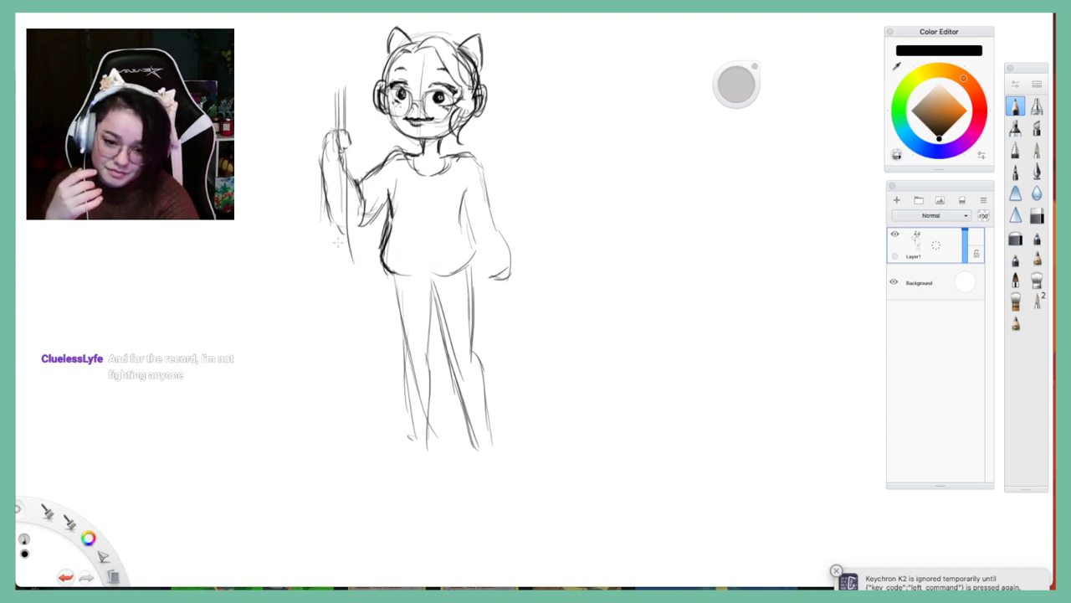
pyautogui.moveTo(338, 201); pyautogui.dragTo(337, 316)
pyautogui.moveTo(336, 235); pyautogui.dragTo(348, 411)
pyautogui.moveTo(350, 315); pyautogui.dragTo(351, 350)
pyautogui.moveTo(345, 349); pyautogui.dragTo(346, 449)
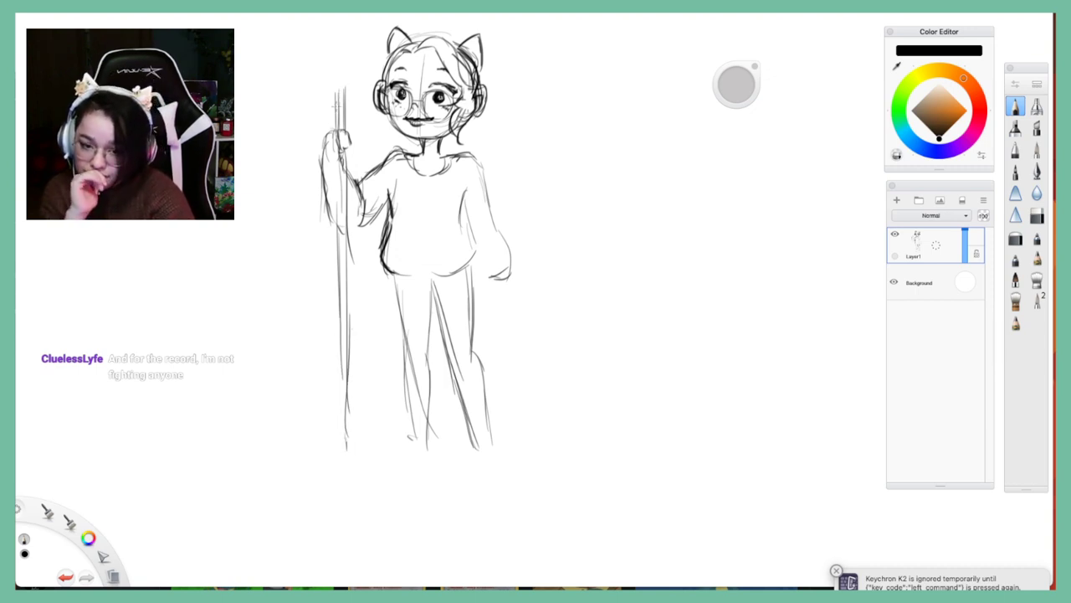
pyautogui.moveTo(326, 95)
pyautogui.mouseDown()
pyautogui.moveTo(344, 104)
pyautogui.moveTo(339, 58)
pyautogui.moveTo(355, 90)
pyautogui.moveTo(338, 104)
pyautogui.moveTo(329, 81)
pyautogui.moveTo(345, 45)
pyautogui.moveTo(347, 60)
pyautogui.mouseUp()
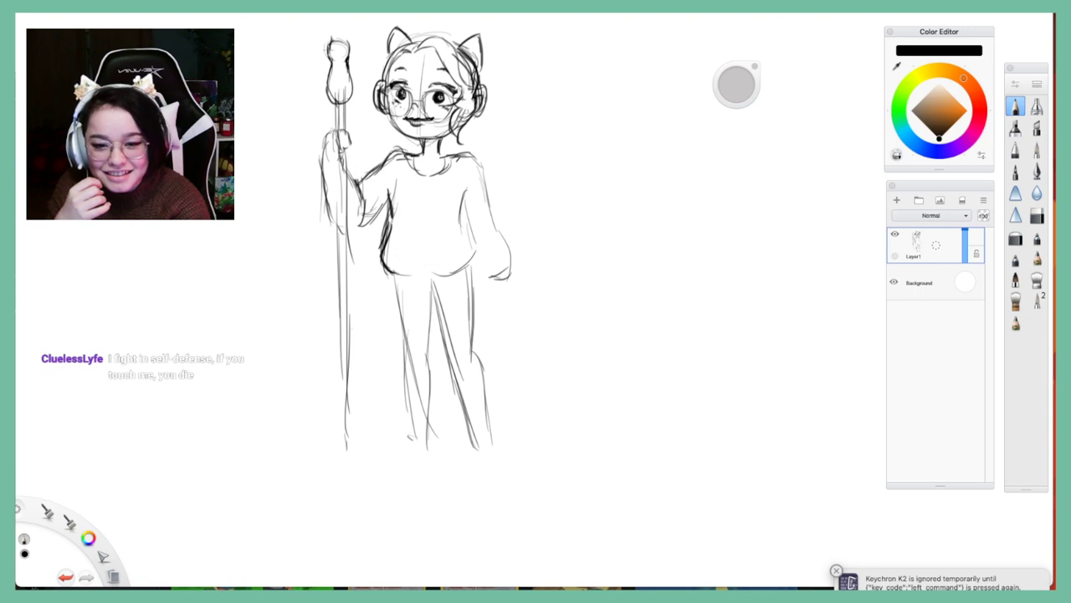
# Reshape the staff's head into a sitting cat with pointed ears and a curled tail
pyautogui.moveTo(328, 43); pyautogui.dragTo(342, 39)
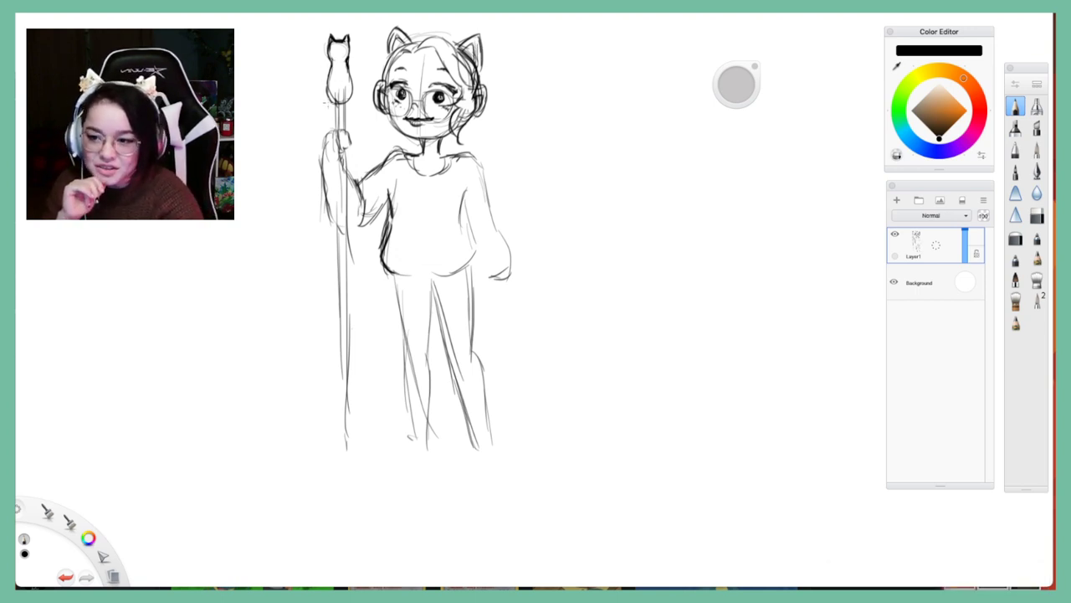
pyautogui.moveTo(338, 106)
pyautogui.mouseDown()
pyautogui.moveTo(317, 67)
pyautogui.moveTo(327, 104)
pyautogui.mouseUp()
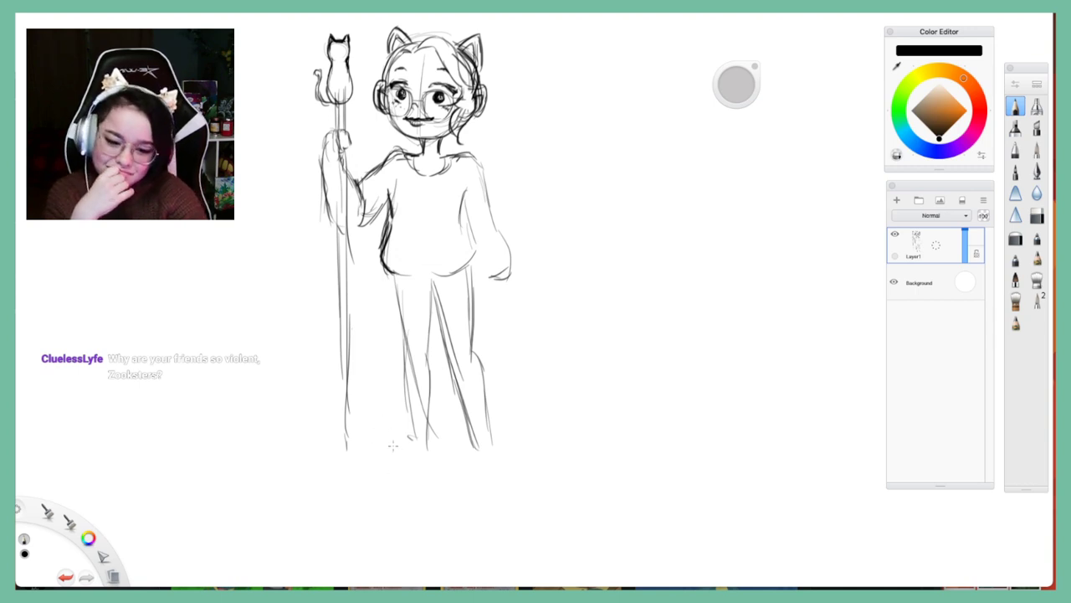
# Draw a high-heeled shoe on the foot of the leg nearer the staff
pyautogui.moveTo(430, 437); pyautogui.dragTo(415, 477)
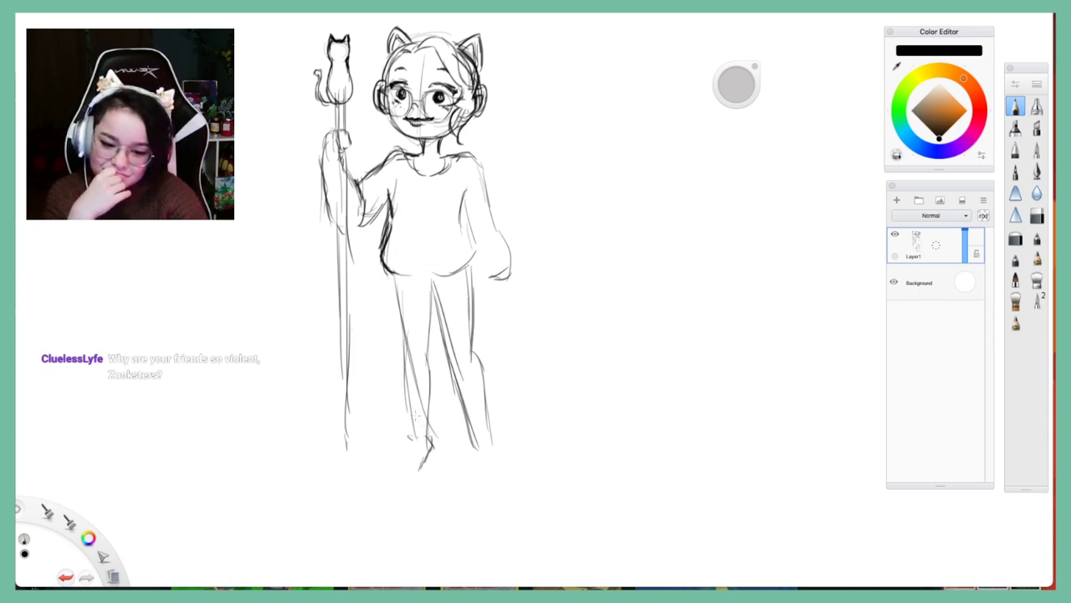
pyautogui.moveTo(417, 416)
pyautogui.mouseDown()
pyautogui.moveTo(400, 482)
pyautogui.moveTo(432, 455)
pyautogui.moveTo(430, 475)
pyautogui.mouseUp()
pyautogui.moveTo(426, 462); pyautogui.dragTo(435, 454)
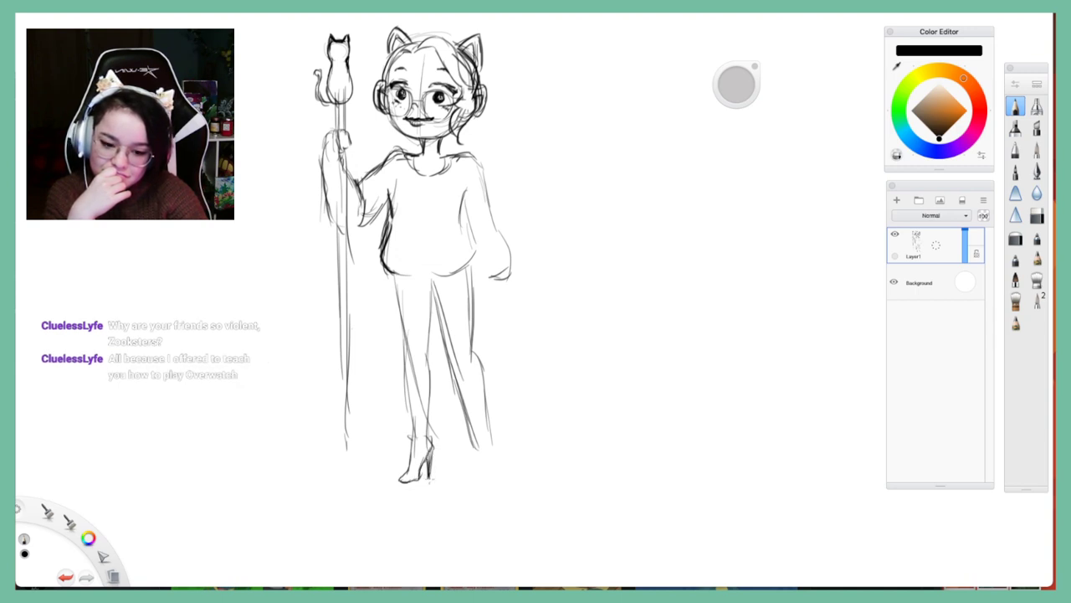
# Reinforce the contours of the lower leg farther from the staff, from the knee to the ankle
pyautogui.moveTo(468, 417); pyautogui.dragTo(474, 439)
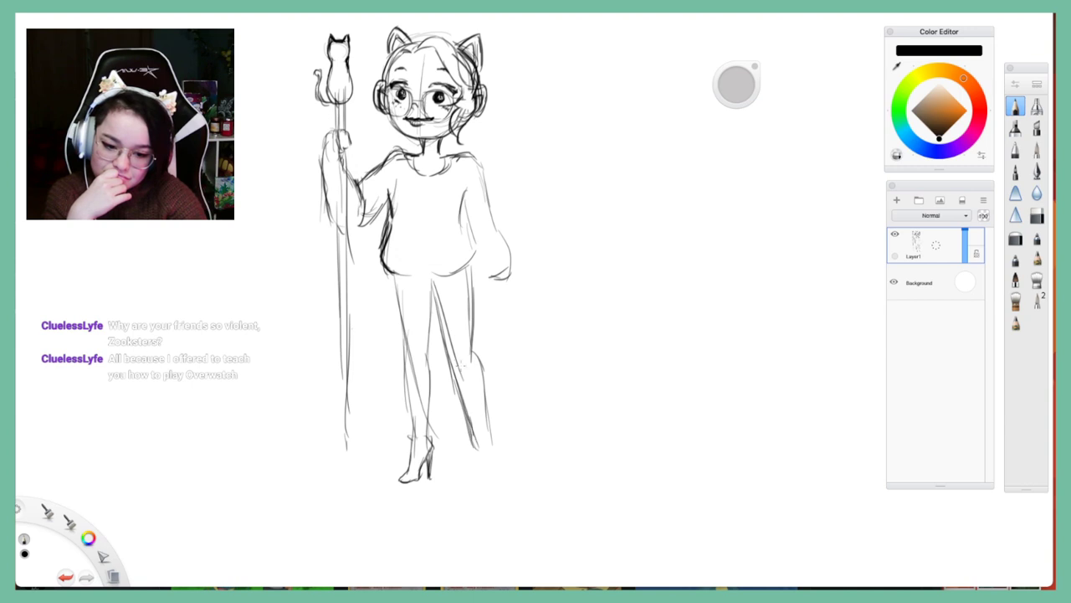
pyautogui.moveTo(445, 350)
pyautogui.mouseDown()
pyautogui.moveTo(469, 357)
pyautogui.moveTo(477, 378)
pyautogui.moveTo(478, 365)
pyautogui.moveTo(483, 419)
pyautogui.mouseUp()
pyautogui.moveTo(477, 368); pyautogui.dragTo(484, 410)
pyautogui.moveTo(482, 412); pyautogui.dragTo(490, 447)
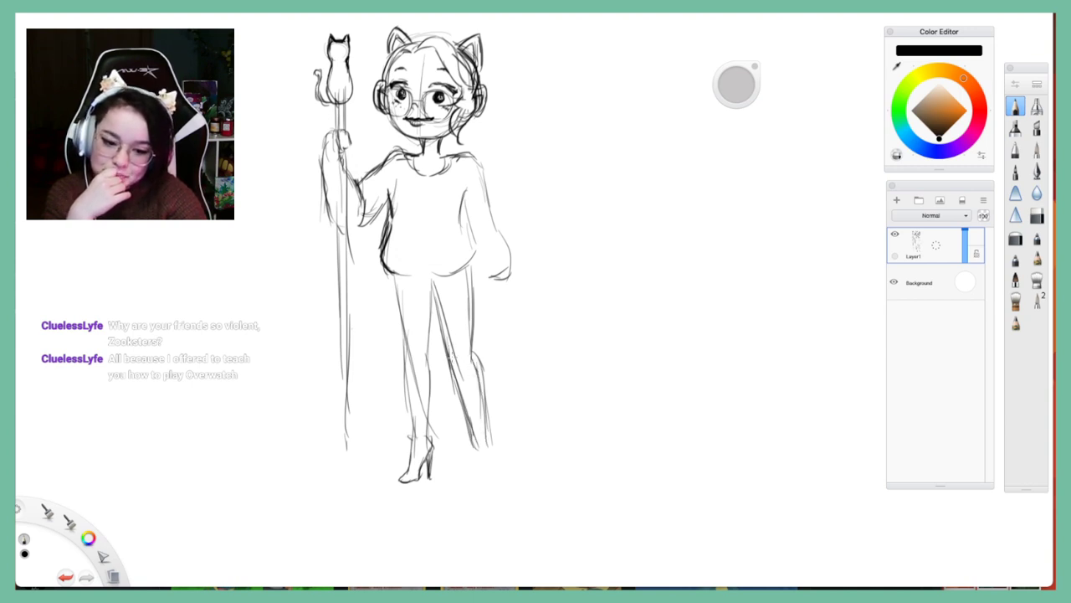
pyautogui.moveTo(449, 356); pyautogui.dragTo(470, 442)
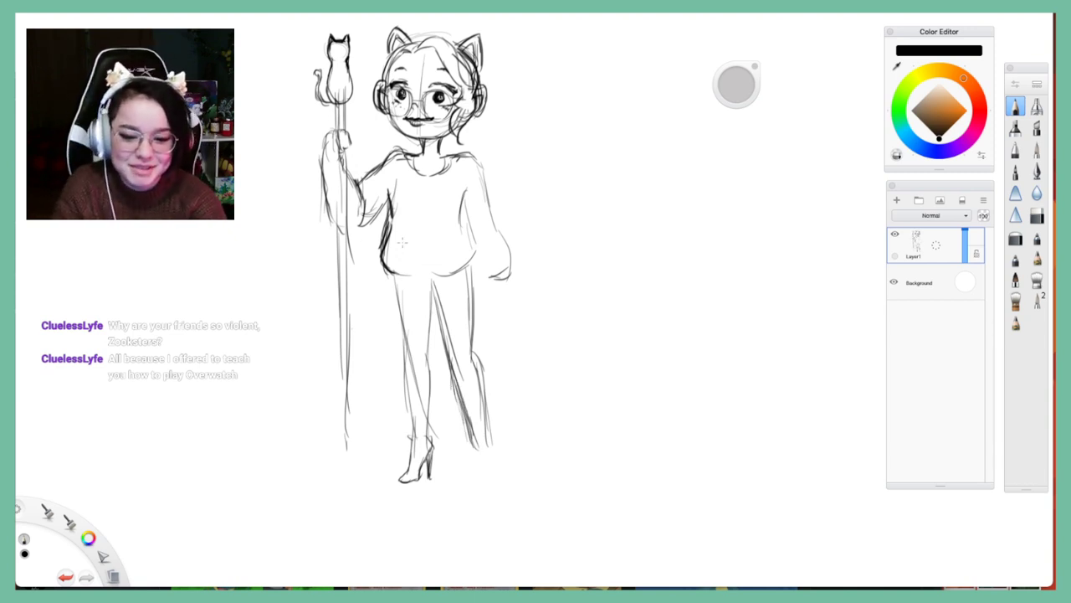
# Redraw the sweater's sides more firmly and close its lower edge with a hem line across the hips
pyautogui.moveTo(384, 246); pyautogui.dragTo(397, 280)
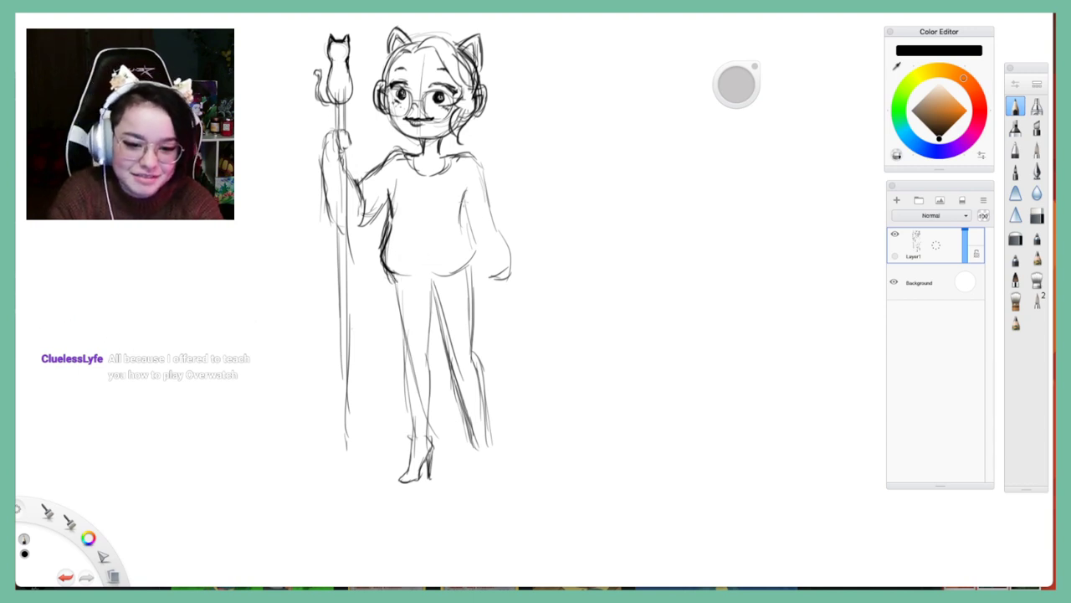
pyautogui.moveTo(464, 199); pyautogui.dragTo(464, 272)
pyautogui.moveTo(460, 205); pyautogui.dragTo(465, 274)
pyautogui.moveTo(394, 277); pyautogui.dragTo(471, 274)
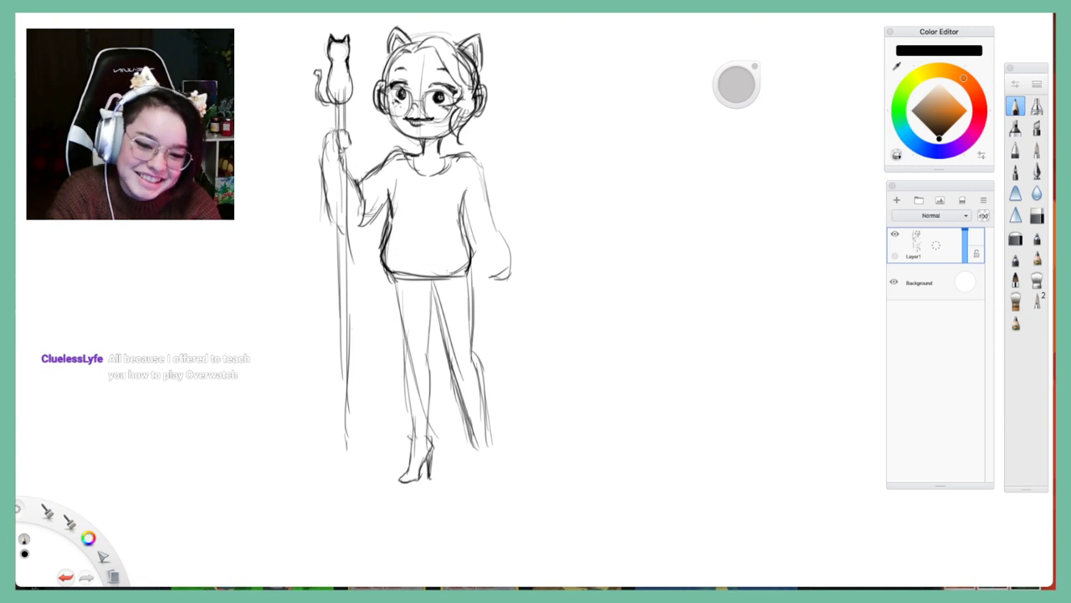
pyautogui.moveTo(394, 216); pyautogui.dragTo(387, 281)
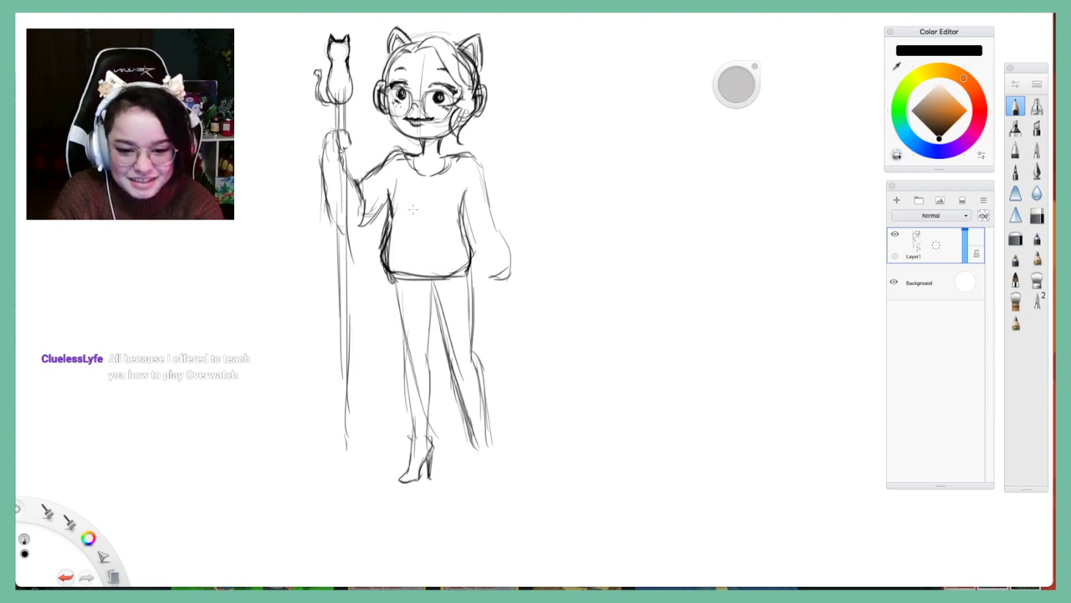
# Erase the excess lines beside the sweater's waist and raised sleeve, and redraw the sleeve's underside with the pencil
pyautogui.click(1036, 216)
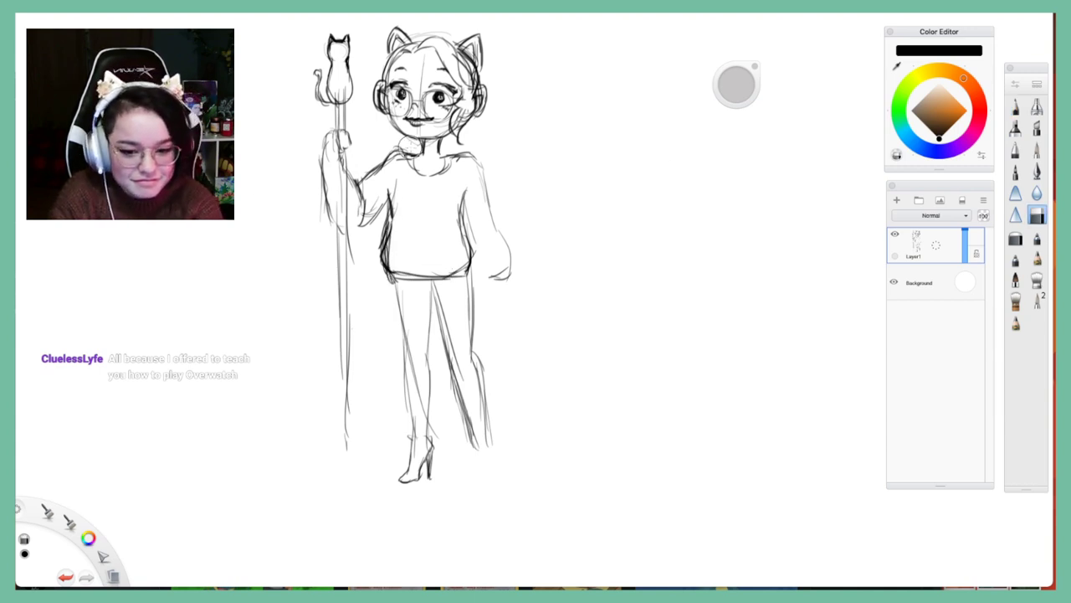
pyautogui.moveTo(387, 209)
pyautogui.mouseDown()
pyautogui.moveTo(373, 231)
pyautogui.moveTo(379, 278)
pyautogui.moveTo(381, 201)
pyautogui.moveTo(375, 218)
pyautogui.mouseUp()
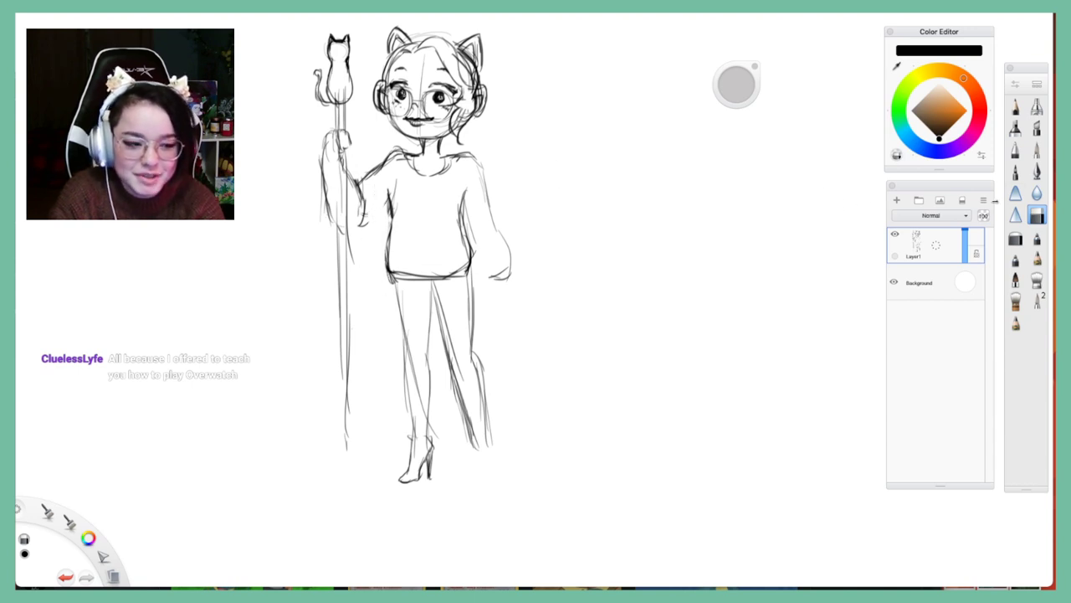
pyautogui.click(1015, 107)
pyautogui.moveTo(363, 196)
pyautogui.mouseDown()
pyautogui.moveTo(357, 222)
pyautogui.moveTo(342, 231)
pyautogui.moveTo(388, 202)
pyautogui.moveTo(371, 224)
pyautogui.moveTo(388, 169)
pyautogui.mouseUp()
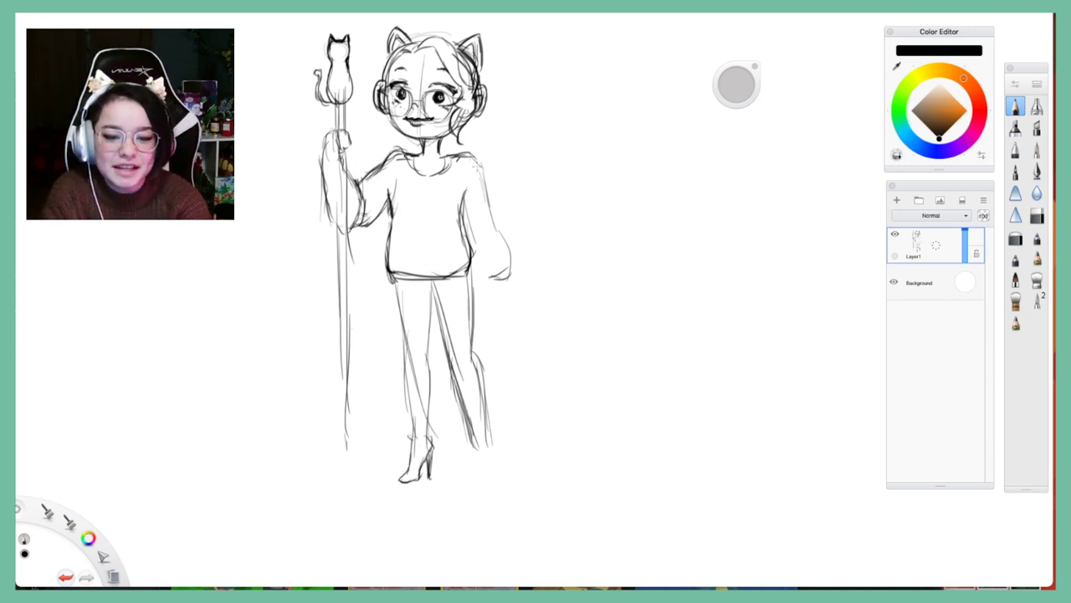
# Strengthen the lowered arm's sleeve and cuff, and outline the leg below it down to a heeled foot
pyautogui.moveTo(470, 157)
pyautogui.mouseDown()
pyautogui.moveTo(504, 247)
pyautogui.moveTo(499, 274)
pyautogui.mouseUp()
pyautogui.moveTo(482, 256)
pyautogui.mouseDown()
pyautogui.moveTo(469, 276)
pyautogui.moveTo(499, 283)
pyautogui.mouseUp()
pyautogui.moveTo(505, 277)
pyautogui.mouseDown()
pyautogui.moveTo(460, 315)
pyautogui.moveTo(445, 361)
pyautogui.mouseUp()
pyautogui.moveTo(465, 283)
pyautogui.mouseDown()
pyautogui.moveTo(491, 449)
pyautogui.moveTo(474, 462)
pyautogui.moveTo(478, 482)
pyautogui.moveTo(497, 481)
pyautogui.mouseUp()
pyautogui.moveTo(485, 433); pyautogui.dragTo(493, 480)
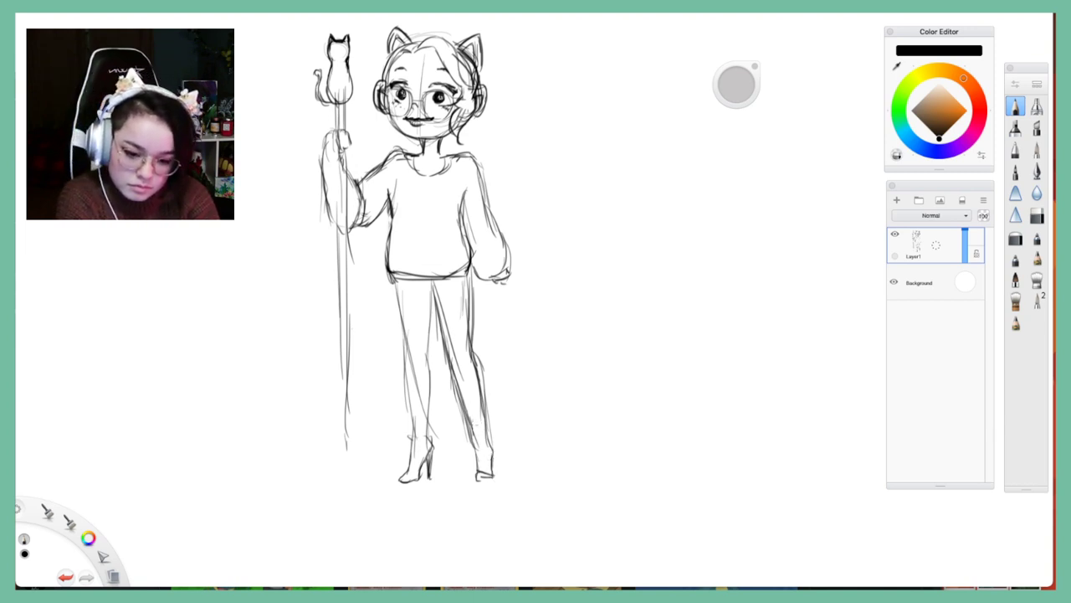
# Turn both feet into heeled ankle boots with cuff lines above the ankles and darker outlines
pyautogui.moveTo(462, 411); pyautogui.dragTo(484, 405)
pyautogui.moveTo(483, 405); pyautogui.dragTo(494, 465)
pyautogui.moveTo(491, 456); pyautogui.dragTo(491, 474)
pyautogui.moveTo(465, 413); pyautogui.dragTo(472, 443)
pyautogui.moveTo(468, 410)
pyautogui.mouseDown()
pyautogui.moveTo(477, 479)
pyautogui.moveTo(500, 480)
pyautogui.mouseUp()
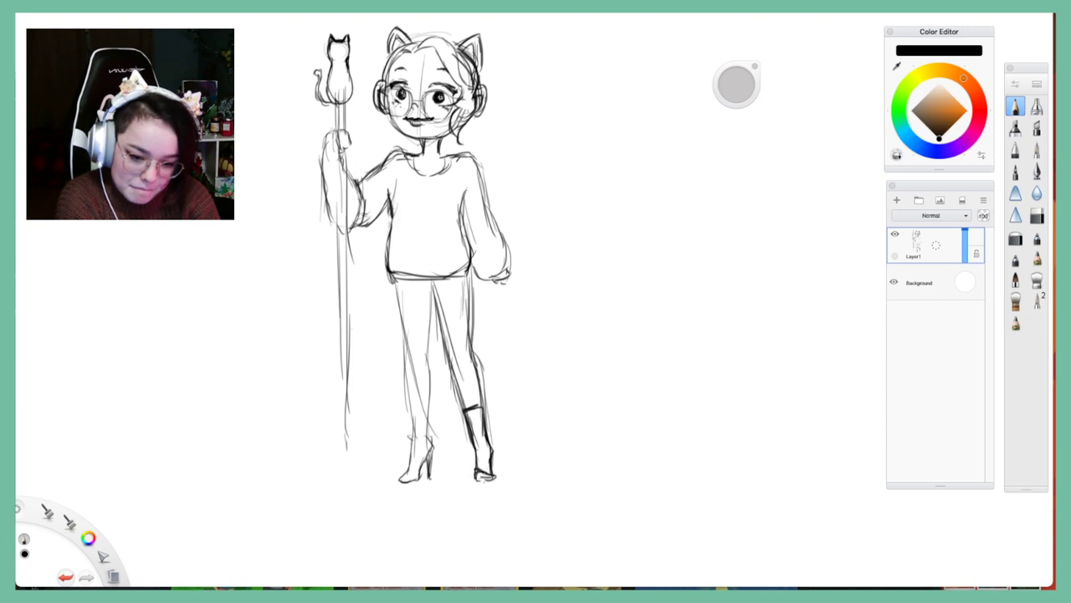
pyautogui.moveTo(407, 417)
pyautogui.mouseDown()
pyautogui.moveTo(430, 418)
pyautogui.moveTo(425, 409)
pyautogui.moveTo(427, 472)
pyautogui.mouseUp()
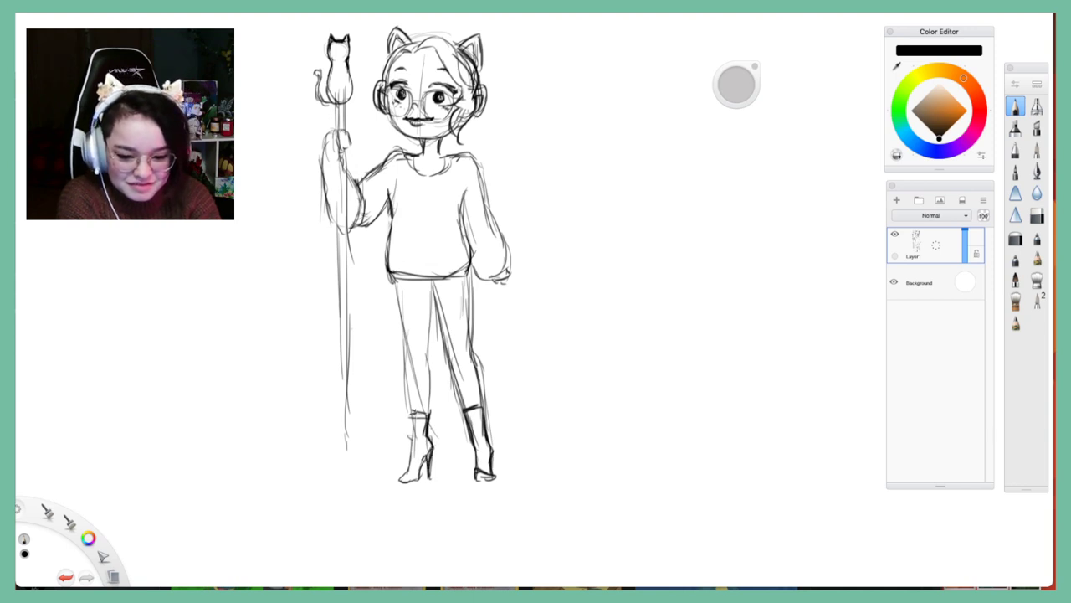
pyautogui.moveTo(407, 413)
pyautogui.mouseDown()
pyautogui.moveTo(420, 419)
pyautogui.moveTo(397, 485)
pyautogui.moveTo(420, 482)
pyautogui.mouseUp()
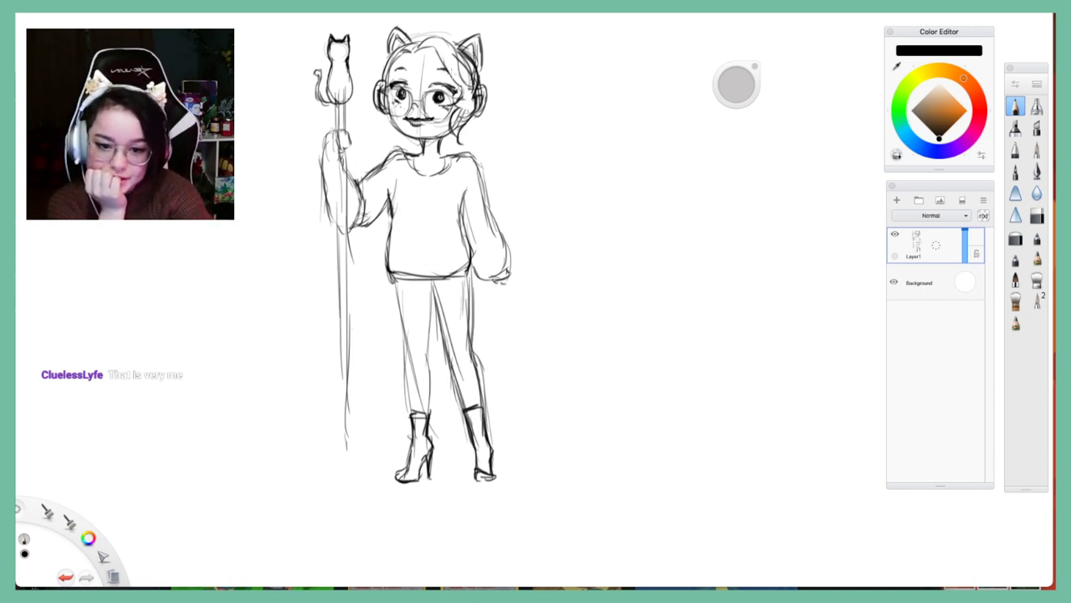
# Add loose strands to the swept hair beside the eye farther from the staff
pyautogui.moveTo(442, 64)
pyautogui.mouseDown()
pyautogui.moveTo(458, 93)
pyautogui.moveTo(469, 72)
pyautogui.mouseUp()
pyautogui.moveTo(401, 84); pyautogui.dragTo(391, 85)
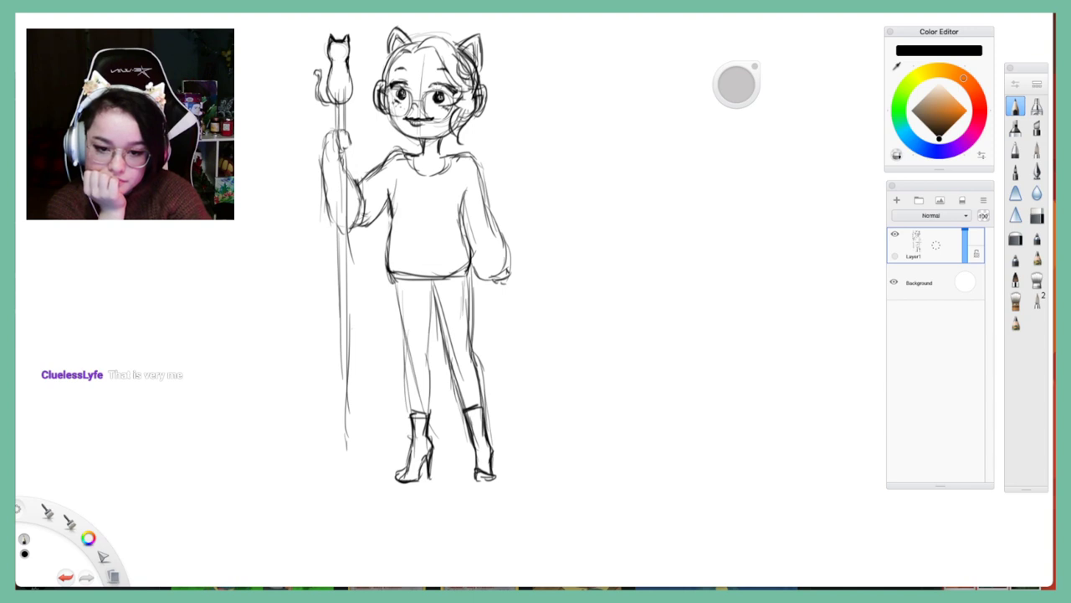
# Add a new layer above the sketch, fade Layer1 to a low opacity and make the new layer active
pyautogui.click(896, 200)
pyautogui.moveTo(964, 271); pyautogui.dragTo(963, 288)
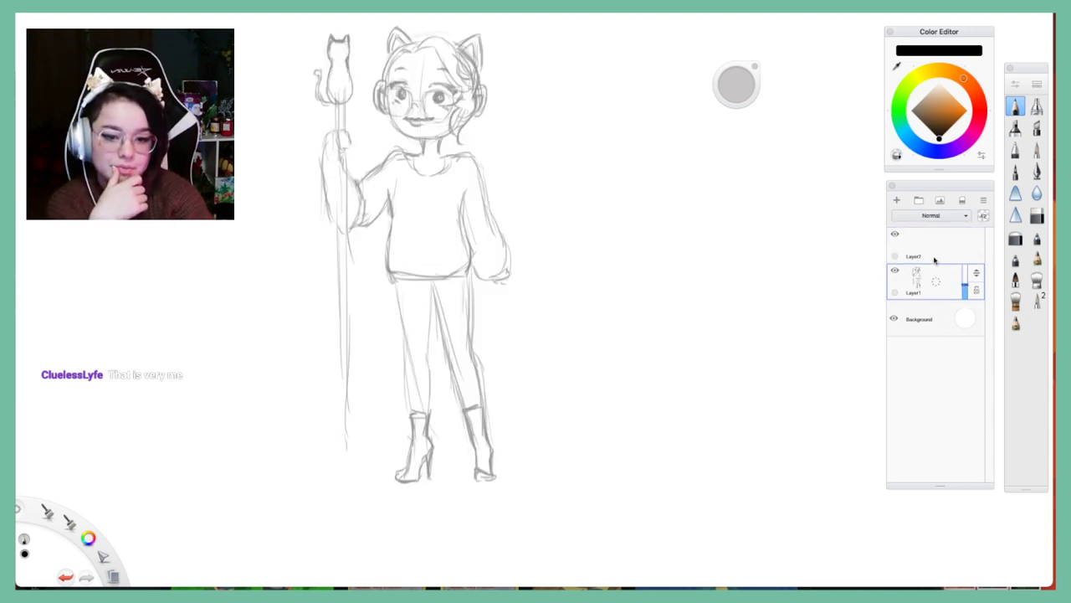
pyautogui.click(965, 294)
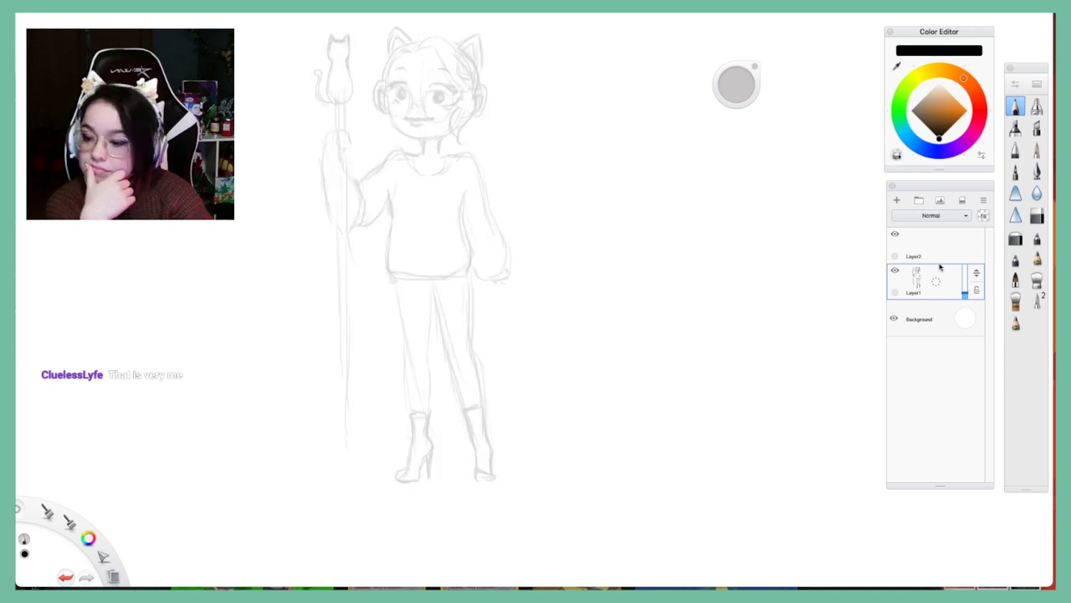
pyautogui.click(925, 260)
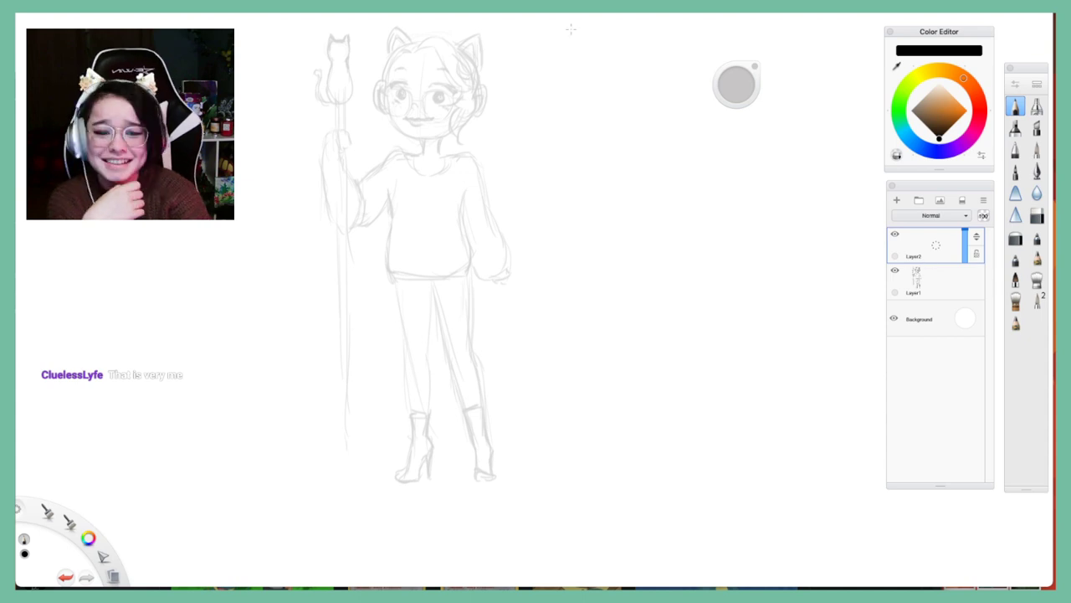
# Draw the small curl at the hair parting and the start of the fringe as dark line art
pyautogui.press('space')
pyautogui.moveTo(399, 135); pyautogui.dragTo(553, 352)
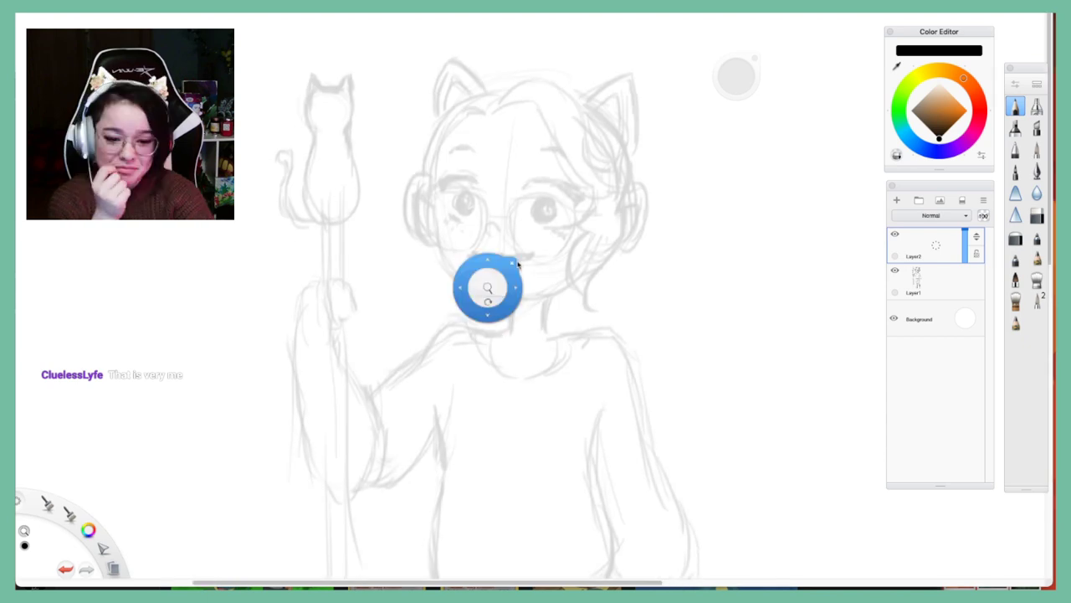
pyautogui.moveTo(507, 185); pyautogui.dragTo(504, 186)
pyautogui.press('space')
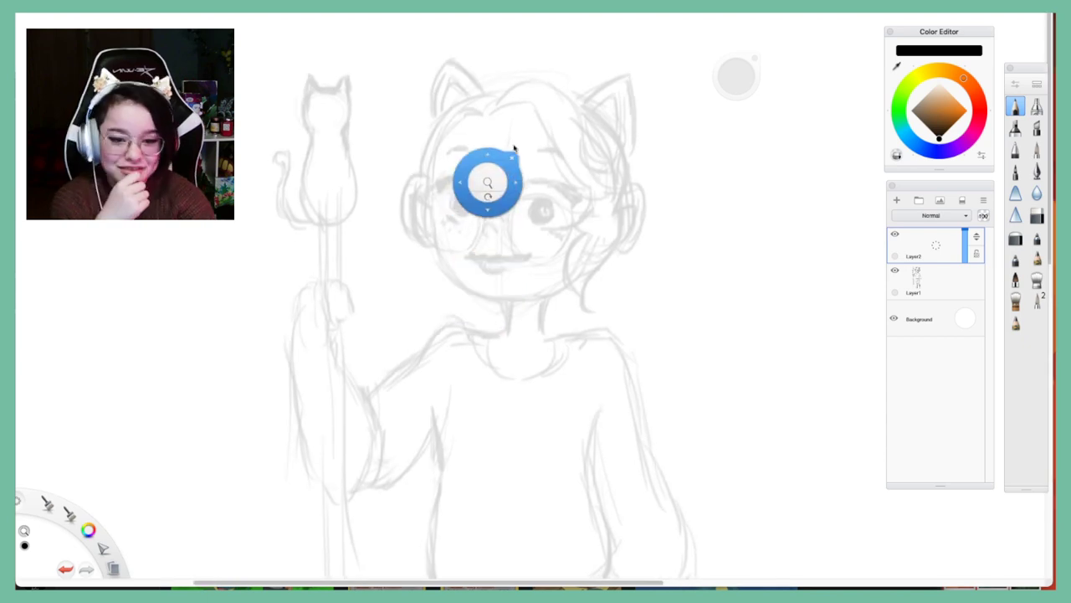
pyautogui.moveTo(477, 109)
pyautogui.mouseDown()
pyautogui.moveTo(545, 85)
pyautogui.moveTo(589, 132)
pyautogui.mouseUp()
pyautogui.hotkey('ctrl', 'z')
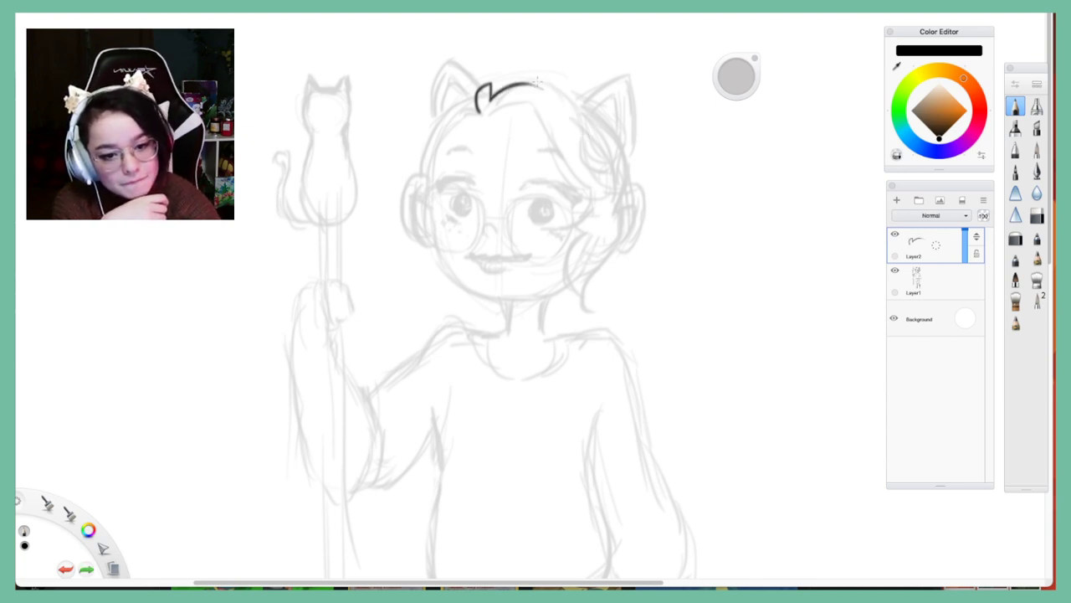
pyautogui.moveTo(537, 84); pyautogui.dragTo(606, 141)
pyautogui.hotkey('ctrl', 'z')
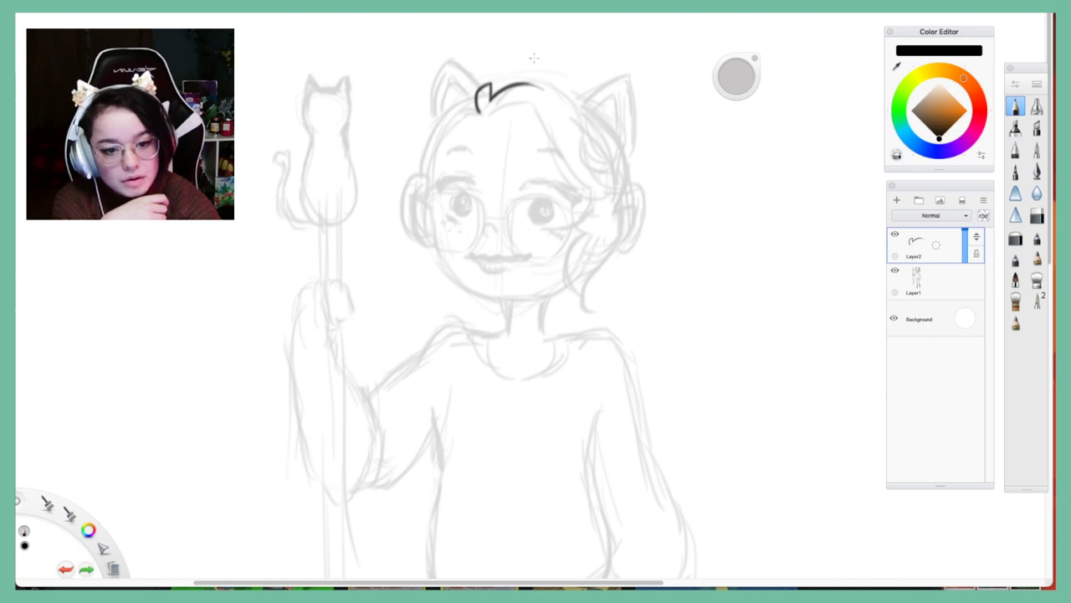
pyautogui.moveTo(536, 84); pyautogui.dragTo(588, 163)
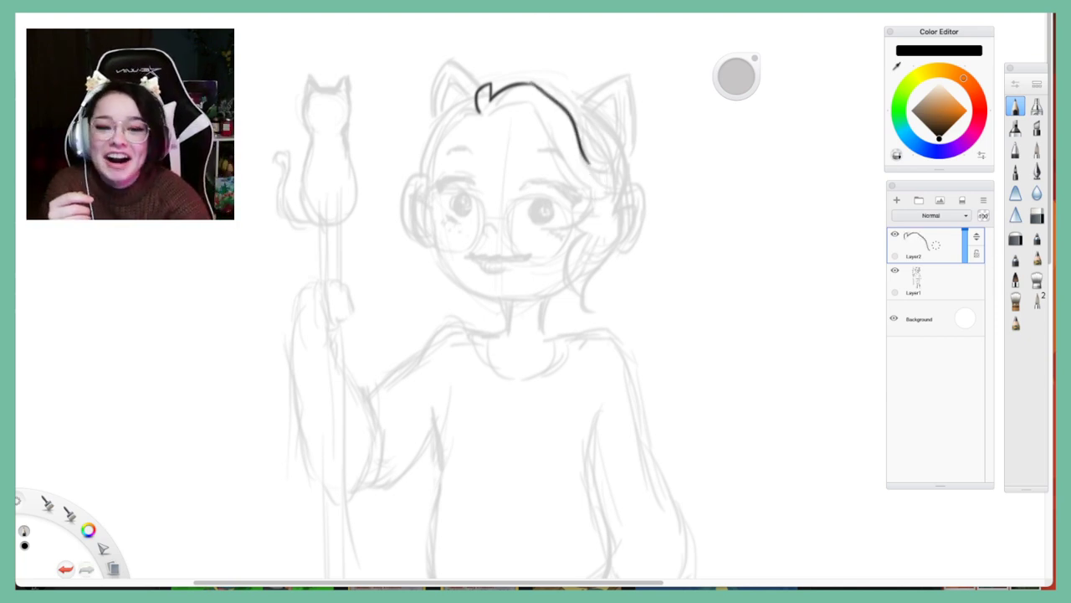
pyautogui.hotkey('ctrl', 'z')
pyautogui.moveTo(529, 84)
pyautogui.mouseDown()
pyautogui.moveTo(569, 132)
pyautogui.moveTo(614, 163)
pyautogui.mouseUp()
pyautogui.hotkey('ctrl', 'z')
pyautogui.hotkey('ctrl', 'z')
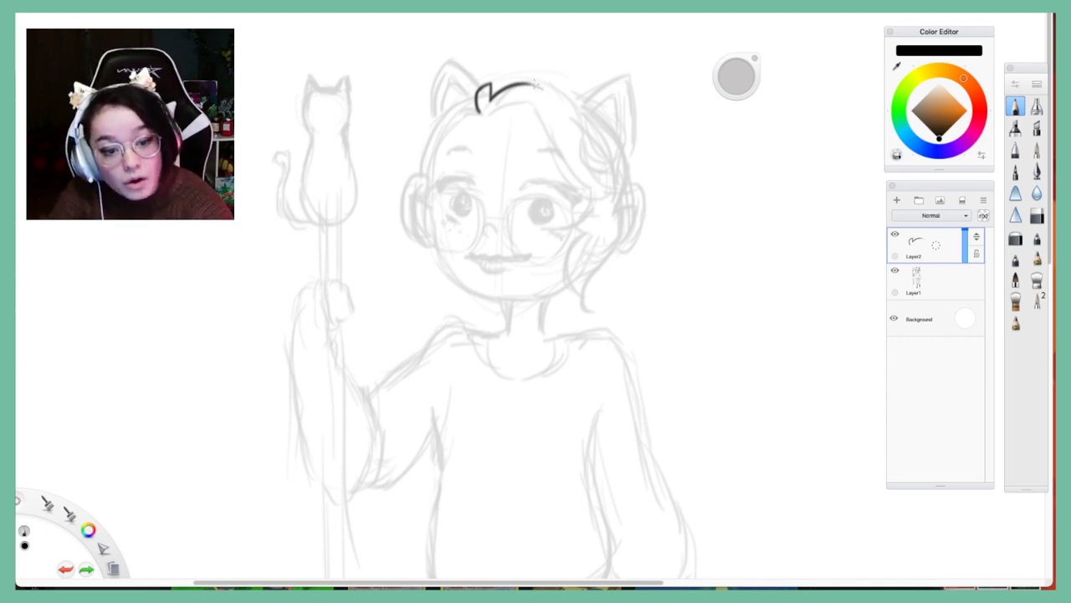
# Outline the swept fringe from the parting to the temple and the wavy side lock down to the jaw
pyautogui.moveTo(536, 84)
pyautogui.mouseDown()
pyautogui.moveTo(589, 153)
pyautogui.moveTo(595, 132)
pyautogui.moveTo(602, 177)
pyautogui.moveTo(626, 189)
pyautogui.mouseUp()
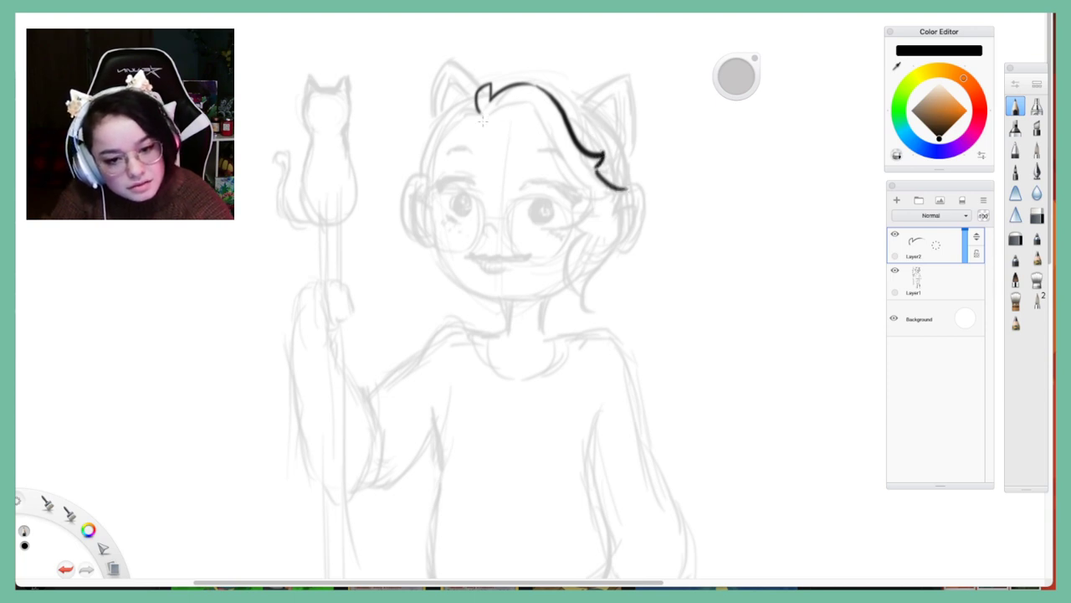
pyautogui.moveTo(490, 119)
pyautogui.mouseDown()
pyautogui.moveTo(572, 164)
pyautogui.moveTo(551, 169)
pyautogui.moveTo(544, 158)
pyautogui.moveTo(554, 171)
pyautogui.moveTo(566, 168)
pyautogui.moveTo(542, 145)
pyautogui.moveTo(568, 175)
pyautogui.moveTo(620, 179)
pyautogui.moveTo(574, 232)
pyautogui.moveTo(573, 251)
pyautogui.moveTo(583, 289)
pyautogui.mouseUp()
pyautogui.moveTo(619, 194); pyautogui.dragTo(591, 292)
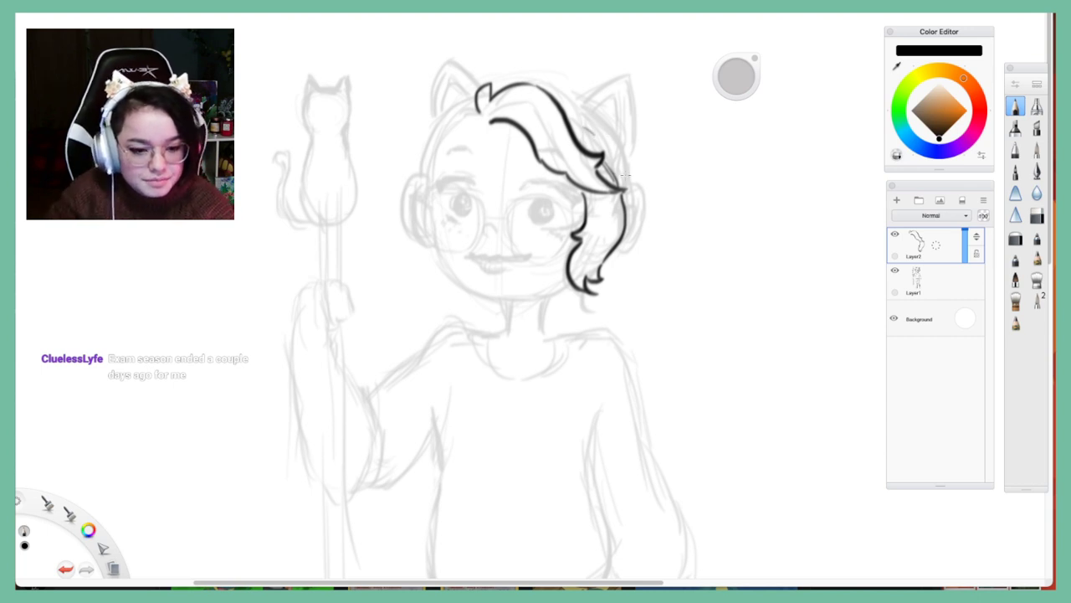
# Outline the headphone ear cup beside the side lock and the headband curving over the hair above it
pyautogui.moveTo(629, 181)
pyautogui.mouseDown()
pyautogui.moveTo(648, 219)
pyautogui.moveTo(633, 250)
pyautogui.moveTo(641, 239)
pyautogui.mouseUp()
pyautogui.moveTo(629, 182)
pyautogui.mouseDown()
pyautogui.moveTo(639, 208)
pyautogui.moveTo(630, 244)
pyautogui.mouseUp()
pyautogui.moveTo(550, 87)
pyautogui.mouseDown()
pyautogui.moveTo(611, 136)
pyautogui.moveTo(626, 189)
pyautogui.mouseUp()
pyautogui.moveTo(571, 124)
pyautogui.mouseDown()
pyautogui.moveTo(593, 145)
pyautogui.moveTo(571, 127)
pyautogui.moveTo(613, 186)
pyautogui.mouseUp()
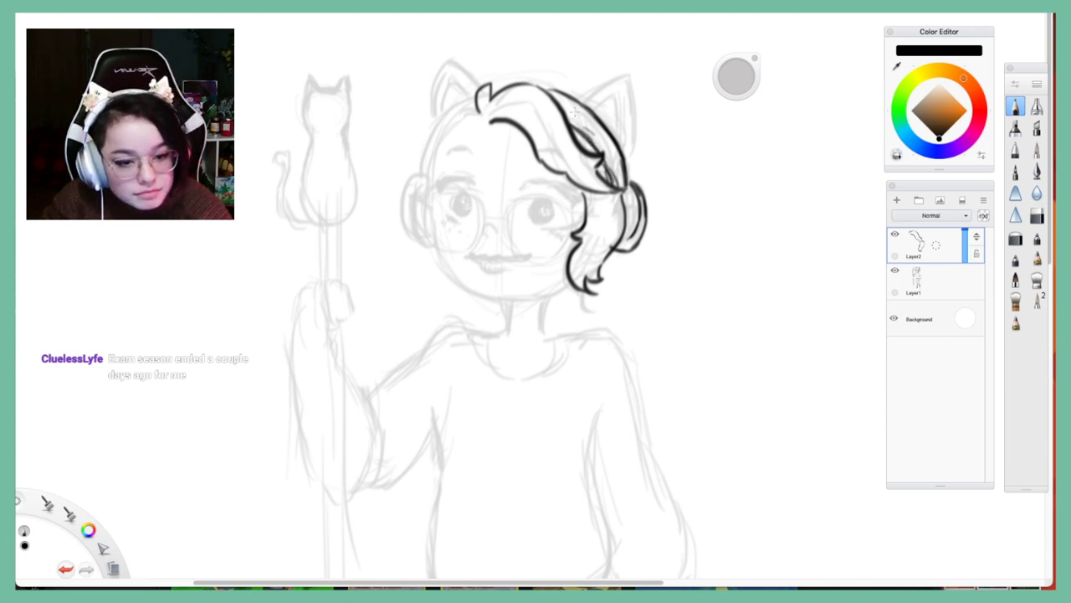
# Outline the cat ear above the side lock, with inner lines along its base on the headband
pyautogui.moveTo(575, 111)
pyautogui.mouseDown()
pyautogui.moveTo(620, 86)
pyautogui.moveTo(609, 94)
pyautogui.moveTo(618, 87)
pyautogui.moveTo(621, 99)
pyautogui.moveTo(604, 154)
pyautogui.mouseUp()
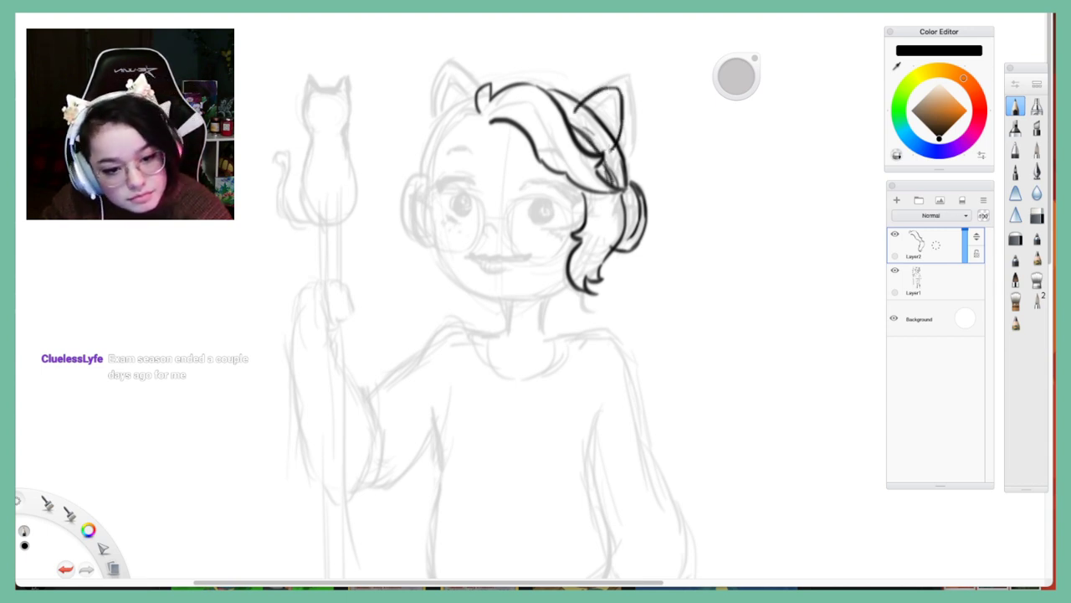
pyautogui.moveTo(574, 115); pyautogui.dragTo(601, 150)
pyautogui.moveTo(578, 109)
pyautogui.mouseDown()
pyautogui.moveTo(609, 151)
pyautogui.moveTo(614, 92)
pyautogui.moveTo(609, 139)
pyautogui.mouseUp()
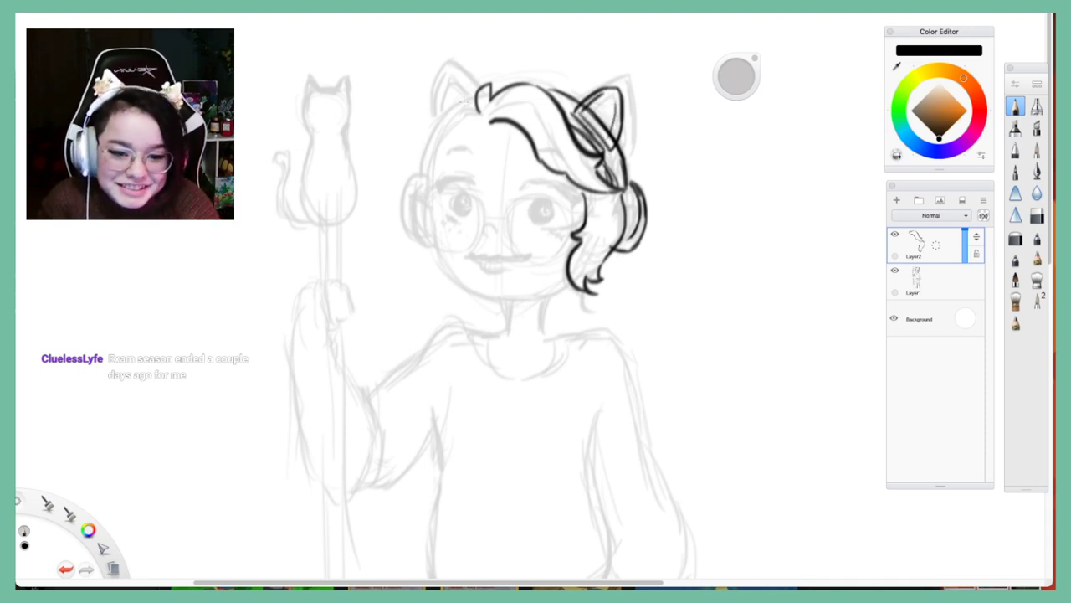
# Draw the outer and inner curves of the hair from the parting down to the temple on the staff side
pyautogui.moveTo(476, 99); pyautogui.dragTo(424, 131)
pyautogui.hotkey('ctrl', 'z')
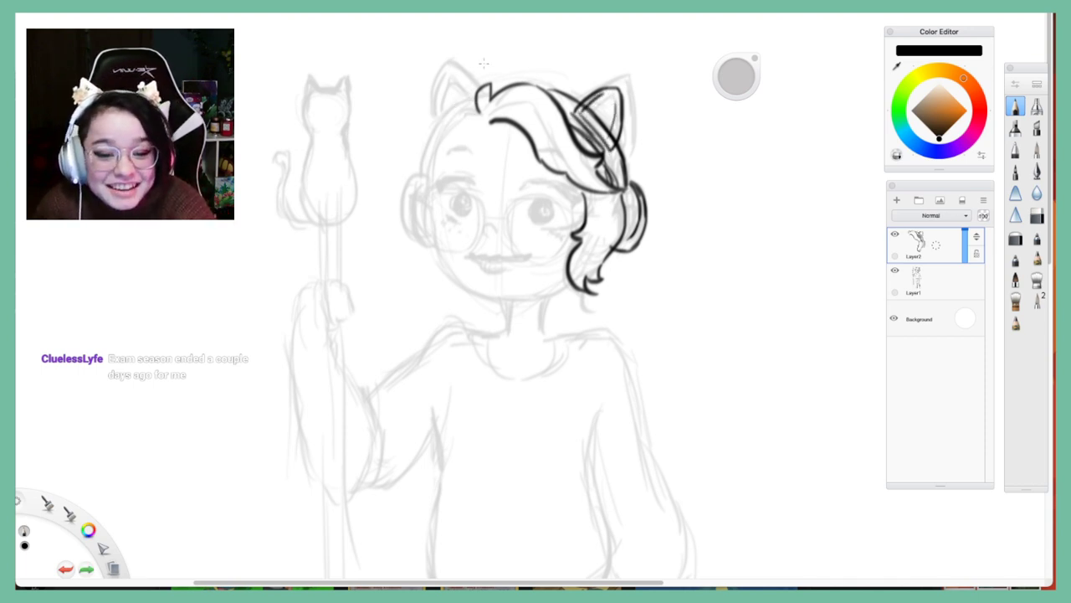
pyautogui.moveTo(475, 99)
pyautogui.mouseDown()
pyautogui.moveTo(435, 125)
pyautogui.moveTo(424, 176)
pyautogui.mouseUp()
pyautogui.moveTo(475, 123)
pyautogui.mouseDown()
pyautogui.moveTo(442, 144)
pyautogui.moveTo(432, 186)
pyautogui.mouseUp()
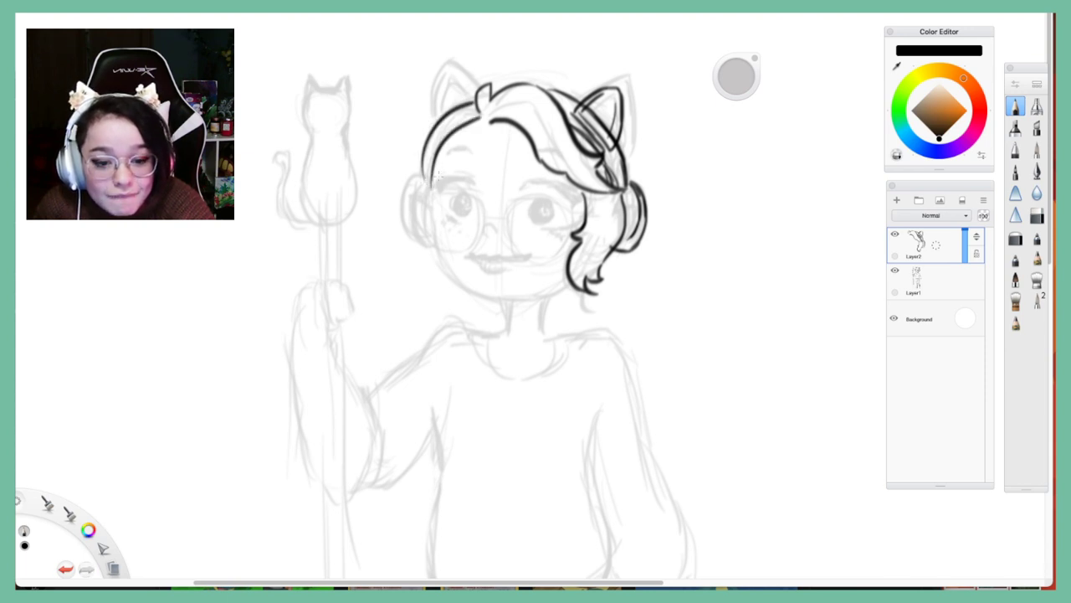
# Outline the cat ear on the staff side of the head, with its inner fold lines
pyautogui.moveTo(437, 127)
pyautogui.mouseDown()
pyautogui.moveTo(452, 74)
pyautogui.moveTo(478, 94)
pyautogui.moveTo(443, 127)
pyautogui.mouseUp()
pyautogui.moveTo(452, 81)
pyautogui.mouseDown()
pyautogui.moveTo(442, 139)
pyautogui.moveTo(476, 115)
pyautogui.mouseUp()
pyautogui.moveTo(455, 80); pyautogui.dragTo(477, 101)
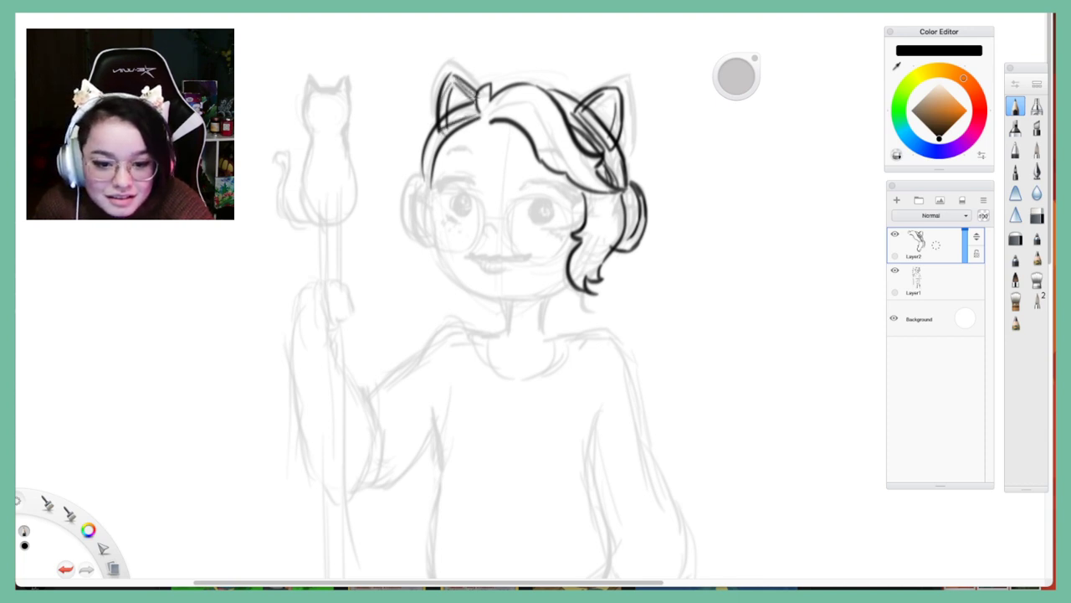
# Outline the headphone ear cup on the staff side and the face contour from the temple around the chin to the side lock
pyautogui.moveTo(425, 176)
pyautogui.mouseDown()
pyautogui.moveTo(402, 238)
pyautogui.moveTo(429, 240)
pyautogui.mouseUp()
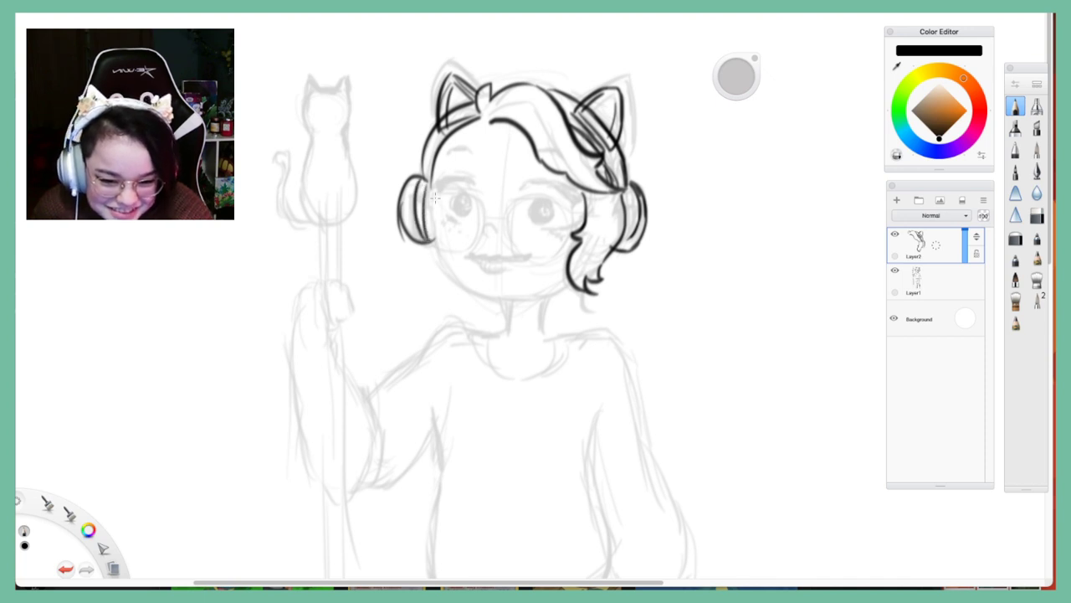
pyautogui.moveTo(431, 190)
pyautogui.mouseDown()
pyautogui.moveTo(438, 267)
pyautogui.moveTo(430, 251)
pyautogui.moveTo(441, 247)
pyautogui.moveTo(433, 266)
pyautogui.moveTo(435, 251)
pyautogui.moveTo(462, 290)
pyautogui.moveTo(443, 276)
pyautogui.moveTo(480, 298)
pyautogui.moveTo(450, 268)
pyautogui.moveTo(505, 299)
pyautogui.moveTo(474, 293)
pyautogui.moveTo(562, 291)
pyautogui.mouseUp()
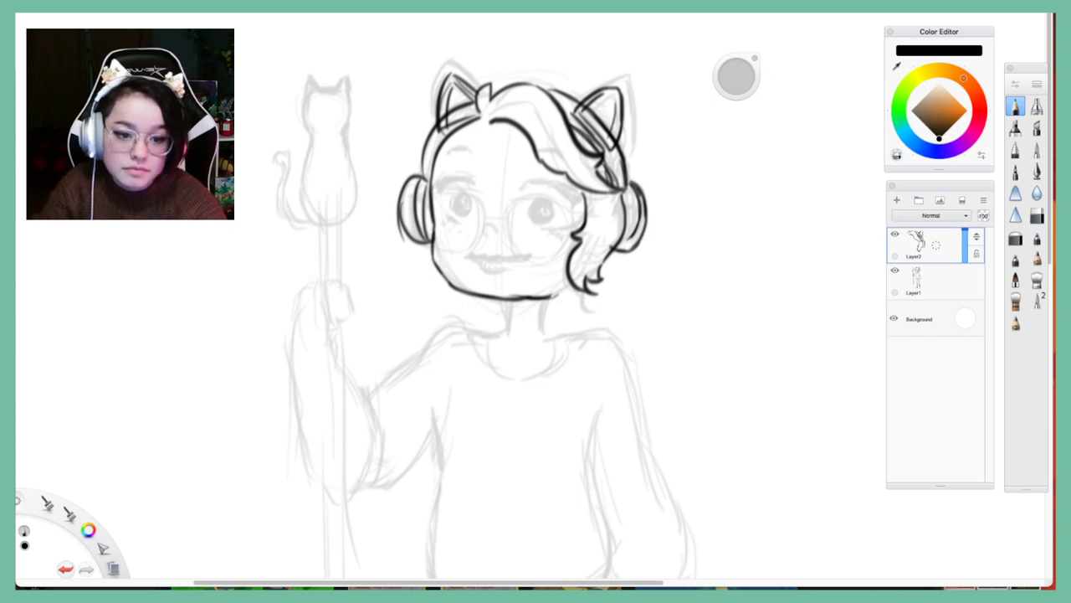
pyautogui.hotkey('ctrl', 'z')
pyautogui.hotkey('ctrl', 'z')
pyautogui.hotkey('ctrl', 'z')
pyautogui.hotkey('ctrl', 'z')
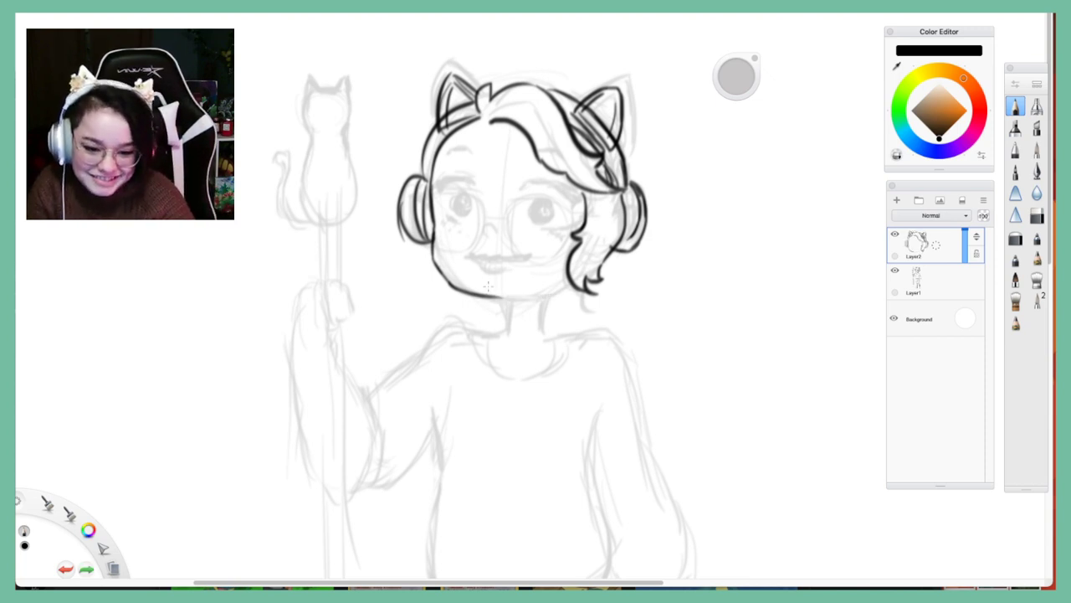
pyautogui.hotkey('ctrl', 'shift', 'z')
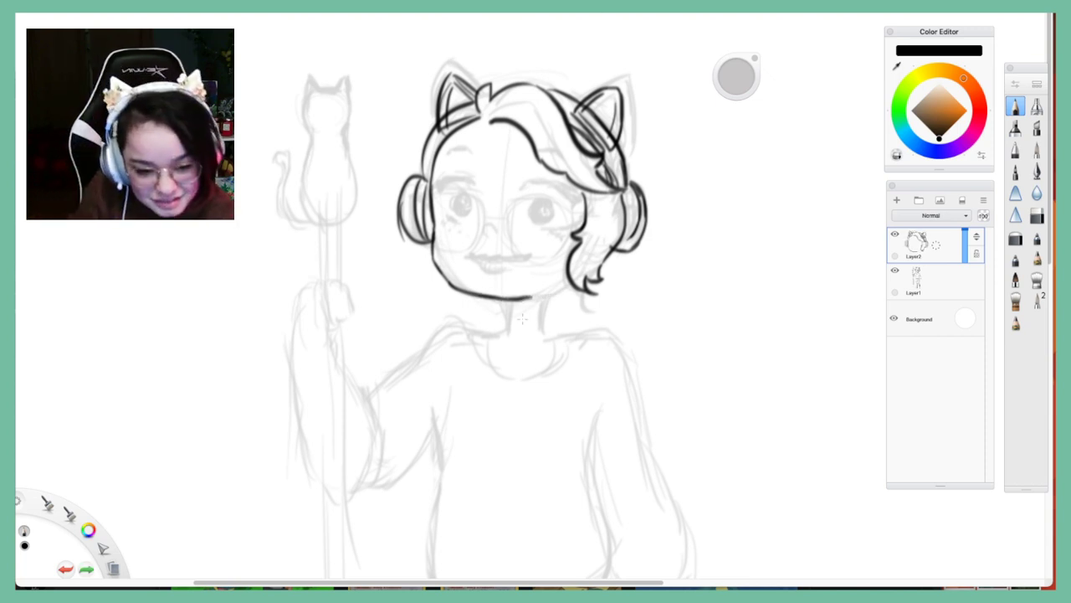
pyautogui.moveTo(516, 298)
pyautogui.mouseDown()
pyautogui.moveTo(512, 297)
pyautogui.moveTo(568, 286)
pyautogui.mouseUp()
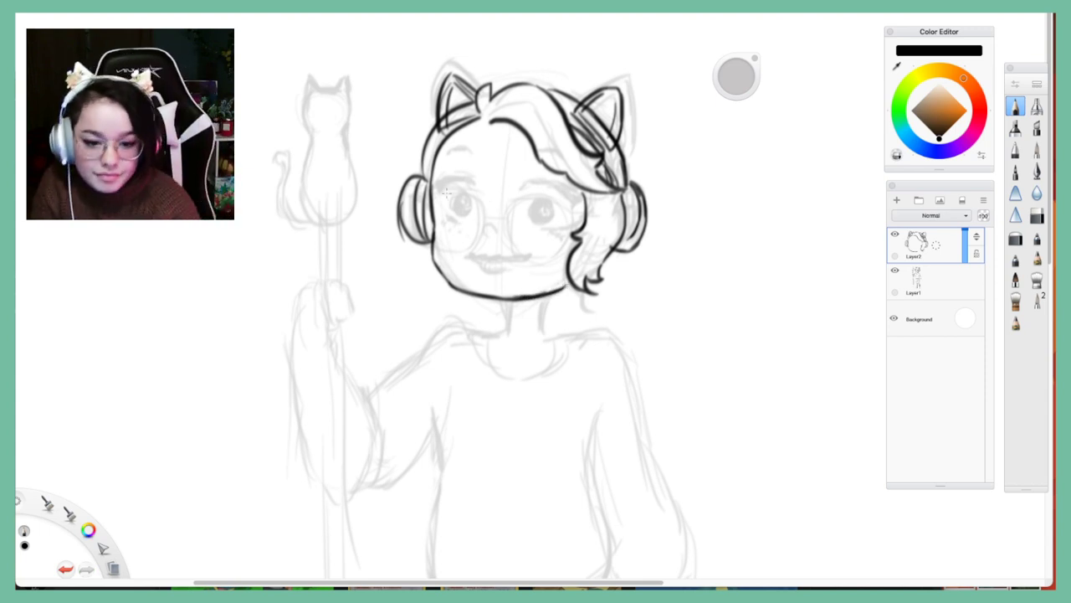
# Draw the thick upper lash lines of both eyes and the short lower lashes at their outer corners
pyautogui.moveTo(441, 191)
pyautogui.mouseDown()
pyautogui.moveTo(452, 179)
pyautogui.moveTo(481, 186)
pyautogui.mouseUp()
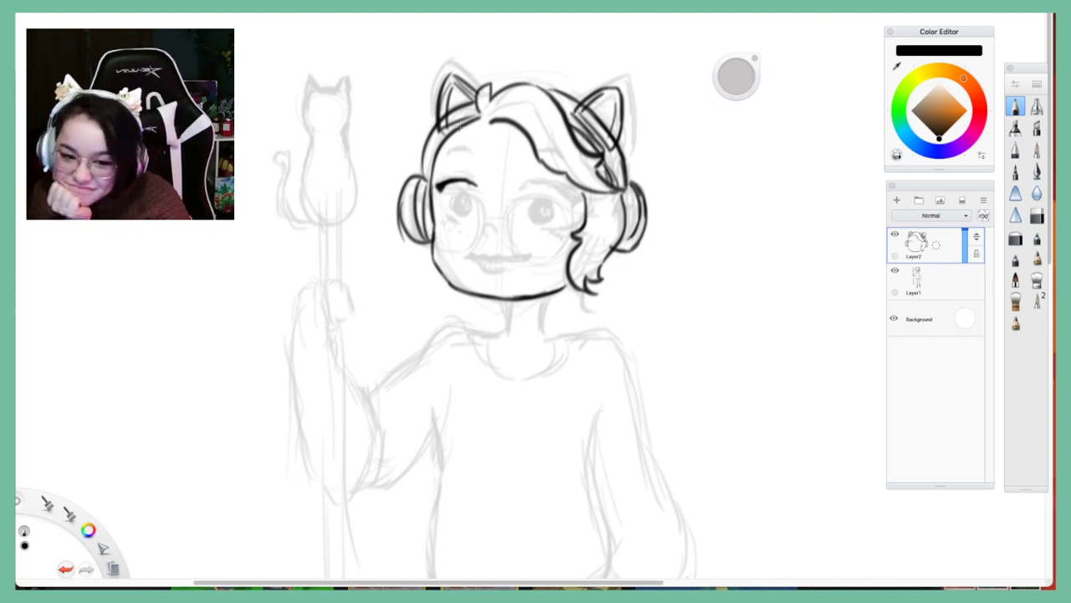
pyautogui.moveTo(521, 189)
pyautogui.mouseDown()
pyautogui.moveTo(548, 182)
pyautogui.moveTo(531, 184)
pyautogui.moveTo(575, 195)
pyautogui.moveTo(561, 233)
pyautogui.mouseUp()
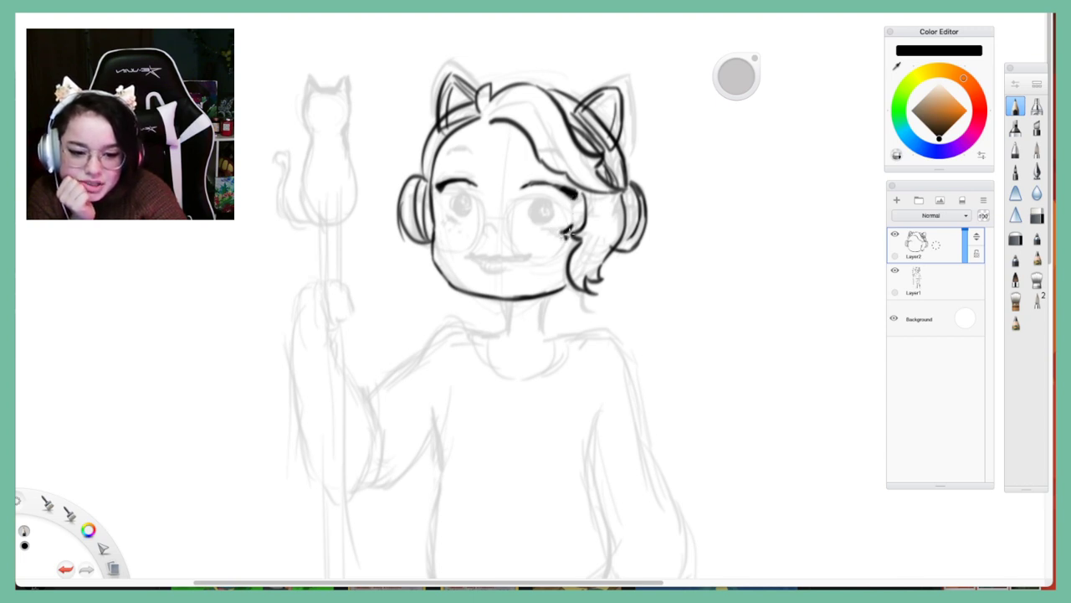
pyautogui.moveTo(450, 212)
pyautogui.mouseDown()
pyautogui.moveTo(458, 221)
pyautogui.moveTo(443, 222)
pyautogui.moveTo(456, 204)
pyautogui.moveTo(465, 209)
pyautogui.mouseUp()
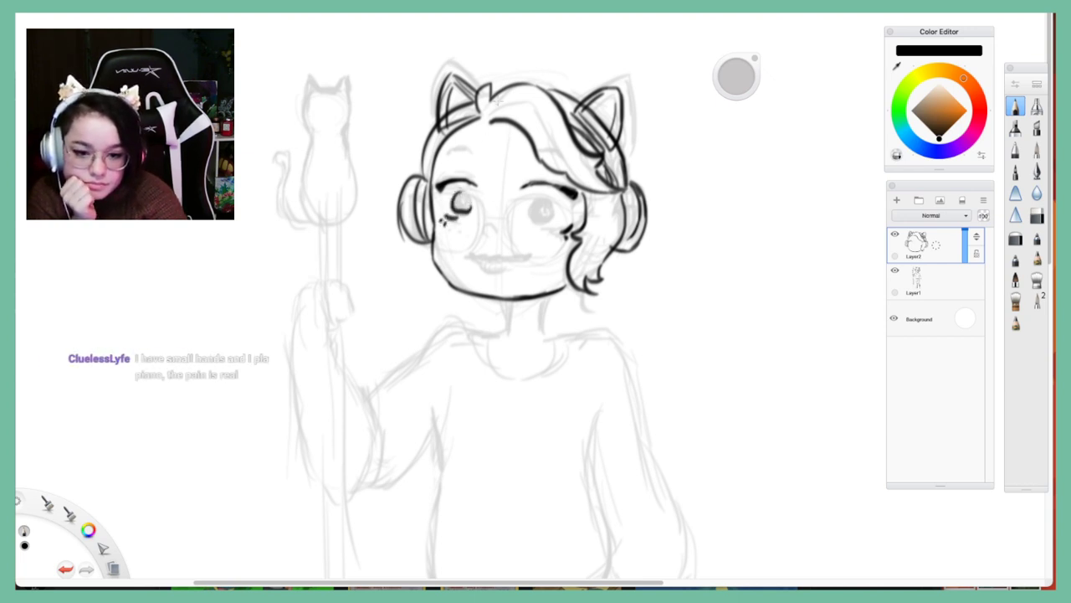
pyautogui.hotkey('ctrl', 'z')
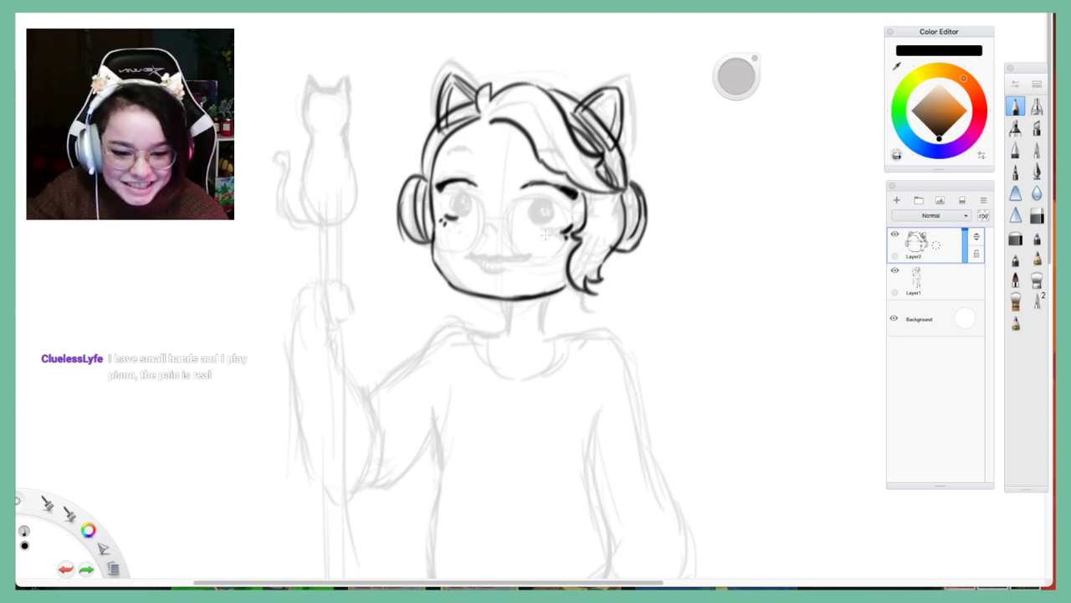
pyautogui.moveTo(554, 227); pyautogui.dragTo(569, 234)
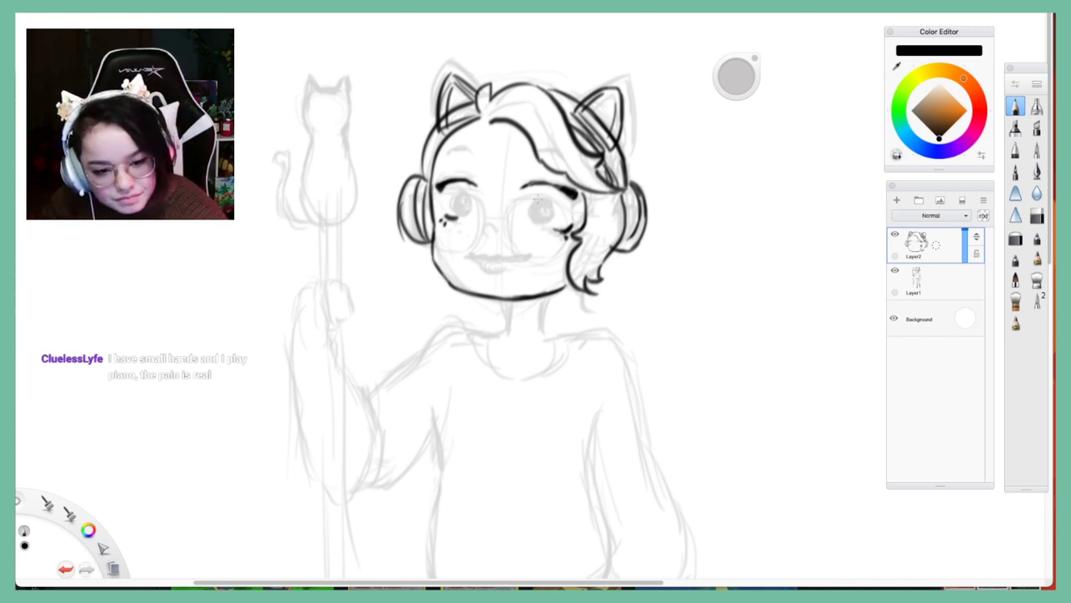
# Draw the round irises with dark pupils and highlights in both eyes, and the small curved nose
pyautogui.moveTo(536, 196)
pyautogui.mouseDown()
pyautogui.moveTo(532, 211)
pyautogui.moveTo(543, 218)
pyautogui.moveTo(544, 201)
pyautogui.moveTo(553, 213)
pyautogui.mouseUp()
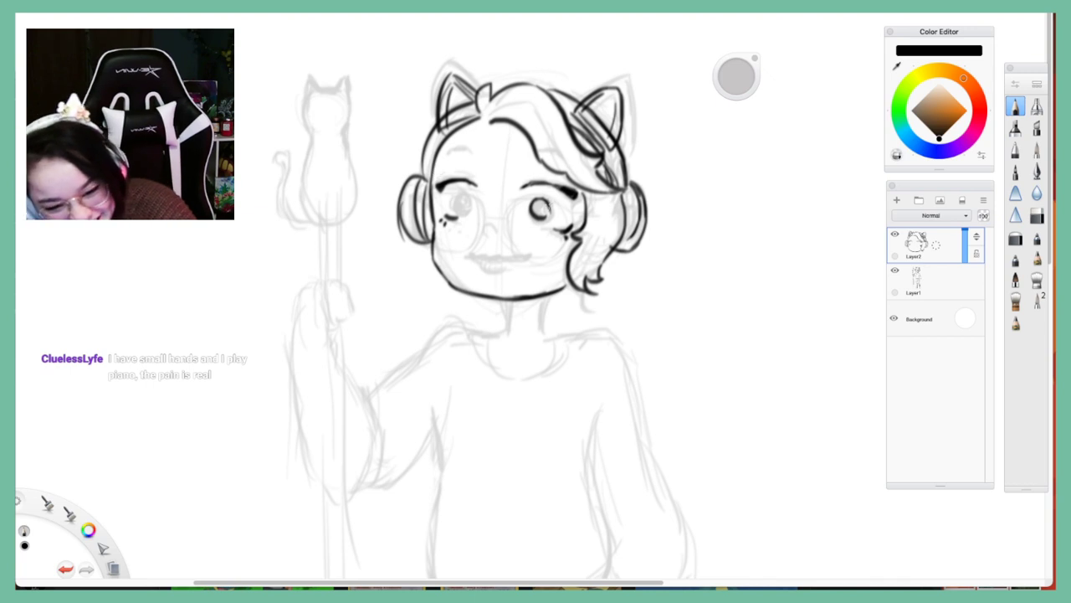
pyautogui.moveTo(547, 200); pyautogui.dragTo(549, 214)
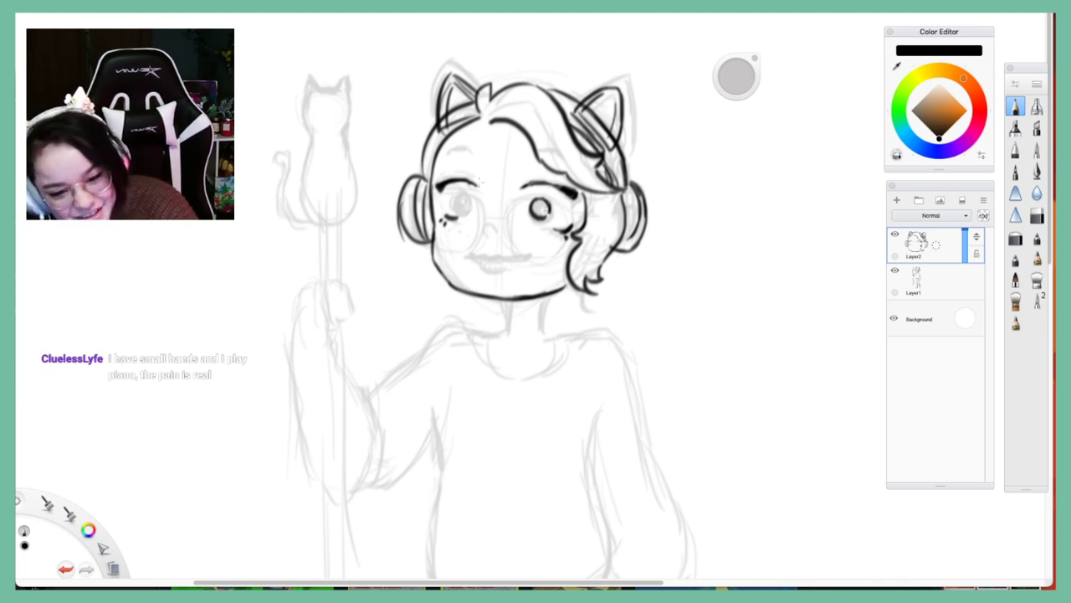
pyautogui.moveTo(459, 200); pyautogui.dragTo(461, 204)
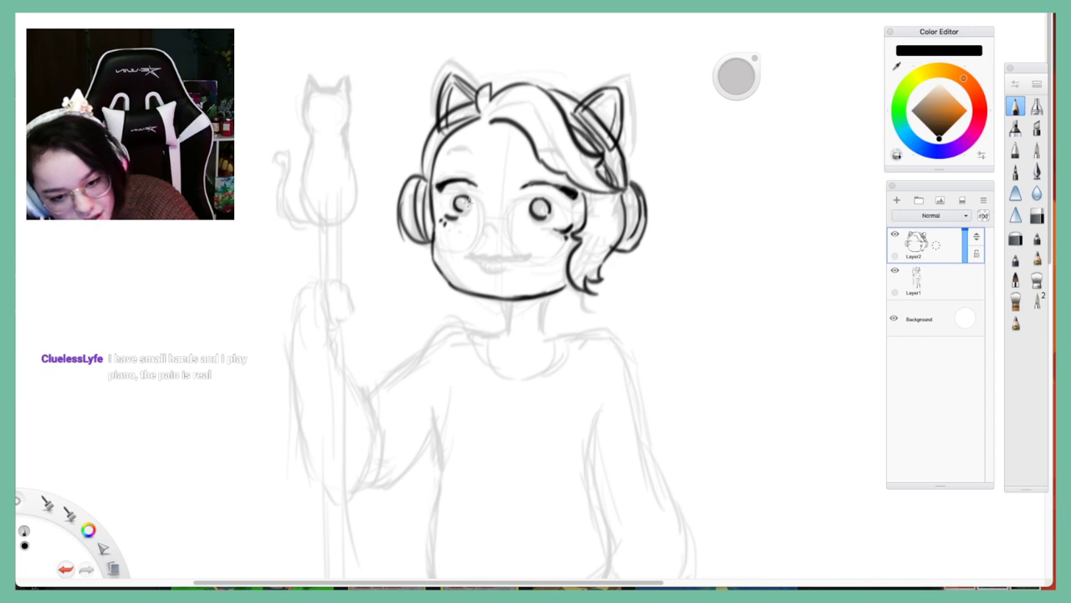
pyautogui.moveTo(467, 211)
pyautogui.mouseDown()
pyautogui.moveTo(532, 203)
pyautogui.moveTo(532, 214)
pyautogui.moveTo(545, 205)
pyautogui.moveTo(490, 231)
pyautogui.mouseUp()
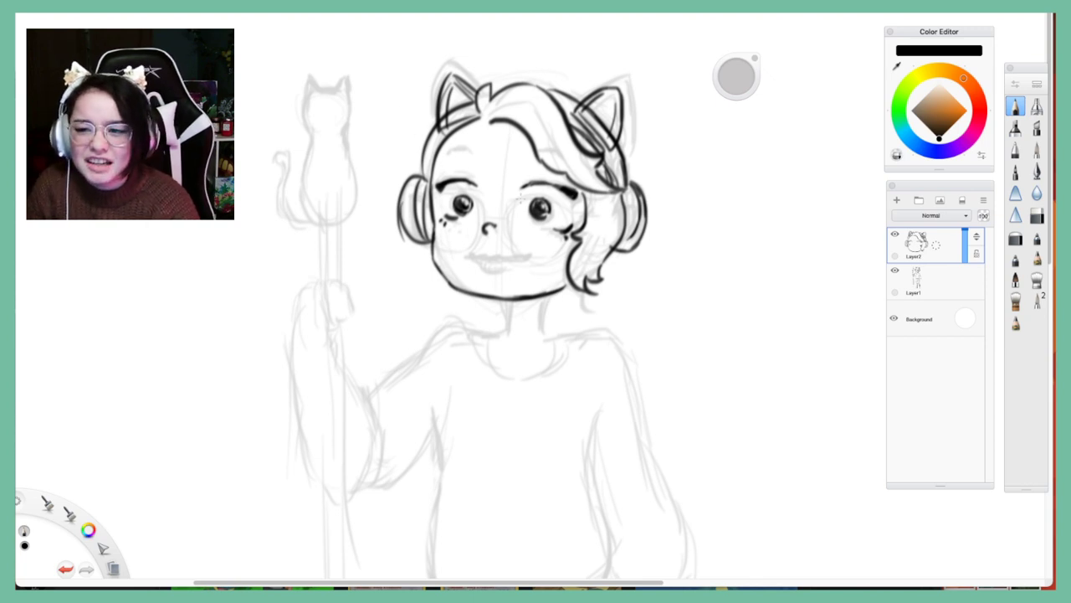
# Trace the smiling mouth with its lower lip line and the thin rims of both glasses lenses
pyautogui.moveTo(468, 255)
pyautogui.mouseDown()
pyautogui.moveTo(529, 256)
pyautogui.moveTo(482, 268)
pyautogui.moveTo(506, 267)
pyautogui.mouseUp()
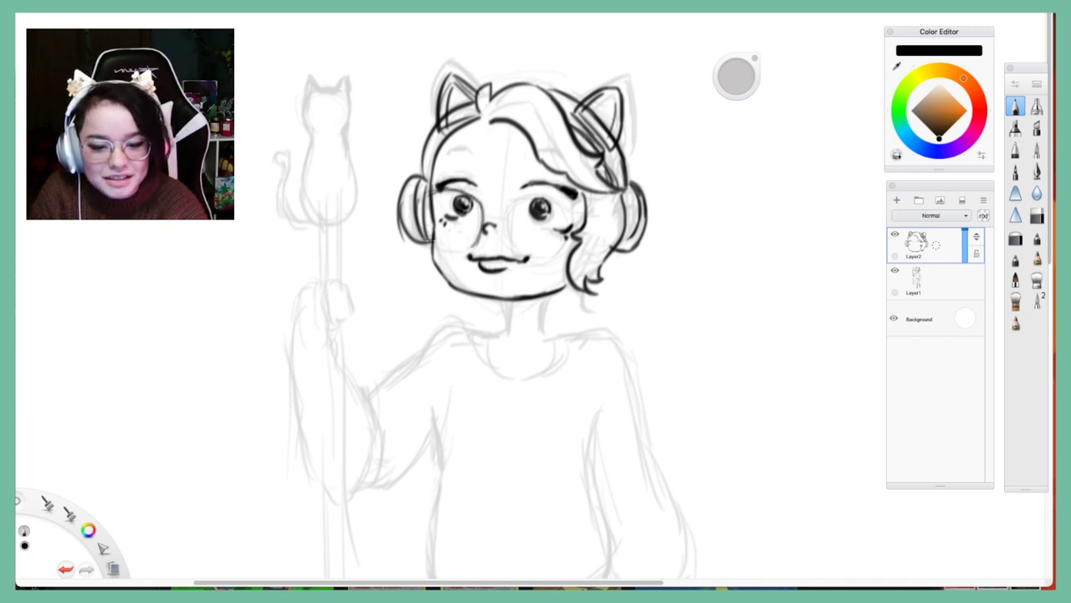
pyautogui.moveTo(431, 242)
pyautogui.mouseDown()
pyautogui.moveTo(483, 221)
pyautogui.moveTo(516, 247)
pyautogui.mouseUp()
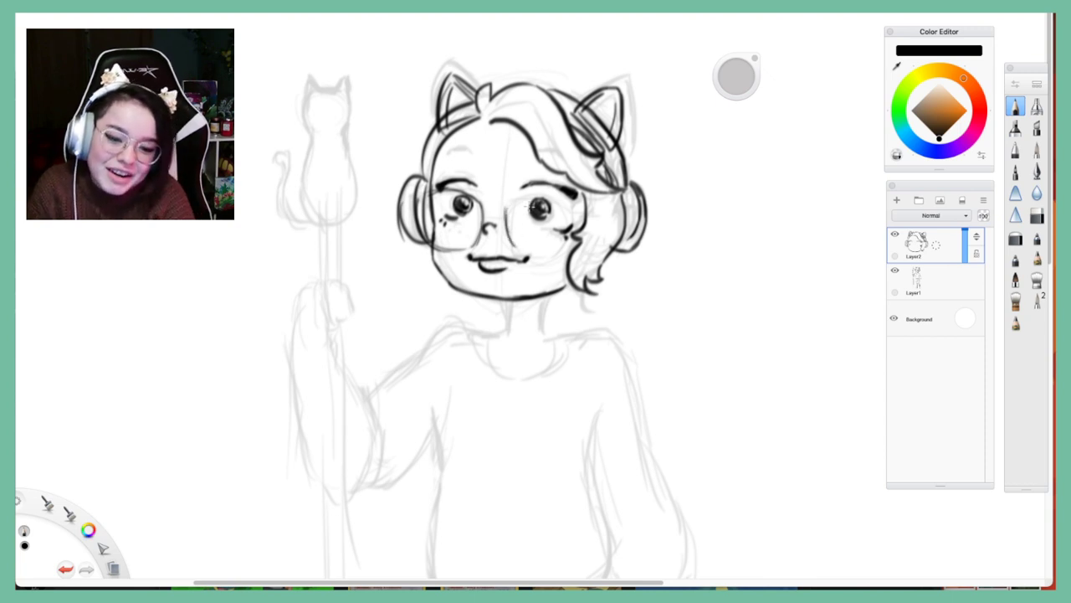
pyautogui.moveTo(501, 211)
pyautogui.mouseDown()
pyautogui.moveTo(568, 199)
pyautogui.moveTo(572, 219)
pyautogui.moveTo(548, 251)
pyautogui.moveTo(518, 242)
pyautogui.moveTo(563, 246)
pyautogui.mouseUp()
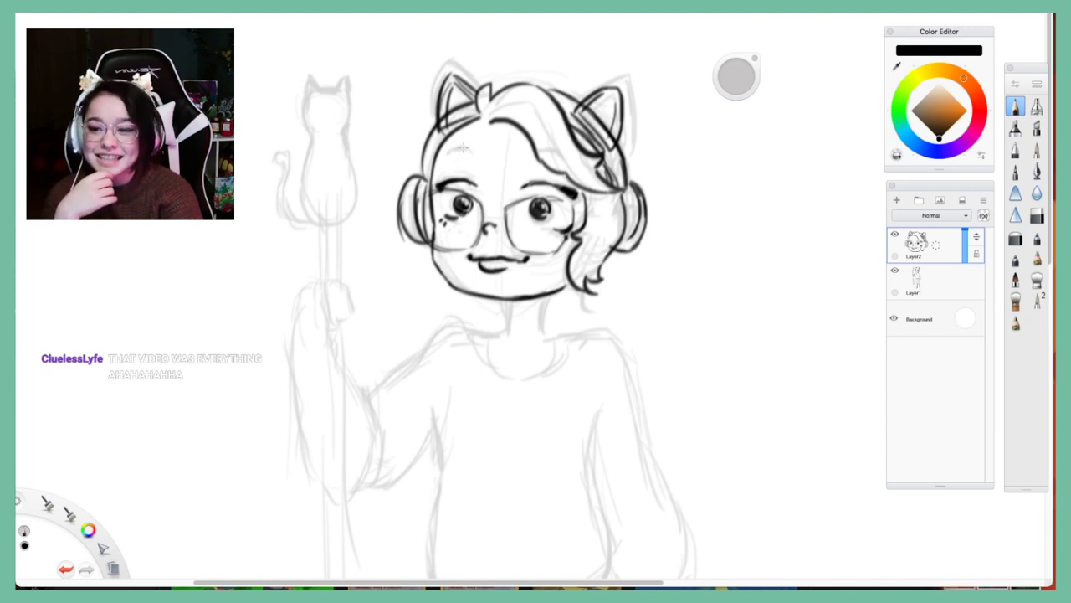
# Draw the short eyebrow and the brow tip at the fringe, and dot freckles on both cheeks inside the glasses
pyautogui.moveTo(449, 152); pyautogui.dragTo(462, 148)
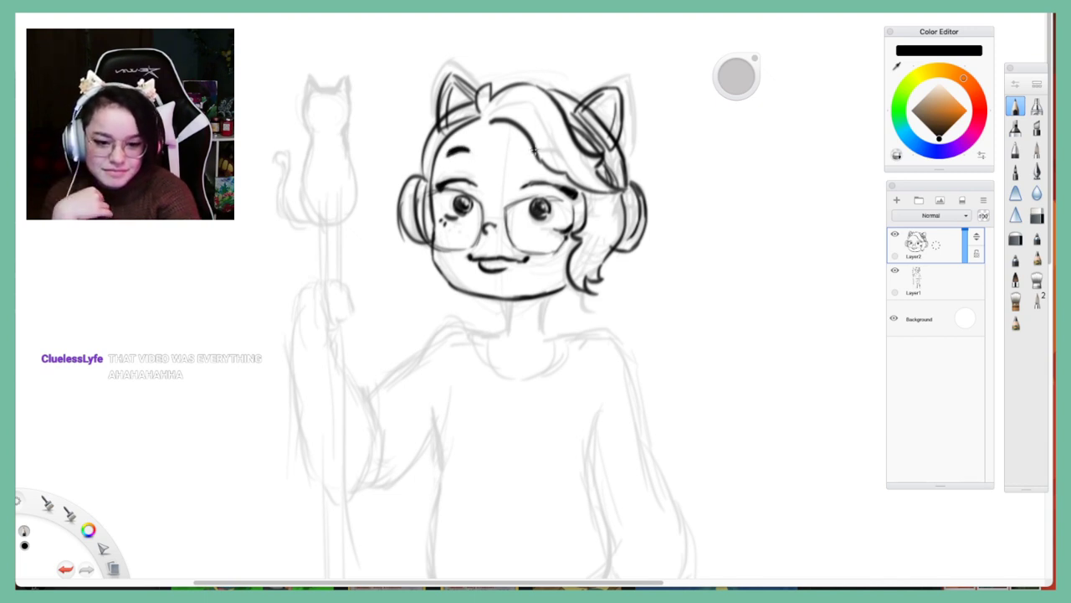
pyautogui.moveTo(536, 145); pyautogui.dragTo(529, 155)
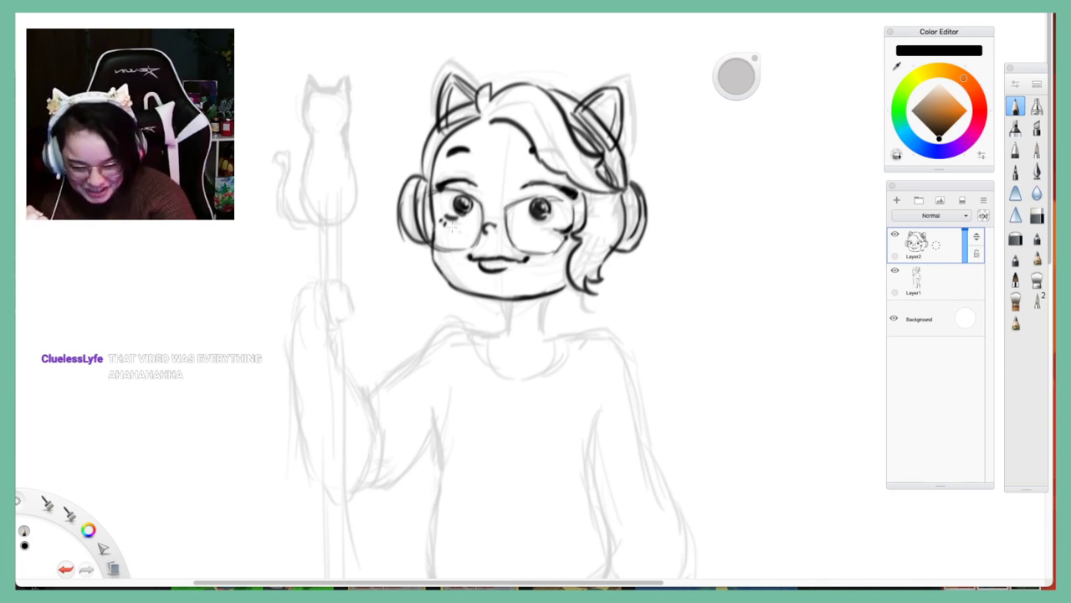
pyautogui.moveTo(446, 229); pyautogui.dragTo(445, 235)
pyautogui.hotkey('ctrl', 'z')
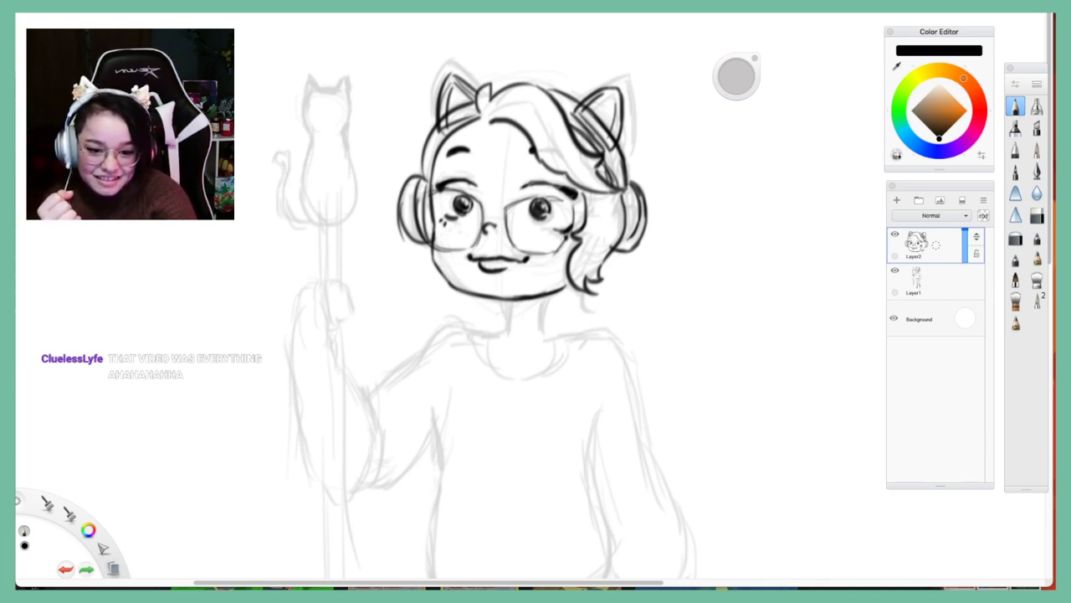
pyautogui.click(442, 238)
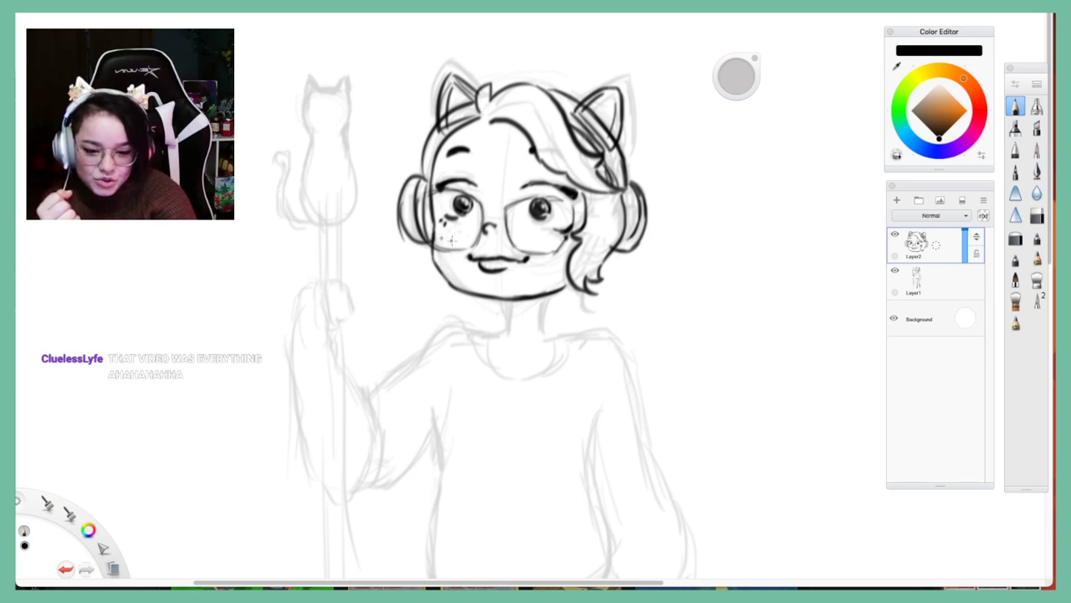
pyautogui.click(463, 236)
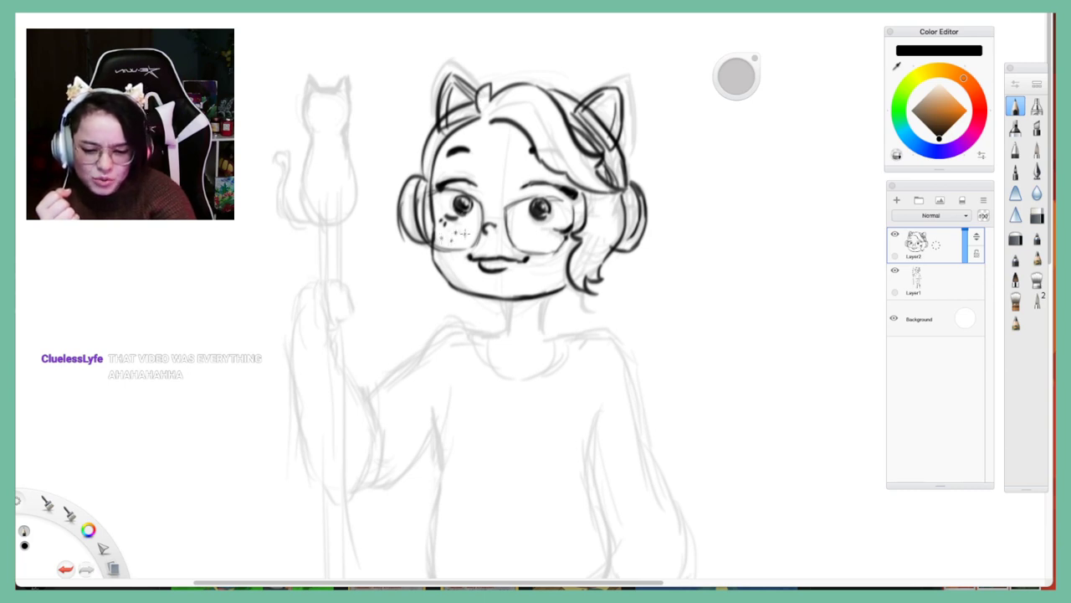
pyautogui.click(542, 236)
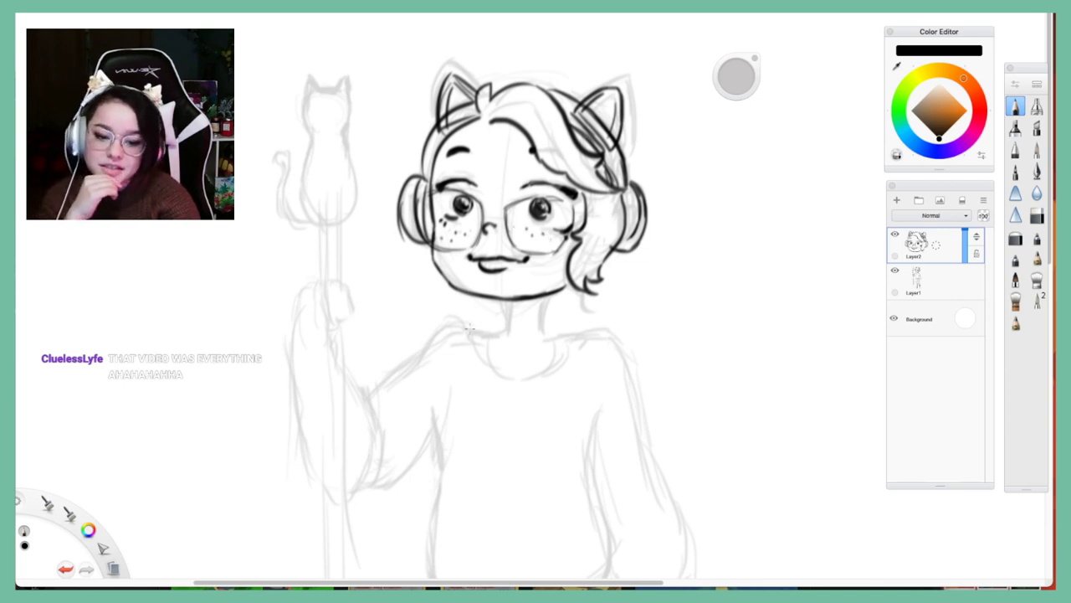
pyautogui.moveTo(492, 336)
pyautogui.mouseDown()
pyautogui.moveTo(550, 353)
pyautogui.moveTo(564, 333)
pyautogui.moveTo(530, 370)
pyautogui.mouseUp()
pyautogui.moveTo(569, 335); pyautogui.dragTo(549, 377)
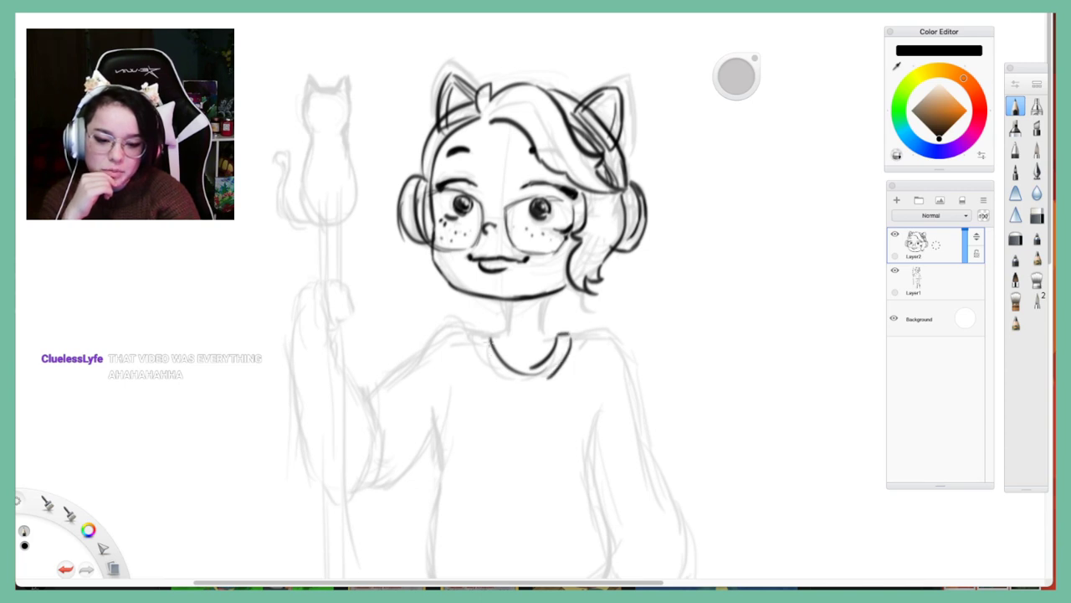
pyautogui.moveTo(490, 338)
pyautogui.mouseDown()
pyautogui.moveTo(477, 336)
pyautogui.moveTo(504, 371)
pyautogui.mouseUp()
pyautogui.hotkey('ctrl', 'z')
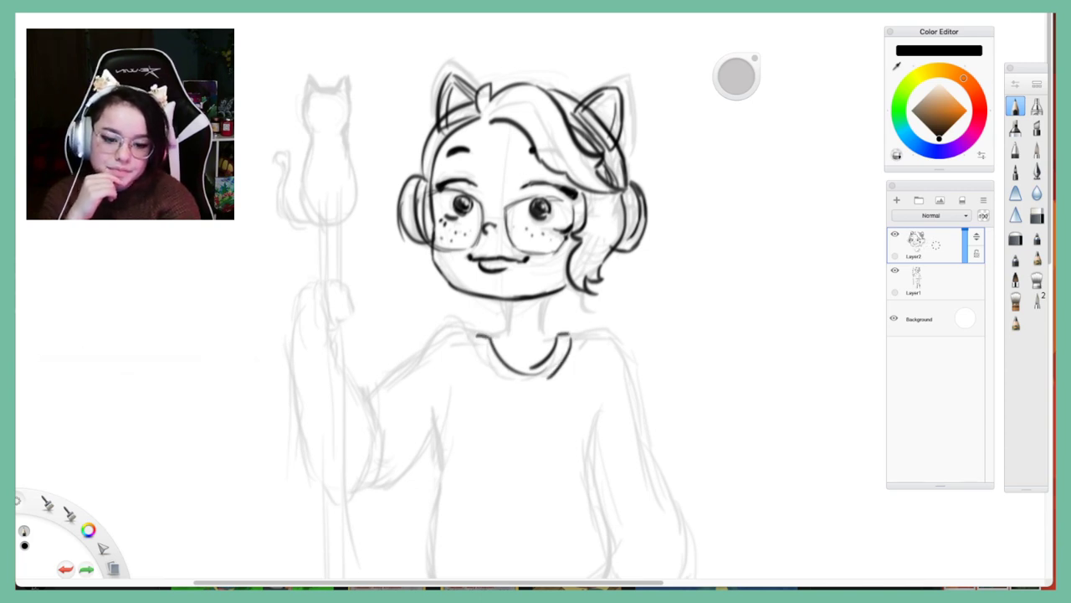
pyautogui.hotkey('ctrl', 'z')
pyautogui.hotkey('ctrl', 'z')
pyautogui.hotkey('ctrl', 'z')
pyautogui.hotkey('ctrl', 'z')
pyautogui.hotkey('ctrl', 'z')
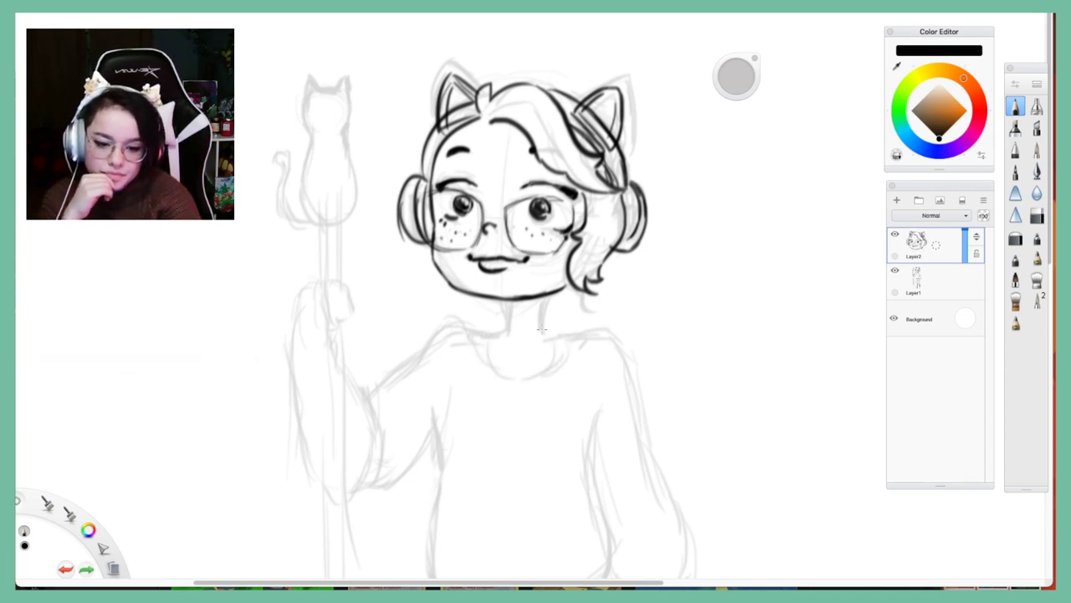
# Outline the sweater's curved neckline as a band and add short ribbing lines along both sides of the collar
pyautogui.moveTo(490, 332)
pyautogui.mouseDown()
pyautogui.moveTo(499, 357)
pyautogui.moveTo(573, 334)
pyautogui.moveTo(554, 373)
pyautogui.mouseUp()
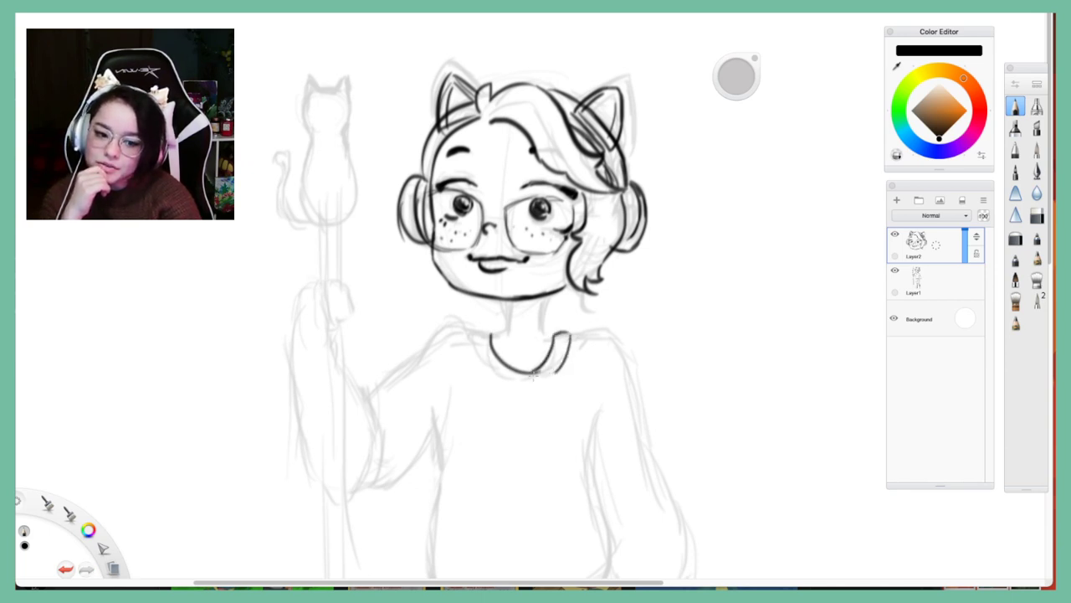
pyautogui.moveTo(479, 334)
pyautogui.mouseDown()
pyautogui.moveTo(494, 343)
pyautogui.moveTo(495, 369)
pyautogui.moveTo(491, 338)
pyautogui.mouseUp()
pyautogui.moveTo(481, 345); pyautogui.dragTo(492, 348)
pyautogui.moveTo(487, 358)
pyautogui.mouseDown()
pyautogui.moveTo(494, 354)
pyautogui.moveTo(490, 371)
pyautogui.mouseUp()
pyautogui.moveTo(552, 355)
pyautogui.mouseDown()
pyautogui.moveTo(541, 370)
pyautogui.moveTo(557, 345)
pyautogui.mouseUp()
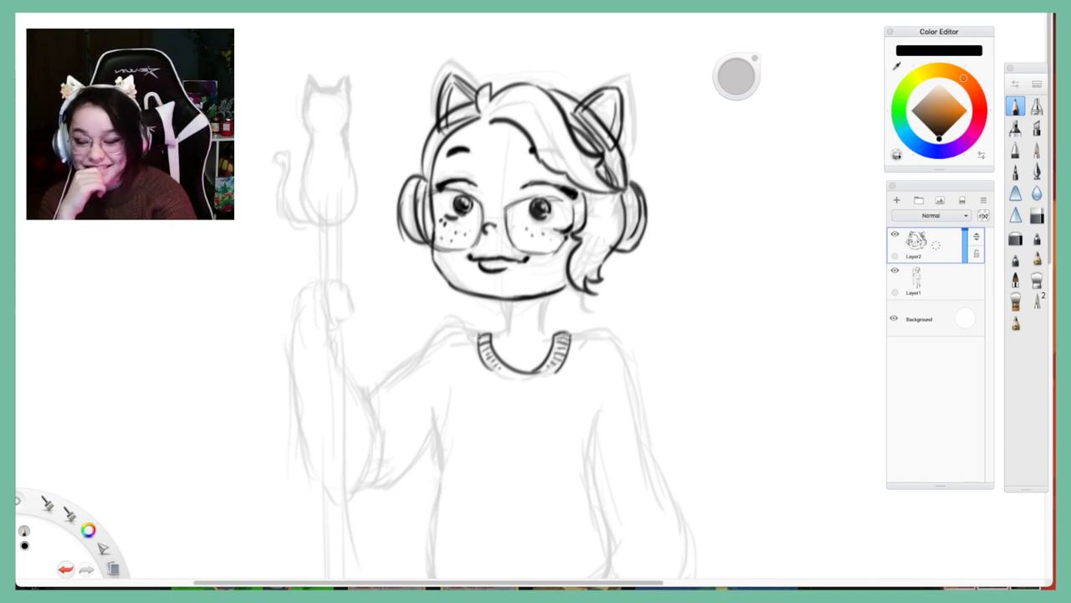
# Trace the shoulder line from the collar to the raised arm and outline the narrow sleeve cuff at the staff hand
pyautogui.moveTo(482, 332)
pyautogui.mouseDown()
pyautogui.moveTo(442, 331)
pyautogui.moveTo(426, 352)
pyautogui.moveTo(431, 336)
pyautogui.moveTo(374, 398)
pyautogui.mouseUp()
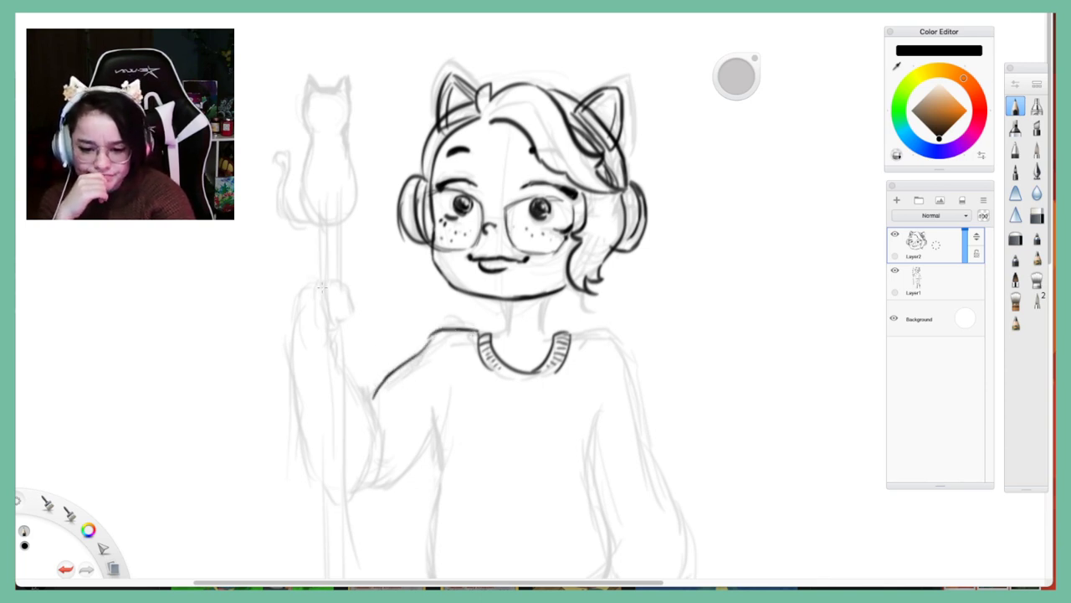
pyautogui.moveTo(318, 294)
pyautogui.mouseDown()
pyautogui.moveTo(326, 287)
pyautogui.moveTo(336, 342)
pyautogui.mouseUp()
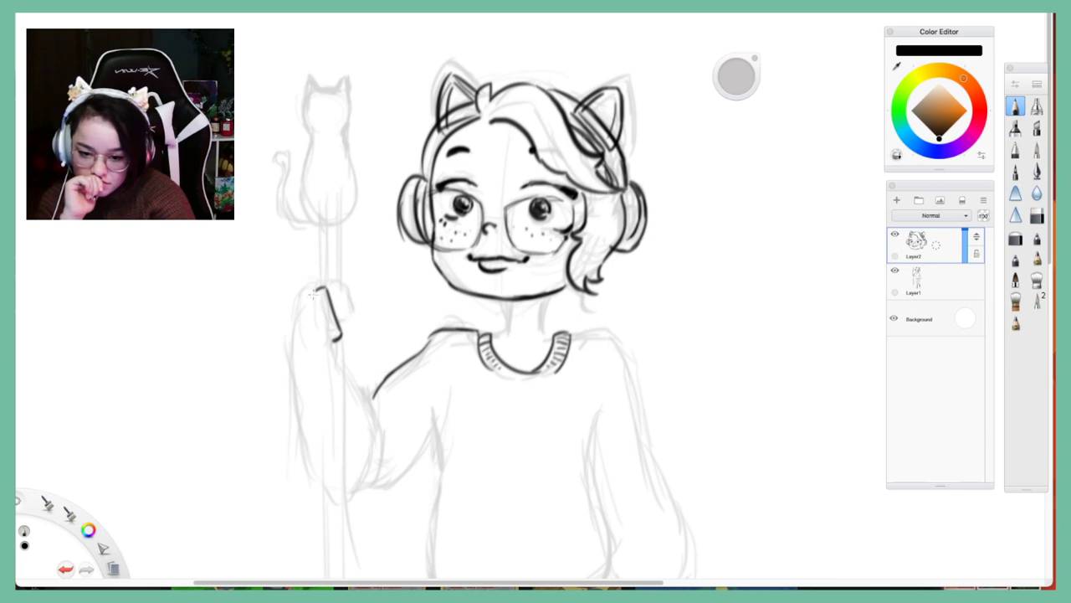
pyautogui.moveTo(314, 293); pyautogui.dragTo(335, 337)
pyautogui.moveTo(315, 294); pyautogui.dragTo(278, 339)
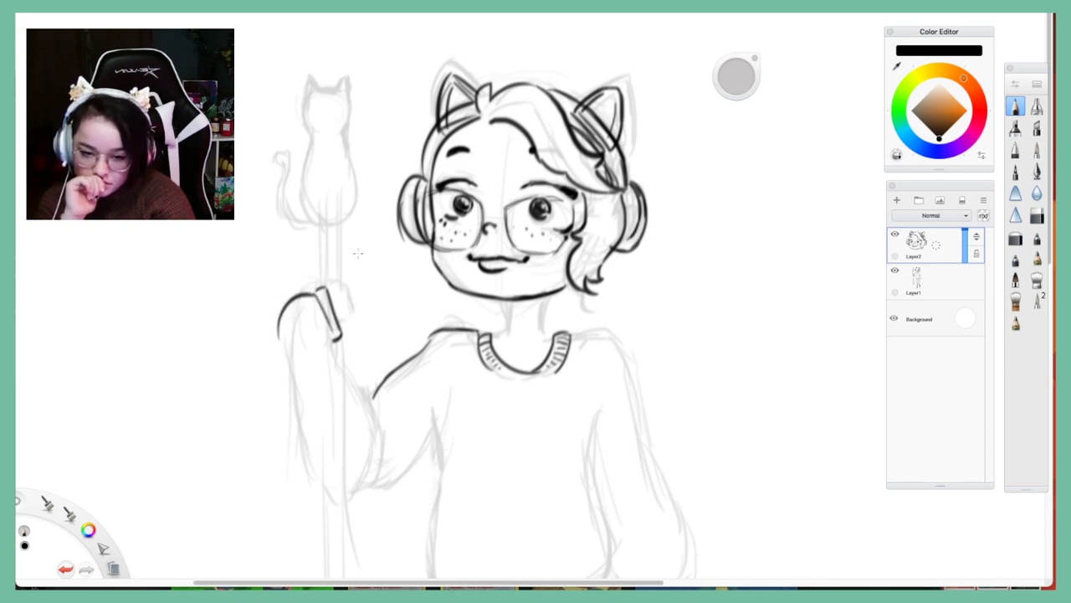
pyautogui.hotkey('ctrl', 'z')
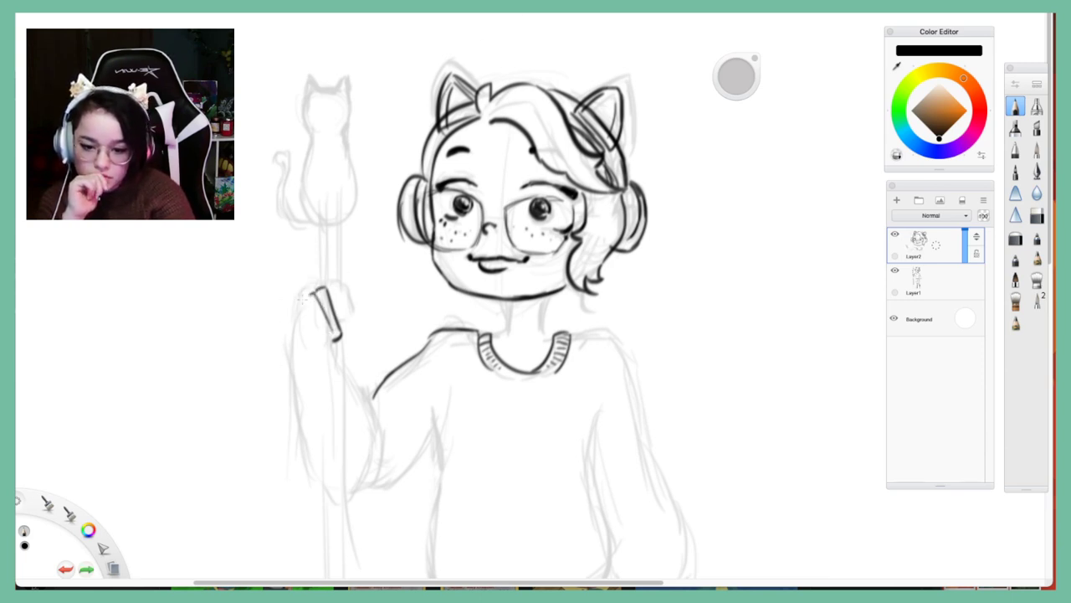
pyautogui.moveTo(311, 293)
pyautogui.mouseDown()
pyautogui.moveTo(292, 309)
pyautogui.moveTo(287, 407)
pyautogui.mouseUp()
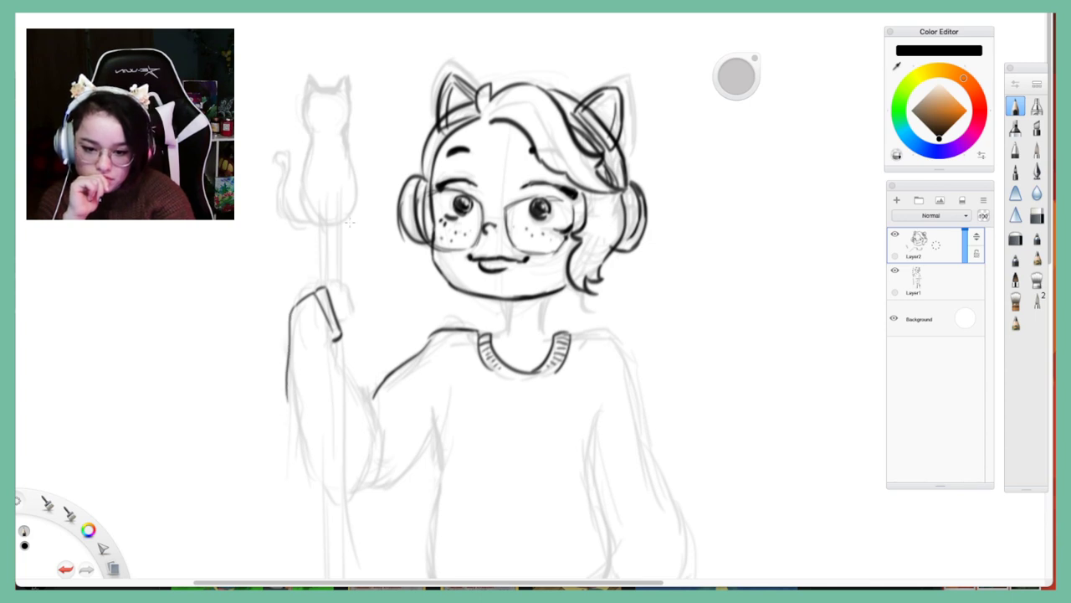
pyautogui.hotkey('ctrl', 'z')
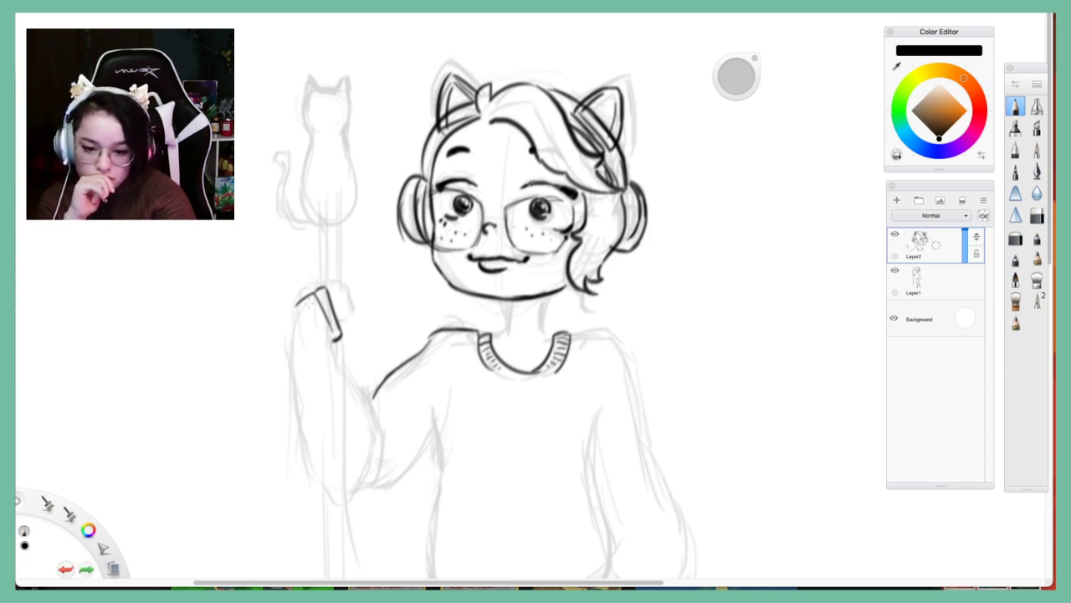
# Trace the raised sleeve's outer edge from the cuff down and its baggy, rounded lower end
pyautogui.moveTo(308, 301)
pyautogui.mouseDown()
pyautogui.moveTo(293, 311)
pyautogui.moveTo(287, 392)
pyautogui.mouseUp()
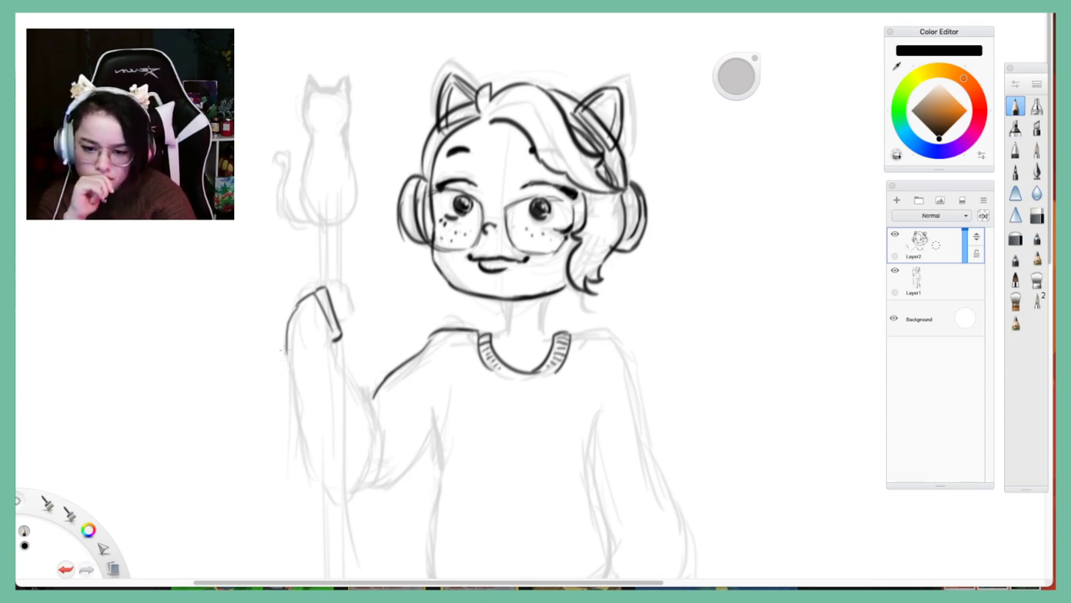
pyautogui.moveTo(284, 350)
pyautogui.mouseDown()
pyautogui.moveTo(281, 462)
pyautogui.moveTo(332, 486)
pyautogui.mouseUp()
pyautogui.moveTo(353, 395); pyautogui.dragTo(374, 490)
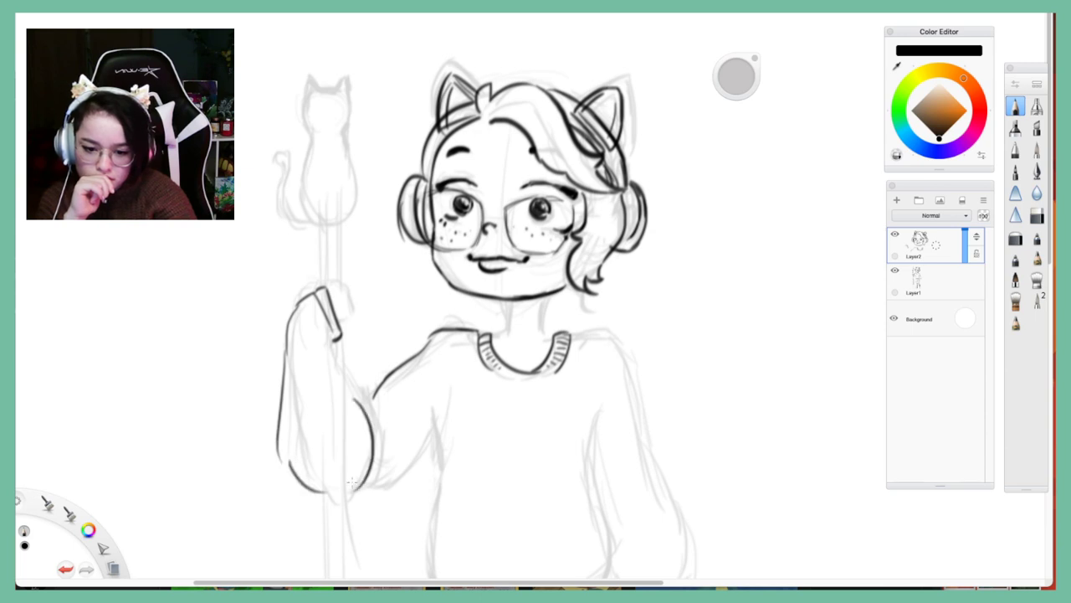
# Draw the raised arm's underside and armpit fold, and trace the opposite shoulder with broken lines down the outer sleeve
pyautogui.moveTo(380, 433)
pyautogui.mouseDown()
pyautogui.moveTo(369, 487)
pyautogui.moveTo(381, 490)
pyautogui.moveTo(444, 464)
pyautogui.mouseUp()
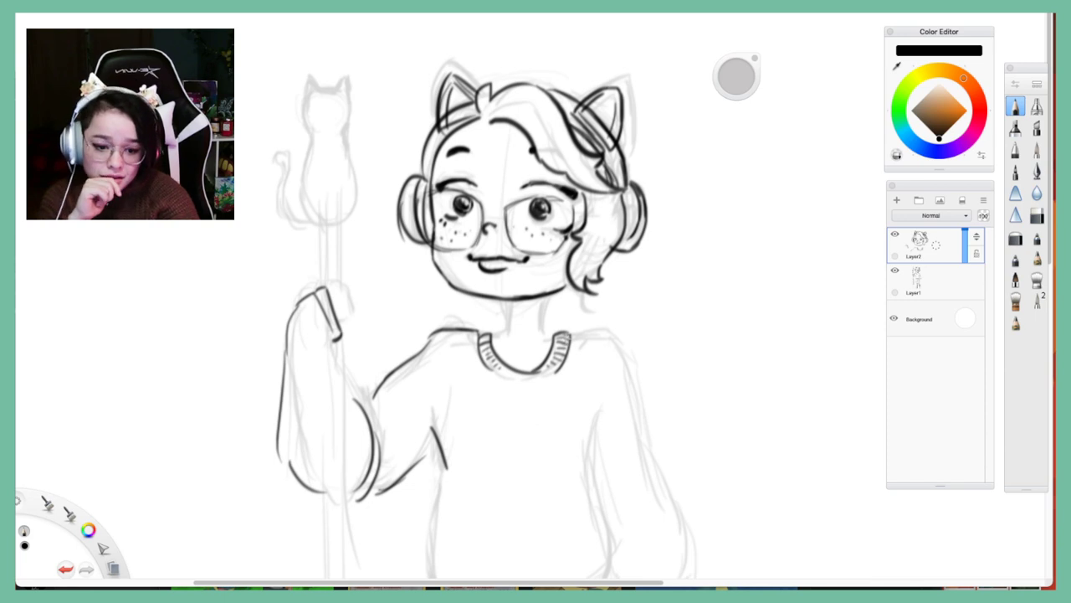
pyautogui.moveTo(568, 334)
pyautogui.mouseDown()
pyautogui.moveTo(610, 330)
pyautogui.moveTo(647, 407)
pyautogui.mouseUp()
pyautogui.moveTo(651, 444); pyautogui.dragTo(668, 476)
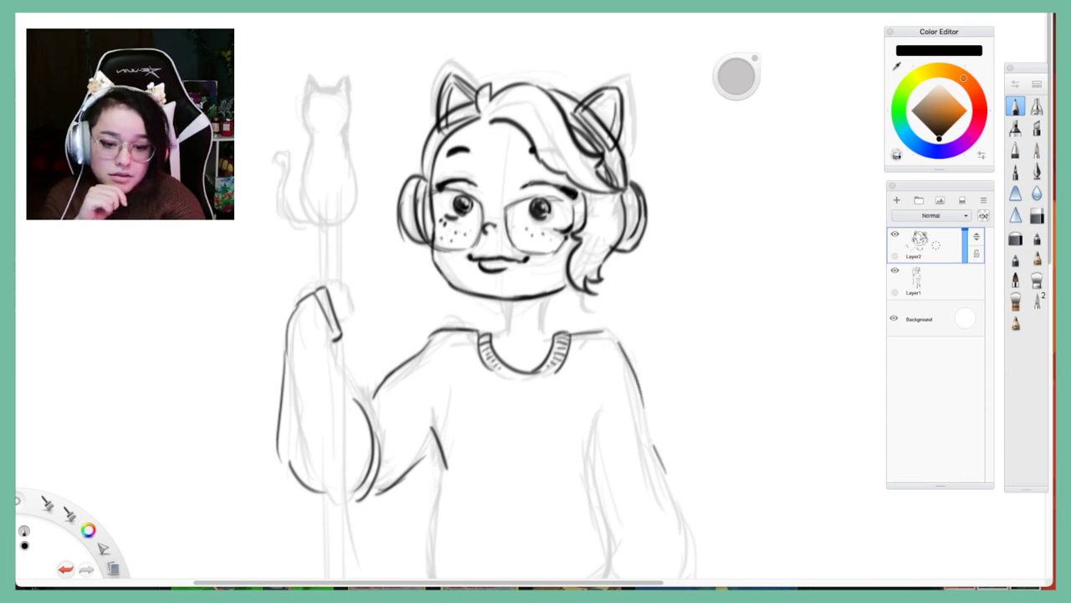
# Trace the ear, head and body outline of the cat on top of the staff and add jagged chest fur
pyautogui.press('space')
pyautogui.moveTo(651, 383)
pyautogui.mouseDown()
pyautogui.moveTo(508, 135)
pyautogui.moveTo(637, 271)
pyautogui.moveTo(603, 31)
pyautogui.moveTo(616, 14)
pyautogui.moveTo(603, 266)
pyautogui.moveTo(625, 403)
pyautogui.moveTo(605, 454)
pyautogui.moveTo(591, 454)
pyautogui.moveTo(652, 464)
pyautogui.moveTo(661, 454)
pyautogui.moveTo(662, 364)
pyautogui.mouseUp()
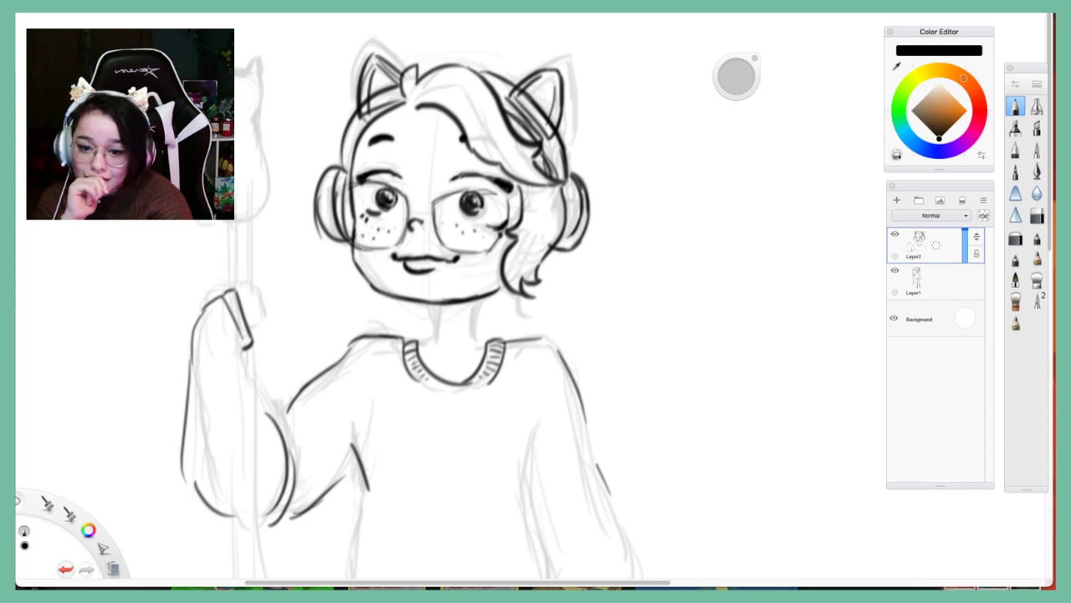
pyautogui.moveTo(231, 67)
pyautogui.mouseDown()
pyautogui.moveTo(251, 63)
pyautogui.moveTo(264, 83)
pyautogui.moveTo(266, 117)
pyautogui.moveTo(255, 119)
pyautogui.moveTo(270, 193)
pyautogui.moveTo(251, 222)
pyautogui.mouseUp()
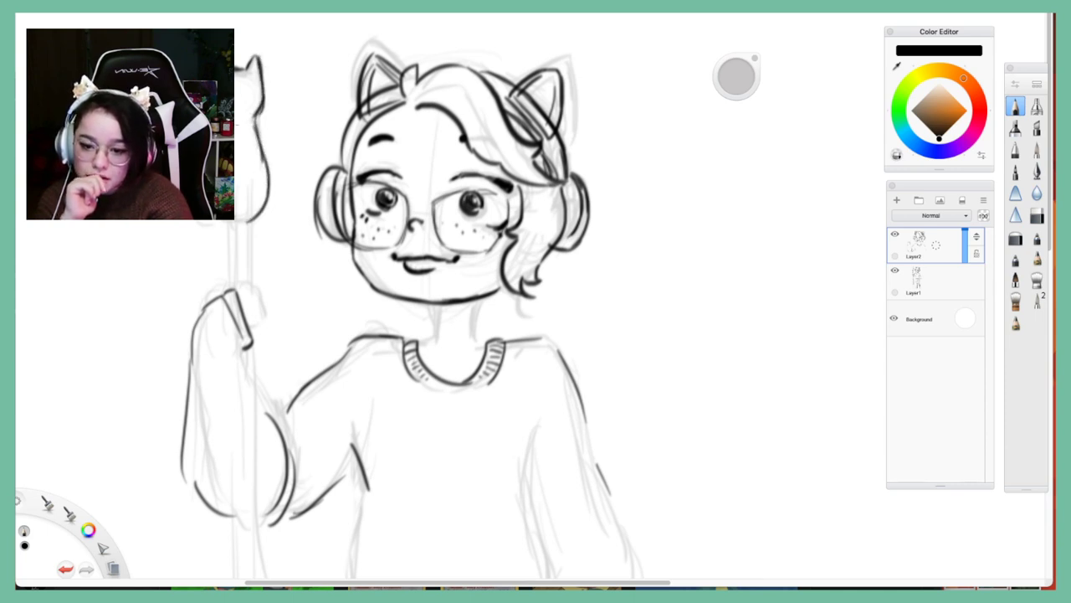
pyautogui.moveTo(236, 126)
pyautogui.mouseDown()
pyautogui.moveTo(246, 118)
pyautogui.moveTo(246, 147)
pyautogui.mouseUp()
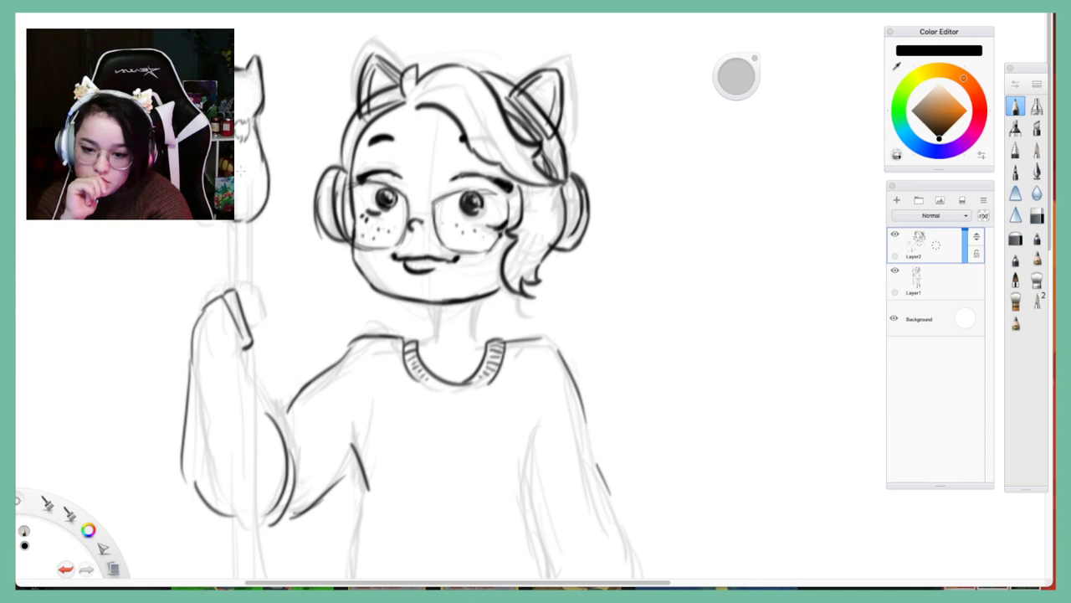
# Draw the staff cat's front legs and paws, and add its small eyes and facial features
pyautogui.moveTo(240, 171); pyautogui.dragTo(244, 216)
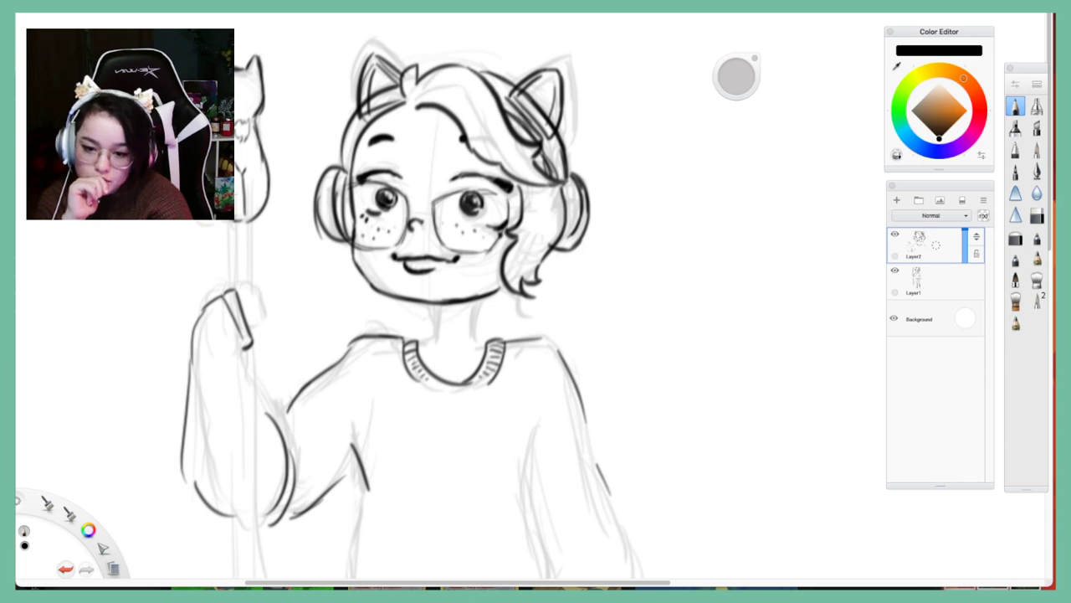
pyautogui.hotkey('ctrl', 'z')
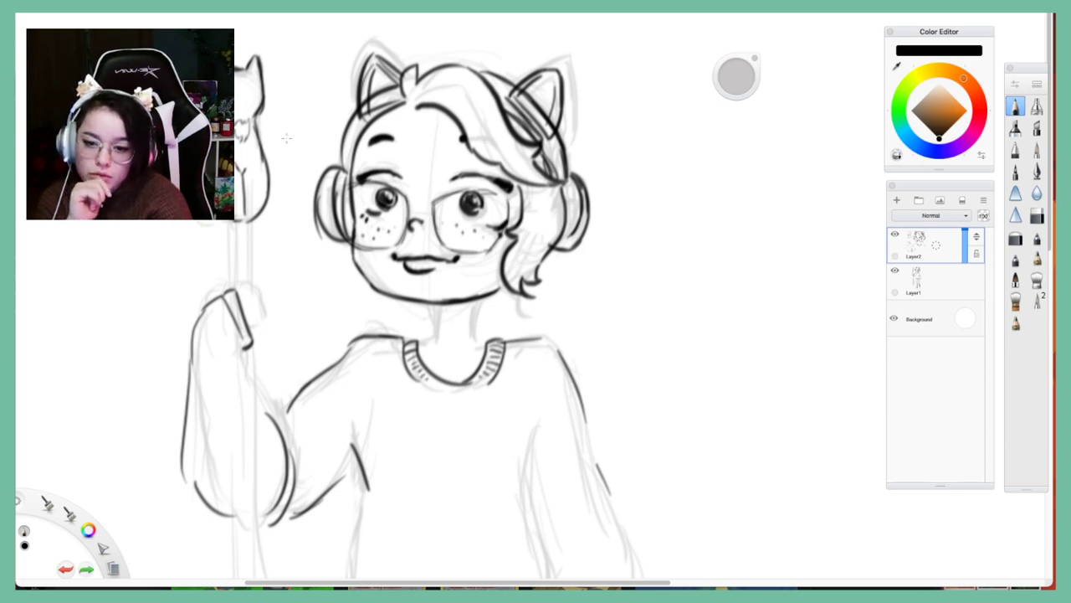
pyautogui.hotkey('ctrl', 'y')
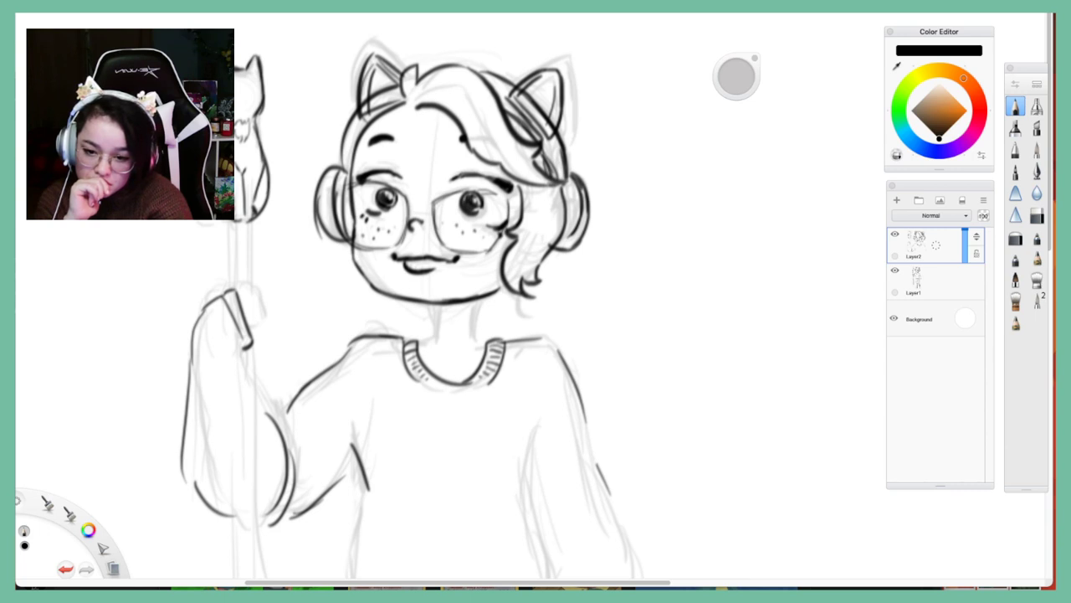
pyautogui.hotkey('ctrl', 'z')
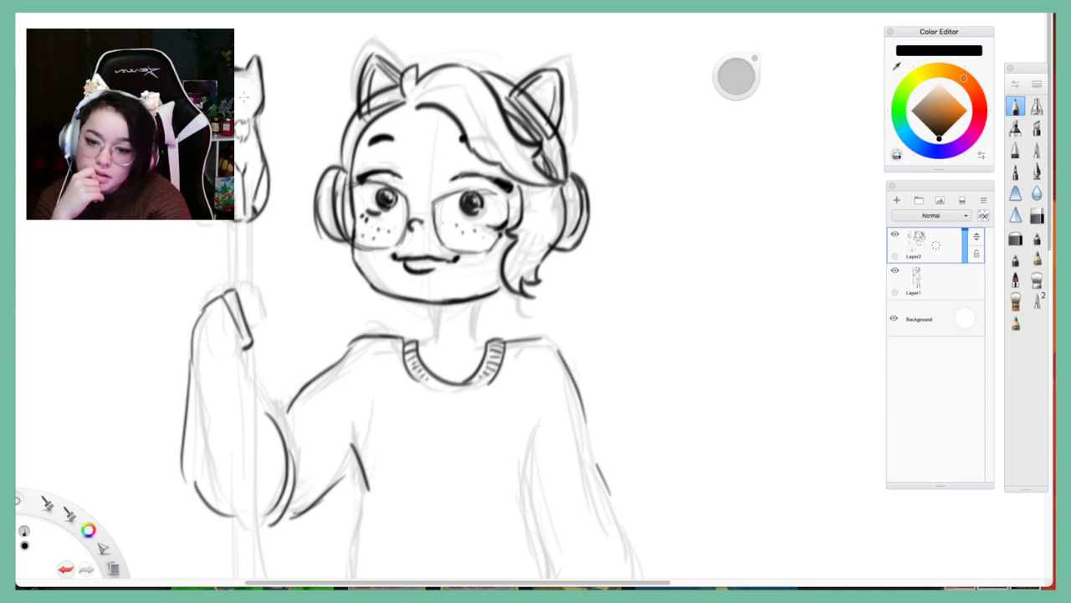
pyautogui.hotkey('ctrl', 'z')
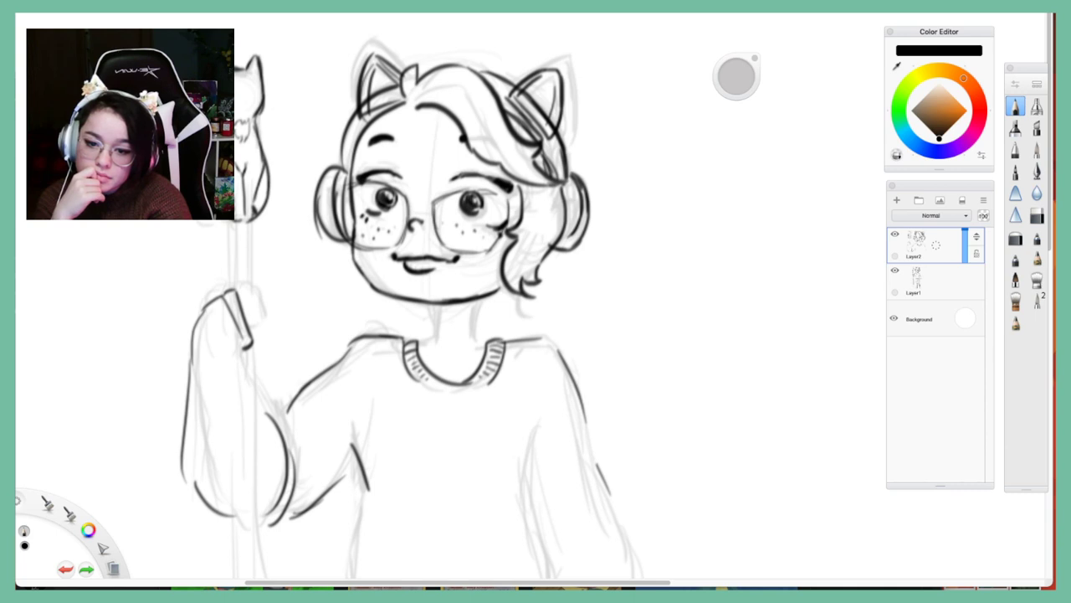
pyautogui.hotkey('ctrl', 'y')
pyautogui.moveTo(243, 95); pyautogui.dragTo(247, 98)
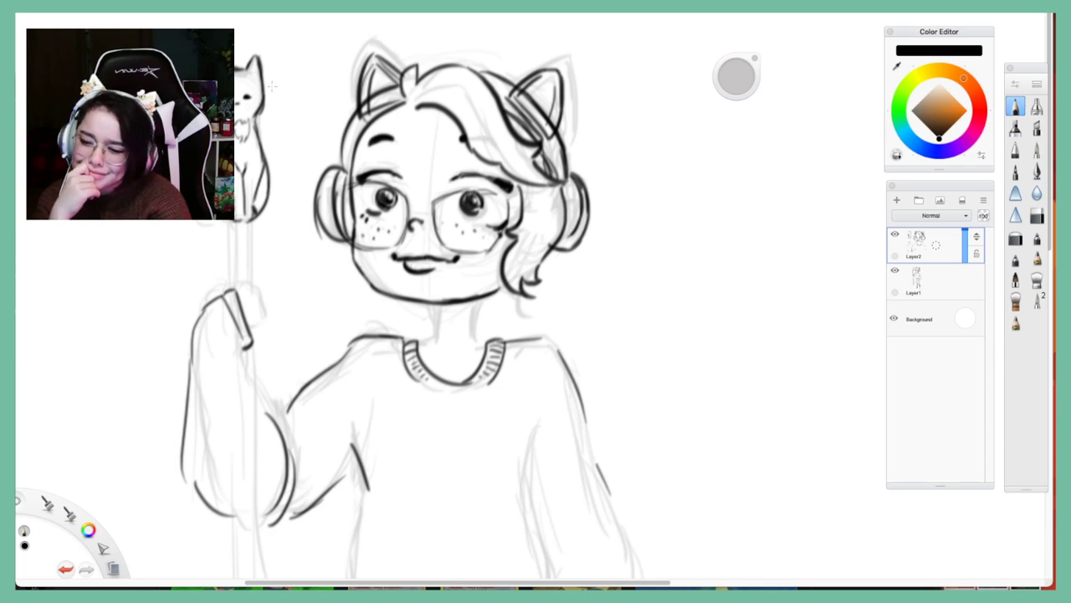
# Switch to the Discord window to check the server's general channel, and return to the drawing in Sketchbook
pyautogui.press('super+Tab')
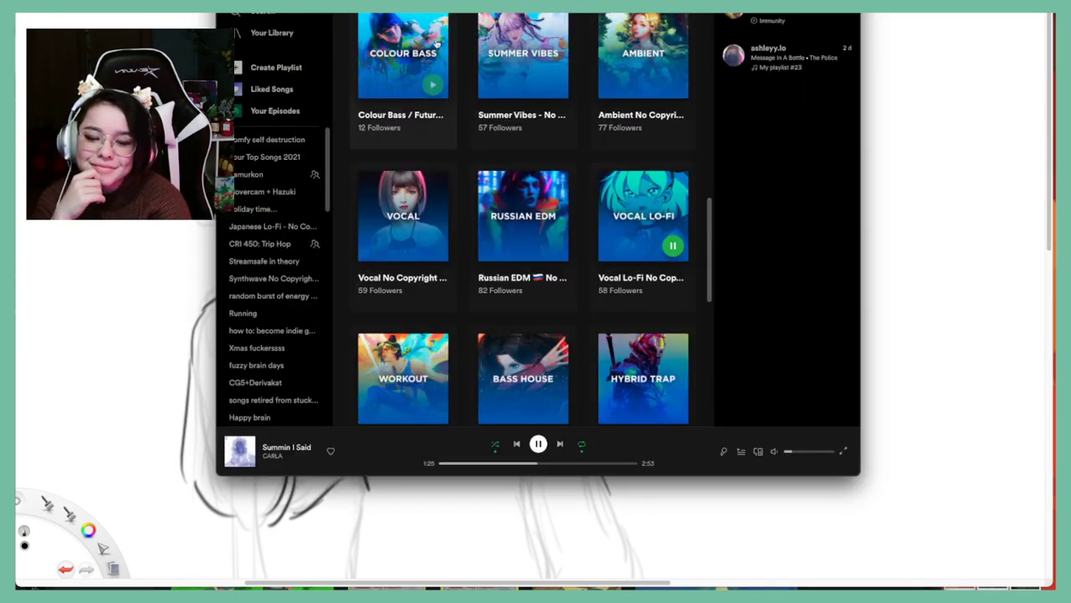
pyautogui.hotkey('ctrl', 'Up')
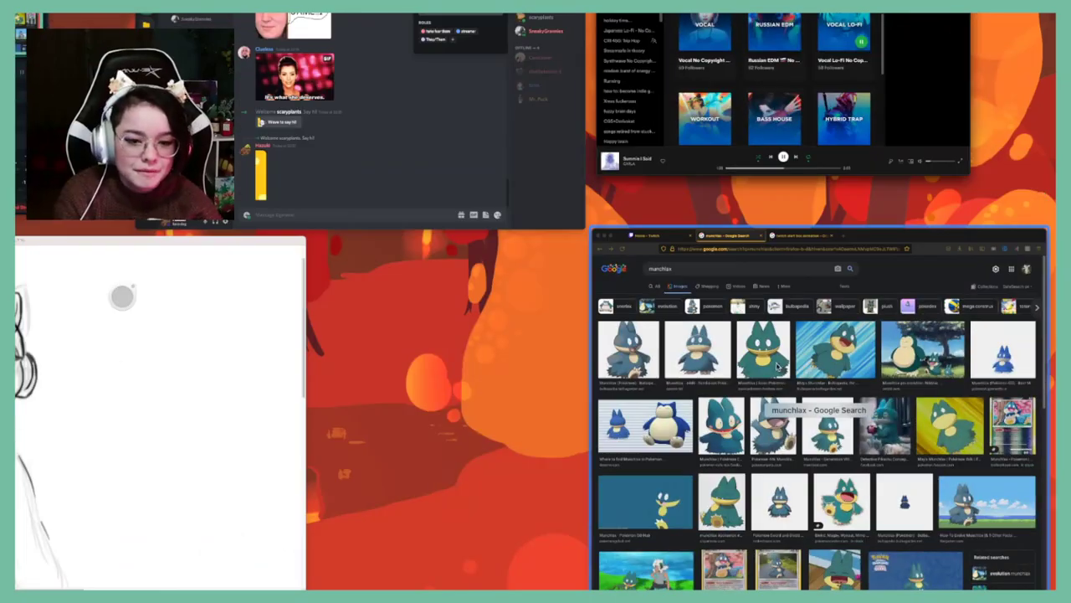
pyautogui.click(255, 33)
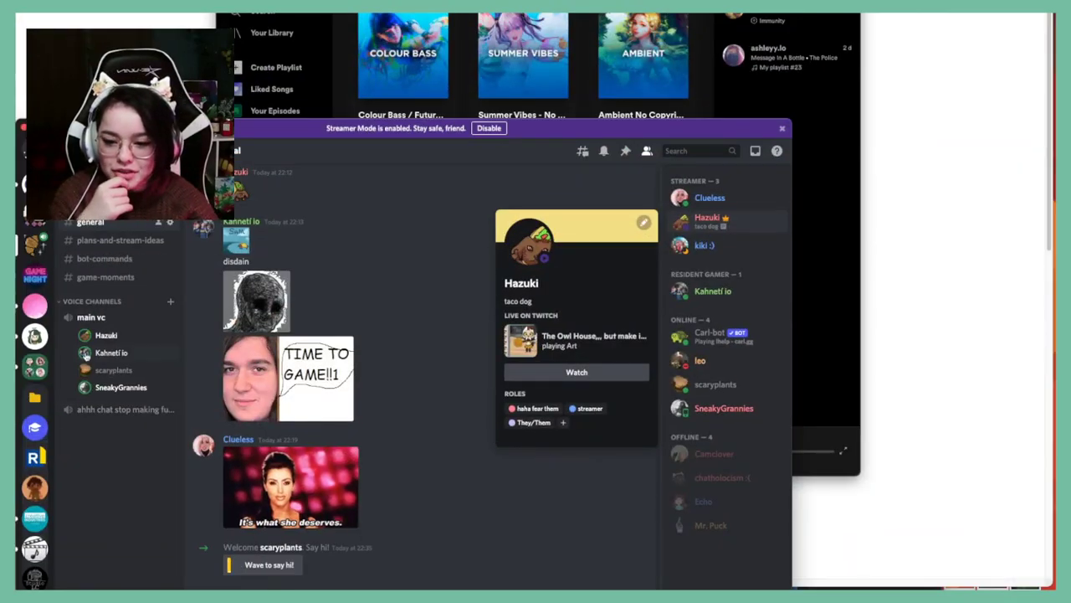
pyautogui.press('super+Tab')
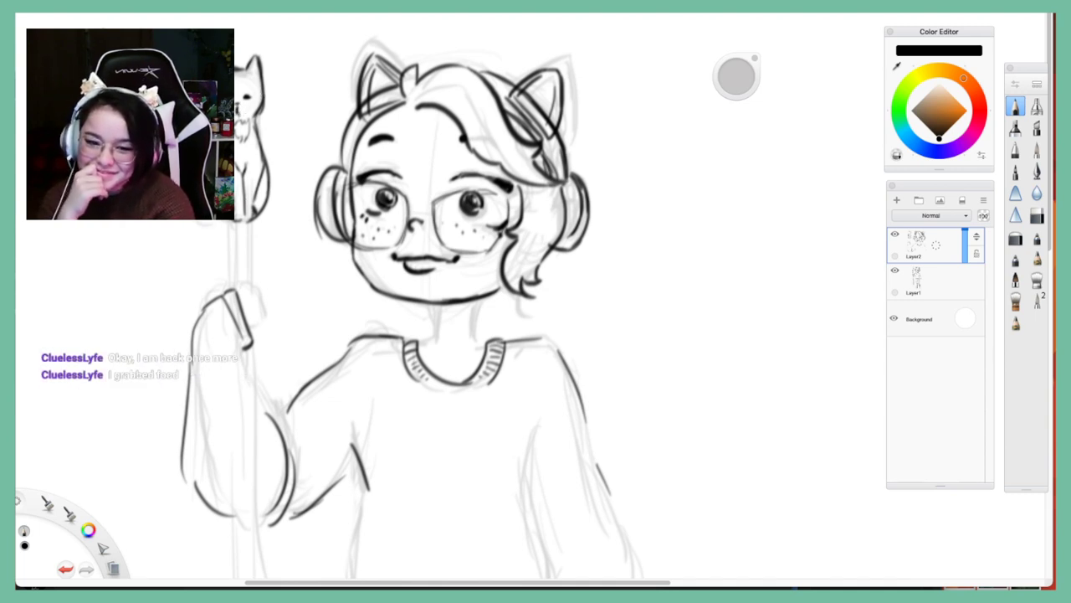
# Draw a short lash mark below the eye nearest the fringe, erase stray marks around it and restore the lens rim with the pencil
pyautogui.hotkey('ctrl', 'z')
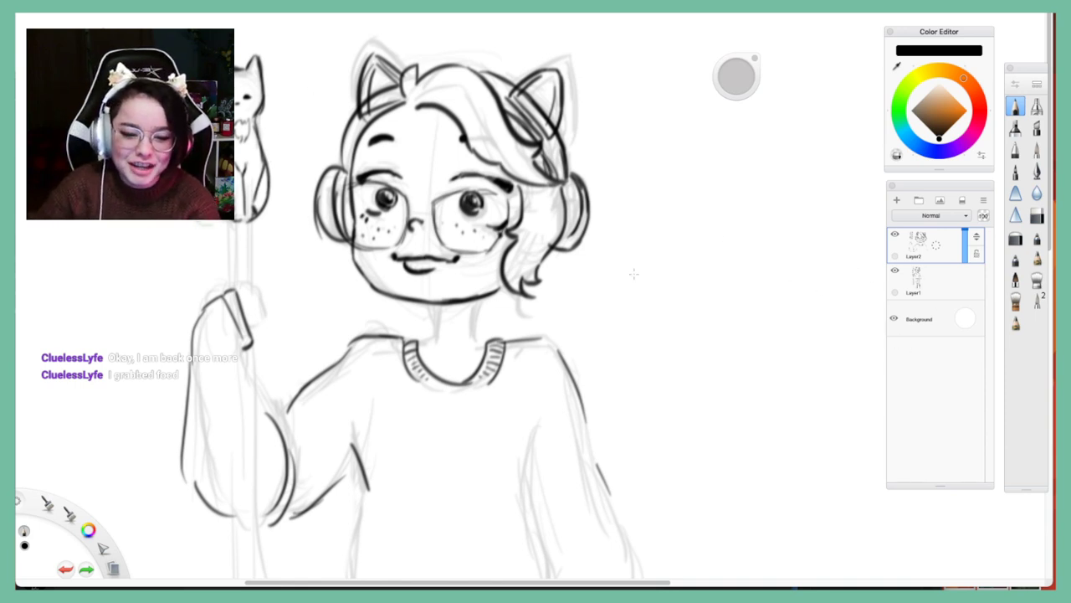
pyautogui.moveTo(487, 222); pyautogui.dragTo(500, 218)
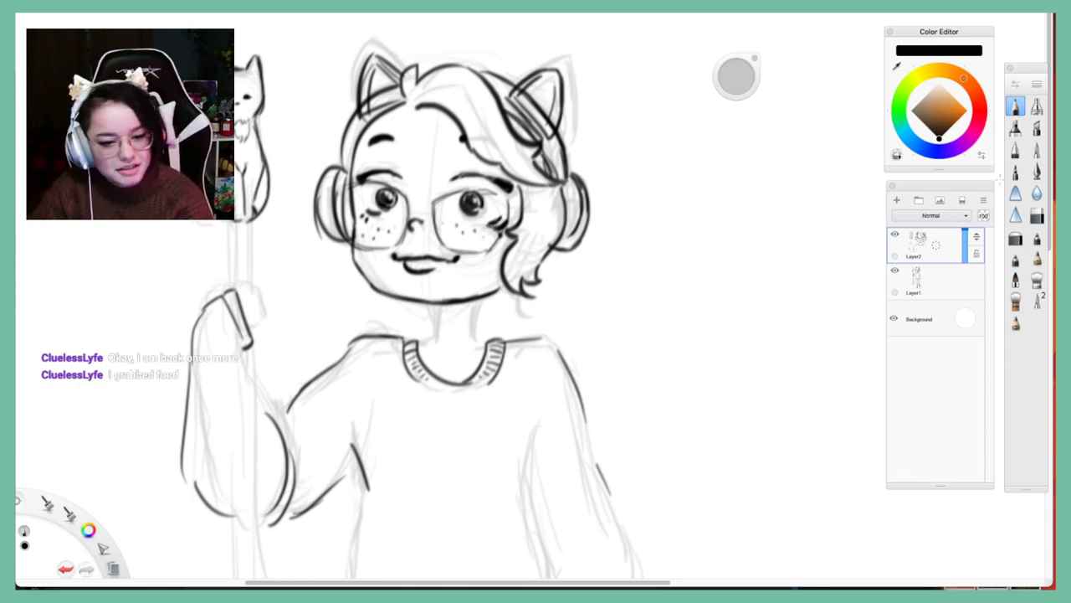
pyautogui.click(1037, 216)
pyautogui.moveTo(724, 78); pyautogui.dragTo(348, 54)
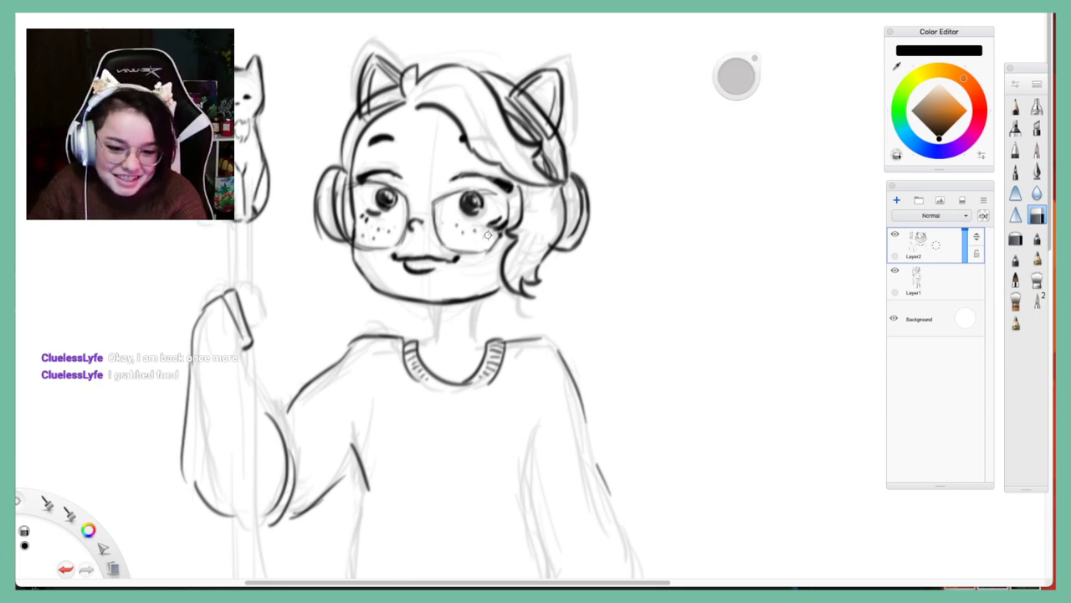
pyautogui.moveTo(488, 235)
pyautogui.mouseDown()
pyautogui.moveTo(504, 201)
pyautogui.moveTo(503, 240)
pyautogui.mouseUp()
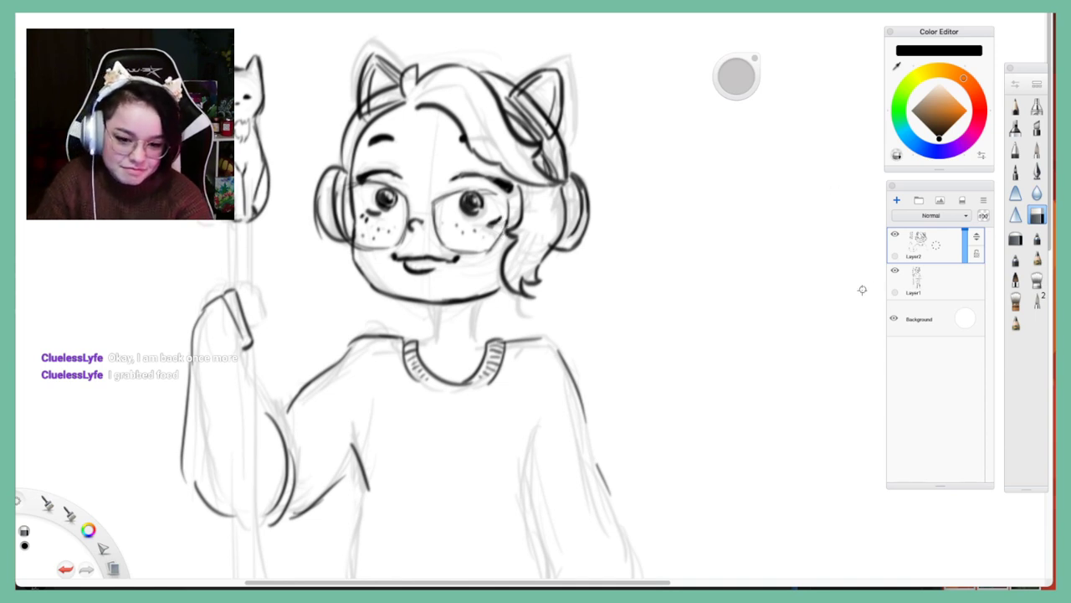
pyautogui.click(1016, 106)
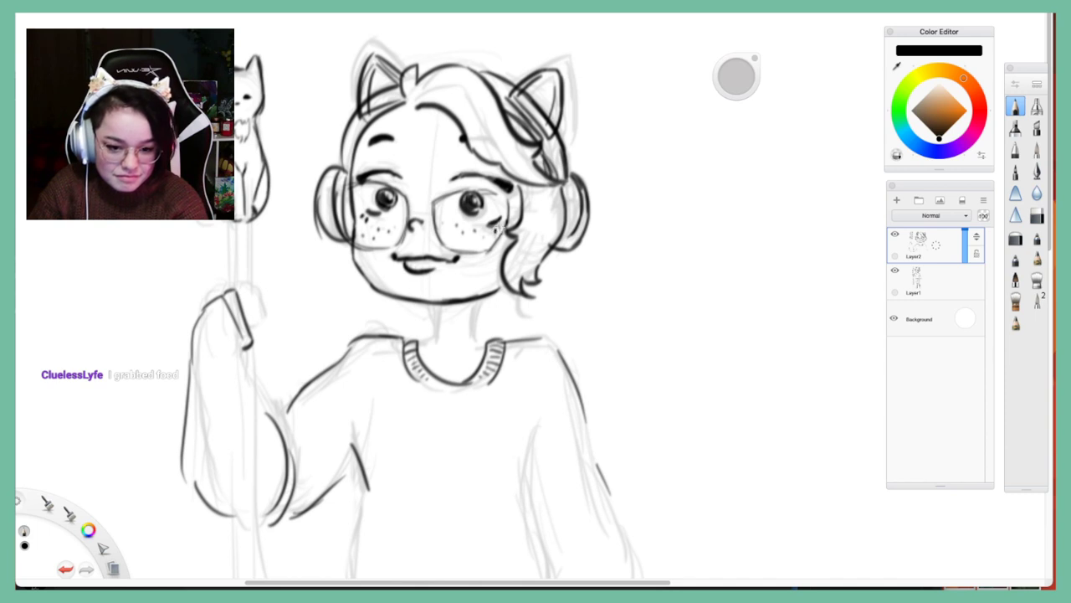
# Add a new layer above the line art and paint a pale beige skin patch over the forehead and one eye
pyautogui.click(896, 200)
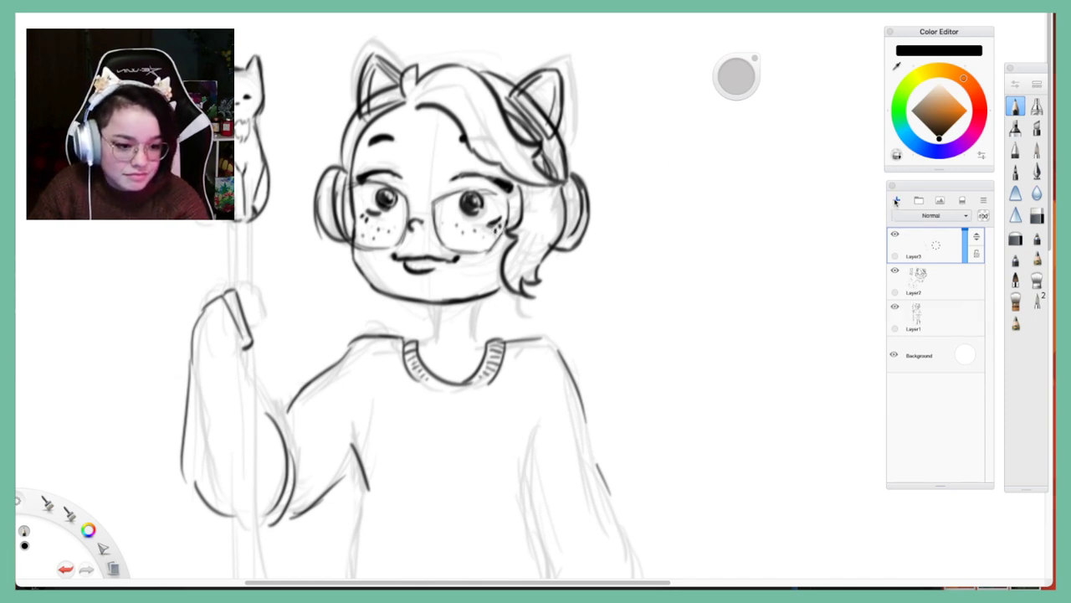
pyautogui.moveTo(956, 98); pyautogui.dragTo(942, 92)
pyautogui.click(937, 71)
pyautogui.click(947, 72)
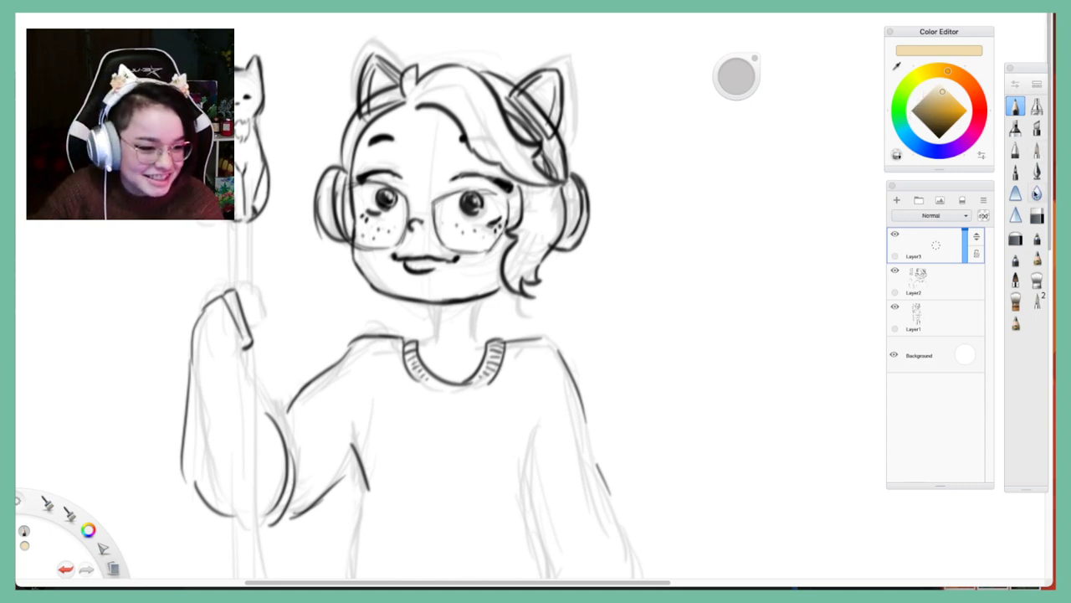
pyautogui.click(1036, 237)
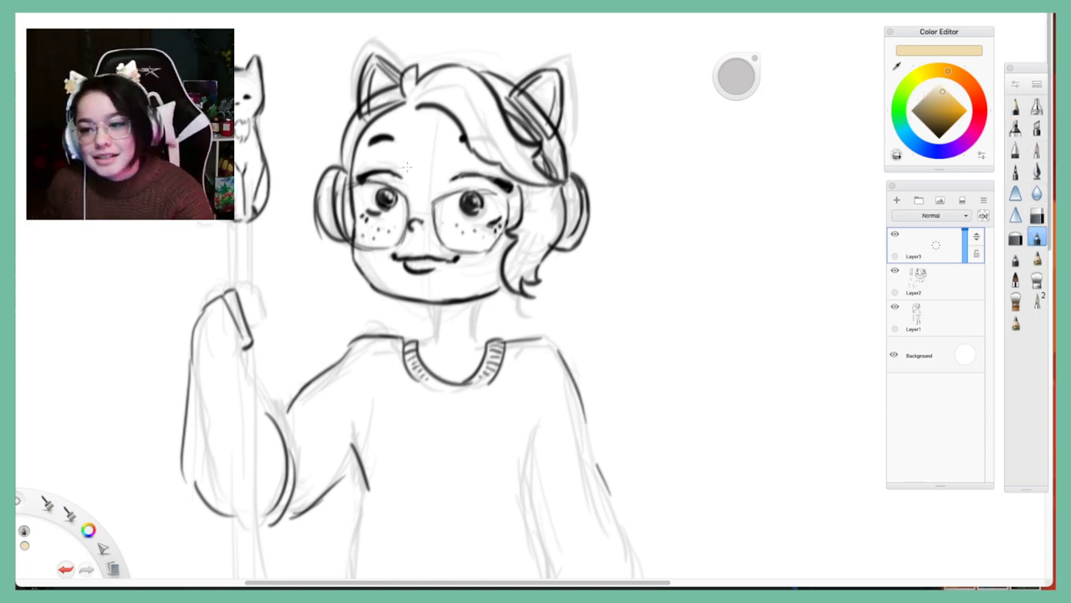
pyautogui.moveTo(402, 141)
pyautogui.mouseDown()
pyautogui.moveTo(392, 215)
pyautogui.moveTo(370, 201)
pyautogui.moveTo(386, 221)
pyautogui.mouseUp()
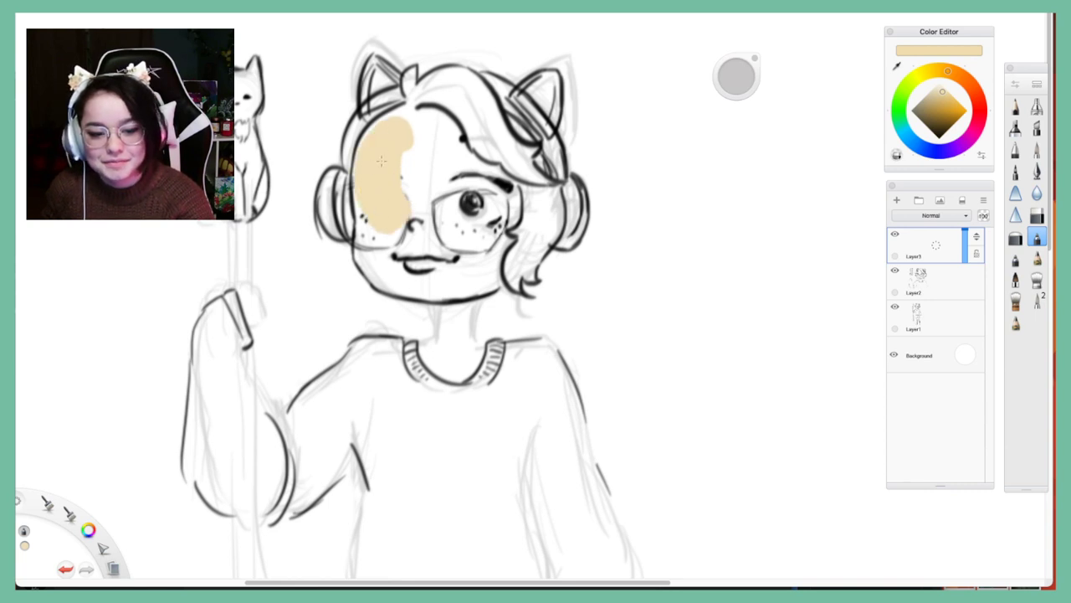
# Try the Darken blend mode on the skin colour layer, and set the layer to Multiply
pyautogui.click(921, 217)
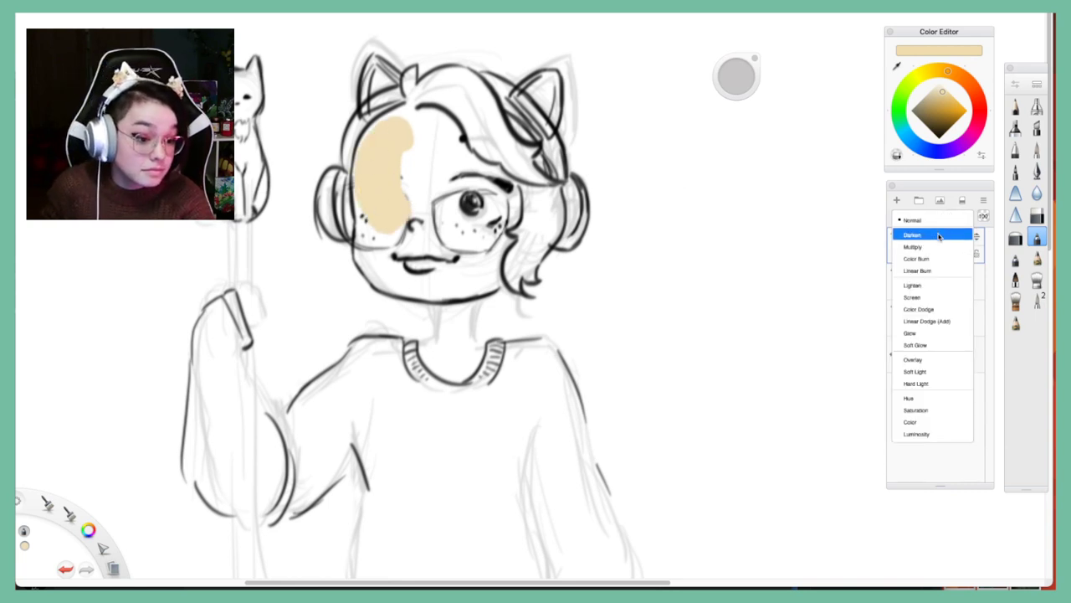
pyautogui.click(939, 238)
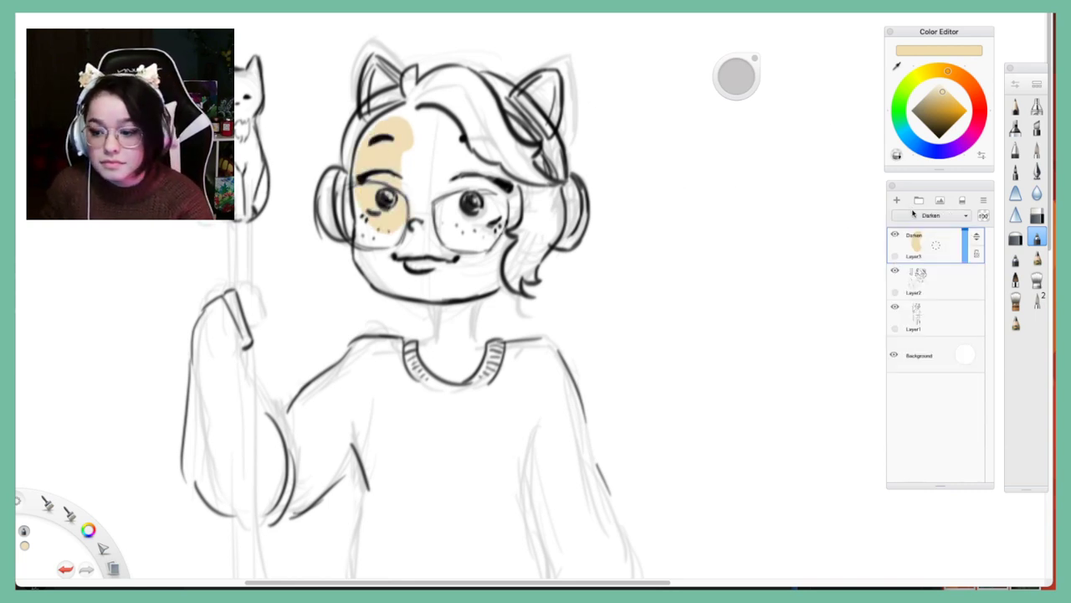
pyautogui.click(938, 217)
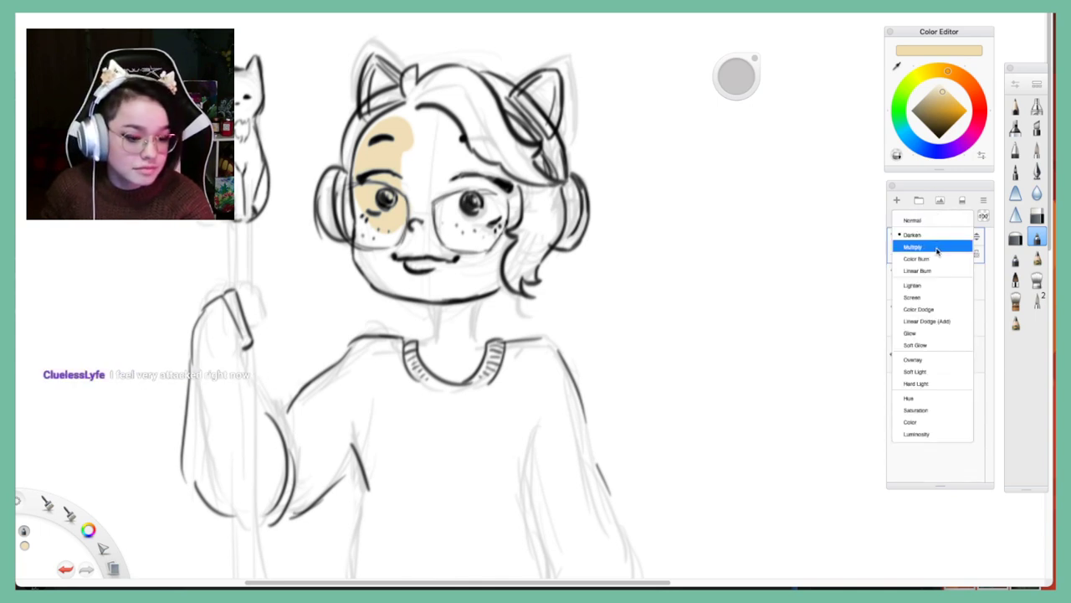
pyautogui.click(917, 247)
# Fill the whole face with pale beige, from the hairline under the fringe down to the cheeks, jaw and chin
pyautogui.moveTo(395, 154)
pyautogui.mouseDown()
pyautogui.moveTo(422, 226)
pyautogui.moveTo(498, 238)
pyautogui.moveTo(511, 205)
pyautogui.mouseUp()
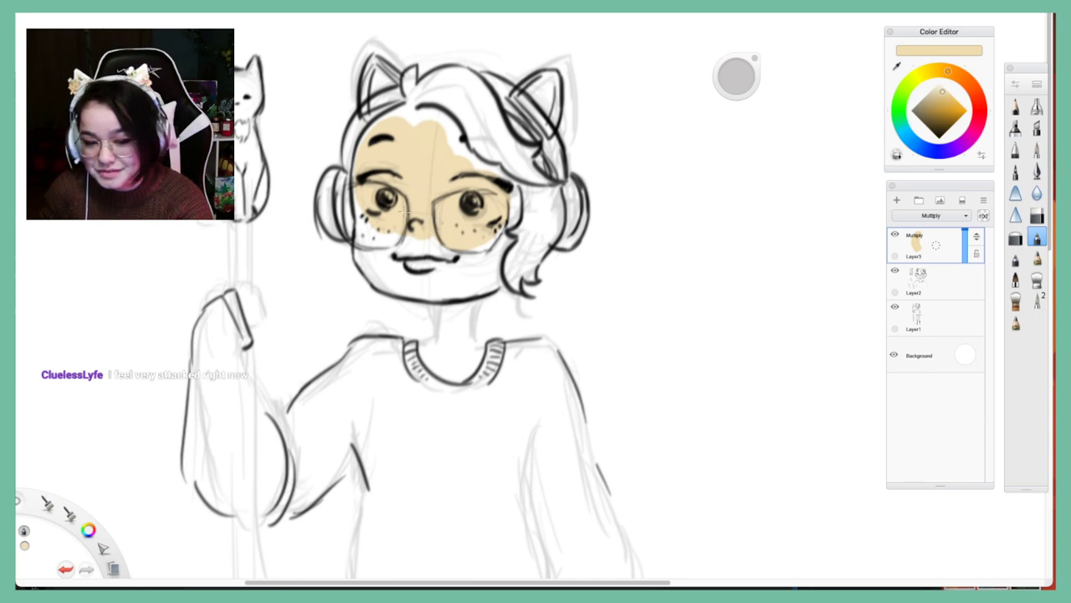
pyautogui.moveTo(360, 190)
pyautogui.mouseDown()
pyautogui.moveTo(378, 278)
pyautogui.moveTo(452, 268)
pyautogui.moveTo(506, 234)
pyautogui.moveTo(486, 281)
pyautogui.mouseUp()
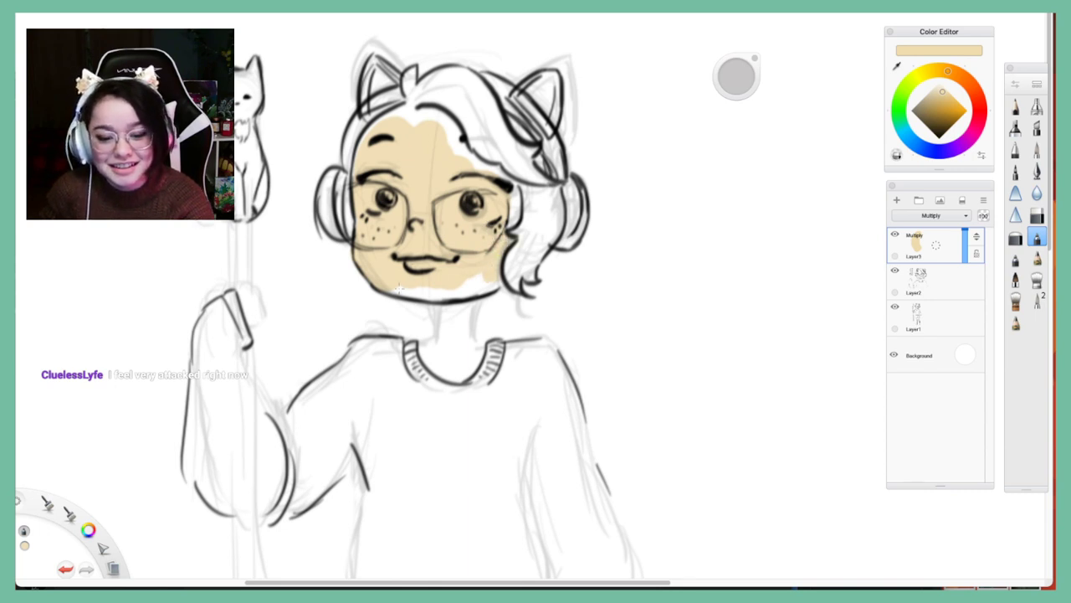
pyautogui.moveTo(399, 289)
pyautogui.mouseDown()
pyautogui.moveTo(440, 292)
pyautogui.moveTo(427, 292)
pyautogui.moveTo(423, 276)
pyautogui.moveTo(470, 280)
pyautogui.moveTo(467, 290)
pyautogui.moveTo(502, 280)
pyautogui.mouseUp()
pyautogui.moveTo(513, 219)
pyautogui.mouseDown()
pyautogui.moveTo(520, 186)
pyautogui.moveTo(502, 177)
pyautogui.mouseUp()
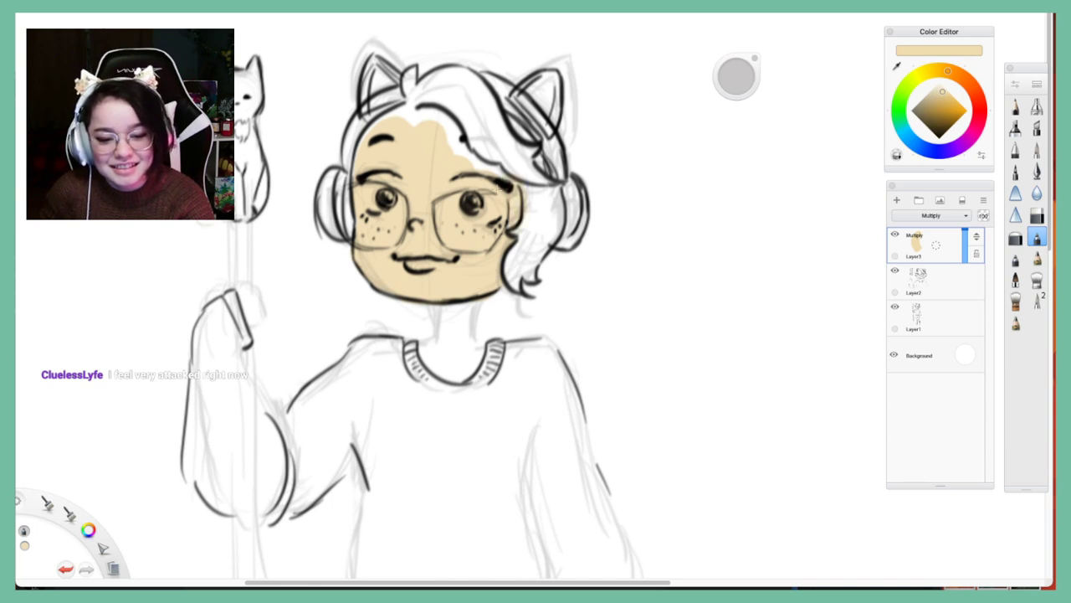
pyautogui.moveTo(371, 129); pyautogui.dragTo(353, 167)
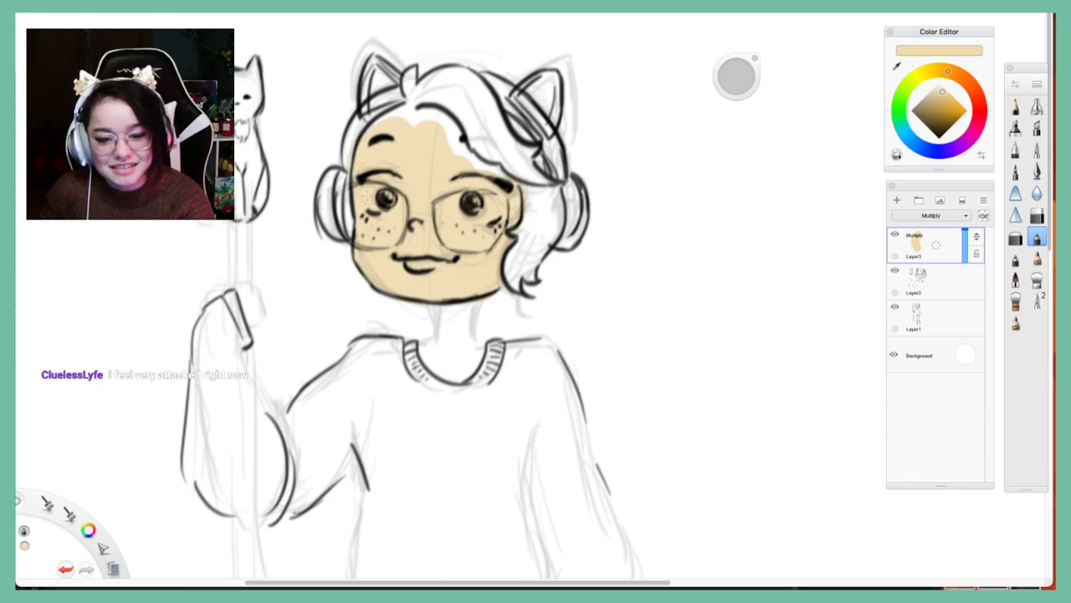
pyautogui.moveTo(389, 122)
pyautogui.mouseDown()
pyautogui.moveTo(423, 125)
pyautogui.moveTo(416, 112)
pyautogui.moveTo(455, 147)
pyautogui.moveTo(447, 156)
pyautogui.moveTo(448, 142)
pyautogui.moveTo(449, 160)
pyautogui.moveTo(450, 145)
pyautogui.moveTo(507, 179)
pyautogui.mouseUp()
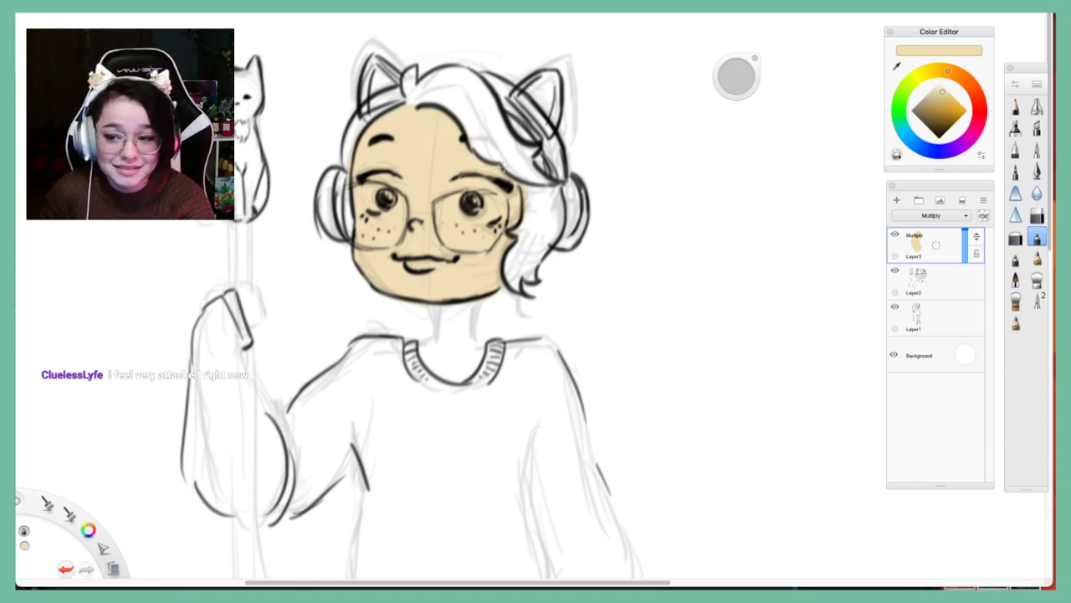
# Paint a soft peachy-pink blush over the freckles on both cheeks
pyautogui.click(972, 89)
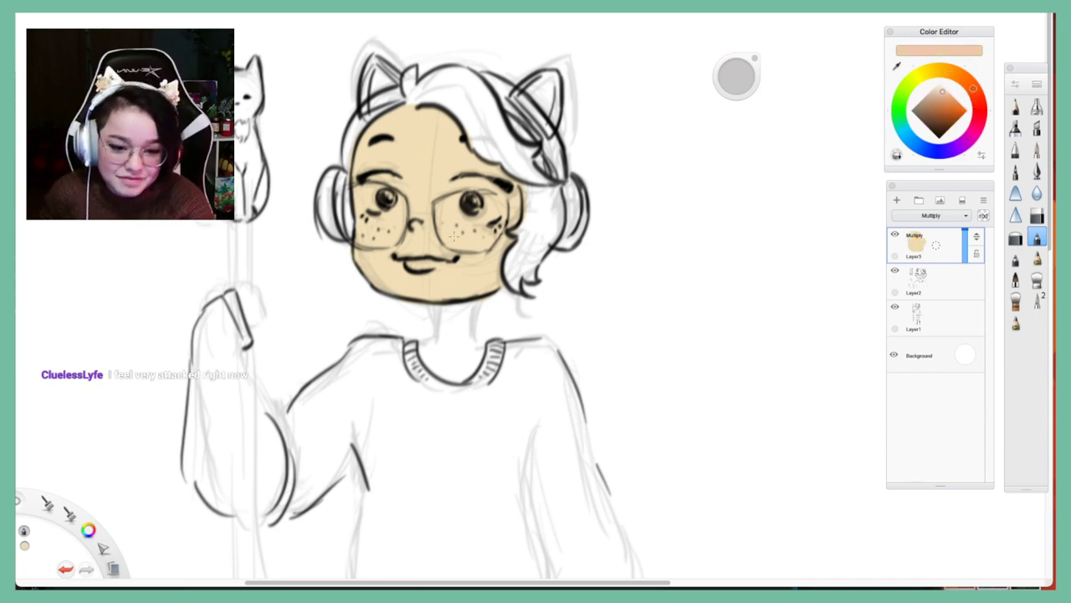
pyautogui.moveTo(452, 234); pyautogui.dragTo(483, 231)
pyautogui.moveTo(360, 230); pyautogui.dragTo(392, 227)
# Paint the whites of both eyes in white around the irises inside the glasses
pyautogui.click(939, 83)
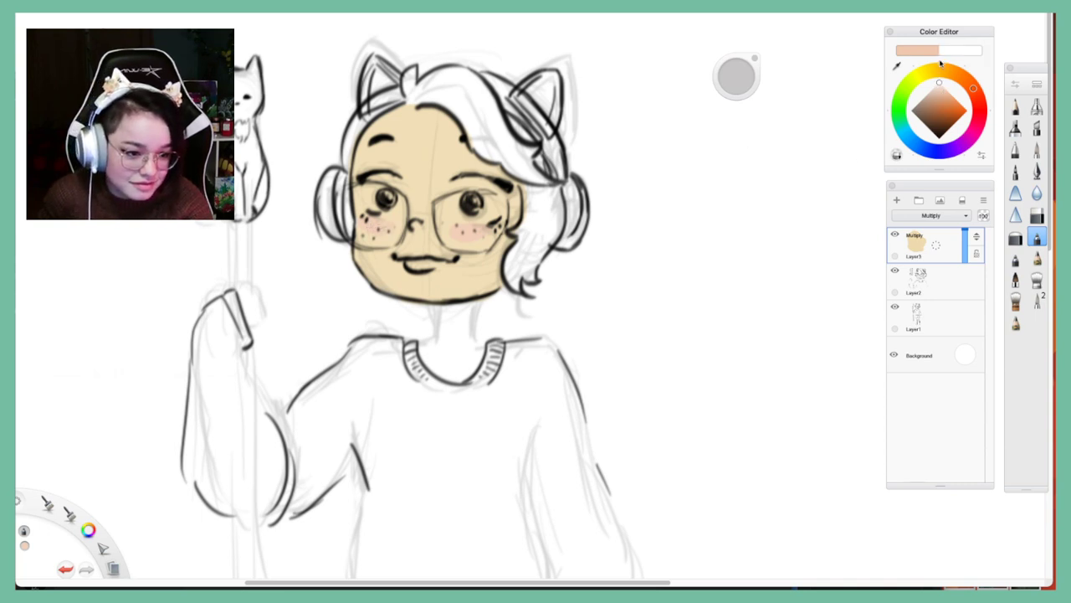
pyautogui.moveTo(369, 185)
pyautogui.mouseDown()
pyautogui.moveTo(373, 204)
pyautogui.moveTo(386, 179)
pyautogui.moveTo(400, 187)
pyautogui.moveTo(400, 207)
pyautogui.moveTo(382, 212)
pyautogui.mouseUp()
pyautogui.hotkey('ctrl', 'z')
pyautogui.hotkey('ctrl', 'z')
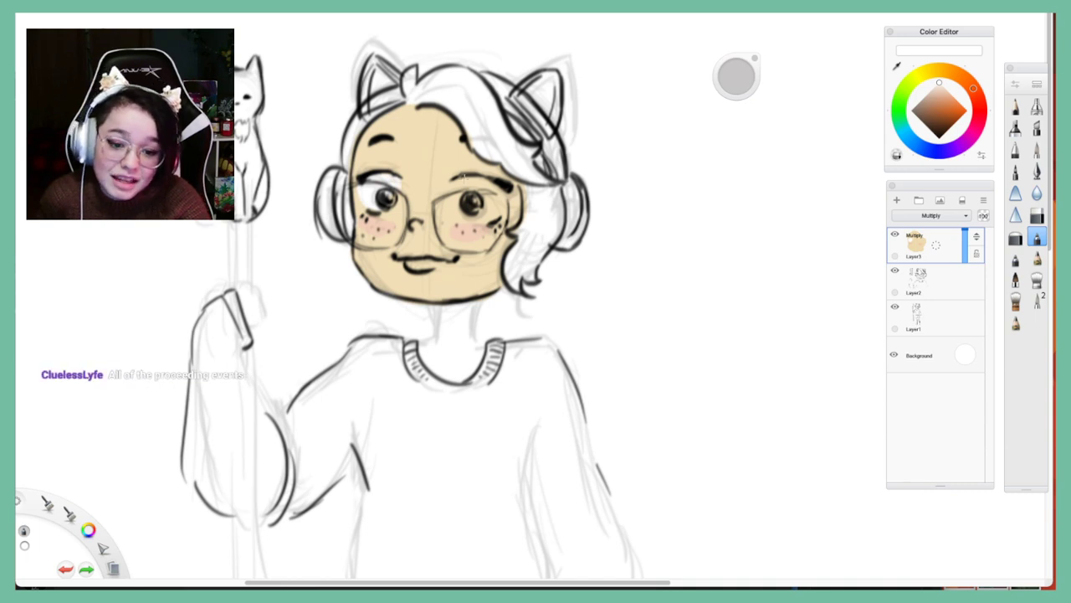
pyautogui.moveTo(459, 177)
pyautogui.mouseDown()
pyautogui.moveTo(467, 200)
pyautogui.moveTo(482, 189)
pyautogui.moveTo(497, 214)
pyautogui.moveTo(501, 195)
pyautogui.mouseUp()
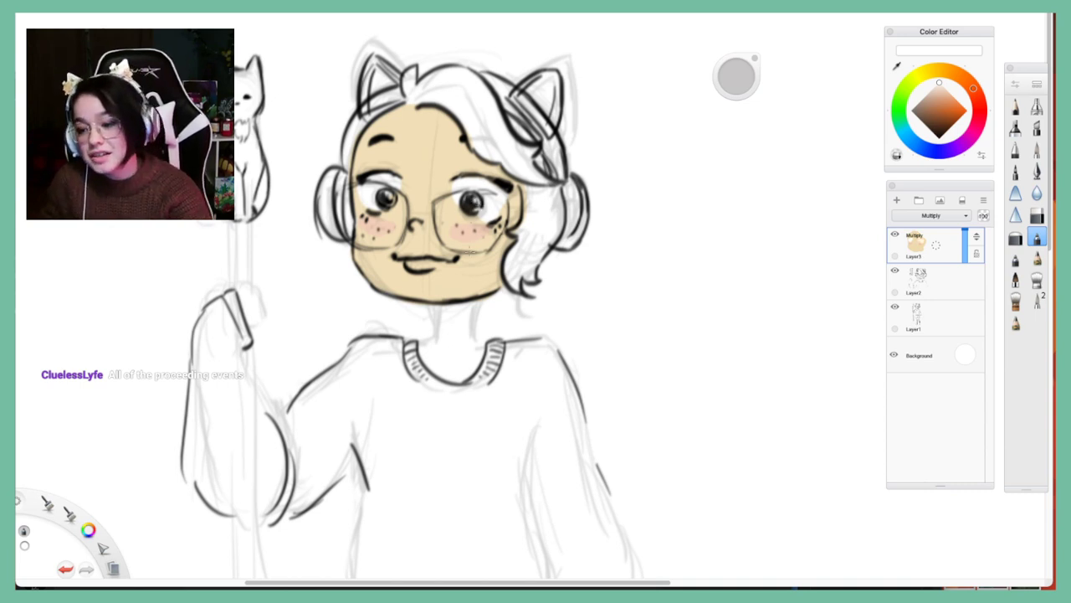
pyautogui.moveTo(456, 187)
pyautogui.mouseDown()
pyautogui.moveTo(458, 217)
pyautogui.moveTo(488, 215)
pyautogui.mouseUp()
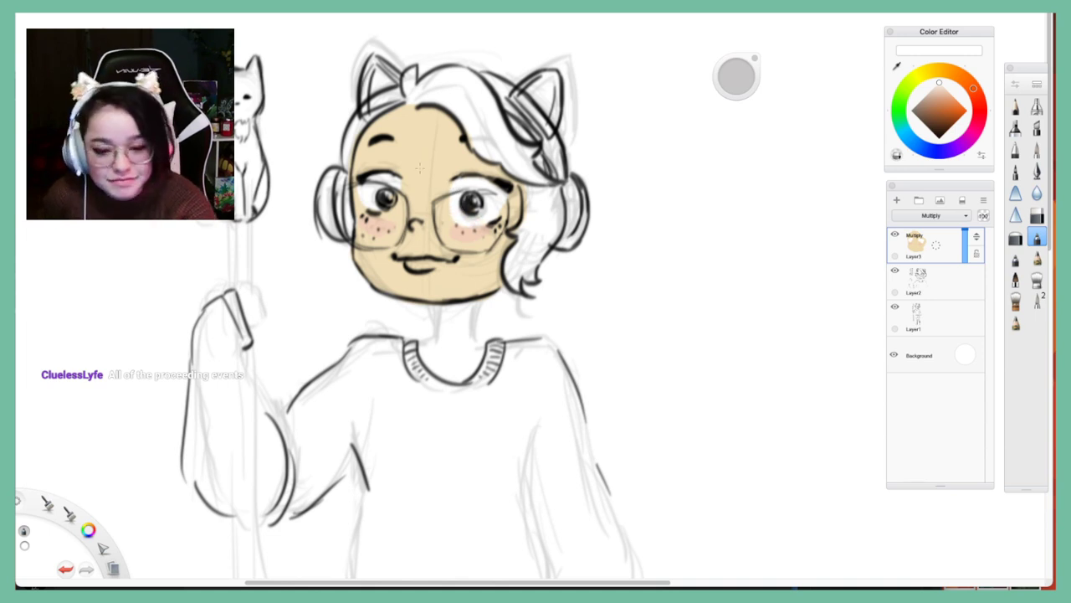
pyautogui.moveTo(377, 199)
pyautogui.mouseDown()
pyautogui.moveTo(388, 211)
pyautogui.moveTo(400, 192)
pyautogui.mouseUp()
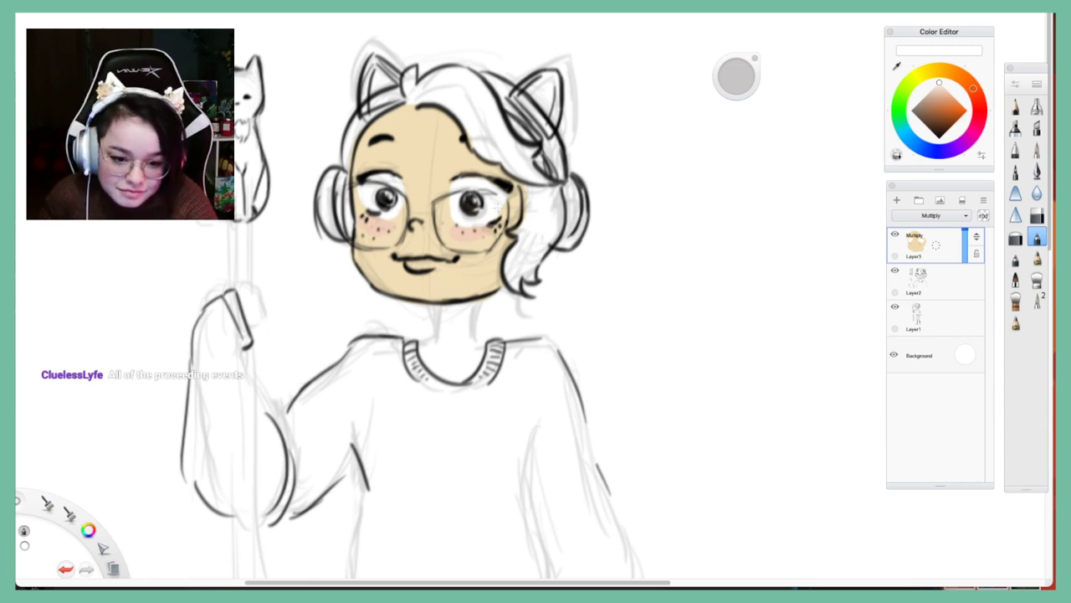
pyautogui.moveTo(498, 213); pyautogui.dragTo(502, 201)
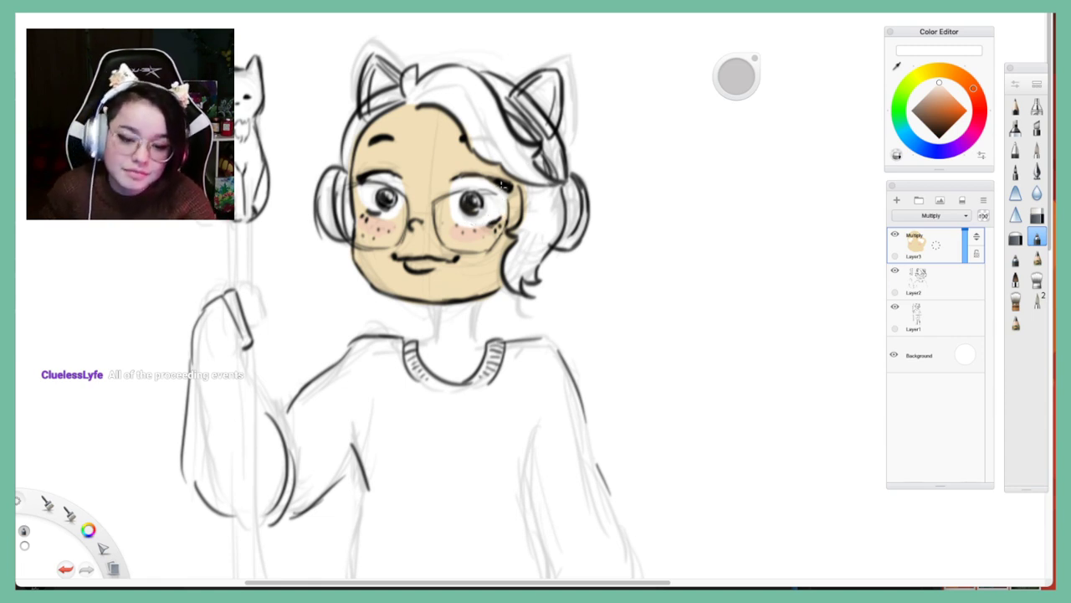
# Try a light orange on the face and lips, and undo the strokes
pyautogui.click(952, 97)
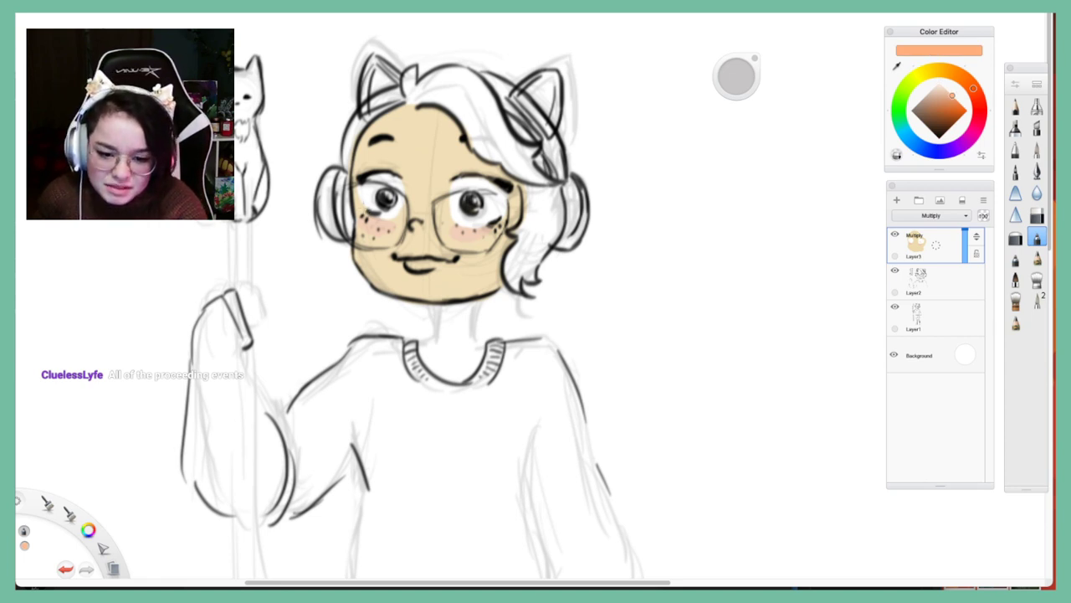
pyautogui.moveTo(364, 208); pyautogui.dragTo(374, 213)
pyautogui.press('super+z')
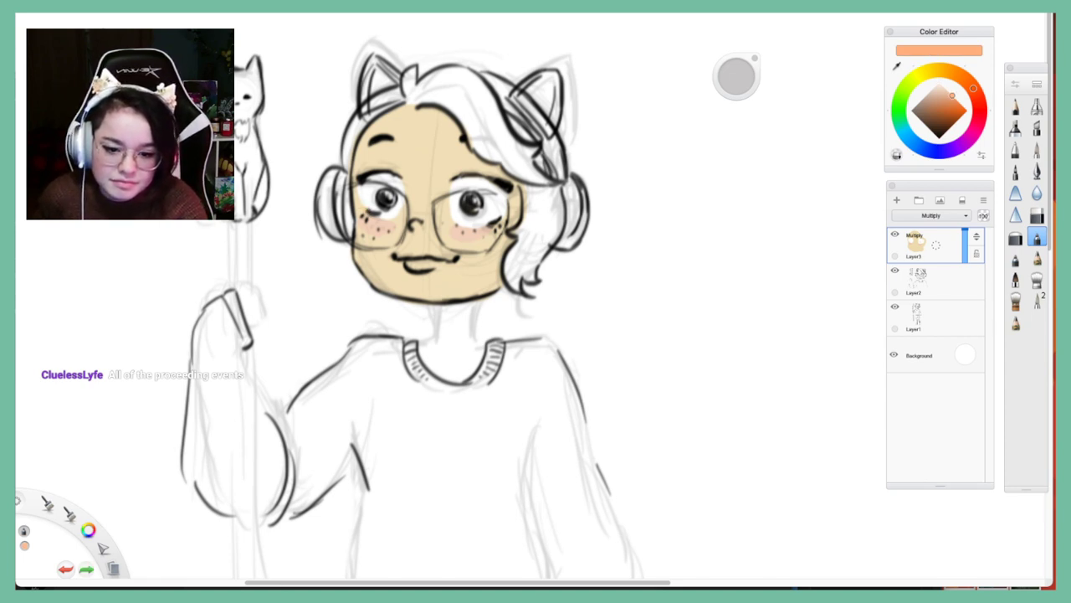
pyautogui.moveTo(410, 265); pyautogui.dragTo(433, 267)
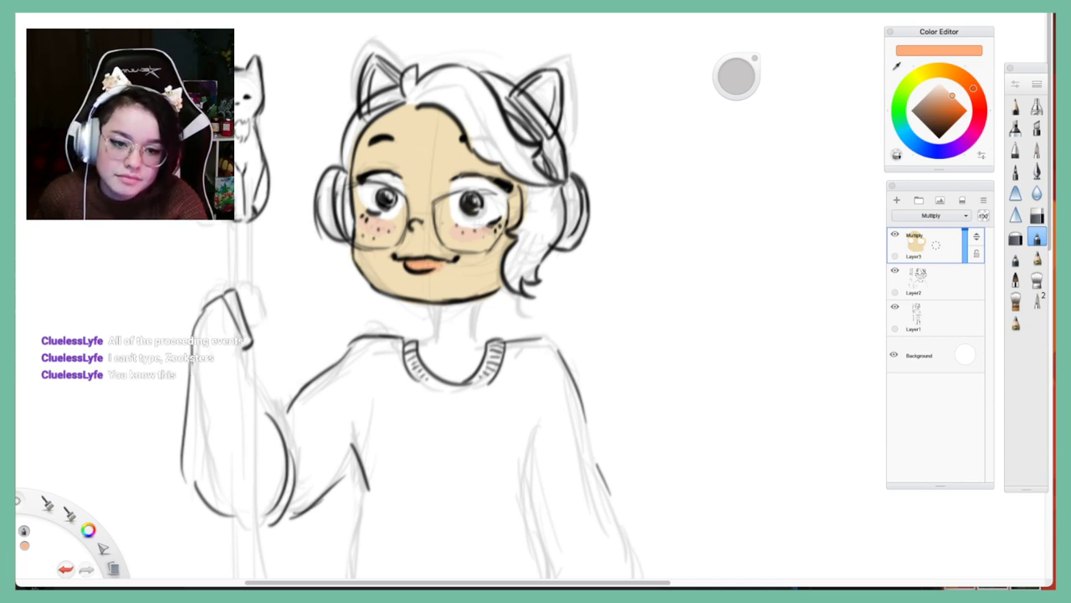
pyautogui.hotkey('ctrl', 'z')
pyautogui.hotkey('ctrl', 'z')
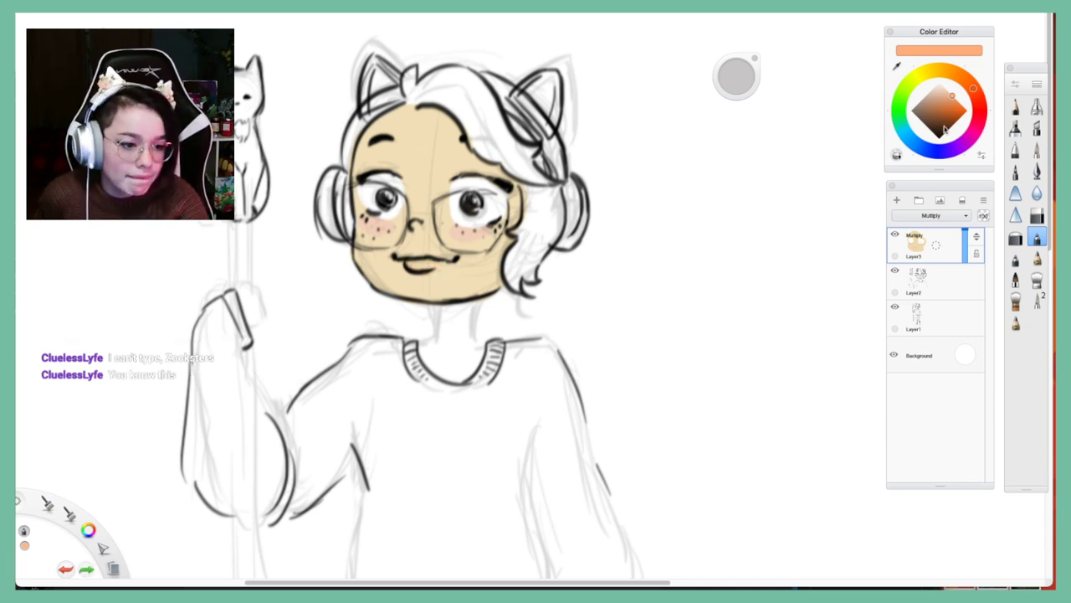
# Try a coral red on the lips, and undo the strokes
pyautogui.click(981, 110)
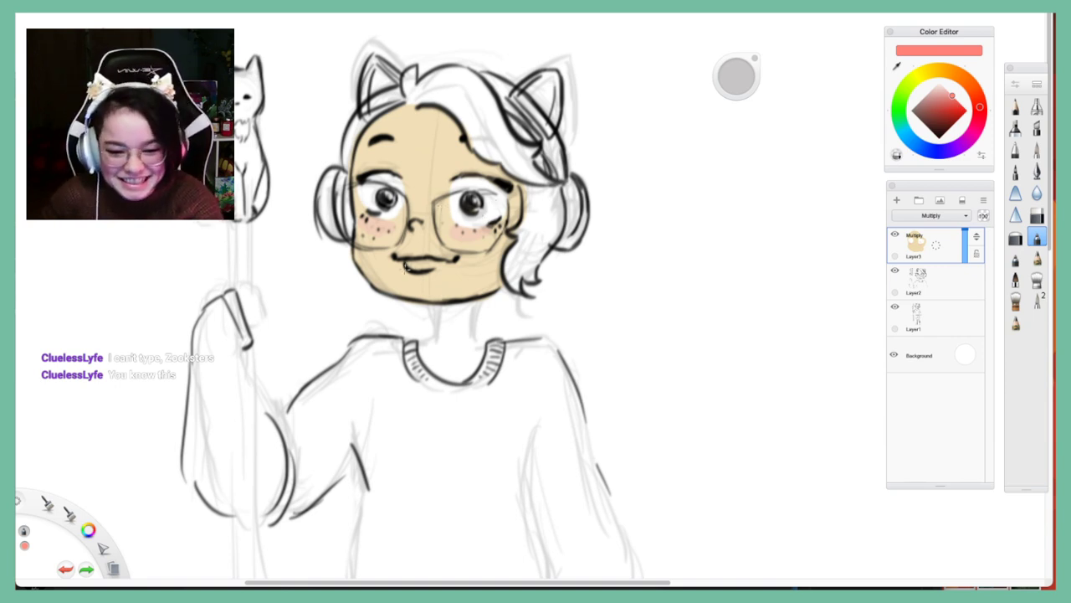
pyautogui.moveTo(406, 266)
pyautogui.mouseDown()
pyautogui.moveTo(445, 265)
pyautogui.moveTo(419, 258)
pyautogui.moveTo(437, 260)
pyautogui.mouseUp()
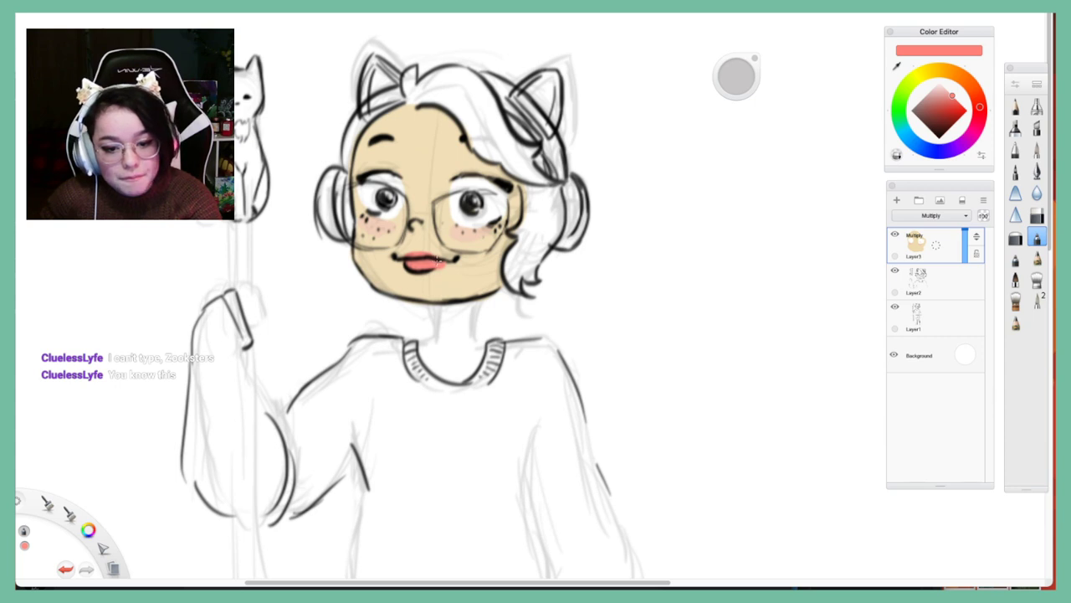
pyautogui.hotkey('ctrl', 'z')
pyautogui.hotkey('ctrl', 'z')
pyautogui.hotkey('ctrl', 'z')
pyautogui.hotkey('ctrl', 'z')
pyautogui.hotkey('ctrl', 'z')
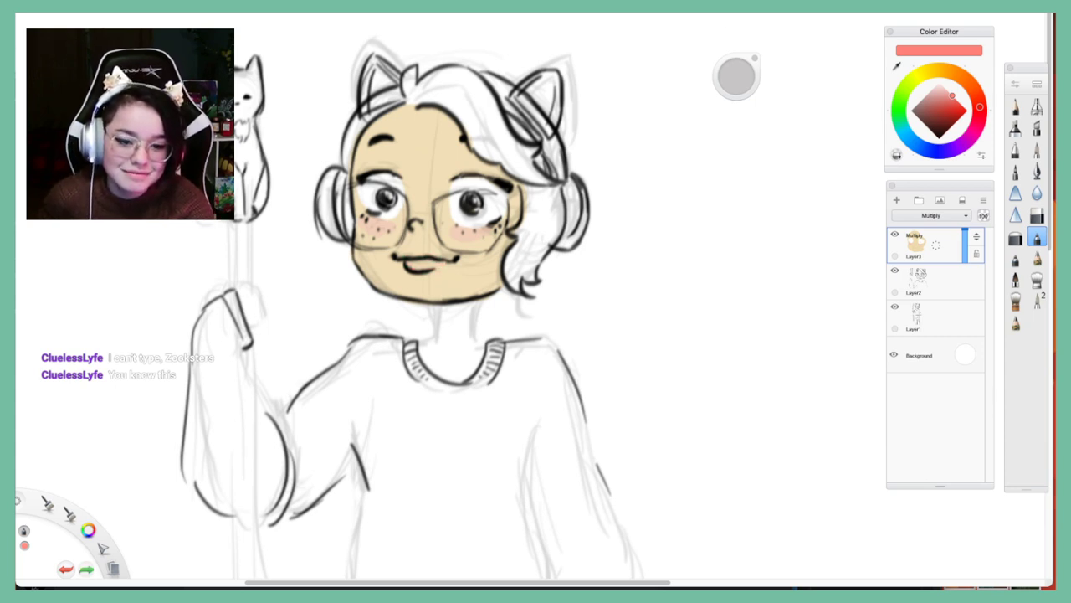
# Try a muted pinkish beige on the lips, and undo the strokes
pyautogui.moveTo(950, 108)
pyautogui.mouseDown()
pyautogui.moveTo(941, 111)
pyautogui.moveTo(949, 92)
pyautogui.moveTo(975, 94)
pyautogui.mouseUp()
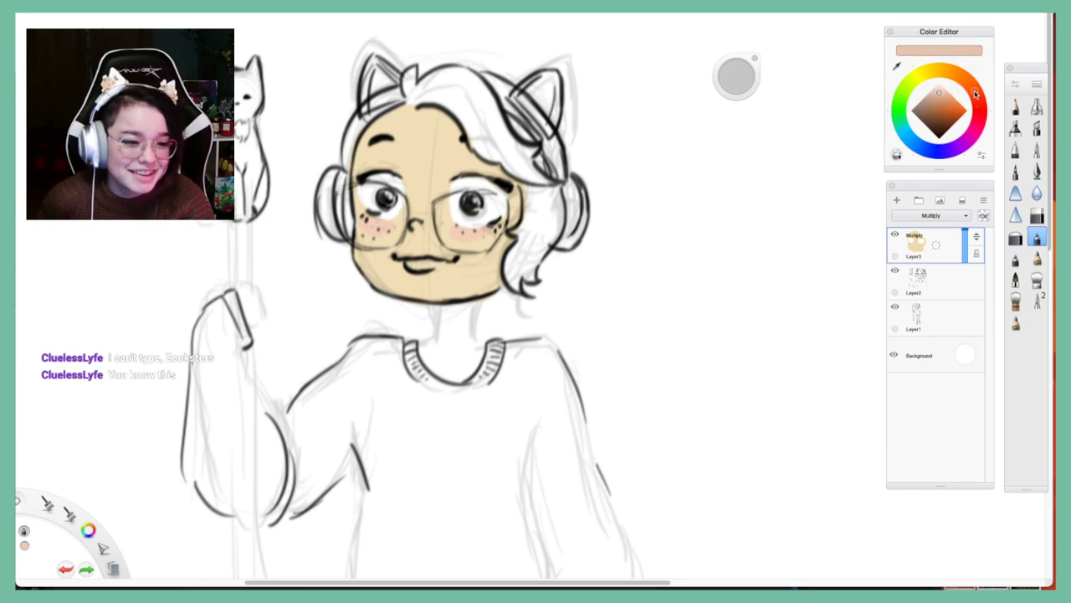
pyautogui.moveTo(406, 264); pyautogui.dragTo(438, 260)
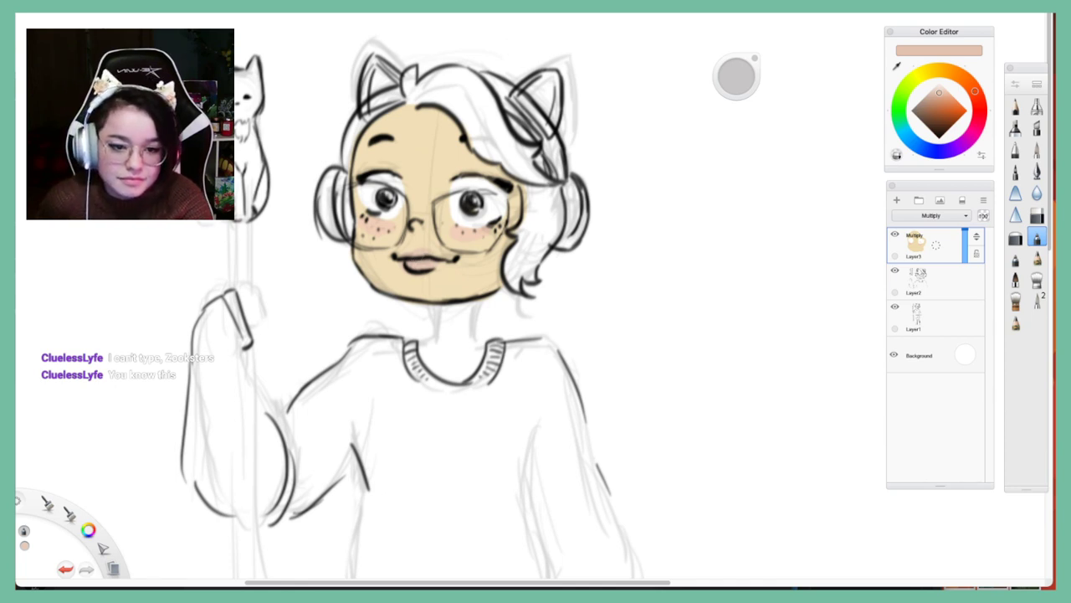
pyautogui.press('super+z')
pyautogui.press('super+z')
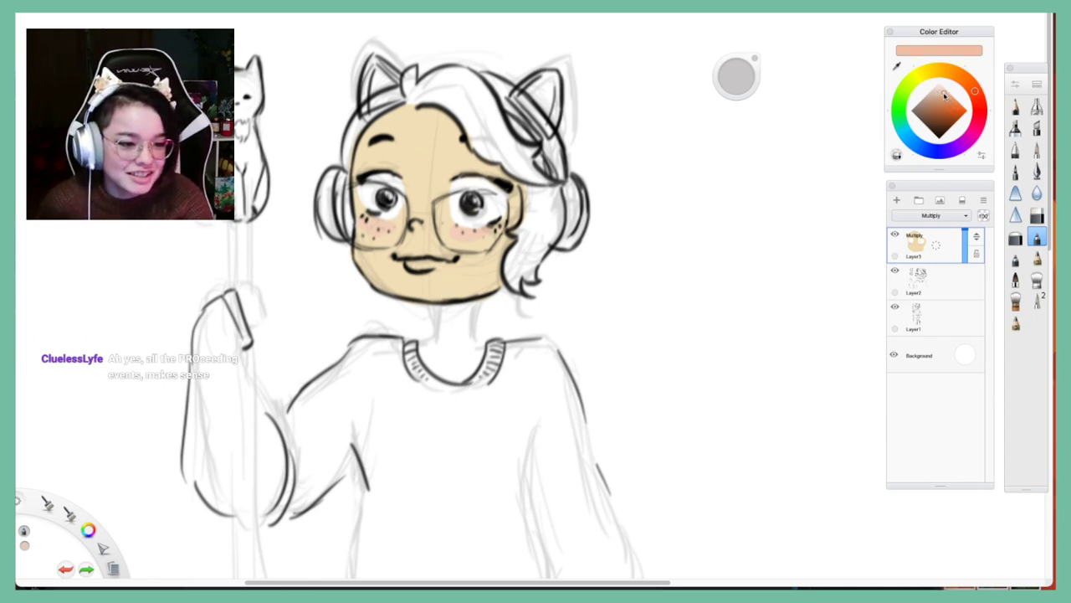
# Paint the lips in a soft peachy pink slightly more saturated than the muted beige
pyautogui.moveTo(945, 96); pyautogui.dragTo(942, 93)
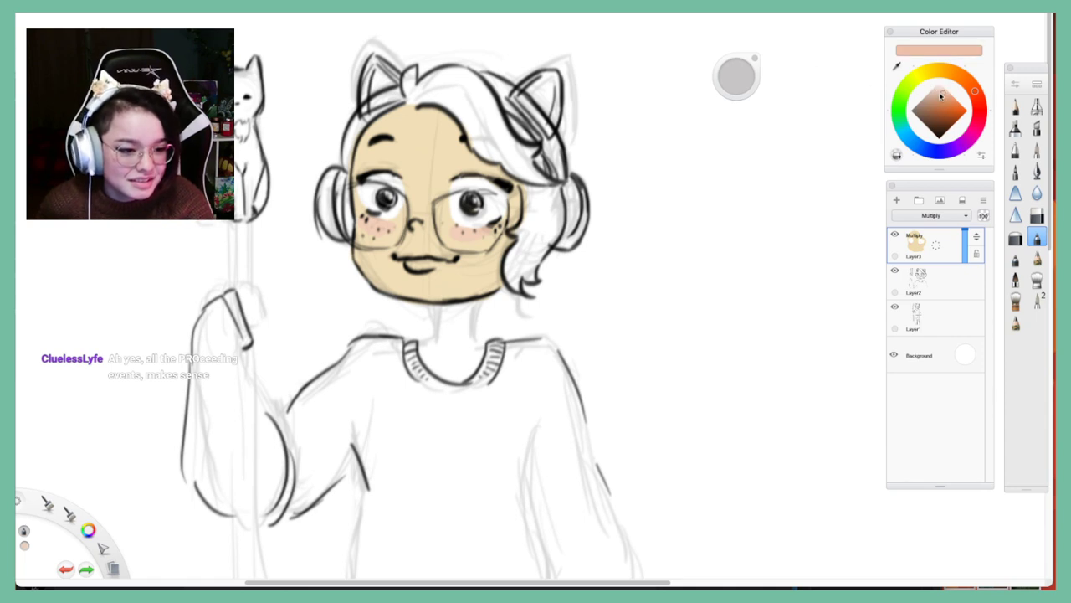
pyautogui.moveTo(412, 265); pyautogui.dragTo(432, 265)
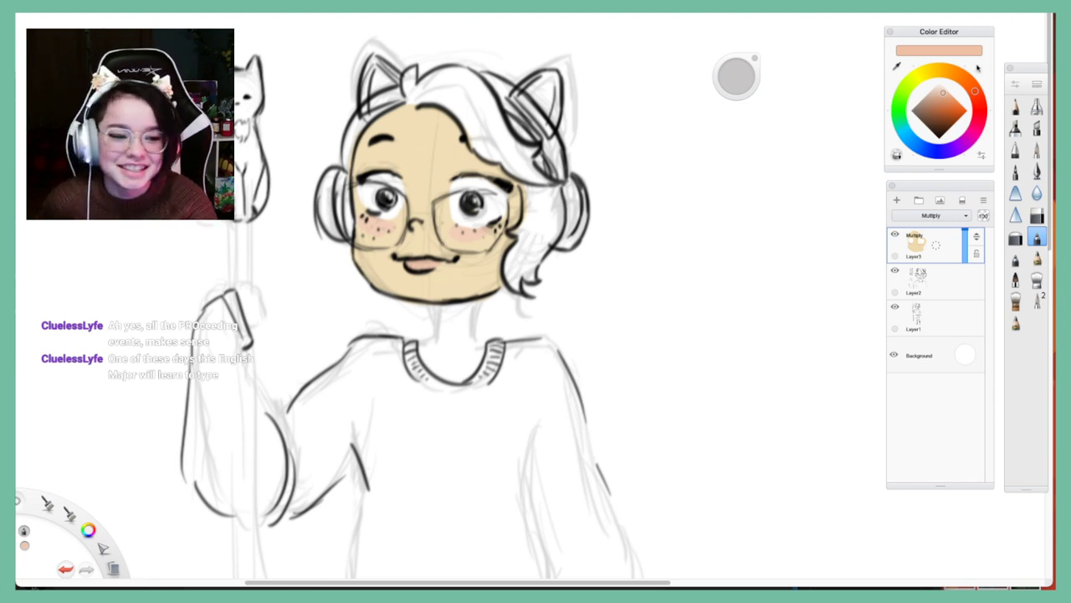
pyautogui.click(942, 98)
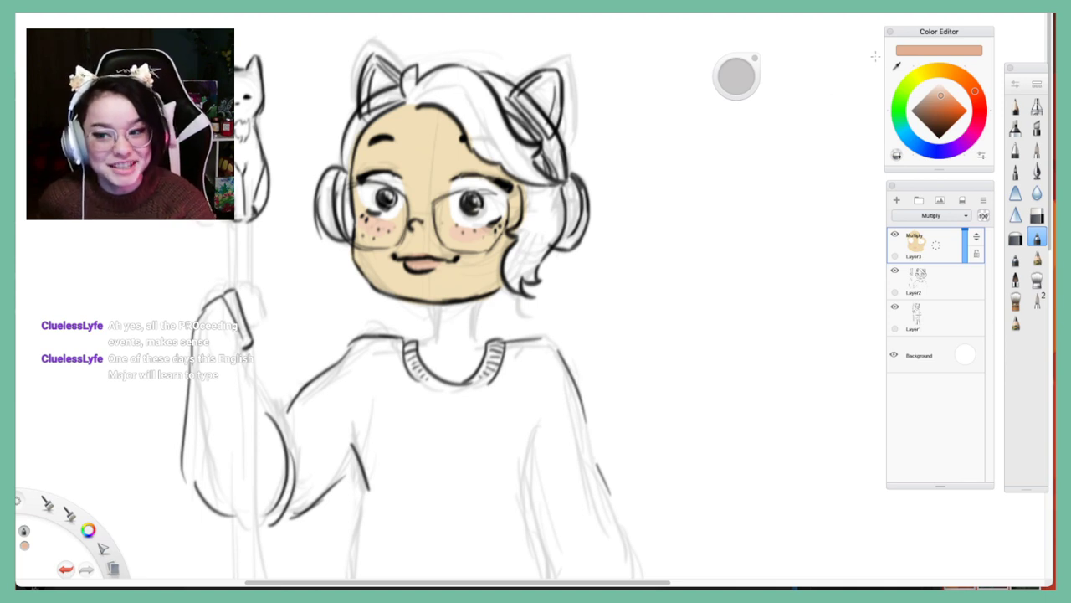
# Choose a reddish brown and paint the front hair tuft and the lower edge of the fringe
pyautogui.moveTo(964, 100); pyautogui.dragTo(935, 121)
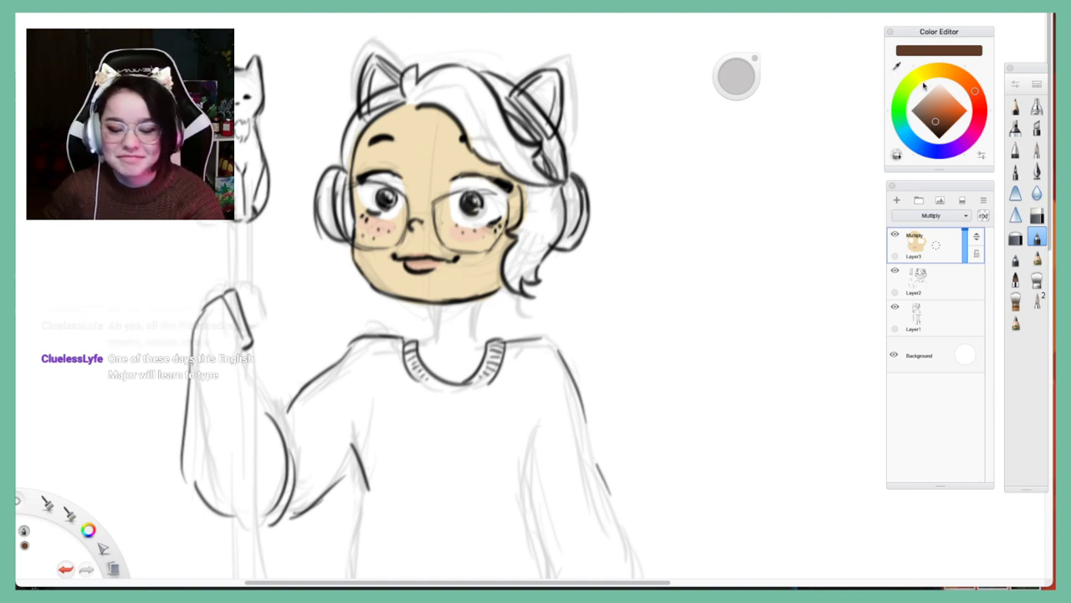
pyautogui.moveTo(938, 111); pyautogui.dragTo(938, 114)
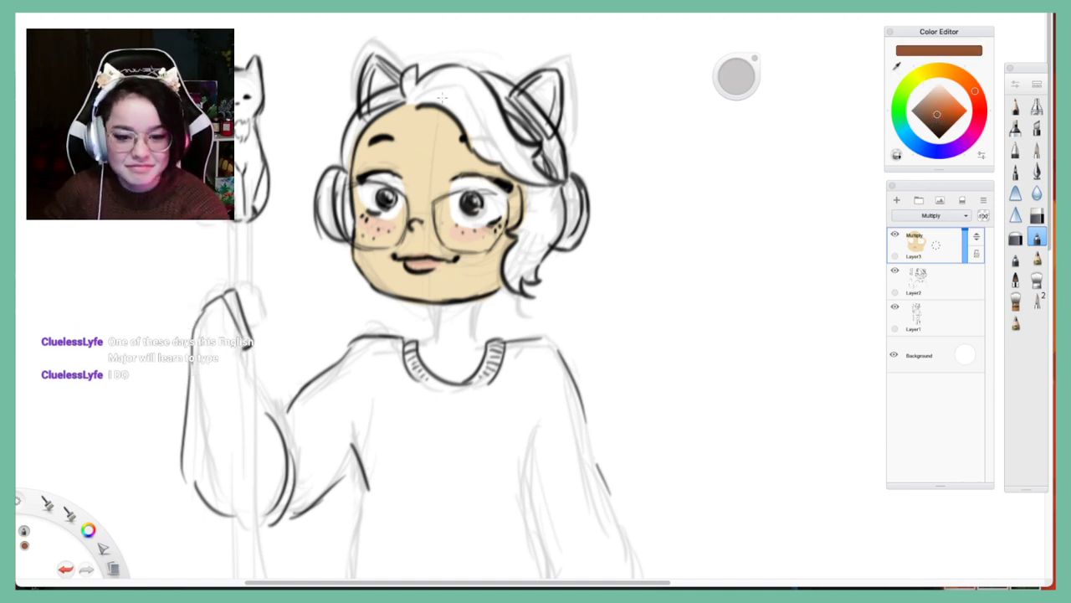
pyautogui.moveTo(414, 103)
pyautogui.mouseDown()
pyautogui.moveTo(411, 66)
pyautogui.moveTo(410, 99)
pyautogui.moveTo(446, 98)
pyautogui.moveTo(414, 99)
pyautogui.moveTo(436, 105)
pyautogui.moveTo(462, 104)
pyautogui.mouseUp()
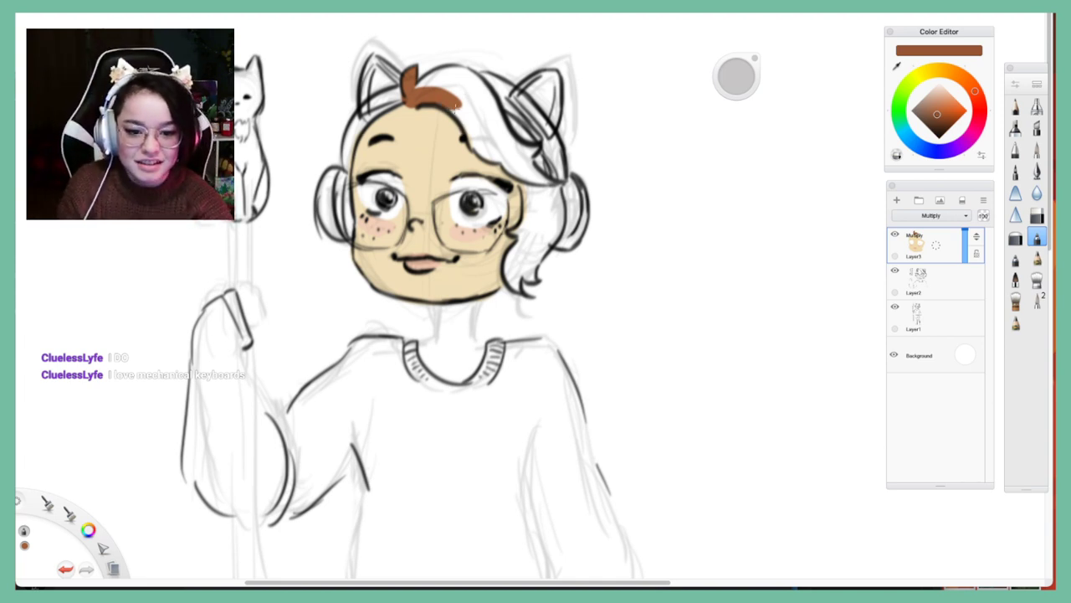
pyautogui.moveTo(456, 105)
pyautogui.mouseDown()
pyautogui.moveTo(456, 108)
pyautogui.moveTo(504, 156)
pyautogui.mouseUp()
pyautogui.moveTo(459, 115)
pyautogui.mouseDown()
pyautogui.moveTo(477, 146)
pyautogui.moveTo(455, 102)
pyautogui.moveTo(487, 156)
pyautogui.moveTo(481, 144)
pyautogui.moveTo(510, 171)
pyautogui.moveTo(496, 157)
pyautogui.moveTo(549, 180)
pyautogui.mouseUp()
pyautogui.moveTo(505, 149); pyautogui.dragTo(552, 185)
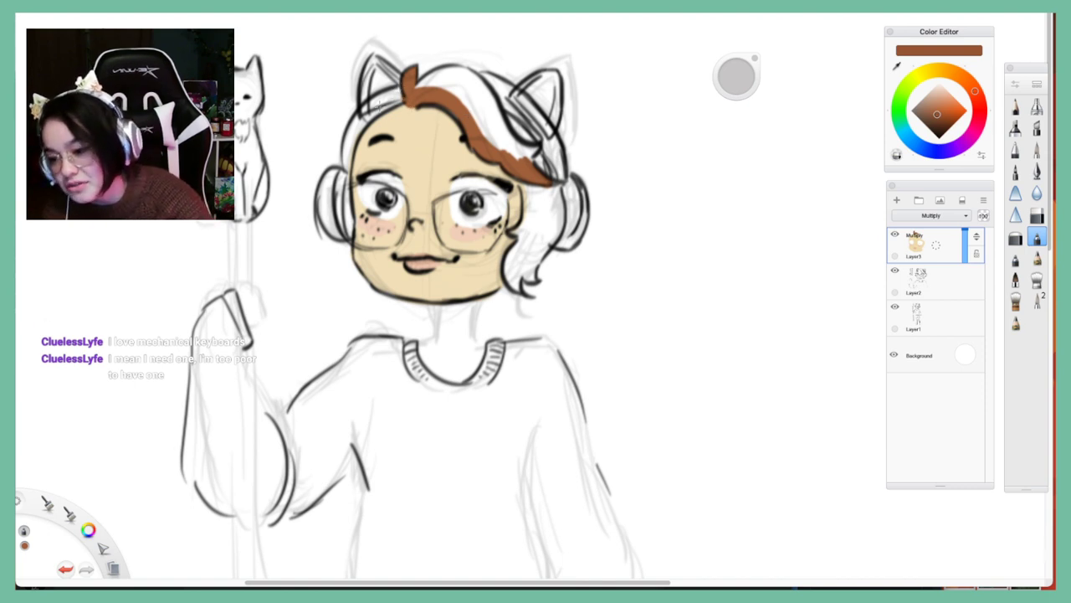
# Fill the rest of the fringe and the side hair down to its curled tips with reddish brown
pyautogui.moveTo(433, 87)
pyautogui.mouseDown()
pyautogui.moveTo(457, 73)
pyautogui.moveTo(430, 87)
pyautogui.moveTo(464, 81)
pyautogui.moveTo(422, 87)
pyautogui.moveTo(500, 35)
pyautogui.moveTo(422, 87)
pyautogui.moveTo(452, 80)
pyautogui.moveTo(483, 102)
pyautogui.moveTo(447, 79)
pyautogui.moveTo(497, 147)
pyautogui.moveTo(476, 102)
pyautogui.moveTo(508, 124)
pyautogui.moveTo(497, 107)
pyautogui.moveTo(536, 148)
pyautogui.moveTo(512, 151)
pyautogui.moveTo(543, 167)
pyautogui.moveTo(496, 123)
pyautogui.moveTo(535, 154)
pyautogui.moveTo(503, 111)
pyautogui.moveTo(541, 157)
pyautogui.moveTo(512, 143)
pyautogui.moveTo(525, 185)
pyautogui.mouseUp()
pyautogui.hotkey('ctrl', 'z')
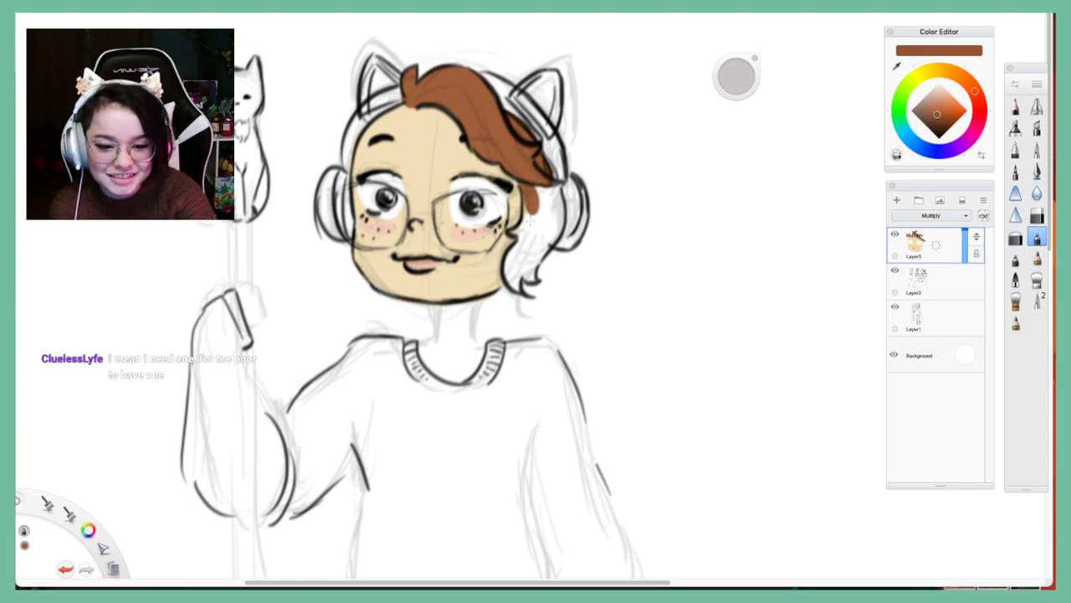
pyautogui.moveTo(530, 216)
pyautogui.mouseDown()
pyautogui.moveTo(508, 233)
pyautogui.moveTo(525, 237)
pyautogui.moveTo(520, 286)
pyautogui.moveTo(511, 260)
pyautogui.moveTo(516, 287)
pyautogui.moveTo(524, 253)
pyautogui.moveTo(533, 280)
pyautogui.moveTo(526, 266)
pyautogui.moveTo(546, 188)
pyautogui.moveTo(537, 179)
pyautogui.moveTo(546, 230)
pyautogui.moveTo(542, 171)
pyautogui.moveTo(541, 202)
pyautogui.moveTo(555, 191)
pyautogui.moveTo(554, 237)
pyautogui.mouseUp()
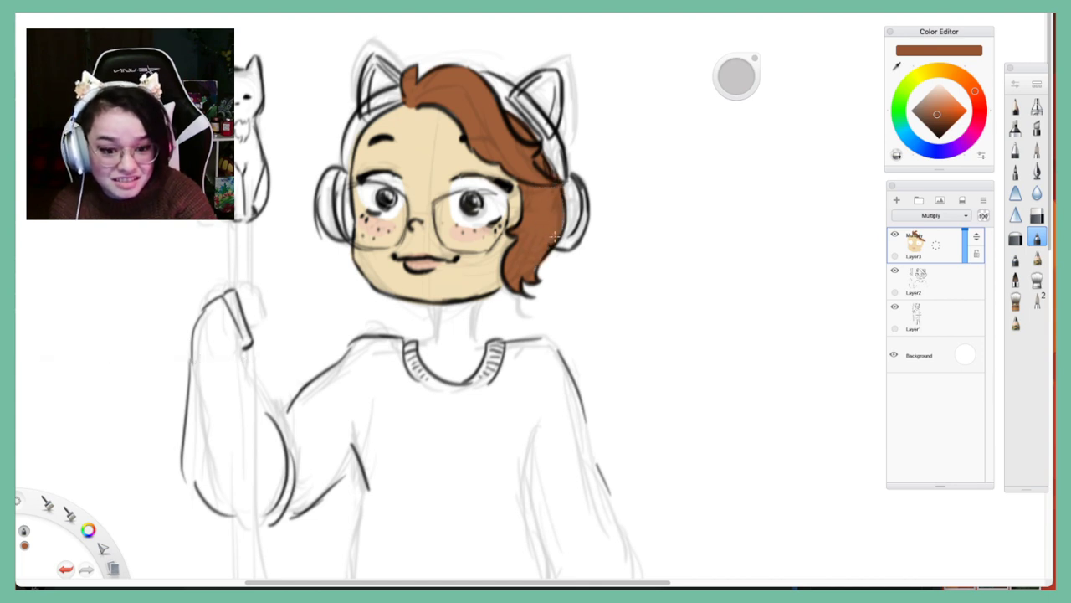
# Choose a dark brown and shade the hair beneath the fringe and the side hair down to its curled tips
pyautogui.click(940, 124)
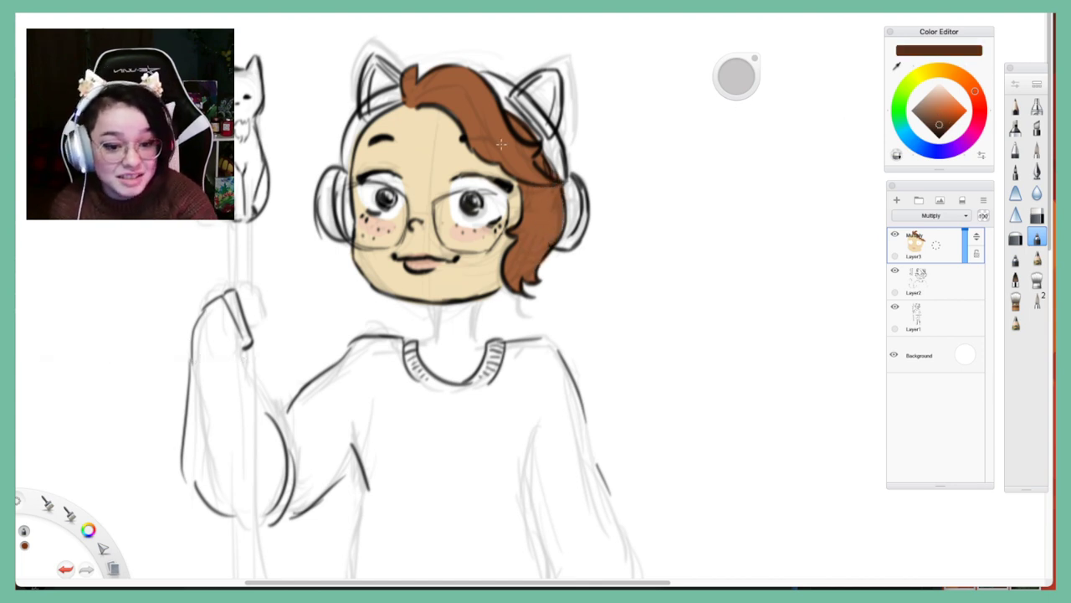
pyautogui.moveTo(500, 144)
pyautogui.mouseDown()
pyautogui.moveTo(511, 172)
pyautogui.moveTo(536, 180)
pyautogui.moveTo(544, 163)
pyautogui.moveTo(552, 173)
pyautogui.moveTo(512, 130)
pyautogui.moveTo(531, 125)
pyautogui.moveTo(505, 114)
pyautogui.moveTo(474, 146)
pyautogui.moveTo(496, 159)
pyautogui.moveTo(507, 147)
pyautogui.mouseUp()
pyautogui.press('super+z')
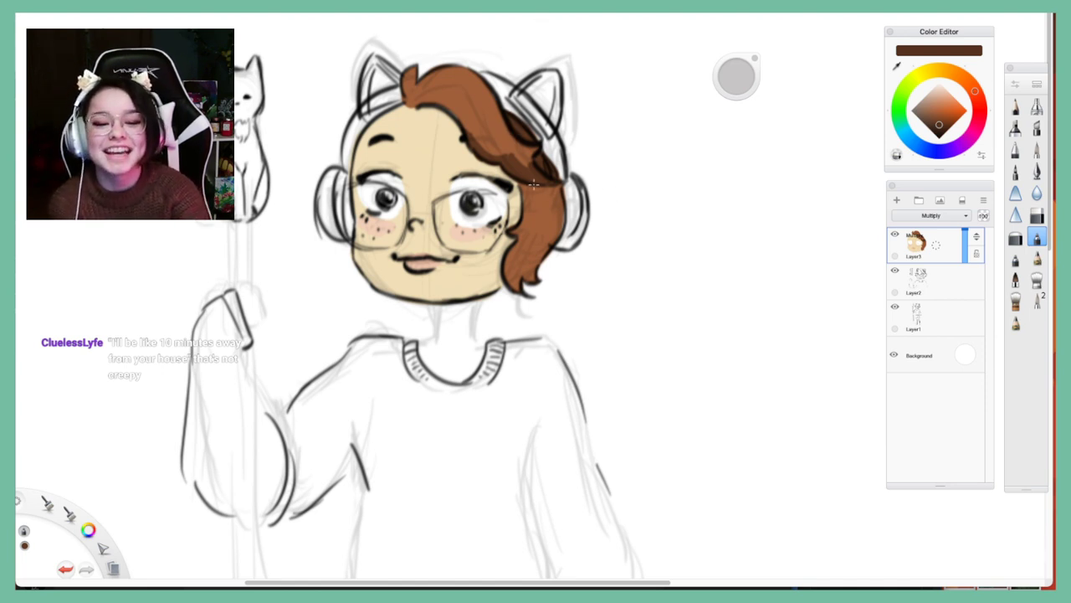
pyautogui.moveTo(522, 183)
pyautogui.mouseDown()
pyautogui.moveTo(524, 222)
pyautogui.moveTo(539, 191)
pyautogui.moveTo(553, 226)
pyautogui.mouseUp()
pyautogui.moveTo(556, 188)
pyautogui.mouseDown()
pyautogui.moveTo(545, 247)
pyautogui.moveTo(556, 221)
pyautogui.moveTo(536, 245)
pyautogui.moveTo(551, 227)
pyautogui.moveTo(541, 256)
pyautogui.mouseUp()
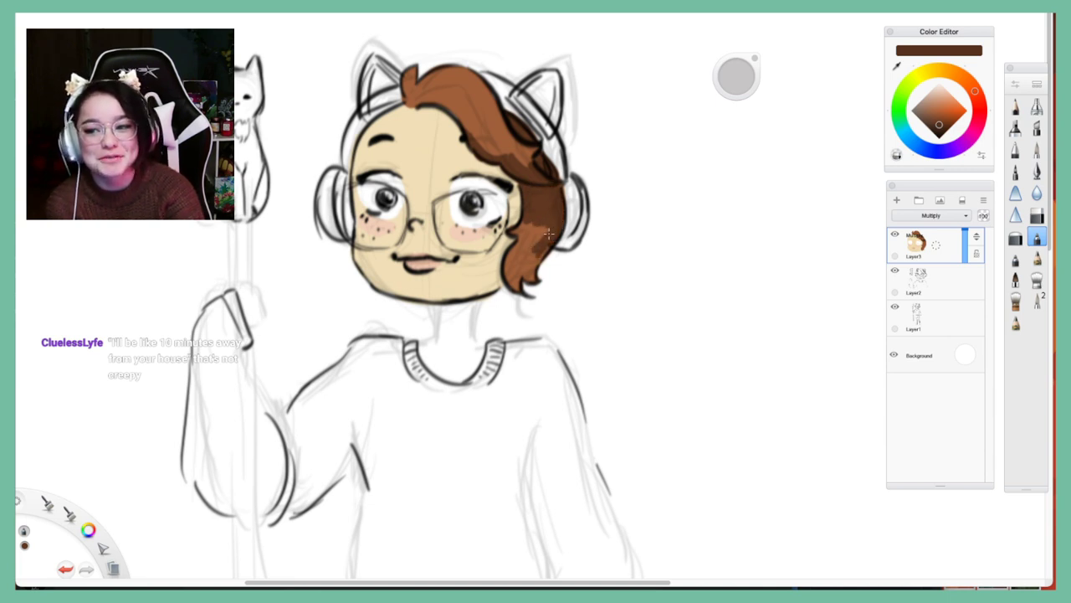
pyautogui.moveTo(546, 220); pyautogui.dragTo(527, 279)
pyautogui.moveTo(530, 223); pyautogui.dragTo(519, 280)
pyautogui.moveTo(518, 238)
pyautogui.mouseDown()
pyautogui.moveTo(509, 274)
pyautogui.moveTo(519, 289)
pyautogui.mouseUp()
# Shade the front tuft and the lower edge of the fringe with the dark brown
pyautogui.moveTo(518, 147)
pyautogui.mouseDown()
pyautogui.moveTo(527, 159)
pyautogui.moveTo(512, 149)
pyautogui.moveTo(518, 157)
pyautogui.mouseUp()
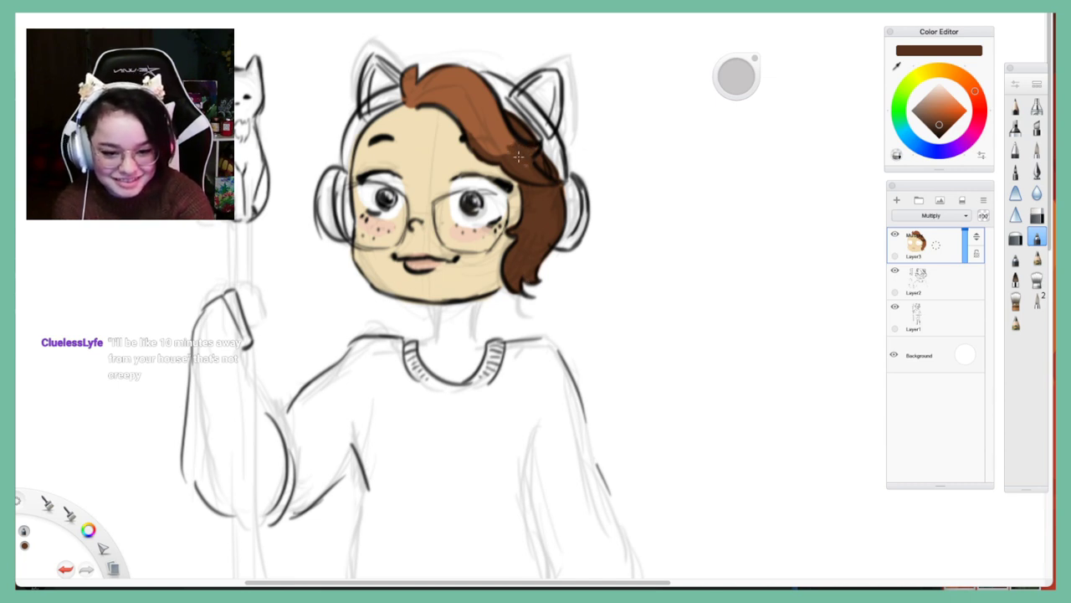
pyautogui.moveTo(410, 102)
pyautogui.mouseDown()
pyautogui.moveTo(445, 102)
pyautogui.moveTo(424, 98)
pyautogui.moveTo(464, 122)
pyautogui.moveTo(452, 106)
pyautogui.moveTo(485, 130)
pyautogui.mouseUp()
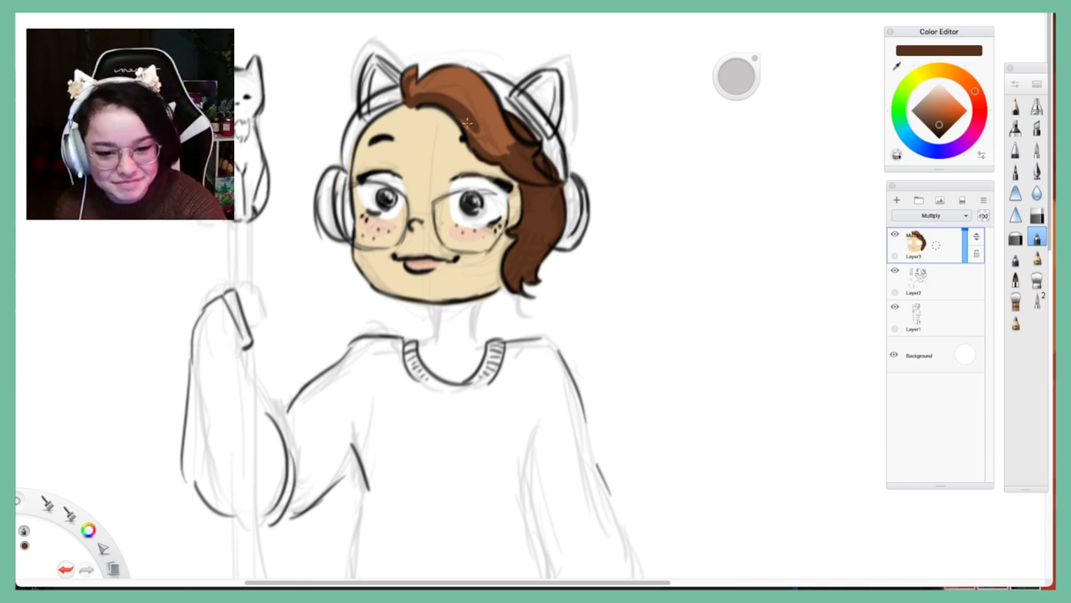
pyautogui.moveTo(456, 116); pyautogui.dragTo(505, 150)
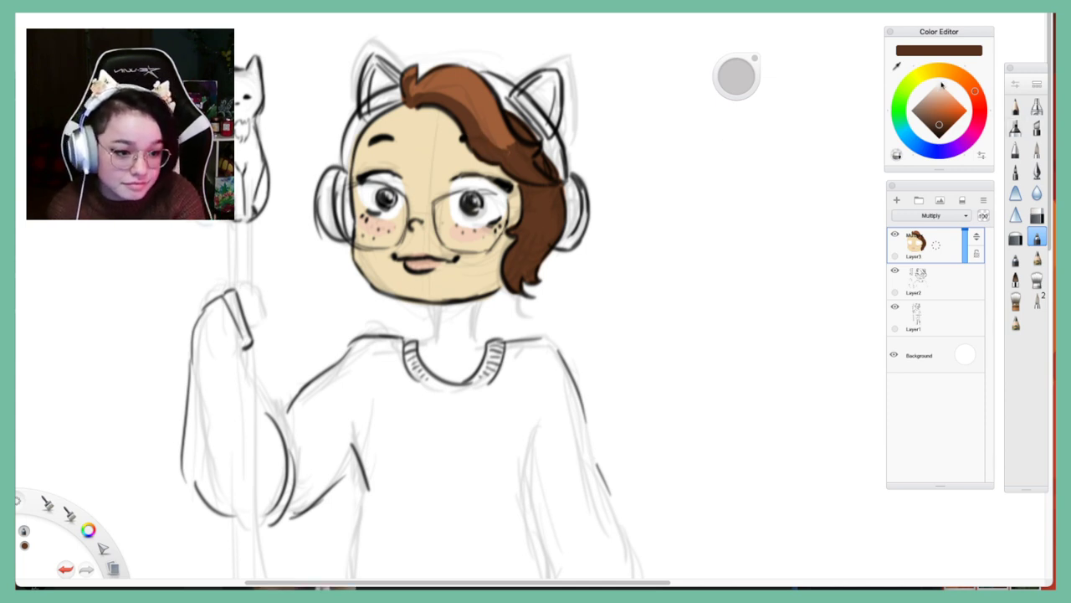
# Touch up the skin below the eye beside the side hair with the face beige, and blend the fringe shading with a smaller blending brush
pyautogui.keyDown('alt'); pyautogui.click(423, 135); pyautogui.keyUp('alt')
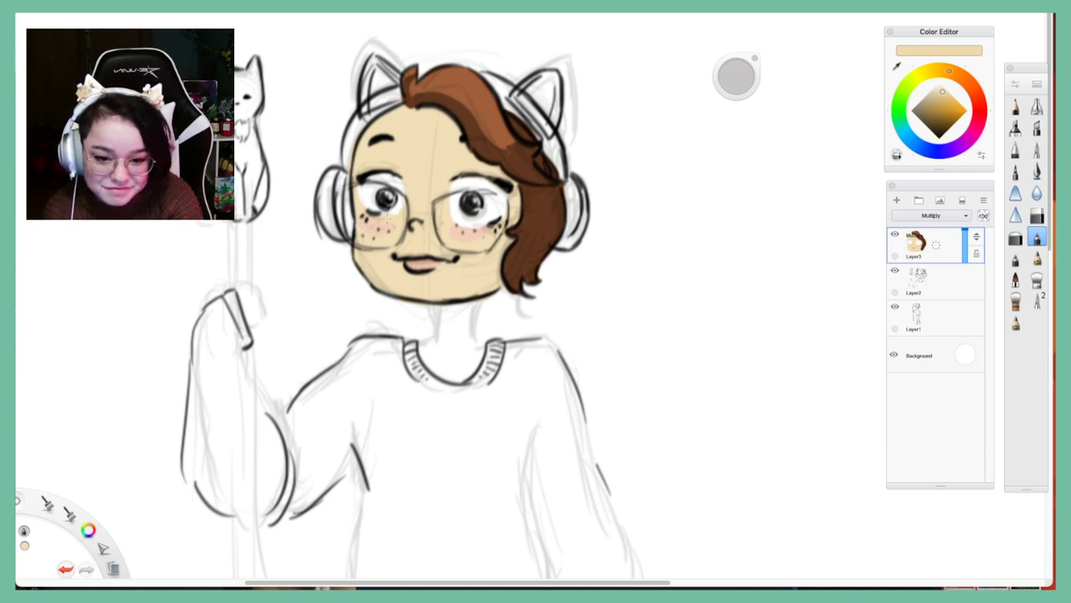
pyautogui.moveTo(473, 225); pyautogui.dragTo(495, 223)
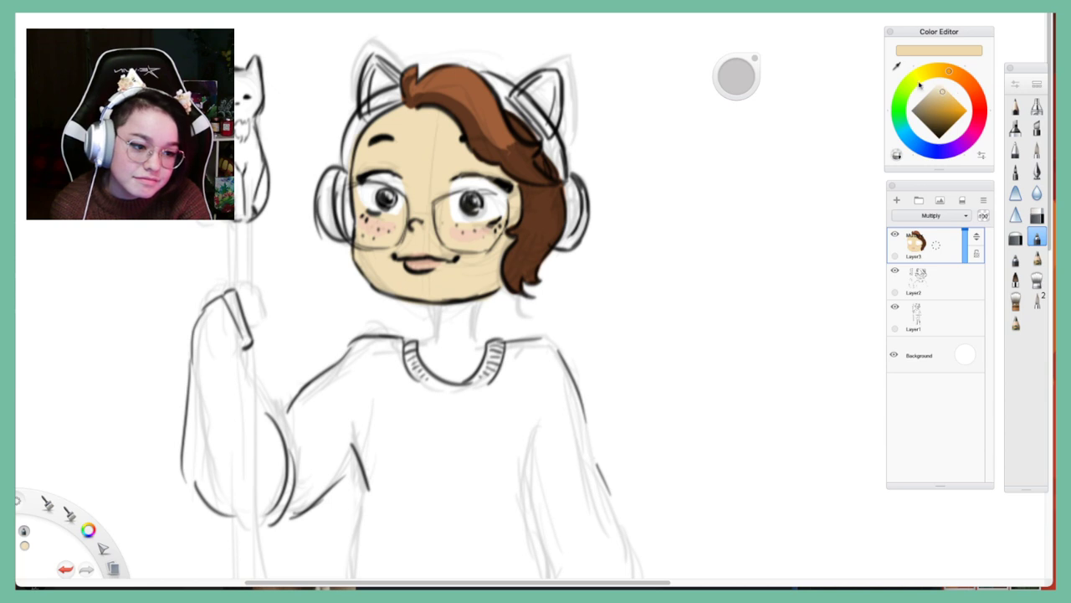
pyautogui.click(1036, 277)
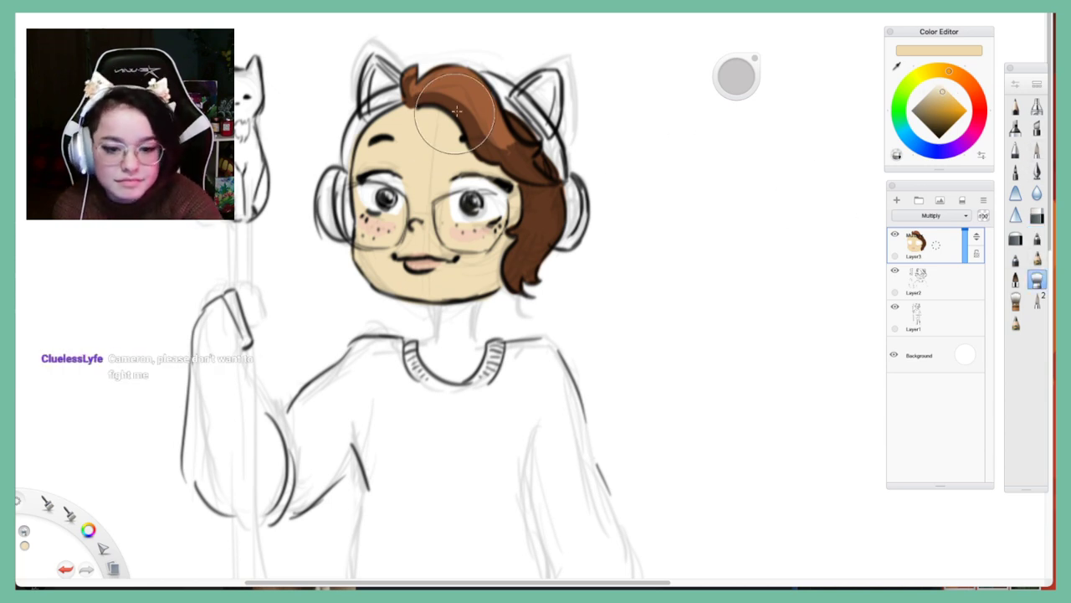
pyautogui.moveTo(740, 75); pyautogui.dragTo(727, 81)
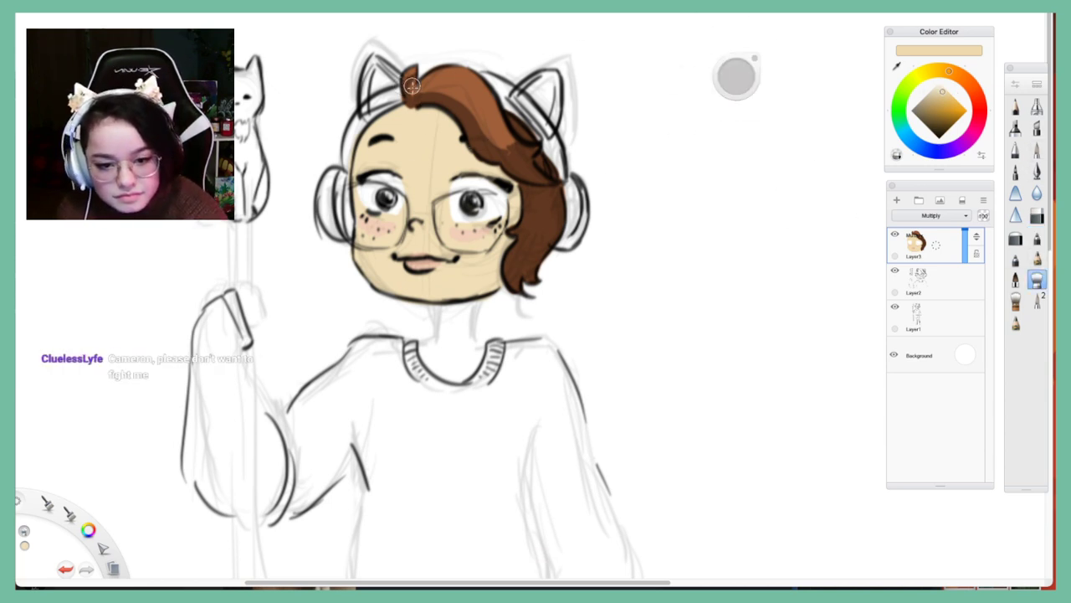
pyautogui.moveTo(423, 92)
pyautogui.mouseDown()
pyautogui.moveTo(473, 104)
pyautogui.moveTo(449, 89)
pyautogui.moveTo(487, 131)
pyautogui.moveTo(469, 104)
pyautogui.moveTo(426, 89)
pyautogui.moveTo(451, 101)
pyautogui.mouseUp()
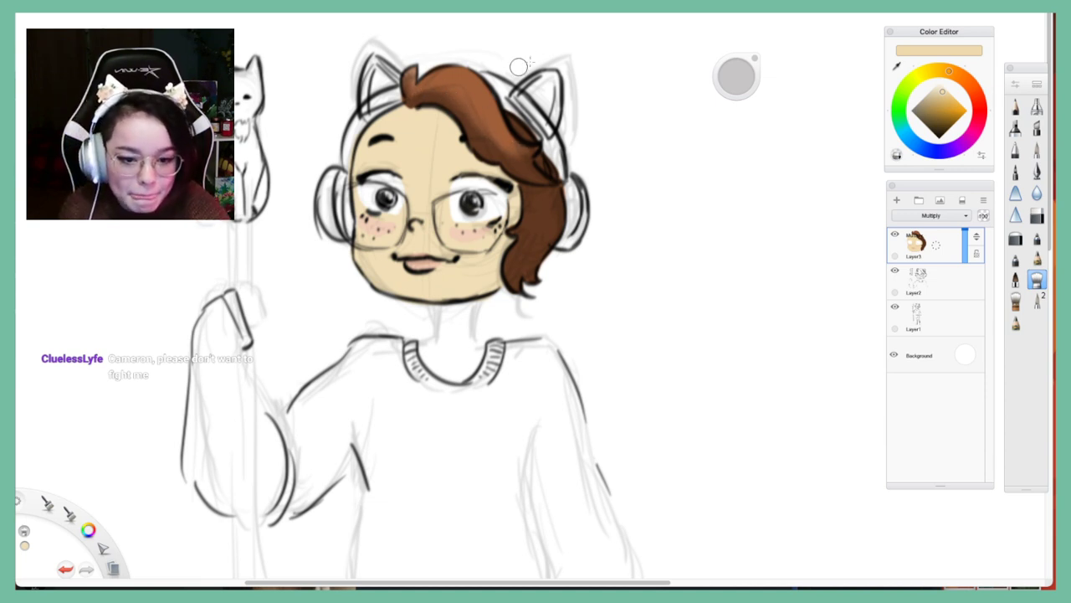
# Sample the reddish brown from the hair and draw fine pencil strands over the fringe shading
pyautogui.keyDown('alt'); pyautogui.click(481, 83); pyautogui.keyUp('alt')
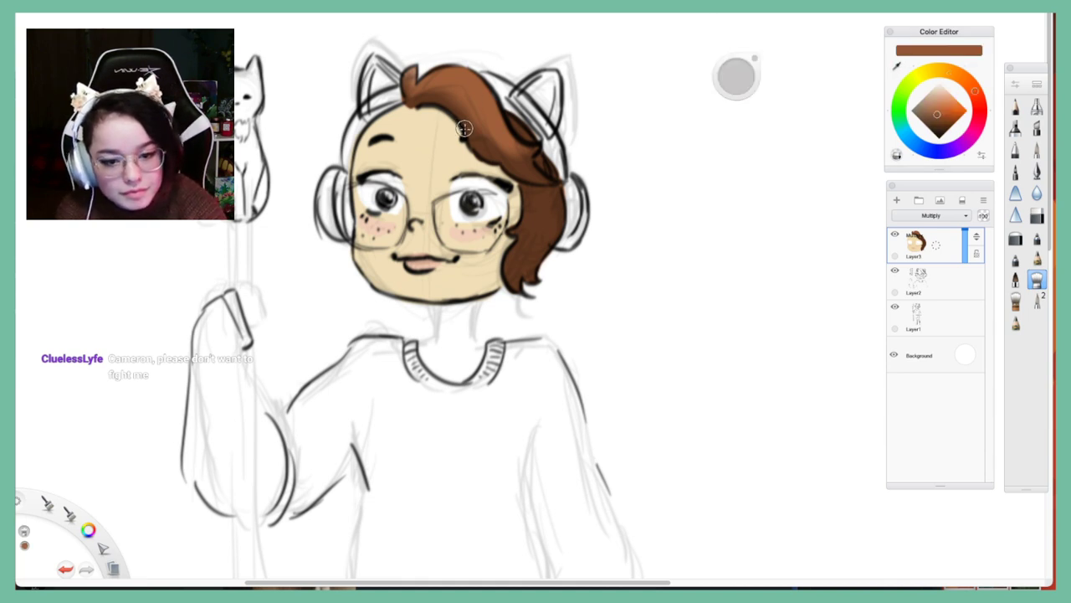
pyautogui.click(1015, 106)
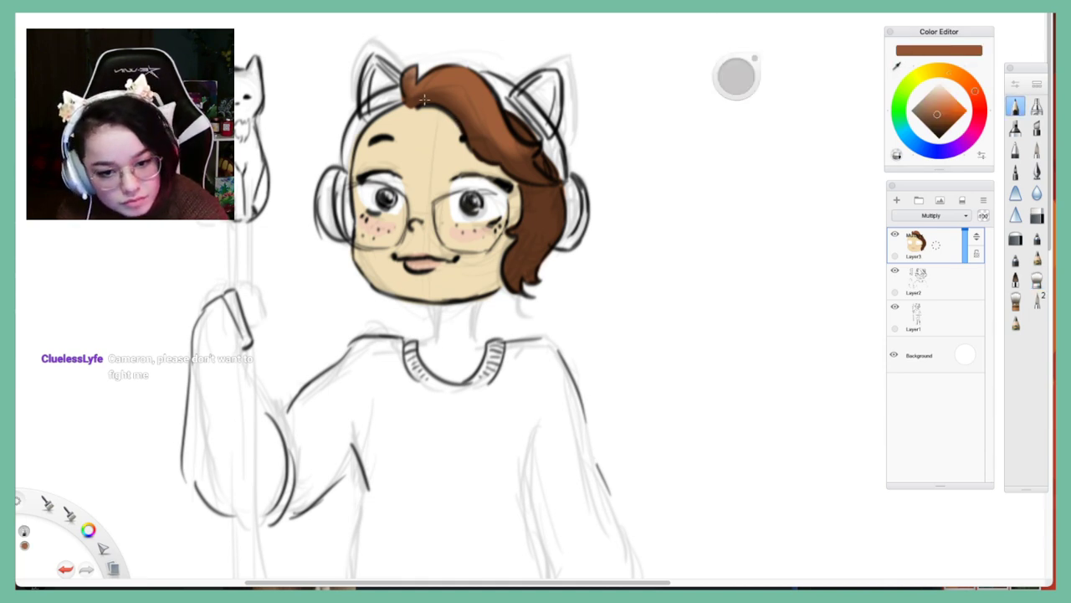
pyautogui.moveTo(465, 114); pyautogui.dragTo(482, 139)
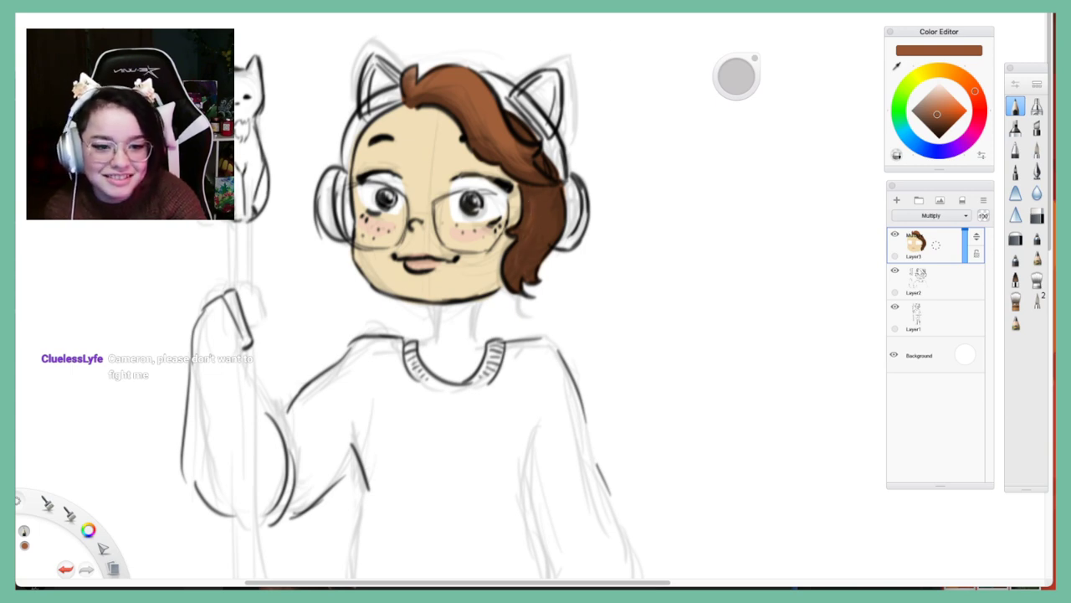
# Switch to Discord, move its window to view the newest post in the general channel, and return to the drawing
pyautogui.press('super+Tab')
pyautogui.hotkey('ctrl', 'Up')
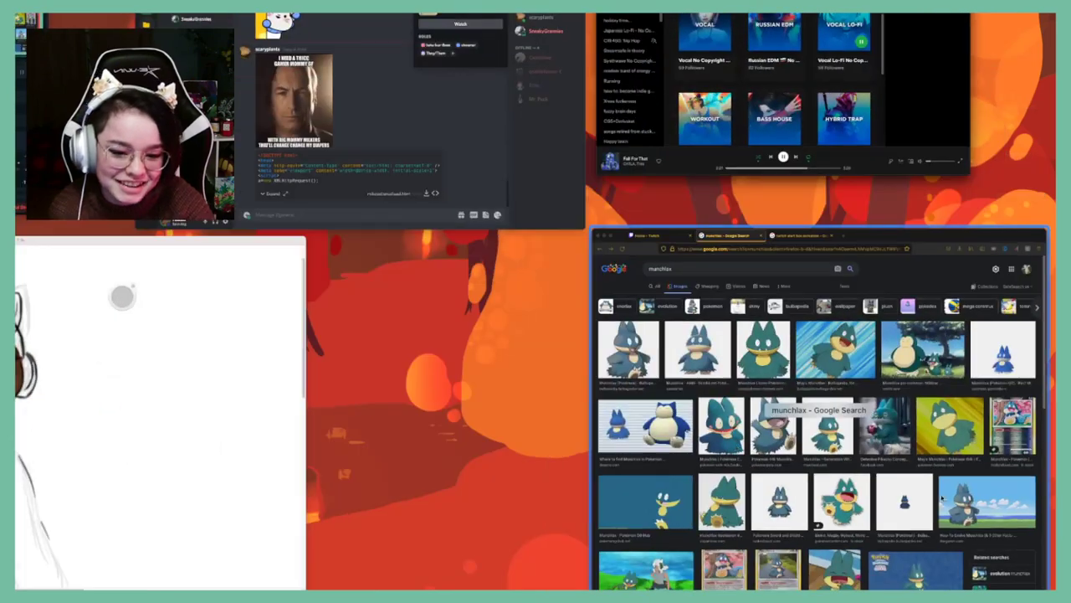
pyautogui.click(332, 79)
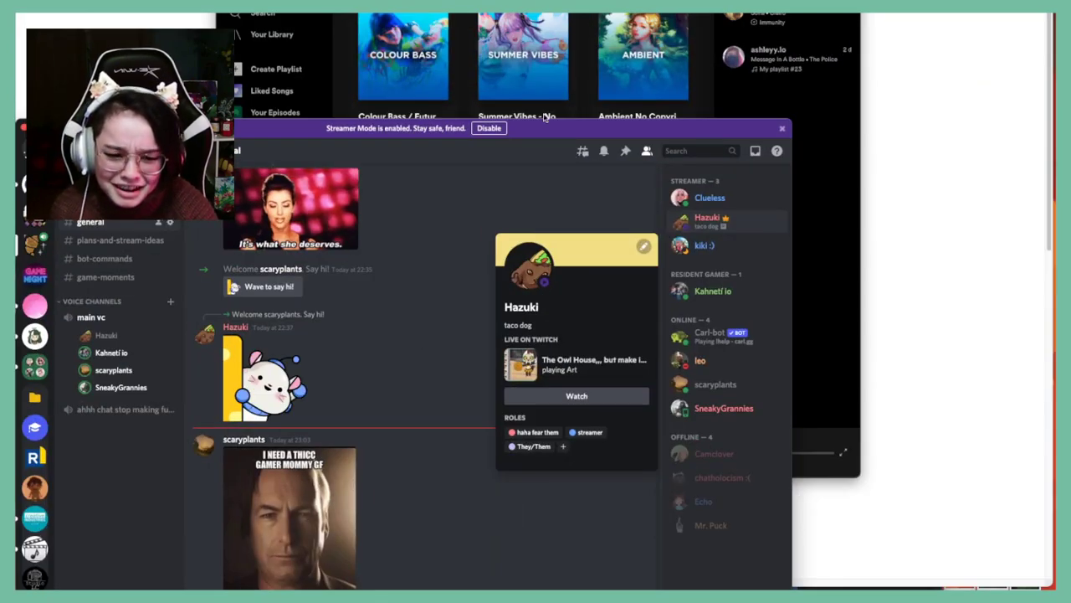
pyautogui.moveTo(552, 125); pyautogui.dragTo(600, 0)
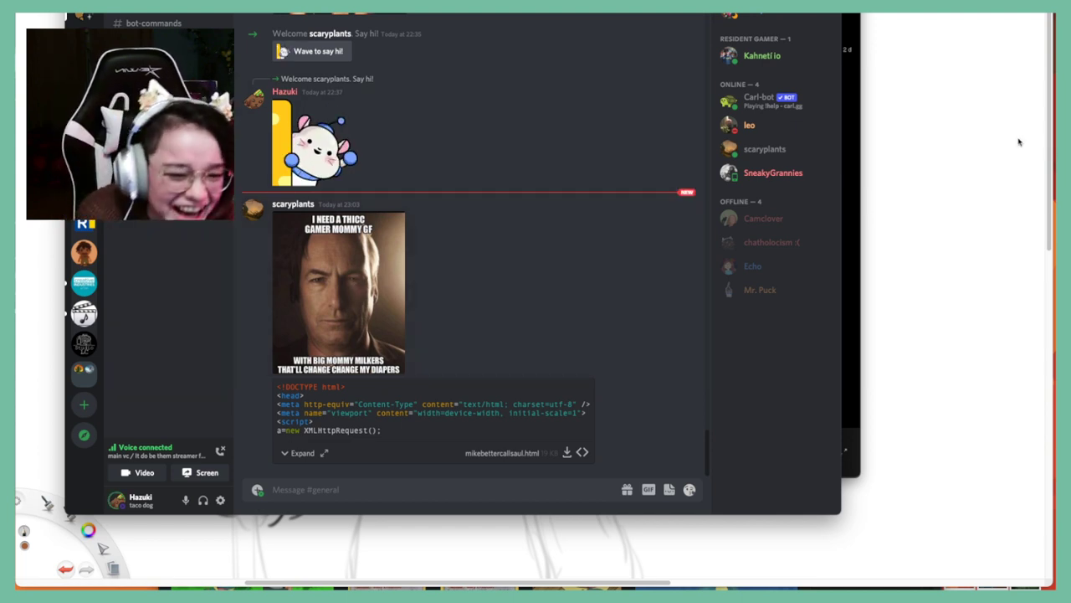
pyautogui.click(982, 131)
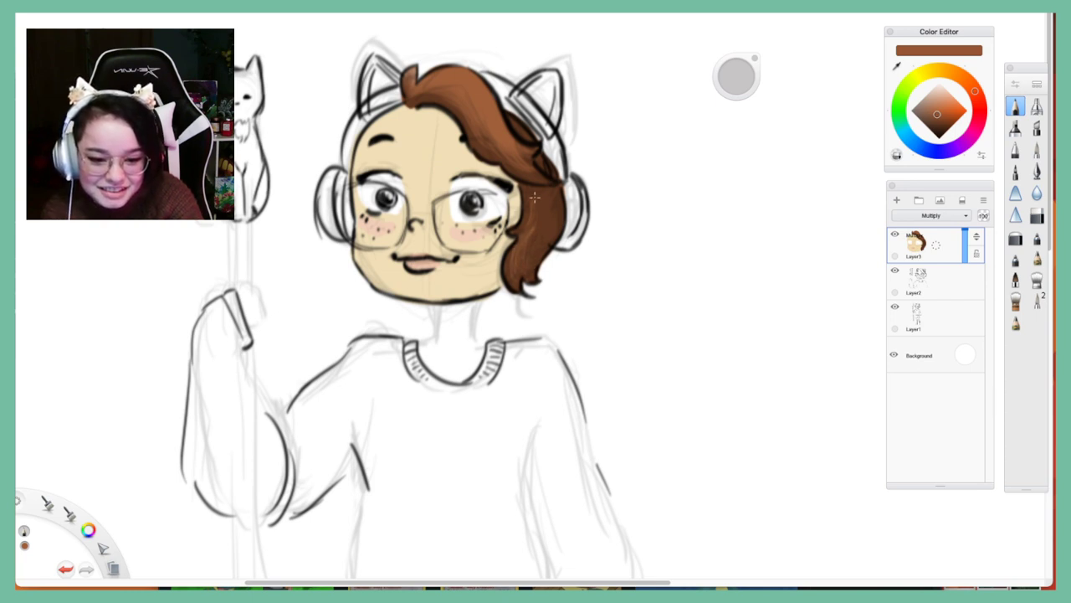
# Check Discord again for newly posted images, and return to the drawing
pyautogui.press('super+Tab')
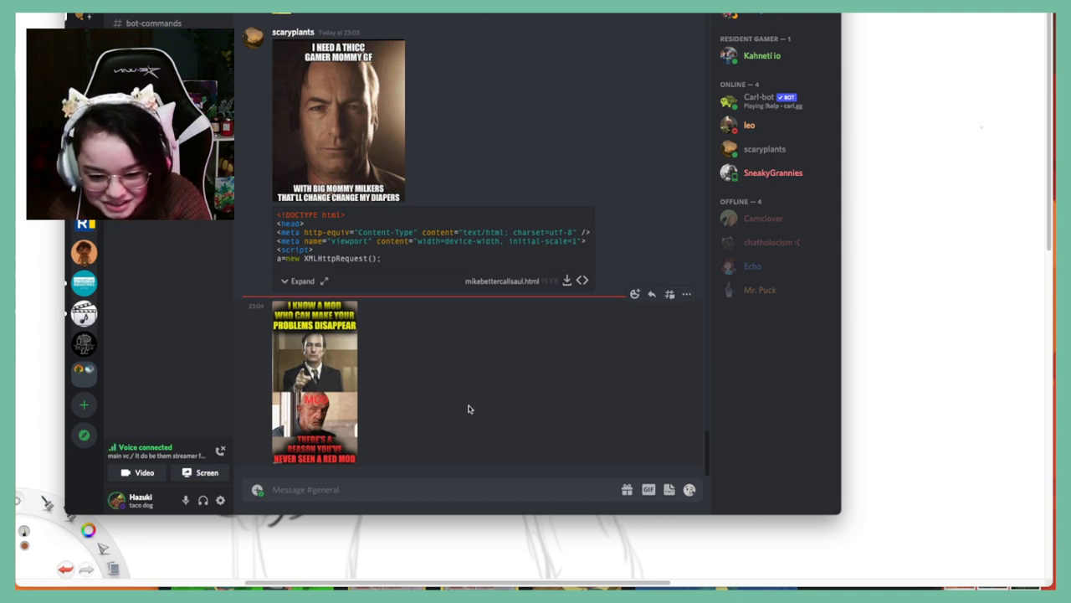
pyautogui.click(964, 122)
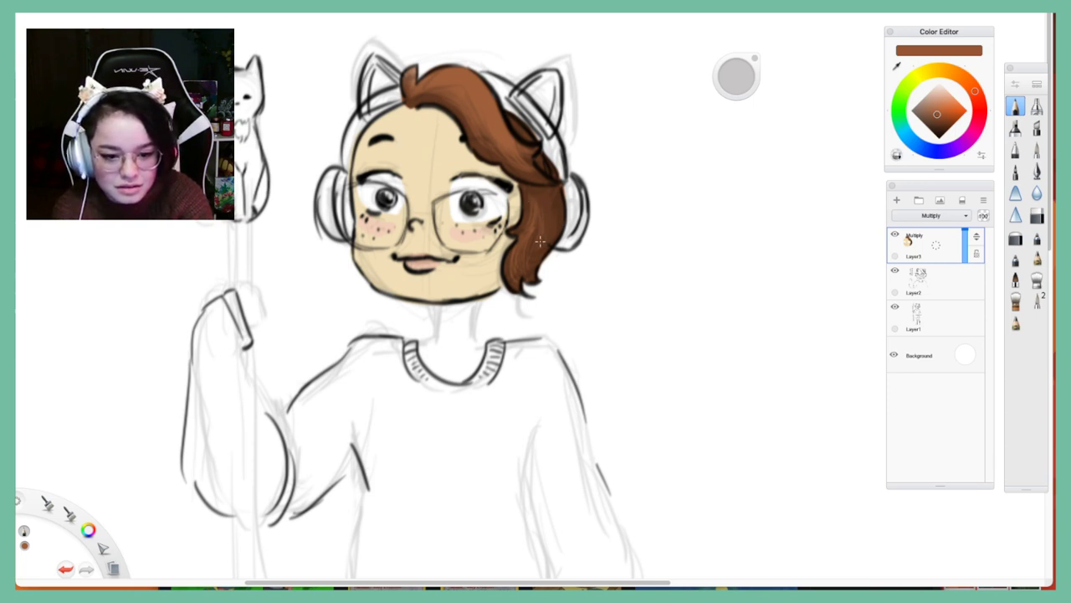
pyautogui.press('super+Tab')
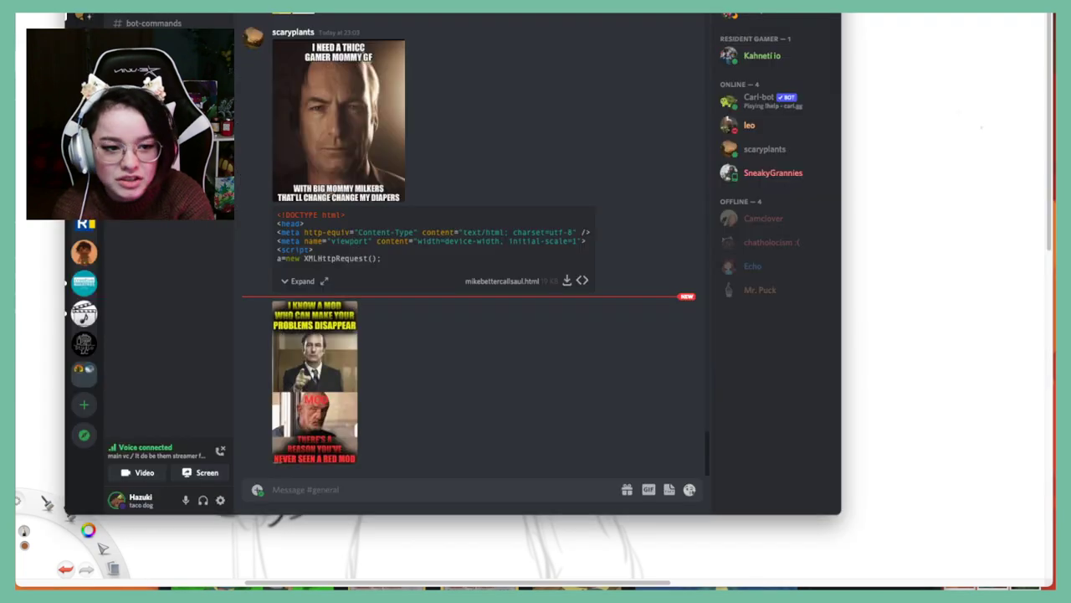
pyautogui.click(757, 10)
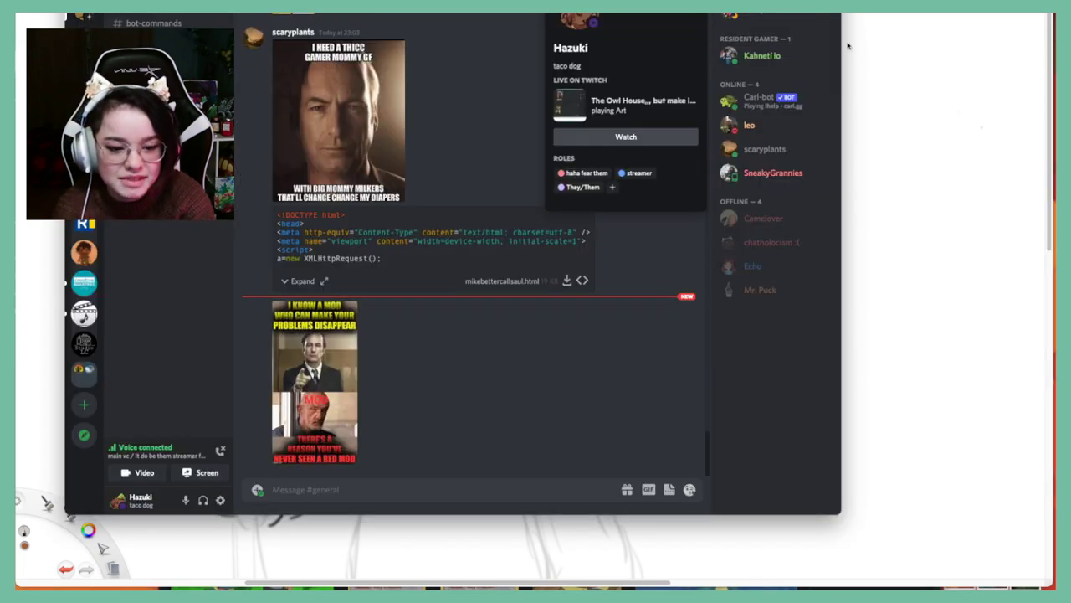
pyautogui.click(896, 38)
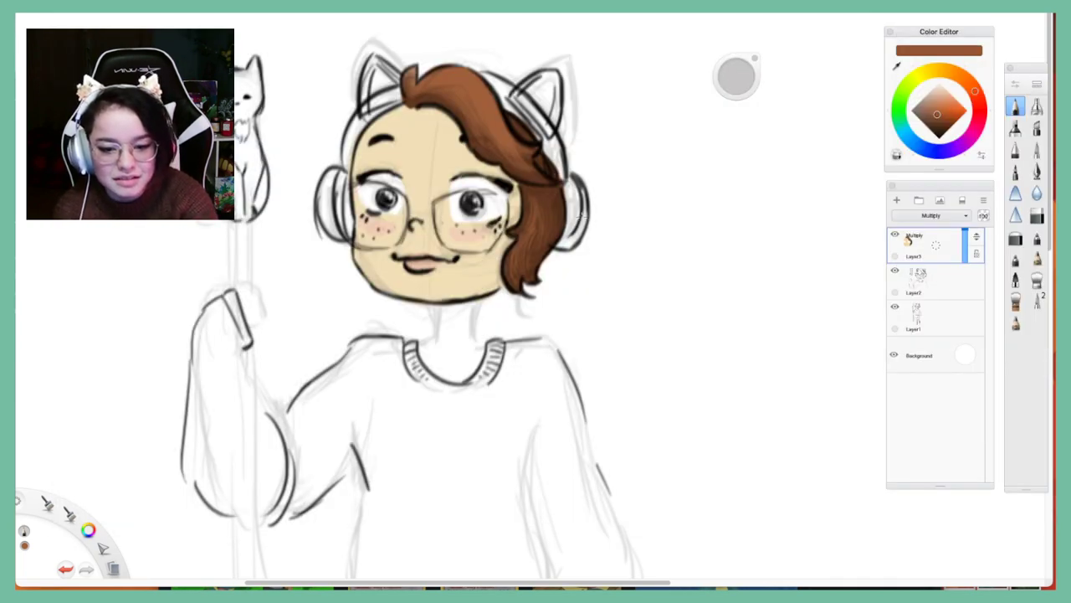
# Choose a golden yellow and fill the inside of both cat ears on the headphones
pyautogui.click(925, 73)
pyautogui.click(952, 109)
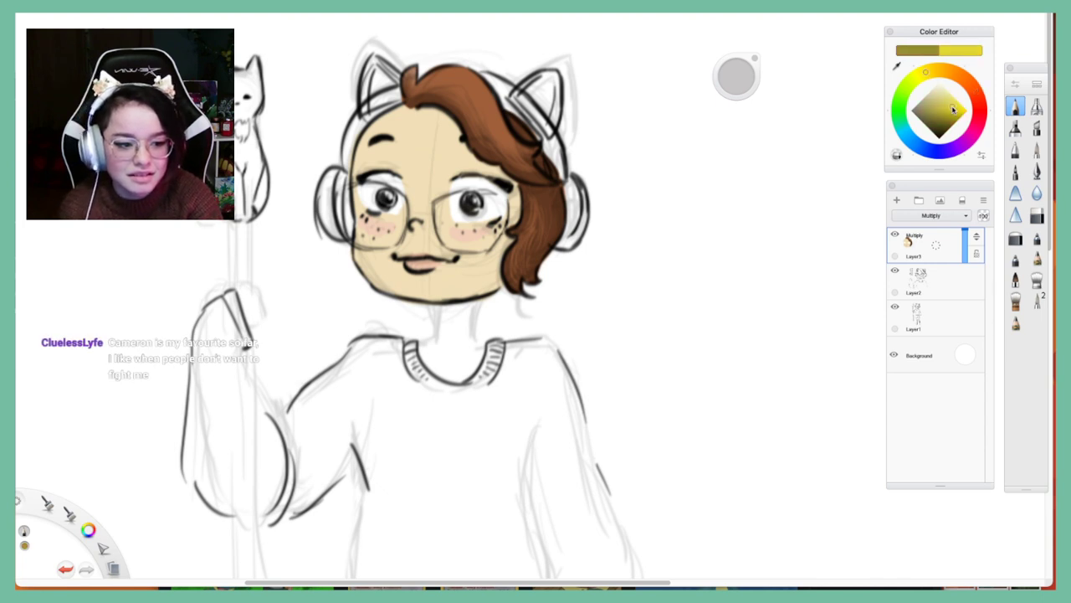
pyautogui.moveTo(953, 109); pyautogui.dragTo(959, 102)
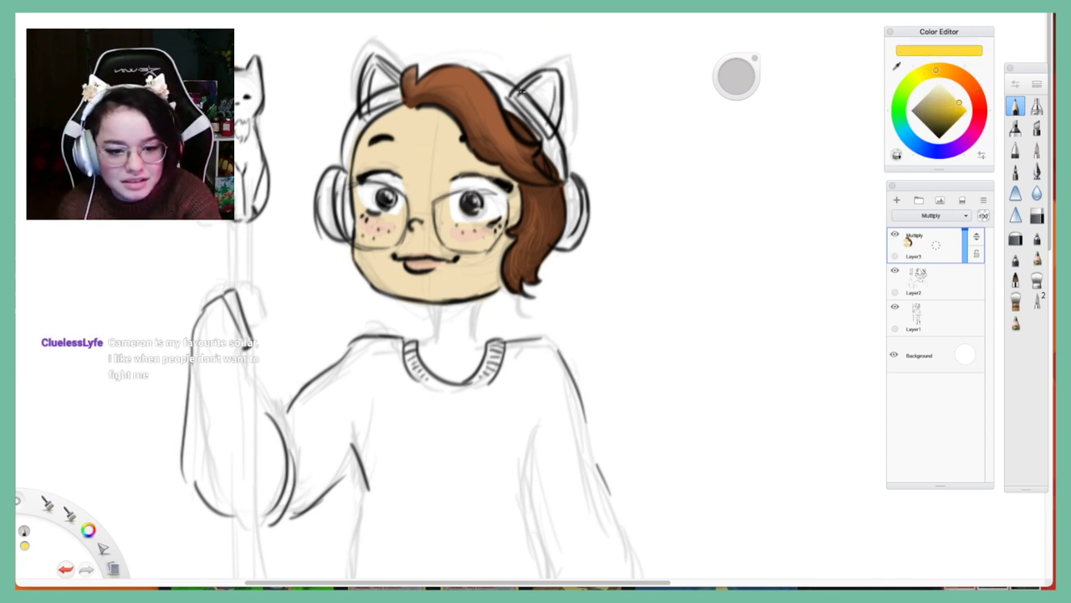
pyautogui.moveTo(520, 92)
pyautogui.mouseDown()
pyautogui.moveTo(545, 77)
pyautogui.moveTo(546, 115)
pyautogui.moveTo(532, 77)
pyautogui.mouseUp()
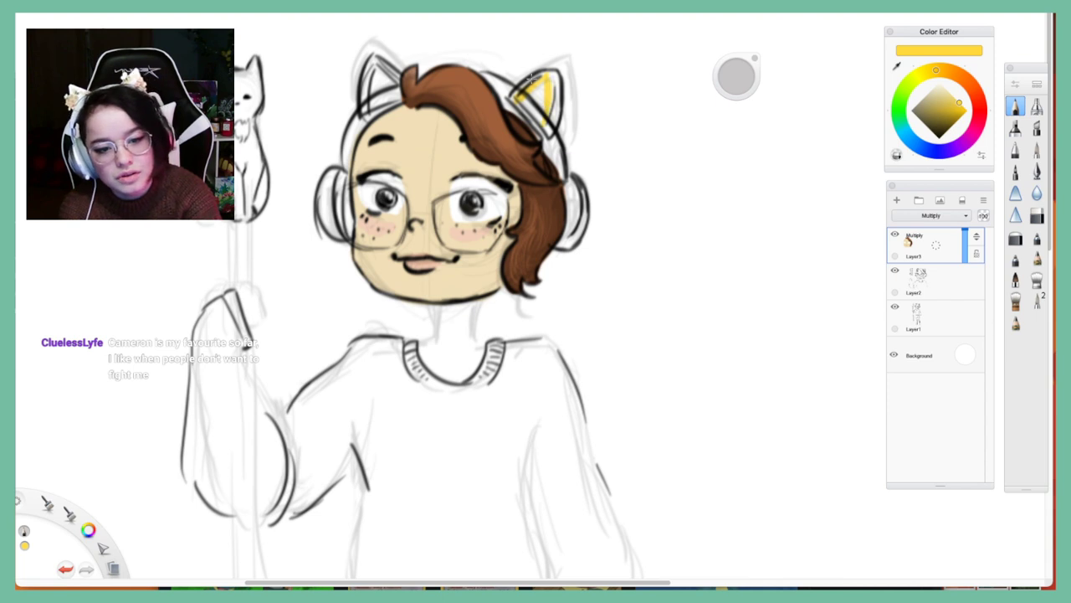
pyautogui.moveTo(372, 100)
pyautogui.mouseDown()
pyautogui.moveTo(370, 74)
pyautogui.moveTo(390, 76)
pyautogui.mouseUp()
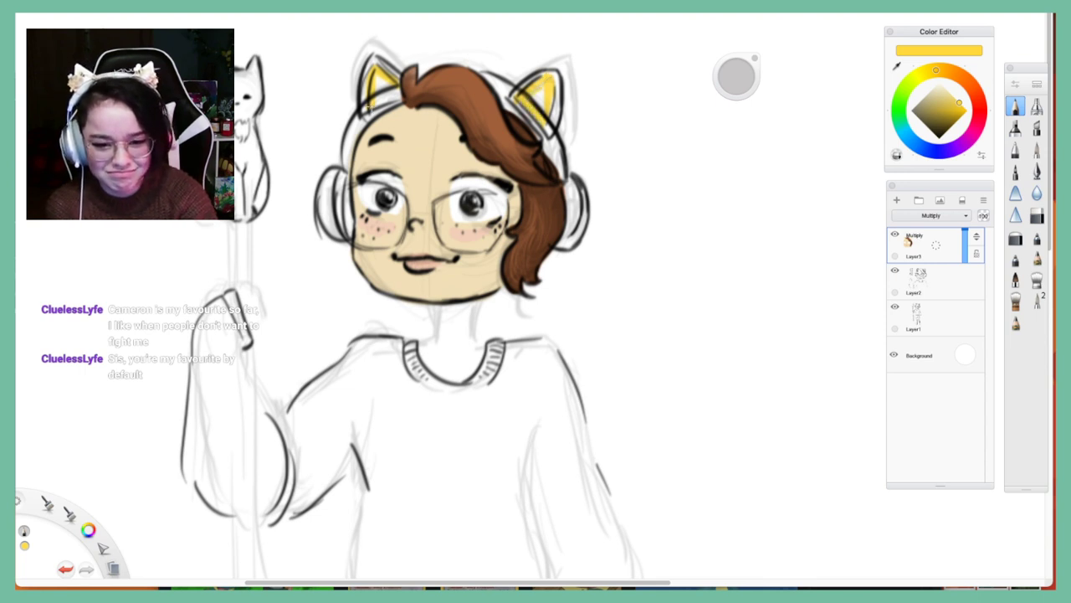
pyautogui.moveTo(370, 107)
pyautogui.mouseDown()
pyautogui.moveTo(397, 98)
pyautogui.moveTo(375, 90)
pyautogui.moveTo(393, 87)
pyautogui.mouseUp()
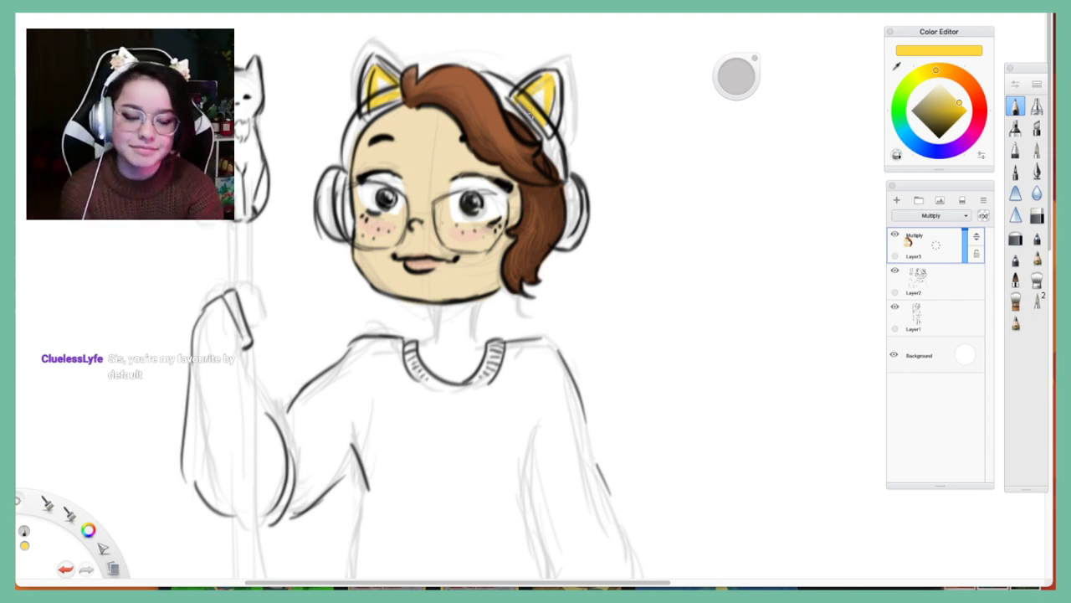
pyautogui.click(1037, 216)
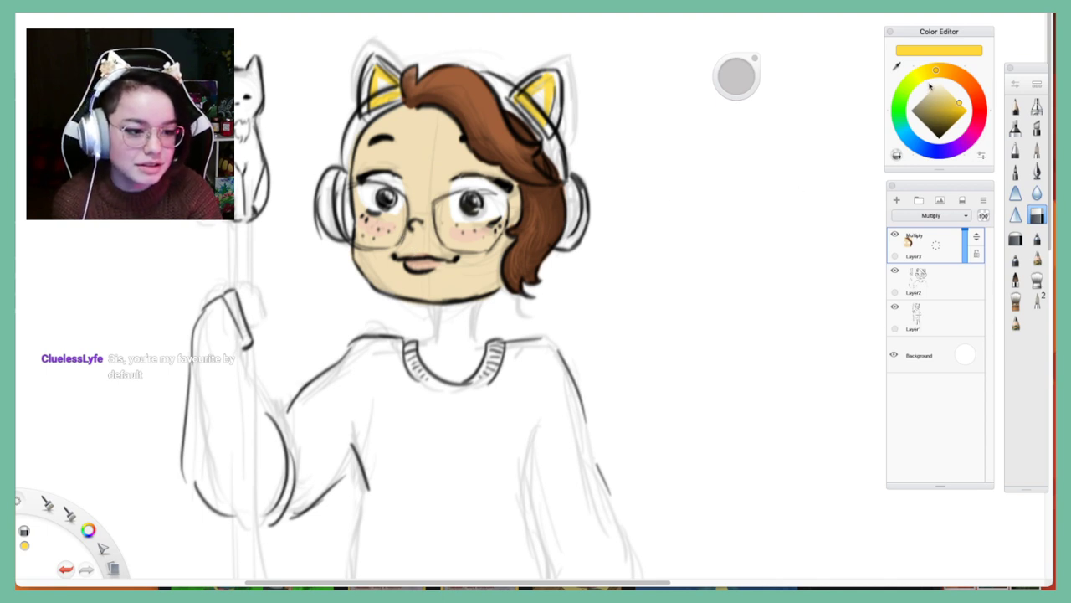
# Trace both lens frames, the bridge and the temple of the glasses in golden yellow with the pencil
pyautogui.click(1015, 105)
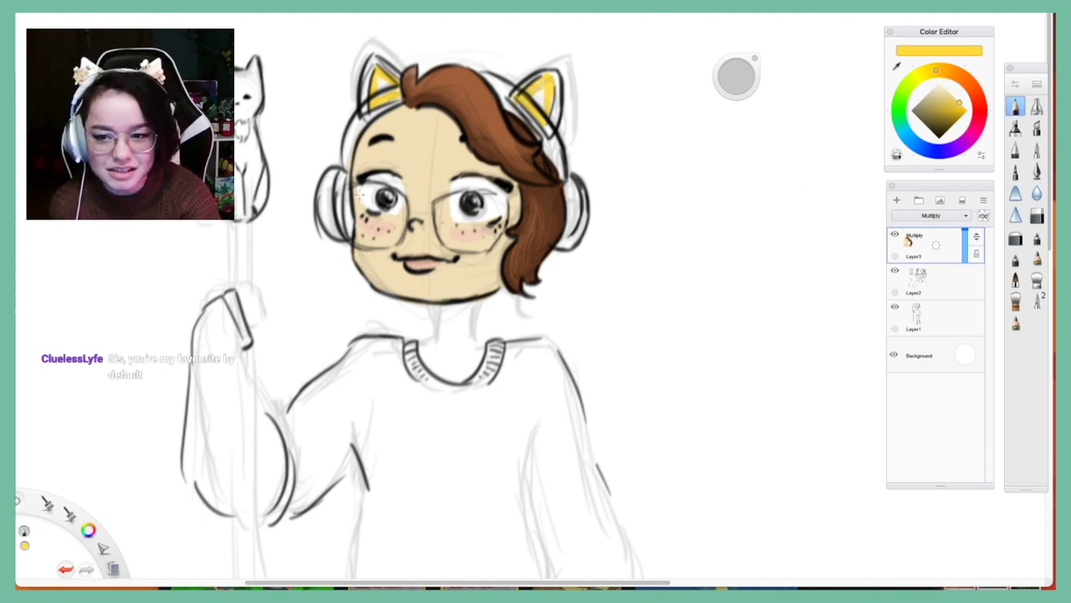
pyautogui.moveTo(352, 186); pyautogui.dragTo(347, 241)
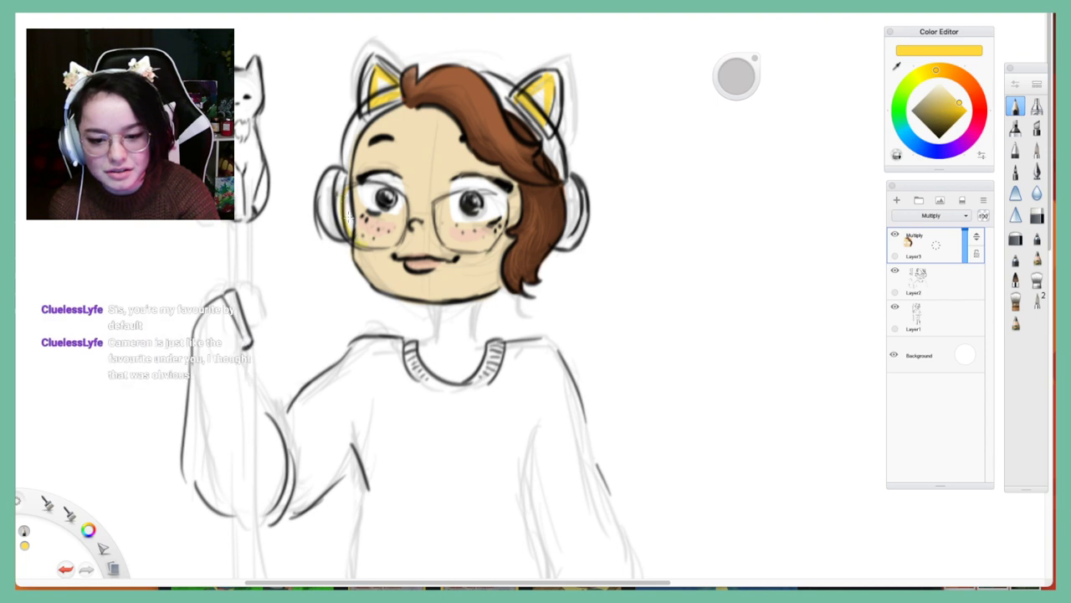
pyautogui.moveTo(390, 190)
pyautogui.mouseDown()
pyautogui.moveTo(401, 231)
pyautogui.moveTo(405, 218)
pyautogui.moveTo(442, 217)
pyautogui.moveTo(511, 197)
pyautogui.mouseUp()
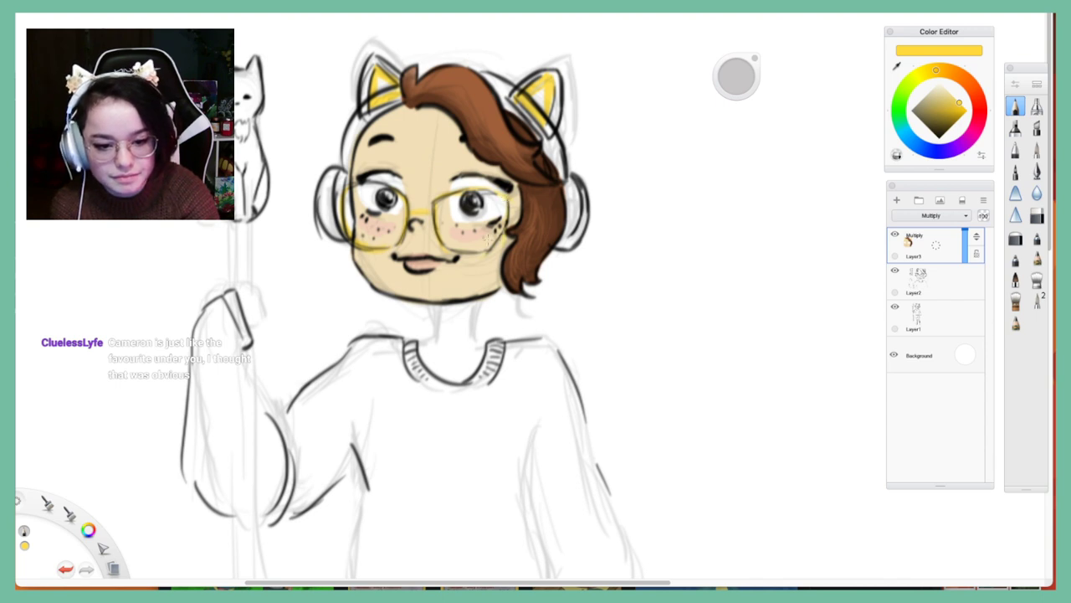
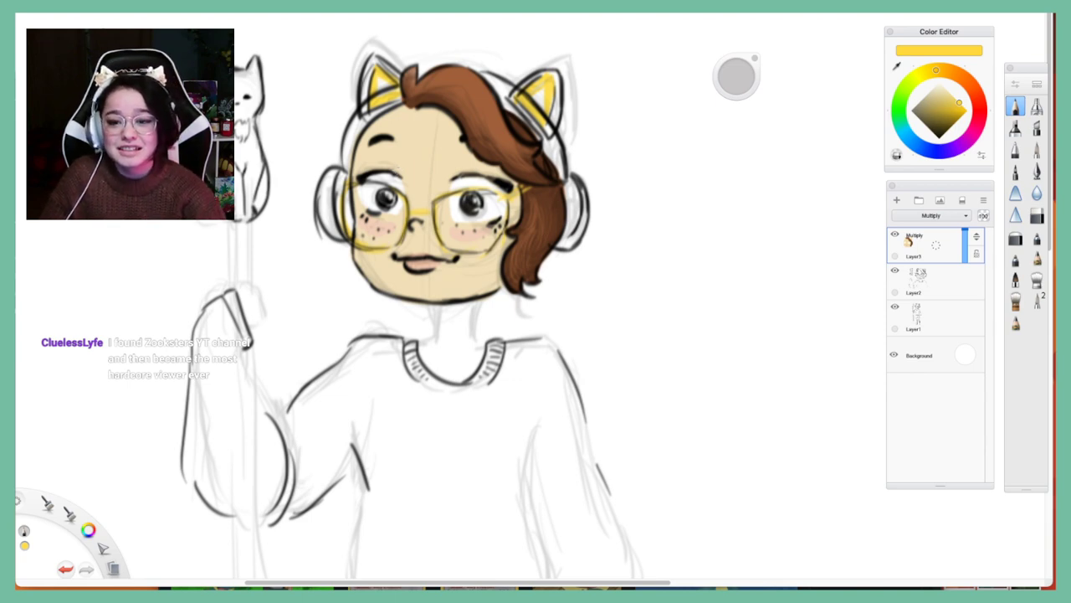
# Switch to Discord to view the newly posted memes, and close the open profile card
pyautogui.press('super+Tab')
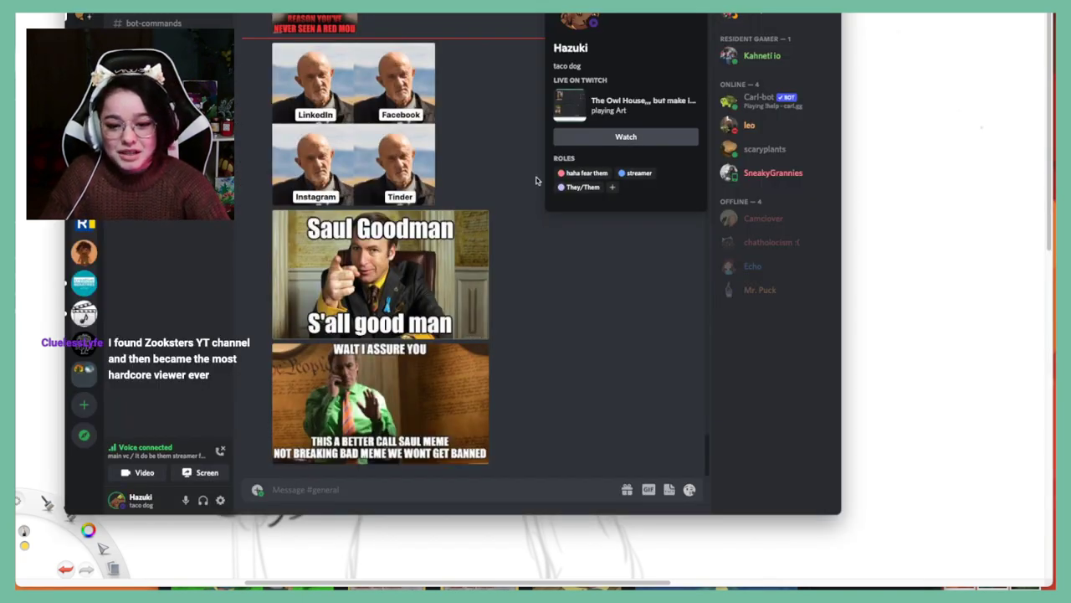
pyautogui.click(508, 174)
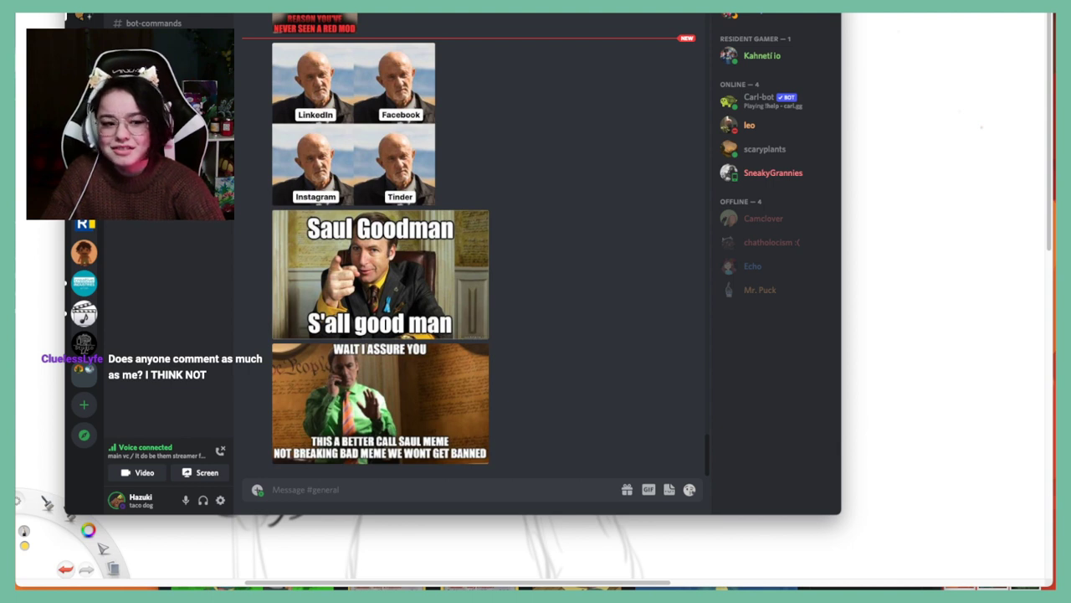
# Return to the drawing and choose a muted light brown as the colour for the sweater
pyautogui.press('super+Tab')
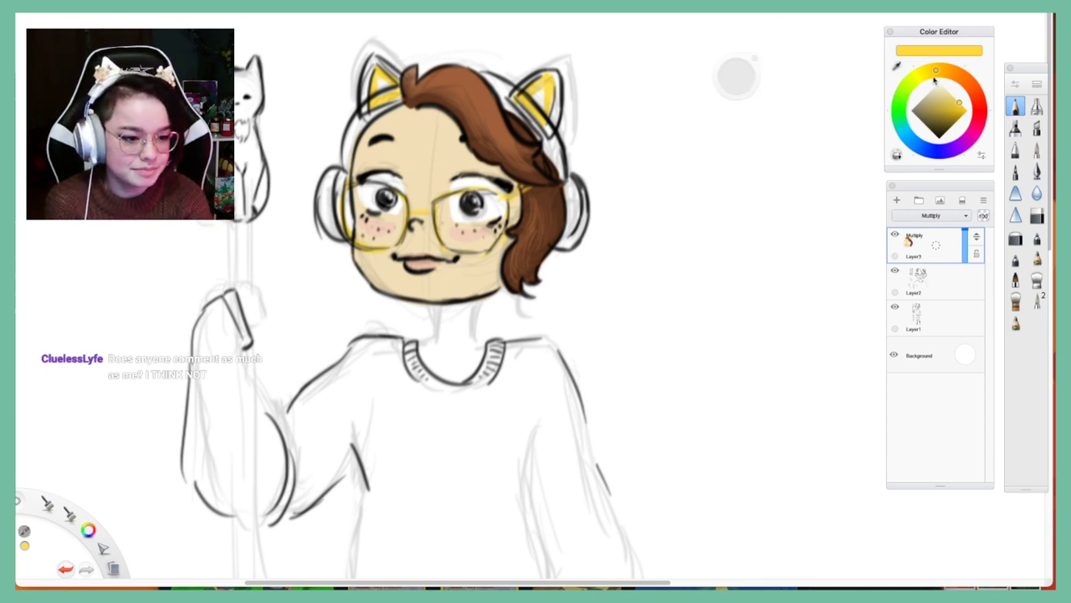
pyautogui.click(969, 85)
pyautogui.click(960, 76)
pyautogui.click(947, 108)
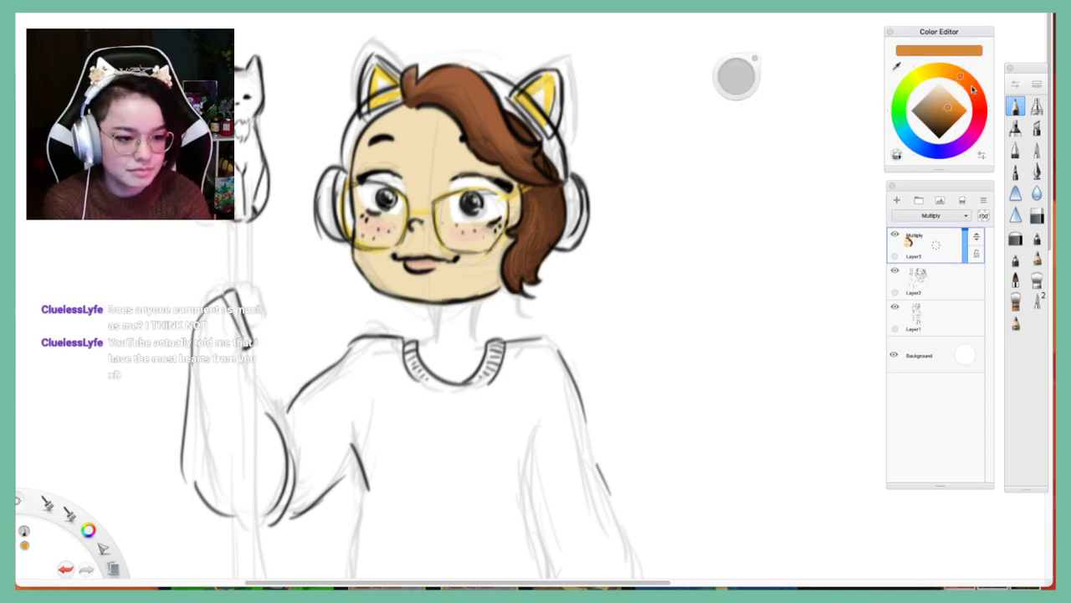
pyautogui.click(967, 81)
pyautogui.click(939, 107)
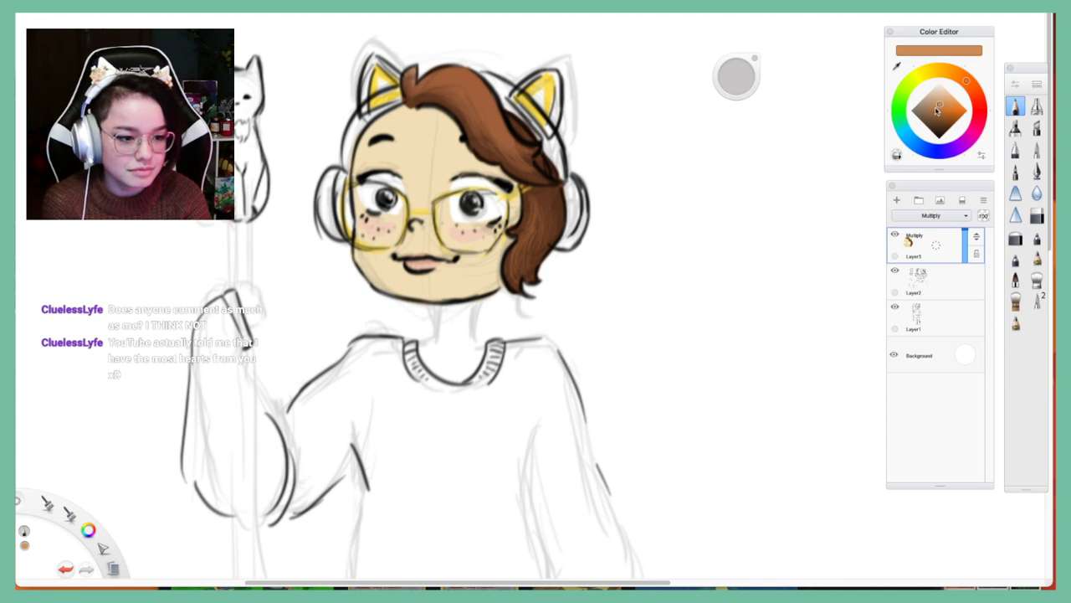
pyautogui.moveTo(940, 111); pyautogui.dragTo(936, 106)
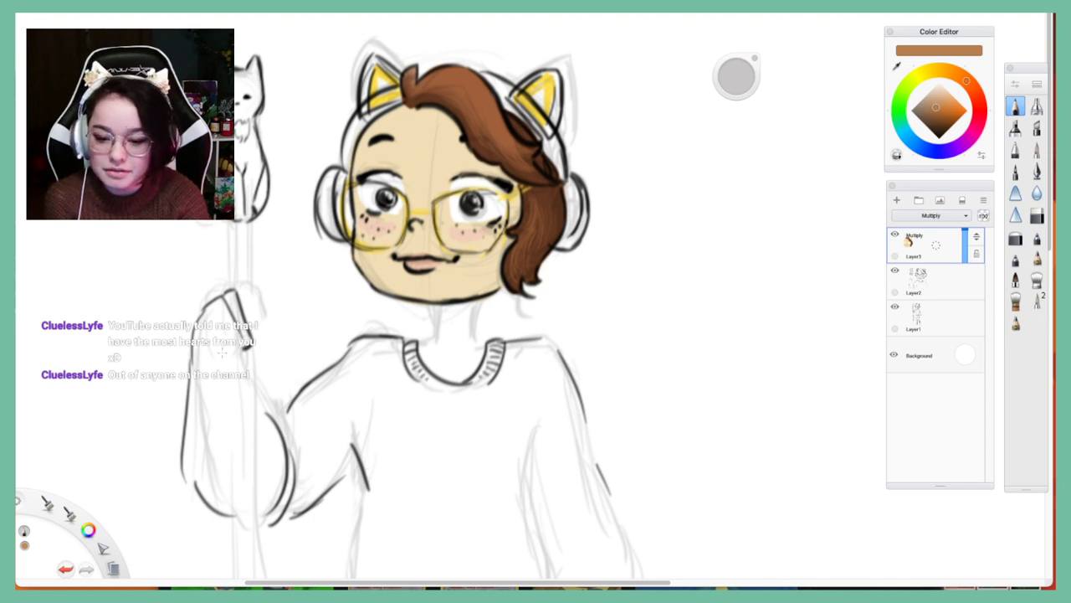
pyautogui.moveTo(226, 329); pyautogui.dragTo(234, 339)
pyautogui.moveTo(216, 297)
pyautogui.mouseDown()
pyautogui.moveTo(244, 347)
pyautogui.moveTo(241, 338)
pyautogui.mouseUp()
pyautogui.press('super+z')
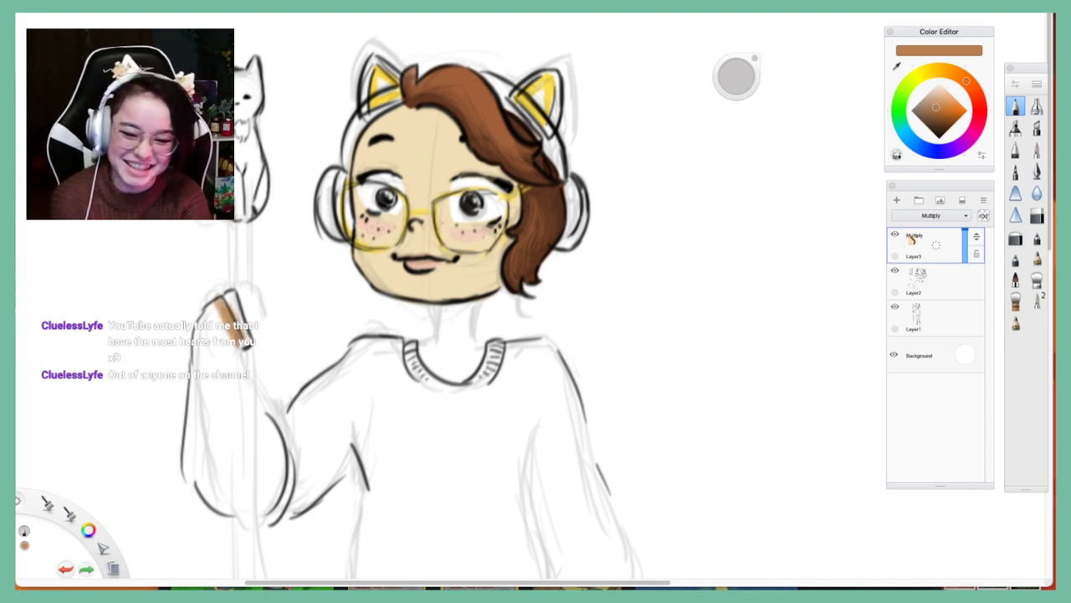
pyautogui.press('super+z')
pyautogui.press('super+shift+z')
pyautogui.press('super+z')
pyautogui.press('super+z')
pyautogui.hotkey('ctrl', 'z')
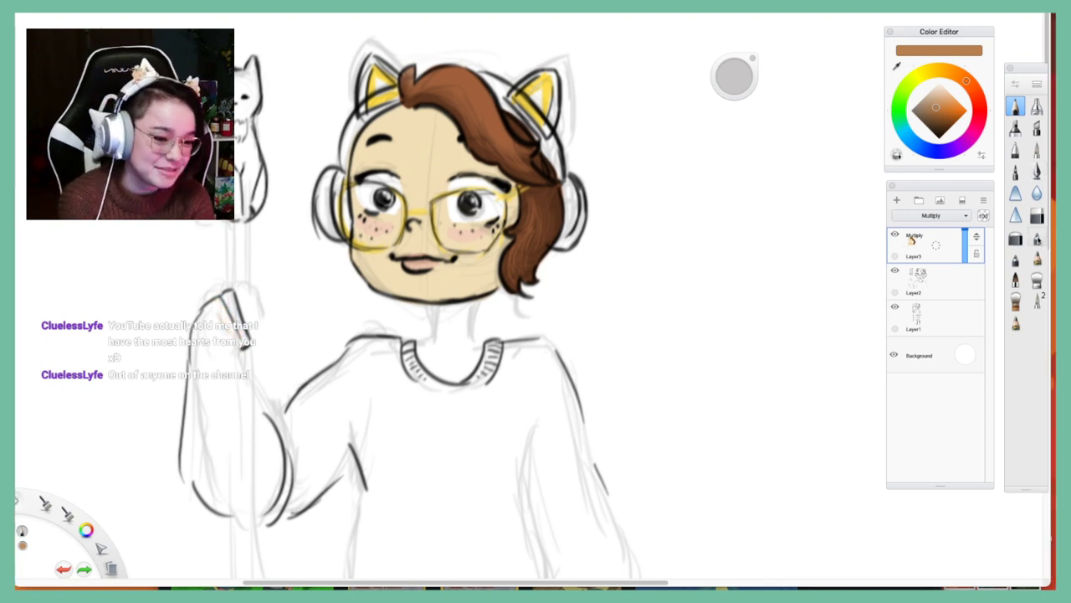
# Fill the raised arm's sleeve with light brown using a solid brush, from the cuff to the upper arm
pyautogui.click(1037, 238)
pyautogui.moveTo(216, 301)
pyautogui.mouseDown()
pyautogui.moveTo(228, 323)
pyautogui.moveTo(216, 307)
pyautogui.mouseUp()
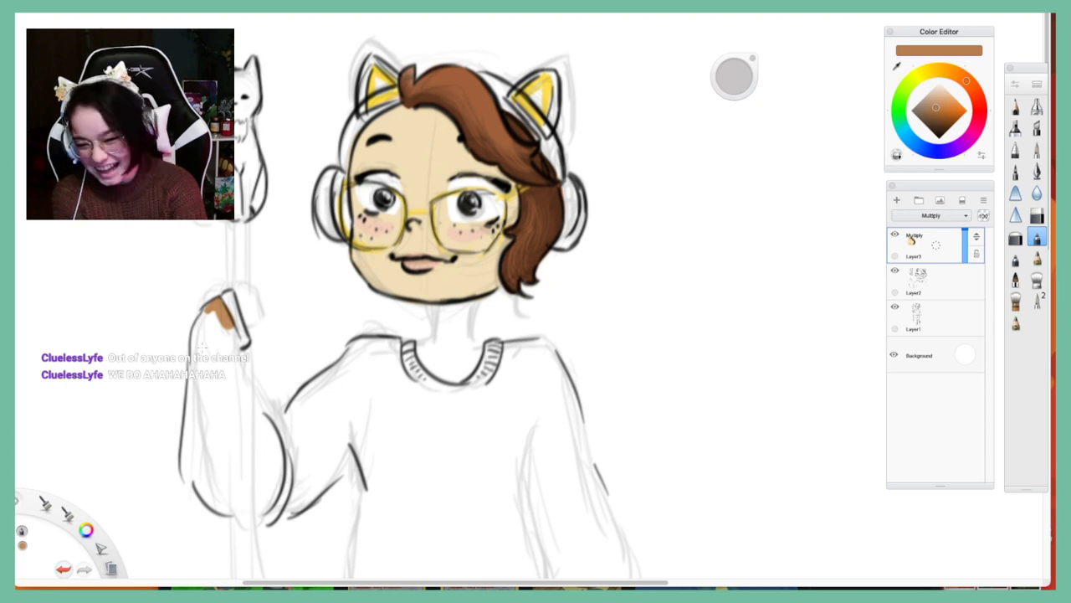
pyautogui.moveTo(205, 308)
pyautogui.mouseDown()
pyautogui.moveTo(195, 335)
pyautogui.moveTo(197, 442)
pyautogui.moveTo(255, 484)
pyautogui.moveTo(208, 313)
pyautogui.moveTo(230, 391)
pyautogui.moveTo(228, 331)
pyautogui.moveTo(254, 426)
pyautogui.moveTo(228, 301)
pyautogui.moveTo(250, 345)
pyautogui.mouseUp()
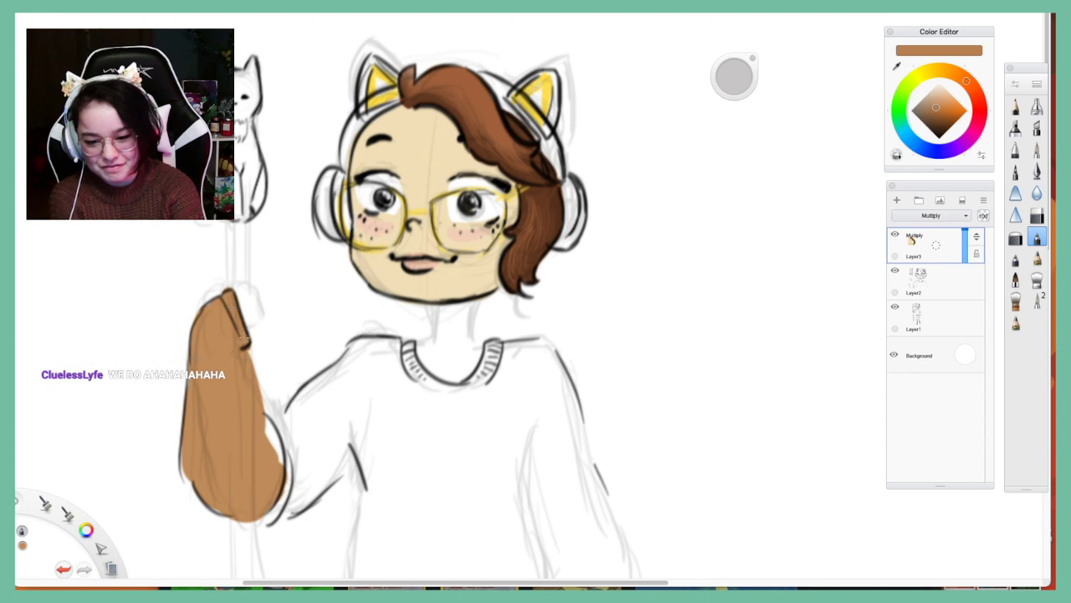
pyautogui.moveTo(264, 402)
pyautogui.mouseDown()
pyautogui.moveTo(289, 468)
pyautogui.moveTo(277, 435)
pyautogui.moveTo(276, 492)
pyautogui.mouseUp()
pyautogui.moveTo(288, 414)
pyautogui.mouseDown()
pyautogui.moveTo(322, 481)
pyautogui.moveTo(352, 410)
pyautogui.moveTo(372, 452)
pyautogui.moveTo(381, 519)
pyautogui.moveTo(356, 556)
pyautogui.mouseUp()
pyautogui.moveTo(289, 519); pyautogui.dragTo(343, 475)
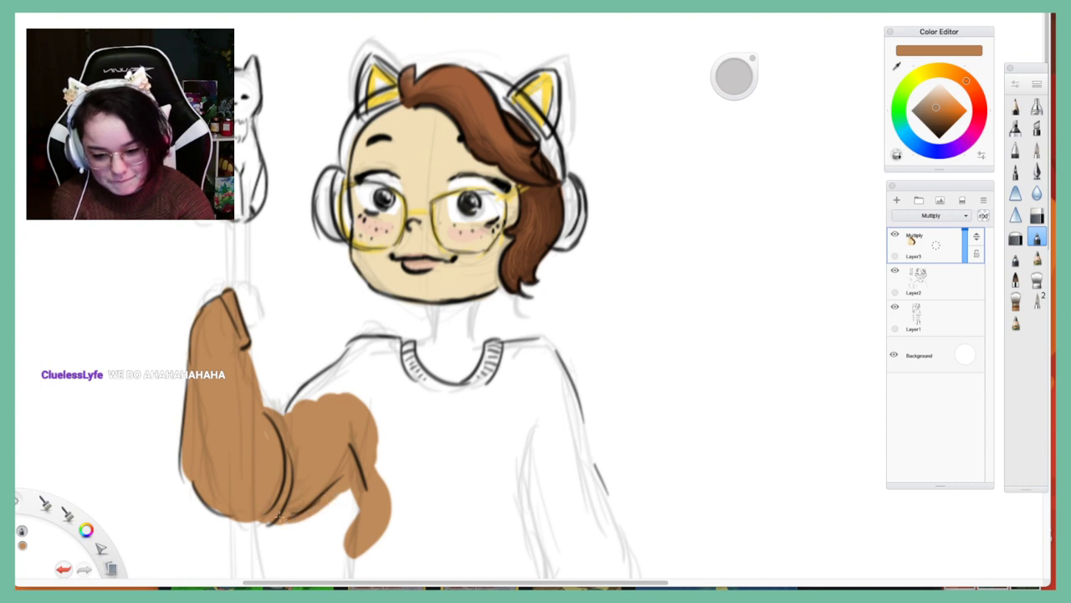
pyautogui.moveTo(261, 520); pyautogui.dragTo(288, 525)
# Fill the sweater's shoulders and chest with the same light brown, keeping the neck opening clear
pyautogui.moveTo(303, 400)
pyautogui.mouseDown()
pyautogui.moveTo(351, 368)
pyautogui.moveTo(353, 379)
pyautogui.moveTo(377, 343)
pyautogui.moveTo(406, 347)
pyautogui.moveTo(393, 435)
pyautogui.moveTo(353, 419)
pyautogui.moveTo(396, 398)
pyautogui.moveTo(417, 504)
pyautogui.mouseUp()
pyautogui.moveTo(417, 504)
pyautogui.mouseDown()
pyautogui.moveTo(413, 372)
pyautogui.moveTo(398, 345)
pyautogui.moveTo(465, 451)
pyautogui.mouseUp()
pyautogui.moveTo(466, 450)
pyautogui.mouseDown()
pyautogui.moveTo(410, 362)
pyautogui.moveTo(482, 392)
pyautogui.moveTo(440, 395)
pyautogui.moveTo(494, 343)
pyautogui.moveTo(498, 368)
pyautogui.moveTo(532, 359)
pyautogui.moveTo(507, 351)
pyautogui.moveTo(546, 363)
pyautogui.moveTo(574, 450)
pyautogui.moveTo(554, 383)
pyautogui.moveTo(541, 386)
pyautogui.moveTo(560, 456)
pyautogui.moveTo(552, 461)
pyautogui.moveTo(521, 406)
pyautogui.moveTo(486, 436)
pyautogui.moveTo(475, 484)
pyautogui.moveTo(484, 513)
pyautogui.moveTo(467, 526)
pyautogui.moveTo(419, 484)
pyautogui.mouseUp()
pyautogui.hotkey('ctrl', 'z')
pyautogui.hotkey('ctrl', 'z')
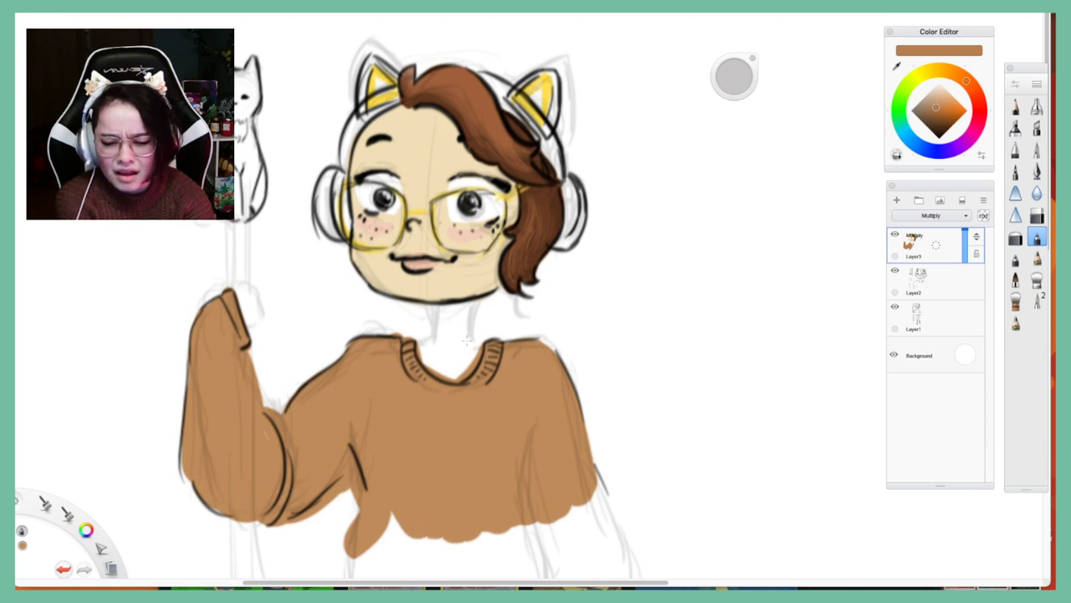
# Erase the brown spill beneath the raised arm and repaint the sweater's side edge with the solid brush
pyautogui.click(1037, 216)
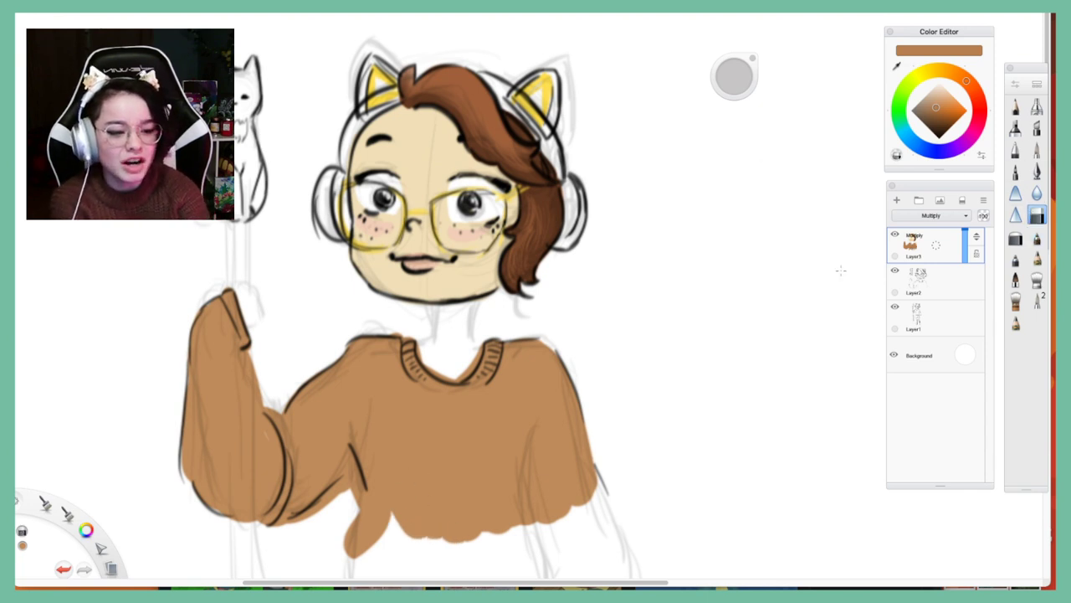
pyautogui.click(737, 79)
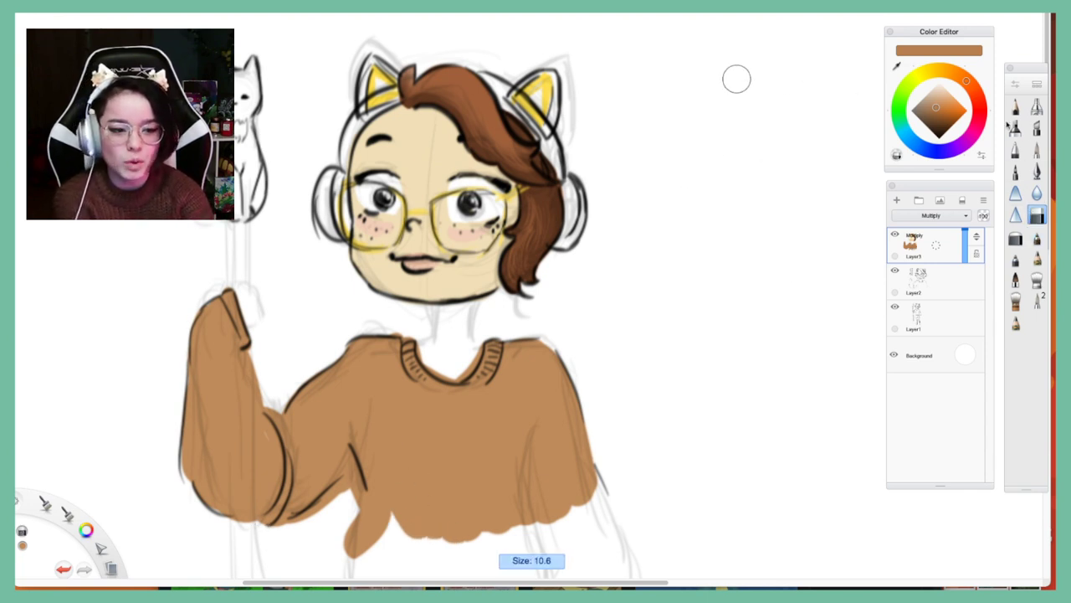
pyautogui.moveTo(303, 496)
pyautogui.mouseDown()
pyautogui.moveTo(325, 508)
pyautogui.moveTo(300, 537)
pyautogui.moveTo(347, 477)
pyautogui.moveTo(350, 525)
pyautogui.mouseUp()
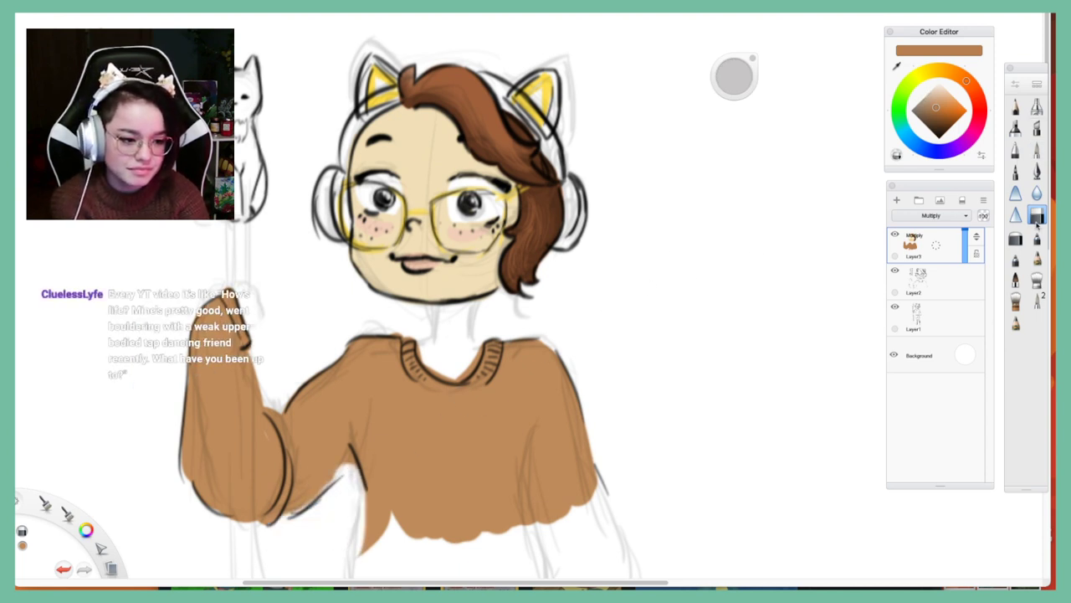
pyautogui.click(1036, 238)
pyautogui.moveTo(355, 451)
pyautogui.mouseDown()
pyautogui.moveTo(330, 480)
pyautogui.moveTo(363, 474)
pyautogui.mouseUp()
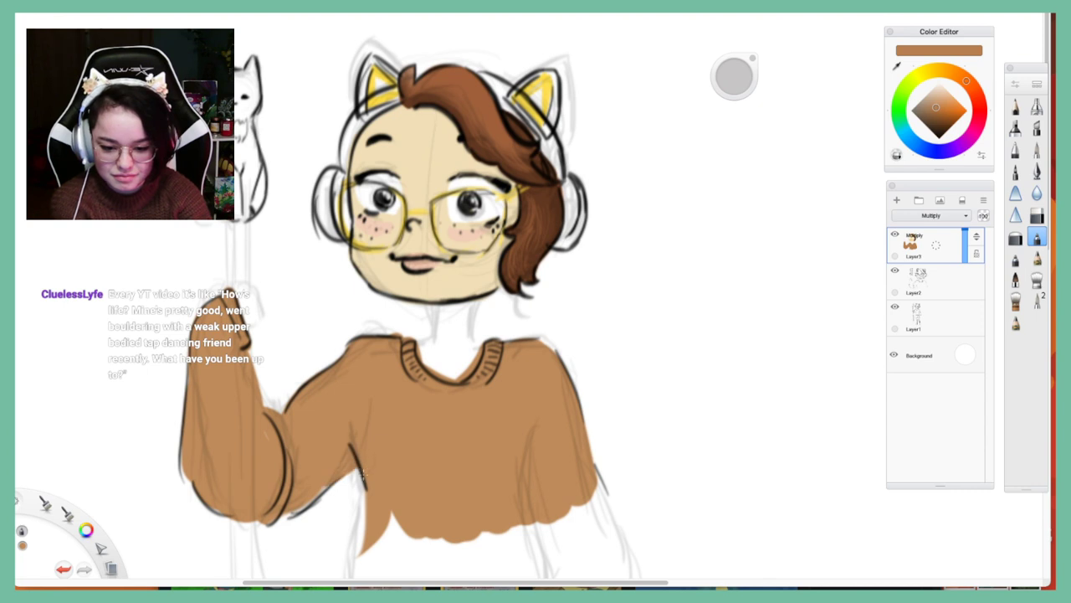
pyautogui.moveTo(373, 512); pyautogui.dragTo(359, 577)
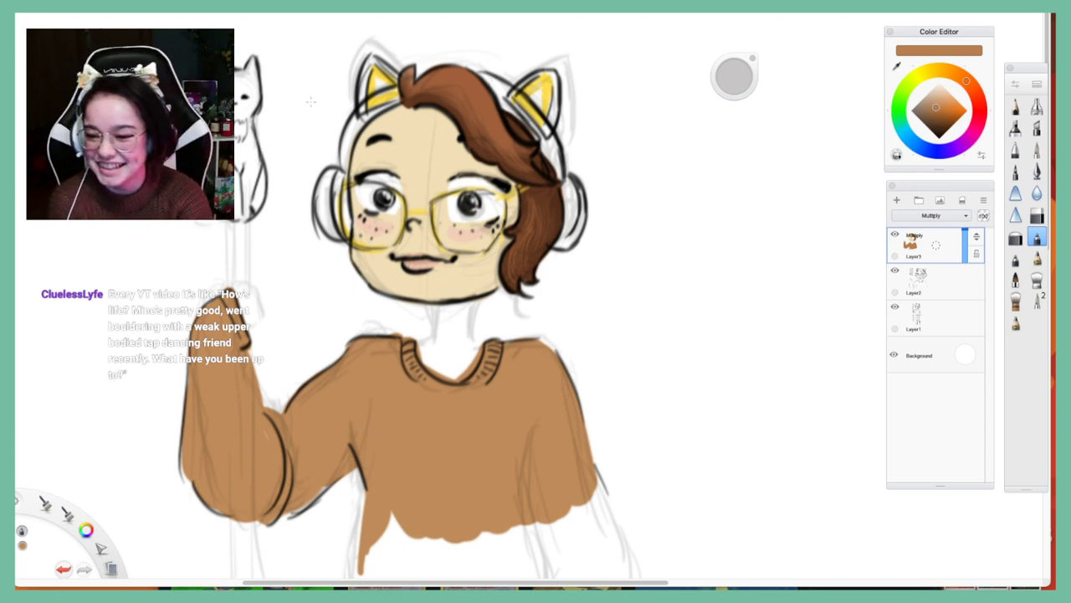
# Fill the lowered arm's sleeve with light brown down to the cuff
pyautogui.press('space')
pyautogui.moveTo(588, 321); pyautogui.dragTo(531, 209)
pyautogui.moveTo(549, 267); pyautogui.dragTo(578, 281)
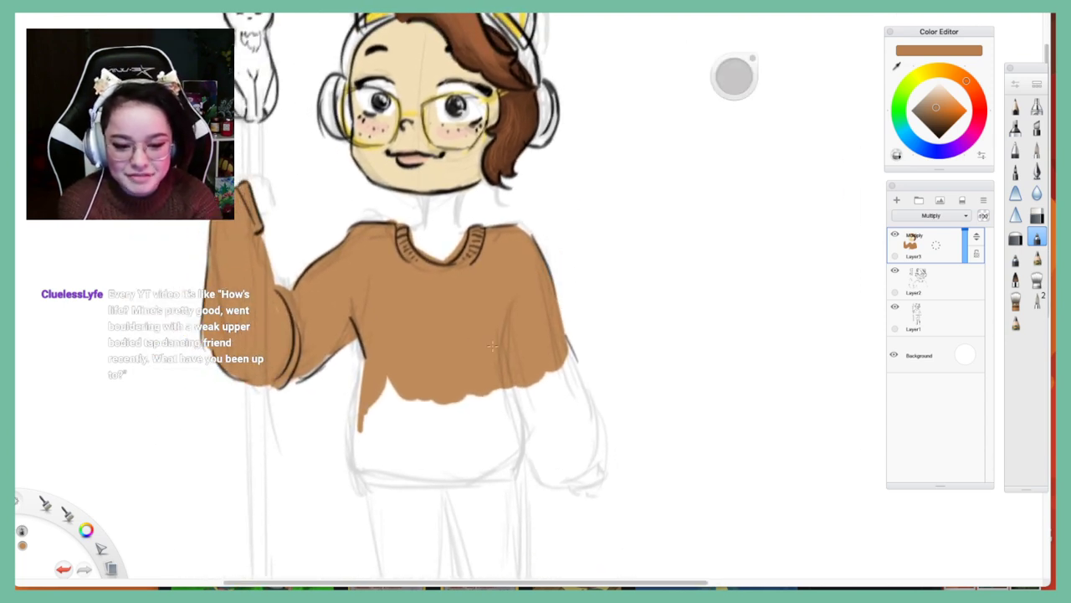
pyautogui.moveTo(559, 330)
pyautogui.mouseDown()
pyautogui.moveTo(597, 430)
pyautogui.moveTo(573, 416)
pyautogui.mouseUp()
pyautogui.moveTo(559, 355)
pyautogui.mouseDown()
pyautogui.moveTo(575, 406)
pyautogui.moveTo(549, 371)
pyautogui.moveTo(542, 391)
pyautogui.moveTo(564, 432)
pyautogui.moveTo(591, 439)
pyautogui.mouseUp()
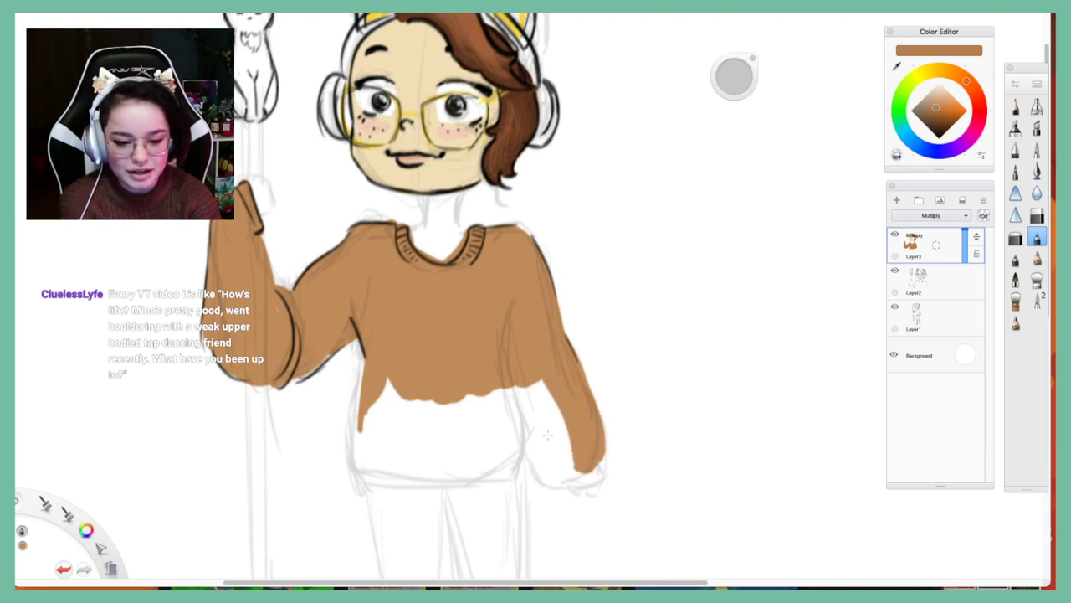
pyautogui.moveTo(509, 371)
pyautogui.mouseDown()
pyautogui.moveTo(536, 456)
pyautogui.moveTo(554, 423)
pyautogui.mouseUp()
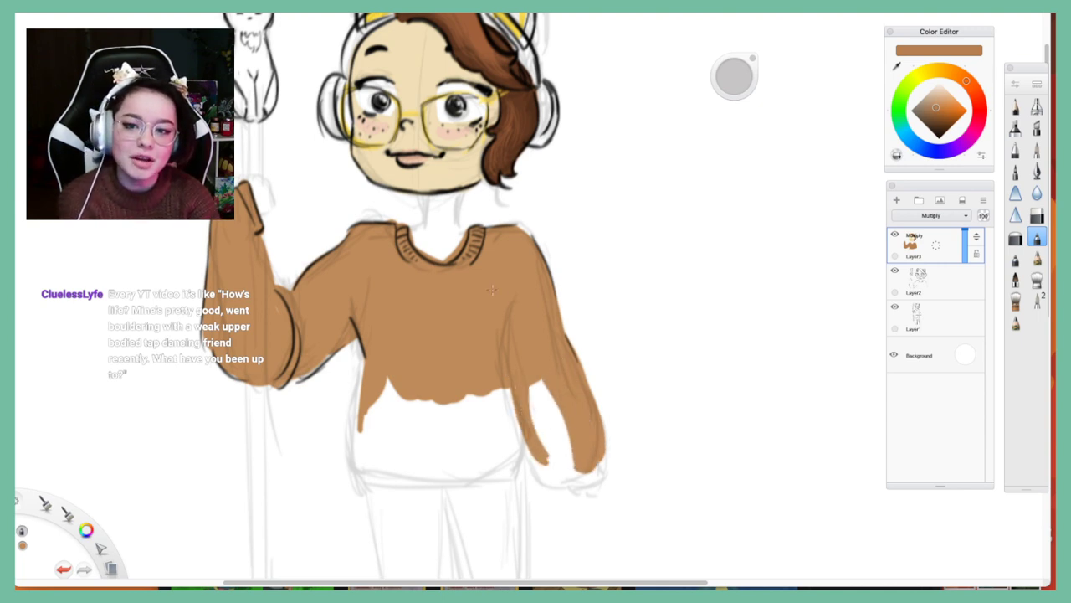
pyautogui.moveTo(512, 389)
pyautogui.mouseDown()
pyautogui.moveTo(560, 464)
pyautogui.moveTo(569, 463)
pyautogui.moveTo(568, 431)
pyautogui.moveTo(522, 397)
pyautogui.moveTo(553, 458)
pyautogui.moveTo(544, 461)
pyautogui.moveTo(587, 461)
pyautogui.moveTo(596, 445)
pyautogui.moveTo(552, 483)
pyautogui.mouseUp()
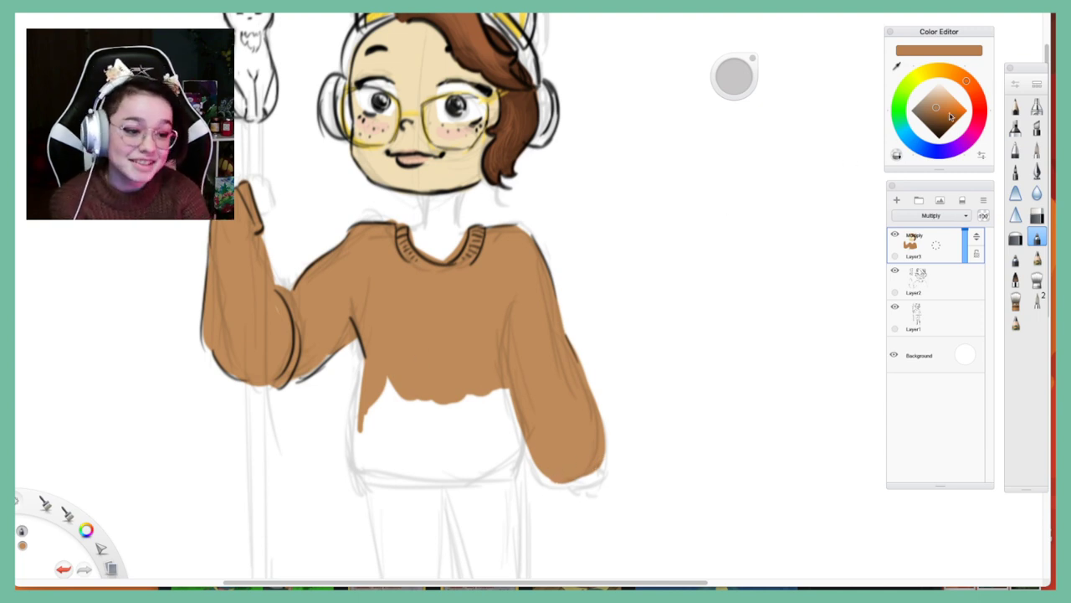
# Choose a darker brown and paint shadows along the inner edge of the lowered sleeve and the adjoining torso
pyautogui.click(934, 116)
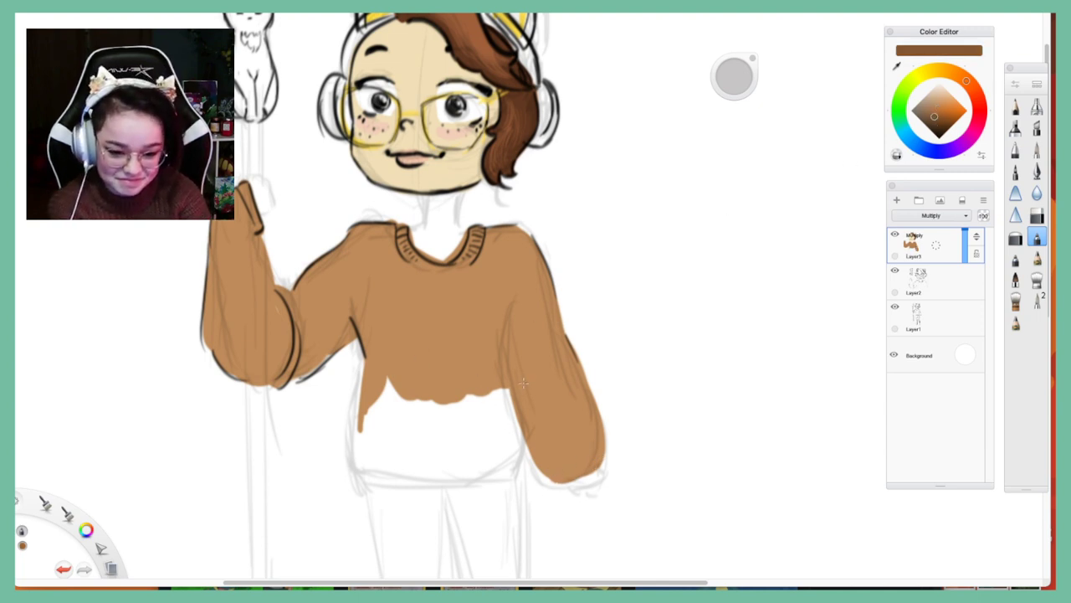
pyautogui.moveTo(508, 312)
pyautogui.mouseDown()
pyautogui.moveTo(521, 460)
pyautogui.moveTo(512, 484)
pyautogui.mouseUp()
pyautogui.moveTo(497, 363); pyautogui.dragTo(512, 460)
pyautogui.moveTo(551, 461)
pyautogui.mouseDown()
pyautogui.moveTo(535, 418)
pyautogui.moveTo(559, 477)
pyautogui.mouseUp()
# Paint dark brown shadows under the armpit, at the elbow folds and along the raised sleeve's outer edge
pyautogui.moveTo(353, 318)
pyautogui.mouseDown()
pyautogui.moveTo(369, 353)
pyautogui.moveTo(339, 340)
pyautogui.moveTo(302, 373)
pyautogui.mouseUp()
pyautogui.moveTo(272, 308); pyautogui.dragTo(293, 360)
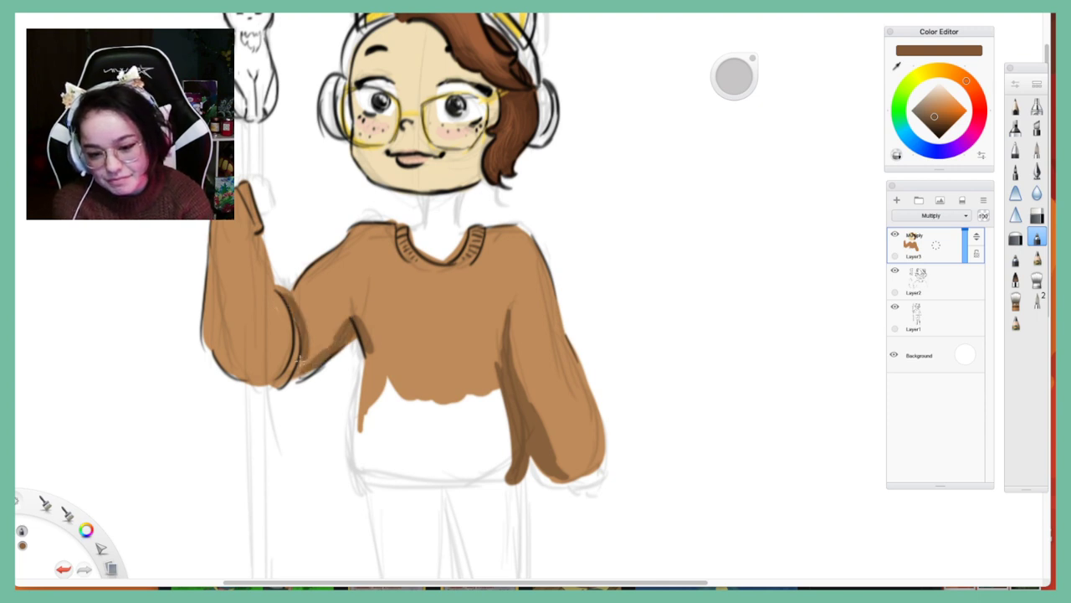
pyautogui.moveTo(289, 293); pyautogui.dragTo(299, 368)
pyautogui.moveTo(295, 326)
pyautogui.mouseDown()
pyautogui.moveTo(292, 301)
pyautogui.moveTo(303, 342)
pyautogui.moveTo(323, 340)
pyautogui.moveTo(330, 313)
pyautogui.mouseUp()
pyautogui.moveTo(216, 282); pyautogui.dragTo(222, 368)
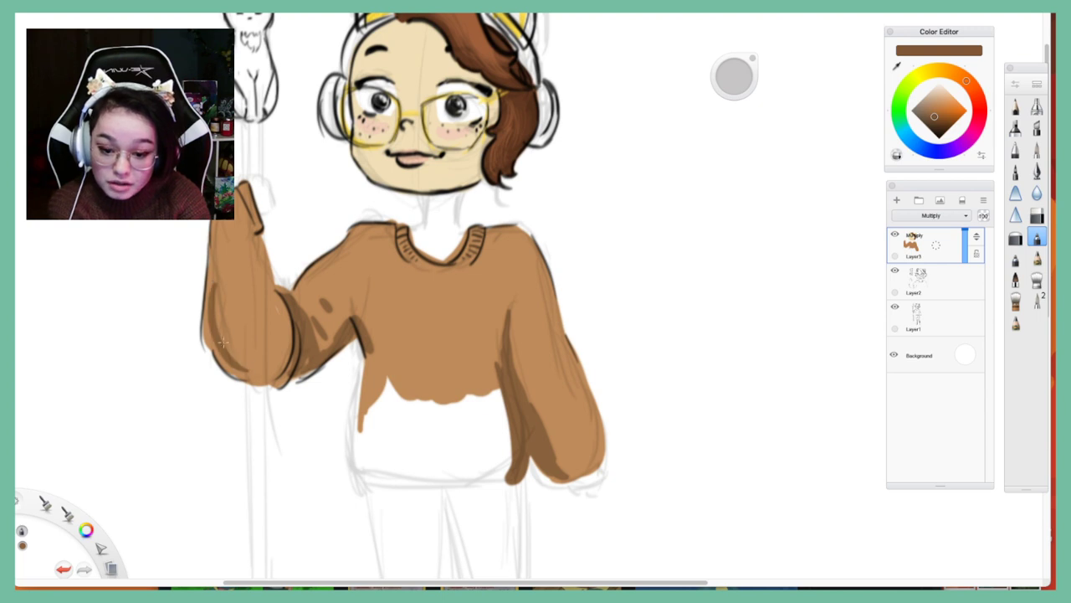
pyautogui.moveTo(210, 305); pyautogui.dragTo(238, 377)
pyautogui.moveTo(221, 322); pyautogui.dragTo(265, 339)
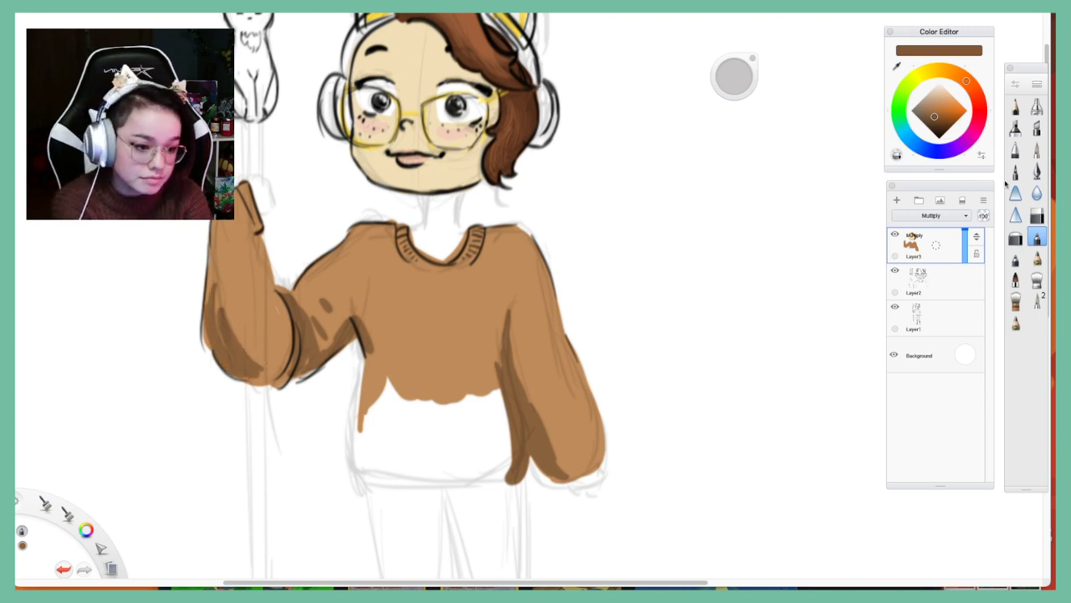
# Blend the dark brown shadows into the sweater on the raised sleeve and beside the lowered arm
pyautogui.click(1037, 280)
pyautogui.moveTo(304, 307)
pyautogui.mouseDown()
pyautogui.moveTo(322, 349)
pyautogui.moveTo(320, 292)
pyautogui.moveTo(342, 314)
pyautogui.moveTo(349, 292)
pyautogui.moveTo(364, 331)
pyautogui.moveTo(354, 273)
pyautogui.moveTo(375, 357)
pyautogui.mouseUp()
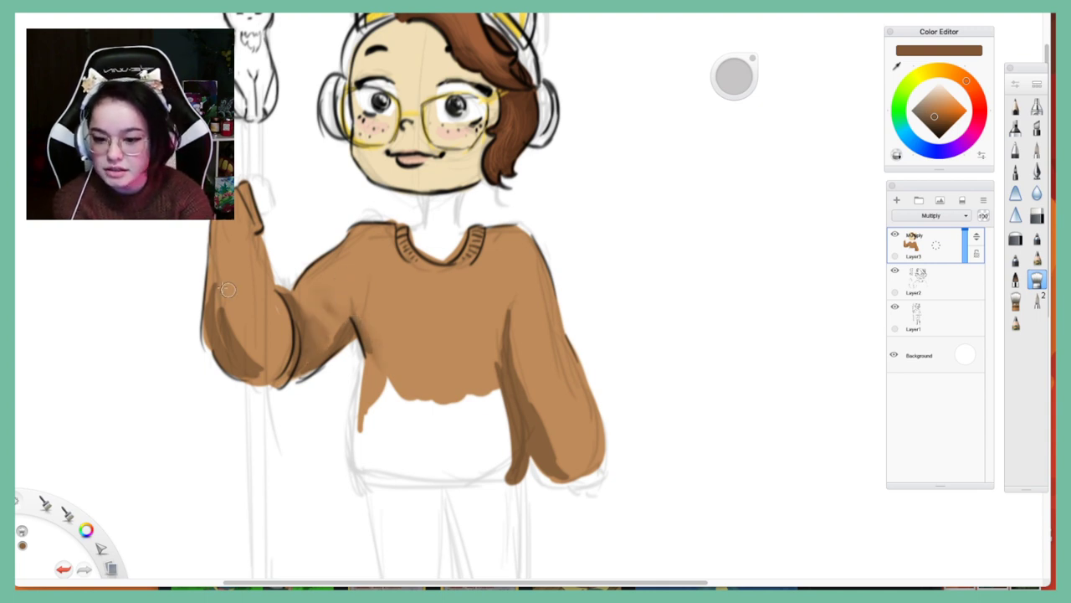
pyautogui.moveTo(216, 293)
pyautogui.mouseDown()
pyautogui.moveTo(226, 349)
pyautogui.moveTo(214, 259)
pyautogui.moveTo(236, 355)
pyautogui.moveTo(255, 377)
pyautogui.mouseUp()
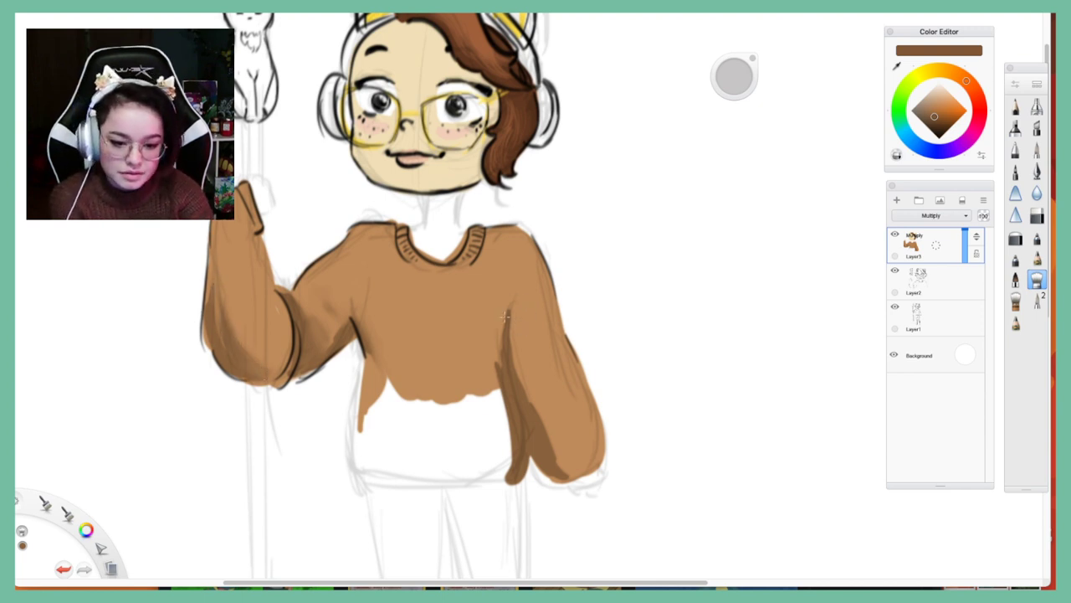
pyautogui.moveTo(499, 368); pyautogui.dragTo(505, 426)
pyautogui.moveTo(492, 387); pyautogui.dragTo(507, 422)
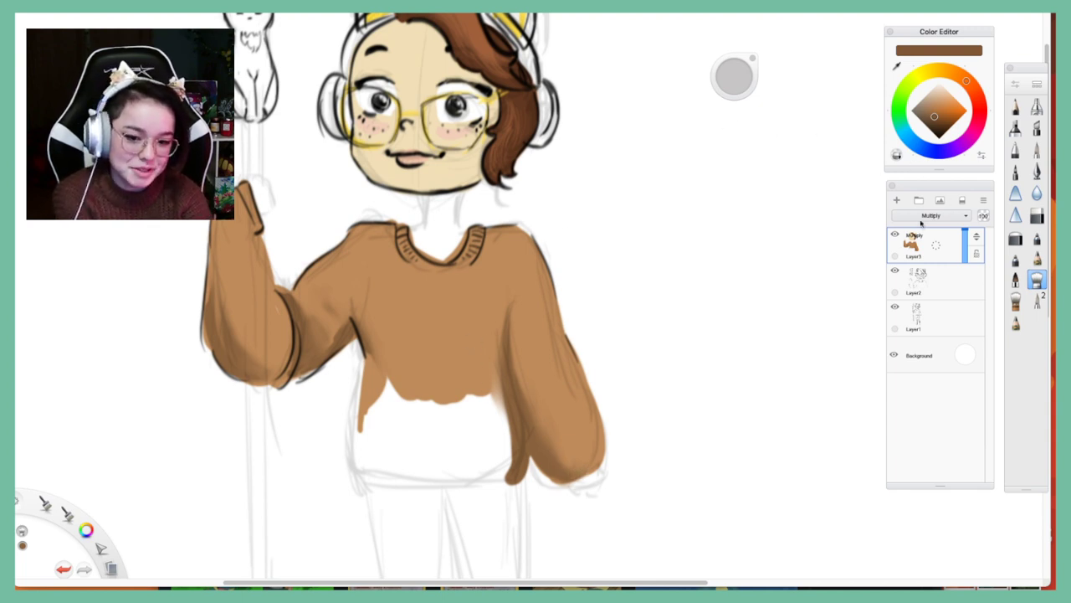
# Fill the neck with the skin tone sampled from the face, and shade it with a slightly darker beige
pyautogui.keyDown('alt'); pyautogui.click(478, 92); pyautogui.keyUp('alt')
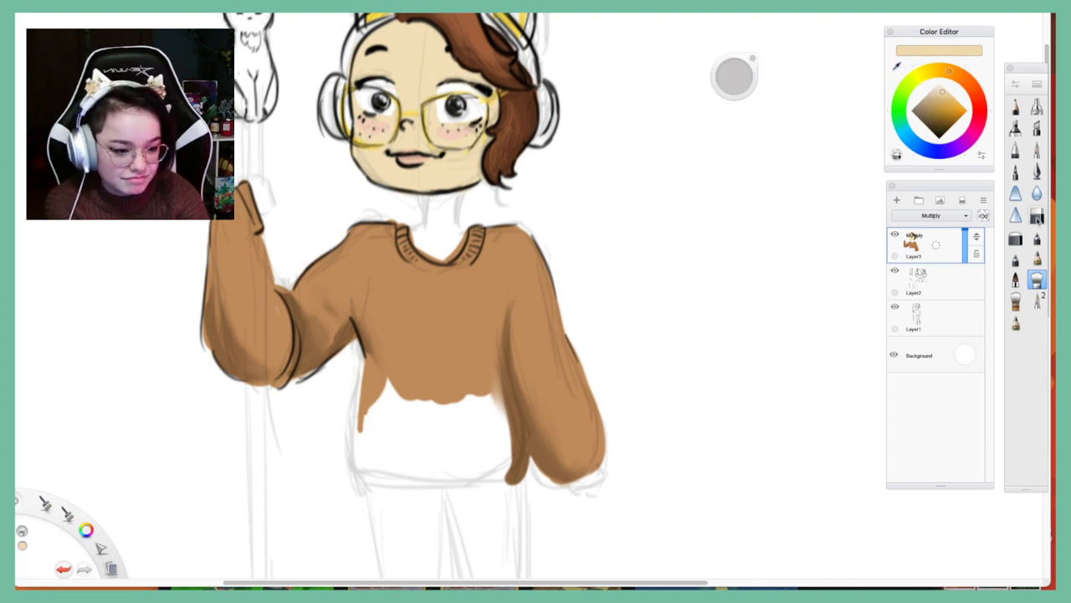
pyautogui.click(1037, 239)
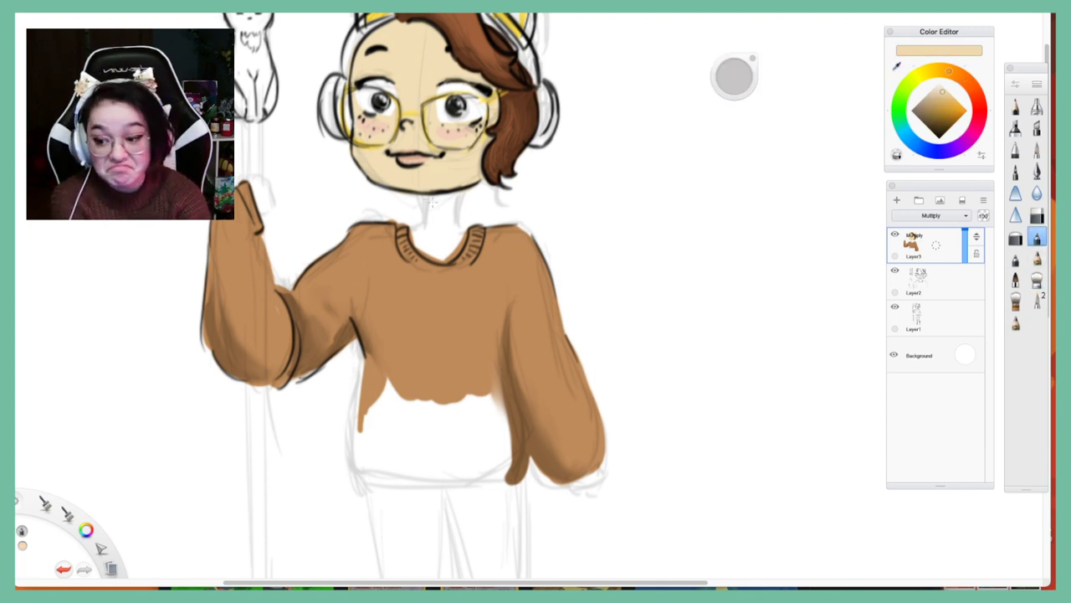
pyautogui.moveTo(426, 191)
pyautogui.mouseDown()
pyautogui.moveTo(425, 239)
pyautogui.moveTo(408, 234)
pyautogui.moveTo(418, 248)
pyautogui.moveTo(452, 247)
pyautogui.mouseUp()
pyautogui.moveTo(456, 191); pyautogui.dragTo(460, 234)
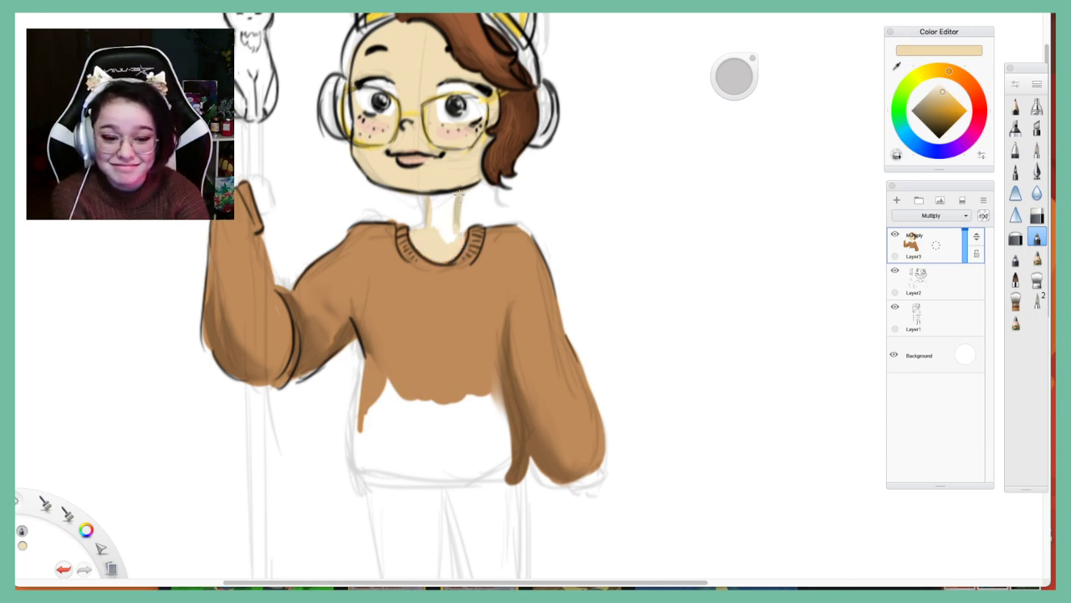
pyautogui.moveTo(457, 195); pyautogui.dragTo(448, 241)
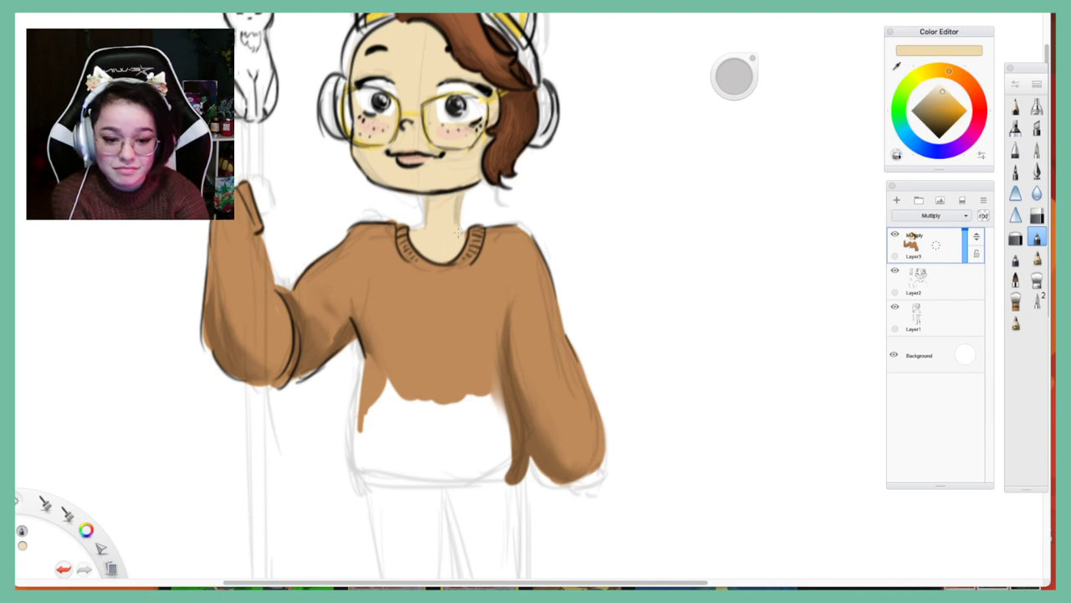
pyautogui.click(937, 97)
pyautogui.moveTo(430, 194)
pyautogui.mouseDown()
pyautogui.moveTo(446, 199)
pyautogui.moveTo(410, 231)
pyautogui.mouseUp()
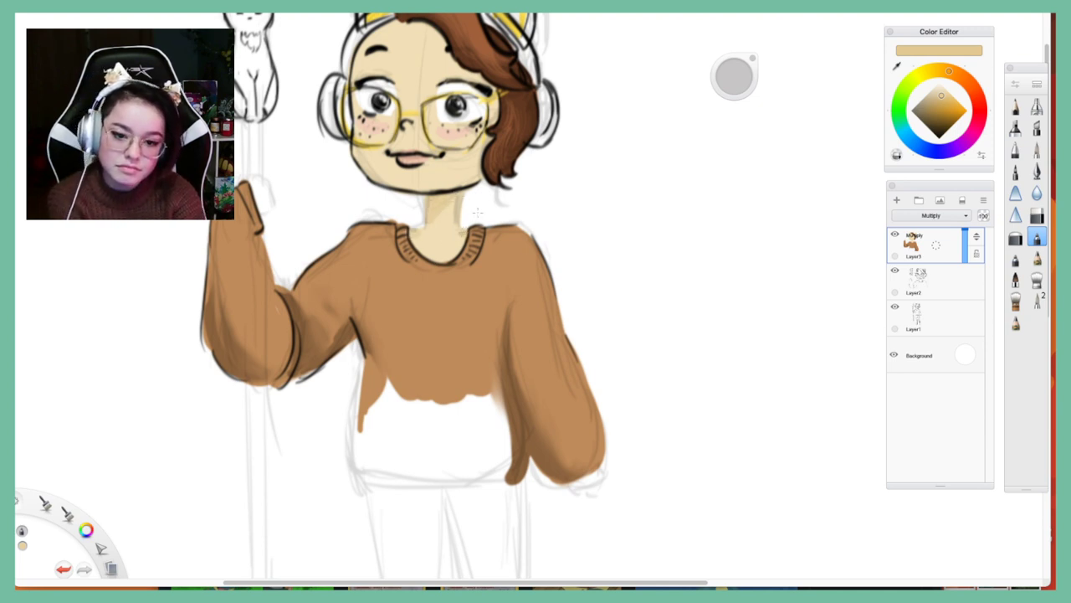
# Add a layer above the Multiply colour layer, set it to Soft Glow, and choose bright pink with the airbrush
pyautogui.click(896, 200)
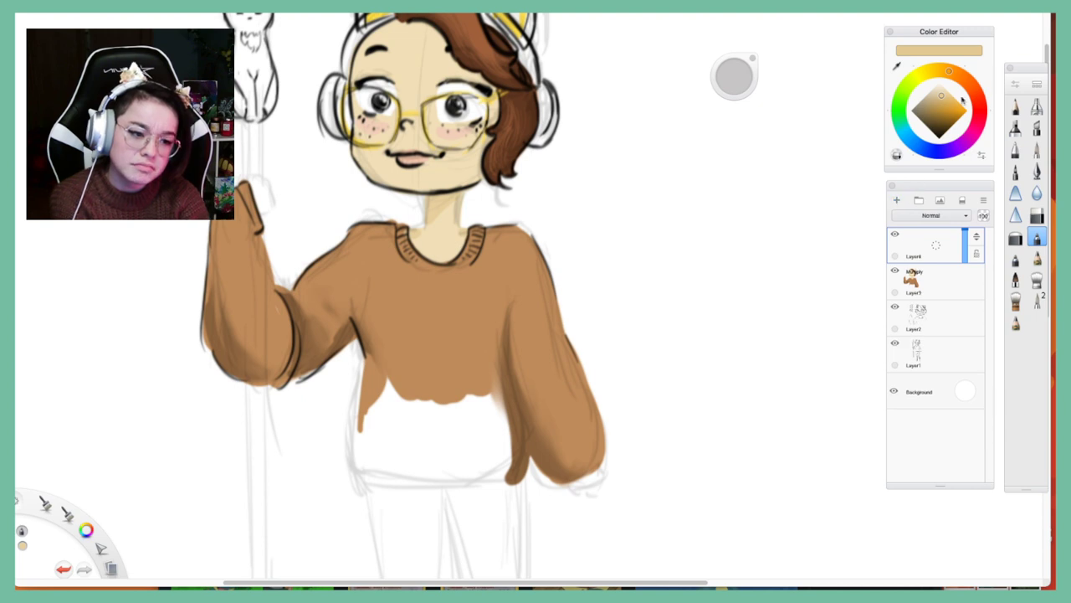
pyautogui.click(977, 129)
pyautogui.click(949, 101)
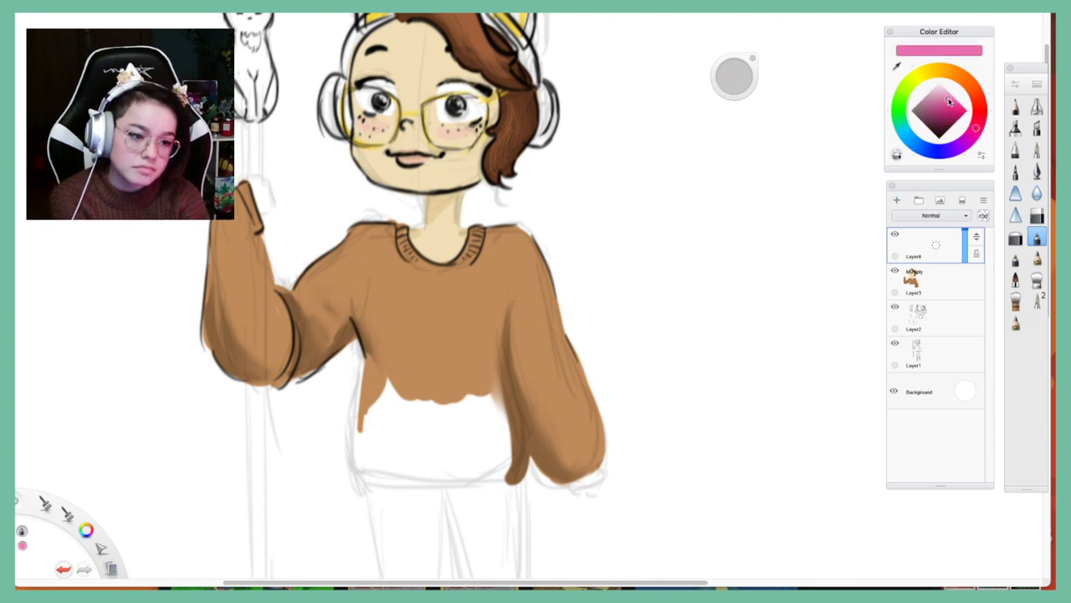
pyautogui.click(953, 98)
pyautogui.click(1037, 106)
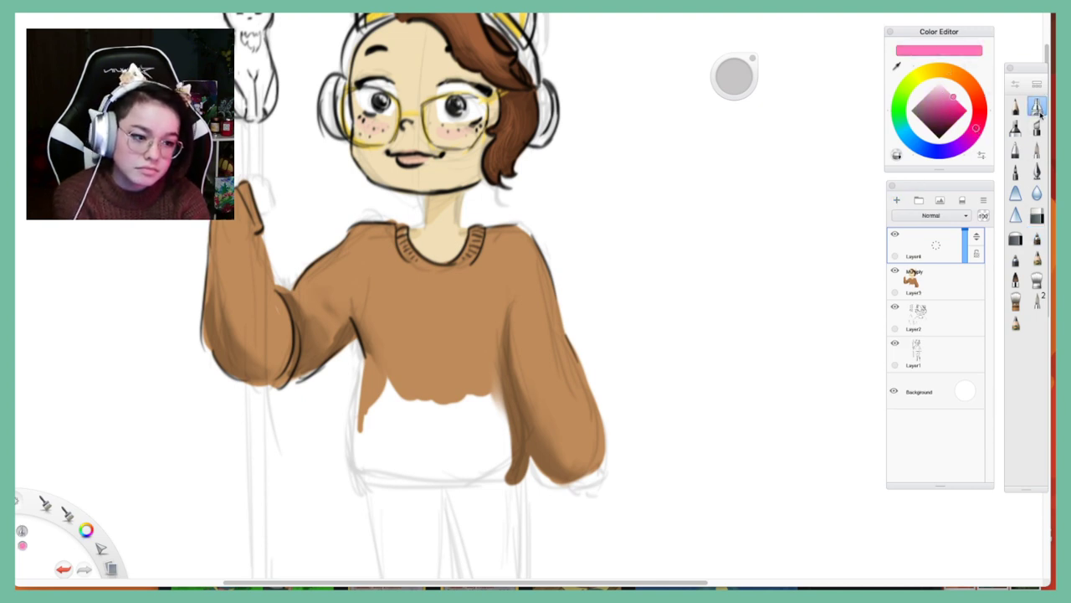
pyautogui.click(931, 215)
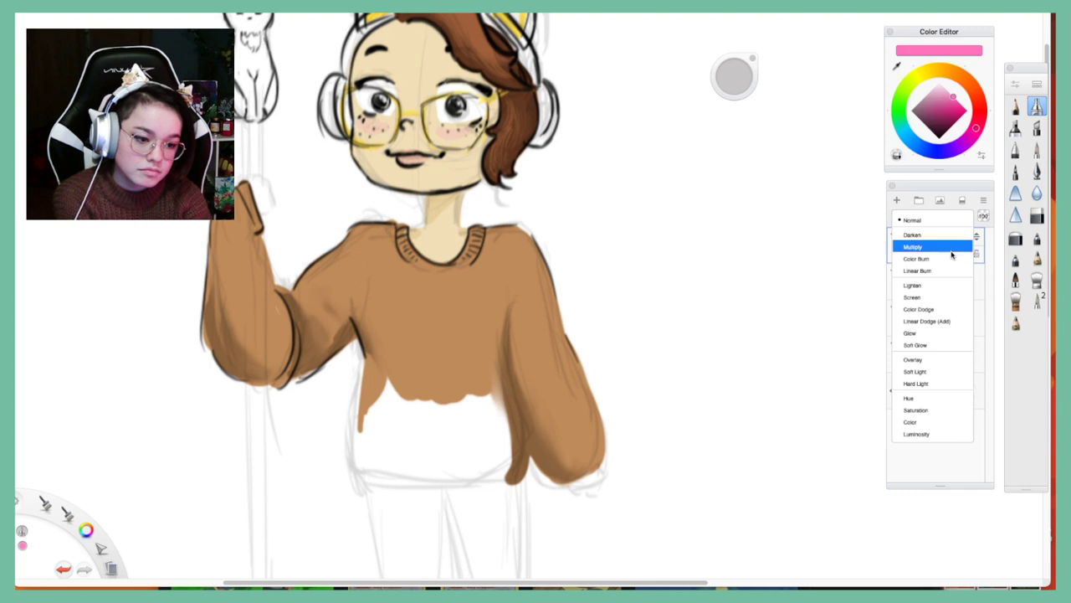
pyautogui.click(931, 344)
# Try a pink glow on the lower hair strands beside the headphone
pyautogui.moveTo(528, 96)
pyautogui.mouseDown()
pyautogui.moveTo(533, 112)
pyautogui.moveTo(509, 176)
pyautogui.mouseUp()
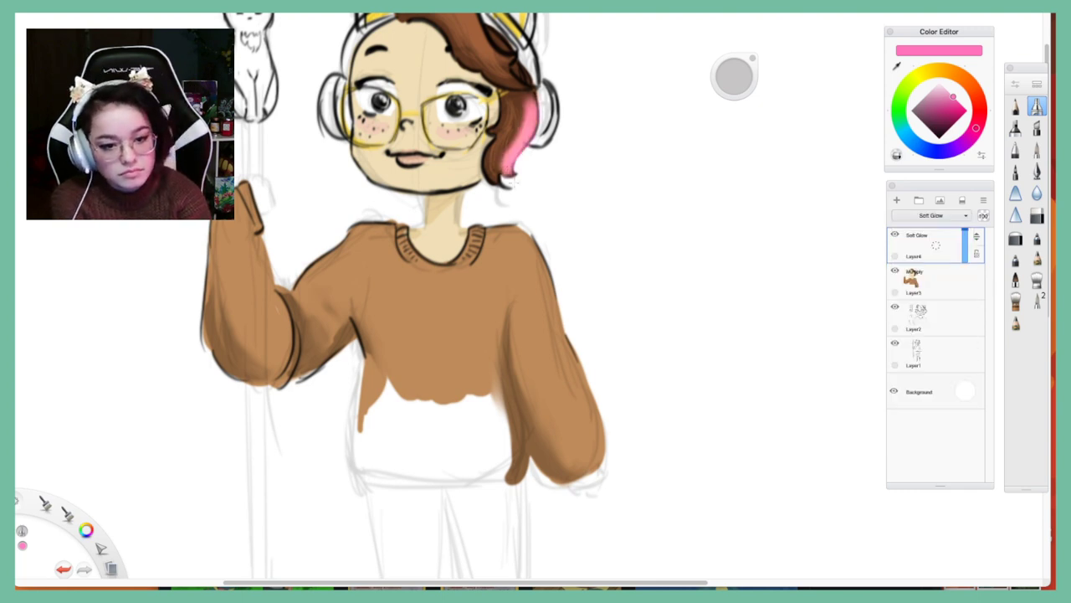
pyautogui.moveTo(516, 119); pyautogui.dragTo(495, 189)
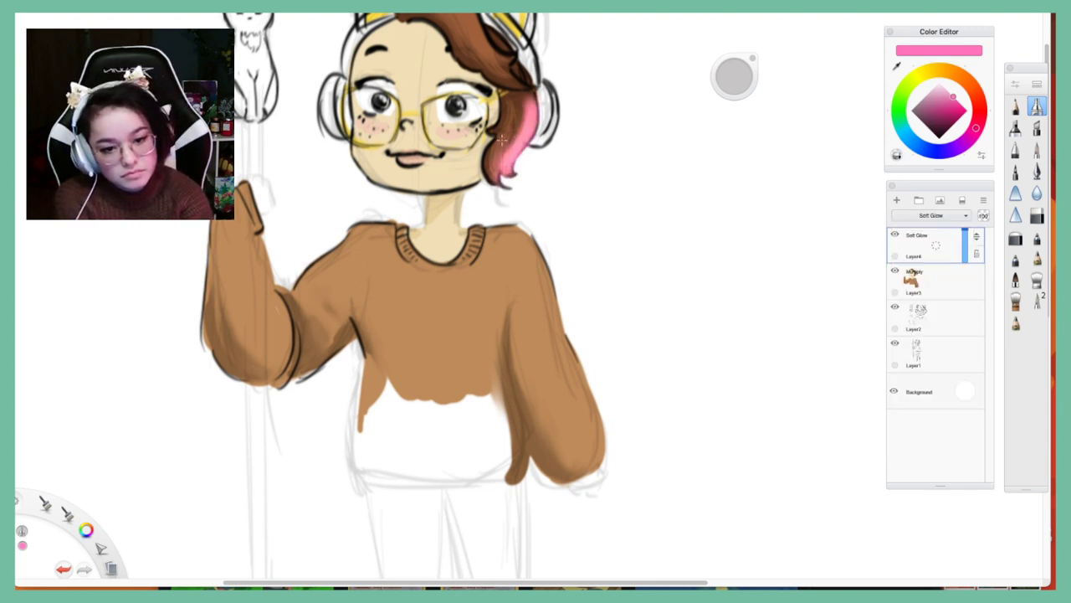
pyautogui.moveTo(507, 139); pyautogui.dragTo(492, 184)
pyautogui.click(903, 214)
pyautogui.click(924, 213)
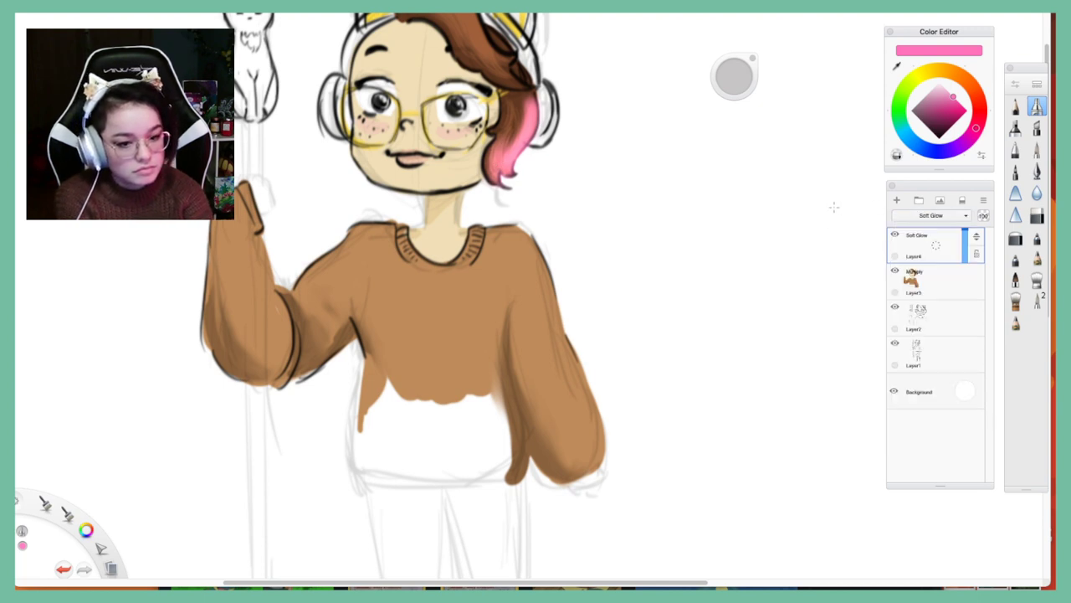
pyautogui.moveTo(968, 256); pyautogui.dragTo(958, 228)
pyautogui.click(961, 201)
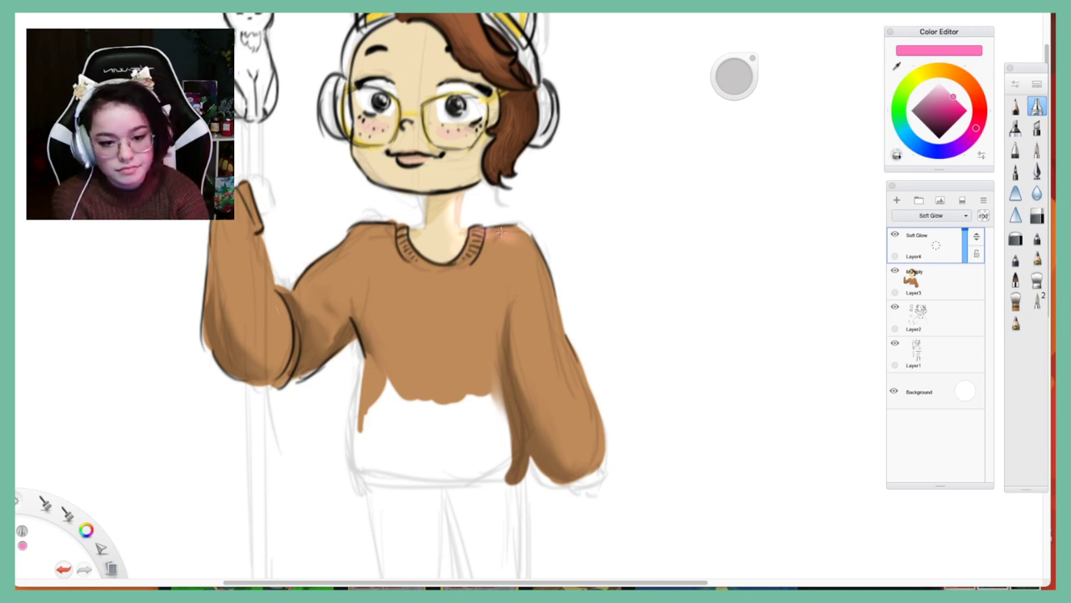
# Paint a pink glow along the shoulder and outer upper sleeve of the lowered arm, undoing the excess strokes
pyautogui.moveTo(501, 232)
pyautogui.mouseDown()
pyautogui.moveTo(542, 257)
pyautogui.moveTo(496, 231)
pyautogui.moveTo(459, 264)
pyautogui.moveTo(526, 244)
pyautogui.moveTo(518, 235)
pyautogui.moveTo(555, 330)
pyautogui.mouseUp()
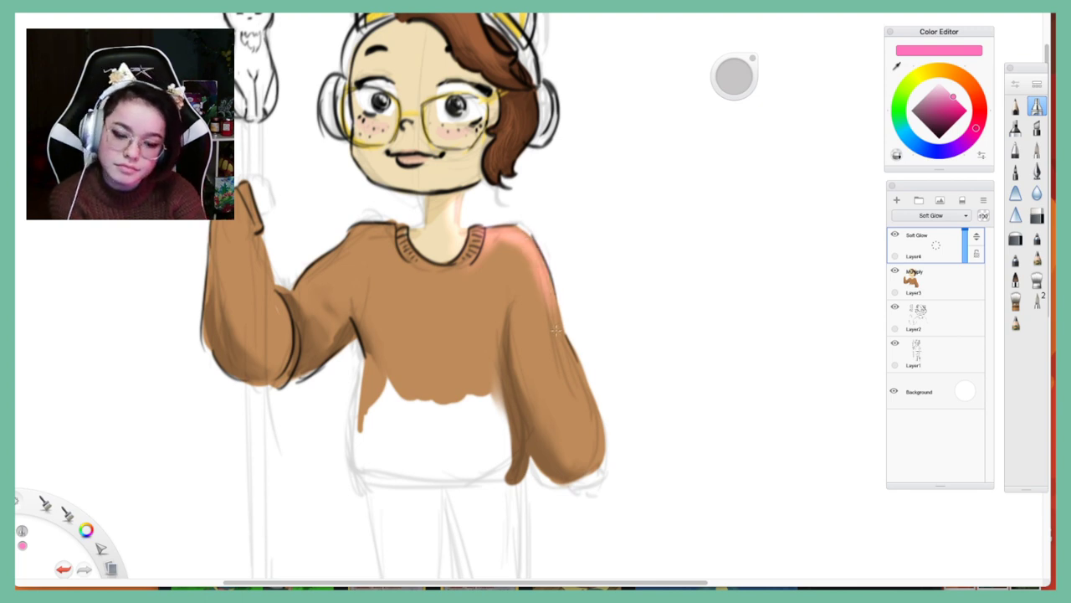
pyautogui.moveTo(509, 240); pyautogui.dragTo(526, 280)
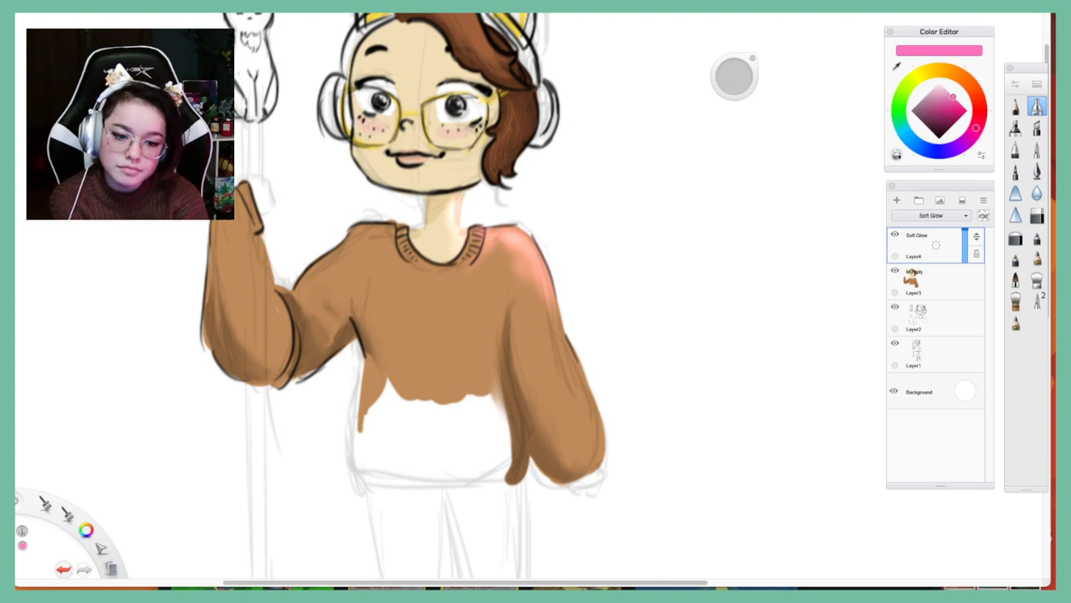
pyautogui.hotkey('ctrl', 'z')
pyautogui.hotkey('ctrl', 'z')
pyautogui.hotkey('ctrl', 'z')
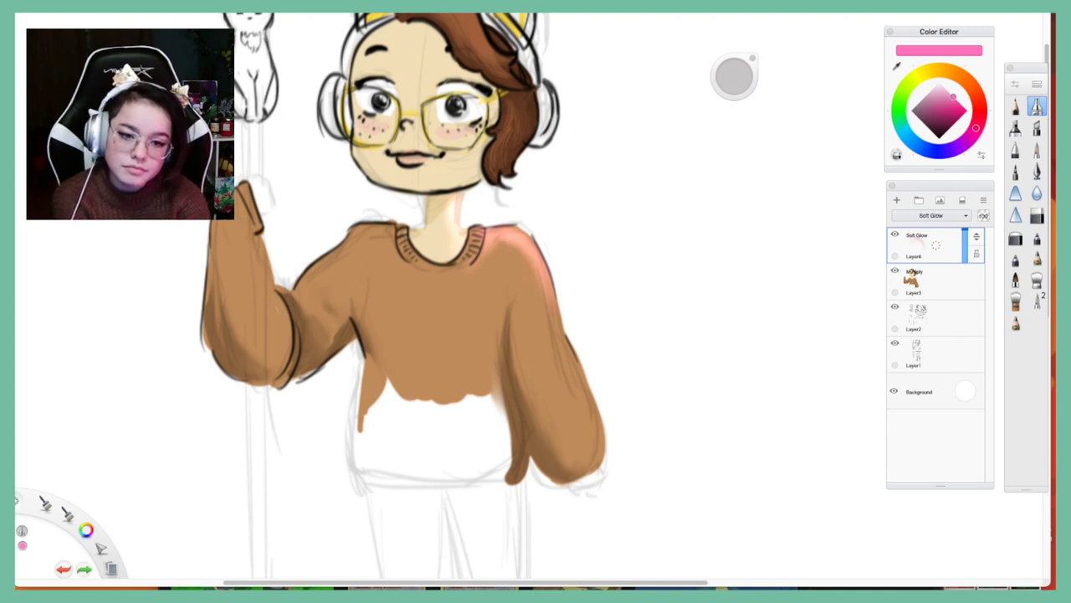
# Brush a subtle pink glow over the hair beside the cheek, the adjacent headphone and the end of the fringe
pyautogui.moveTo(519, 106)
pyautogui.mouseDown()
pyautogui.moveTo(500, 163)
pyautogui.moveTo(545, 94)
pyautogui.moveTo(554, 134)
pyautogui.mouseUp()
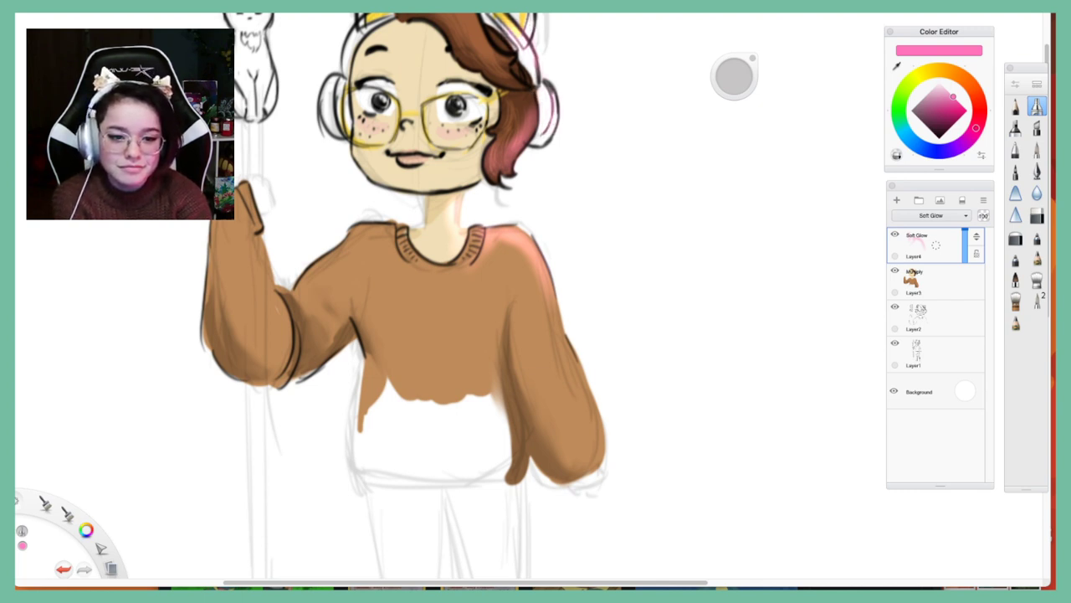
pyautogui.press('space')
pyautogui.moveTo(579, 90); pyautogui.dragTo(562, 173)
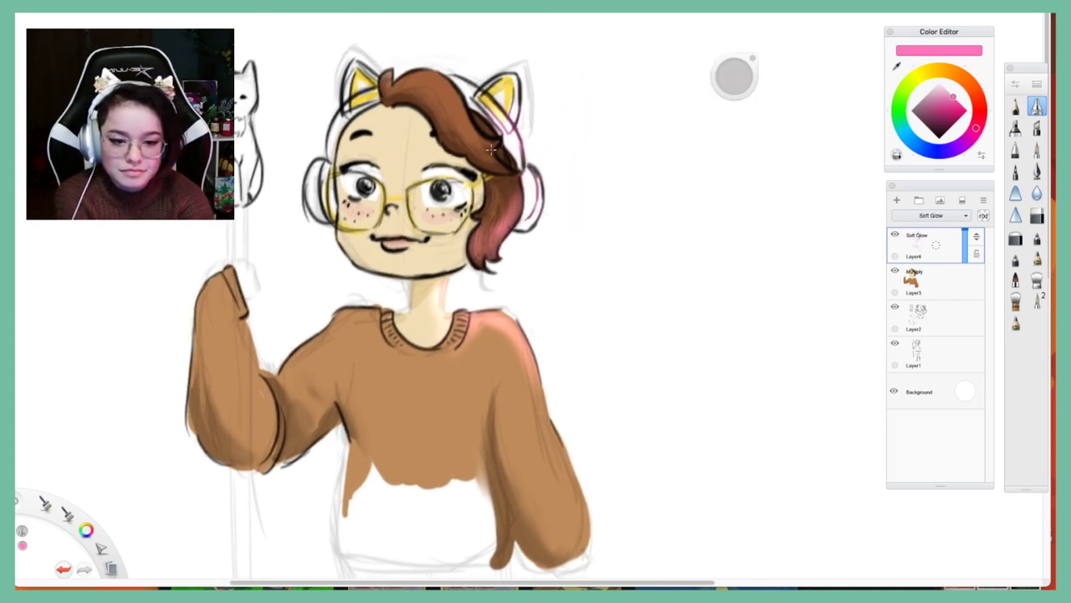
pyautogui.moveTo(477, 154)
pyautogui.mouseDown()
pyautogui.moveTo(492, 172)
pyautogui.moveTo(494, 139)
pyautogui.moveTo(469, 121)
pyautogui.moveTo(492, 142)
pyautogui.mouseUp()
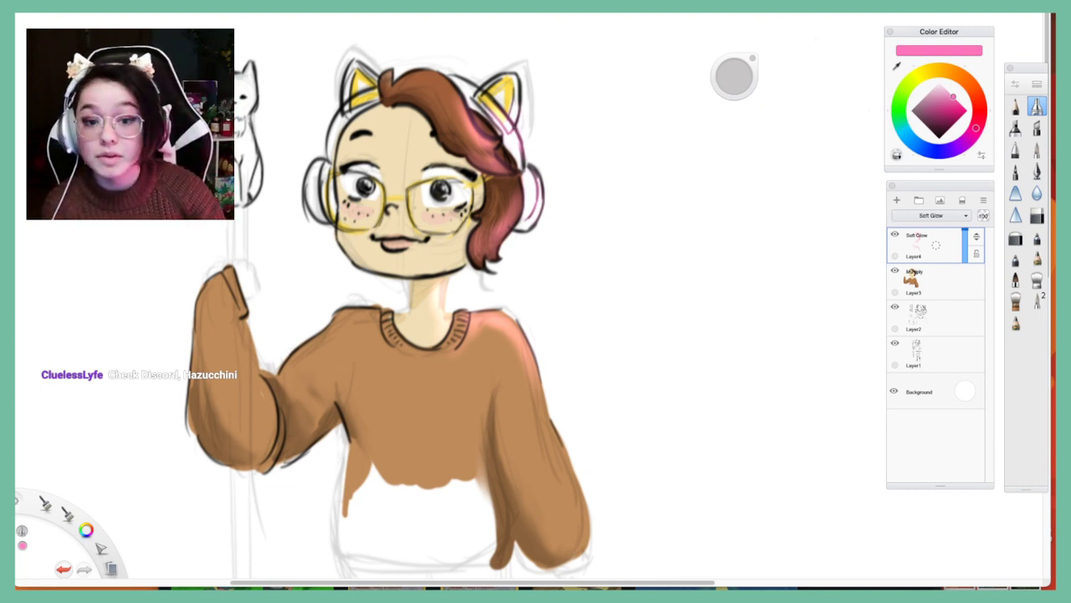
# Switch to Discord and reposition and resize its window over the drawing to check the messages
pyautogui.press('super+Tab')
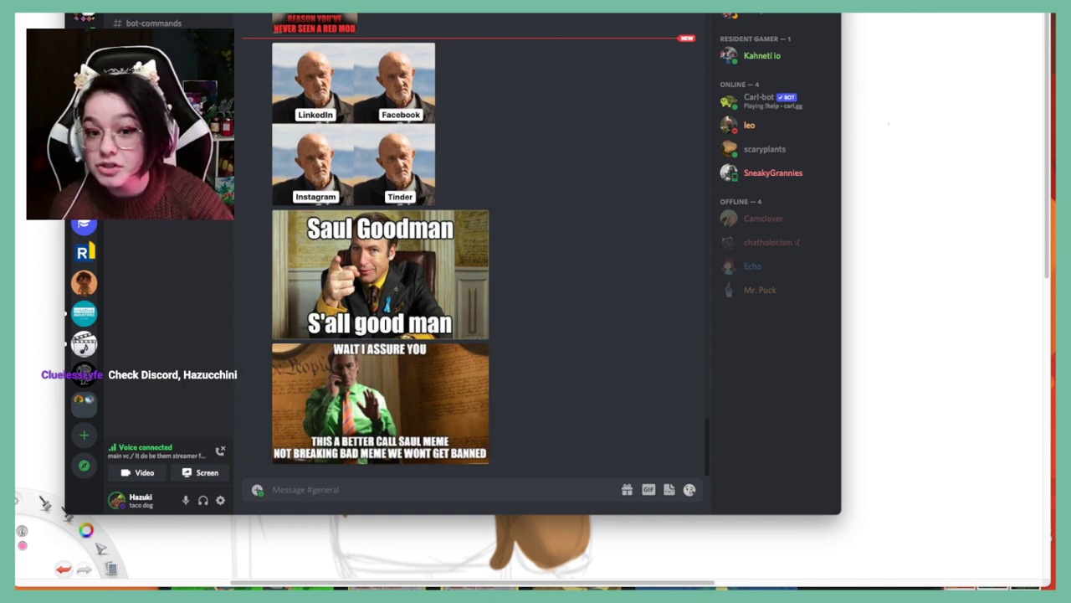
pyautogui.moveTo(502, 14); pyautogui.dragTo(295, 1)
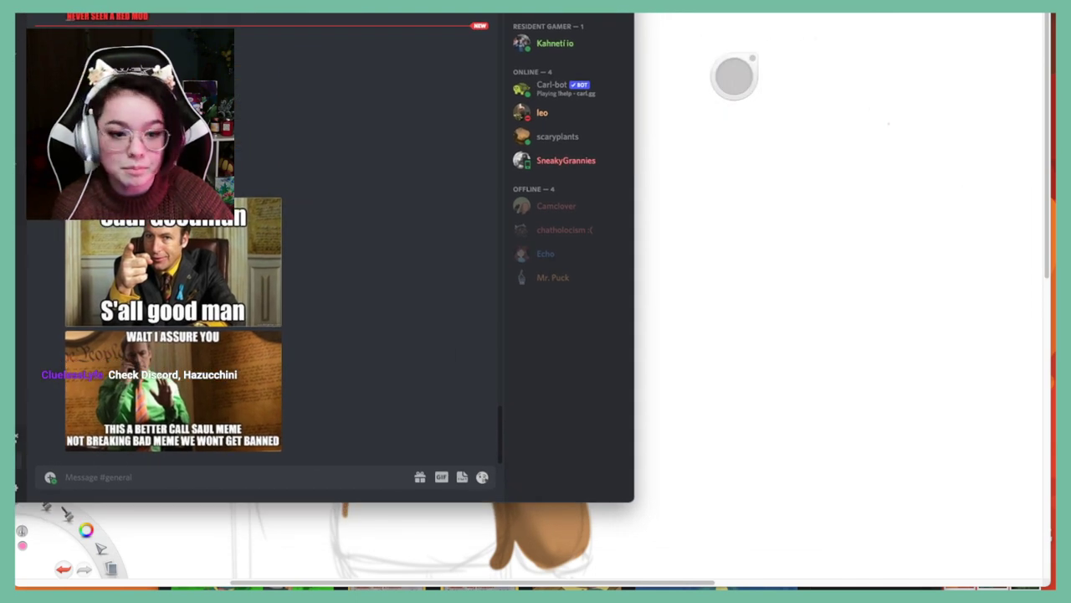
pyautogui.moveTo(635, 267); pyautogui.dragTo(366, 267)
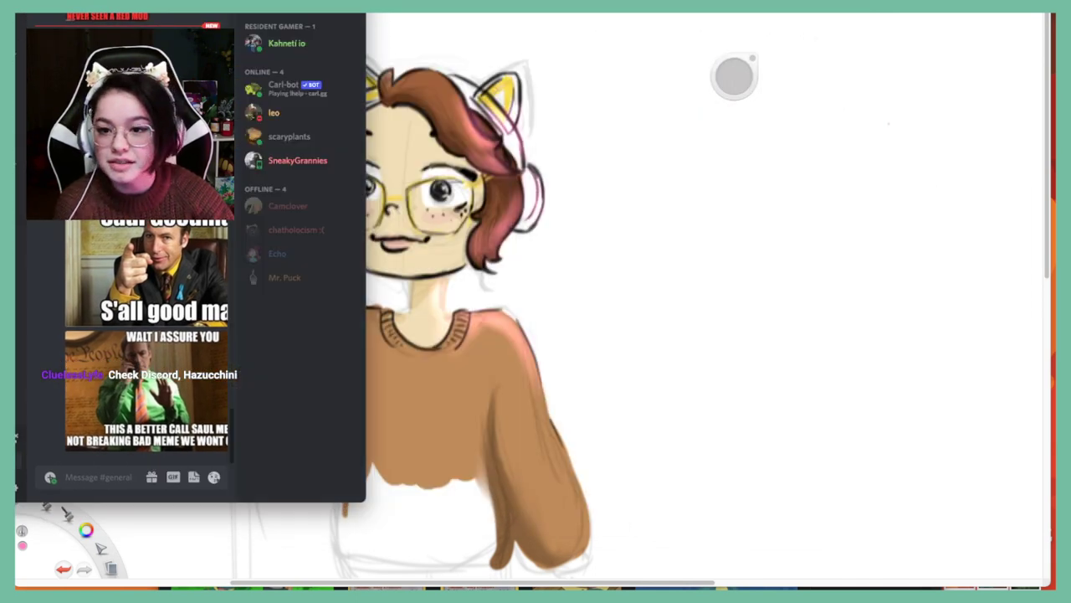
pyautogui.moveTo(318, 3); pyautogui.dragTo(62, 18)
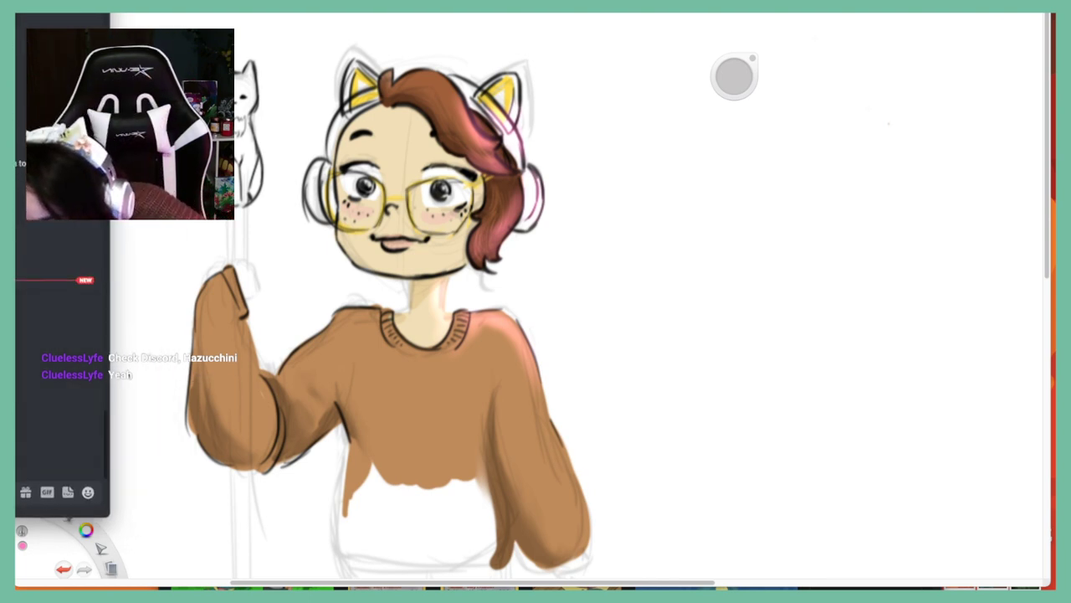
pyautogui.moveTo(109, 184); pyautogui.dragTo(1054, 185)
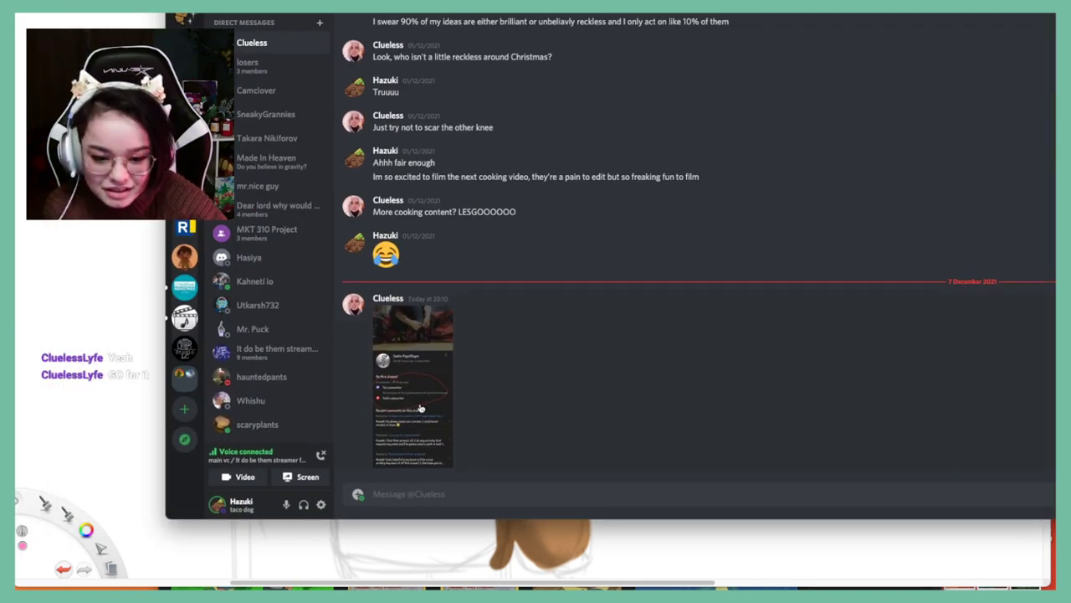
# View the screenshot sent in the direct message at full size, and return to the drawing in SketchBook
pyautogui.click(420, 409)
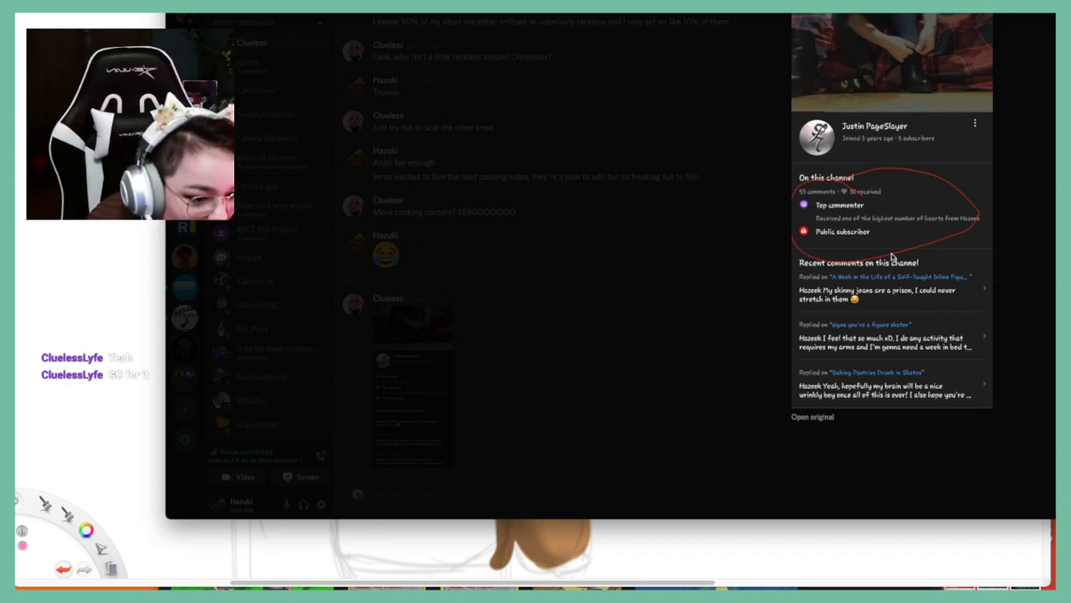
pyautogui.moveTo(519, 14); pyautogui.dragTo(286, 11)
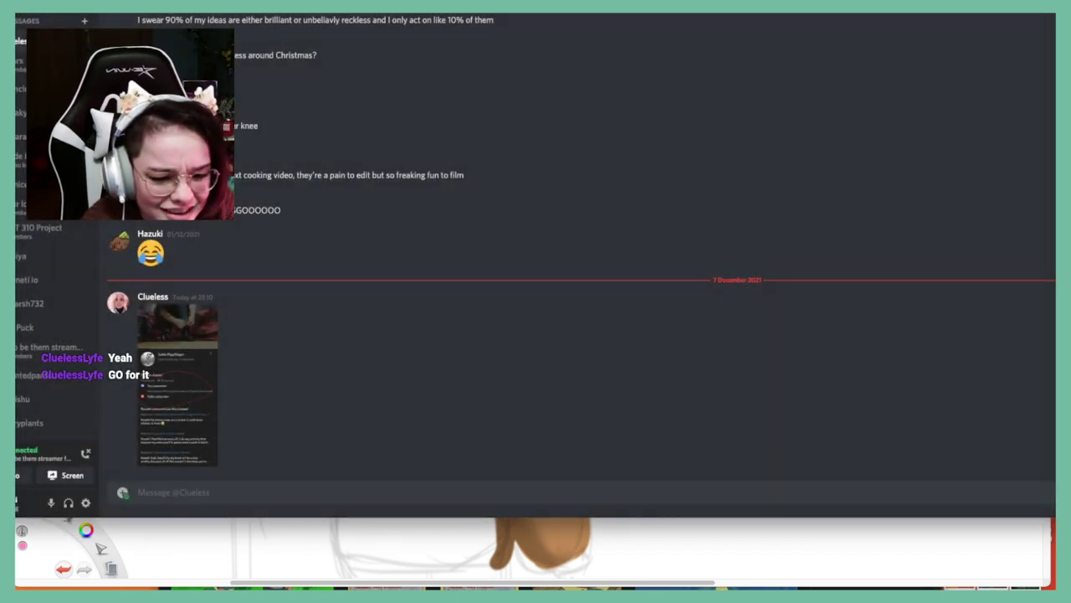
pyautogui.click(160, 438)
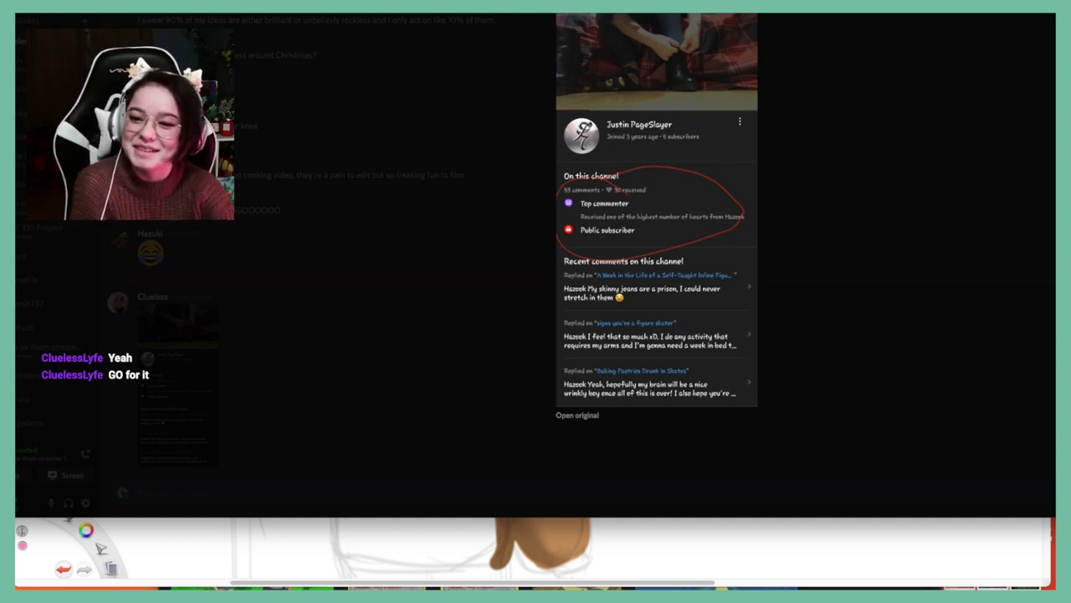
pyautogui.moveTo(2, 516); pyautogui.dragTo(334, 498)
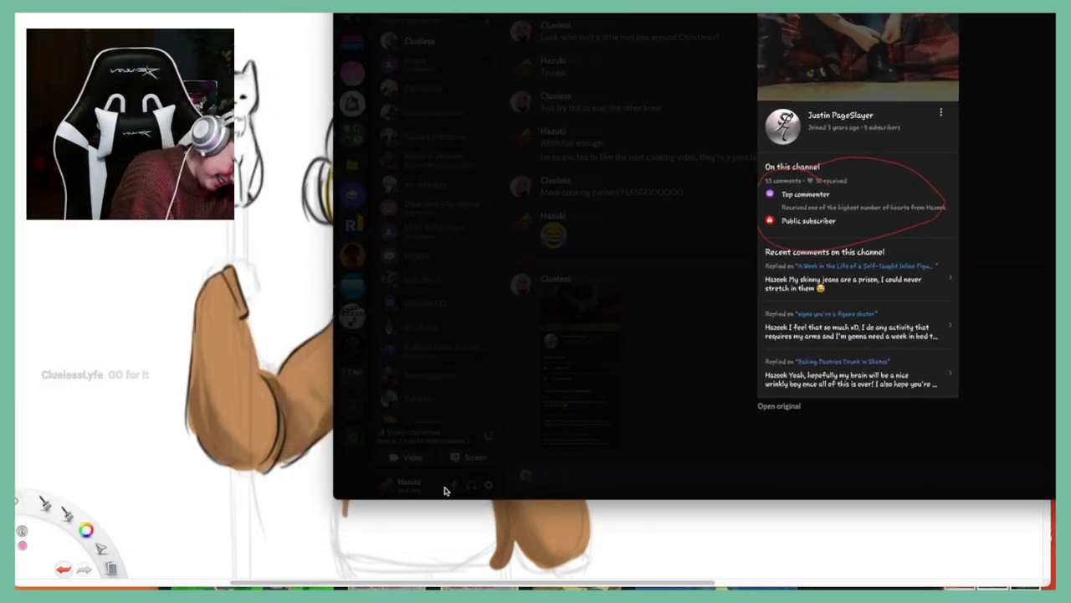
pyautogui.click(540, 268)
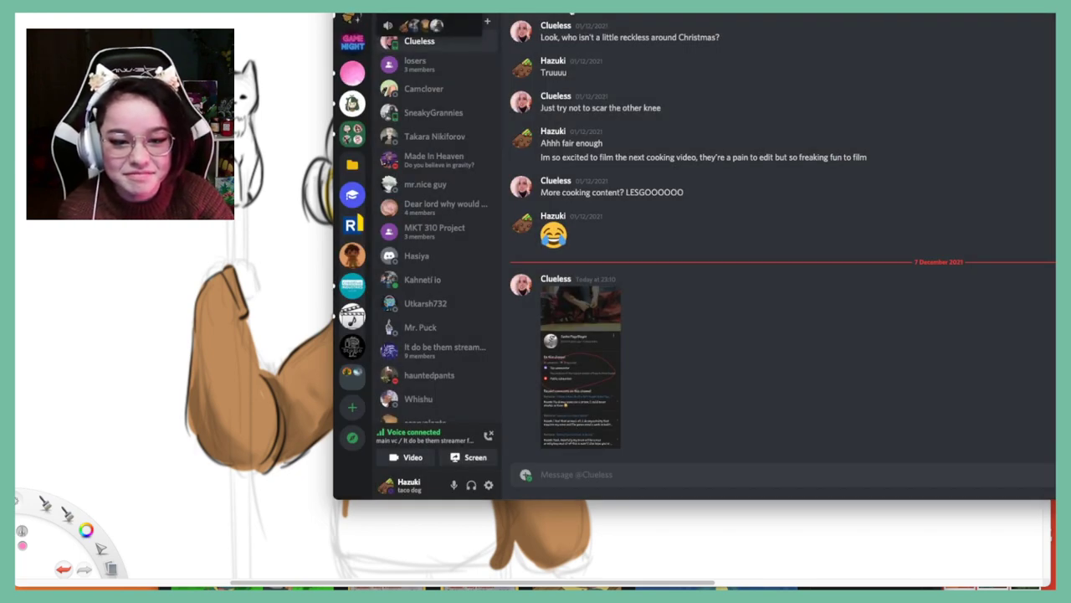
pyautogui.click(352, 19)
pyautogui.click(282, 16)
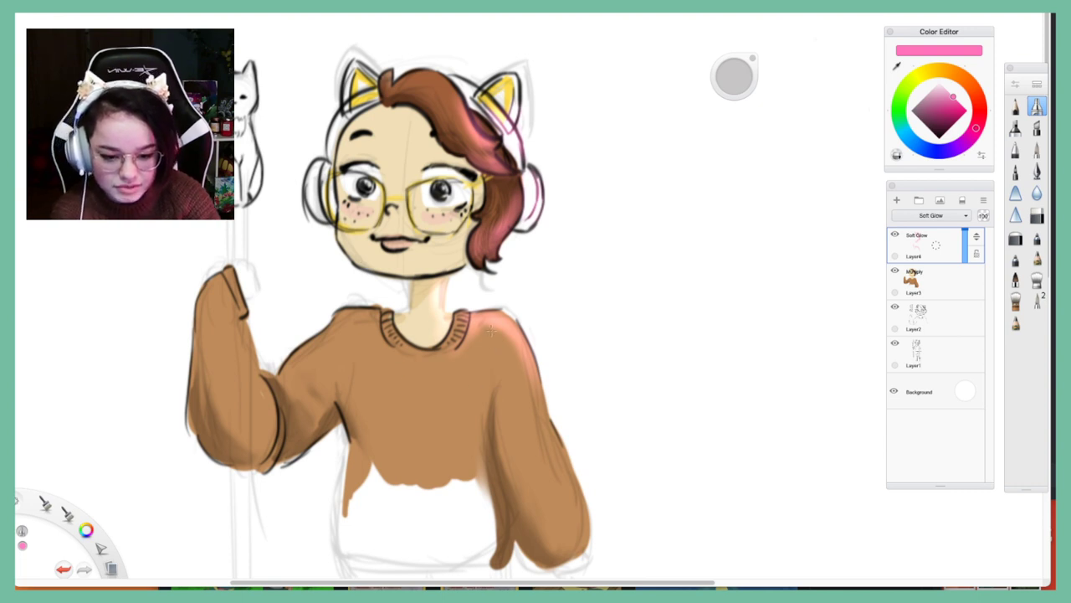
# Widen the pink glow on the lowered arm's shoulder and upper sleeve, and add soft pink across the face
pyautogui.moveTo(491, 331); pyautogui.dragTo(538, 427)
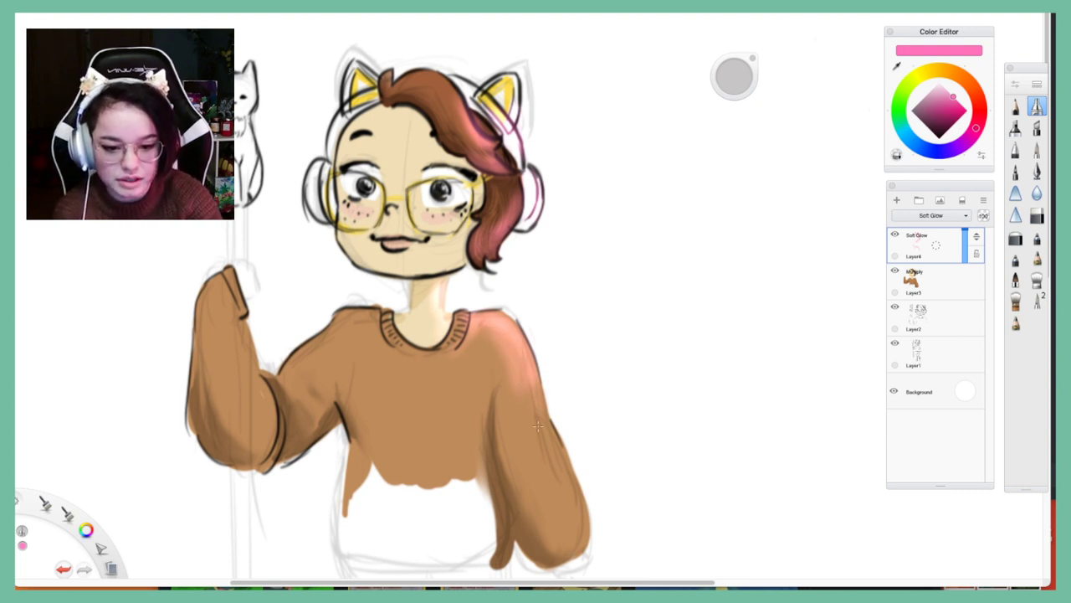
pyautogui.moveTo(474, 189)
pyautogui.mouseDown()
pyautogui.moveTo(457, 236)
pyautogui.moveTo(490, 179)
pyautogui.mouseUp()
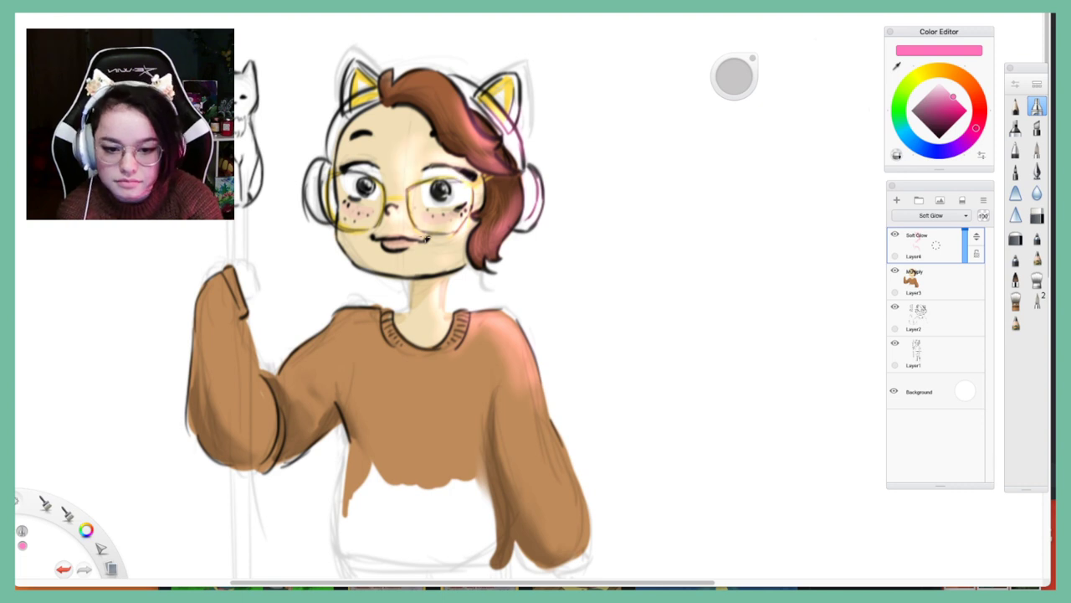
# Set the pink layer's blend mode to Normal, and add one empty layer above it and another between it and the Multiply layer
pyautogui.click(933, 215)
pyautogui.click(933, 235)
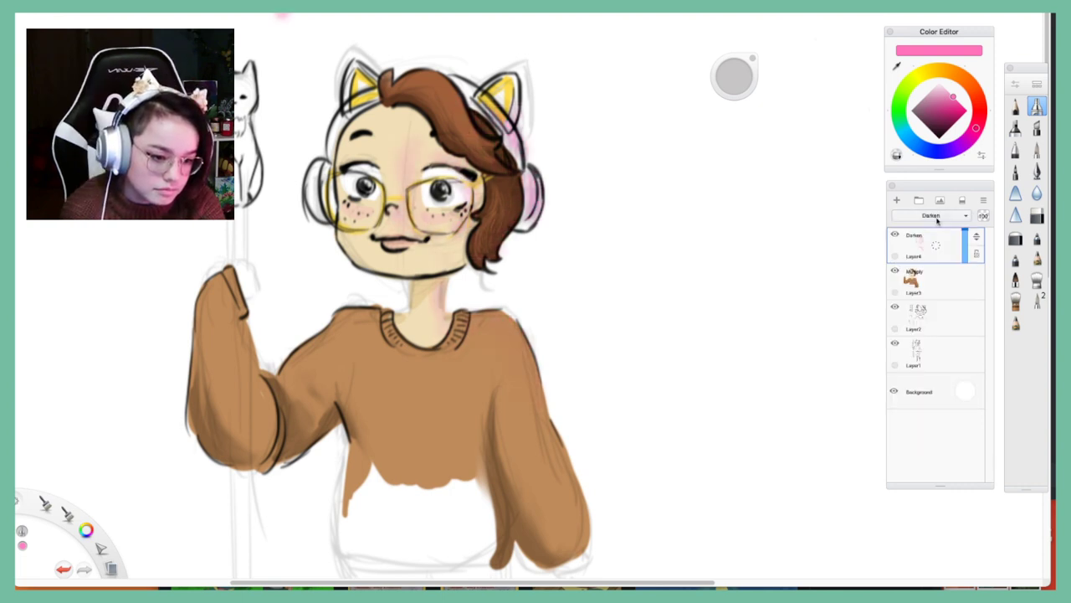
pyautogui.click(937, 218)
pyautogui.click(937, 220)
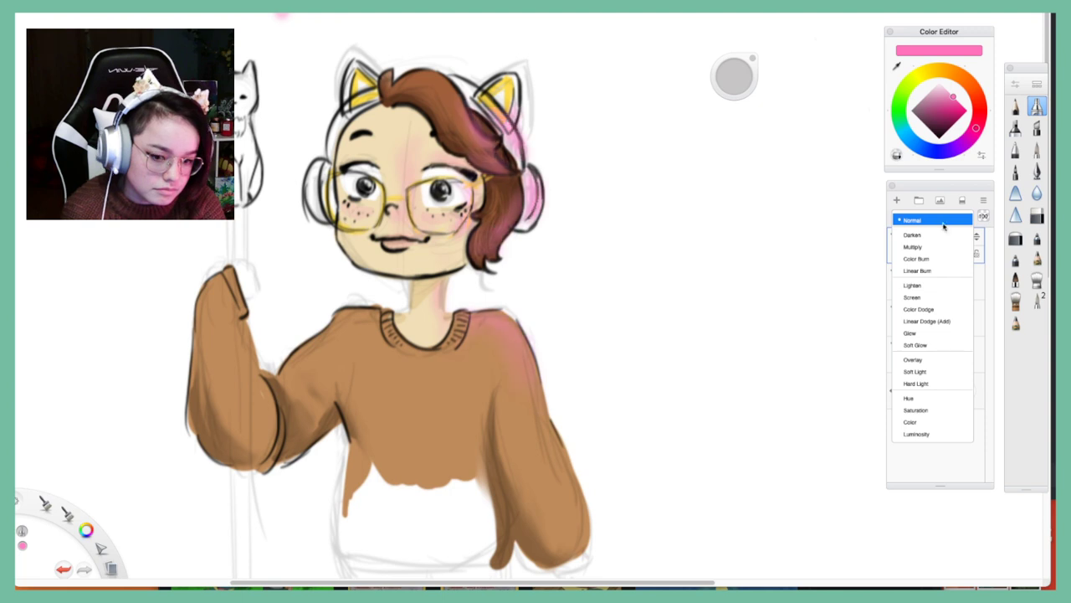
pyautogui.click(943, 221)
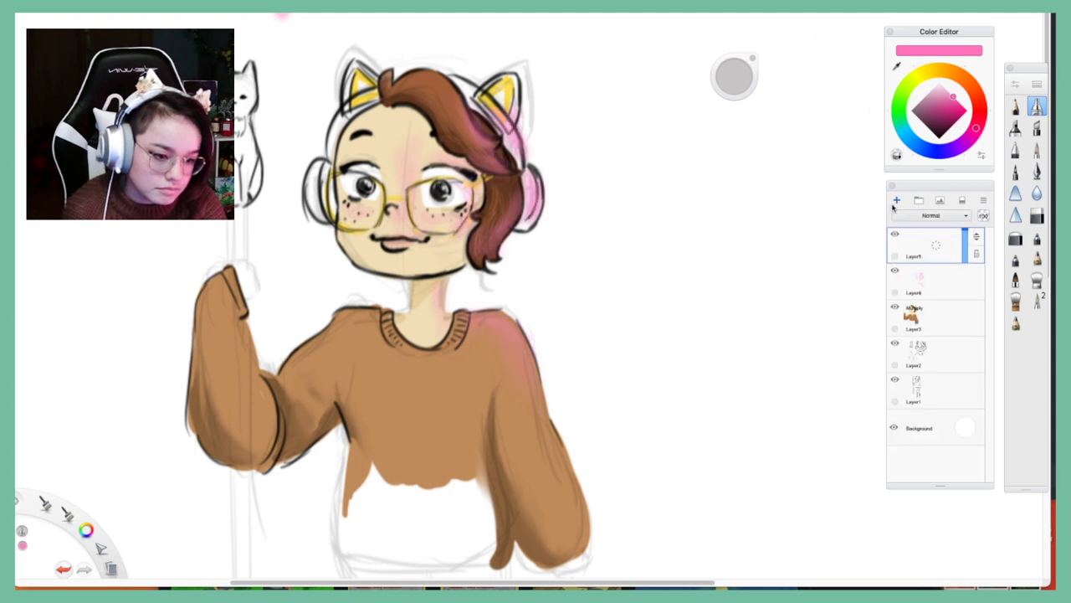
pyautogui.click(936, 318)
pyautogui.click(897, 204)
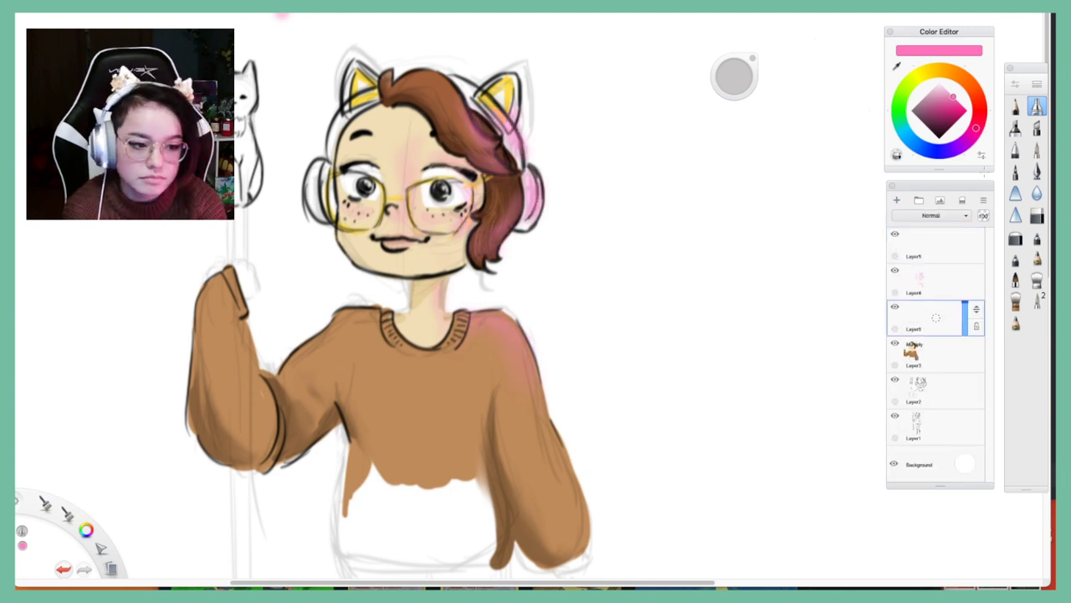
# Fill the whole canvas with dark brown on the empty layer between the pink layer and the Multiply colour layer
pyautogui.moveTo(981, 104); pyautogui.dragTo(974, 90)
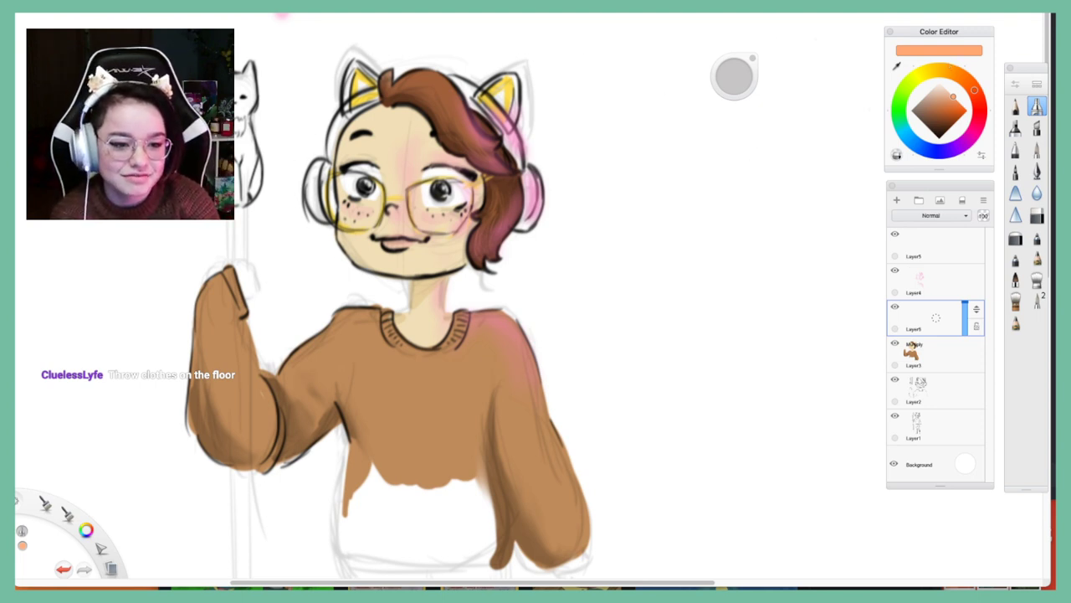
pyautogui.press('m')
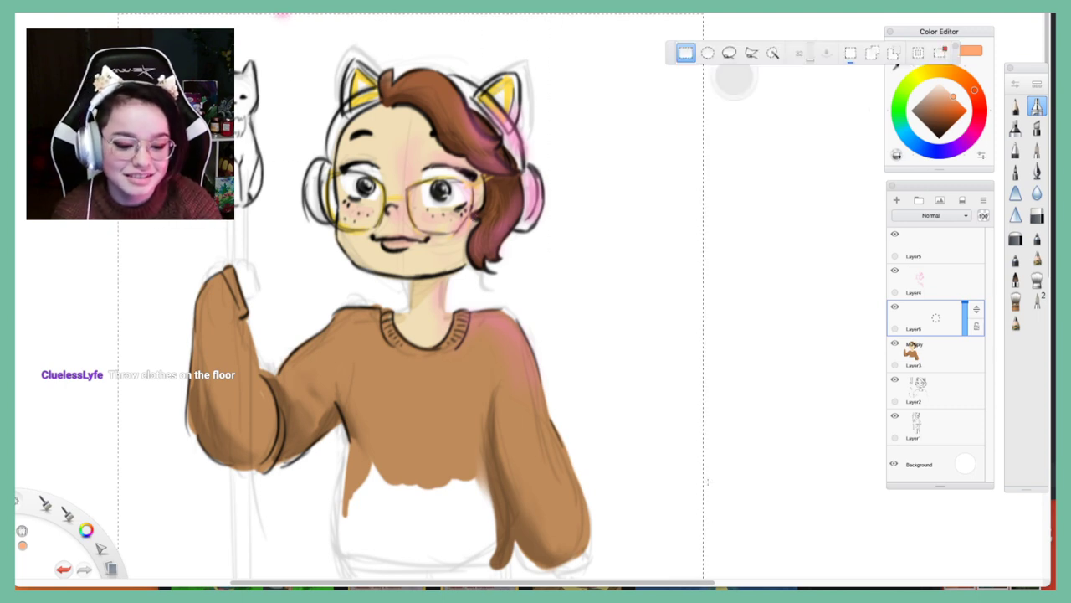
pyautogui.moveTo(964, 102)
pyautogui.mouseDown()
pyautogui.moveTo(929, 121)
pyautogui.moveTo(939, 117)
pyautogui.mouseUp()
pyautogui.press('g')
pyautogui.click(674, 147)
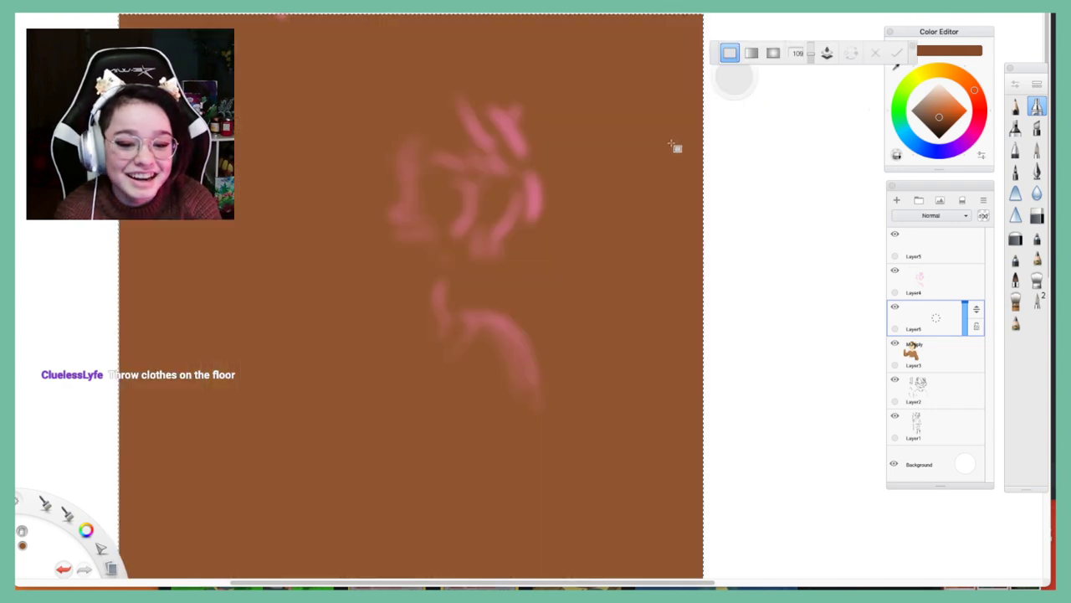
# Set the brown fill layer's blend mode to Multiply and lower its opacity to 40%
pyautogui.click(937, 215)
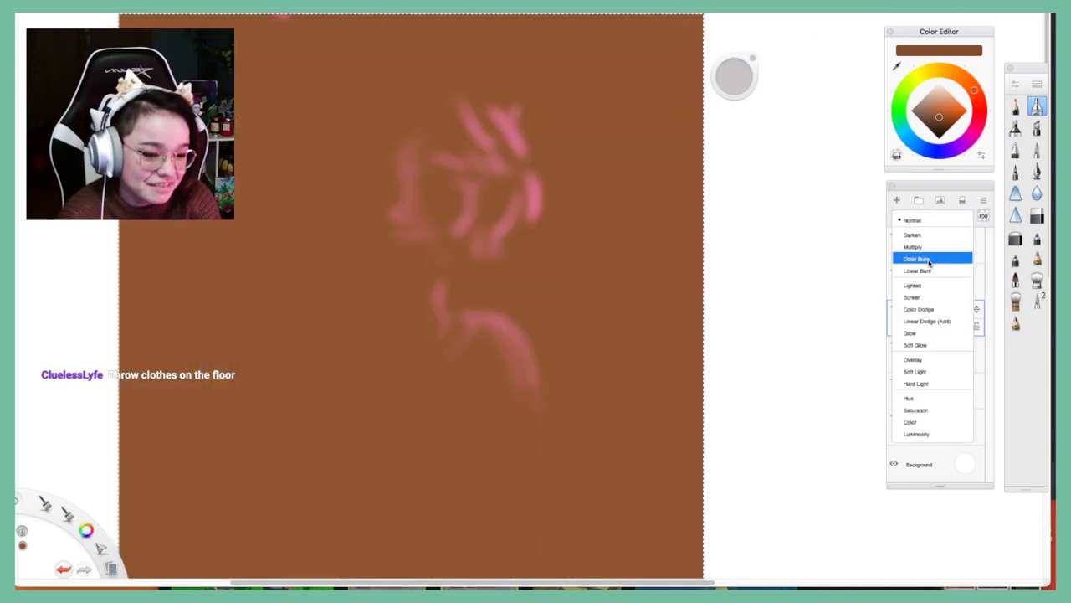
pyautogui.click(928, 243)
pyautogui.moveTo(964, 306); pyautogui.dragTo(965, 325)
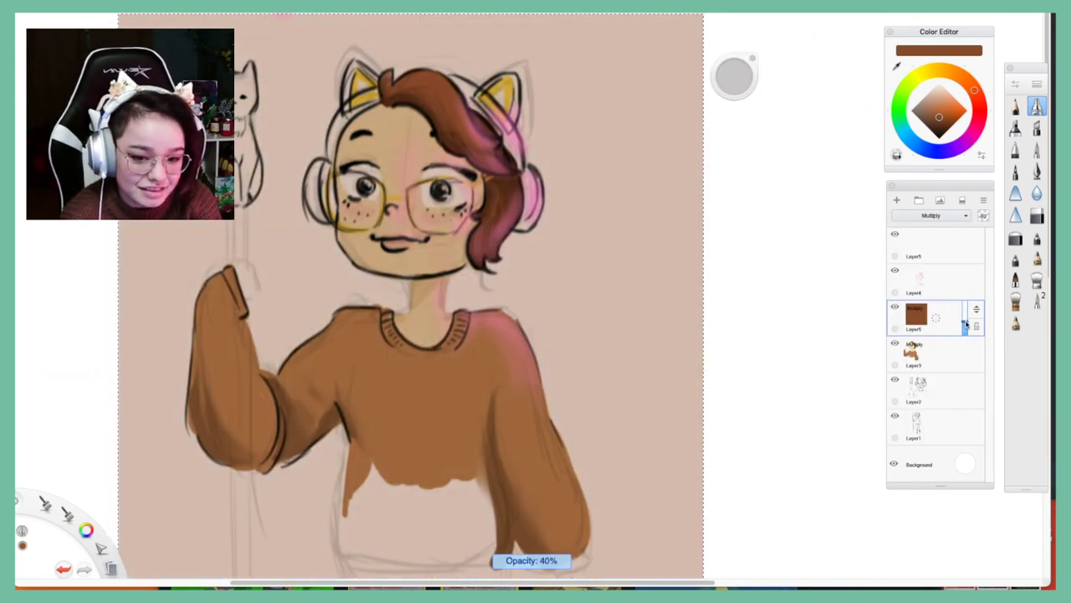
# Refill the brown Multiply layer with a duller, greyer brown and raise its opacity to darken the picture
pyautogui.click(932, 119)
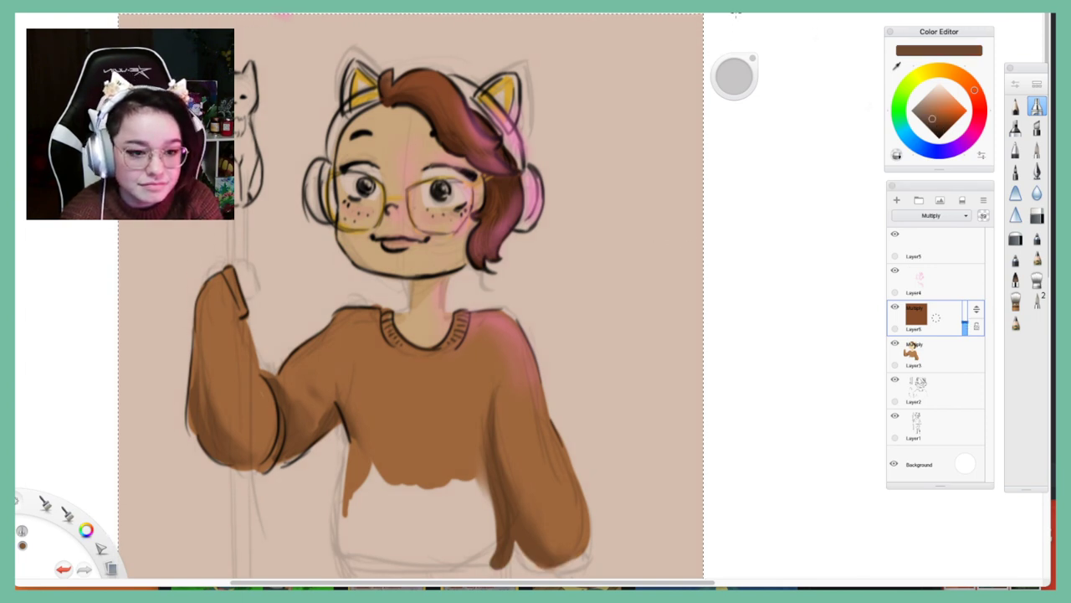
pyautogui.click(735, 9)
pyautogui.click(913, 46)
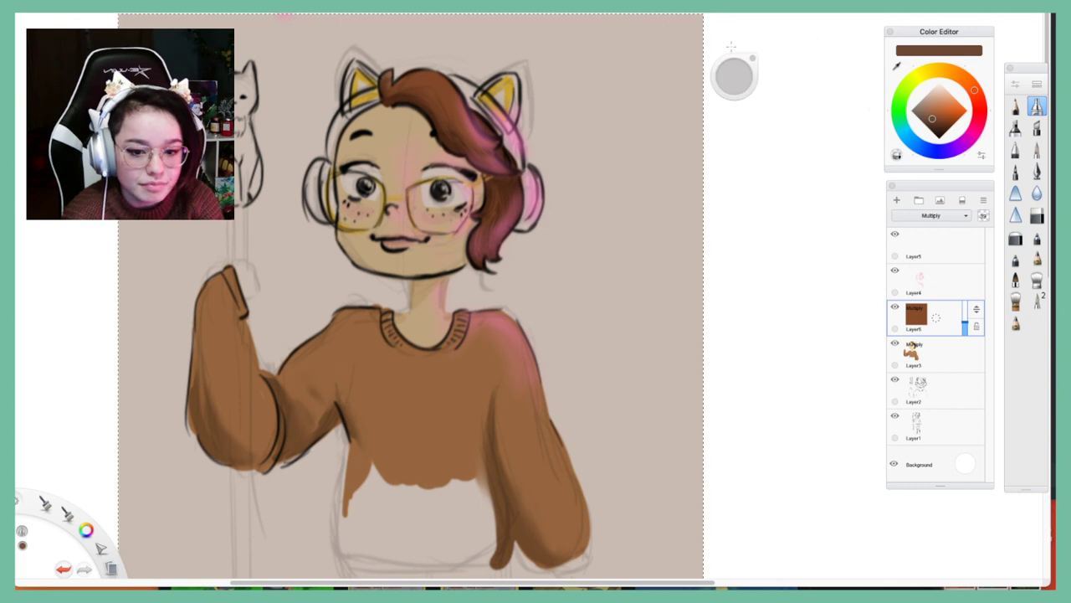
pyautogui.moveTo(964, 313); pyautogui.dragTo(964, 316)
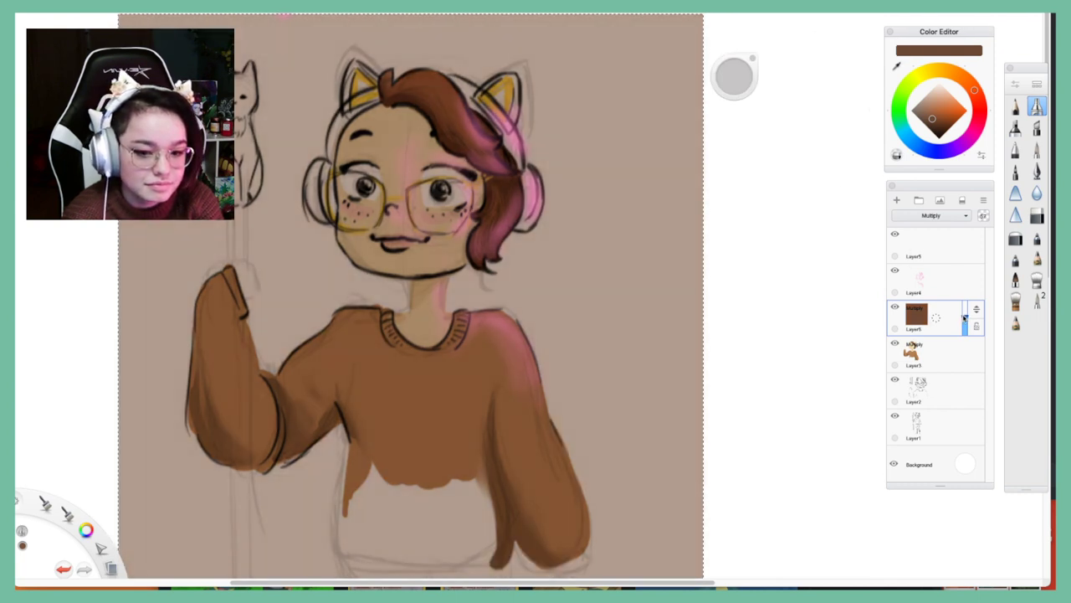
# Set the pink layer's blend mode to Glow
pyautogui.click(932, 290)
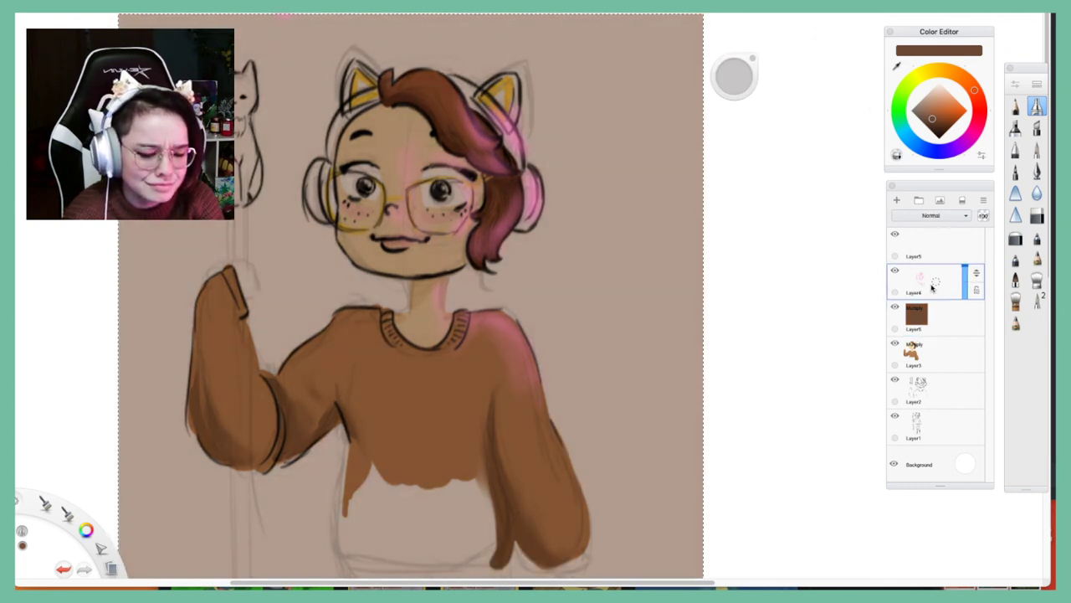
pyautogui.click(954, 218)
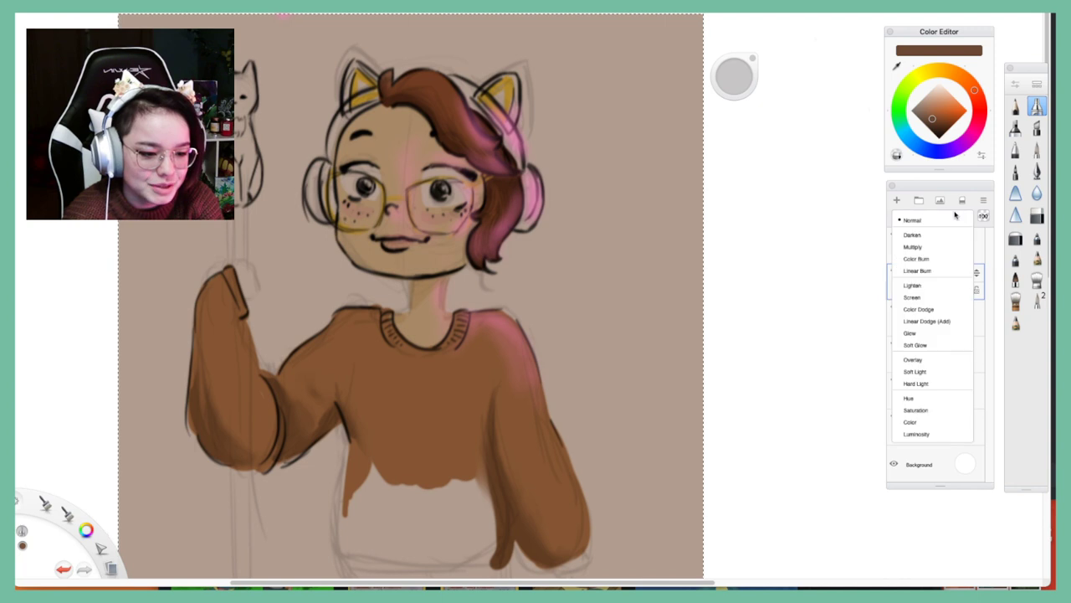
pyautogui.click(944, 333)
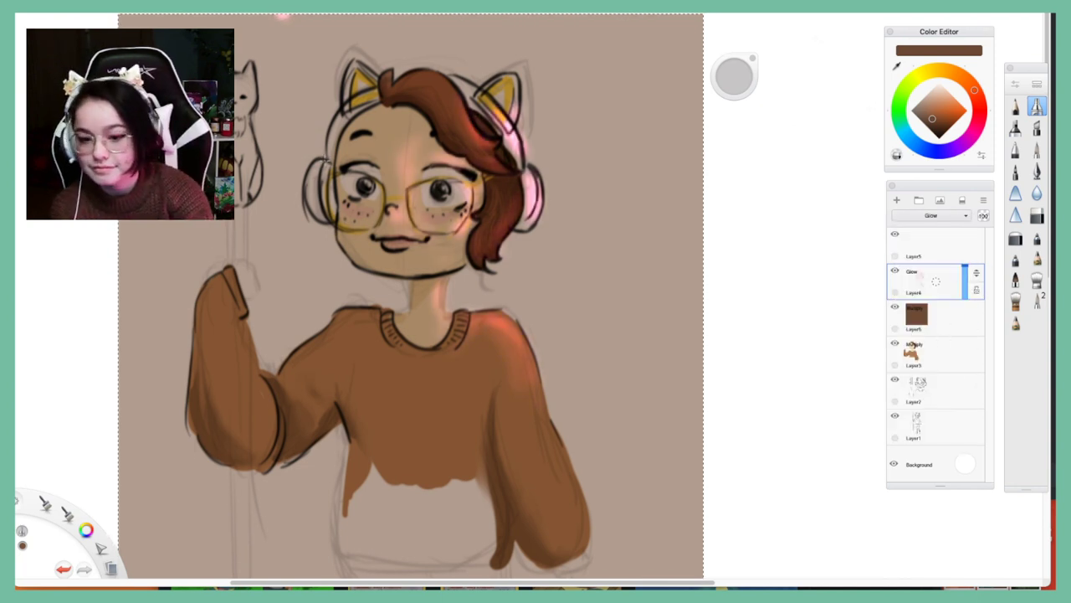
# Brush a soft brown glow over the hair, headband, cat ears and the cat figure on the staff
pyautogui.click(1035, 283)
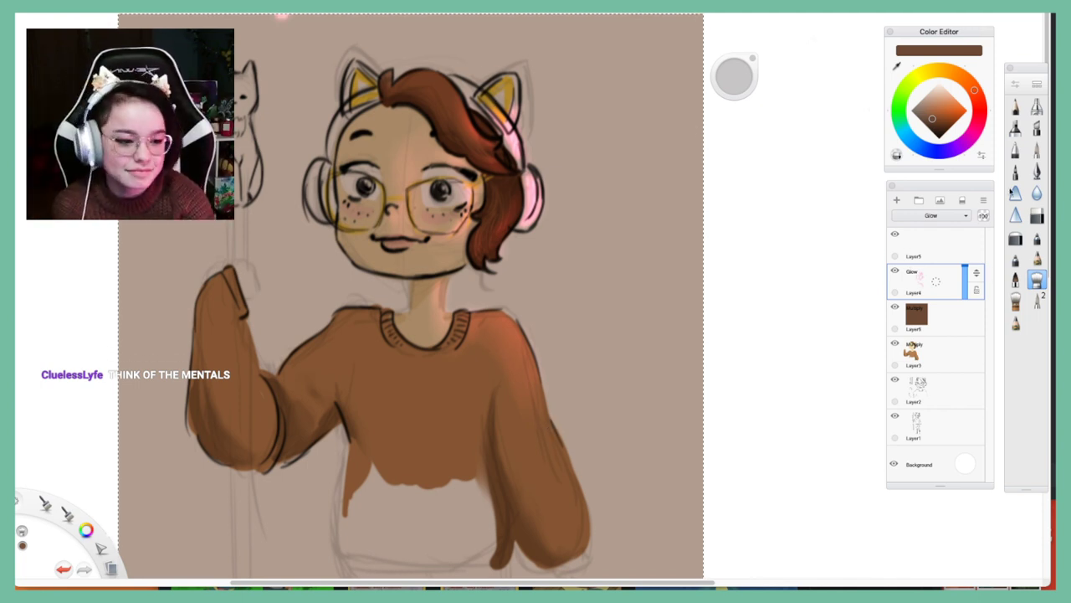
pyautogui.click(1037, 107)
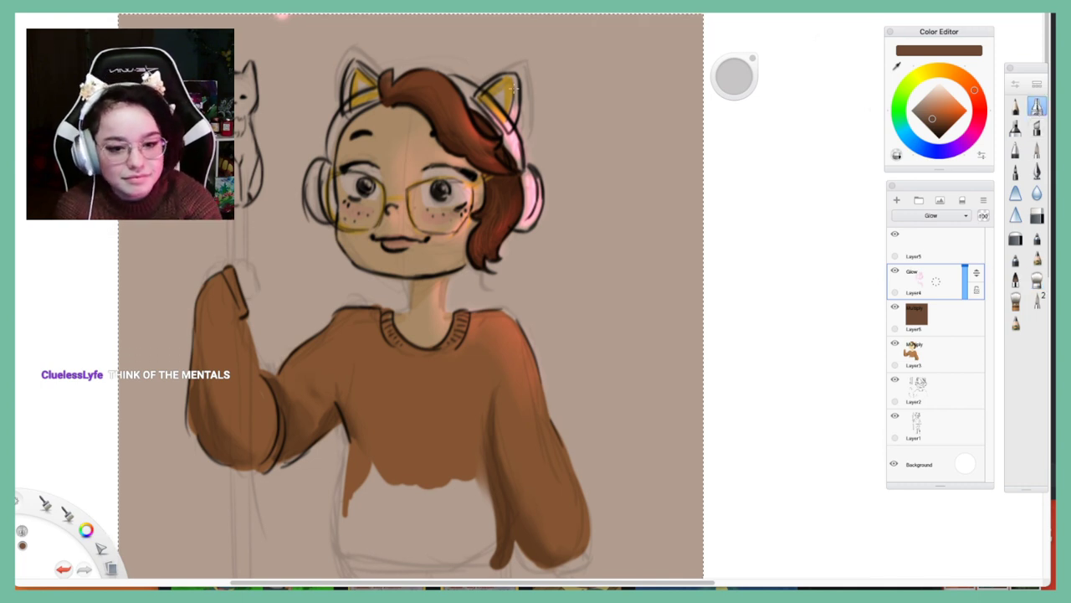
pyautogui.moveTo(453, 79)
pyautogui.mouseDown()
pyautogui.moveTo(493, 130)
pyautogui.moveTo(502, 110)
pyautogui.moveTo(483, 98)
pyautogui.moveTo(507, 132)
pyautogui.moveTo(506, 81)
pyautogui.moveTo(515, 109)
pyautogui.mouseUp()
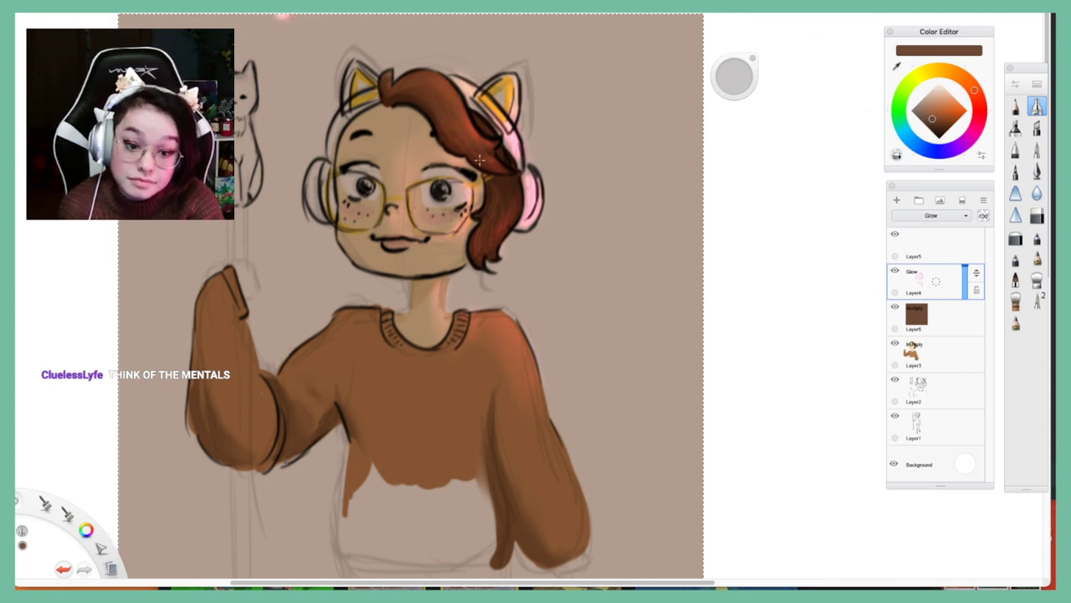
pyautogui.moveTo(372, 79)
pyautogui.mouseDown()
pyautogui.moveTo(377, 90)
pyautogui.moveTo(396, 84)
pyautogui.mouseUp()
pyautogui.moveTo(250, 75); pyautogui.dragTo(245, 199)
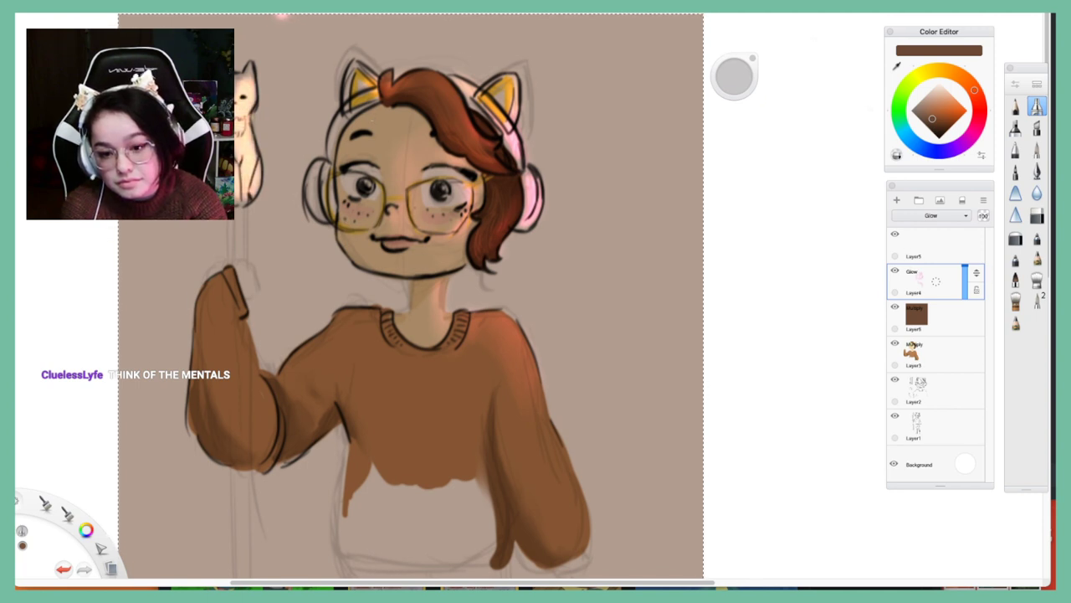
pyautogui.moveTo(247, 75); pyautogui.dragTo(255, 72)
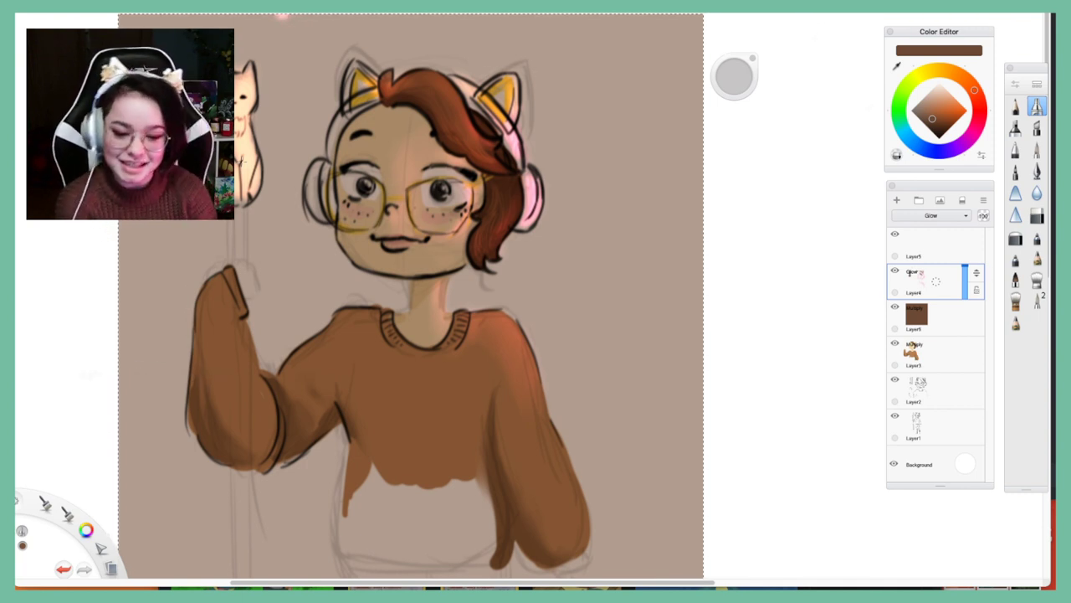
# Brush a soft brown glow along the sweater's collar and shoulder and down the lowered arm's sleeve
pyautogui.moveTo(471, 313); pyautogui.dragTo(433, 352)
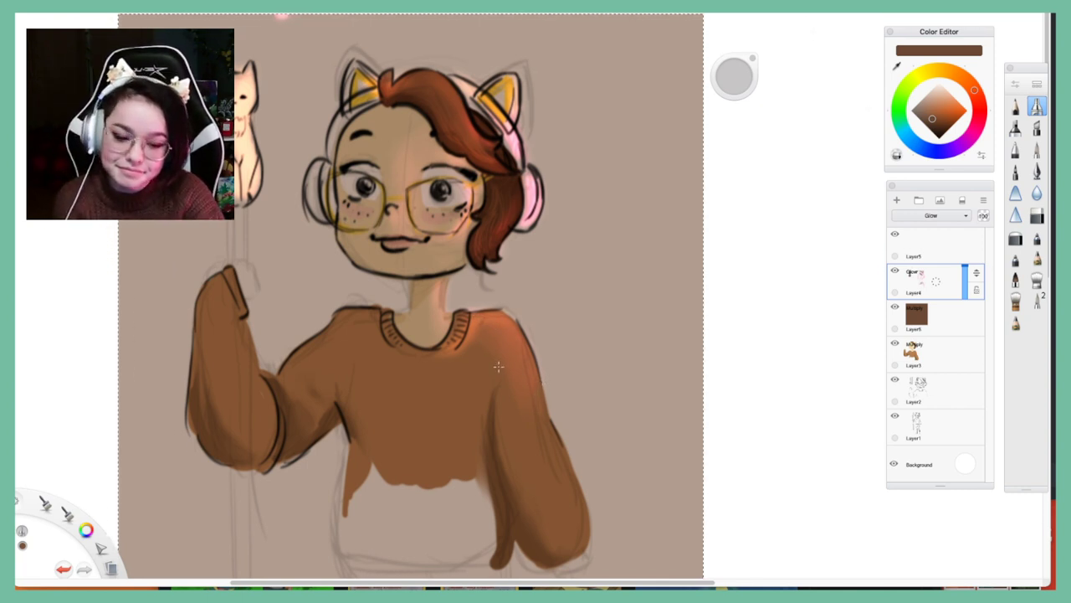
pyautogui.moveTo(543, 419); pyautogui.dragTo(574, 515)
pyautogui.moveTo(548, 425); pyautogui.dragTo(568, 507)
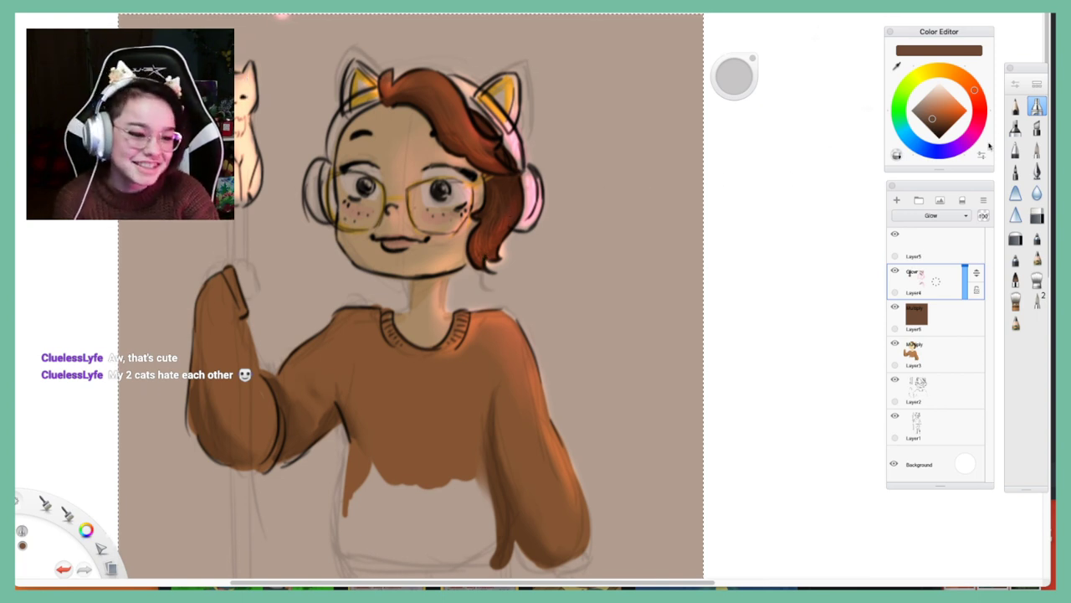
# Draw sharp glow highlights with the pencil on the glasses, neck, lowered sleeve's outer edge and headphone cup
pyautogui.click(1016, 105)
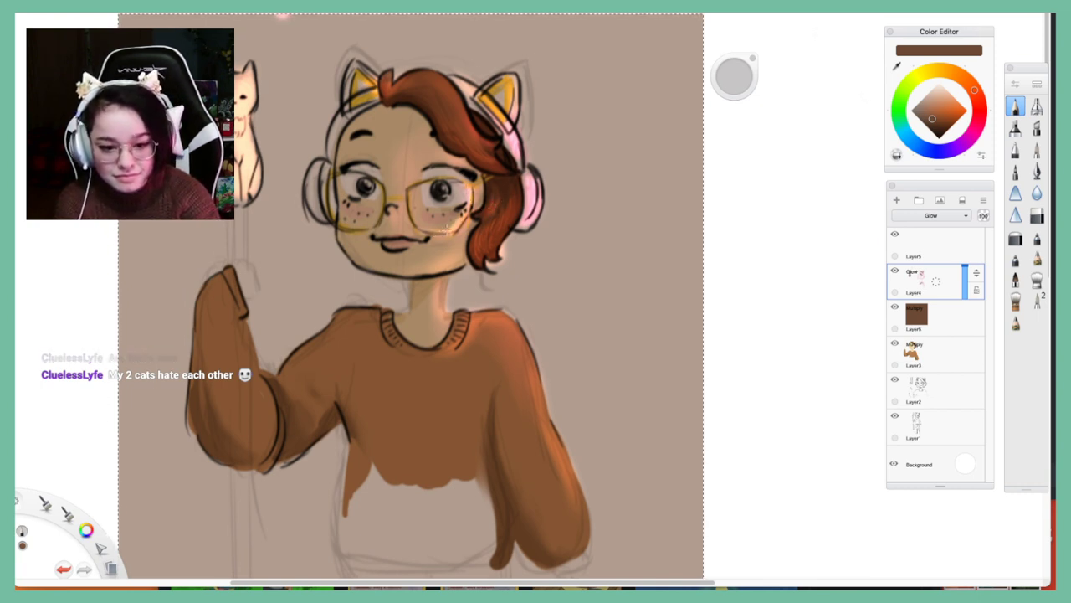
pyautogui.moveTo(388, 199)
pyautogui.mouseDown()
pyautogui.moveTo(423, 182)
pyautogui.moveTo(380, 219)
pyautogui.moveTo(343, 223)
pyautogui.mouseUp()
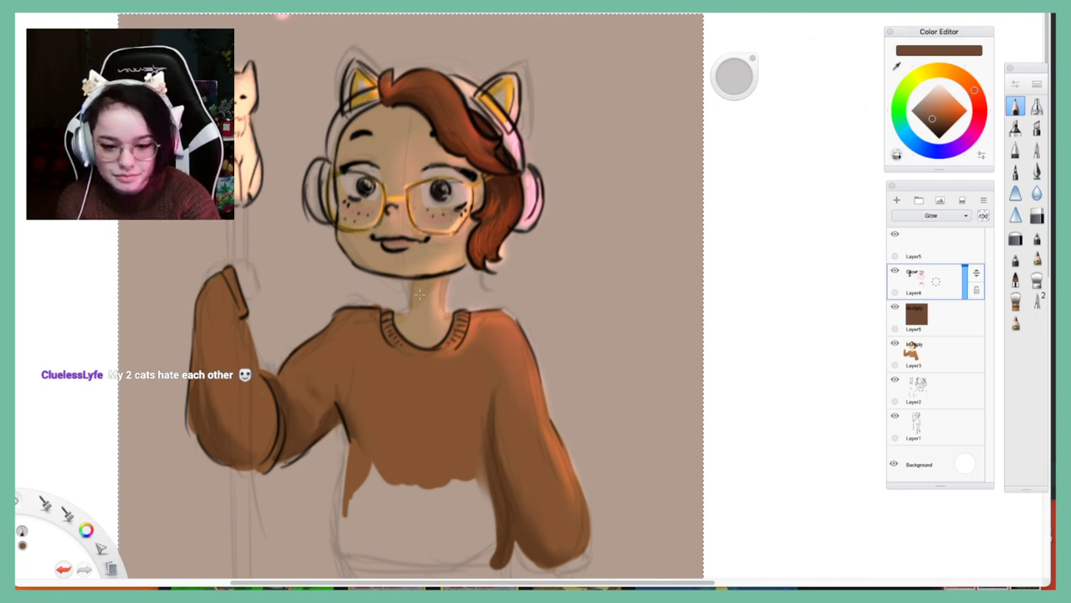
pyautogui.moveTo(446, 279)
pyautogui.mouseDown()
pyautogui.moveTo(443, 309)
pyautogui.moveTo(452, 275)
pyautogui.moveTo(454, 311)
pyautogui.moveTo(467, 311)
pyautogui.moveTo(456, 346)
pyautogui.moveTo(477, 317)
pyautogui.moveTo(514, 324)
pyautogui.moveTo(505, 315)
pyautogui.moveTo(528, 370)
pyautogui.moveTo(537, 354)
pyautogui.moveTo(510, 323)
pyautogui.moveTo(579, 508)
pyautogui.mouseUp()
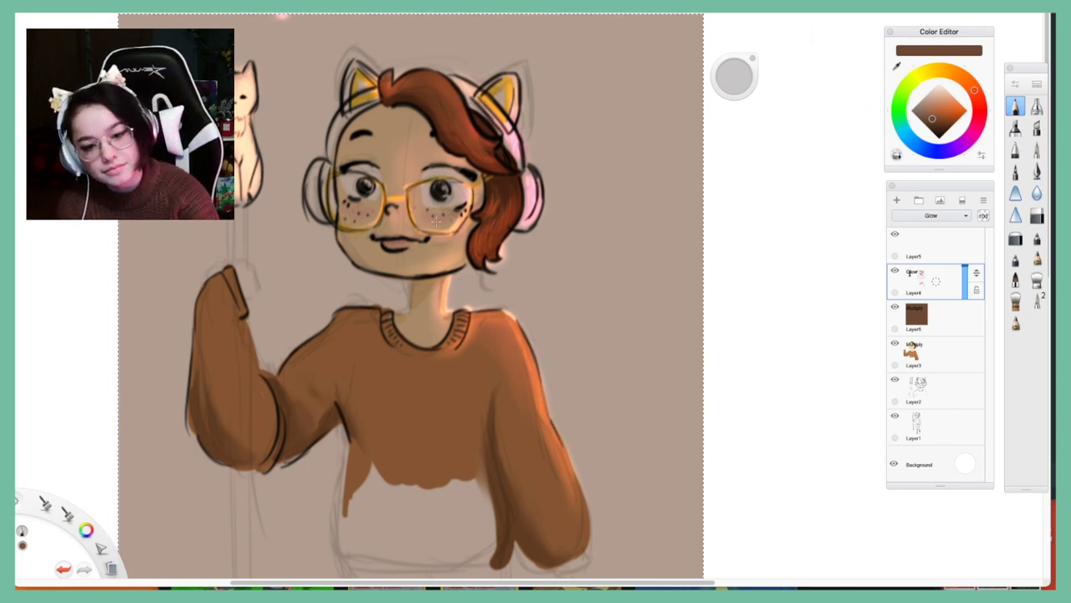
pyautogui.moveTo(528, 179); pyautogui.dragTo(530, 223)
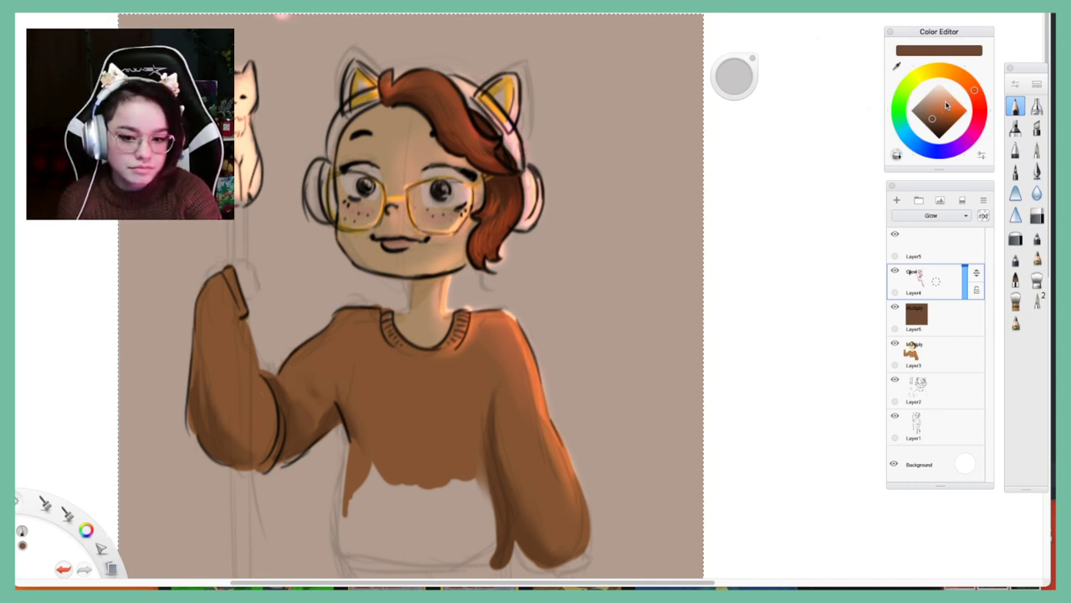
# Clear the Glow layer and choose a bright, saturated pink as the drawing colour
pyautogui.click(964, 201)
pyautogui.click(980, 113)
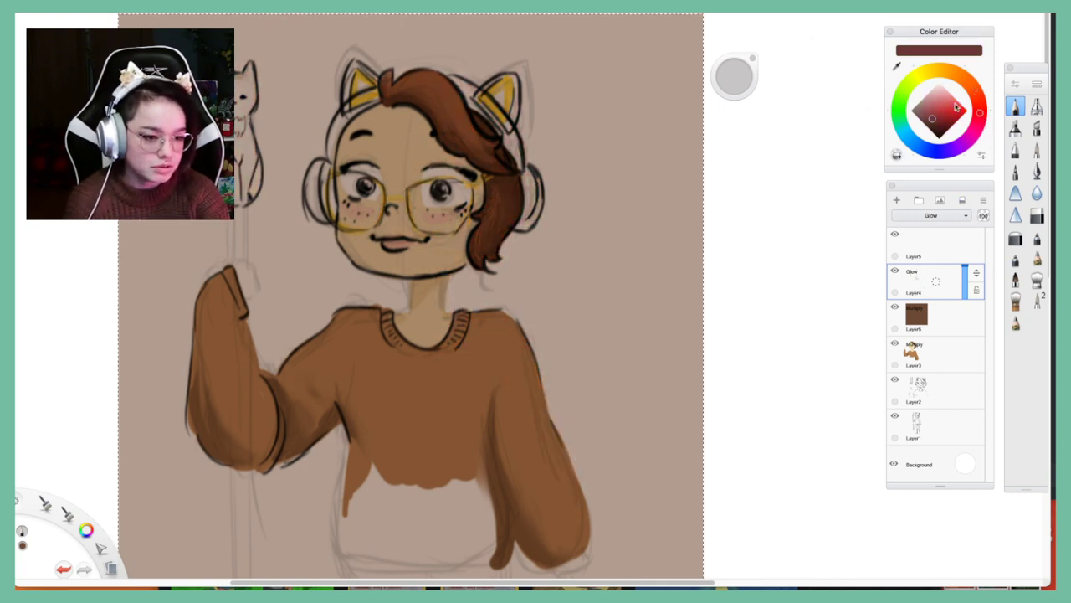
pyautogui.click(958, 102)
pyautogui.moveTo(980, 113); pyautogui.dragTo(975, 130)
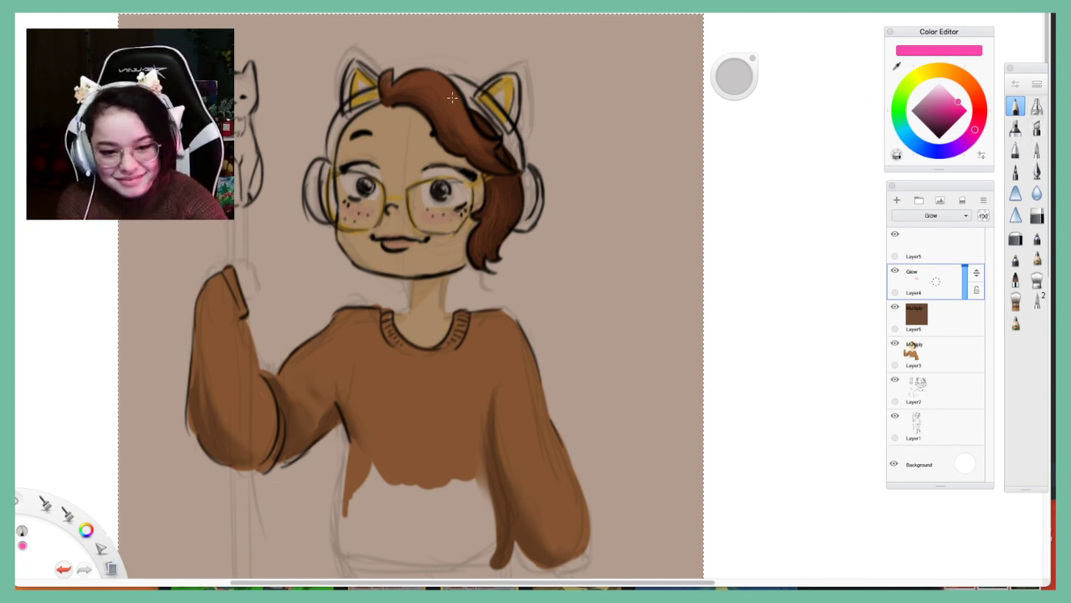
# Draw pink glow highlights on the side-swept hair, the headphone cup, the headband and the cat ear beside them
pyautogui.moveTo(452, 98)
pyautogui.mouseDown()
pyautogui.moveTo(498, 139)
pyautogui.moveTo(487, 147)
pyautogui.moveTo(504, 159)
pyautogui.moveTo(486, 167)
pyautogui.moveTo(505, 171)
pyautogui.moveTo(459, 134)
pyautogui.mouseUp()
pyautogui.moveTo(500, 196)
pyautogui.mouseDown()
pyautogui.moveTo(514, 217)
pyautogui.moveTo(494, 250)
pyautogui.moveTo(499, 225)
pyautogui.moveTo(483, 262)
pyautogui.moveTo(499, 243)
pyautogui.moveTo(482, 229)
pyautogui.moveTo(497, 240)
pyautogui.mouseUp()
pyautogui.moveTo(532, 176); pyautogui.dragTo(524, 222)
pyautogui.moveTo(507, 130); pyautogui.dragTo(519, 153)
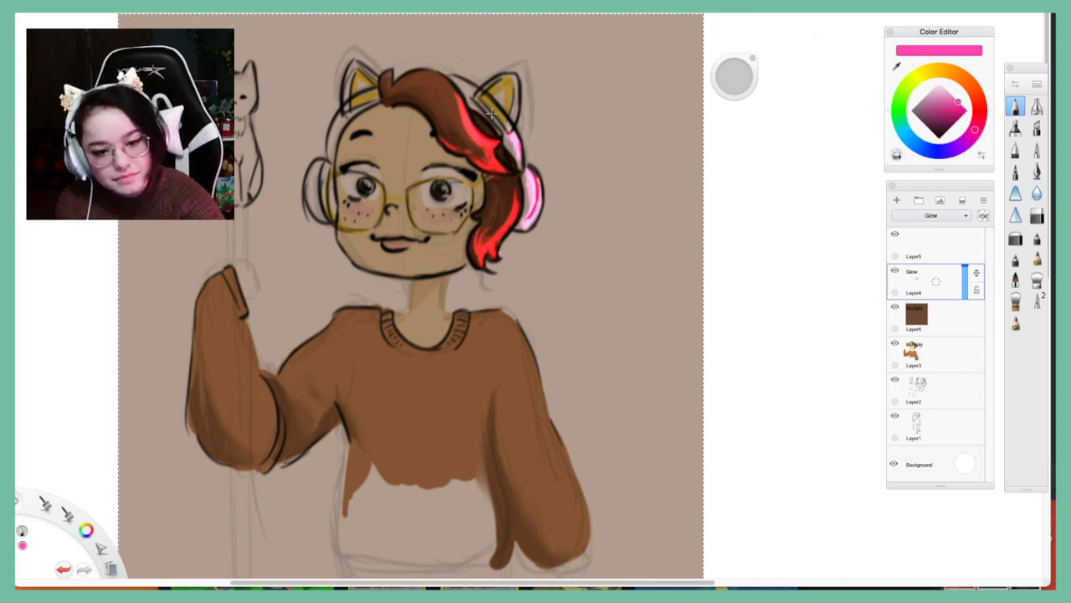
pyautogui.moveTo(491, 114)
pyautogui.mouseDown()
pyautogui.moveTo(463, 81)
pyautogui.moveTo(516, 94)
pyautogui.moveTo(508, 126)
pyautogui.moveTo(513, 77)
pyautogui.moveTo(502, 109)
pyautogui.mouseUp()
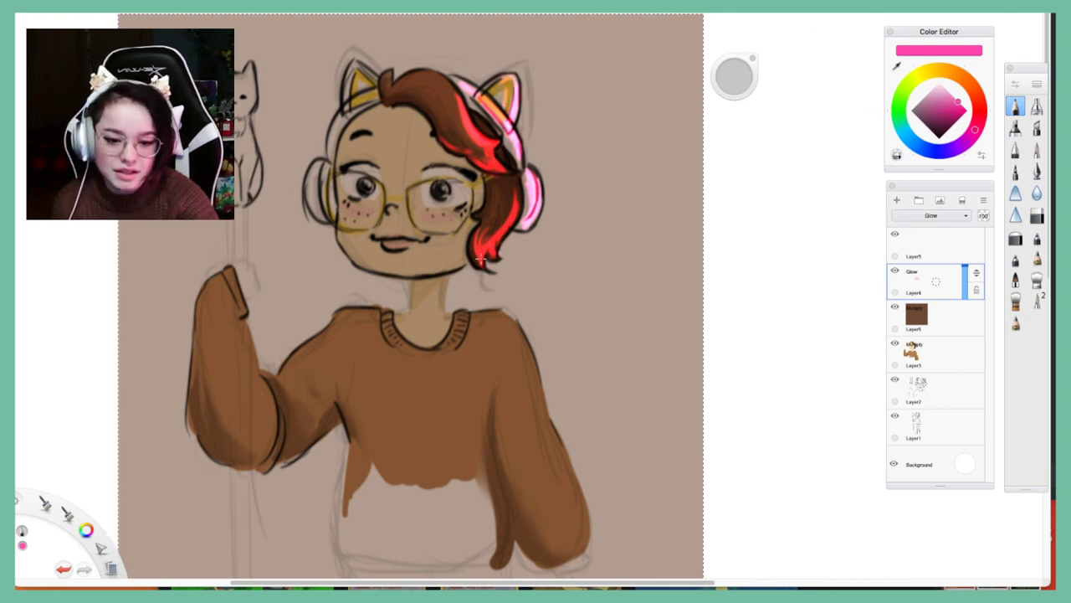
# Draw pink highlights on the jaw, nose, glasses and lips, and along the neck, collar and lowered sleeve's outer edge
pyautogui.moveTo(460, 262); pyautogui.dragTo(430, 269)
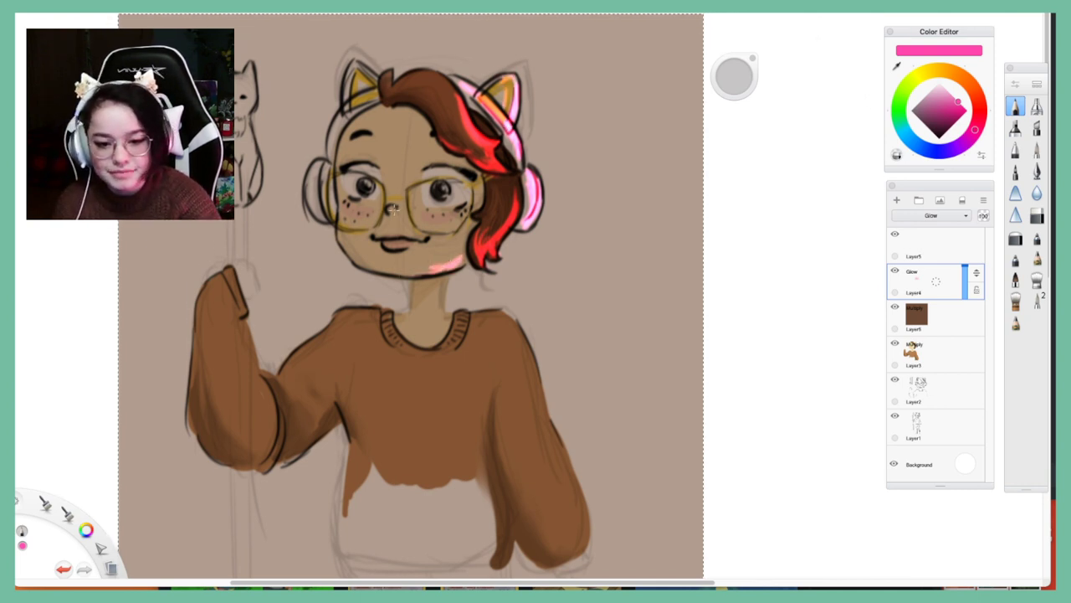
pyautogui.moveTo(393, 209)
pyautogui.mouseDown()
pyautogui.moveTo(430, 201)
pyautogui.moveTo(428, 191)
pyautogui.moveTo(409, 195)
pyautogui.moveTo(416, 228)
pyautogui.moveTo(409, 199)
pyautogui.moveTo(453, 226)
pyautogui.mouseUp()
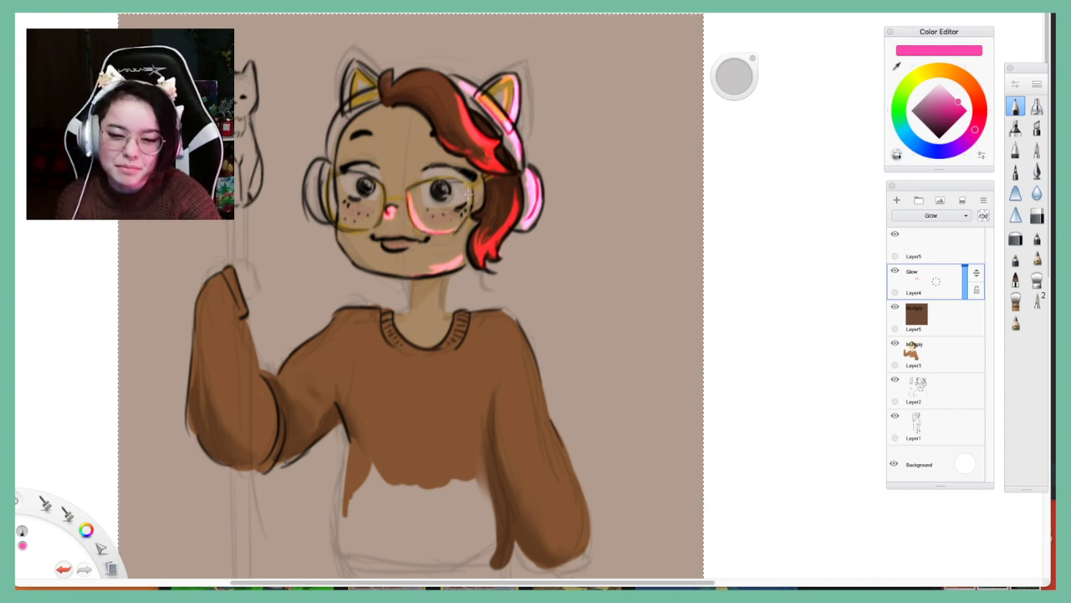
pyautogui.moveTo(473, 191)
pyautogui.mouseDown()
pyautogui.moveTo(462, 216)
pyautogui.moveTo(483, 178)
pyautogui.mouseUp()
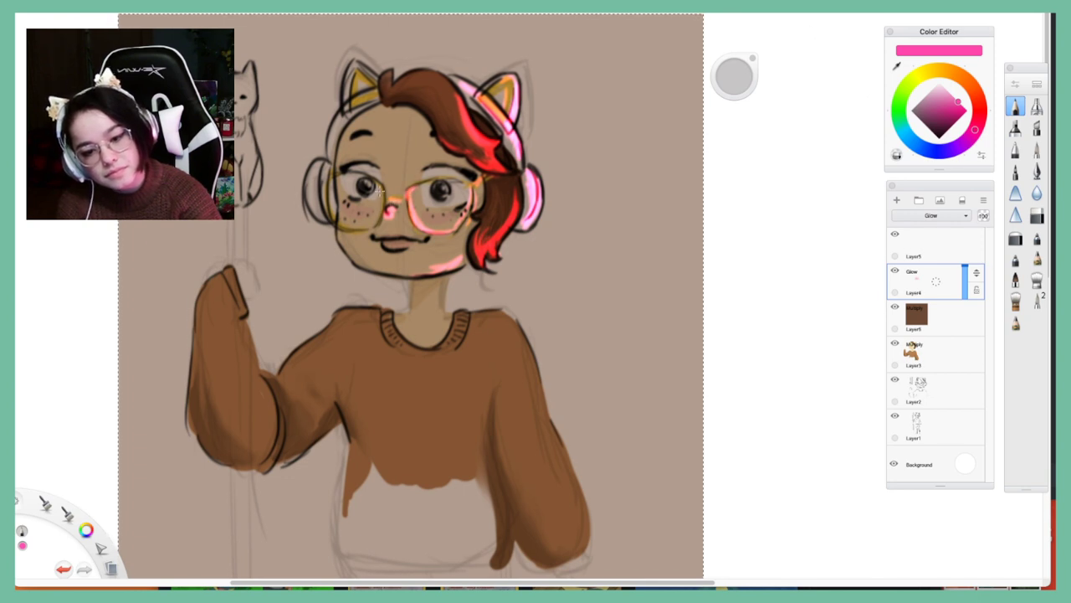
pyautogui.moveTo(396, 244); pyautogui.dragTo(419, 241)
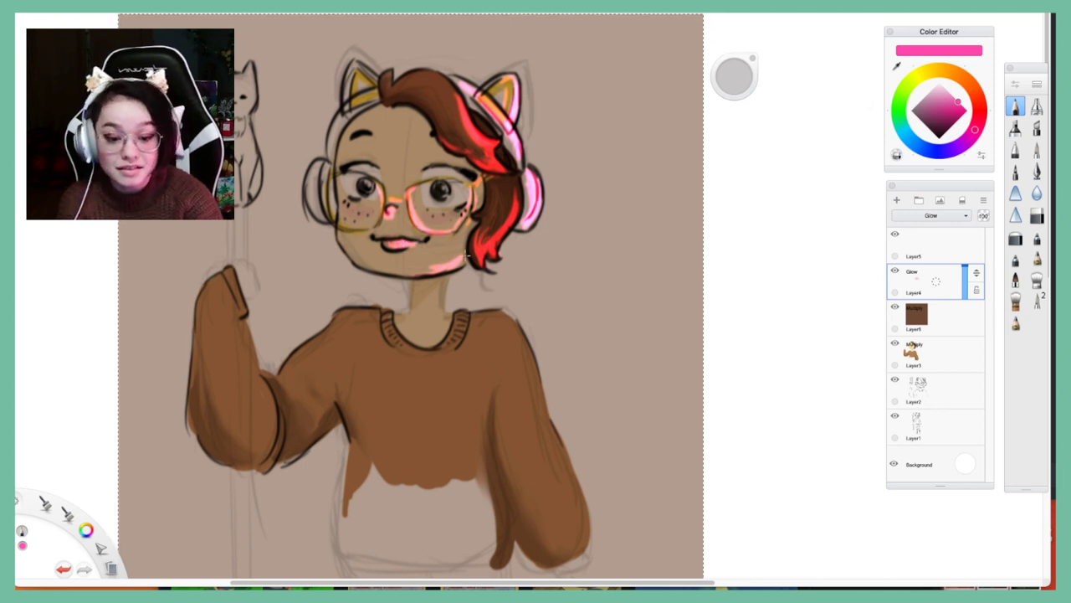
pyautogui.moveTo(444, 285)
pyautogui.mouseDown()
pyautogui.moveTo(442, 313)
pyautogui.moveTo(472, 324)
pyautogui.moveTo(506, 324)
pyautogui.moveTo(513, 310)
pyautogui.moveTo(498, 314)
pyautogui.moveTo(536, 372)
pyautogui.moveTo(524, 361)
pyautogui.moveTo(567, 479)
pyautogui.mouseUp()
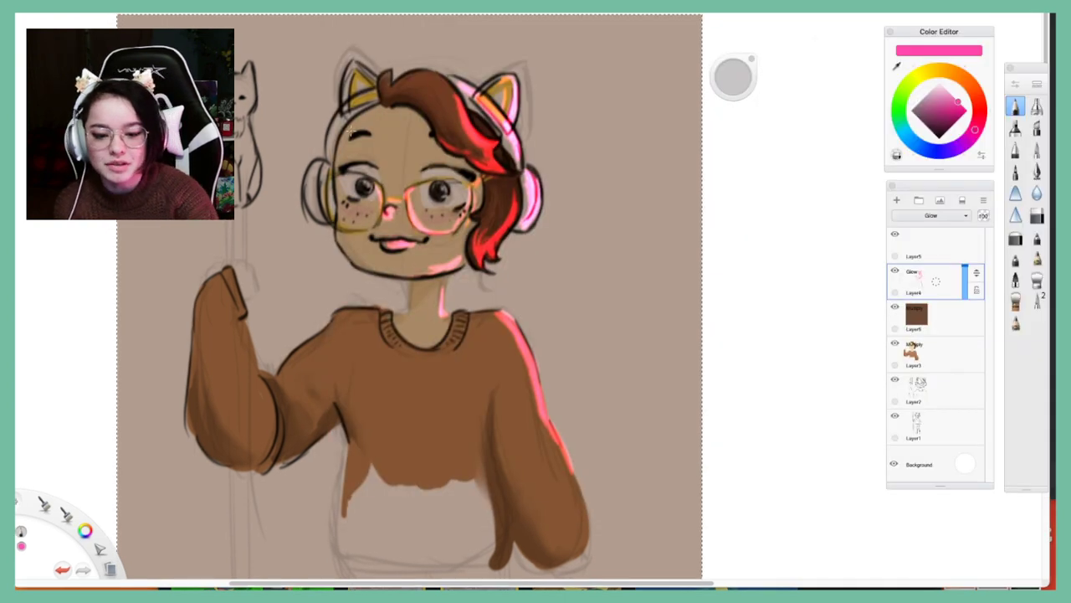
pyautogui.moveTo(464, 331)
pyautogui.mouseDown()
pyautogui.moveTo(462, 319)
pyautogui.moveTo(495, 313)
pyautogui.moveTo(445, 354)
pyautogui.moveTo(378, 314)
pyautogui.mouseUp()
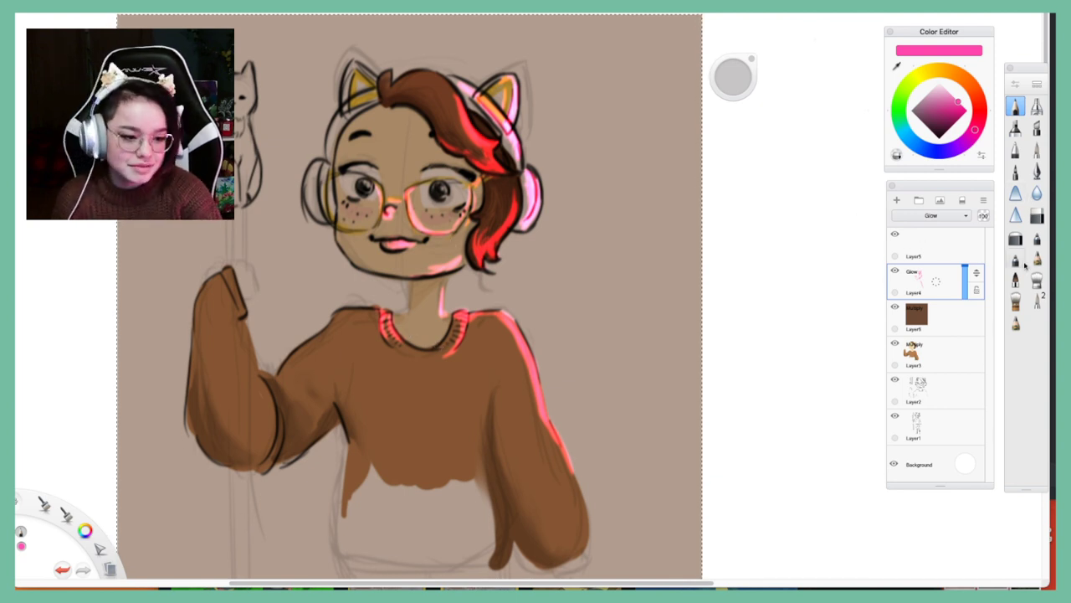
# Partly erase the hair's pink highlights and airbrush a soft pink glow into the lower locks
pyautogui.click(1015, 239)
pyautogui.moveTo(519, 180); pyautogui.dragTo(482, 258)
pyautogui.moveTo(494, 163); pyautogui.dragTo(461, 105)
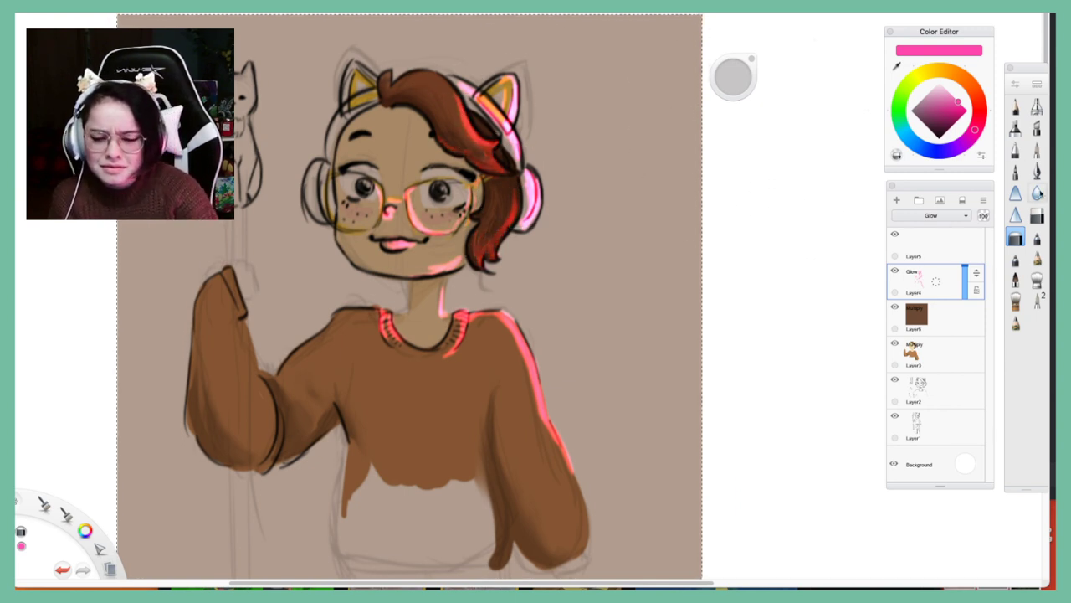
pyautogui.click(1037, 106)
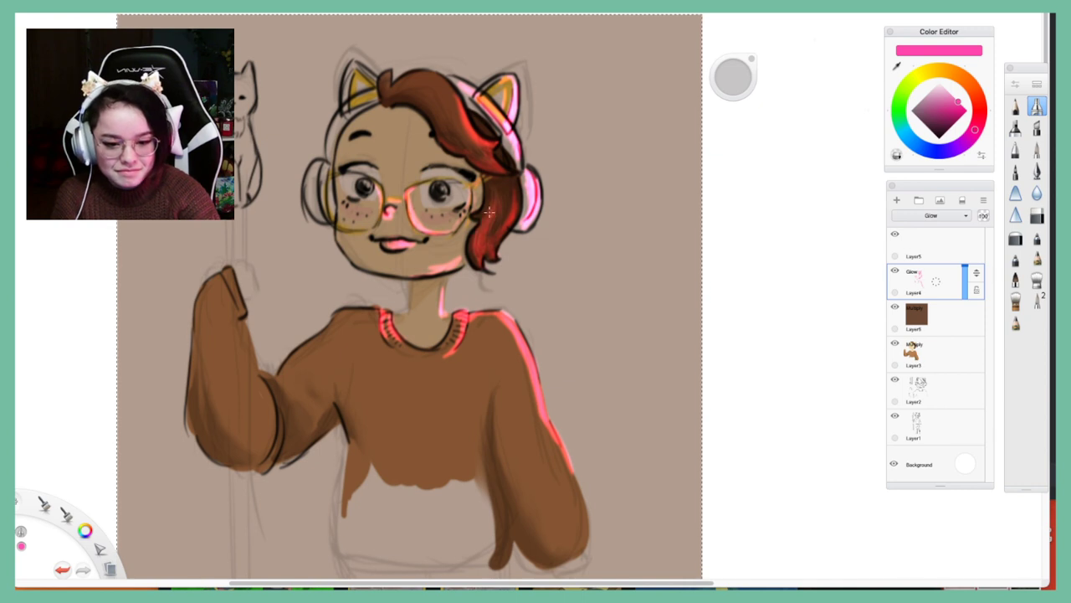
pyautogui.moveTo(489, 213)
pyautogui.mouseDown()
pyautogui.moveTo(479, 251)
pyautogui.moveTo(471, 218)
pyautogui.mouseUp()
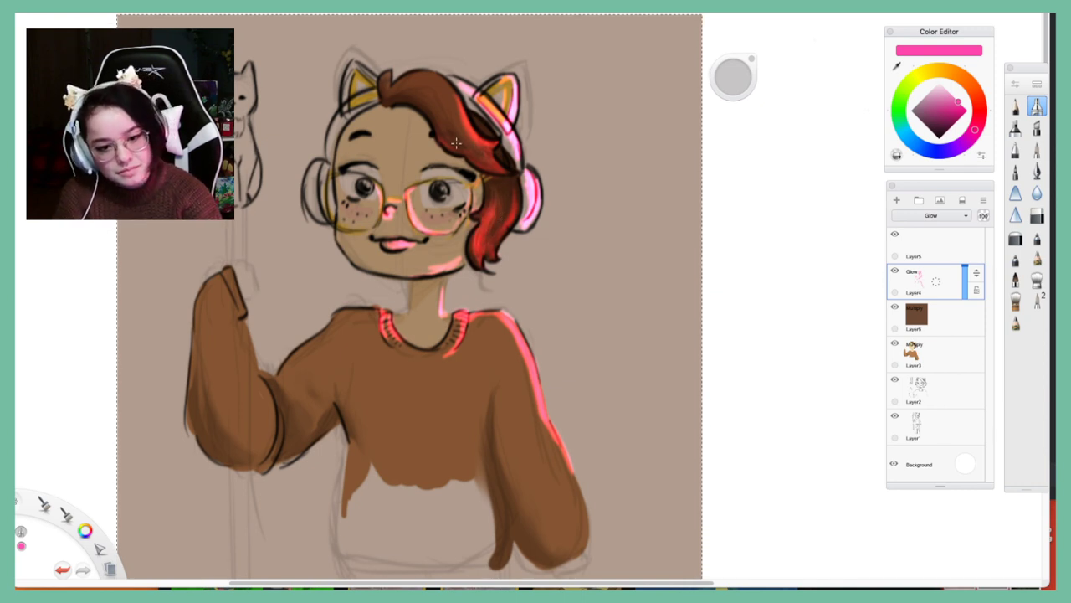
# Change the pink highlight layer's blending mode to Soft Glow and lower its opacity
pyautogui.click(931, 215)
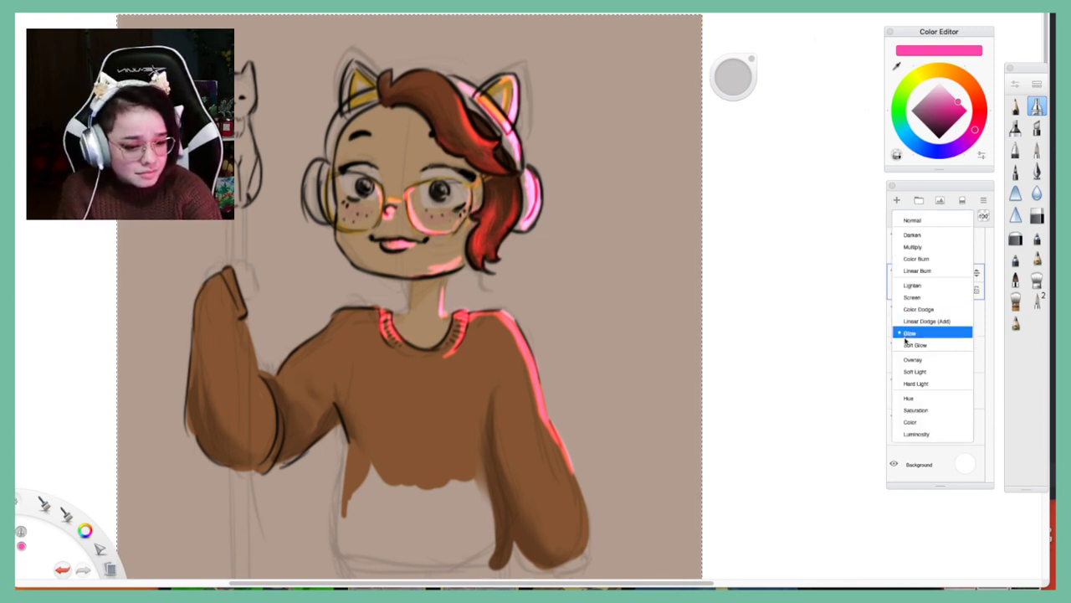
pyautogui.click(924, 333)
pyautogui.moveTo(965, 276)
pyautogui.mouseDown()
pyautogui.moveTo(966, 296)
pyautogui.moveTo(965, 286)
pyautogui.mouseUp()
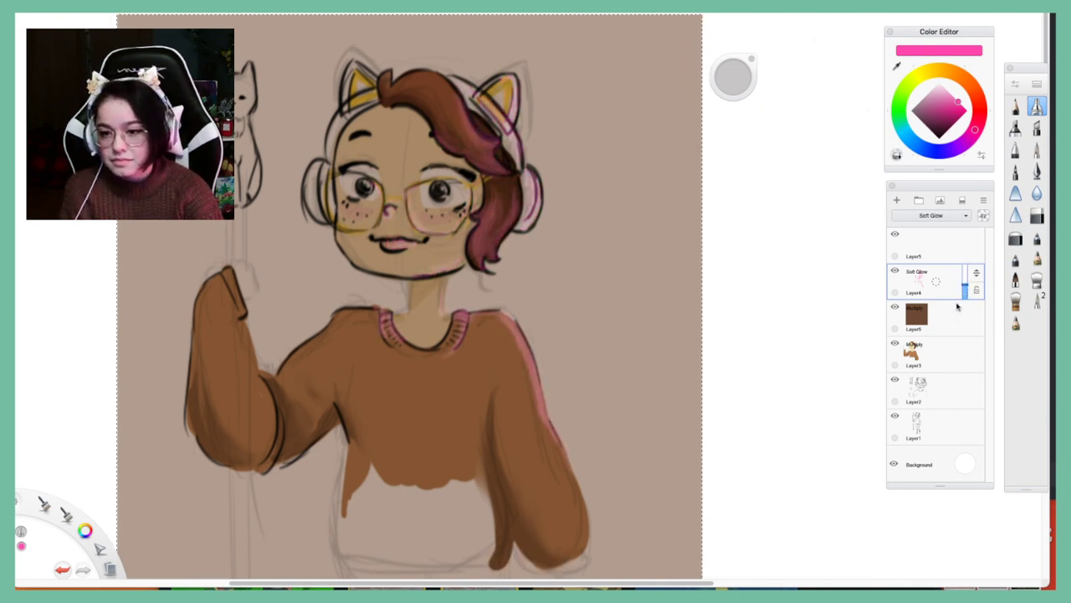
pyautogui.moveTo(965, 290); pyautogui.dragTo(965, 283)
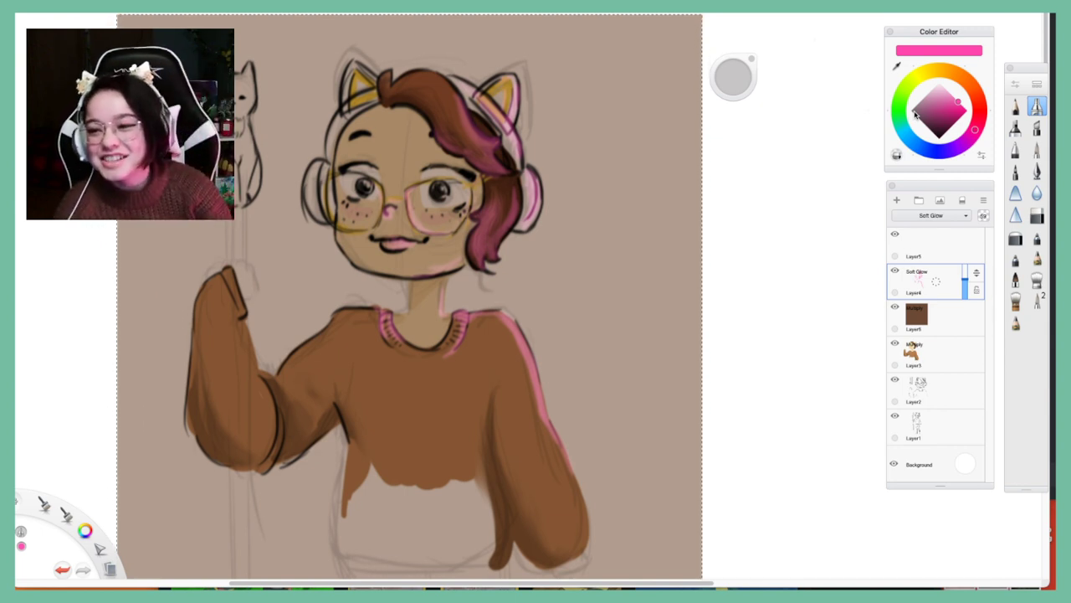
# Airbrush soft pink light over the lowered sleeve's shoulder and outer side and below the collar
pyautogui.click(1015, 105)
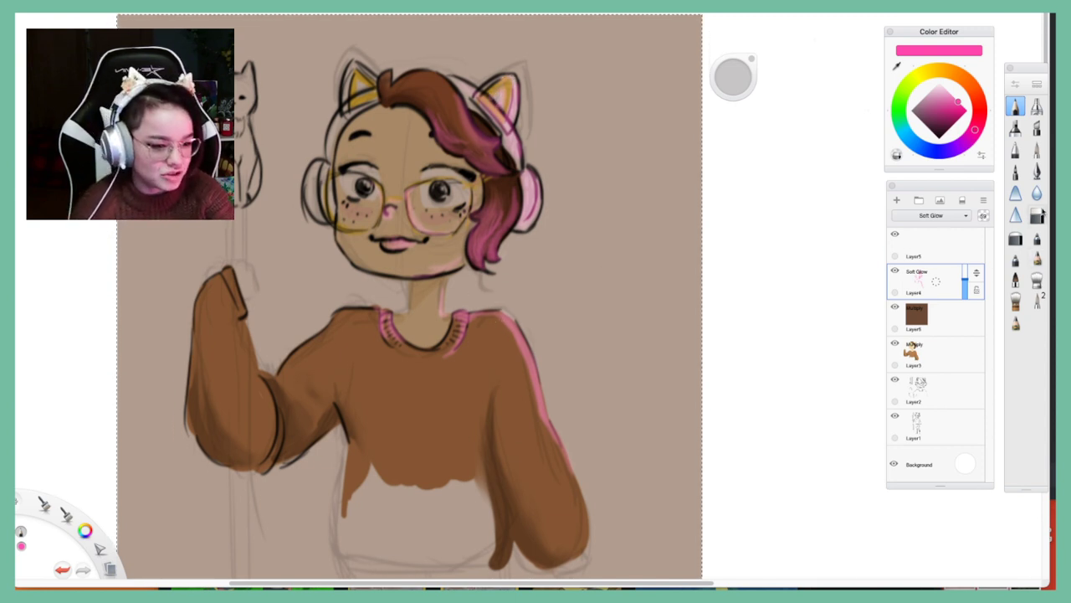
pyautogui.click(1037, 107)
pyautogui.moveTo(463, 316)
pyautogui.mouseDown()
pyautogui.moveTo(495, 346)
pyautogui.moveTo(512, 341)
pyautogui.moveTo(493, 329)
pyautogui.moveTo(538, 421)
pyautogui.moveTo(532, 383)
pyautogui.moveTo(575, 487)
pyautogui.mouseUp()
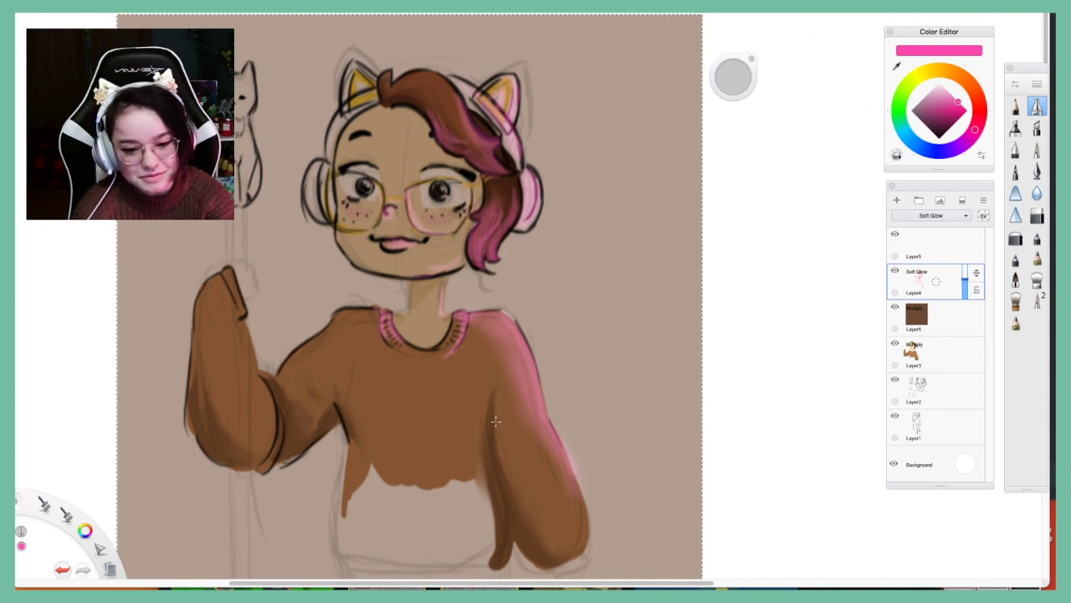
pyautogui.moveTo(452, 348)
pyautogui.mouseDown()
pyautogui.moveTo(462, 320)
pyautogui.moveTo(445, 342)
pyautogui.moveTo(475, 332)
pyautogui.moveTo(444, 328)
pyautogui.mouseUp()
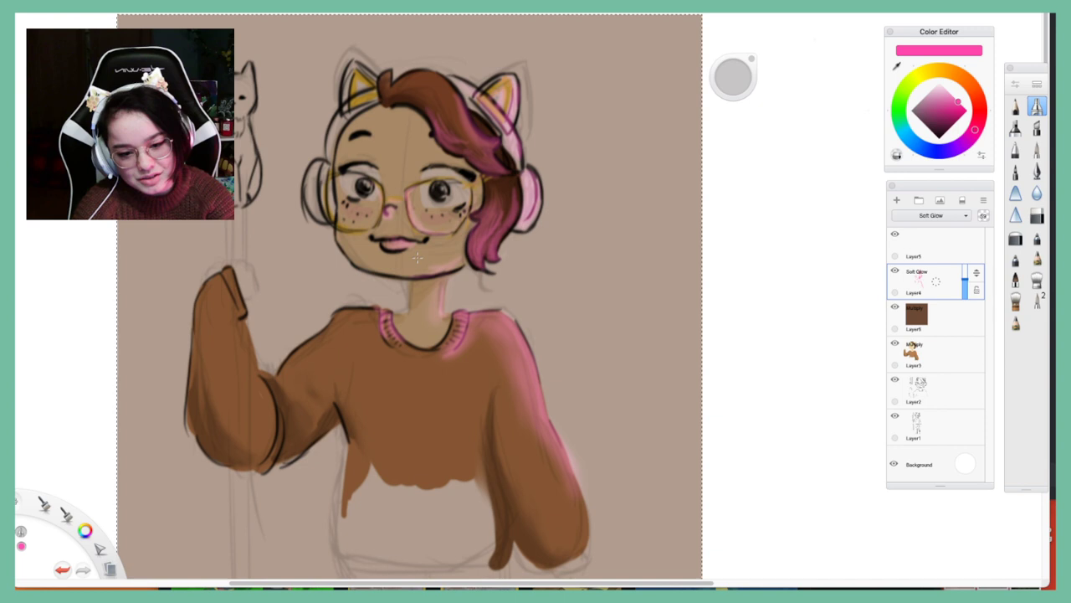
# Set the new layer to Glow and pencil pink highlights on the glasses frames and upper eyelids
pyautogui.click(930, 215)
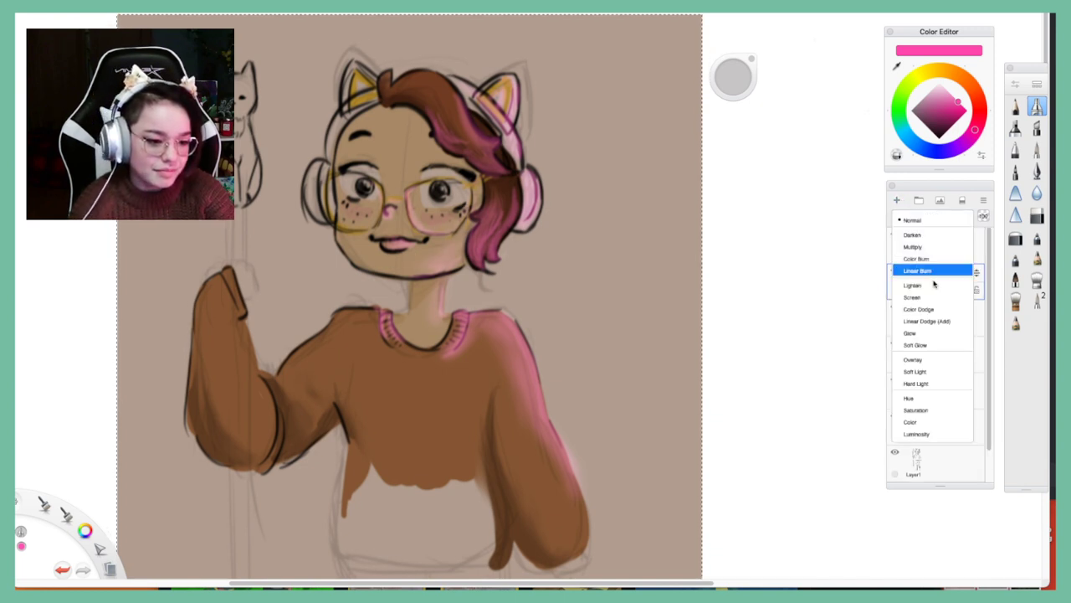
pyautogui.click(934, 334)
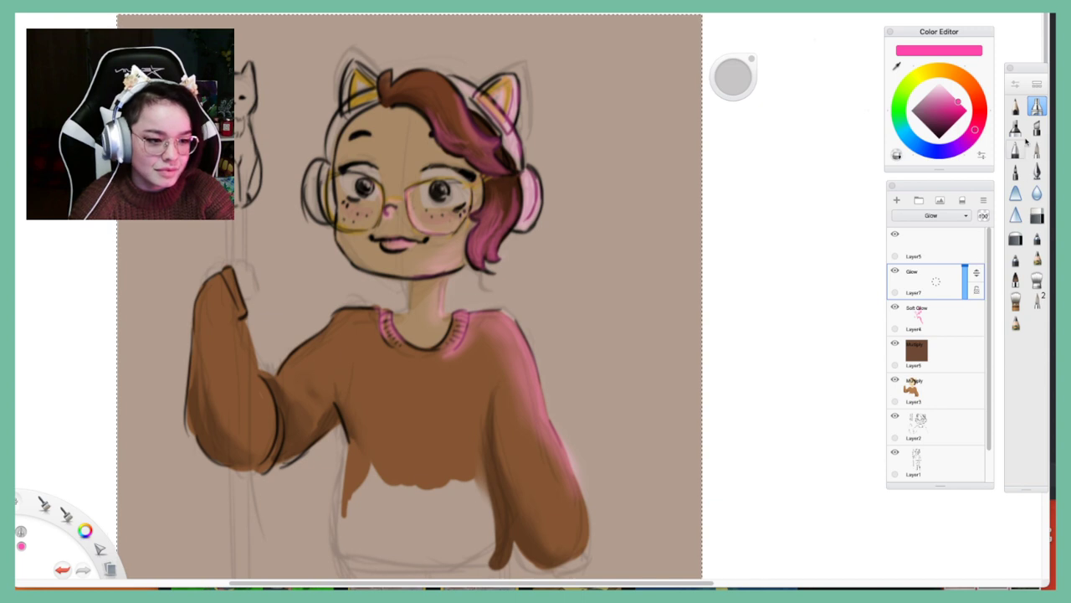
pyautogui.click(1015, 105)
pyautogui.moveTo(408, 191)
pyautogui.mouseDown()
pyautogui.moveTo(413, 227)
pyautogui.moveTo(410, 218)
pyautogui.moveTo(426, 222)
pyautogui.moveTo(405, 211)
pyautogui.moveTo(451, 223)
pyautogui.mouseUp()
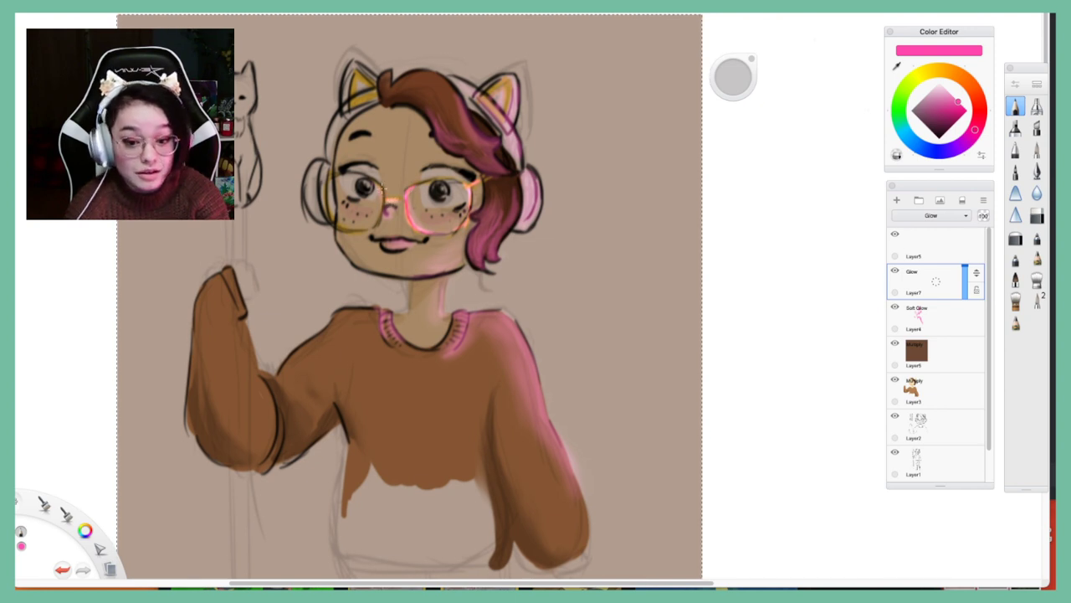
pyautogui.moveTo(385, 192); pyautogui.dragTo(376, 223)
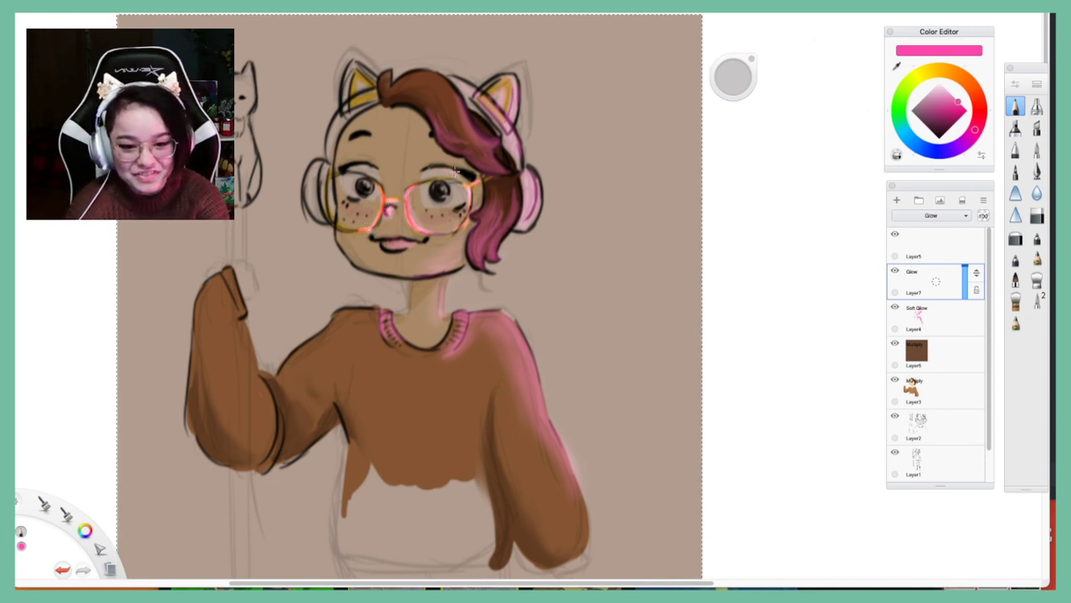
pyautogui.moveTo(426, 170); pyautogui.dragTo(445, 165)
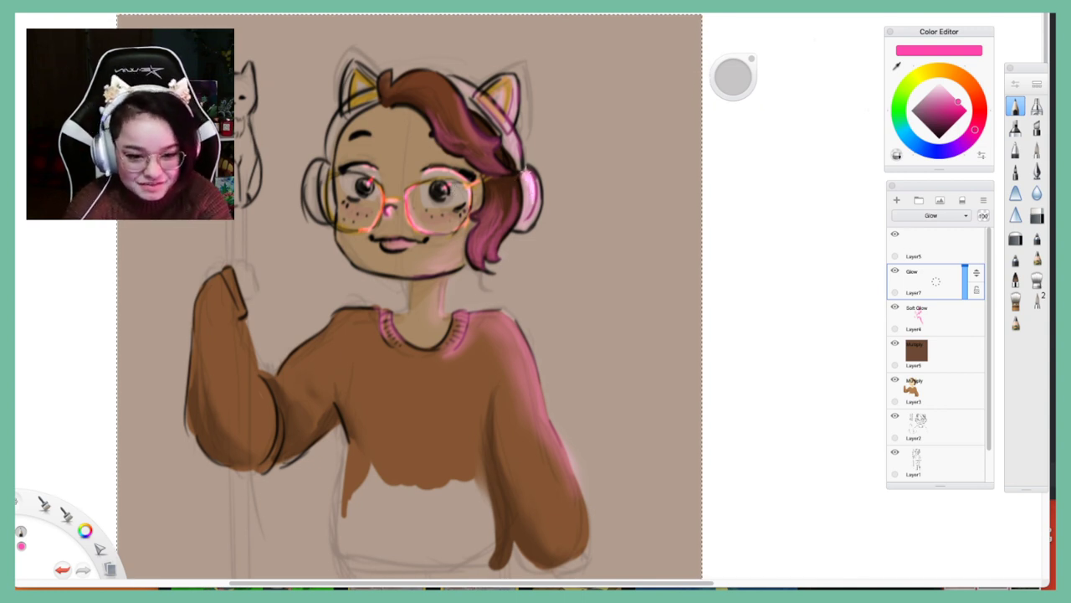
# Draw pink highlights on the headphone cup, the cat ear above it, the side-swept hair and both cheeks
pyautogui.moveTo(533, 209); pyautogui.dragTo(519, 228)
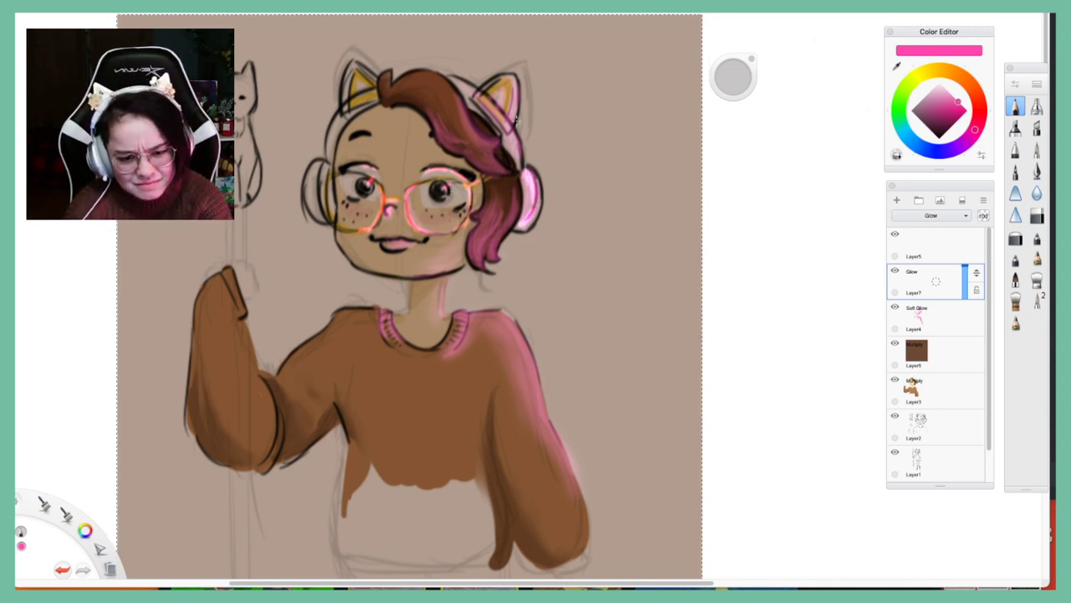
pyautogui.moveTo(511, 79); pyautogui.dragTo(509, 118)
pyautogui.moveTo(512, 79)
pyautogui.mouseDown()
pyautogui.moveTo(504, 117)
pyautogui.moveTo(502, 91)
pyautogui.moveTo(475, 98)
pyautogui.moveTo(482, 130)
pyautogui.moveTo(500, 138)
pyautogui.moveTo(467, 110)
pyautogui.moveTo(470, 101)
pyautogui.moveTo(485, 132)
pyautogui.moveTo(475, 126)
pyautogui.moveTo(499, 135)
pyautogui.moveTo(488, 147)
pyautogui.moveTo(491, 134)
pyautogui.moveTo(473, 141)
pyautogui.moveTo(486, 151)
pyautogui.moveTo(510, 166)
pyautogui.mouseUp()
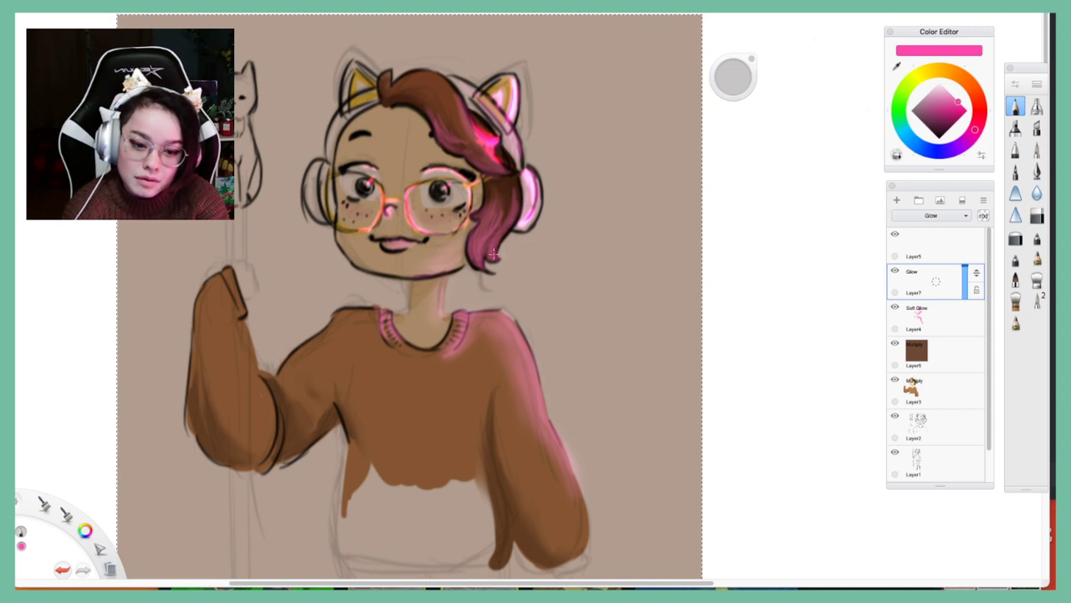
pyautogui.moveTo(493, 255)
pyautogui.mouseDown()
pyautogui.moveTo(498, 238)
pyautogui.moveTo(483, 266)
pyautogui.mouseUp()
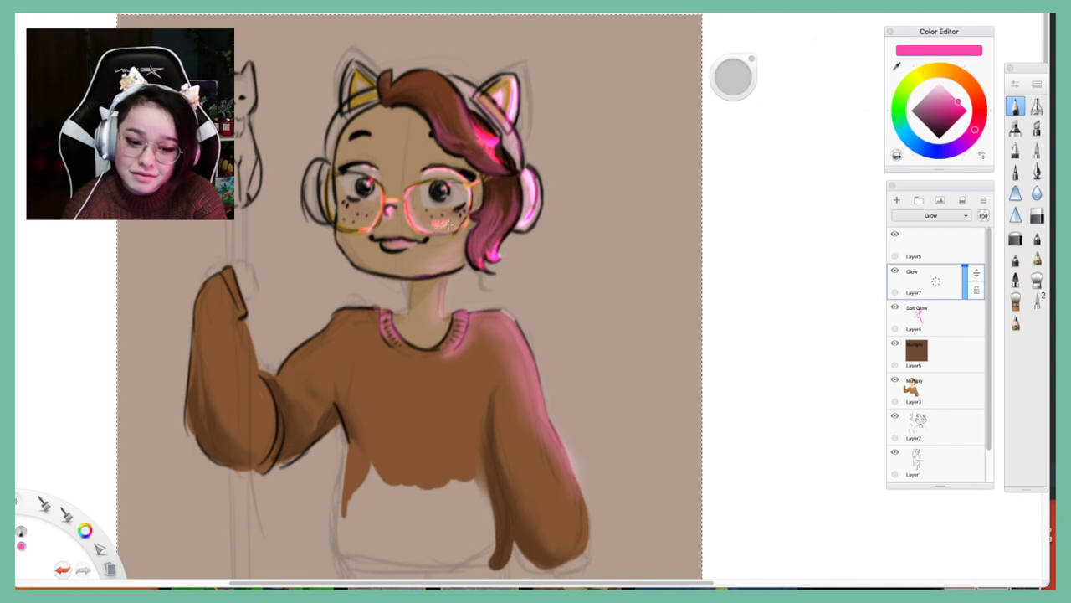
pyautogui.moveTo(364, 226)
pyautogui.mouseDown()
pyautogui.moveTo(344, 219)
pyautogui.moveTo(373, 216)
pyautogui.mouseUp()
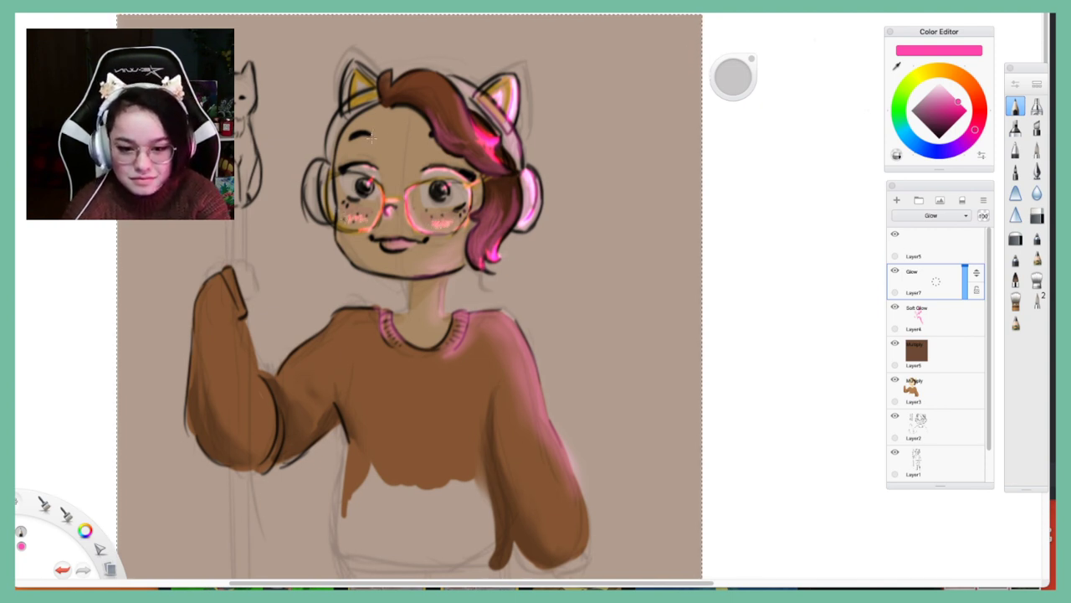
# Draw pink rim light along the lowered sleeve, collar edge, neck and outer edge of the lower hair locks
pyautogui.moveTo(505, 336)
pyautogui.mouseDown()
pyautogui.moveTo(522, 340)
pyautogui.moveTo(577, 479)
pyautogui.mouseUp()
pyautogui.moveTo(462, 314); pyautogui.dragTo(456, 344)
pyautogui.moveTo(441, 289); pyautogui.dragTo(443, 314)
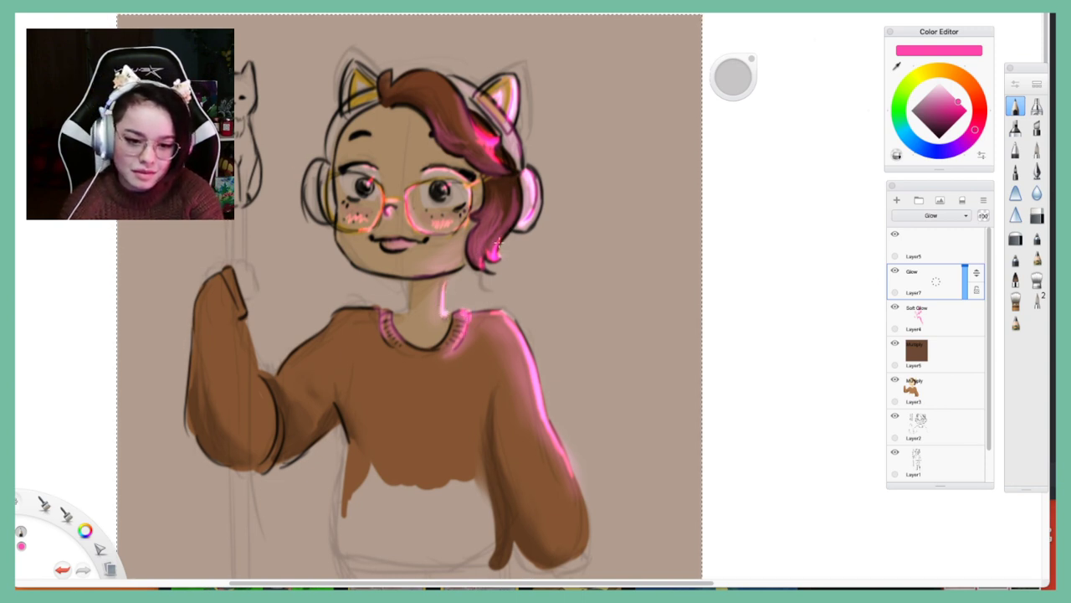
pyautogui.moveTo(516, 209); pyautogui.dragTo(494, 248)
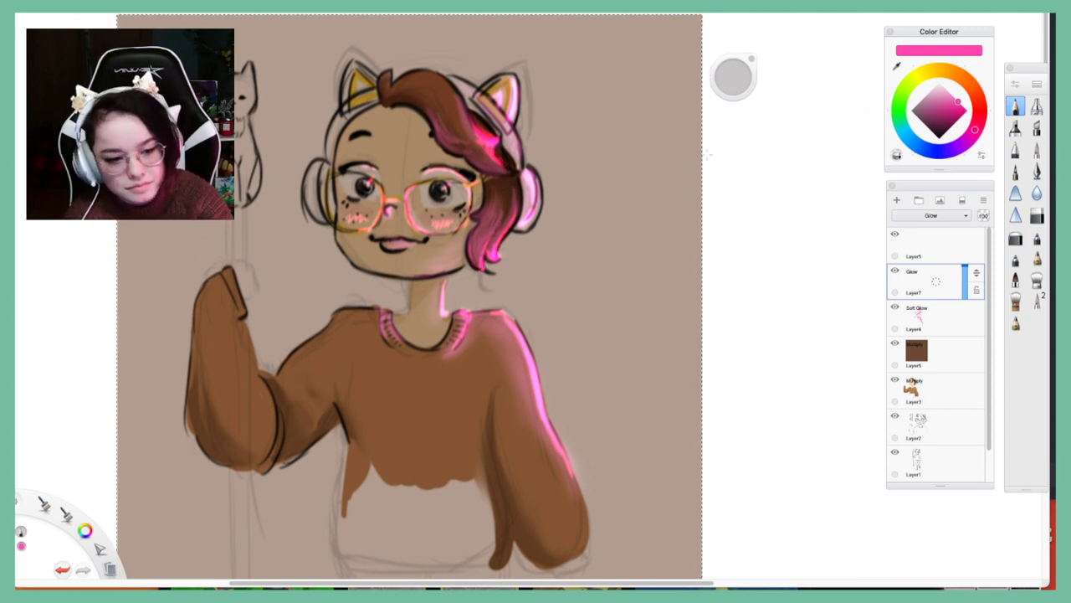
# Erase the heavy pink patch on the side-swept hair and redraw it as thin highlight strands
pyautogui.click(1016, 237)
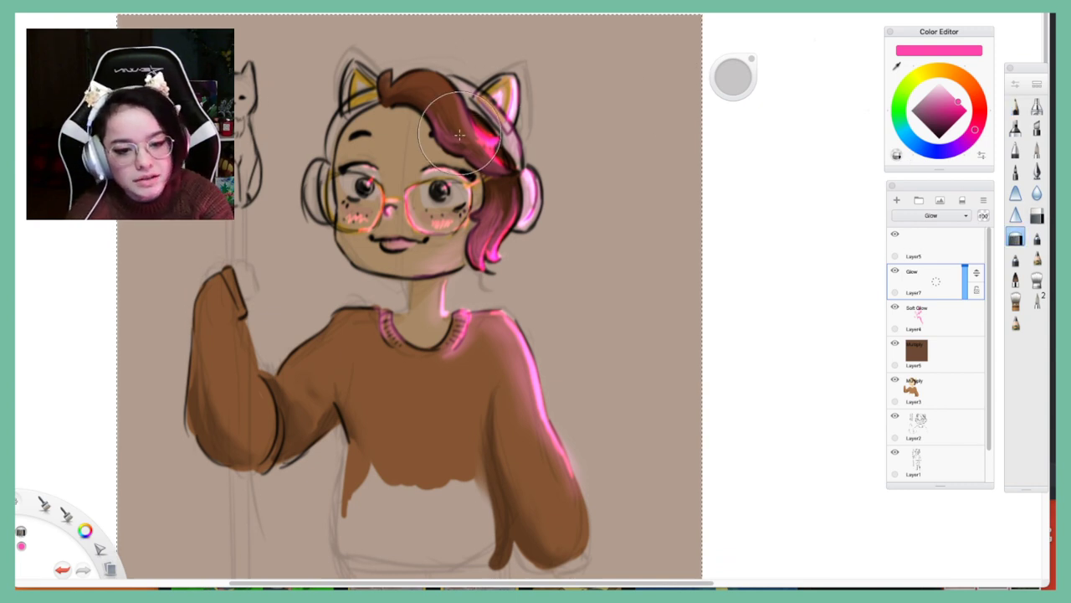
pyautogui.moveTo(733, 77); pyautogui.dragTo(577, 70)
pyautogui.moveTo(469, 121)
pyautogui.mouseDown()
pyautogui.moveTo(485, 144)
pyautogui.moveTo(497, 139)
pyautogui.mouseUp()
pyautogui.click(1015, 104)
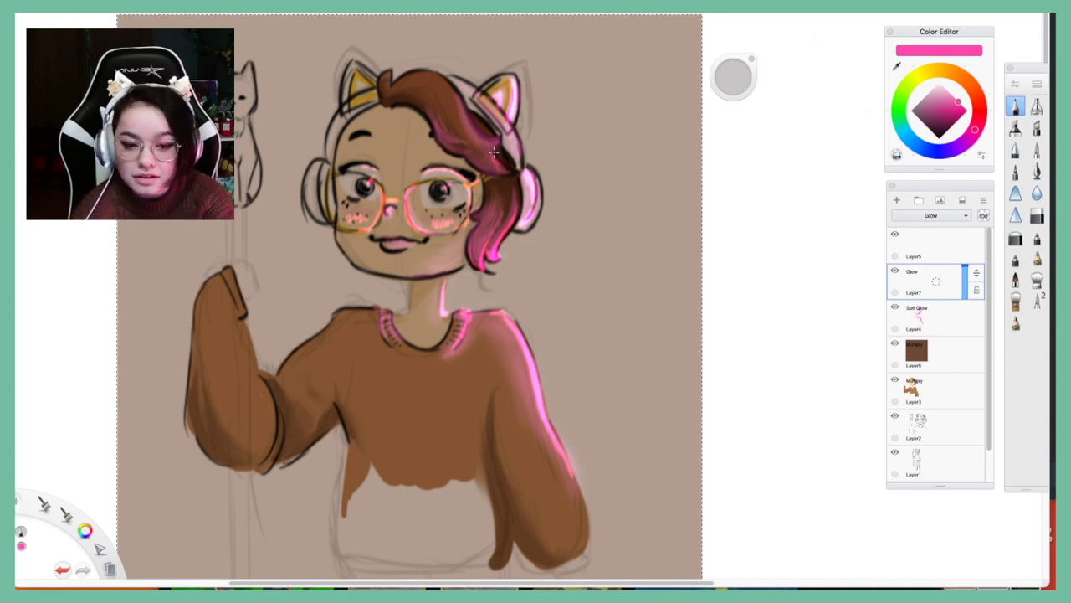
pyautogui.moveTo(494, 152); pyautogui.dragTo(503, 171)
pyautogui.moveTo(466, 114); pyautogui.dragTo(497, 151)
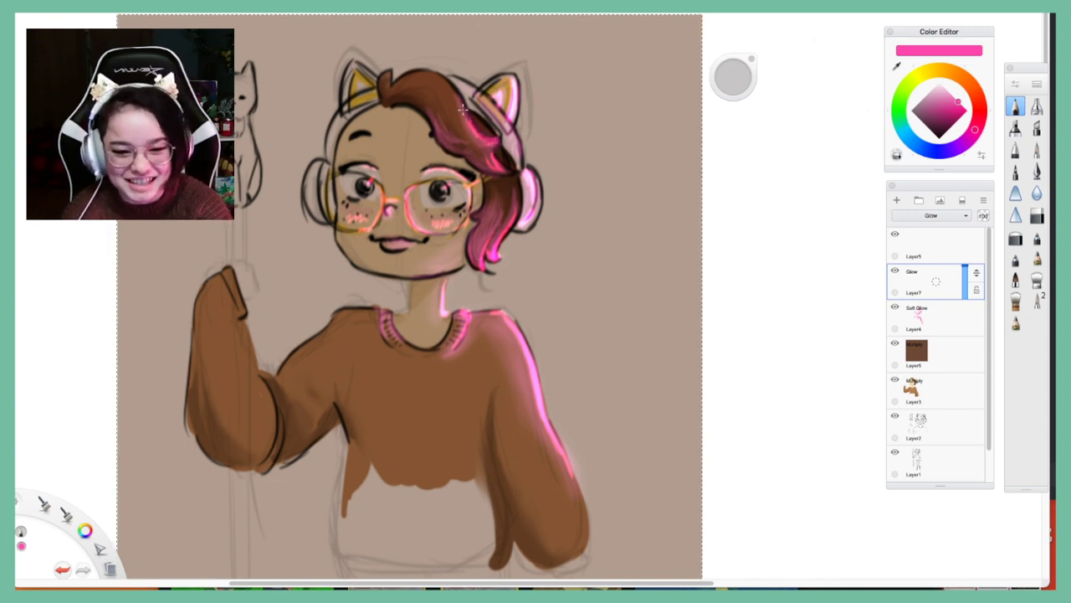
pyautogui.moveTo(478, 135); pyautogui.dragTo(496, 166)
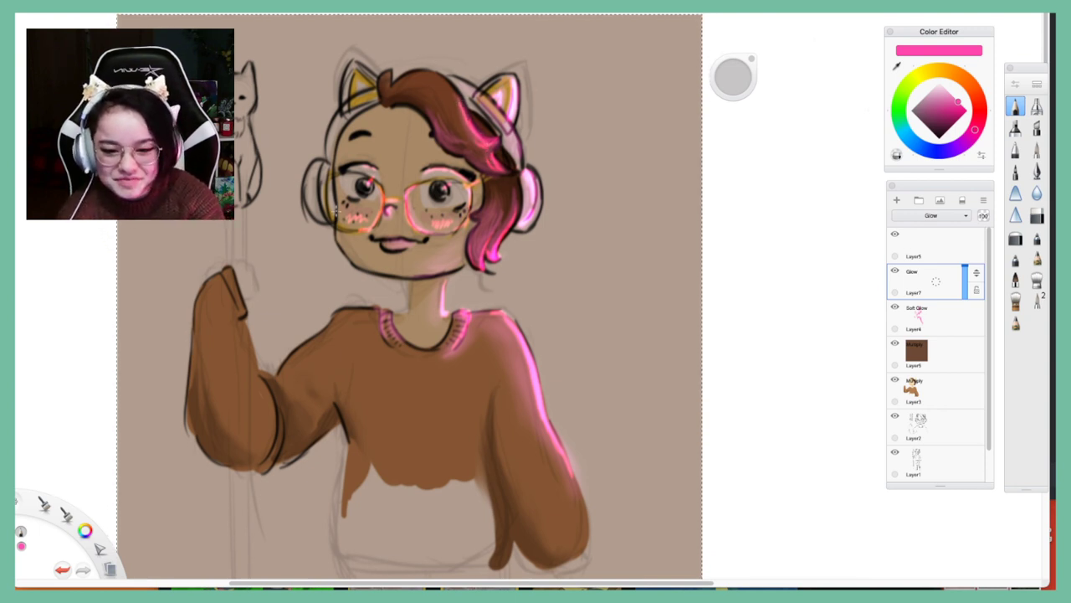
# Draw pink highlights on the raised sleeve's elbow fold and cuff, using both the Glow and Soft Glow layers
pyautogui.moveTo(261, 383)
pyautogui.mouseDown()
pyautogui.moveTo(264, 450)
pyautogui.moveTo(266, 398)
pyautogui.moveTo(279, 433)
pyautogui.mouseUp()
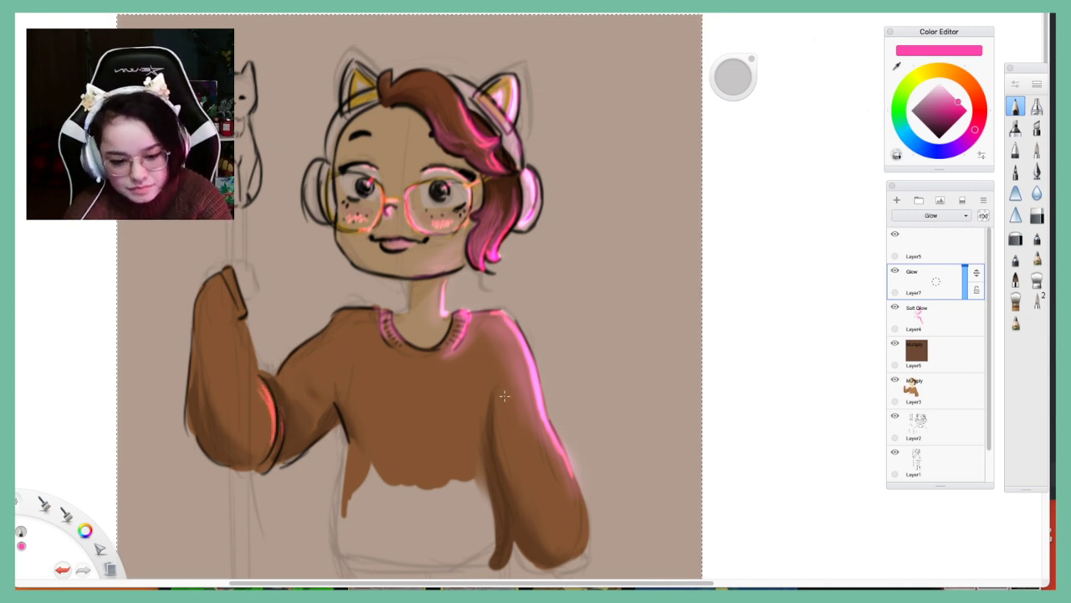
pyautogui.click(919, 317)
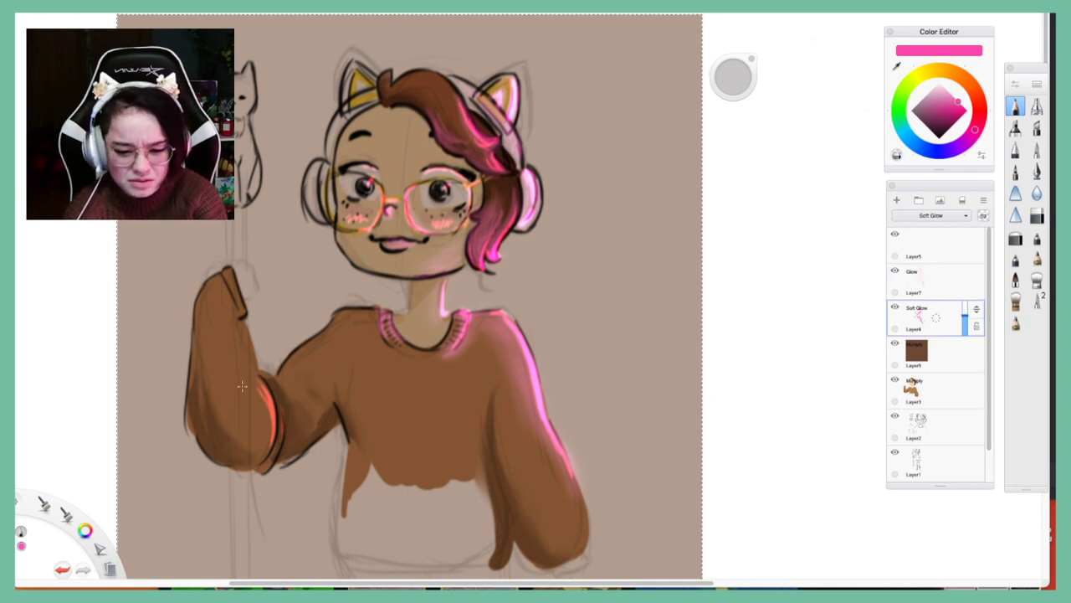
pyautogui.moveTo(265, 389)
pyautogui.mouseDown()
pyautogui.moveTo(268, 438)
pyautogui.moveTo(279, 418)
pyautogui.moveTo(275, 449)
pyautogui.moveTo(282, 440)
pyautogui.moveTo(276, 454)
pyautogui.moveTo(264, 402)
pyautogui.moveTo(268, 456)
pyautogui.moveTo(271, 425)
pyautogui.moveTo(258, 458)
pyautogui.moveTo(272, 436)
pyautogui.moveTo(269, 463)
pyautogui.mouseUp()
pyautogui.moveTo(277, 392)
pyautogui.mouseDown()
pyautogui.moveTo(258, 382)
pyautogui.moveTo(276, 414)
pyautogui.mouseUp()
pyautogui.moveTo(237, 327)
pyautogui.mouseDown()
pyautogui.moveTo(232, 280)
pyautogui.moveTo(243, 314)
pyautogui.mouseUp()
pyautogui.click(927, 276)
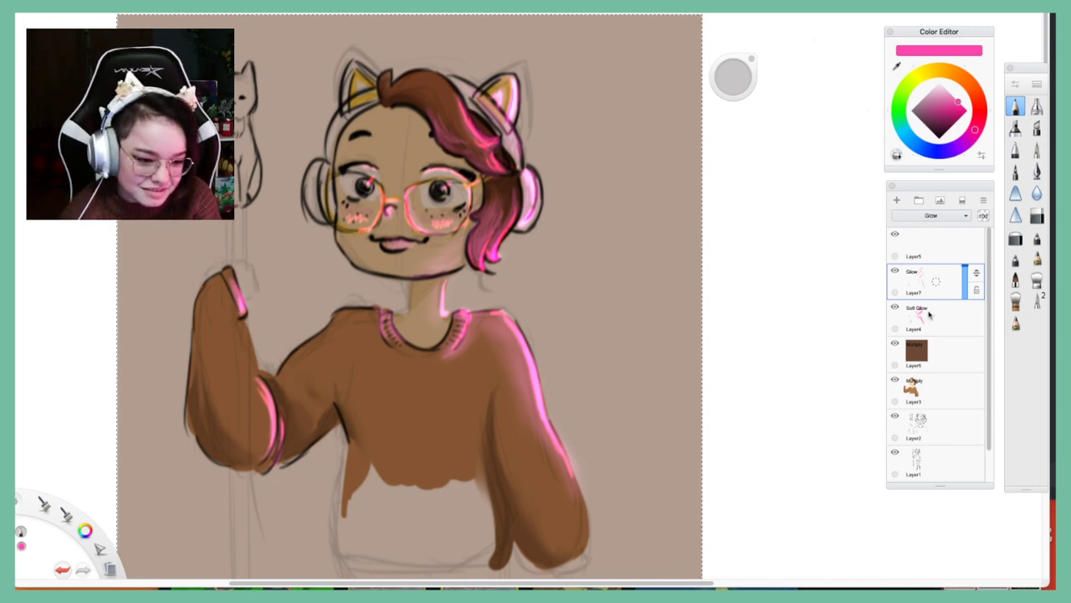
# Draw pink highlights along the jawline and on the lips on the Glow layer, redoing the first jaw stroke
pyautogui.click(927, 315)
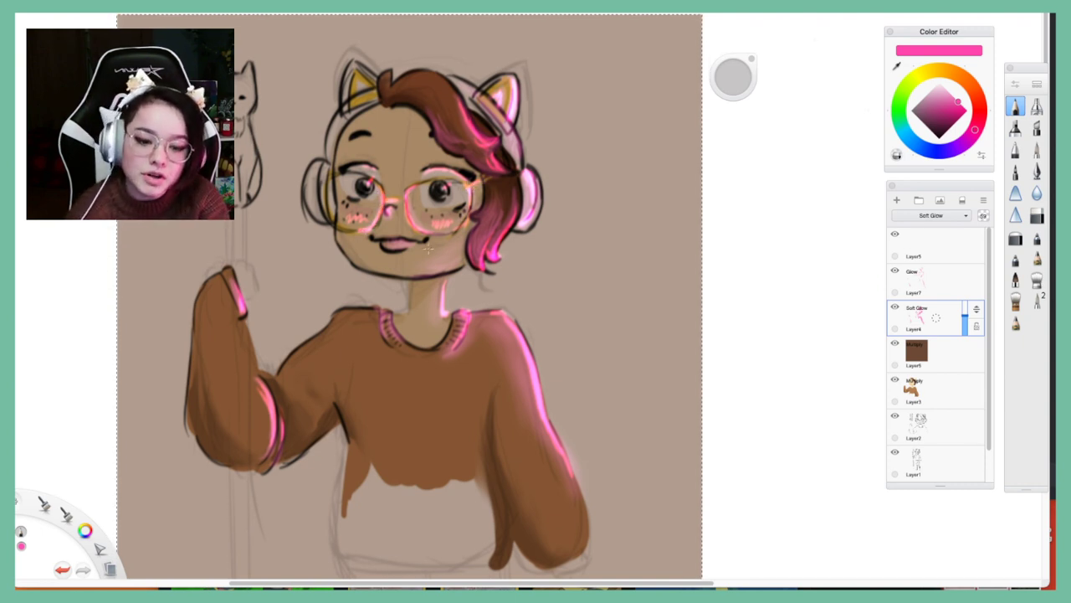
pyautogui.click(950, 281)
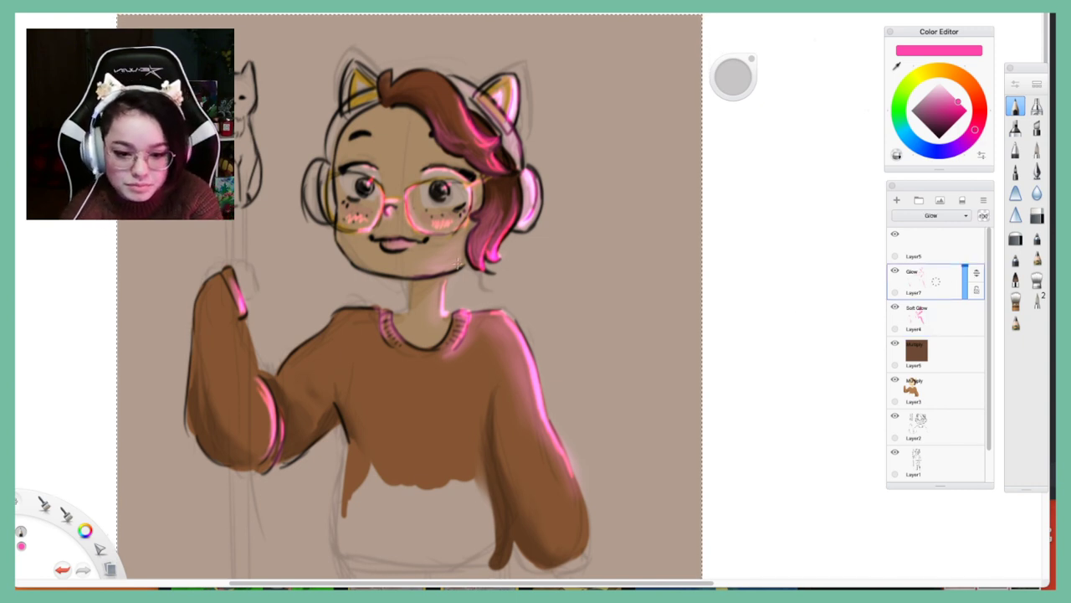
pyautogui.moveTo(461, 267); pyautogui.dragTo(435, 271)
pyautogui.press('super+z')
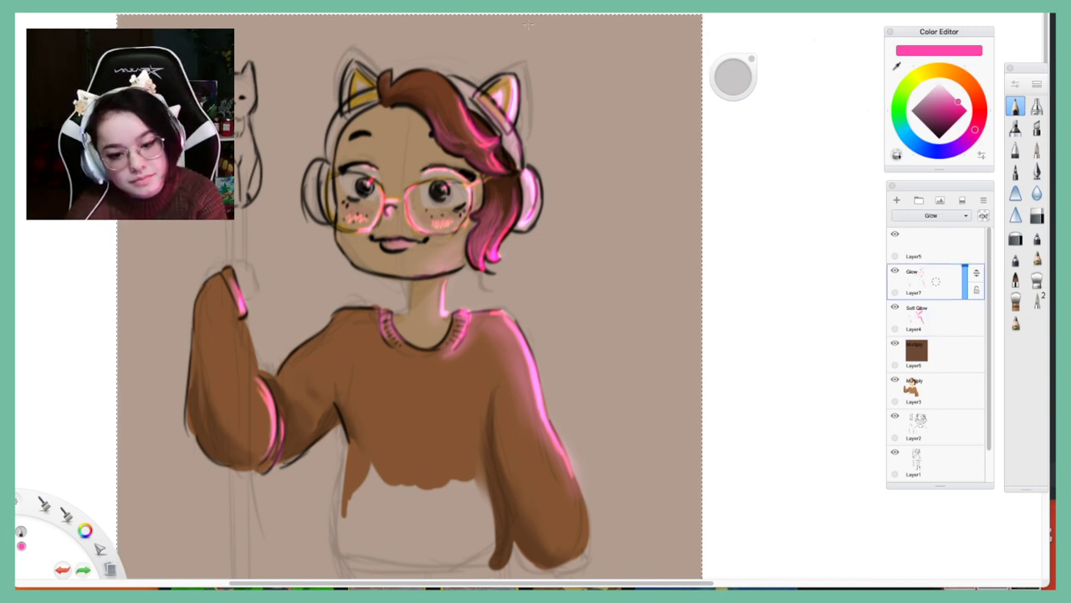
pyautogui.moveTo(464, 264)
pyautogui.mouseDown()
pyautogui.moveTo(386, 278)
pyautogui.moveTo(388, 244)
pyautogui.moveTo(405, 247)
pyautogui.mouseUp()
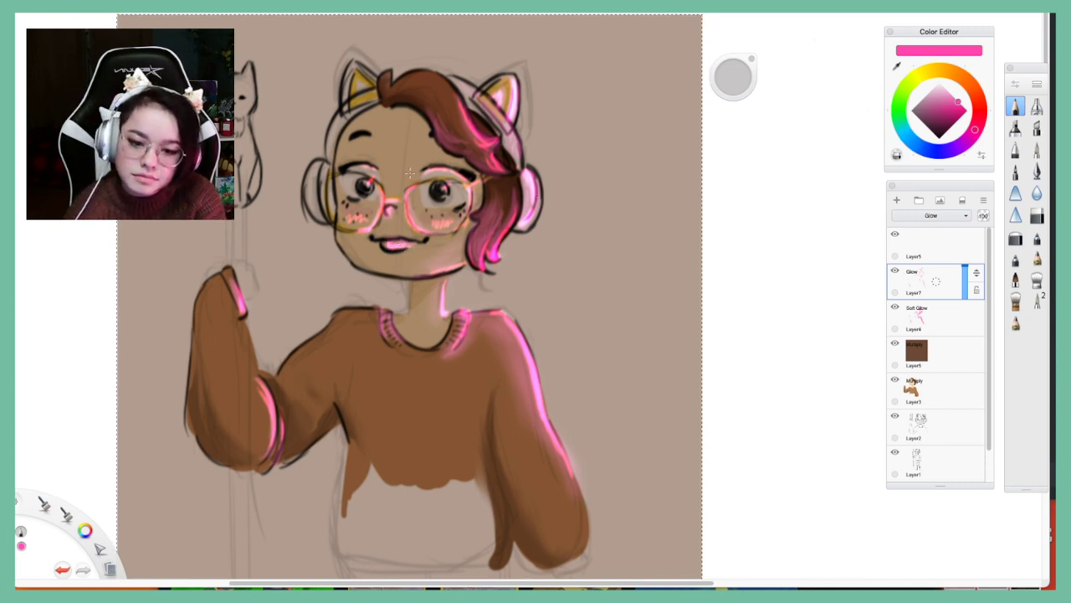
# Add pink rim light to the headphone cup, headband, both cat ears and the top of the hair
pyautogui.moveTo(515, 208)
pyautogui.mouseDown()
pyautogui.moveTo(508, 228)
pyautogui.moveTo(531, 228)
pyautogui.mouseUp()
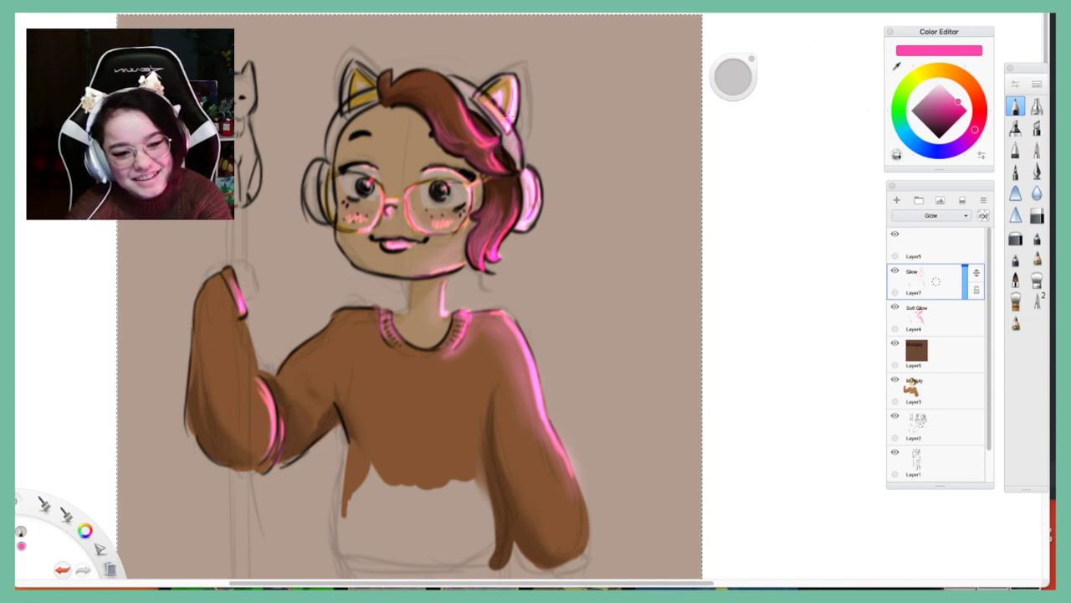
pyautogui.moveTo(511, 131); pyautogui.dragTo(521, 170)
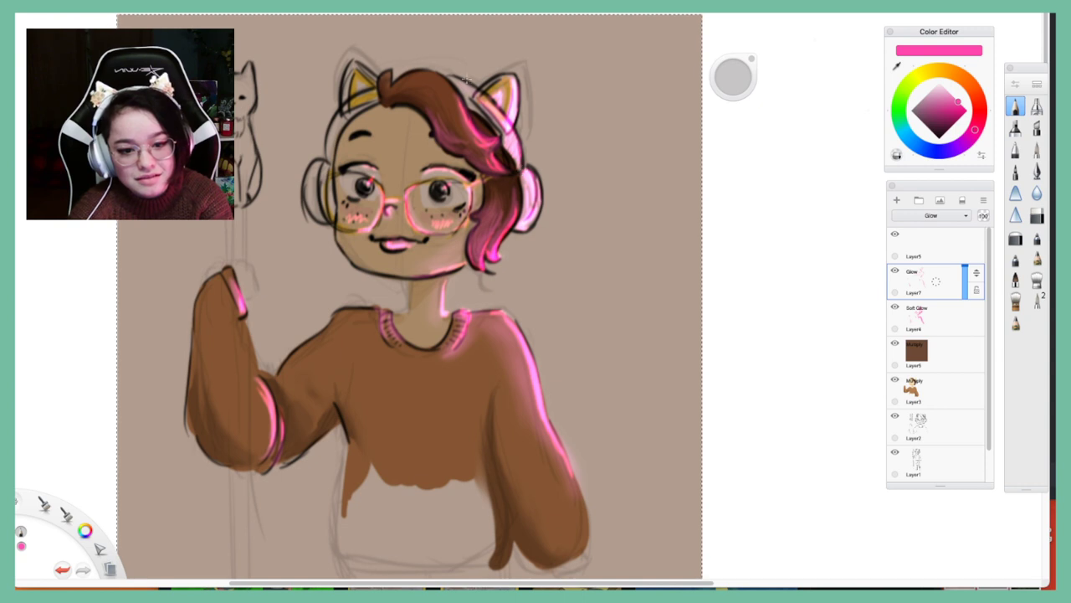
pyautogui.moveTo(451, 80); pyautogui.dragTo(485, 114)
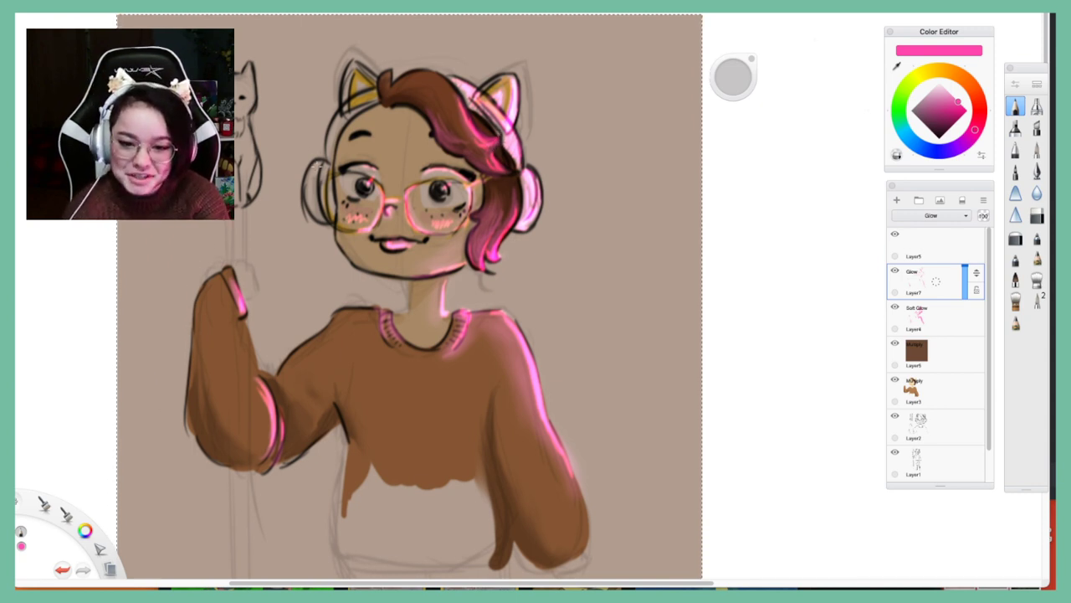
pyautogui.moveTo(348, 84)
pyautogui.mouseDown()
pyautogui.moveTo(361, 66)
pyautogui.moveTo(389, 83)
pyautogui.moveTo(431, 74)
pyautogui.moveTo(452, 92)
pyautogui.moveTo(436, 73)
pyautogui.moveTo(457, 108)
pyautogui.mouseUp()
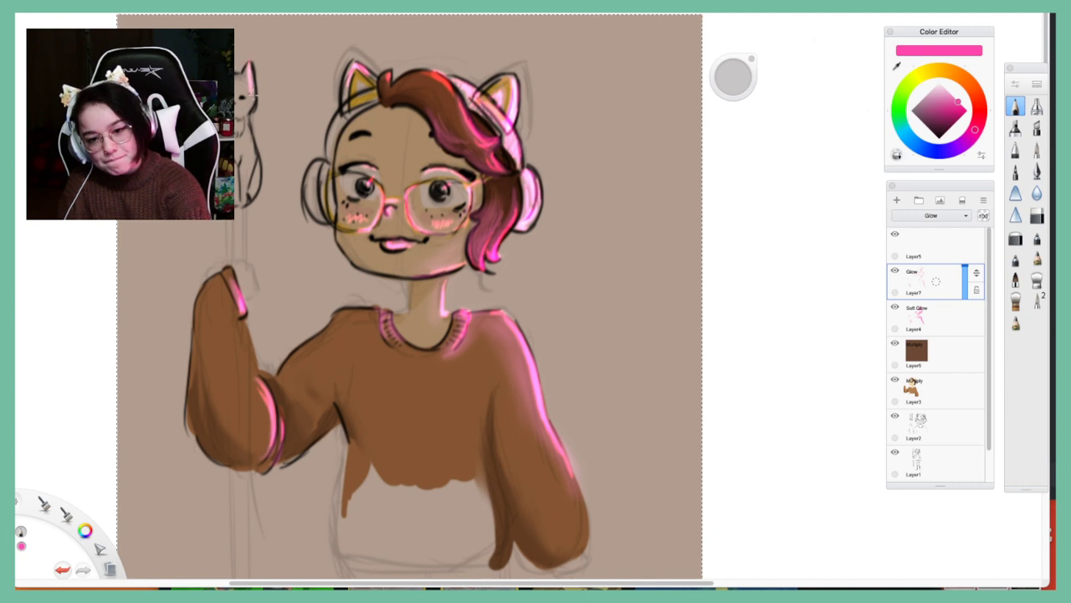
# Draw pink glow highlights on the staff's cat, covering its head, neck, body and tail
pyautogui.moveTo(254, 87)
pyautogui.mouseDown()
pyautogui.moveTo(246, 147)
pyautogui.moveTo(236, 117)
pyautogui.mouseUp()
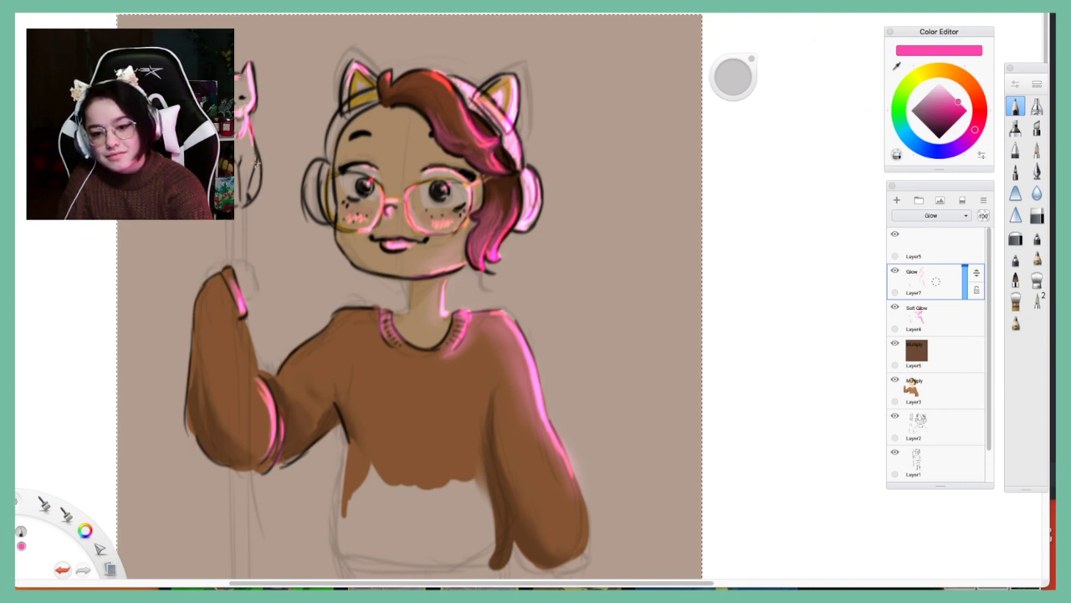
pyautogui.moveTo(250, 142)
pyautogui.mouseDown()
pyautogui.moveTo(245, 194)
pyautogui.moveTo(240, 156)
pyautogui.moveTo(241, 203)
pyautogui.mouseUp()
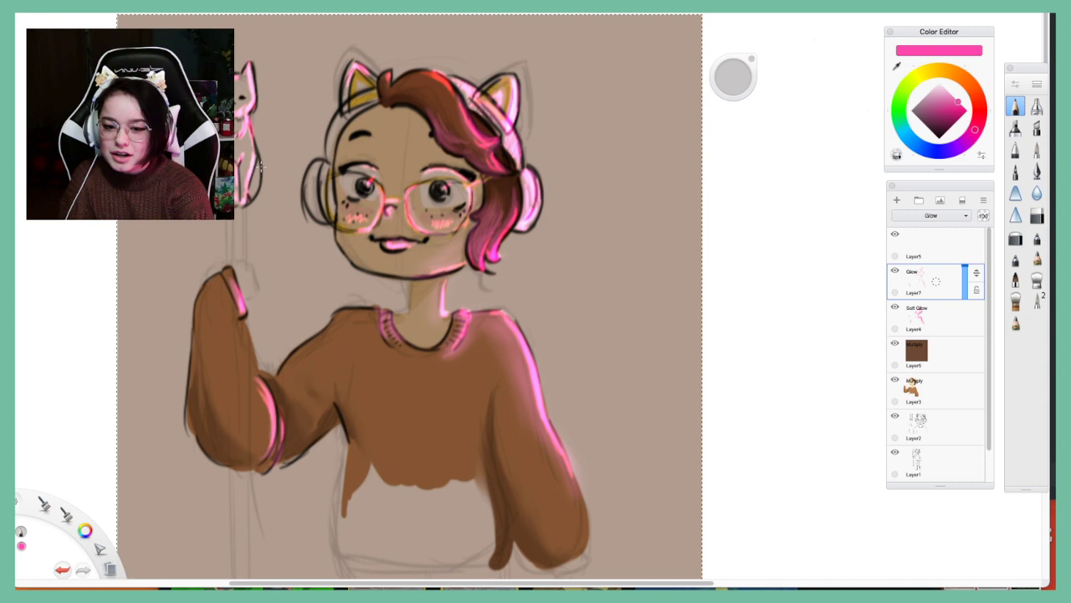
pyautogui.moveTo(261, 164); pyautogui.dragTo(255, 194)
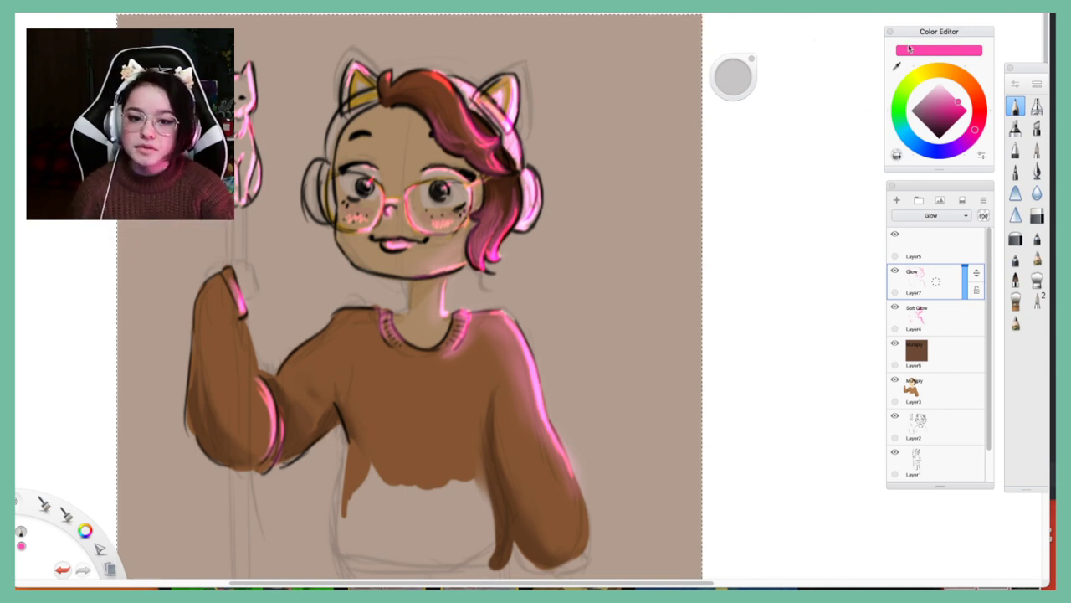
# Switch to the Streamlabs streaming window and bring it back out of full screen
pyautogui.press('super+Tab')
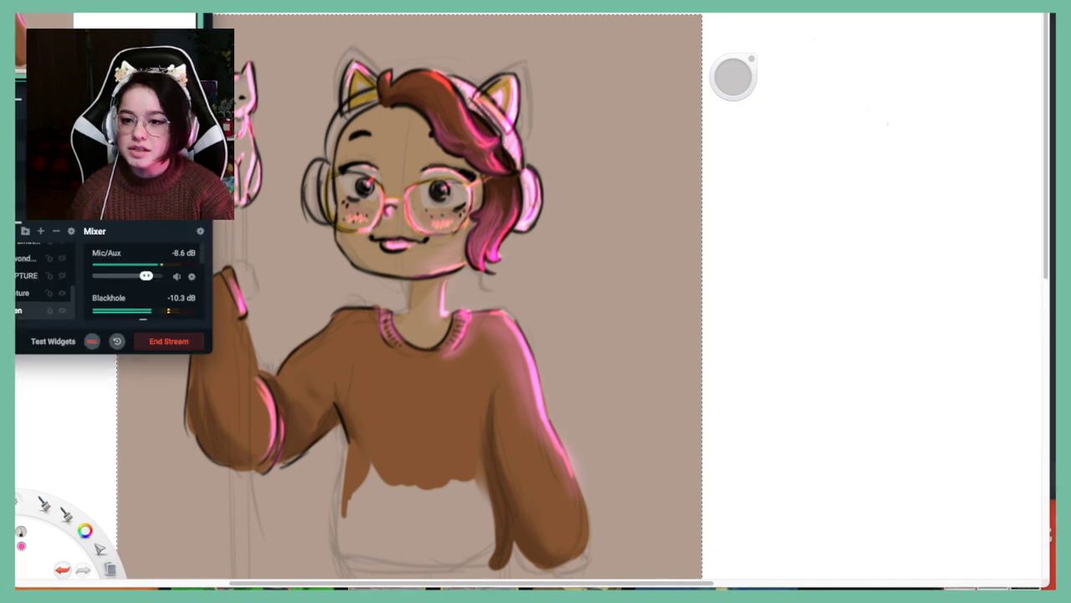
pyautogui.press('ctrl+super+f')
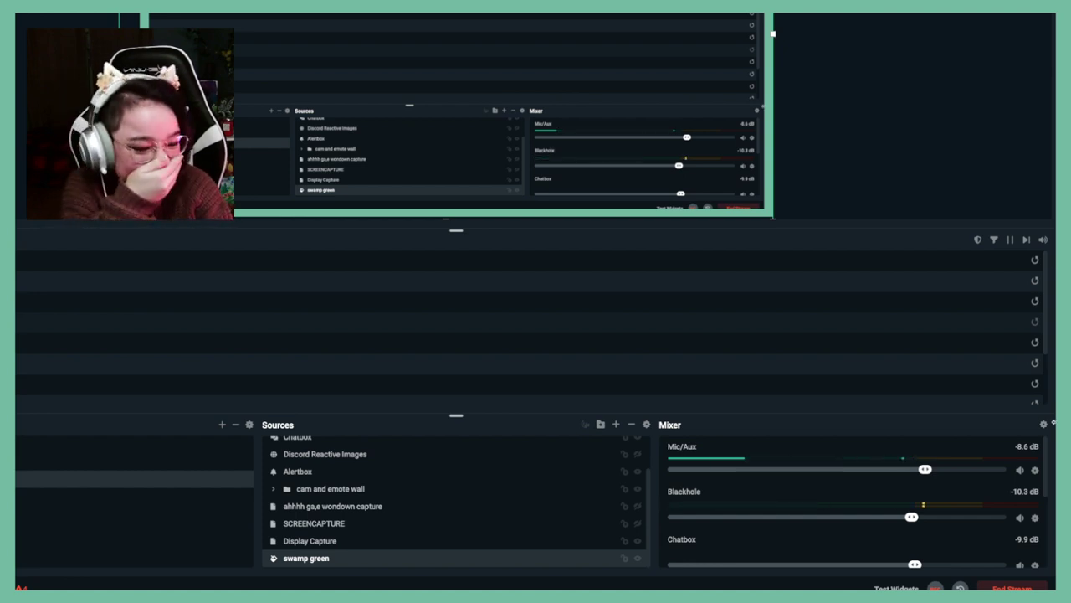
pyautogui.press('ctrl+super+f')
pyautogui.hotkey('ctrl', 'Up')
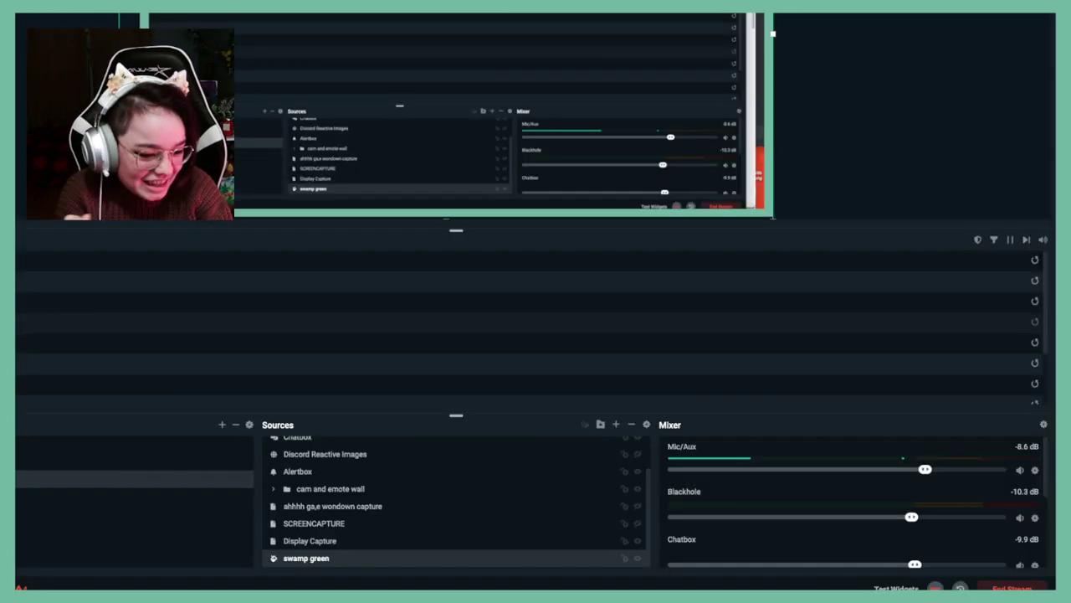
pyautogui.press('ctrl+super+f')
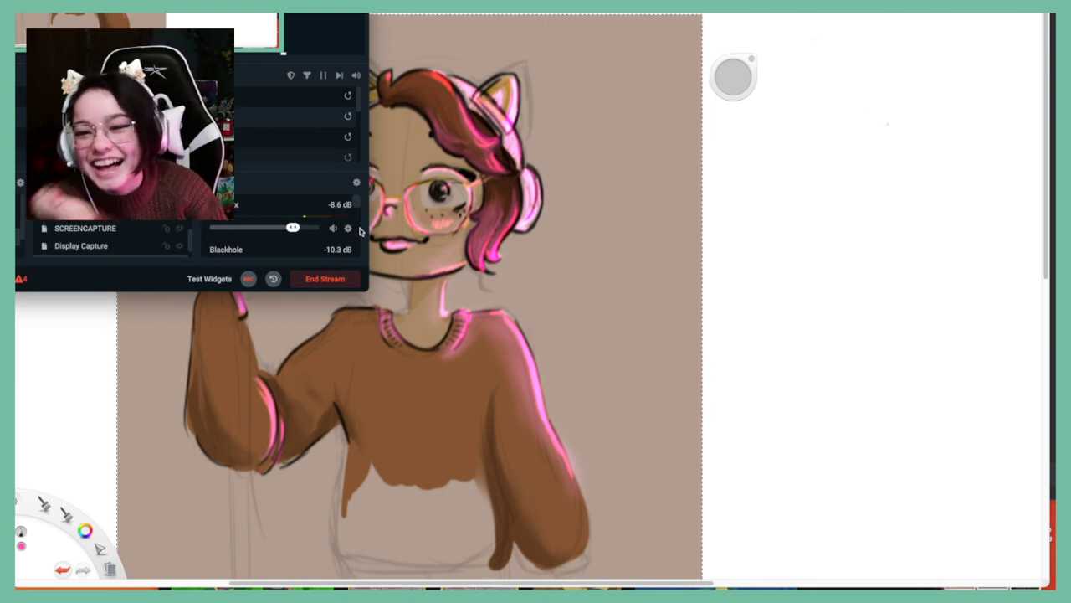